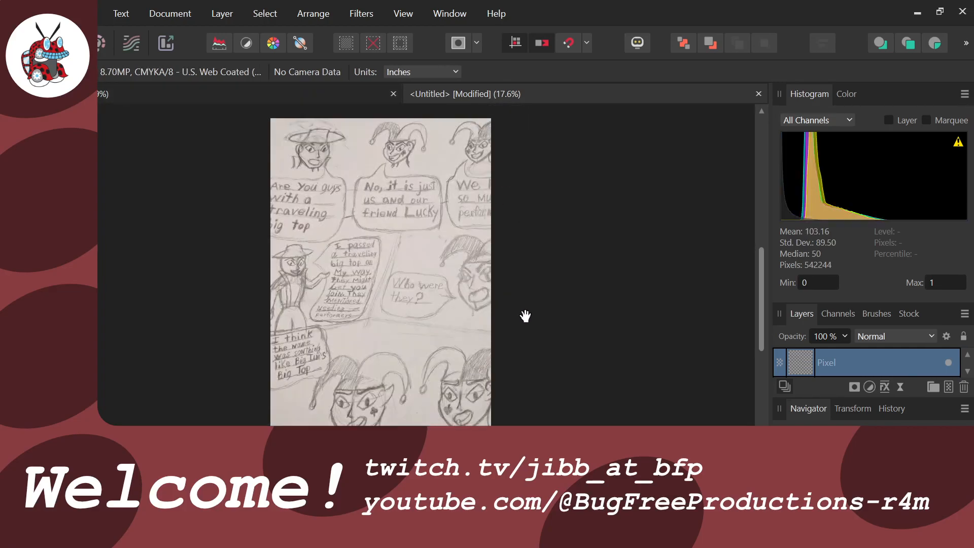
# Switch to OBS Studio and change the stream to the full-screen view without the Welcome frame.
pyautogui.scroll(1, 337, 263)
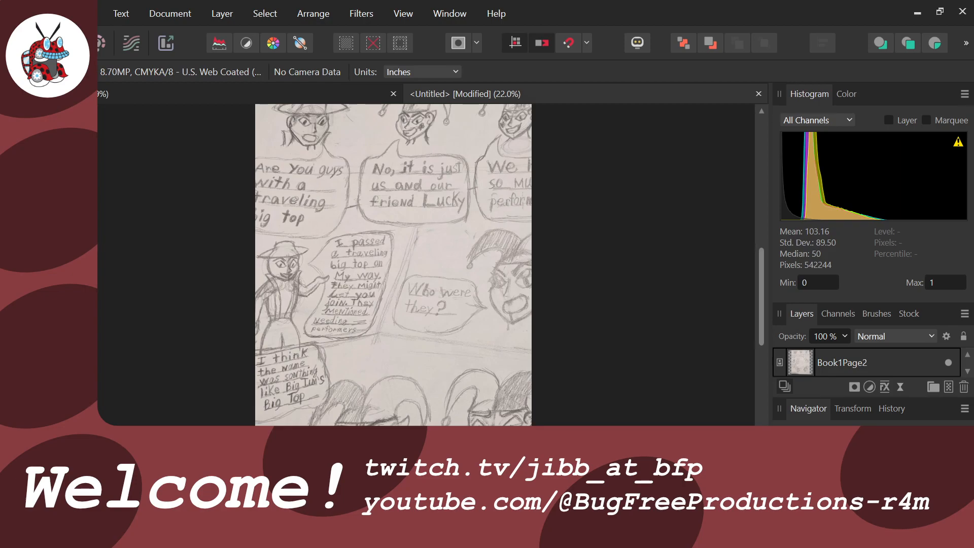
pyautogui.hotkey('alt', 'Tab')
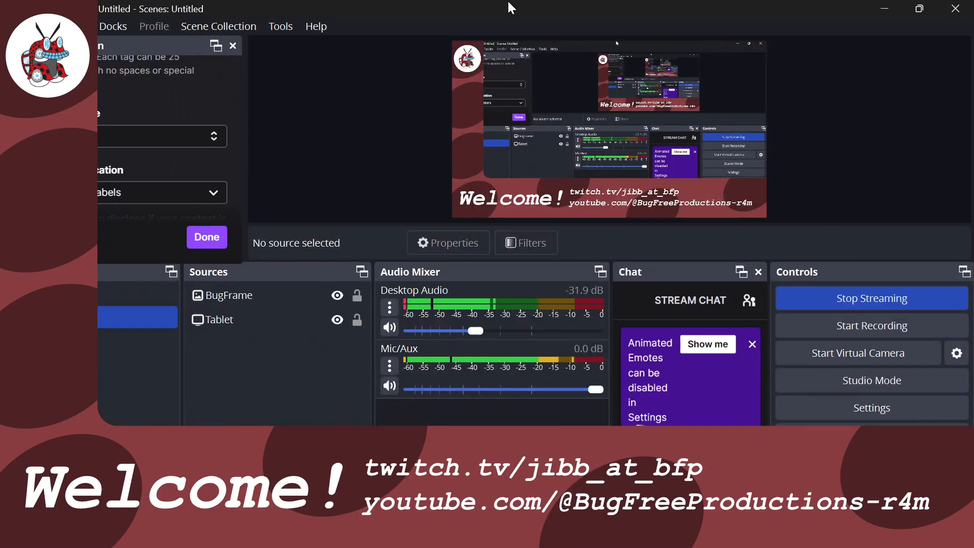
pyautogui.moveTo(510, 6); pyautogui.dragTo(127, 419)
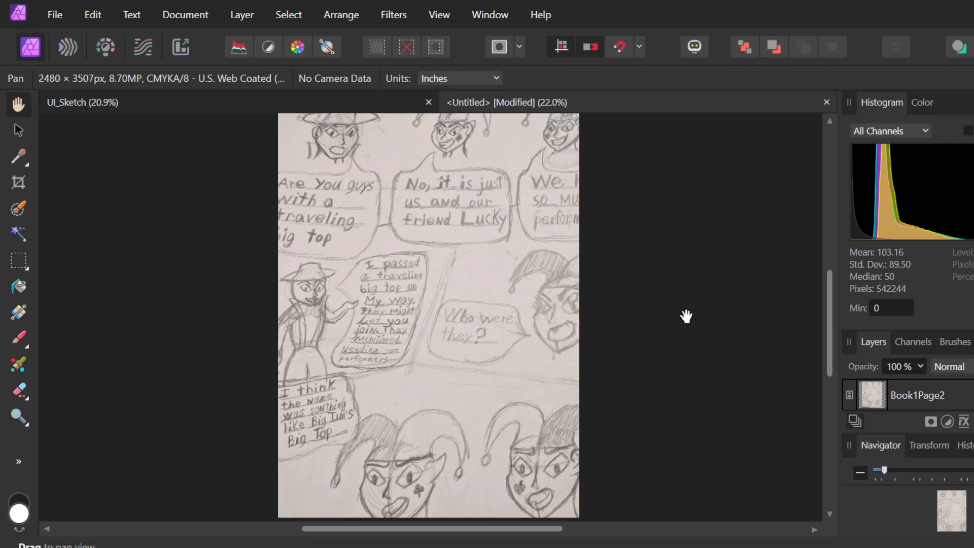
# Add a new pixel layer and name it P2S.
pyautogui.hotkey('ctrl', 'shift', 'n')
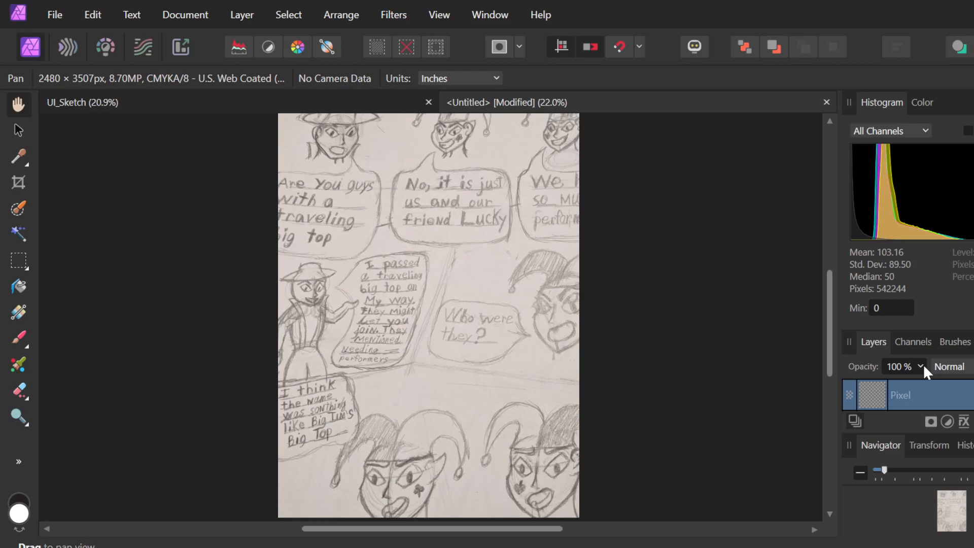
pyautogui.doubleClick(900, 395)
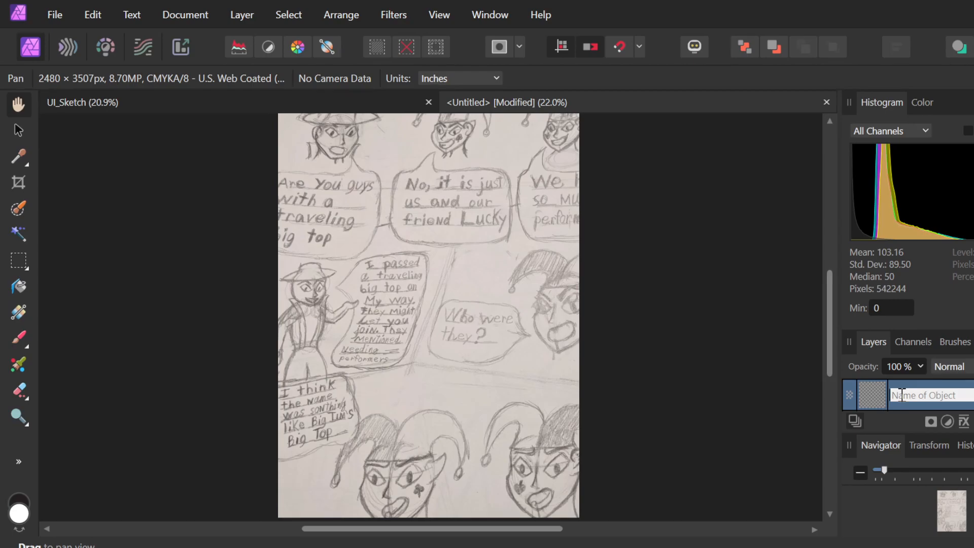
pyautogui.write('P2S')
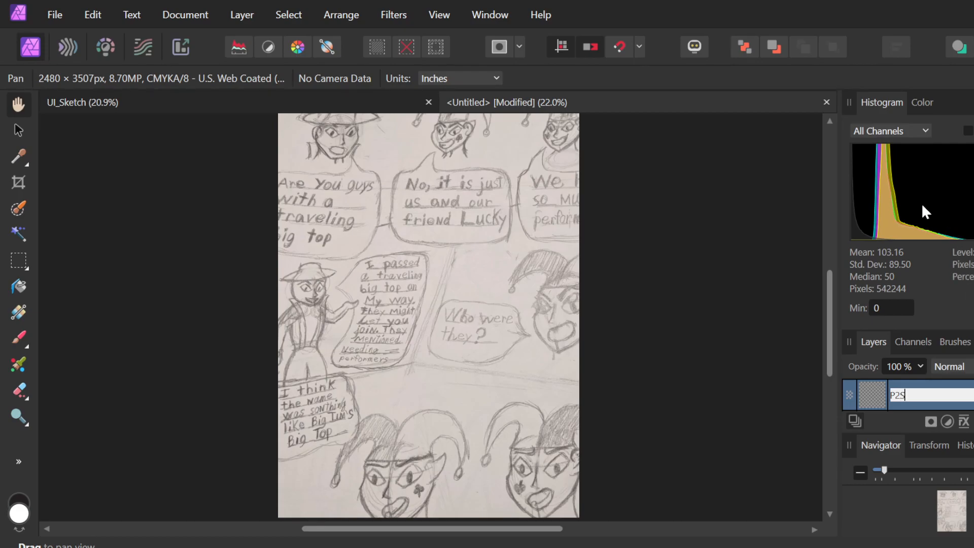
pyautogui.click(639, 244)
# Set the opacity of the Book1Page2 sketch layer to 50 %.
pyautogui.moveTo(370, 159); pyautogui.dragTo(380, 209)
pyautogui.scroll(-2, 380, 209)
pyautogui.scroll(2, 380, 208)
pyautogui.scroll(-3, 380, 209)
pyautogui.scroll(2, 380, 209)
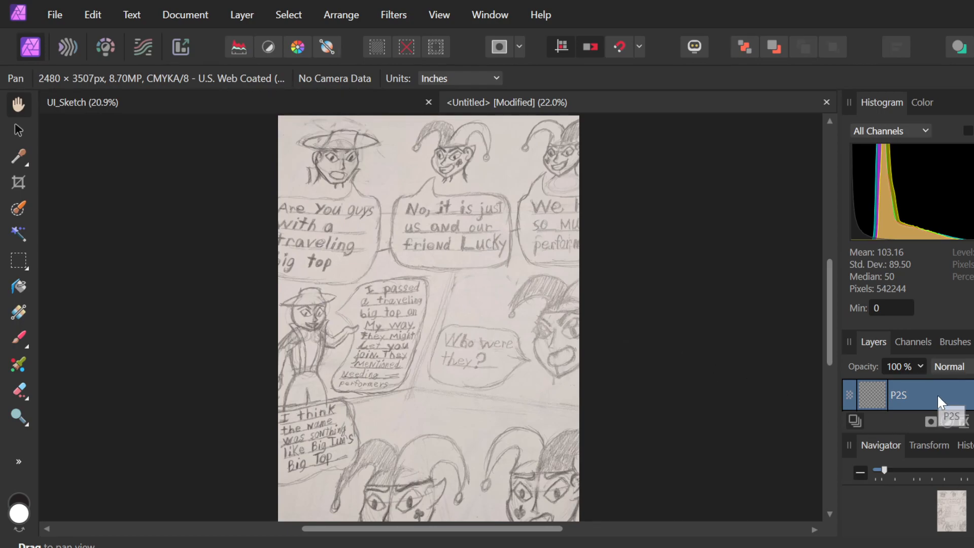
pyautogui.scroll(-1, 938, 396)
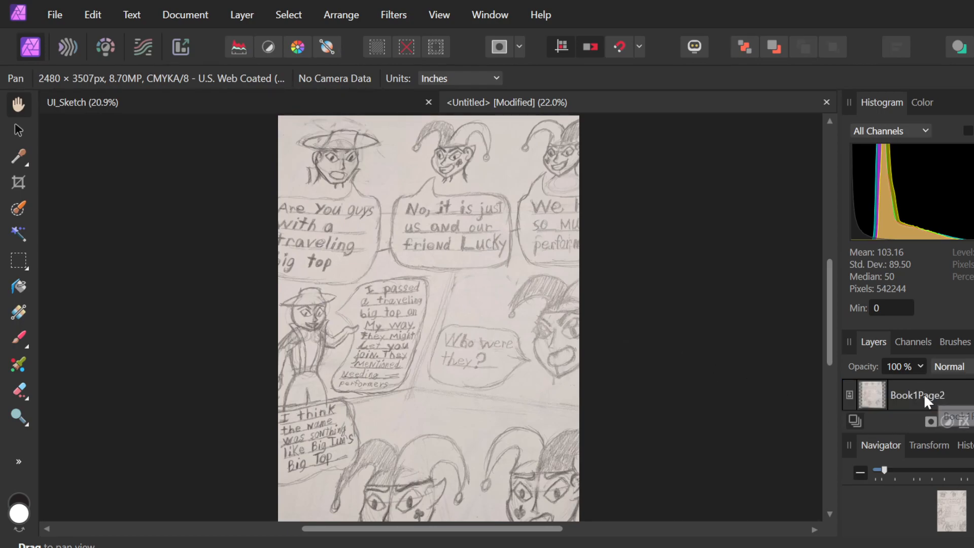
pyautogui.click(924, 394)
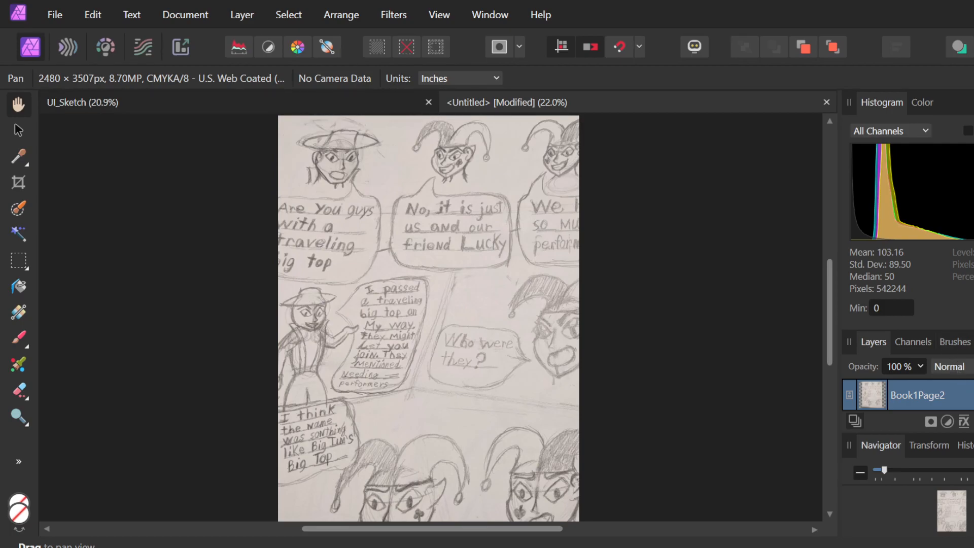
pyautogui.click(962, 366)
pyautogui.click(920, 368)
pyautogui.click(920, 368)
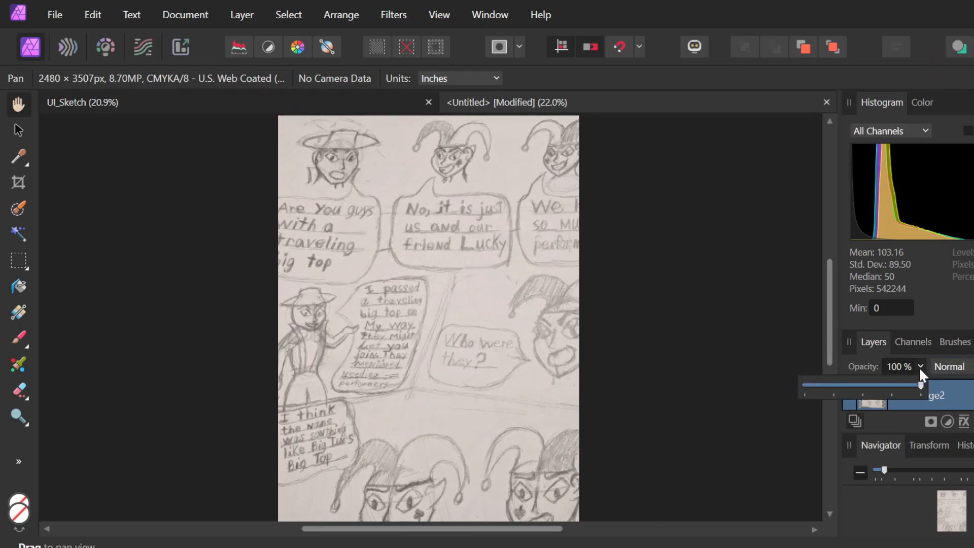
pyautogui.moveTo(921, 385); pyautogui.dragTo(870, 389)
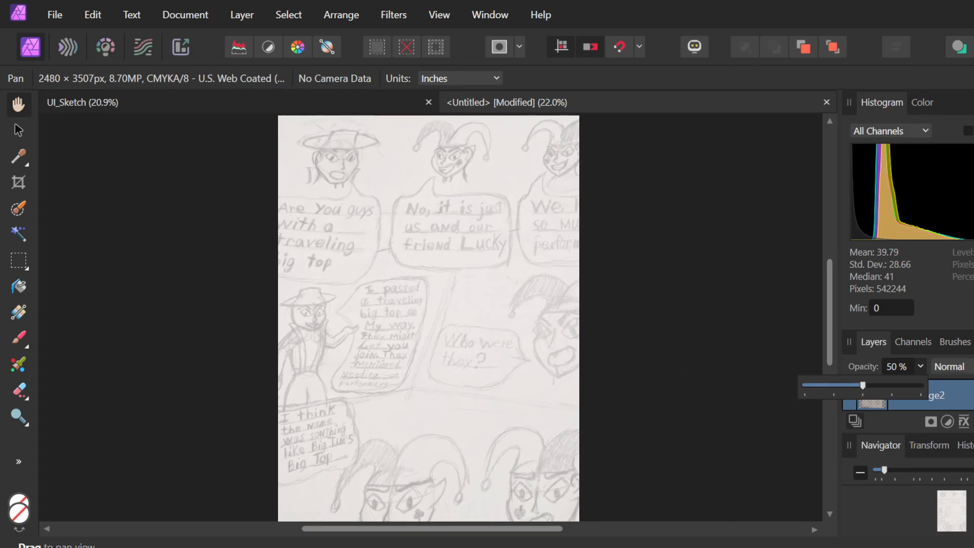
pyautogui.press('Escape')
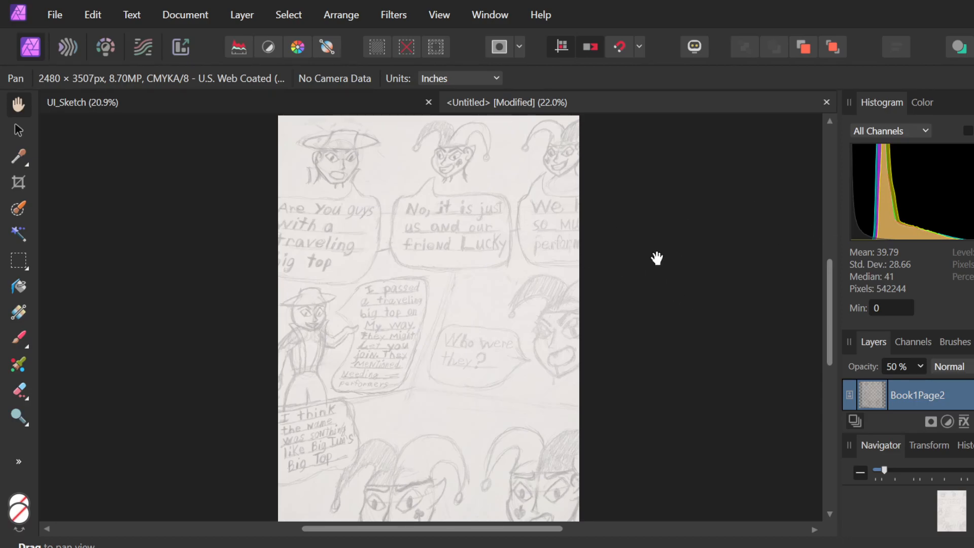
# Hide the Book1Page2 sketch layer so only the blank white page shows.
pyautogui.scroll(-3, 631, 341)
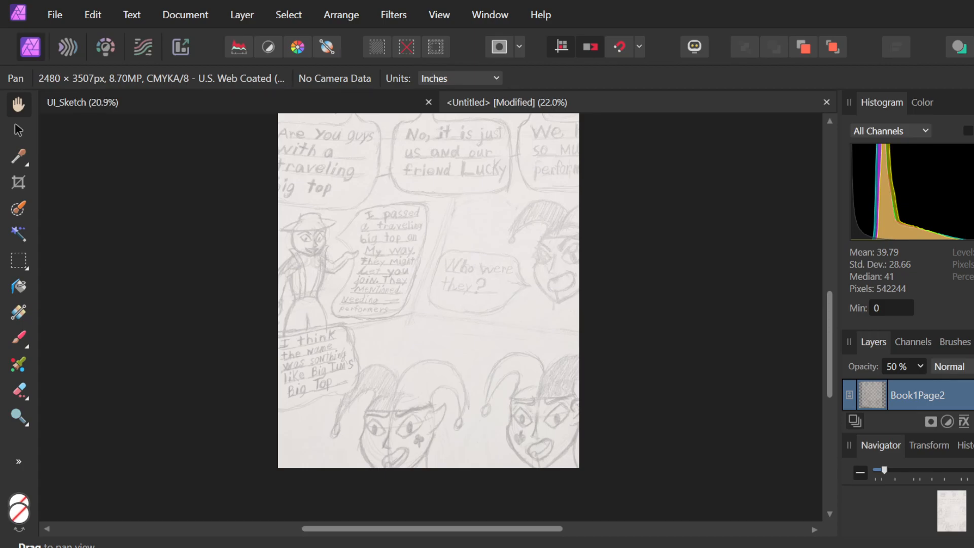
pyautogui.click(972, 396)
pyautogui.click(972, 395)
pyautogui.click(973, 395)
pyautogui.scroll(2, 690, 331)
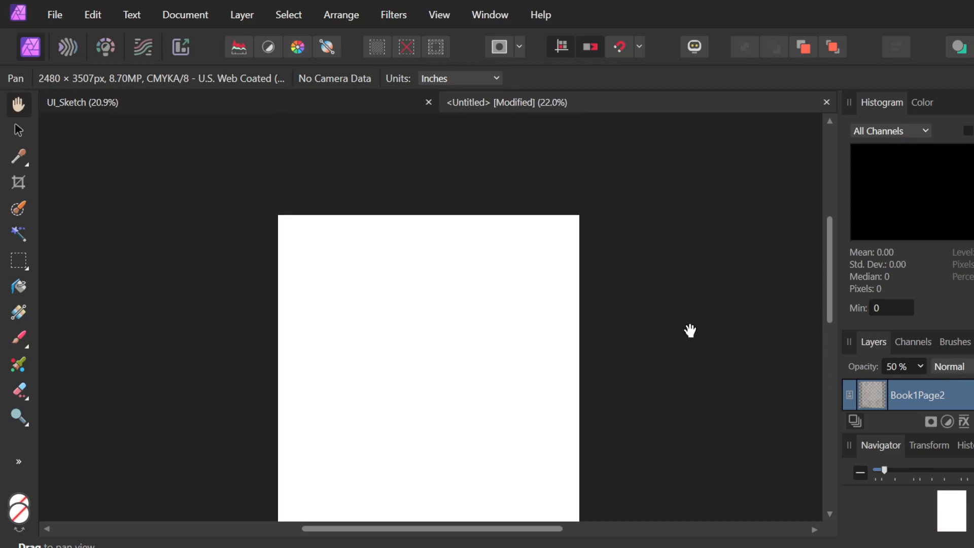
pyautogui.scroll(-1, 690, 331)
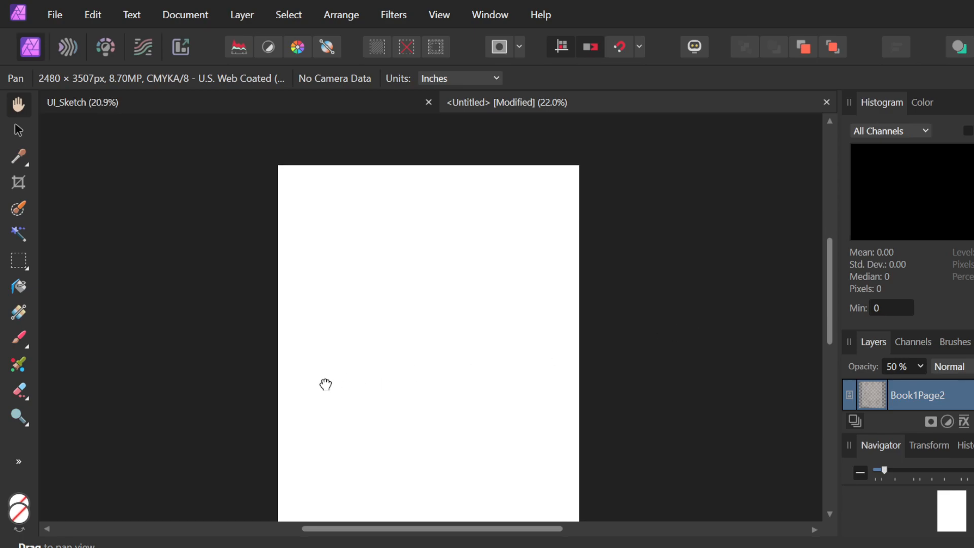
pyautogui.scroll(-1, 326, 384)
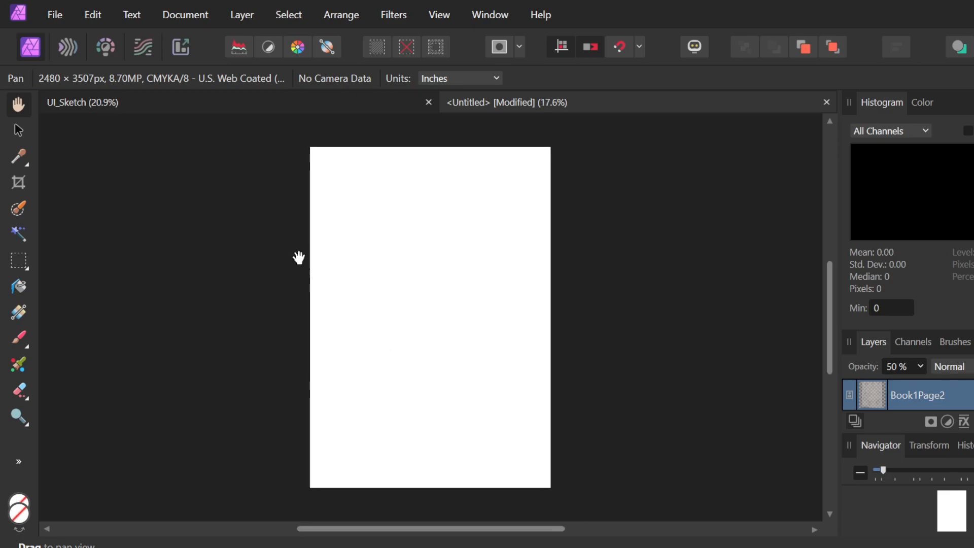
# Apply document margins of 0.5 in on all four sides.
pyautogui.click(203, 11)
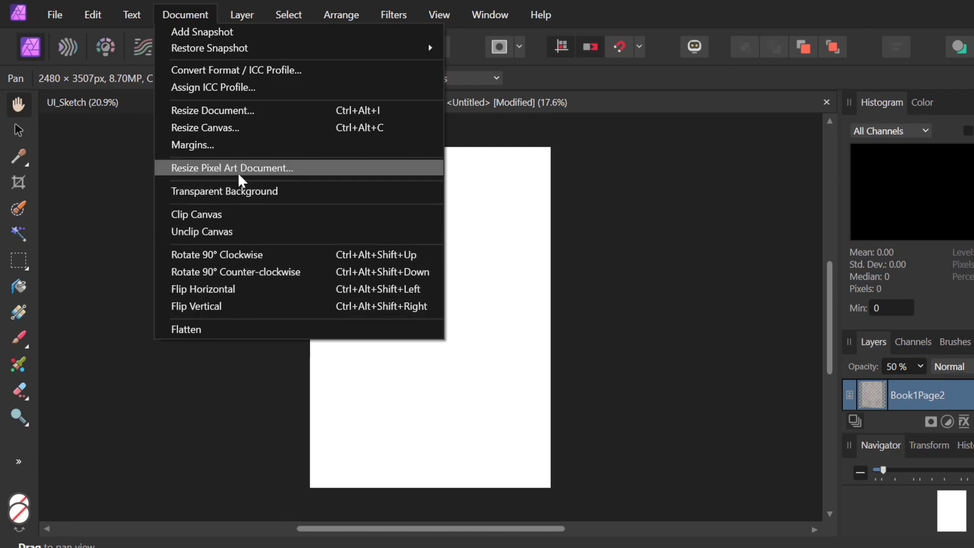
pyautogui.click(234, 146)
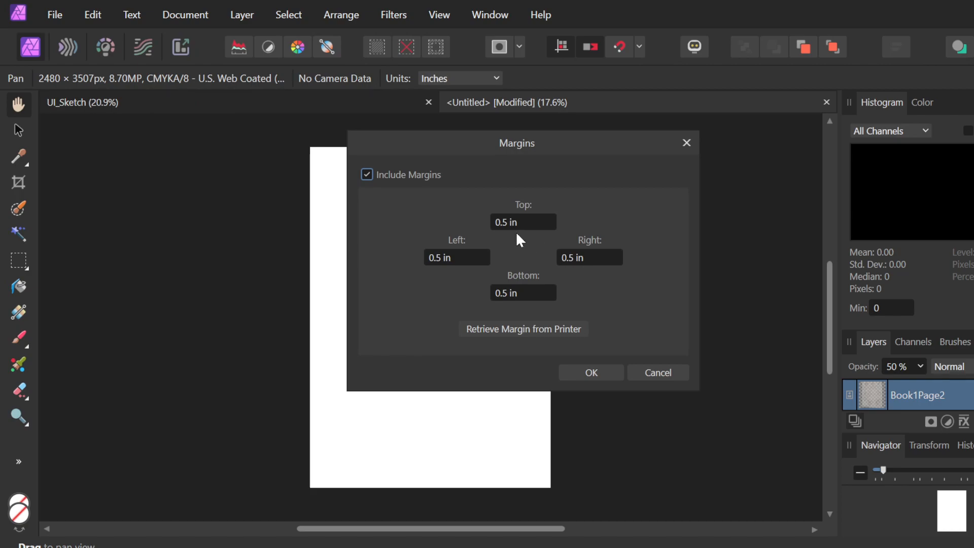
pyautogui.click(593, 374)
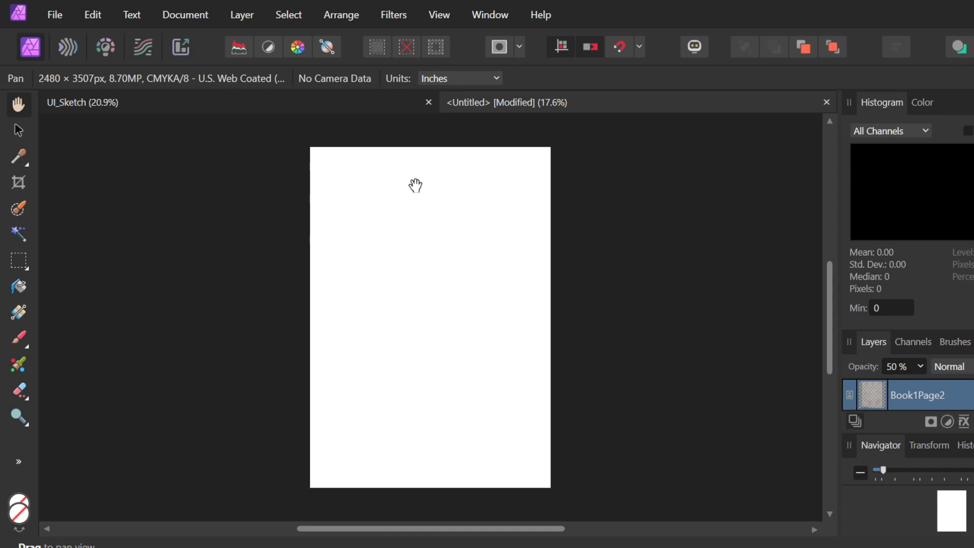
# Try painting freehand strokes across the page with the Paint Brush in the dark colour, widening the brush to 405 px.
pyautogui.press('b')
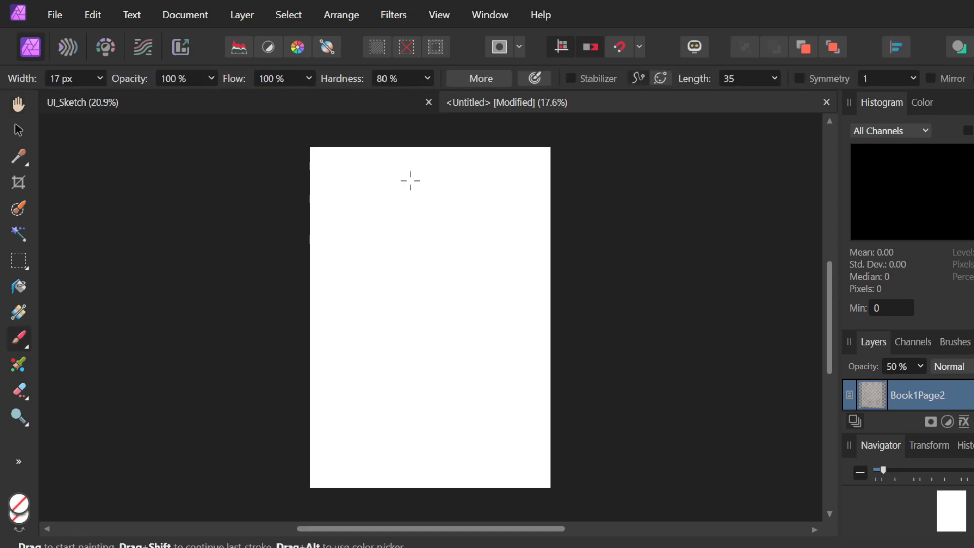
pyautogui.click(397, 446)
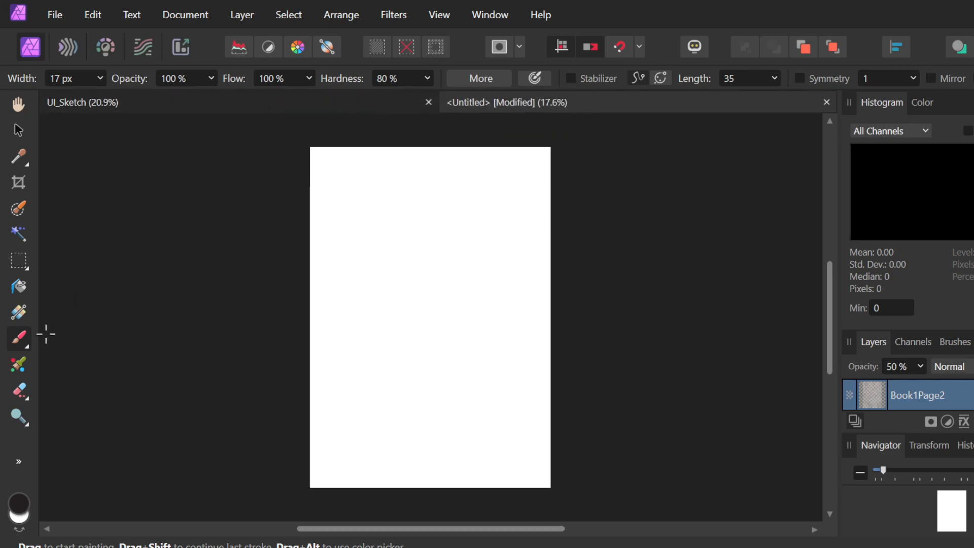
pyautogui.click(23, 342)
pyautogui.click(20, 518)
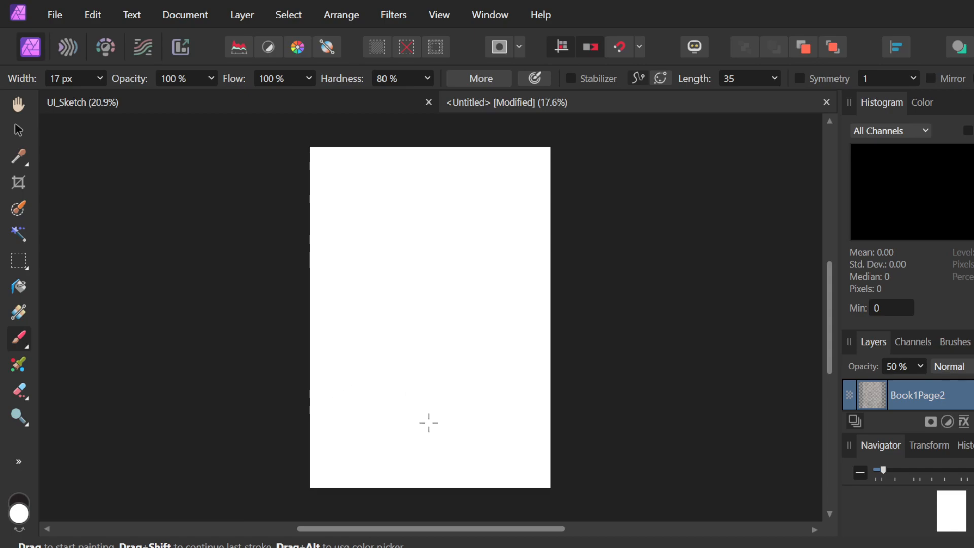
pyautogui.click(20, 500)
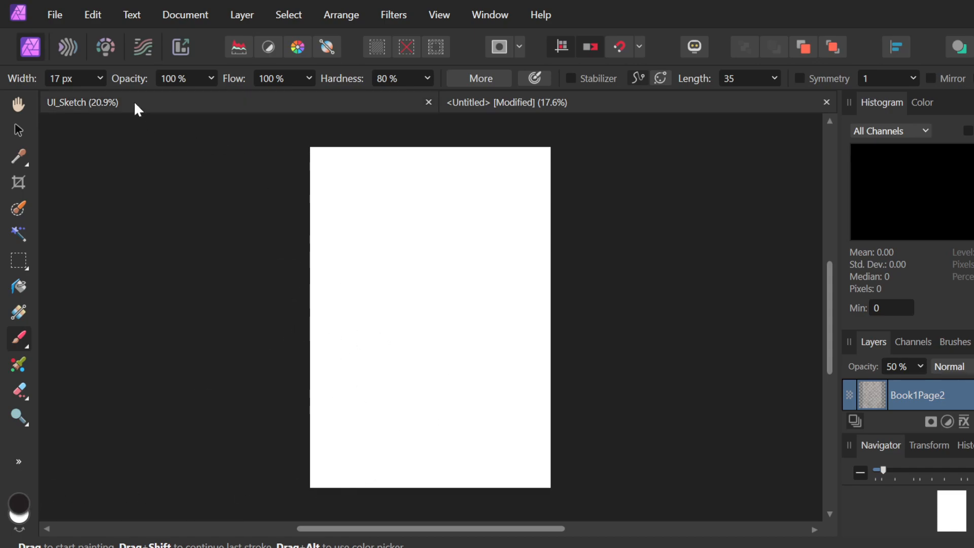
pyautogui.click(100, 78)
pyautogui.moveTo(104, 97); pyautogui.dragTo(405, 257)
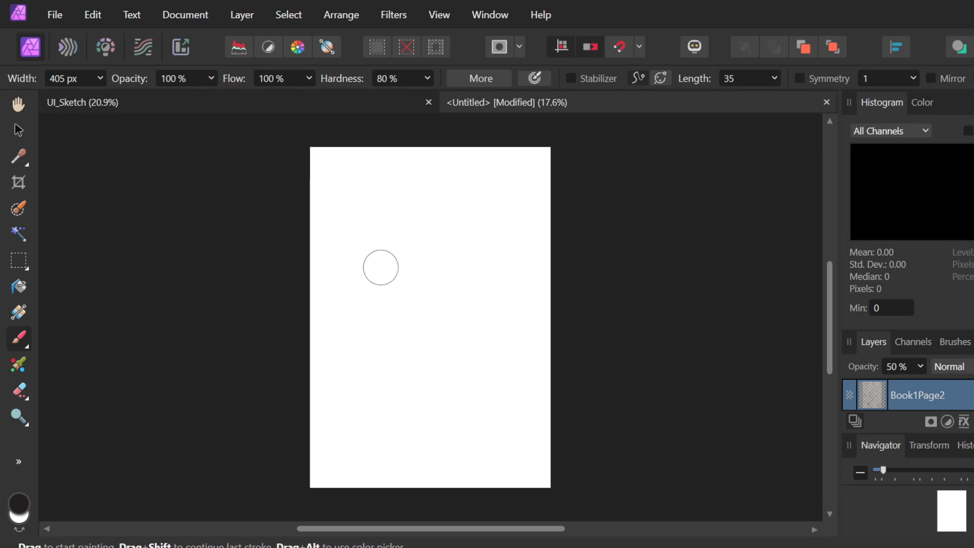
# Try flood-erasing on the page with the Flood Erase tool, undoing and redoing the recent edits.
pyautogui.press('e')
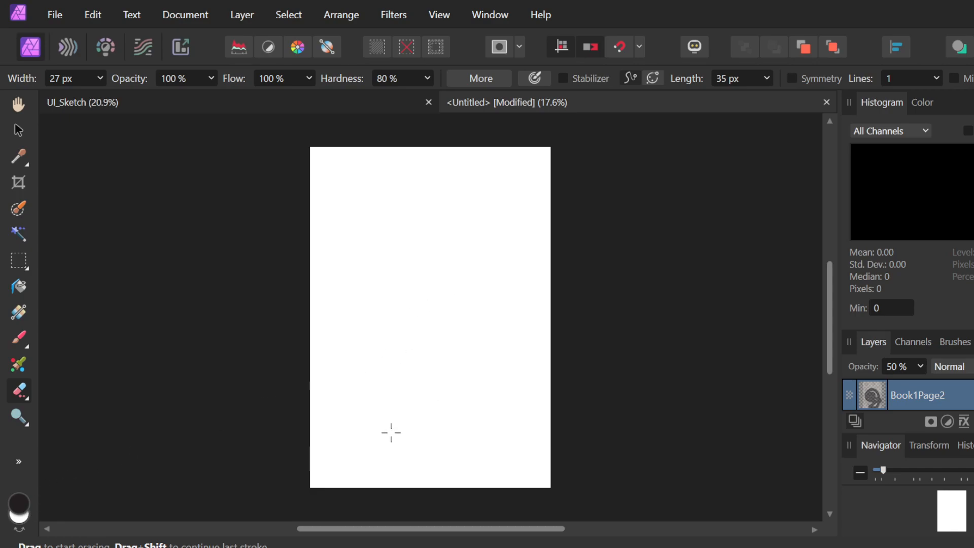
pyautogui.press('e')
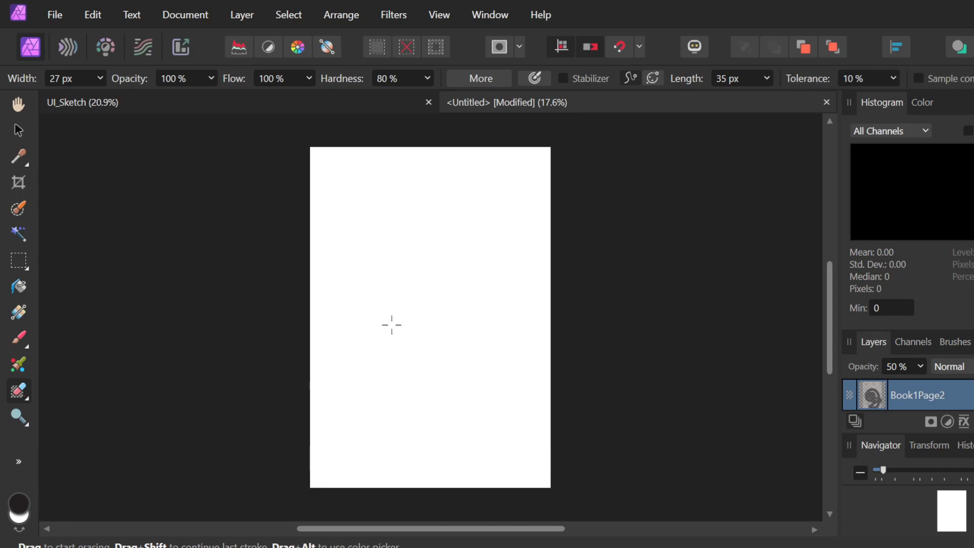
pyautogui.press('e')
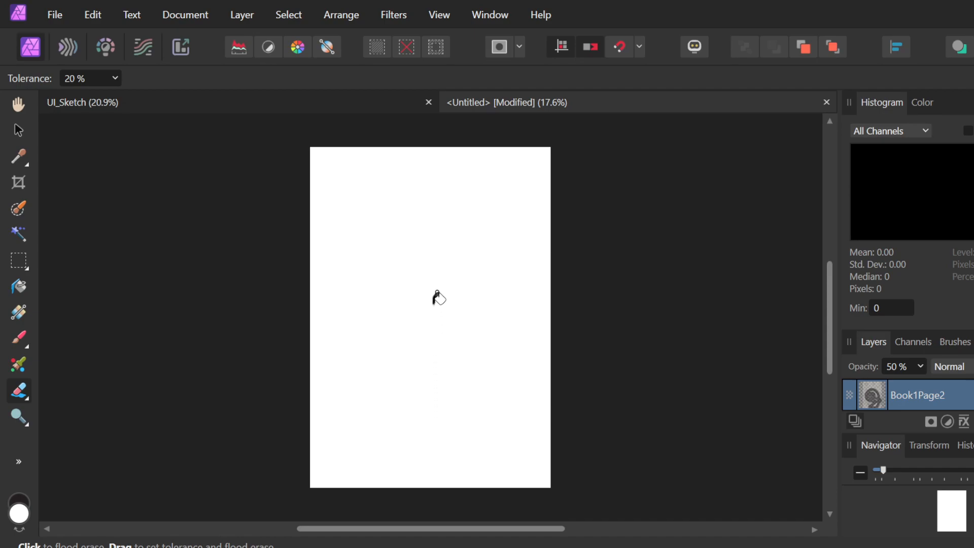
pyautogui.click(399, 331)
pyautogui.hotkey('ctrl', 'z')
pyautogui.hotkey('ctrl', 'z')
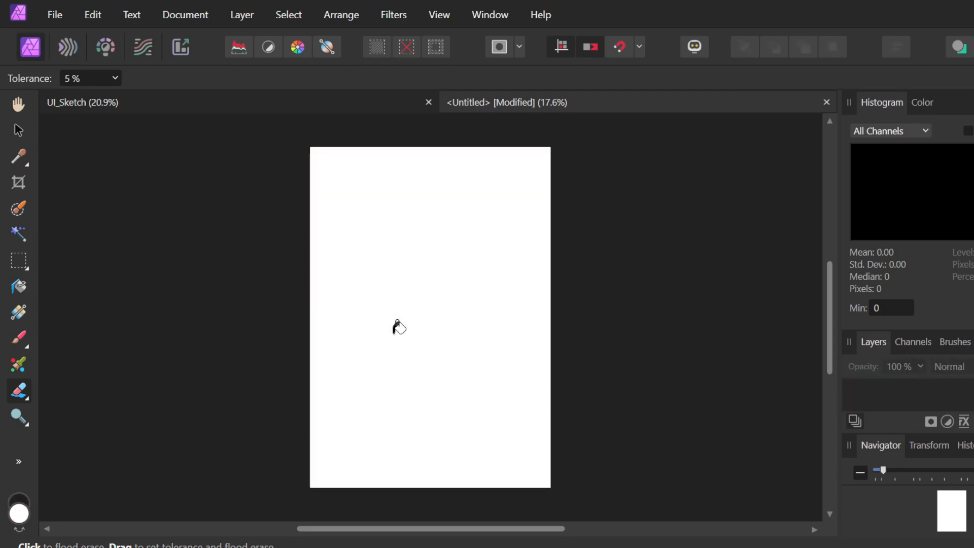
pyautogui.hotkey('ctrl', 'shift', 'z')
pyautogui.hotkey('ctrl', 'shift', 'z')
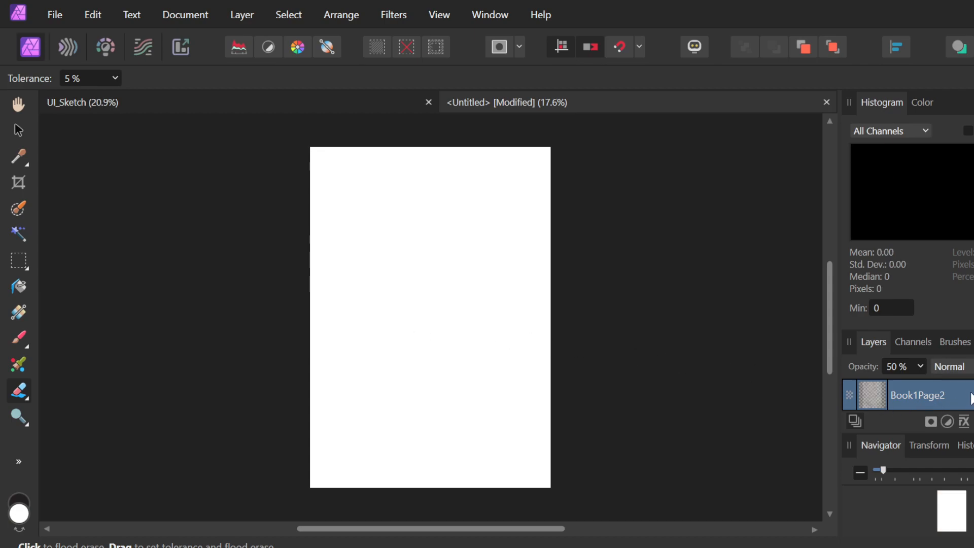
pyautogui.hotkey('ctrl', 'shift', 'z')
pyautogui.hotkey('ctrl', 'z')
# Reveal the Book1Page2 layer at 78 % opacity to inspect the stray strokes, and return it to hidden at 50 %.
pyautogui.doubleClick(936, 394)
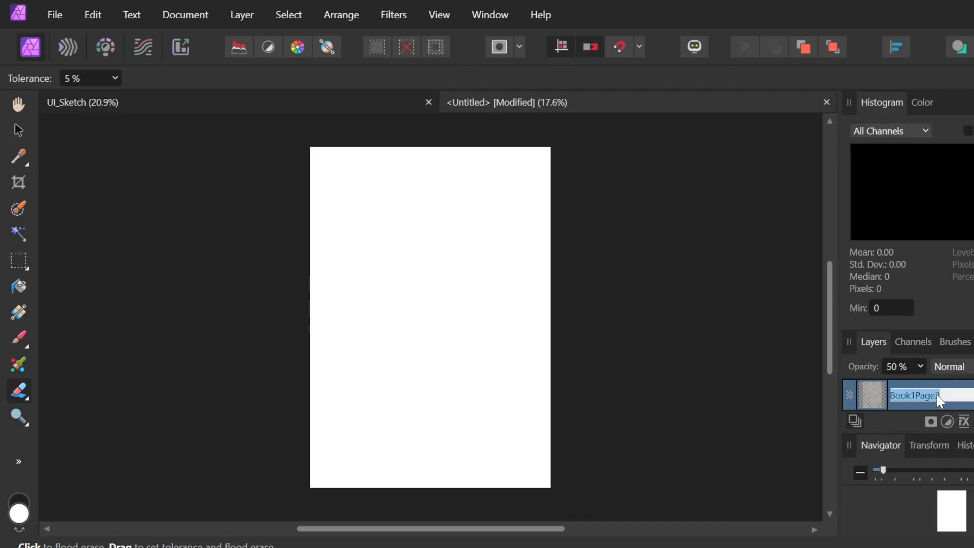
pyautogui.click(921, 366)
pyautogui.moveTo(907, 387); pyautogui.dragTo(954, 385)
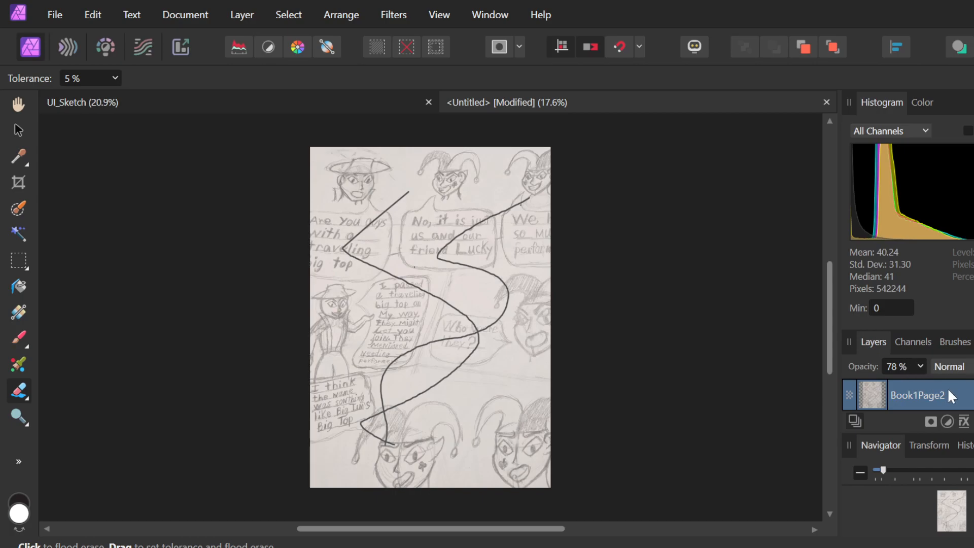
pyautogui.click(921, 365)
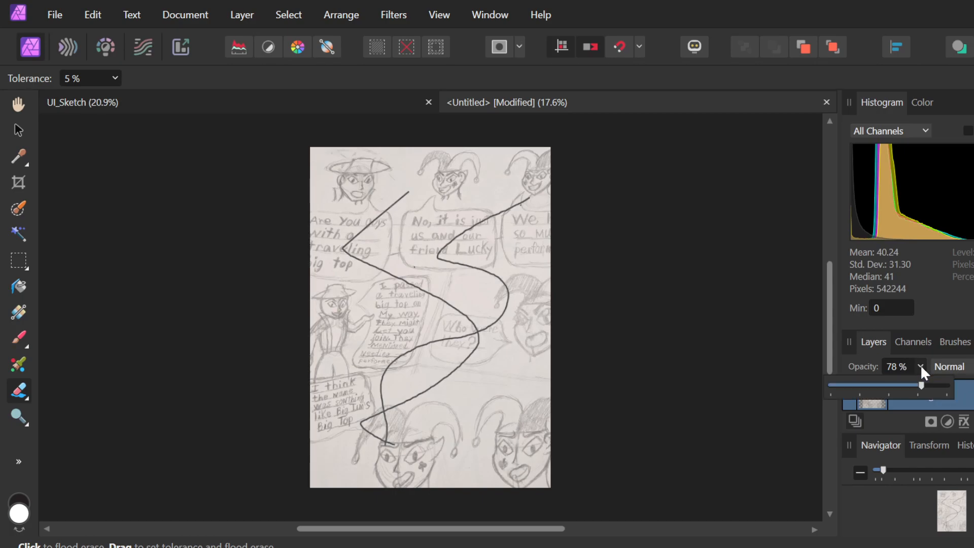
pyautogui.click(916, 365)
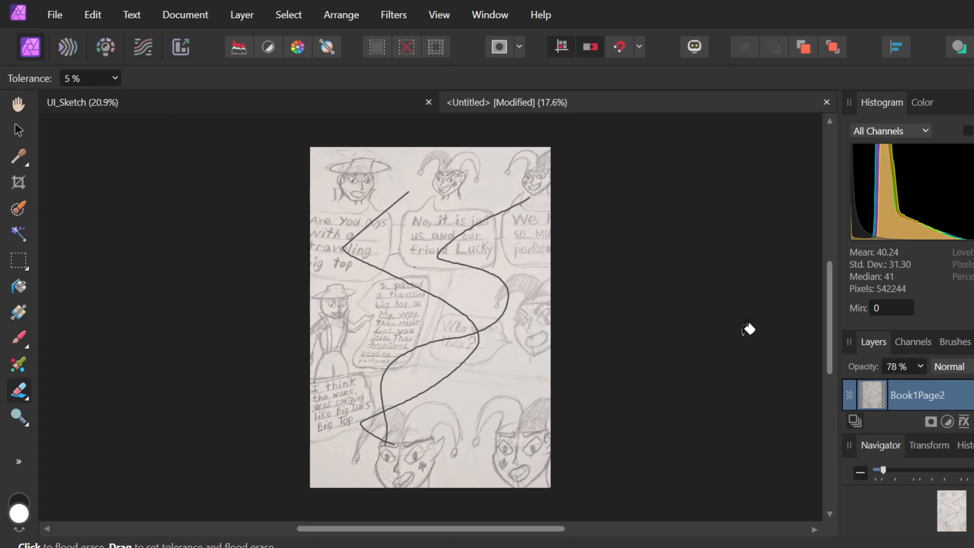
pyautogui.click(748, 329)
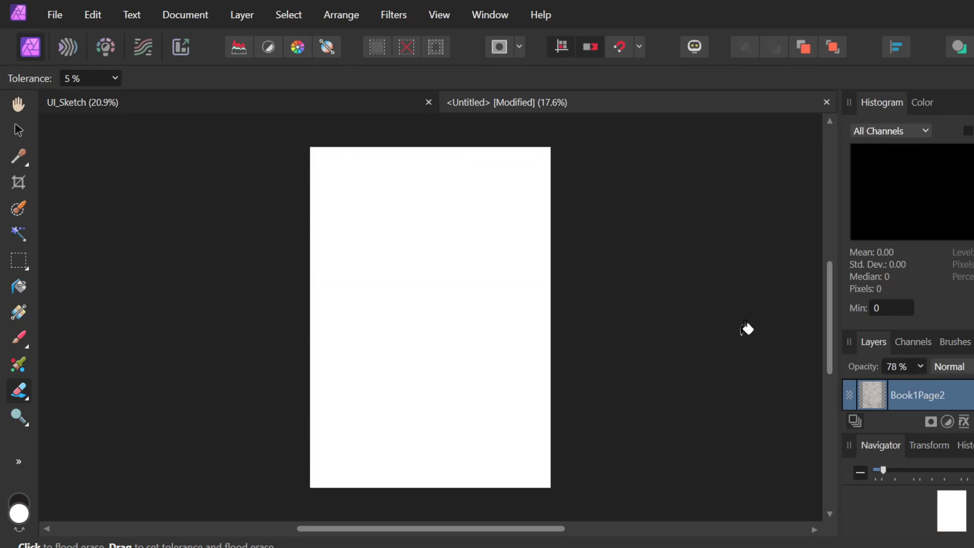
pyautogui.press('5')
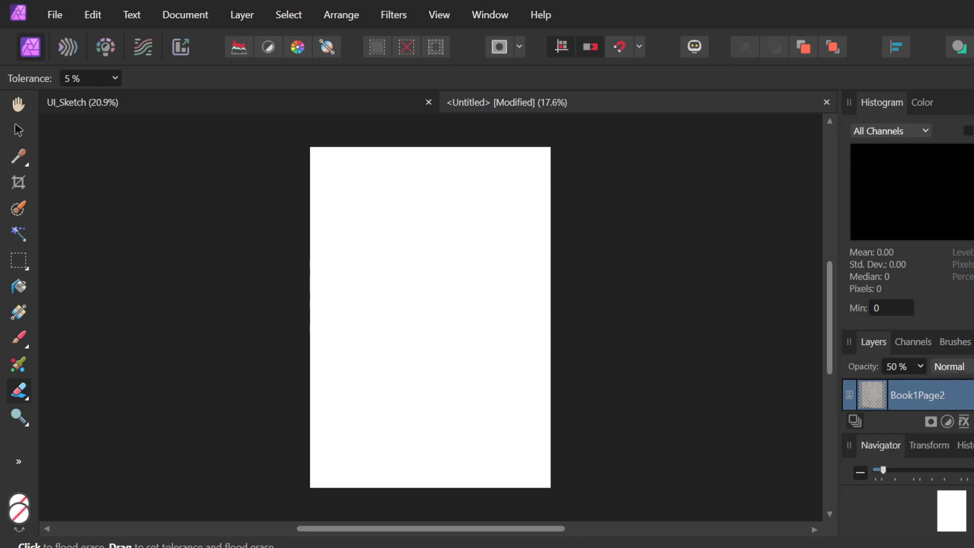
# Restore the faded Book1Page2 sketch by undoing the last edit, and make the P2S layer active.
pyautogui.hotkey('ctrl', 'z')
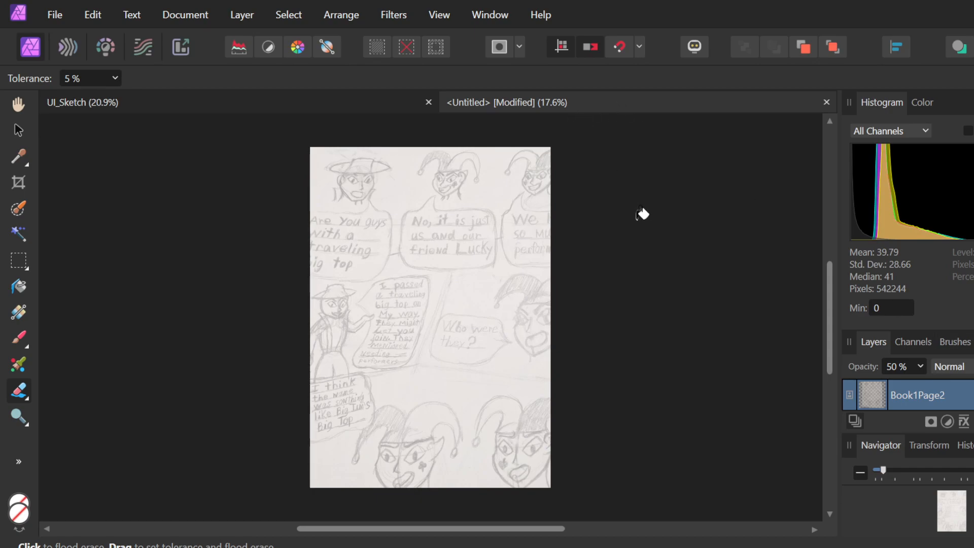
pyautogui.scroll(1, 908, 395)
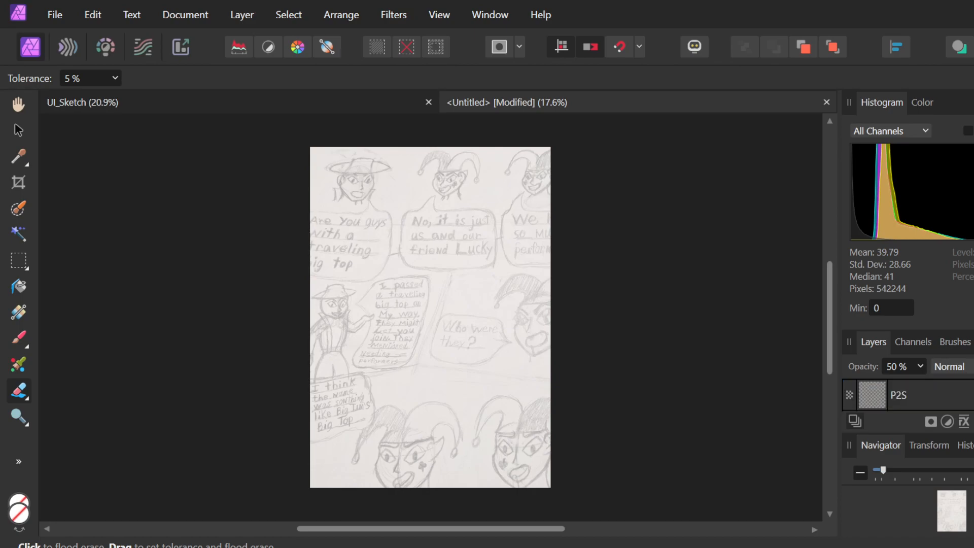
pyautogui.click(942, 403)
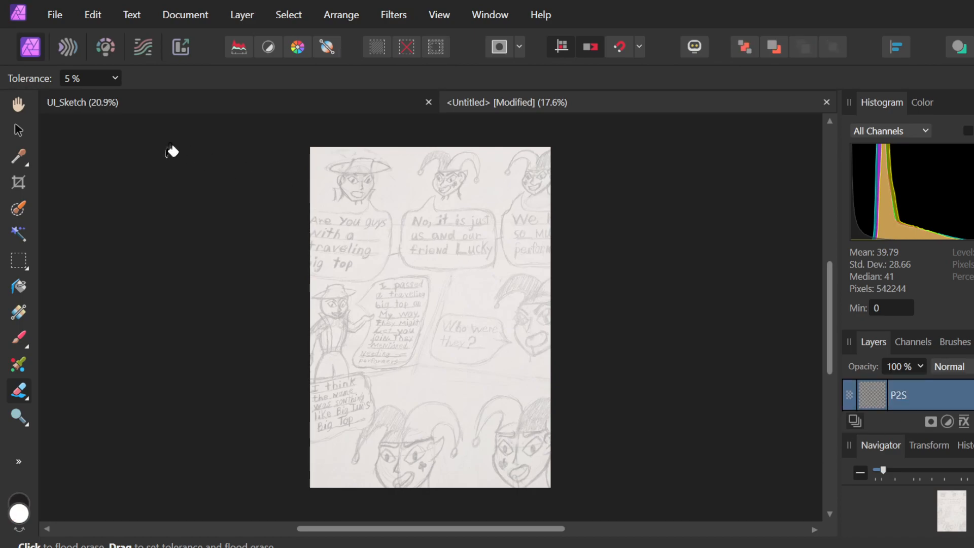
# Activate the Paint Brush tool and reduce its width to 17 px.
pyautogui.click(23, 354)
pyautogui.click(151, 338)
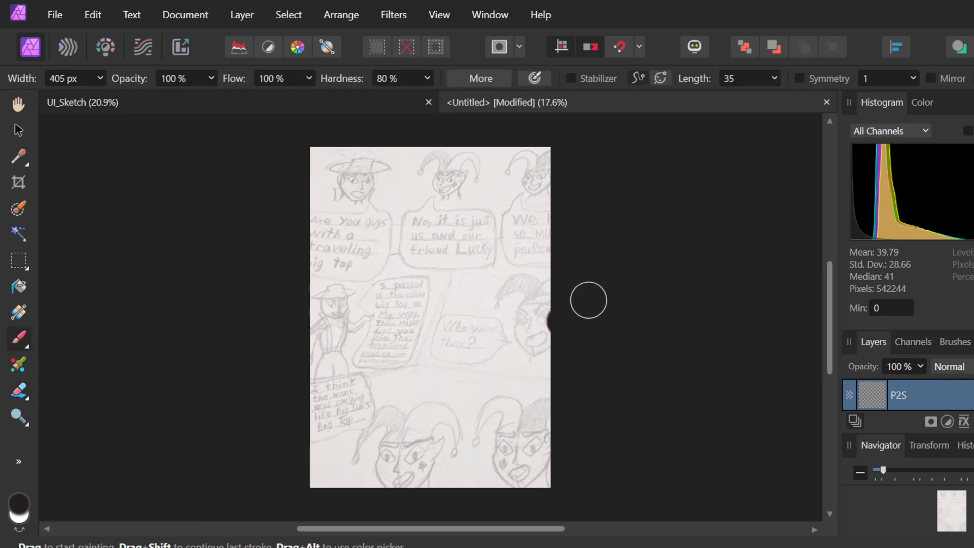
pyautogui.click(100, 79)
pyautogui.moveTo(103, 96); pyautogui.dragTo(31, 102)
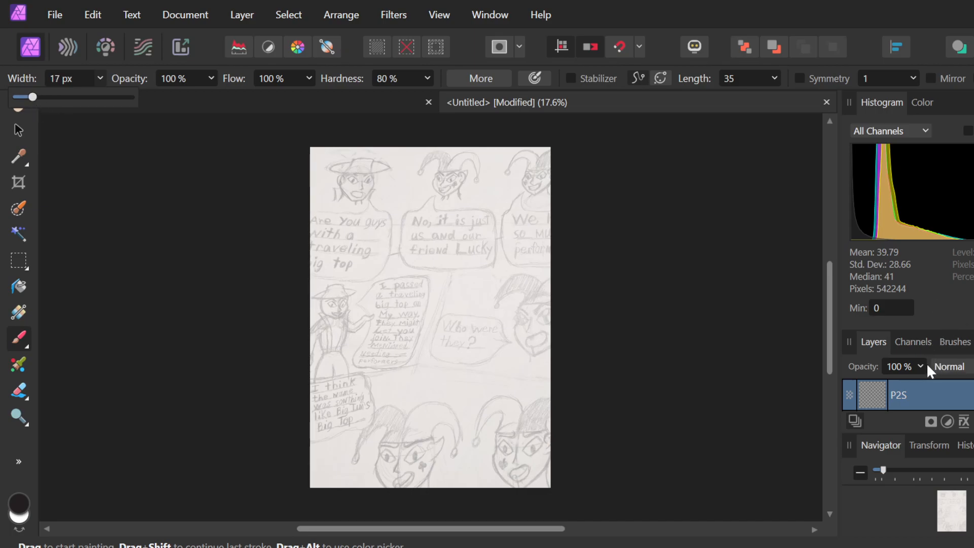
# Detach the Brushes panel from its group, enlarge it, and dock it as a tall column beside the Histogram panel.
pyautogui.click(954, 342)
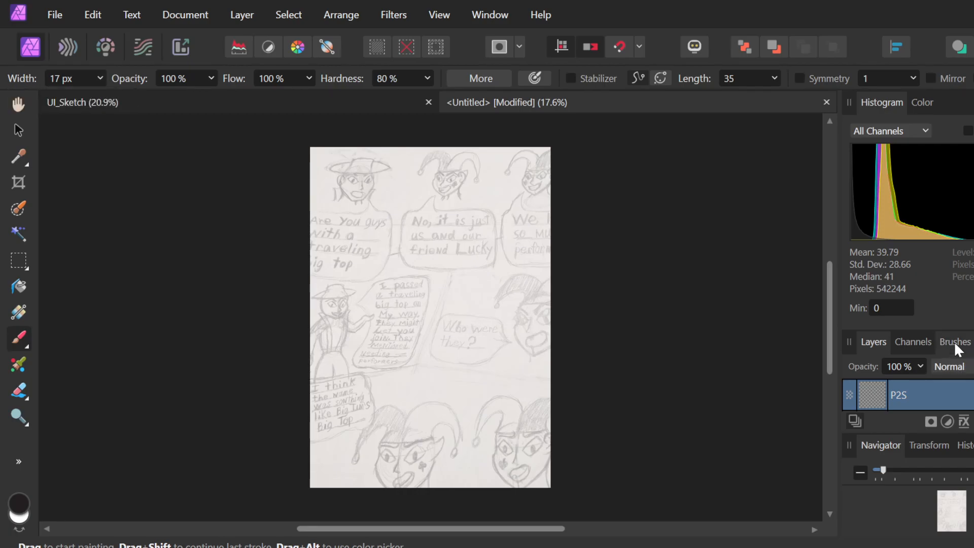
pyautogui.click(913, 340)
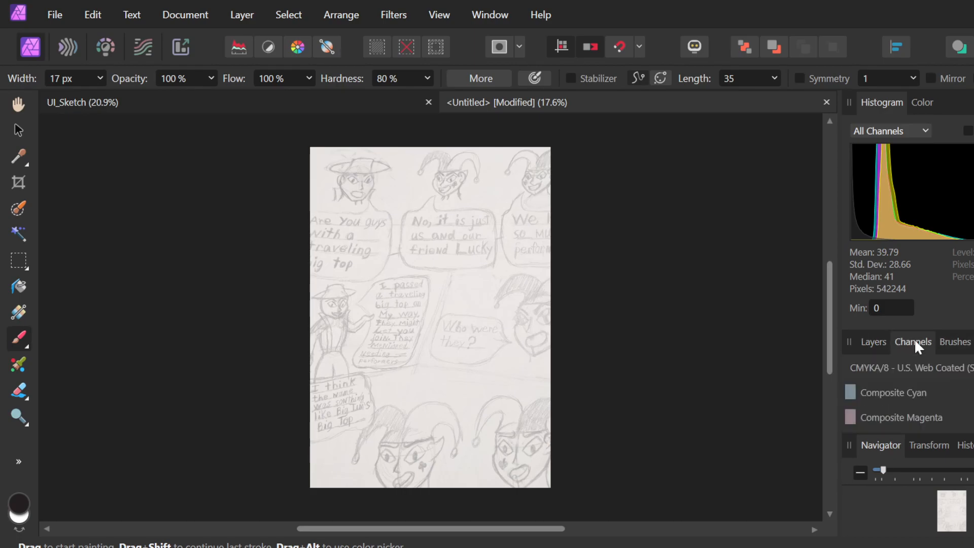
pyautogui.click(949, 340)
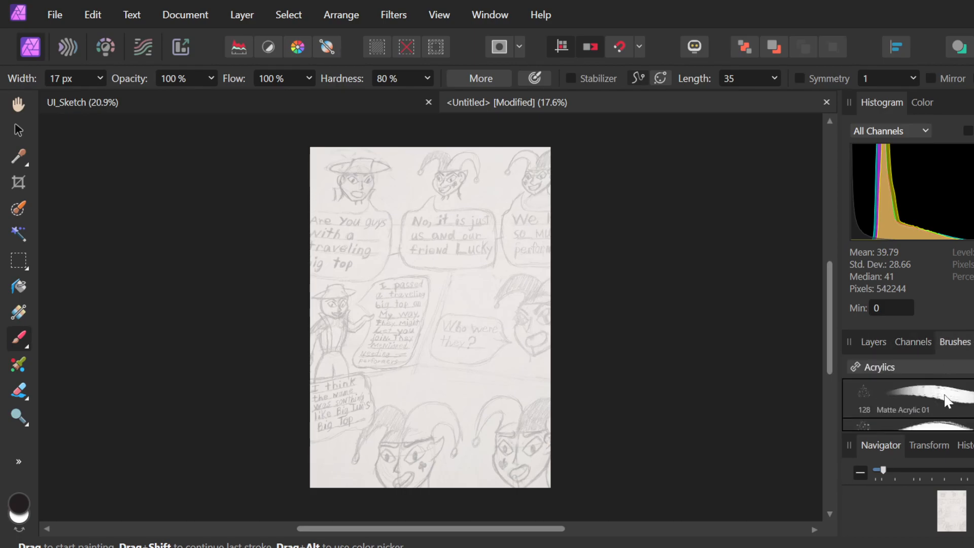
pyautogui.scroll(-1, 947, 401)
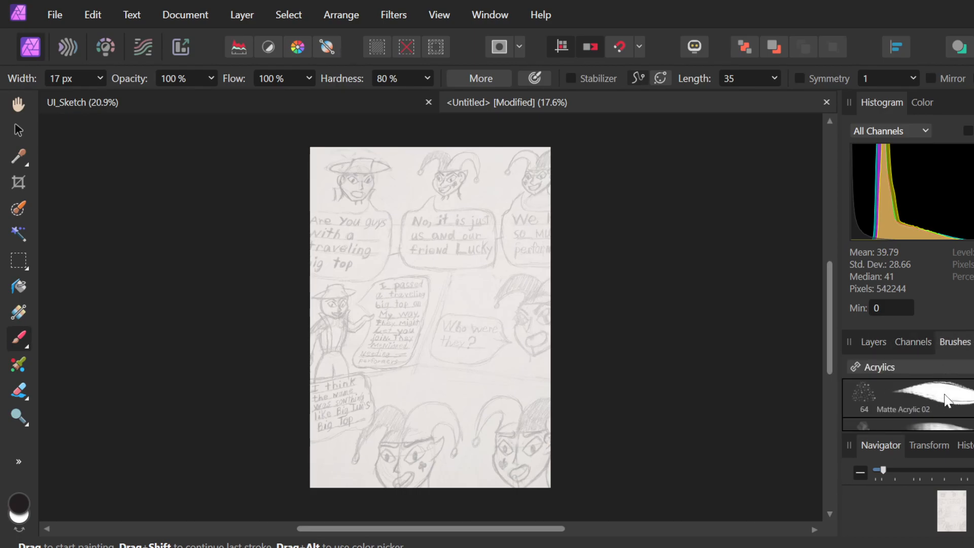
pyautogui.scroll(1, 946, 401)
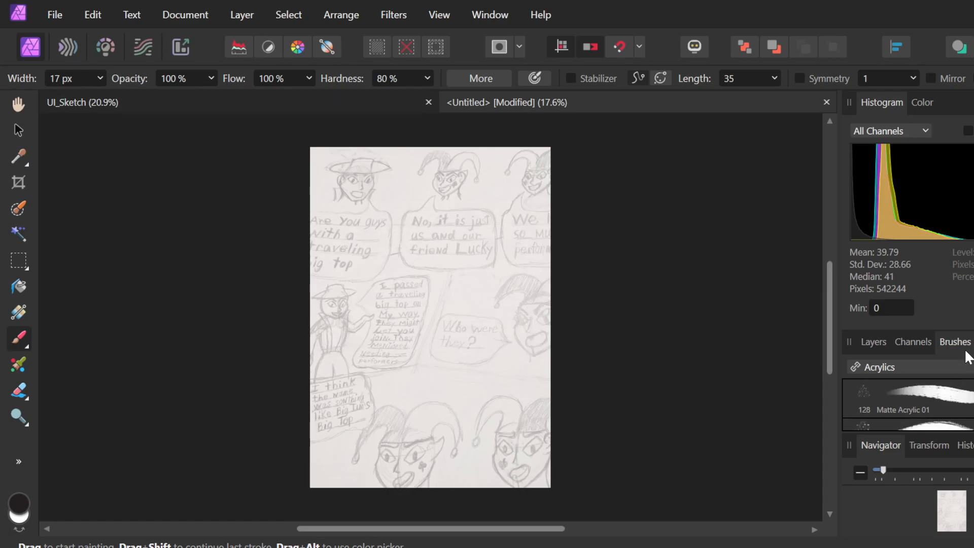
pyautogui.moveTo(966, 348)
pyautogui.mouseDown()
pyautogui.moveTo(634, 245)
pyautogui.moveTo(610, 128)
pyautogui.moveTo(617, 130)
pyautogui.mouseUp()
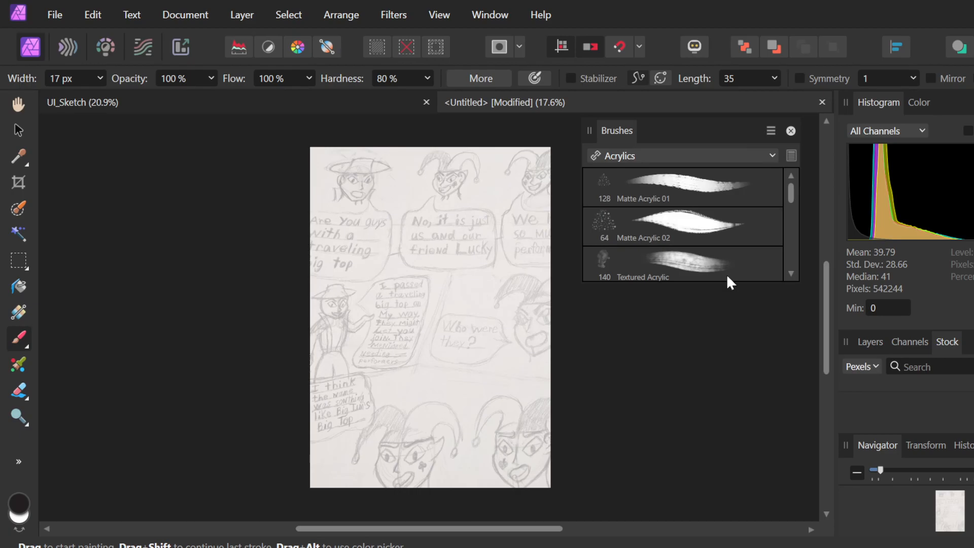
pyautogui.moveTo(724, 281); pyautogui.dragTo(751, 543)
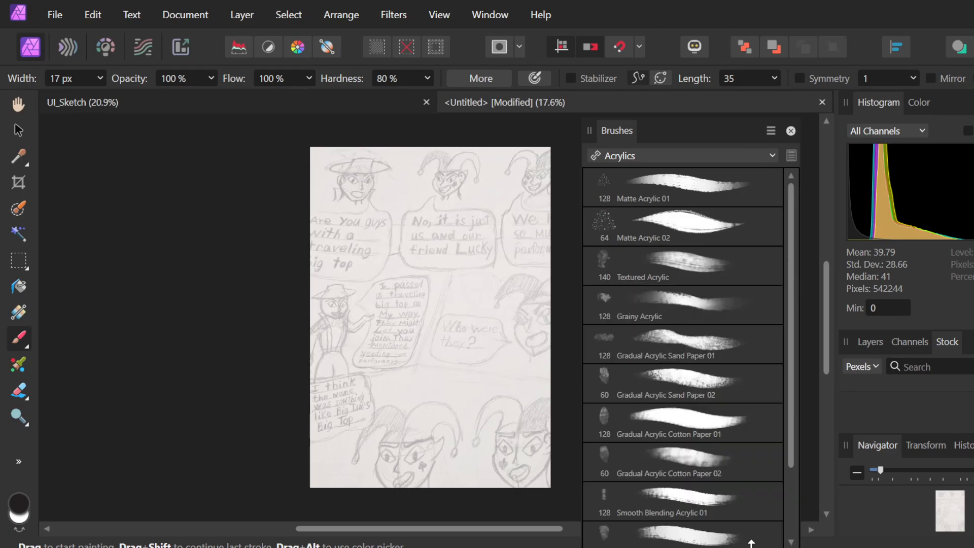
pyautogui.moveTo(619, 130)
pyautogui.mouseDown()
pyautogui.moveTo(824, 146)
pyautogui.moveTo(843, 138)
pyautogui.moveTo(818, 136)
pyautogui.mouseUp()
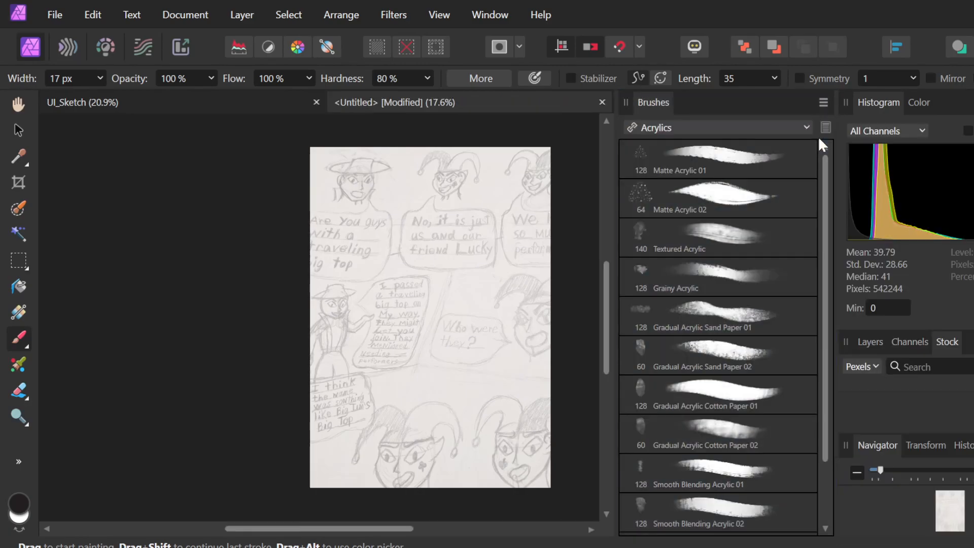
# Browse the Acrylics brushes, then switch to the Inks category and choose the Comics G Pen at 48 px.
pyautogui.scroll(-2, 720, 340)
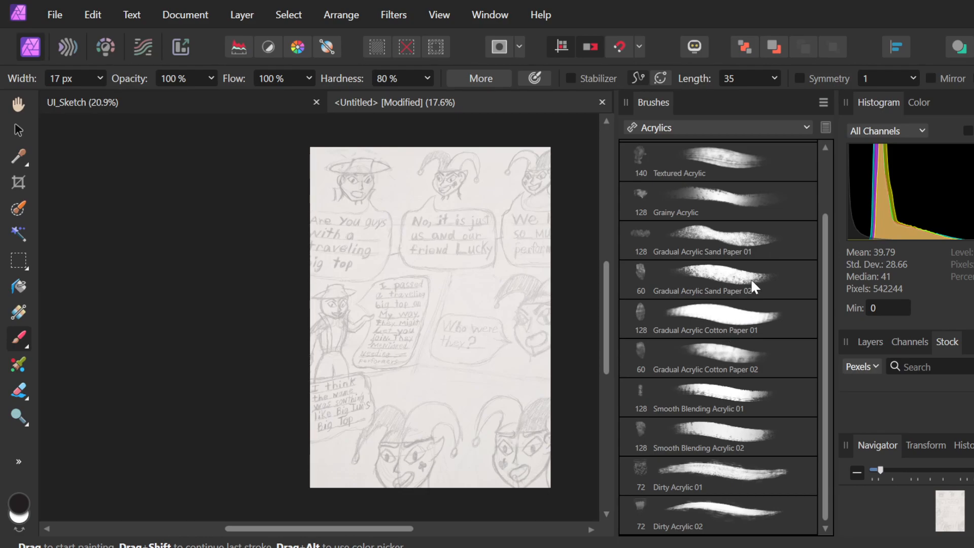
pyautogui.scroll(2, 753, 281)
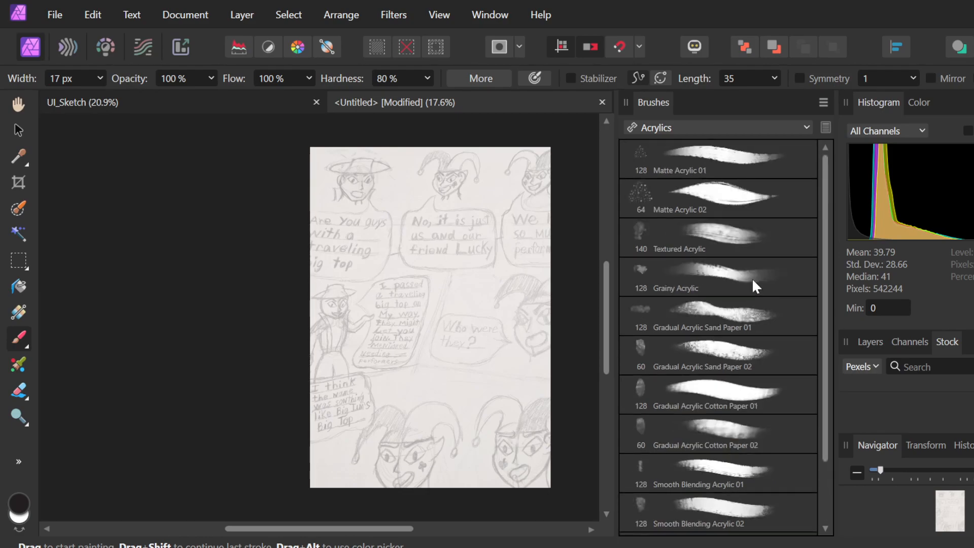
pyautogui.scroll(-2, 752, 278)
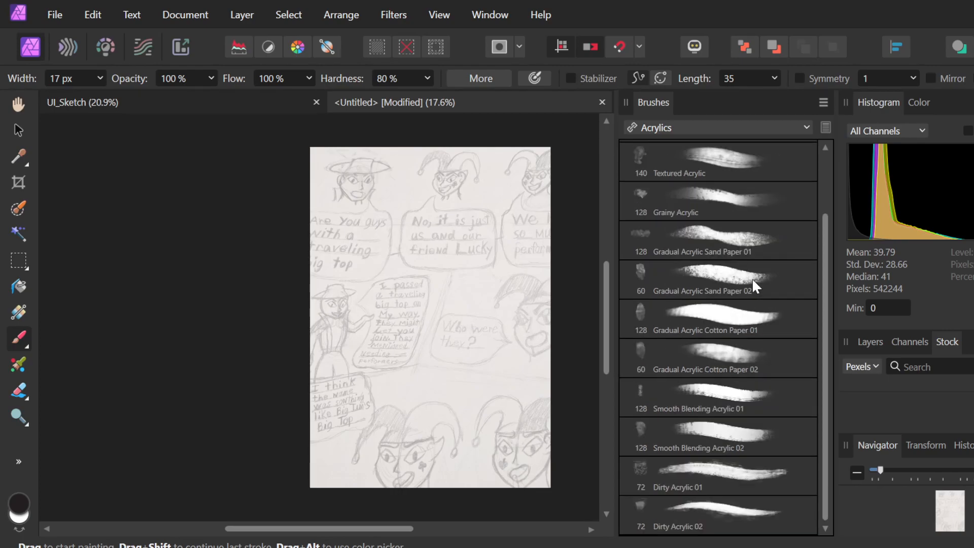
pyautogui.scroll(2, 753, 278)
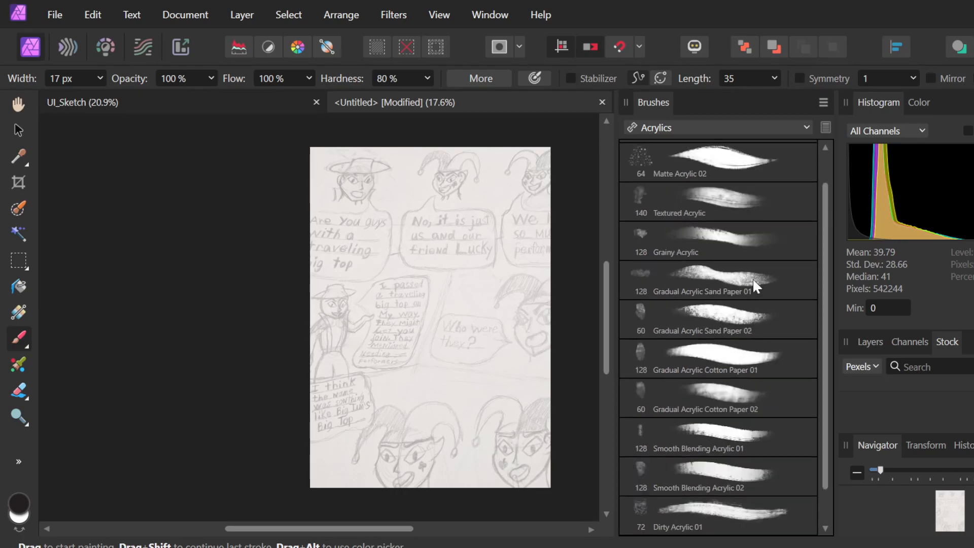
pyautogui.click(693, 131)
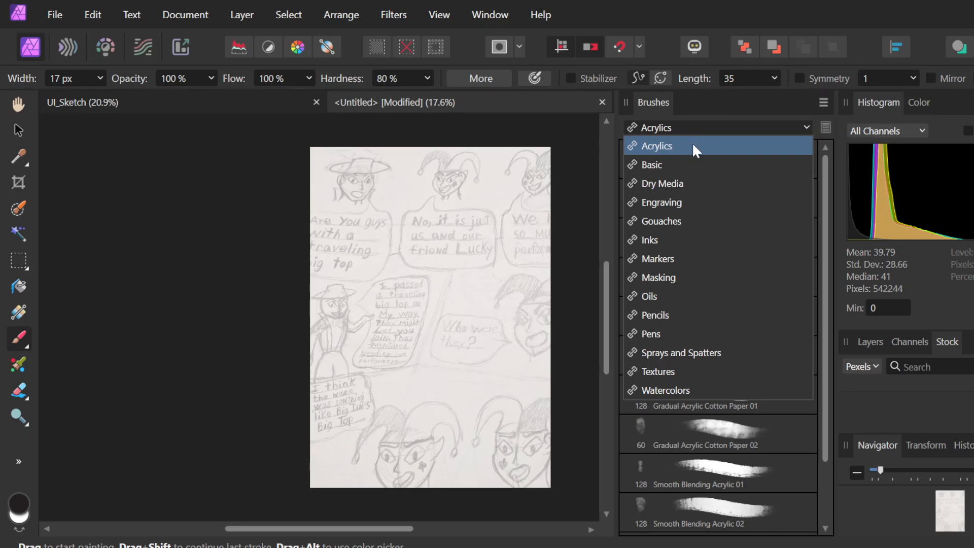
pyautogui.click(680, 240)
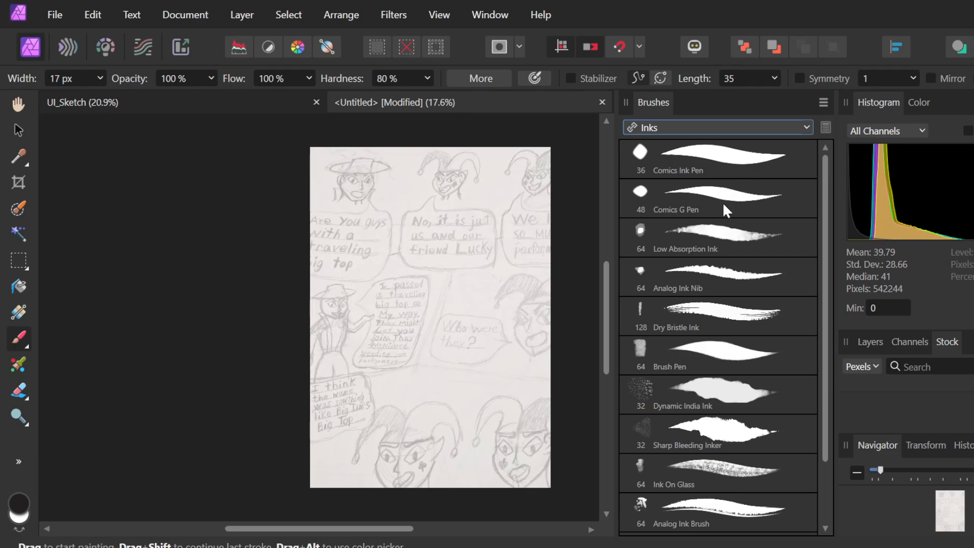
pyautogui.click(722, 202)
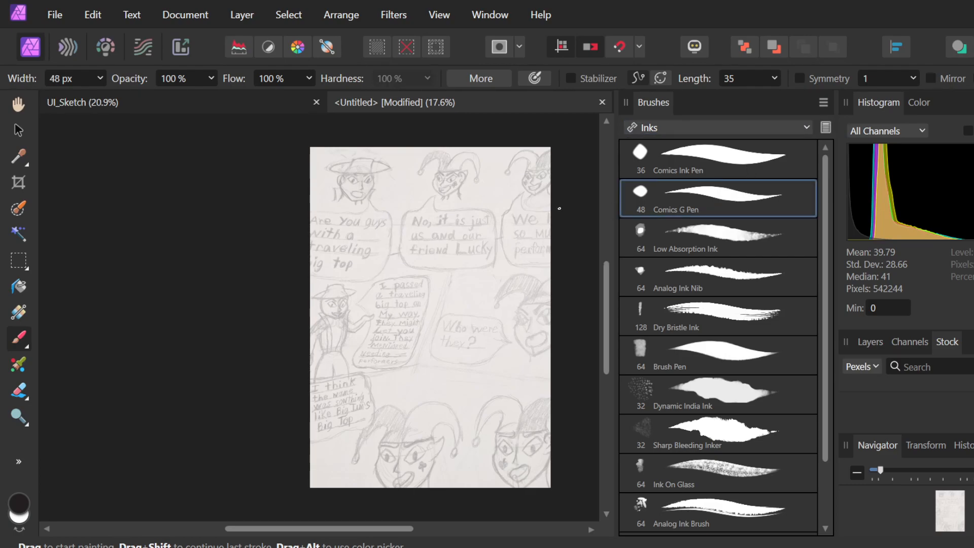
# Try a curved freehand Comics G Pen stroke across the middle of the page, and undo it.
pyautogui.scroll(-2, 709, 352)
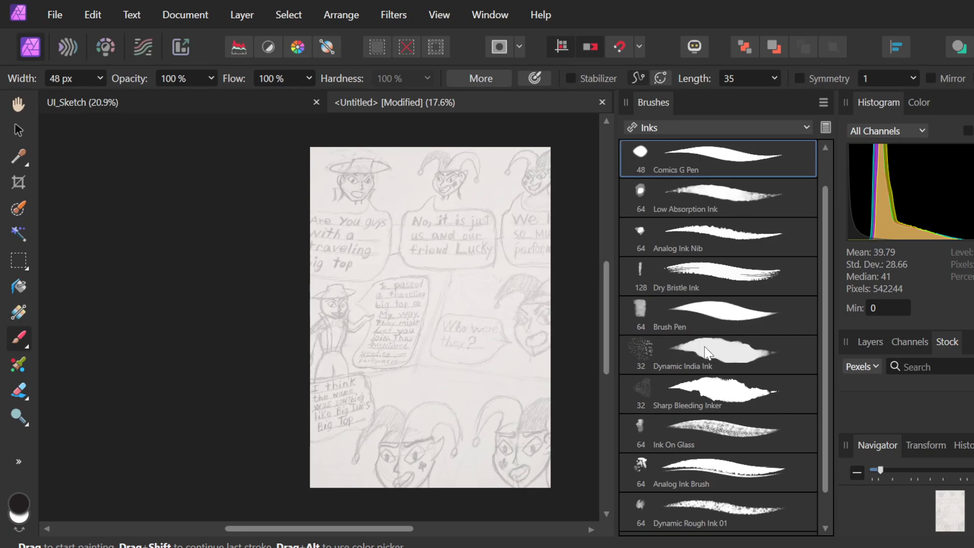
pyautogui.scroll(2, 710, 353)
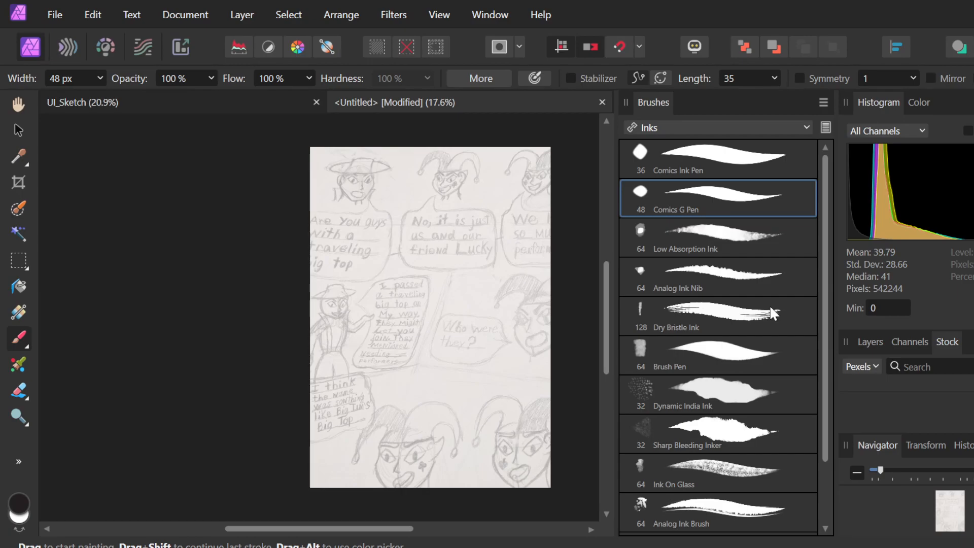
pyautogui.moveTo(465, 275)
pyautogui.mouseDown()
pyautogui.moveTo(493, 376)
pyautogui.moveTo(520, 378)
pyautogui.mouseUp()
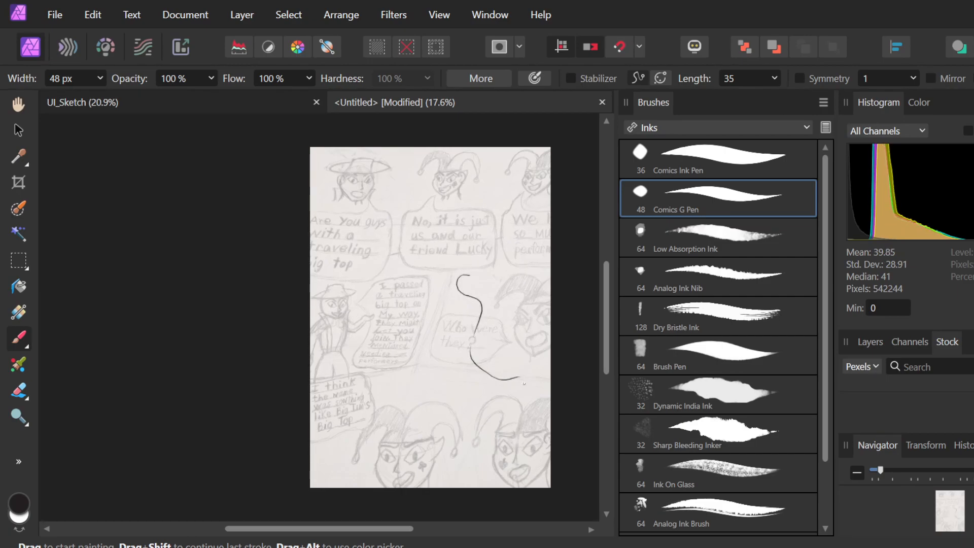
pyautogui.hotkey('ctrl', 'z')
# Examine the sketch's top-row characters and speech bubbles up close, and the rest of the page layout.
pyautogui.scroll(5, 362, 183)
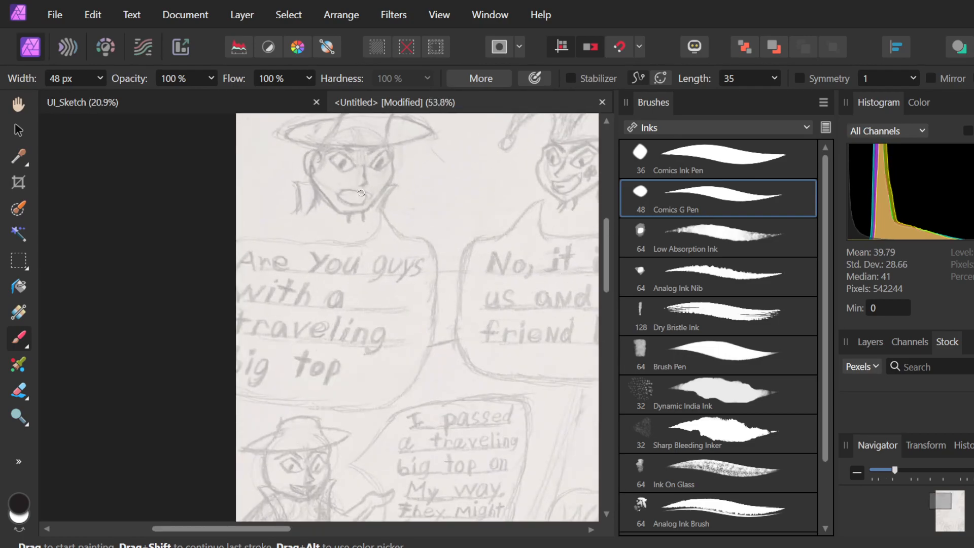
pyautogui.scroll(3, 360, 192)
pyautogui.scroll(-1, 361, 192)
pyautogui.scroll(2, 360, 193)
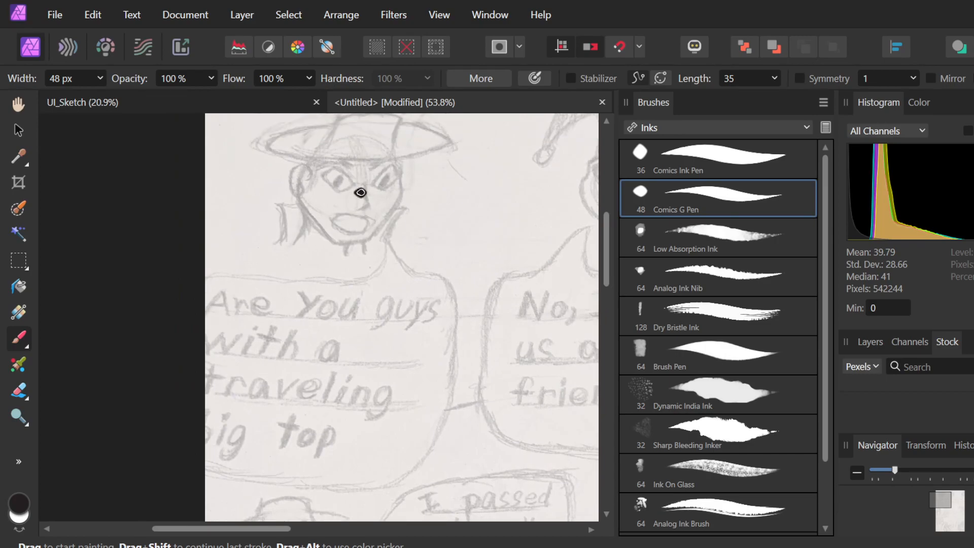
pyautogui.scroll(-1, 360, 193)
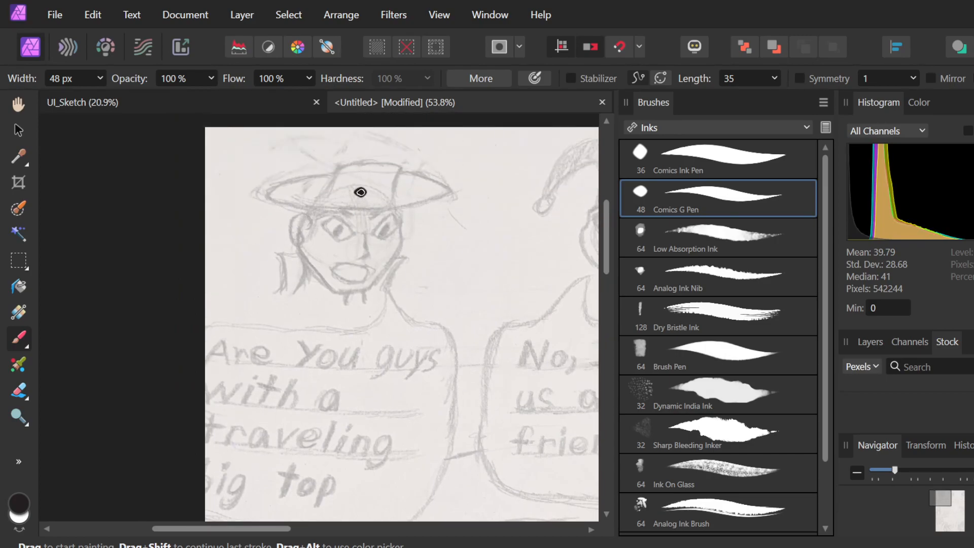
pyautogui.scroll(-2, 360, 192)
pyautogui.scroll(-3, 360, 192)
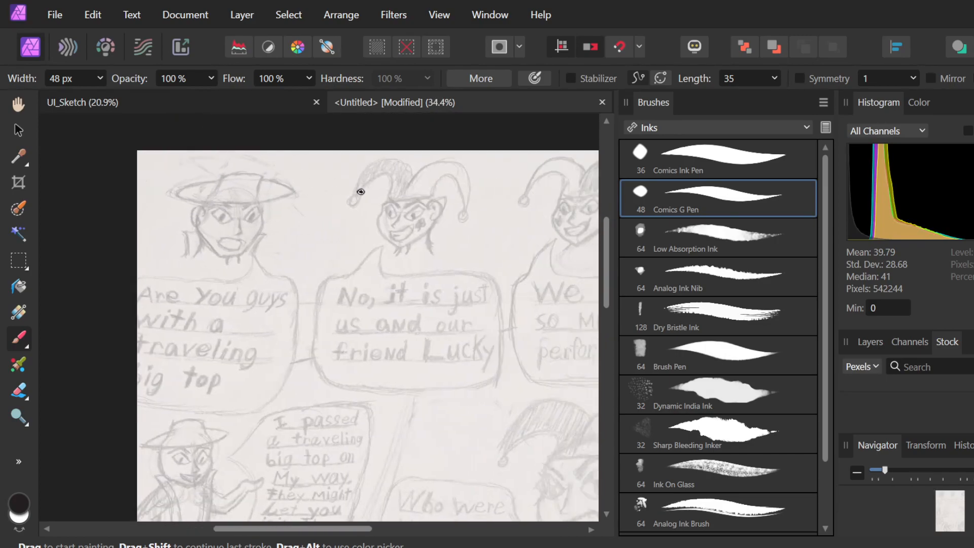
pyautogui.scroll(-2, 360, 192)
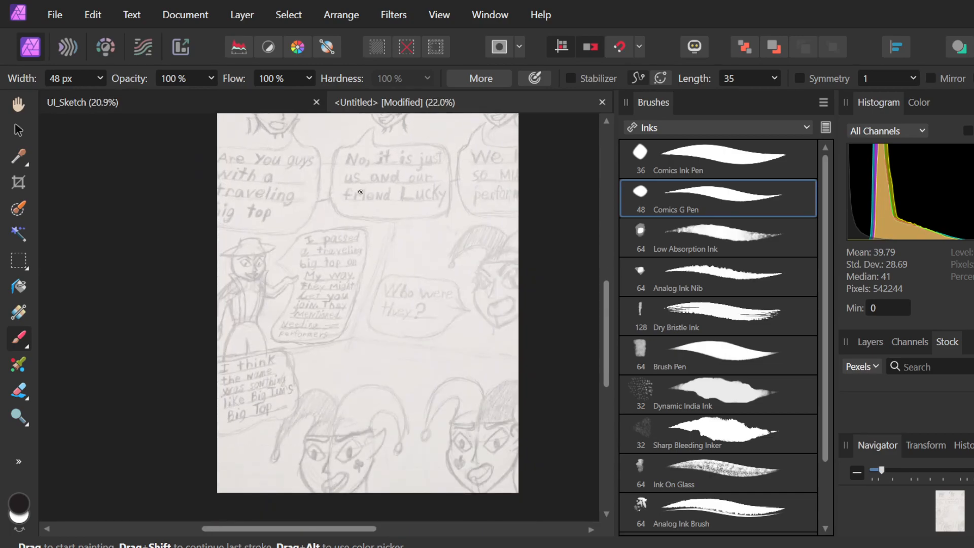
pyautogui.scroll(1, 360, 191)
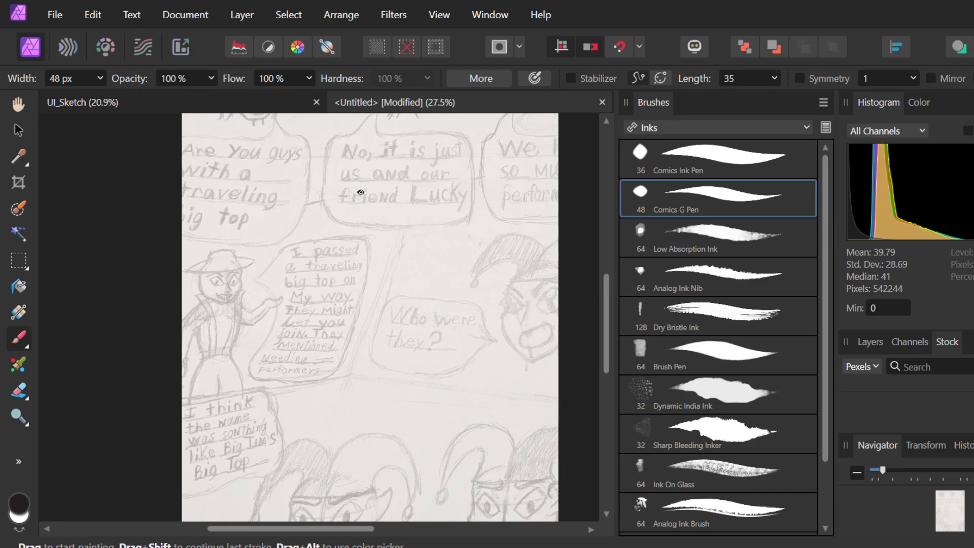
# Ink two rough oval speech bubbles with pointed tails over the middle row of the sketch using the Comics G Pen.
pyautogui.moveTo(440, 320)
pyautogui.mouseDown()
pyautogui.moveTo(402, 307)
pyautogui.moveTo(345, 377)
pyautogui.moveTo(357, 314)
pyautogui.moveTo(310, 323)
pyautogui.moveTo(450, 320)
pyautogui.moveTo(478, 335)
pyautogui.moveTo(499, 323)
pyautogui.moveTo(450, 365)
pyautogui.mouseUp()
pyautogui.moveTo(425, 251)
pyautogui.mouseDown()
pyautogui.moveTo(332, 261)
pyautogui.moveTo(431, 236)
pyautogui.moveTo(428, 267)
pyautogui.moveTo(361, 258)
pyautogui.moveTo(269, 268)
pyautogui.mouseUp()
pyautogui.moveTo(336, 281); pyautogui.dragTo(264, 269)
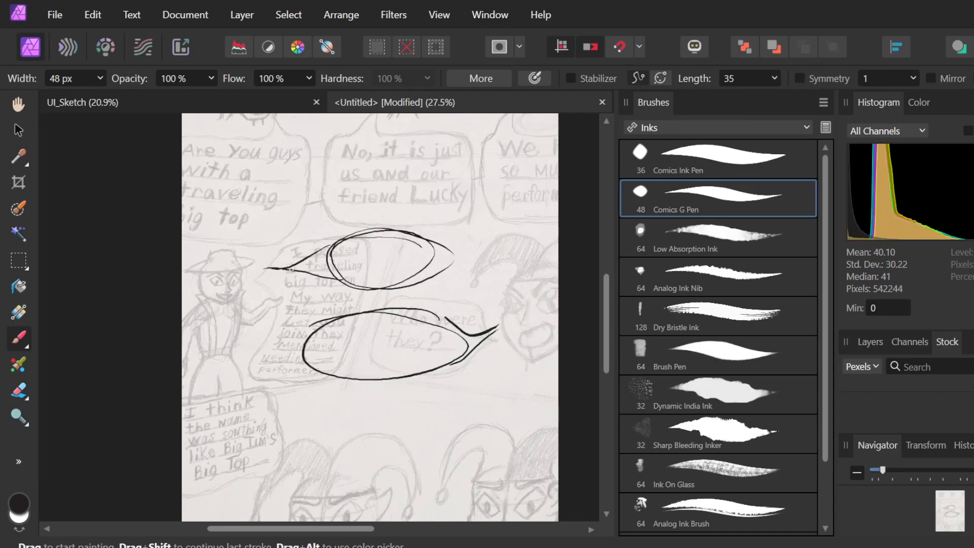
# Ink an elongated speech bubble with a tail over the "I think the name" text, and rough circles over the two bottom jester heads.
pyautogui.scroll(3, 305, 272)
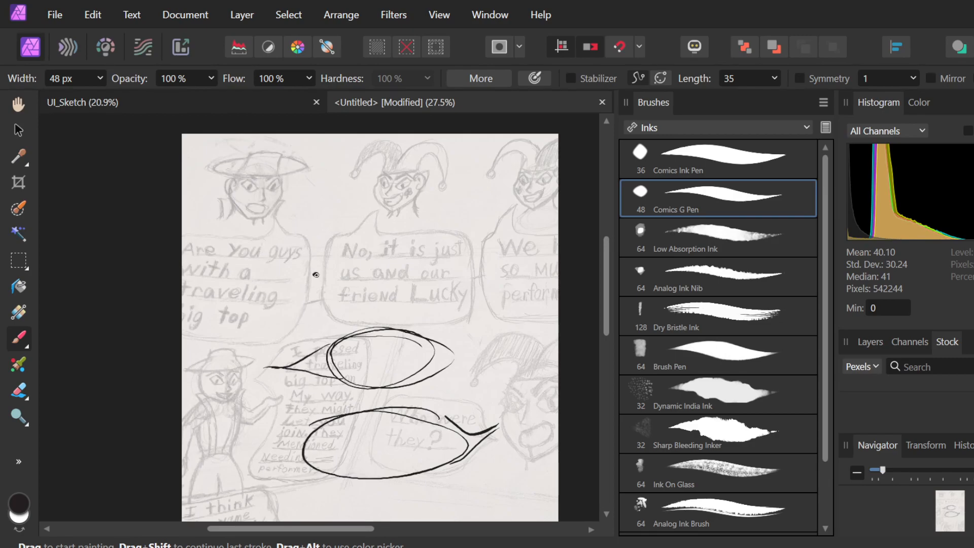
pyautogui.scroll(-5, 316, 274)
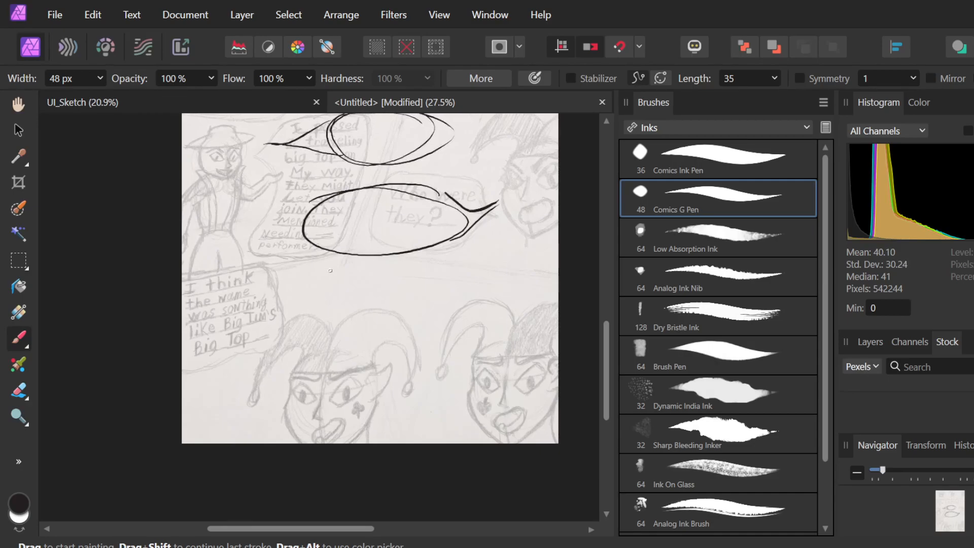
pyautogui.moveTo(209, 273)
pyautogui.mouseDown()
pyautogui.moveTo(192, 279)
pyautogui.moveTo(332, 324)
pyautogui.moveTo(410, 284)
pyautogui.moveTo(260, 269)
pyautogui.moveTo(194, 278)
pyautogui.moveTo(199, 239)
pyautogui.moveTo(214, 268)
pyautogui.mouseUp()
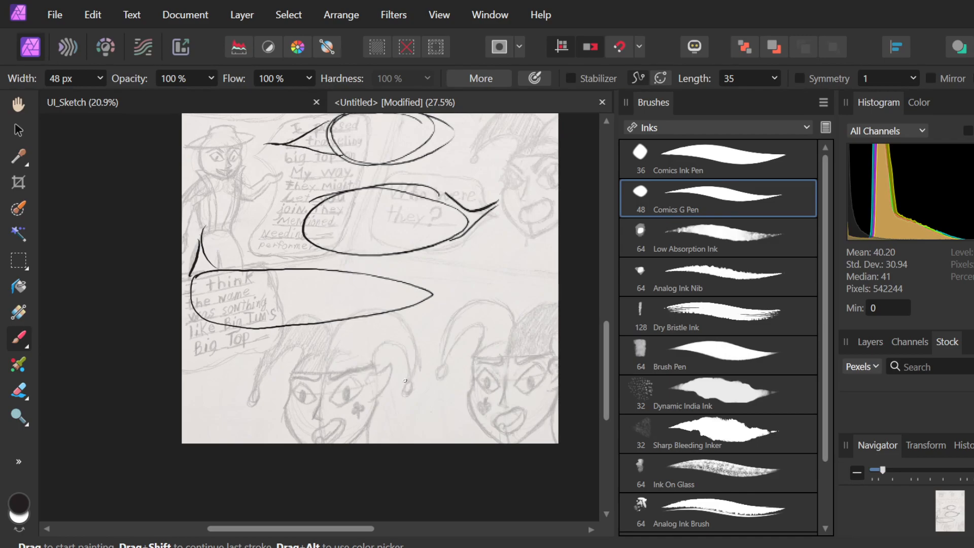
pyautogui.moveTo(361, 355)
pyautogui.mouseDown()
pyautogui.moveTo(302, 385)
pyautogui.moveTo(393, 373)
pyautogui.moveTo(366, 351)
pyautogui.moveTo(297, 378)
pyautogui.mouseUp()
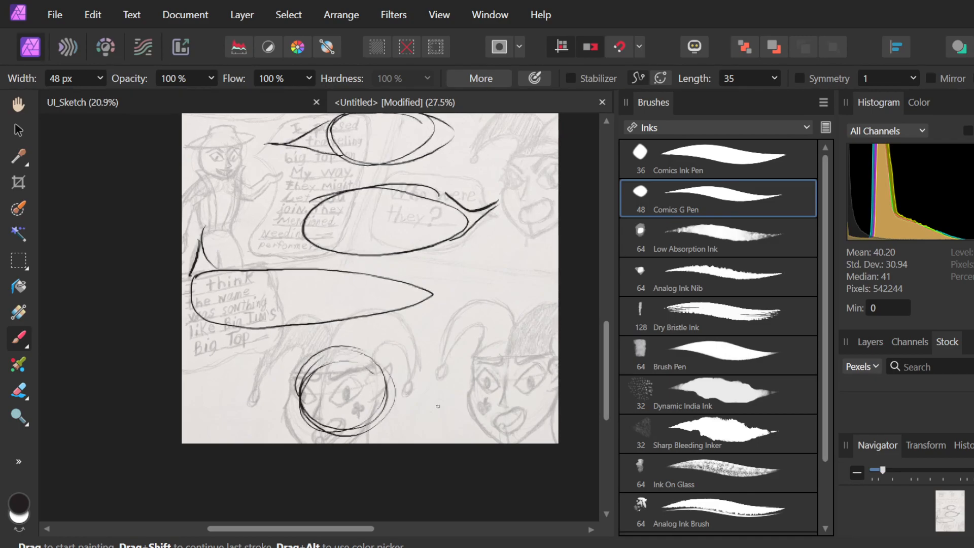
pyautogui.moveTo(532, 352)
pyautogui.mouseDown()
pyautogui.moveTo(480, 303)
pyautogui.moveTo(522, 402)
pyautogui.moveTo(487, 305)
pyautogui.moveTo(504, 403)
pyautogui.moveTo(484, 308)
pyautogui.moveTo(494, 391)
pyautogui.moveTo(513, 301)
pyautogui.moveTo(460, 382)
pyautogui.moveTo(546, 370)
pyautogui.mouseUp()
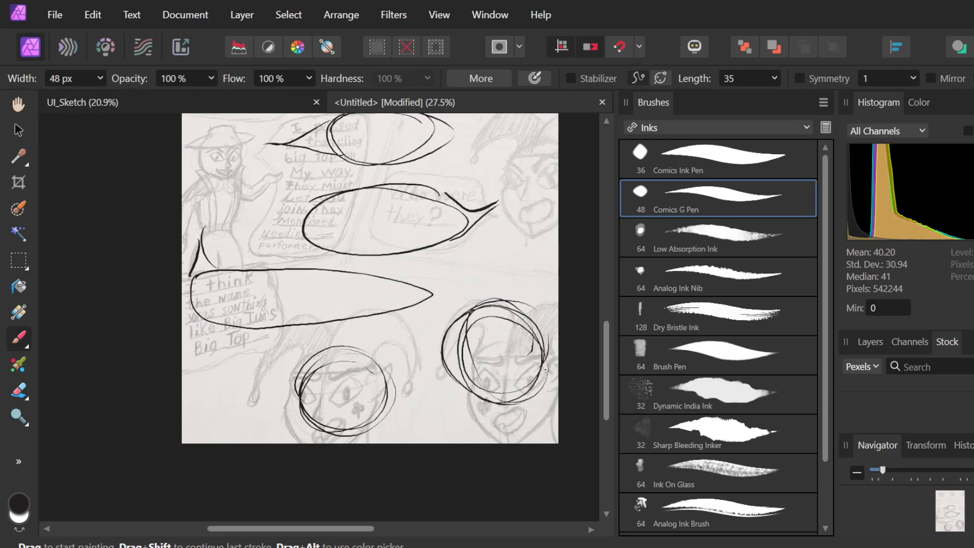
# Ink a rough circle over the hat character's head in the top row and rounded outlines around the three speech texts beneath the top-row characters.
pyautogui.scroll(3, 512, 307)
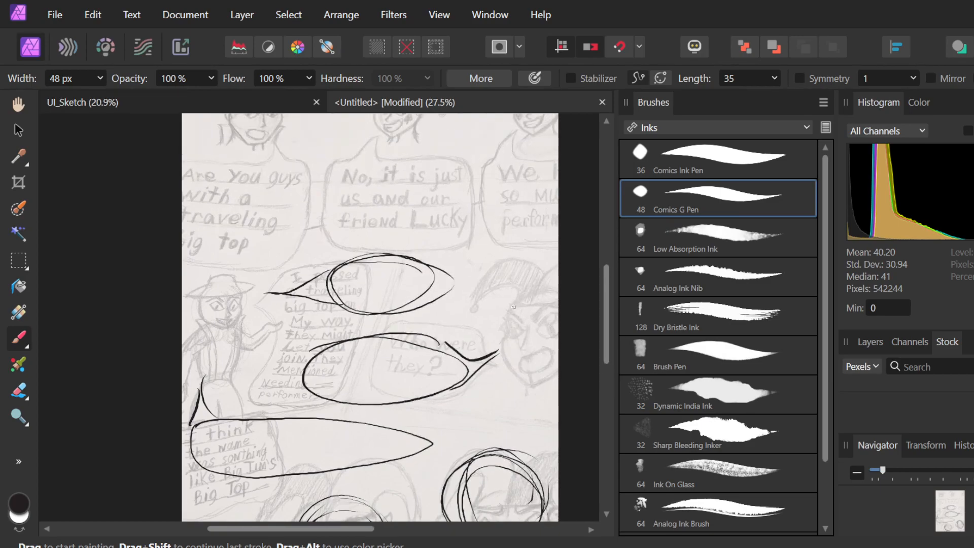
pyautogui.scroll(2, 274, 245)
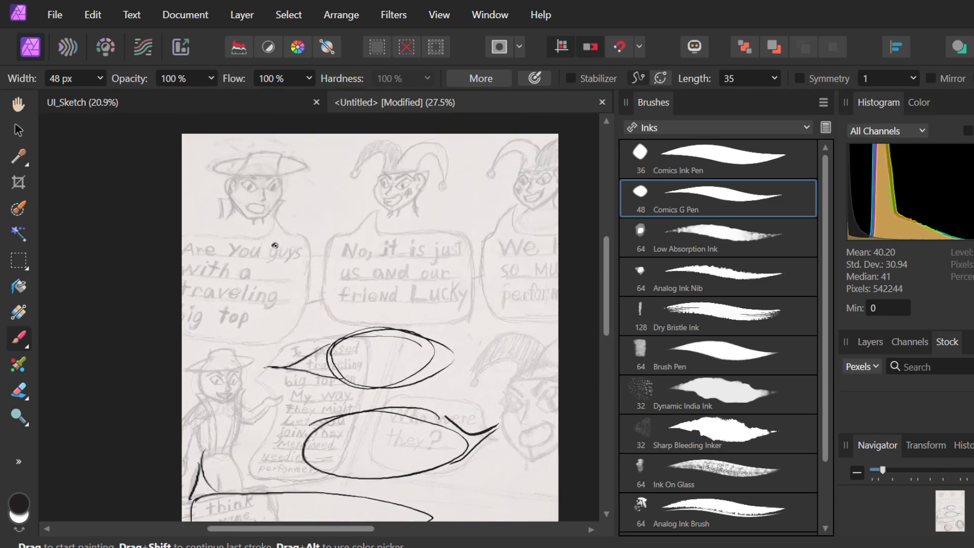
pyautogui.scroll(-2, 282, 254)
pyautogui.click(283, 254)
pyautogui.scroll(2, 283, 255)
pyautogui.hotkey('ctrl', 'z')
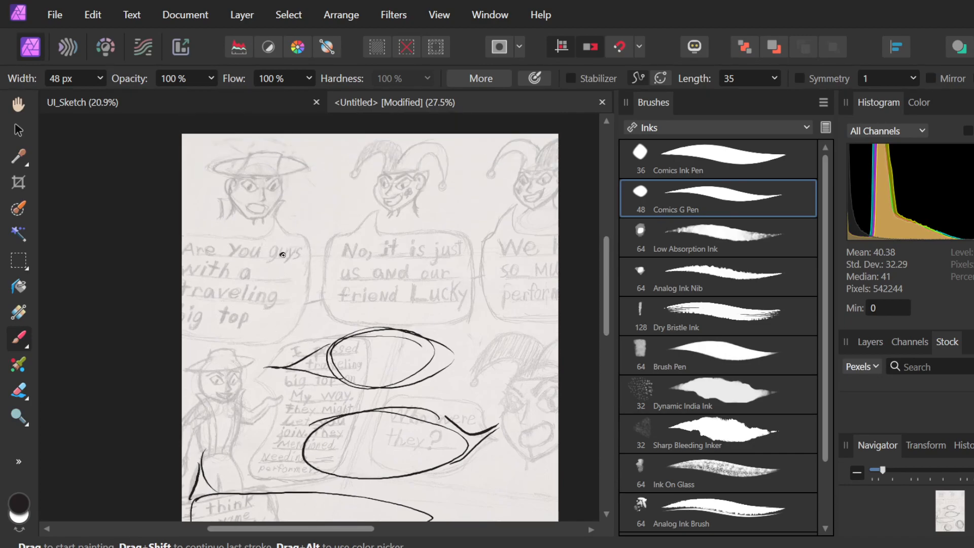
pyautogui.moveTo(268, 191)
pyautogui.mouseDown()
pyautogui.moveTo(250, 238)
pyautogui.moveTo(246, 188)
pyautogui.moveTo(276, 232)
pyautogui.moveTo(242, 187)
pyautogui.moveTo(269, 245)
pyautogui.moveTo(245, 184)
pyautogui.moveTo(297, 231)
pyautogui.mouseUp()
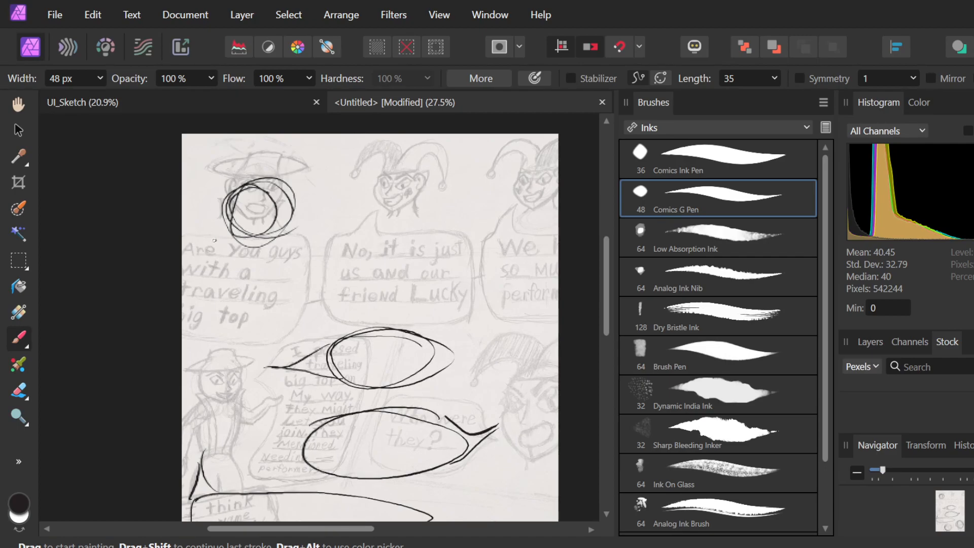
pyautogui.moveTo(190, 239)
pyautogui.mouseDown()
pyautogui.moveTo(234, 262)
pyautogui.moveTo(299, 260)
pyautogui.moveTo(316, 290)
pyautogui.moveTo(278, 329)
pyautogui.moveTo(194, 340)
pyautogui.mouseUp()
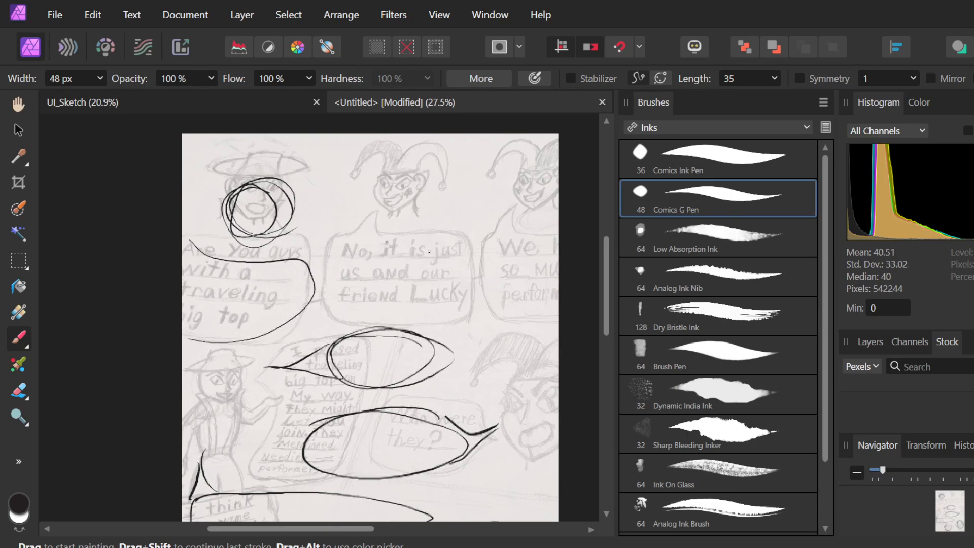
pyautogui.moveTo(459, 234)
pyautogui.mouseDown()
pyautogui.moveTo(380, 235)
pyautogui.moveTo(336, 296)
pyautogui.moveTo(468, 293)
pyautogui.moveTo(428, 222)
pyautogui.mouseUp()
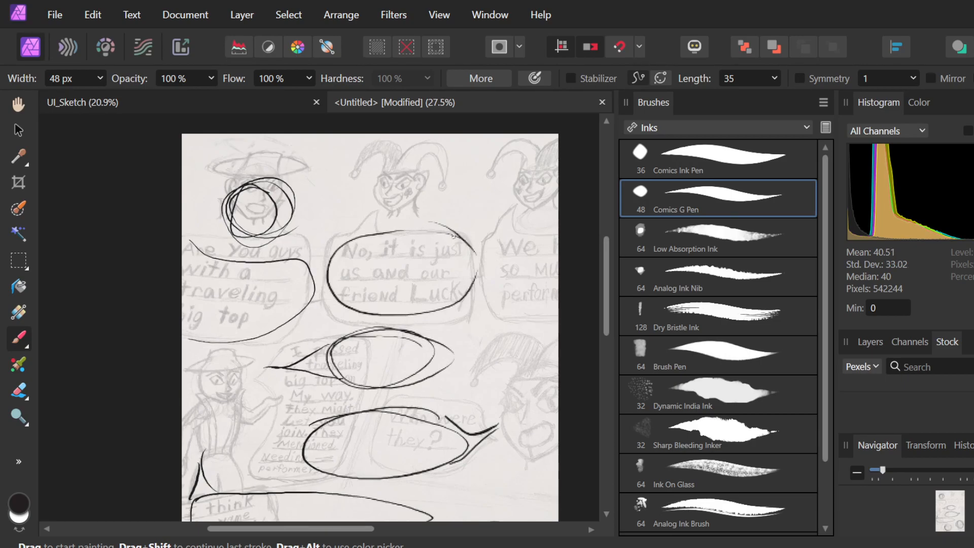
pyautogui.moveTo(540, 233)
pyautogui.mouseDown()
pyautogui.moveTo(563, 311)
pyautogui.moveTo(581, 305)
pyautogui.moveTo(516, 233)
pyautogui.moveTo(565, 246)
pyautogui.mouseUp()
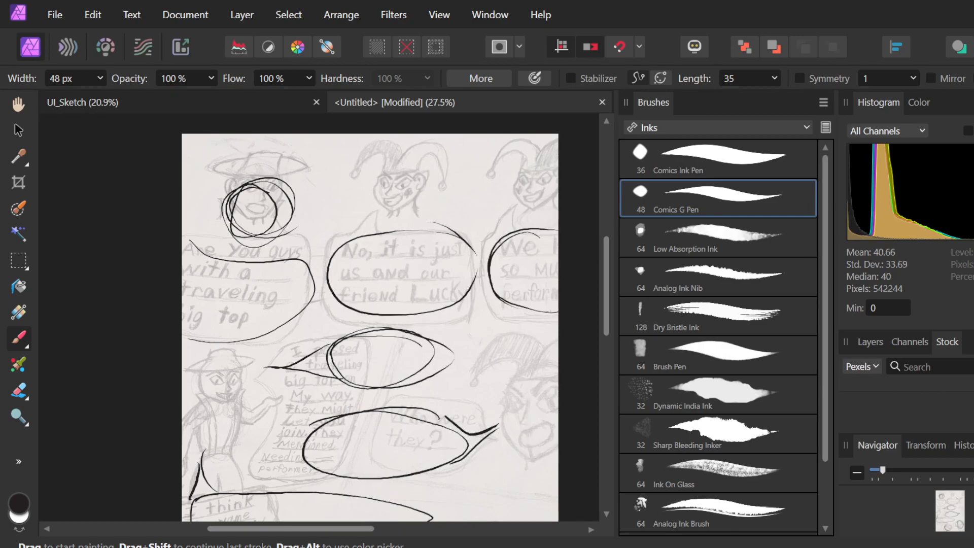
# Scale the Book1Page2 reference image down to about 75% and place it against the page's top-left corner.
pyautogui.click(871, 342)
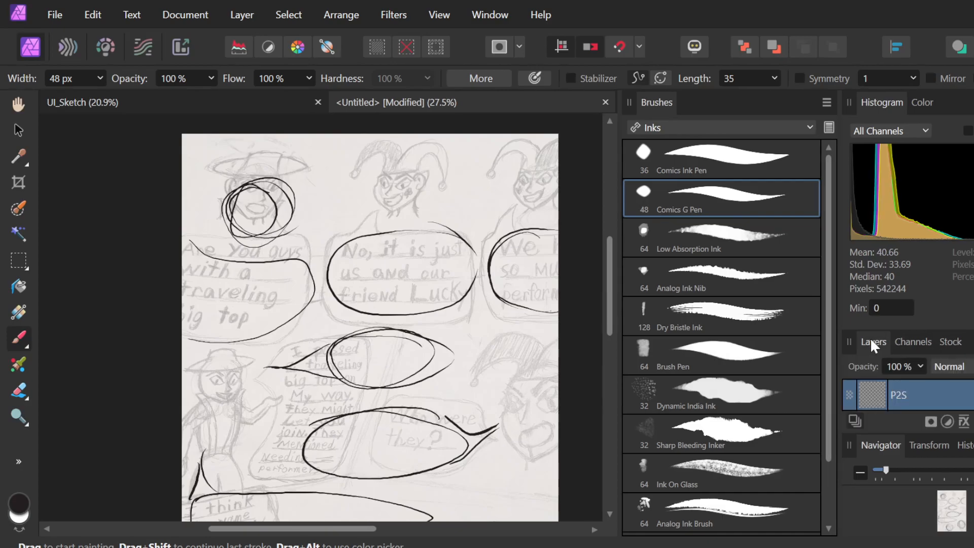
pyautogui.scroll(-1, 953, 395)
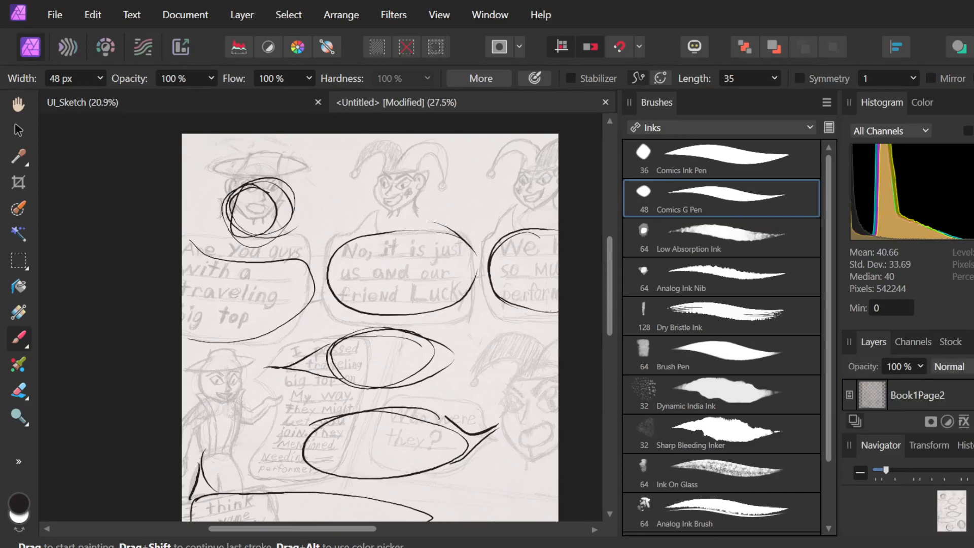
pyautogui.click(945, 394)
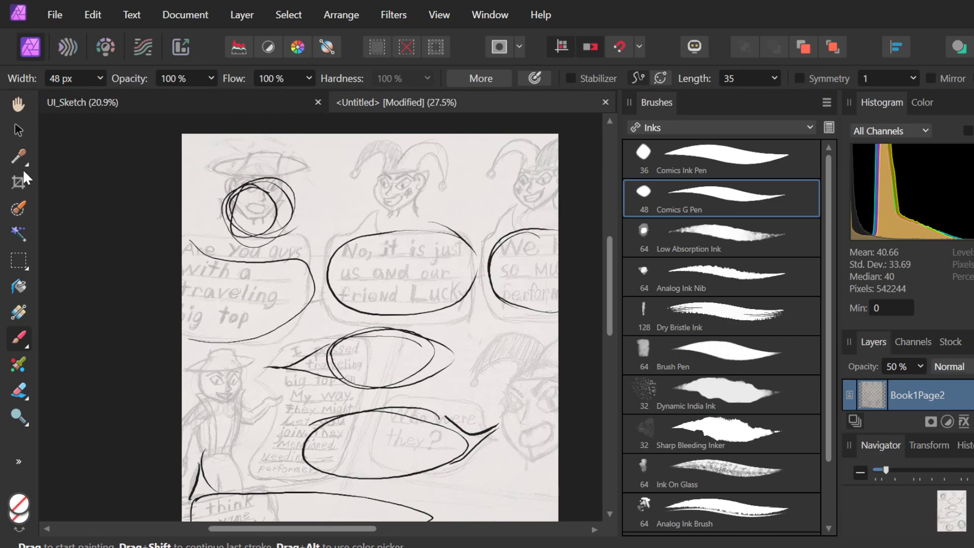
pyautogui.press('t')
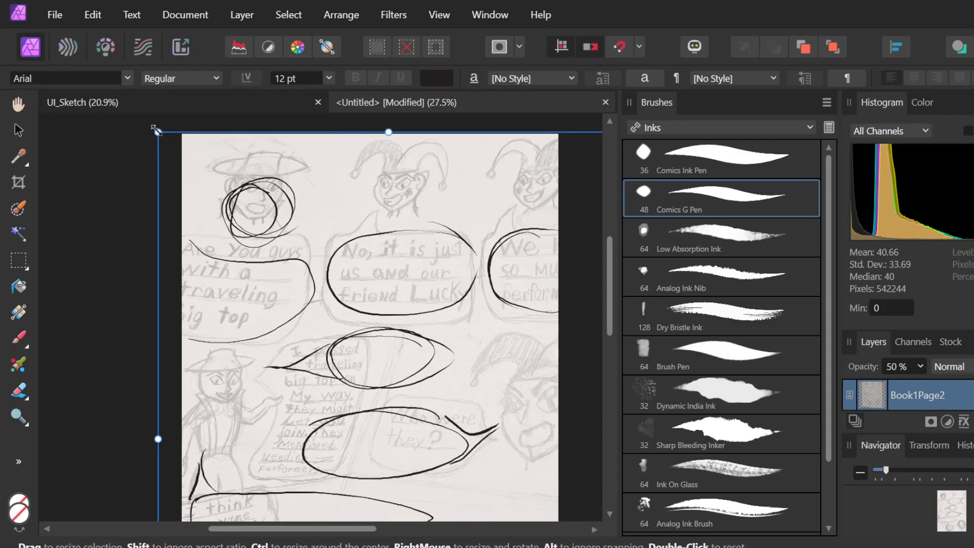
pyautogui.moveTo(156, 130); pyautogui.dragTo(359, 246)
pyautogui.press('t')
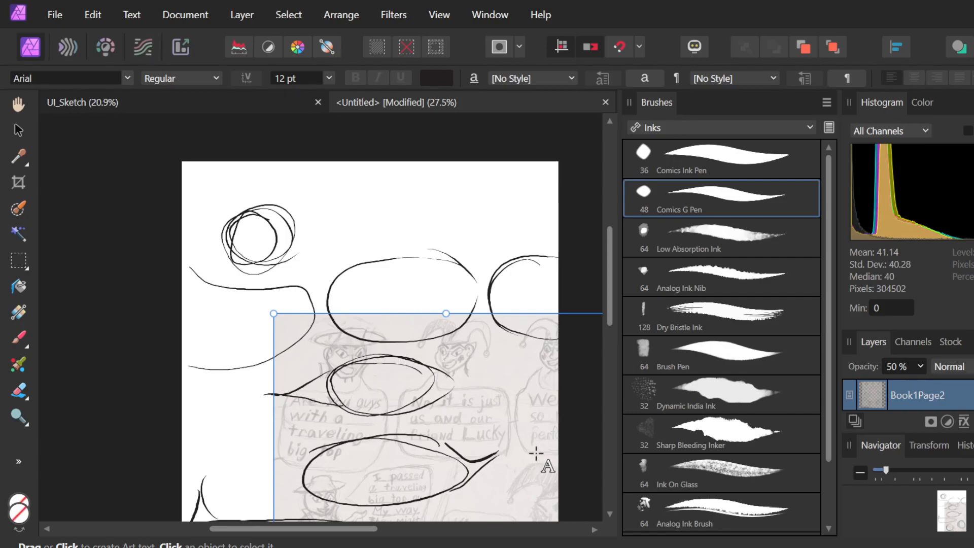
pyautogui.press('v')
pyautogui.moveTo(533, 448); pyautogui.dragTo(442, 289)
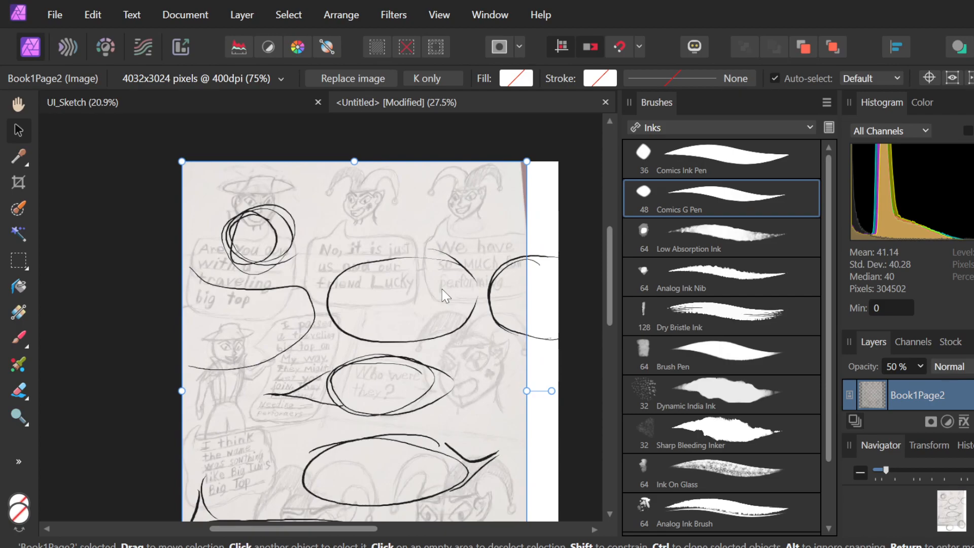
# Enlarge the Book1Page2 image to about 82% so that it spans the full page width.
pyautogui.scroll(-5, 442, 261)
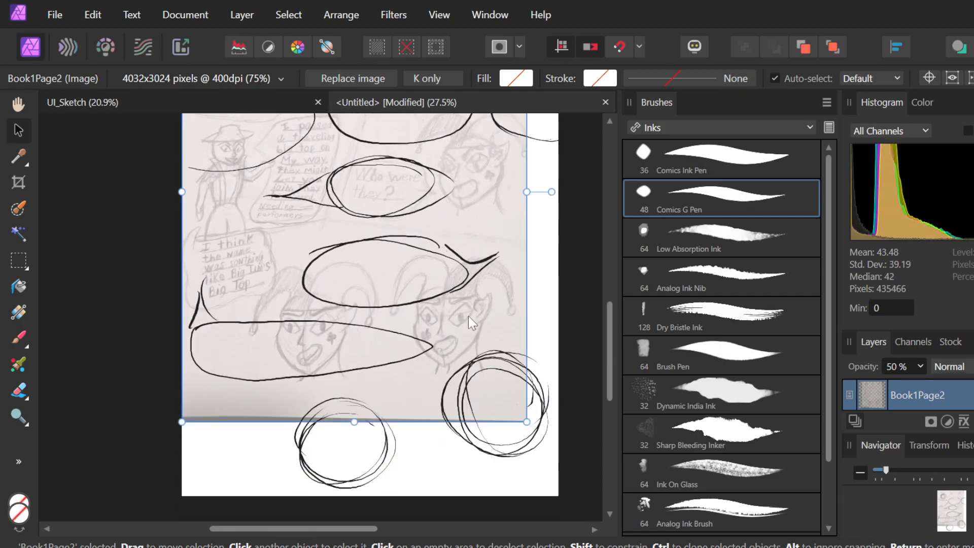
pyautogui.moveTo(527, 422); pyautogui.dragTo(558, 464)
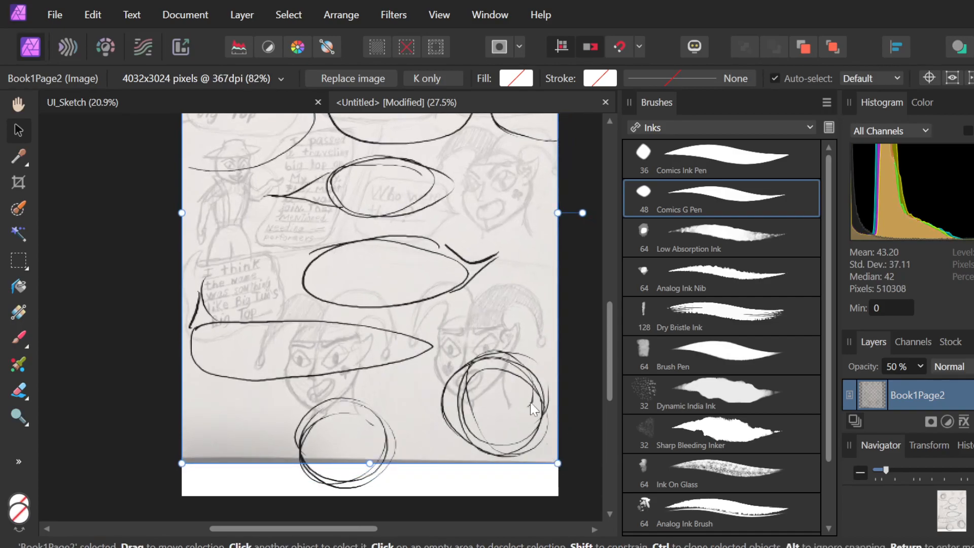
pyautogui.scroll(4, 505, 337)
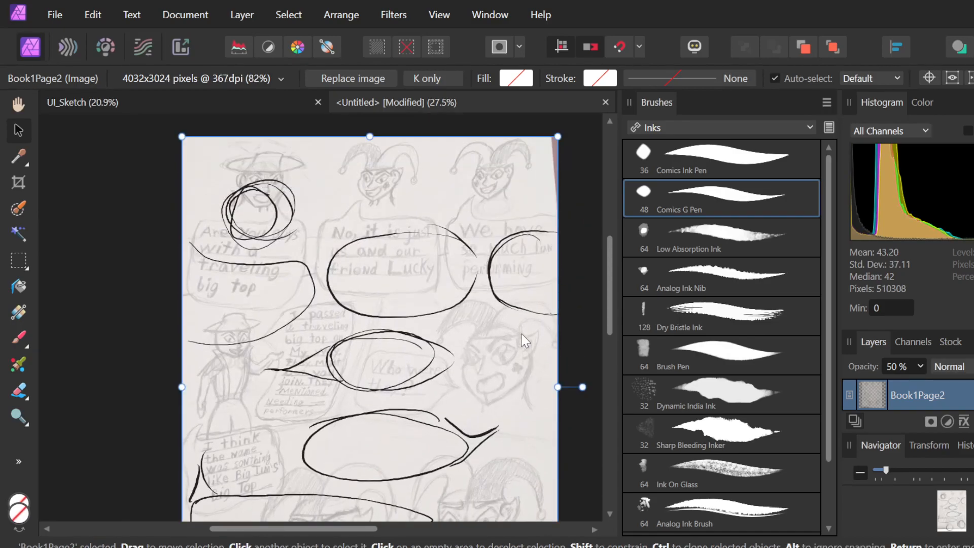
# Try the Book1Page2 image slightly lower on the page, and move it back up to the page's top edge.
pyautogui.moveTo(505, 324); pyautogui.dragTo(506, 352)
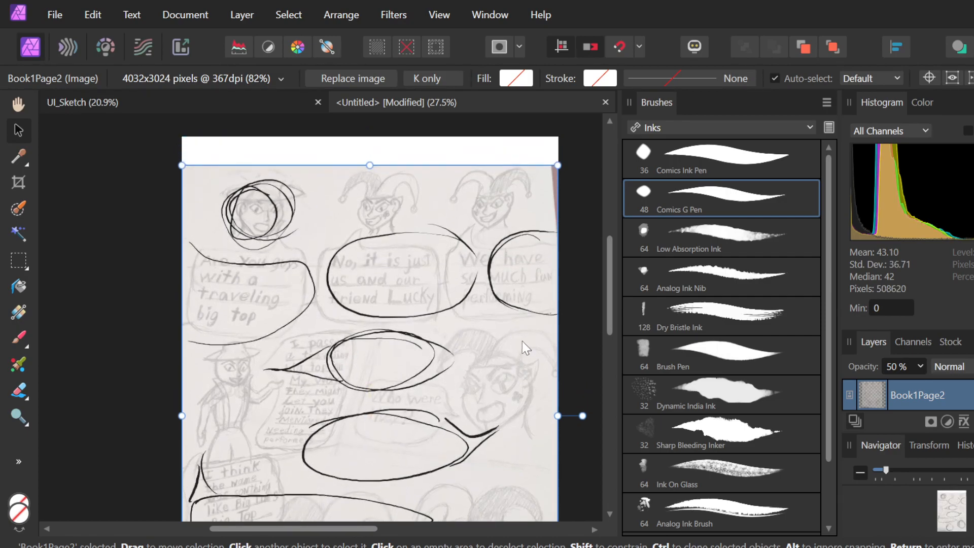
pyautogui.scroll(-4, 522, 342)
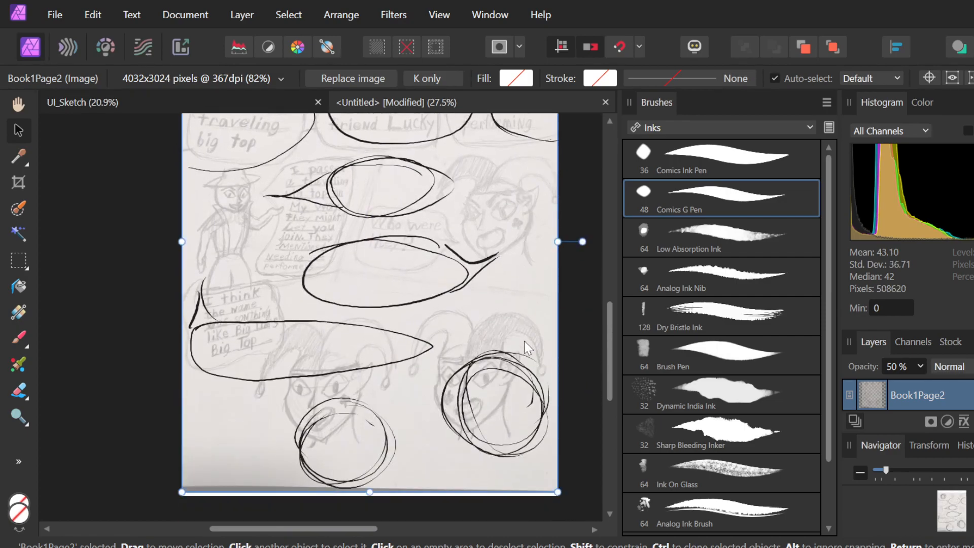
pyautogui.scroll(-1, 524, 345)
pyautogui.scroll(4, 526, 349)
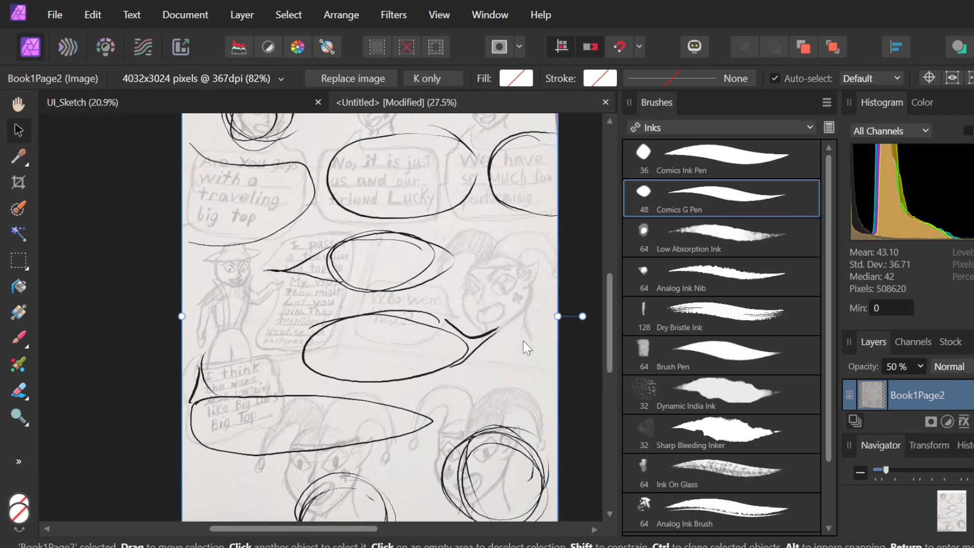
pyautogui.scroll(4, 523, 341)
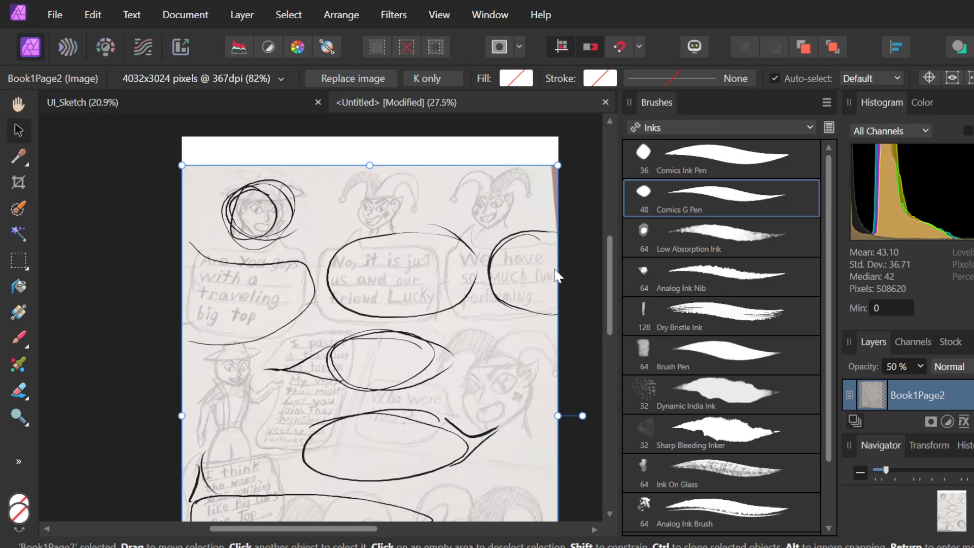
pyautogui.scroll(1, 536, 287)
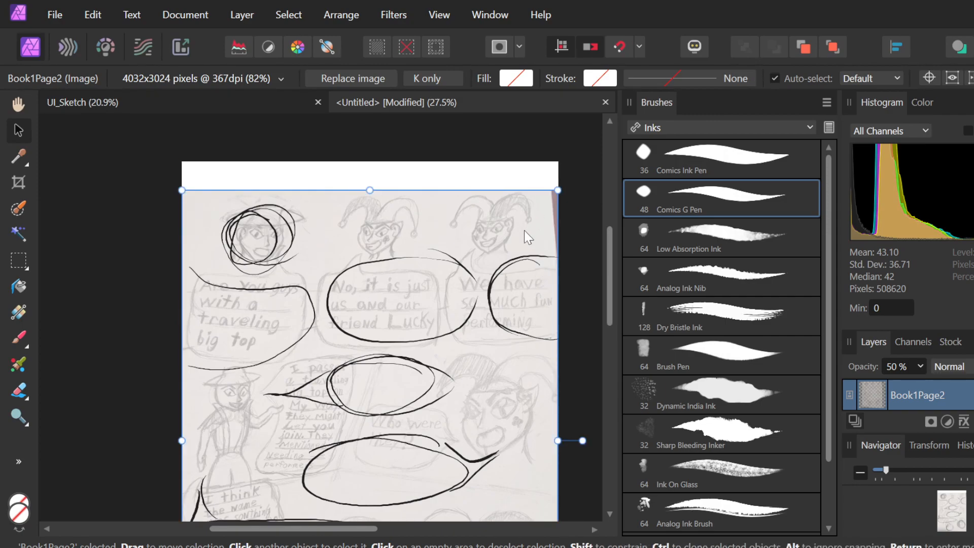
pyautogui.moveTo(452, 238); pyautogui.dragTo(452, 209)
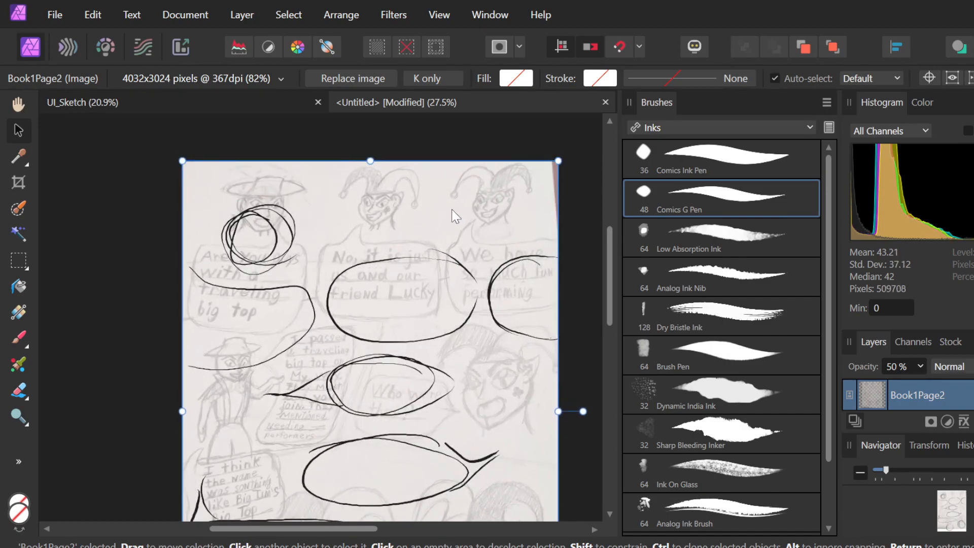
# Examine how the resized sketch fits the page and lines up with the rough ink outlines from top to bottom.
pyautogui.scroll(-5, 449, 238)
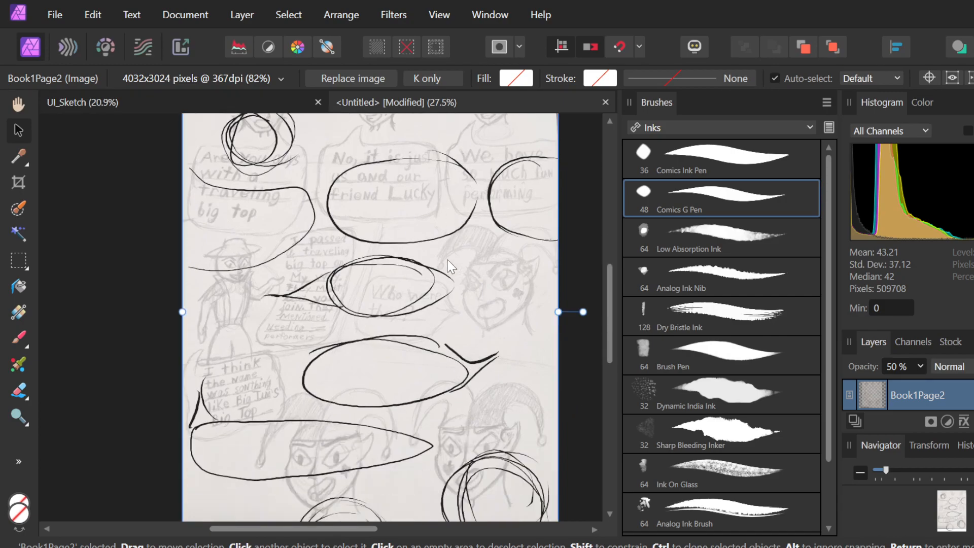
pyautogui.scroll(-3, 446, 261)
pyautogui.scroll(2, 443, 261)
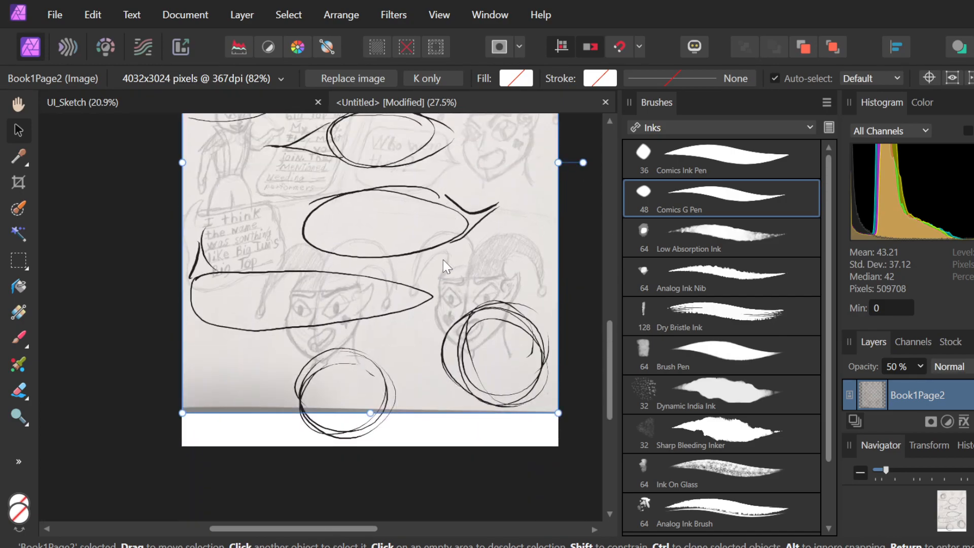
pyautogui.scroll(4, 443, 260)
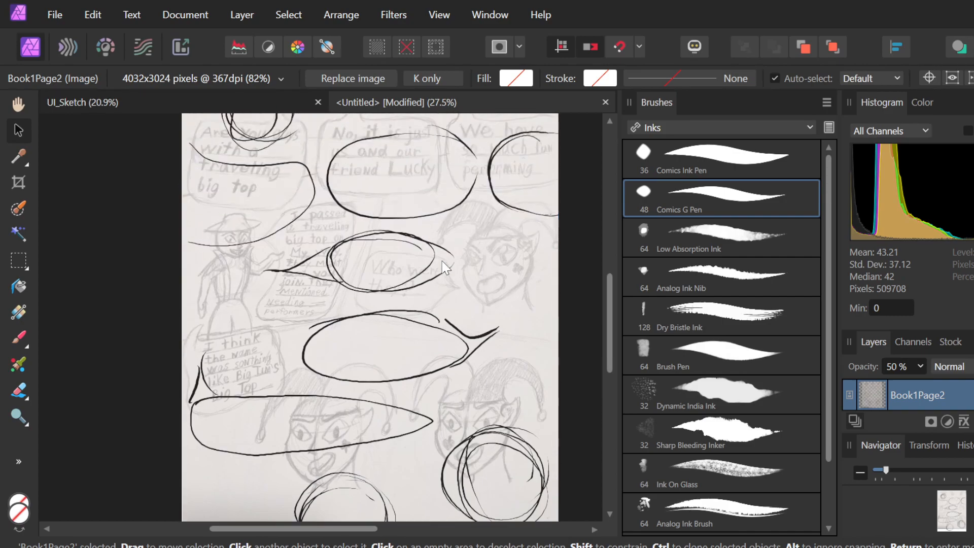
pyautogui.scroll(1, 446, 267)
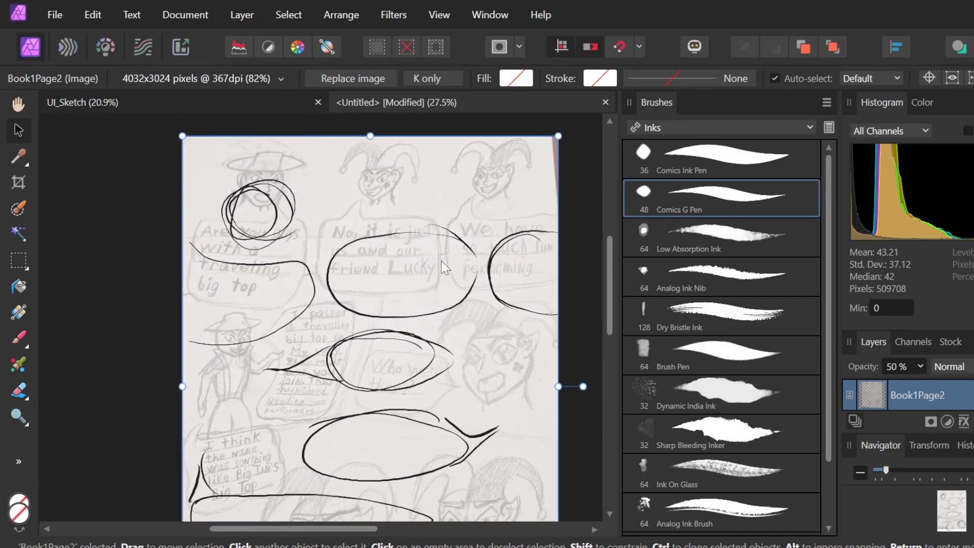
pyautogui.scroll(-3, 433, 242)
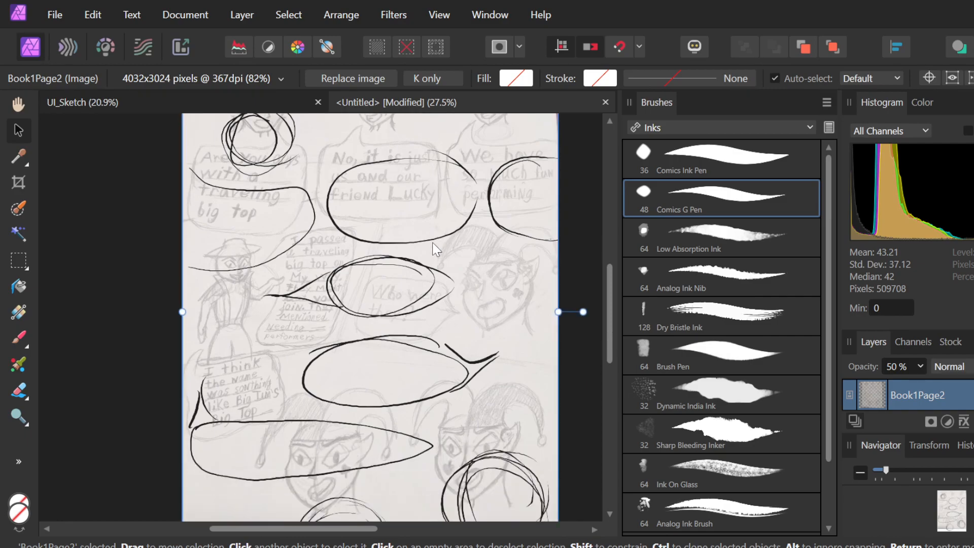
pyautogui.scroll(-1, 435, 248)
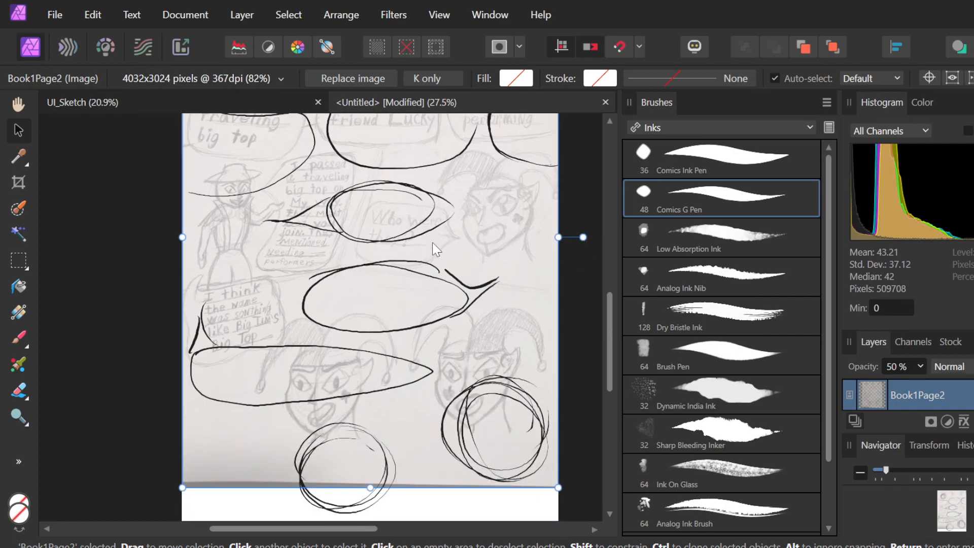
pyautogui.scroll(2, 447, 249)
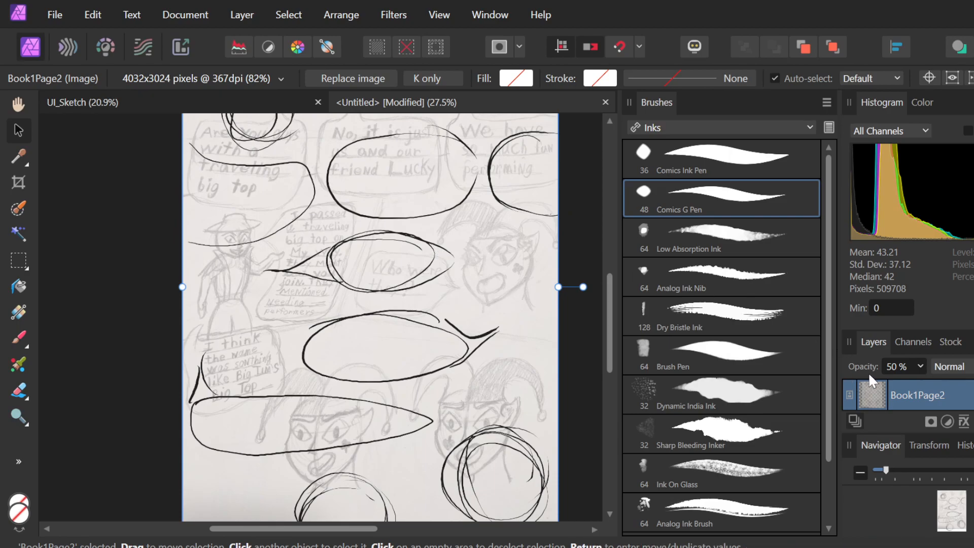
# Delete the P2S layer holding the rough ink outlines and select the Book1Page4 image layer.
pyautogui.doubleClick(911, 399)
pyautogui.write('P2S')
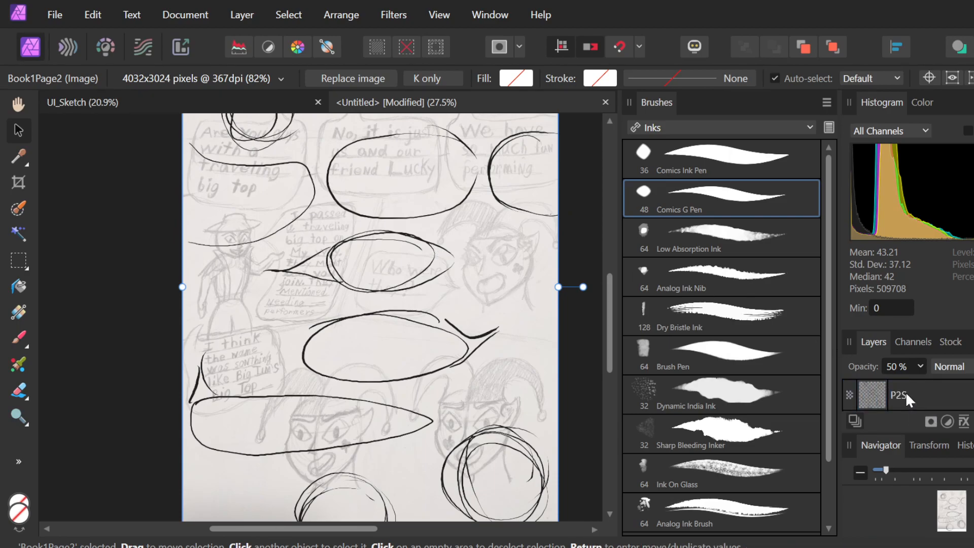
pyautogui.press('Return')
pyautogui.press('Delete')
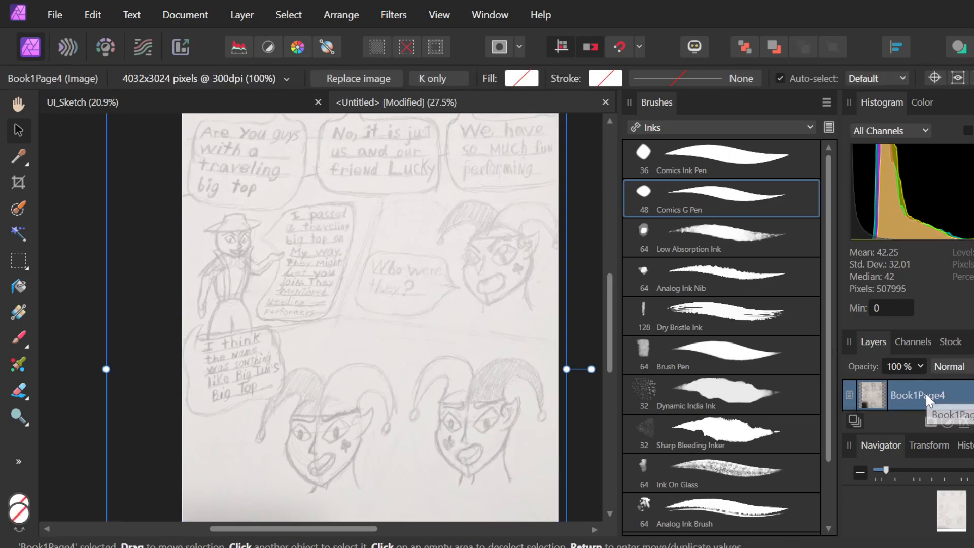
# Add a new pixel layer above the Book1Page4 image layer and open its name for editing.
pyautogui.scroll(-3, 449, 263)
pyautogui.scroll(2, 449, 264)
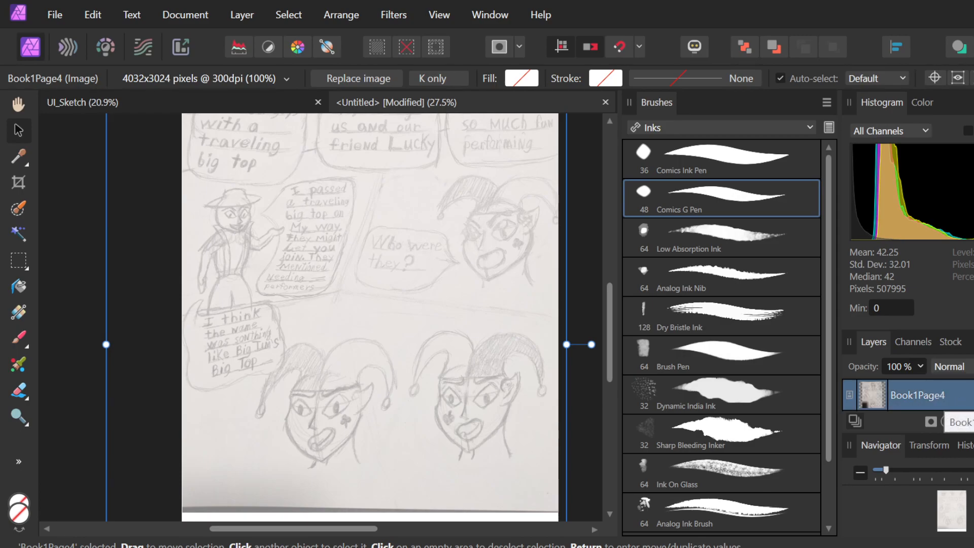
pyautogui.hotkey('ctrl', 'shift', 'n')
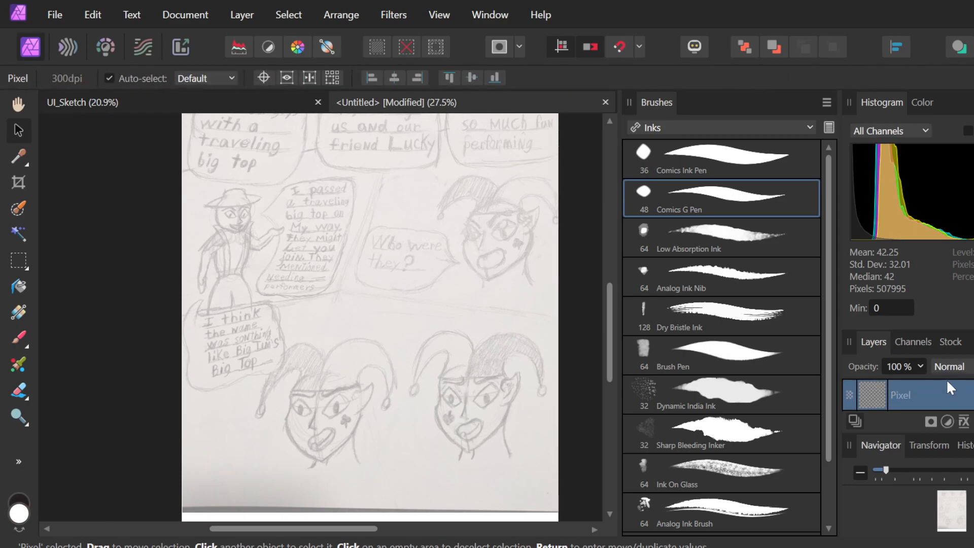
pyautogui.doubleClick(903, 395)
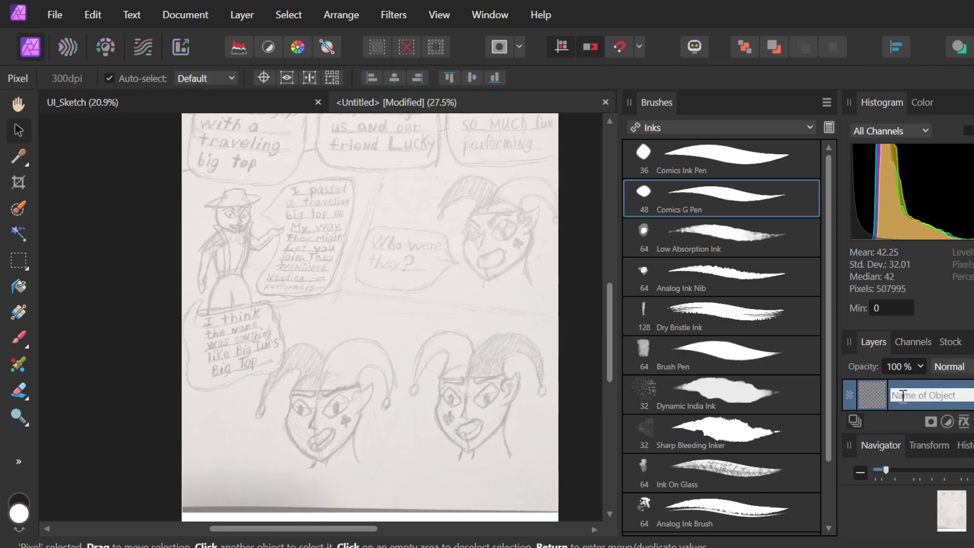
# Move the Book1Page2 image slightly lower so that it sits vertically centred on the page.
pyautogui.scroll(-2, 409, 286)
pyautogui.scroll(2, 409, 286)
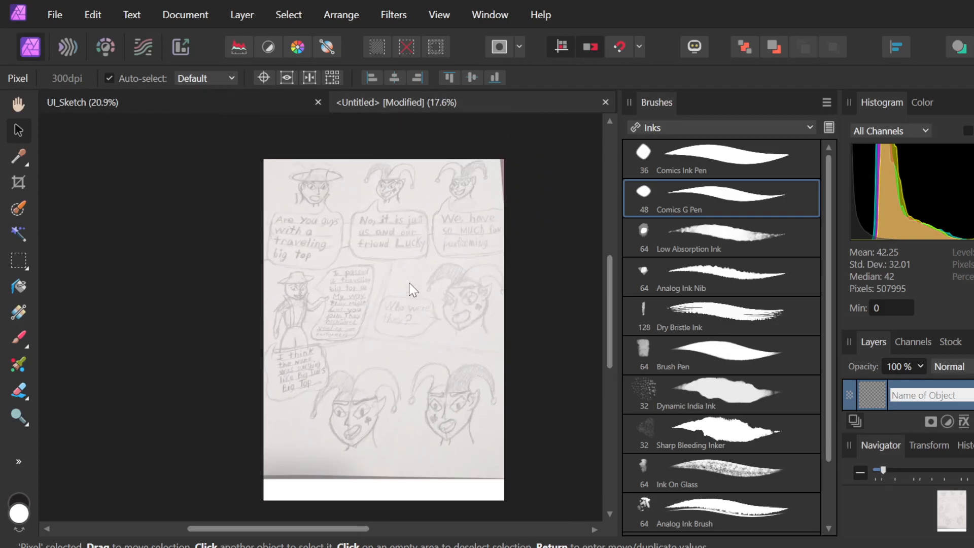
pyautogui.click(407, 283)
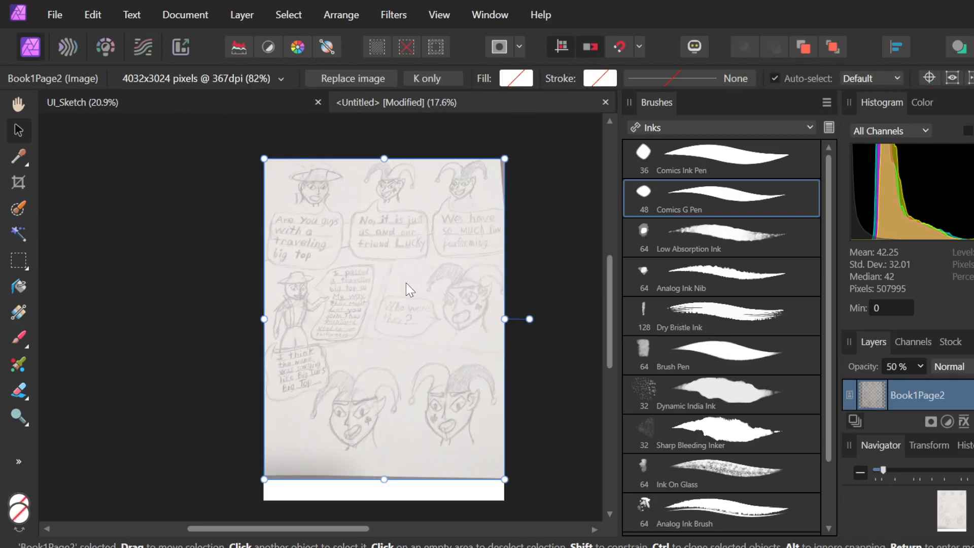
pyautogui.moveTo(406, 283)
pyautogui.mouseDown()
pyautogui.moveTo(404, 300)
pyautogui.moveTo(408, 285)
pyautogui.moveTo(530, 306)
pyautogui.moveTo(433, 294)
pyautogui.moveTo(409, 304)
pyautogui.moveTo(406, 294)
pyautogui.mouseUp()
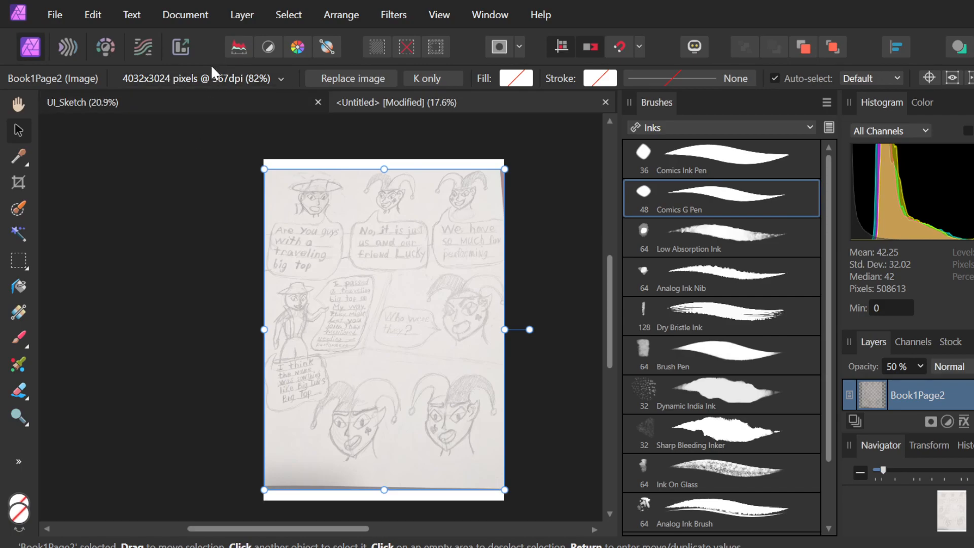
# Check the document's margin settings without changing them.
pyautogui.click(194, 14)
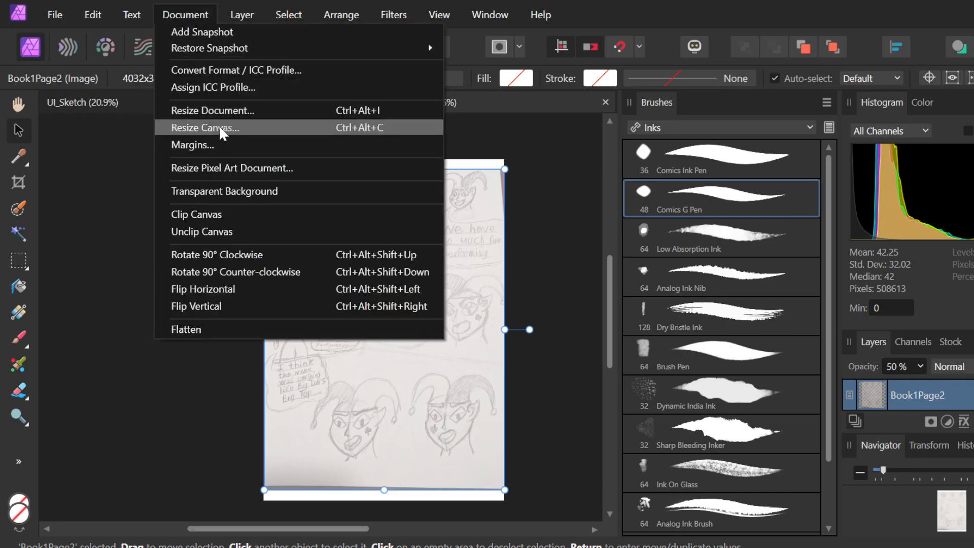
pyautogui.click(228, 153)
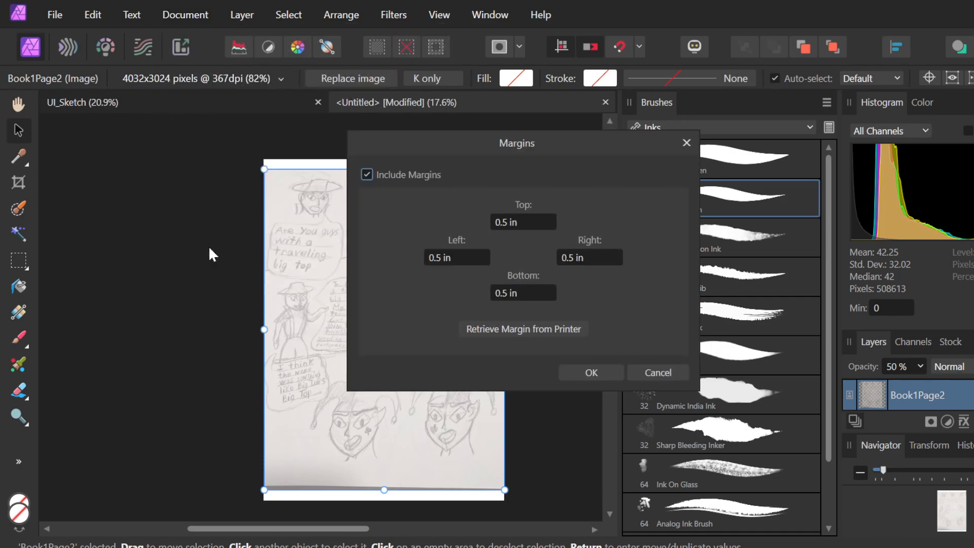
pyautogui.click(668, 373)
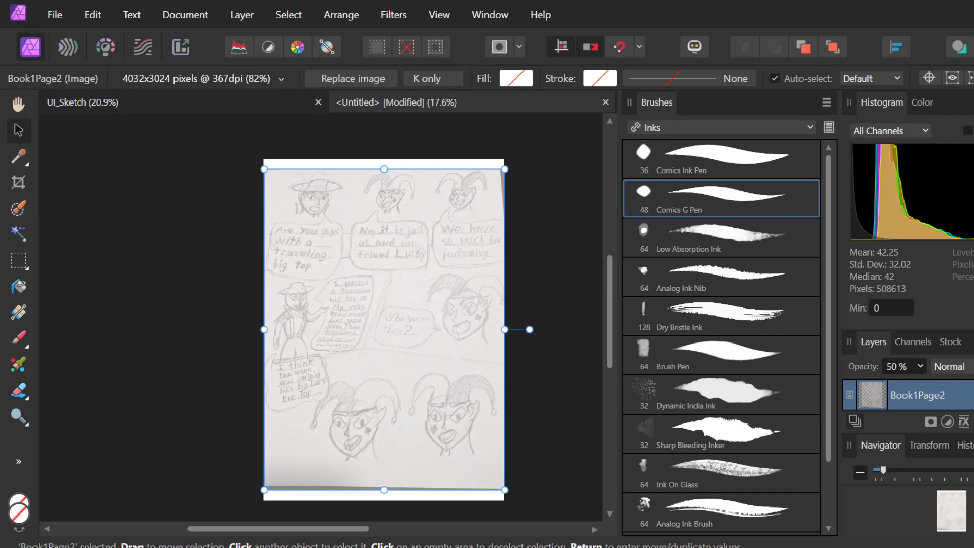
pyautogui.click(55, 14)
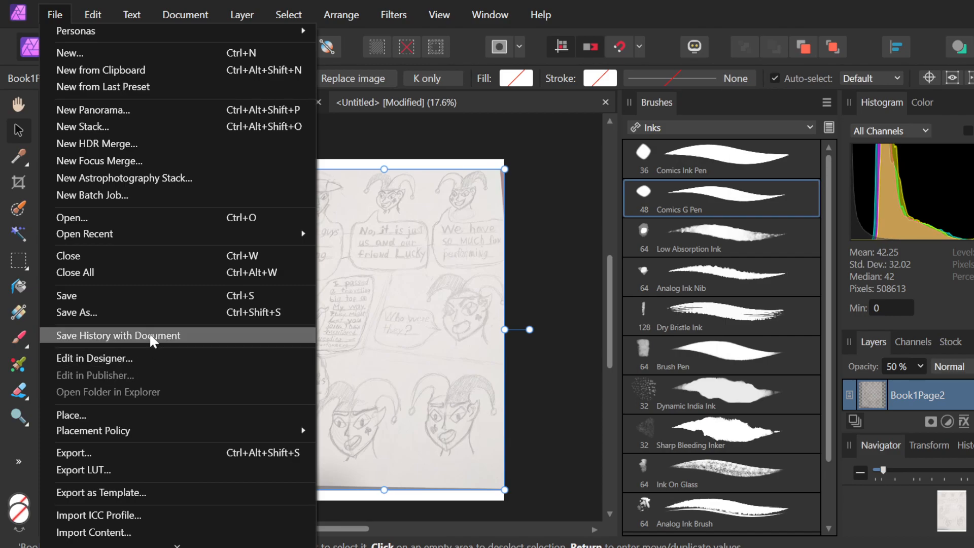
pyautogui.moveTo(95, 14)
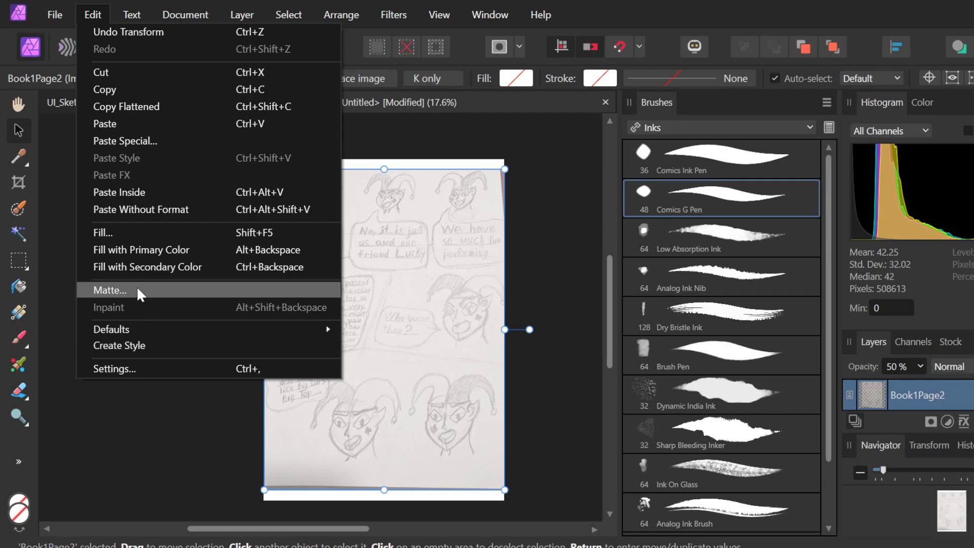
pyautogui.moveTo(197, 16)
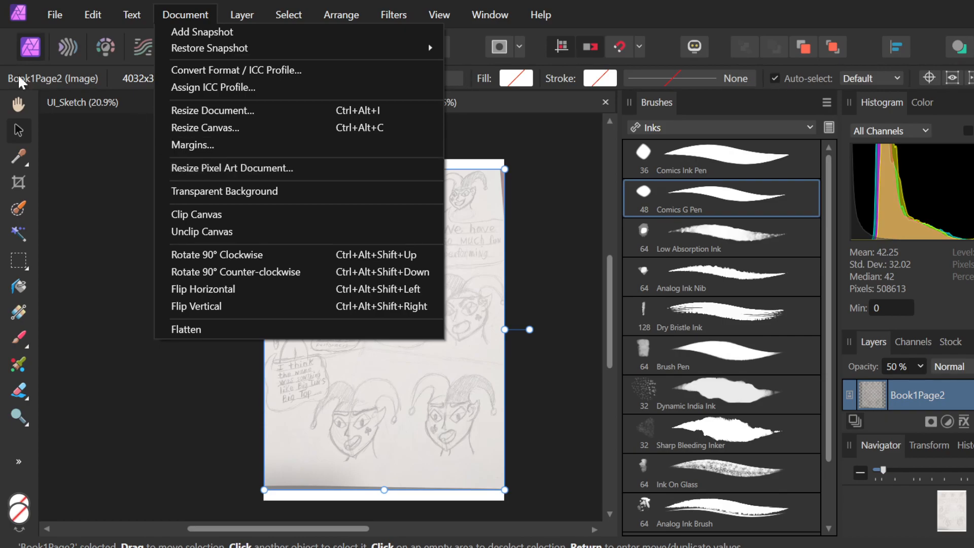
pyautogui.press('Escape')
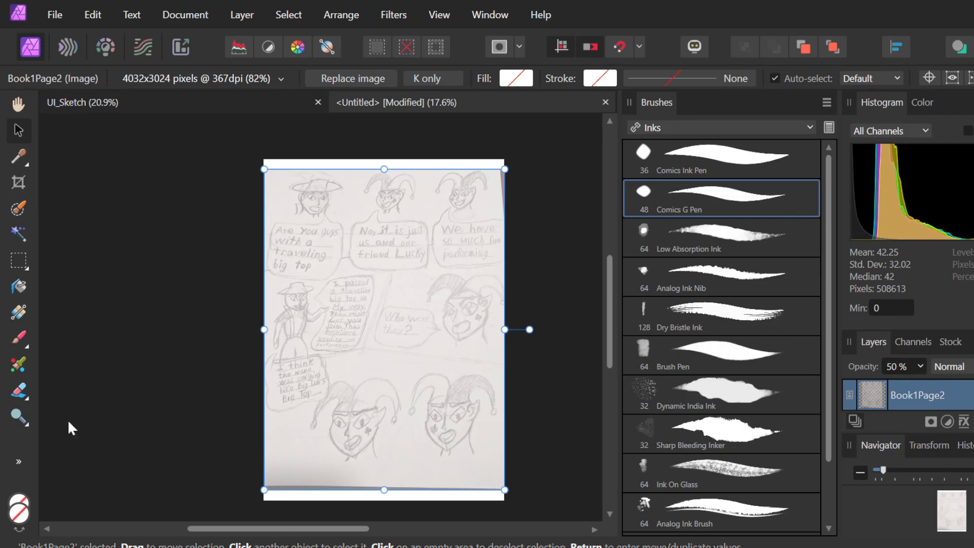
pyautogui.click(177, 16)
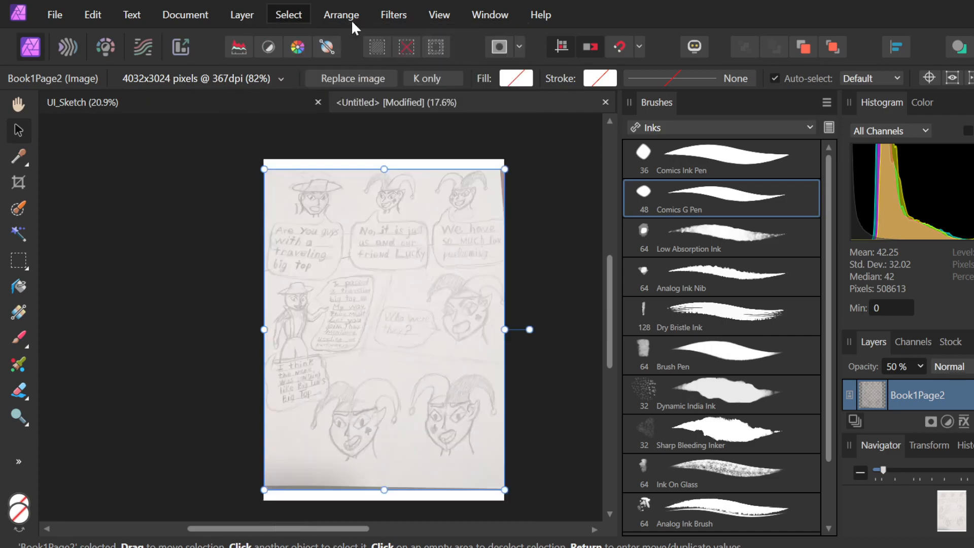
pyautogui.moveTo(321, 20)
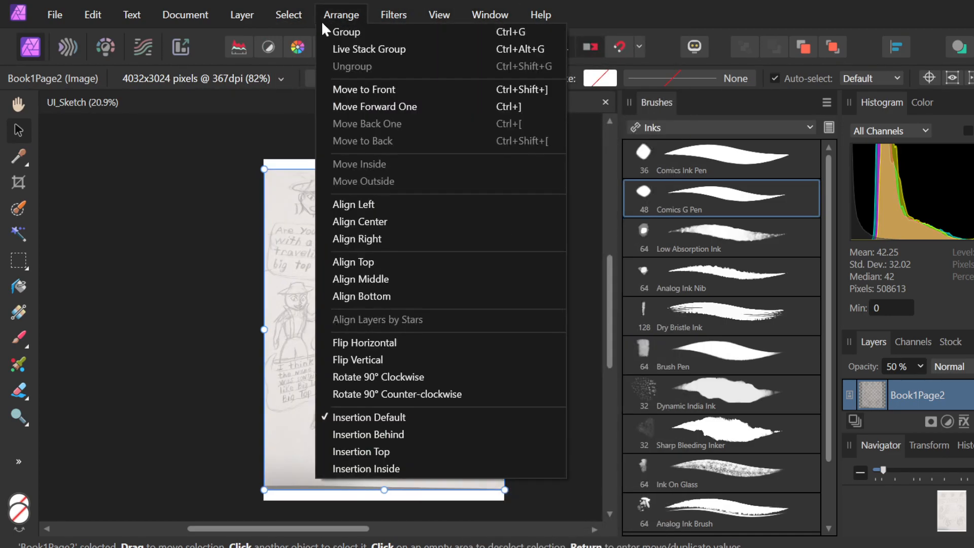
pyautogui.moveTo(495, 18)
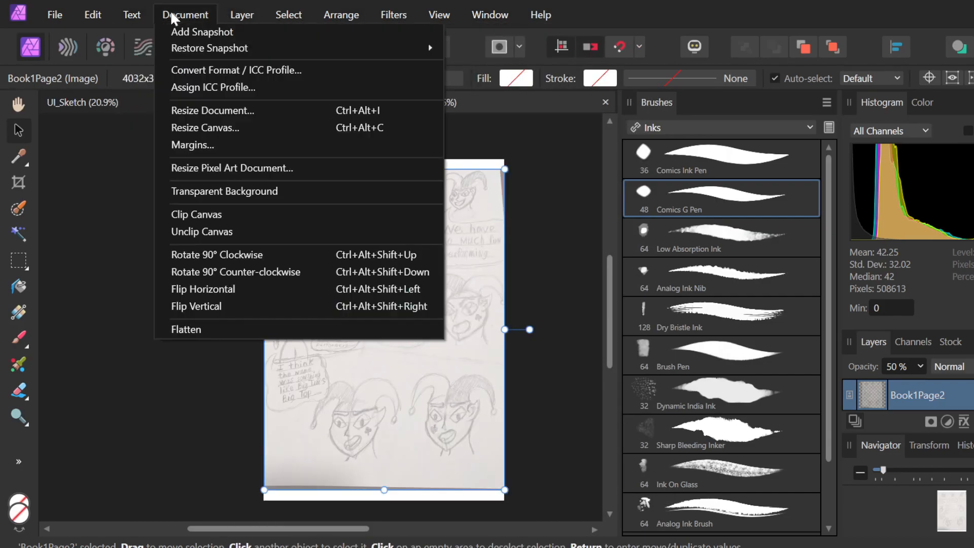
pyautogui.moveTo(51, 19)
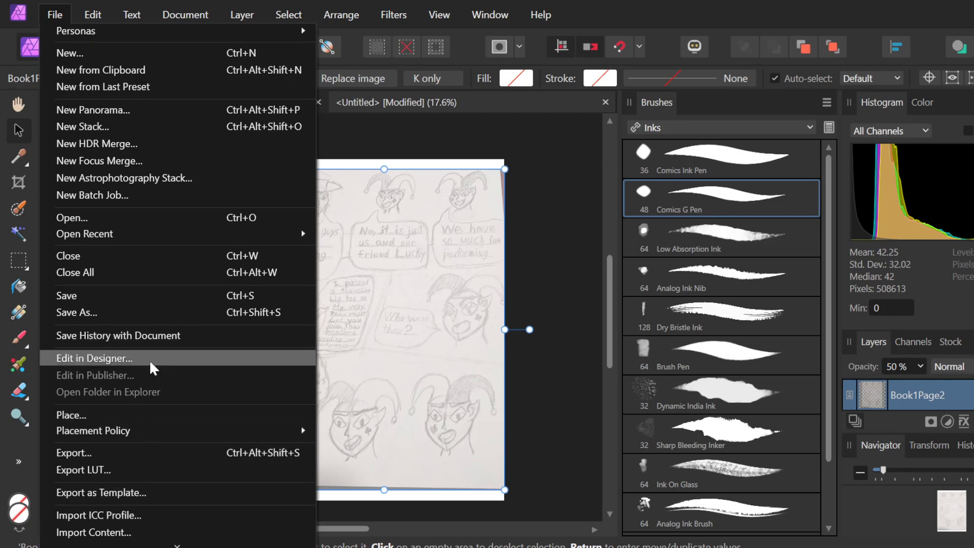
pyautogui.click(144, 216)
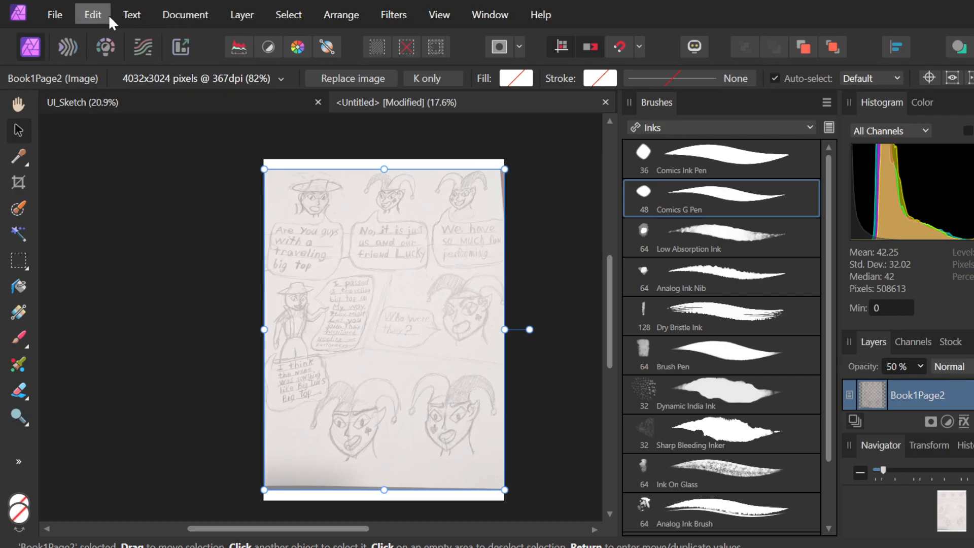
pyautogui.click(93, 14)
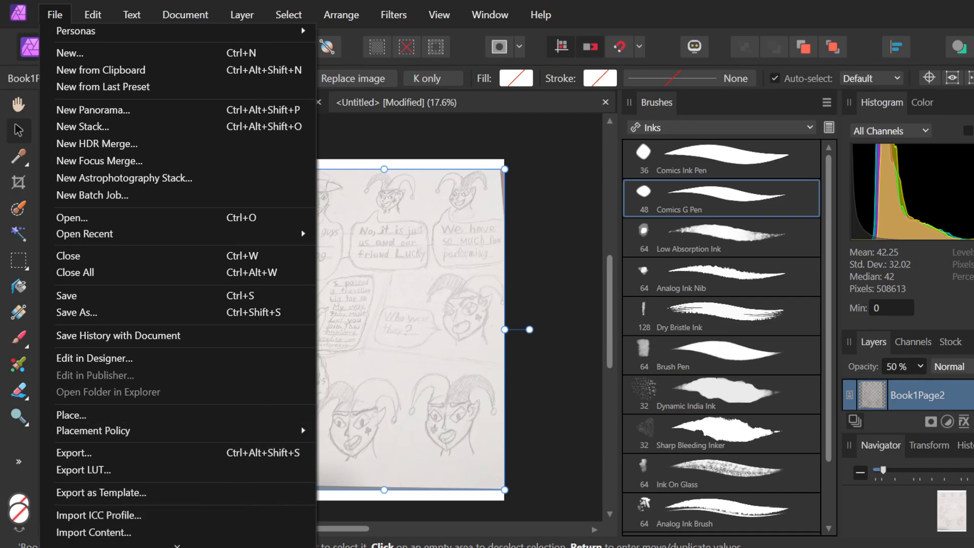
pyautogui.scroll(-1, 177, 284)
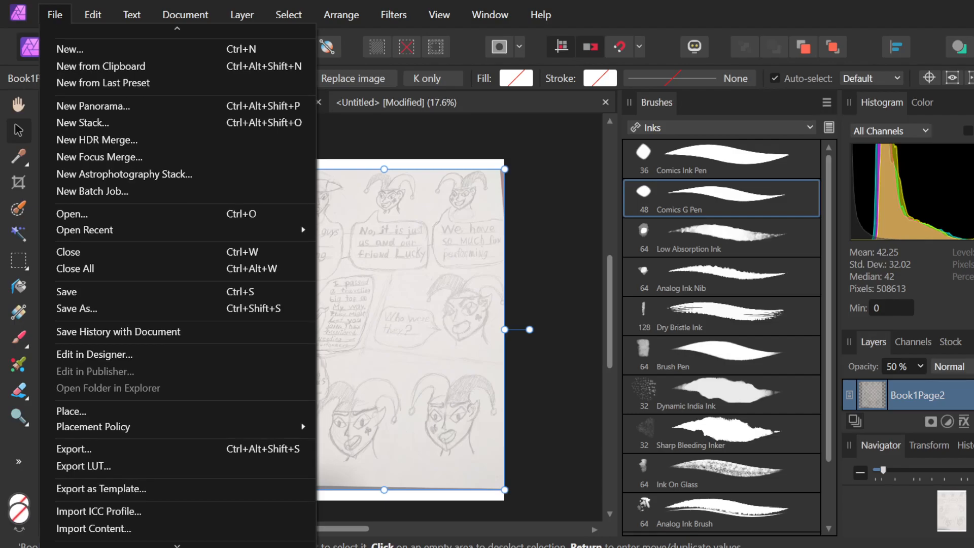
pyautogui.moveTo(188, 546)
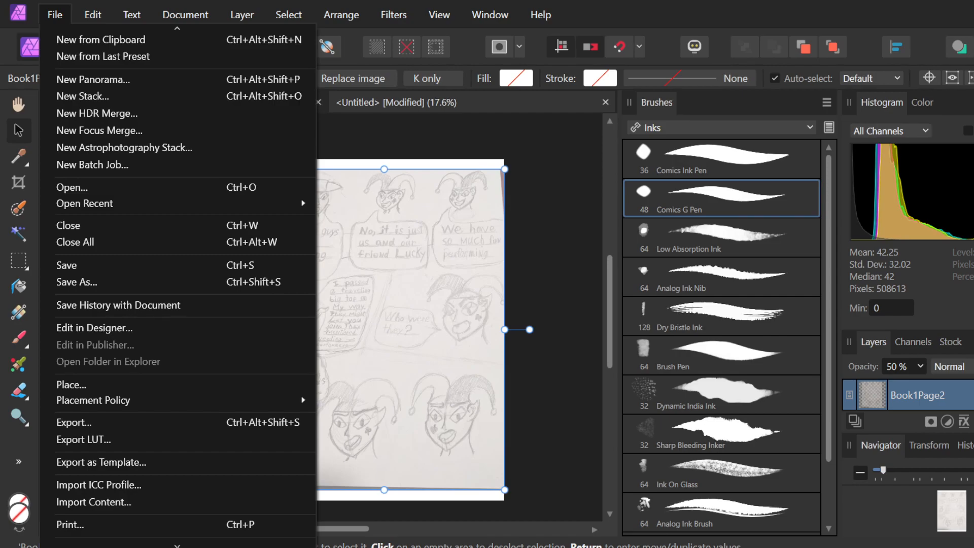
pyautogui.moveTo(144, 25)
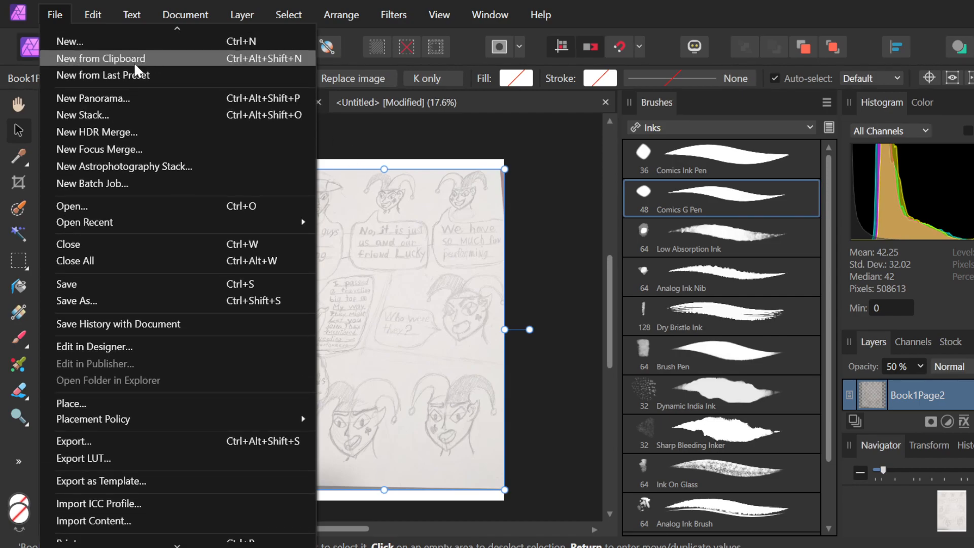
pyautogui.moveTo(219, 20)
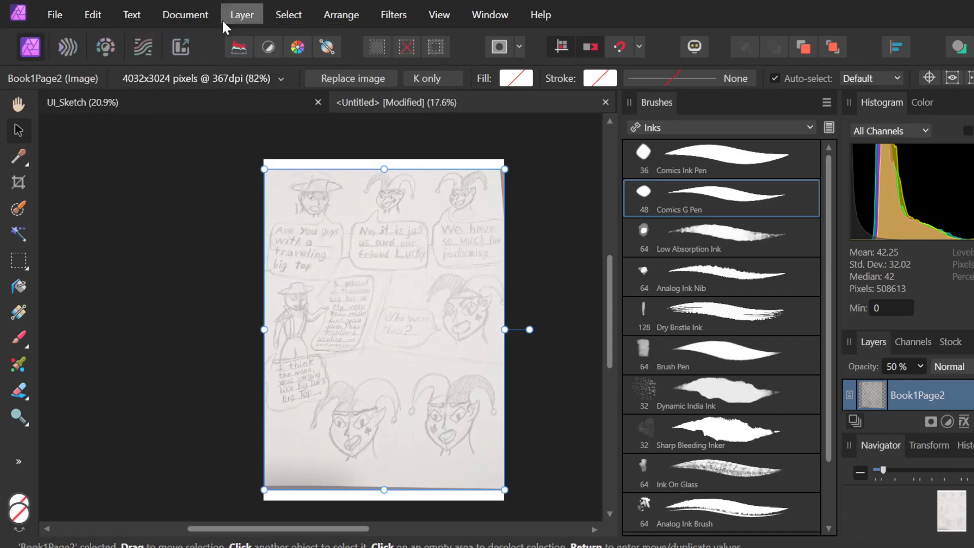
pyautogui.moveTo(297, 21)
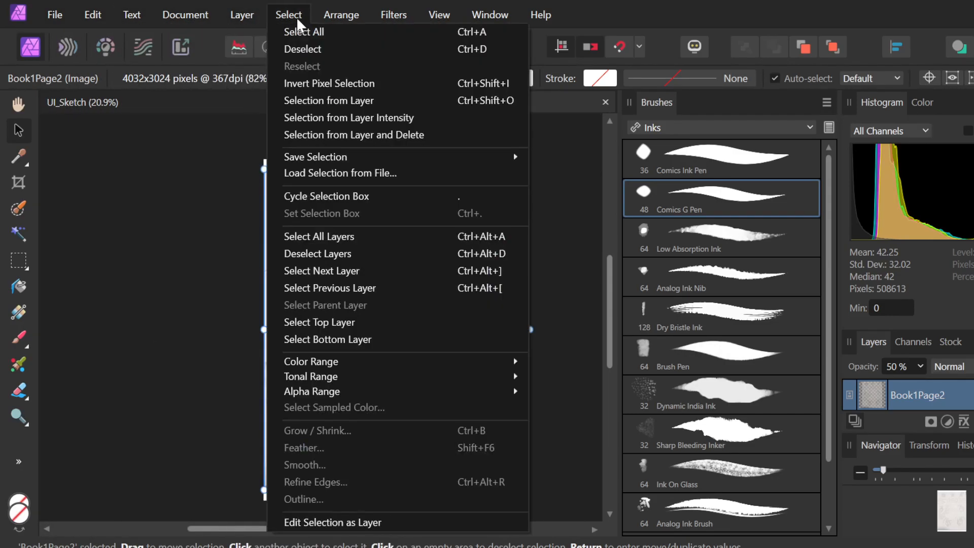
pyautogui.moveTo(330, 14)
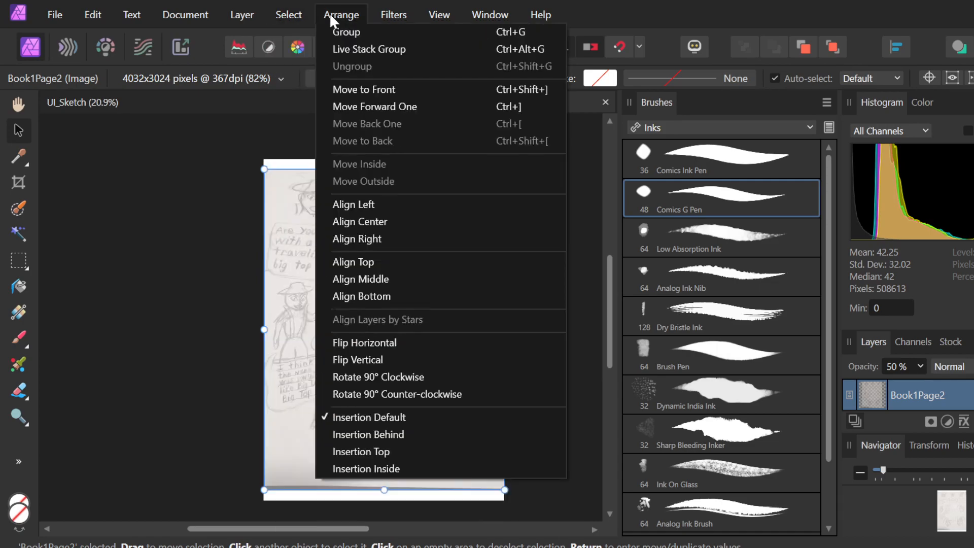
pyautogui.moveTo(185, 15)
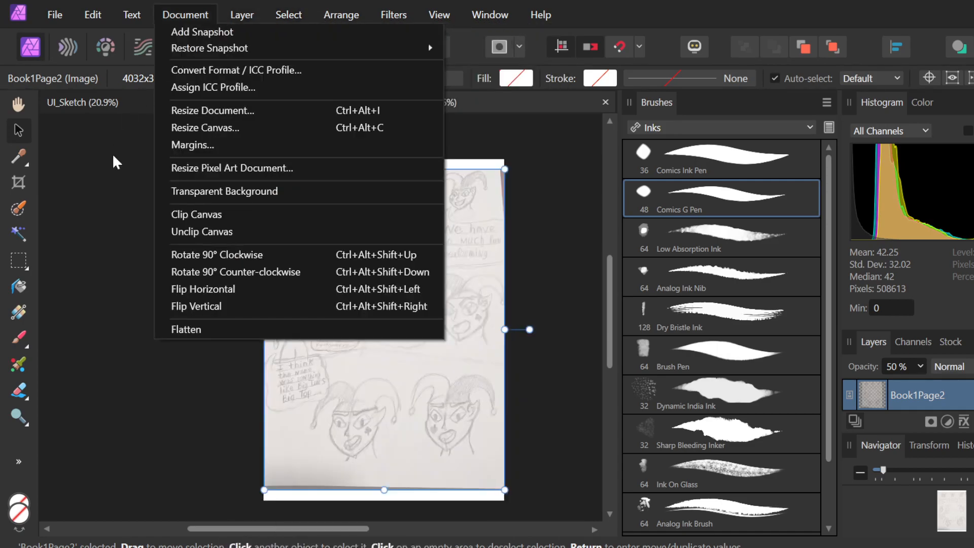
# Deselect the image and apply the document margins with Include Margins enabled and 0.5 in on all four sides.
pyautogui.click(111, 310)
pyautogui.click(178, 14)
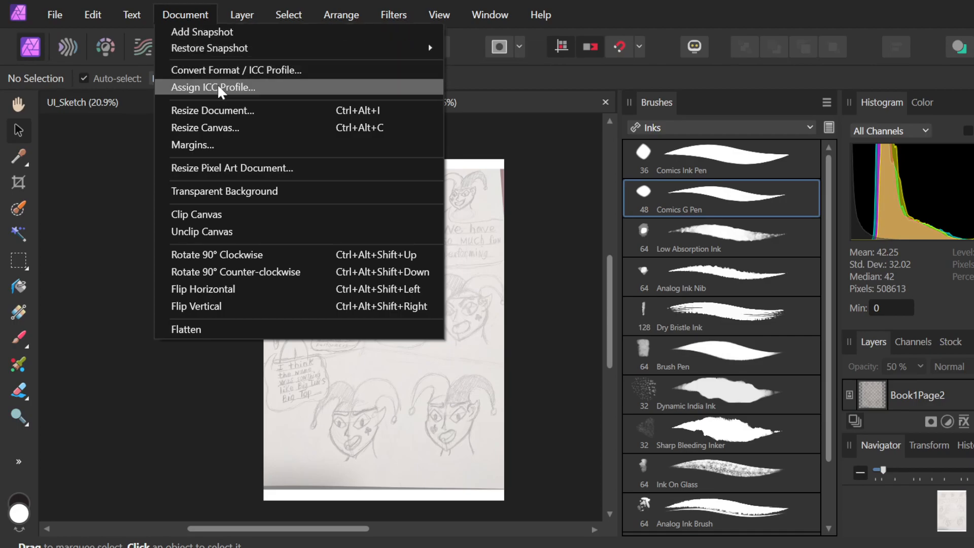
pyautogui.click(238, 147)
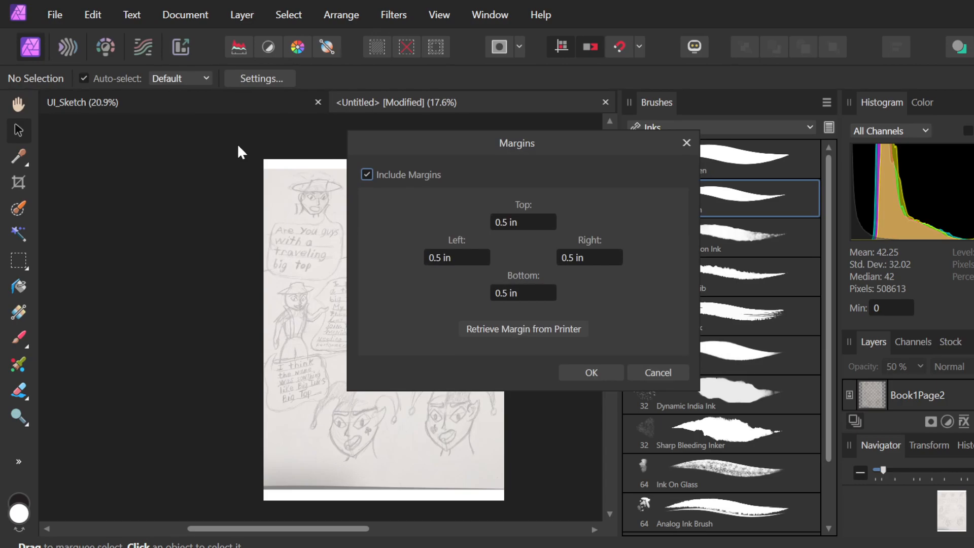
pyautogui.click(367, 174)
pyautogui.click(366, 175)
pyautogui.click(574, 375)
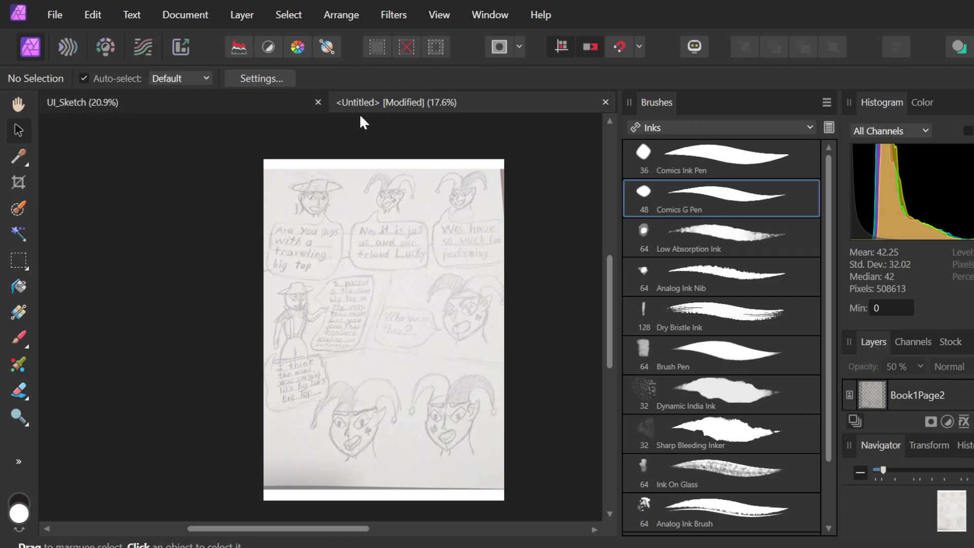
# Check the document's size, units and resolution settings without resizing it.
pyautogui.click(184, 14)
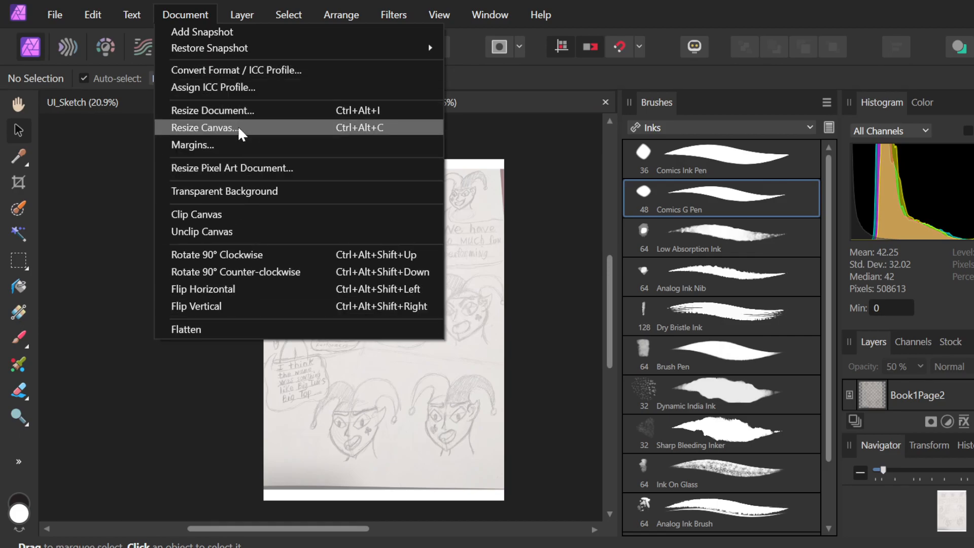
pyautogui.click(238, 110)
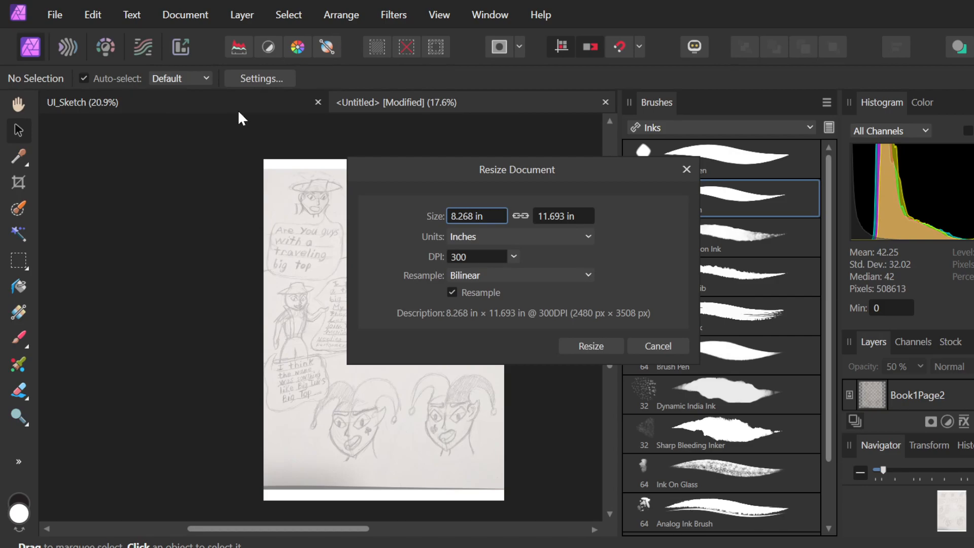
pyautogui.click(642, 349)
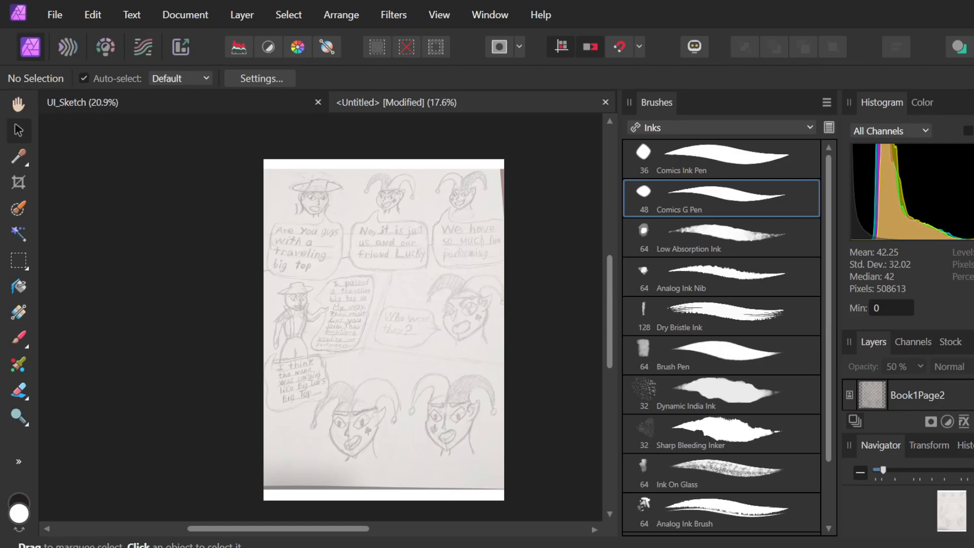
# Display the margin guides on the page and select the Book1Page2 image.
pyautogui.click(436, 24)
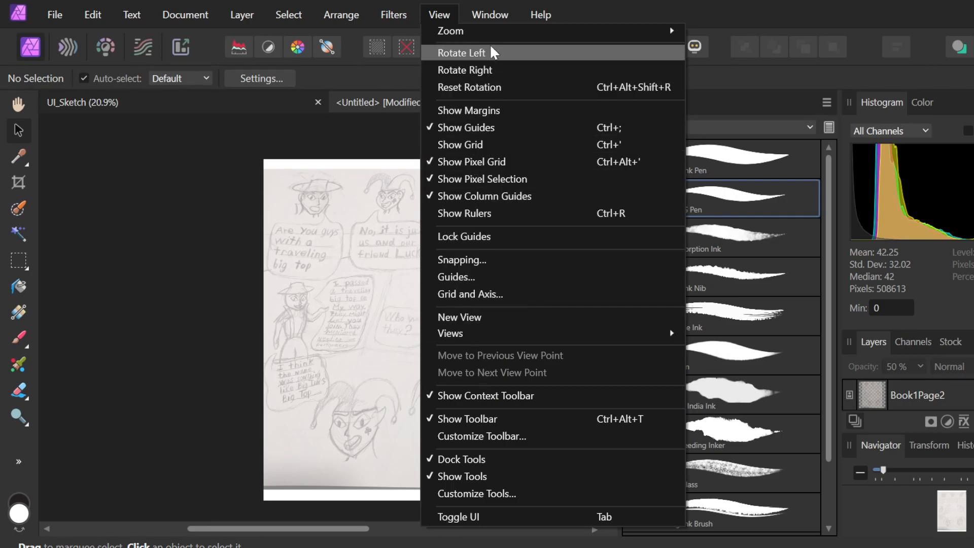
pyautogui.click(453, 110)
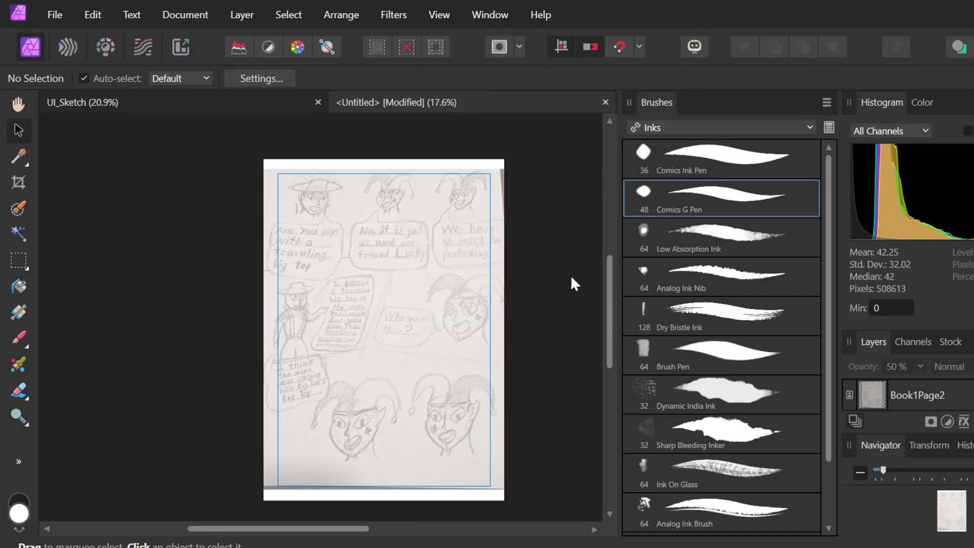
pyautogui.scroll(2, 440, 347)
pyautogui.scroll(-2, 441, 347)
pyautogui.scroll(1, 440, 346)
pyautogui.click(438, 347)
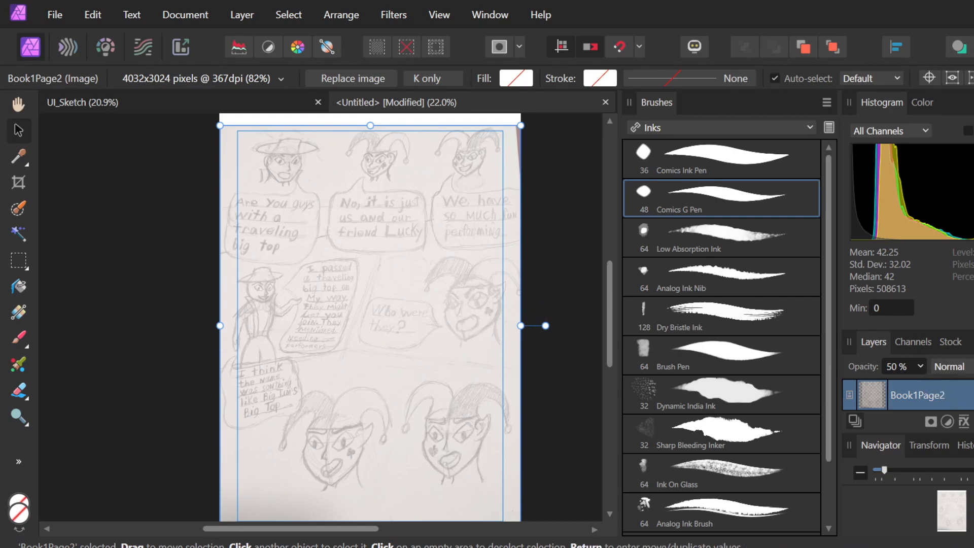
# Scale down the Book1Page2 image and move it so its width fits exactly between the side margin guides.
pyautogui.moveTo(521, 125); pyautogui.dragTo(463, 202)
pyautogui.moveTo(369, 362); pyautogui.dragTo(390, 292)
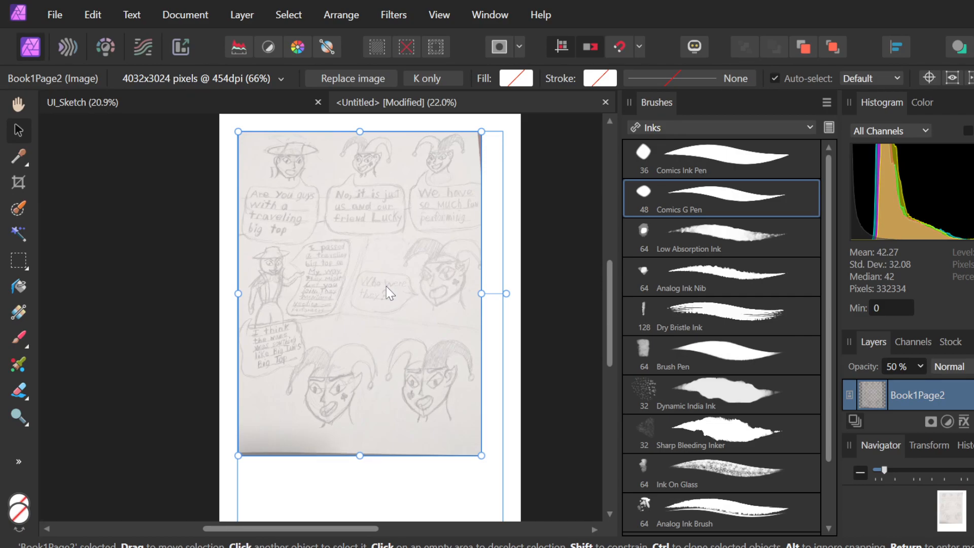
pyautogui.scroll(-1, 556, 407)
pyautogui.moveTo(479, 407); pyautogui.dragTo(488, 446)
pyautogui.scroll(1, 548, 406)
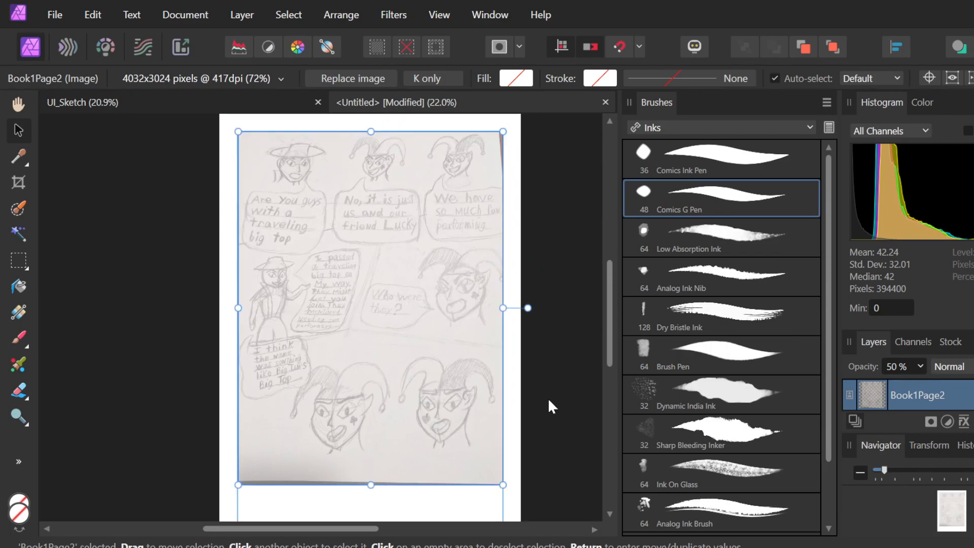
# Move the Book1Page2 image down so it sits roughly centred between the upper and lower margin guides.
pyautogui.moveTo(418, 314); pyautogui.dragTo(455, 276)
pyautogui.hotkey('ctrl', 'z')
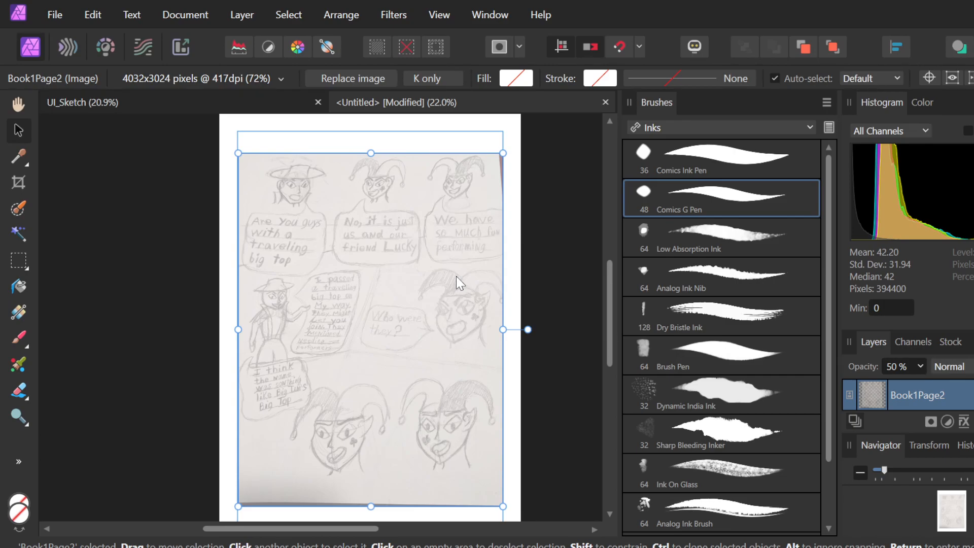
pyautogui.scroll(-2, 431, 282)
pyautogui.scroll(2, 431, 282)
pyautogui.moveTo(388, 302); pyautogui.dragTo(389, 302)
pyautogui.scroll(-2, 532, 303)
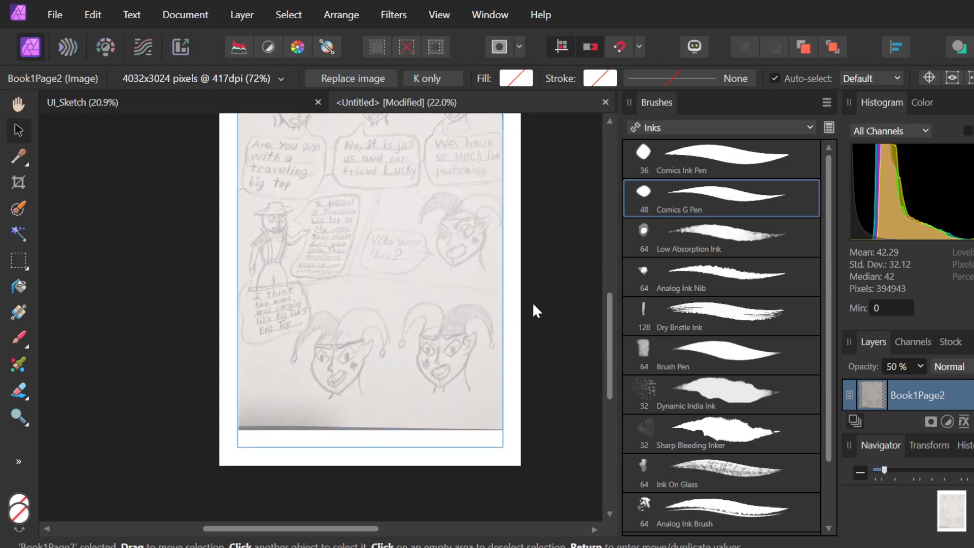
# Add a new pixel layer, name it p2s, and clear the selection.
pyautogui.hotkey('ctrl', 'shift', 'n')
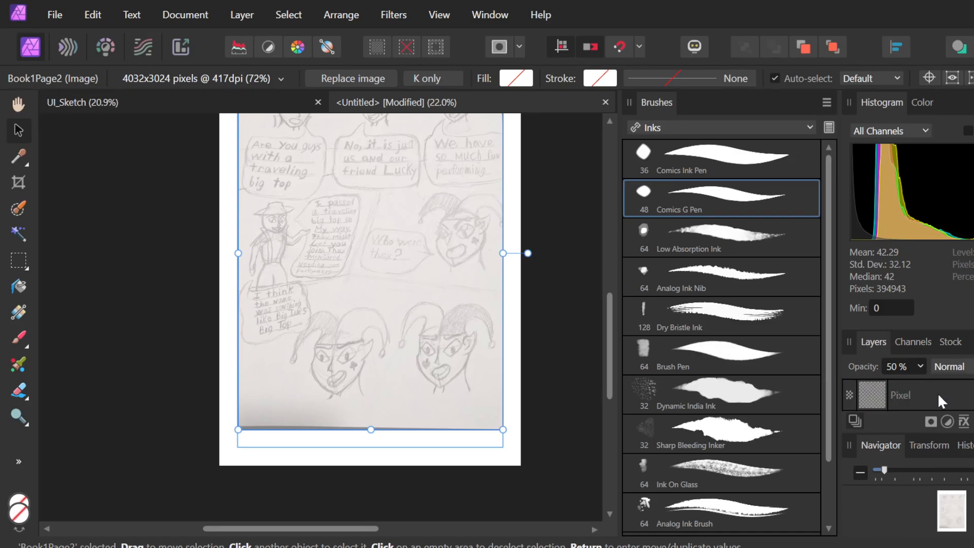
pyautogui.click(893, 394)
pyautogui.press('BackSpace')
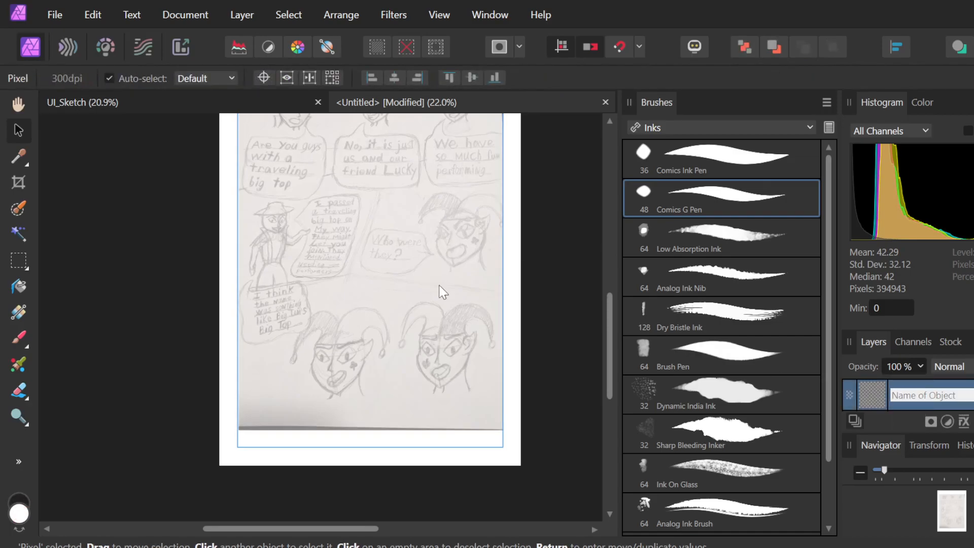
pyautogui.scroll(2, 439, 284)
pyautogui.scroll(-1, 439, 284)
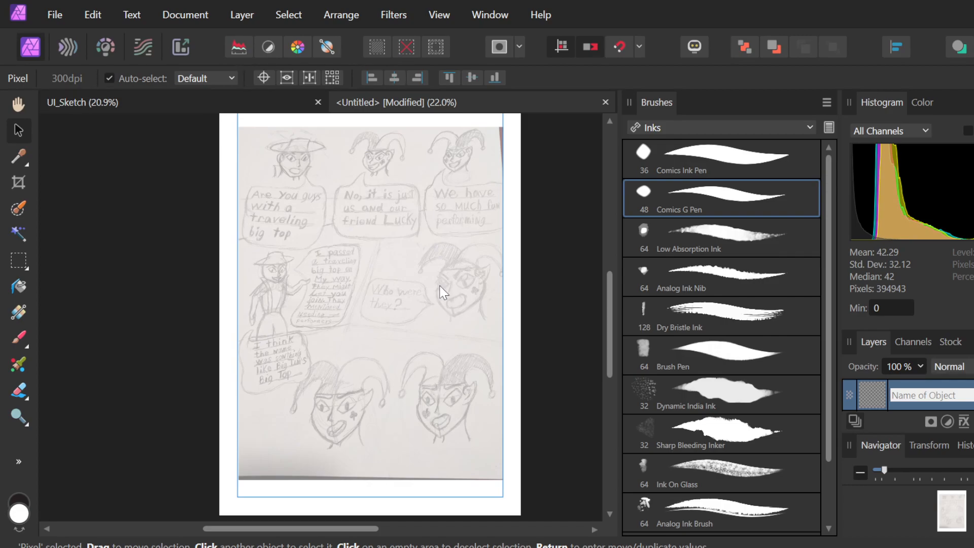
pyautogui.write('p2s')
pyautogui.click(558, 224)
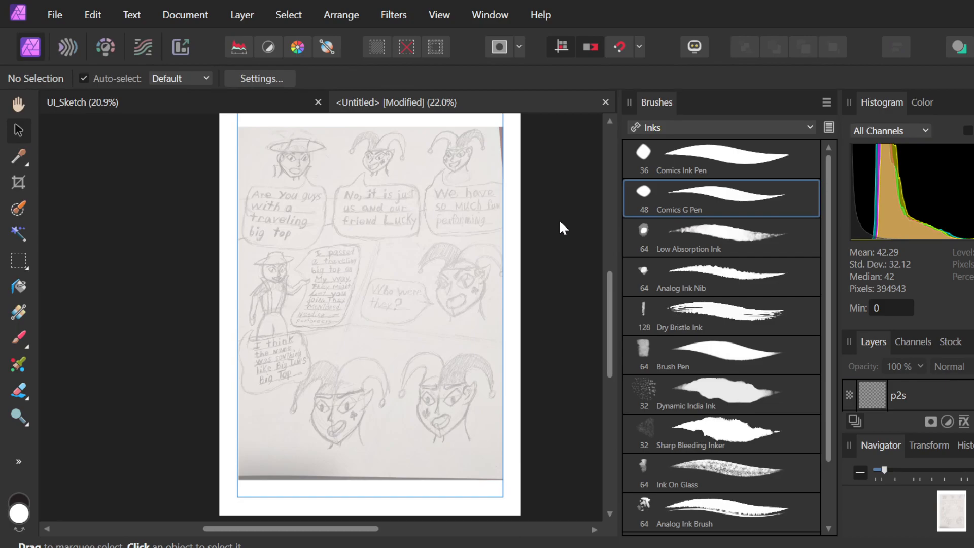
# Activate the Paint Brush with the Comics G Pen and make the p2s layer the one to paint on.
pyautogui.press('b')
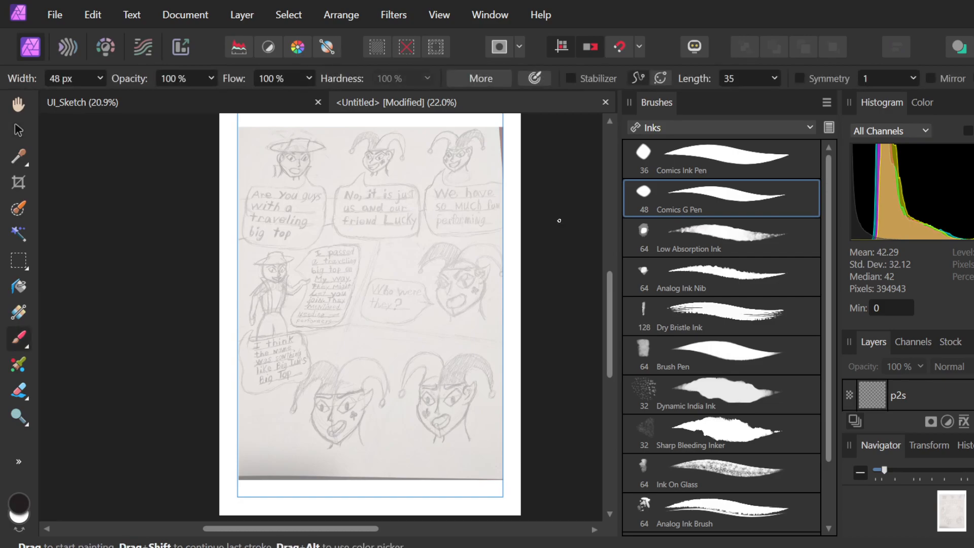
pyautogui.click(945, 398)
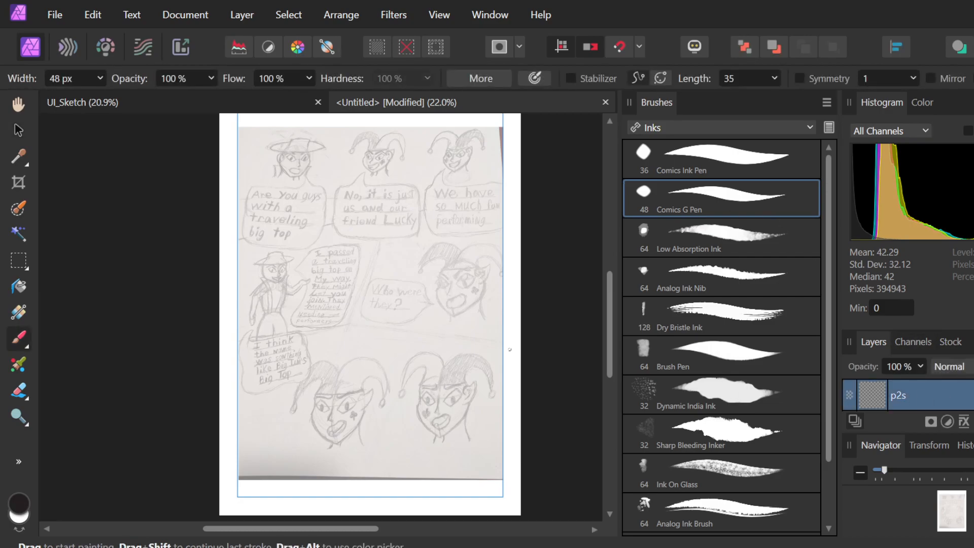
pyautogui.scroll(2, 510, 349)
pyautogui.scroll(-2, 530, 327)
pyautogui.scroll(1, 542, 303)
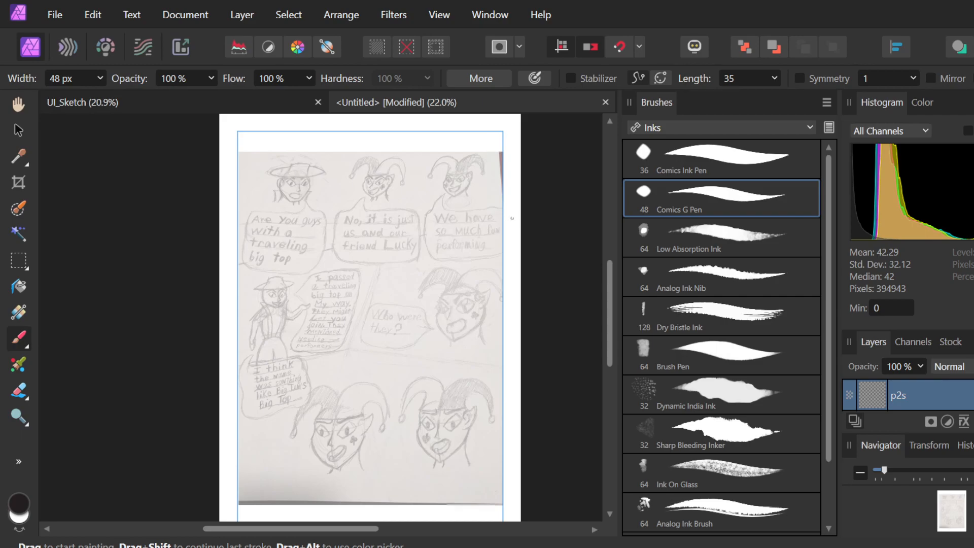
# Try to paint a diagonal panel divider across the first row's speech bubbles with the 48 px brush.
pyautogui.moveTo(506, 212); pyautogui.dragTo(229, 278)
pyautogui.hotkey('ctrl', 'z')
pyautogui.click(511, 213)
pyautogui.hotkey('ctrl', 'z')
pyautogui.keyDown('shift'); pyautogui.click(219, 265); pyautogui.keyUp('shift')
pyautogui.hotkey('ctrl', 'z')
pyautogui.keyDown('shift'); pyautogui.click(219, 262); pyautogui.keyUp('shift')
pyautogui.hotkey('ctrl', 'z')
pyautogui.keyDown('shift'); pyautogui.click(429, 219); pyautogui.keyUp('shift')
pyautogui.moveTo(428, 219); pyautogui.dragTo(227, 265)
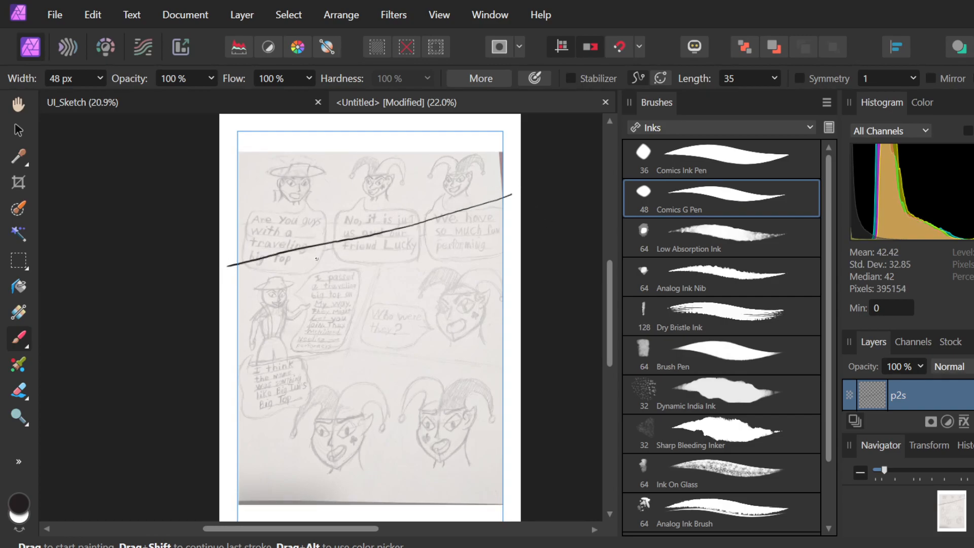
pyautogui.hotkey('ctrl', 'z')
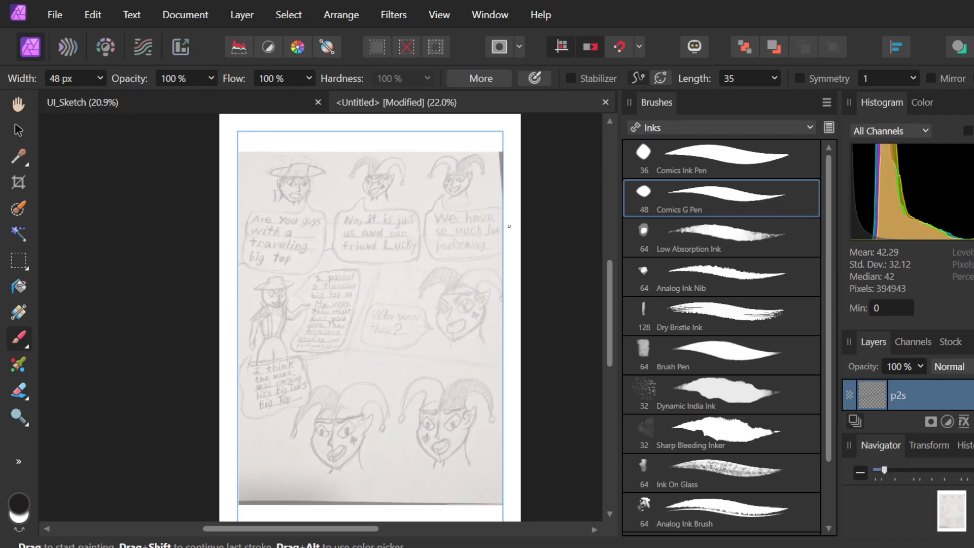
pyautogui.moveTo(516, 228); pyautogui.dragTo(506, 232)
pyautogui.moveTo(231, 271); pyautogui.dragTo(230, 273)
# Set the brush width to 188 px, test it with a dab beside the sketch and undo the dab.
pyautogui.click(100, 79)
pyautogui.moveTo(103, 96); pyautogui.dragTo(106, 104)
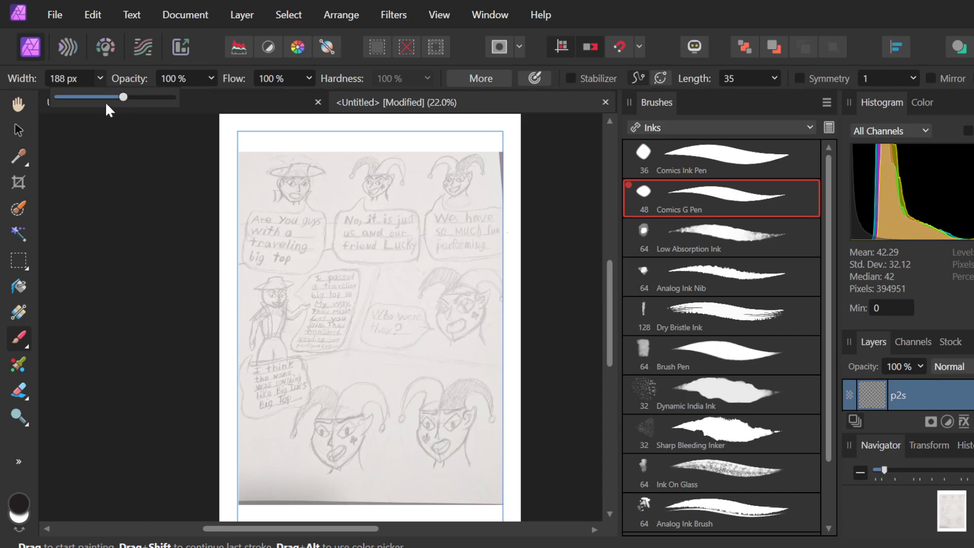
pyautogui.click(511, 213)
pyautogui.click(510, 211)
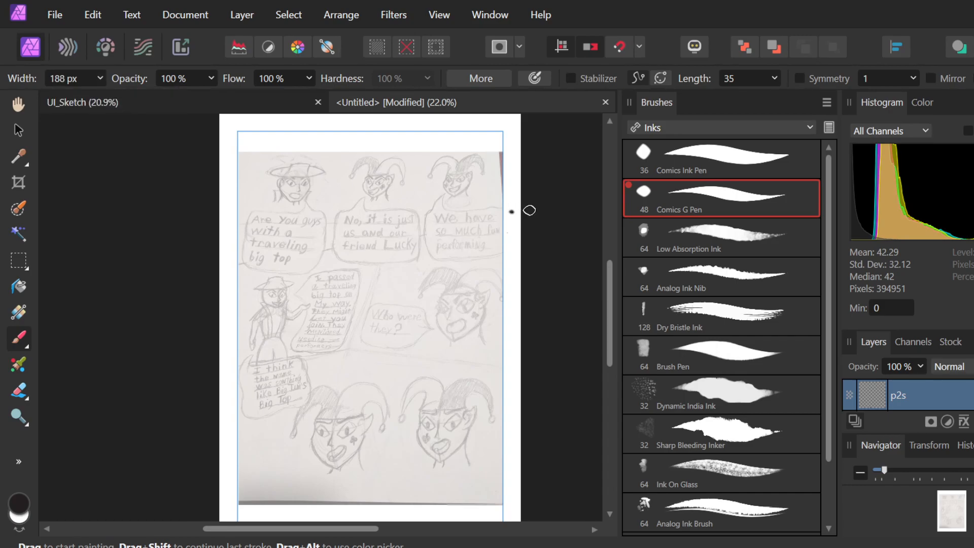
pyautogui.hotkey('ctrl', 'z')
# Paint a thick, straight diagonal panel divider across the page through the first row's speech bubbles, undoing unsatisfactory strokes.
pyautogui.moveTo(512, 222); pyautogui.dragTo(224, 280)
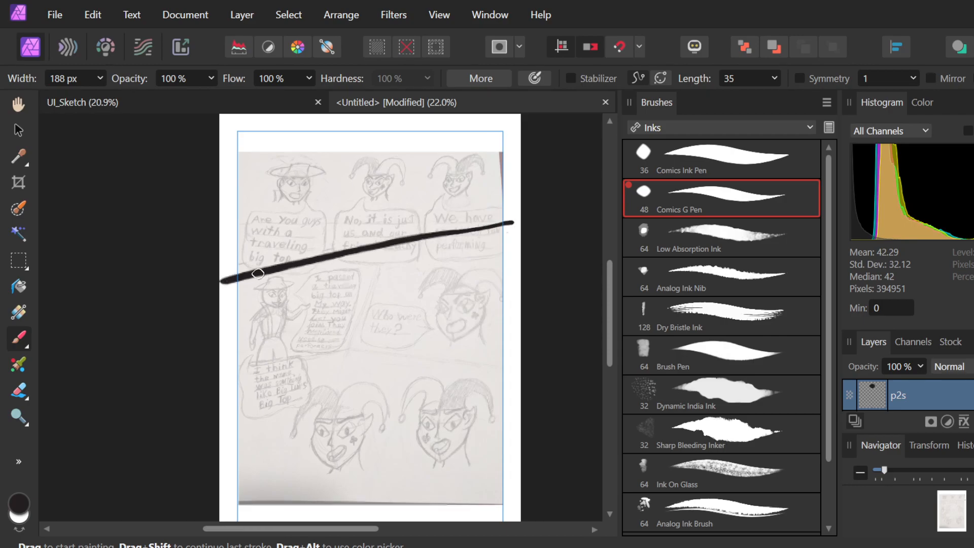
pyautogui.hotkey('ctrl', 'z')
pyautogui.moveTo(514, 221); pyautogui.dragTo(230, 250)
pyautogui.hotkey('ctrl', 'z')
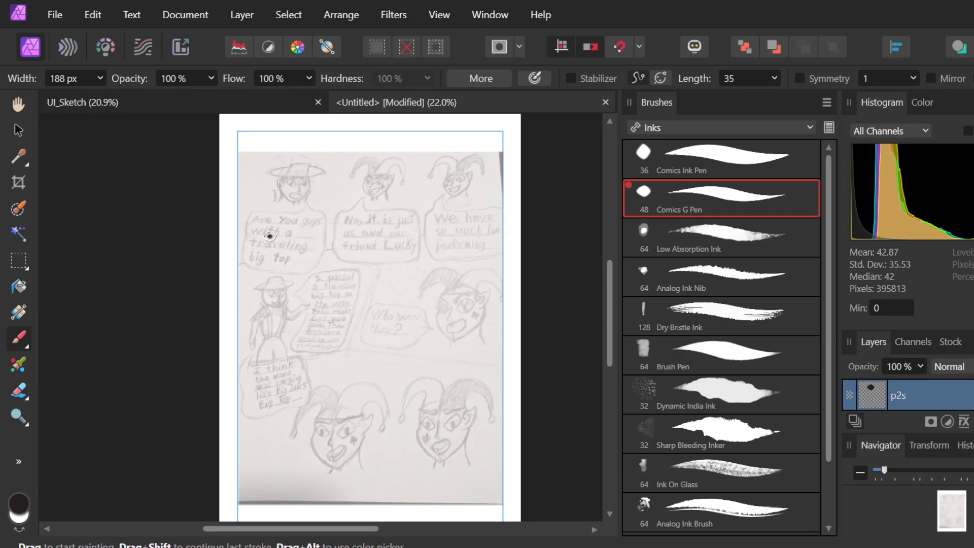
pyautogui.moveTo(510, 219)
pyautogui.mouseDown()
pyautogui.moveTo(232, 260)
pyautogui.moveTo(520, 203)
pyautogui.mouseUp()
pyautogui.hotkey('ctrl', 'z')
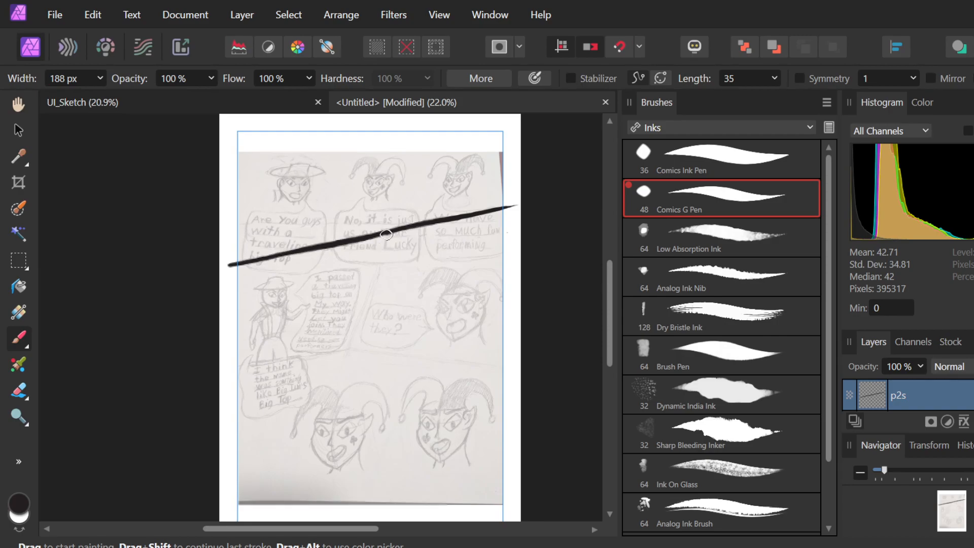
# Try to paint a slanted divider through the middle row and a lower divider beneath it, undoing the strokes.
pyautogui.moveTo(387, 232); pyautogui.dragTo(353, 347)
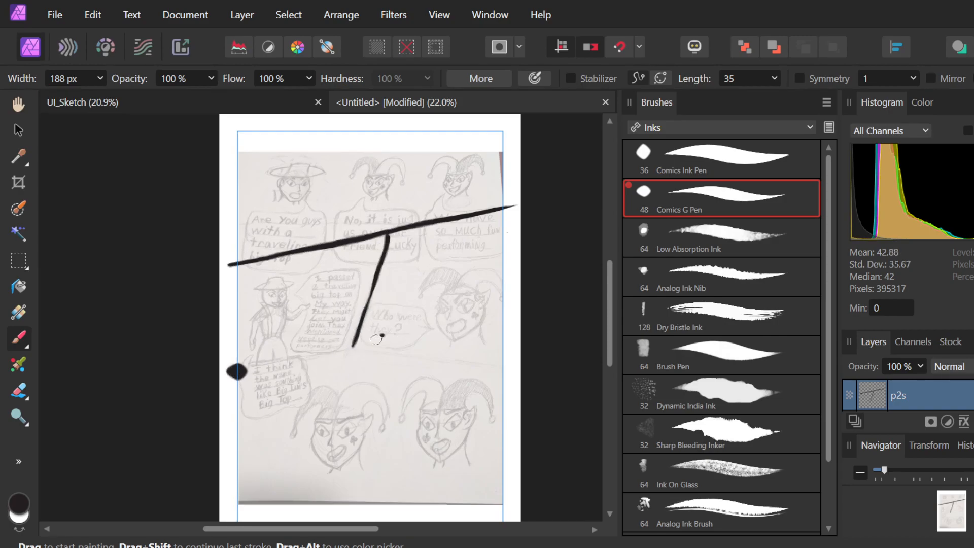
pyautogui.moveTo(225, 370); pyautogui.dragTo(392, 333)
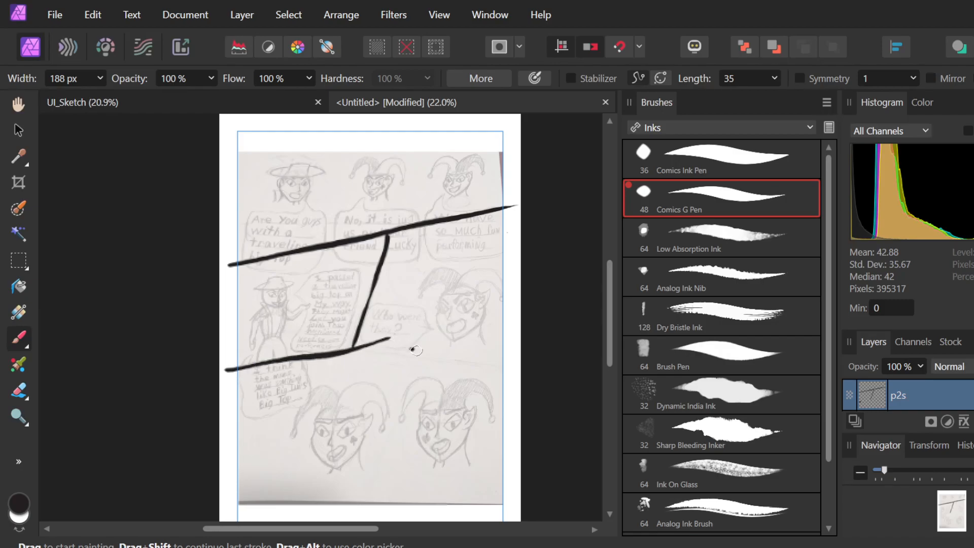
pyautogui.hotkey('ctrl', 'z')
pyautogui.moveTo(515, 371)
pyautogui.mouseDown()
pyautogui.moveTo(357, 340)
pyautogui.moveTo(224, 387)
pyautogui.mouseUp()
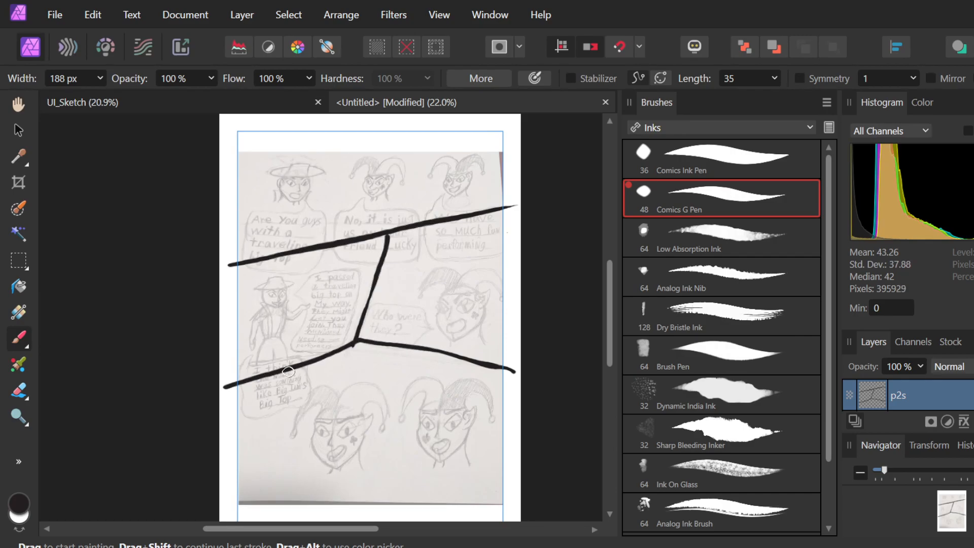
pyautogui.hotkey('ctrl', 'z')
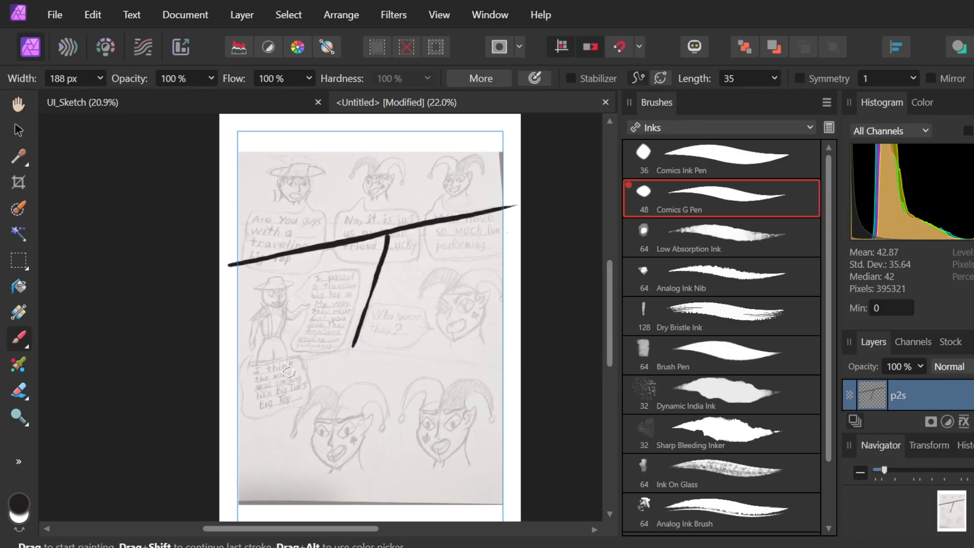
pyautogui.hotkey('ctrl', 'z')
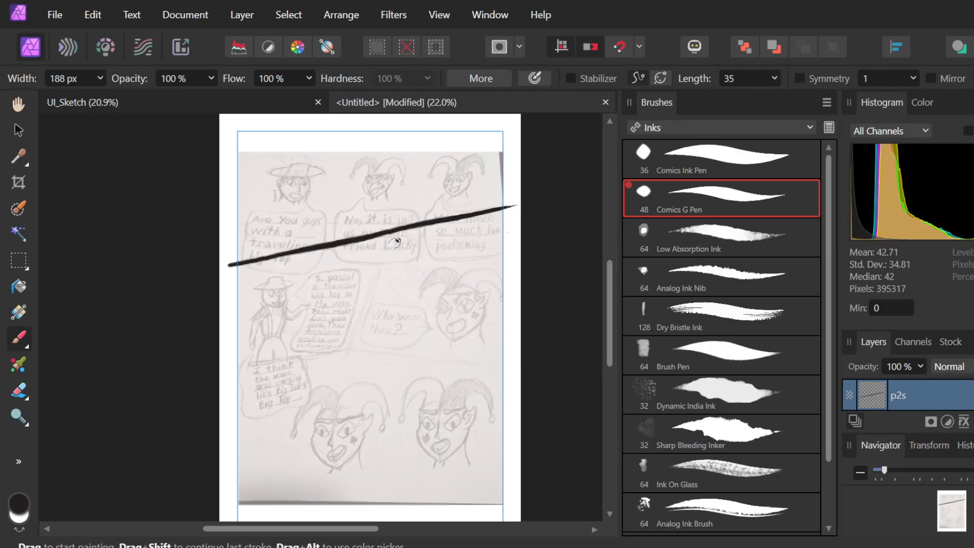
# Paint a slanted divider down from the diagonal line, ending in two branches that slope down to the page's side margins.
pyautogui.moveTo(389, 232); pyautogui.dragTo(348, 365)
pyautogui.hotkey('ctrl', 'z')
pyautogui.moveTo(358, 354)
pyautogui.mouseDown()
pyautogui.moveTo(393, 232)
pyautogui.moveTo(355, 368)
pyautogui.moveTo(370, 370)
pyautogui.moveTo(353, 367)
pyautogui.moveTo(502, 419)
pyautogui.mouseUp()
pyautogui.hotkey('ctrl', 'z')
pyautogui.moveTo(359, 367); pyautogui.dragTo(232, 425)
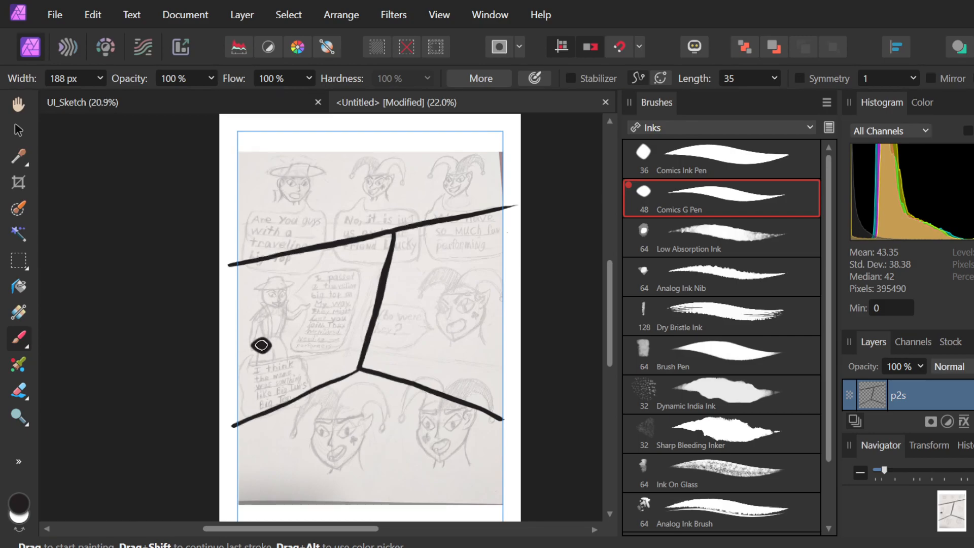
# Set the brush width to 37 px and undo a test stroke over the lower jester's face.
pyautogui.scroll(-3, 426, 450)
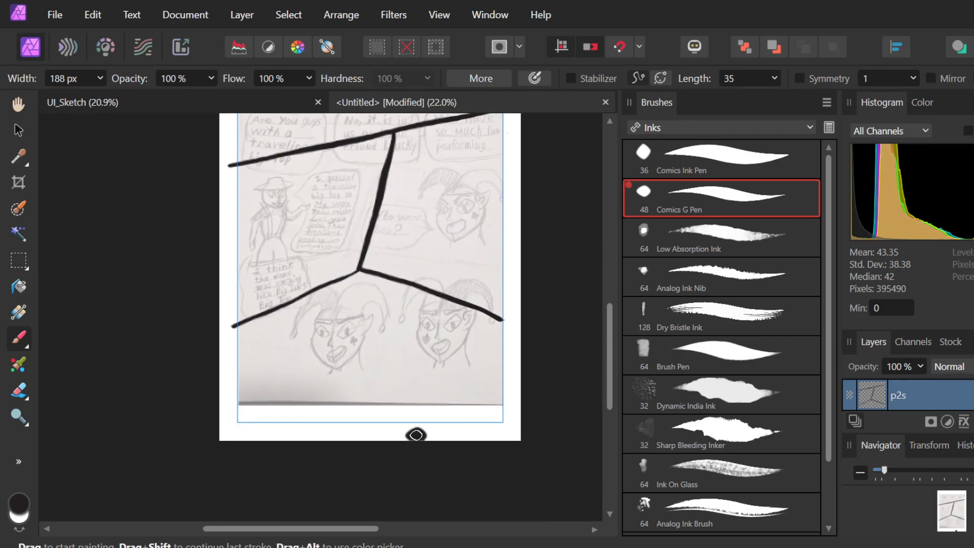
pyautogui.click(100, 78)
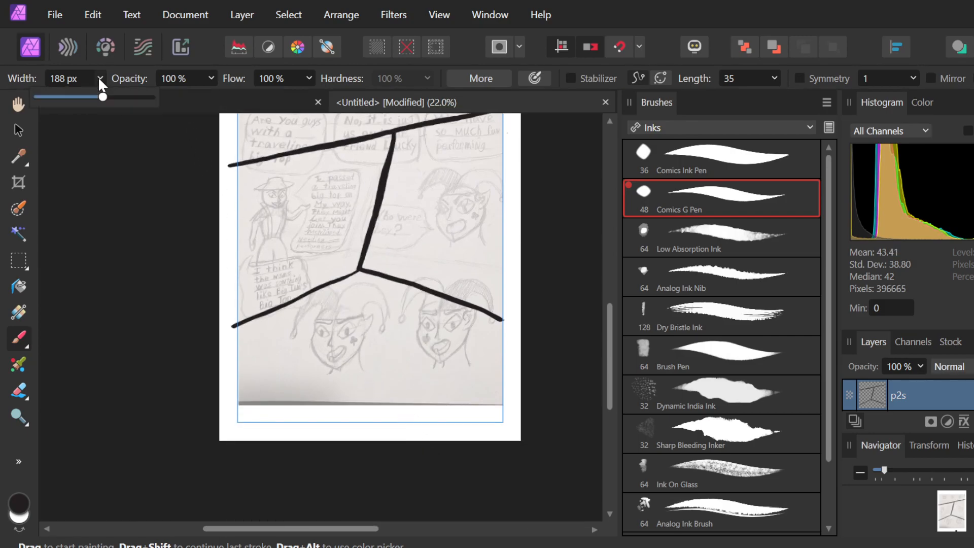
pyautogui.moveTo(100, 94); pyautogui.dragTo(72, 96)
pyautogui.moveTo(353, 300)
pyautogui.mouseDown()
pyautogui.moveTo(333, 295)
pyautogui.moveTo(414, 315)
pyautogui.moveTo(365, 351)
pyautogui.mouseUp()
pyautogui.hotkey('ctrl', 'z')
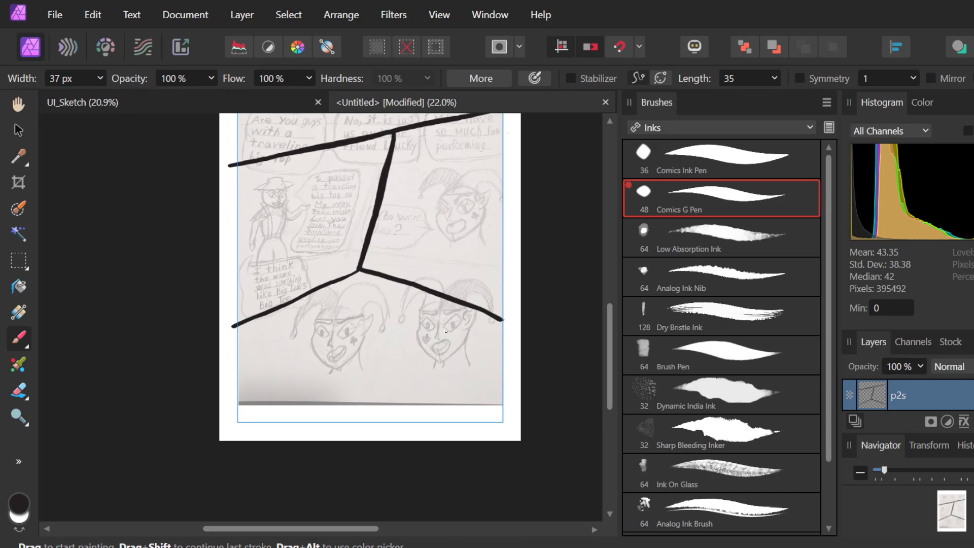
# Sketch loose ellipses overlapping the slanted divider at its upper part, middle and lower junction, linking them with curved strokes.
pyautogui.moveTo(411, 154)
pyautogui.mouseDown()
pyautogui.moveTo(318, 180)
pyautogui.moveTo(414, 185)
pyautogui.moveTo(406, 150)
pyautogui.moveTo(327, 171)
pyautogui.moveTo(413, 194)
pyautogui.moveTo(415, 148)
pyautogui.moveTo(333, 173)
pyautogui.moveTo(405, 194)
pyautogui.moveTo(404, 138)
pyautogui.moveTo(320, 177)
pyautogui.moveTo(401, 182)
pyautogui.mouseUp()
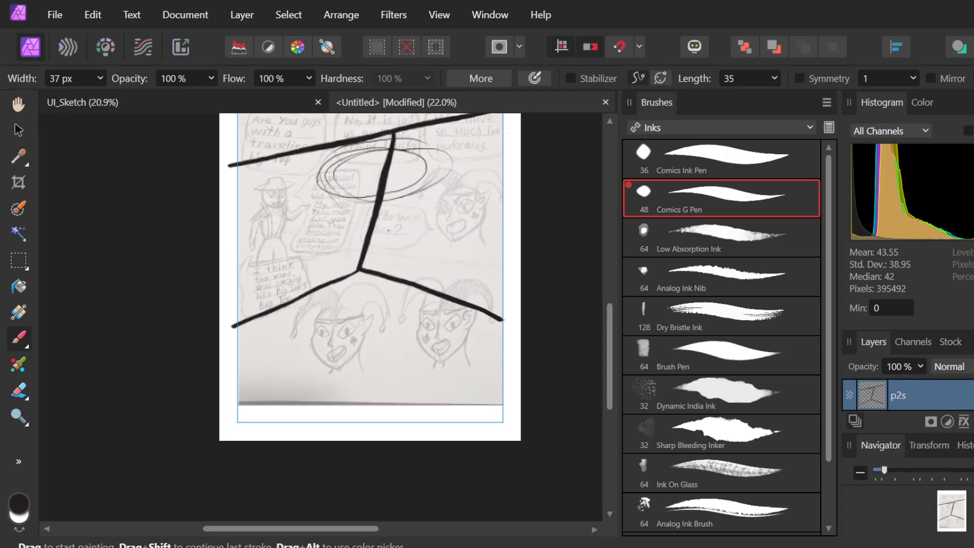
pyautogui.moveTo(397, 221)
pyautogui.mouseDown()
pyautogui.moveTo(342, 246)
pyautogui.moveTo(431, 229)
pyautogui.moveTo(337, 222)
pyautogui.moveTo(363, 260)
pyautogui.moveTo(390, 212)
pyautogui.moveTo(334, 245)
pyautogui.moveTo(401, 214)
pyautogui.mouseUp()
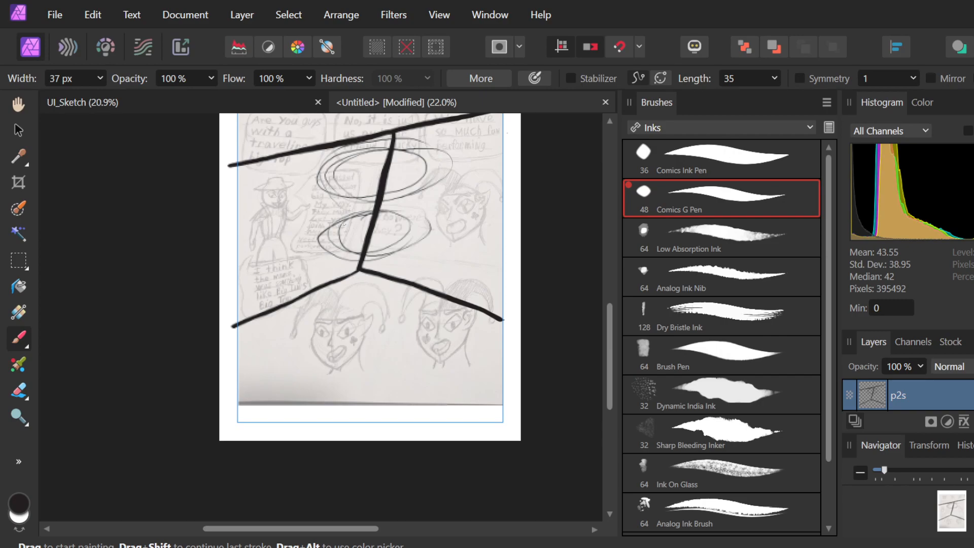
pyautogui.moveTo(332, 194)
pyautogui.mouseDown()
pyautogui.moveTo(307, 260)
pyautogui.moveTo(311, 218)
pyautogui.moveTo(317, 263)
pyautogui.mouseUp()
pyautogui.moveTo(312, 217)
pyautogui.mouseDown()
pyautogui.moveTo(323, 270)
pyautogui.moveTo(382, 269)
pyautogui.mouseUp()
pyautogui.moveTo(317, 273)
pyautogui.mouseDown()
pyautogui.moveTo(416, 271)
pyautogui.moveTo(378, 265)
pyautogui.moveTo(411, 280)
pyautogui.mouseUp()
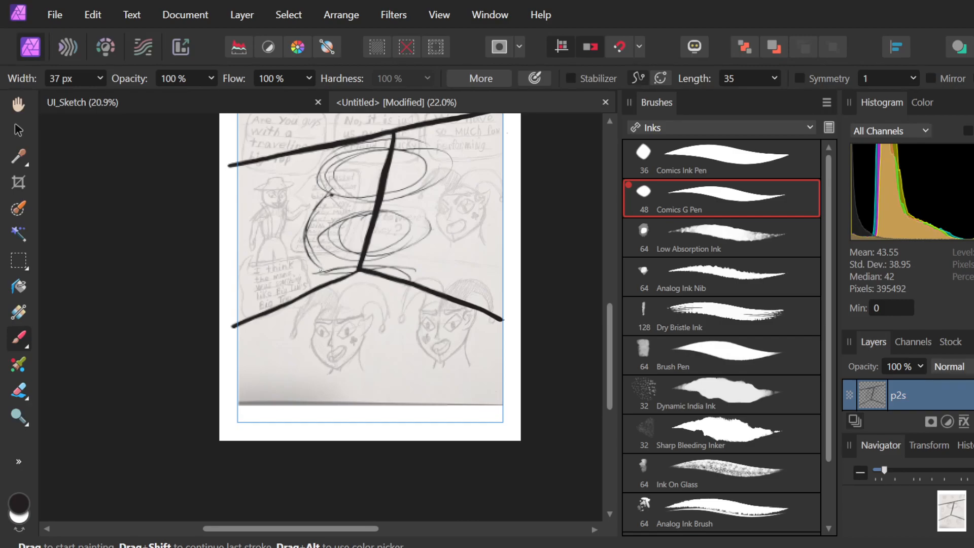
pyautogui.moveTo(312, 256)
pyautogui.mouseDown()
pyautogui.moveTo(323, 307)
pyautogui.moveTo(373, 308)
pyautogui.mouseUp()
pyautogui.moveTo(386, 269)
pyautogui.mouseDown()
pyautogui.moveTo(307, 289)
pyautogui.moveTo(380, 306)
pyautogui.moveTo(398, 277)
pyautogui.moveTo(340, 302)
pyautogui.moveTo(414, 290)
pyautogui.moveTo(339, 269)
pyautogui.moveTo(339, 313)
pyautogui.moveTo(395, 283)
pyautogui.moveTo(309, 287)
pyautogui.moveTo(378, 320)
pyautogui.moveTo(374, 282)
pyautogui.moveTo(392, 306)
pyautogui.moveTo(329, 286)
pyautogui.moveTo(296, 299)
pyautogui.mouseUp()
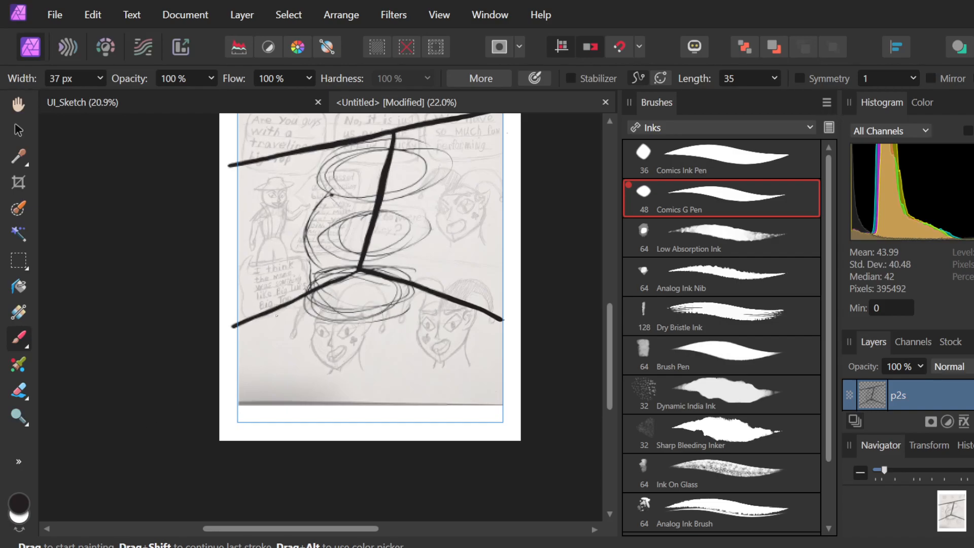
# Sketch a loose ellipse around the diagonal divider over the third speech bubble.
pyautogui.scroll(1, 359, 203)
pyautogui.scroll(2, 368, 238)
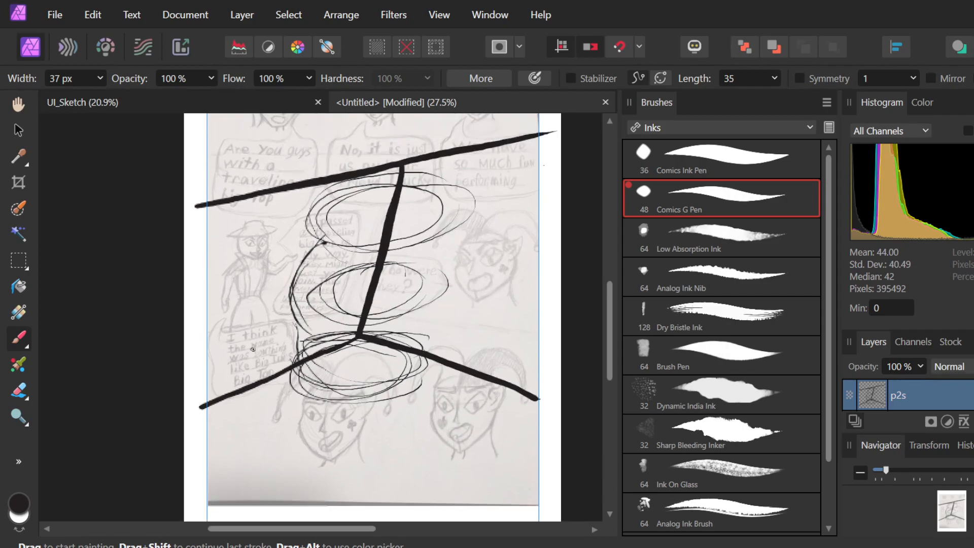
pyautogui.scroll(5, 506, 274)
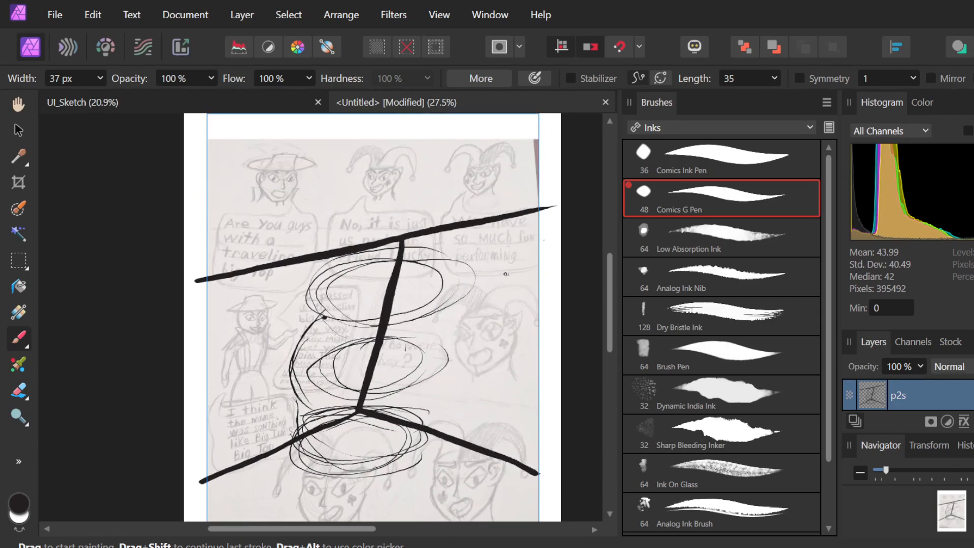
pyautogui.scroll(-1, 506, 274)
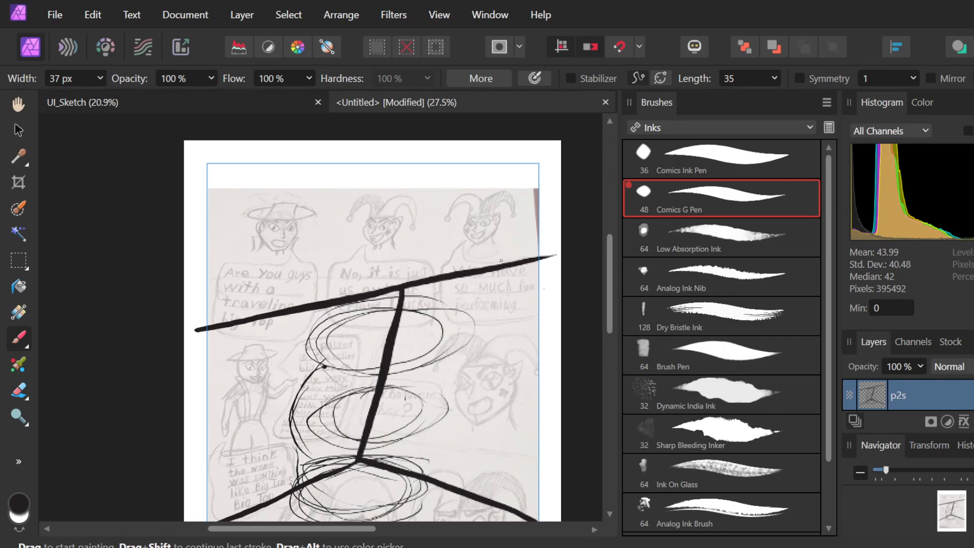
pyautogui.moveTo(509, 261)
pyautogui.mouseDown()
pyautogui.moveTo(450, 268)
pyautogui.moveTo(527, 274)
pyautogui.moveTo(525, 257)
pyautogui.moveTo(518, 251)
pyautogui.moveTo(492, 300)
pyautogui.mouseUp()
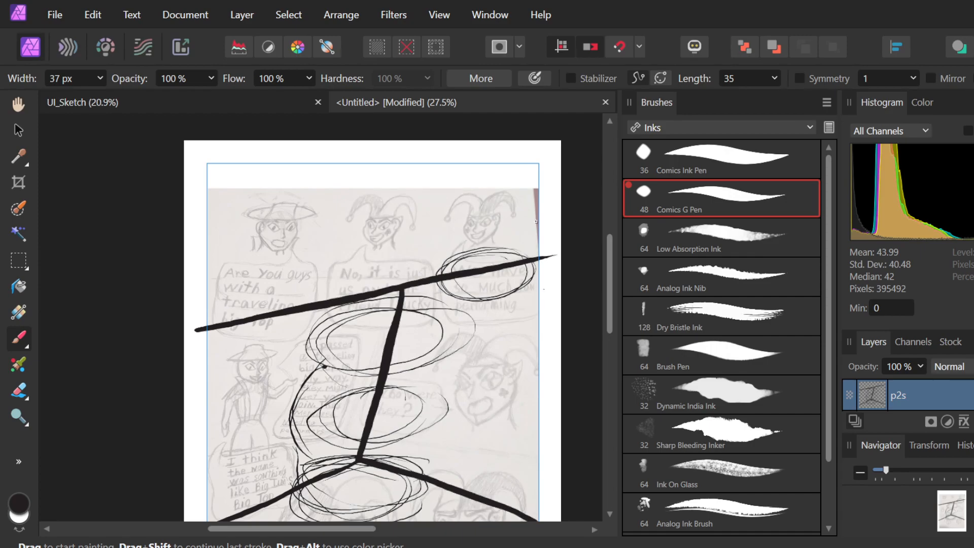
# Sketch loose circles over the three heads in the top row and ellipses over the first and second speech bubbles.
pyautogui.moveTo(500, 207)
pyautogui.mouseDown()
pyautogui.moveTo(479, 208)
pyautogui.moveTo(509, 219)
pyautogui.moveTo(478, 208)
pyautogui.moveTo(515, 209)
pyautogui.moveTo(472, 207)
pyautogui.moveTo(518, 200)
pyautogui.moveTo(468, 218)
pyautogui.moveTo(503, 192)
pyautogui.mouseUp()
pyautogui.moveTo(390, 220)
pyautogui.mouseDown()
pyautogui.moveTo(406, 233)
pyautogui.moveTo(376, 212)
pyautogui.moveTo(412, 208)
pyautogui.moveTo(379, 235)
pyautogui.moveTo(400, 204)
pyautogui.moveTo(407, 234)
pyautogui.moveTo(385, 202)
pyautogui.moveTo(416, 213)
pyautogui.mouseUp()
pyautogui.moveTo(302, 203)
pyautogui.mouseDown()
pyautogui.moveTo(254, 224)
pyautogui.moveTo(292, 257)
pyautogui.moveTo(248, 234)
pyautogui.moveTo(294, 254)
pyautogui.moveTo(304, 218)
pyautogui.mouseUp()
pyautogui.moveTo(246, 275)
pyautogui.mouseDown()
pyautogui.moveTo(307, 269)
pyautogui.moveTo(291, 318)
pyautogui.moveTo(212, 309)
pyautogui.moveTo(287, 274)
pyautogui.moveTo(315, 308)
pyautogui.moveTo(215, 309)
pyautogui.moveTo(285, 263)
pyautogui.moveTo(312, 312)
pyautogui.mouseUp()
pyautogui.moveTo(404, 261)
pyautogui.mouseDown()
pyautogui.moveTo(345, 282)
pyautogui.moveTo(428, 280)
pyautogui.moveTo(420, 300)
pyautogui.moveTo(402, 257)
pyautogui.moveTo(369, 301)
pyautogui.moveTo(417, 255)
pyautogui.mouseUp()
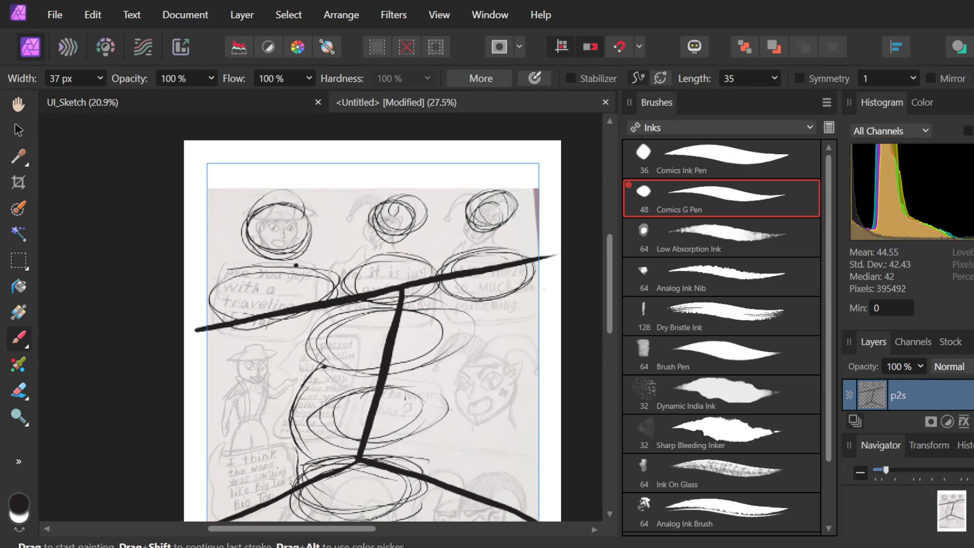
# Sketch two large loose circles over the lower parts of the two jester faces at the foot of the page.
pyautogui.scroll(-5, 314, 284)
pyautogui.scroll(-3, 312, 260)
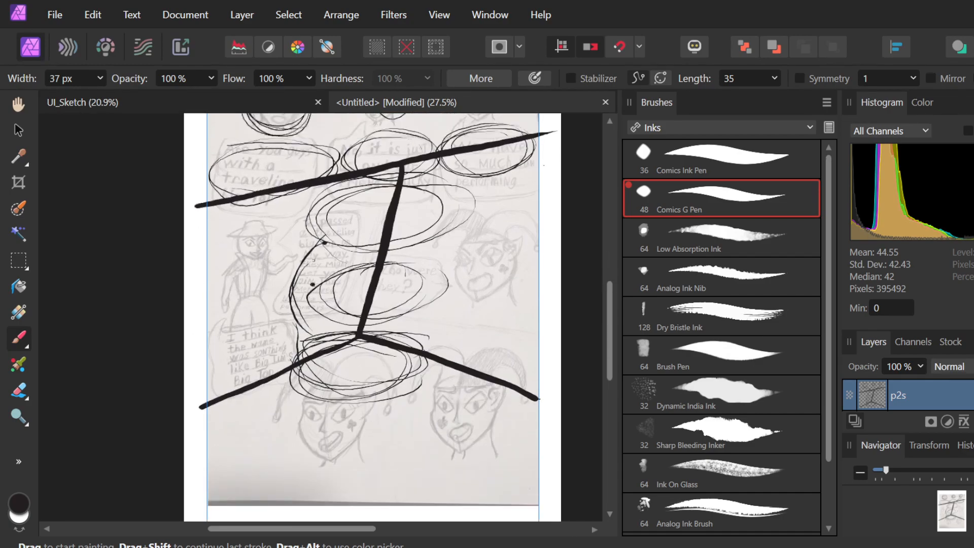
pyautogui.scroll(5, 308, 258)
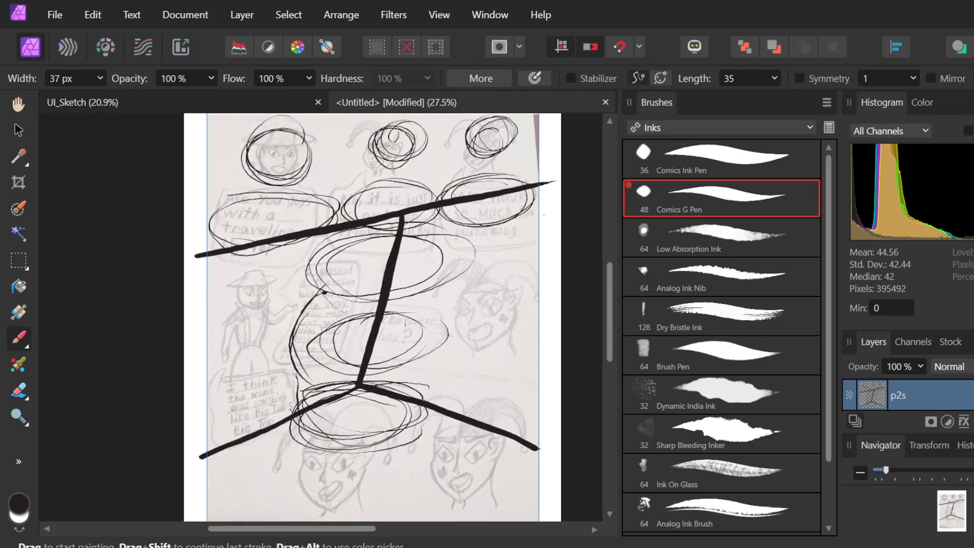
pyautogui.scroll(-2, 308, 258)
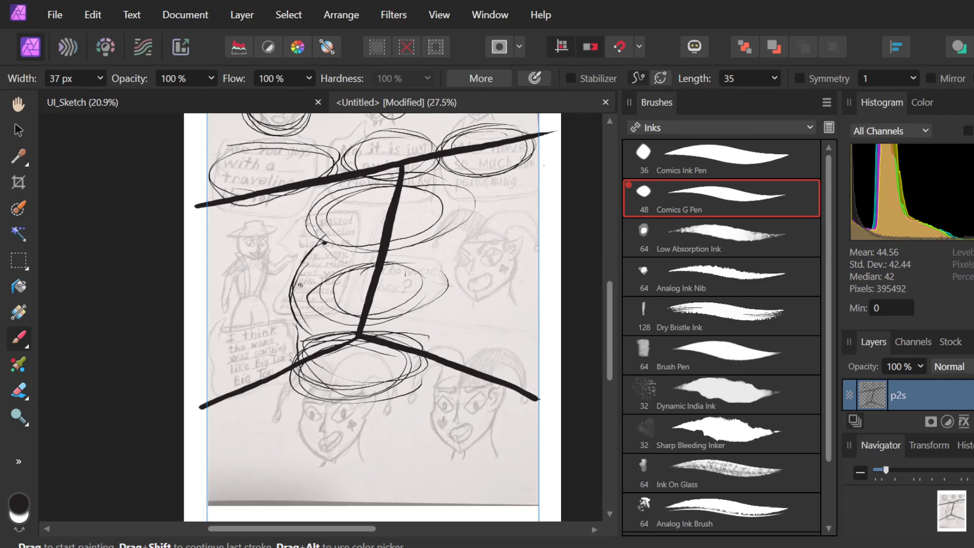
pyautogui.scroll(-1, 302, 274)
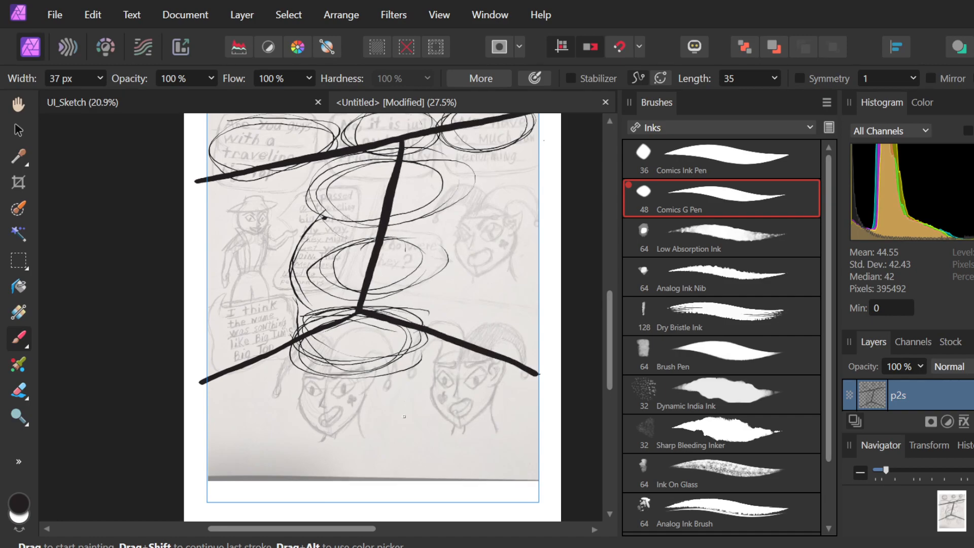
pyautogui.moveTo(278, 410)
pyautogui.mouseDown()
pyautogui.moveTo(330, 399)
pyautogui.moveTo(277, 448)
pyautogui.moveTo(330, 390)
pyautogui.moveTo(354, 412)
pyautogui.moveTo(299, 469)
pyautogui.mouseUp()
pyautogui.moveTo(467, 387)
pyautogui.mouseDown()
pyautogui.moveTo(500, 421)
pyautogui.moveTo(421, 452)
pyautogui.moveTo(456, 385)
pyautogui.moveTo(490, 398)
pyautogui.moveTo(496, 430)
pyautogui.moveTo(480, 460)
pyautogui.mouseUp()
pyautogui.moveTo(356, 426)
pyautogui.mouseDown()
pyautogui.moveTo(270, 442)
pyautogui.moveTo(371, 437)
pyautogui.moveTo(280, 411)
pyautogui.moveTo(324, 472)
pyautogui.moveTo(338, 388)
pyautogui.moveTo(276, 447)
pyautogui.moveTo(372, 440)
pyautogui.mouseUp()
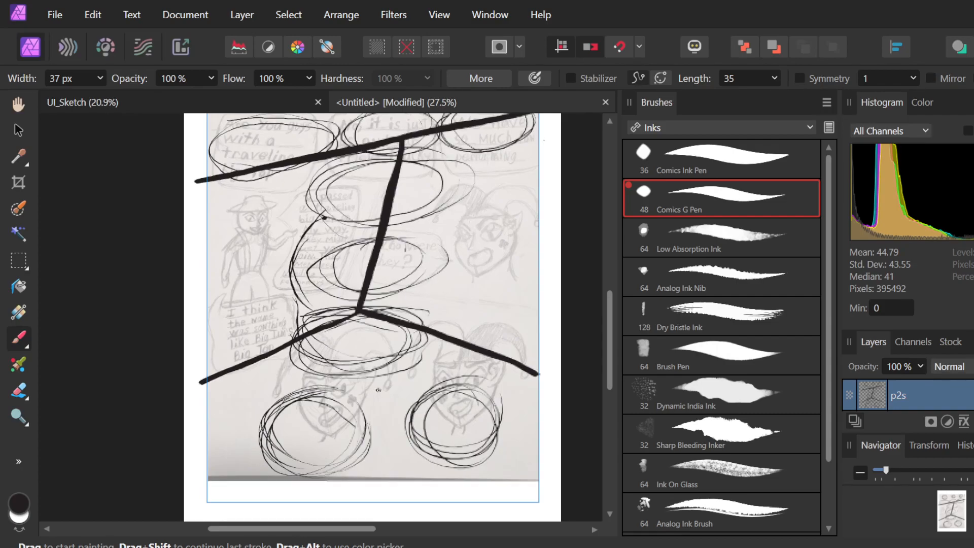
# Rename the rough sketch layer as p2rs.
pyautogui.scroll(5, 531, 343)
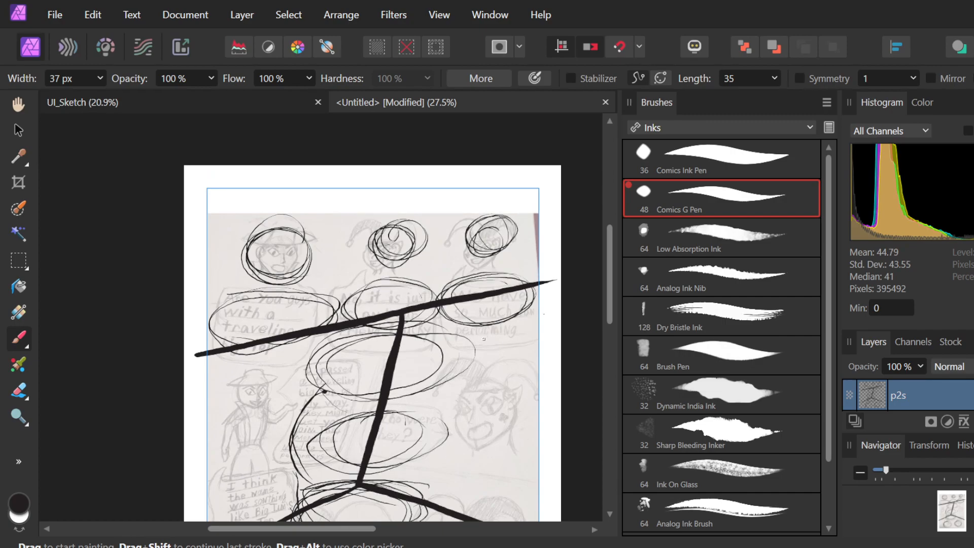
pyautogui.doubleClick(943, 396)
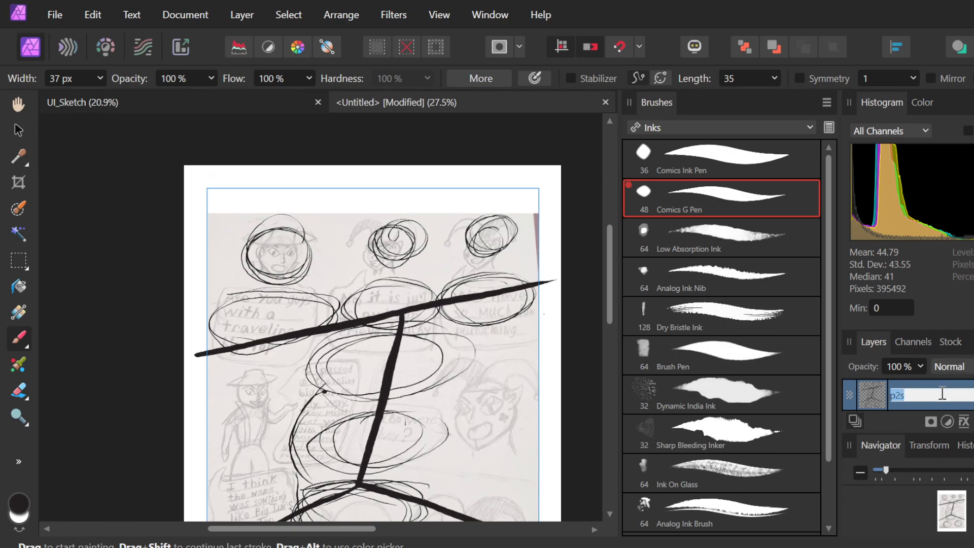
pyautogui.press('BackSpace')
pyautogui.write('rs')
pyautogui.press('Return')
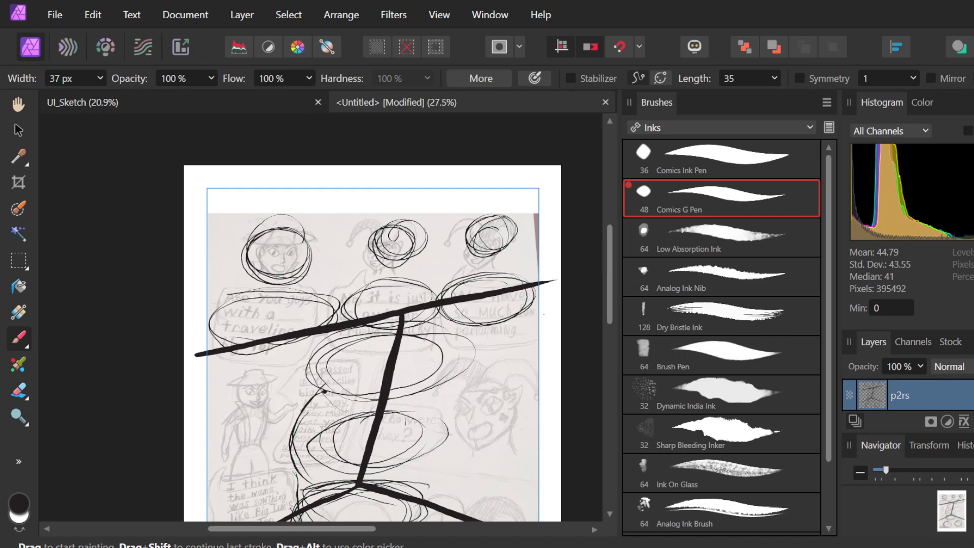
# Add a new empty pixel layer above p2rs.
pyautogui.hotkey('ctrl', 'shift', 'n')
pyautogui.hotkey('ctrl', 'z')
pyautogui.hotkey('ctrl', 'shift', 'z')
pyautogui.hotkey('ctrl', 'z')
pyautogui.scroll(1, 916, 404)
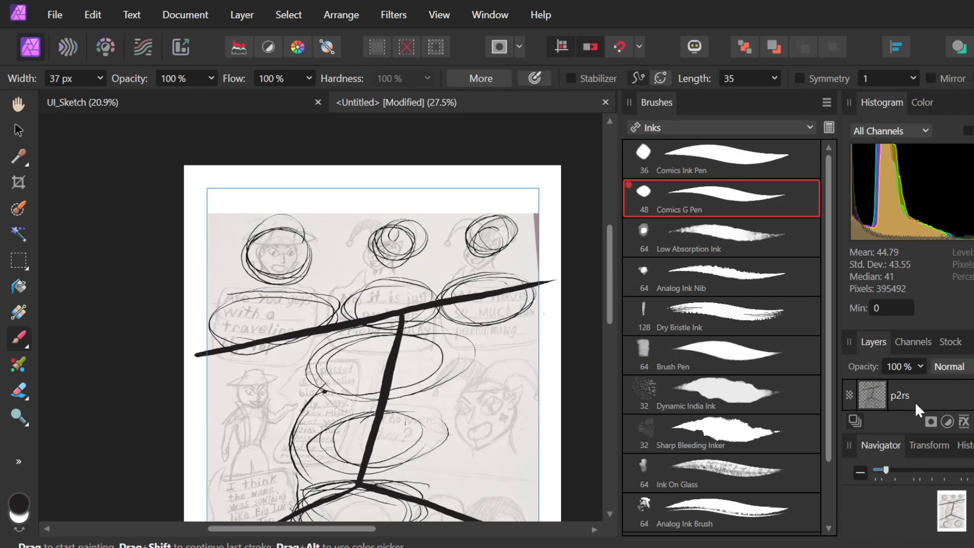
pyautogui.hotkey('ctrl', 'shift', 'z')
pyautogui.hotkey('ctrl', 'z')
pyautogui.hotkey('ctrl', 'shift', 'z')
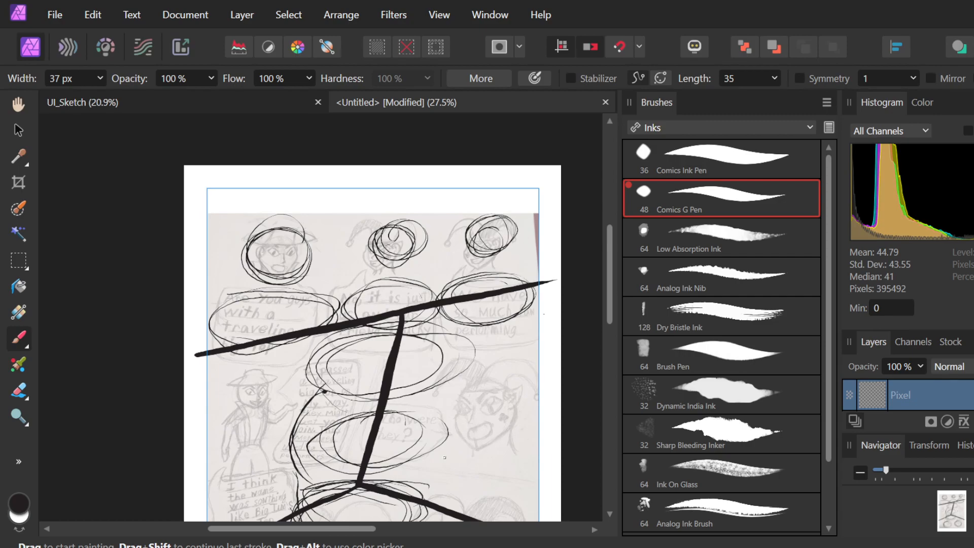
# Lower the opacity of layer p2rs to 50 %.
pyautogui.scroll(-1, 958, 399)
pyautogui.scroll(1, 958, 399)
pyautogui.scroll(-1, 908, 395)
pyautogui.scroll(1, 908, 395)
pyautogui.scroll(-1, 955, 406)
pyautogui.click(909, 396)
pyautogui.click(920, 363)
pyautogui.moveTo(913, 387); pyautogui.dragTo(864, 385)
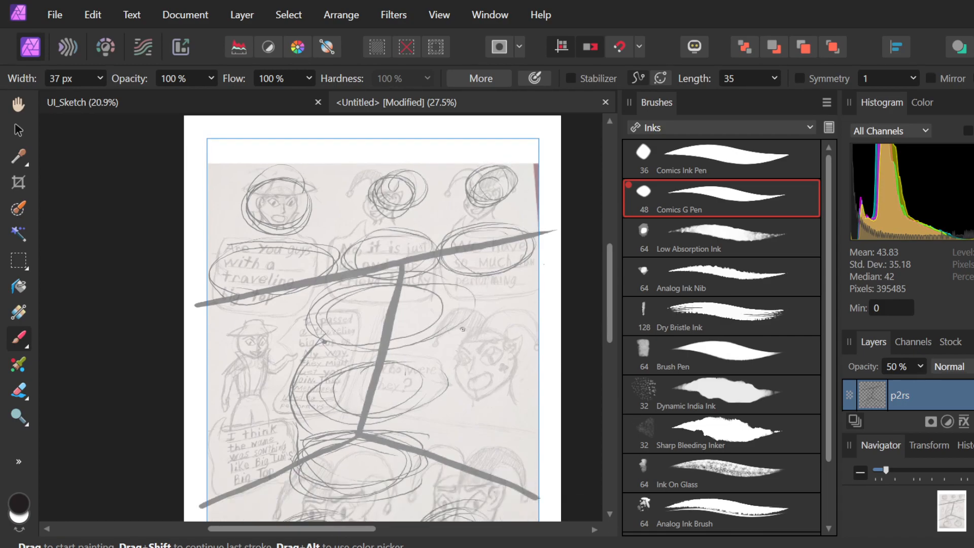
pyautogui.scroll(-1, 466, 332)
pyautogui.scroll(2, 463, 329)
pyautogui.moveTo(277, 162)
pyautogui.mouseDown()
pyautogui.moveTo(291, 206)
pyautogui.moveTo(285, 191)
pyautogui.moveTo(287, 233)
pyautogui.mouseUp()
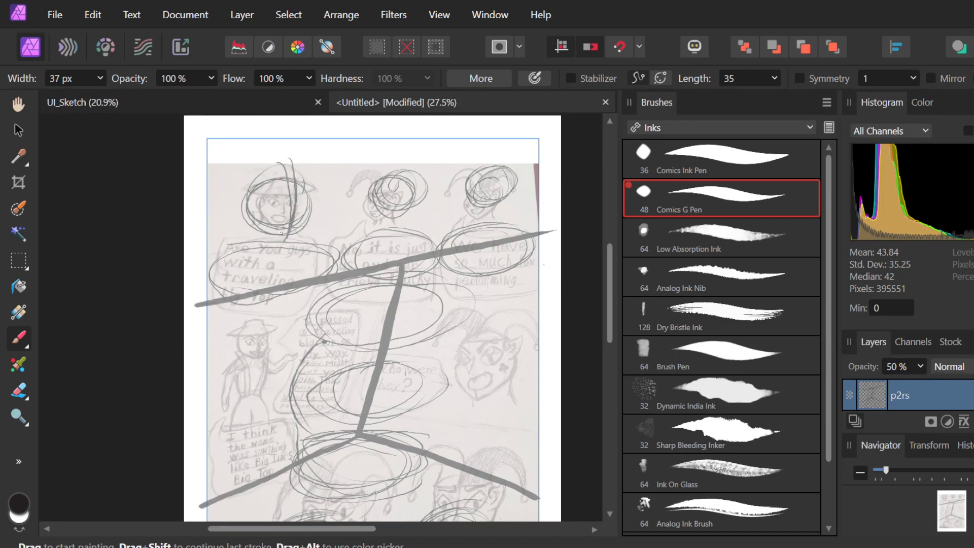
pyautogui.hotkey('ctrl', 'z')
pyautogui.hotkey('ctrl', 'z')
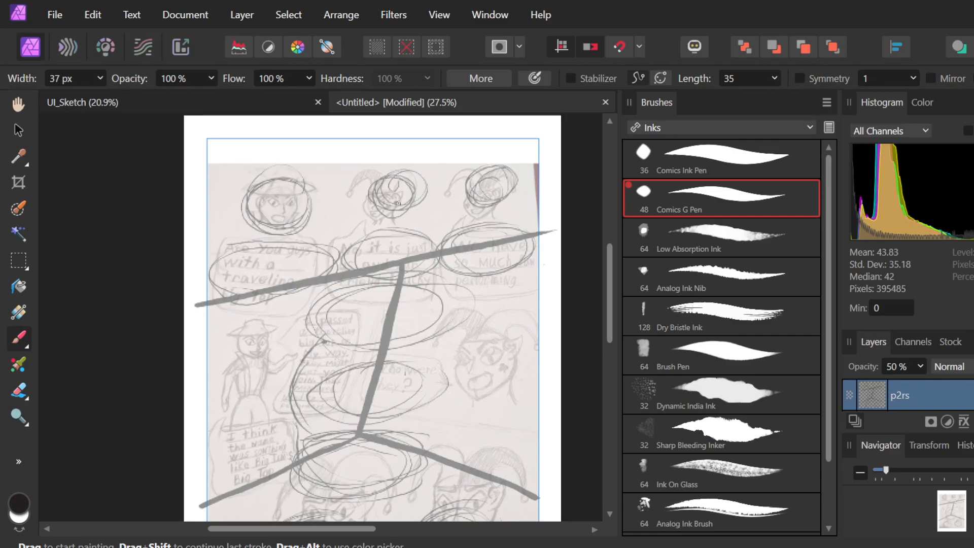
pyautogui.hotkey('ctrl', 'z')
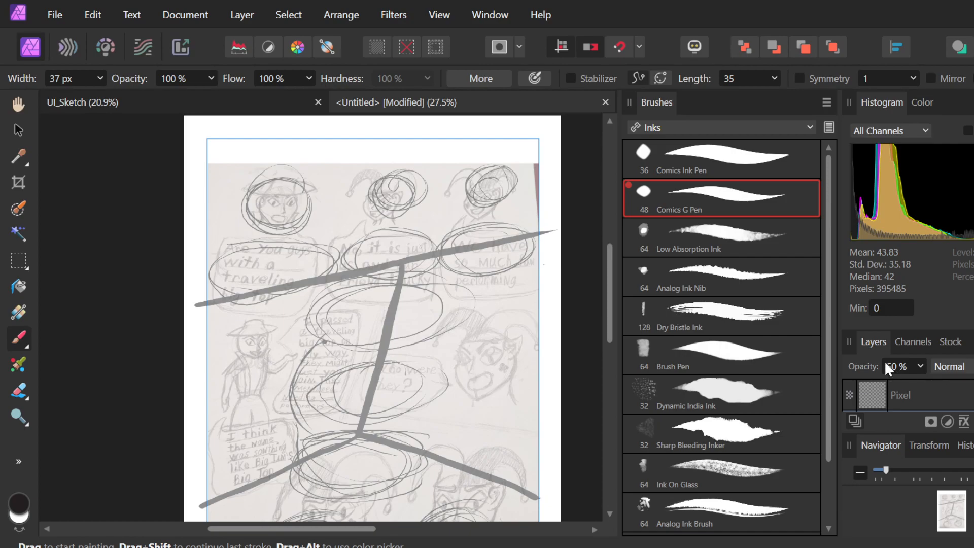
# Dock the Layers panel beside the Brushes panel so the whole layer stack can be seen.
pyautogui.moveTo(869, 341)
pyautogui.mouseDown()
pyautogui.moveTo(737, 177)
pyautogui.moveTo(705, 99)
pyautogui.mouseUp()
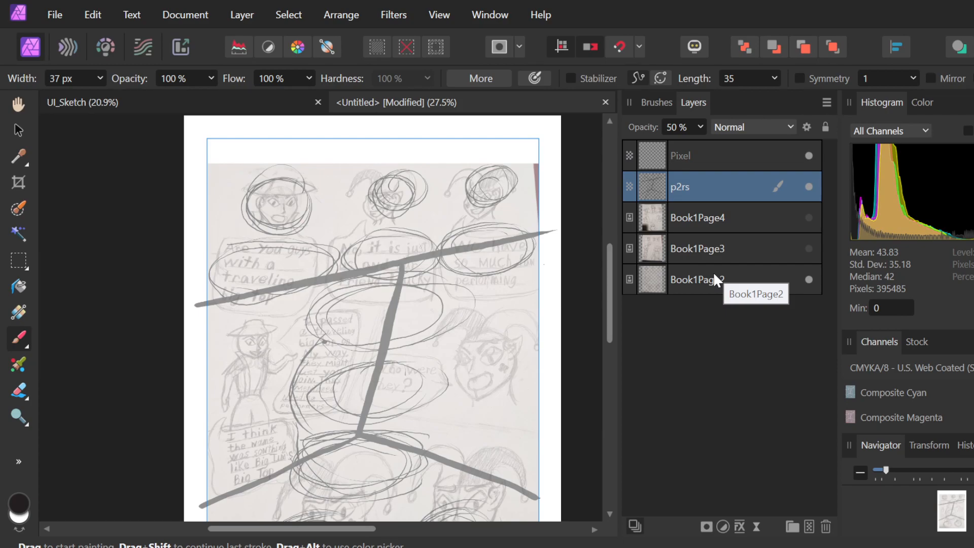
pyautogui.scroll(-2, 894, 396)
pyautogui.scroll(2, 893, 395)
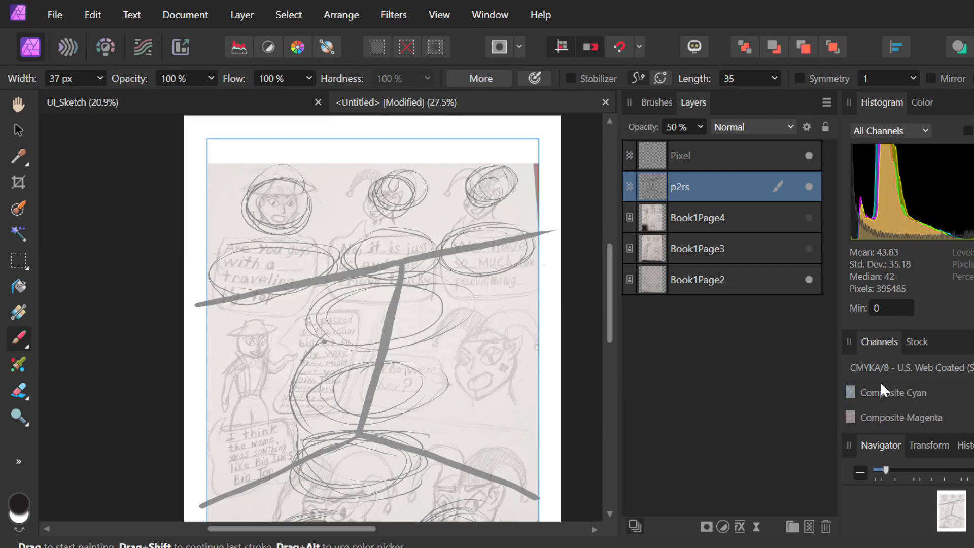
pyautogui.scroll(-5, 914, 382)
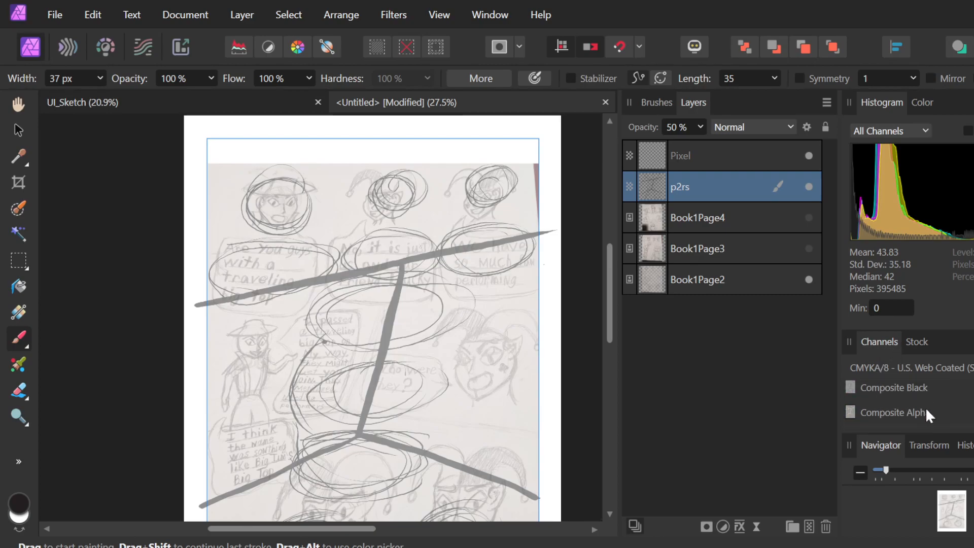
pyautogui.scroll(-1, 922, 403)
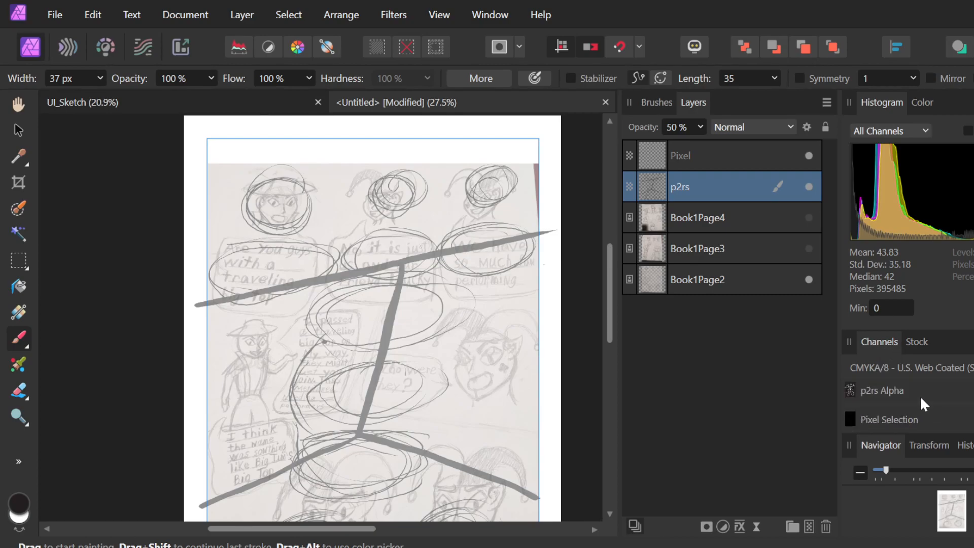
pyautogui.scroll(6, 920, 398)
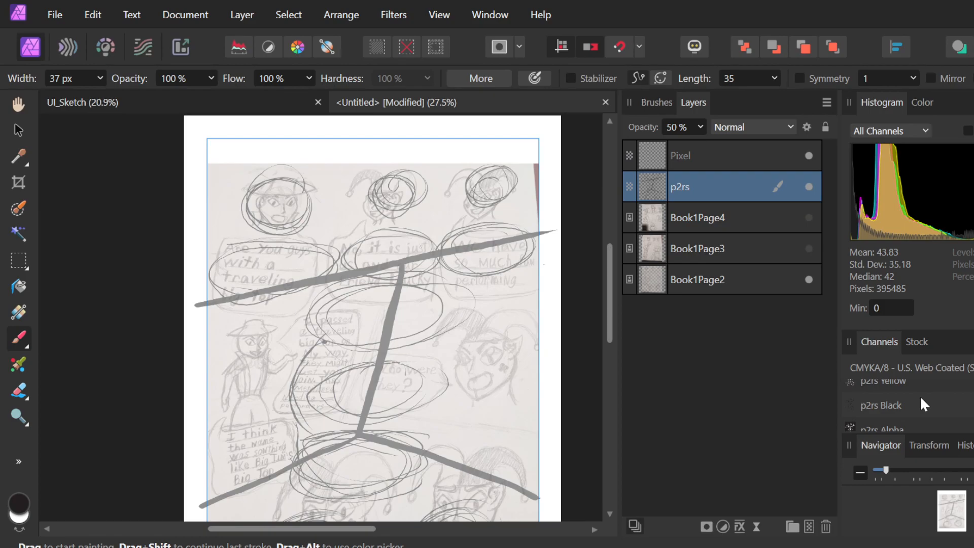
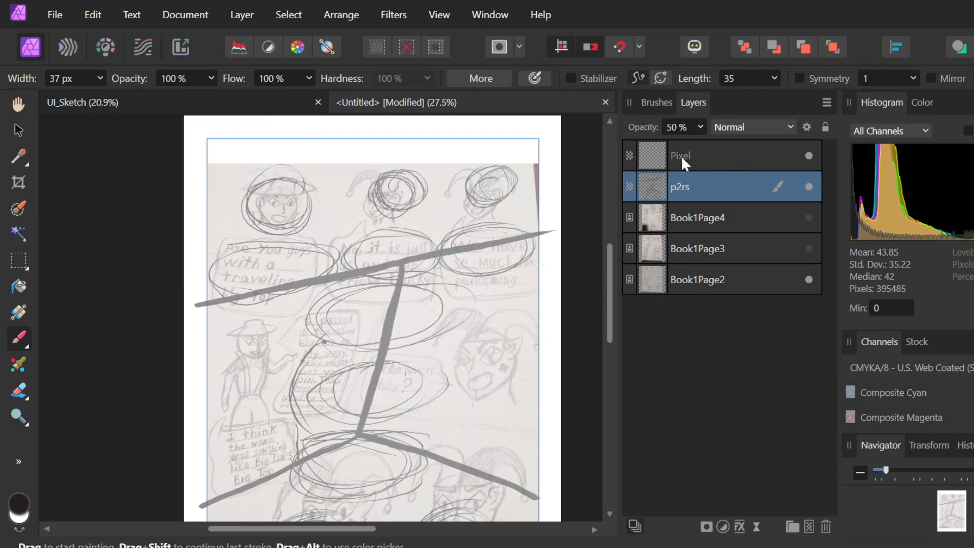
# On the new pixel layer, sketch curved vertical centre guidelines through the second and third heads in the top row.
pyautogui.click(661, 157)
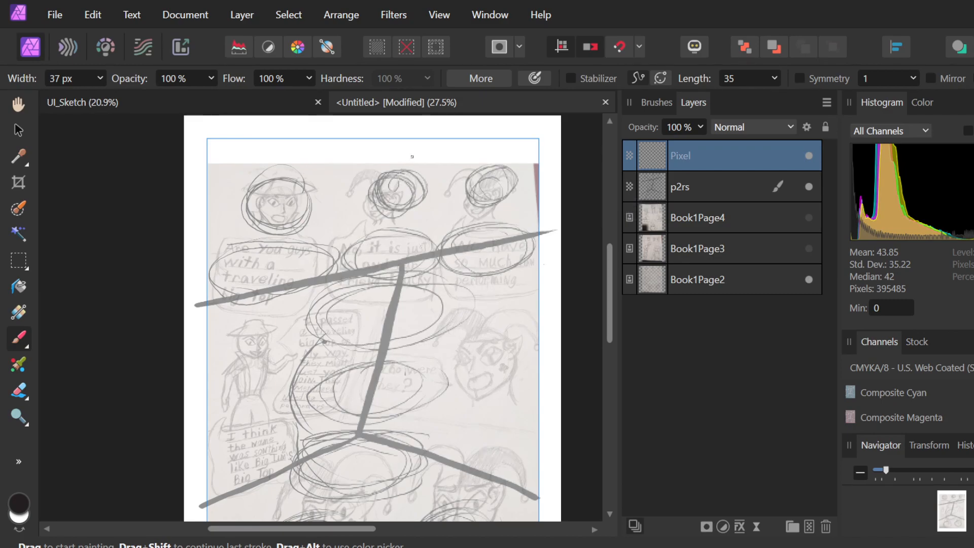
pyautogui.moveTo(412, 157)
pyautogui.mouseDown()
pyautogui.moveTo(391, 189)
pyautogui.moveTo(413, 168)
pyautogui.moveTo(401, 168)
pyautogui.moveTo(391, 213)
pyautogui.mouseUp()
pyautogui.moveTo(394, 179)
pyautogui.mouseDown()
pyautogui.moveTo(390, 227)
pyautogui.moveTo(406, 137)
pyautogui.mouseUp()
pyautogui.moveTo(387, 204); pyautogui.dragTo(414, 154)
pyautogui.moveTo(388, 223); pyautogui.dragTo(414, 153)
pyautogui.moveTo(493, 155)
pyautogui.mouseDown()
pyautogui.moveTo(483, 223)
pyautogui.moveTo(506, 136)
pyautogui.mouseUp()
pyautogui.moveTo(485, 195); pyautogui.dragTo(496, 147)
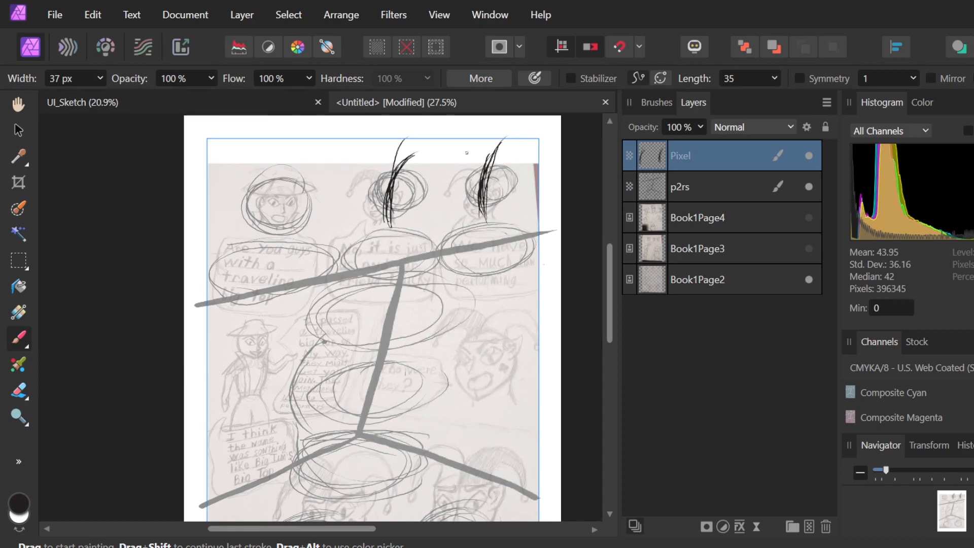
# Redraw the first head as a loose circle with a curved vertical centre guideline and a horizontal eye line.
pyautogui.click(282, 155)
pyautogui.moveTo(282, 149)
pyautogui.mouseDown()
pyautogui.moveTo(300, 222)
pyautogui.moveTo(290, 248)
pyautogui.mouseUp()
pyautogui.moveTo(299, 209); pyautogui.dragTo(293, 229)
pyautogui.moveTo(319, 182)
pyautogui.mouseDown()
pyautogui.moveTo(312, 232)
pyautogui.moveTo(281, 171)
pyautogui.moveTo(292, 229)
pyautogui.moveTo(271, 230)
pyautogui.moveTo(309, 171)
pyautogui.moveTo(263, 220)
pyautogui.moveTo(322, 184)
pyautogui.moveTo(253, 199)
pyautogui.moveTo(323, 203)
pyautogui.moveTo(269, 178)
pyautogui.moveTo(307, 225)
pyautogui.moveTo(323, 193)
pyautogui.mouseUp()
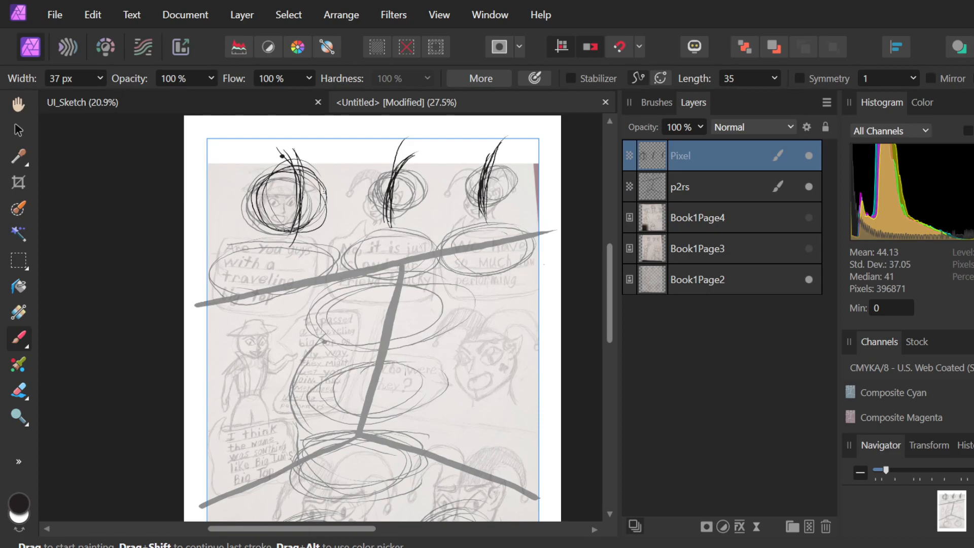
pyautogui.moveTo(248, 189)
pyautogui.mouseDown()
pyautogui.moveTo(346, 178)
pyautogui.moveTo(251, 185)
pyautogui.moveTo(302, 195)
pyautogui.moveTo(263, 180)
pyautogui.moveTo(274, 198)
pyautogui.moveTo(361, 163)
pyautogui.moveTo(372, 178)
pyautogui.moveTo(426, 187)
pyautogui.mouseUp()
# Sketch slanted eye lines across the second and third heads and draw loose circles around both.
pyautogui.moveTo(363, 175); pyautogui.dragTo(413, 190)
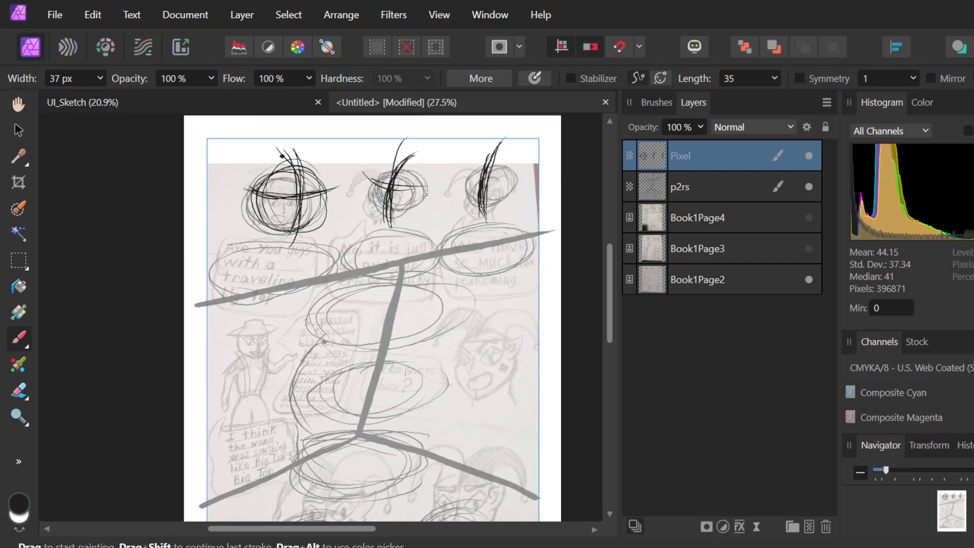
pyautogui.hotkey('ctrl', 'z')
pyautogui.hotkey('ctrl', 'z')
pyautogui.moveTo(384, 187)
pyautogui.mouseDown()
pyautogui.moveTo(416, 181)
pyautogui.moveTo(362, 187)
pyautogui.moveTo(426, 195)
pyautogui.moveTo(363, 189)
pyautogui.moveTo(423, 188)
pyautogui.moveTo(417, 181)
pyautogui.mouseUp()
pyautogui.moveTo(477, 180)
pyautogui.mouseDown()
pyautogui.moveTo(514, 201)
pyautogui.moveTo(457, 180)
pyautogui.moveTo(507, 190)
pyautogui.moveTo(463, 192)
pyautogui.moveTo(464, 181)
pyautogui.moveTo(499, 193)
pyautogui.moveTo(455, 194)
pyautogui.moveTo(519, 202)
pyautogui.moveTo(479, 197)
pyautogui.moveTo(481, 175)
pyautogui.moveTo(524, 185)
pyautogui.moveTo(452, 190)
pyautogui.moveTo(523, 162)
pyautogui.moveTo(469, 217)
pyautogui.moveTo(492, 150)
pyautogui.mouseUp()
pyautogui.moveTo(412, 203)
pyautogui.mouseDown()
pyautogui.moveTo(385, 167)
pyautogui.moveTo(426, 196)
pyautogui.moveTo(366, 197)
pyautogui.moveTo(377, 170)
pyautogui.mouseUp()
pyautogui.moveTo(487, 152); pyautogui.dragTo(453, 181)
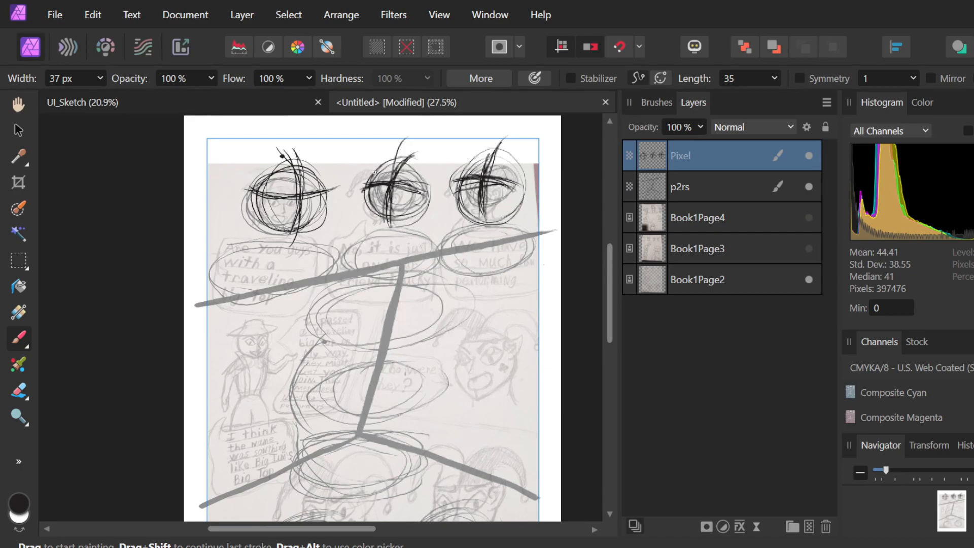
# Strengthen the second head's outline with heavier strokes along its sides and jaw.
pyautogui.moveTo(374, 165)
pyautogui.mouseDown()
pyautogui.moveTo(357, 205)
pyautogui.moveTo(354, 197)
pyautogui.moveTo(356, 222)
pyautogui.moveTo(384, 242)
pyautogui.mouseUp()
pyautogui.moveTo(357, 197)
pyautogui.mouseDown()
pyautogui.moveTo(403, 227)
pyautogui.moveTo(362, 198)
pyautogui.moveTo(378, 230)
pyautogui.moveTo(370, 203)
pyautogui.moveTo(365, 220)
pyautogui.moveTo(401, 226)
pyautogui.moveTo(388, 235)
pyautogui.moveTo(438, 204)
pyautogui.mouseUp()
pyautogui.moveTo(384, 237); pyautogui.dragTo(433, 194)
pyautogui.moveTo(425, 210)
pyautogui.mouseDown()
pyautogui.moveTo(431, 189)
pyautogui.moveTo(459, 177)
pyautogui.moveTo(456, 214)
pyautogui.moveTo(479, 236)
pyautogui.moveTo(461, 215)
pyautogui.mouseUp()
pyautogui.moveTo(461, 167); pyautogui.dragTo(444, 208)
pyautogui.moveTo(462, 170)
pyautogui.mouseDown()
pyautogui.moveTo(445, 208)
pyautogui.moveTo(476, 240)
pyautogui.moveTo(528, 208)
pyautogui.mouseUp()
pyautogui.click(472, 227)
pyautogui.moveTo(472, 229); pyautogui.dragTo(524, 207)
pyautogui.moveTo(459, 211)
pyautogui.mouseDown()
pyautogui.moveTo(480, 210)
pyautogui.moveTo(455, 205)
pyautogui.moveTo(495, 230)
pyautogui.moveTo(457, 206)
pyautogui.moveTo(486, 233)
pyautogui.moveTo(532, 191)
pyautogui.mouseUp()
pyautogui.moveTo(484, 232)
pyautogui.mouseDown()
pyautogui.moveTo(523, 208)
pyautogui.moveTo(509, 217)
pyautogui.moveTo(533, 188)
pyautogui.moveTo(483, 232)
pyautogui.moveTo(536, 181)
pyautogui.mouseUp()
pyautogui.hotkey('ctrl', 'z')
pyautogui.hotkey('ctrl', 'z')
pyautogui.hotkey('ctrl', 'z')
pyautogui.hotkey('ctrl', 'z')
pyautogui.hotkey('ctrl', 'z')
pyautogui.hotkey('ctrl', 'z')
pyautogui.hotkey('ctrl', 'z')
pyautogui.hotkey('ctrl', 'z')
pyautogui.hotkey('ctrl', 'z')
pyautogui.hotkey('ctrl', 'z')
pyautogui.hotkey('ctrl', 'z')
pyautogui.hotkey('ctrl', 'z')
pyautogui.hotkey('ctrl', 'z')
pyautogui.hotkey('ctrl', 'z')
pyautogui.hotkey('ctrl', 'z')
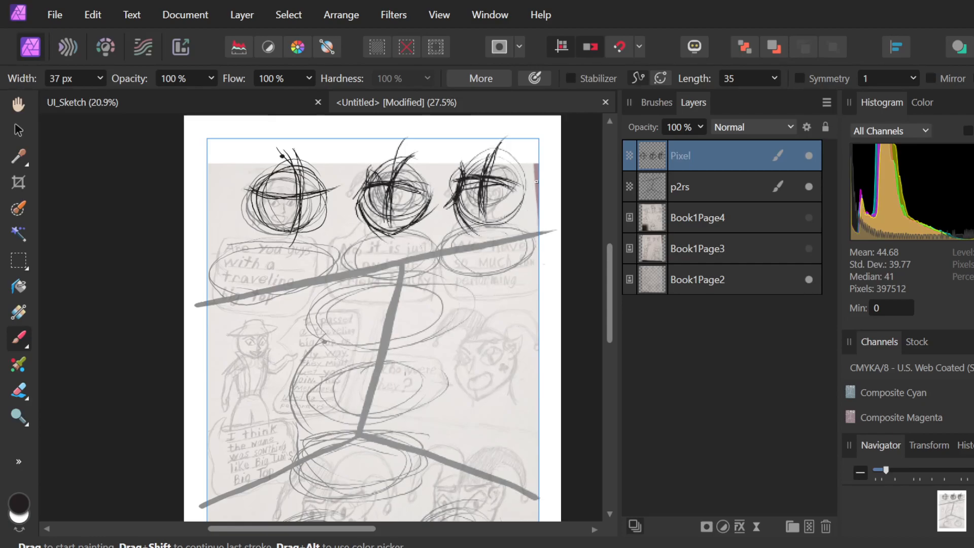
pyautogui.hotkey('ctrl', 'z')
pyautogui.hotkey('ctrl', 'z')
pyautogui.hotkey('ctrl', 'z')
pyautogui.hotkey('ctrl', 'z')
pyautogui.hotkey('ctrl', 'z')
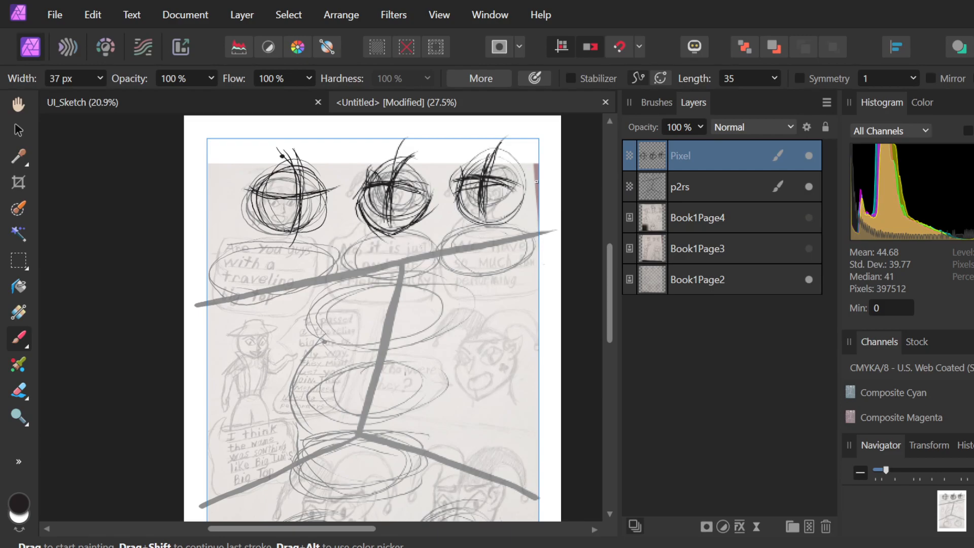
pyautogui.moveTo(465, 173)
pyautogui.mouseDown()
pyautogui.moveTo(465, 223)
pyautogui.moveTo(482, 229)
pyautogui.mouseUp()
pyautogui.moveTo(459, 196)
pyautogui.mouseDown()
pyautogui.moveTo(493, 229)
pyautogui.moveTo(459, 194)
pyautogui.moveTo(484, 216)
pyautogui.moveTo(527, 197)
pyautogui.mouseUp()
pyautogui.moveTo(480, 225)
pyautogui.mouseDown()
pyautogui.moveTo(513, 210)
pyautogui.moveTo(499, 223)
pyautogui.mouseUp()
pyautogui.moveTo(526, 185)
pyautogui.mouseDown()
pyautogui.moveTo(515, 212)
pyautogui.moveTo(496, 215)
pyautogui.mouseUp()
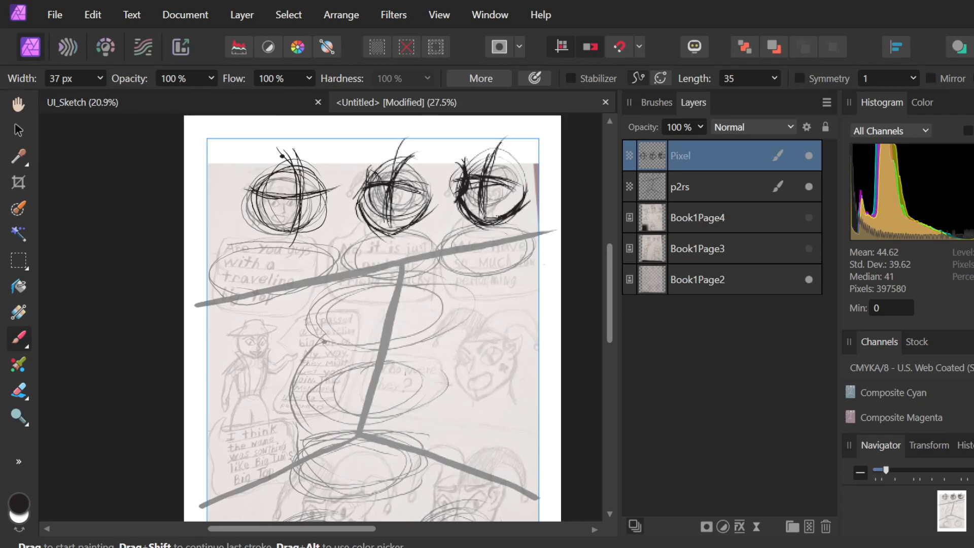
pyautogui.moveTo(502, 223); pyautogui.dragTo(480, 178)
pyautogui.hotkey('ctrl', 'z')
pyautogui.hotkey('ctrl', 'z')
pyautogui.hotkey('ctrl', 'z')
pyautogui.hotkey('ctrl', 'z')
pyautogui.hotkey('ctrl', 'z')
pyautogui.hotkey('ctrl', 'z')
pyautogui.hotkey('ctrl', 'z')
pyautogui.hotkey('ctrl', 'z')
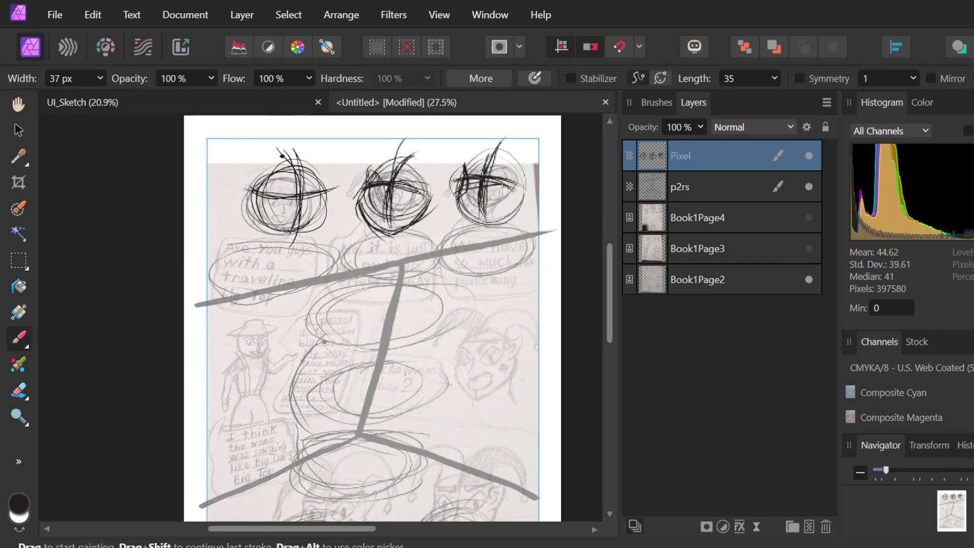
pyautogui.hotkey('ctrl', 'z')
pyautogui.hotkey('ctrl', 'z')
pyautogui.hotkey('ctrl', 'y')
# Outline the third head with heavier repeated strokes around its full contour.
pyautogui.moveTo(461, 179)
pyautogui.mouseDown()
pyautogui.moveTo(449, 197)
pyautogui.moveTo(452, 223)
pyautogui.moveTo(491, 232)
pyautogui.mouseUp()
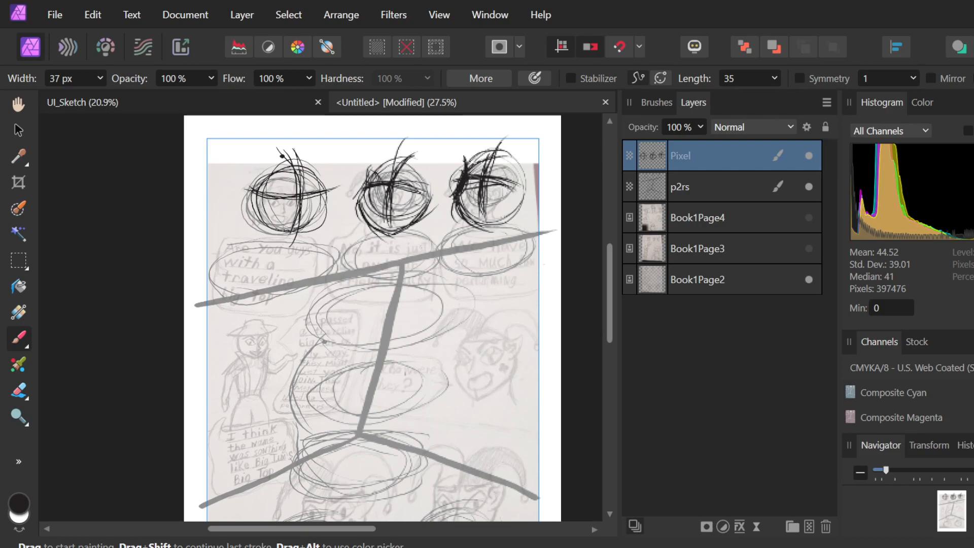
pyautogui.moveTo(503, 160)
pyautogui.mouseDown()
pyautogui.moveTo(527, 189)
pyautogui.moveTo(523, 204)
pyautogui.moveTo(525, 166)
pyautogui.moveTo(517, 216)
pyautogui.moveTo(481, 225)
pyautogui.mouseUp()
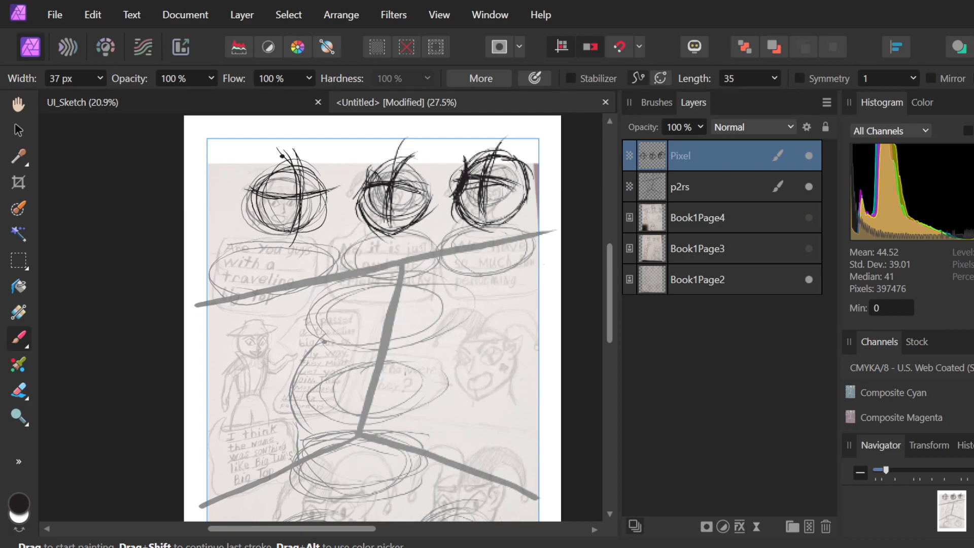
pyautogui.moveTo(488, 222)
pyautogui.mouseDown()
pyautogui.moveTo(540, 181)
pyautogui.moveTo(506, 221)
pyautogui.moveTo(530, 171)
pyautogui.moveTo(517, 207)
pyautogui.moveTo(528, 167)
pyautogui.moveTo(492, 156)
pyautogui.mouseUp()
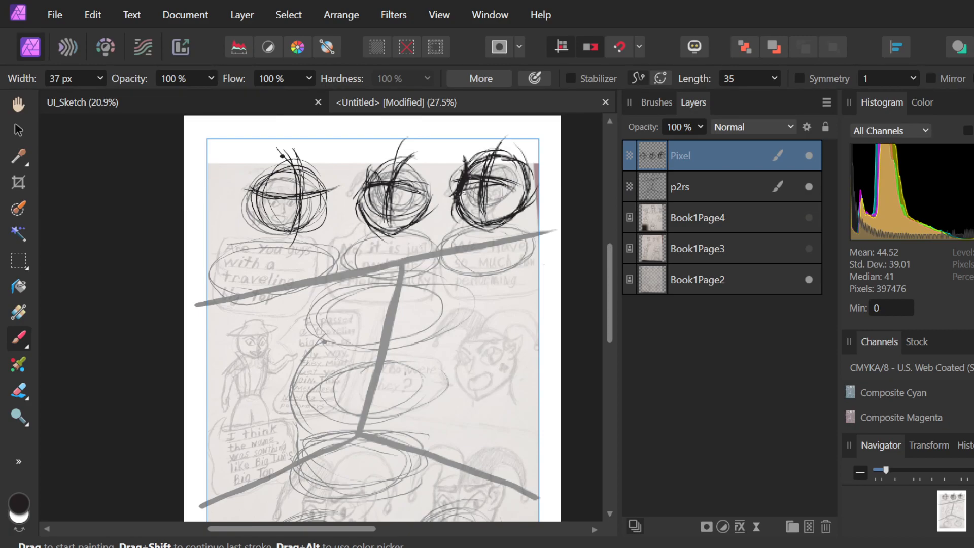
pyautogui.moveTo(487, 223); pyautogui.dragTo(487, 223)
pyautogui.moveTo(494, 153); pyautogui.dragTo(483, 211)
# Sketch the third jester's curved hat horns rising and curling outward on both sides of the head.
pyautogui.moveTo(466, 164)
pyautogui.mouseDown()
pyautogui.moveTo(455, 146)
pyautogui.moveTo(466, 175)
pyautogui.moveTo(467, 165)
pyautogui.moveTo(442, 164)
pyautogui.moveTo(463, 162)
pyautogui.moveTo(433, 170)
pyautogui.moveTo(439, 160)
pyautogui.moveTo(463, 169)
pyautogui.moveTo(436, 181)
pyautogui.moveTo(444, 147)
pyautogui.moveTo(448, 177)
pyautogui.moveTo(433, 174)
pyautogui.moveTo(422, 153)
pyautogui.moveTo(434, 183)
pyautogui.mouseUp()
pyautogui.moveTo(430, 124); pyautogui.dragTo(435, 183)
pyautogui.moveTo(425, 141)
pyautogui.mouseDown()
pyautogui.moveTo(441, 183)
pyautogui.moveTo(435, 175)
pyautogui.moveTo(479, 161)
pyautogui.moveTo(515, 214)
pyautogui.mouseUp()
pyautogui.moveTo(533, 157); pyautogui.dragTo(470, 215)
pyautogui.moveTo(530, 161)
pyautogui.mouseDown()
pyautogui.moveTo(532, 197)
pyautogui.moveTo(528, 183)
pyautogui.moveTo(550, 146)
pyautogui.mouseUp()
pyautogui.moveTo(529, 184); pyautogui.dragTo(546, 156)
pyautogui.moveTo(527, 204)
pyautogui.mouseDown()
pyautogui.moveTo(551, 160)
pyautogui.moveTo(541, 160)
pyautogui.moveTo(559, 161)
pyautogui.moveTo(555, 170)
pyautogui.mouseUp()
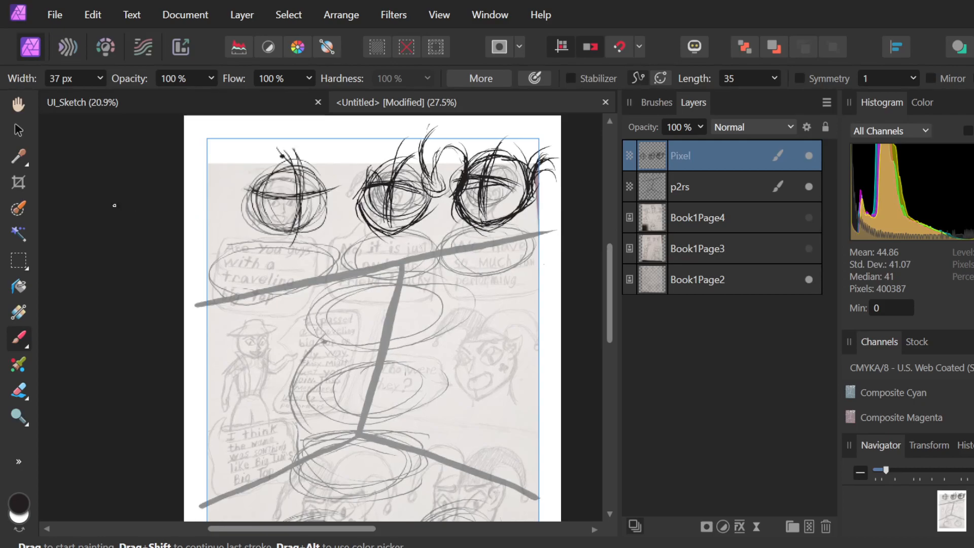
# Look through the marquee, selection brush, flood select and additional hidden tools for one suited to removing strokes.
pyautogui.click(16, 265)
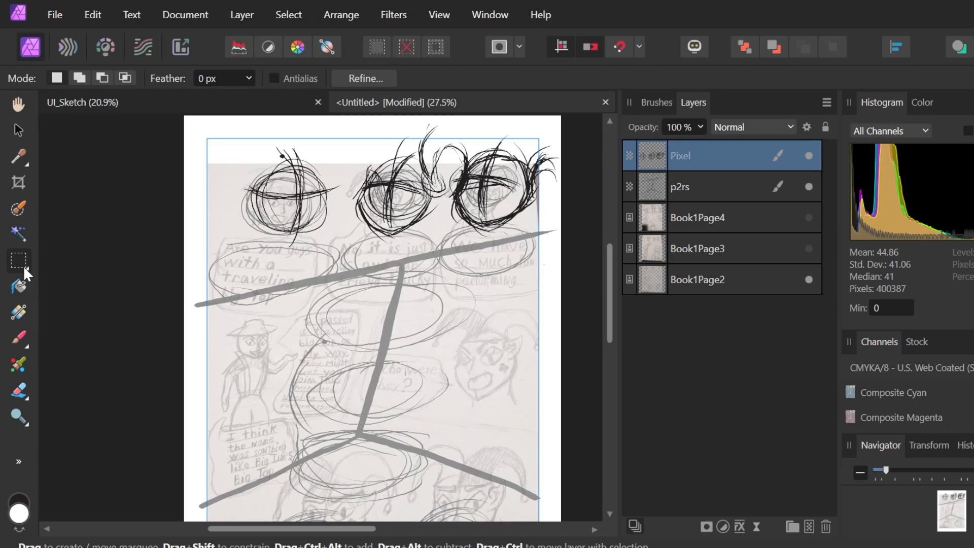
pyautogui.click(23, 265)
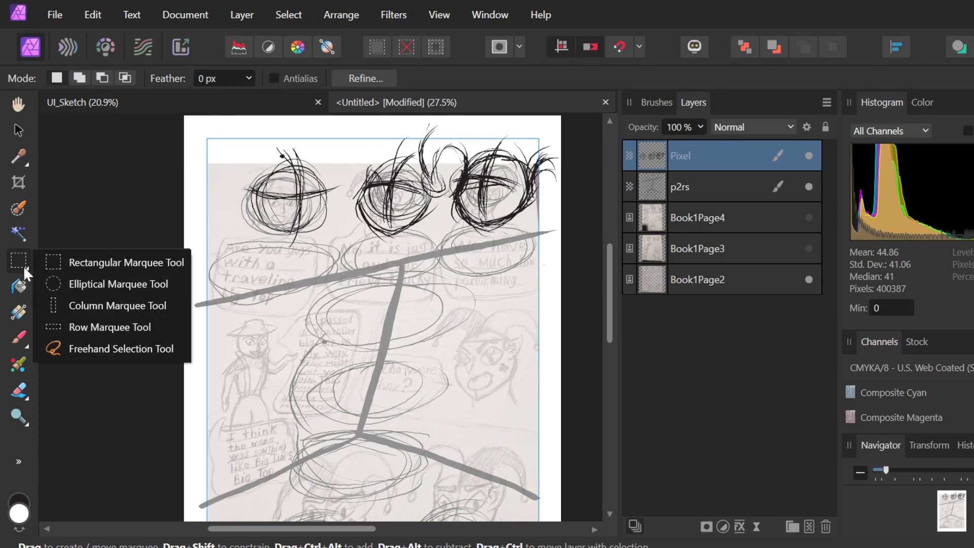
pyautogui.click(18, 207)
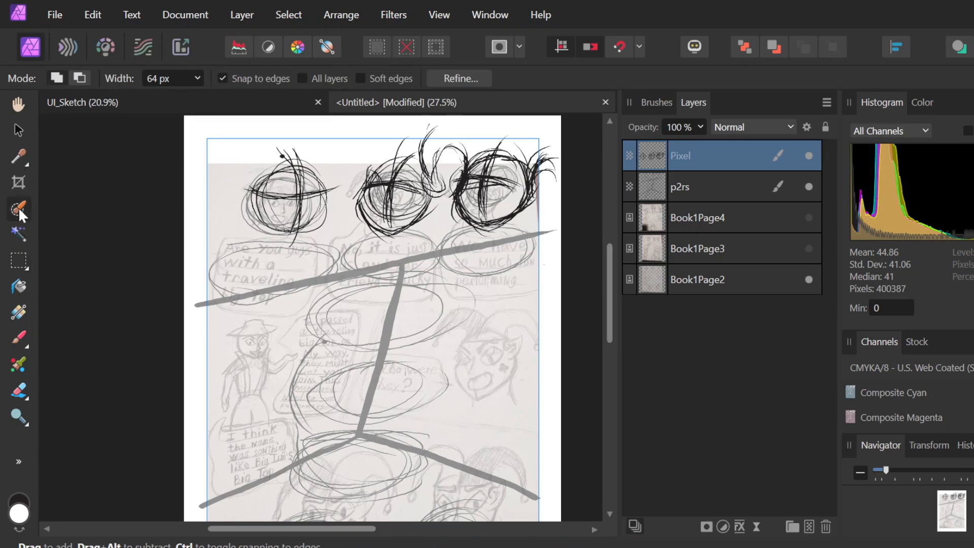
pyautogui.click(23, 236)
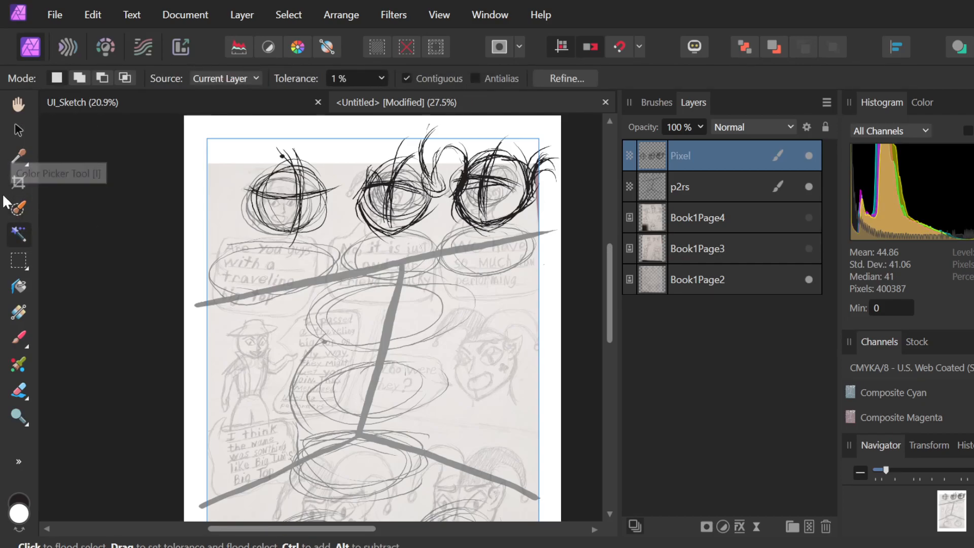
pyautogui.click(19, 460)
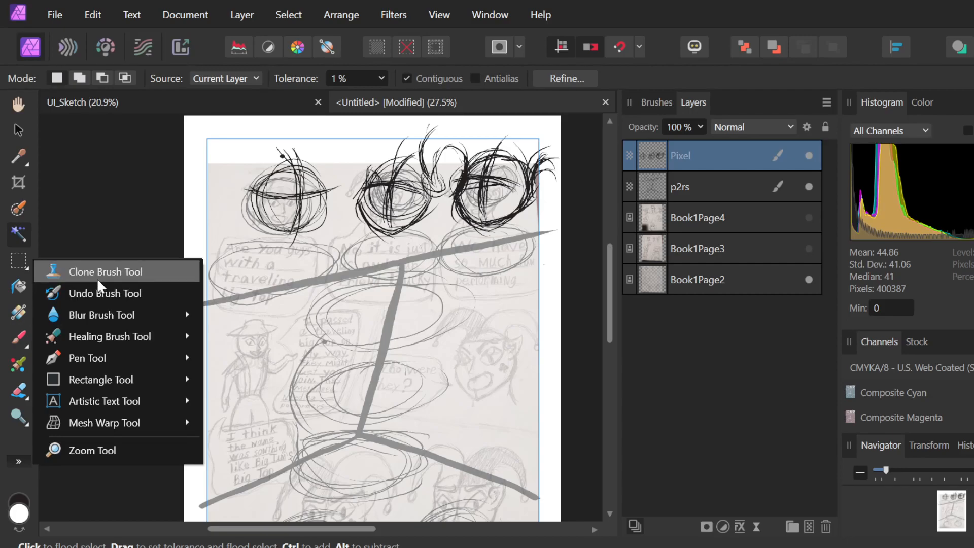
pyautogui.moveTo(105, 315)
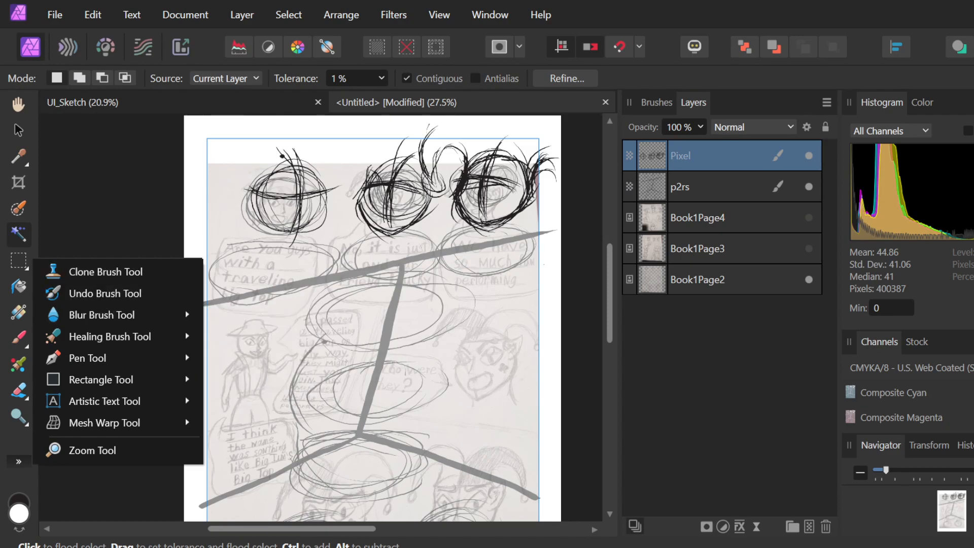
pyautogui.press('Escape')
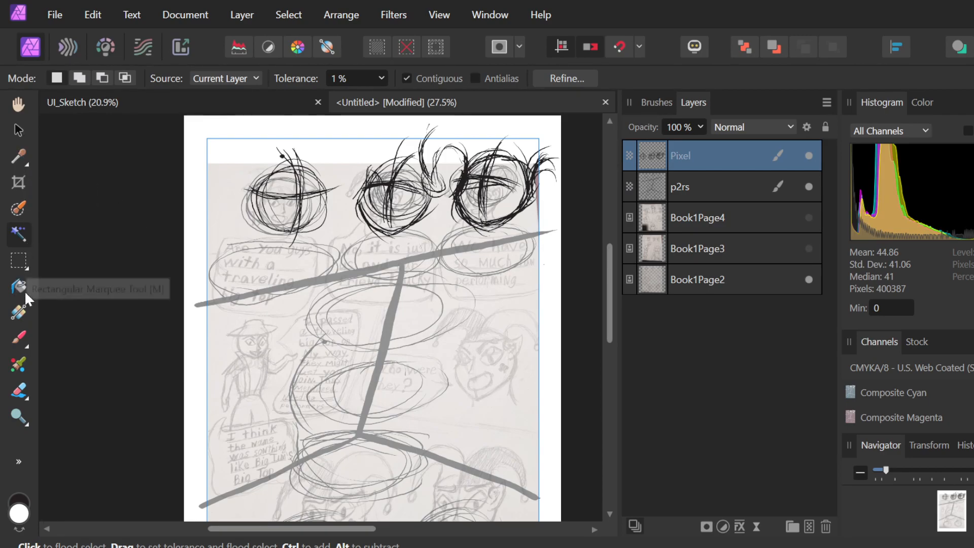
pyautogui.click(26, 461)
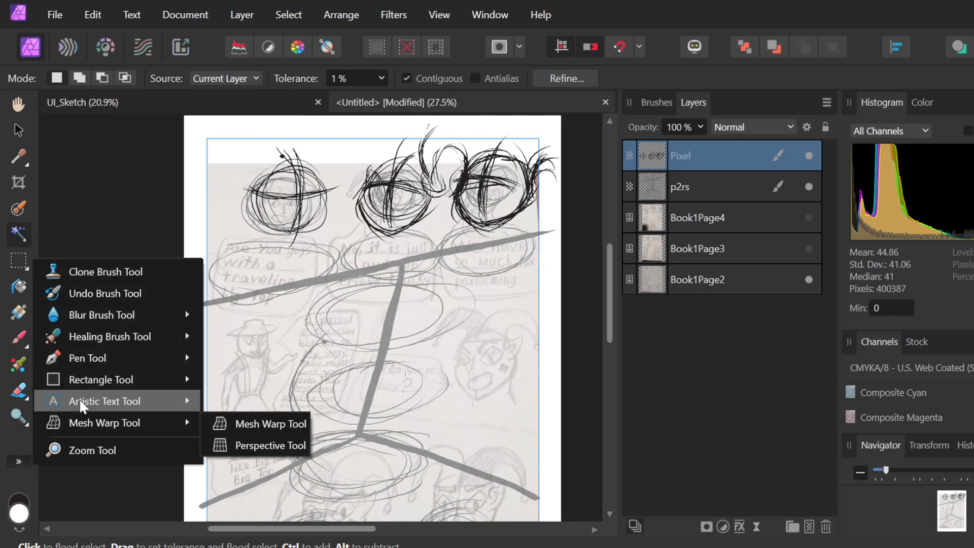
pyautogui.moveTo(100, 376)
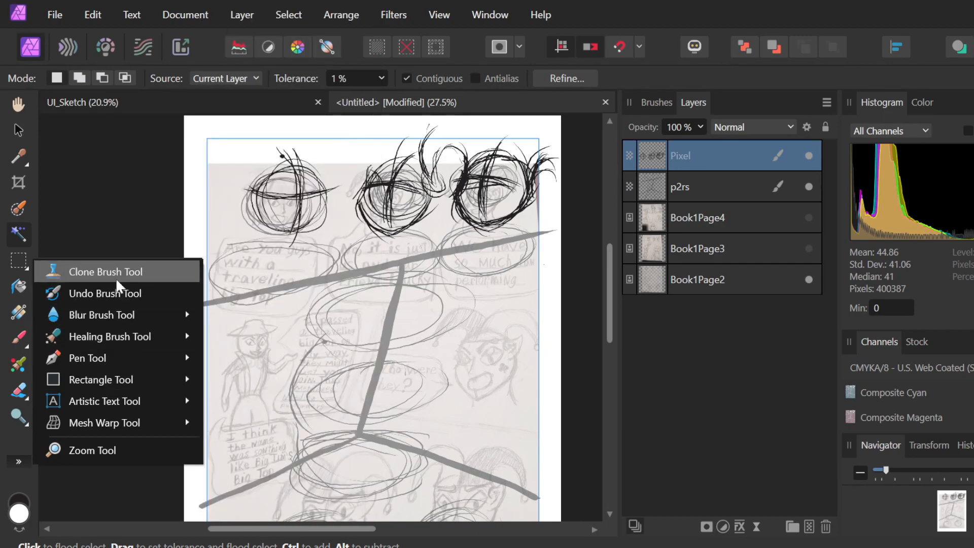
pyautogui.click(500, 277)
pyautogui.click(500, 275)
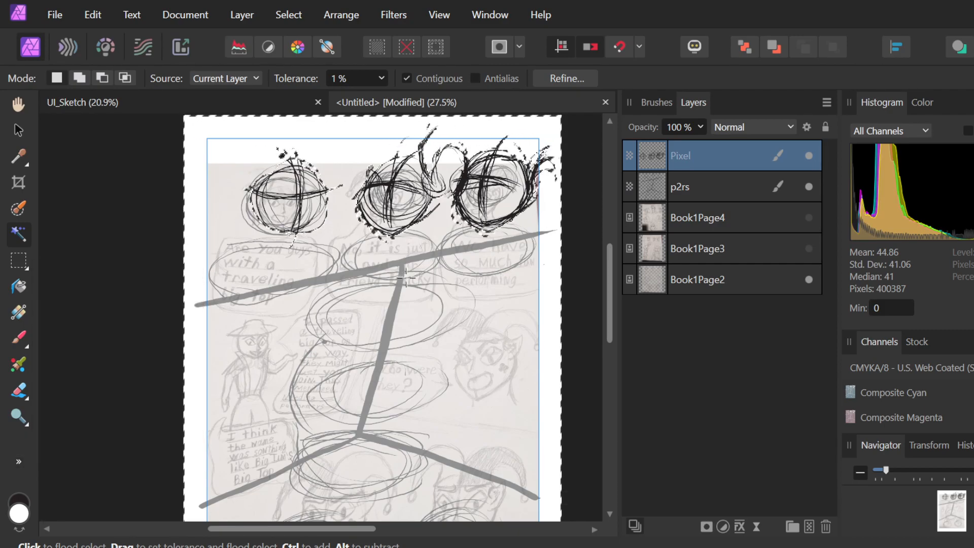
pyautogui.hotkey('ctrl', 'd')
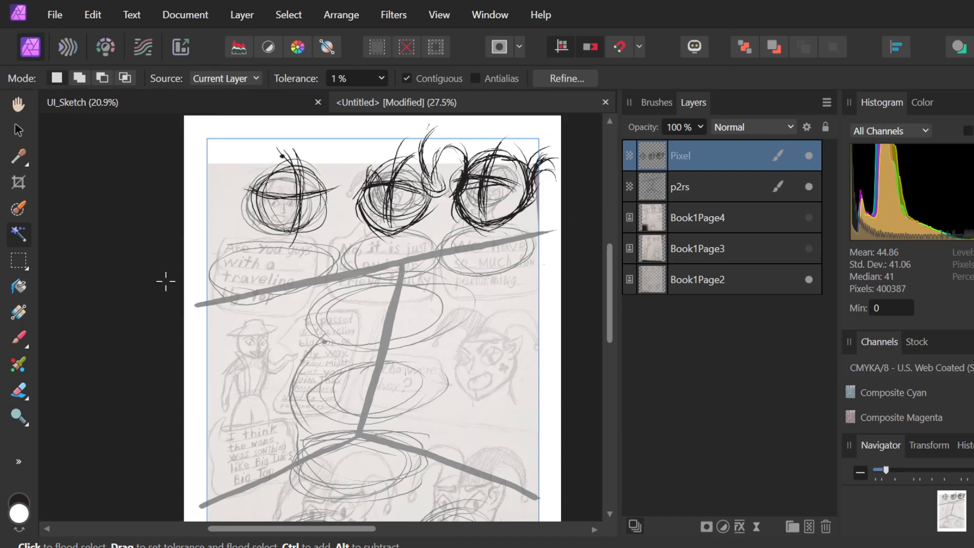
# Try to flood-erase the curled hat horn between the second and third heads at 5% tolerance.
pyautogui.press('b')
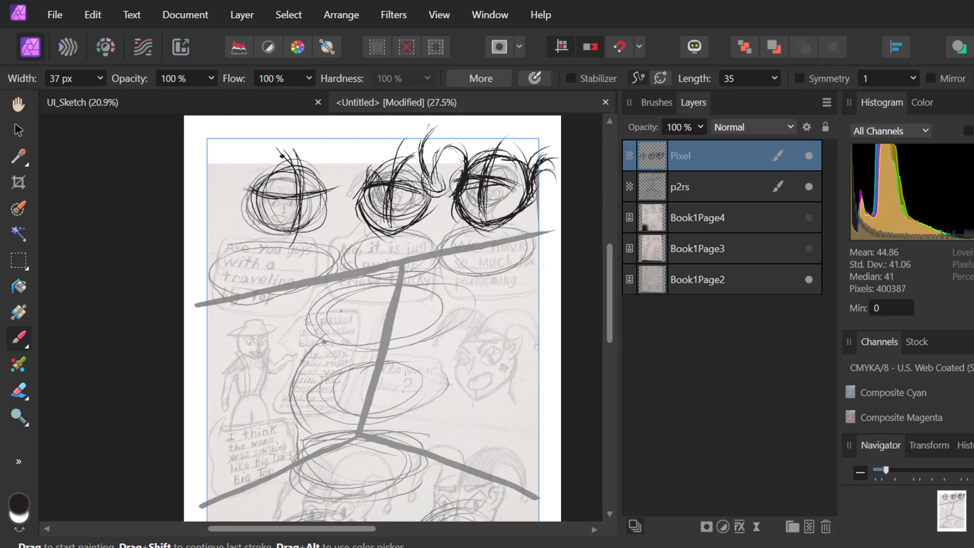
pyautogui.press('e')
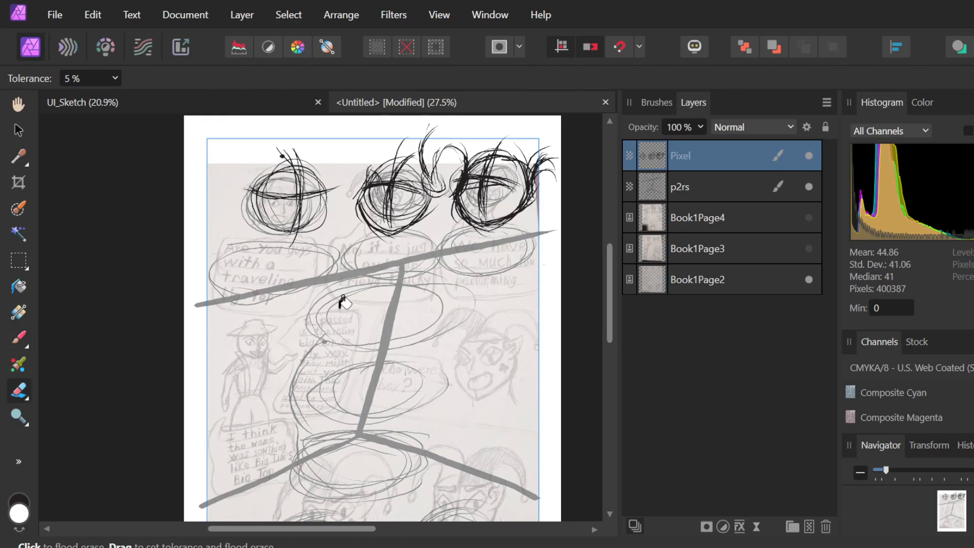
pyautogui.click(433, 143)
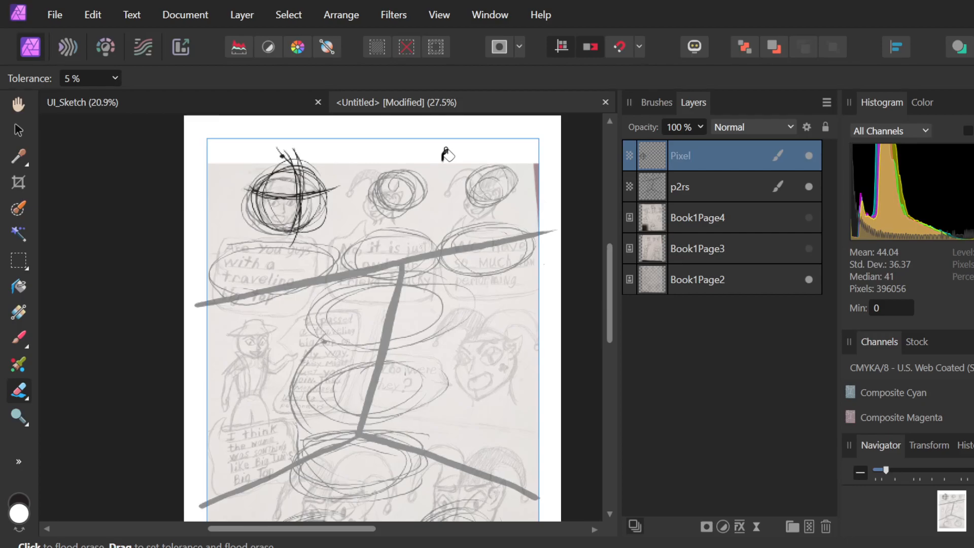
pyautogui.hotkey('ctrl', 'z')
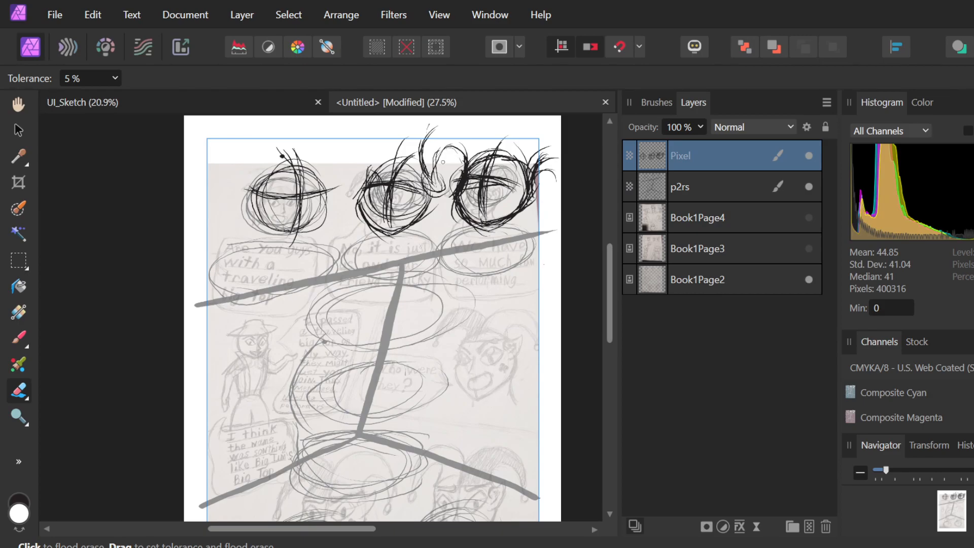
# Erase the curled hat horn between the second and third heads, enlarging the eraser width to 183 px.
pyautogui.press('e')
pyautogui.moveTo(445, 148); pyautogui.dragTo(421, 152)
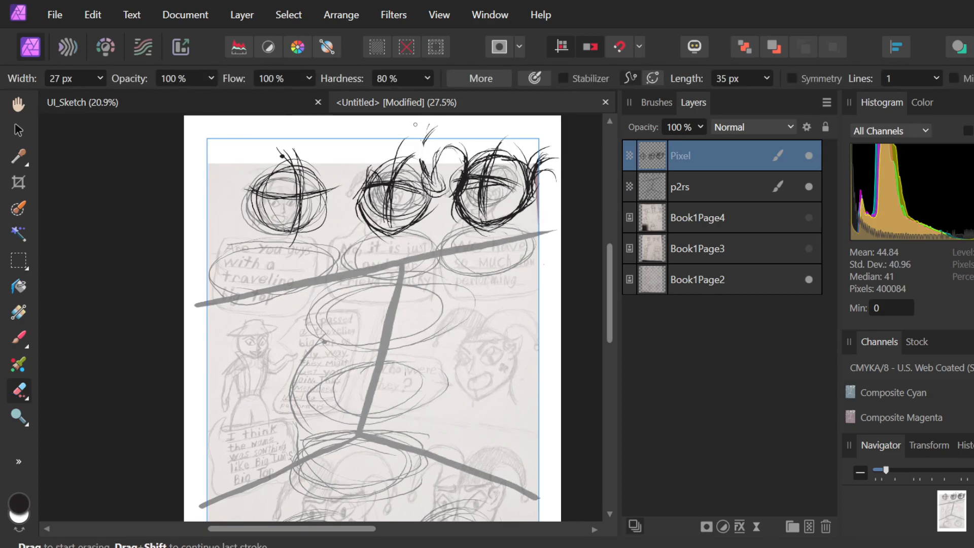
pyautogui.click(100, 78)
pyautogui.moveTo(103, 98); pyautogui.dragTo(129, 99)
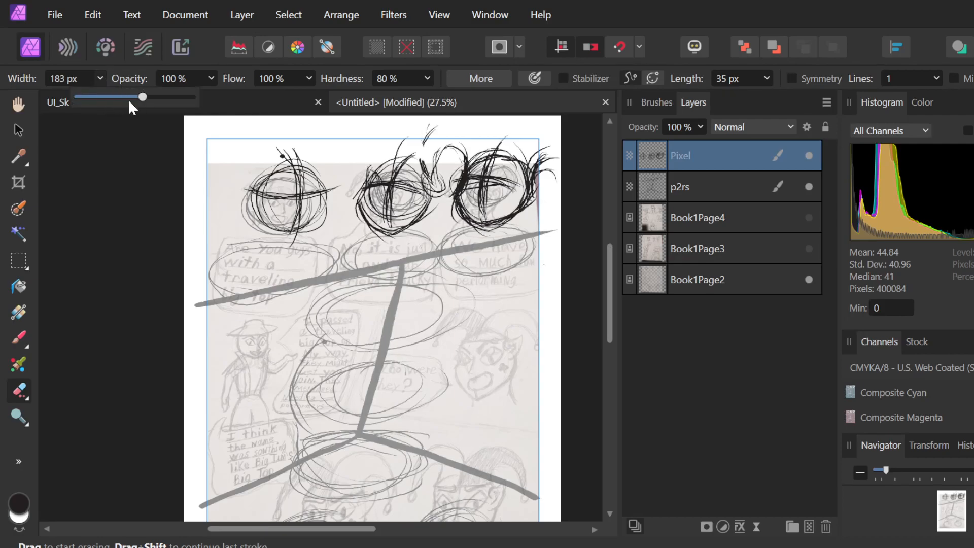
pyautogui.moveTo(424, 119)
pyautogui.mouseDown()
pyautogui.moveTo(440, 180)
pyautogui.moveTo(458, 142)
pyautogui.moveTo(456, 157)
pyautogui.moveTo(479, 137)
pyautogui.moveTo(457, 167)
pyautogui.moveTo(500, 208)
pyautogui.mouseUp()
# Sketch a curved jester hat horn rising from the second head and curling toward the first head with the 37 px brush.
pyautogui.press('b')
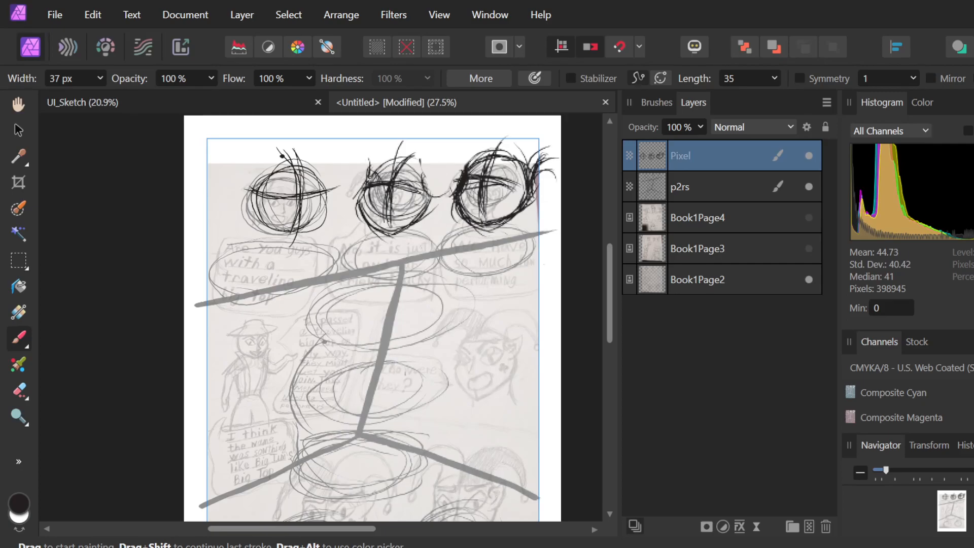
pyautogui.moveTo(370, 181)
pyautogui.mouseDown()
pyautogui.moveTo(350, 137)
pyautogui.moveTo(364, 155)
pyautogui.moveTo(343, 167)
pyautogui.moveTo(347, 175)
pyautogui.moveTo(328, 157)
pyautogui.moveTo(344, 173)
pyautogui.moveTo(331, 136)
pyautogui.moveTo(350, 180)
pyautogui.mouseUp()
pyautogui.moveTo(337, 144)
pyautogui.mouseDown()
pyautogui.moveTo(363, 150)
pyautogui.moveTo(349, 172)
pyautogui.mouseUp()
pyautogui.moveTo(533, 156); pyautogui.dragTo(448, 189)
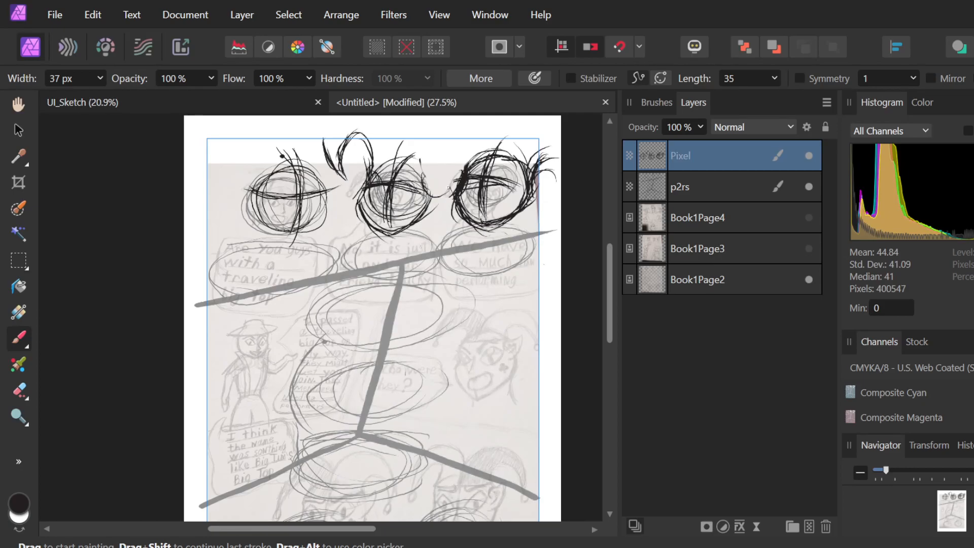
# Try to sketch a wide, sagging hat brim across the top of the first head.
pyautogui.moveTo(296, 222)
pyautogui.mouseDown()
pyautogui.moveTo(310, 165)
pyautogui.moveTo(313, 176)
pyautogui.mouseUp()
pyautogui.moveTo(245, 167)
pyautogui.mouseDown()
pyautogui.moveTo(321, 153)
pyautogui.moveTo(240, 157)
pyautogui.moveTo(325, 176)
pyautogui.mouseUp()
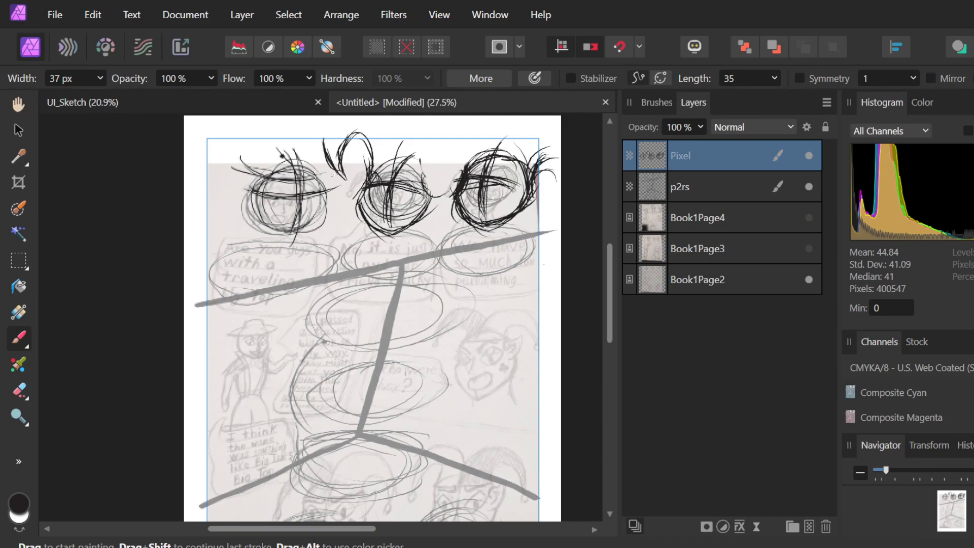
pyautogui.moveTo(254, 177)
pyautogui.mouseDown()
pyautogui.moveTo(325, 186)
pyautogui.moveTo(335, 172)
pyautogui.mouseUp()
pyautogui.moveTo(244, 174)
pyautogui.mouseDown()
pyautogui.moveTo(284, 181)
pyautogui.moveTo(363, 170)
pyautogui.mouseUp()
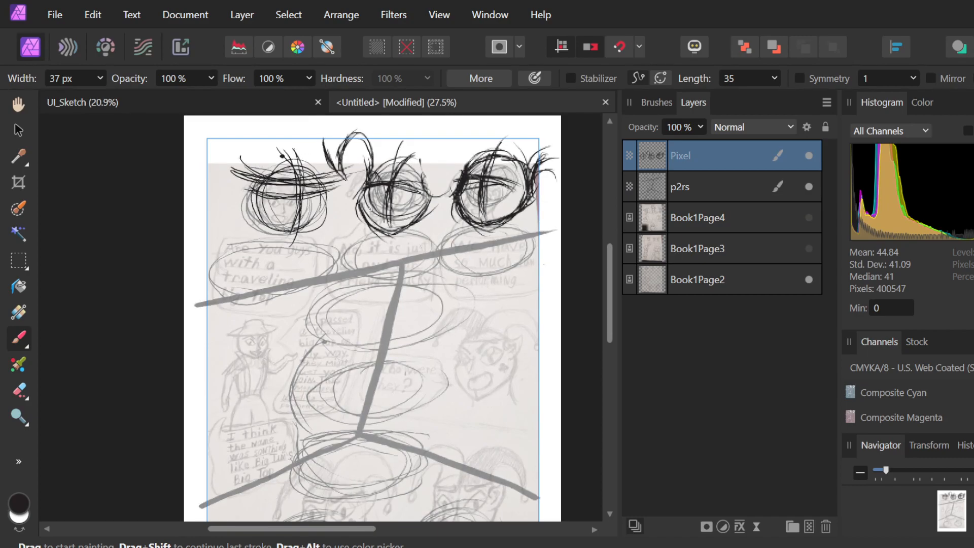
# Undo the recent hat brim strokes across the first head.
pyautogui.hotkey('ctrl', 'z')
pyautogui.hotkey('ctrl', 'z')
pyautogui.hotkey('ctrl', 'z')
pyautogui.hotkey('ctrl', 'z')
pyautogui.hotkey('ctrl', 'z')
pyautogui.hotkey('ctrl', 'z')
pyautogui.hotkey('ctrl', 'z')
pyautogui.hotkey('ctrl', 'z')
pyautogui.hotkey('ctrl', 'z')
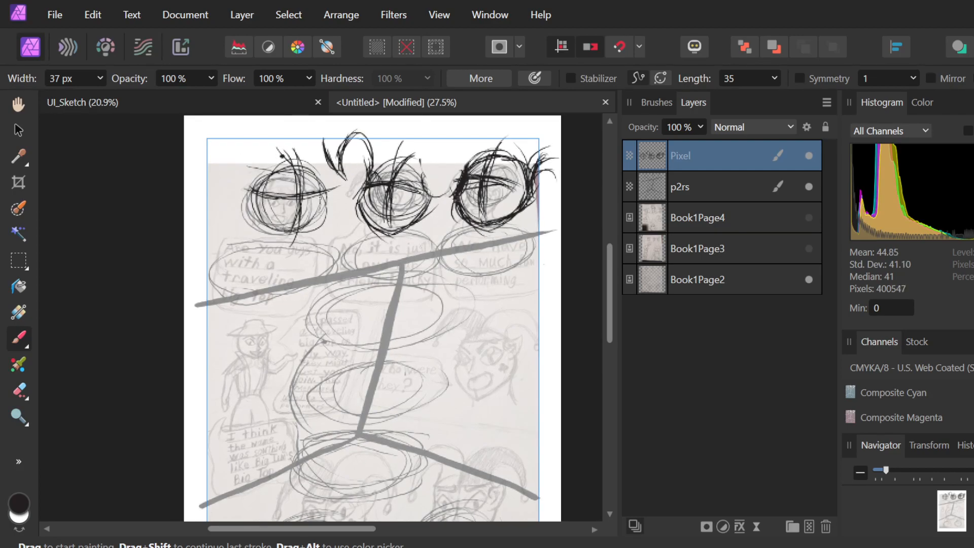
# Draw the lower edge of the first head's hat brim with repeated strokes extending past both sides of the head.
pyautogui.moveTo(332, 181); pyautogui.dragTo(311, 205)
pyautogui.moveTo(254, 189); pyautogui.dragTo(307, 187)
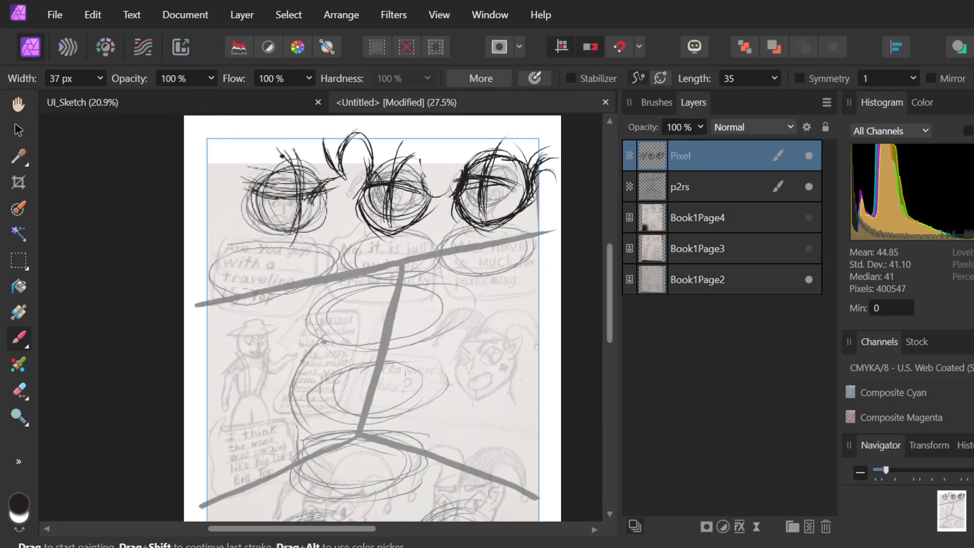
pyautogui.moveTo(300, 186); pyautogui.dragTo(344, 179)
pyautogui.moveTo(272, 187); pyautogui.dragTo(355, 182)
pyautogui.moveTo(287, 189); pyautogui.dragTo(339, 177)
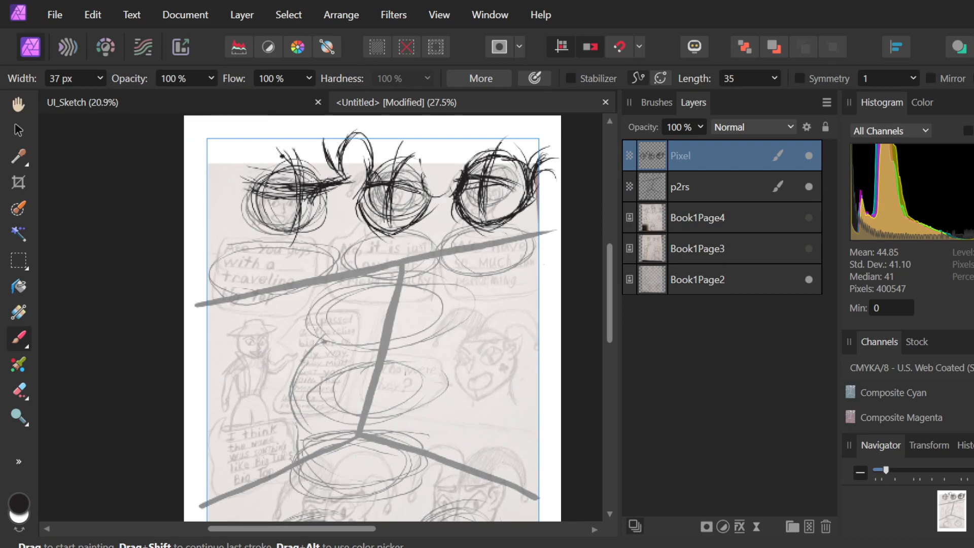
pyautogui.moveTo(235, 172); pyautogui.dragTo(291, 191)
pyautogui.moveTo(235, 175); pyautogui.dragTo(285, 187)
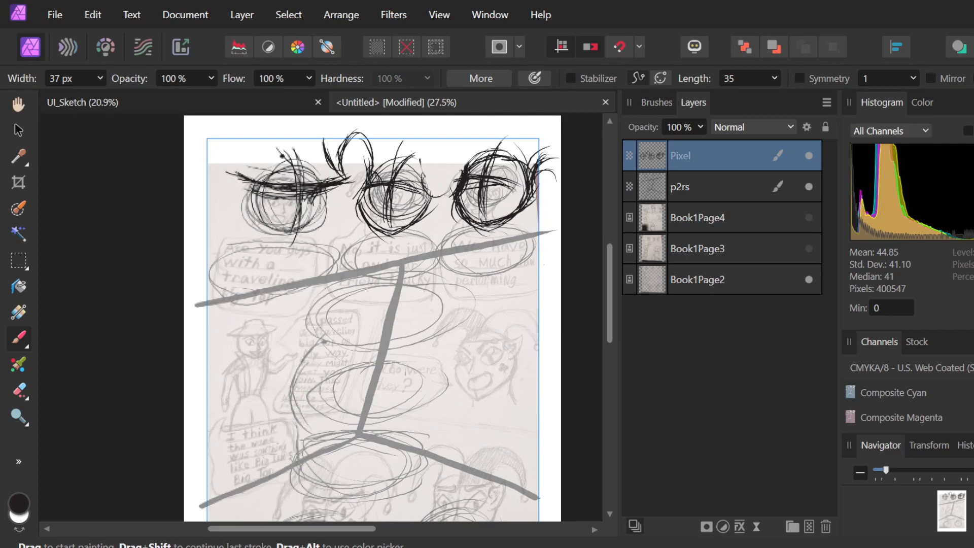
# Extend the brim's left end upward and arc its upper edge over the first head.
pyautogui.moveTo(227, 167); pyautogui.dragTo(283, 178)
pyautogui.moveTo(218, 156)
pyautogui.mouseDown()
pyautogui.moveTo(274, 178)
pyautogui.moveTo(242, 170)
pyautogui.moveTo(259, 180)
pyautogui.moveTo(280, 153)
pyautogui.mouseUp()
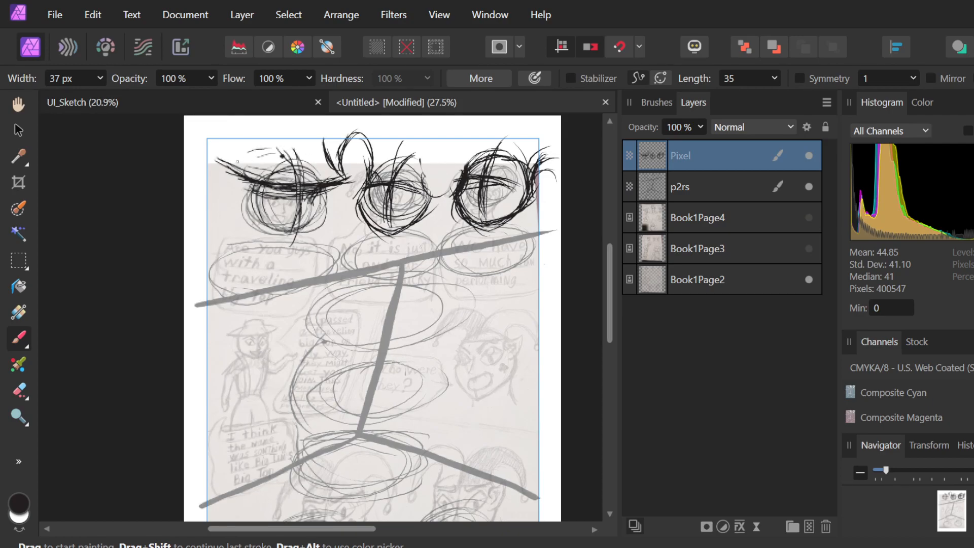
pyautogui.moveTo(227, 171)
pyautogui.mouseDown()
pyautogui.moveTo(248, 166)
pyautogui.moveTo(302, 163)
pyautogui.moveTo(226, 176)
pyautogui.moveTo(329, 164)
pyautogui.moveTo(275, 165)
pyautogui.moveTo(326, 167)
pyautogui.moveTo(308, 155)
pyautogui.moveTo(350, 181)
pyautogui.mouseUp()
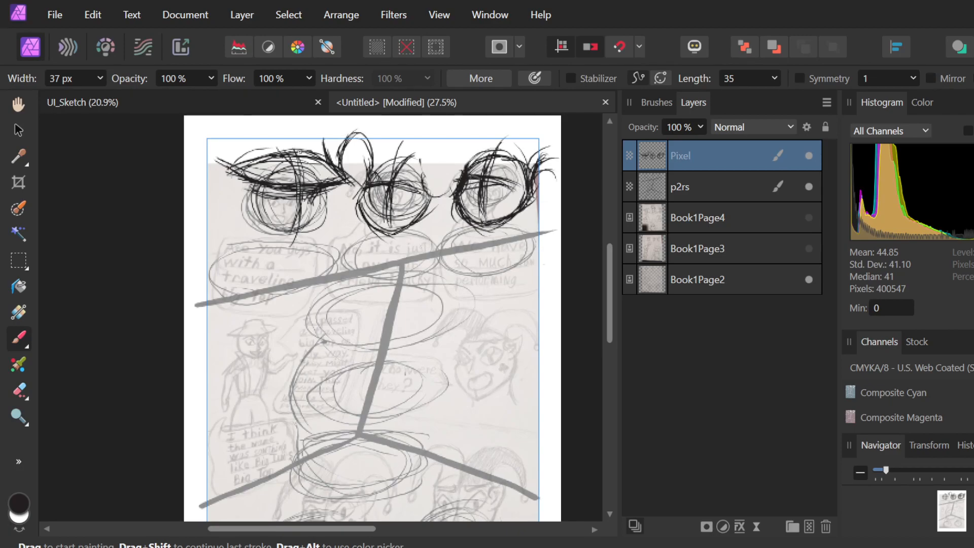
# Strengthen the brim's right end and sketch the hat's flat-topped crown above it.
pyautogui.moveTo(305, 149); pyautogui.dragTo(366, 188)
pyautogui.moveTo(308, 186); pyautogui.dragTo(359, 172)
pyautogui.moveTo(282, 158)
pyautogui.mouseDown()
pyautogui.moveTo(253, 179)
pyautogui.moveTo(273, 134)
pyautogui.moveTo(307, 127)
pyautogui.moveTo(282, 143)
pyautogui.moveTo(323, 131)
pyautogui.moveTo(296, 127)
pyautogui.moveTo(330, 145)
pyautogui.moveTo(322, 119)
pyautogui.moveTo(324, 164)
pyautogui.moveTo(325, 138)
pyautogui.moveTo(319, 155)
pyautogui.moveTo(328, 146)
pyautogui.moveTo(351, 157)
pyautogui.moveTo(329, 138)
pyautogui.moveTo(318, 142)
pyautogui.moveTo(323, 166)
pyautogui.moveTo(272, 134)
pyautogui.mouseUp()
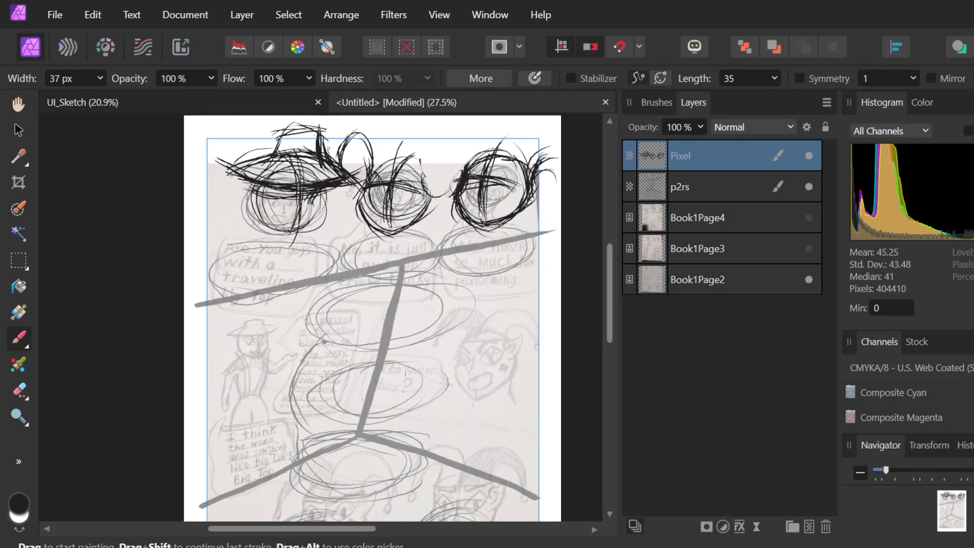
pyautogui.moveTo(299, 125)
pyautogui.mouseDown()
pyautogui.moveTo(269, 132)
pyautogui.moveTo(321, 130)
pyautogui.moveTo(268, 136)
pyautogui.moveTo(271, 161)
pyautogui.moveTo(273, 153)
pyautogui.moveTo(257, 165)
pyautogui.moveTo(272, 143)
pyautogui.moveTo(273, 153)
pyautogui.mouseUp()
# Sketch the first head's facial features with strokes down the centre of the face and curves near the chin.
pyautogui.moveTo(290, 168); pyautogui.dragTo(295, 203)
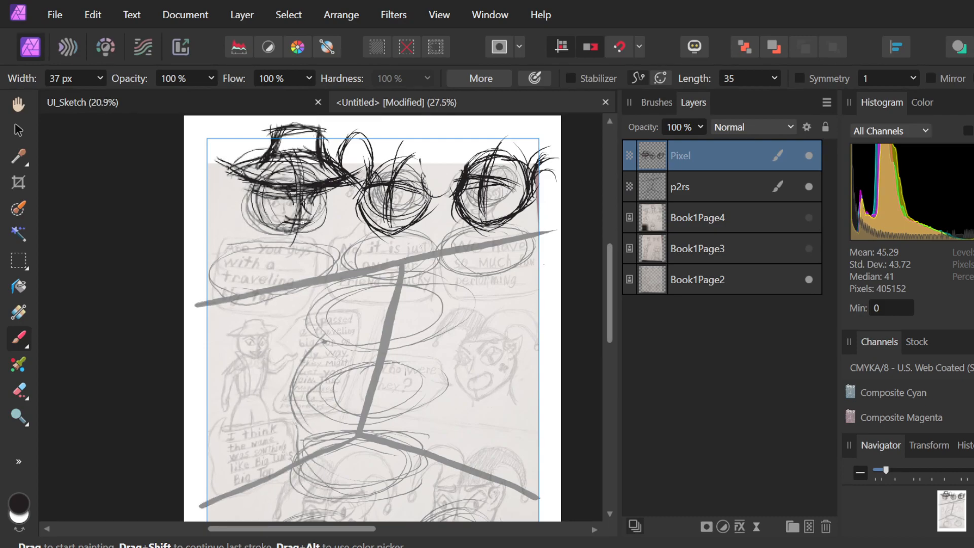
pyautogui.moveTo(298, 221)
pyautogui.mouseDown()
pyautogui.moveTo(286, 241)
pyautogui.moveTo(283, 233)
pyautogui.moveTo(303, 233)
pyautogui.mouseUp()
pyautogui.moveTo(320, 147); pyautogui.dragTo(292, 234)
pyautogui.moveTo(336, 210); pyautogui.dragTo(296, 247)
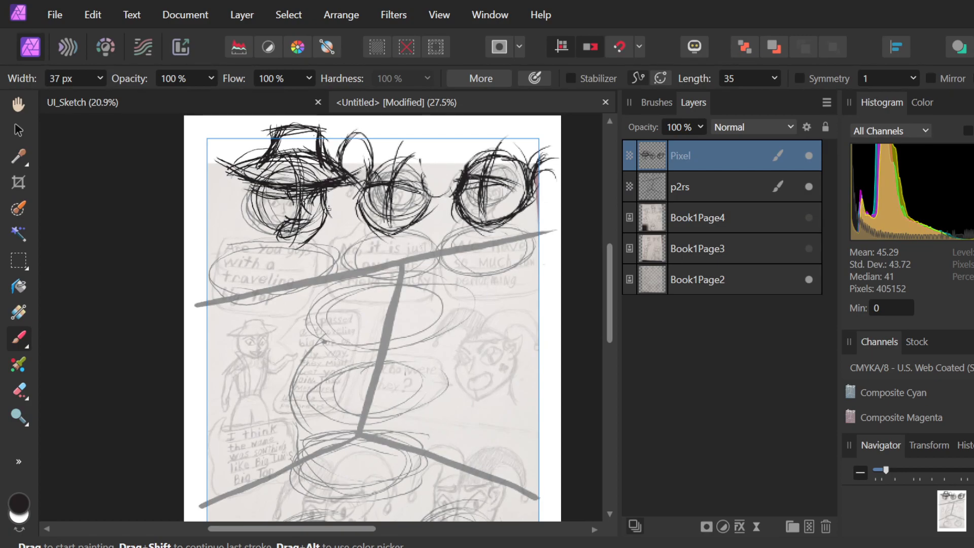
# Outline the first head's face with heavier strokes along its sides and a narrower, lower jaw.
pyautogui.moveTo(286, 151); pyautogui.dragTo(303, 246)
pyautogui.moveTo(295, 168); pyautogui.dragTo(301, 260)
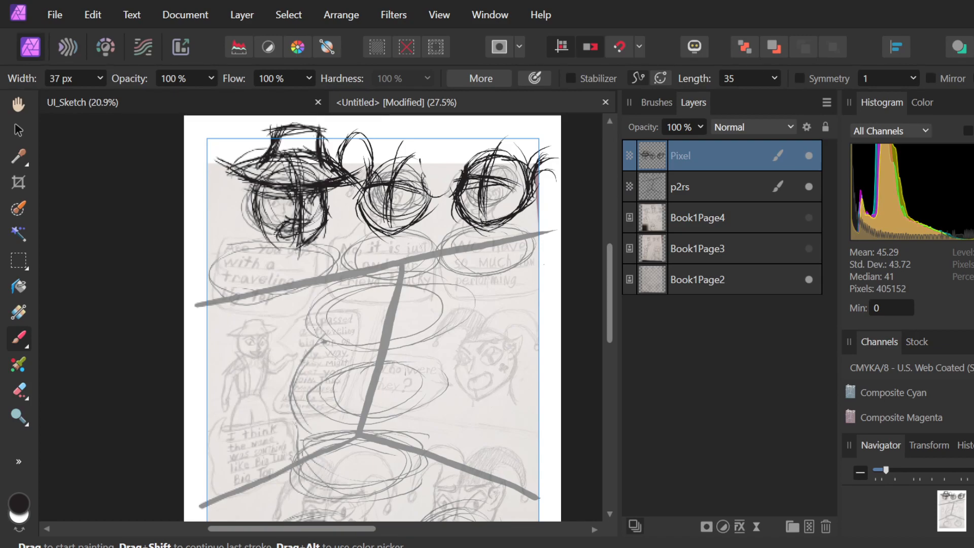
pyautogui.moveTo(259, 228)
pyautogui.mouseDown()
pyautogui.moveTo(280, 248)
pyautogui.moveTo(298, 250)
pyautogui.moveTo(261, 229)
pyautogui.moveTo(289, 247)
pyautogui.moveTo(265, 229)
pyautogui.moveTo(320, 253)
pyautogui.mouseUp()
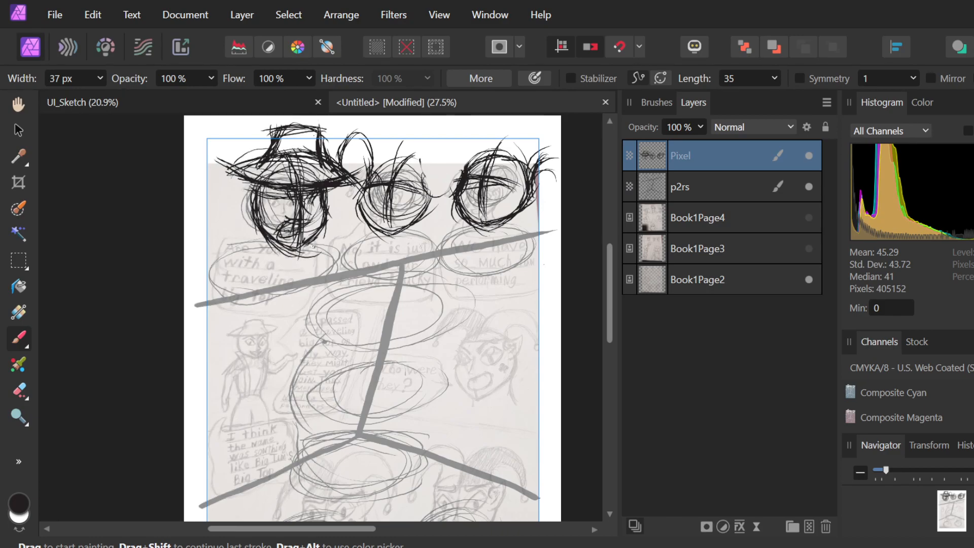
# Add dark eye and brow strokes to the faces of the second and third heads.
pyautogui.moveTo(396, 194)
pyautogui.mouseDown()
pyautogui.moveTo(413, 178)
pyautogui.moveTo(411, 197)
pyautogui.moveTo(401, 197)
pyautogui.moveTo(424, 196)
pyautogui.moveTo(421, 183)
pyautogui.mouseUp()
pyautogui.moveTo(423, 187); pyautogui.dragTo(424, 204)
pyautogui.moveTo(378, 167)
pyautogui.mouseDown()
pyautogui.moveTo(382, 197)
pyautogui.moveTo(403, 187)
pyautogui.mouseUp()
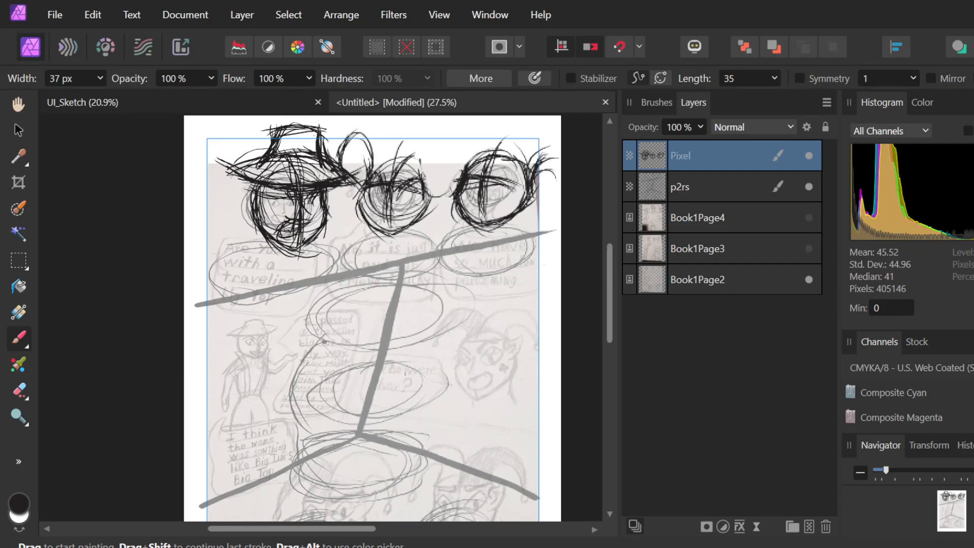
pyautogui.moveTo(472, 188); pyautogui.dragTo(468, 163)
pyautogui.moveTo(488, 192)
pyautogui.mouseDown()
pyautogui.moveTo(512, 171)
pyautogui.moveTo(494, 187)
pyautogui.moveTo(513, 175)
pyautogui.moveTo(515, 192)
pyautogui.mouseUp()
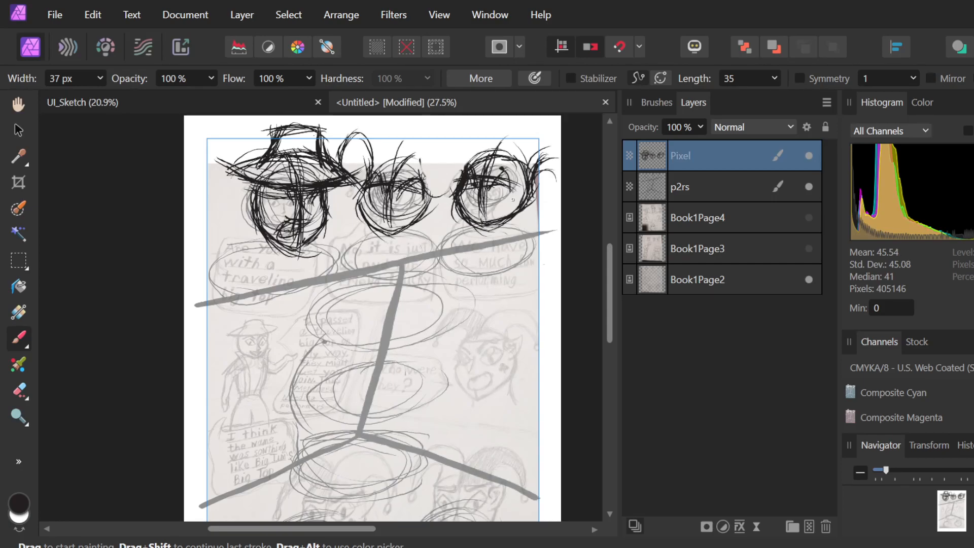
# Sketch the second jester's other hat horn, rising from the head and curling over toward the third head.
pyautogui.moveTo(405, 184)
pyautogui.mouseDown()
pyautogui.moveTo(427, 193)
pyautogui.moveTo(429, 156)
pyautogui.mouseUp()
pyautogui.moveTo(423, 207)
pyautogui.mouseDown()
pyautogui.moveTo(429, 173)
pyautogui.moveTo(429, 195)
pyautogui.moveTo(449, 142)
pyautogui.mouseUp()
pyautogui.moveTo(429, 190)
pyautogui.mouseDown()
pyautogui.moveTo(463, 131)
pyautogui.moveTo(432, 179)
pyautogui.moveTo(454, 144)
pyautogui.moveTo(436, 168)
pyautogui.moveTo(457, 168)
pyautogui.moveTo(434, 165)
pyautogui.moveTo(454, 168)
pyautogui.moveTo(461, 151)
pyautogui.moveTo(472, 181)
pyautogui.moveTo(436, 158)
pyautogui.moveTo(503, 169)
pyautogui.moveTo(456, 169)
pyautogui.moveTo(461, 132)
pyautogui.mouseUp()
pyautogui.moveTo(452, 168); pyautogui.dragTo(466, 137)
pyautogui.moveTo(458, 175)
pyautogui.mouseDown()
pyautogui.moveTo(448, 163)
pyautogui.moveTo(453, 176)
pyautogui.mouseUp()
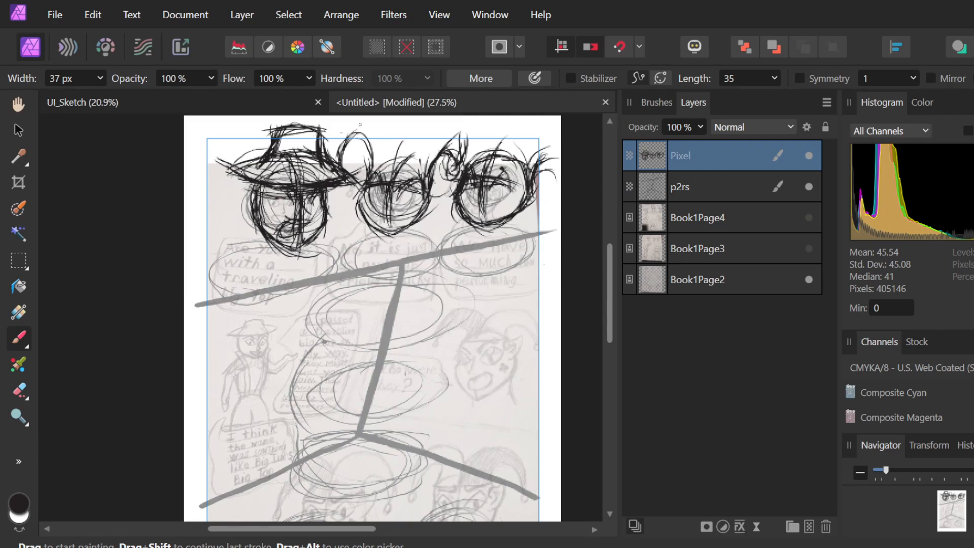
# Sketch curled tips on the jester hat horns beside the first head and between the second and third heads.
pyautogui.moveTo(369, 134)
pyautogui.mouseDown()
pyautogui.moveTo(353, 168)
pyautogui.moveTo(338, 138)
pyautogui.moveTo(349, 162)
pyautogui.mouseUp()
pyautogui.hotkey('ctrl', 'z')
pyautogui.moveTo(352, 138)
pyautogui.mouseDown()
pyautogui.moveTo(348, 161)
pyautogui.moveTo(394, 158)
pyautogui.moveTo(349, 173)
pyautogui.mouseUp()
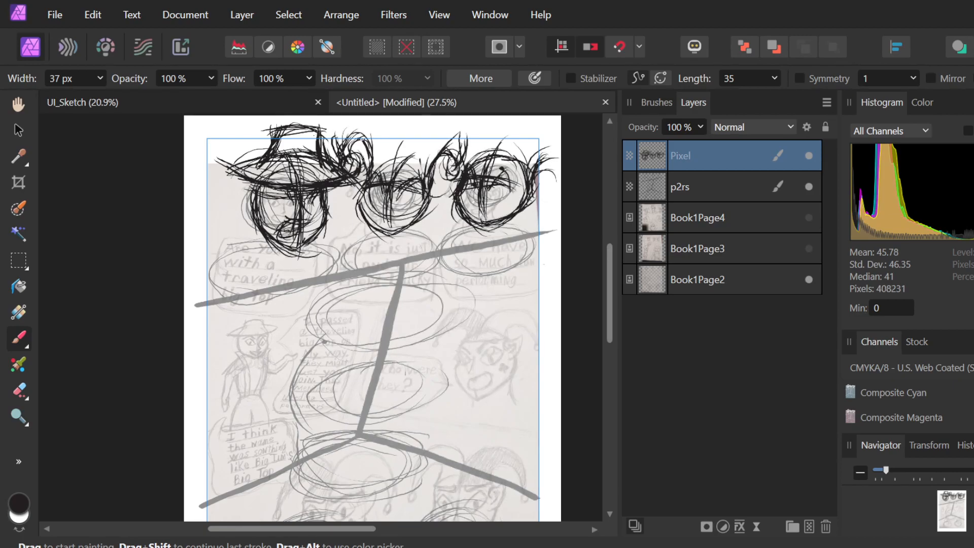
pyautogui.moveTo(467, 138)
pyautogui.mouseDown()
pyautogui.moveTo(462, 177)
pyautogui.moveTo(469, 153)
pyautogui.moveTo(461, 164)
pyautogui.moveTo(450, 148)
pyautogui.moveTo(472, 127)
pyautogui.moveTo(437, 153)
pyautogui.moveTo(460, 171)
pyautogui.moveTo(440, 184)
pyautogui.moveTo(461, 150)
pyautogui.moveTo(459, 164)
pyautogui.mouseUp()
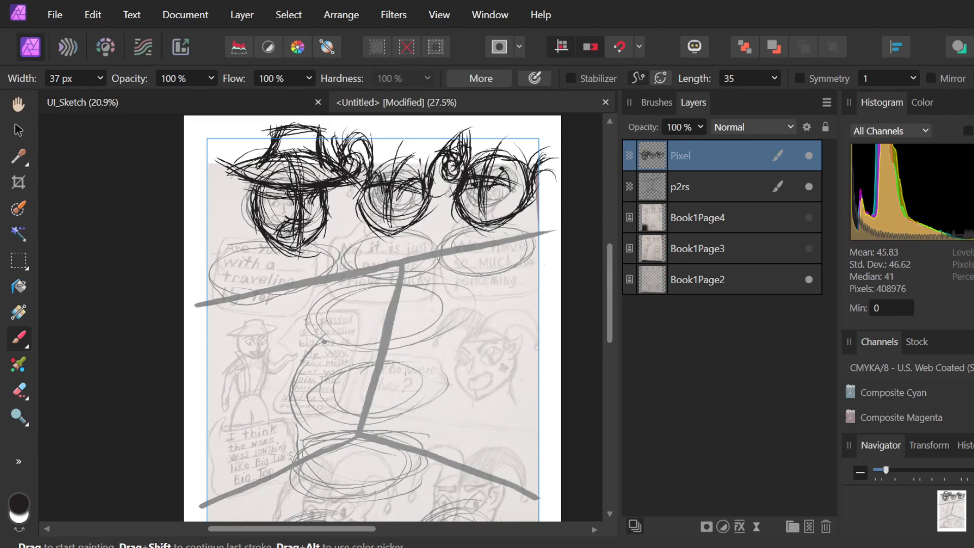
# Move the whole head sketch slightly left and up on the page.
pyautogui.doubleClick(716, 160)
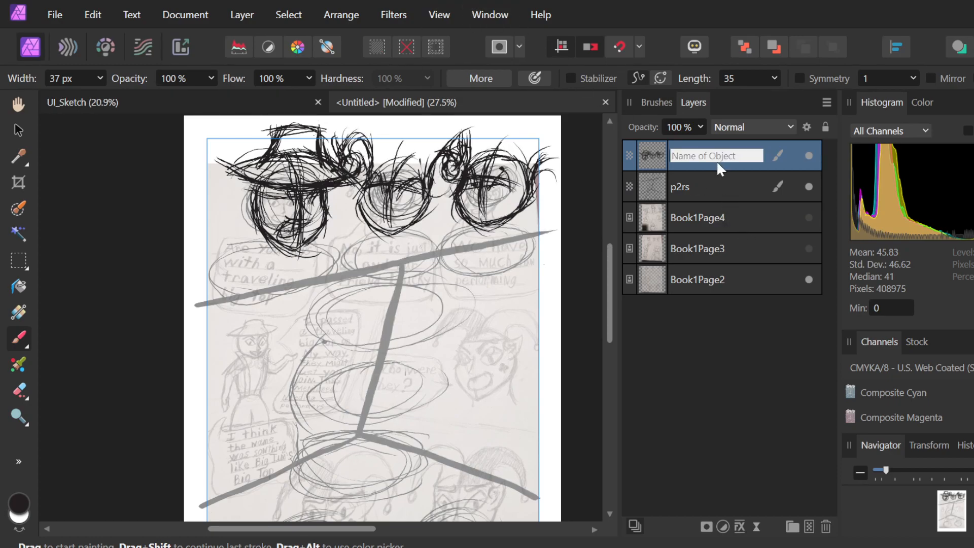
pyautogui.write('Vv')
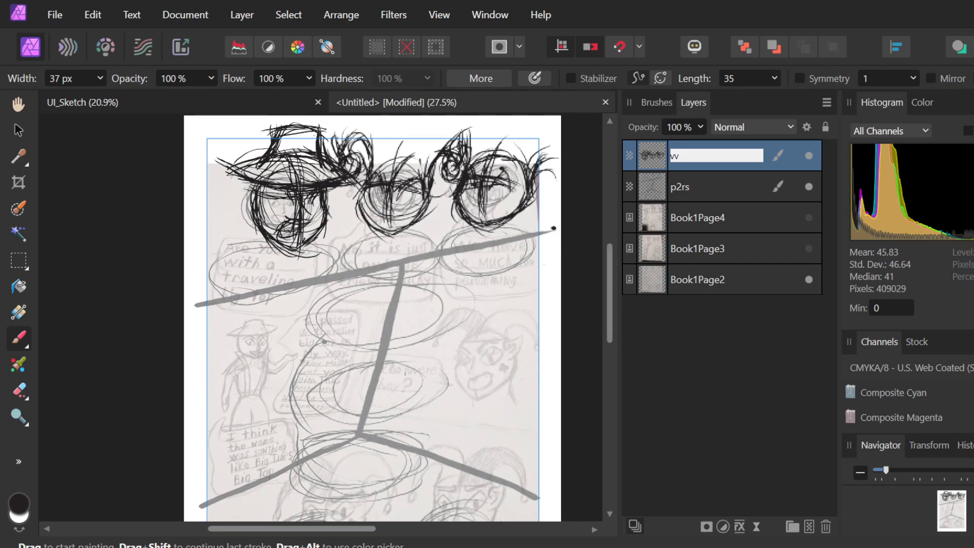
pyautogui.click(25, 131)
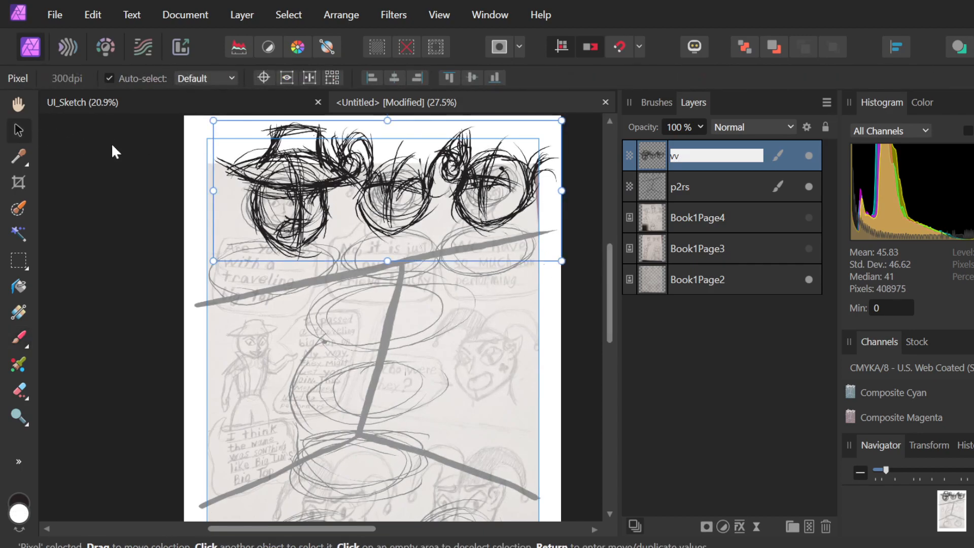
pyautogui.click(399, 201)
pyautogui.moveTo(399, 198)
pyautogui.mouseDown()
pyautogui.moveTo(382, 204)
pyautogui.moveTo(376, 185)
pyautogui.moveTo(380, 195)
pyautogui.mouseUp()
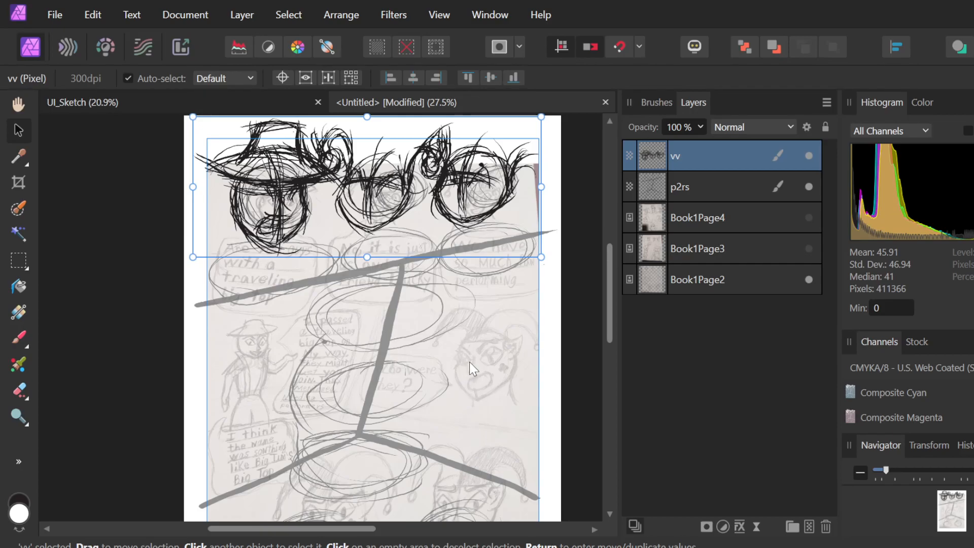
# Rename the head sketch layer as p2s1.
pyautogui.doubleClick(727, 153)
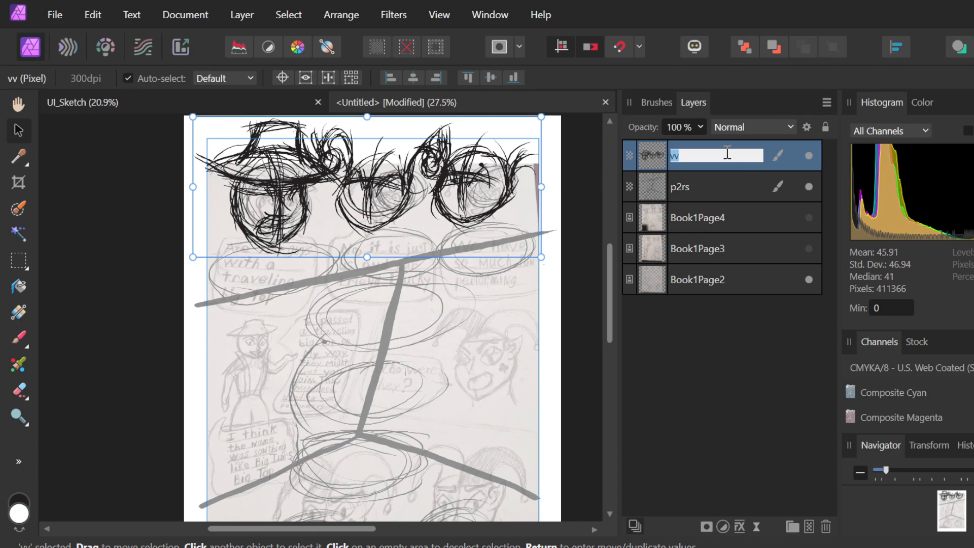
pyautogui.click(718, 176)
pyautogui.click(715, 157)
pyautogui.doubleClick(695, 155)
pyautogui.press('BackSpace')
pyautogui.write('p2s1')
pyautogui.press('Return')
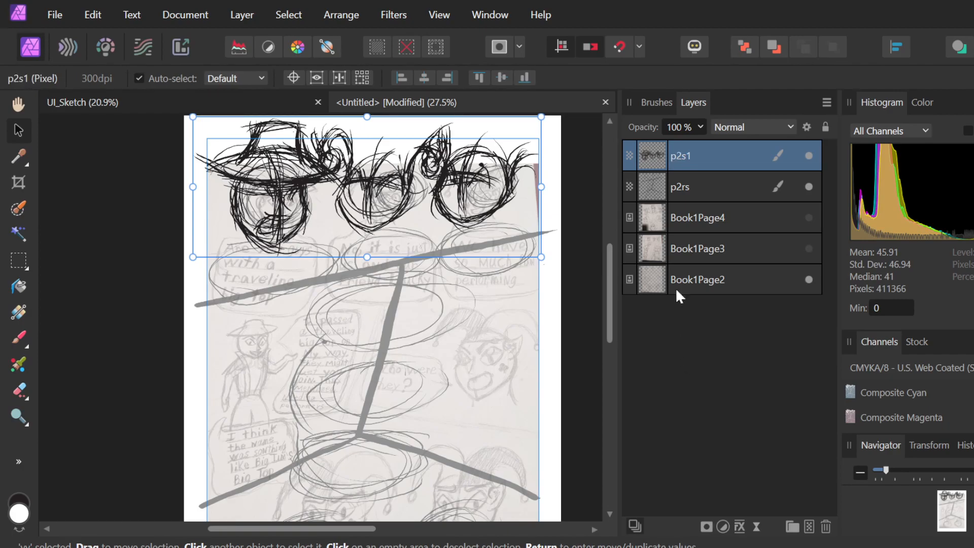
pyautogui.doubleClick(704, 155)
pyautogui.click(758, 397)
# Brush a rough oval speech bubble beneath the first head on the p2s1 layer.
pyautogui.press('b')
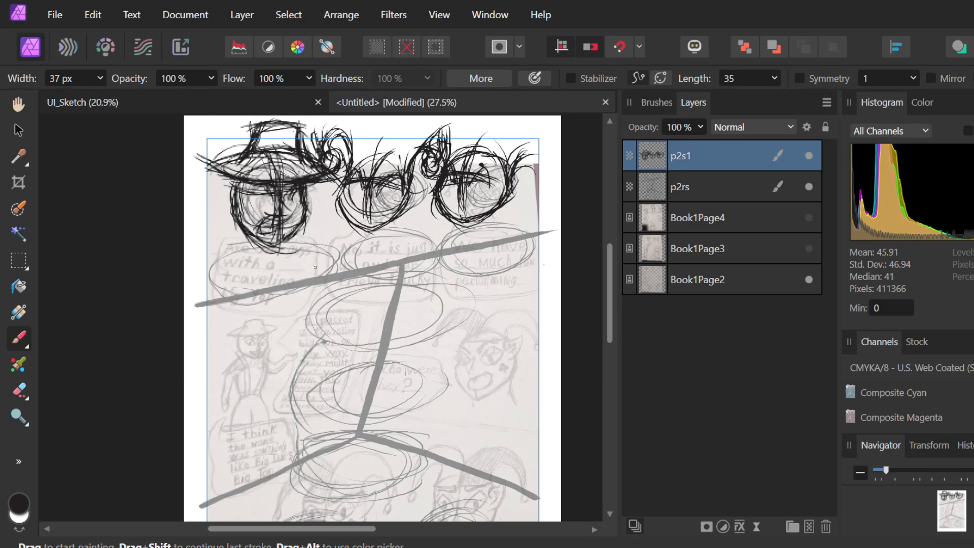
pyautogui.moveTo(306, 266)
pyautogui.mouseDown()
pyautogui.moveTo(230, 302)
pyautogui.moveTo(327, 288)
pyautogui.moveTo(245, 283)
pyautogui.moveTo(282, 316)
pyautogui.moveTo(295, 258)
pyautogui.moveTo(233, 318)
pyautogui.moveTo(332, 278)
pyautogui.moveTo(227, 298)
pyautogui.moveTo(315, 296)
pyautogui.moveTo(220, 285)
pyautogui.moveTo(335, 293)
pyautogui.mouseUp()
pyautogui.moveTo(238, 306)
pyautogui.mouseDown()
pyautogui.moveTo(331, 279)
pyautogui.moveTo(305, 305)
pyautogui.moveTo(241, 273)
pyautogui.mouseUp()
pyautogui.click(241, 273)
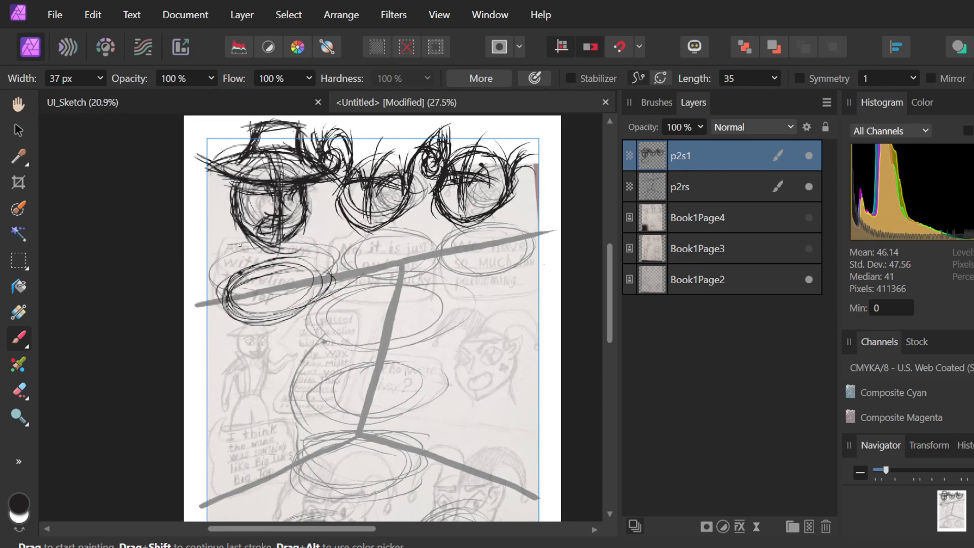
# Add a curved tail rising from the first bubble and thicken its left and lower edges with repeated strokes.
pyautogui.moveTo(239, 238)
pyautogui.mouseDown()
pyautogui.moveTo(233, 278)
pyautogui.moveTo(220, 254)
pyautogui.moveTo(223, 309)
pyautogui.mouseUp()
pyautogui.moveTo(225, 258); pyautogui.dragTo(239, 314)
pyautogui.moveTo(219, 277); pyautogui.dragTo(233, 326)
pyautogui.moveTo(218, 246)
pyautogui.mouseDown()
pyautogui.moveTo(226, 304)
pyautogui.moveTo(219, 265)
pyautogui.mouseUp()
pyautogui.moveTo(218, 281)
pyautogui.mouseDown()
pyautogui.moveTo(242, 322)
pyautogui.moveTo(268, 327)
pyautogui.moveTo(301, 309)
pyautogui.mouseUp()
pyautogui.moveTo(243, 319); pyautogui.dragTo(309, 303)
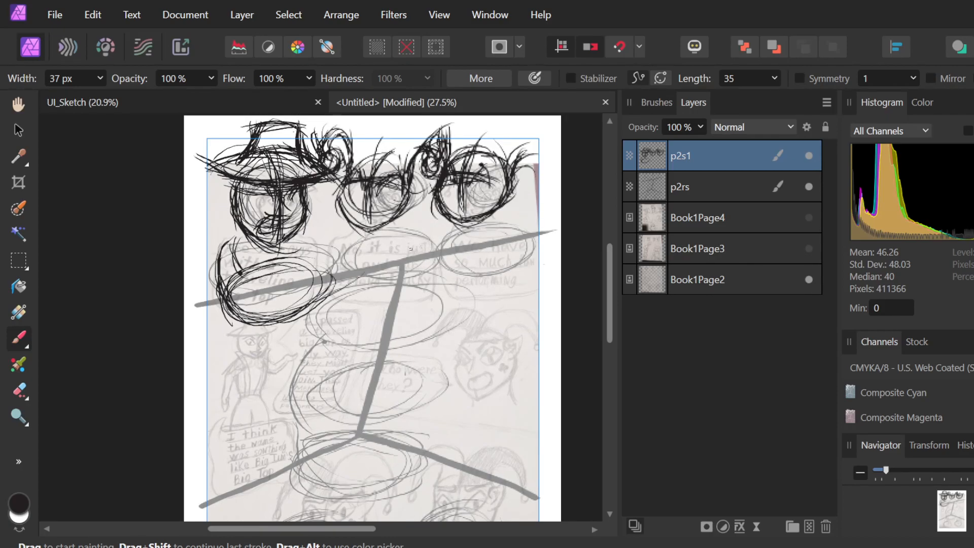
# Draw oval speech bubbles beneath the second and third heads and add a pointed tail to the third bubble.
pyautogui.moveTo(355, 257)
pyautogui.mouseDown()
pyautogui.moveTo(419, 277)
pyautogui.moveTo(351, 258)
pyautogui.moveTo(359, 245)
pyautogui.moveTo(382, 245)
pyautogui.moveTo(380, 300)
pyautogui.moveTo(347, 288)
pyautogui.moveTo(437, 258)
pyautogui.moveTo(338, 267)
pyautogui.moveTo(459, 259)
pyautogui.mouseUp()
pyautogui.moveTo(522, 238)
pyautogui.mouseDown()
pyautogui.moveTo(466, 245)
pyautogui.moveTo(517, 276)
pyautogui.moveTo(482, 236)
pyautogui.moveTo(513, 269)
pyautogui.moveTo(486, 227)
pyautogui.moveTo(504, 289)
pyautogui.moveTo(498, 228)
pyautogui.moveTo(490, 274)
pyautogui.moveTo(487, 236)
pyautogui.mouseUp()
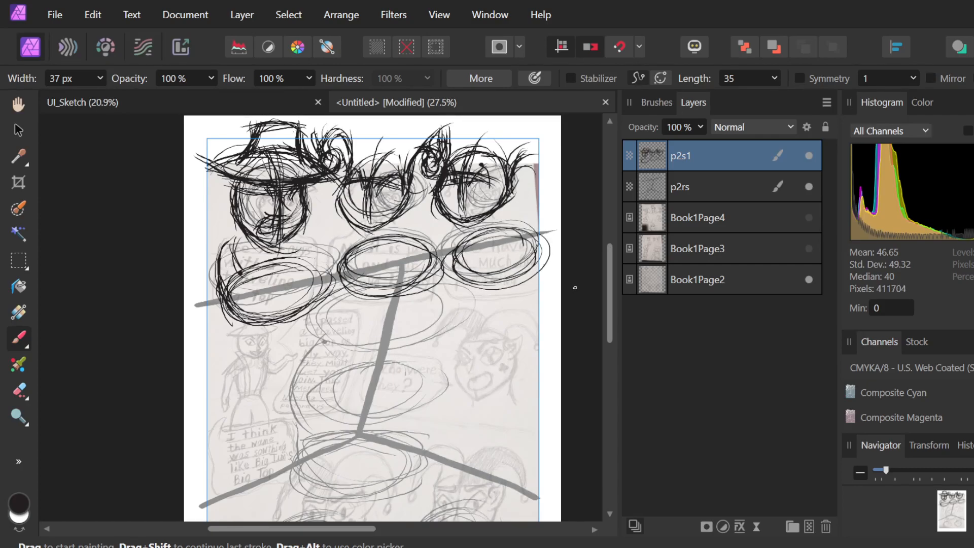
pyautogui.click(509, 222)
pyautogui.moveTo(515, 212)
pyautogui.mouseDown()
pyautogui.moveTo(497, 229)
pyautogui.moveTo(528, 196)
pyautogui.moveTo(538, 236)
pyautogui.moveTo(520, 202)
pyautogui.moveTo(538, 236)
pyautogui.moveTo(535, 258)
pyautogui.mouseUp()
pyautogui.moveTo(444, 129); pyautogui.dragTo(431, 175)
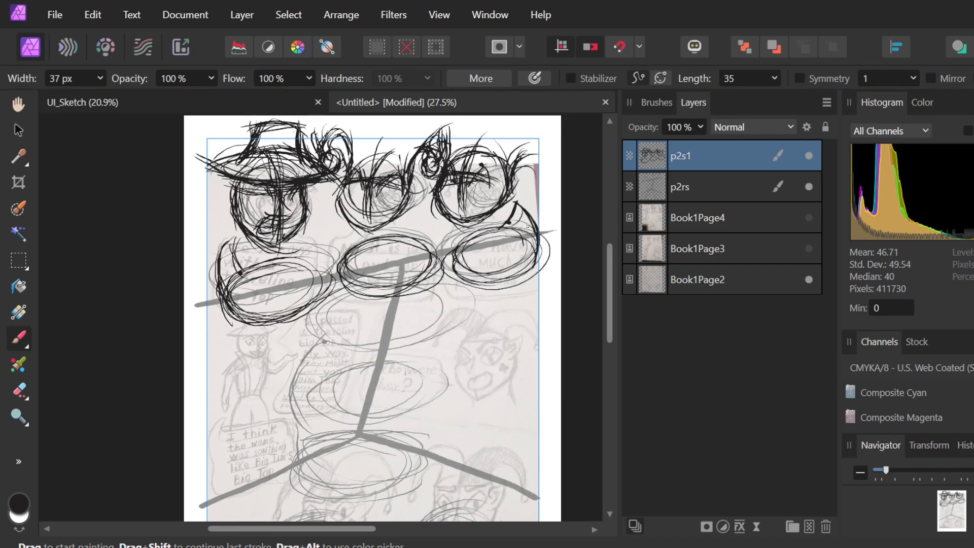
# Darken the outlines of all three speech bubbles and add a pointed tail to the second one.
pyautogui.moveTo(284, 147); pyautogui.dragTo(215, 292)
pyautogui.moveTo(219, 246)
pyautogui.mouseDown()
pyautogui.moveTo(216, 292)
pyautogui.moveTo(242, 327)
pyautogui.moveTo(264, 293)
pyautogui.mouseUp()
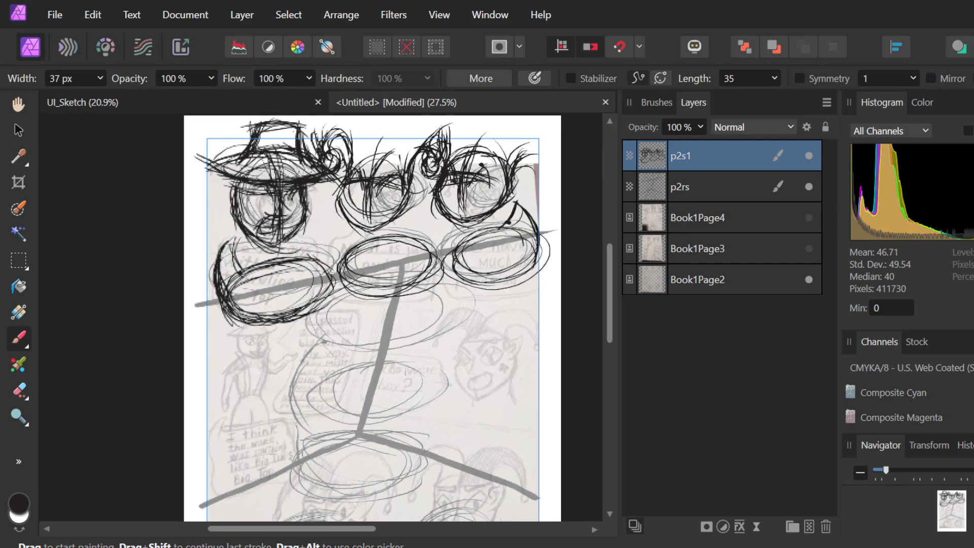
pyautogui.moveTo(346, 253)
pyautogui.mouseDown()
pyautogui.moveTo(363, 297)
pyautogui.moveTo(449, 276)
pyautogui.mouseUp()
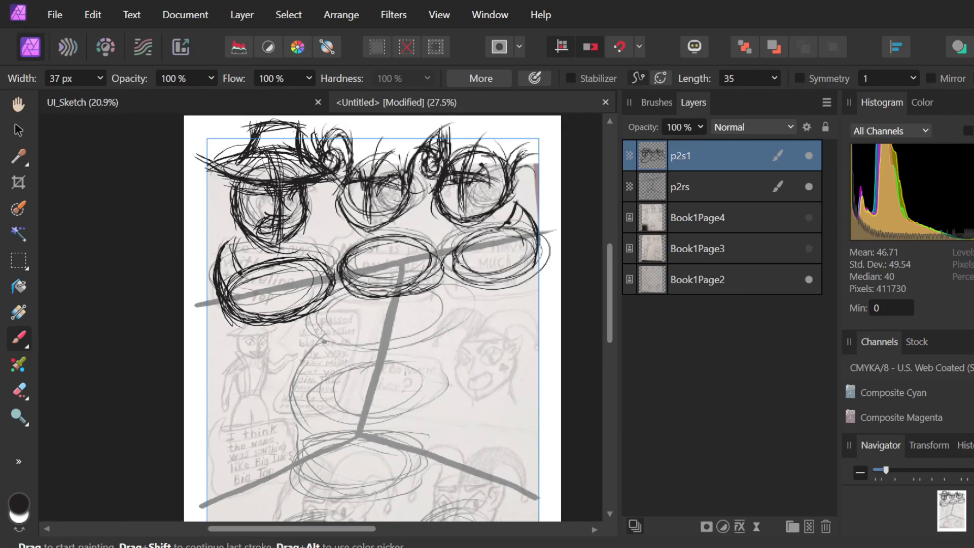
pyautogui.moveTo(341, 260)
pyautogui.mouseDown()
pyautogui.moveTo(406, 237)
pyautogui.moveTo(413, 222)
pyautogui.moveTo(439, 276)
pyautogui.mouseUp()
pyautogui.moveTo(418, 228)
pyautogui.mouseDown()
pyautogui.moveTo(432, 246)
pyautogui.moveTo(403, 288)
pyautogui.moveTo(408, 266)
pyautogui.moveTo(433, 272)
pyautogui.moveTo(410, 292)
pyautogui.moveTo(412, 249)
pyautogui.moveTo(431, 271)
pyautogui.mouseUp()
pyautogui.moveTo(374, 293); pyautogui.dragTo(354, 265)
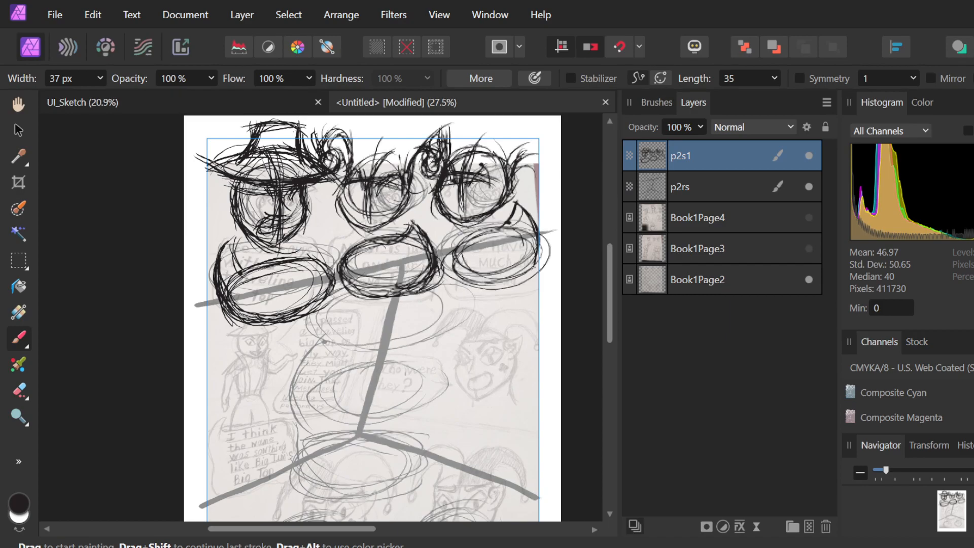
pyautogui.moveTo(494, 230)
pyautogui.mouseDown()
pyautogui.moveTo(466, 246)
pyautogui.moveTo(481, 272)
pyautogui.moveTo(461, 243)
pyautogui.moveTo(494, 267)
pyautogui.moveTo(458, 249)
pyautogui.moveTo(505, 269)
pyautogui.moveTo(465, 258)
pyautogui.moveTo(472, 261)
pyautogui.moveTo(528, 270)
pyautogui.moveTo(501, 278)
pyautogui.moveTo(533, 237)
pyautogui.mouseUp()
pyautogui.moveTo(518, 272); pyautogui.dragTo(530, 257)
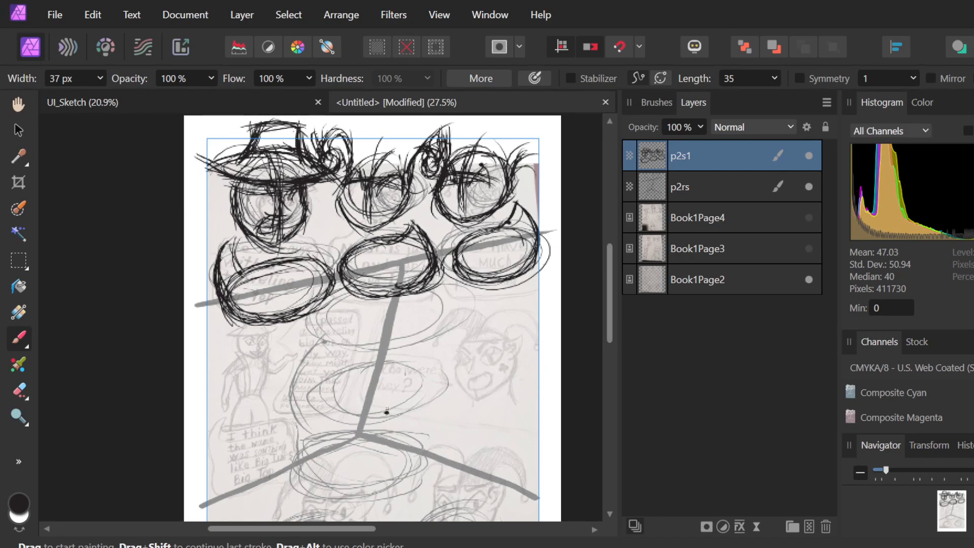
# Examine the rough bubbles and faint reference lettering in the page's middle panels.
pyautogui.scroll(-1, 370, 298)
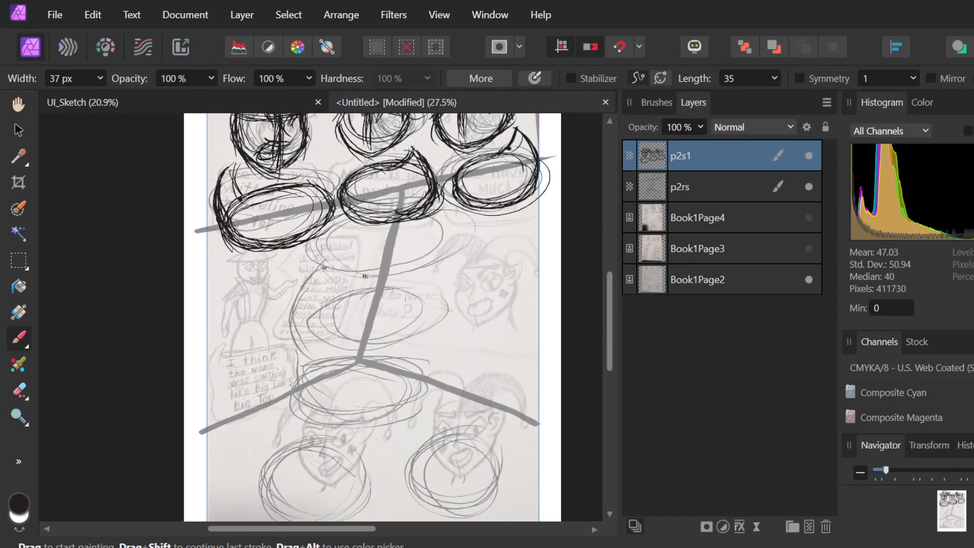
pyautogui.scroll(3, 365, 276)
pyautogui.scroll(-1, 365, 276)
pyautogui.scroll(-1, 365, 276)
pyautogui.scroll(1, 365, 276)
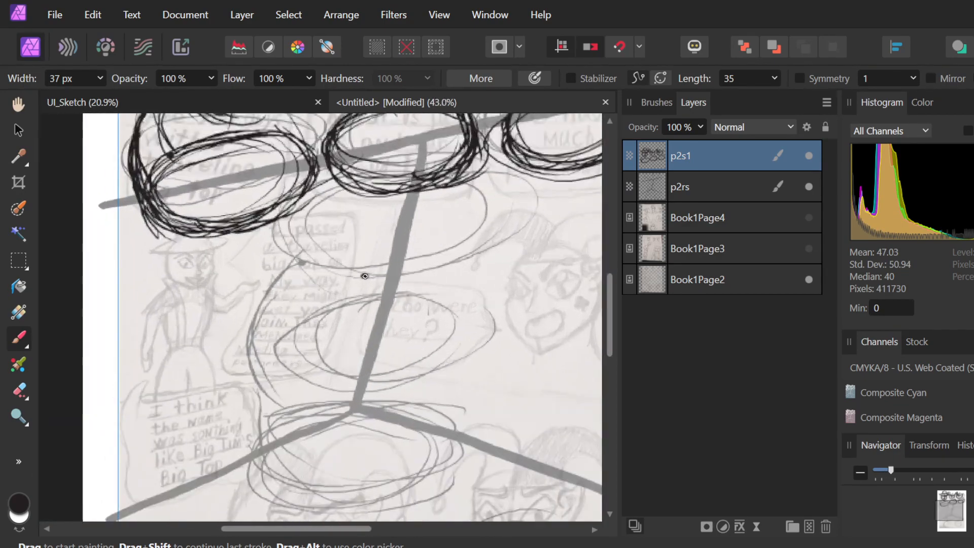
pyautogui.scroll(-1, 364, 276)
pyautogui.scroll(1, 365, 276)
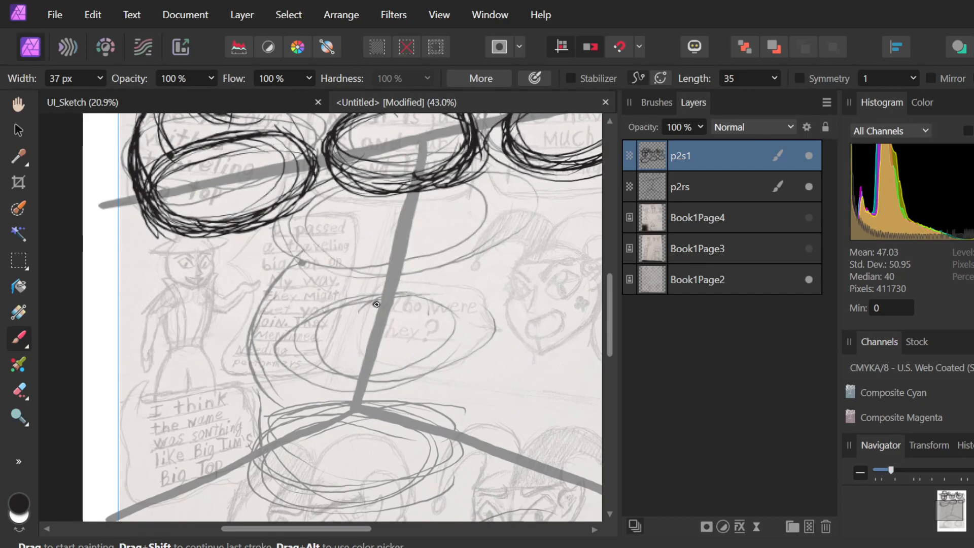
pyautogui.moveTo(367, 303); pyautogui.dragTo(351, 300)
pyautogui.scroll(1, 518, 311)
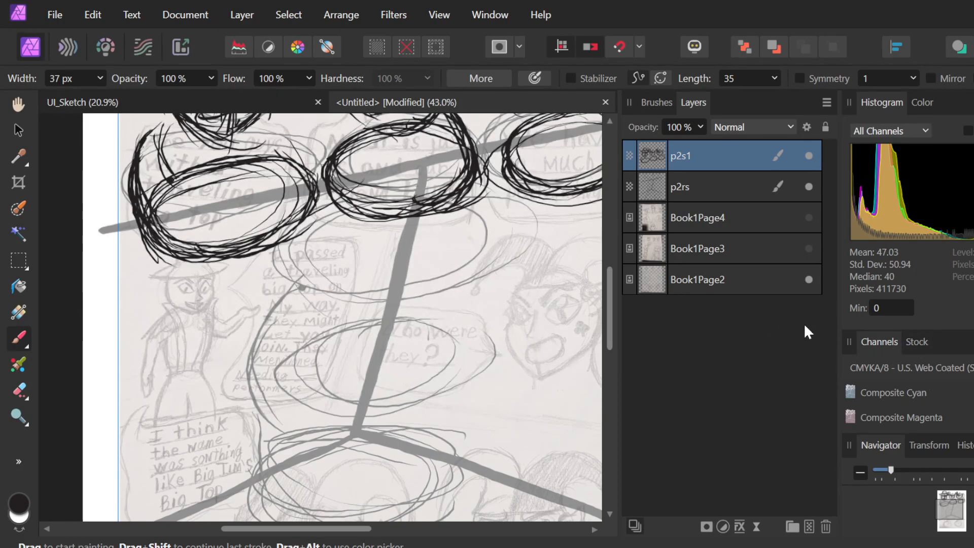
# Set the Book1Page2 reference layer's opacity to 100%.
pyautogui.click(720, 280)
pyautogui.click(700, 127)
pyautogui.moveTo(681, 149); pyautogui.dragTo(761, 152)
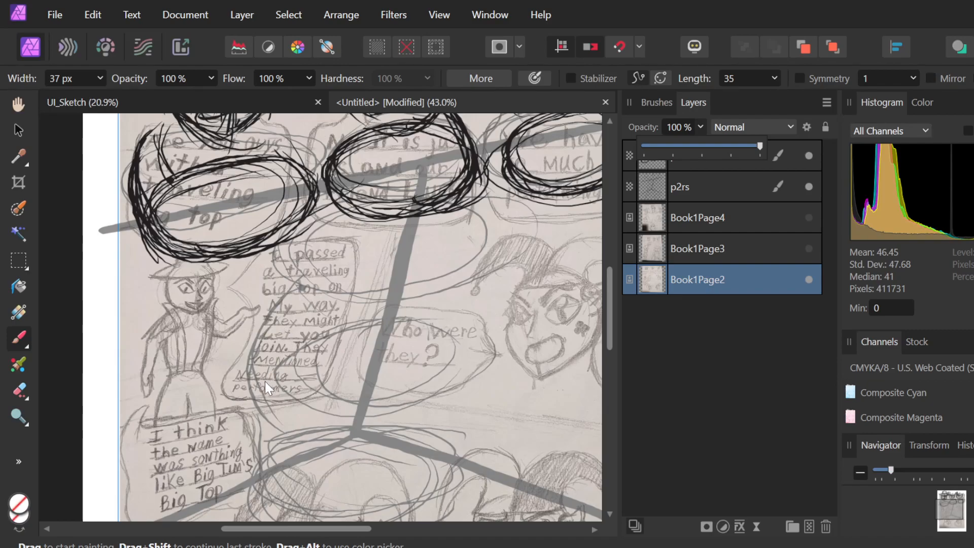
# Compare the reference page's characters and captions with the rough panels and bubbles across the middle and lower panels.
pyautogui.scroll(-2, 501, 294)
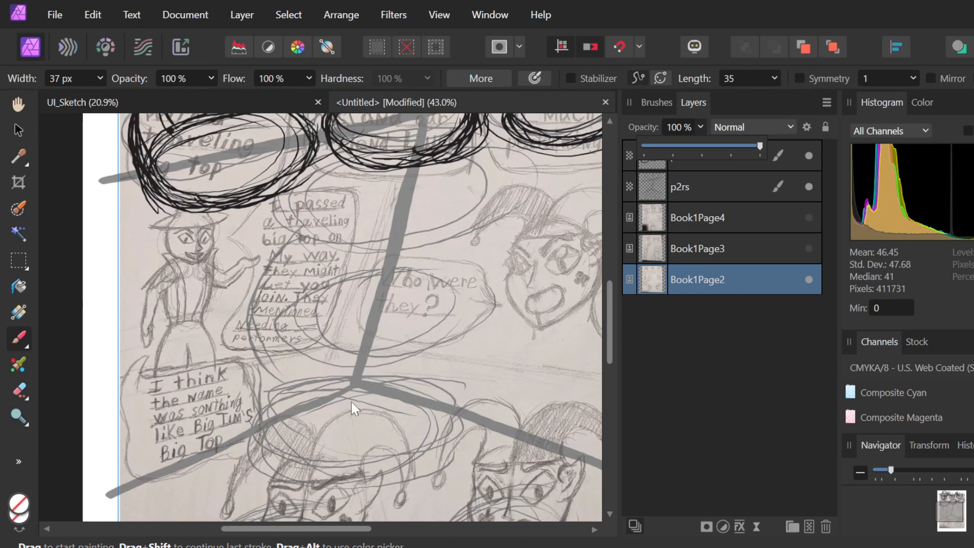
pyautogui.scroll(-5, 442, 340)
pyautogui.keyDown('ctrl'); pyautogui.scroll(-2, 442, 339); pyautogui.keyUp('ctrl')
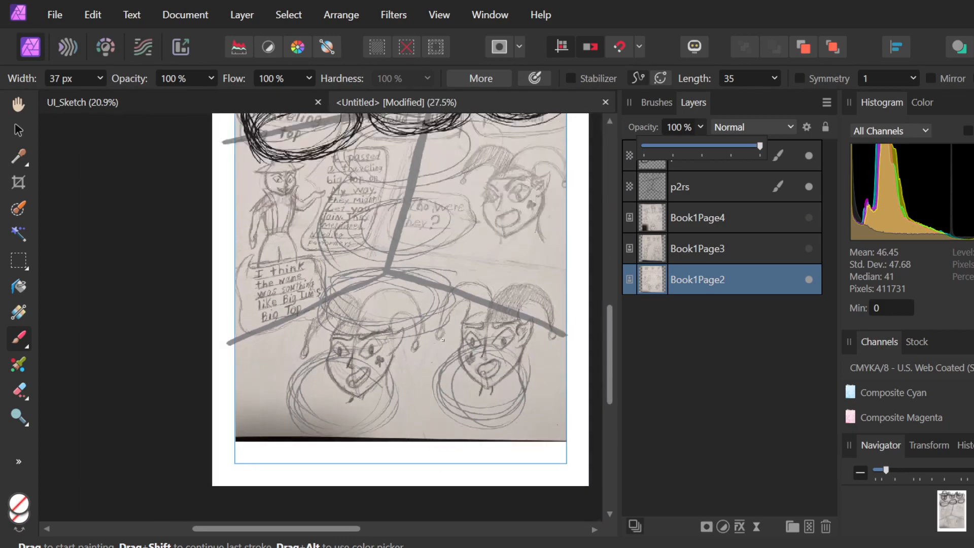
pyautogui.keyDown('ctrl'); pyautogui.scroll(-1, 442, 339); pyautogui.keyUp('ctrl')
pyautogui.keyDown('ctrl'); pyautogui.scroll(2, 536, 333); pyautogui.keyUp('ctrl')
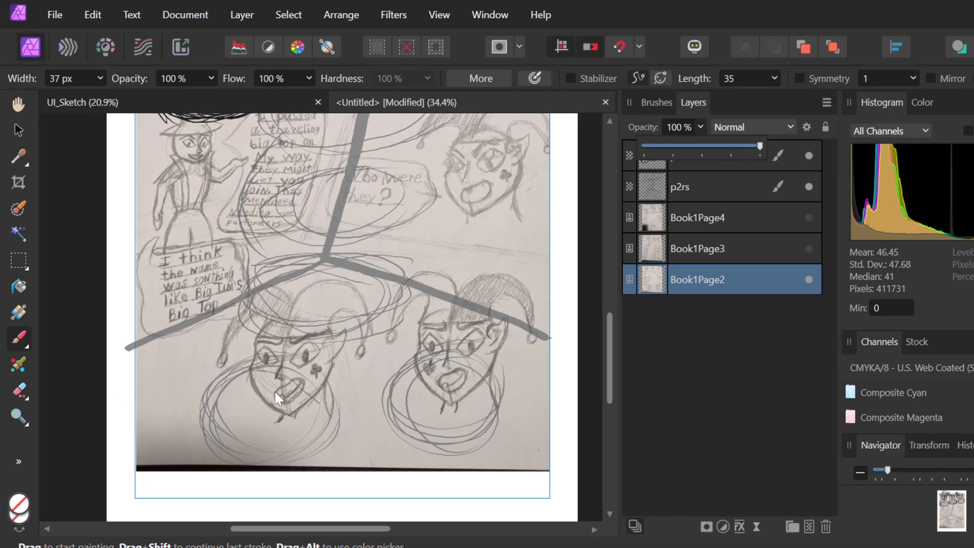
pyautogui.scroll(4, 427, 336)
pyautogui.scroll(4, 424, 324)
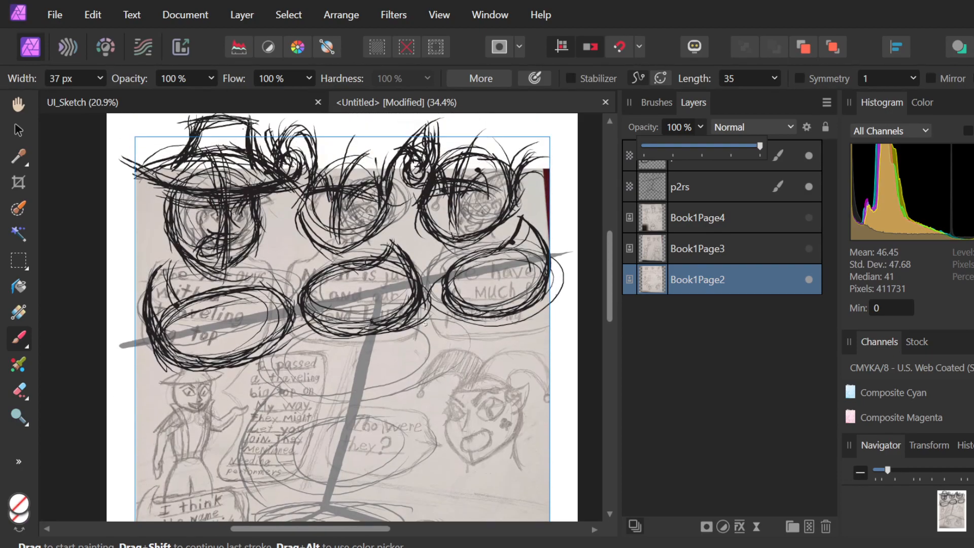
pyautogui.scroll(-2, 425, 323)
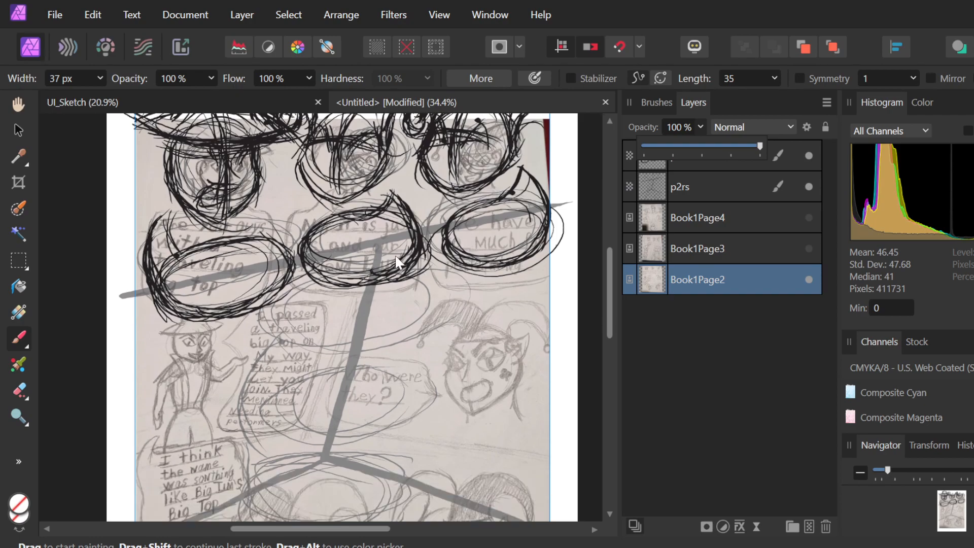
pyautogui.scroll(-3, 395, 264)
pyautogui.scroll(3, 395, 263)
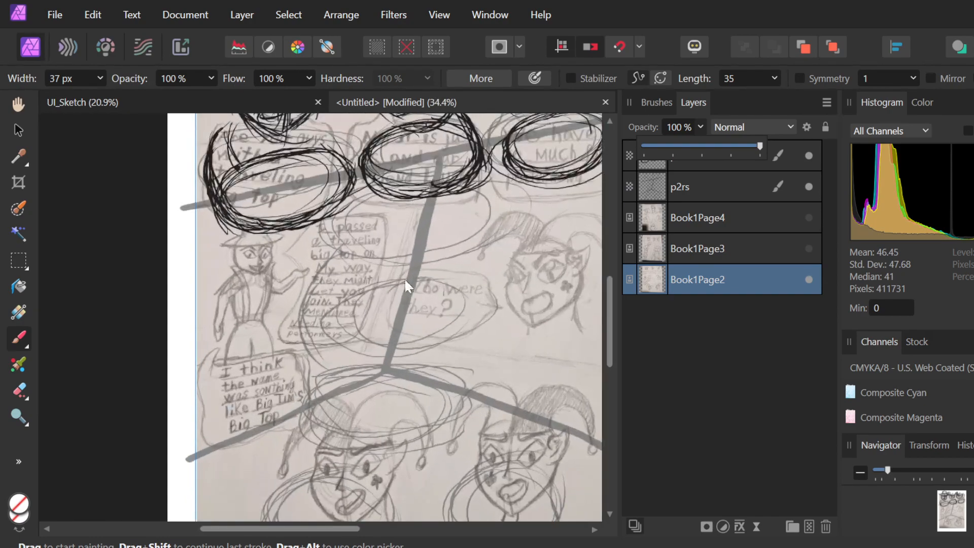
pyautogui.scroll(-2, 419, 283)
pyautogui.scroll(2, 443, 263)
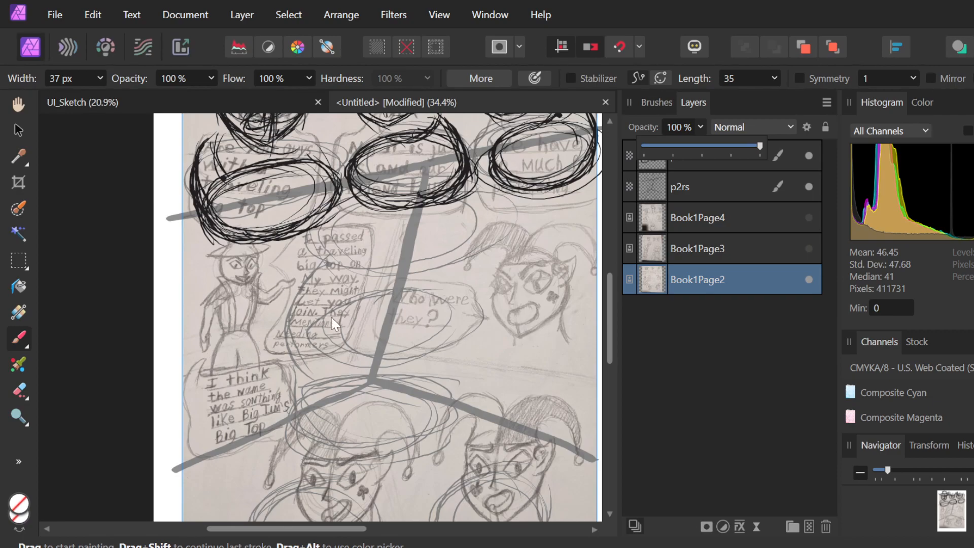
pyautogui.scroll(-2, 335, 284)
pyautogui.scroll(-1, 338, 286)
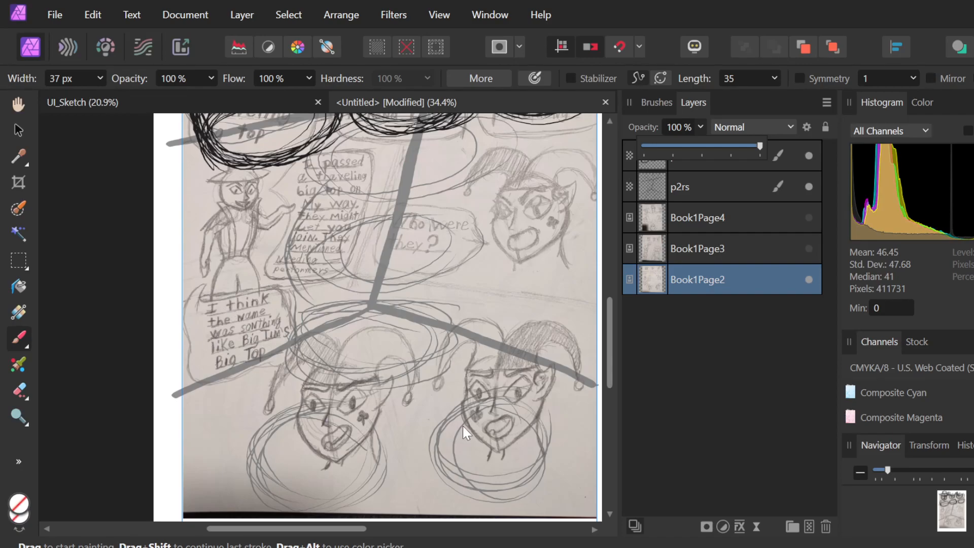
pyautogui.scroll(-2, 744, 211)
pyautogui.scroll(2, 745, 211)
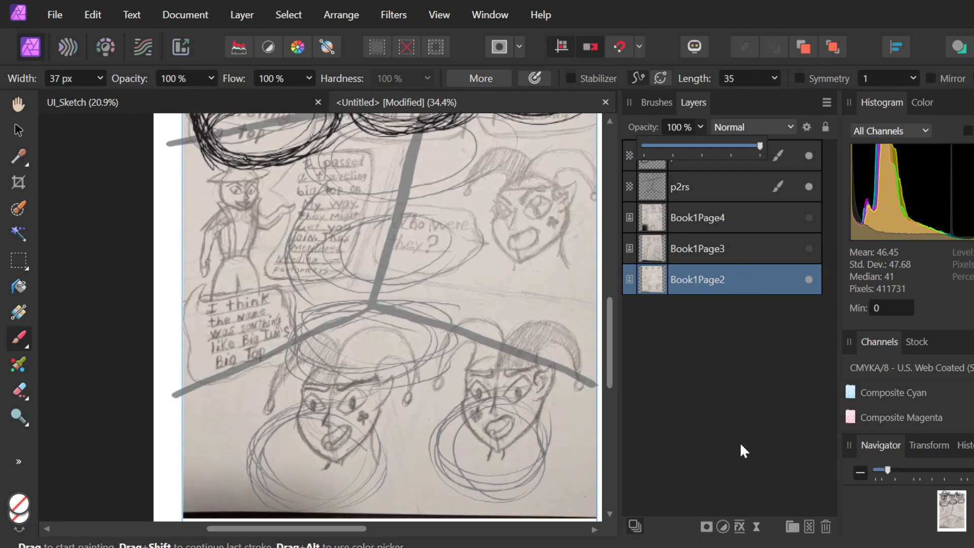
# Set the Book1Page2 reference layer's opacity to 47%.
pyautogui.doubleClick(756, 279)
pyautogui.click(700, 127)
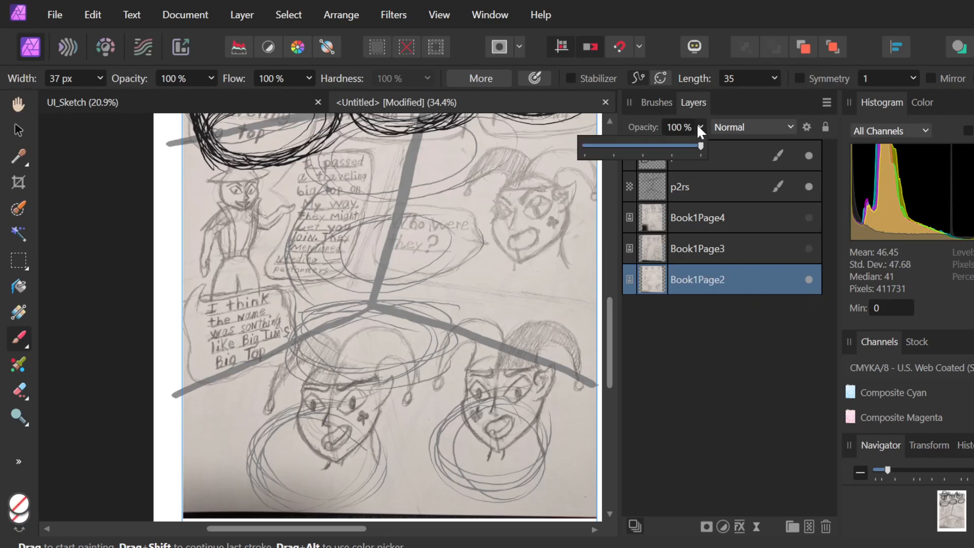
pyautogui.moveTo(675, 148)
pyautogui.mouseDown()
pyautogui.moveTo(602, 150)
pyautogui.moveTo(640, 150)
pyautogui.mouseUp()
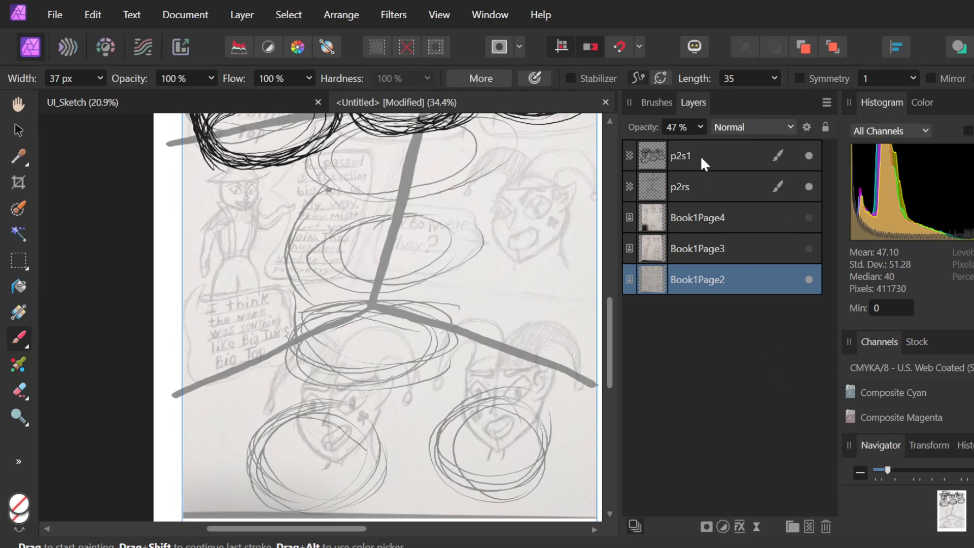
# Try placing the Book1Page2 layer above p2s1, and return it to the bottom of the layer stack.
pyautogui.moveTo(705, 279); pyautogui.dragTo(689, 139)
pyautogui.scroll(5, 180, 347)
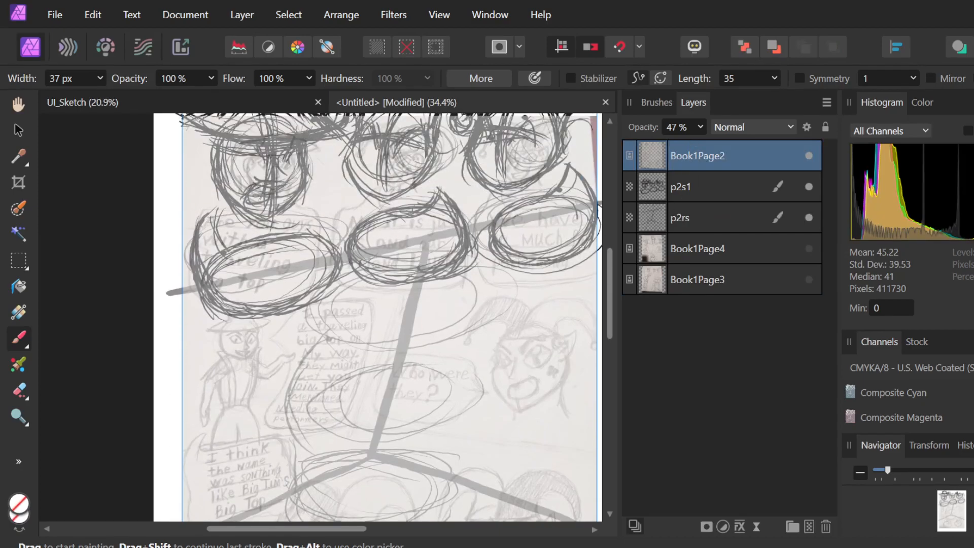
pyautogui.moveTo(708, 156); pyautogui.dragTo(744, 308)
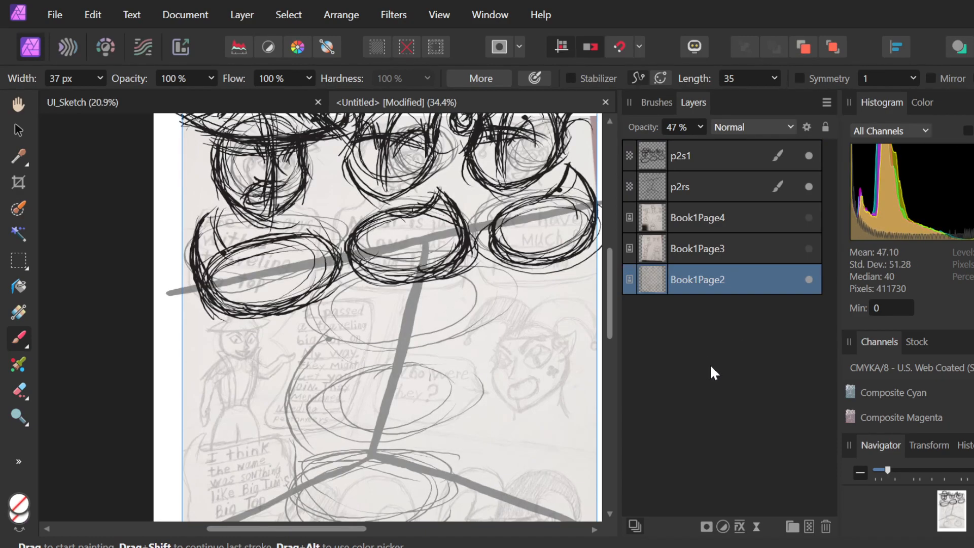
# Add a new pixel layer above p2s1 and name it p2s2.
pyautogui.click(698, 162)
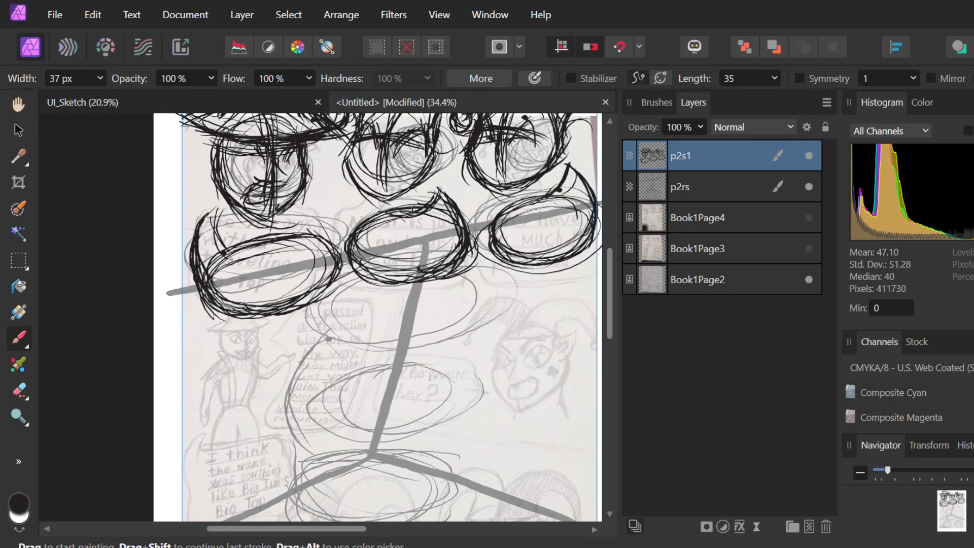
pyautogui.scroll(-3, 386, 355)
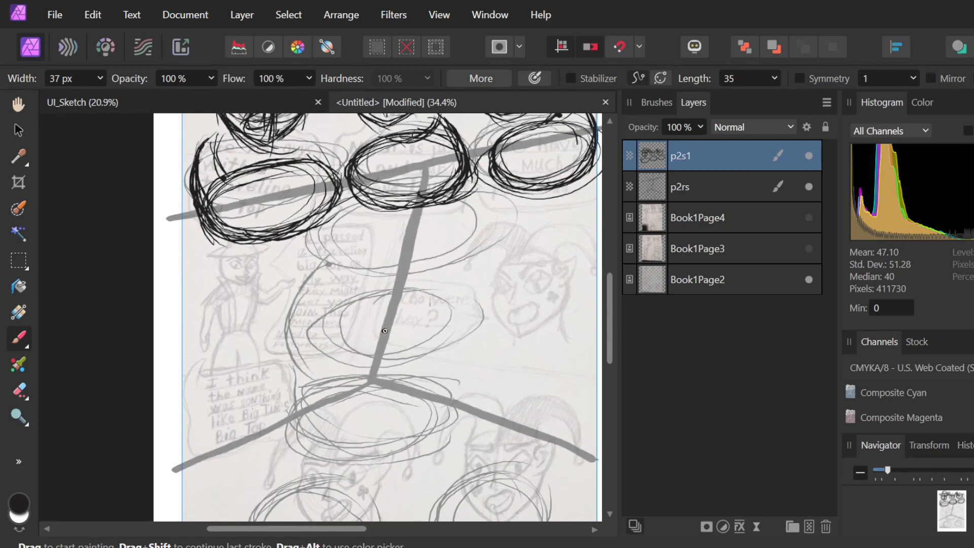
pyautogui.click(809, 526)
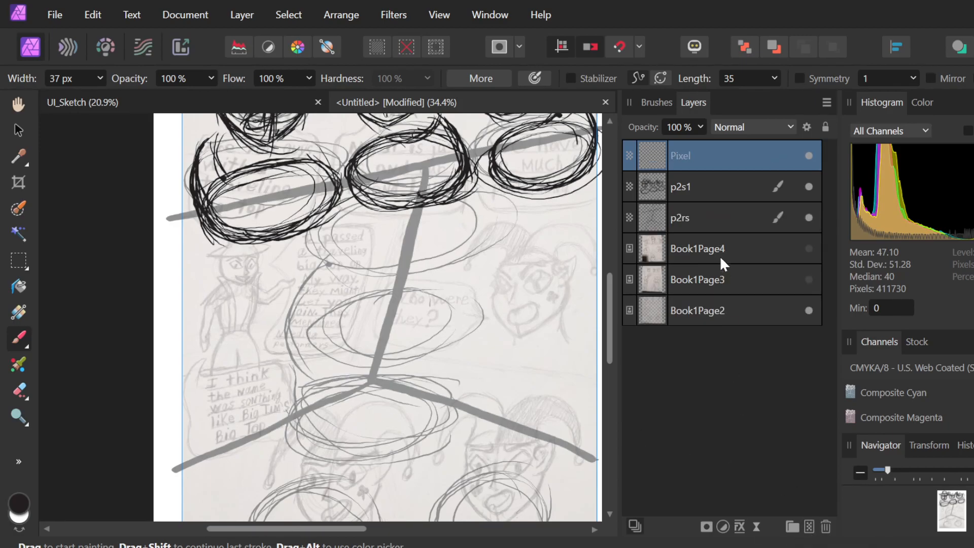
pyautogui.doubleClick(695, 156)
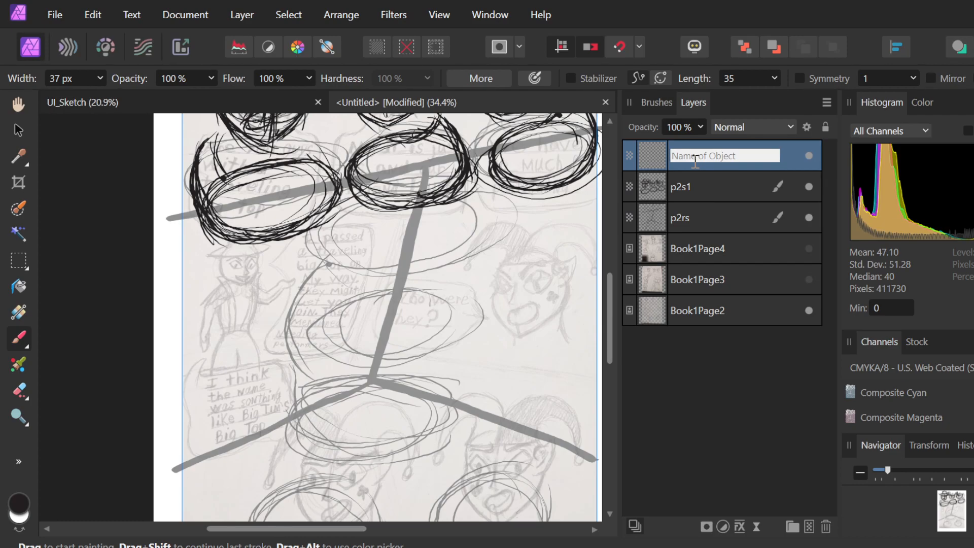
pyautogui.write('p2s2')
pyautogui.scroll(1, 249, 334)
pyautogui.scroll(2, 250, 334)
pyautogui.keyDown('ctrl'); pyautogui.scroll(3, 247, 331); pyautogui.keyUp('ctrl')
pyautogui.scroll(-3, 284, 252)
pyautogui.scroll(-2, 287, 253)
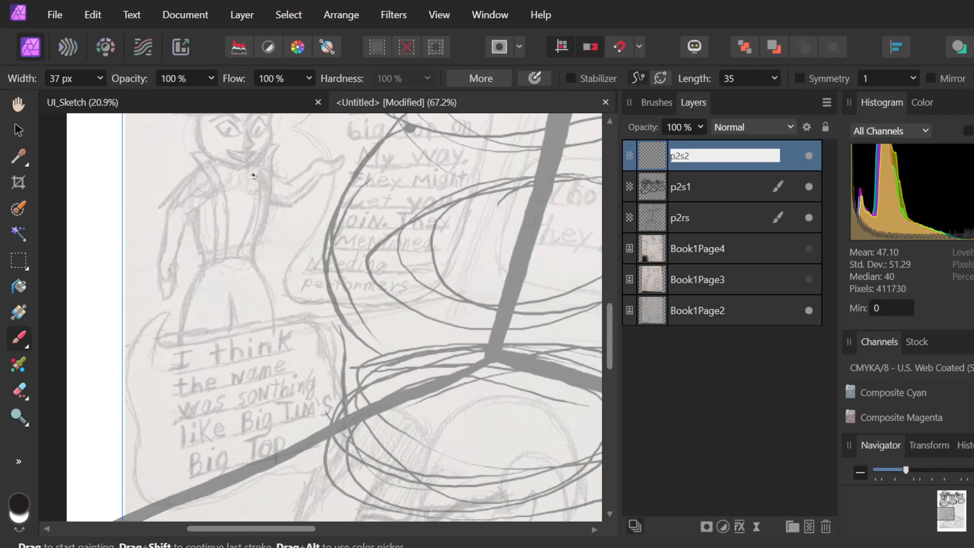
pyautogui.press('Return')
# Sketch two loose stacked circles over the reference's lower-left speech bubble on the p2s2 layer.
pyautogui.moveTo(252, 181)
pyautogui.mouseDown()
pyautogui.moveTo(261, 206)
pyautogui.moveTo(203, 226)
pyautogui.moveTo(279, 192)
pyautogui.moveTo(279, 200)
pyautogui.mouseUp()
pyautogui.hotkey('ctrl', 'z')
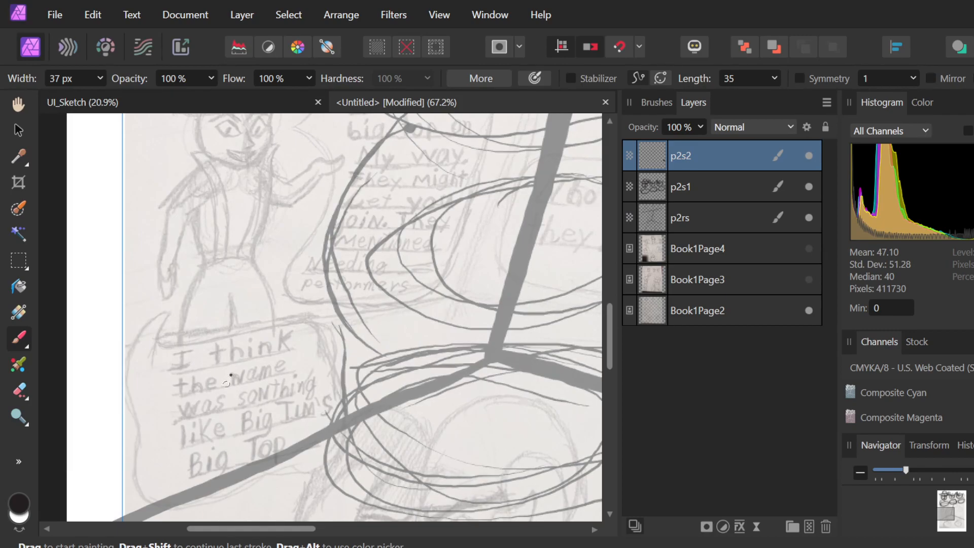
pyautogui.moveTo(245, 373)
pyautogui.mouseDown()
pyautogui.moveTo(175, 457)
pyautogui.moveTo(257, 432)
pyautogui.moveTo(170, 462)
pyautogui.moveTo(269, 431)
pyautogui.moveTo(244, 503)
pyautogui.moveTo(227, 423)
pyautogui.moveTo(156, 474)
pyautogui.mouseUp()
pyautogui.moveTo(183, 413); pyautogui.dragTo(162, 496)
pyautogui.moveTo(169, 435); pyautogui.dragTo(161, 509)
pyautogui.moveTo(165, 456); pyautogui.dragTo(157, 507)
pyautogui.moveTo(239, 321)
pyautogui.mouseDown()
pyautogui.moveTo(208, 376)
pyautogui.moveTo(262, 281)
pyautogui.moveTo(186, 323)
pyautogui.moveTo(276, 327)
pyautogui.moveTo(183, 294)
pyautogui.moveTo(251, 377)
pyautogui.moveTo(246, 267)
pyautogui.moveTo(234, 368)
pyautogui.moveTo(270, 272)
pyautogui.moveTo(293, 315)
pyautogui.moveTo(190, 302)
pyautogui.moveTo(278, 356)
pyautogui.mouseUp()
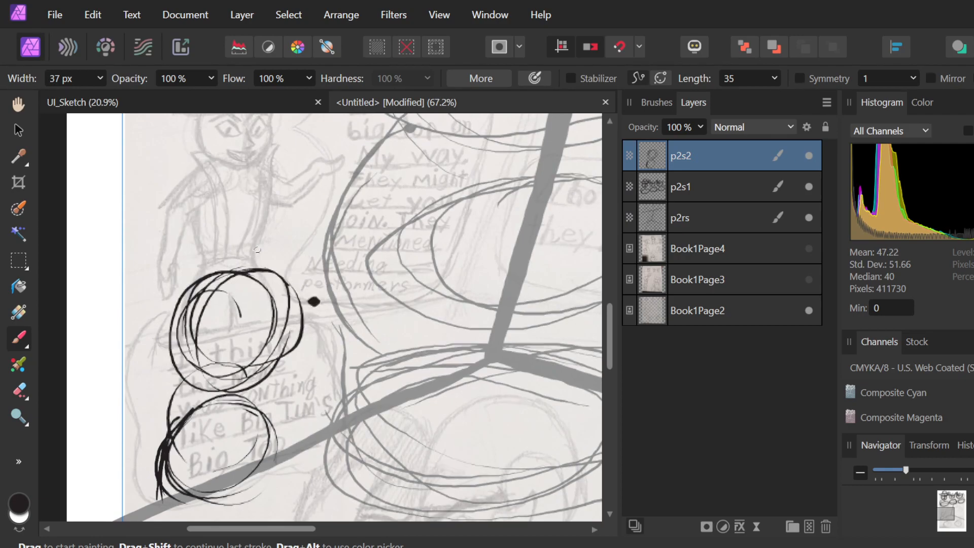
# Compare the two new circles with the reference figure, captions and rough panel lines across the whole page.
pyautogui.scroll(-4, 260, 229)
pyautogui.scroll(10, 260, 228)
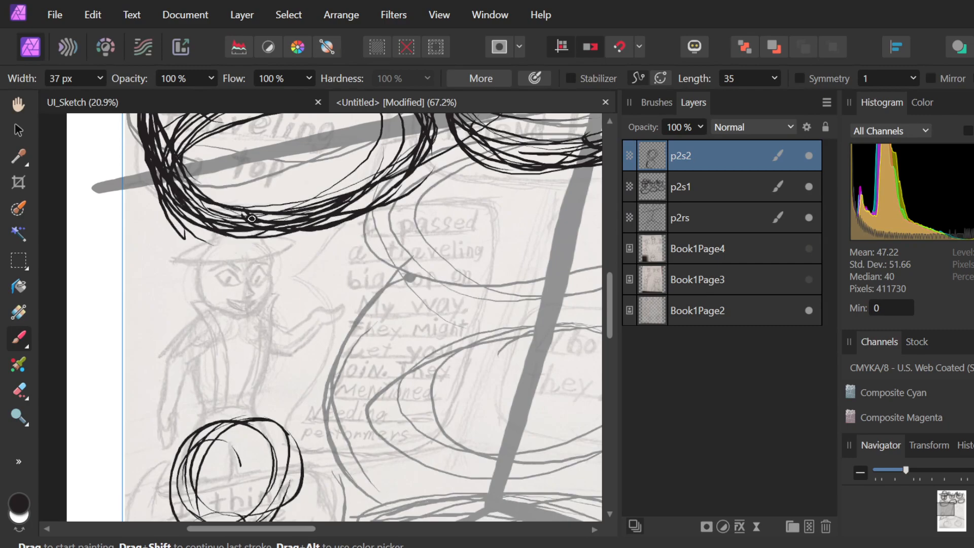
pyautogui.scroll(-2, 253, 228)
pyautogui.scroll(-2, 250, 239)
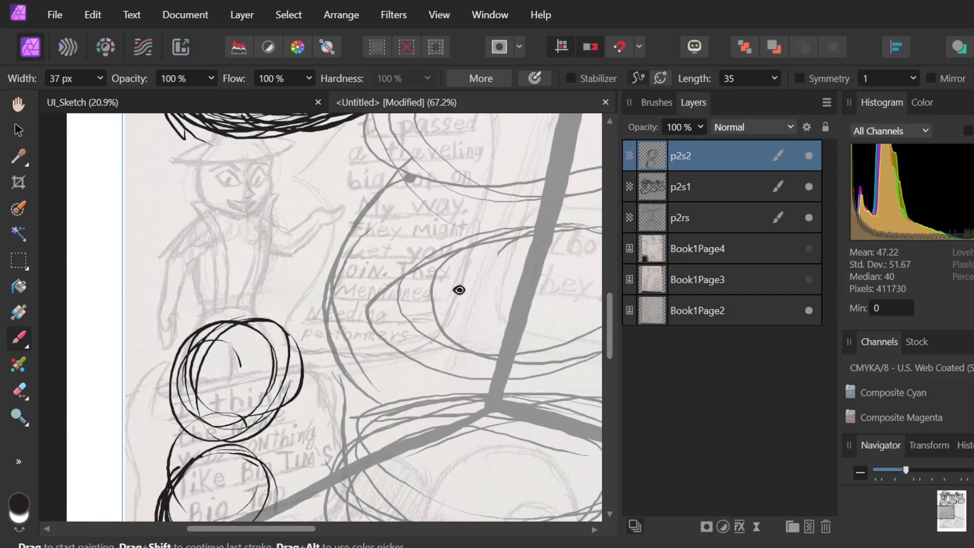
pyautogui.scroll(5, 459, 290)
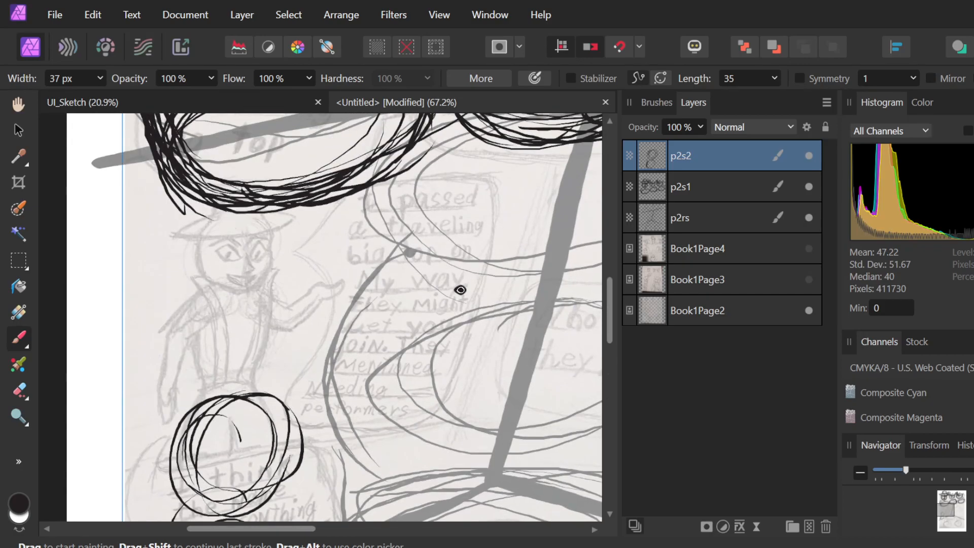
pyautogui.scroll(1, 461, 290)
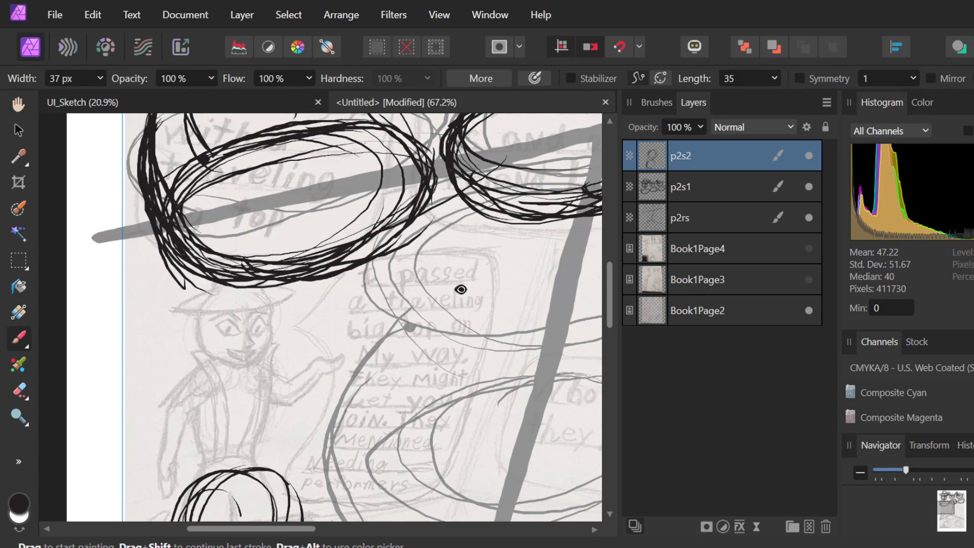
pyautogui.scroll(-1, 461, 289)
pyautogui.scroll(-5, 461, 290)
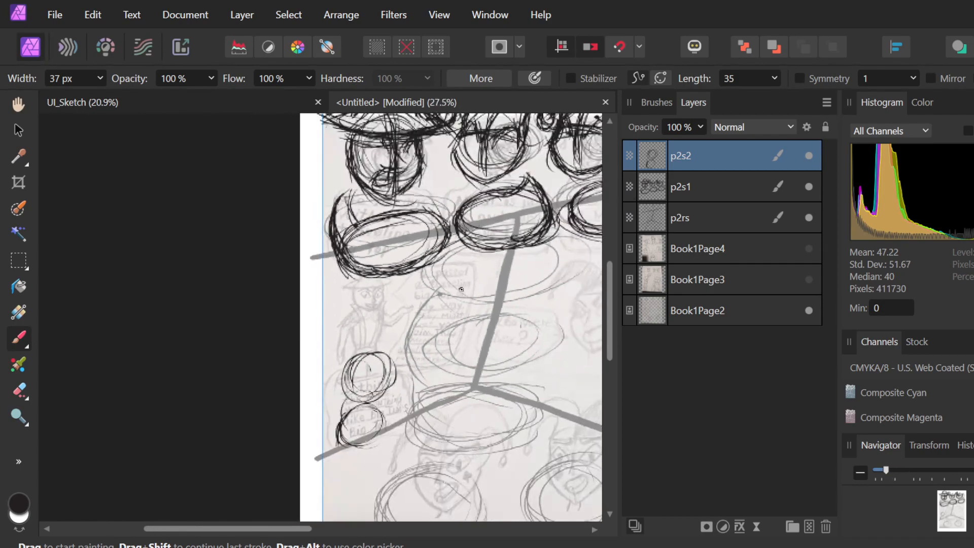
pyautogui.hscroll(4, 563, 314)
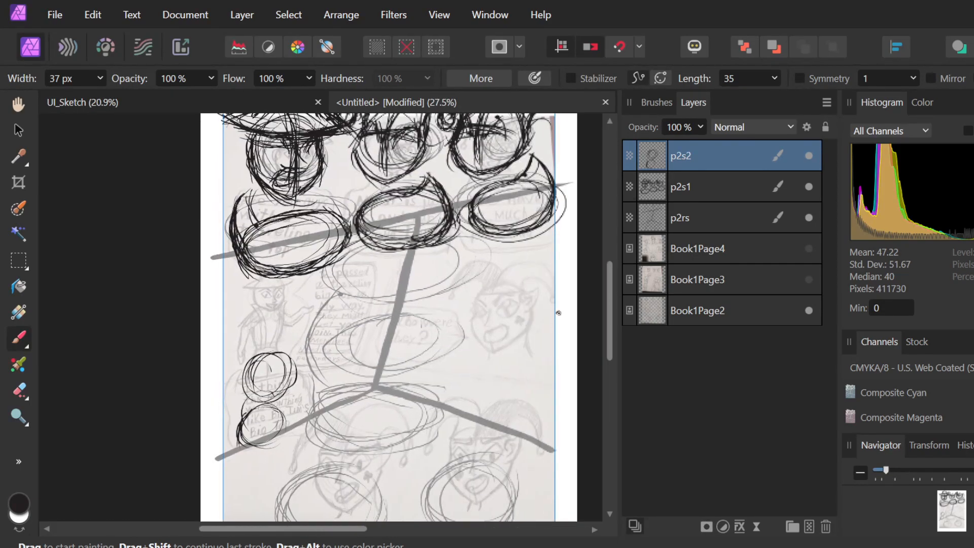
pyautogui.scroll(2, 472, 307)
pyautogui.scroll(-6, 472, 308)
pyautogui.scroll(2, 472, 308)
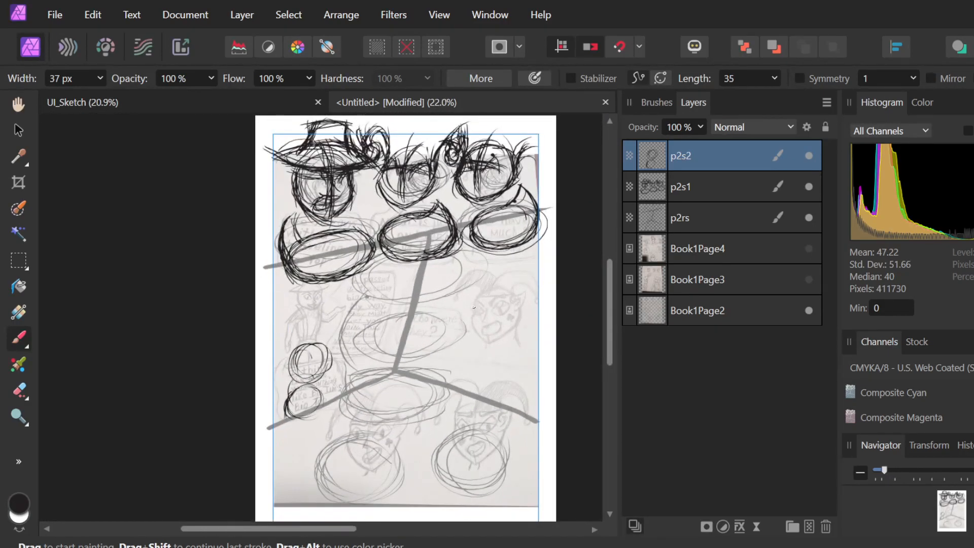
pyautogui.click(291, 302)
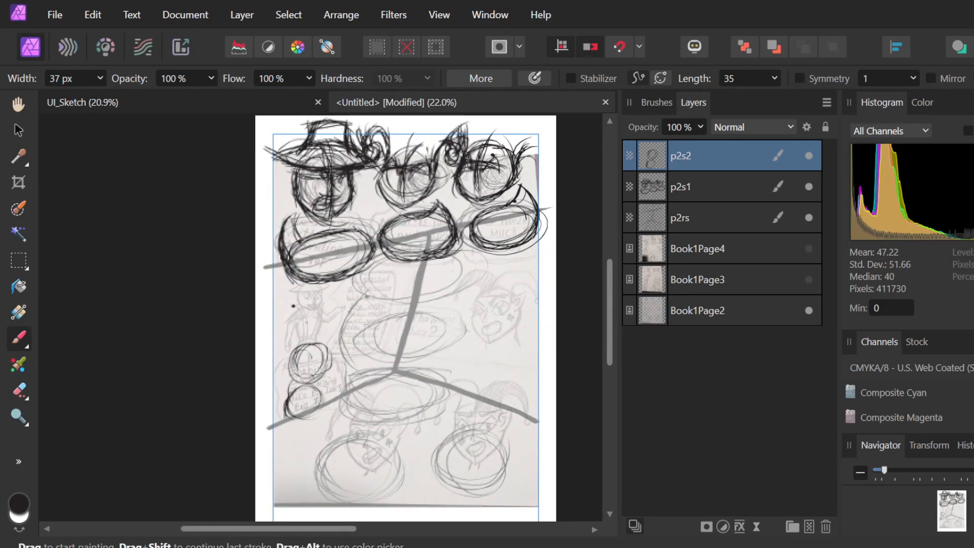
pyautogui.scroll(2, 355, 384)
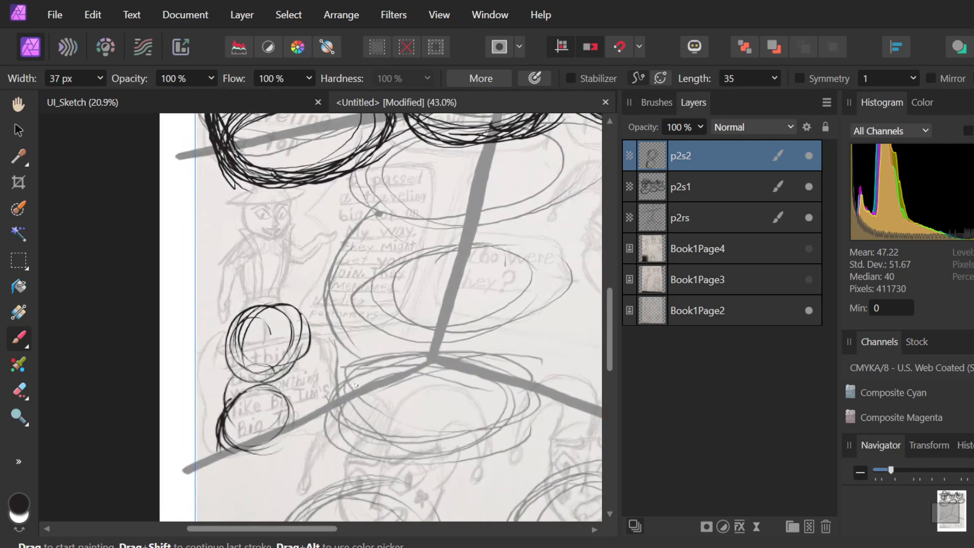
pyautogui.scroll(-1, 356, 385)
pyautogui.scroll(-2, 356, 384)
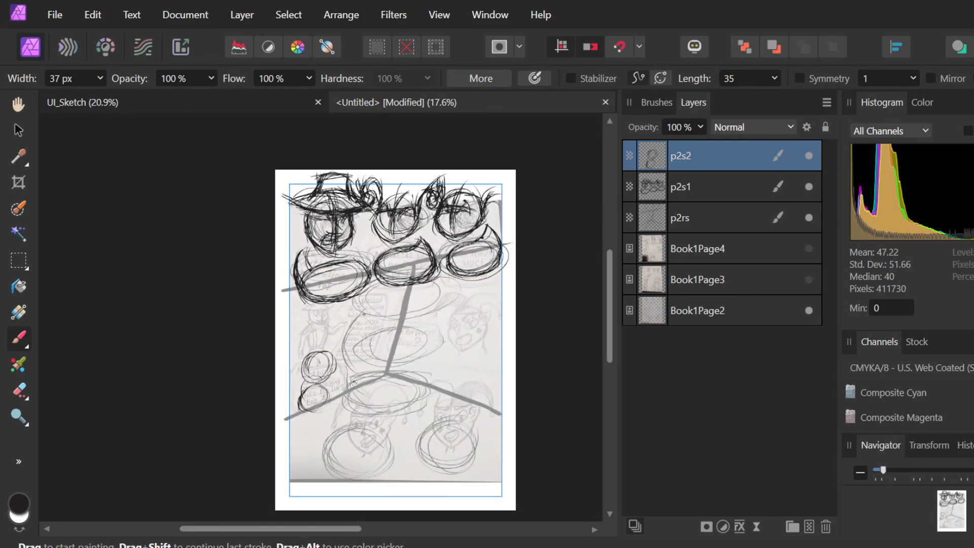
# Move the p2rs rough panel layer slightly down the page.
pyautogui.click(729, 219)
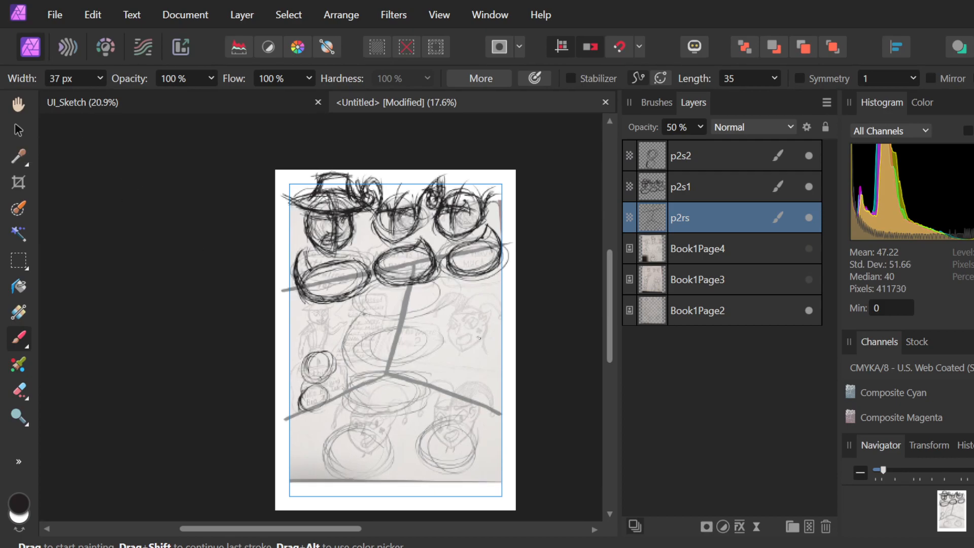
pyautogui.press('v')
pyautogui.moveTo(480, 336); pyautogui.dragTo(464, 331)
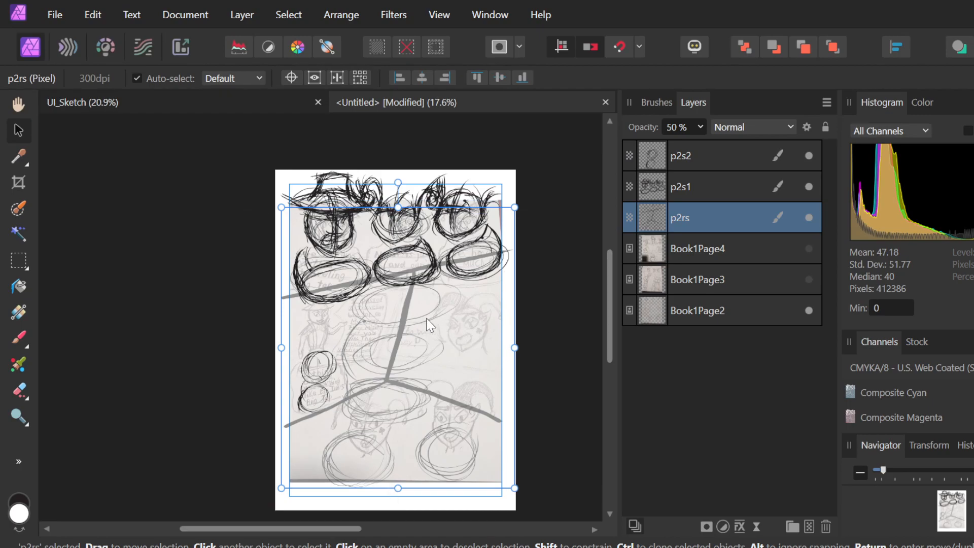
# Fine-tune the vertical position of the p2rs layer with small nudges down and up.
pyautogui.press('Down')
pyautogui.press('Down')
pyautogui.press('Down')
pyautogui.press('Down')
pyautogui.press('Down')
pyautogui.press('Down')
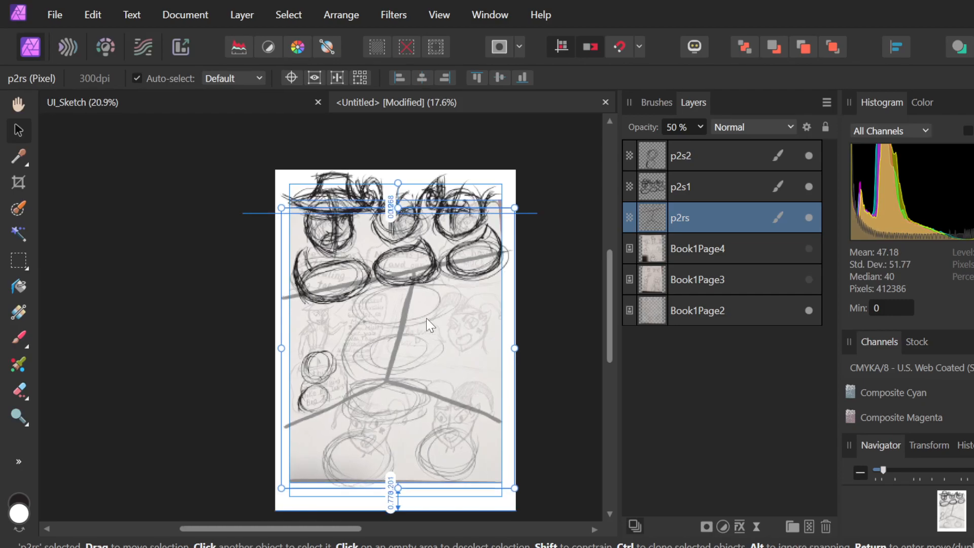
pyautogui.press('Up')
pyautogui.press('Up')
pyautogui.press('Up')
pyautogui.press('Up')
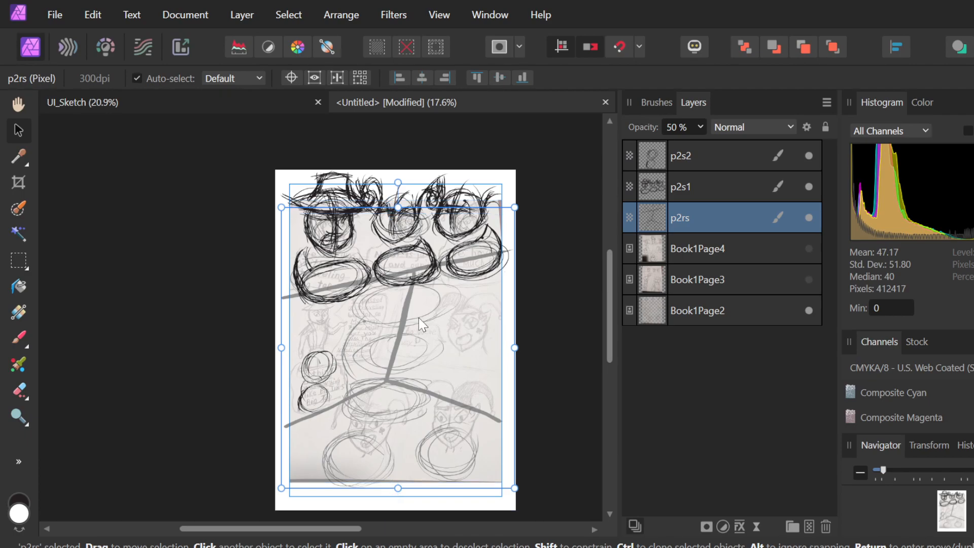
pyautogui.press('Down')
pyautogui.press('Down')
pyautogui.press('Down')
pyautogui.press('Down')
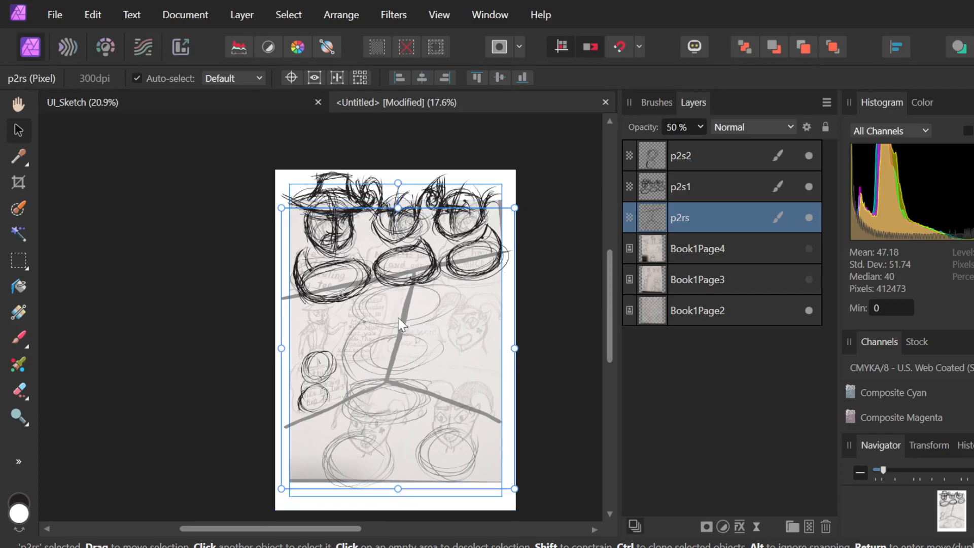
pyautogui.press('Down')
# Delete the p2s2 layer with its circles and add a fresh pixel layer above p2s1.
pyautogui.scroll(5, 319, 337)
pyautogui.scroll(-2, 320, 329)
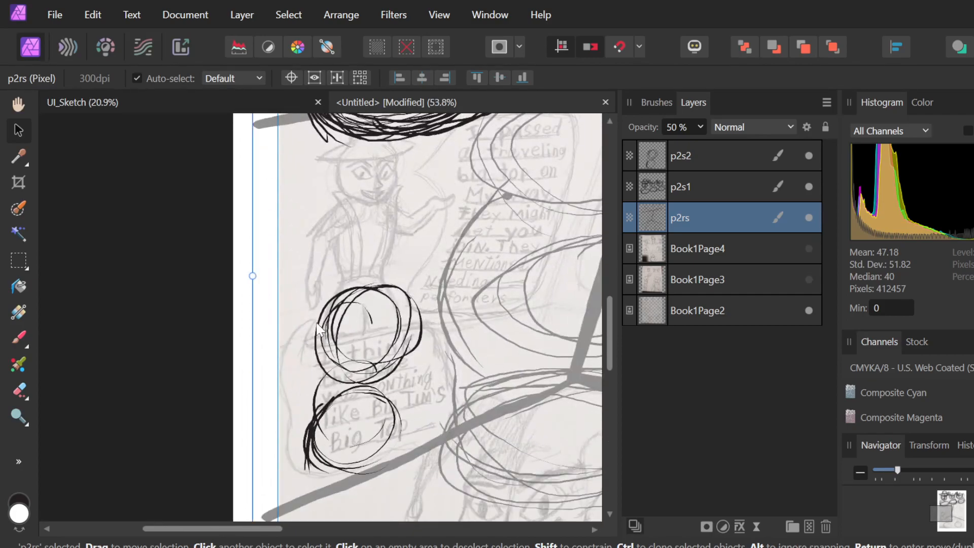
pyautogui.click(726, 159)
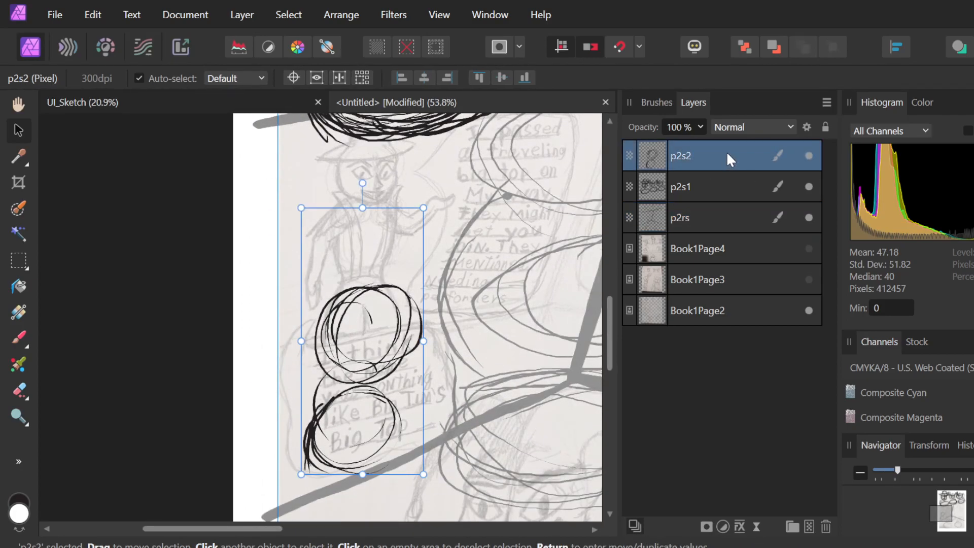
pyautogui.press('Delete')
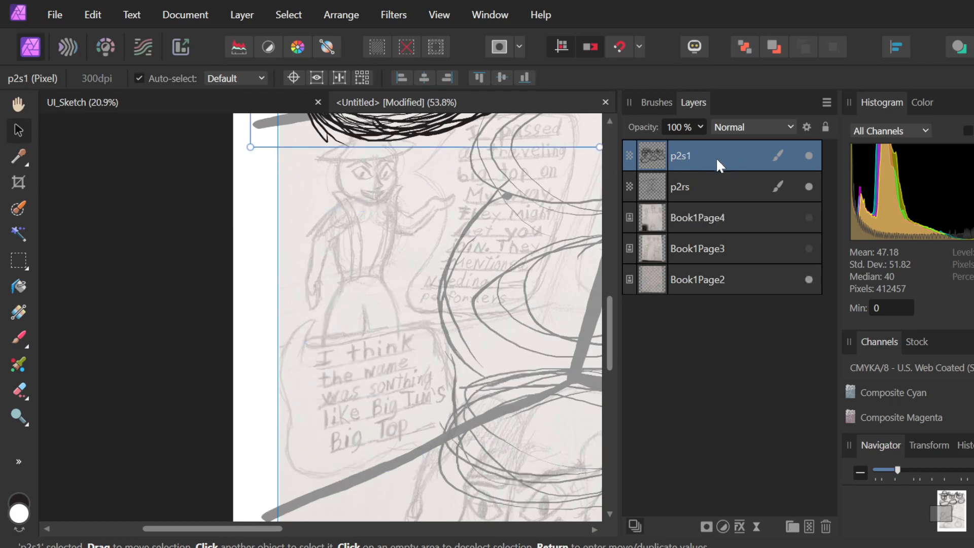
pyautogui.click(808, 523)
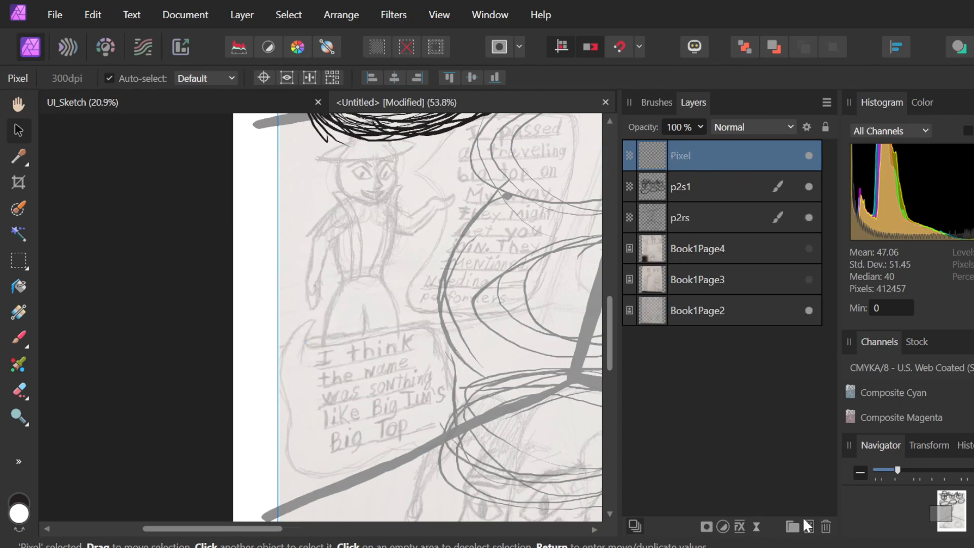
# Try shifting the Book1Page2 reference image slightly upward, and undo the move.
pyautogui.scroll(3, 405, 350)
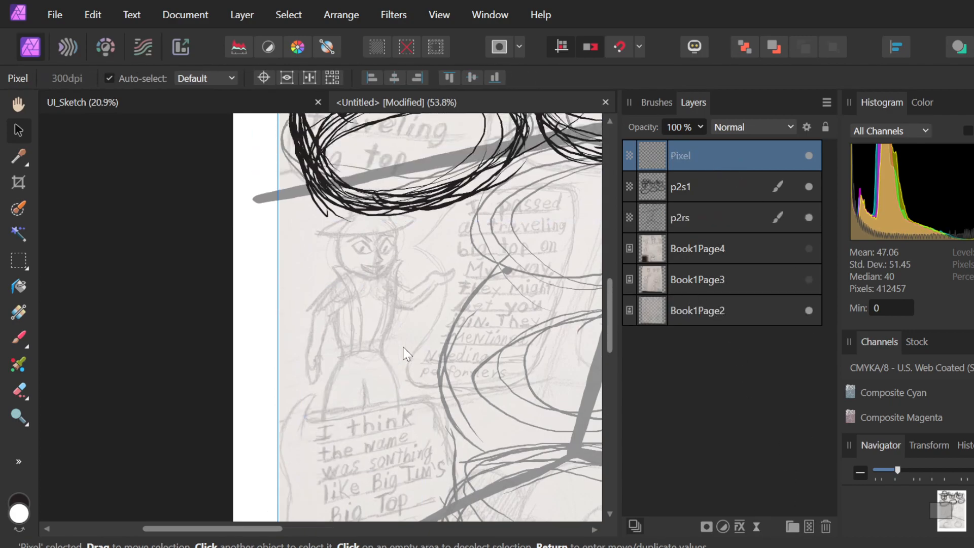
pyautogui.scroll(-2, 406, 347)
pyautogui.scroll(-1, 406, 347)
pyautogui.scroll(2, 406, 347)
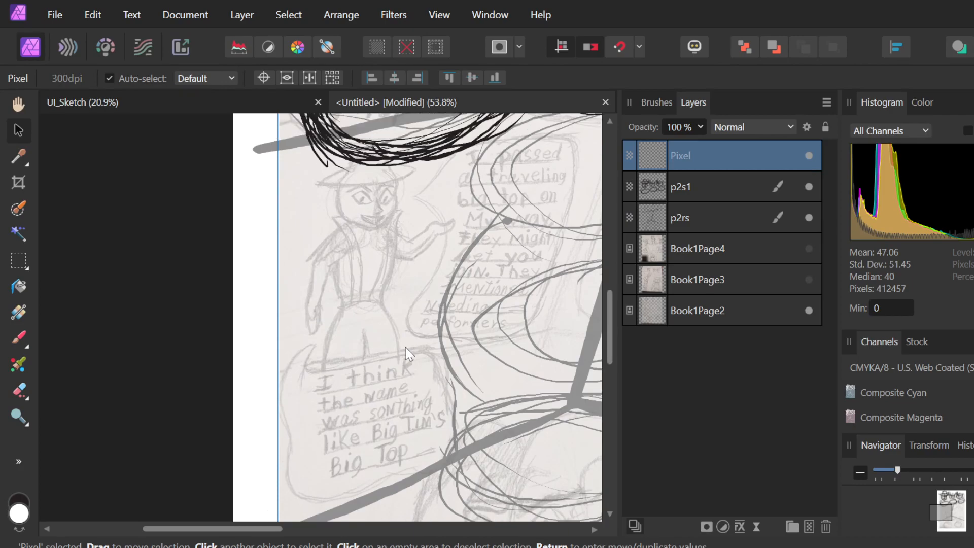
pyautogui.scroll(-1, 406, 347)
pyautogui.moveTo(402, 246); pyautogui.dragTo(399, 224)
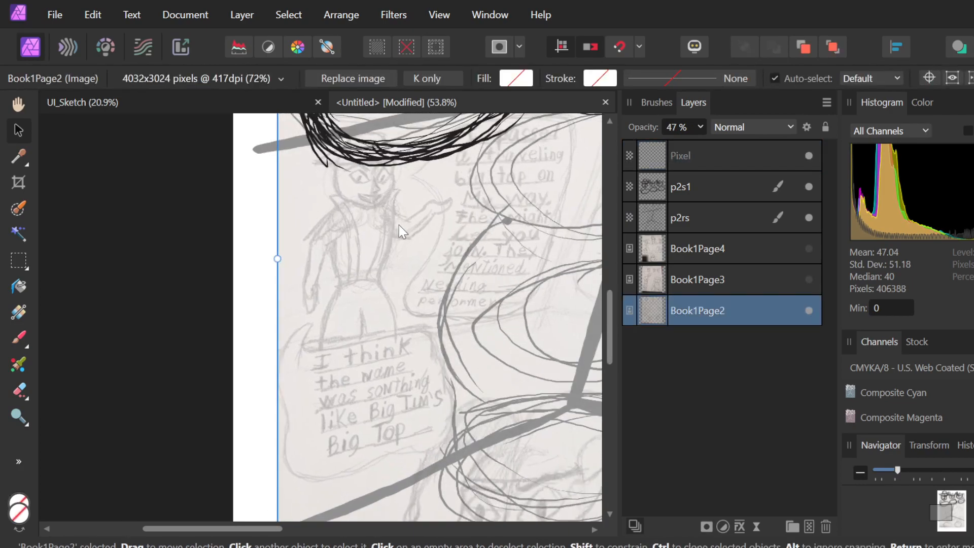
pyautogui.hotkey('ctrl', 'z')
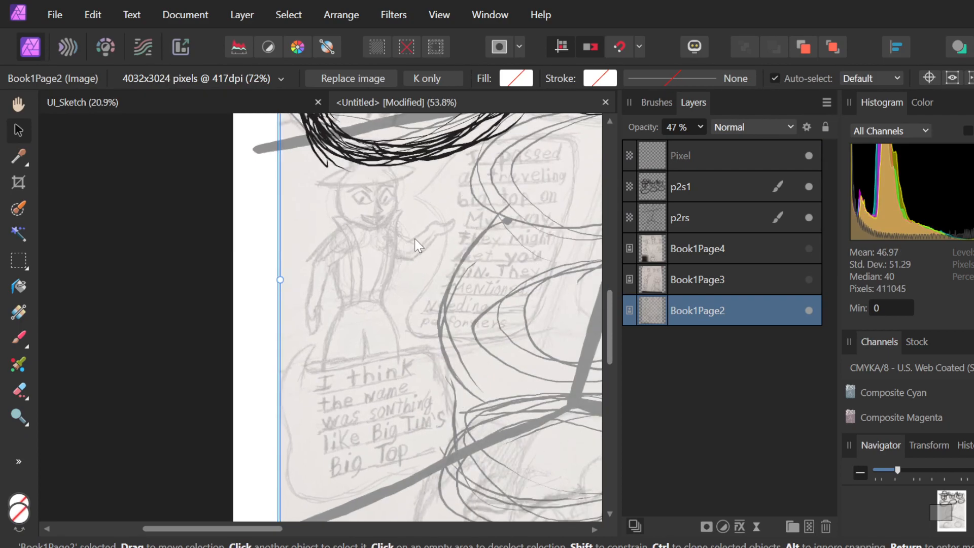
# Undo the last change to the Book1Page2 image and sketch head and torso circles over the hat figure on the Pixel layer.
pyautogui.hotkey('ctrl', 'z')
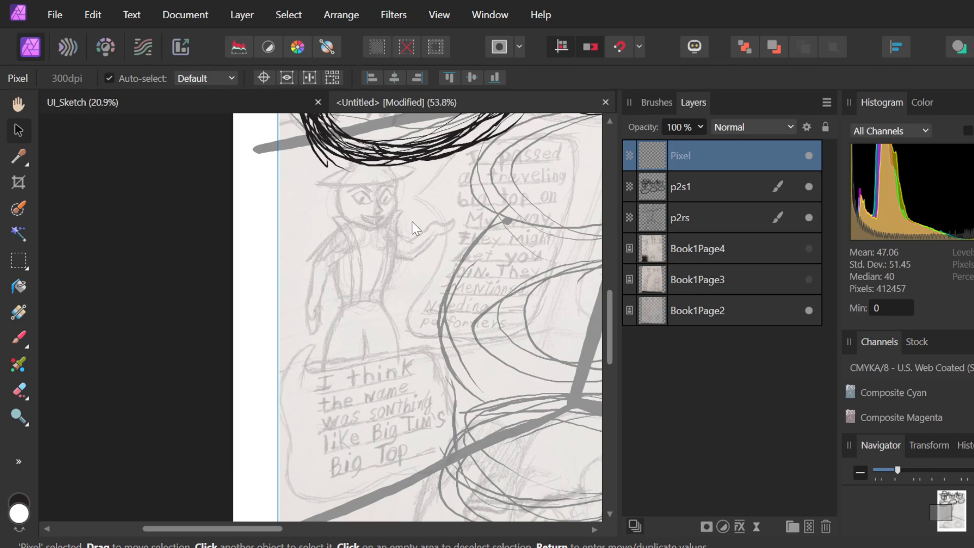
pyautogui.click(247, 267)
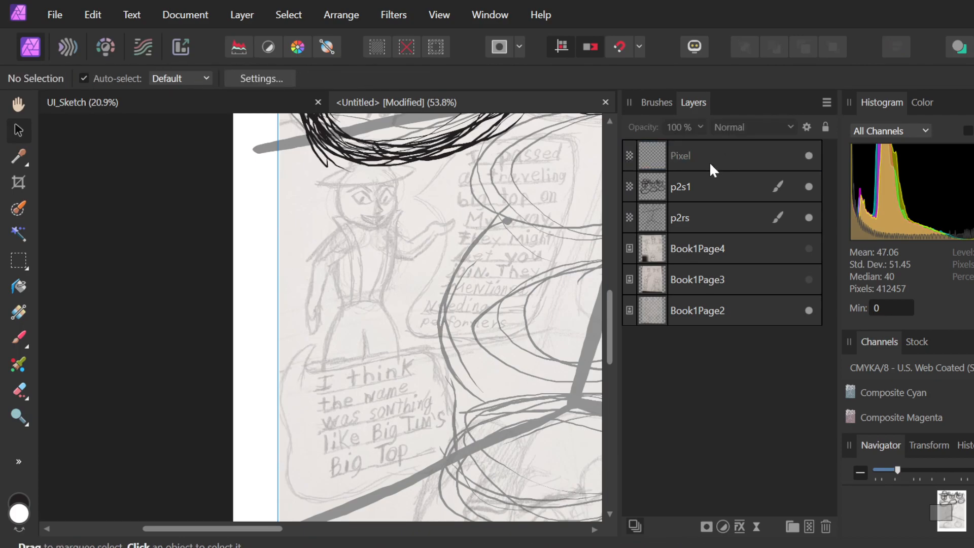
pyautogui.click(686, 154)
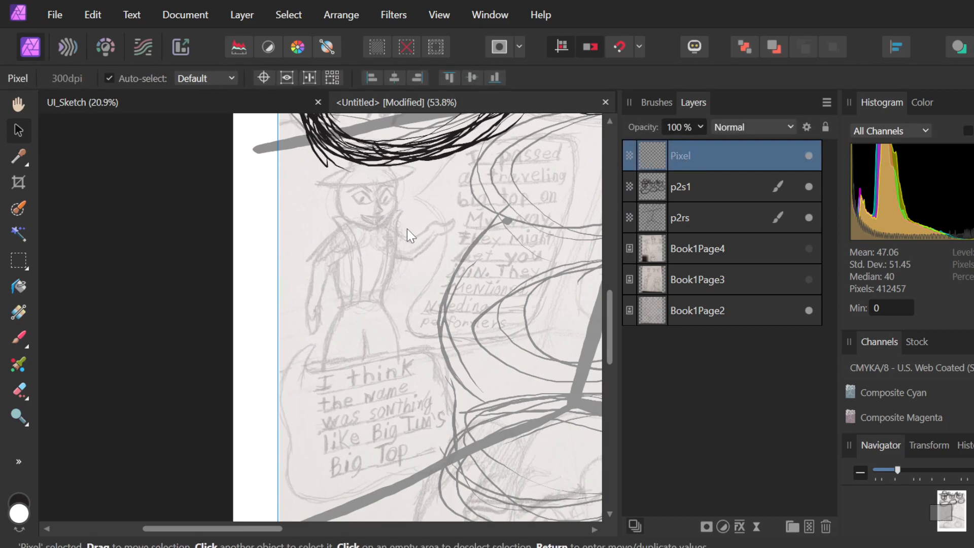
pyautogui.press('b')
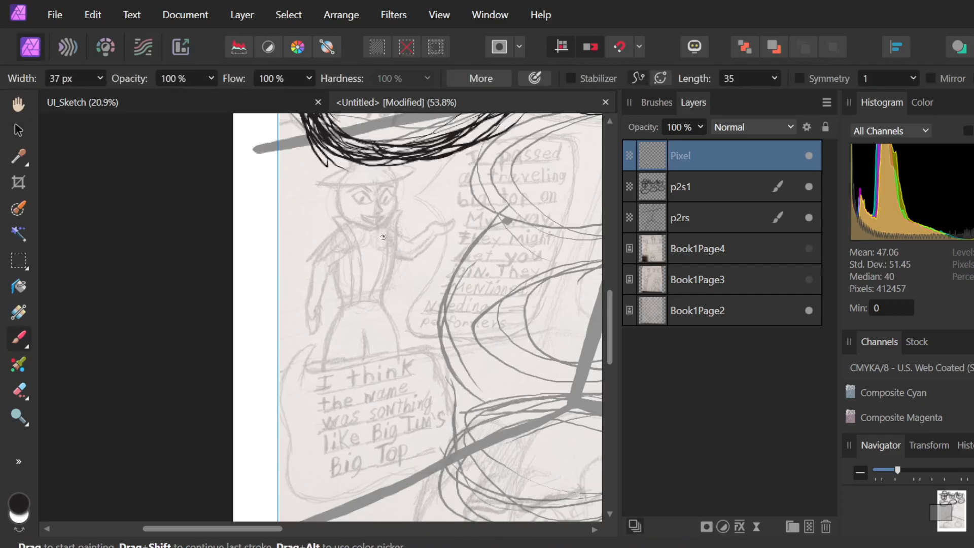
pyautogui.moveTo(348, 248)
pyautogui.mouseDown()
pyautogui.moveTo(368, 289)
pyautogui.moveTo(329, 264)
pyautogui.moveTo(406, 229)
pyautogui.moveTo(315, 290)
pyautogui.moveTo(414, 238)
pyautogui.moveTo(355, 211)
pyautogui.moveTo(408, 264)
pyautogui.moveTo(402, 273)
pyautogui.moveTo(412, 250)
pyautogui.mouseUp()
pyautogui.moveTo(350, 346)
pyautogui.mouseDown()
pyautogui.moveTo(314, 358)
pyautogui.moveTo(368, 427)
pyautogui.moveTo(356, 347)
pyautogui.moveTo(300, 413)
pyautogui.moveTo(365, 379)
pyautogui.moveTo(267, 391)
pyautogui.moveTo(373, 377)
pyautogui.mouseUp()
pyautogui.moveTo(372, 418)
pyautogui.mouseDown()
pyautogui.moveTo(323, 432)
pyautogui.moveTo(360, 346)
pyautogui.moveTo(270, 381)
pyautogui.moveTo(370, 402)
pyautogui.moveTo(297, 394)
pyautogui.moveTo(354, 408)
pyautogui.mouseUp()
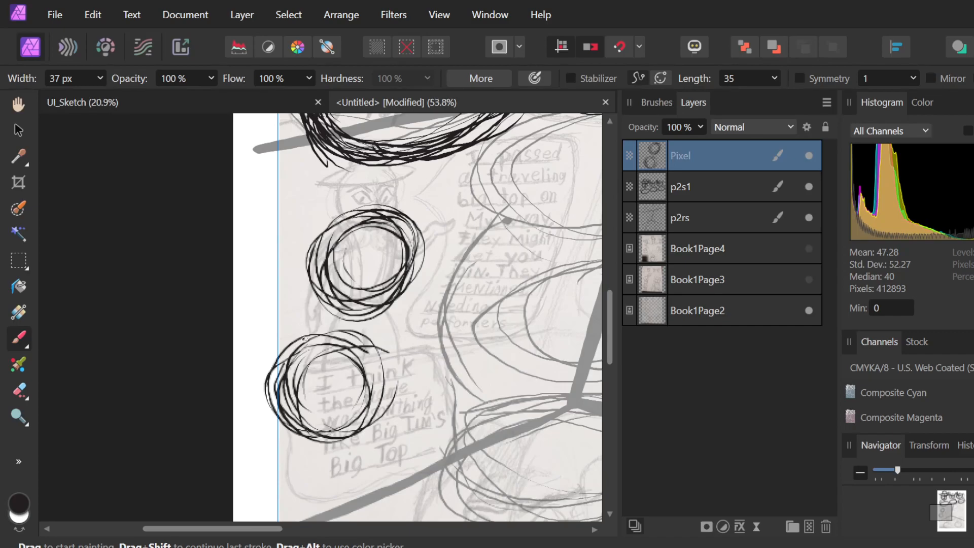
# Sketch the figure's shoulder line across the top of the torso circle and extend it into the upper edge of the raised arm.
pyautogui.moveTo(310, 347)
pyautogui.mouseDown()
pyautogui.moveTo(324, 439)
pyautogui.moveTo(284, 345)
pyautogui.moveTo(384, 334)
pyautogui.mouseUp()
pyautogui.moveTo(287, 341)
pyautogui.mouseDown()
pyautogui.moveTo(360, 345)
pyautogui.moveTo(264, 350)
pyautogui.moveTo(376, 347)
pyautogui.moveTo(300, 340)
pyautogui.moveTo(379, 346)
pyautogui.moveTo(355, 337)
pyautogui.moveTo(373, 348)
pyautogui.moveTo(366, 337)
pyautogui.moveTo(390, 342)
pyautogui.moveTo(378, 340)
pyautogui.moveTo(398, 360)
pyautogui.moveTo(397, 337)
pyautogui.moveTo(414, 380)
pyautogui.mouseUp()
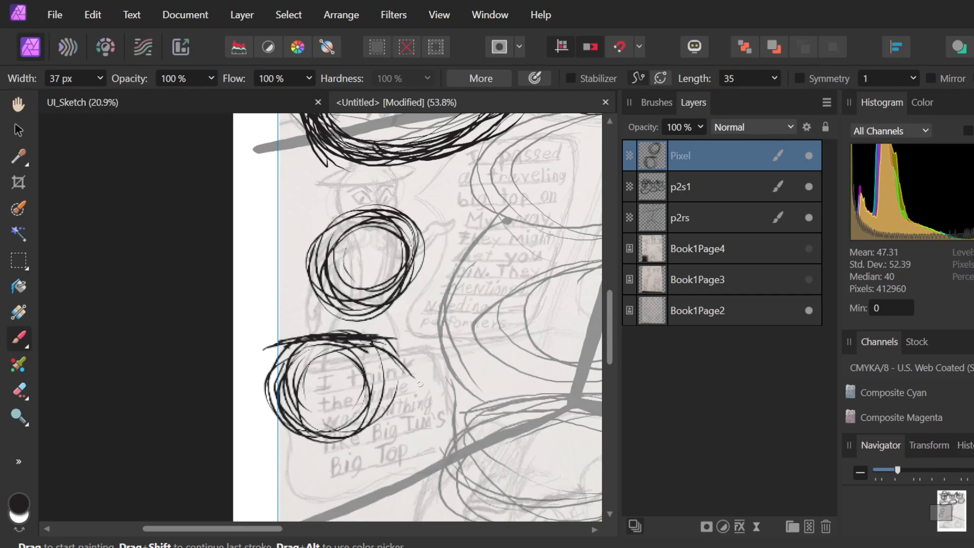
pyautogui.moveTo(386, 342)
pyautogui.mouseDown()
pyautogui.moveTo(429, 397)
pyautogui.moveTo(422, 384)
pyautogui.moveTo(455, 381)
pyautogui.mouseUp()
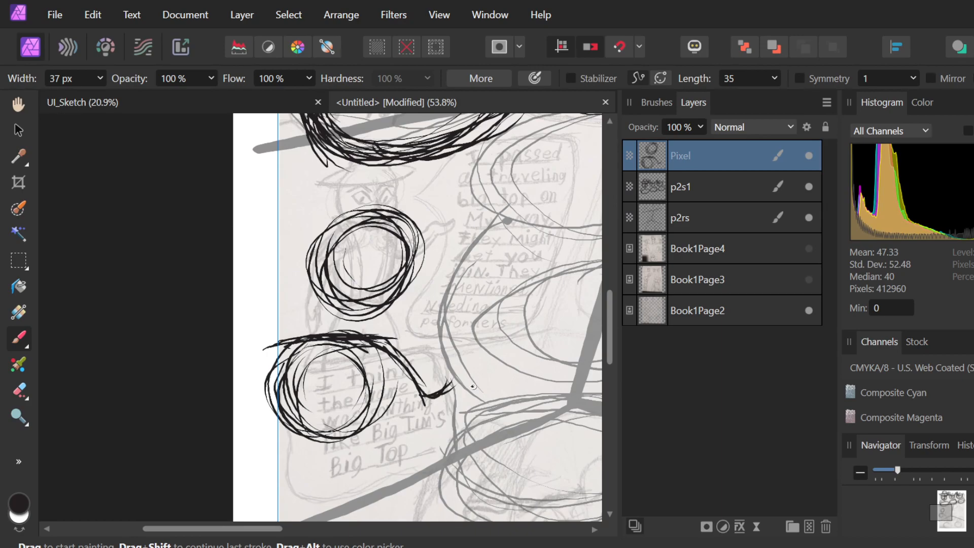
# Sketch the upper part of the figure's hanging arm from the outer shoulder along the page's edge.
pyautogui.scroll(-5, 276, 251)
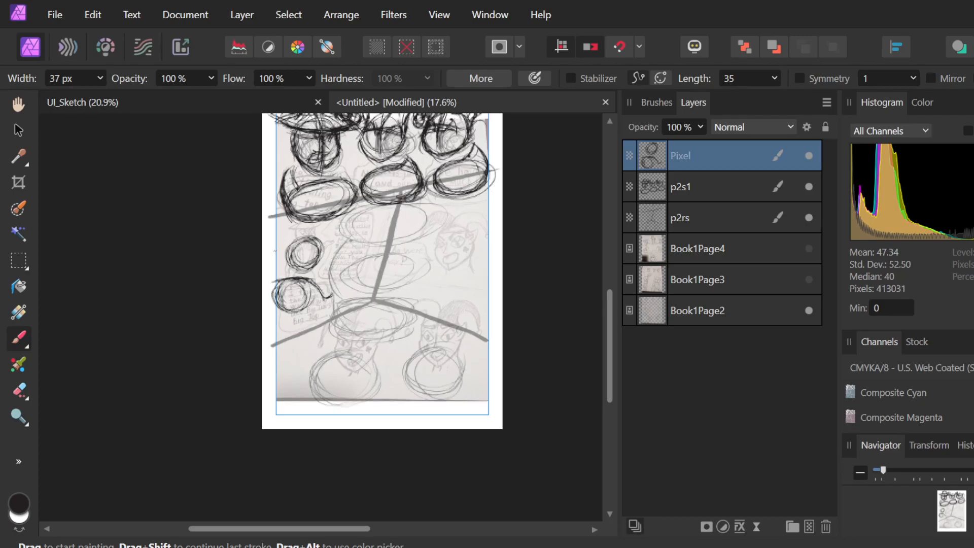
pyautogui.scroll(3, 332, 276)
pyautogui.scroll(2, 332, 276)
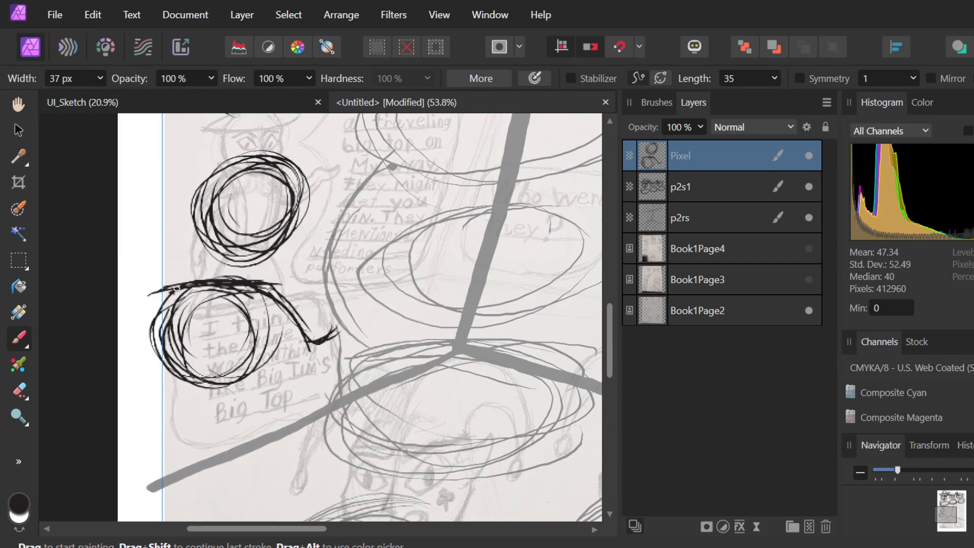
pyautogui.moveTo(167, 291)
pyautogui.mouseDown()
pyautogui.moveTo(178, 392)
pyautogui.moveTo(176, 281)
pyautogui.moveTo(164, 341)
pyautogui.moveTo(187, 340)
pyautogui.moveTo(163, 316)
pyautogui.moveTo(180, 398)
pyautogui.mouseUp()
pyautogui.moveTo(170, 323); pyautogui.dragTo(183, 410)
pyautogui.moveTo(170, 371)
pyautogui.mouseDown()
pyautogui.moveTo(193, 420)
pyautogui.moveTo(191, 407)
pyautogui.mouseUp()
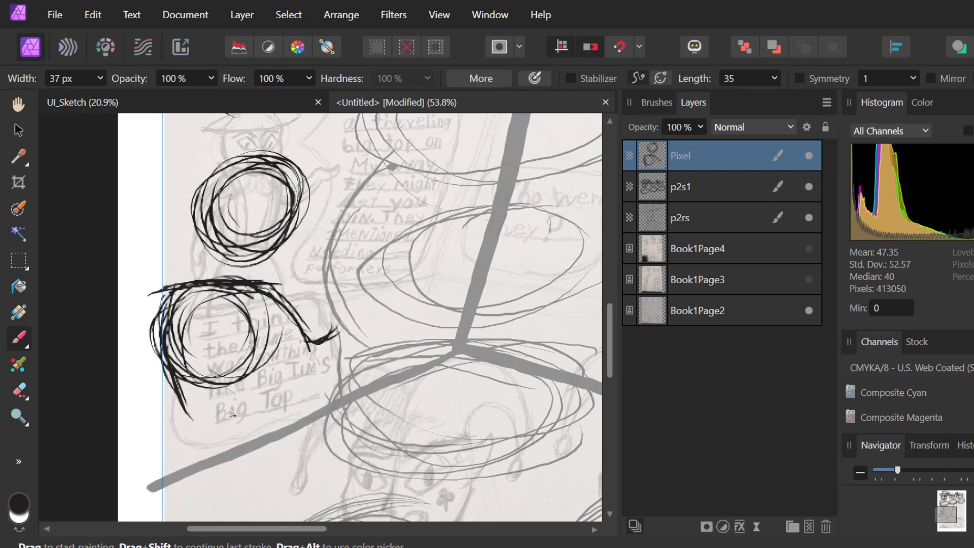
# Extend the hanging arm down to the panel's slanted border and thicken its contour with repeated strokes.
pyautogui.moveTo(168, 325)
pyautogui.mouseDown()
pyautogui.moveTo(178, 402)
pyautogui.moveTo(196, 411)
pyautogui.moveTo(183, 457)
pyautogui.moveTo(192, 443)
pyautogui.mouseUp()
pyautogui.moveTo(177, 402)
pyautogui.mouseDown()
pyautogui.moveTo(194, 468)
pyautogui.moveTo(188, 452)
pyautogui.mouseUp()
pyautogui.moveTo(175, 366); pyautogui.dragTo(186, 454)
pyautogui.moveTo(179, 411); pyautogui.dragTo(191, 468)
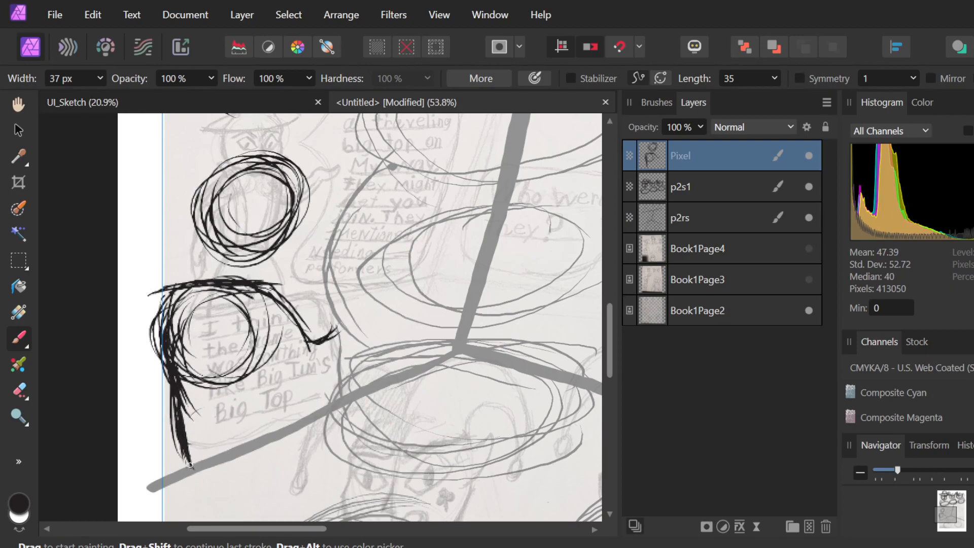
pyautogui.moveTo(179, 406); pyautogui.dragTo(187, 321)
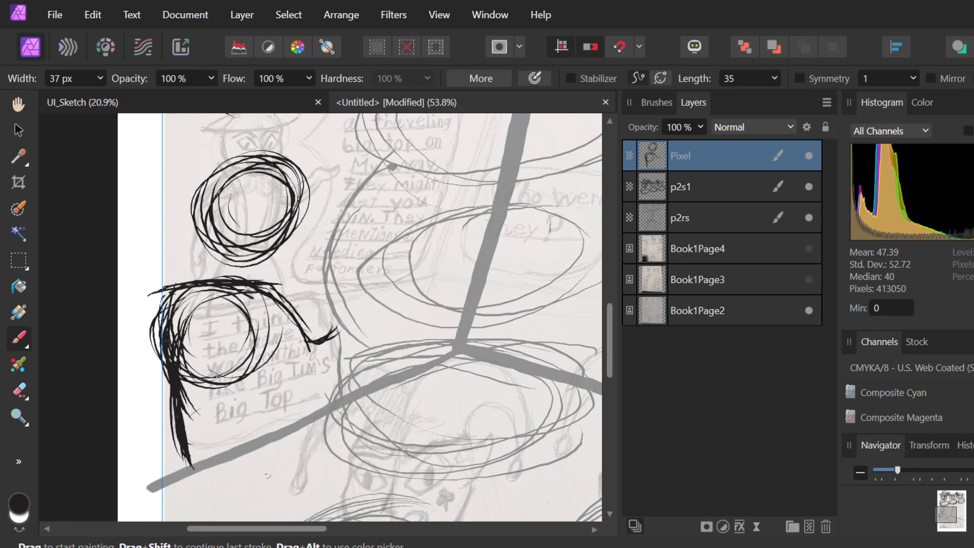
pyautogui.moveTo(173, 292)
pyautogui.mouseDown()
pyautogui.moveTo(177, 400)
pyautogui.moveTo(169, 332)
pyautogui.moveTo(190, 411)
pyautogui.mouseUp()
pyautogui.moveTo(168, 347); pyautogui.dragTo(203, 421)
# Reinforce the shoulder line and sketch the lower edge of the raised arm below its upper contour.
pyautogui.moveTo(199, 288)
pyautogui.mouseDown()
pyautogui.moveTo(172, 333)
pyautogui.moveTo(169, 325)
pyautogui.moveTo(245, 287)
pyautogui.mouseUp()
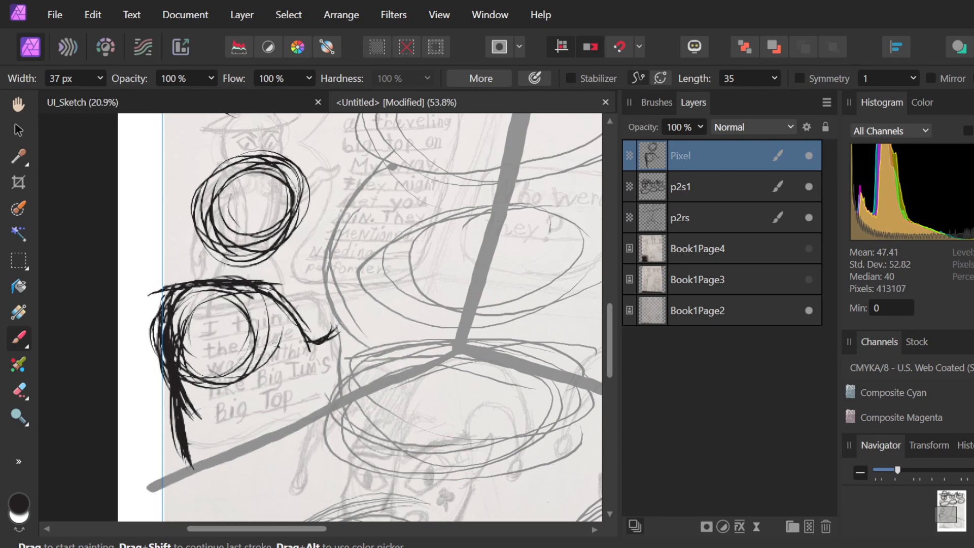
pyautogui.moveTo(270, 305)
pyautogui.mouseDown()
pyautogui.moveTo(284, 362)
pyautogui.moveTo(274, 361)
pyautogui.moveTo(276, 350)
pyautogui.moveTo(294, 380)
pyautogui.moveTo(271, 354)
pyautogui.moveTo(313, 384)
pyautogui.moveTo(347, 354)
pyautogui.mouseUp()
pyautogui.moveTo(300, 379)
pyautogui.mouseDown()
pyautogui.moveTo(348, 353)
pyautogui.moveTo(346, 362)
pyautogui.mouseUp()
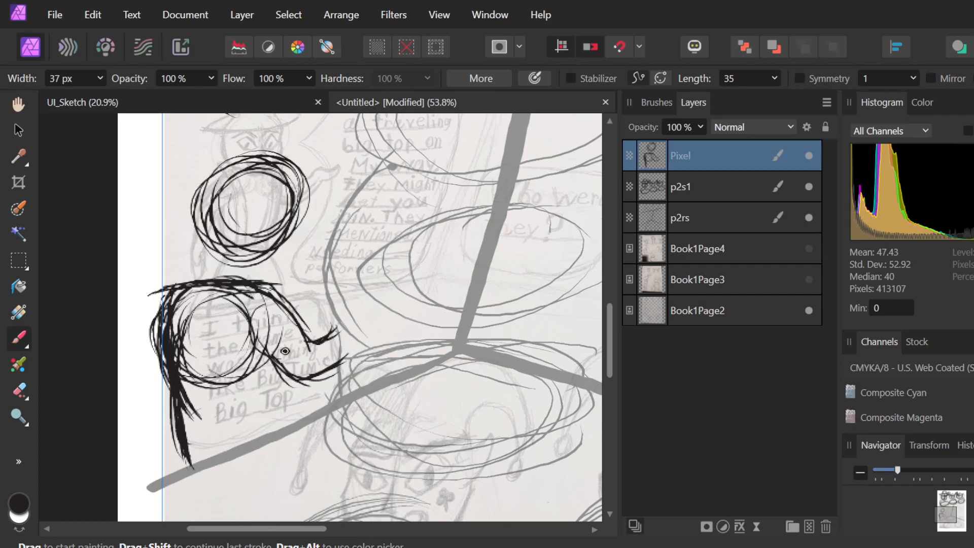
pyautogui.scroll(2, 286, 350)
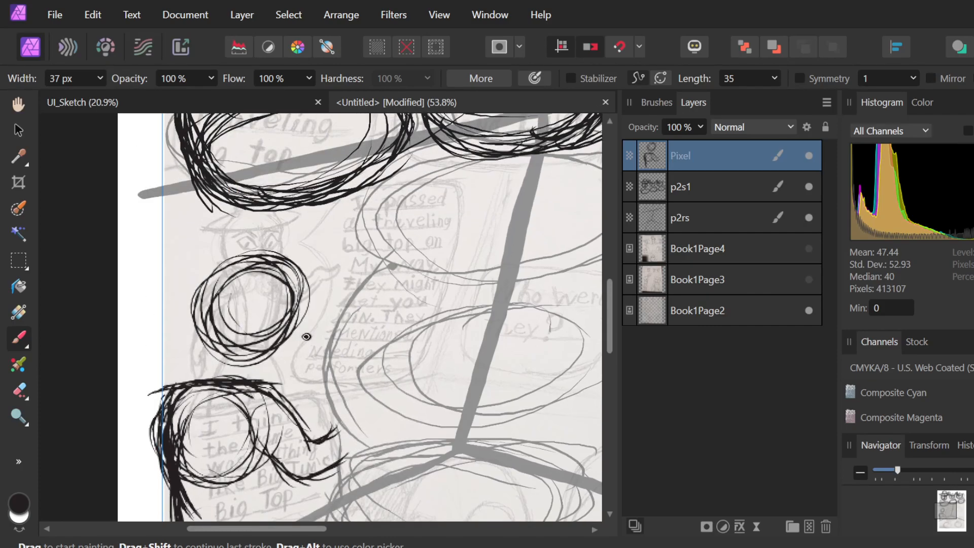
pyautogui.scroll(-2, 306, 336)
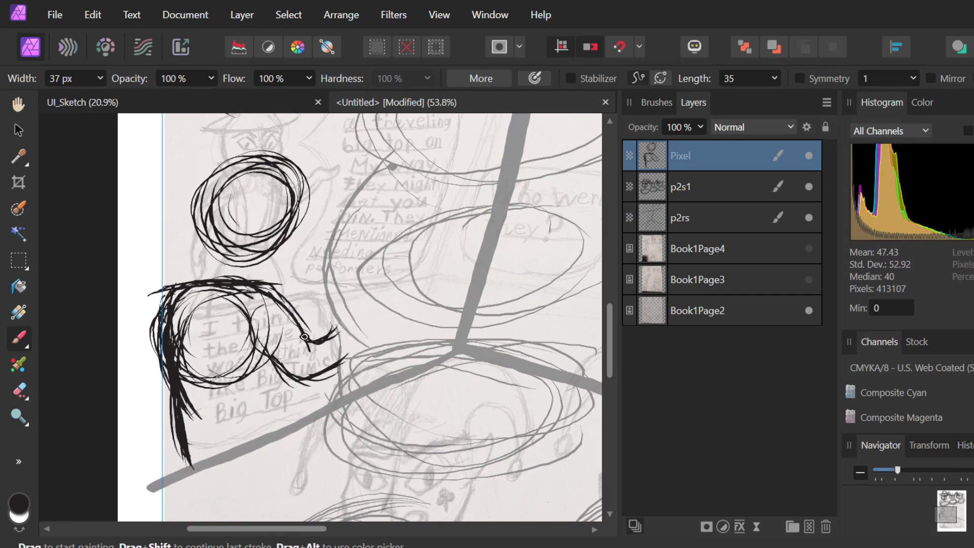
# Erase the long hanging arm and redraw a shorter upper arm from the outer shoulder.
pyautogui.press('e')
pyautogui.moveTo(175, 324)
pyautogui.mouseDown()
pyautogui.moveTo(203, 398)
pyautogui.moveTo(194, 438)
pyautogui.moveTo(168, 398)
pyautogui.moveTo(183, 451)
pyautogui.moveTo(197, 424)
pyautogui.moveTo(220, 430)
pyautogui.mouseUp()
pyautogui.press('b')
pyautogui.moveTo(174, 288)
pyautogui.mouseDown()
pyautogui.moveTo(168, 325)
pyautogui.moveTo(180, 363)
pyautogui.mouseUp()
pyautogui.moveTo(169, 330)
pyautogui.mouseDown()
pyautogui.moveTo(164, 350)
pyautogui.moveTo(180, 291)
pyautogui.moveTo(175, 373)
pyautogui.moveTo(170, 363)
pyautogui.moveTo(194, 405)
pyautogui.mouseUp()
pyautogui.moveTo(174, 371); pyautogui.dragTo(199, 410)
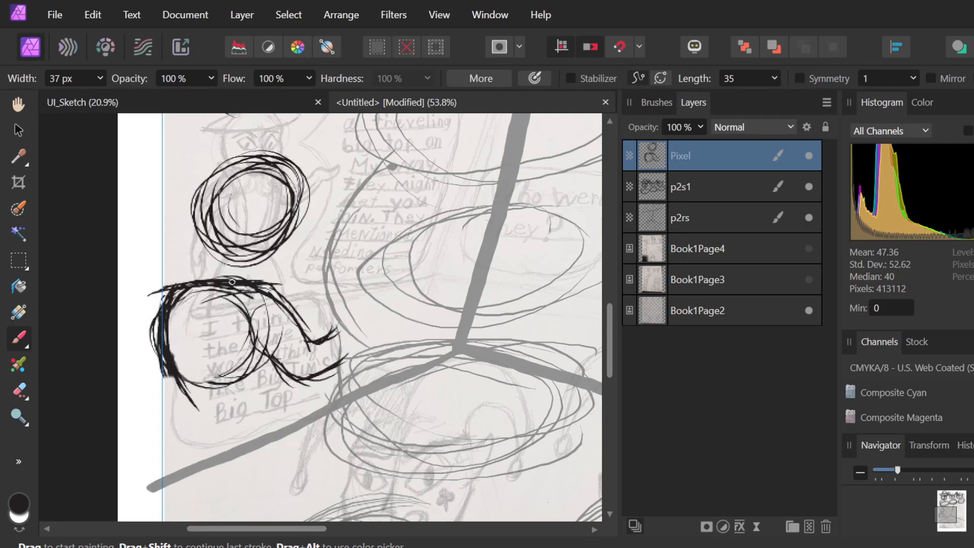
# Rough in the shoulder joints and redraw the hanging arm slightly outside the page image, darkening its outer contour.
pyautogui.moveTo(192, 298)
pyautogui.mouseDown()
pyautogui.moveTo(157, 315)
pyautogui.moveTo(209, 316)
pyautogui.moveTo(161, 302)
pyautogui.moveTo(203, 325)
pyautogui.moveTo(164, 298)
pyautogui.moveTo(212, 332)
pyautogui.moveTo(288, 299)
pyautogui.moveTo(246, 325)
pyautogui.moveTo(265, 289)
pyautogui.moveTo(247, 311)
pyautogui.moveTo(292, 317)
pyautogui.moveTo(241, 317)
pyautogui.moveTo(292, 291)
pyautogui.moveTo(200, 307)
pyautogui.moveTo(214, 310)
pyautogui.moveTo(161, 326)
pyautogui.moveTo(218, 312)
pyautogui.moveTo(161, 334)
pyautogui.moveTo(217, 293)
pyautogui.moveTo(156, 347)
pyautogui.moveTo(200, 287)
pyautogui.moveTo(165, 318)
pyautogui.moveTo(182, 381)
pyautogui.moveTo(178, 313)
pyautogui.moveTo(186, 318)
pyautogui.moveTo(173, 362)
pyautogui.moveTo(186, 371)
pyautogui.moveTo(187, 313)
pyautogui.moveTo(171, 393)
pyautogui.mouseUp()
pyautogui.moveTo(196, 319); pyautogui.dragTo(159, 431)
pyautogui.moveTo(177, 355)
pyautogui.mouseDown()
pyautogui.moveTo(156, 469)
pyautogui.moveTo(155, 449)
pyautogui.mouseUp()
pyautogui.moveTo(165, 401); pyautogui.dragTo(158, 469)
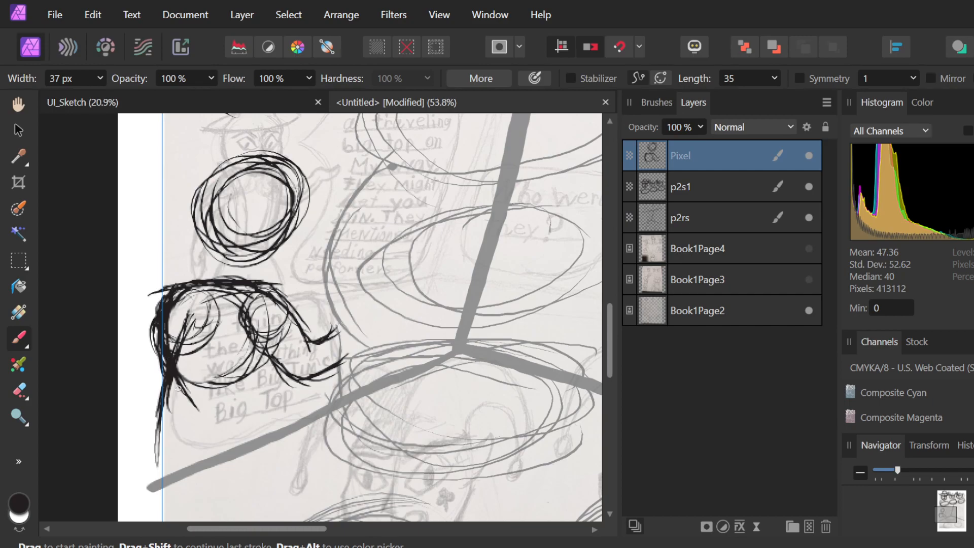
pyautogui.moveTo(163, 363)
pyautogui.mouseDown()
pyautogui.moveTo(159, 384)
pyautogui.moveTo(176, 431)
pyautogui.moveTo(175, 418)
pyautogui.mouseUp()
pyautogui.moveTo(170, 306); pyautogui.dragTo(172, 396)
pyautogui.moveTo(154, 343); pyautogui.dragTo(179, 418)
pyautogui.moveTo(154, 343); pyautogui.dragTo(162, 380)
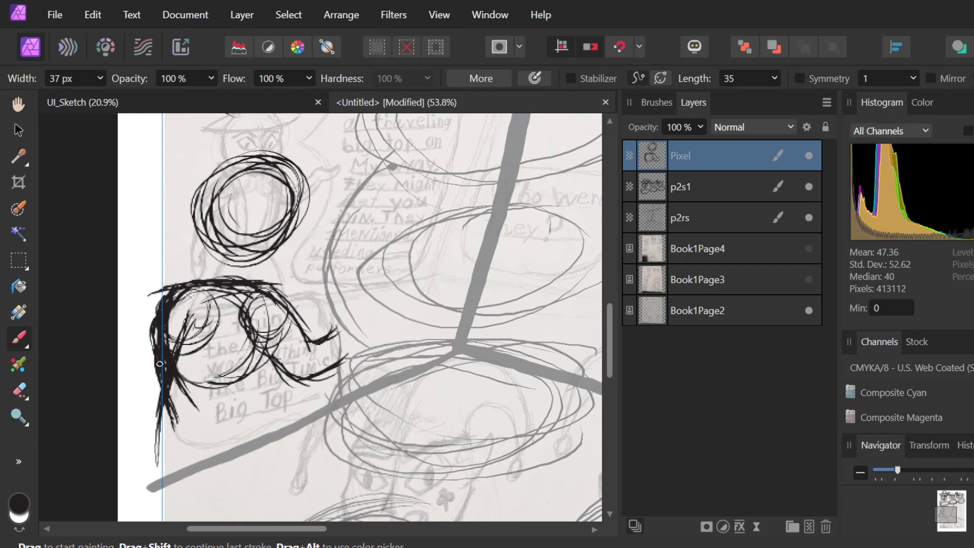
pyautogui.moveTo(226, 242); pyautogui.dragTo(217, 230)
# Scale the sketched figure down slightly and move it up and inward so it sits inside the panel.
pyautogui.scroll(-5, 491, 299)
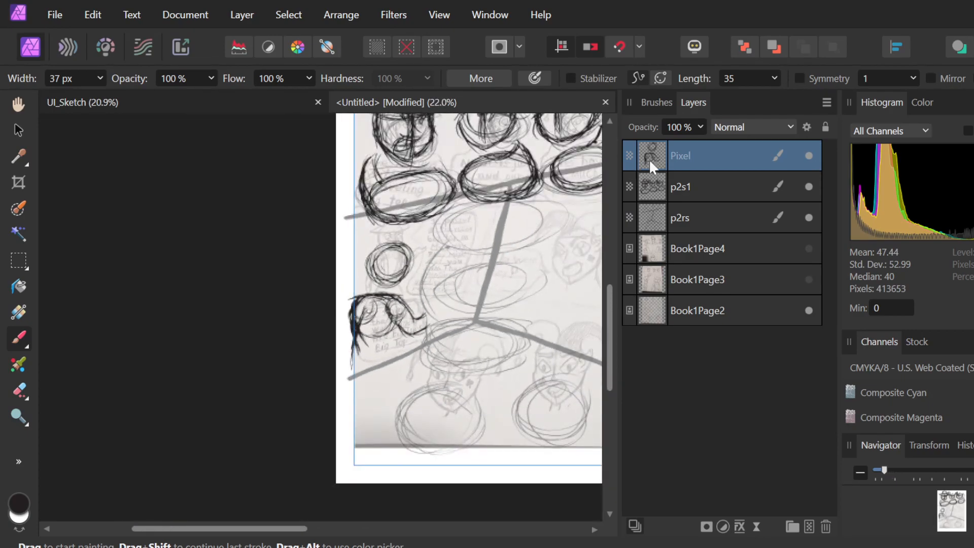
pyautogui.doubleClick(728, 149)
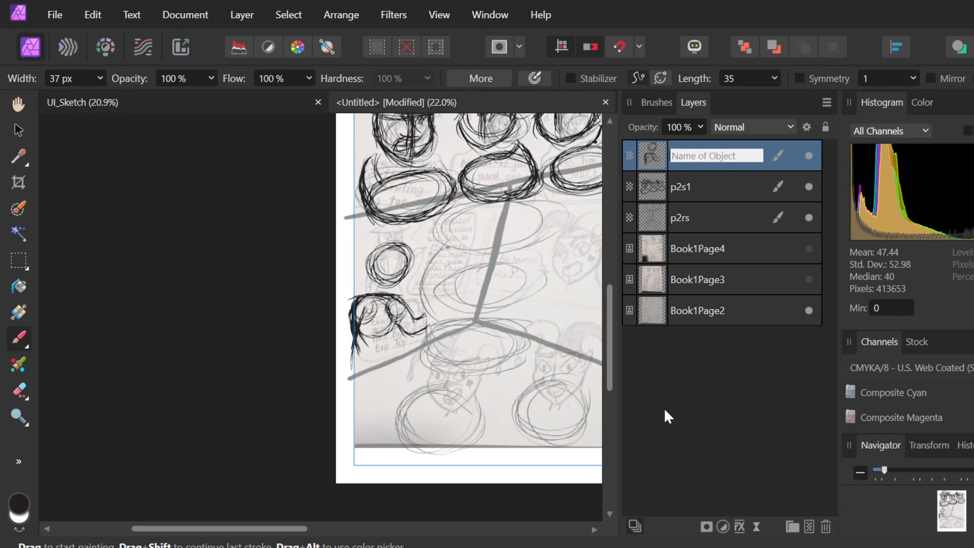
pyautogui.press('Escape')
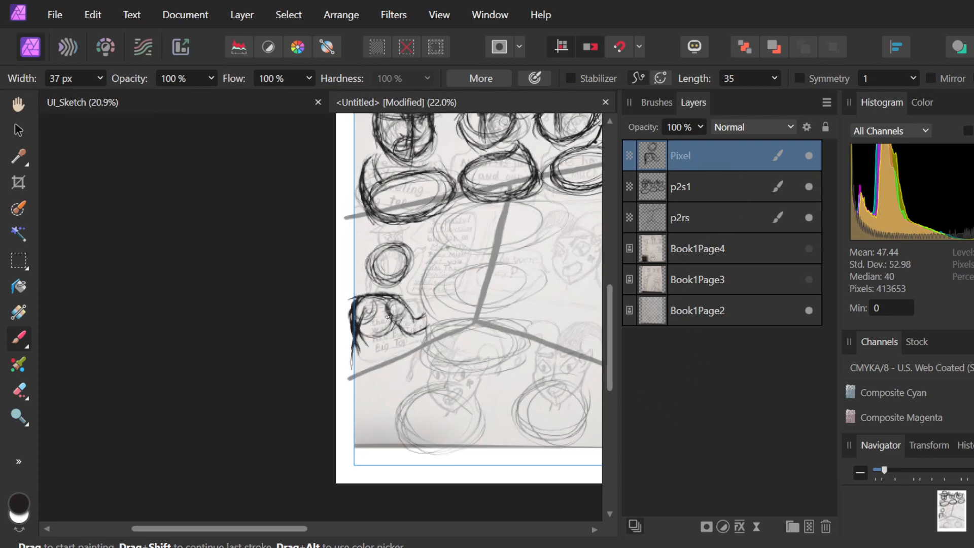
pyautogui.press('v')
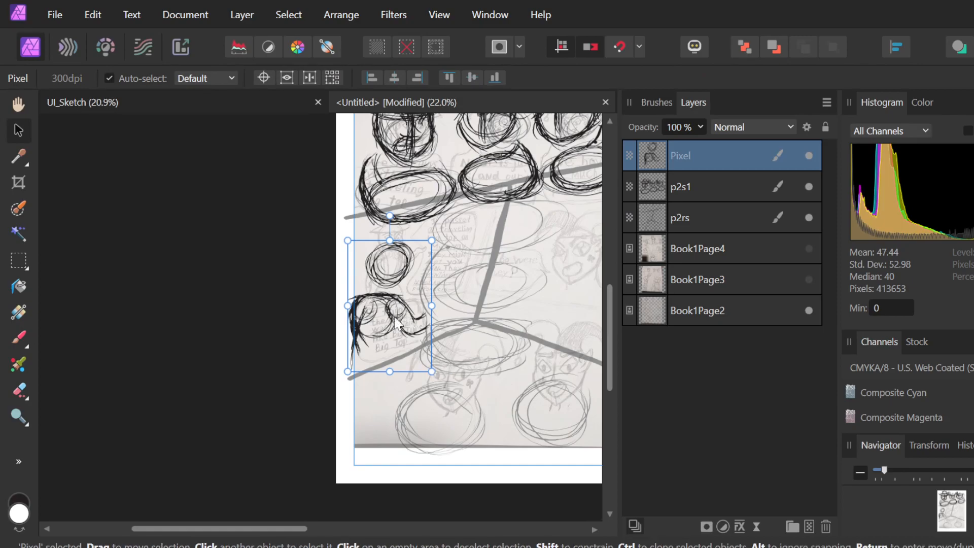
pyautogui.moveTo(350, 245); pyautogui.dragTo(357, 255)
pyautogui.moveTo(386, 290)
pyautogui.mouseDown()
pyautogui.moveTo(398, 287)
pyautogui.moveTo(388, 260)
pyautogui.moveTo(393, 273)
pyautogui.mouseUp()
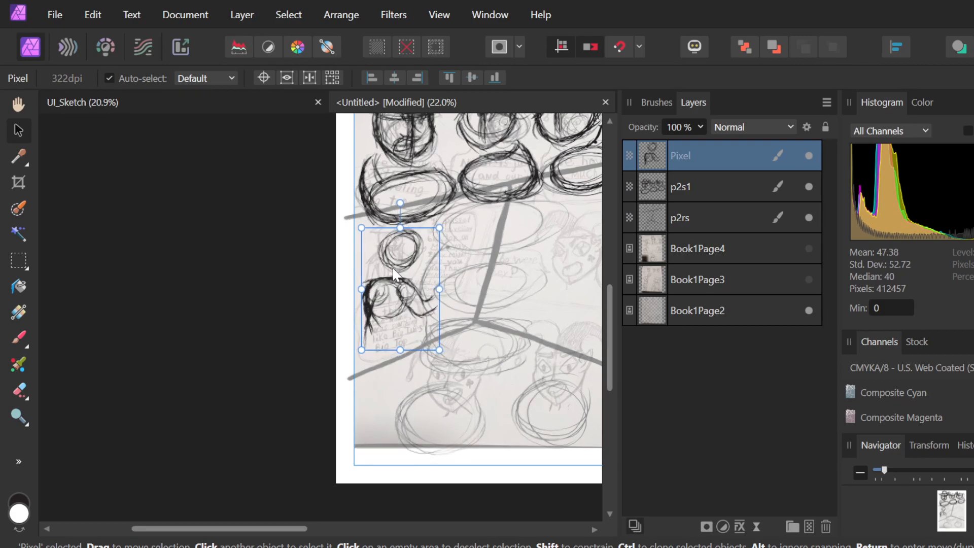
# Brush in the inner contour of the near upper arm, curving from the rounded shoulder down to the elbow.
pyautogui.scroll(4, 395, 313)
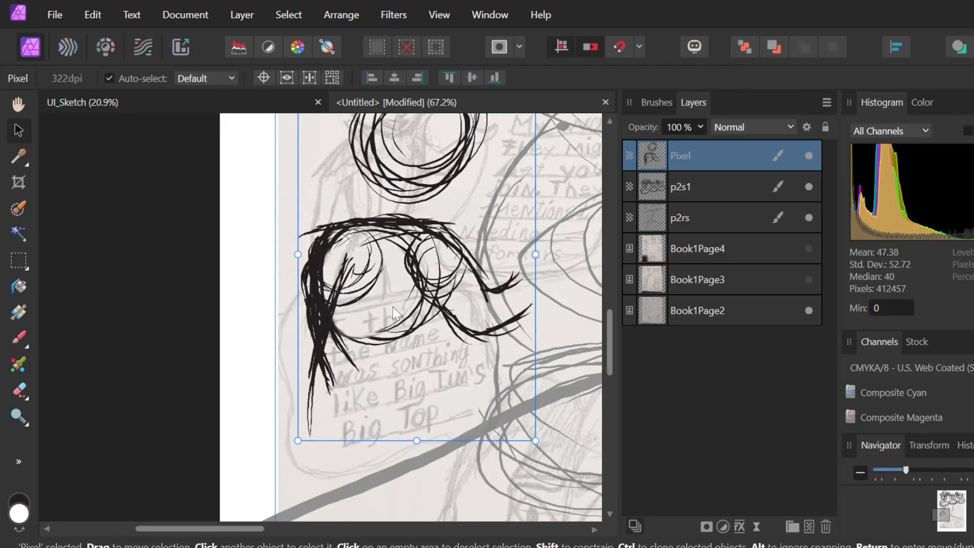
pyautogui.press('b')
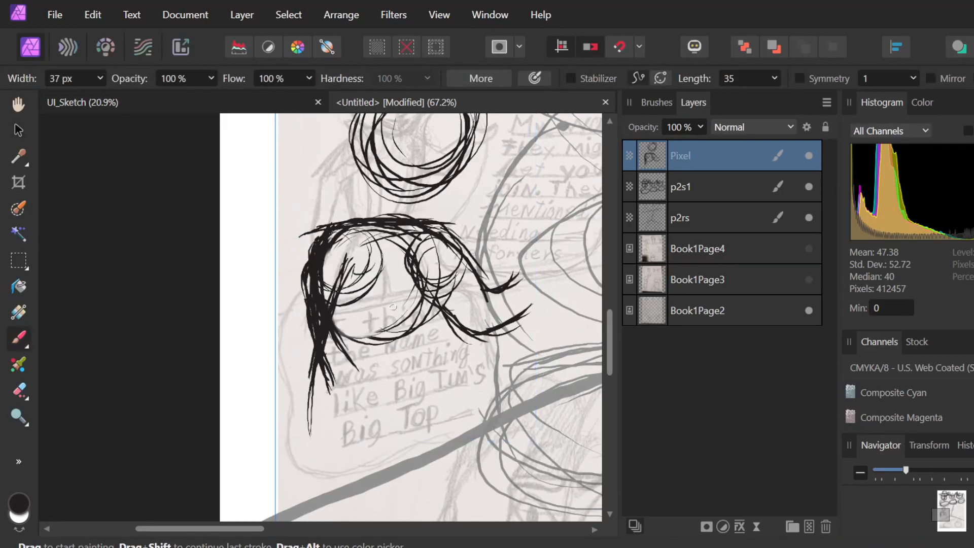
pyautogui.moveTo(350, 227)
pyautogui.mouseDown()
pyautogui.moveTo(386, 263)
pyautogui.moveTo(376, 234)
pyautogui.moveTo(360, 221)
pyautogui.moveTo(405, 320)
pyautogui.mouseUp()
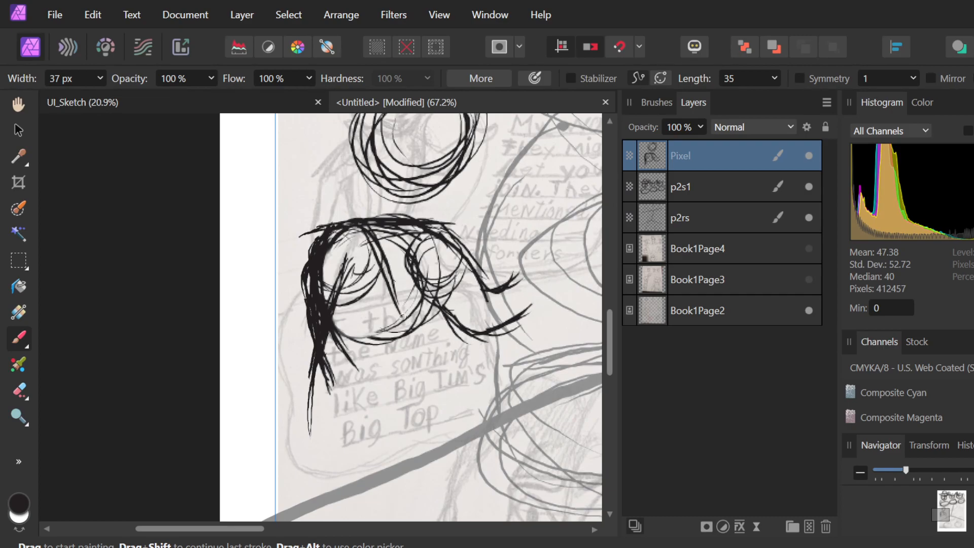
pyautogui.moveTo(334, 227); pyautogui.dragTo(318, 254)
pyautogui.moveTo(366, 226)
pyautogui.mouseDown()
pyautogui.moveTo(390, 279)
pyautogui.moveTo(319, 250)
pyautogui.mouseUp()
pyautogui.moveTo(339, 231); pyautogui.dragTo(380, 257)
pyautogui.moveTo(341, 234)
pyautogui.mouseDown()
pyautogui.moveTo(373, 255)
pyautogui.moveTo(408, 312)
pyautogui.moveTo(404, 356)
pyautogui.mouseUp()
# Sketch the upper edge of the near forearm reaching forward from the elbow and rough in a small hand.
pyautogui.moveTo(397, 317)
pyautogui.mouseDown()
pyautogui.moveTo(403, 351)
pyautogui.moveTo(465, 373)
pyautogui.mouseUp()
pyautogui.moveTo(414, 357); pyautogui.dragTo(472, 367)
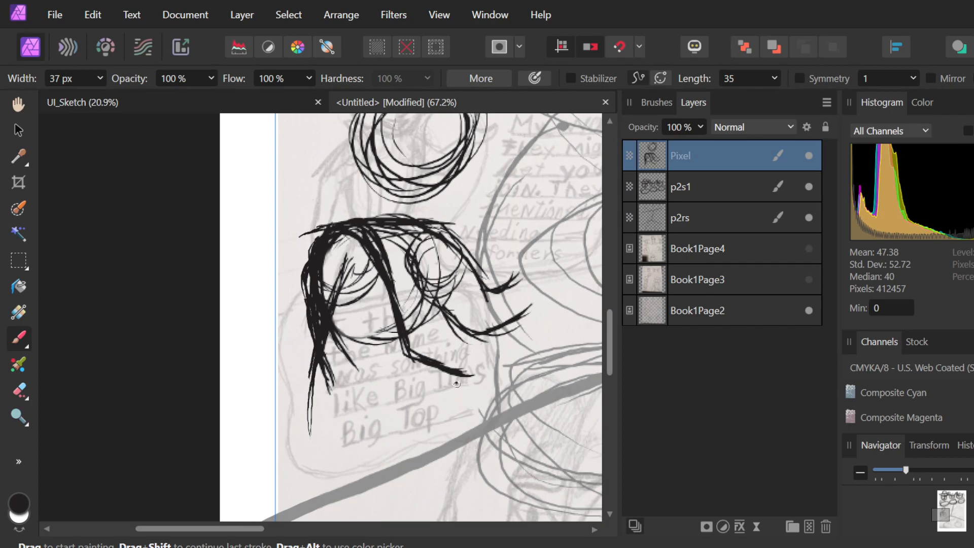
pyautogui.moveTo(461, 384)
pyautogui.mouseDown()
pyautogui.moveTo(475, 349)
pyautogui.moveTo(491, 347)
pyautogui.moveTo(484, 378)
pyautogui.moveTo(486, 363)
pyautogui.mouseUp()
pyautogui.moveTo(475, 375); pyautogui.dragTo(504, 371)
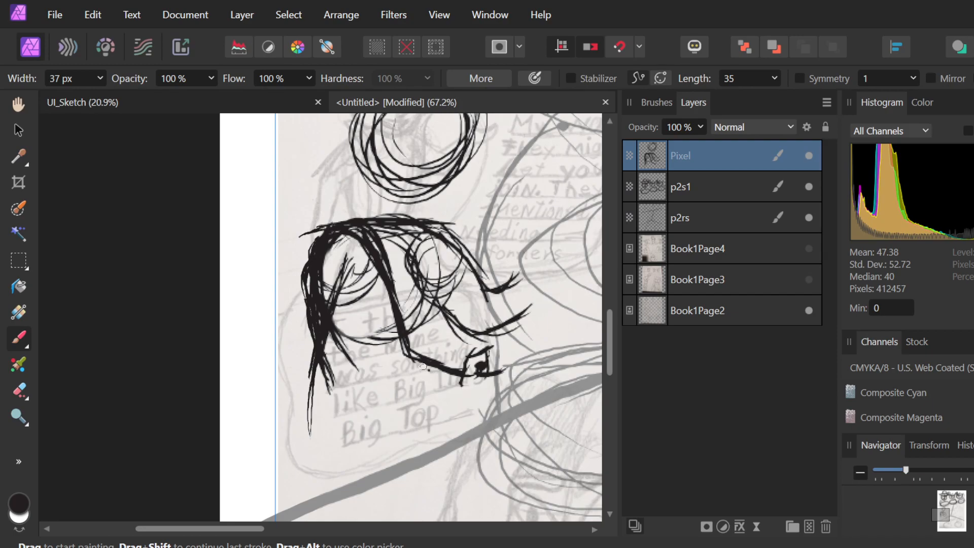
# Draw the outer contour of the near arm from the shoulder around the elbow and along the forearm to the panel border.
pyautogui.moveTo(335, 233)
pyautogui.mouseDown()
pyautogui.moveTo(327, 286)
pyautogui.moveTo(357, 370)
pyautogui.mouseUp()
pyautogui.moveTo(339, 318)
pyautogui.mouseDown()
pyautogui.moveTo(366, 389)
pyautogui.moveTo(458, 400)
pyautogui.mouseUp()
pyautogui.moveTo(370, 392); pyautogui.dragTo(470, 414)
pyautogui.moveTo(401, 400); pyautogui.dragTo(504, 422)
pyautogui.moveTo(453, 404); pyautogui.dragTo(511, 415)
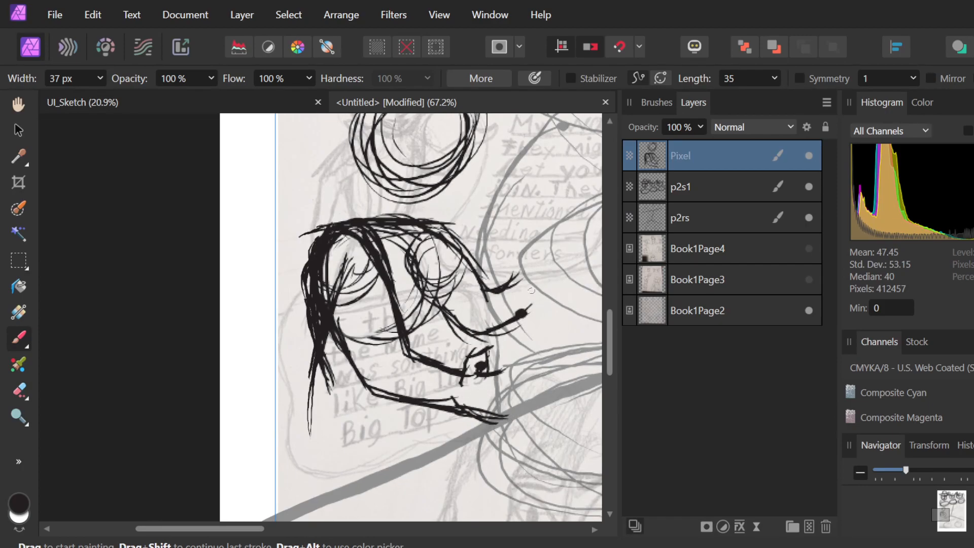
# Sketch a large overlapping head circle over the clown face in the middle row's other panel.
pyautogui.scroll(-3, 530, 290)
pyautogui.hscroll(5, 455, 305)
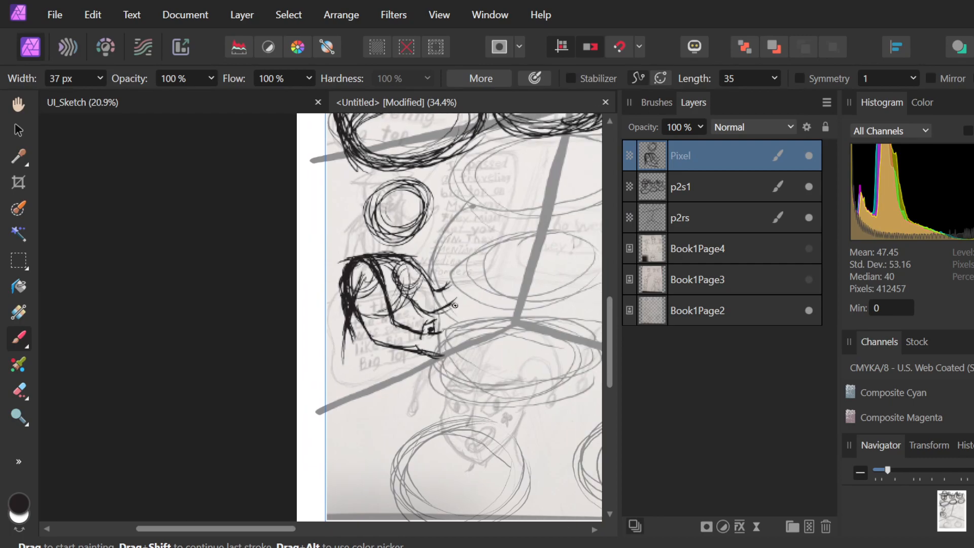
pyautogui.hscroll(3, 504, 299)
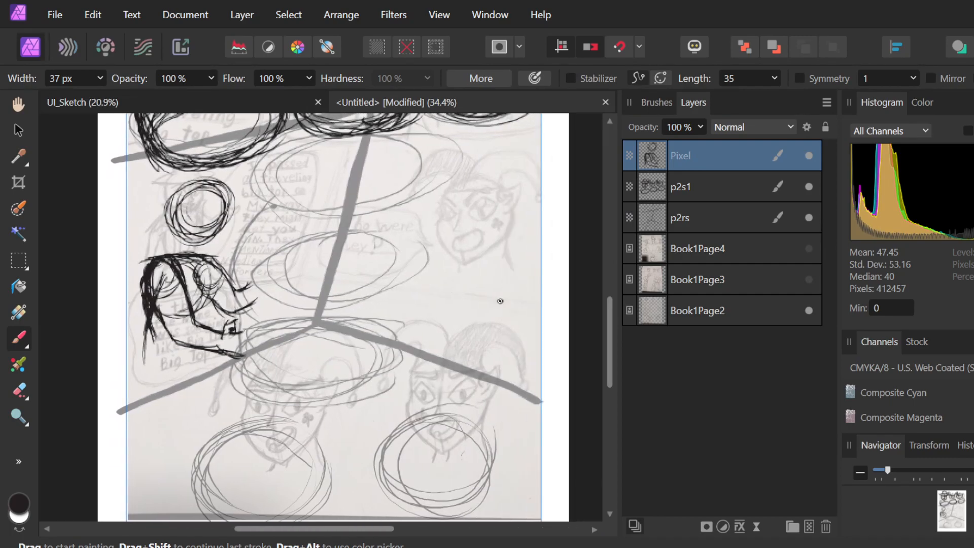
pyautogui.scroll(2, 497, 304)
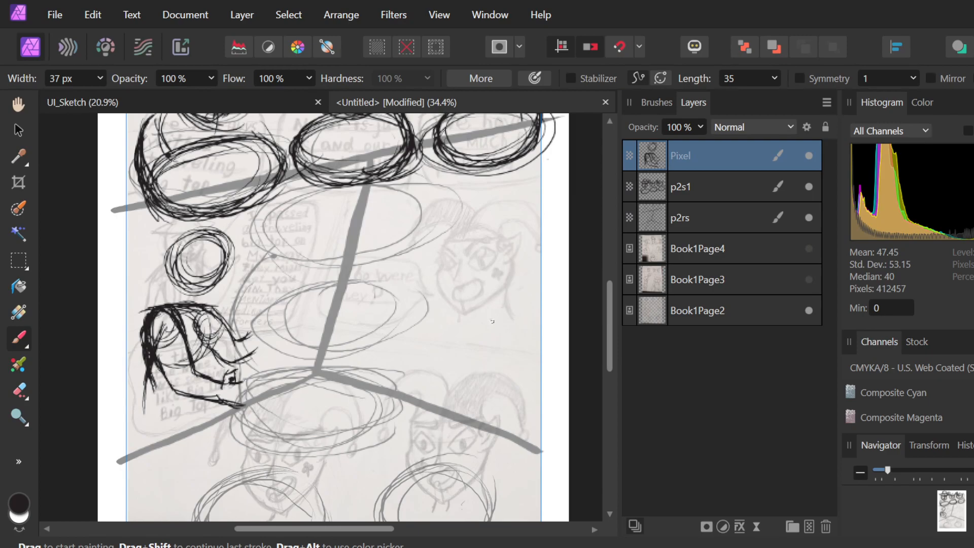
pyautogui.moveTo(456, 303)
pyautogui.mouseDown()
pyautogui.moveTo(515, 264)
pyautogui.moveTo(523, 315)
pyautogui.moveTo(487, 347)
pyautogui.moveTo(511, 344)
pyautogui.moveTo(475, 339)
pyautogui.moveTo(487, 350)
pyautogui.moveTo(494, 343)
pyautogui.mouseUp()
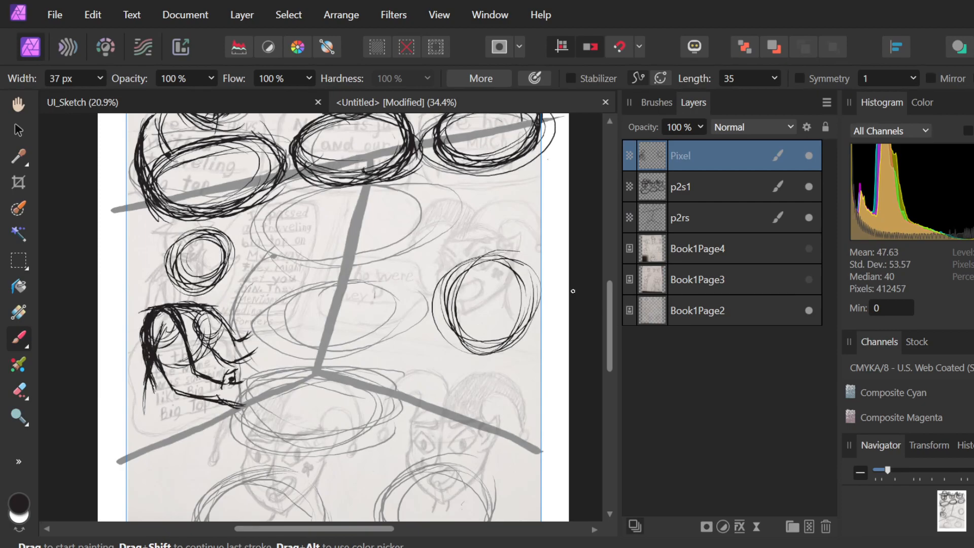
pyautogui.moveTo(530, 277)
pyautogui.mouseDown()
pyautogui.moveTo(533, 312)
pyautogui.moveTo(459, 335)
pyautogui.moveTo(537, 310)
pyautogui.moveTo(551, 320)
pyautogui.mouseUp()
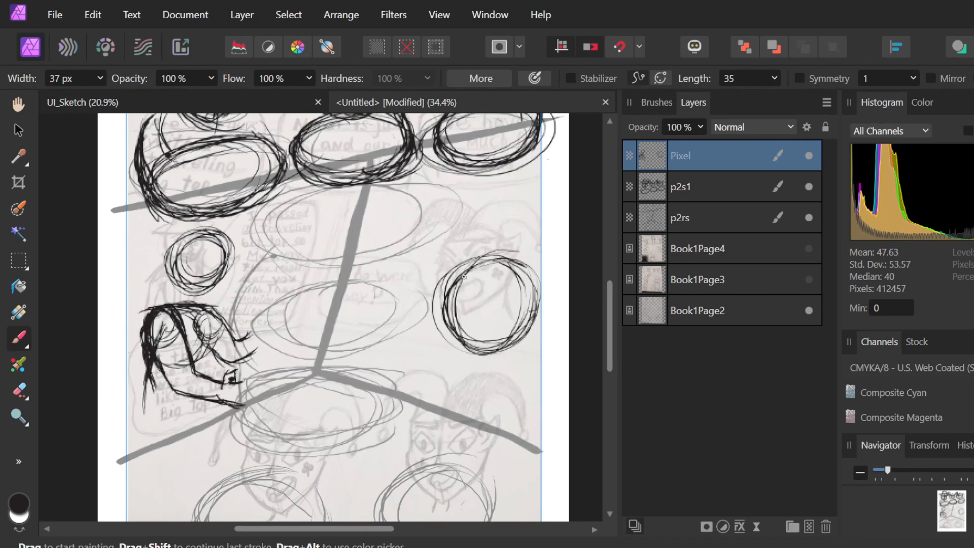
# Brush curved vertical and horizontal face guidelines across the clown's head circle and add a short flick at the head's outer edge.
pyautogui.moveTo(485, 297)
pyautogui.mouseDown()
pyautogui.moveTo(541, 312)
pyautogui.moveTo(435, 300)
pyautogui.moveTo(542, 317)
pyautogui.moveTo(500, 314)
pyautogui.mouseUp()
pyautogui.moveTo(442, 297)
pyautogui.mouseDown()
pyautogui.moveTo(481, 295)
pyautogui.moveTo(533, 315)
pyautogui.mouseUp()
pyautogui.moveTo(517, 240)
pyautogui.mouseDown()
pyautogui.moveTo(475, 313)
pyautogui.moveTo(504, 282)
pyautogui.moveTo(505, 249)
pyautogui.moveTo(472, 355)
pyautogui.mouseUp()
pyautogui.moveTo(498, 259); pyautogui.dragTo(469, 378)
pyautogui.moveTo(480, 300)
pyautogui.mouseDown()
pyautogui.moveTo(468, 371)
pyautogui.moveTo(469, 360)
pyautogui.mouseUp()
pyautogui.moveTo(513, 236); pyautogui.dragTo(479, 315)
pyautogui.moveTo(504, 263); pyautogui.dragTo(465, 391)
pyautogui.moveTo(486, 299); pyautogui.dragTo(470, 380)
pyautogui.moveTo(510, 238)
pyautogui.mouseDown()
pyautogui.moveTo(485, 325)
pyautogui.moveTo(487, 284)
pyautogui.mouseUp()
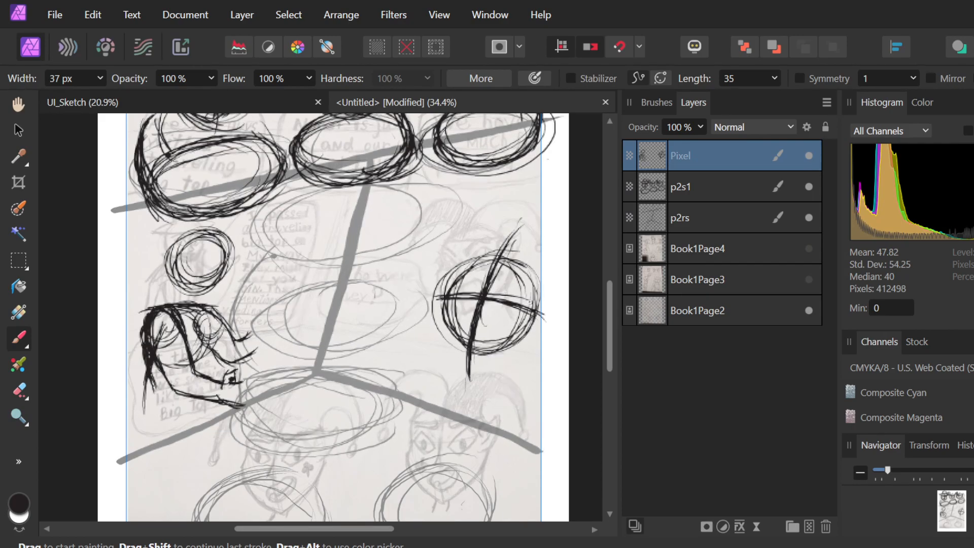
pyautogui.moveTo(538, 308); pyautogui.dragTo(556, 270)
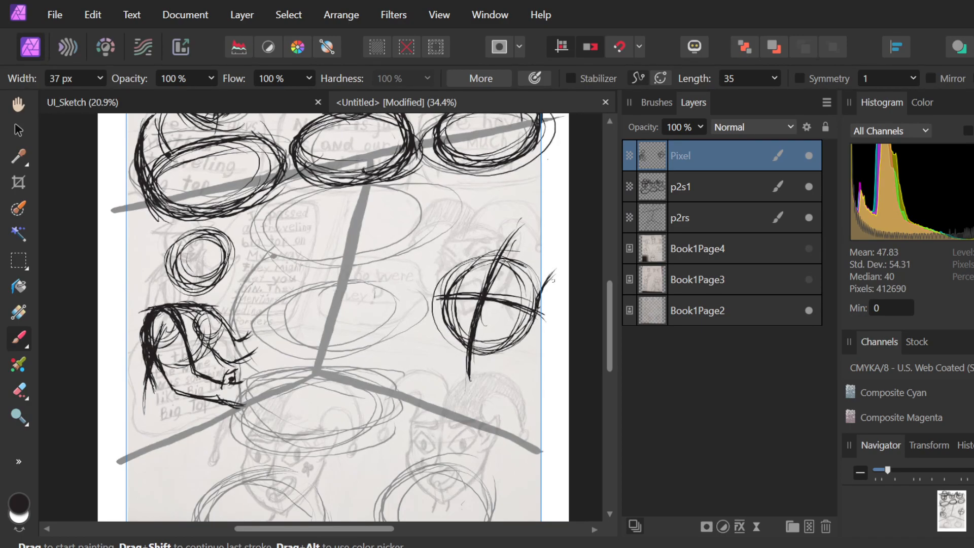
# Sketch the jester hat's large drooping lobe arching above the clown's head, with its inner contour and the start of the second lobe.
pyautogui.moveTo(506, 208)
pyautogui.mouseDown()
pyautogui.moveTo(554, 188)
pyautogui.moveTo(431, 209)
pyautogui.moveTo(443, 195)
pyautogui.moveTo(423, 235)
pyautogui.moveTo(445, 186)
pyautogui.moveTo(423, 253)
pyautogui.mouseUp()
pyautogui.moveTo(485, 187); pyautogui.dragTo(423, 251)
pyautogui.moveTo(430, 199); pyautogui.dragTo(415, 266)
pyautogui.moveTo(419, 233)
pyautogui.mouseDown()
pyautogui.moveTo(510, 205)
pyautogui.moveTo(507, 220)
pyautogui.mouseUp()
pyautogui.moveTo(479, 183); pyautogui.dragTo(513, 235)
pyautogui.moveTo(503, 196); pyautogui.dragTo(510, 239)
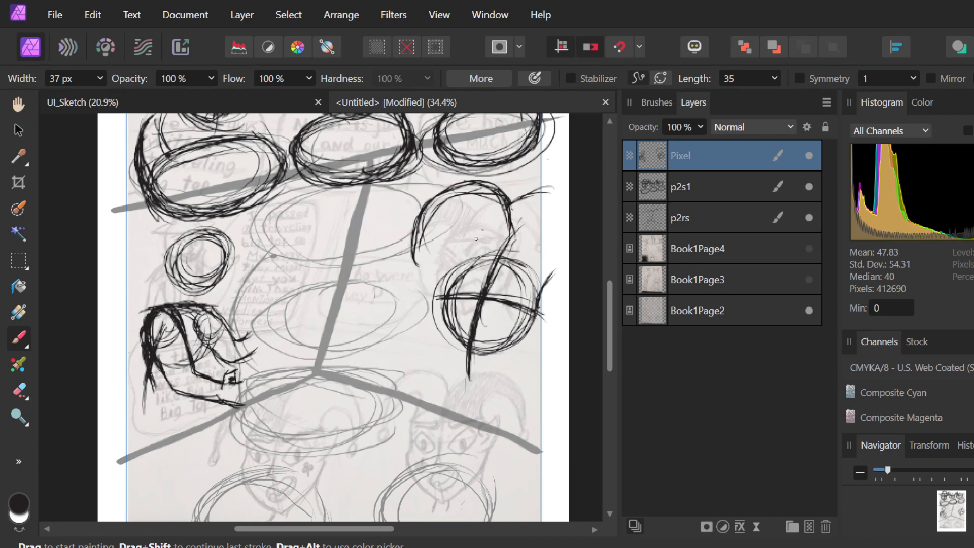
pyautogui.moveTo(415, 262)
pyautogui.mouseDown()
pyautogui.moveTo(473, 240)
pyautogui.moveTo(418, 260)
pyautogui.moveTo(444, 235)
pyautogui.moveTo(436, 256)
pyautogui.moveTo(448, 236)
pyautogui.moveTo(437, 281)
pyautogui.moveTo(463, 249)
pyautogui.moveTo(438, 298)
pyautogui.mouseUp()
pyautogui.moveTo(449, 235)
pyautogui.mouseDown()
pyautogui.moveTo(451, 284)
pyautogui.moveTo(437, 299)
pyautogui.mouseUp()
pyautogui.moveTo(449, 235)
pyautogui.mouseDown()
pyautogui.moveTo(464, 262)
pyautogui.moveTo(409, 265)
pyautogui.moveTo(514, 291)
pyautogui.moveTo(441, 289)
pyautogui.mouseUp()
# Brush the jester hat's band across the clown's forehead, undoing the excess strokes and redrawing it.
pyautogui.moveTo(492, 290); pyautogui.dragTo(514, 292)
pyautogui.moveTo(450, 274); pyautogui.dragTo(554, 287)
pyautogui.moveTo(492, 273); pyautogui.dragTo(544, 285)
pyautogui.moveTo(473, 277)
pyautogui.mouseDown()
pyautogui.moveTo(501, 272)
pyautogui.moveTo(505, 285)
pyautogui.moveTo(544, 272)
pyautogui.mouseUp()
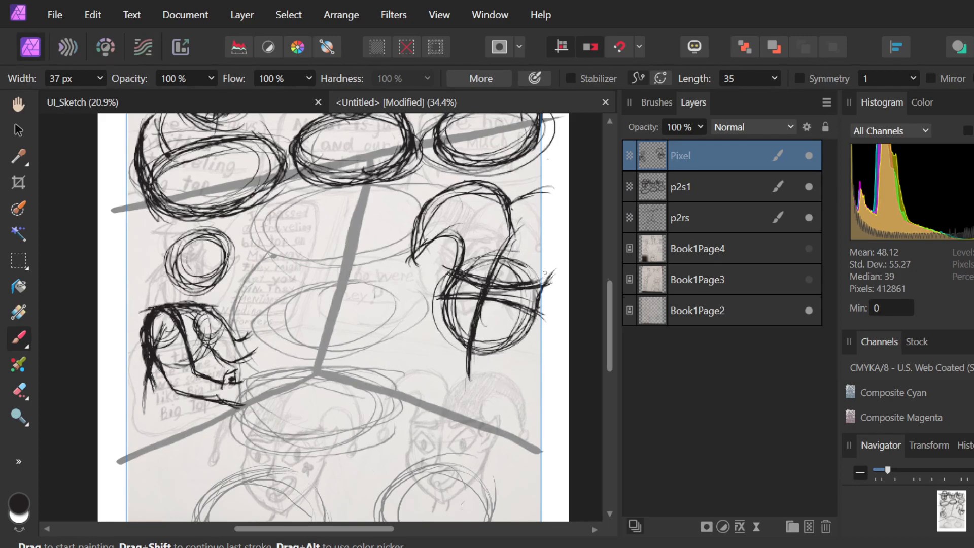
pyautogui.hotkey('ctrl', 'z')
pyautogui.hotkey('ctrl', 'z')
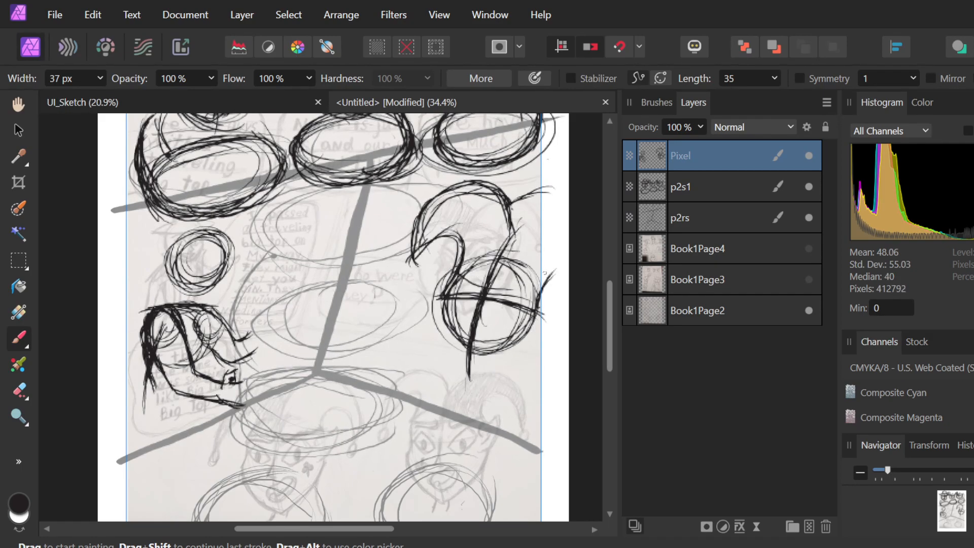
pyautogui.moveTo(460, 269)
pyautogui.mouseDown()
pyautogui.moveTo(481, 275)
pyautogui.moveTo(529, 264)
pyautogui.moveTo(463, 263)
pyautogui.moveTo(531, 284)
pyautogui.moveTo(474, 267)
pyautogui.moveTo(470, 277)
pyautogui.moveTo(510, 264)
pyautogui.moveTo(459, 268)
pyautogui.moveTo(535, 287)
pyautogui.mouseUp()
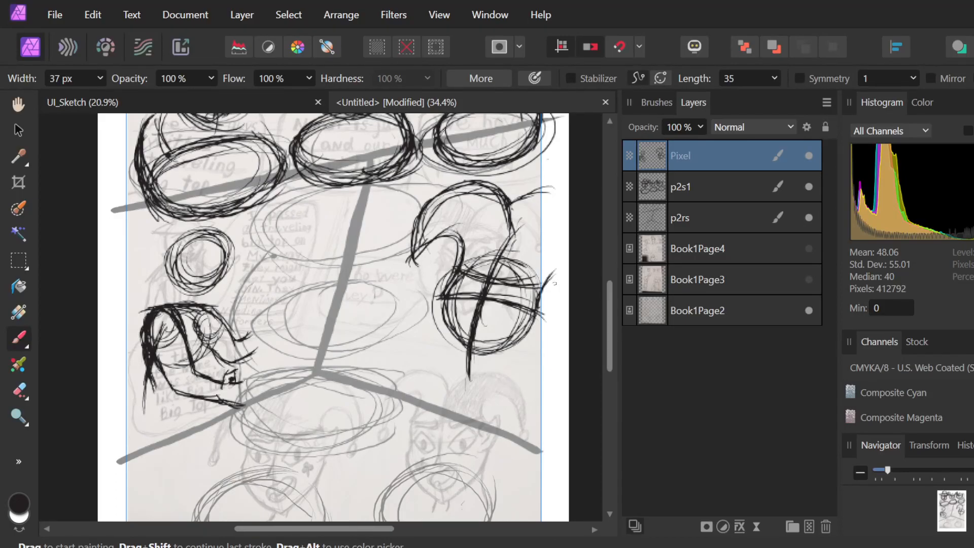
pyautogui.moveTo(474, 276); pyautogui.dragTo(543, 285)
# Rough in the clown's eyes along the guideline and darken the jaw outline and hat band.
pyautogui.moveTo(456, 261)
pyautogui.mouseDown()
pyautogui.moveTo(502, 298)
pyautogui.moveTo(493, 313)
pyautogui.moveTo(523, 295)
pyautogui.moveTo(502, 302)
pyautogui.moveTo(519, 295)
pyautogui.moveTo(521, 306)
pyautogui.moveTo(519, 294)
pyautogui.moveTo(525, 307)
pyautogui.moveTo(497, 318)
pyautogui.mouseUp()
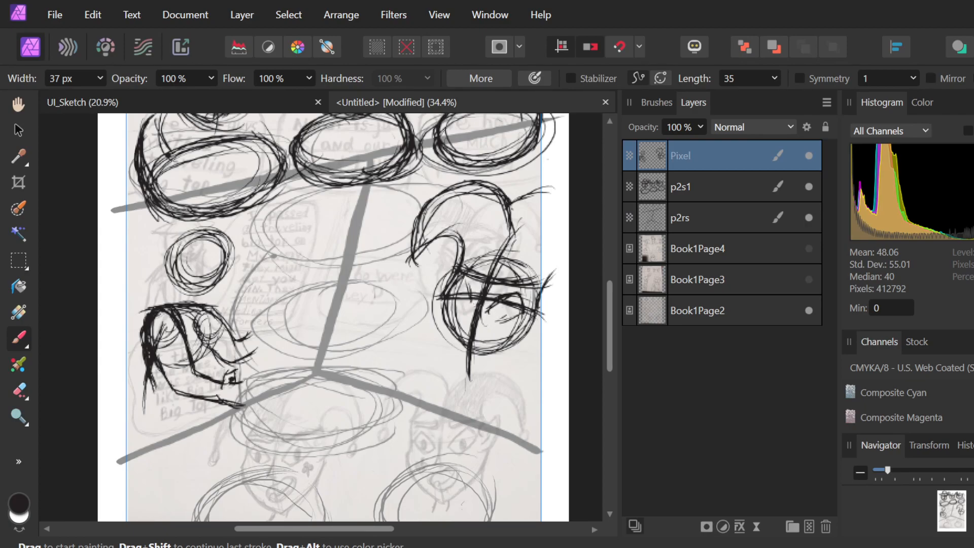
pyautogui.moveTo(470, 294)
pyautogui.mouseDown()
pyautogui.moveTo(455, 285)
pyautogui.moveTo(448, 302)
pyautogui.moveTo(467, 276)
pyautogui.moveTo(453, 309)
pyautogui.moveTo(459, 299)
pyautogui.mouseUp()
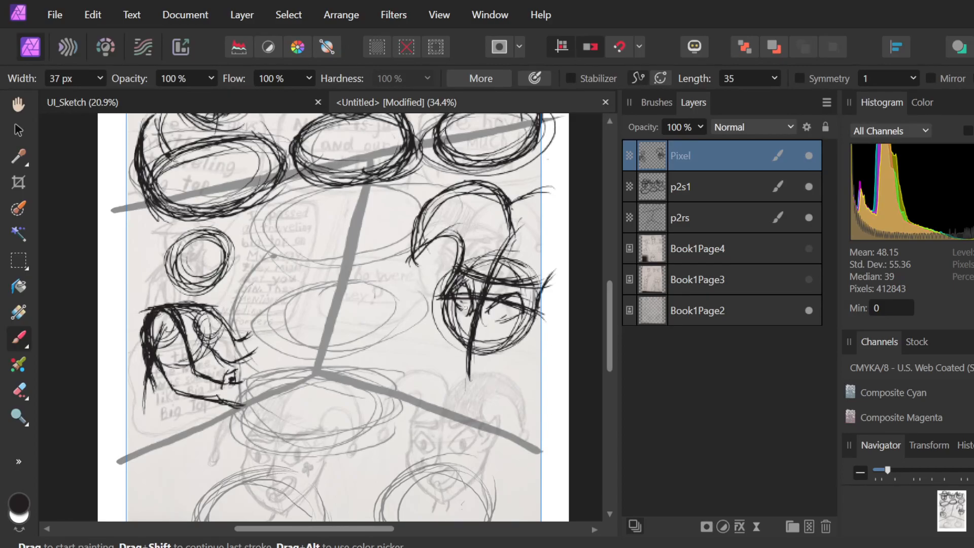
pyautogui.moveTo(476, 306); pyautogui.dragTo(471, 317)
pyautogui.moveTo(444, 313)
pyautogui.mouseDown()
pyautogui.moveTo(469, 362)
pyautogui.moveTo(468, 353)
pyautogui.mouseUp()
pyautogui.moveTo(442, 311)
pyautogui.mouseDown()
pyautogui.moveTo(476, 362)
pyautogui.moveTo(467, 351)
pyautogui.moveTo(510, 349)
pyautogui.moveTo(478, 354)
pyautogui.moveTo(533, 331)
pyautogui.moveTo(556, 275)
pyautogui.moveTo(546, 282)
pyautogui.mouseUp()
pyautogui.moveTo(475, 274); pyautogui.dragTo(542, 287)
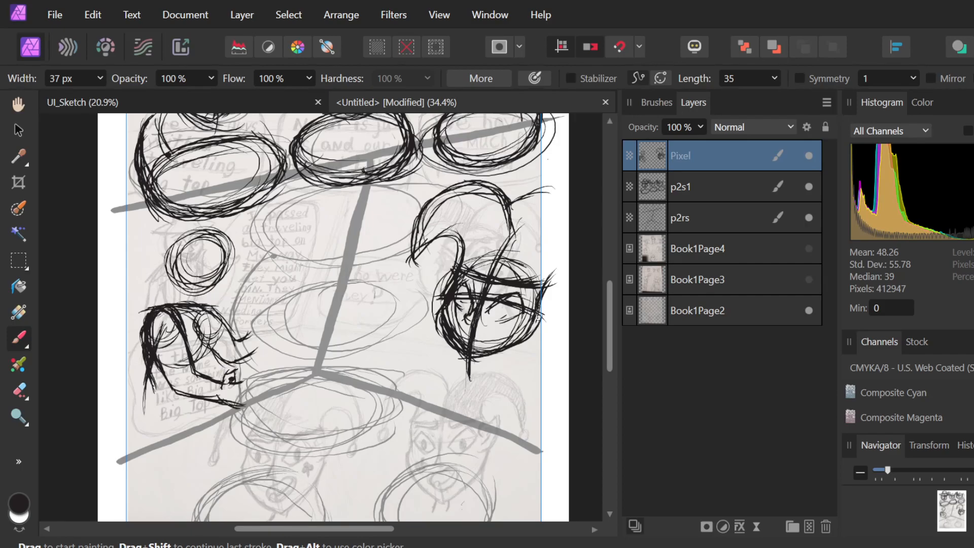
# Erase the hatted figure's small head circle and redraw the head above the shoulders with crossed face guidelines.
pyautogui.press('e')
pyautogui.moveTo(227, 276)
pyautogui.mouseDown()
pyautogui.moveTo(212, 240)
pyautogui.moveTo(171, 245)
pyautogui.moveTo(191, 244)
pyautogui.moveTo(185, 266)
pyautogui.moveTo(221, 270)
pyautogui.moveTo(174, 287)
pyautogui.moveTo(228, 282)
pyautogui.moveTo(252, 259)
pyautogui.mouseUp()
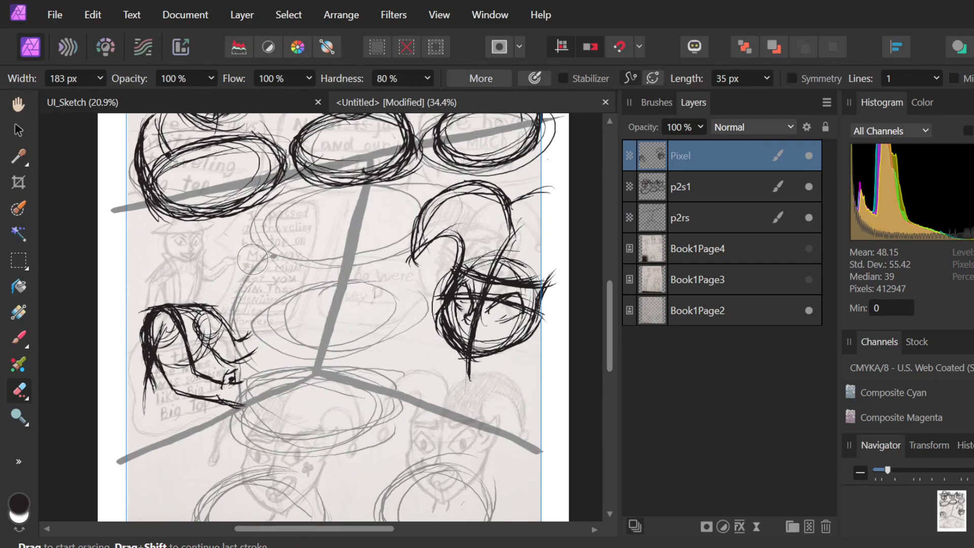
pyautogui.press('b')
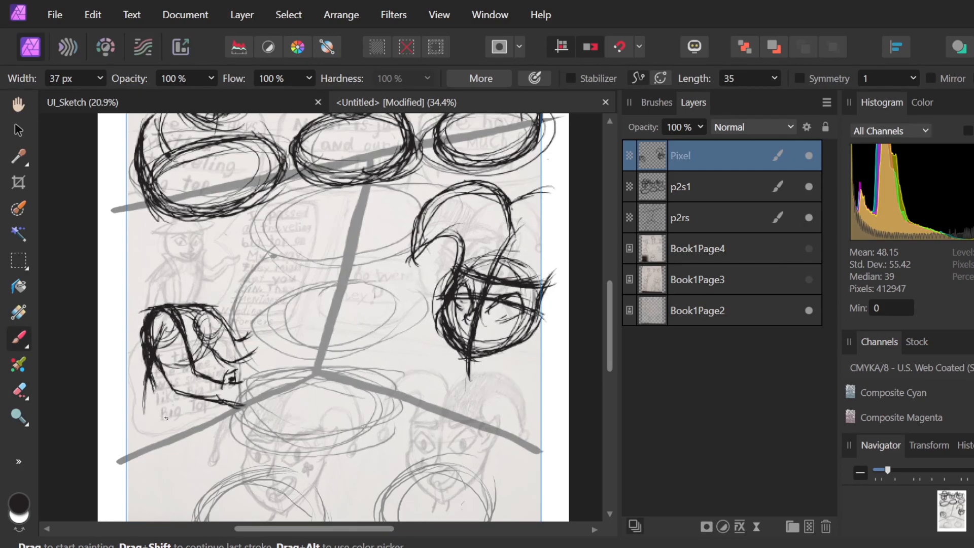
pyautogui.moveTo(196, 303)
pyautogui.mouseDown()
pyautogui.moveTo(231, 259)
pyautogui.moveTo(232, 238)
pyautogui.moveTo(178, 269)
pyautogui.moveTo(223, 241)
pyautogui.moveTo(166, 263)
pyautogui.moveTo(224, 258)
pyautogui.moveTo(204, 254)
pyautogui.moveTo(165, 278)
pyautogui.moveTo(189, 243)
pyautogui.moveTo(197, 292)
pyautogui.mouseUp()
pyautogui.moveTo(219, 242)
pyautogui.mouseDown()
pyautogui.moveTo(228, 274)
pyautogui.moveTo(206, 297)
pyautogui.moveTo(228, 263)
pyautogui.moveTo(203, 297)
pyautogui.moveTo(225, 282)
pyautogui.moveTo(215, 294)
pyautogui.moveTo(232, 244)
pyautogui.moveTo(236, 284)
pyautogui.moveTo(235, 293)
pyautogui.moveTo(212, 290)
pyautogui.mouseUp()
pyautogui.moveTo(212, 227)
pyautogui.mouseDown()
pyautogui.moveTo(215, 283)
pyautogui.moveTo(199, 226)
pyautogui.moveTo(207, 298)
pyautogui.moveTo(209, 230)
pyautogui.moveTo(208, 299)
pyautogui.moveTo(217, 244)
pyautogui.moveTo(198, 311)
pyautogui.mouseUp()
pyautogui.moveTo(219, 265)
pyautogui.mouseDown()
pyautogui.moveTo(211, 288)
pyautogui.moveTo(173, 274)
pyautogui.moveTo(243, 266)
pyautogui.moveTo(203, 271)
pyautogui.moveTo(238, 256)
pyautogui.moveTo(244, 269)
pyautogui.moveTo(213, 266)
pyautogui.moveTo(255, 278)
pyautogui.mouseUp()
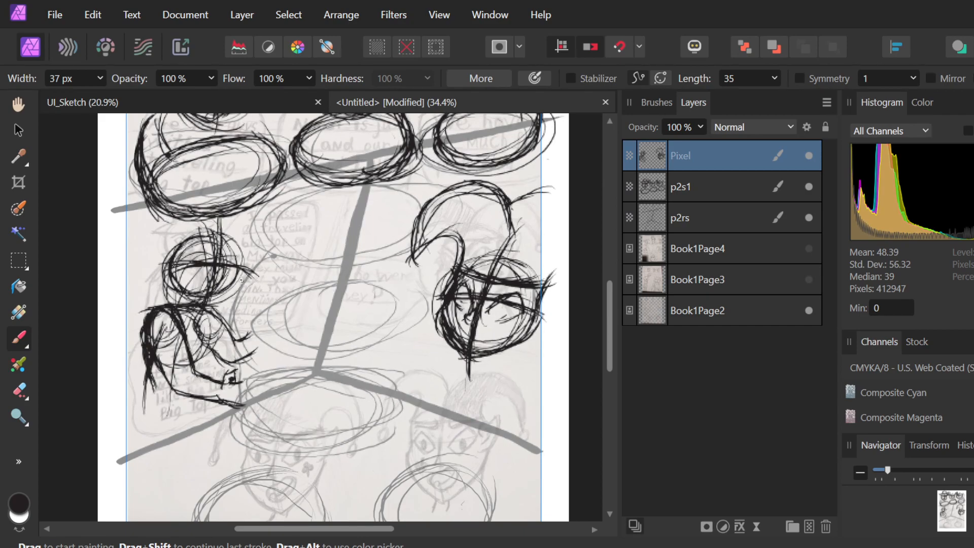
pyautogui.moveTo(191, 263)
pyautogui.mouseDown()
pyautogui.moveTo(237, 267)
pyautogui.moveTo(171, 267)
pyautogui.moveTo(243, 268)
pyautogui.moveTo(173, 268)
pyautogui.moveTo(192, 260)
pyautogui.moveTo(160, 276)
pyautogui.mouseUp()
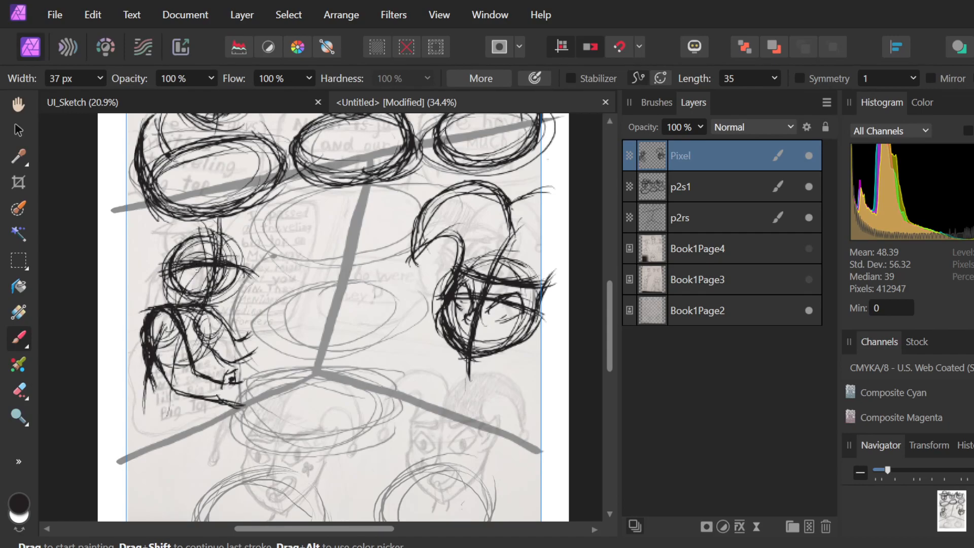
pyautogui.moveTo(242, 270); pyautogui.dragTo(257, 285)
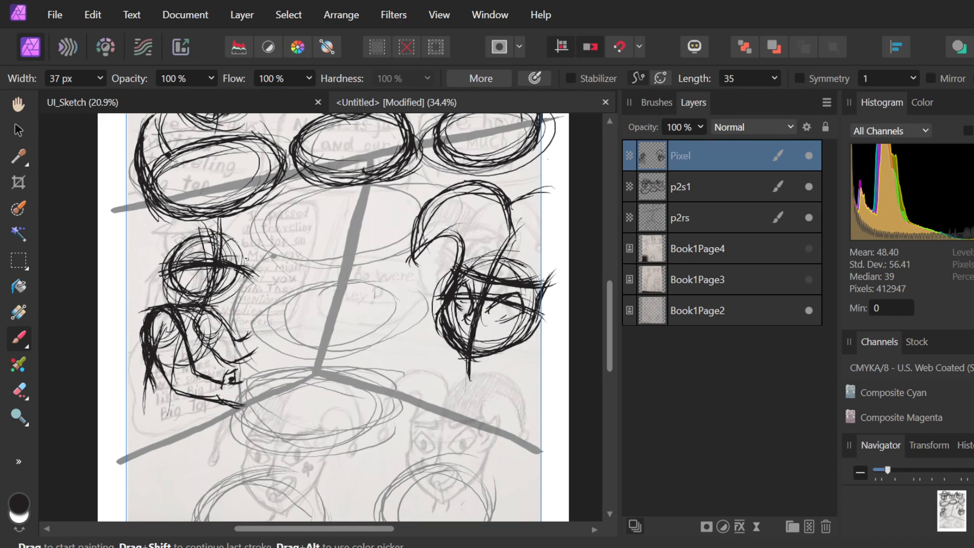
# Sketch a wide, flattened hat brim across the top of the redrawn head.
pyautogui.moveTo(159, 242)
pyautogui.mouseDown()
pyautogui.moveTo(259, 246)
pyautogui.moveTo(214, 261)
pyautogui.mouseUp()
pyautogui.moveTo(138, 241)
pyautogui.mouseDown()
pyautogui.moveTo(239, 255)
pyautogui.moveTo(214, 257)
pyautogui.moveTo(200, 248)
pyautogui.moveTo(290, 234)
pyautogui.mouseUp()
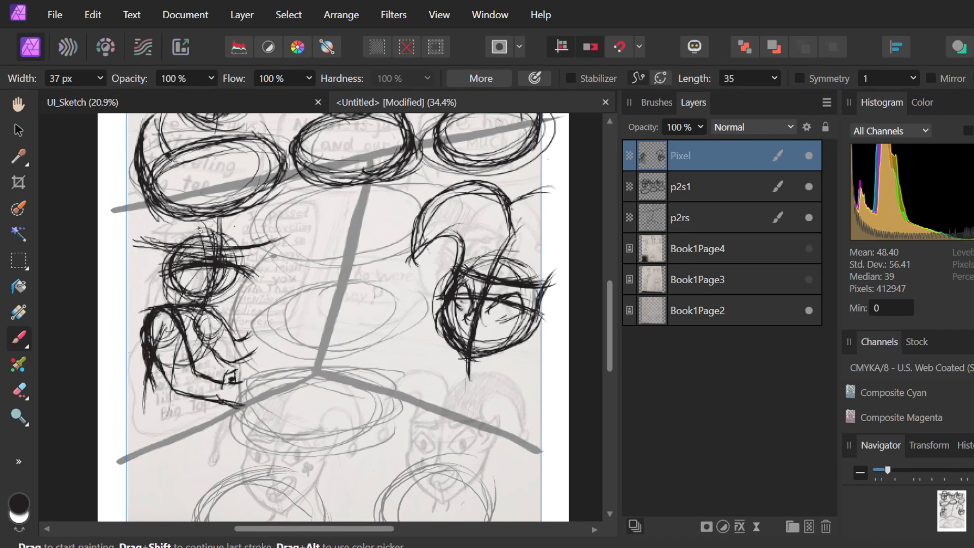
pyautogui.moveTo(164, 236)
pyautogui.mouseDown()
pyautogui.moveTo(241, 226)
pyautogui.moveTo(227, 230)
pyautogui.mouseUp()
pyautogui.moveTo(219, 233)
pyautogui.mouseDown()
pyautogui.moveTo(269, 228)
pyautogui.moveTo(227, 224)
pyautogui.mouseUp()
pyautogui.moveTo(224, 235)
pyautogui.mouseDown()
pyautogui.moveTo(266, 227)
pyautogui.moveTo(219, 223)
pyautogui.mouseUp()
pyautogui.moveTo(264, 229); pyautogui.dragTo(221, 242)
pyautogui.moveTo(154, 243); pyautogui.dragTo(280, 240)
pyautogui.moveTo(202, 231); pyautogui.dragTo(273, 245)
pyautogui.moveTo(219, 224); pyautogui.dragTo(266, 245)
pyautogui.moveTo(212, 226); pyautogui.dragTo(270, 246)
# Add short strokes above the brim to rough in the sides of the hat's crown.
pyautogui.moveTo(182, 241); pyautogui.dragTo(196, 231)
pyautogui.moveTo(202, 217)
pyautogui.mouseDown()
pyautogui.moveTo(200, 232)
pyautogui.moveTo(217, 218)
pyautogui.moveTo(237, 239)
pyautogui.mouseUp()
pyautogui.moveTo(183, 224); pyautogui.dragTo(178, 240)
pyautogui.moveTo(239, 220); pyautogui.dragTo(236, 238)
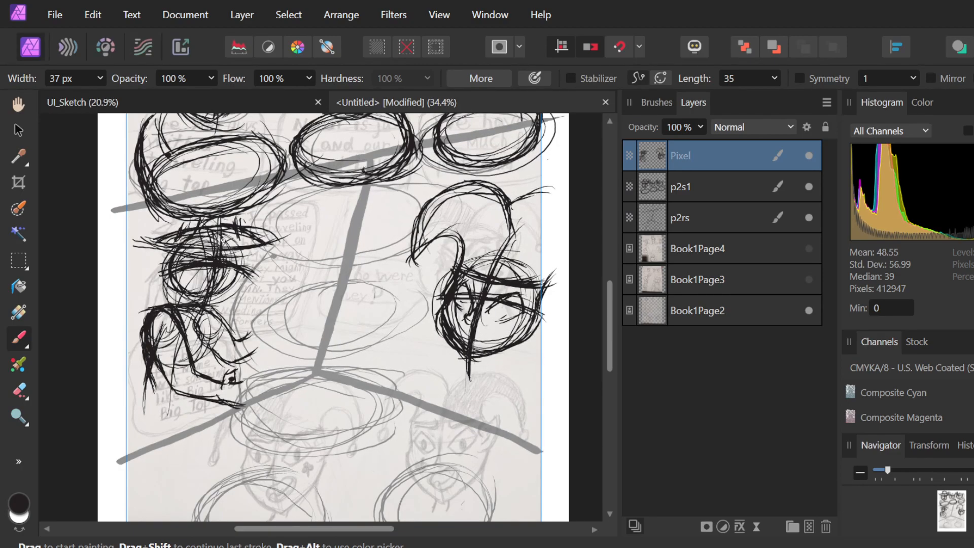
pyautogui.moveTo(223, 240); pyautogui.dragTo(213, 260)
# Rough in the hatted figure's hip circle and flared coat tail down to the panel border, and reinforce the chest and far arm.
pyautogui.scroll(-4, 317, 307)
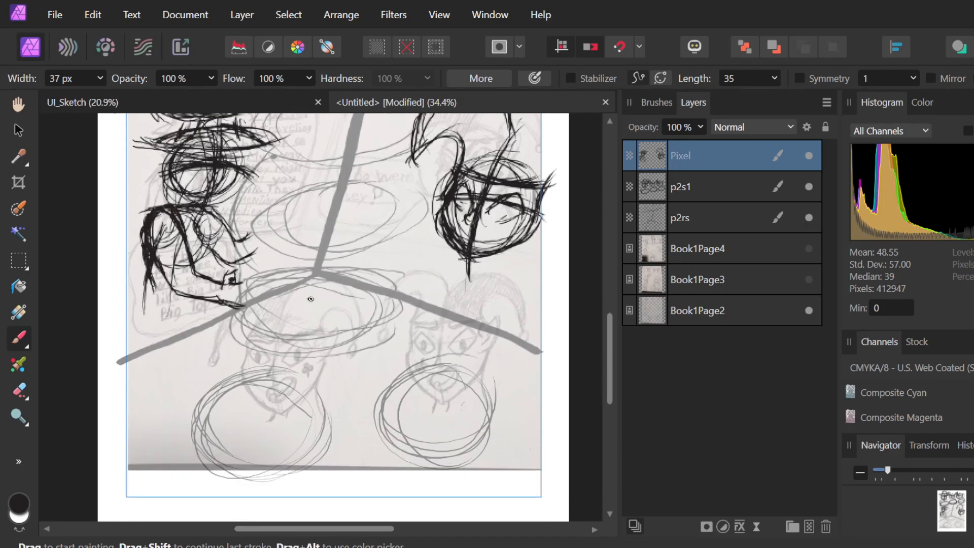
pyautogui.moveTo(146, 261); pyautogui.dragTo(141, 342)
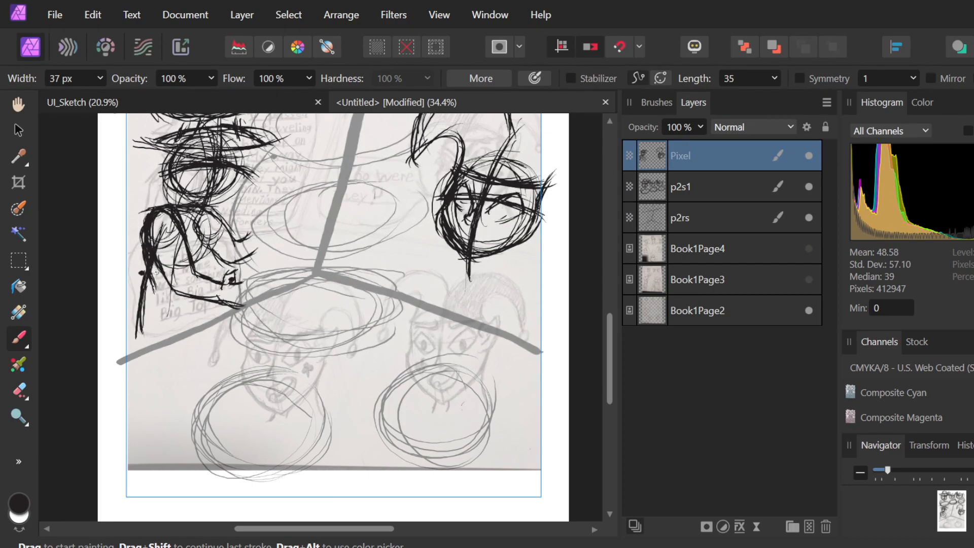
pyautogui.moveTo(146, 282)
pyautogui.mouseDown()
pyautogui.moveTo(142, 315)
pyautogui.moveTo(182, 324)
pyautogui.moveTo(188, 299)
pyautogui.moveTo(172, 338)
pyautogui.moveTo(211, 286)
pyautogui.moveTo(157, 305)
pyautogui.moveTo(174, 277)
pyautogui.mouseUp()
pyautogui.moveTo(145, 237); pyautogui.dragTo(147, 322)
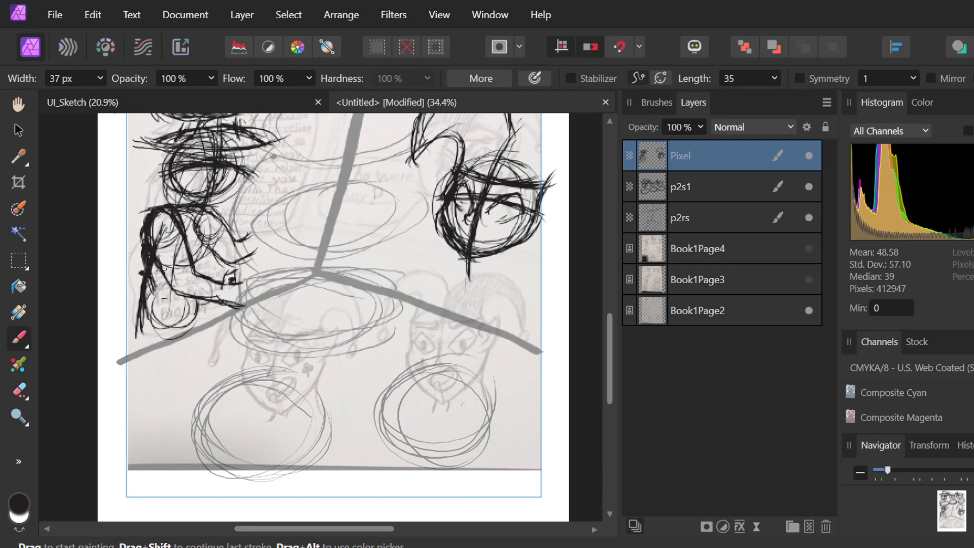
pyautogui.moveTo(153, 284); pyautogui.dragTo(126, 336)
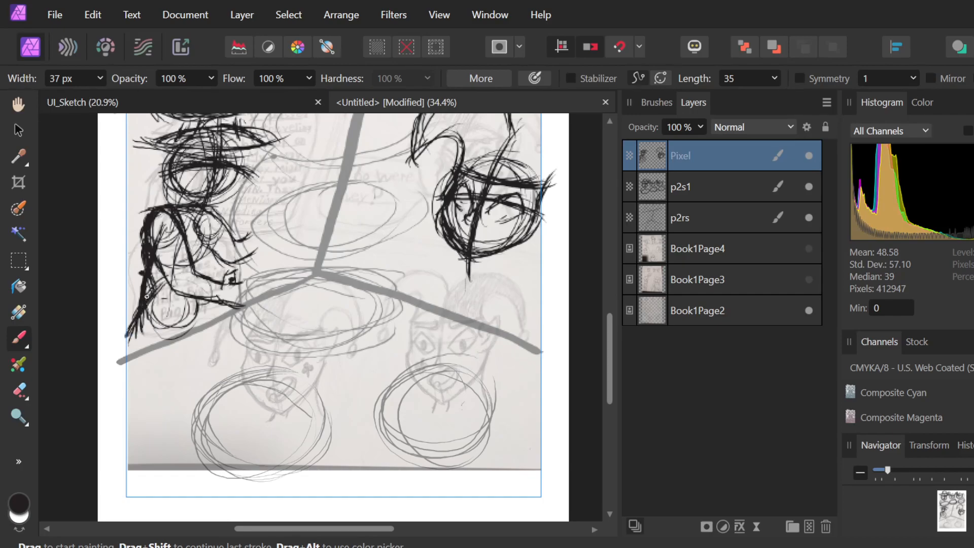
pyautogui.moveTo(201, 300)
pyautogui.mouseDown()
pyautogui.moveTo(202, 328)
pyautogui.moveTo(199, 308)
pyautogui.mouseUp()
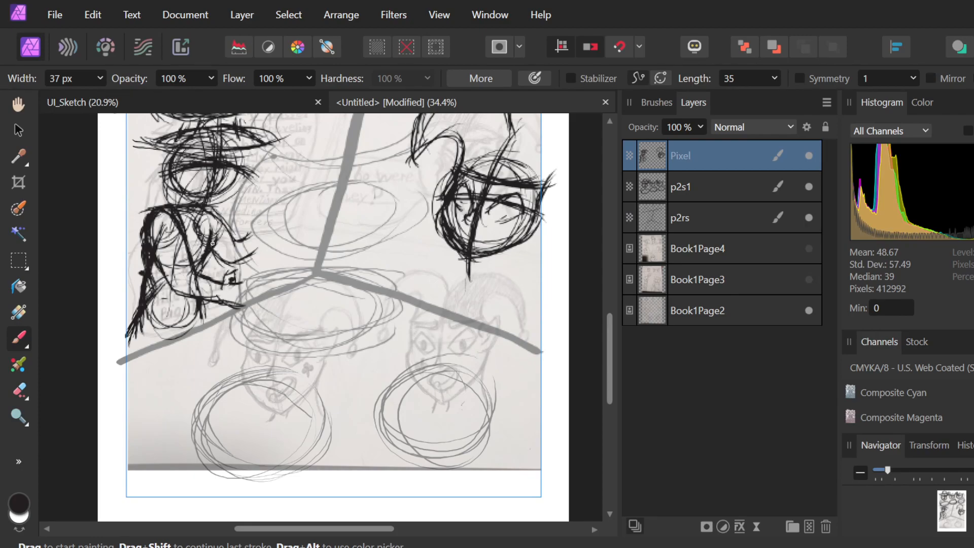
pyautogui.moveTo(214, 248); pyautogui.dragTo(224, 265)
pyautogui.moveTo(207, 207); pyautogui.dragTo(228, 232)
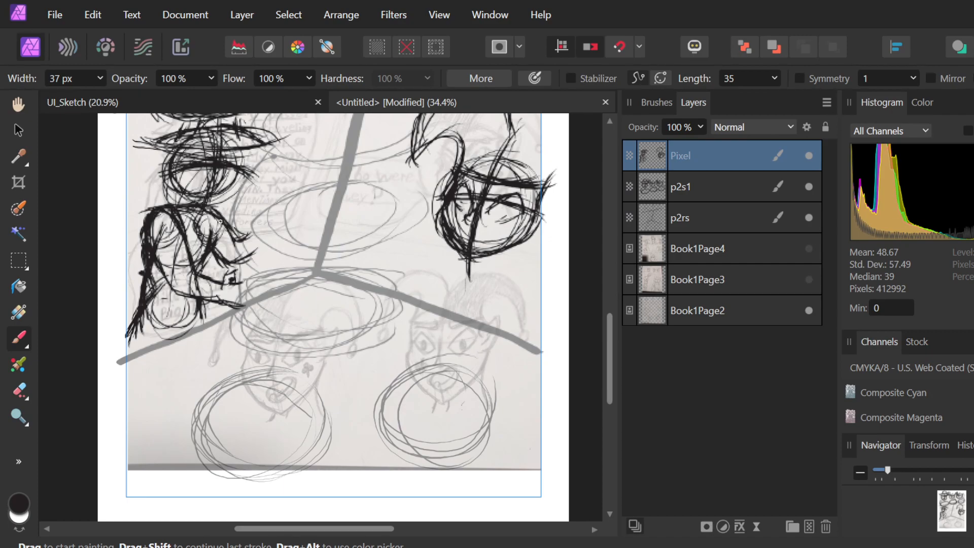
# Sketch a rounded rectangular speech balloon over the upper guide oval between the middle row's two characters.
pyautogui.scroll(-3, 452, 212)
pyautogui.scroll(1, 450, 144)
pyautogui.scroll(4, 450, 143)
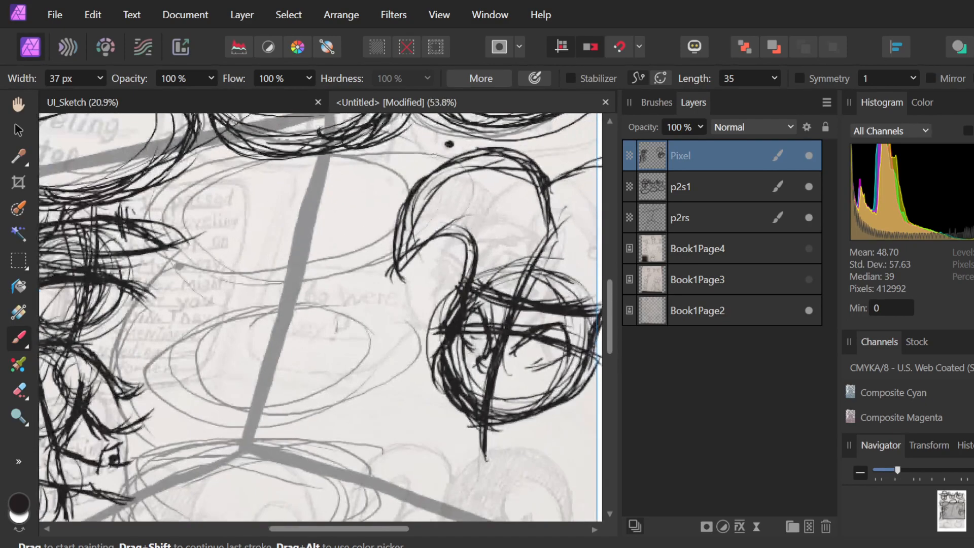
pyautogui.scroll(-2, 374, 192)
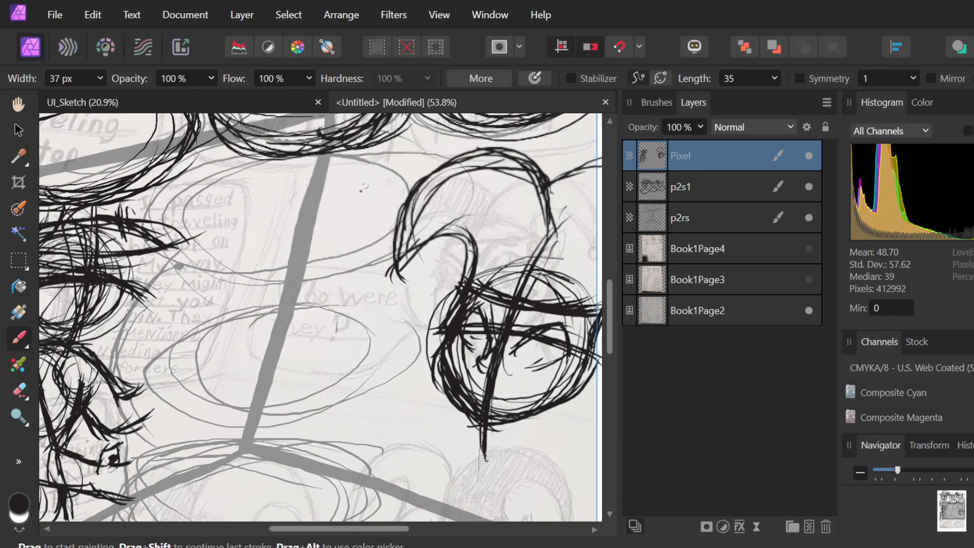
pyautogui.moveTo(316, 167)
pyautogui.mouseDown()
pyautogui.moveTo(206, 182)
pyautogui.moveTo(381, 176)
pyautogui.moveTo(384, 214)
pyautogui.mouseUp()
pyautogui.hotkey('ctrl', 'z')
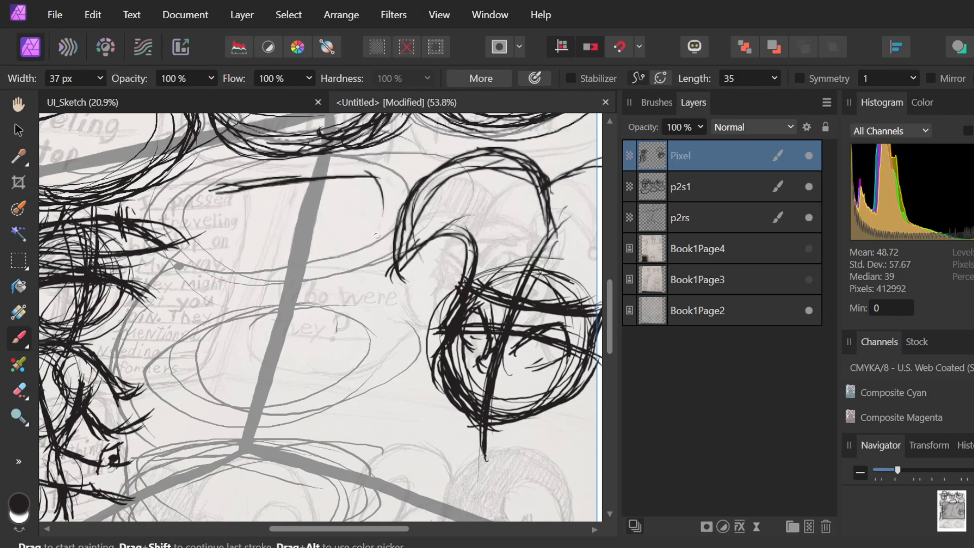
pyautogui.moveTo(345, 180)
pyautogui.mouseDown()
pyautogui.moveTo(383, 228)
pyautogui.moveTo(365, 293)
pyautogui.mouseUp()
pyautogui.moveTo(375, 238)
pyautogui.mouseDown()
pyautogui.moveTo(339, 290)
pyautogui.moveTo(360, 267)
pyautogui.moveTo(360, 287)
pyautogui.moveTo(302, 294)
pyautogui.mouseUp()
pyautogui.moveTo(375, 270)
pyautogui.mouseDown()
pyautogui.moveTo(348, 286)
pyautogui.moveTo(264, 295)
pyautogui.mouseUp()
pyautogui.moveTo(336, 292); pyautogui.dragTo(215, 296)
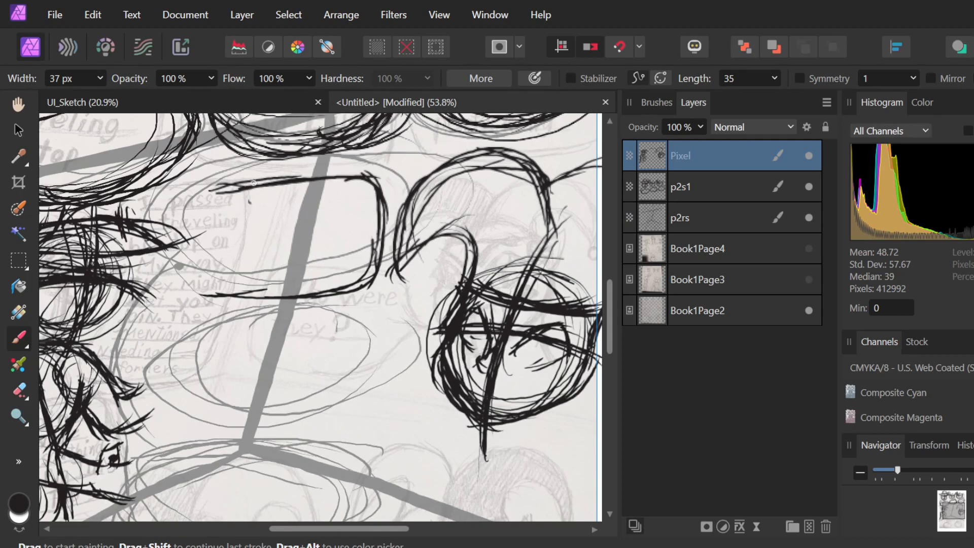
pyautogui.moveTo(234, 181)
pyautogui.mouseDown()
pyautogui.moveTo(205, 192)
pyautogui.moveTo(212, 186)
pyautogui.moveTo(213, 245)
pyautogui.moveTo(217, 188)
pyautogui.moveTo(198, 247)
pyautogui.moveTo(260, 186)
pyautogui.moveTo(245, 182)
pyautogui.moveTo(203, 239)
pyautogui.mouseUp()
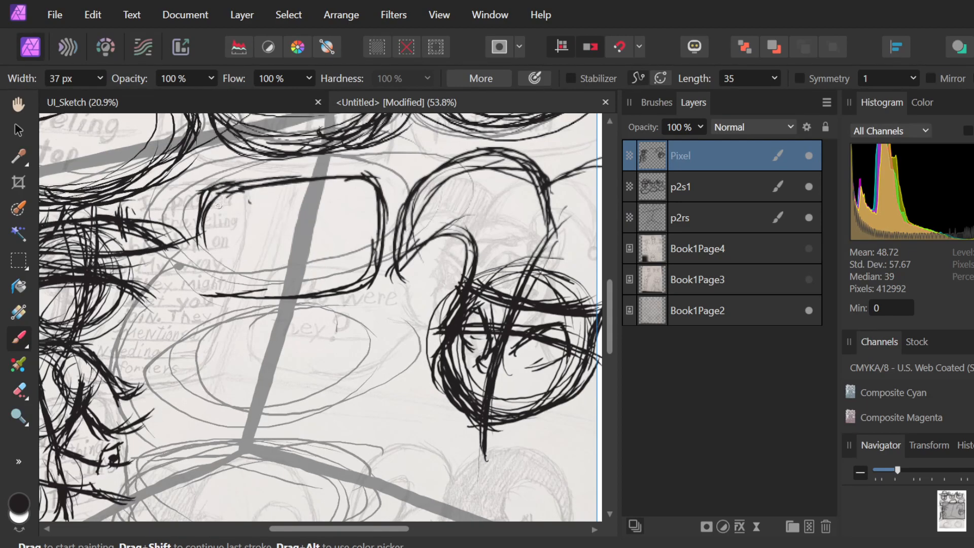
pyautogui.moveTo(228, 191); pyautogui.dragTo(273, 290)
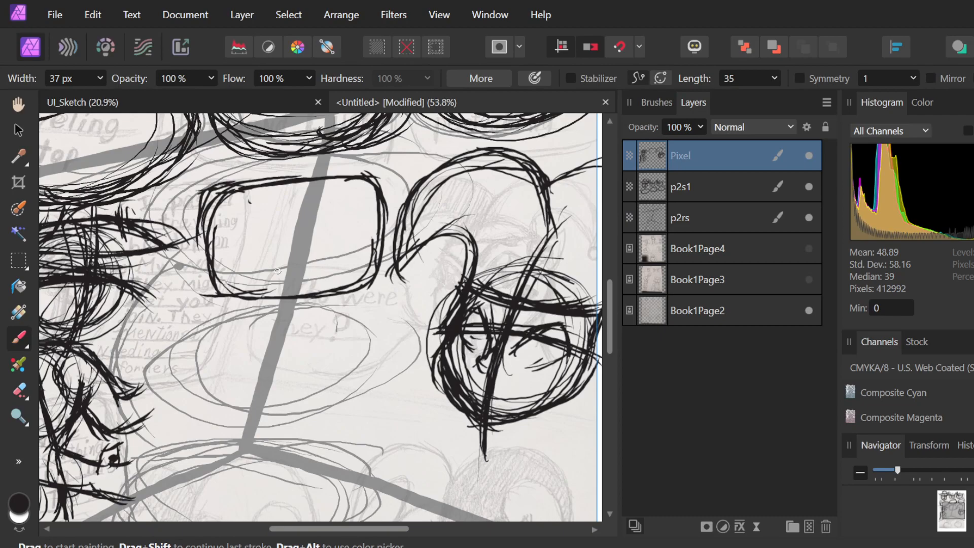
# Try to outline a second rounded rectangular speech balloon over the guide oval beneath the first balloon.
pyautogui.scroll(-5, 279, 270)
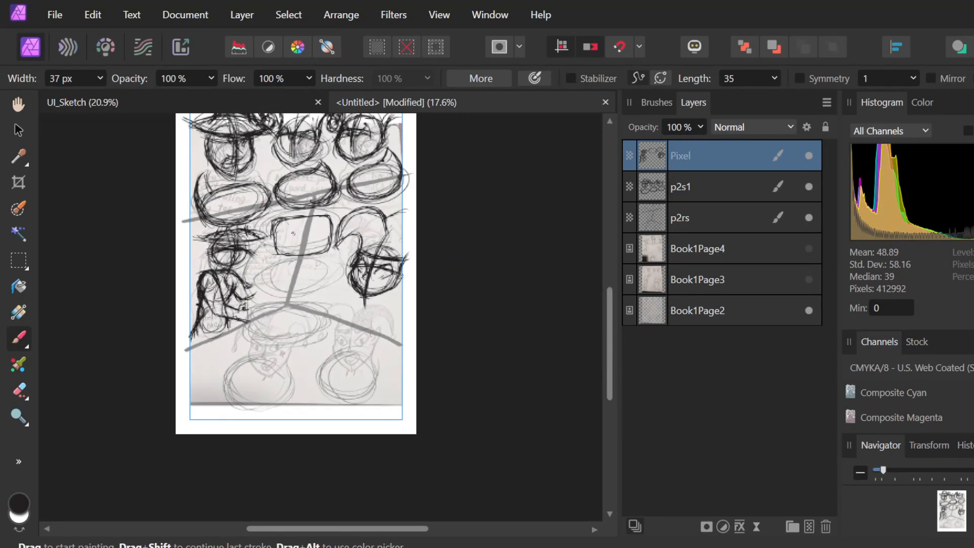
pyautogui.scroll(5, 310, 244)
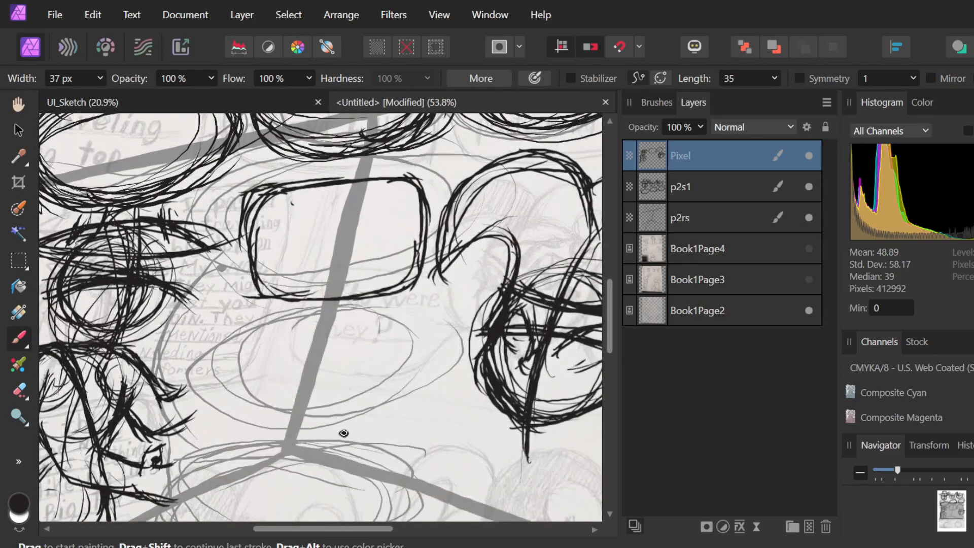
pyautogui.moveTo(270, 316)
pyautogui.mouseDown()
pyautogui.moveTo(351, 314)
pyautogui.moveTo(263, 325)
pyautogui.moveTo(402, 312)
pyautogui.moveTo(321, 318)
pyautogui.moveTo(413, 324)
pyautogui.moveTo(381, 314)
pyautogui.moveTo(422, 359)
pyautogui.moveTo(410, 314)
pyautogui.moveTo(413, 383)
pyautogui.moveTo(418, 319)
pyautogui.moveTo(412, 399)
pyautogui.moveTo(419, 379)
pyautogui.moveTo(394, 411)
pyautogui.moveTo(401, 401)
pyautogui.moveTo(303, 423)
pyautogui.moveTo(363, 406)
pyautogui.mouseUp()
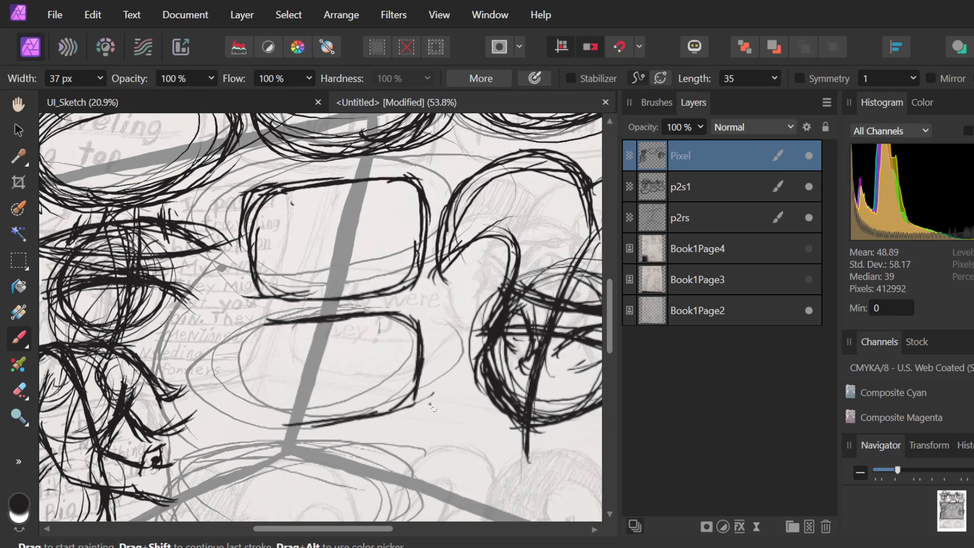
# Undo the second speech balloon's outline and the latest side strokes of the first balloon.
pyautogui.hotkey('ctrl', 'z')
pyautogui.hotkey('ctrl', 'z')
pyautogui.hotkey('ctrl', 'z')
pyautogui.hotkey('ctrl', 'z')
pyautogui.hotkey('ctrl', 'z')
pyautogui.hotkey('ctrl', 'z')
pyautogui.hotkey('ctrl', 'z')
pyautogui.hotkey('ctrl', 'z')
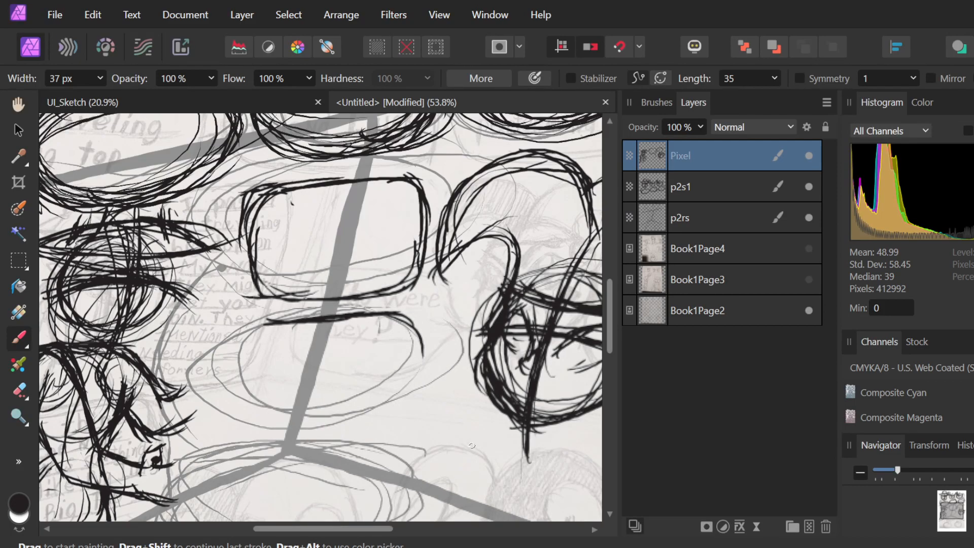
pyautogui.hotkey('ctrl', 'z')
pyautogui.hotkey('ctrl', 'z')
pyautogui.hotkey('ctrl', 'z')
pyautogui.hotkey('ctrl', 'z')
pyautogui.hotkey('ctrl', 'z')
pyautogui.hotkey('ctrl', 'z')
pyautogui.hotkey('ctrl', 'z')
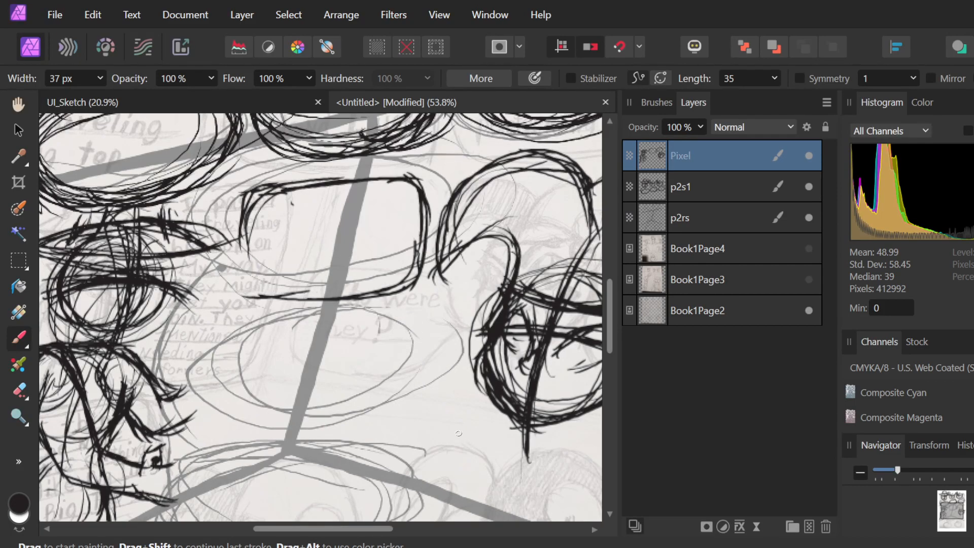
pyautogui.hotkey('ctrl', 'z')
pyautogui.hotkey('ctrl', 'z')
pyautogui.hotkey('ctrl', 'z')
pyautogui.scroll(-3, 292, 370)
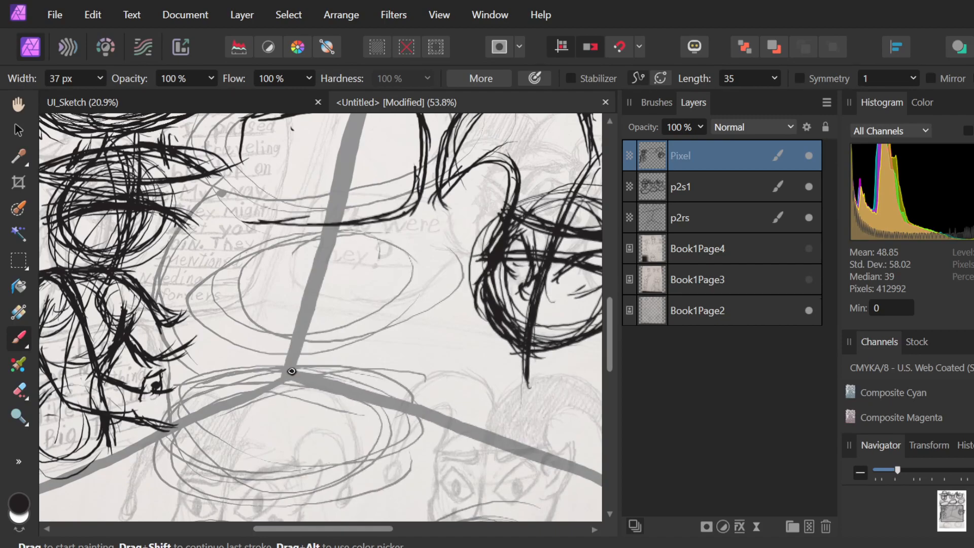
pyautogui.scroll(-2, 291, 371)
# Redo the most recently undone strokes of the first speech balloon.
pyautogui.hotkey('ctrl', 'shift', 'z')
pyautogui.hotkey('ctrl', 'shift', 'z')
pyautogui.hotkey('ctrl', 'shift', 'z')
pyautogui.hotkey('ctrl', 'shift', 'z')
pyautogui.hotkey('ctrl', 'shift', 'z')
pyautogui.hotkey('ctrl', 'shift', 'z')
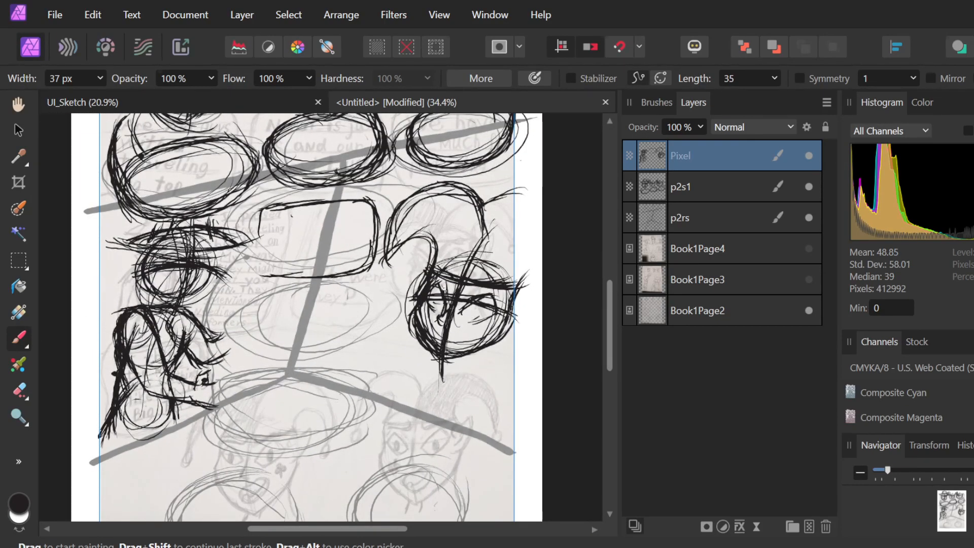
# Cut the middle row's right-hand character out of the top pixel layer using a rectangular marquee around it.
pyautogui.click(456, 223)
pyautogui.hotkey('ctrl', 'z')
pyautogui.doubleClick(709, 152)
pyautogui.click(721, 183)
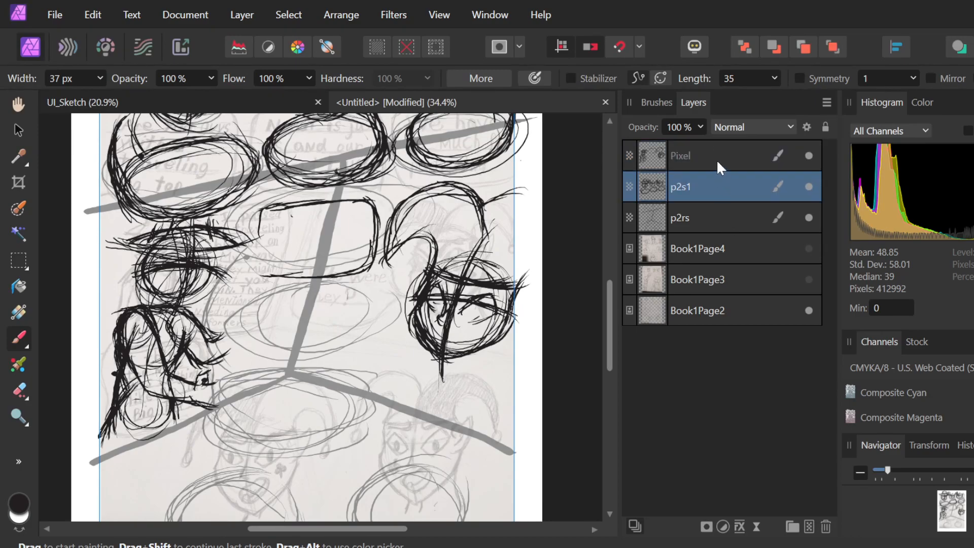
pyautogui.click(716, 158)
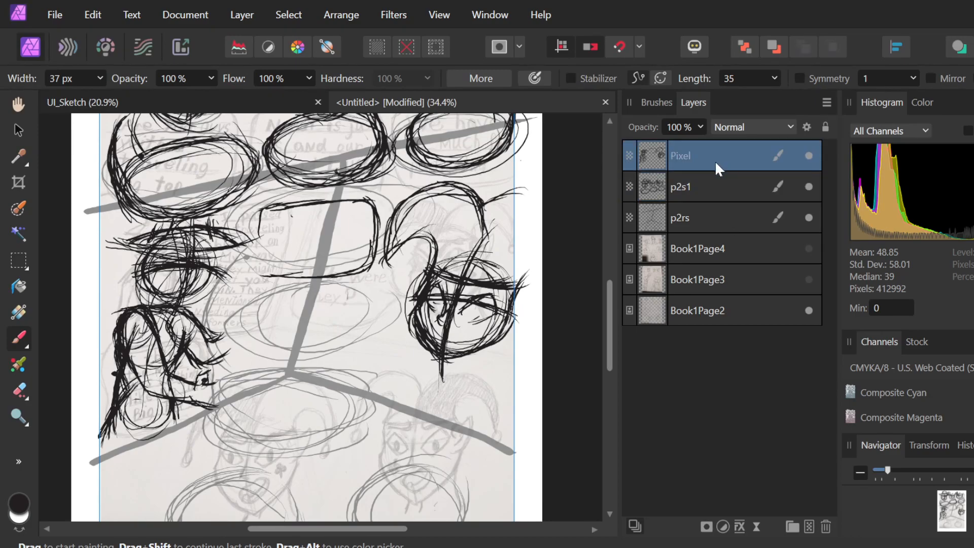
pyautogui.click(20, 263)
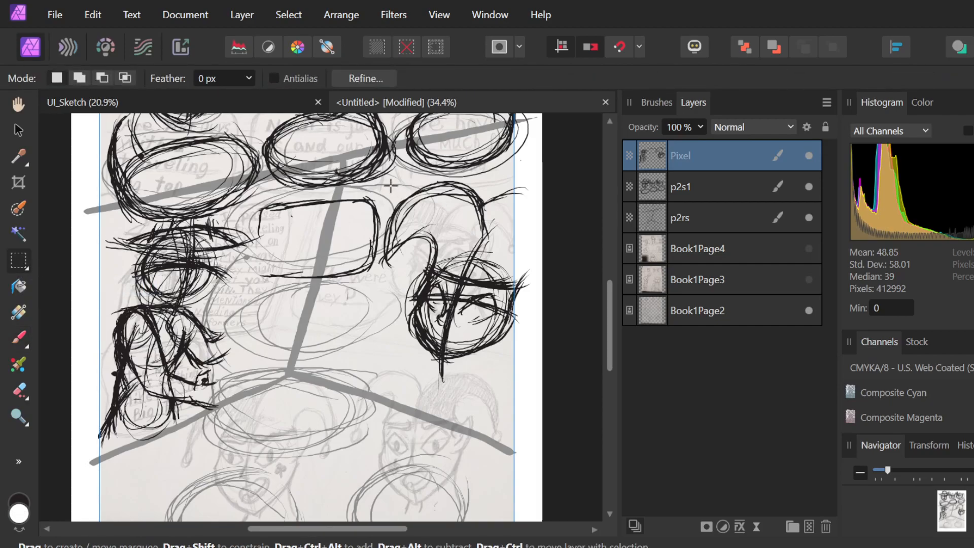
pyautogui.moveTo(389, 172); pyautogui.dragTo(543, 323)
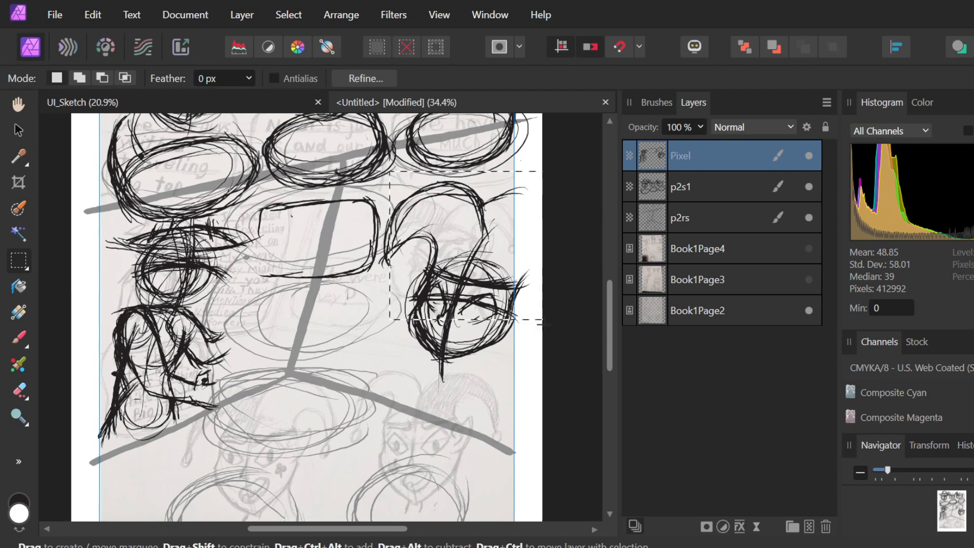
pyautogui.moveTo(533, 390); pyautogui.dragTo(534, 390)
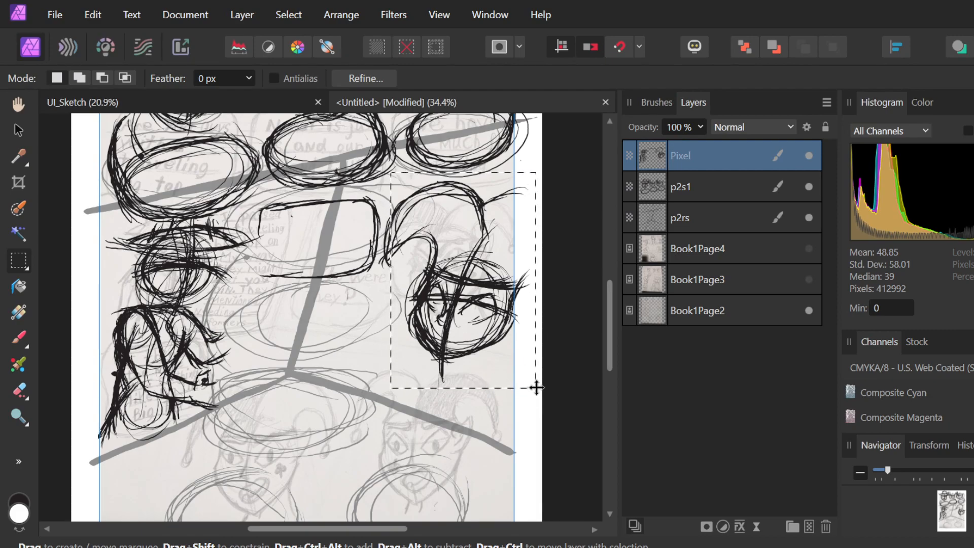
pyautogui.press('Delete')
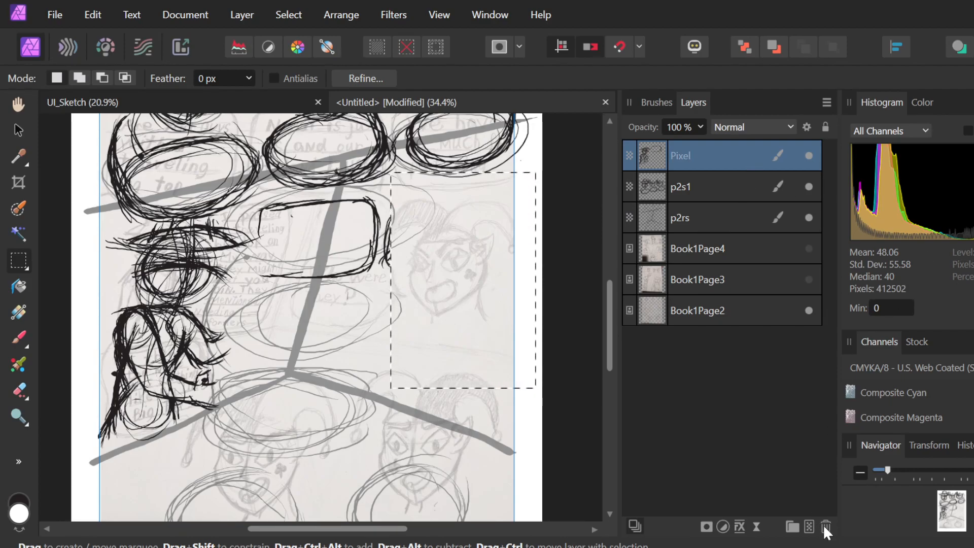
# Add a new empty pixel layer and rename the existing sketch layer beneath it as p2s2.
pyautogui.click(808, 529)
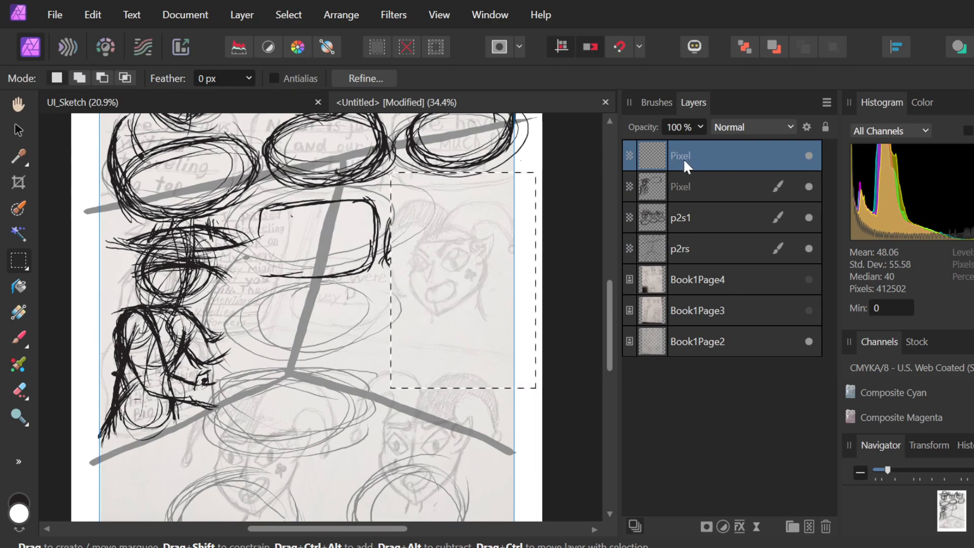
pyautogui.click(686, 190)
pyautogui.doubleClick(685, 190)
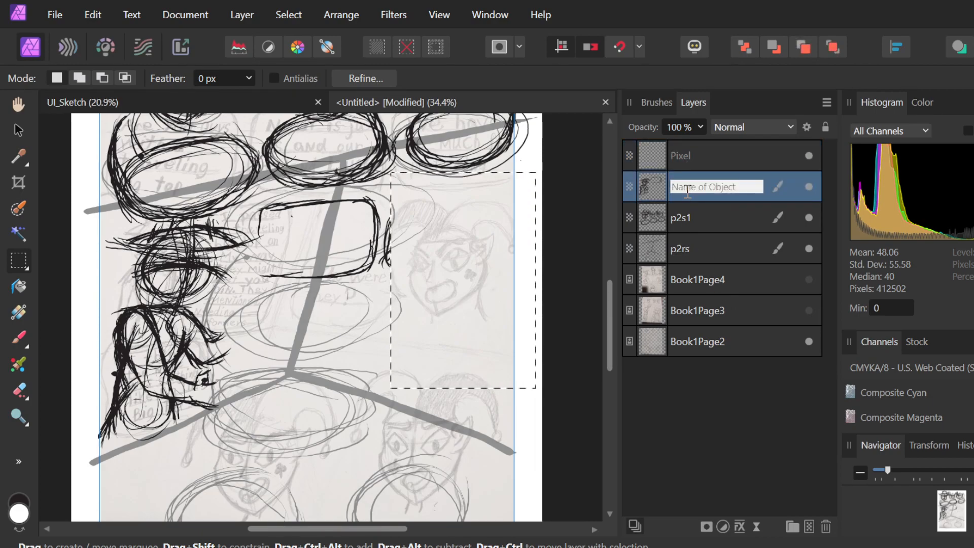
pyautogui.write('p2')
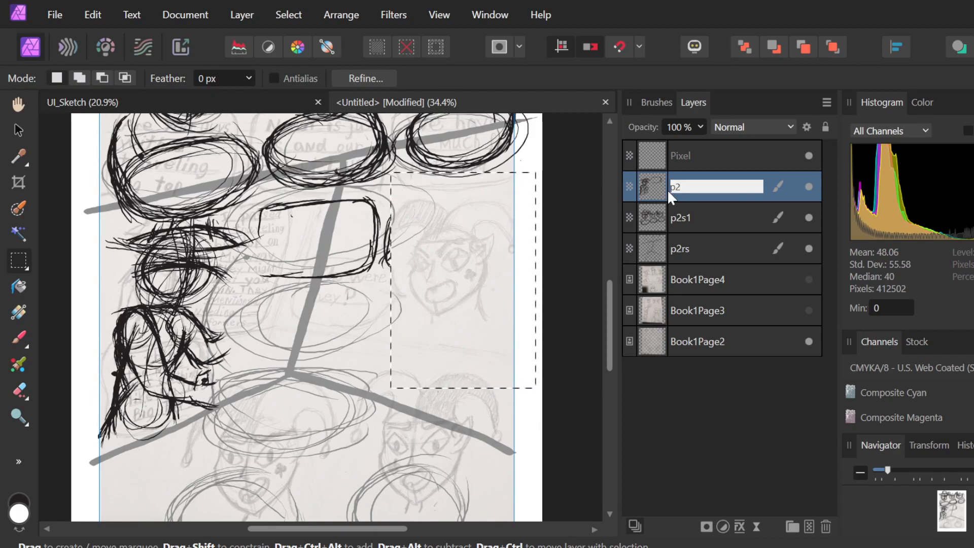
pyautogui.write('s2')
pyautogui.click(684, 155)
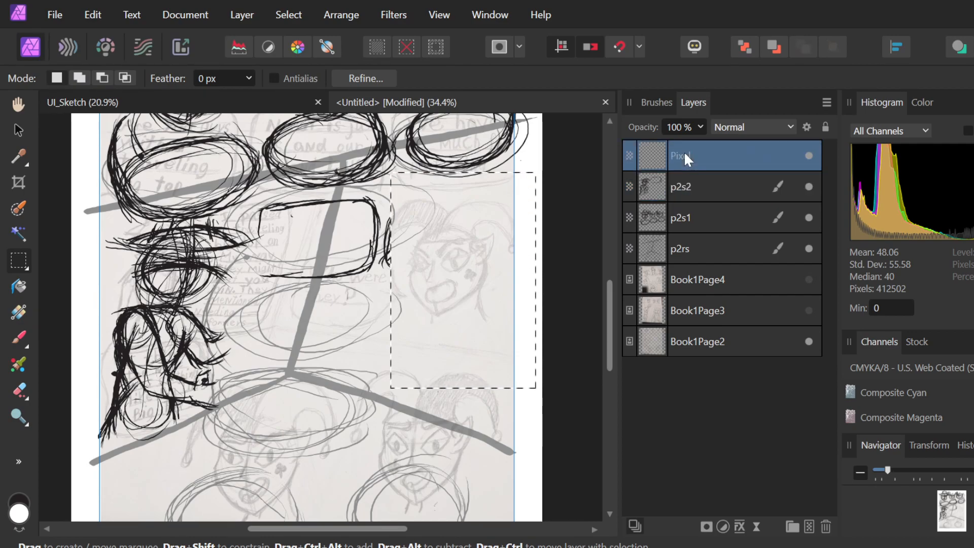
# Rename the new empty pixel layer as p2s3.
pyautogui.press('p')
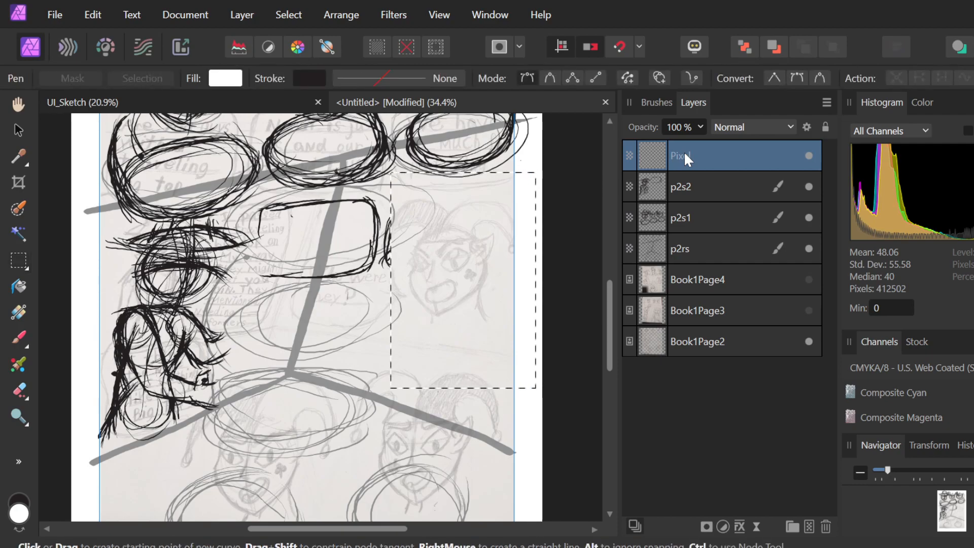
pyautogui.doubleClick(684, 155)
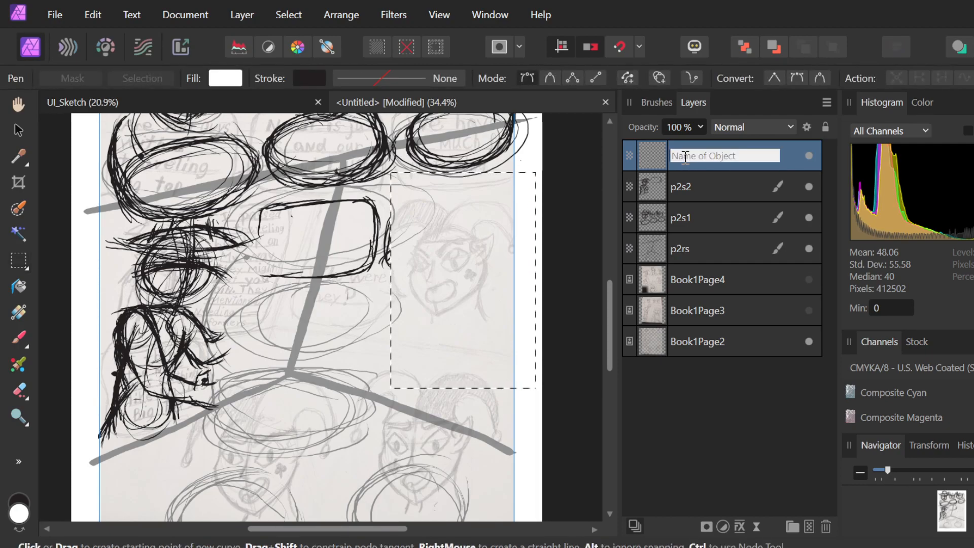
pyautogui.write('p2s3')
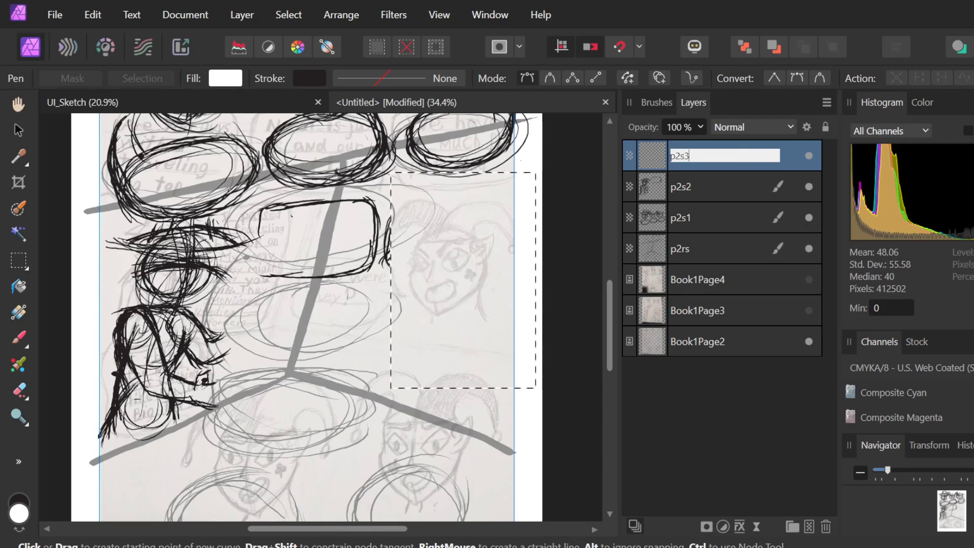
pyautogui.doubleClick(715, 157)
pyautogui.click(787, 151)
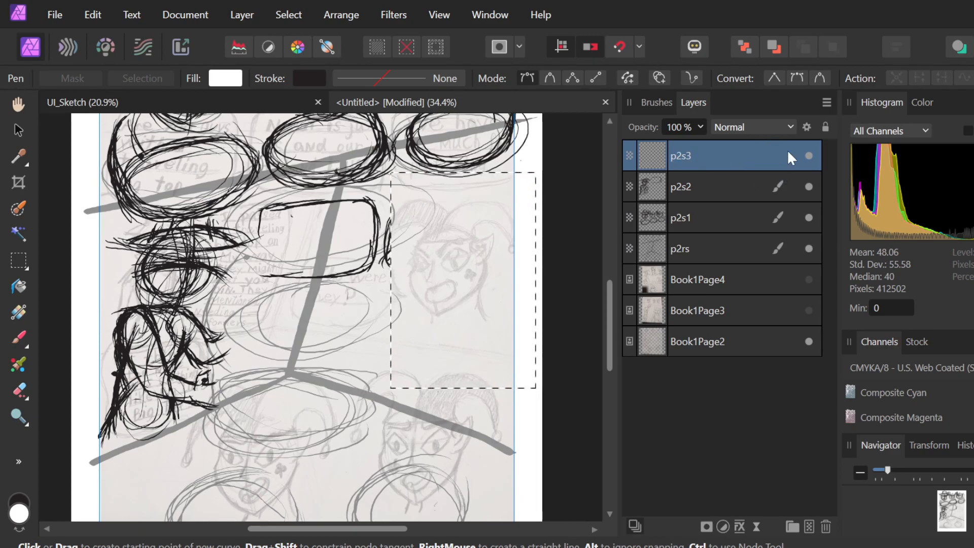
# Paste the cut character as its own layer and transfer the name p2s3 to it from the empty layer.
pyautogui.hotkey('ctrl', 'v')
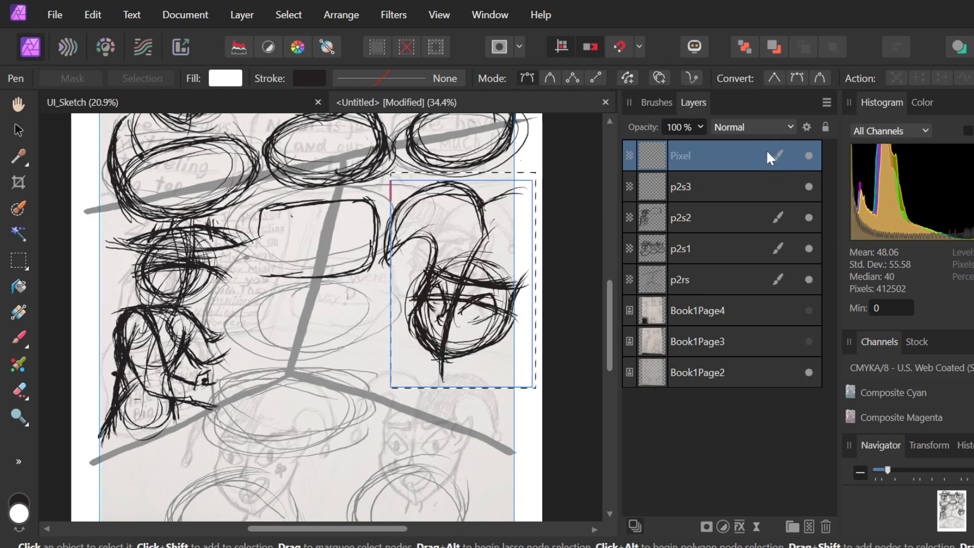
pyautogui.click(353, 333)
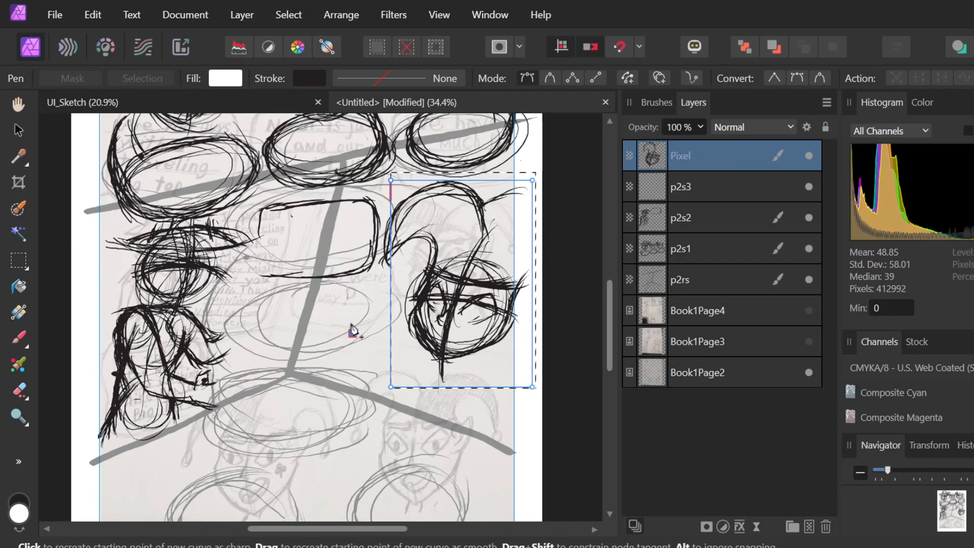
pyautogui.click(692, 186)
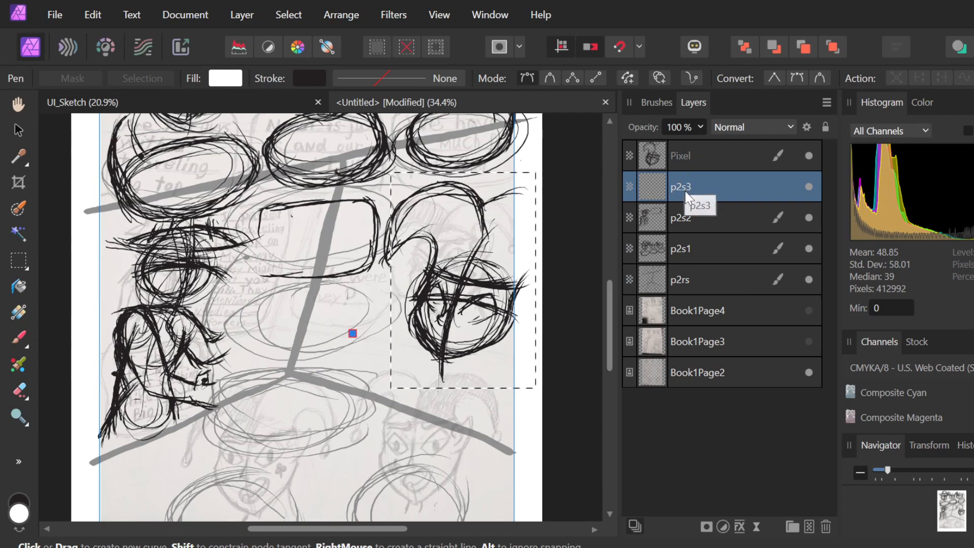
pyautogui.doubleClick(684, 189)
pyautogui.press('BackSpace')
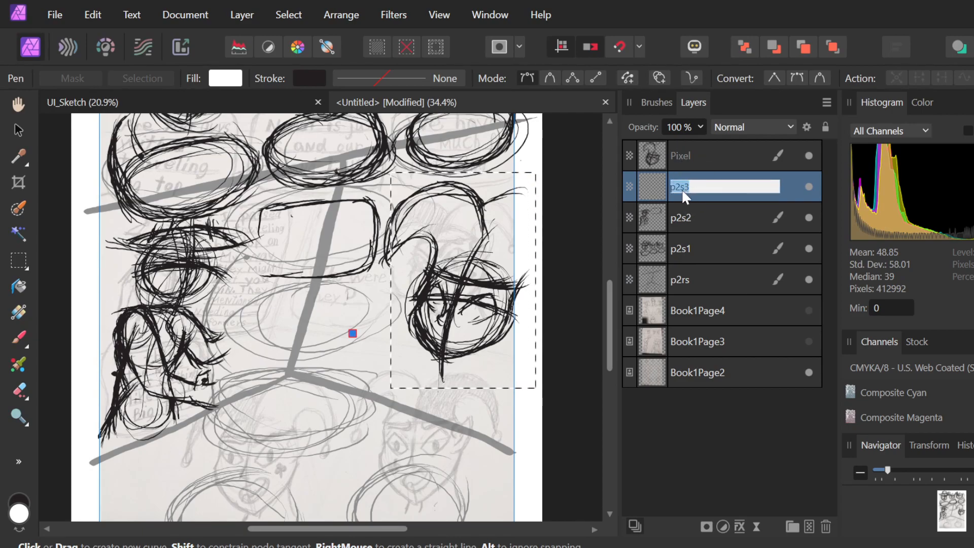
pyautogui.click(689, 211)
pyautogui.click(678, 181)
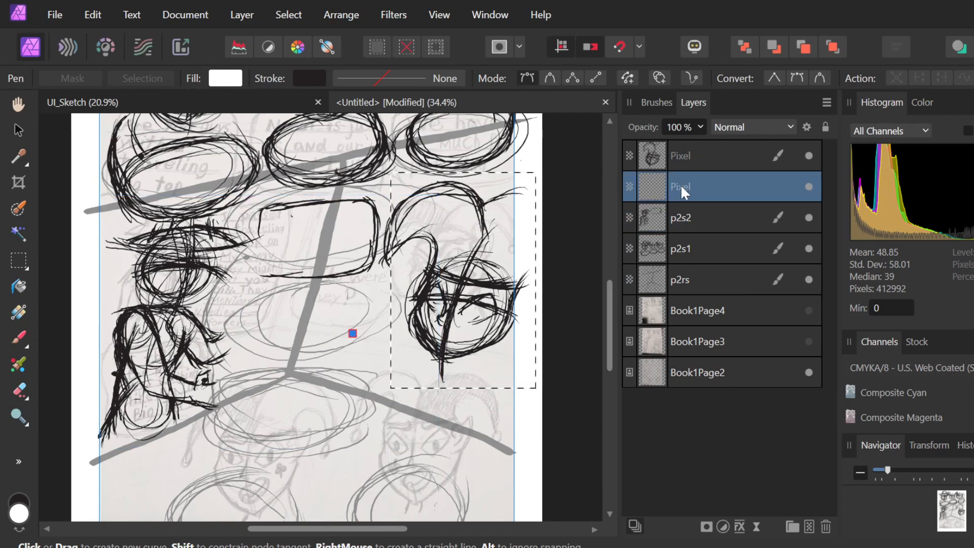
pyautogui.doubleClick(684, 154)
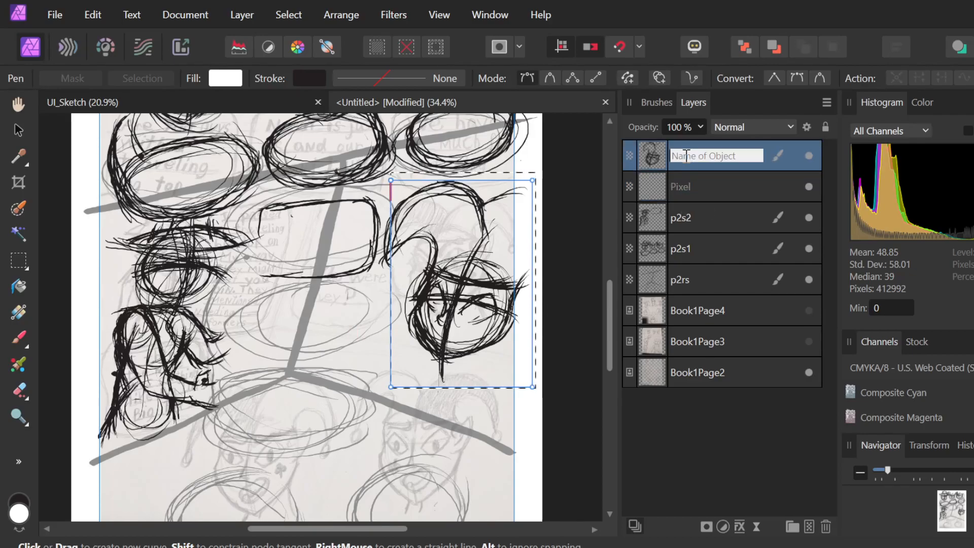
pyautogui.write('p2s3')
# Clear the marquee selection and delete the empty unnamed pixel layer between p2s3 and p2s2.
pyautogui.click(707, 188)
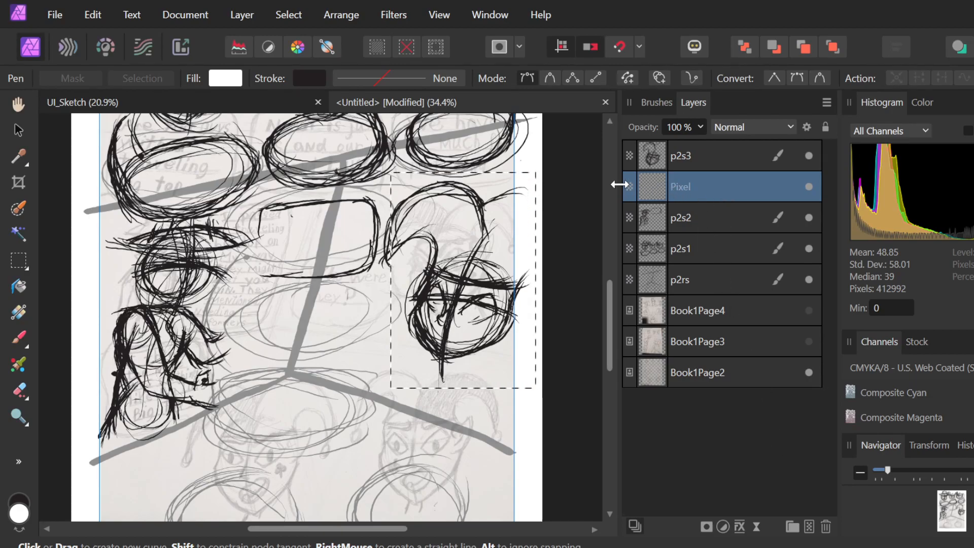
pyautogui.hotkey('ctrl', 'd')
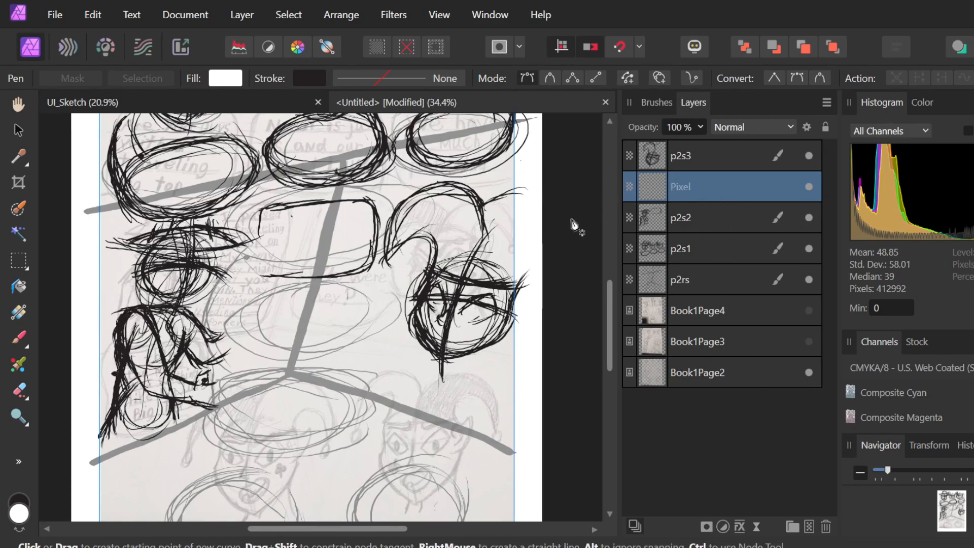
pyautogui.doubleClick(694, 188)
pyautogui.click(741, 448)
pyautogui.doubleClick(726, 181)
pyautogui.click(760, 431)
pyautogui.press('Delete')
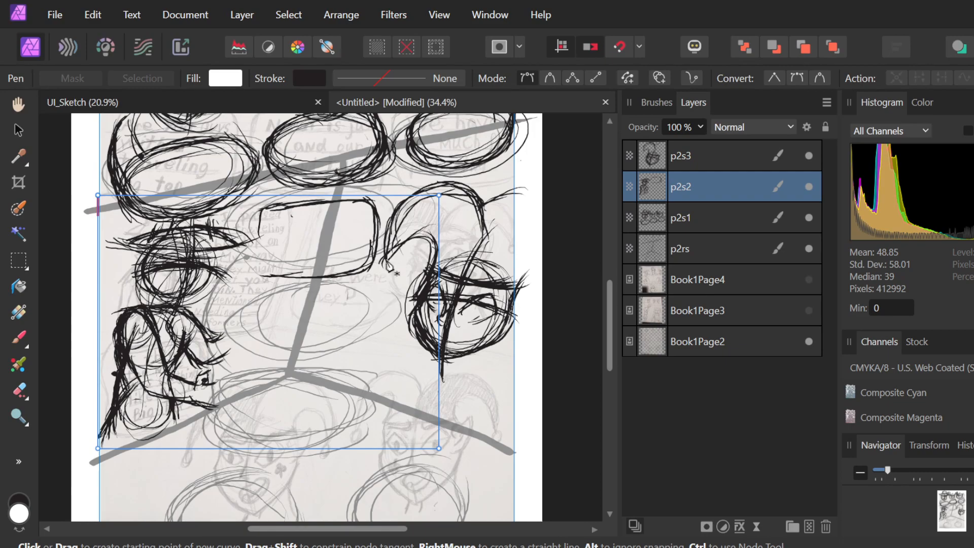
# Rename the p2s2 layer as v.
pyautogui.doubleClick(680, 185)
pyautogui.write('V')
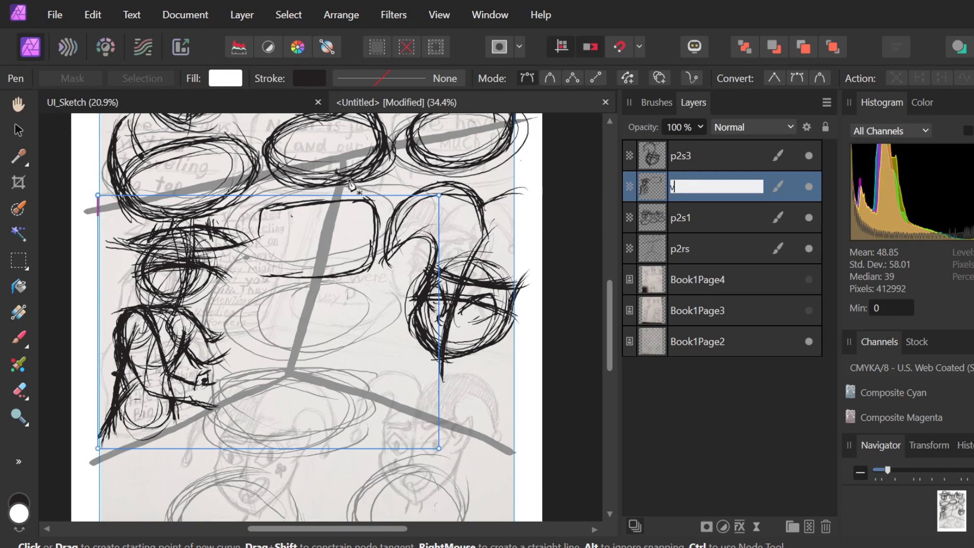
pyautogui.press('Return')
# Move the v layer's character and balloon sketch slightly to the left, away from the right-hand character.
pyautogui.moveTo(198, 285); pyautogui.dragTo(138, 296)
pyautogui.press('Escape')
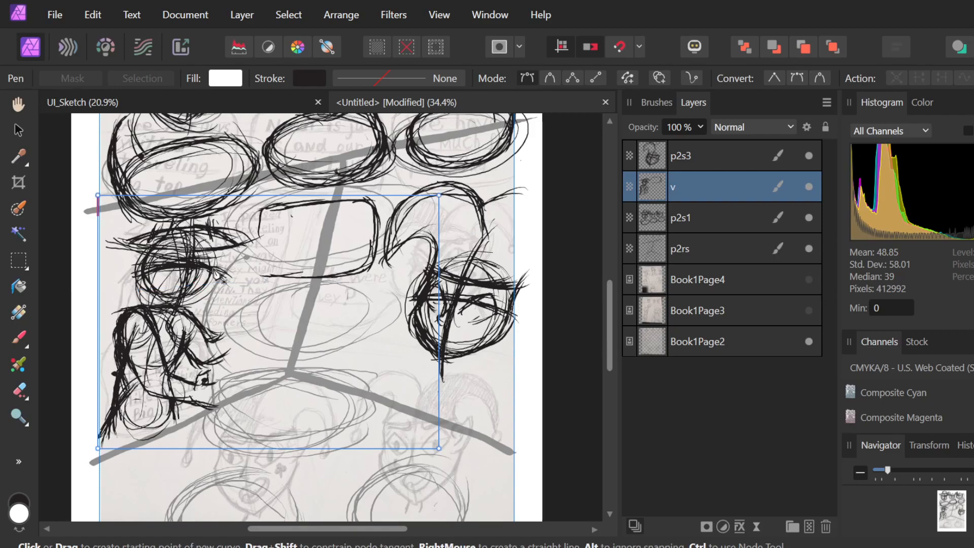
pyautogui.press('v')
pyautogui.moveTo(209, 273)
pyautogui.mouseDown()
pyautogui.moveTo(195, 278)
pyautogui.moveTo(212, 281)
pyautogui.moveTo(202, 268)
pyautogui.mouseUp()
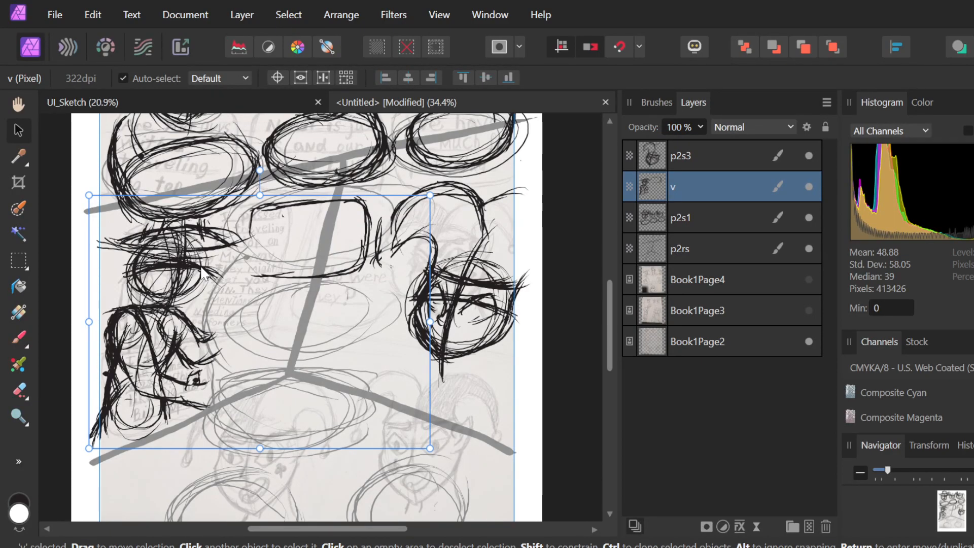
# Erase the sides of the upper speech balloon and the stray strokes beside it.
pyautogui.press('e')
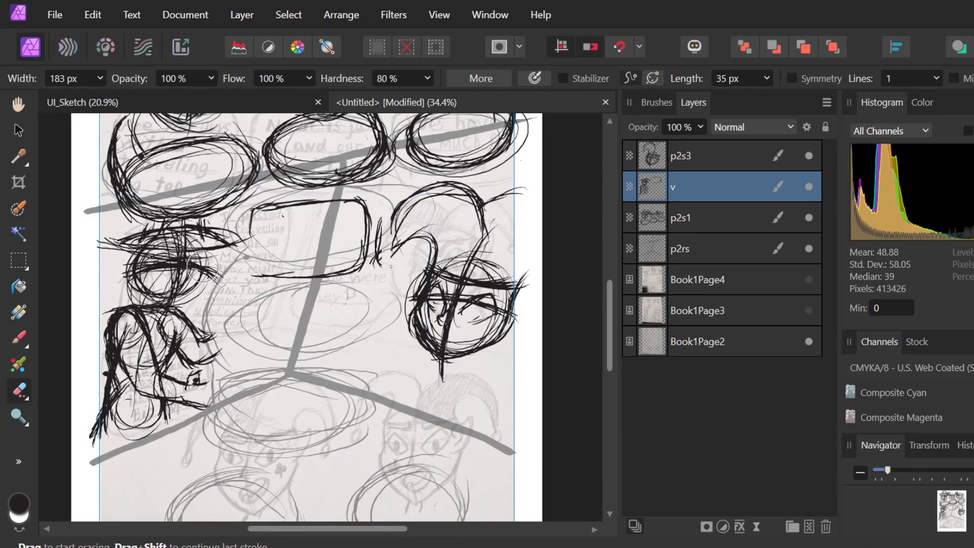
pyautogui.moveTo(366, 268); pyautogui.dragTo(376, 219)
pyautogui.moveTo(363, 283); pyautogui.dragTo(374, 300)
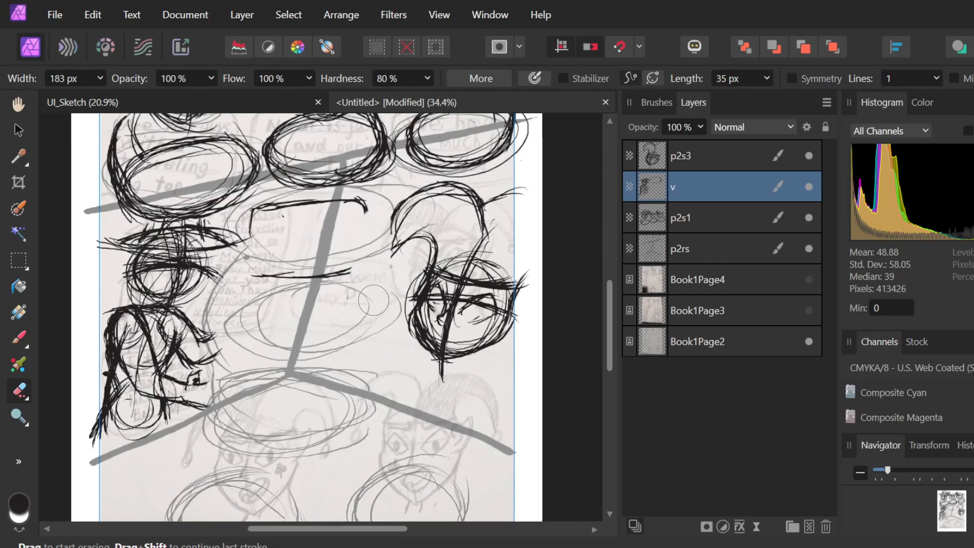
pyautogui.moveTo(273, 247)
pyautogui.mouseDown()
pyautogui.moveTo(258, 217)
pyautogui.moveTo(268, 220)
pyautogui.moveTo(266, 285)
pyautogui.moveTo(318, 272)
pyautogui.mouseUp()
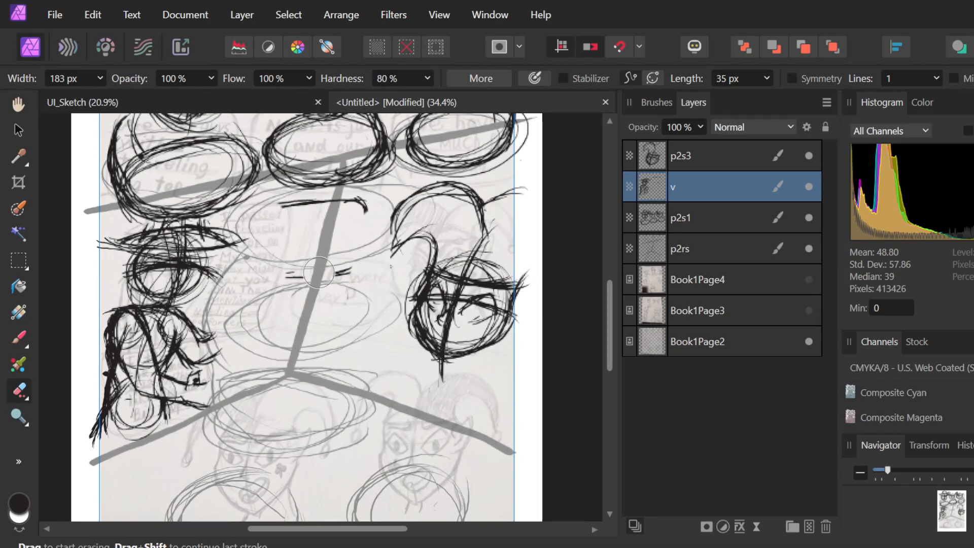
# Sketch the left side of the middle balloon and a rounded speech balloon around the guide oval beneath it.
pyautogui.press('b')
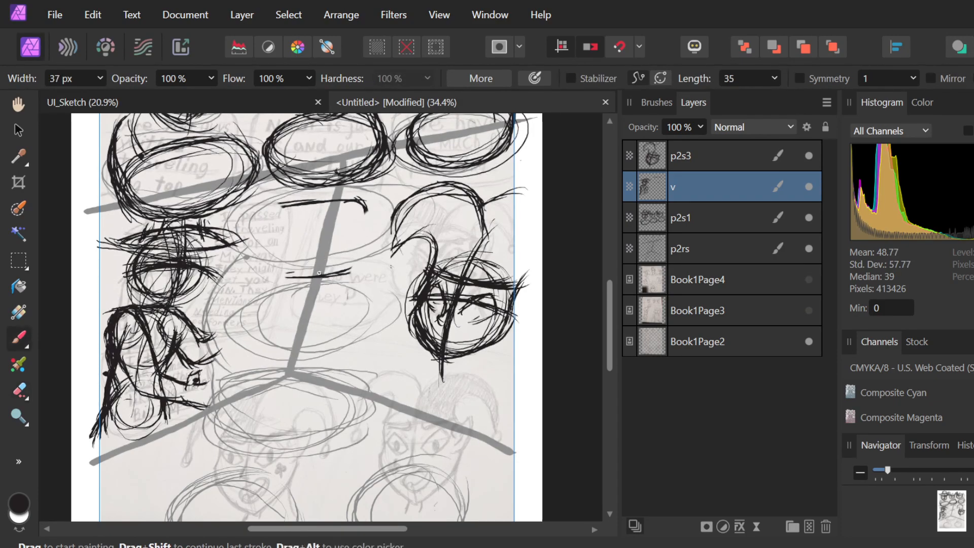
pyautogui.moveTo(231, 278)
pyautogui.mouseDown()
pyautogui.moveTo(213, 347)
pyautogui.moveTo(235, 369)
pyautogui.mouseUp()
pyautogui.moveTo(221, 321)
pyautogui.mouseDown()
pyautogui.moveTo(240, 368)
pyautogui.moveTo(224, 388)
pyautogui.moveTo(230, 378)
pyautogui.moveTo(219, 442)
pyautogui.mouseUp()
pyautogui.moveTo(227, 383); pyautogui.dragTo(220, 446)
pyautogui.moveTo(222, 402)
pyautogui.mouseDown()
pyautogui.moveTo(235, 442)
pyautogui.moveTo(223, 407)
pyautogui.moveTo(227, 433)
pyautogui.moveTo(283, 450)
pyautogui.mouseUp()
pyautogui.moveTo(223, 432); pyautogui.dragTo(320, 456)
pyautogui.moveTo(258, 454)
pyautogui.mouseDown()
pyautogui.moveTo(293, 453)
pyautogui.moveTo(350, 433)
pyautogui.moveTo(375, 444)
pyautogui.mouseUp()
pyautogui.moveTo(382, 381); pyautogui.dragTo(364, 439)
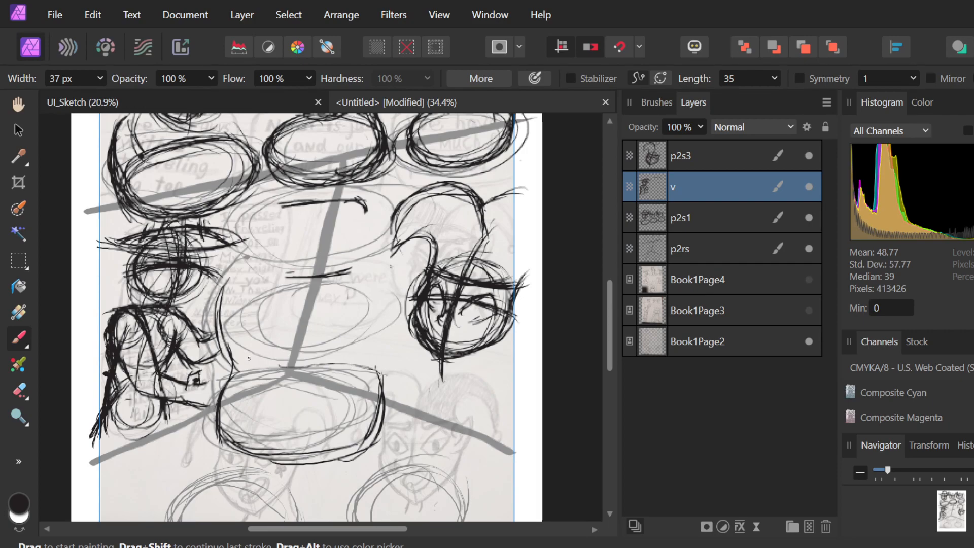
pyautogui.moveTo(243, 358)
pyautogui.mouseDown()
pyautogui.moveTo(359, 362)
pyautogui.moveTo(384, 375)
pyautogui.moveTo(384, 406)
pyautogui.mouseUp()
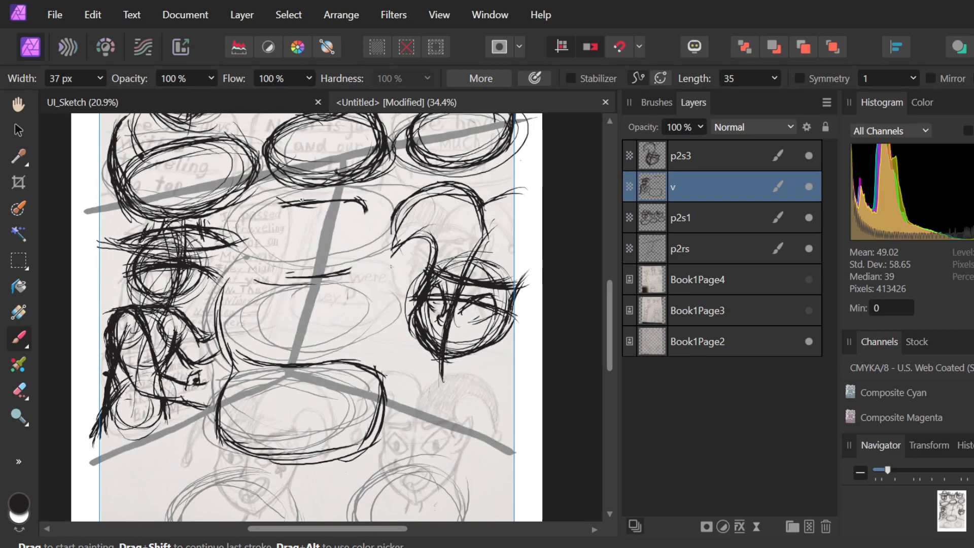
# Erase the remaining top and bottom strokes of the old upper speech balloon.
pyautogui.press('e')
pyautogui.moveTo(348, 210); pyautogui.dragTo(278, 203)
pyautogui.moveTo(350, 273); pyautogui.dragTo(273, 280)
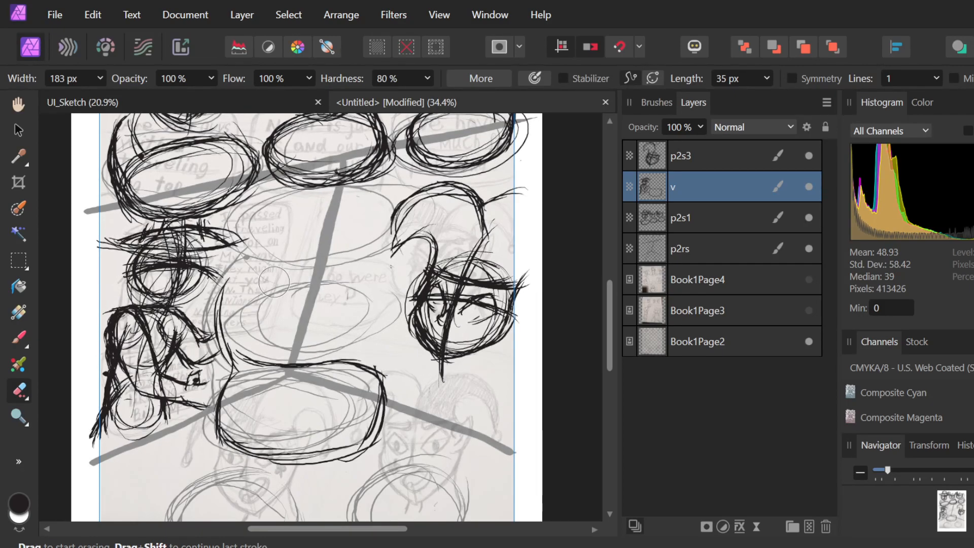
# Sketch a new upper speech balloon with curved sides between the hatted character and the right-hand character.
pyautogui.press('b')
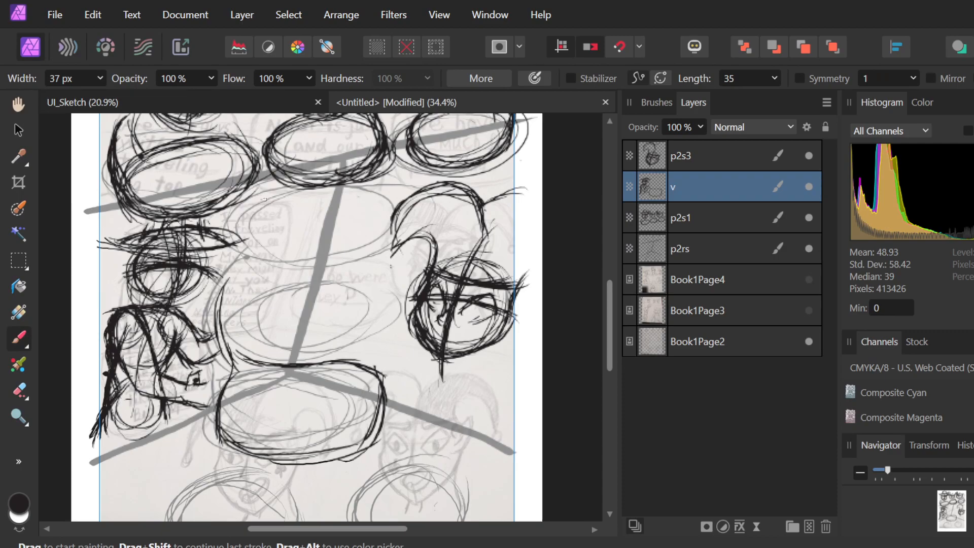
pyautogui.moveTo(283, 202); pyautogui.dragTo(366, 196)
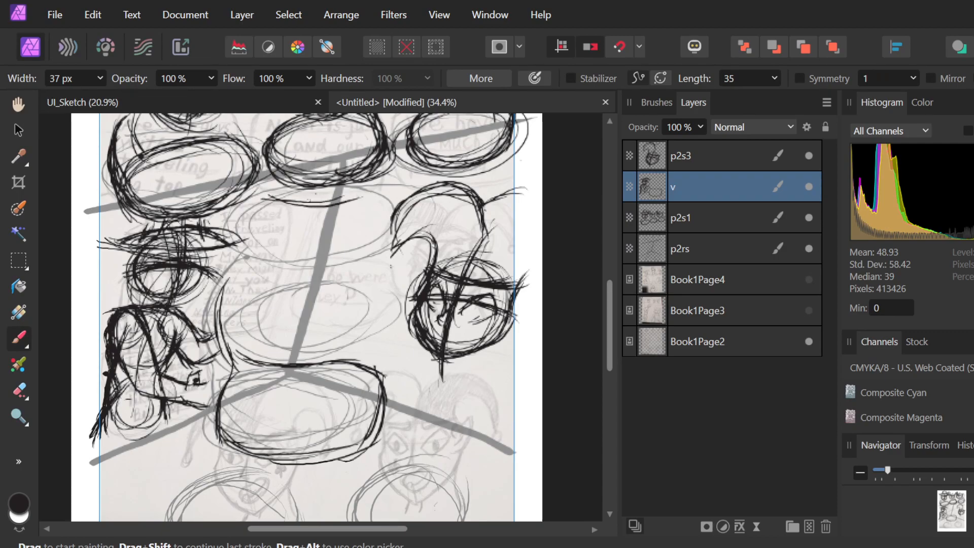
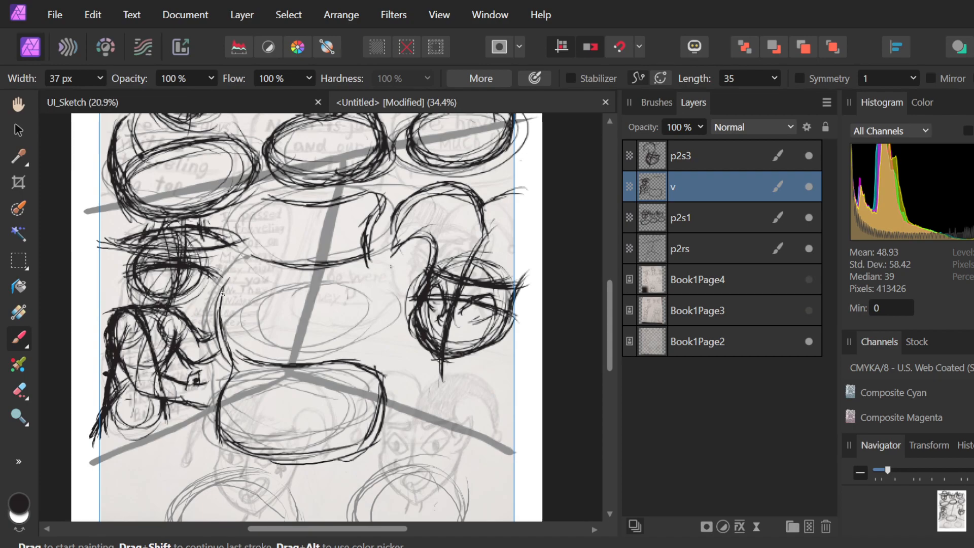
pyautogui.moveTo(223, 325); pyautogui.dragTo(242, 258)
pyautogui.moveTo(229, 297)
pyautogui.mouseDown()
pyautogui.moveTo(279, 207)
pyautogui.moveTo(262, 228)
pyautogui.mouseUp()
pyautogui.moveTo(239, 261)
pyautogui.mouseDown()
pyautogui.moveTo(270, 194)
pyautogui.moveTo(280, 203)
pyautogui.moveTo(302, 194)
pyautogui.moveTo(303, 202)
pyautogui.moveTo(358, 198)
pyautogui.moveTo(327, 216)
pyautogui.moveTo(359, 260)
pyautogui.mouseUp()
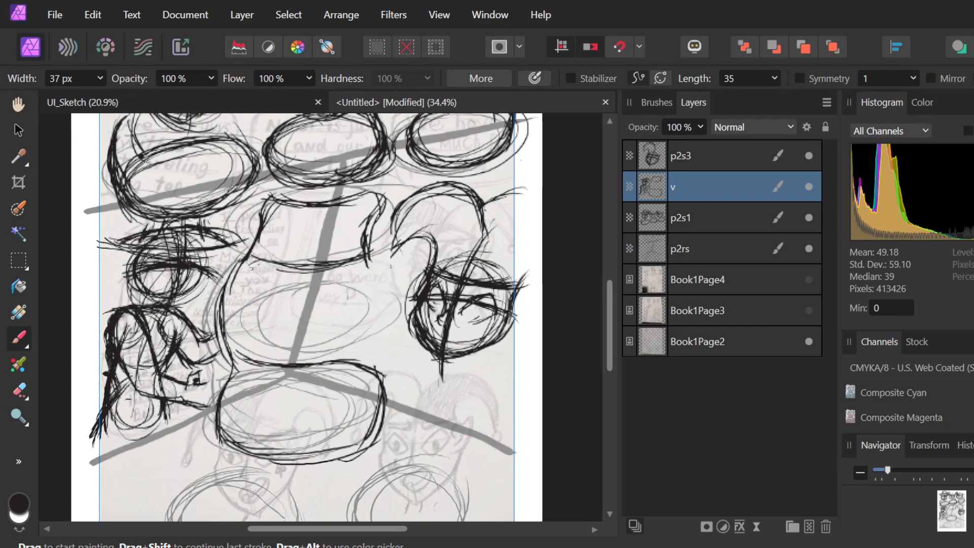
# Thicken the curved left outline that links the upper speech balloon to the lowest one.
pyautogui.click(263, 261)
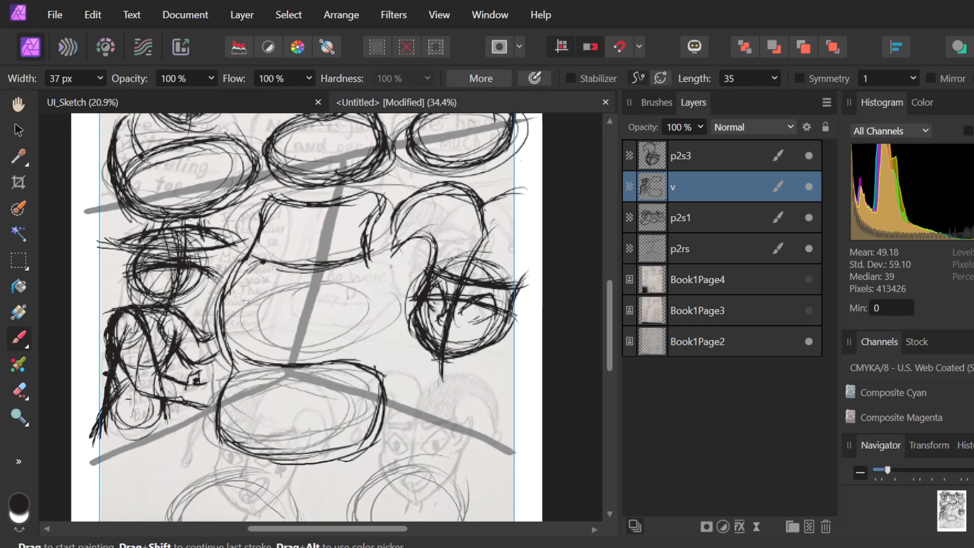
pyautogui.moveTo(236, 283); pyautogui.dragTo(223, 313)
pyautogui.moveTo(263, 261); pyautogui.dragTo(240, 288)
pyautogui.moveTo(242, 287); pyautogui.dragTo(227, 355)
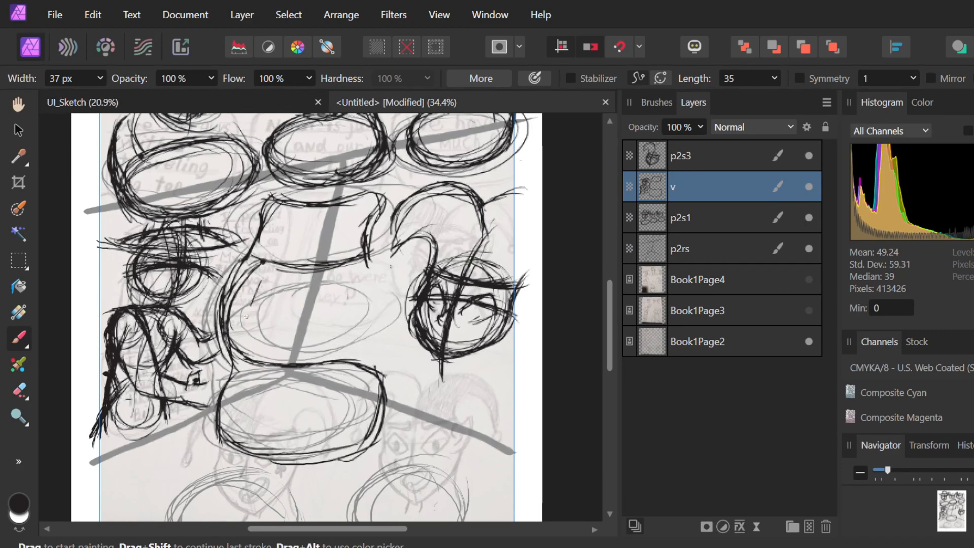
# Sketch the middle speech balloon around its guide oval, with a pointed tail towards the right-hand character.
pyautogui.moveTo(249, 292); pyautogui.dragTo(246, 345)
pyautogui.moveTo(297, 320); pyautogui.dragTo(247, 330)
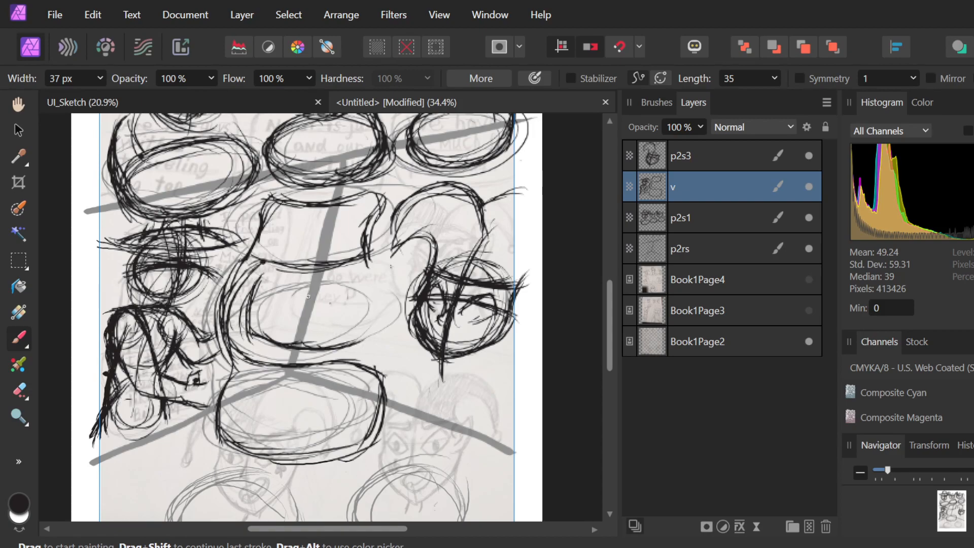
pyautogui.moveTo(268, 281)
pyautogui.mouseDown()
pyautogui.moveTo(347, 275)
pyautogui.moveTo(264, 274)
pyautogui.moveTo(377, 278)
pyautogui.moveTo(360, 273)
pyautogui.moveTo(362, 313)
pyautogui.moveTo(361, 272)
pyautogui.moveTo(373, 320)
pyautogui.mouseUp()
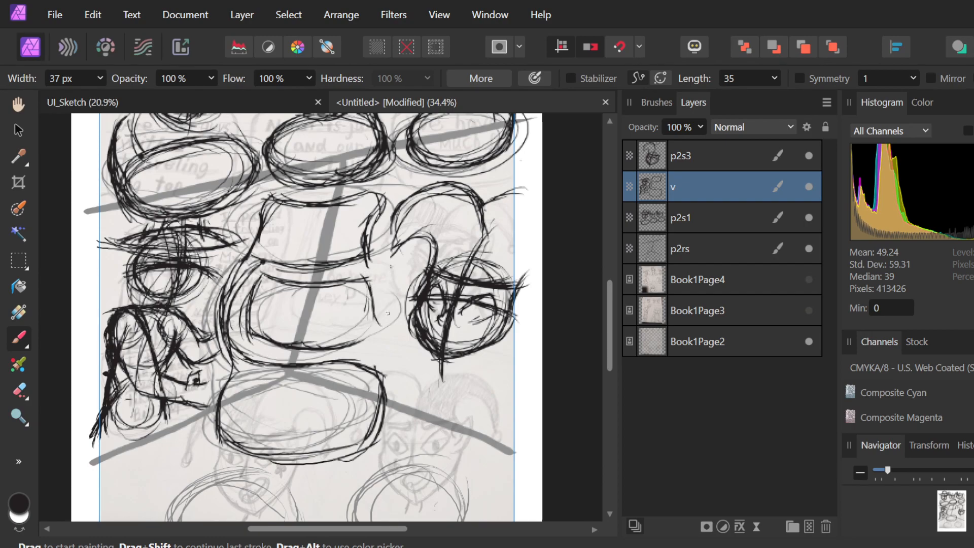
pyautogui.moveTo(372, 277); pyautogui.dragTo(370, 294)
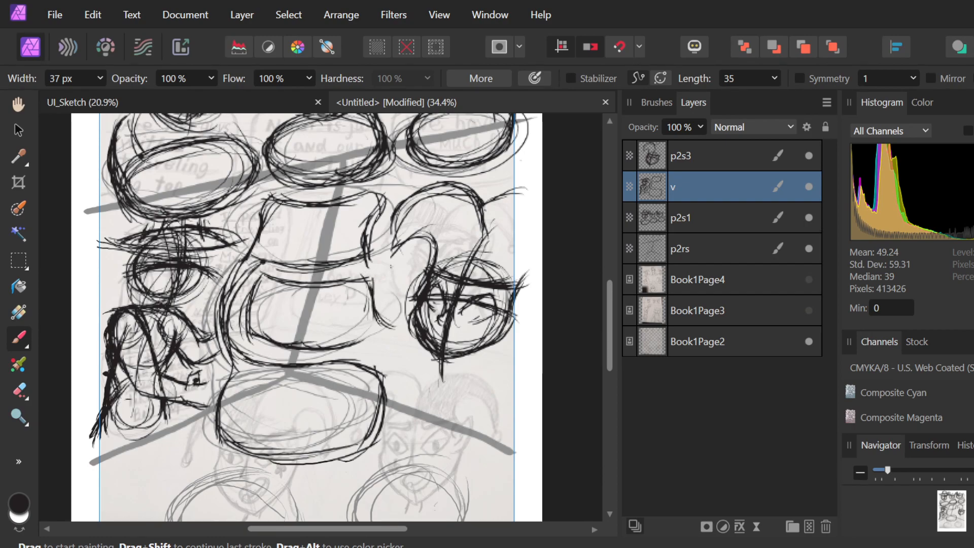
pyautogui.moveTo(394, 327); pyautogui.dragTo(375, 334)
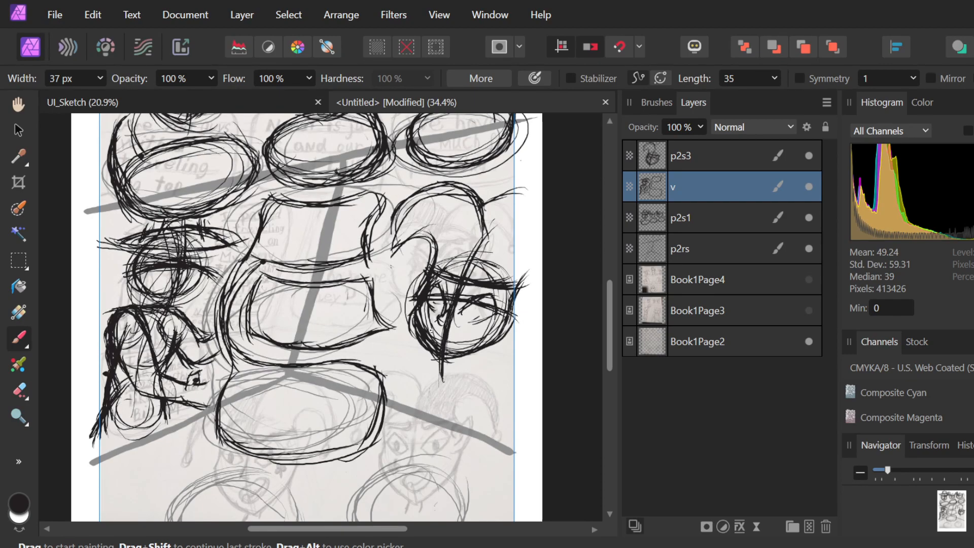
# Erase the bottom edge of the lowest speech balloon and redraw it higher with thick strokes, making the balloon flatter.
pyautogui.scroll(-4, 370, 265)
pyautogui.scroll(2, 367, 264)
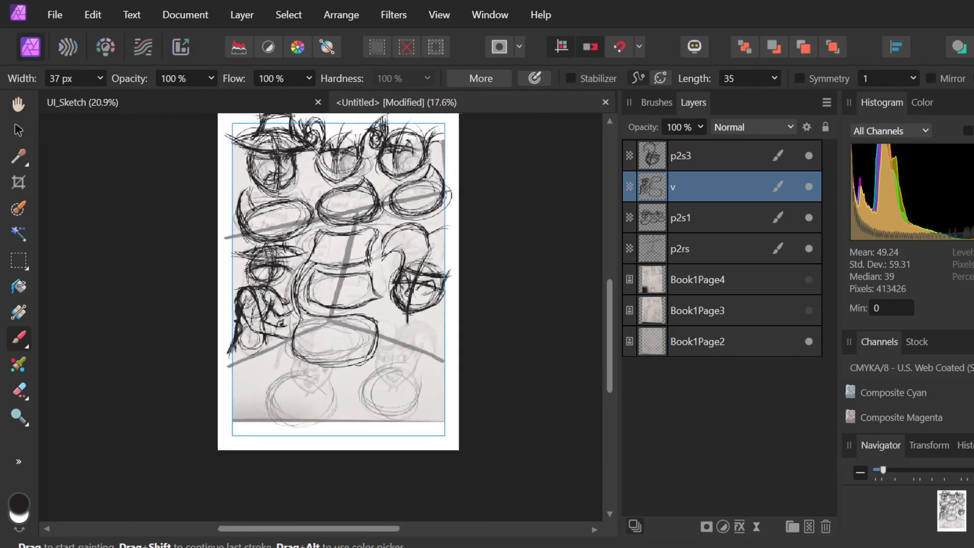
pyautogui.scroll(1, 364, 264)
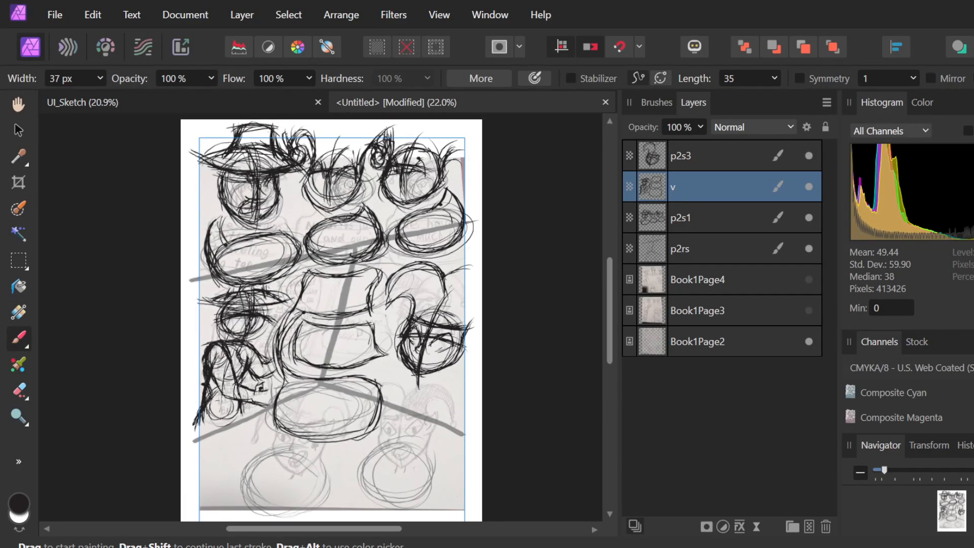
pyautogui.scroll(-2, 335, 224)
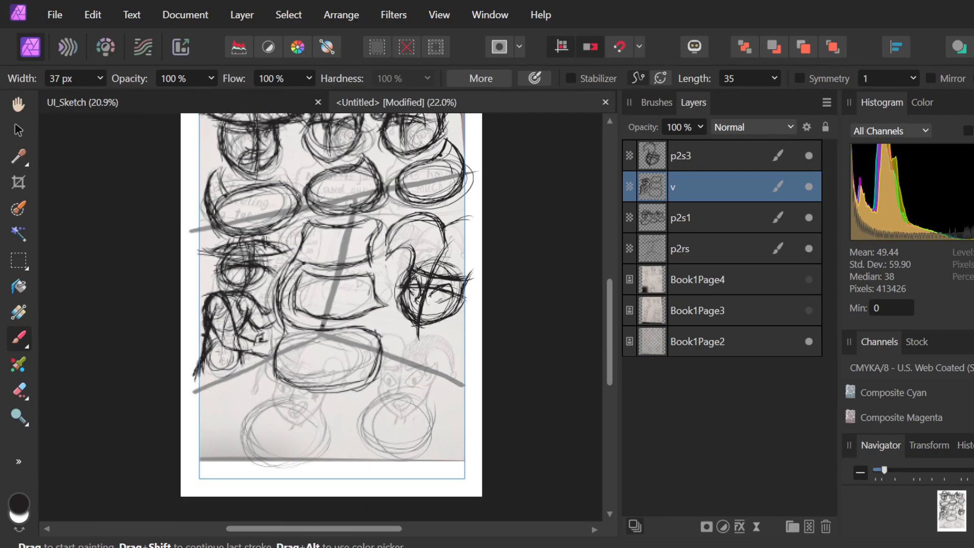
pyautogui.scroll(4, 292, 413)
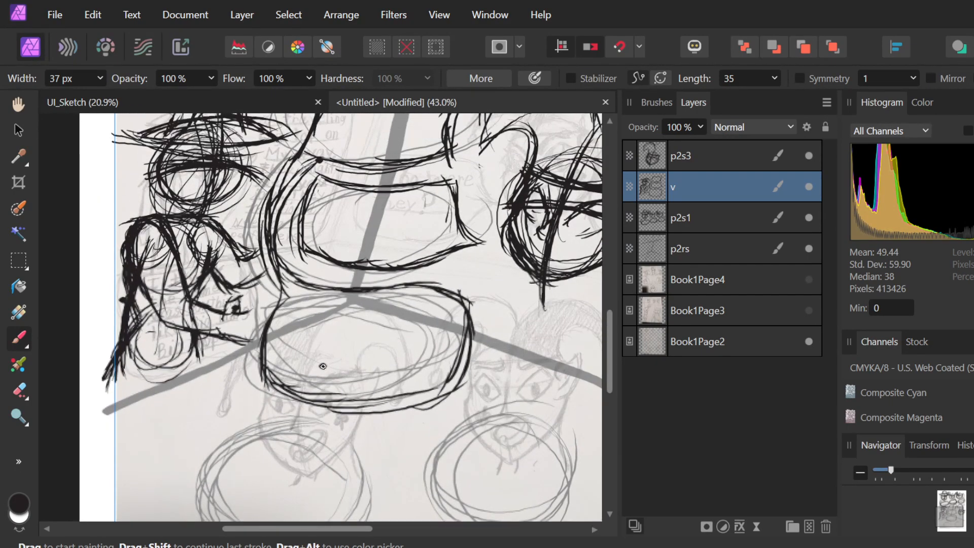
pyautogui.scroll(2, 320, 367)
pyautogui.scroll(2, 322, 366)
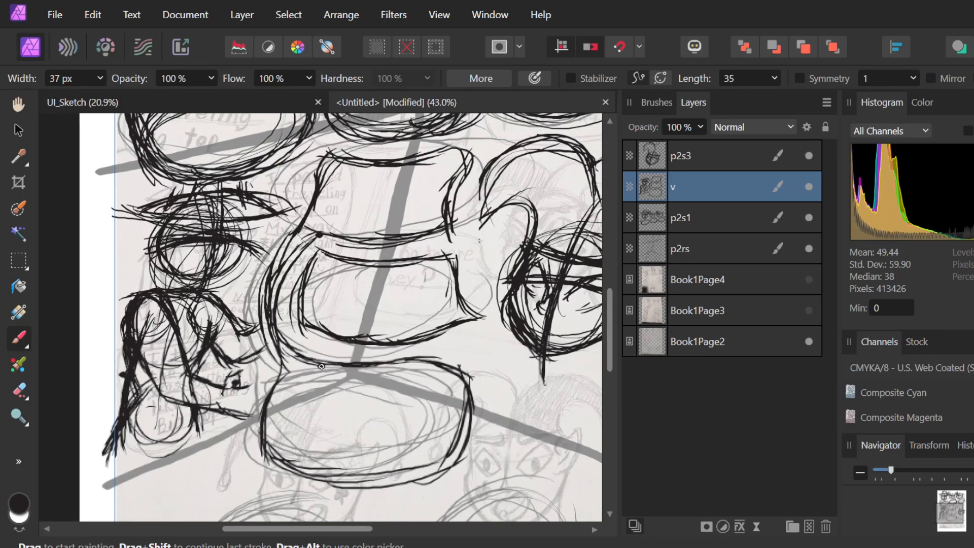
pyautogui.scroll(-3, 317, 346)
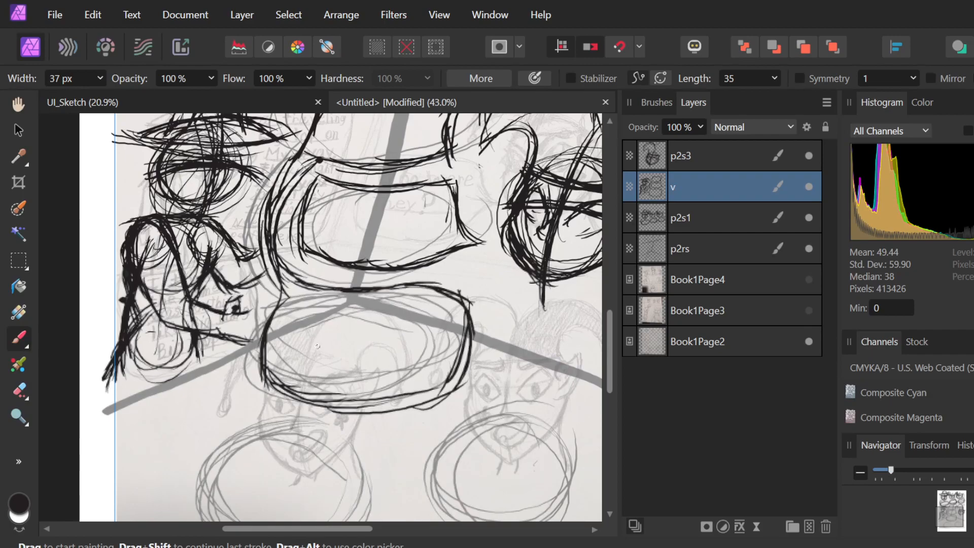
pyautogui.press('e')
pyautogui.moveTo(500, 425)
pyautogui.mouseDown()
pyautogui.moveTo(474, 380)
pyautogui.moveTo(376, 411)
pyautogui.moveTo(449, 405)
pyautogui.moveTo(306, 401)
pyautogui.moveTo(413, 398)
pyautogui.moveTo(314, 401)
pyautogui.moveTo(307, 387)
pyautogui.moveTo(388, 380)
pyautogui.mouseUp()
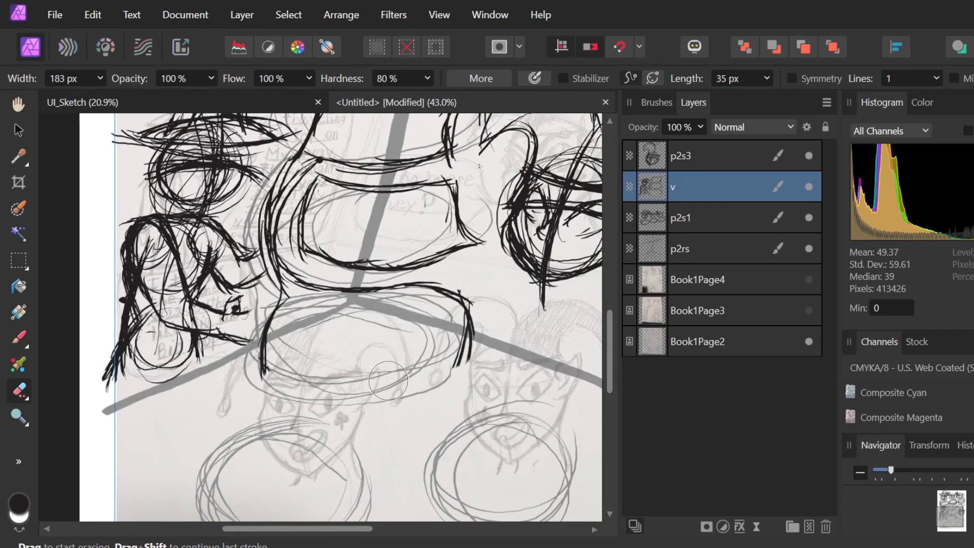
pyautogui.press('b')
pyautogui.moveTo(269, 314)
pyautogui.mouseDown()
pyautogui.moveTo(274, 376)
pyautogui.moveTo(268, 348)
pyautogui.moveTo(312, 377)
pyautogui.moveTo(268, 335)
pyautogui.moveTo(281, 369)
pyautogui.moveTo(292, 340)
pyautogui.moveTo(285, 375)
pyautogui.moveTo(328, 347)
pyautogui.moveTo(268, 355)
pyautogui.moveTo(341, 383)
pyautogui.moveTo(306, 364)
pyautogui.moveTo(322, 377)
pyautogui.moveTo(422, 361)
pyautogui.moveTo(328, 379)
pyautogui.moveTo(433, 361)
pyautogui.moveTo(317, 372)
pyautogui.moveTo(465, 362)
pyautogui.moveTo(425, 370)
pyautogui.moveTo(467, 304)
pyautogui.mouseUp()
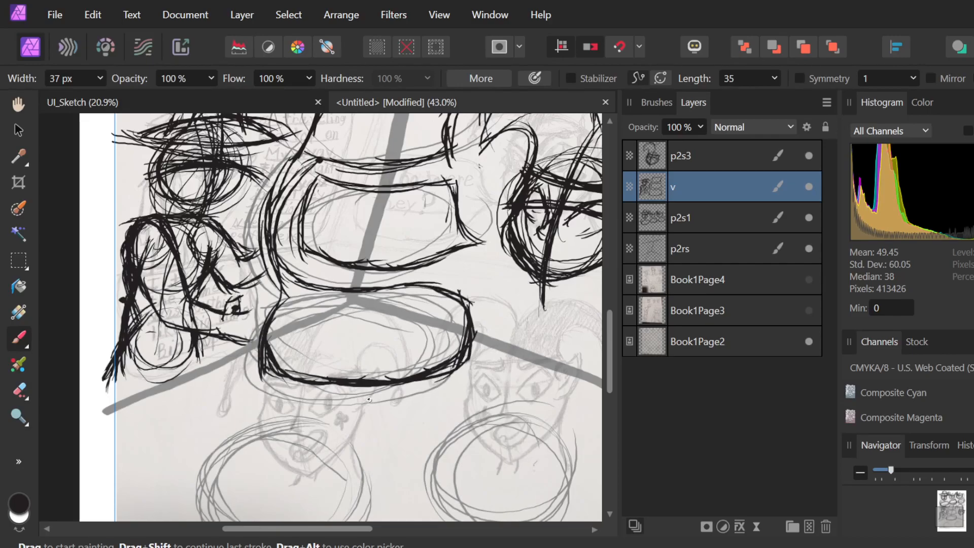
# Erase the left character's strokes that extend beyond the page's left margin guide.
pyautogui.scroll(-5, 365, 356)
pyautogui.scroll(5, 371, 421)
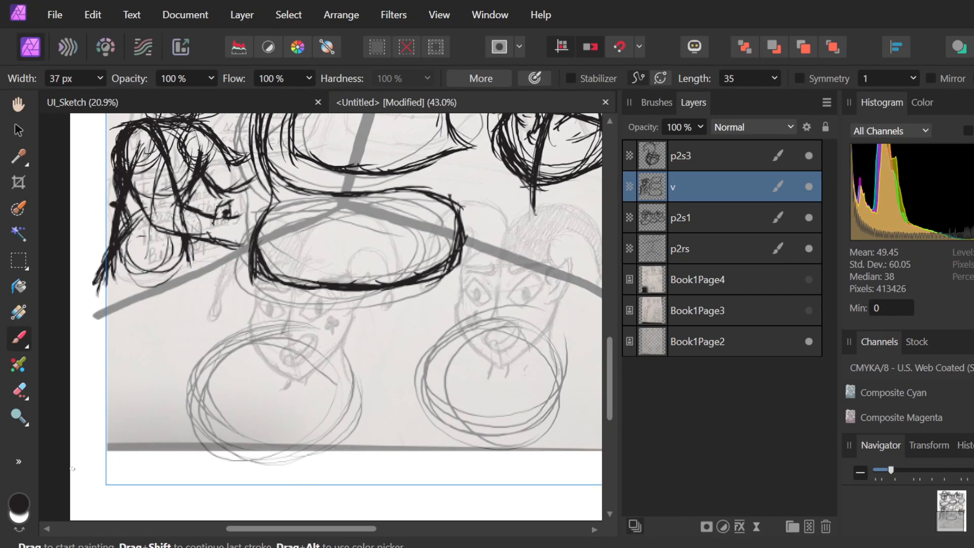
pyautogui.press('e')
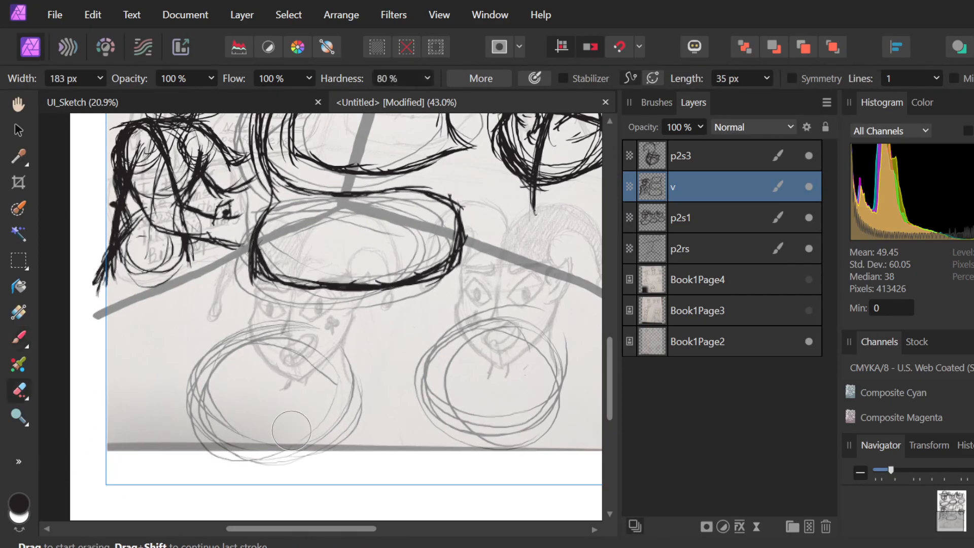
pyautogui.moveTo(78, 177)
pyautogui.mouseDown()
pyautogui.moveTo(81, 276)
pyautogui.moveTo(74, 218)
pyautogui.moveTo(83, 305)
pyautogui.moveTo(87, 215)
pyautogui.moveTo(87, 287)
pyautogui.moveTo(65, 375)
pyautogui.mouseUp()
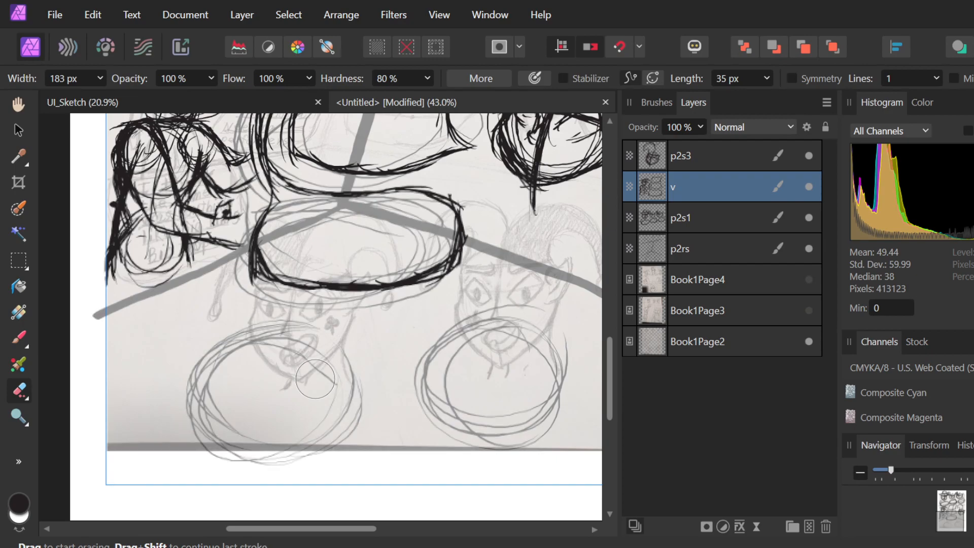
# Sketch the first light strokes of a head over the bottom panel's left guide circle.
pyautogui.scroll(-5, 314, 378)
pyautogui.scroll(4, 304, 383)
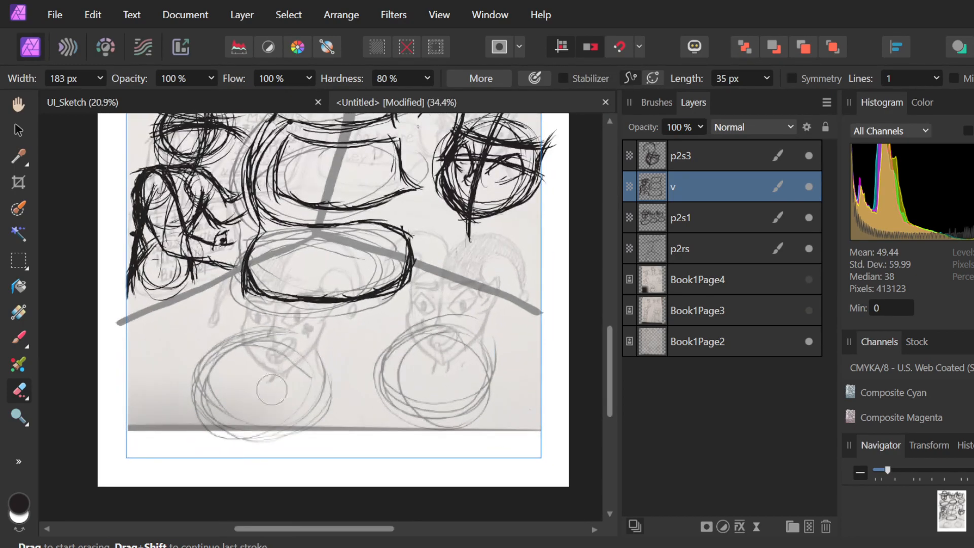
pyautogui.scroll(2, 299, 388)
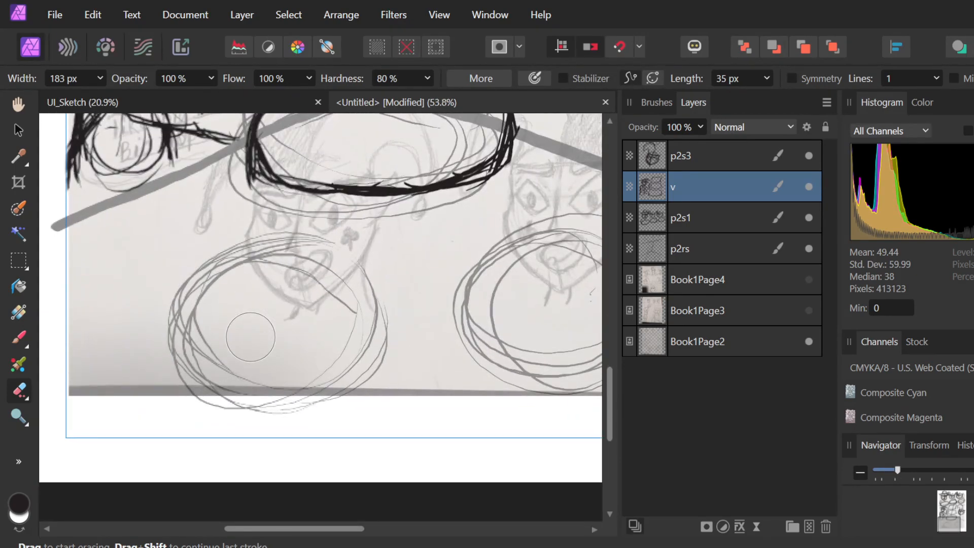
pyautogui.scroll(1, 250, 337)
pyautogui.scroll(-1, 250, 337)
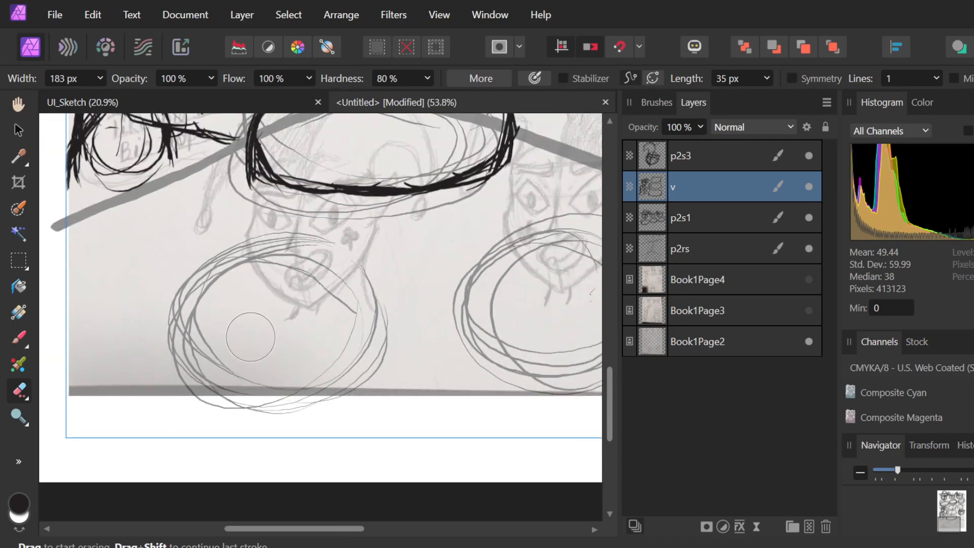
pyautogui.press('b')
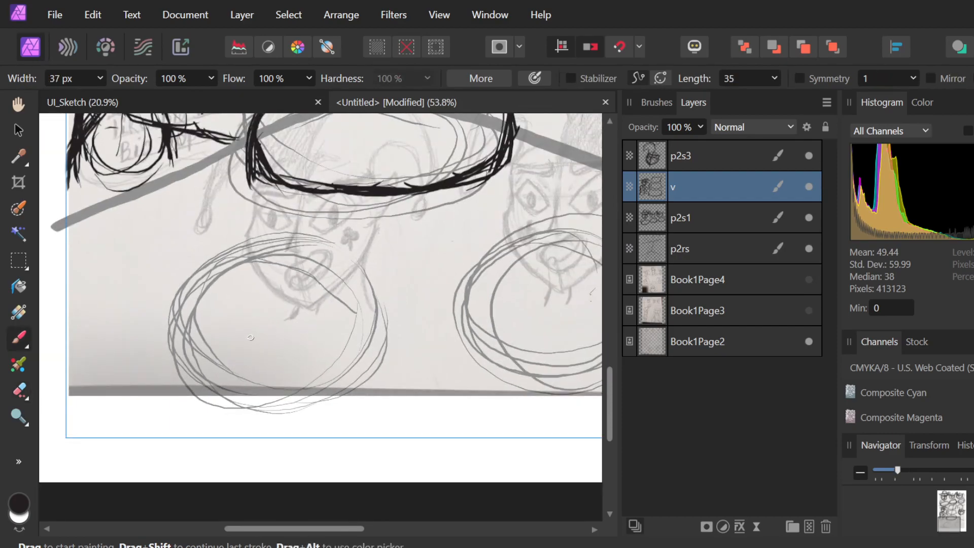
pyautogui.moveTo(211, 267); pyautogui.dragTo(196, 303)
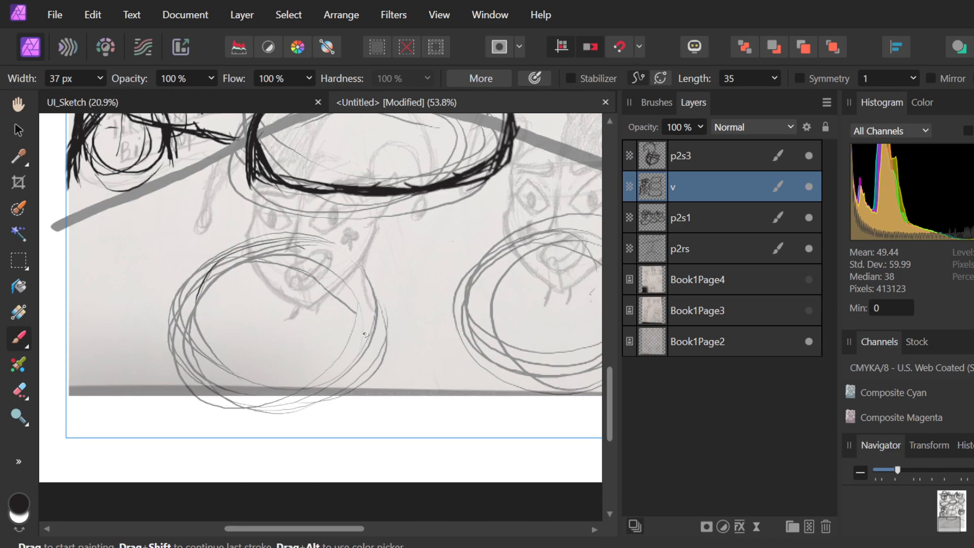
pyautogui.moveTo(367, 322)
pyautogui.mouseDown()
pyautogui.moveTo(202, 274)
pyautogui.moveTo(306, 423)
pyautogui.moveTo(214, 266)
pyautogui.moveTo(352, 369)
pyautogui.moveTo(217, 376)
pyautogui.mouseUp()
pyautogui.moveTo(365, 303)
pyautogui.mouseDown()
pyautogui.moveTo(243, 261)
pyautogui.moveTo(351, 373)
pyautogui.mouseUp()
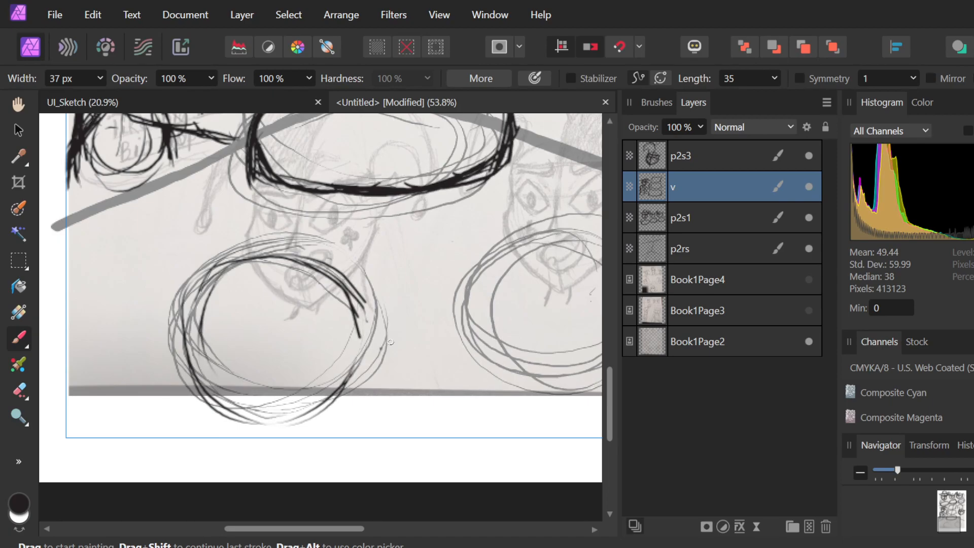
pyautogui.hotkey('ctrl', 'z')
pyautogui.hotkey('ctrl', 'z')
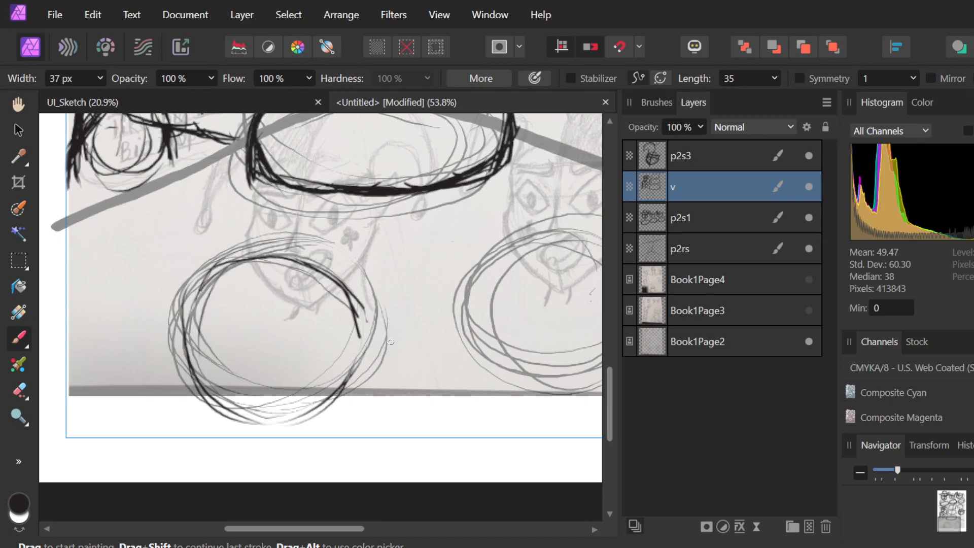
pyautogui.hotkey('ctrl', 'z')
pyautogui.hotkey('ctrl', 'z')
pyautogui.hotkey('ctrl', 'z')
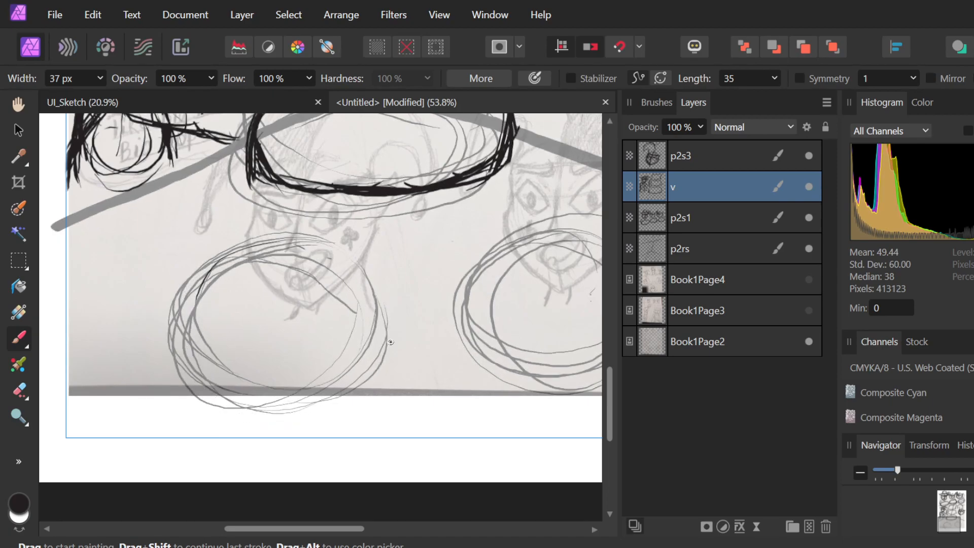
# Sketch the bottom panel's left head circle with a dark right side and a tilted vertical centre line through it.
pyautogui.moveTo(332, 248)
pyautogui.mouseDown()
pyautogui.moveTo(306, 224)
pyautogui.moveTo(219, 262)
pyautogui.moveTo(263, 385)
pyautogui.moveTo(362, 296)
pyautogui.moveTo(254, 233)
pyautogui.moveTo(203, 357)
pyautogui.moveTo(354, 325)
pyautogui.moveTo(275, 234)
pyautogui.moveTo(209, 348)
pyautogui.moveTo(355, 353)
pyautogui.moveTo(297, 226)
pyautogui.moveTo(178, 321)
pyautogui.moveTo(318, 379)
pyautogui.moveTo(338, 251)
pyautogui.moveTo(190, 294)
pyautogui.moveTo(268, 404)
pyautogui.moveTo(356, 277)
pyautogui.moveTo(224, 263)
pyautogui.moveTo(243, 394)
pyautogui.moveTo(372, 334)
pyautogui.mouseUp()
pyautogui.moveTo(301, 234); pyautogui.dragTo(365, 304)
pyautogui.moveTo(292, 199); pyautogui.dragTo(246, 358)
pyautogui.moveTo(288, 220); pyautogui.dragTo(235, 376)
pyautogui.moveTo(272, 262); pyautogui.dragTo(247, 418)
pyautogui.moveTo(252, 313); pyautogui.dragTo(242, 442)
pyautogui.moveTo(249, 449); pyautogui.dragTo(293, 202)
pyautogui.moveTo(246, 390)
pyautogui.mouseDown()
pyautogui.moveTo(253, 336)
pyautogui.moveTo(302, 200)
pyautogui.mouseUp()
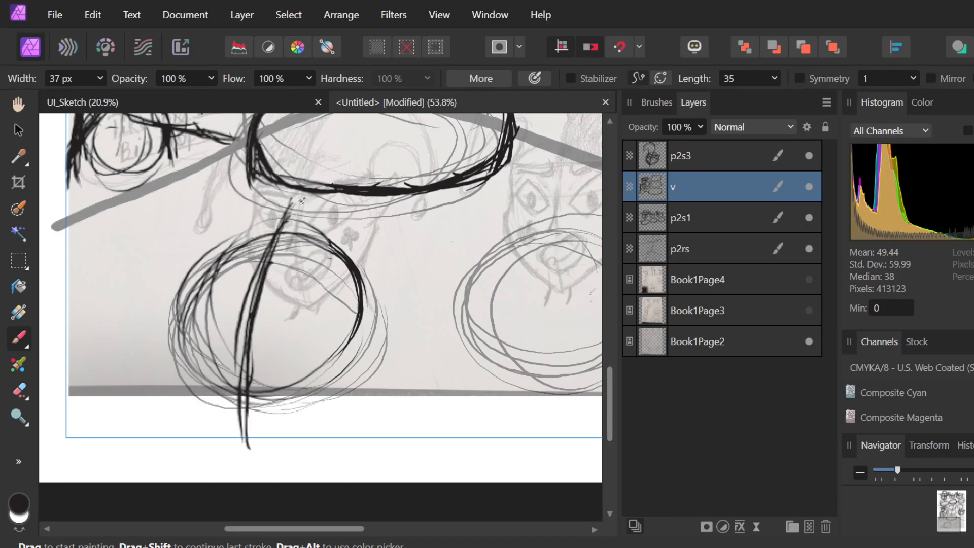
# Sketch the bottom panel's right head as overlapping strokes over its guide circle, with a thin tilted centre line.
pyautogui.scroll(-3, 319, 341)
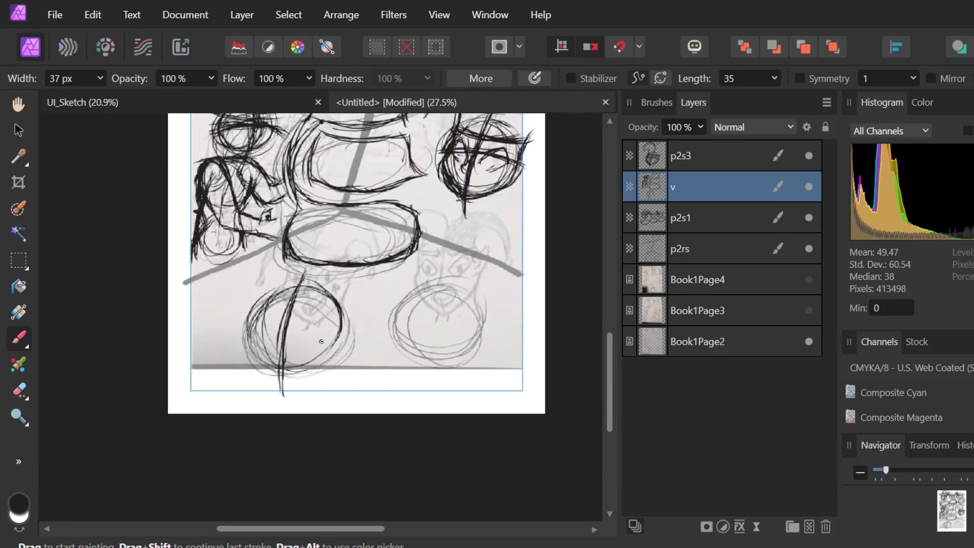
pyautogui.scroll(3, 436, 320)
pyautogui.scroll(1, 465, 336)
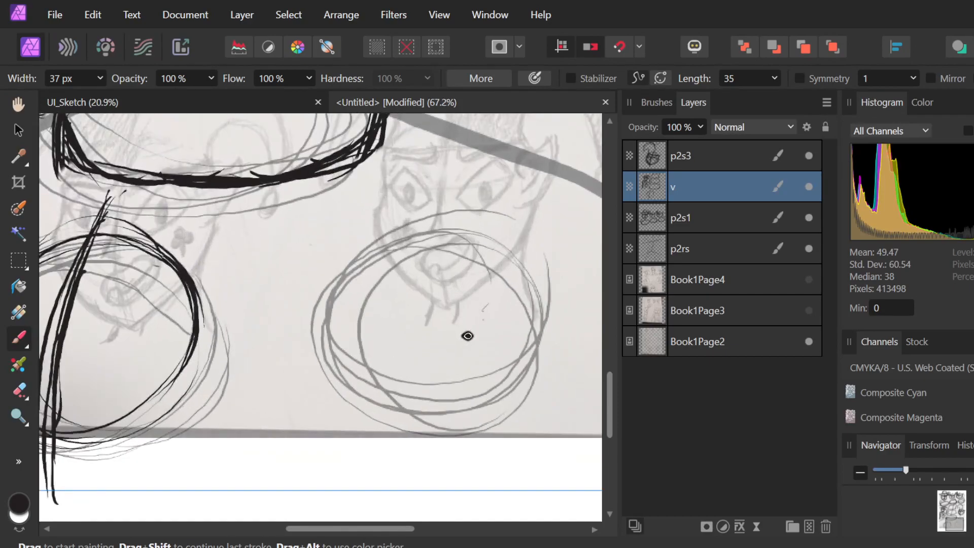
pyautogui.scroll(-3, 539, 341)
pyautogui.scroll(3, 549, 338)
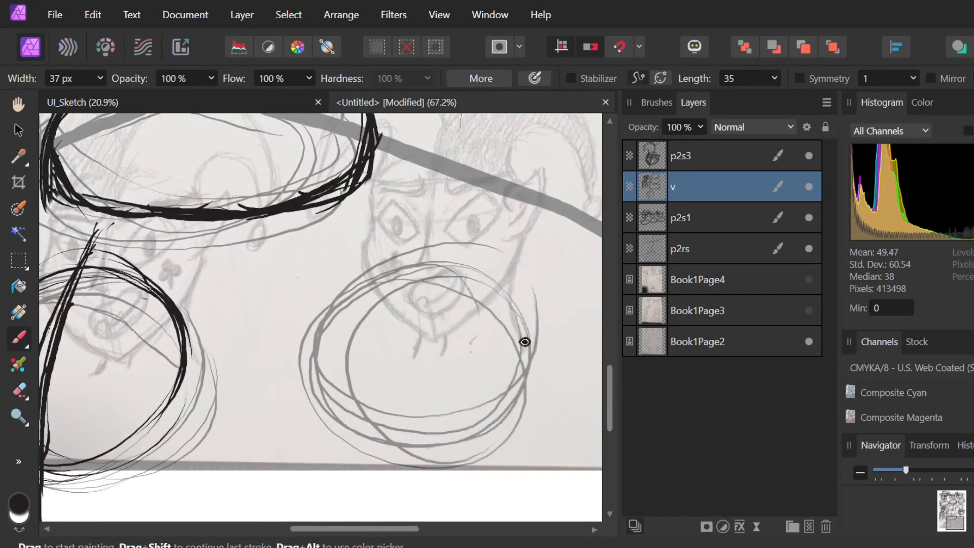
pyautogui.scroll(-1, 527, 341)
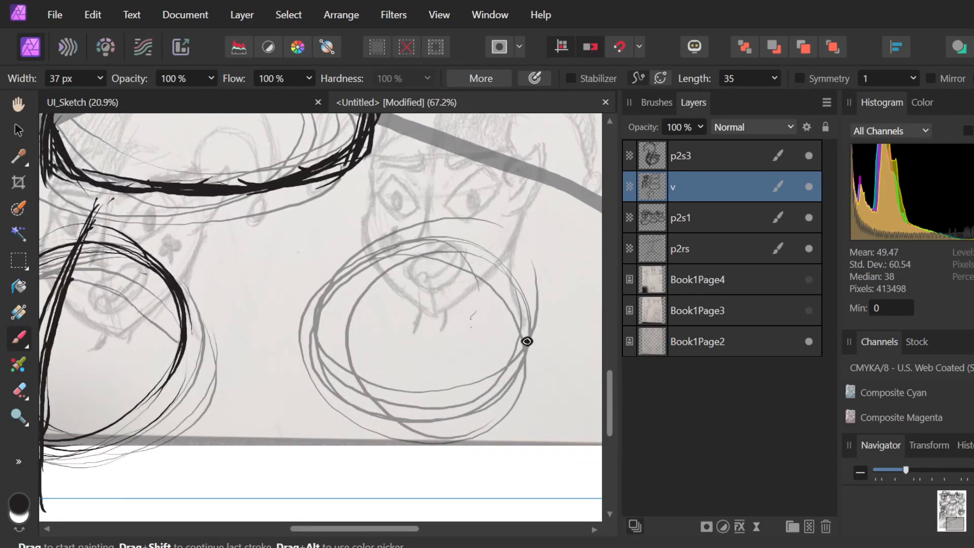
pyautogui.moveTo(440, 223); pyautogui.dragTo(395, 406)
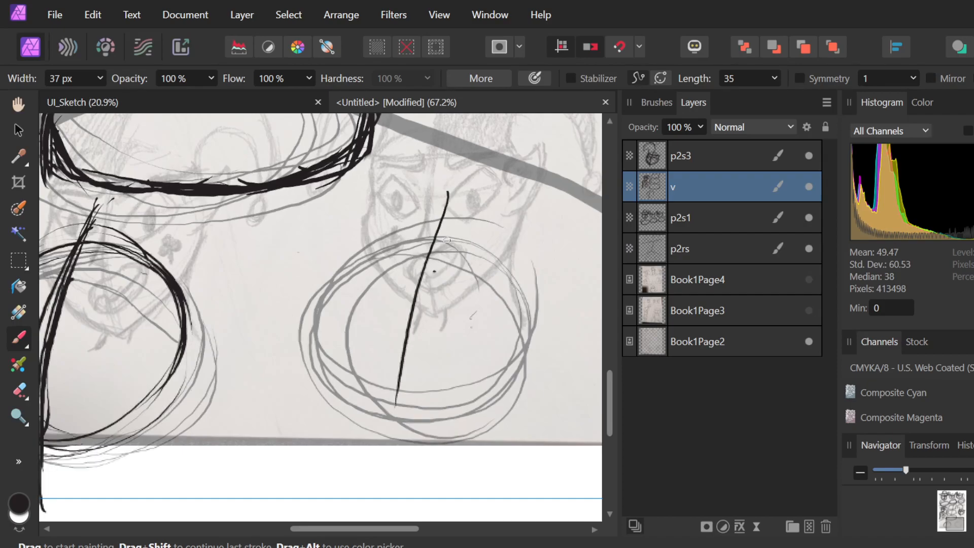
pyautogui.moveTo(466, 250)
pyautogui.mouseDown()
pyautogui.moveTo(376, 259)
pyautogui.moveTo(416, 398)
pyautogui.mouseUp()
pyautogui.moveTo(512, 302); pyautogui.dragTo(514, 330)
pyautogui.moveTo(427, 226); pyautogui.dragTo(514, 300)
pyautogui.moveTo(355, 289); pyautogui.dragTo(371, 391)
pyautogui.moveTo(502, 333); pyautogui.dragTo(459, 383)
pyautogui.moveTo(385, 231)
pyautogui.mouseDown()
pyautogui.moveTo(358, 386)
pyautogui.moveTo(456, 227)
pyautogui.moveTo(517, 269)
pyautogui.moveTo(464, 399)
pyautogui.moveTo(342, 355)
pyautogui.moveTo(449, 384)
pyautogui.moveTo(436, 227)
pyautogui.mouseUp()
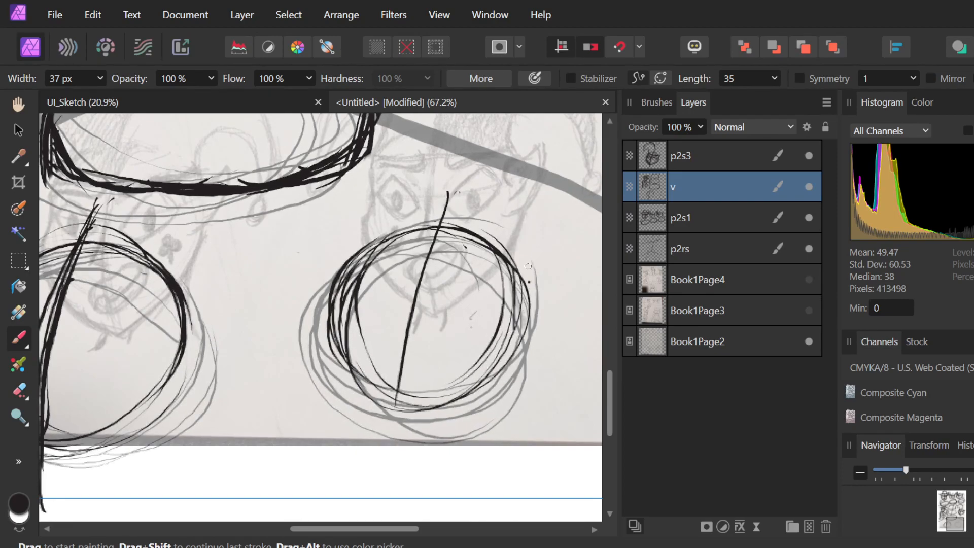
# Thicken the right head's tilted centre line with repeated strokes, extending it above and below the circle.
pyautogui.moveTo(469, 177)
pyautogui.mouseDown()
pyautogui.moveTo(412, 302)
pyautogui.moveTo(418, 294)
pyautogui.moveTo(391, 411)
pyautogui.mouseUp()
pyautogui.moveTo(418, 292); pyautogui.dragTo(393, 464)
pyautogui.moveTo(414, 345); pyautogui.dragTo(399, 447)
pyautogui.moveTo(471, 197)
pyautogui.mouseDown()
pyautogui.moveTo(426, 266)
pyautogui.moveTo(383, 393)
pyautogui.mouseUp()
pyautogui.moveTo(431, 269); pyautogui.dragTo(392, 409)
pyautogui.moveTo(396, 357); pyautogui.dragTo(383, 456)
pyautogui.moveTo(390, 380); pyautogui.dragTo(374, 462)
pyautogui.moveTo(410, 278); pyautogui.dragTo(374, 449)
pyautogui.moveTo(423, 261); pyautogui.dragTo(378, 422)
pyautogui.moveTo(466, 186); pyautogui.dragTo(425, 248)
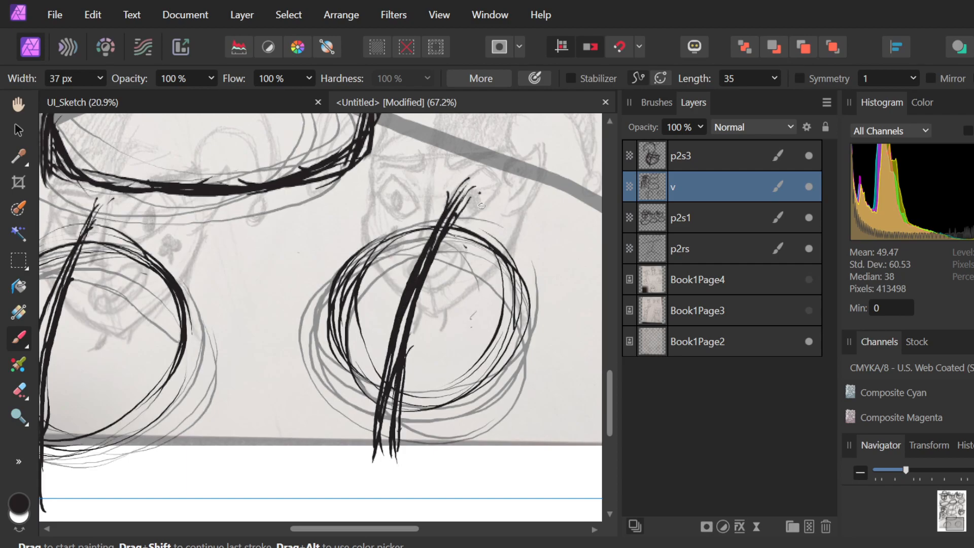
# Erase the tilted centre line of the bottom panel's left head, inside the circle and at both protruding ends.
pyautogui.scroll(-3, 310, 306)
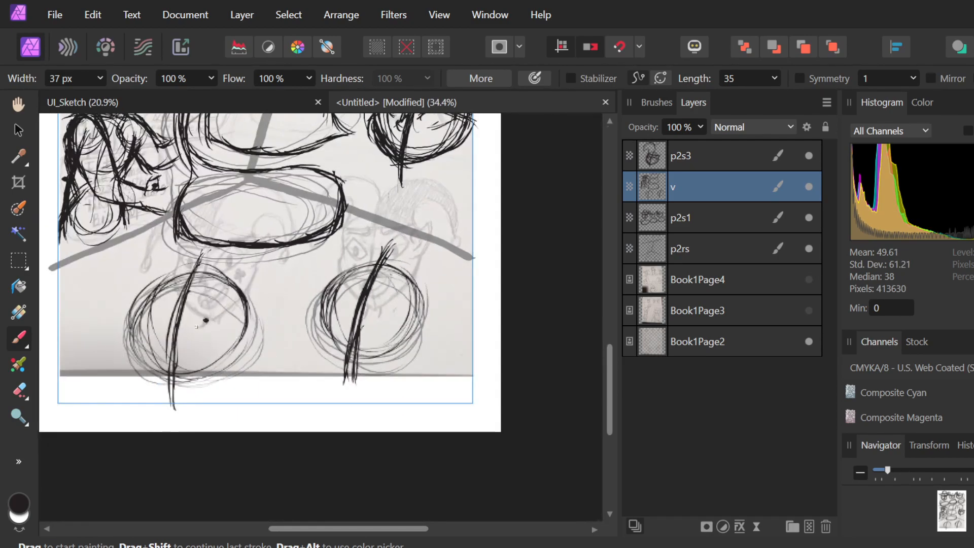
pyautogui.scroll(4, 136, 338)
pyautogui.scroll(-3, 136, 338)
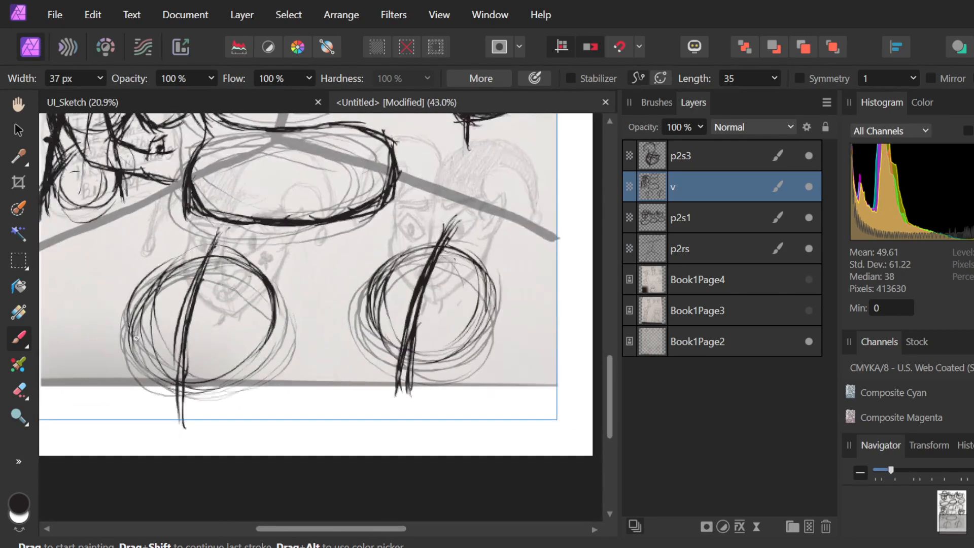
pyautogui.press('e')
pyautogui.moveTo(204, 282); pyautogui.dragTo(182, 361)
pyautogui.moveTo(166, 416); pyautogui.dragTo(223, 413)
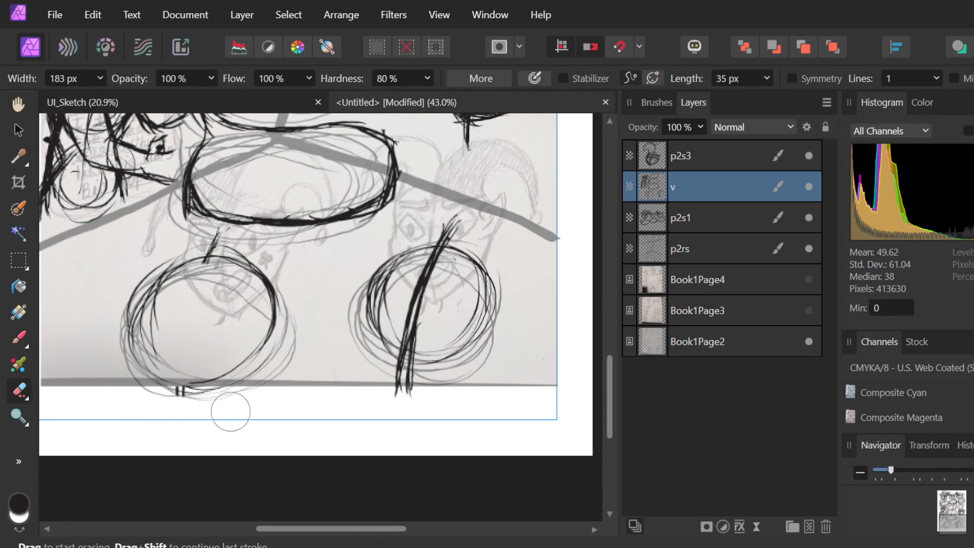
pyautogui.moveTo(184, 235); pyautogui.dragTo(220, 235)
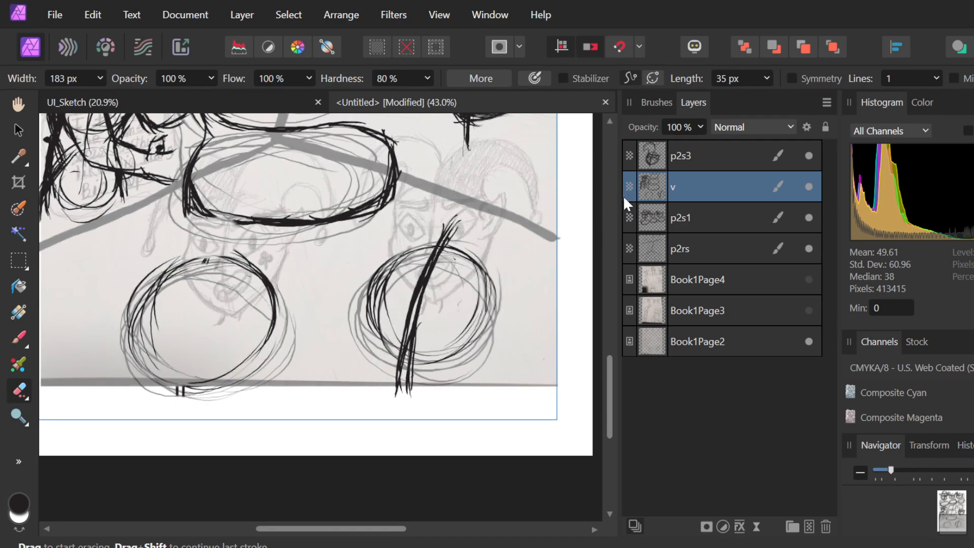
# Select the bottom panel's two heads with a rectangular marquee and cut them from layer v.
pyautogui.doubleClick(691, 187)
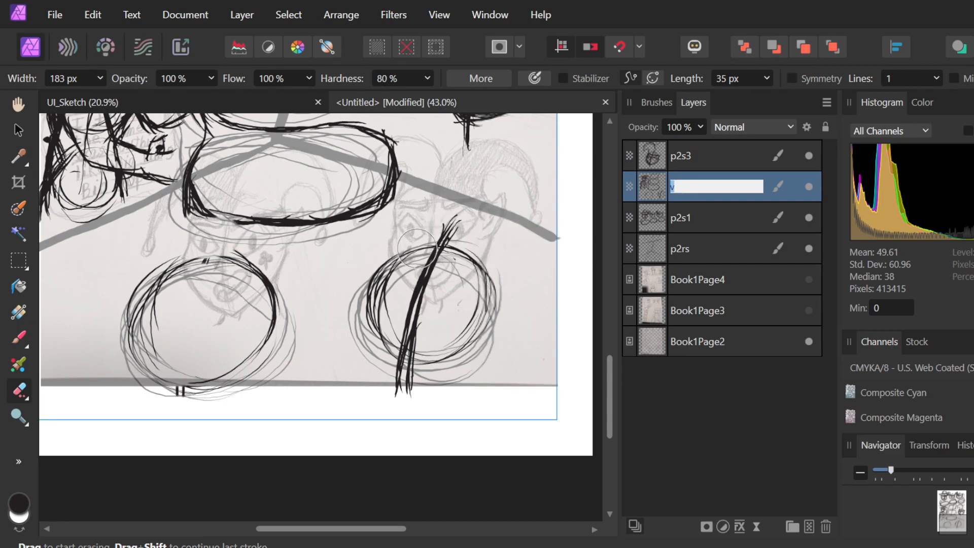
pyautogui.click(19, 261)
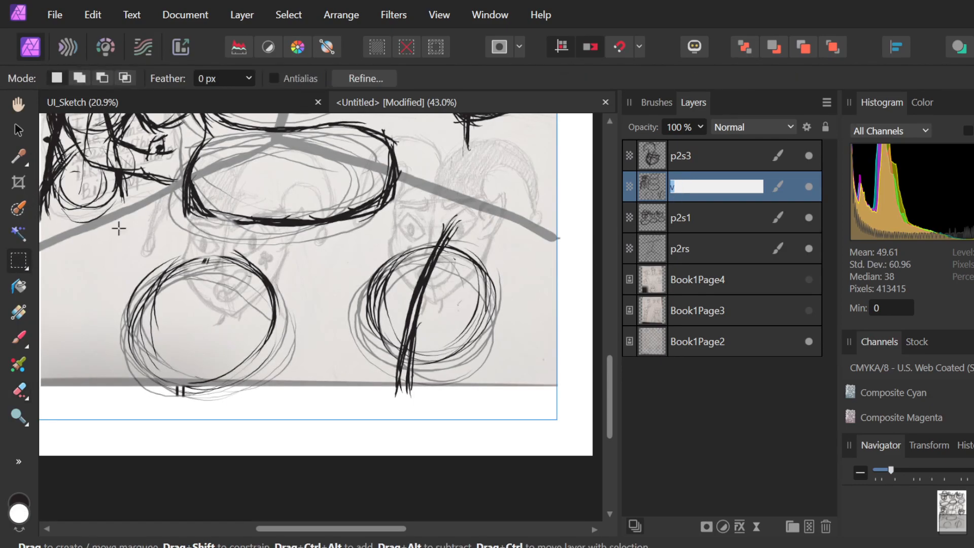
pyautogui.moveTo(122, 231); pyautogui.dragTo(517, 409)
pyautogui.press('Delete')
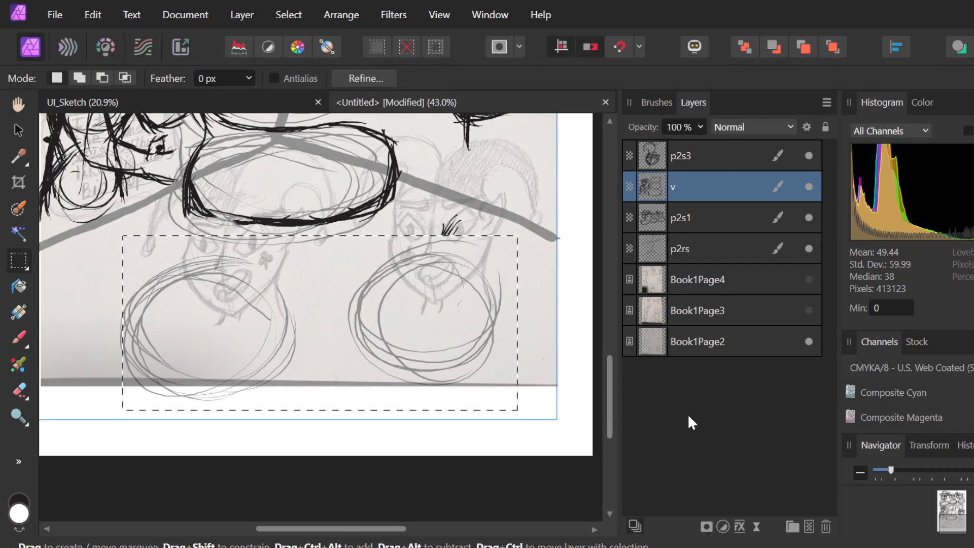
# Add a pixel layer above p2s3 and paste the cut heads back in place.
pyautogui.click(721, 163)
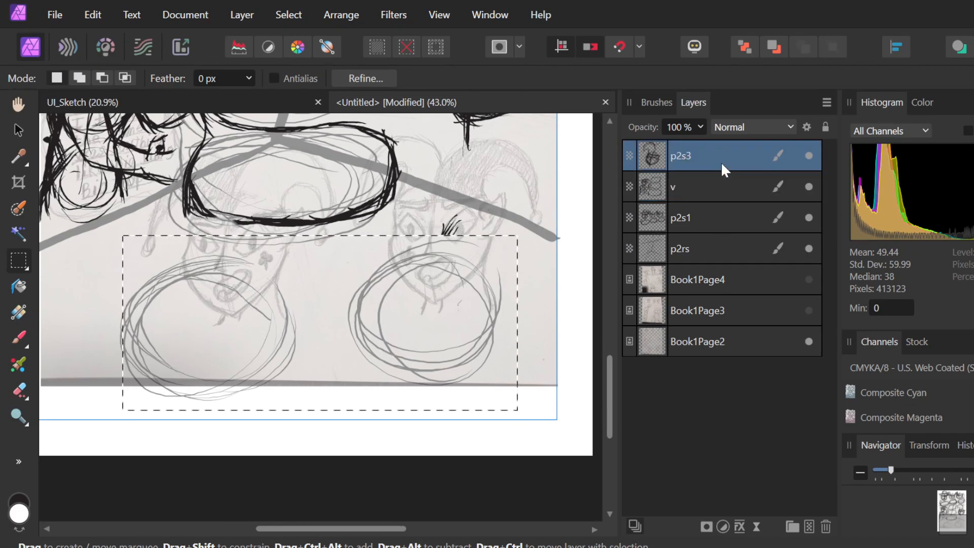
pyautogui.click(808, 526)
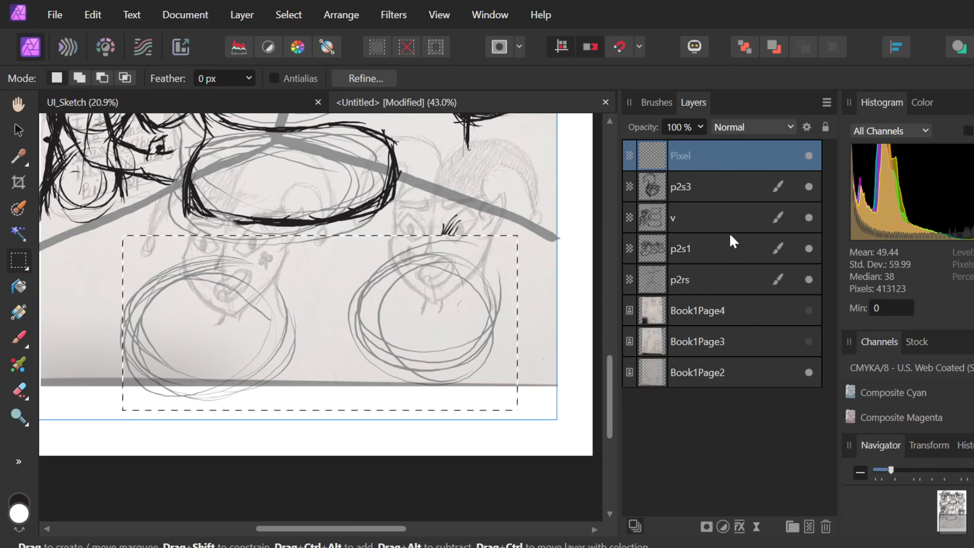
pyautogui.hotkey('ctrl', 'v')
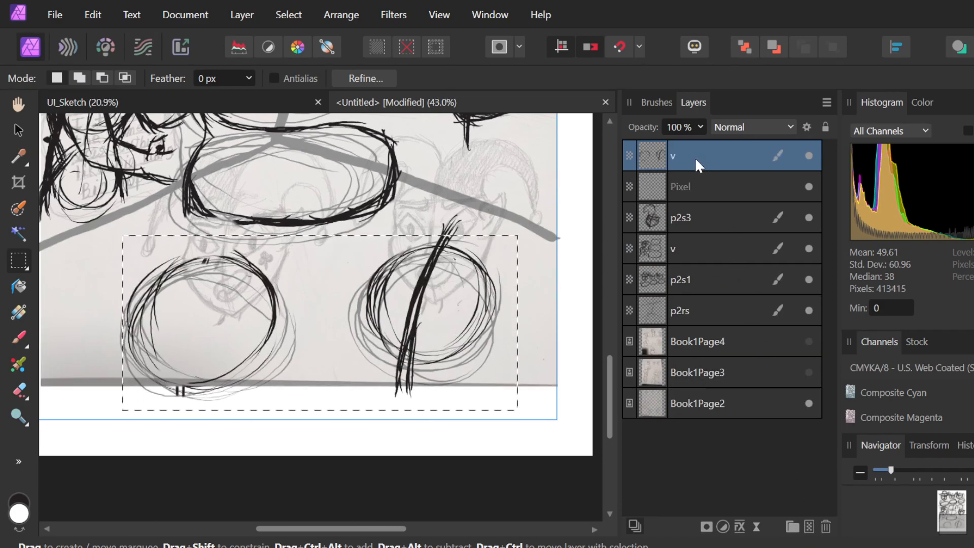
# Rename the layer holding the pasted heads to p2s4 and delete the empty pixel layer beneath it.
pyautogui.doubleClick(685, 155)
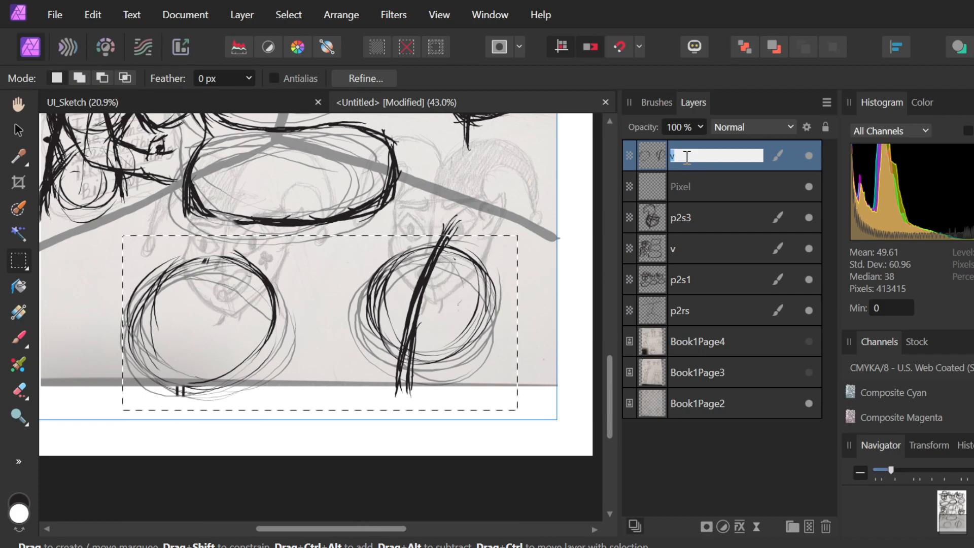
pyautogui.write('p2')
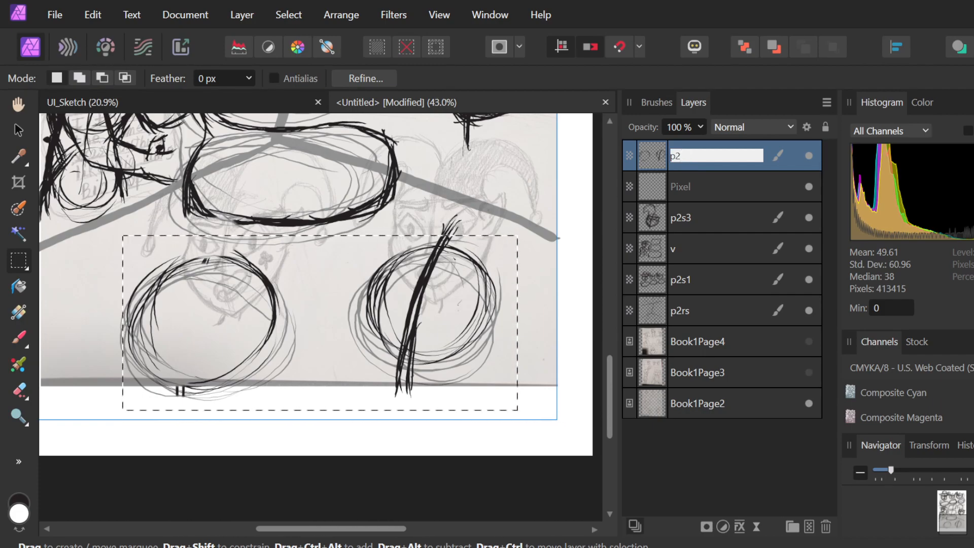
pyautogui.write('s4')
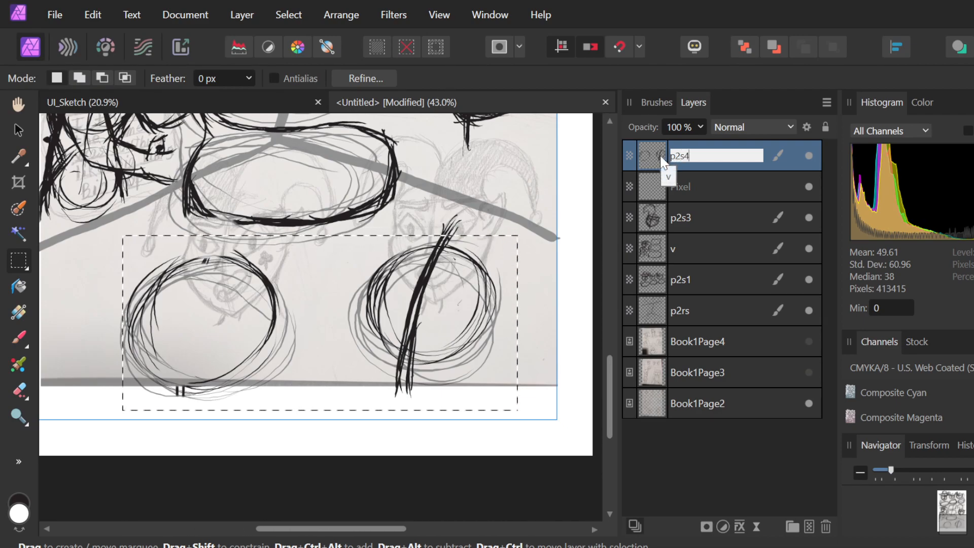
pyautogui.click(678, 188)
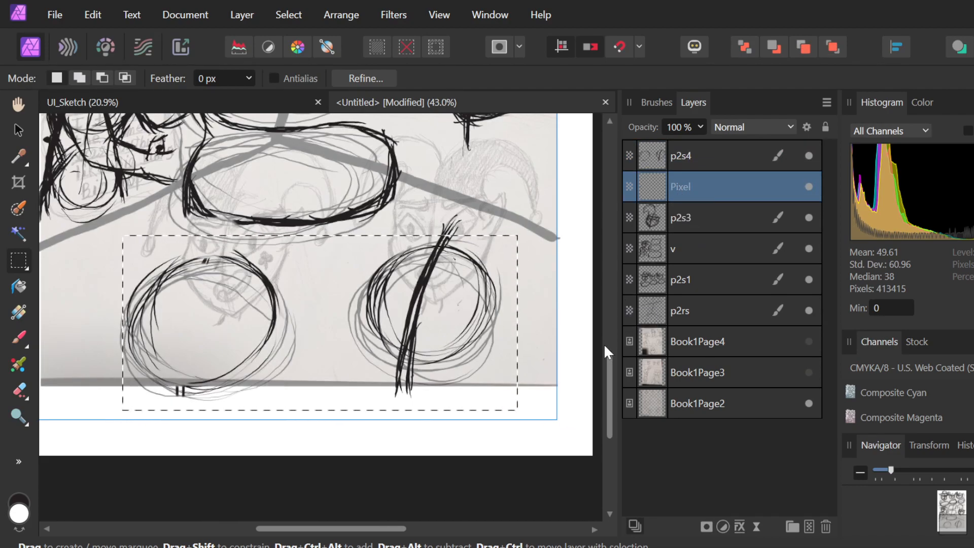
pyautogui.press('Delete')
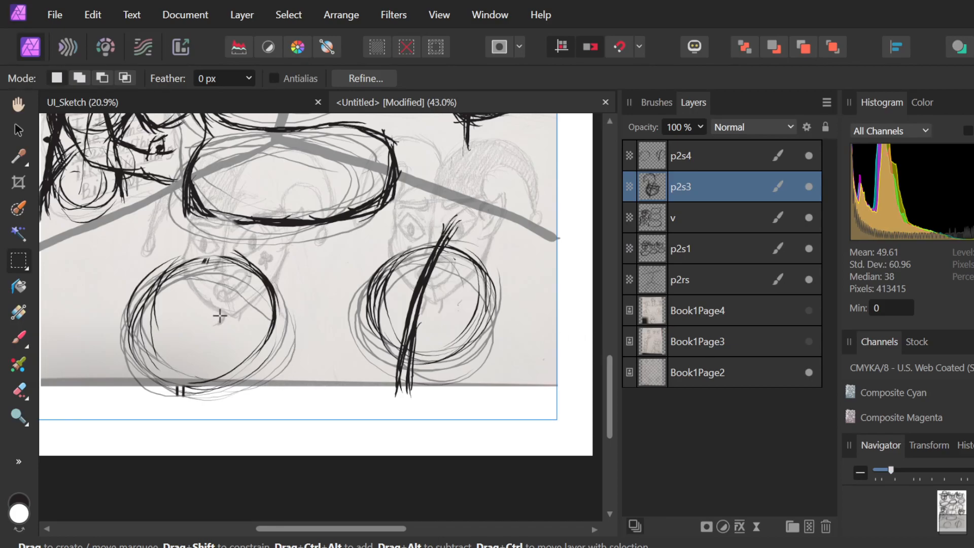
# Clear the selection and redraw the left head's tilted centre line with repeated brush strokes, adding one stroke to the right head's line.
pyautogui.scroll(-1, 311, 279)
pyautogui.scroll(3, 216, 317)
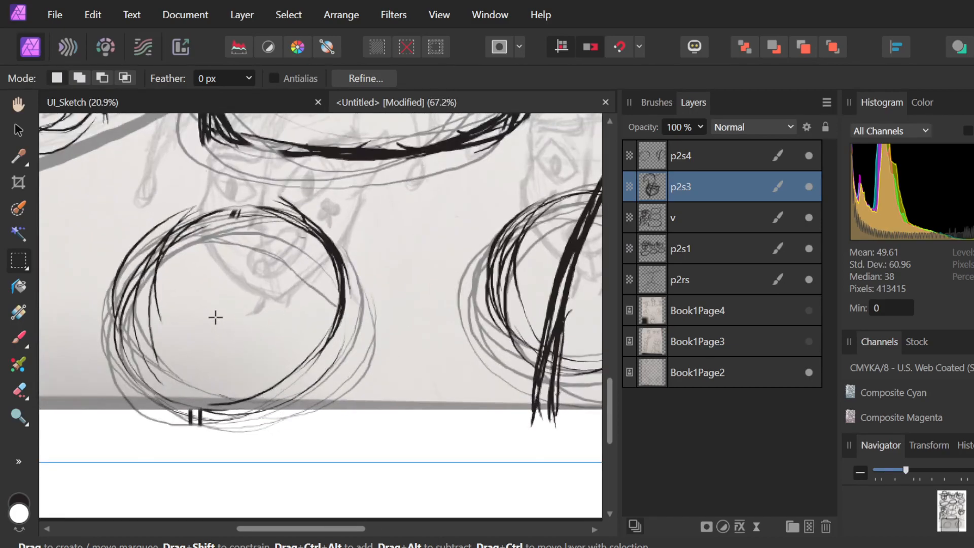
pyautogui.scroll(-2, 215, 317)
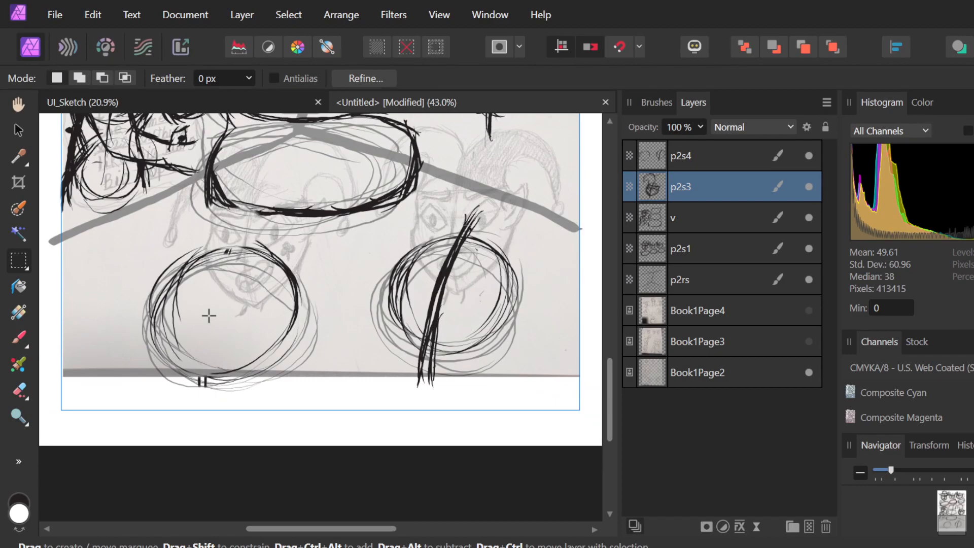
pyautogui.moveTo(242, 245); pyautogui.dragTo(211, 336)
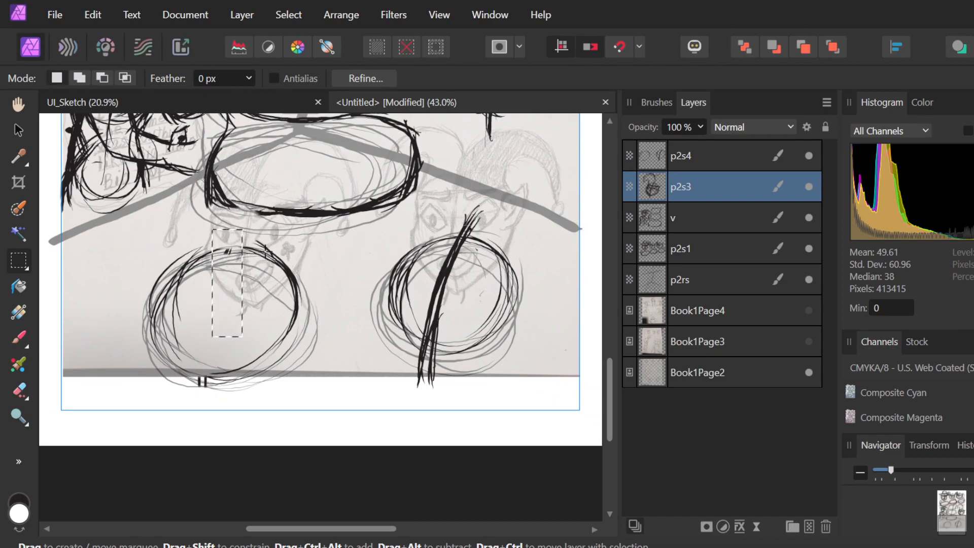
pyautogui.click(264, 250)
pyautogui.press('b')
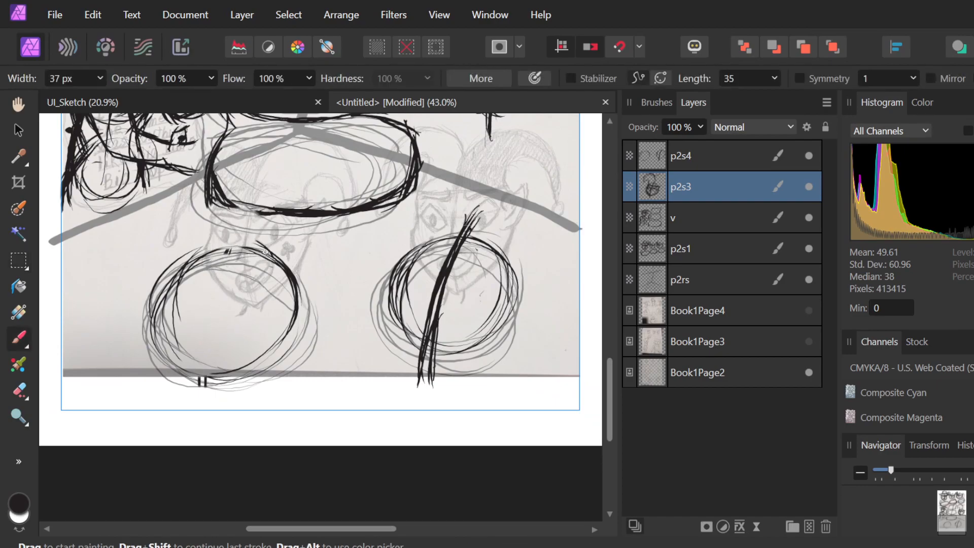
pyautogui.moveTo(239, 244)
pyautogui.mouseDown()
pyautogui.moveTo(188, 344)
pyautogui.moveTo(183, 390)
pyautogui.mouseUp()
pyautogui.moveTo(219, 280); pyautogui.dragTo(173, 386)
pyautogui.moveTo(187, 333); pyautogui.dragTo(170, 384)
pyautogui.moveTo(207, 301); pyautogui.dragTo(176, 391)
pyautogui.moveTo(225, 268); pyautogui.dragTo(174, 385)
pyautogui.moveTo(239, 239); pyautogui.dragTo(178, 402)
pyautogui.moveTo(439, 315); pyautogui.dragTo(422, 386)
# Sketch a thick curved eye line across the bottom panel's right head, sloping down to the right.
pyautogui.scroll(10, 396, 233)
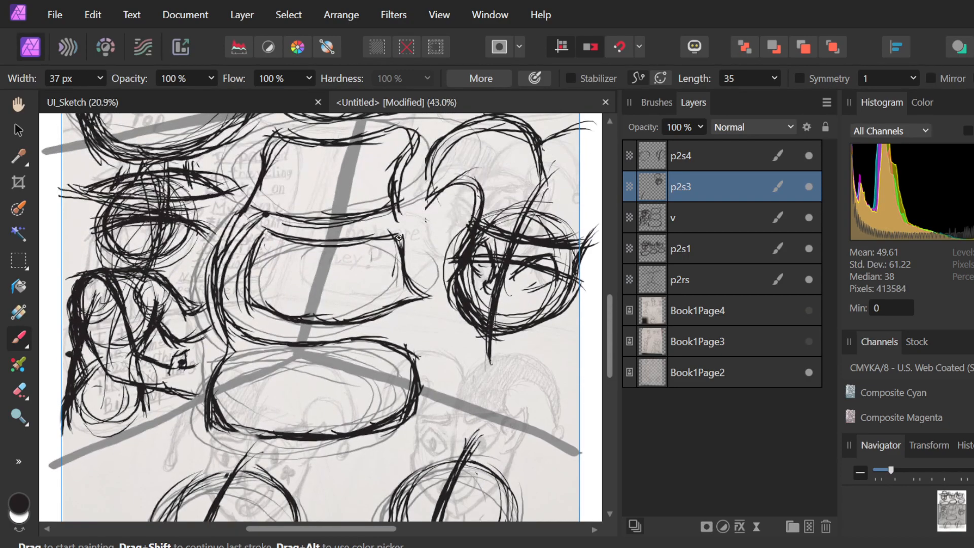
pyautogui.scroll(5, 398, 237)
pyautogui.scroll(4, 394, 237)
pyautogui.scroll(-3, 395, 237)
pyautogui.scroll(-3, 388, 237)
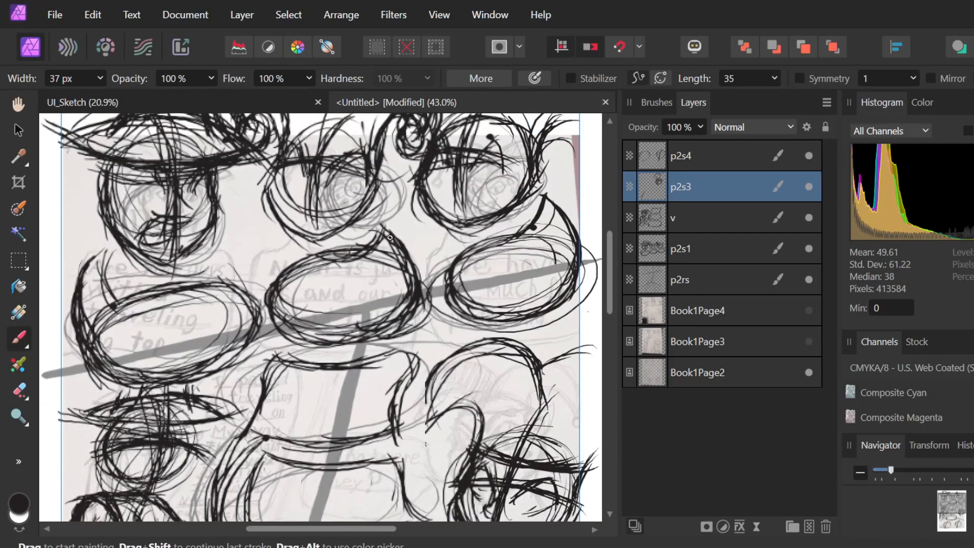
pyautogui.scroll(-9, 387, 237)
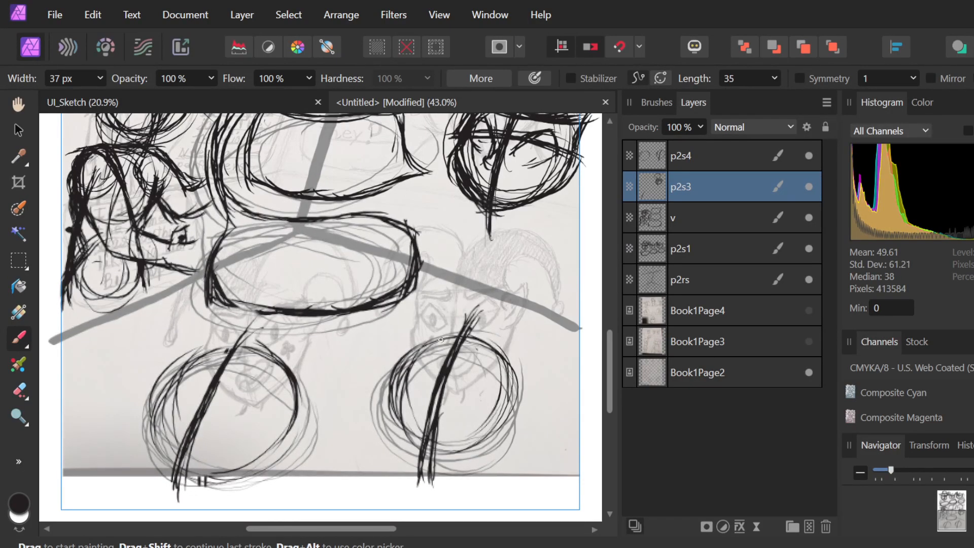
pyautogui.moveTo(391, 378)
pyautogui.mouseDown()
pyautogui.moveTo(476, 385)
pyautogui.moveTo(395, 378)
pyautogui.moveTo(467, 408)
pyautogui.moveTo(374, 385)
pyautogui.moveTo(484, 392)
pyautogui.moveTo(404, 387)
pyautogui.moveTo(454, 382)
pyautogui.moveTo(471, 399)
pyautogui.moveTo(442, 375)
pyautogui.moveTo(516, 416)
pyautogui.mouseUp()
pyautogui.moveTo(449, 376); pyautogui.dragTo(525, 420)
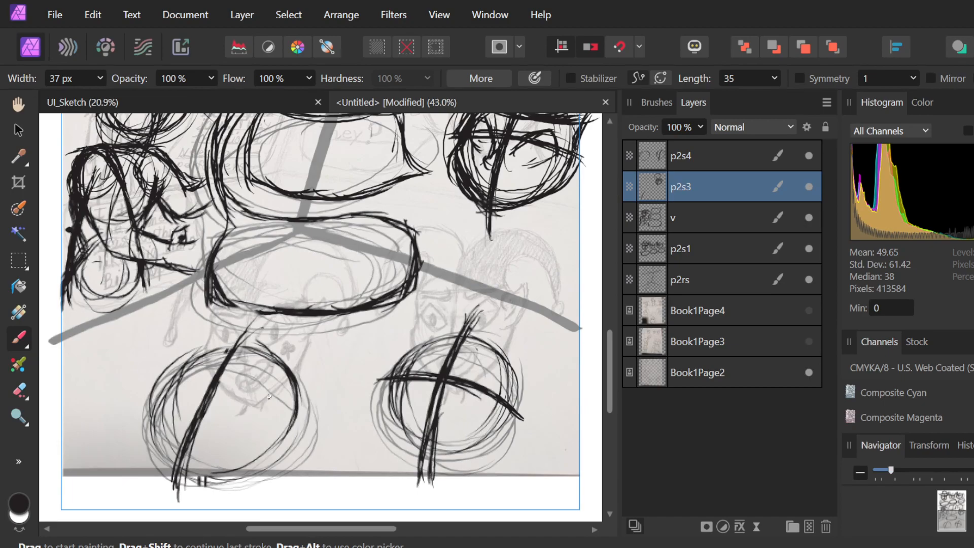
# Redraw the left head's centre line with a tighter curve and erase the lower part of the strokes.
pyautogui.moveTo(189, 486); pyautogui.dragTo(257, 330)
pyautogui.moveTo(198, 418)
pyautogui.mouseDown()
pyautogui.moveTo(260, 332)
pyautogui.moveTo(209, 406)
pyautogui.moveTo(191, 474)
pyautogui.mouseUp()
pyautogui.moveTo(223, 381); pyautogui.dragTo(183, 488)
pyautogui.moveTo(205, 421); pyautogui.dragTo(193, 460)
pyautogui.press('e')
pyautogui.moveTo(221, 375)
pyautogui.mouseDown()
pyautogui.moveTo(195, 421)
pyautogui.moveTo(199, 486)
pyautogui.mouseUp()
pyautogui.press('b')
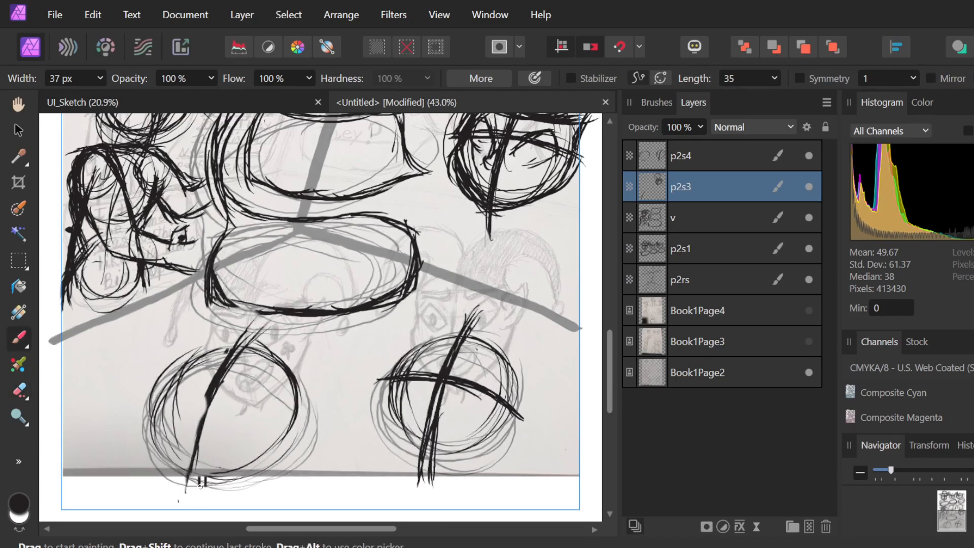
# Rebuild the lower half of the left head's centre line with several thick strokes down to the circle's base.
pyautogui.moveTo(194, 461); pyautogui.dragTo(190, 473)
pyautogui.moveTo(206, 405); pyautogui.dragTo(191, 452)
pyautogui.moveTo(226, 370); pyautogui.dragTo(186, 485)
pyautogui.moveTo(215, 377); pyautogui.dragTo(183, 473)
pyautogui.moveTo(206, 403); pyautogui.dragTo(186, 473)
# Sketch a thick curved eye line across the left head and rough in the eyes on either side of the centre line.
pyautogui.moveTo(159, 389)
pyautogui.mouseDown()
pyautogui.moveTo(187, 400)
pyautogui.moveTo(184, 391)
pyautogui.moveTo(158, 398)
pyautogui.moveTo(281, 405)
pyautogui.mouseUp()
pyautogui.moveTo(213, 392)
pyautogui.mouseDown()
pyautogui.moveTo(284, 425)
pyautogui.moveTo(270, 415)
pyautogui.moveTo(304, 446)
pyautogui.mouseUp()
pyautogui.moveTo(246, 399)
pyautogui.mouseDown()
pyautogui.moveTo(310, 442)
pyautogui.moveTo(299, 445)
pyautogui.mouseUp()
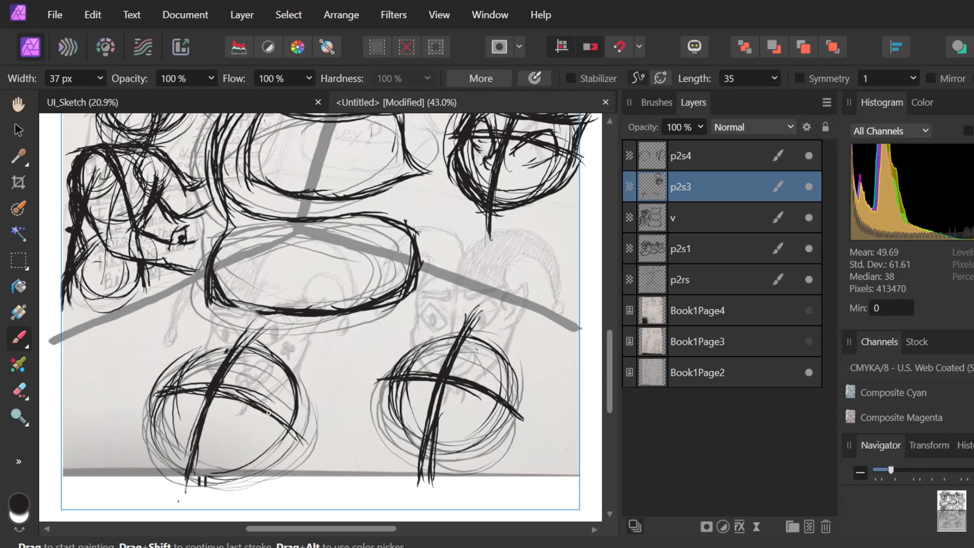
pyautogui.moveTo(152, 388)
pyautogui.mouseDown()
pyautogui.moveTo(242, 397)
pyautogui.moveTo(154, 389)
pyautogui.moveTo(209, 397)
pyautogui.moveTo(274, 426)
pyautogui.moveTo(200, 388)
pyautogui.moveTo(312, 455)
pyautogui.mouseUp()
pyautogui.moveTo(201, 406)
pyautogui.mouseDown()
pyautogui.moveTo(198, 365)
pyautogui.moveTo(164, 383)
pyautogui.moveTo(200, 367)
pyautogui.moveTo(177, 377)
pyautogui.moveTo(208, 376)
pyautogui.moveTo(195, 367)
pyautogui.moveTo(199, 386)
pyautogui.moveTo(204, 375)
pyautogui.moveTo(204, 415)
pyautogui.moveTo(254, 392)
pyautogui.moveTo(231, 413)
pyautogui.moveTo(218, 408)
pyautogui.moveTo(234, 397)
pyautogui.moveTo(215, 412)
pyautogui.moveTo(263, 384)
pyautogui.moveTo(218, 415)
pyautogui.moveTo(259, 387)
pyautogui.moveTo(229, 403)
pyautogui.moveTo(257, 390)
pyautogui.moveTo(271, 404)
pyautogui.moveTo(261, 385)
pyautogui.moveTo(277, 425)
pyautogui.mouseUp()
pyautogui.moveTo(260, 383)
pyautogui.mouseDown()
pyautogui.moveTo(237, 427)
pyautogui.moveTo(250, 423)
pyautogui.moveTo(227, 424)
pyautogui.moveTo(269, 416)
pyautogui.moveTo(227, 426)
pyautogui.moveTo(257, 417)
pyautogui.moveTo(260, 430)
pyautogui.moveTo(294, 409)
pyautogui.mouseUp()
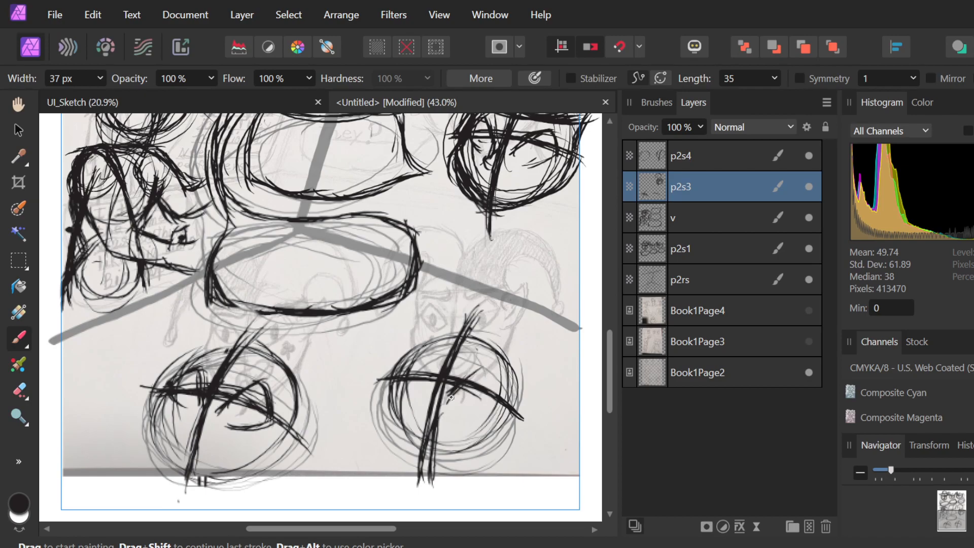
# Rough in the right head's eyes along its eye line, on both sides of the centre line.
pyautogui.moveTo(457, 389); pyautogui.dragTo(488, 372)
pyautogui.moveTo(466, 412); pyautogui.dragTo(493, 405)
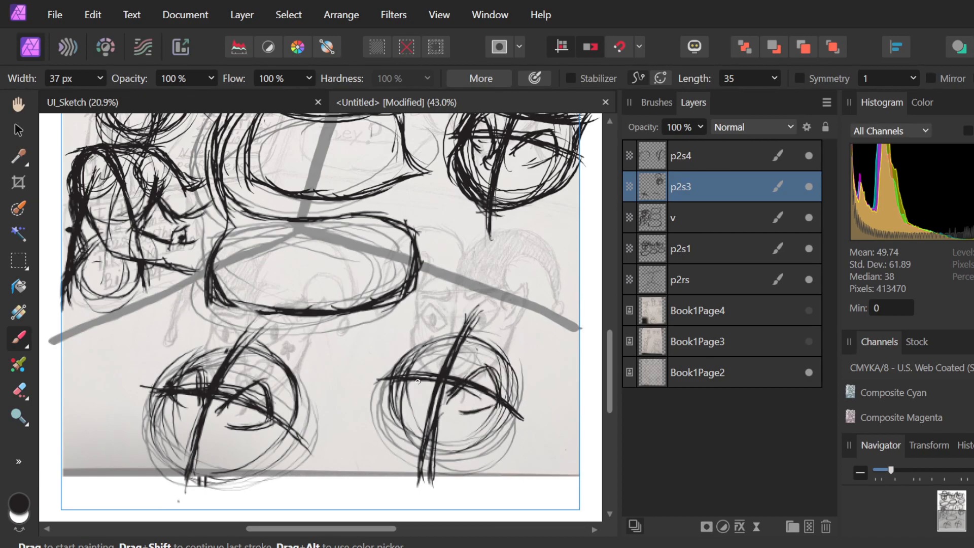
pyautogui.moveTo(412, 359)
pyautogui.mouseDown()
pyautogui.moveTo(399, 381)
pyautogui.moveTo(405, 369)
pyautogui.moveTo(434, 360)
pyautogui.moveTo(418, 353)
pyautogui.moveTo(428, 390)
pyautogui.mouseUp()
pyautogui.moveTo(421, 354)
pyautogui.mouseDown()
pyautogui.moveTo(423, 375)
pyautogui.moveTo(401, 368)
pyautogui.moveTo(414, 401)
pyautogui.mouseUp()
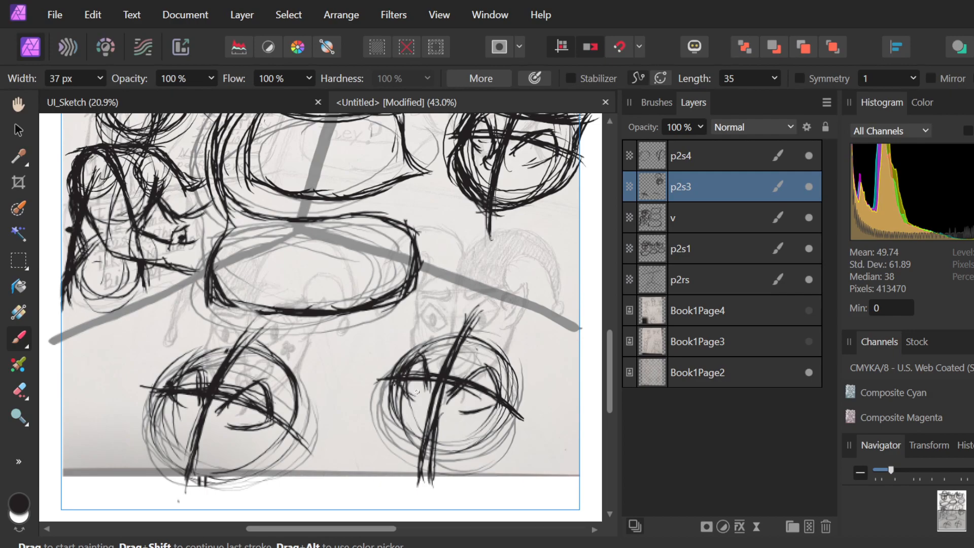
# Darken the lower outline of the bottom panel's right head with several thick strokes around the jaw.
pyautogui.moveTo(404, 349)
pyautogui.mouseDown()
pyautogui.moveTo(394, 388)
pyautogui.moveTo(401, 355)
pyautogui.moveTo(383, 395)
pyautogui.moveTo(401, 341)
pyautogui.moveTo(376, 401)
pyautogui.moveTo(424, 338)
pyautogui.moveTo(394, 386)
pyautogui.moveTo(391, 423)
pyautogui.moveTo(388, 392)
pyautogui.moveTo(397, 450)
pyautogui.mouseUp()
pyautogui.moveTo(381, 394)
pyautogui.mouseDown()
pyautogui.moveTo(399, 459)
pyautogui.moveTo(422, 459)
pyautogui.mouseUp()
pyautogui.moveTo(387, 420)
pyautogui.mouseDown()
pyautogui.moveTo(428, 471)
pyautogui.moveTo(491, 440)
pyautogui.mouseUp()
pyautogui.moveTo(432, 455); pyautogui.dragTo(515, 426)
pyautogui.moveTo(466, 453); pyautogui.dragTo(506, 429)
pyautogui.moveTo(429, 471); pyautogui.dragTo(516, 423)
# Sketch a curled horn tip with a hooked inner edge beside the right head's left side.
pyautogui.moveTo(401, 330)
pyautogui.mouseDown()
pyautogui.moveTo(409, 359)
pyautogui.moveTo(383, 318)
pyautogui.moveTo(358, 336)
pyautogui.moveTo(369, 363)
pyautogui.moveTo(338, 329)
pyautogui.mouseUp()
pyautogui.moveTo(364, 362)
pyautogui.mouseDown()
pyautogui.moveTo(344, 325)
pyautogui.moveTo(368, 361)
pyautogui.moveTo(336, 323)
pyautogui.moveTo(376, 354)
pyautogui.moveTo(341, 322)
pyautogui.moveTo(373, 344)
pyautogui.moveTo(342, 338)
pyautogui.moveTo(365, 345)
pyautogui.moveTo(356, 353)
pyautogui.moveTo(370, 369)
pyautogui.moveTo(368, 353)
pyautogui.moveTo(374, 380)
pyautogui.moveTo(352, 364)
pyautogui.moveTo(377, 347)
pyautogui.moveTo(380, 375)
pyautogui.moveTo(358, 367)
pyautogui.mouseUp()
pyautogui.click(343, 326)
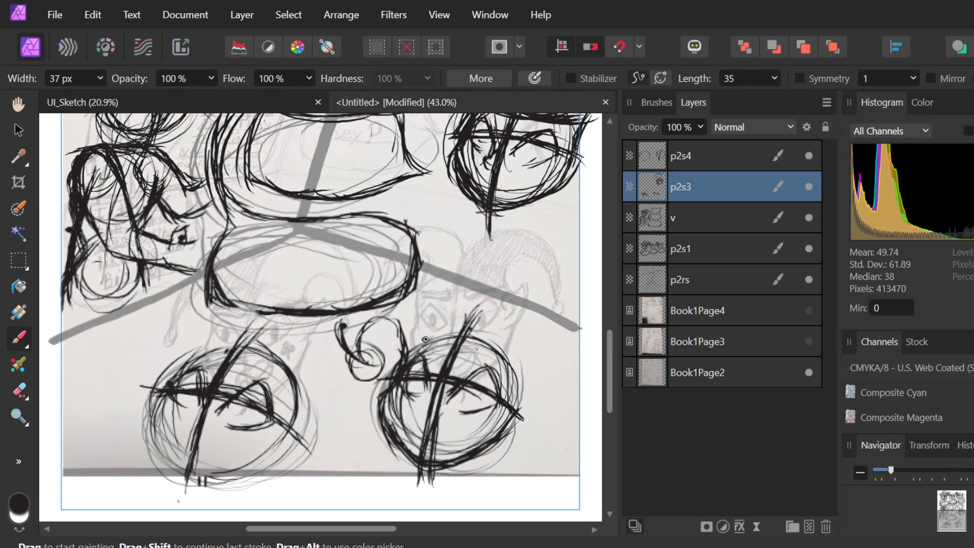
# Sketch a large curved horn from the right head's right side, arching over and hooking back down at its tip.
pyautogui.moveTo(459, 411)
pyautogui.mouseDown()
pyautogui.moveTo(514, 414)
pyautogui.moveTo(525, 370)
pyautogui.mouseUp()
pyautogui.moveTo(516, 406)
pyautogui.mouseDown()
pyautogui.moveTo(519, 362)
pyautogui.moveTo(531, 366)
pyautogui.moveTo(540, 341)
pyautogui.mouseUp()
pyautogui.moveTo(526, 378); pyautogui.dragTo(542, 336)
pyautogui.moveTo(523, 395)
pyautogui.mouseDown()
pyautogui.moveTo(565, 336)
pyautogui.moveTo(564, 352)
pyautogui.moveTo(560, 335)
pyautogui.mouseUp()
pyautogui.moveTo(530, 372); pyautogui.dragTo(560, 389)
pyautogui.moveTo(545, 342)
pyautogui.mouseDown()
pyautogui.moveTo(549, 387)
pyautogui.moveTo(540, 385)
pyautogui.moveTo(569, 341)
pyautogui.moveTo(551, 355)
pyautogui.moveTo(578, 334)
pyautogui.mouseUp()
pyautogui.moveTo(560, 379)
pyautogui.mouseDown()
pyautogui.moveTo(576, 343)
pyautogui.moveTo(523, 280)
pyautogui.moveTo(474, 301)
pyautogui.moveTo(563, 293)
pyautogui.mouseUp()
pyautogui.moveTo(508, 279); pyautogui.dragTo(575, 351)
pyautogui.moveTo(551, 287); pyautogui.dragTo(577, 356)
pyautogui.moveTo(567, 303)
pyautogui.mouseDown()
pyautogui.moveTo(571, 349)
pyautogui.moveTo(557, 278)
pyautogui.mouseUp()
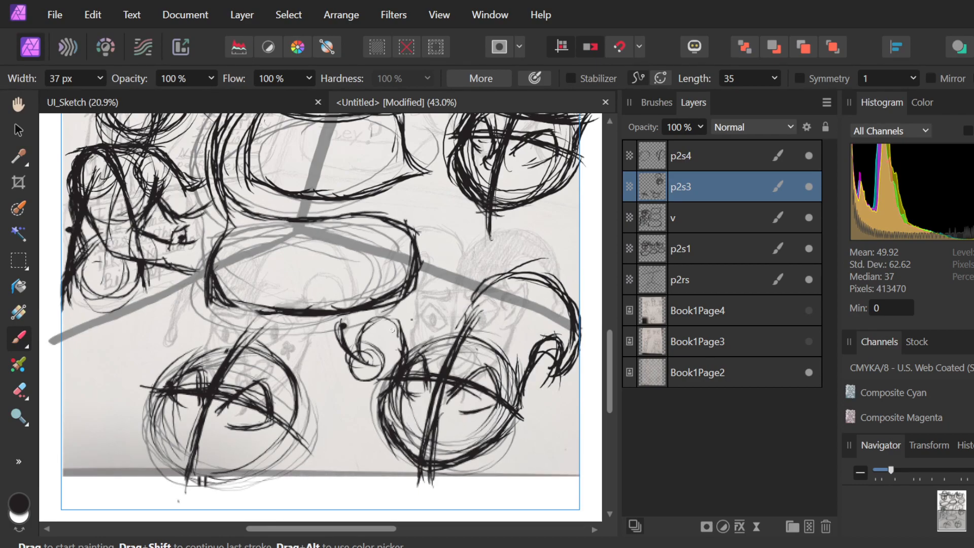
# Draw the arched outer edge of the right head's left horn, from its curled tip over to the centre line.
pyautogui.moveTo(337, 325); pyautogui.dragTo(435, 271)
pyautogui.moveTo(351, 297)
pyautogui.mouseDown()
pyautogui.moveTo(439, 258)
pyautogui.moveTo(465, 278)
pyautogui.moveTo(473, 305)
pyautogui.mouseUp()
pyautogui.moveTo(440, 263)
pyautogui.mouseDown()
pyautogui.moveTo(470, 282)
pyautogui.moveTo(482, 318)
pyautogui.mouseUp()
pyautogui.moveTo(443, 269); pyautogui.dragTo(485, 332)
pyautogui.moveTo(453, 271)
pyautogui.mouseDown()
pyautogui.moveTo(491, 335)
pyautogui.moveTo(472, 293)
pyautogui.mouseUp()
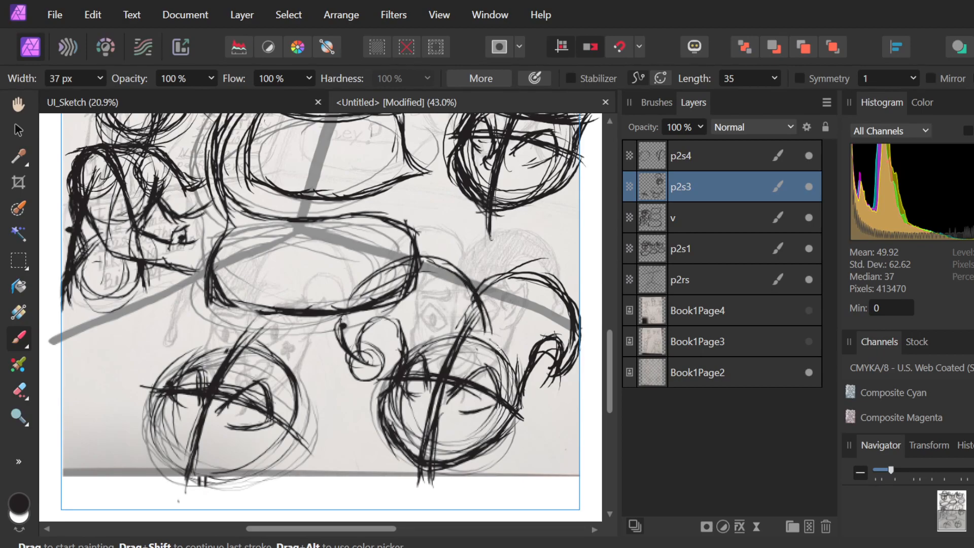
# Darken the upper and side outline of the right head with overlapping curved strokes.
pyautogui.moveTo(404, 344); pyautogui.dragTo(496, 355)
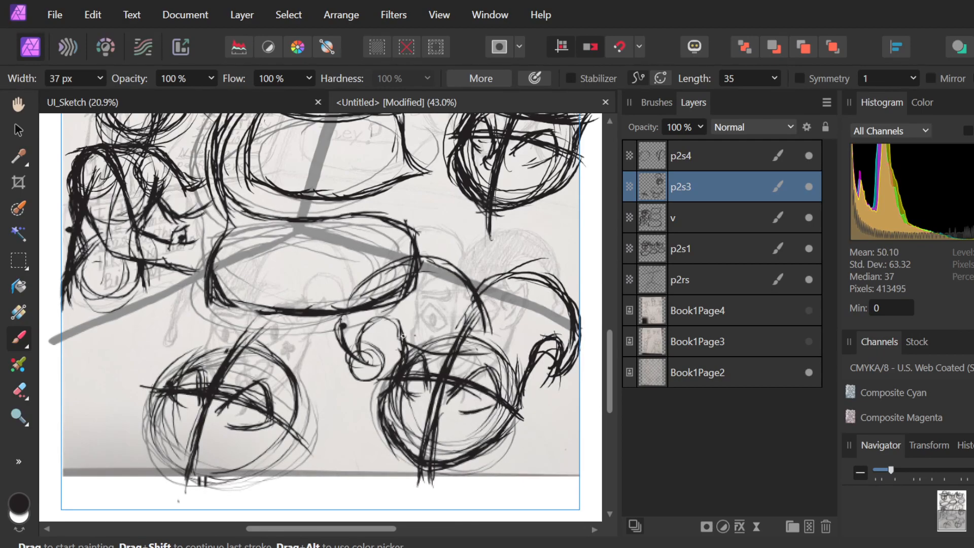
pyautogui.moveTo(413, 352)
pyautogui.mouseDown()
pyautogui.moveTo(487, 356)
pyautogui.moveTo(482, 343)
pyautogui.moveTo(502, 351)
pyautogui.moveTo(513, 377)
pyautogui.mouseUp()
pyautogui.moveTo(476, 336); pyautogui.dragTo(522, 384)
pyautogui.moveTo(478, 342); pyautogui.dragTo(517, 382)
pyautogui.moveTo(422, 353)
pyautogui.mouseDown()
pyautogui.moveTo(492, 351)
pyautogui.moveTo(520, 405)
pyautogui.mouseUp()
pyautogui.moveTo(394, 374); pyautogui.dragTo(387, 430)
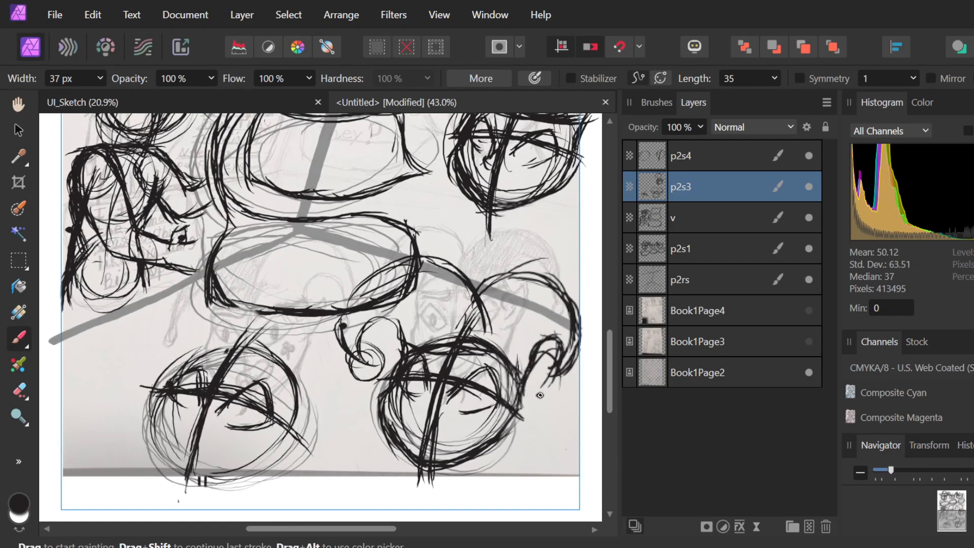
# Draw the rounded crown outline over the middle head in the top panel.
pyautogui.scroll(3, 436, 411)
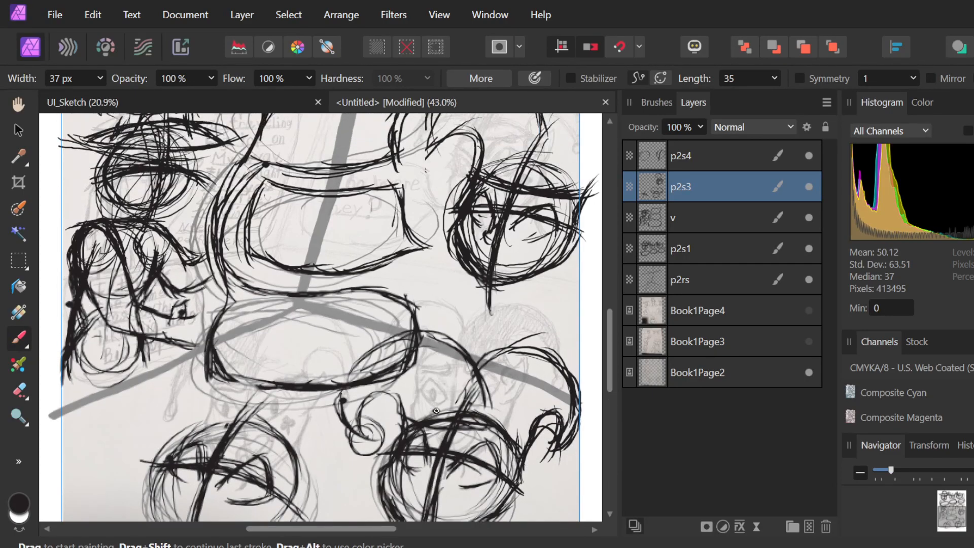
pyautogui.scroll(4, 435, 411)
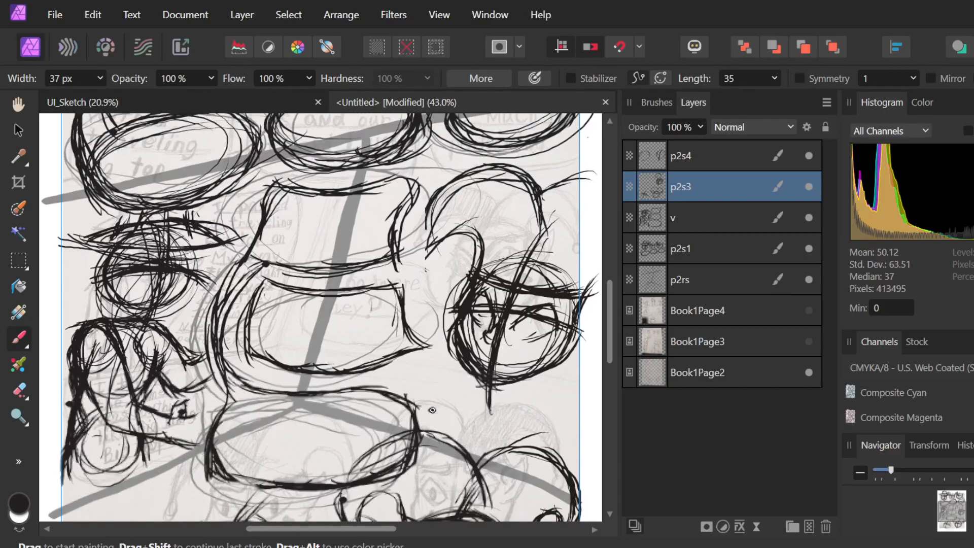
pyautogui.scroll(10, 428, 409)
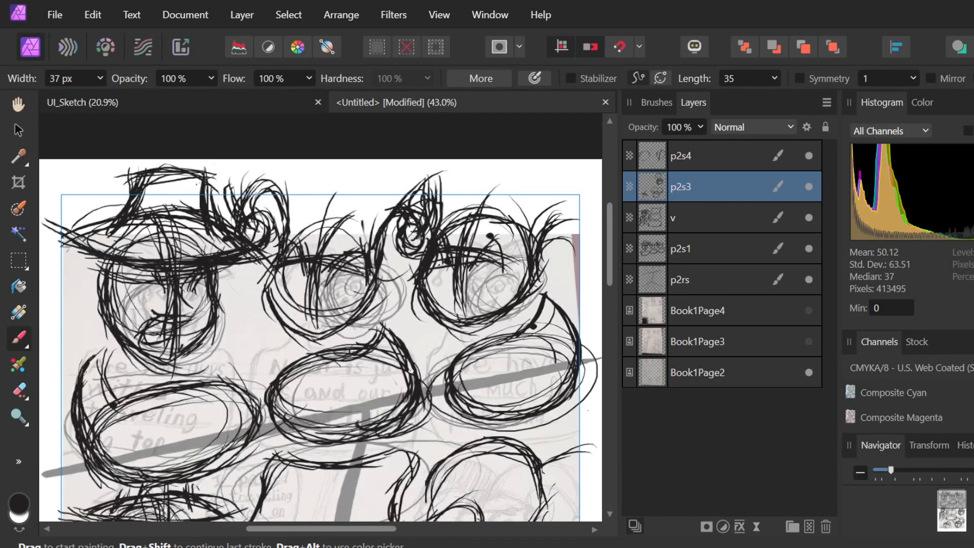
pyautogui.moveTo(289, 232); pyautogui.dragTo(376, 219)
pyautogui.moveTo(286, 239)
pyautogui.mouseDown()
pyautogui.moveTo(337, 215)
pyautogui.moveTo(372, 222)
pyautogui.moveTo(377, 254)
pyautogui.mouseUp()
pyautogui.moveTo(365, 216)
pyautogui.mouseDown()
pyautogui.moveTo(384, 248)
pyautogui.moveTo(326, 213)
pyautogui.mouseUp()
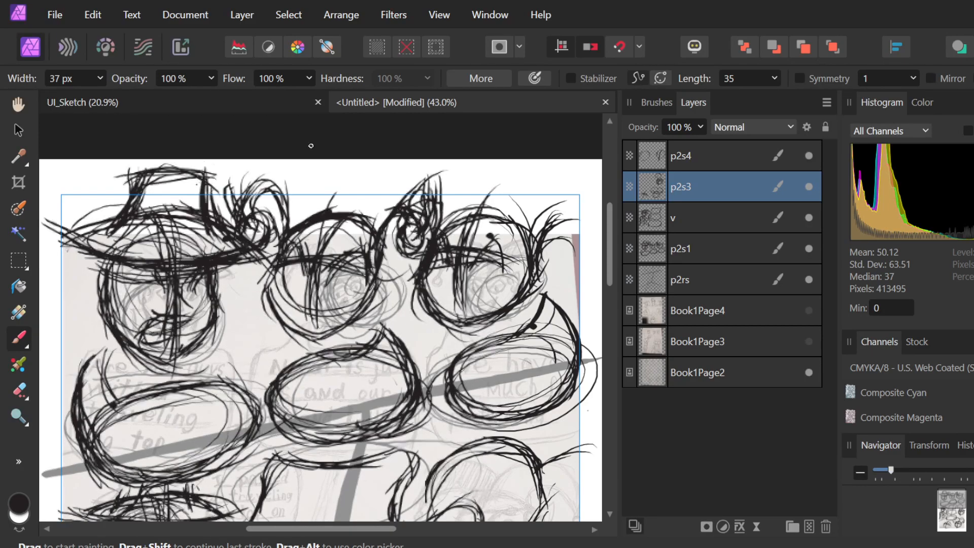
# Add spiral curls to the tips of both horns on the bottom panel's right head.
pyautogui.scroll(-5, 396, 201)
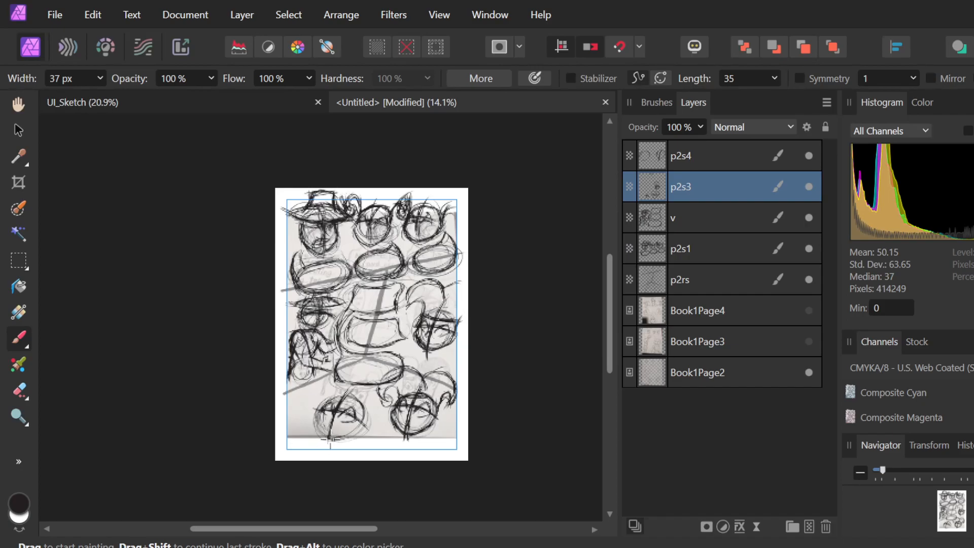
pyautogui.scroll(4, 329, 429)
pyautogui.hscroll(3, 481, 351)
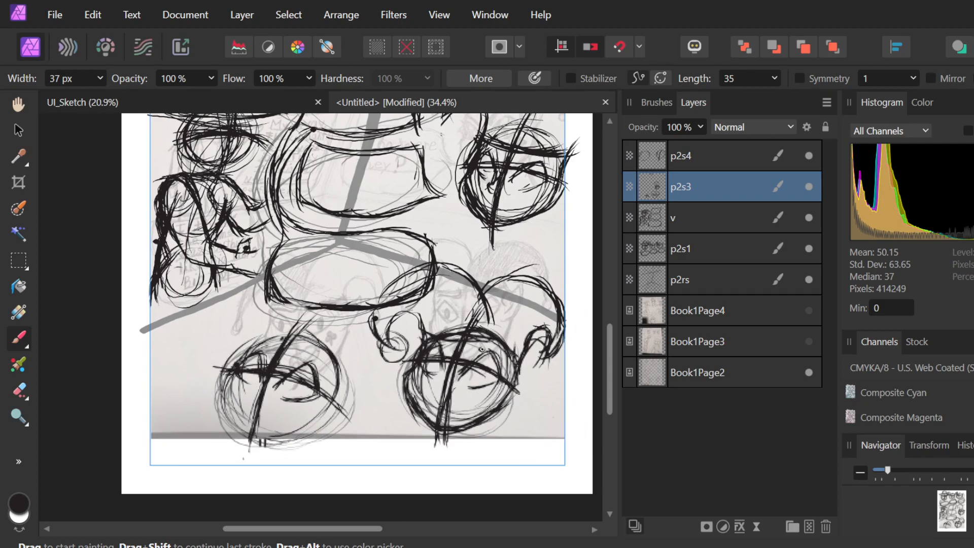
pyautogui.moveTo(553, 370)
pyautogui.mouseDown()
pyautogui.moveTo(538, 349)
pyautogui.moveTo(551, 350)
pyautogui.moveTo(550, 379)
pyautogui.moveTo(527, 371)
pyautogui.moveTo(533, 353)
pyautogui.moveTo(548, 345)
pyautogui.moveTo(541, 373)
pyautogui.mouseUp()
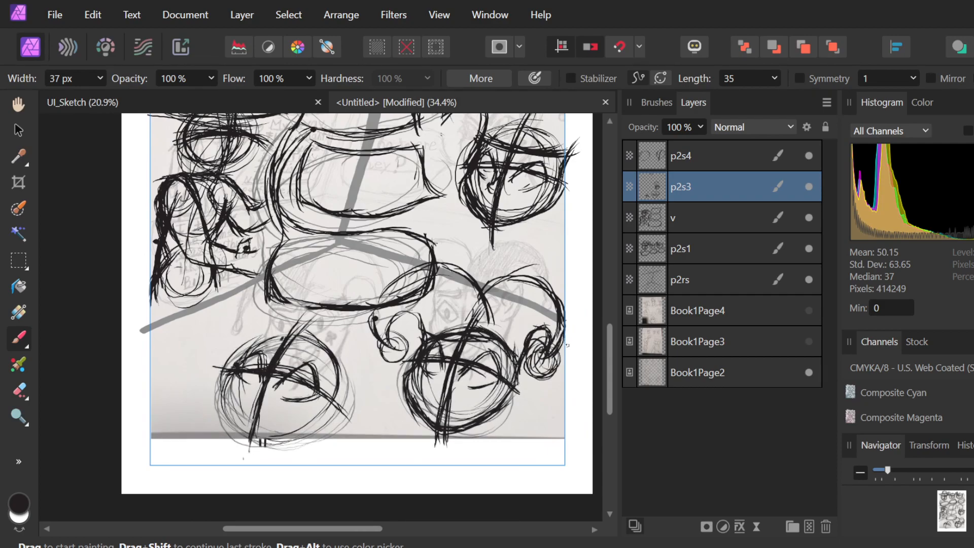
pyautogui.moveTo(404, 340)
pyautogui.mouseDown()
pyautogui.moveTo(380, 340)
pyautogui.moveTo(409, 345)
pyautogui.moveTo(378, 356)
pyautogui.moveTo(395, 324)
pyautogui.mouseUp()
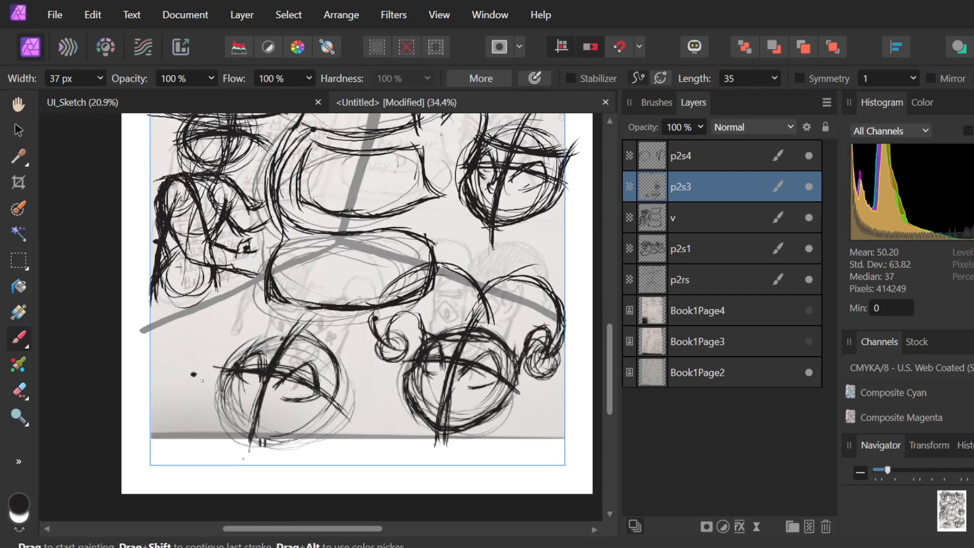
# Darken the bottom panel's left head outline around its side and jaw, and draw a tail rising from its right side.
pyautogui.scroll(3, 221, 400)
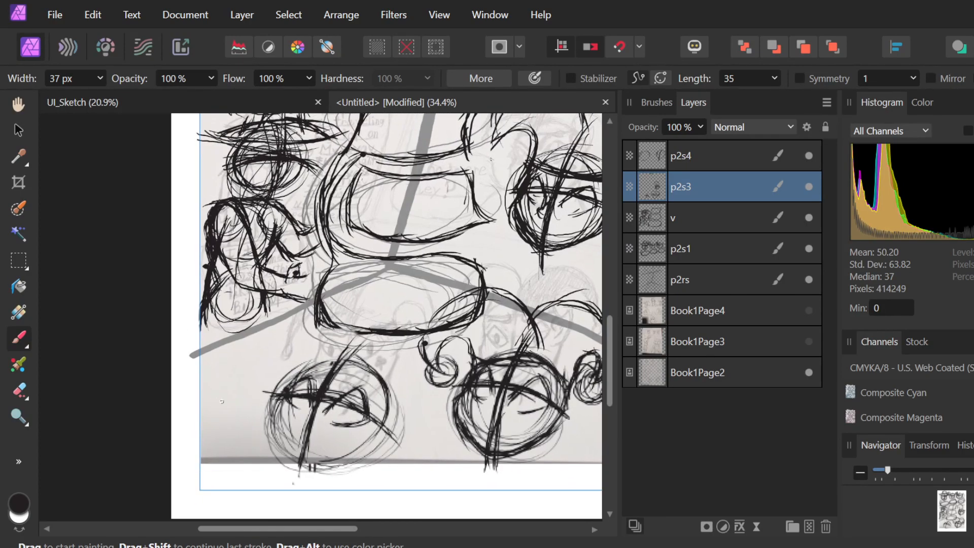
pyautogui.scroll(2, 249, 392)
pyautogui.scroll(-2, 243, 392)
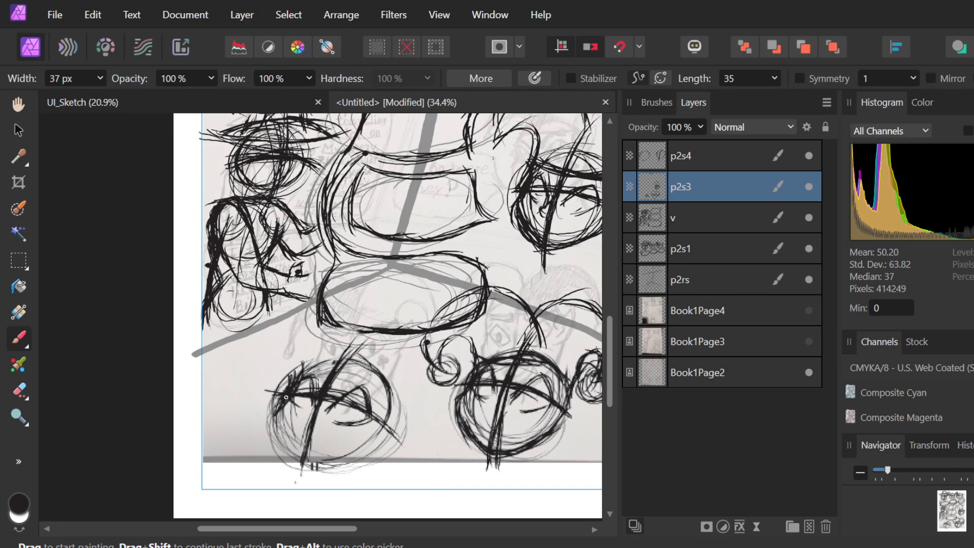
pyautogui.moveTo(283, 401)
pyautogui.mouseDown()
pyautogui.moveTo(294, 439)
pyautogui.moveTo(272, 411)
pyautogui.moveTo(307, 454)
pyautogui.moveTo(274, 412)
pyautogui.moveTo(302, 469)
pyautogui.moveTo(279, 426)
pyautogui.moveTo(307, 474)
pyautogui.mouseUp()
pyautogui.moveTo(273, 417)
pyautogui.mouseDown()
pyautogui.moveTo(318, 476)
pyautogui.moveTo(270, 409)
pyautogui.moveTo(292, 465)
pyautogui.moveTo(298, 456)
pyautogui.moveTo(336, 468)
pyautogui.moveTo(296, 464)
pyautogui.moveTo(366, 463)
pyautogui.mouseUp()
pyautogui.moveTo(296, 462)
pyautogui.mouseDown()
pyautogui.moveTo(371, 459)
pyautogui.moveTo(319, 455)
pyautogui.moveTo(391, 435)
pyautogui.mouseUp()
pyautogui.moveTo(350, 462)
pyautogui.mouseDown()
pyautogui.moveTo(357, 438)
pyautogui.moveTo(385, 444)
pyautogui.moveTo(374, 438)
pyautogui.moveTo(412, 413)
pyautogui.mouseUp()
pyautogui.moveTo(310, 468); pyautogui.dragTo(344, 463)
pyautogui.moveTo(395, 442)
pyautogui.mouseDown()
pyautogui.moveTo(406, 433)
pyautogui.moveTo(410, 387)
pyautogui.moveTo(433, 391)
pyautogui.mouseUp()
pyautogui.moveTo(397, 431); pyautogui.dragTo(429, 366)
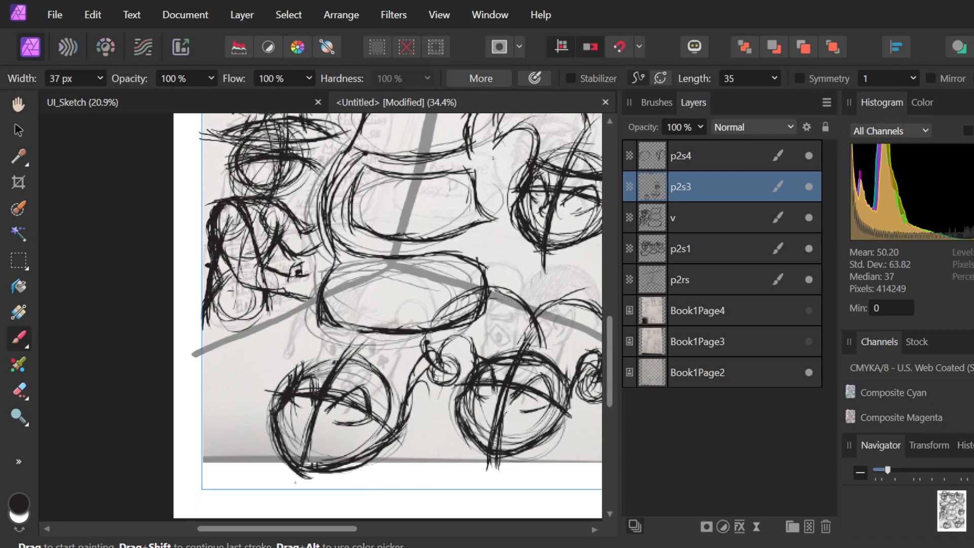
# Sketch a small ball beside the left head and a horn arching from the head's top down towards it.
pyautogui.moveTo(435, 412)
pyautogui.mouseDown()
pyautogui.moveTo(431, 388)
pyautogui.moveTo(440, 415)
pyautogui.moveTo(424, 419)
pyautogui.moveTo(420, 390)
pyautogui.moveTo(449, 382)
pyautogui.mouseUp()
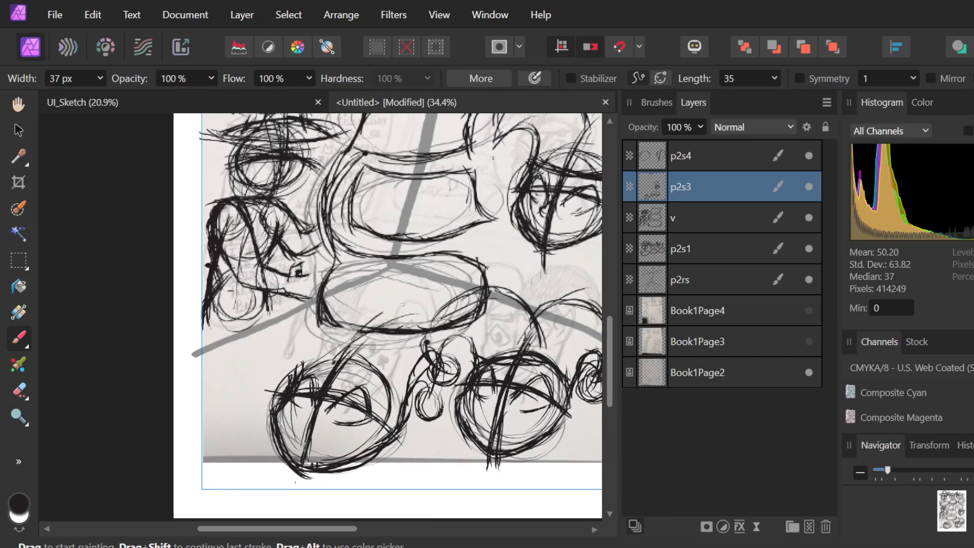
pyautogui.moveTo(375, 327)
pyautogui.mouseDown()
pyautogui.moveTo(427, 315)
pyautogui.moveTo(440, 379)
pyautogui.mouseUp()
pyautogui.moveTo(430, 336); pyautogui.dragTo(436, 381)
pyautogui.moveTo(430, 336)
pyautogui.mouseDown()
pyautogui.moveTo(357, 339)
pyautogui.moveTo(415, 324)
pyautogui.moveTo(363, 339)
pyautogui.moveTo(370, 330)
pyautogui.moveTo(430, 338)
pyautogui.moveTo(444, 403)
pyautogui.mouseUp()
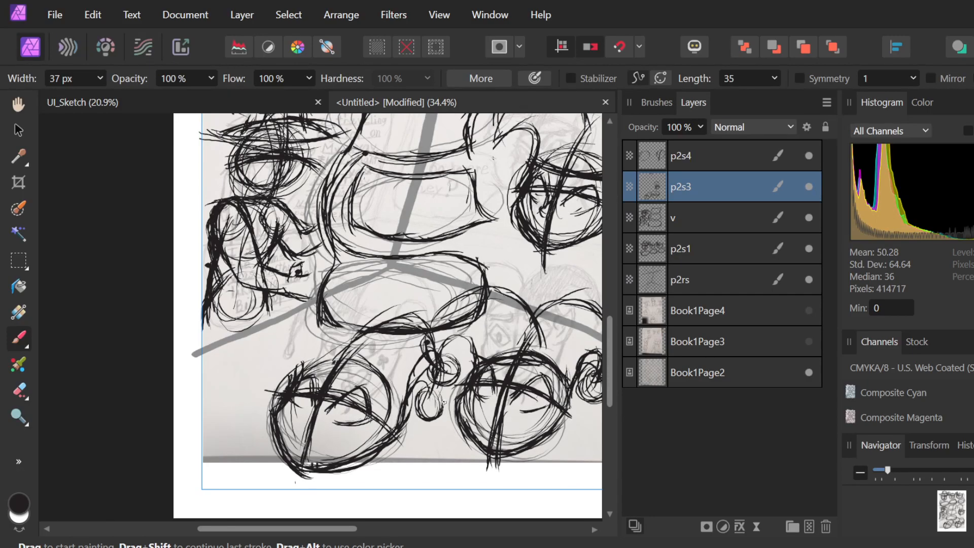
# Erase the left head's arched horn and the overlapping curl between the two bottom heads.
pyautogui.press('e')
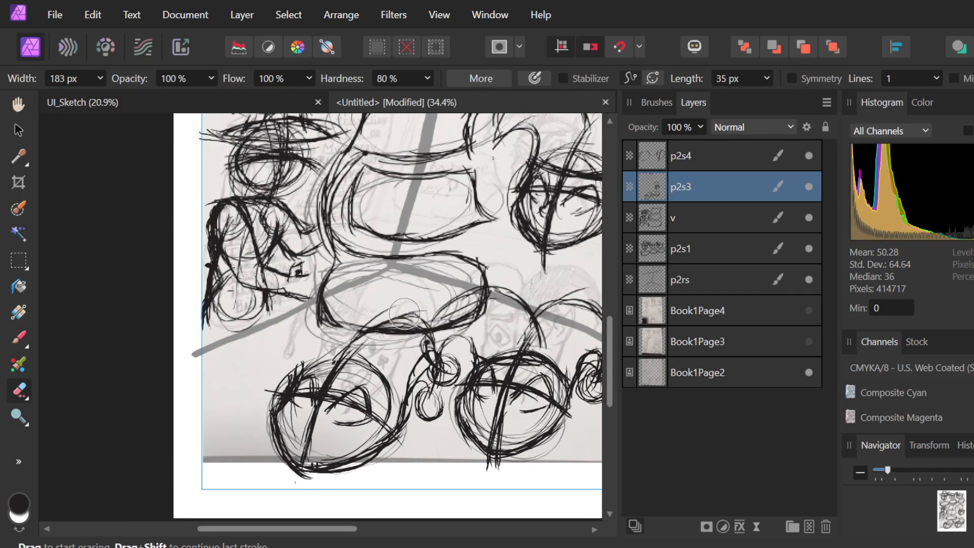
pyautogui.moveTo(423, 317)
pyautogui.mouseDown()
pyautogui.moveTo(442, 339)
pyautogui.moveTo(423, 340)
pyautogui.moveTo(431, 360)
pyautogui.moveTo(446, 362)
pyautogui.moveTo(446, 375)
pyautogui.moveTo(449, 346)
pyautogui.moveTo(461, 451)
pyautogui.mouseUp()
pyautogui.moveTo(447, 307)
pyautogui.mouseDown()
pyautogui.moveTo(502, 305)
pyautogui.moveTo(520, 291)
pyautogui.moveTo(525, 304)
pyautogui.moveTo(514, 293)
pyautogui.mouseUp()
pyautogui.press('b')
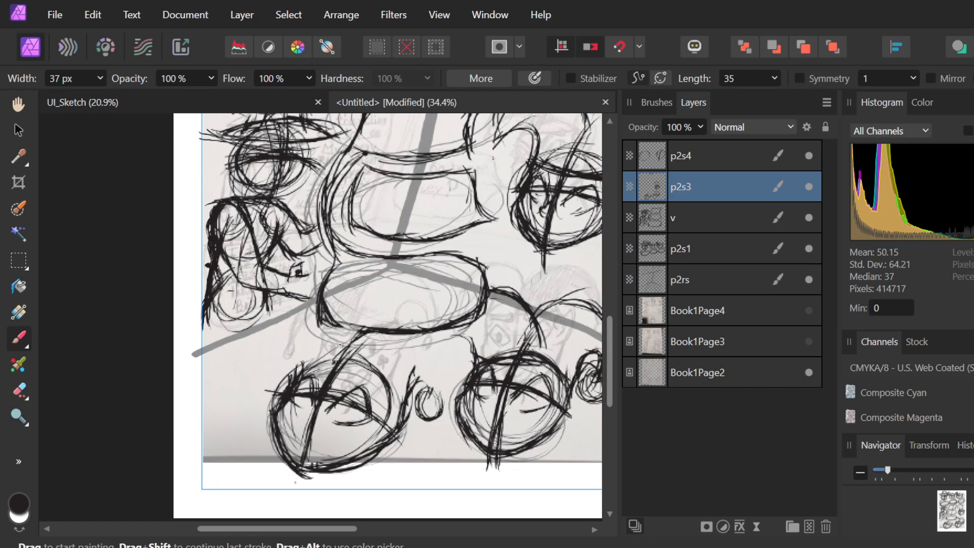
# Redraw the left head's right horn as an arch over the head, ending in a curled ball between the heads.
pyautogui.moveTo(305, 350)
pyautogui.mouseDown()
pyautogui.moveTo(386, 313)
pyautogui.moveTo(335, 331)
pyautogui.moveTo(421, 322)
pyautogui.moveTo(373, 312)
pyautogui.moveTo(435, 351)
pyautogui.moveTo(408, 308)
pyautogui.moveTo(434, 386)
pyautogui.moveTo(439, 363)
pyautogui.moveTo(431, 384)
pyautogui.mouseUp()
pyautogui.moveTo(415, 325); pyautogui.dragTo(428, 362)
pyautogui.moveTo(379, 323)
pyautogui.mouseDown()
pyautogui.moveTo(355, 351)
pyautogui.moveTo(428, 341)
pyautogui.mouseUp()
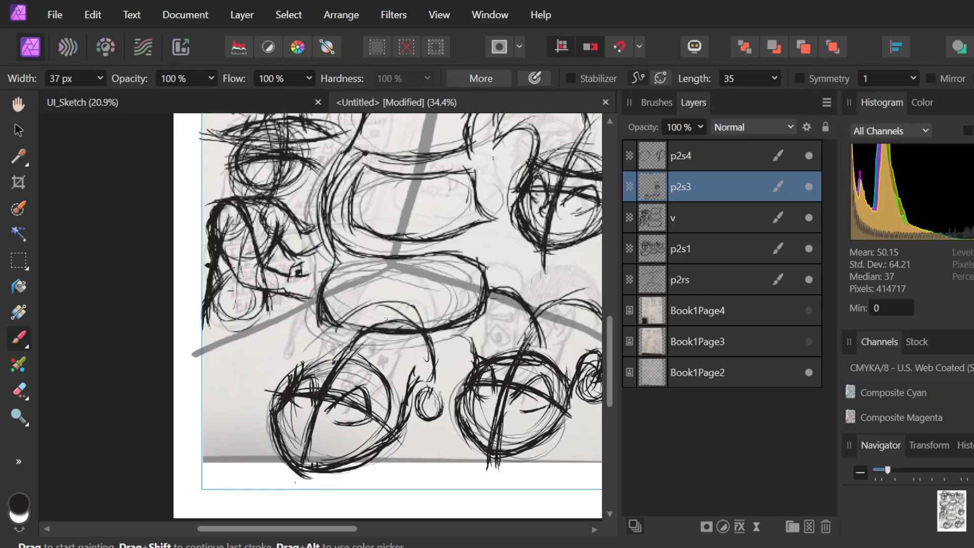
pyautogui.moveTo(417, 382)
pyautogui.mouseDown()
pyautogui.moveTo(434, 371)
pyautogui.moveTo(444, 425)
pyautogui.moveTo(432, 421)
pyautogui.moveTo(443, 402)
pyautogui.moveTo(436, 428)
pyautogui.moveTo(417, 398)
pyautogui.moveTo(431, 389)
pyautogui.moveTo(448, 404)
pyautogui.moveTo(418, 403)
pyautogui.mouseUp()
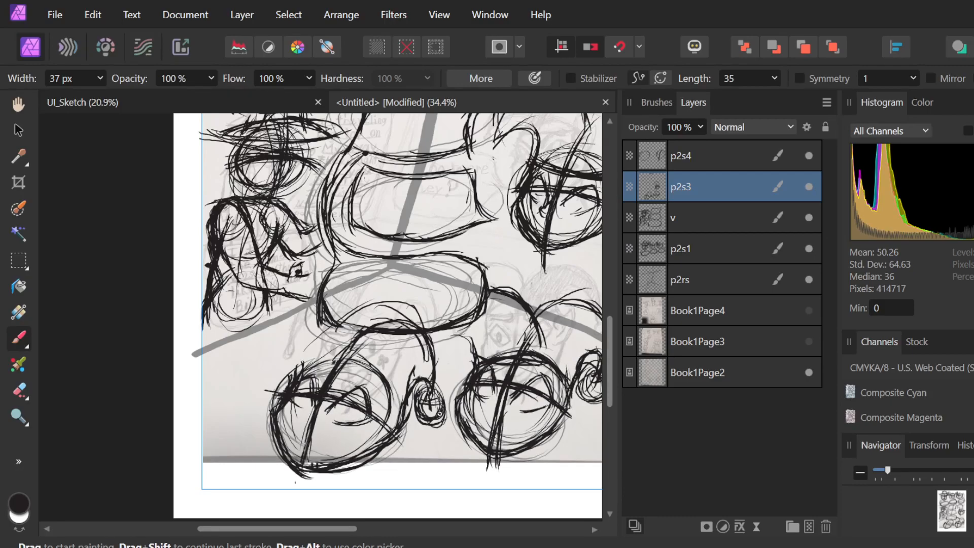
pyautogui.moveTo(439, 413); pyautogui.dragTo(386, 401)
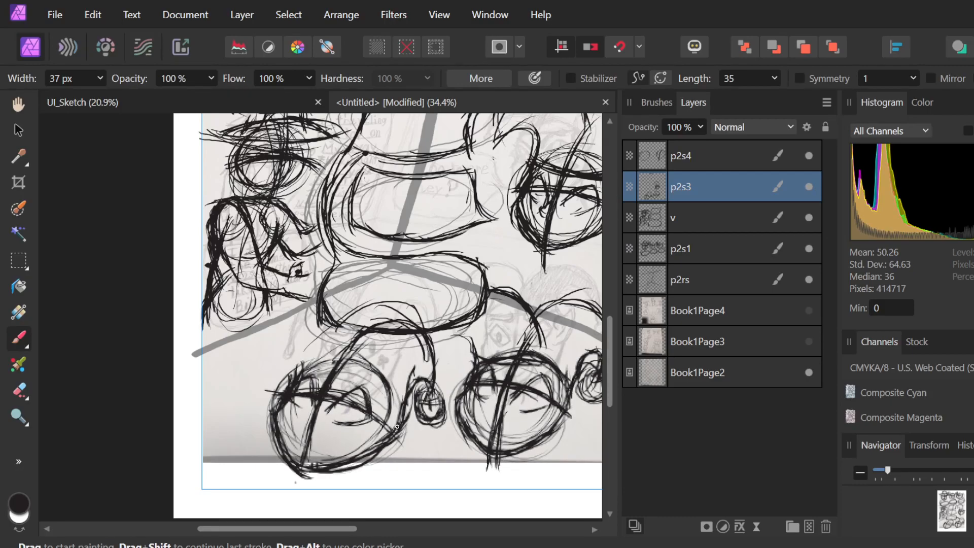
# Erase the horn's inner edge and the excess jaw strokes, and redraw the left head's lower outline.
pyautogui.moveTo(360, 449)
pyautogui.mouseDown()
pyautogui.moveTo(393, 419)
pyautogui.moveTo(412, 366)
pyautogui.moveTo(398, 445)
pyautogui.mouseUp()
pyautogui.press('e')
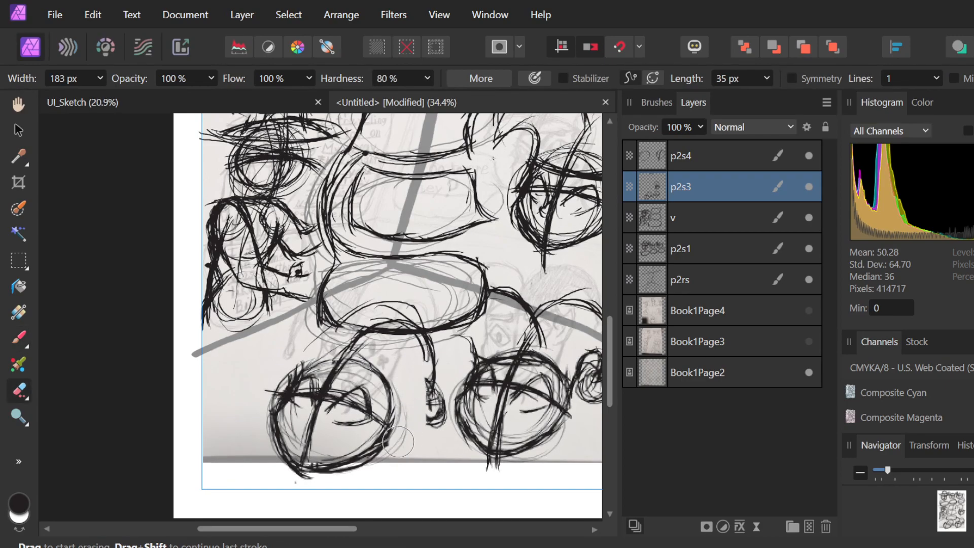
pyautogui.moveTo(414, 386)
pyautogui.mouseDown()
pyautogui.moveTo(397, 448)
pyautogui.moveTo(370, 473)
pyautogui.moveTo(413, 424)
pyautogui.moveTo(394, 455)
pyautogui.moveTo(341, 478)
pyautogui.moveTo(313, 471)
pyautogui.moveTo(320, 459)
pyautogui.moveTo(341, 459)
pyautogui.moveTo(277, 465)
pyautogui.moveTo(254, 448)
pyautogui.moveTo(273, 477)
pyautogui.moveTo(336, 491)
pyautogui.mouseUp()
pyautogui.hotkey('ctrl', 'z')
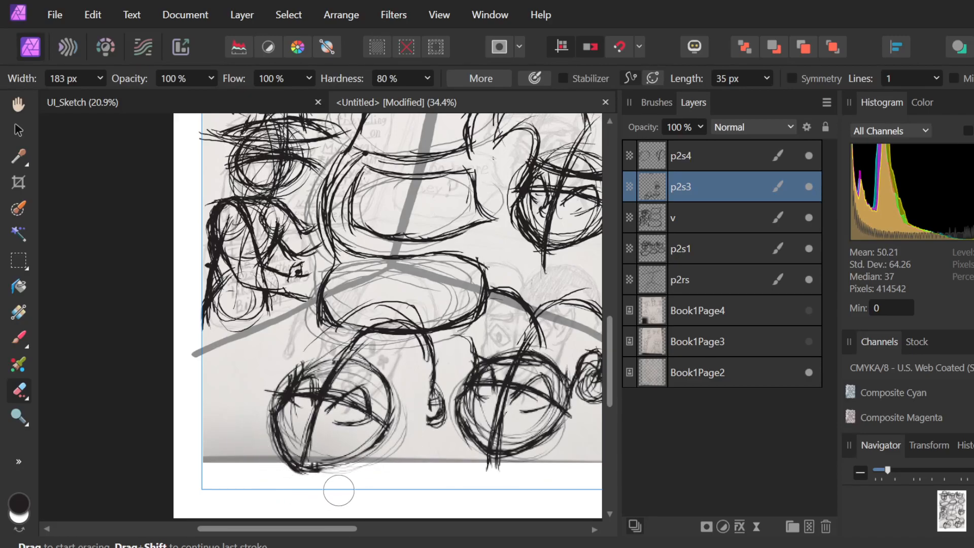
pyautogui.press('b')
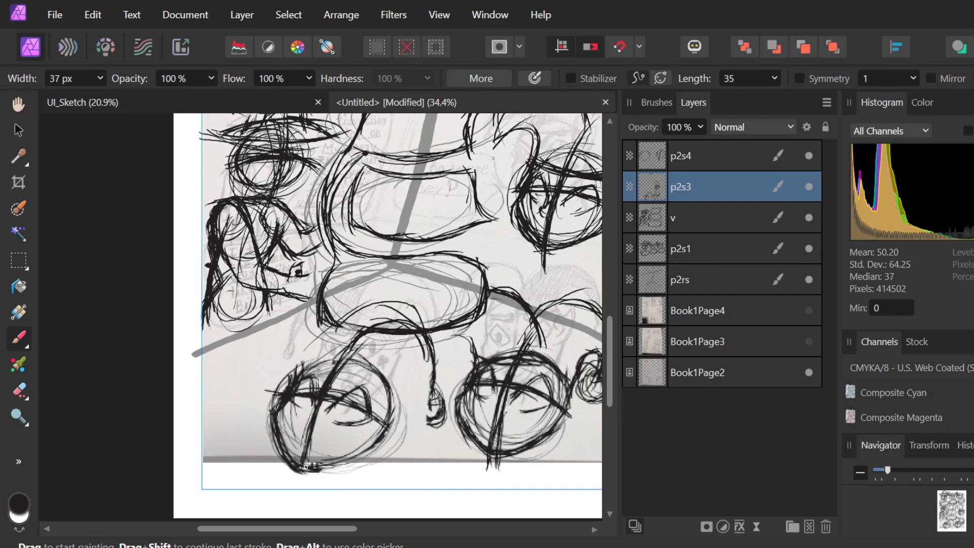
pyautogui.moveTo(306, 467)
pyautogui.mouseDown()
pyautogui.moveTo(368, 438)
pyautogui.moveTo(328, 471)
pyautogui.moveTo(388, 426)
pyautogui.mouseUp()
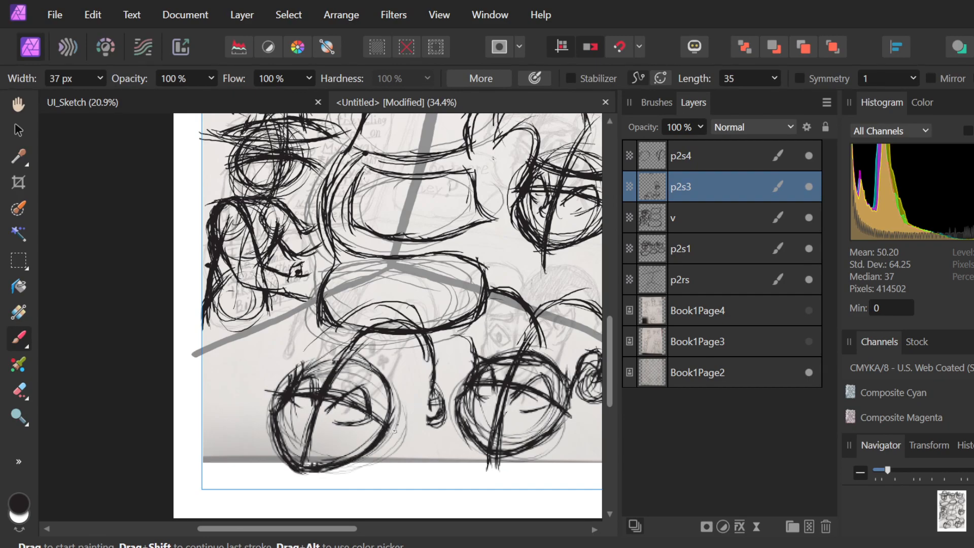
# Redraw the left head's right horn tip as a hooked curl around the ball between the heads.
pyautogui.moveTo(412, 378)
pyautogui.mouseDown()
pyautogui.moveTo(393, 421)
pyautogui.moveTo(391, 384)
pyautogui.moveTo(414, 360)
pyautogui.moveTo(426, 380)
pyautogui.moveTo(416, 400)
pyautogui.mouseUp()
pyautogui.moveTo(419, 361)
pyautogui.mouseDown()
pyautogui.moveTo(433, 415)
pyautogui.moveTo(411, 398)
pyautogui.moveTo(437, 418)
pyautogui.moveTo(409, 418)
pyautogui.moveTo(439, 425)
pyautogui.moveTo(401, 414)
pyautogui.moveTo(443, 401)
pyautogui.mouseUp()
pyautogui.moveTo(432, 365)
pyautogui.mouseDown()
pyautogui.moveTo(414, 405)
pyautogui.moveTo(429, 358)
pyautogui.moveTo(422, 406)
pyautogui.moveTo(424, 340)
pyautogui.mouseUp()
pyautogui.moveTo(429, 402); pyautogui.dragTo(445, 404)
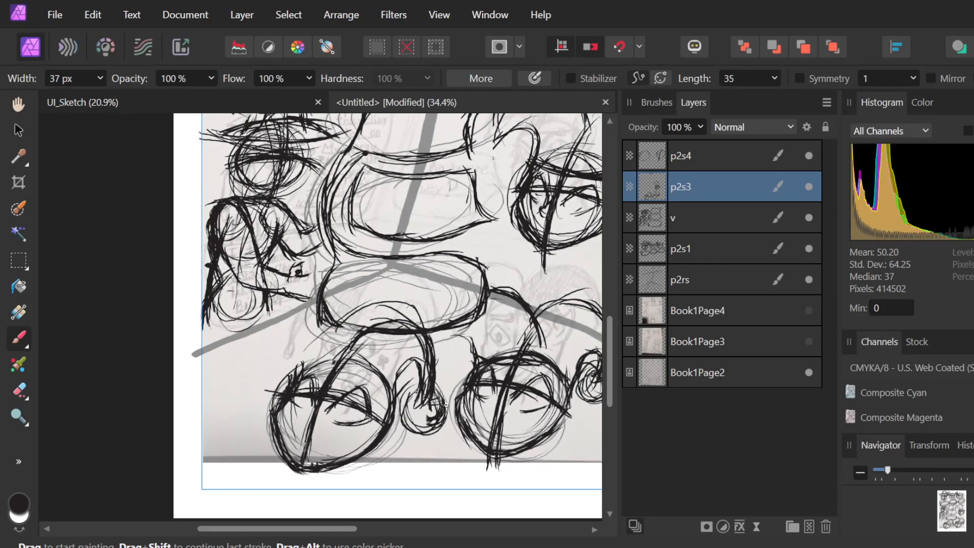
# Erase the horn's arch above the left head and darken the head's upper right outline.
pyautogui.press('e')
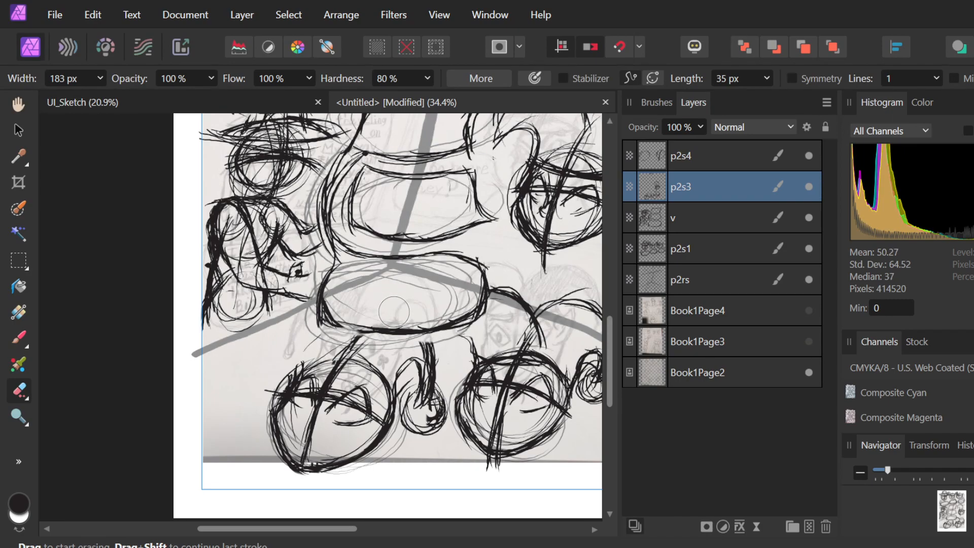
pyautogui.press('b')
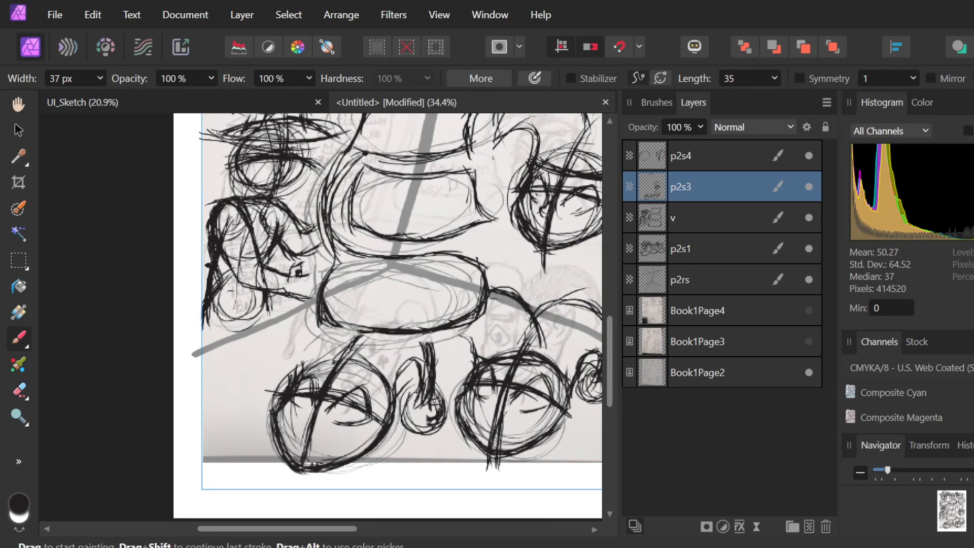
pyautogui.moveTo(343, 338)
pyautogui.mouseDown()
pyautogui.moveTo(325, 350)
pyautogui.moveTo(389, 400)
pyautogui.mouseUp()
pyautogui.moveTo(378, 361); pyautogui.dragTo(385, 378)
pyautogui.moveTo(379, 330); pyautogui.dragTo(389, 354)
# Sketch a curved horn from the speech balloon's edge down the left head's left side, with a hooked inner edge.
pyautogui.moveTo(327, 304)
pyautogui.mouseDown()
pyautogui.moveTo(373, 331)
pyautogui.moveTo(281, 331)
pyautogui.mouseUp()
pyautogui.moveTo(316, 301); pyautogui.dragTo(277, 348)
pyautogui.moveTo(309, 308)
pyautogui.mouseDown()
pyautogui.moveTo(266, 345)
pyautogui.moveTo(268, 369)
pyautogui.mouseUp()
pyautogui.moveTo(281, 330); pyautogui.dragTo(269, 364)
pyautogui.moveTo(307, 308); pyautogui.dragTo(272, 355)
pyautogui.moveTo(311, 305)
pyautogui.mouseDown()
pyautogui.moveTo(281, 327)
pyautogui.moveTo(277, 357)
pyautogui.moveTo(294, 388)
pyautogui.mouseUp()
pyautogui.moveTo(301, 343); pyautogui.dragTo(299, 378)
pyautogui.moveTo(301, 342)
pyautogui.mouseDown()
pyautogui.moveTo(271, 374)
pyautogui.moveTo(307, 349)
pyautogui.moveTo(278, 363)
pyautogui.mouseUp()
pyautogui.moveTo(293, 343)
pyautogui.mouseDown()
pyautogui.moveTo(381, 387)
pyautogui.moveTo(335, 357)
pyautogui.moveTo(387, 395)
pyautogui.moveTo(353, 360)
pyautogui.moveTo(390, 414)
pyautogui.moveTo(371, 417)
pyautogui.mouseUp()
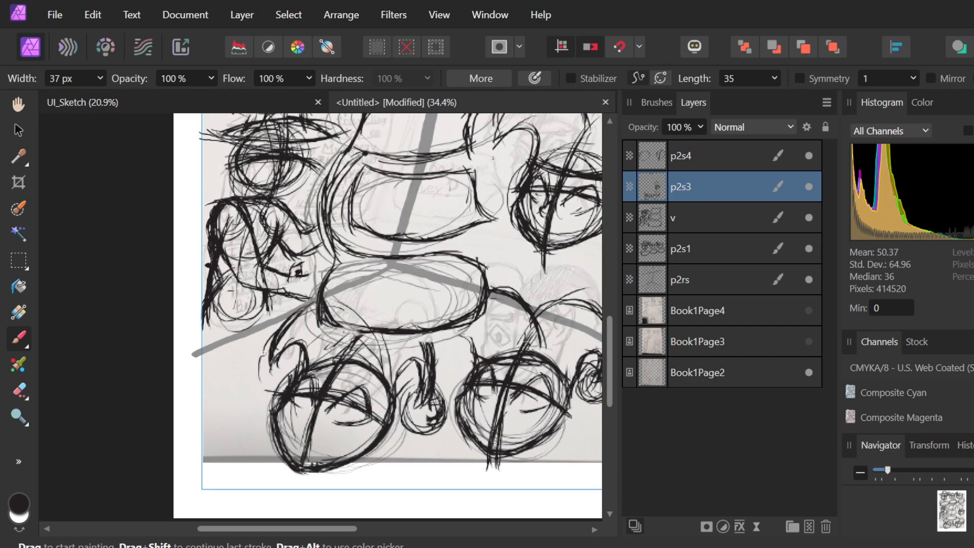
# Add a curled ball to the left horn's tip and thicken the spiral on the ball between the two heads.
pyautogui.moveTo(259, 359)
pyautogui.mouseDown()
pyautogui.moveTo(259, 376)
pyautogui.moveTo(284, 371)
pyautogui.moveTo(275, 352)
pyautogui.moveTo(266, 370)
pyautogui.moveTo(319, 333)
pyautogui.mouseUp()
pyautogui.moveTo(428, 350)
pyautogui.mouseDown()
pyautogui.moveTo(425, 373)
pyautogui.moveTo(408, 363)
pyautogui.moveTo(424, 388)
pyautogui.mouseUp()
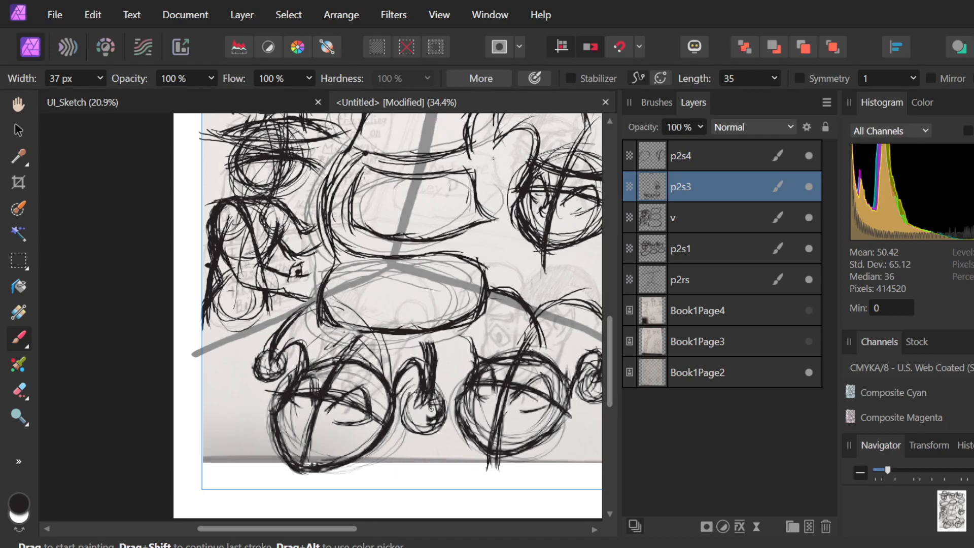
pyautogui.moveTo(406, 392)
pyautogui.mouseDown()
pyautogui.moveTo(439, 432)
pyautogui.moveTo(442, 415)
pyautogui.moveTo(432, 435)
pyautogui.moveTo(441, 395)
pyautogui.moveTo(404, 421)
pyautogui.moveTo(433, 414)
pyautogui.moveTo(423, 399)
pyautogui.mouseUp()
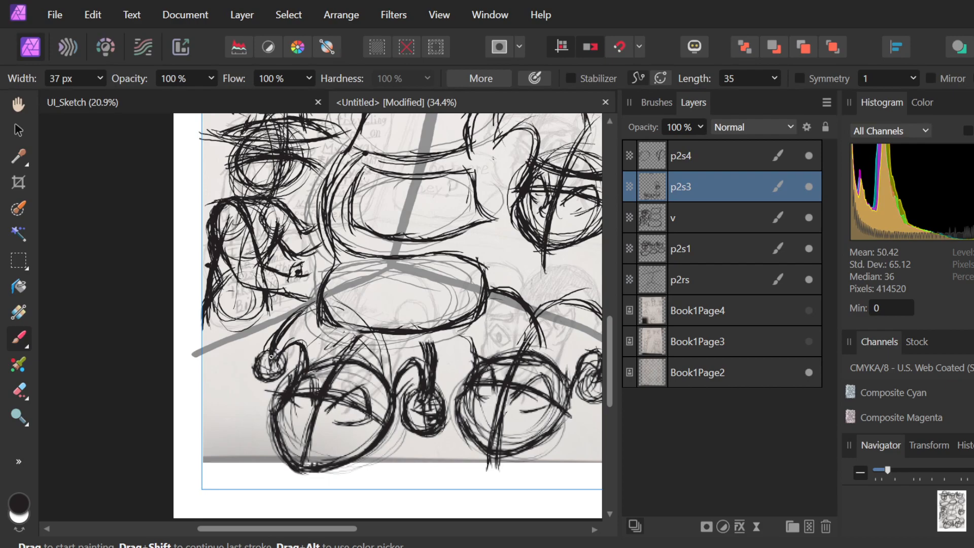
pyautogui.moveTo(263, 357); pyautogui.dragTo(265, 359)
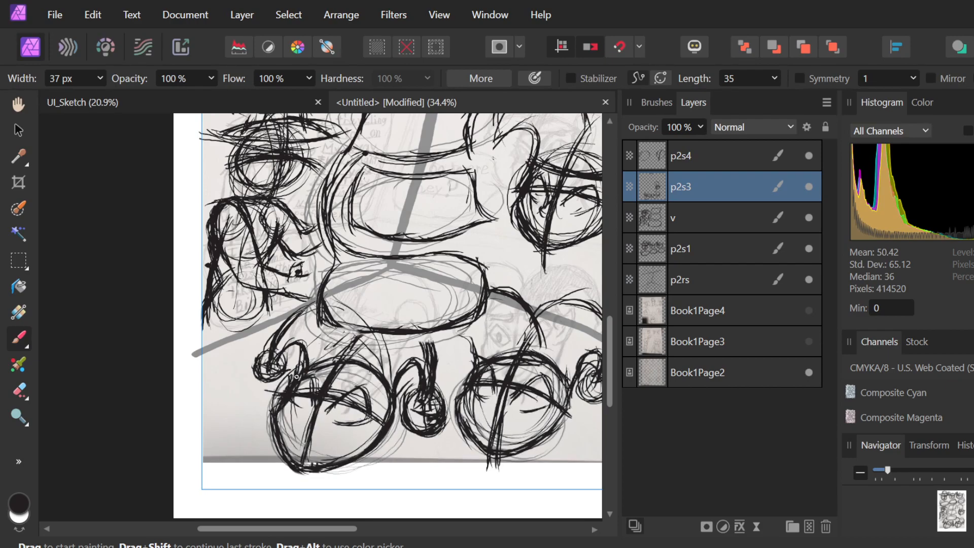
pyautogui.moveTo(443, 349); pyautogui.dragTo(451, 348)
pyautogui.hotkey('ctrl', 'z')
pyautogui.scroll(-3, 451, 348)
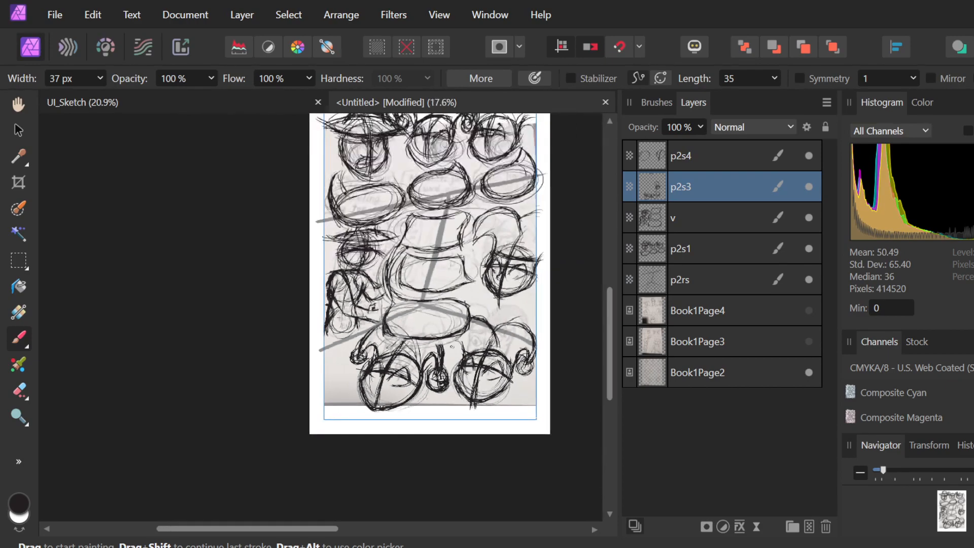
# Replace the straight horn stem above the ball between the bottom heads with a curved line running from the balloon to the ball.
pyautogui.scroll(4, 568, 371)
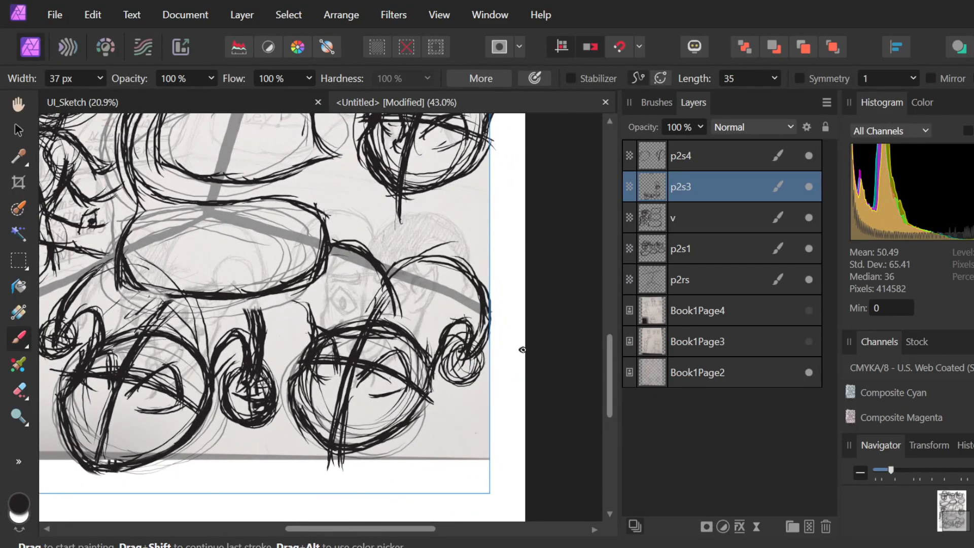
pyautogui.moveTo(133, 313)
pyautogui.mouseDown()
pyautogui.moveTo(198, 269)
pyautogui.moveTo(244, 263)
pyautogui.moveTo(267, 368)
pyautogui.moveTo(278, 324)
pyautogui.moveTo(243, 376)
pyautogui.mouseUp()
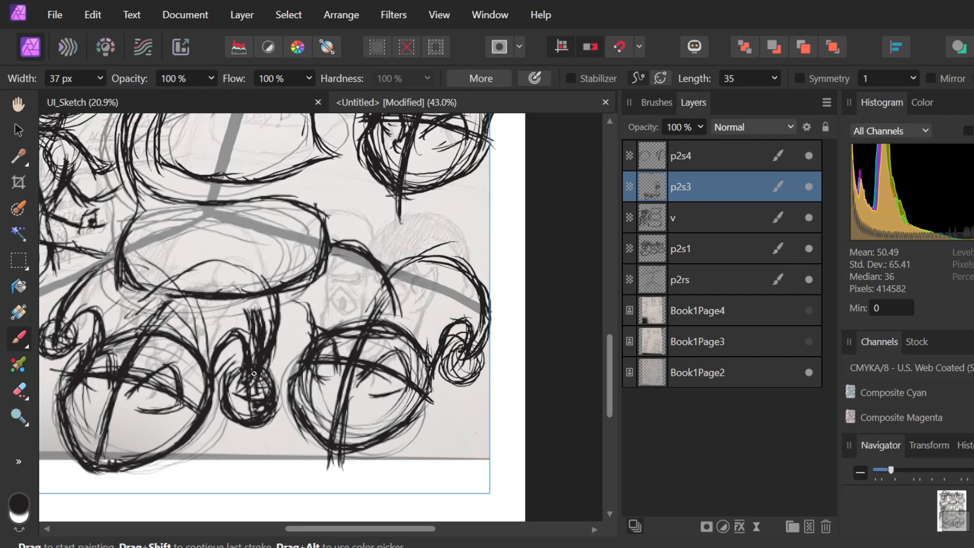
pyautogui.press('e')
pyautogui.moveTo(256, 304)
pyautogui.mouseDown()
pyautogui.moveTo(249, 355)
pyautogui.moveTo(251, 312)
pyautogui.moveTo(268, 363)
pyautogui.moveTo(259, 381)
pyautogui.mouseUp()
pyautogui.press('b')
pyautogui.moveTo(278, 331); pyautogui.dragTo(261, 375)
pyautogui.moveTo(279, 305); pyautogui.dragTo(268, 360)
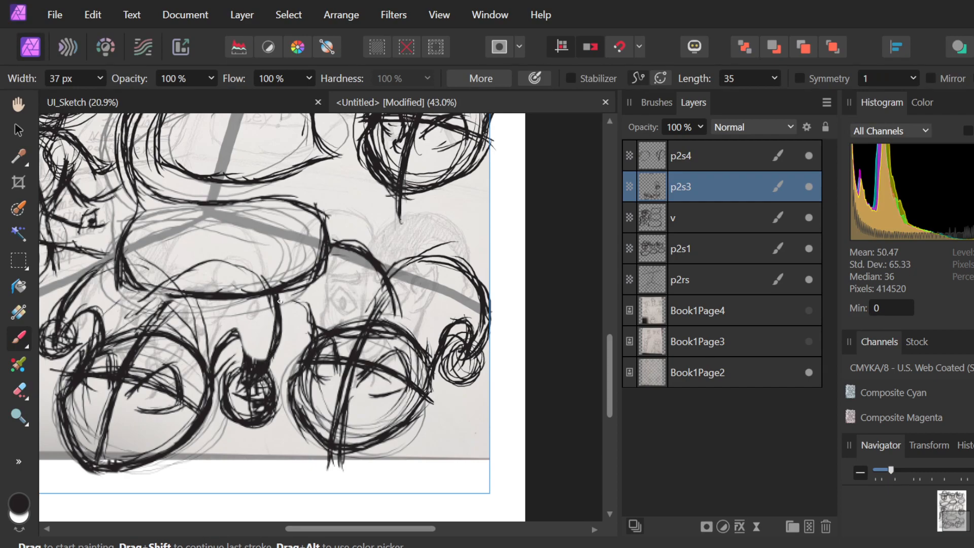
# Erase the stray arc crossing the lower part of the bottom speech balloon and undo the extra erasure.
pyautogui.press('e')
pyautogui.moveTo(163, 255); pyautogui.dragTo(214, 265)
pyautogui.moveTo(265, 271); pyautogui.dragTo(253, 274)
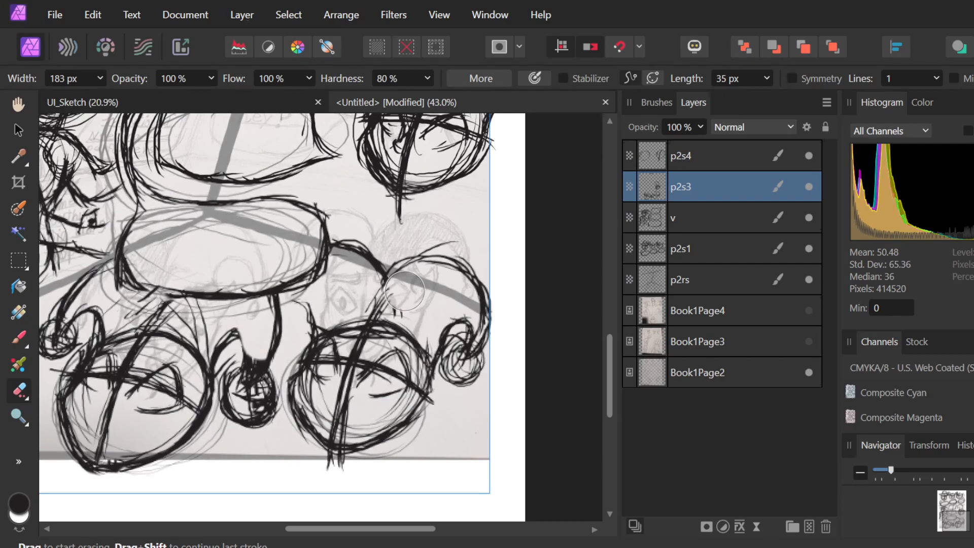
pyautogui.hotkey('ctrl', '0')
pyautogui.click(385, 278)
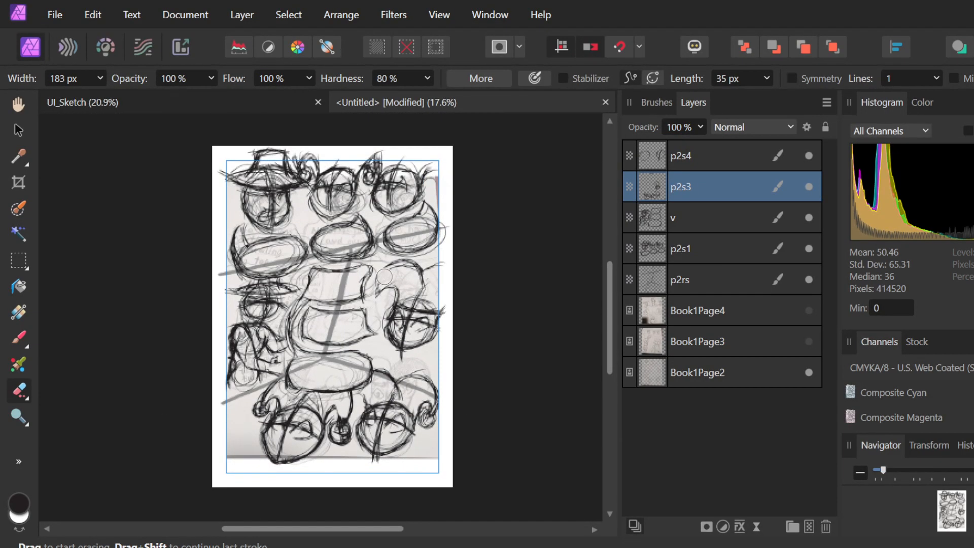
pyautogui.hotkey('ctrl', 'z')
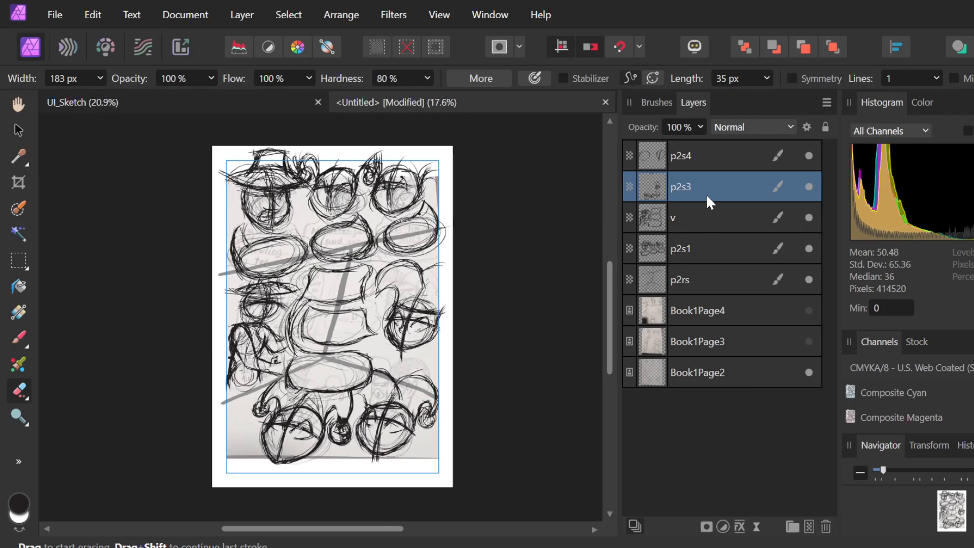
# Select the five sketch layers from p2s4 to p2rs and nudge them down the page together.
pyautogui.click(695, 161)
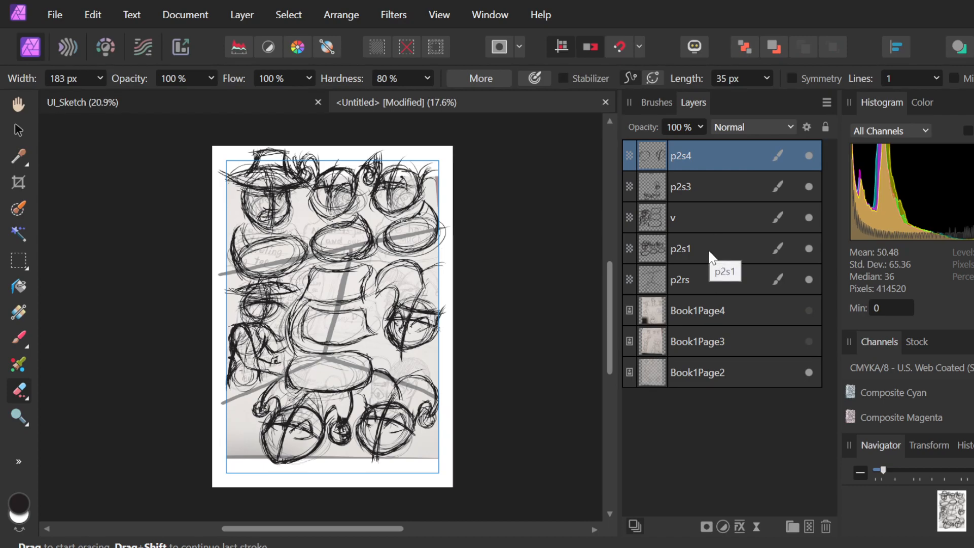
pyautogui.keyDown('shift'); pyautogui.click(722, 284); pyautogui.keyUp('shift')
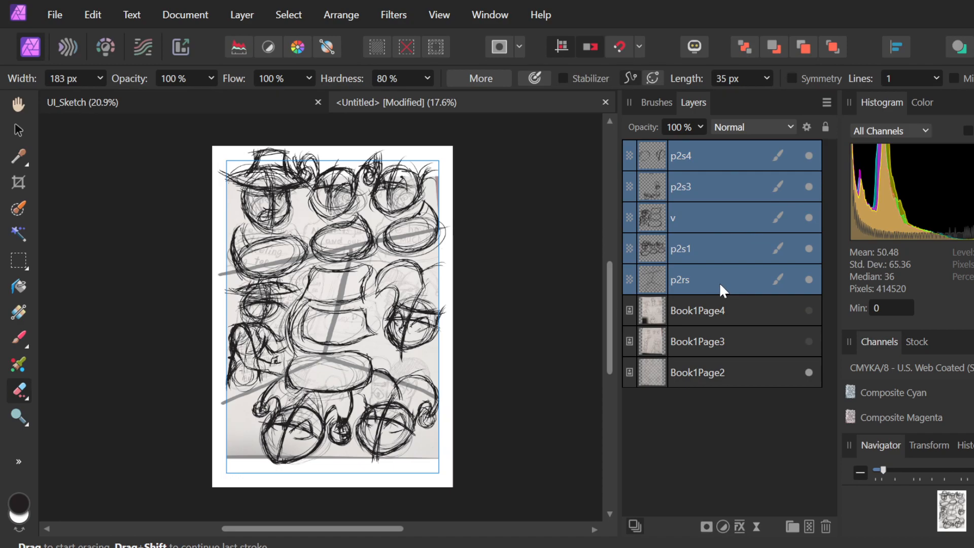
pyautogui.press('v')
pyautogui.press('Down')
pyautogui.press('Down')
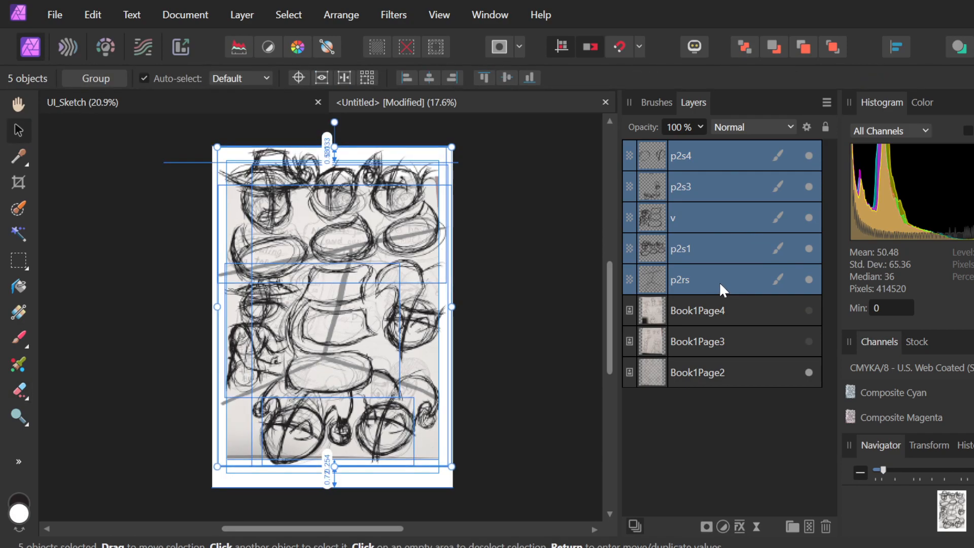
pyautogui.press('Down')
pyautogui.press('Down')
pyautogui.press('Down')
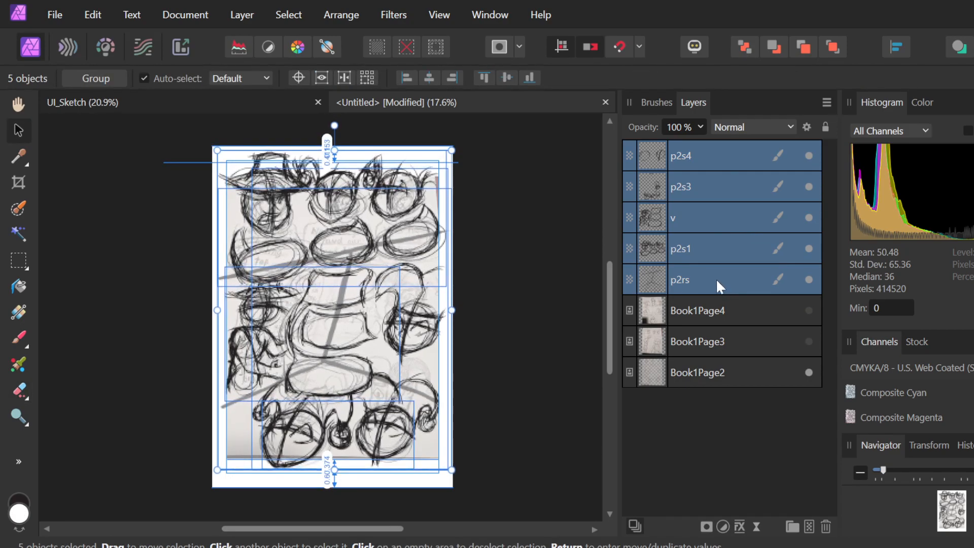
pyautogui.press('Down')
pyautogui.press('Down')
pyautogui.press('Down')
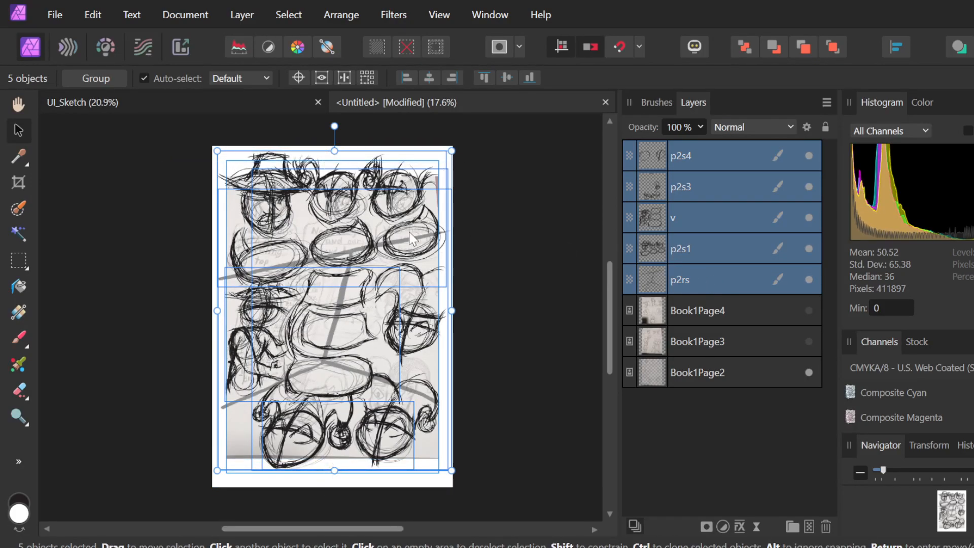
# Fine-tune the vertical position of the five selected sketch layers with small up and down nudges and clear the selection.
pyautogui.press('Up')
pyautogui.press('Up')
pyautogui.press('Up')
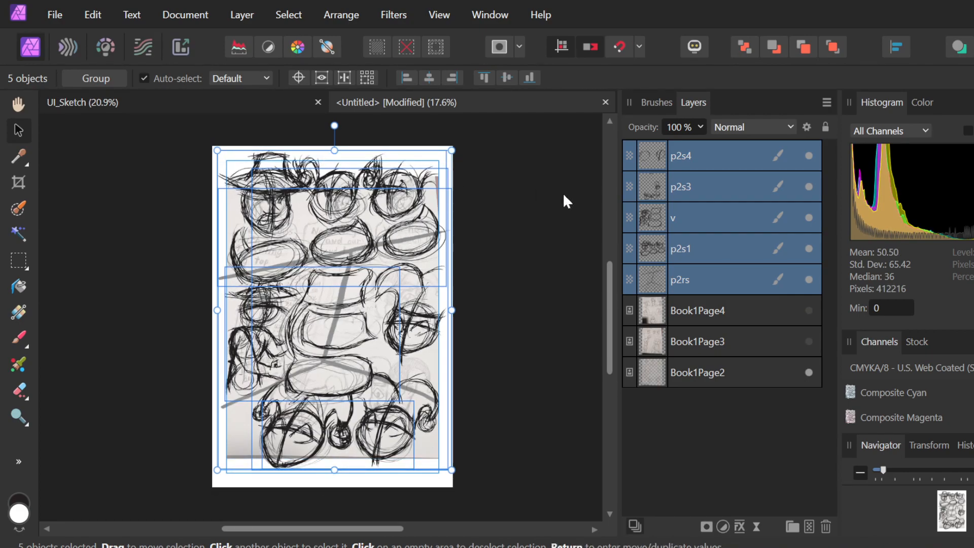
pyautogui.press('Up')
pyautogui.press('Up')
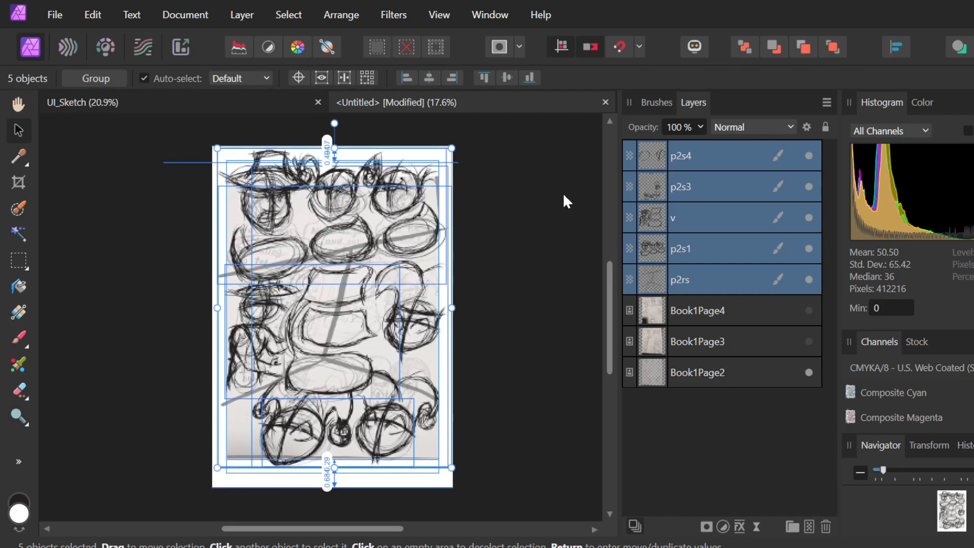
pyautogui.press('Down')
pyautogui.press('Down')
pyautogui.press('Down')
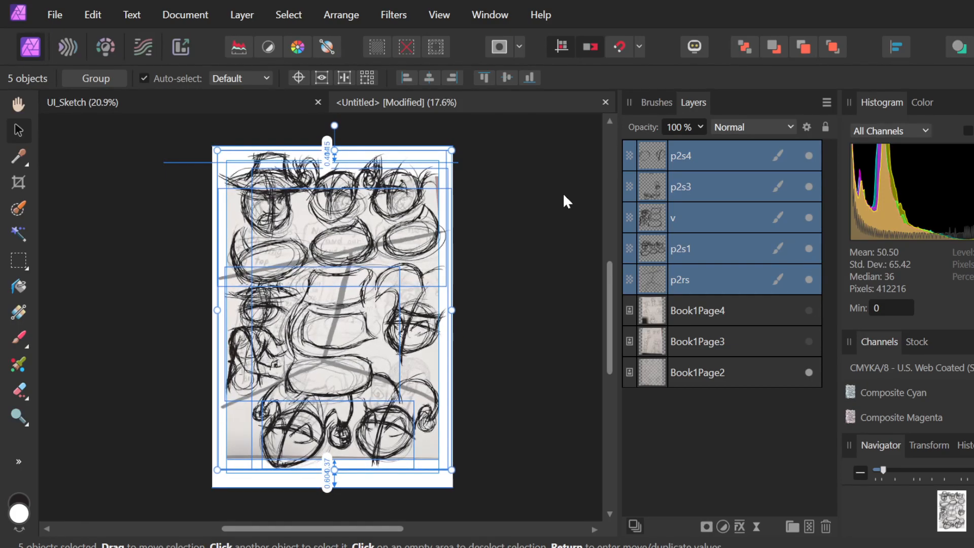
pyautogui.press('Up')
pyautogui.press('Up')
pyautogui.press('Down')
pyautogui.press('Down')
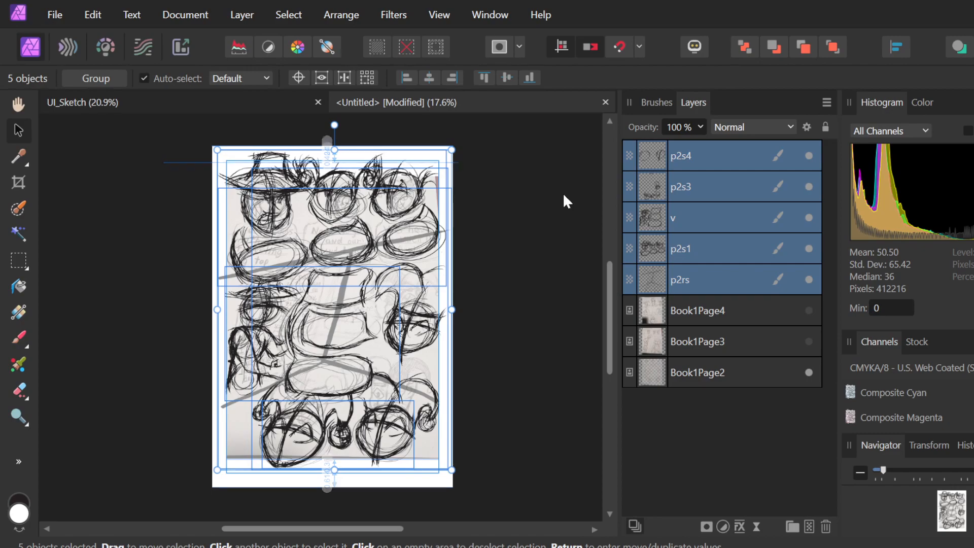
pyautogui.click(547, 193)
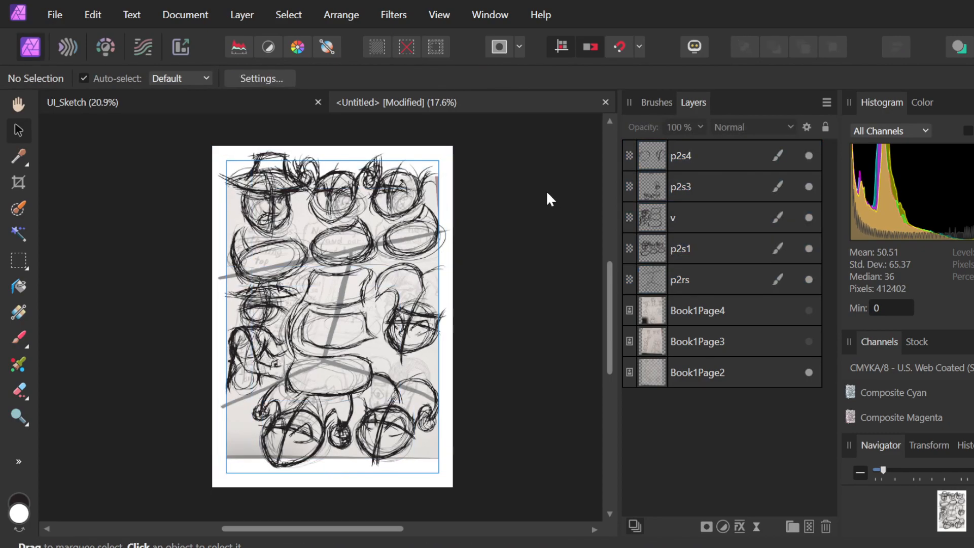
# Reselect the layers p2s4 through p2rs, nudge them slightly further down, and deselect them.
pyautogui.click(710, 150)
pyautogui.keyDown('shift'); pyautogui.click(724, 270); pyautogui.keyUp('shift')
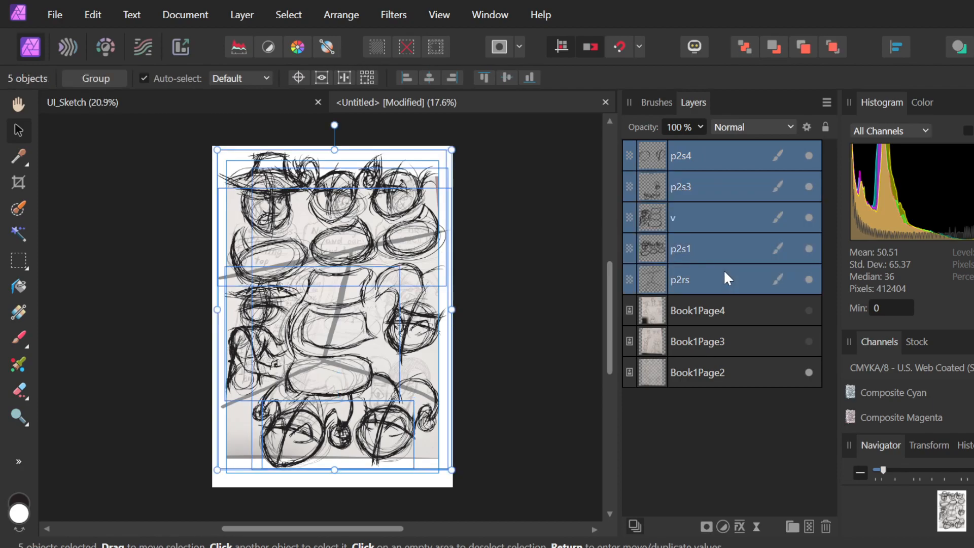
pyautogui.press('Down')
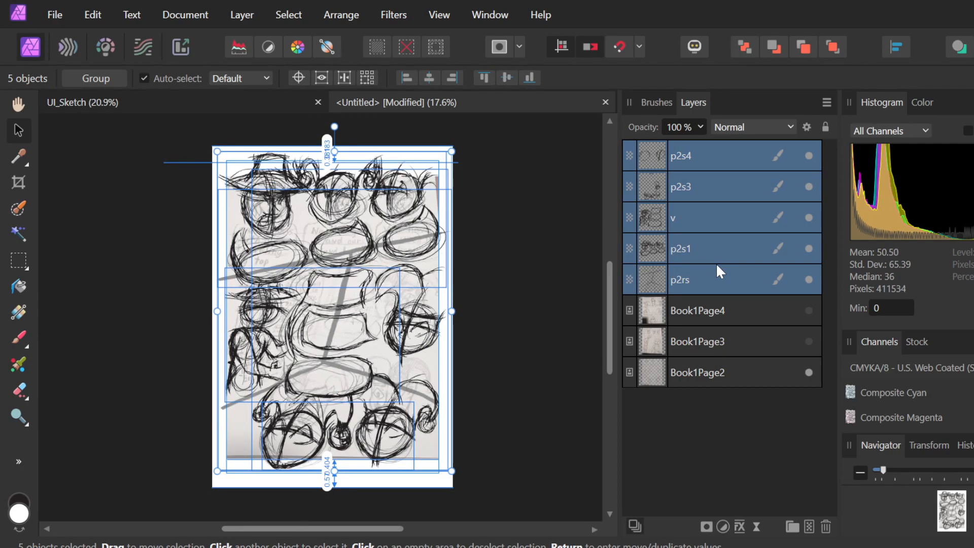
pyautogui.press('Down')
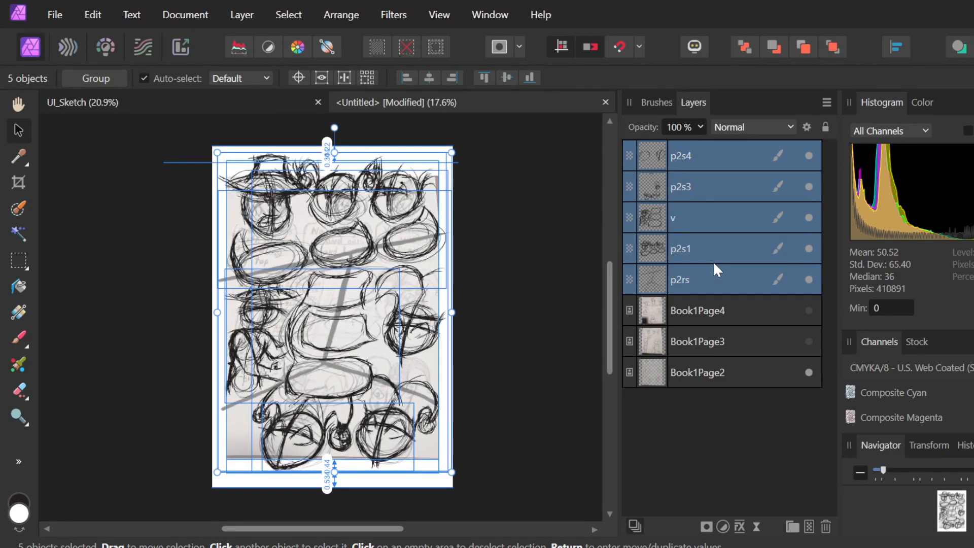
pyautogui.click(520, 202)
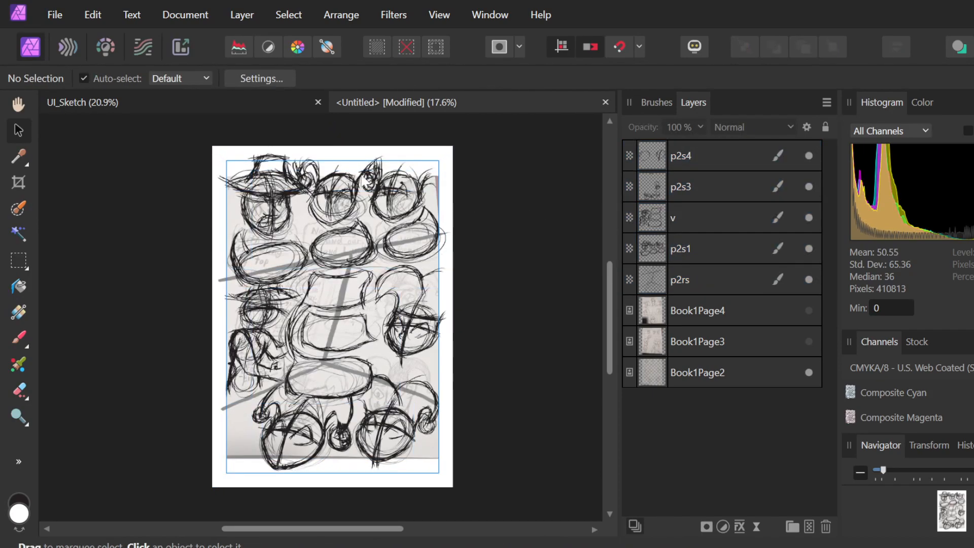
# Examine how the top panel's hat, horns and heads sit against the page margin and the scanned sketch.
pyautogui.scroll(5, 257, 173)
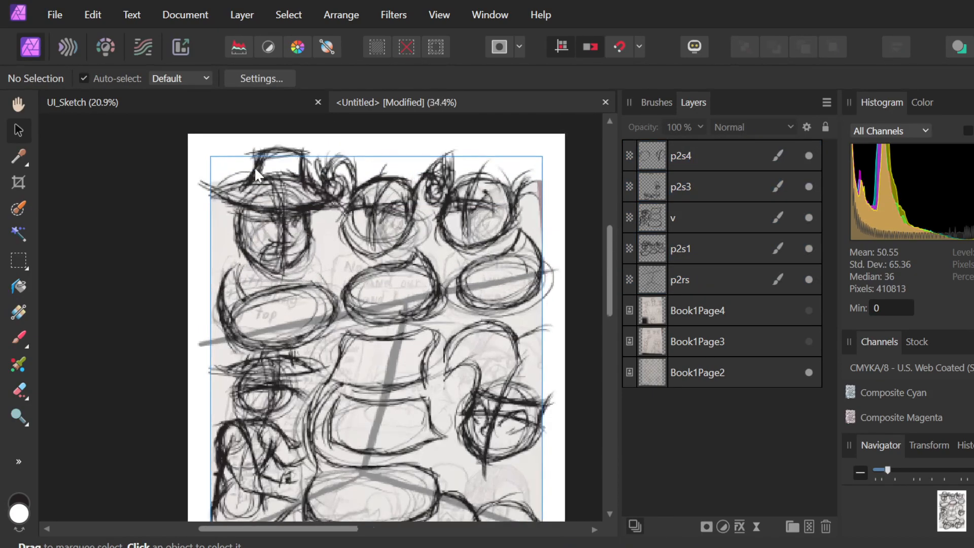
pyautogui.hscroll(3, 297, 169)
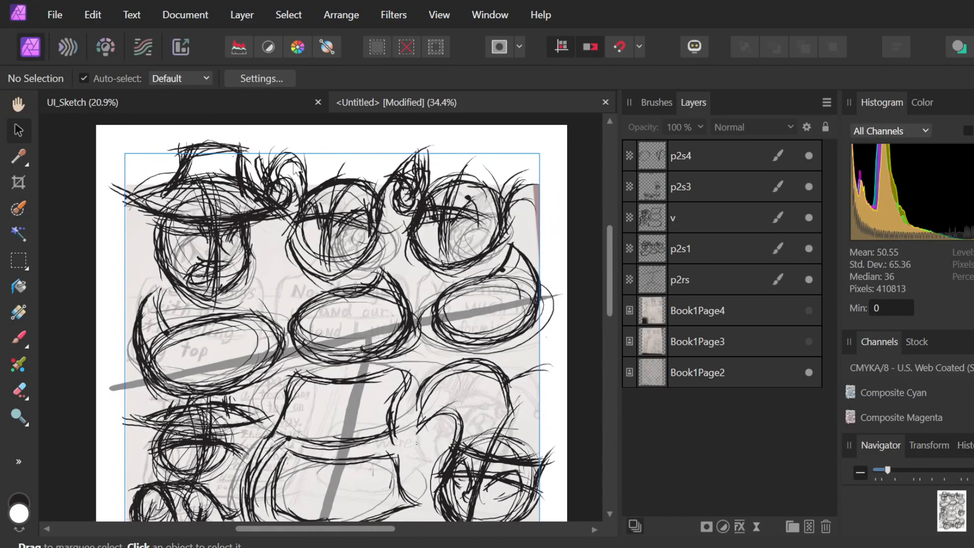
pyautogui.scroll(2, 418, 168)
pyautogui.scroll(-2, 391, 163)
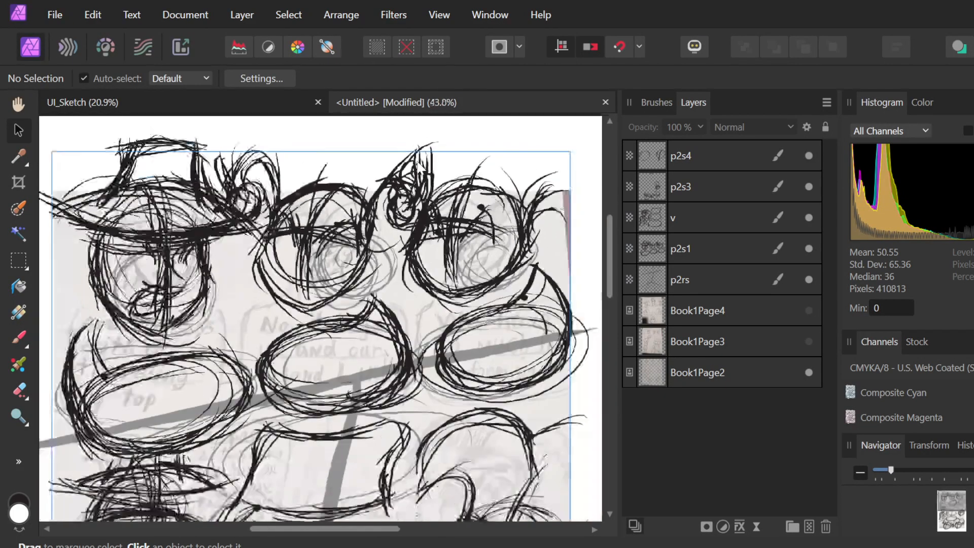
pyautogui.scroll(-5, 365, 158)
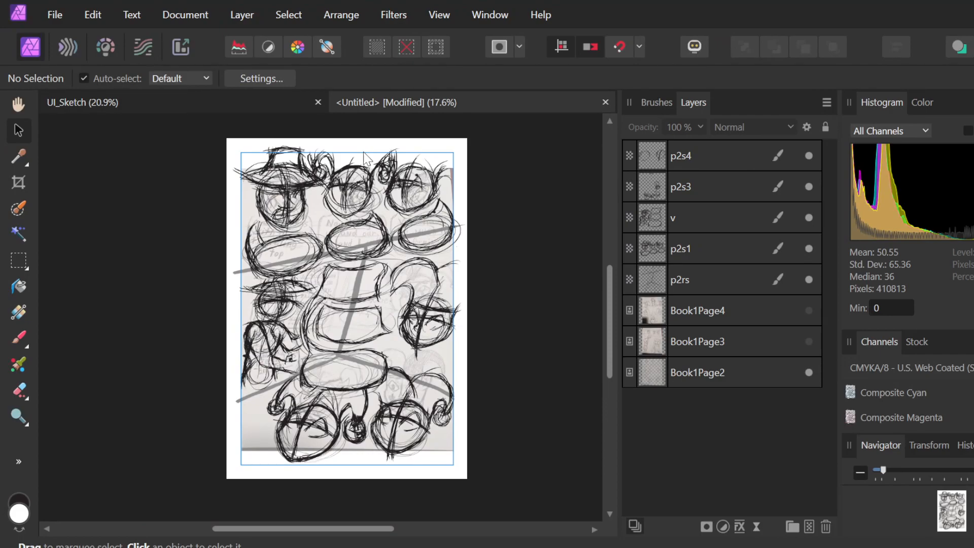
pyautogui.scroll(5, 292, 172)
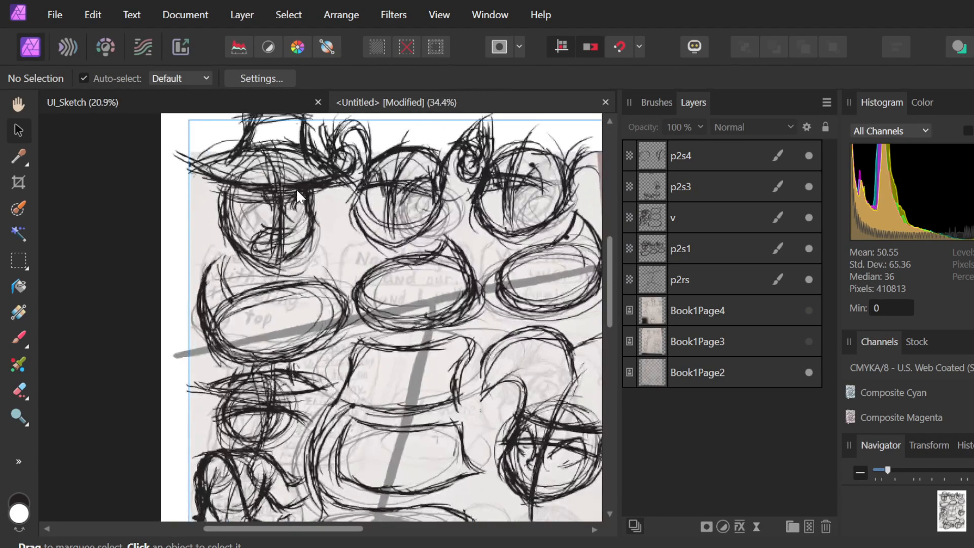
pyautogui.scroll(3, 299, 196)
pyautogui.scroll(2, 313, 214)
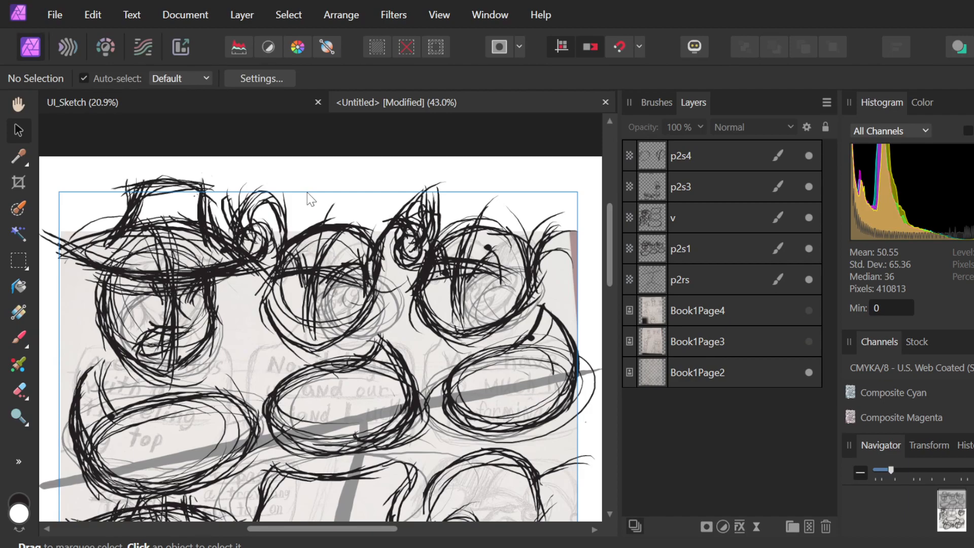
# On layer p2s1, darken the horn tips beside the hat and between the two right heads in the top panel.
pyautogui.click(706, 253)
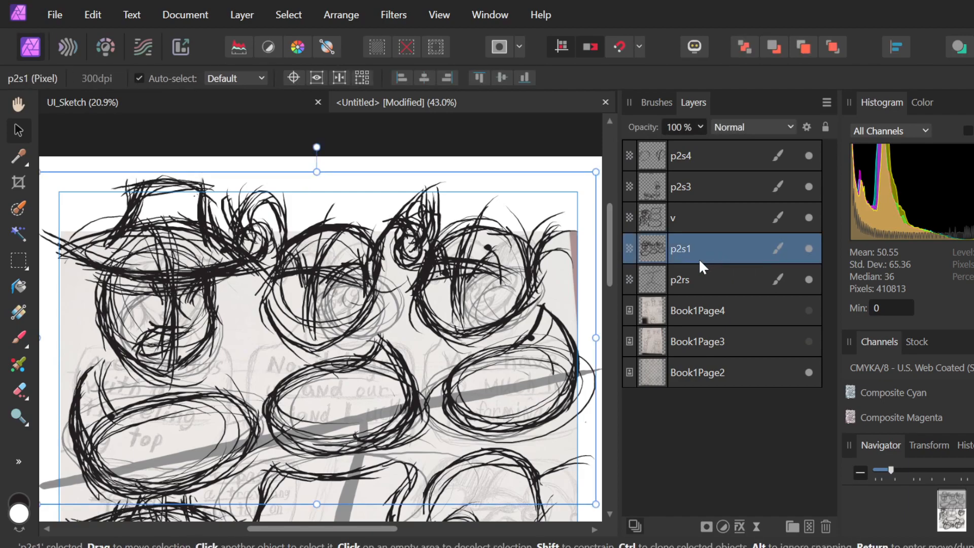
pyautogui.press('b')
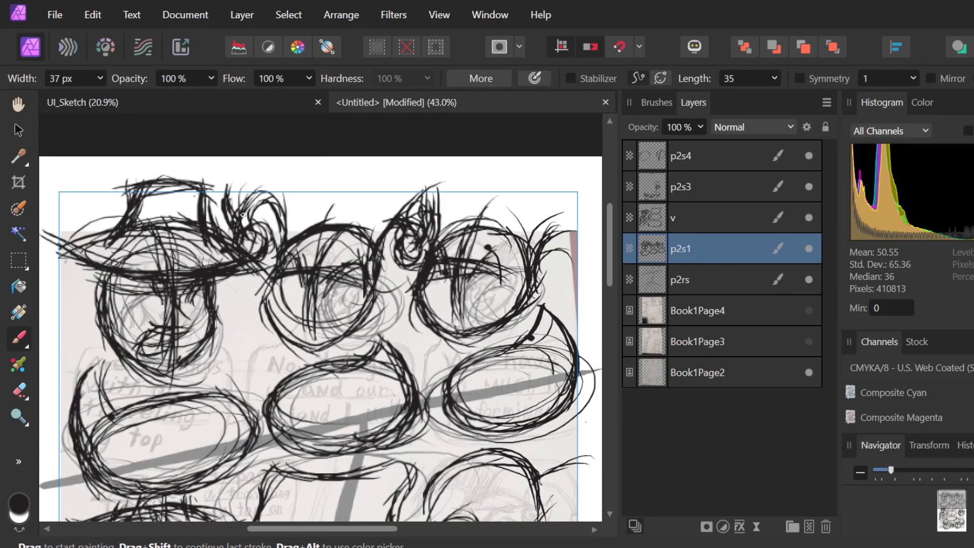
pyautogui.moveTo(223, 183); pyautogui.dragTo(226, 213)
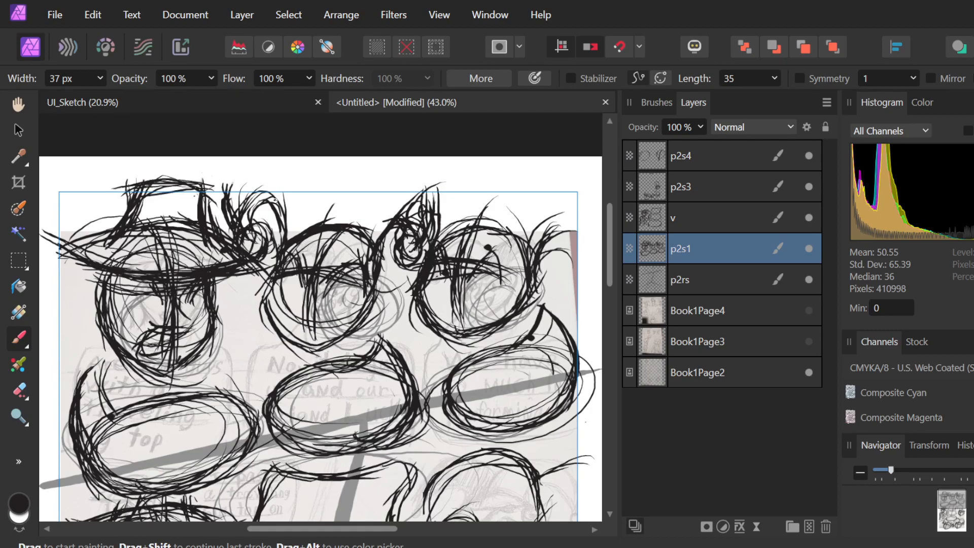
pyautogui.moveTo(435, 191); pyautogui.dragTo(424, 246)
pyautogui.moveTo(439, 182); pyautogui.dragTo(441, 198)
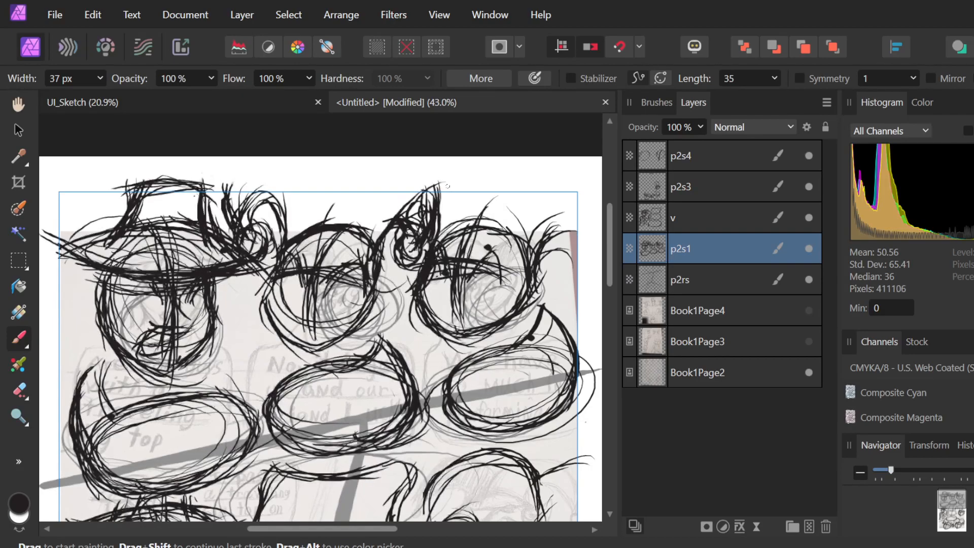
# Group the five sketch layers p2s4, p2s3, v, p2s1 and p2rs together.
pyautogui.scroll(-4, 434, 287)
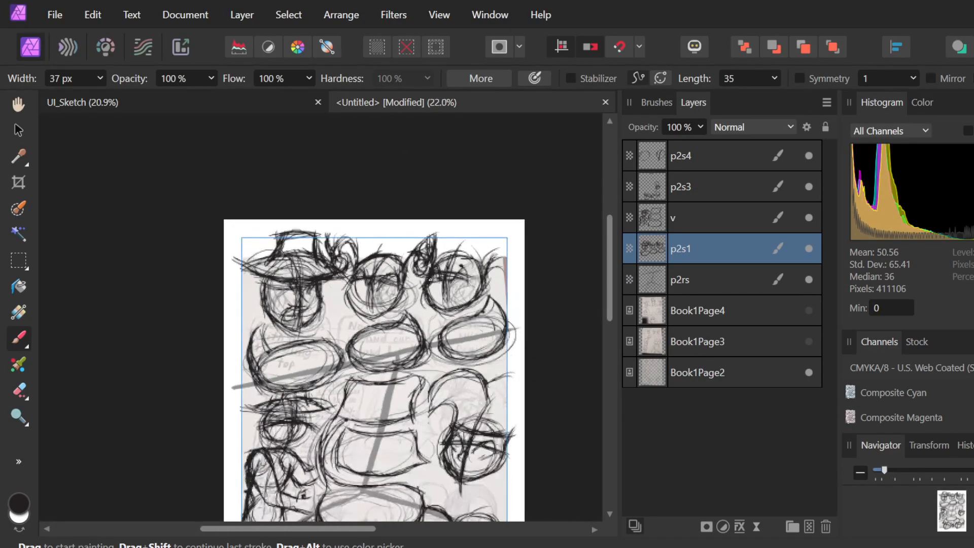
pyautogui.scroll(2, 431, 287)
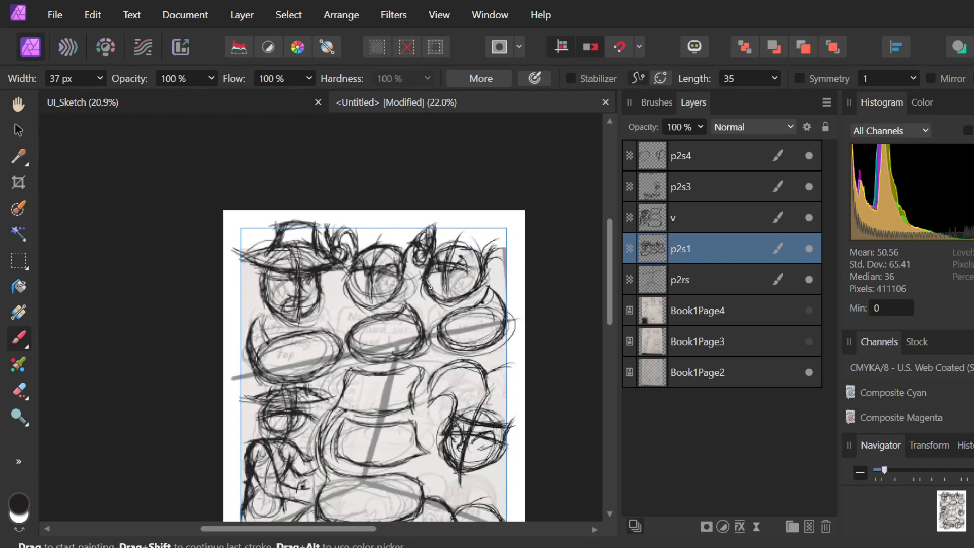
pyautogui.scroll(3, 429, 285)
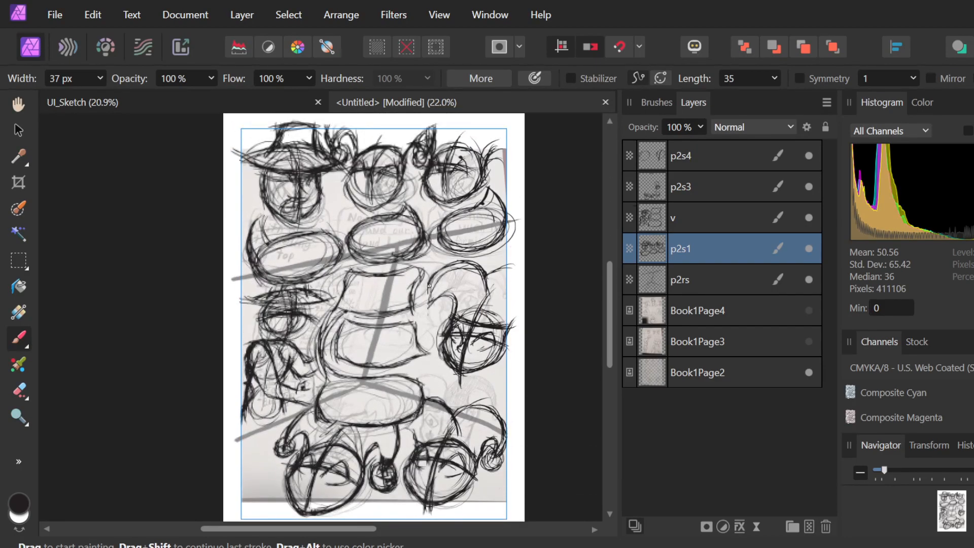
pyautogui.scroll(2, 321, 271)
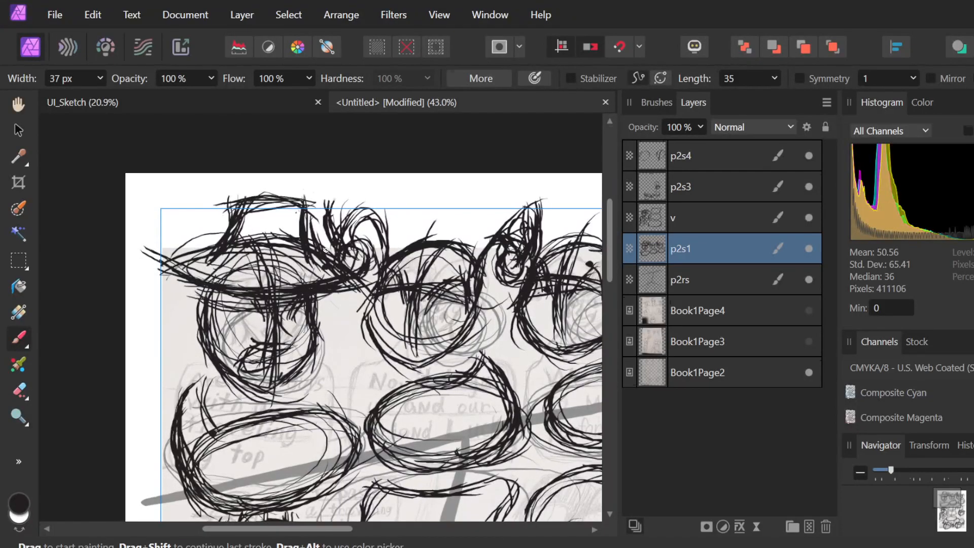
pyautogui.click(708, 158)
pyautogui.keyDown('shift'); pyautogui.click(717, 245); pyautogui.keyUp('shift')
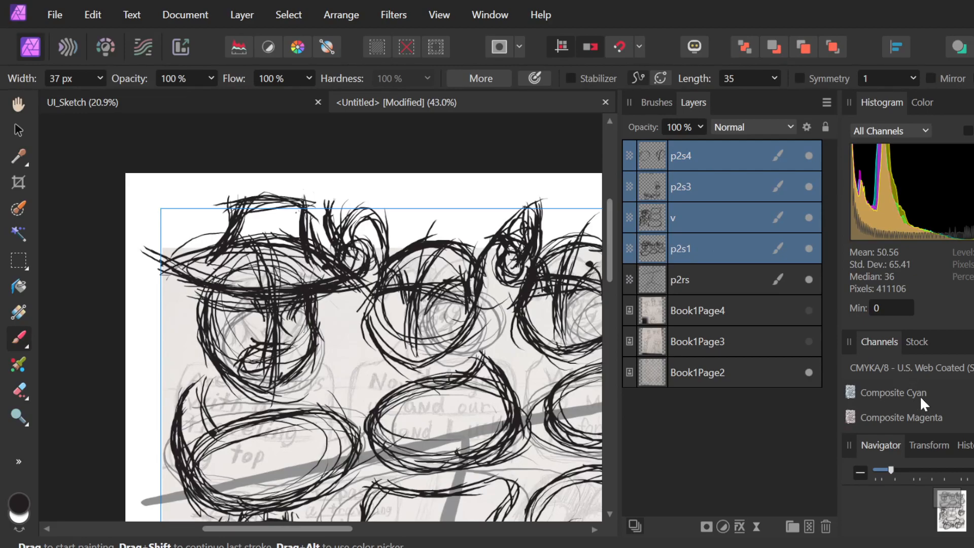
pyautogui.keyDown('shift'); pyautogui.click(693, 288); pyautogui.keyUp('shift')
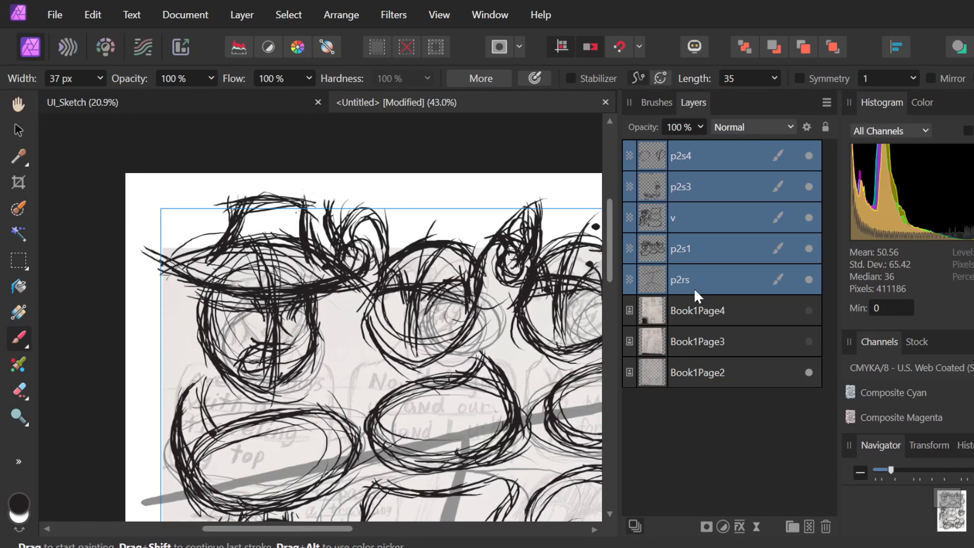
pyautogui.hotkey('ctrl', 'g')
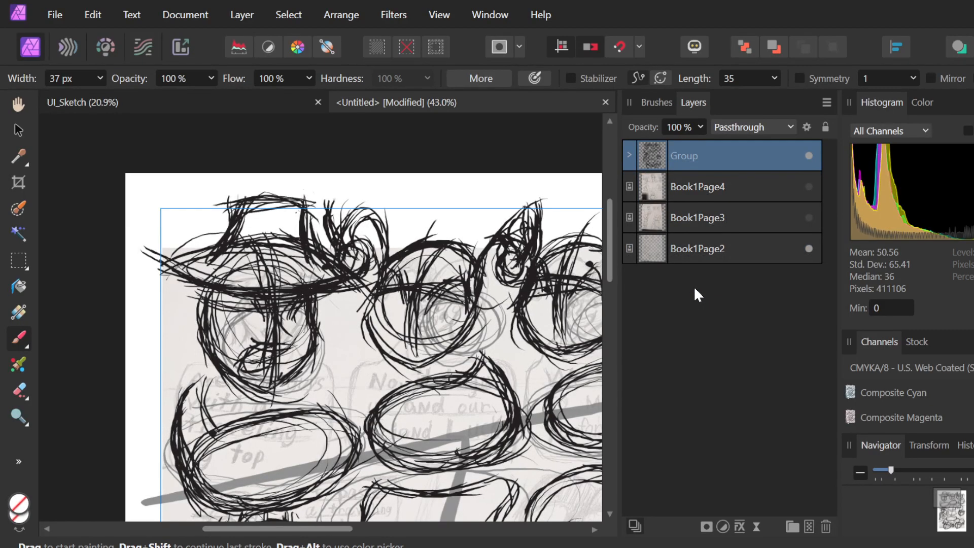
# Rename the new layer group as sketch.
pyautogui.doubleClick(673, 152)
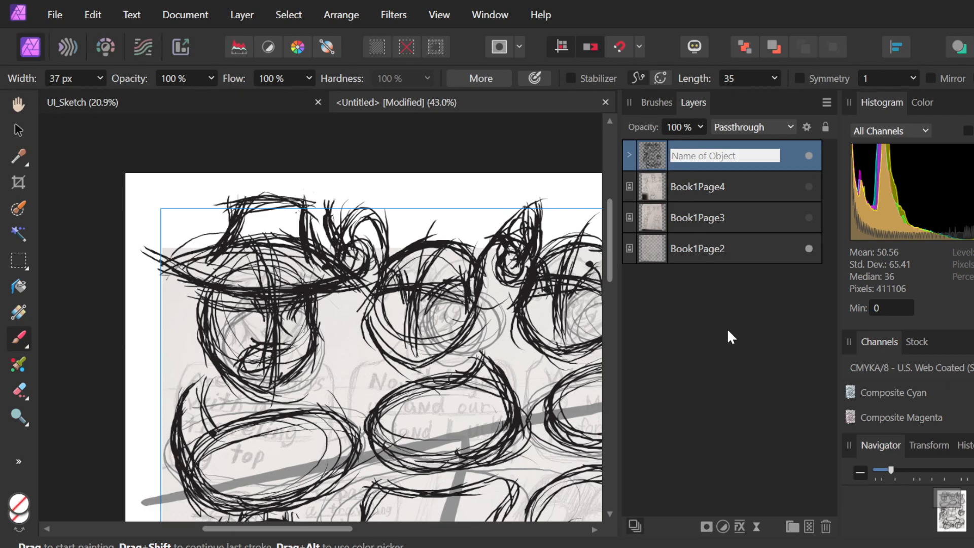
pyautogui.write('sketch')
pyautogui.press('Return')
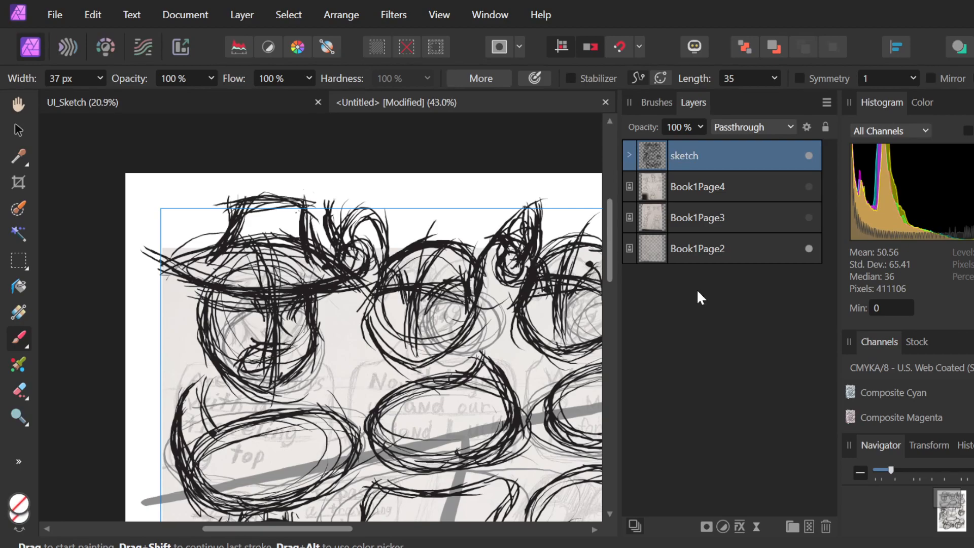
pyautogui.click(711, 161)
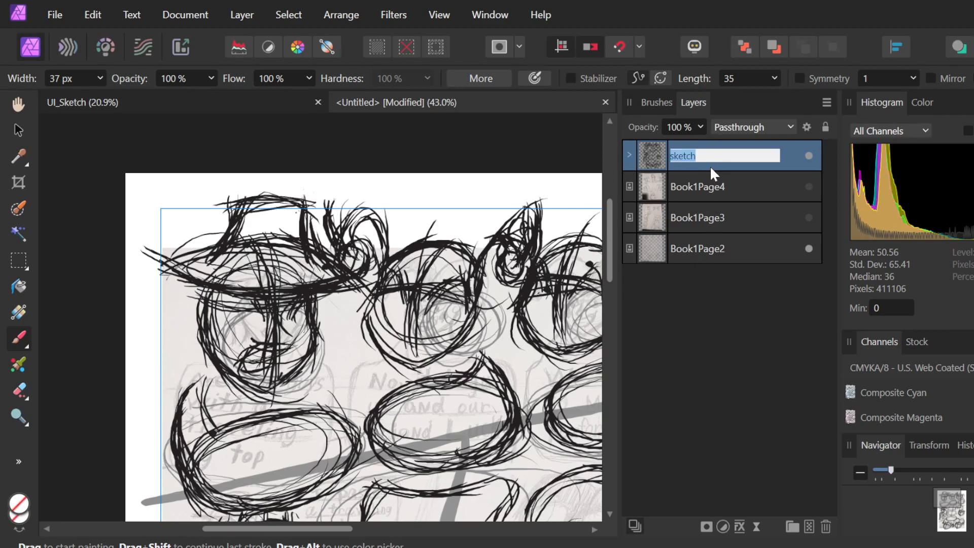
pyautogui.click(724, 277)
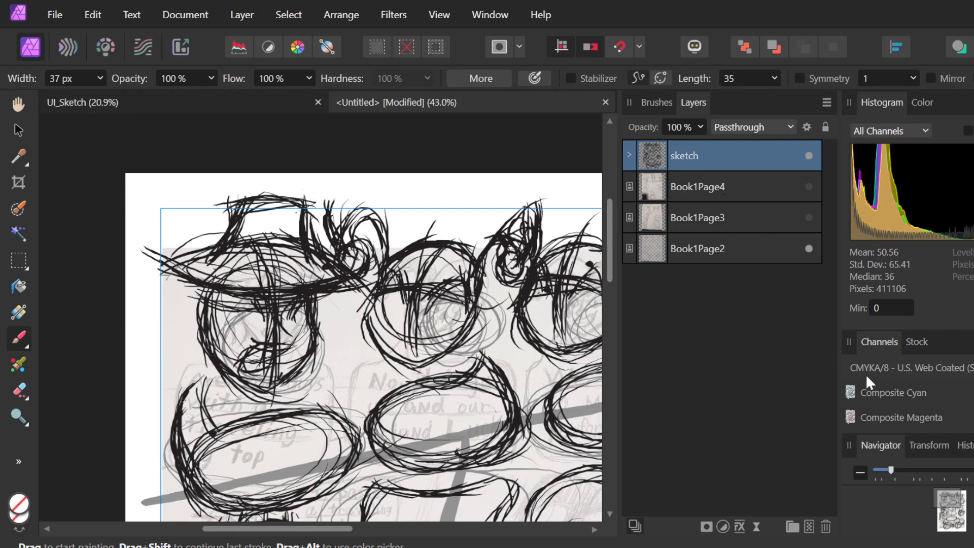
# Add a new pixel layer above the sketch group and name it p2i1.
pyautogui.click(809, 526)
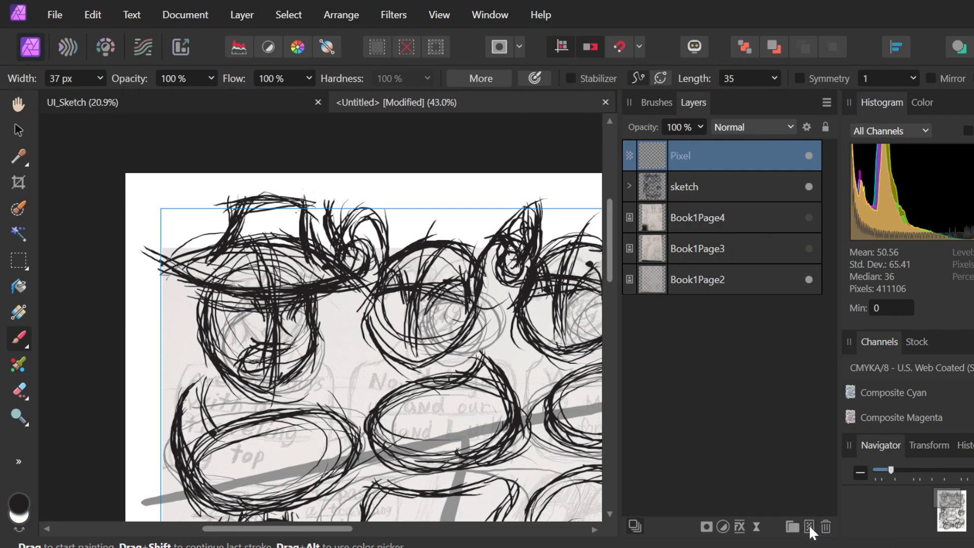
pyautogui.doubleClick(683, 154)
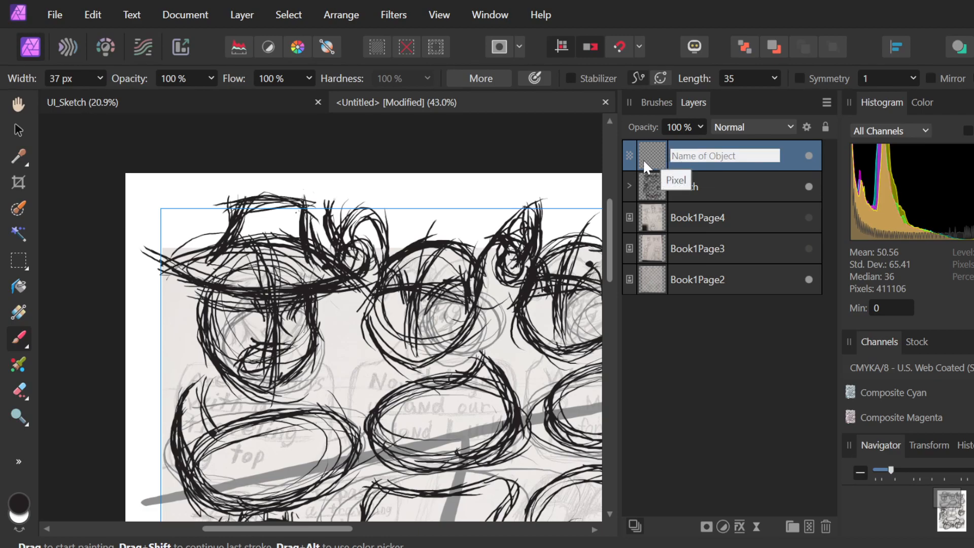
pyautogui.write('p')
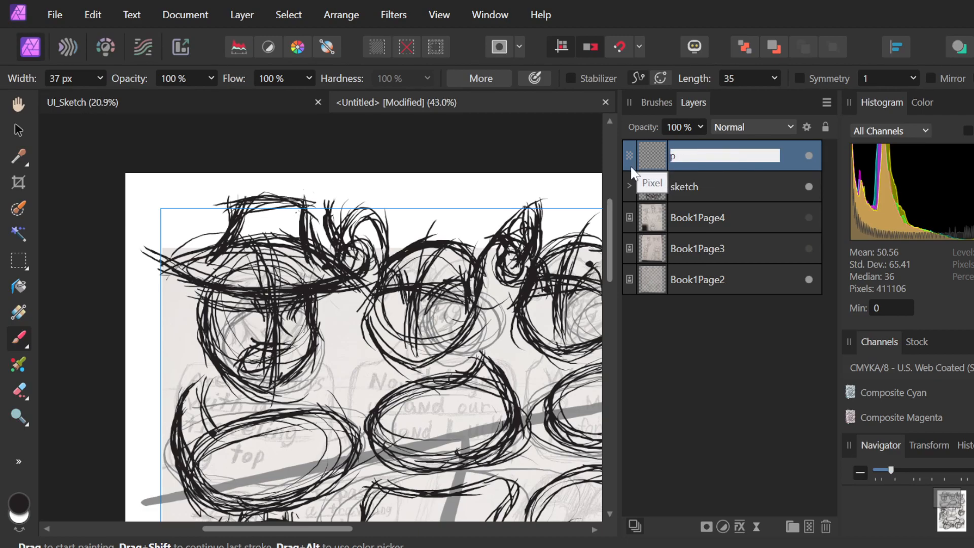
pyautogui.write('2i1')
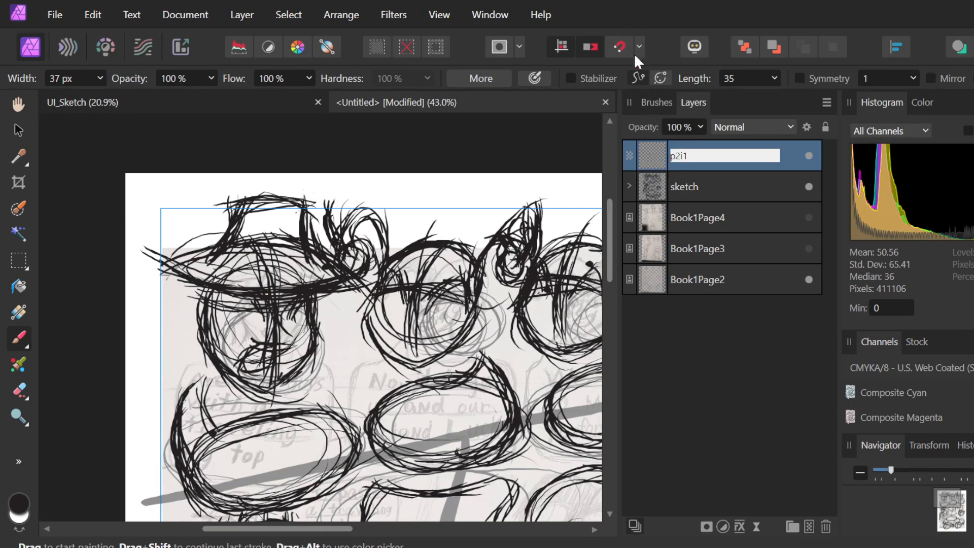
pyautogui.press('Return')
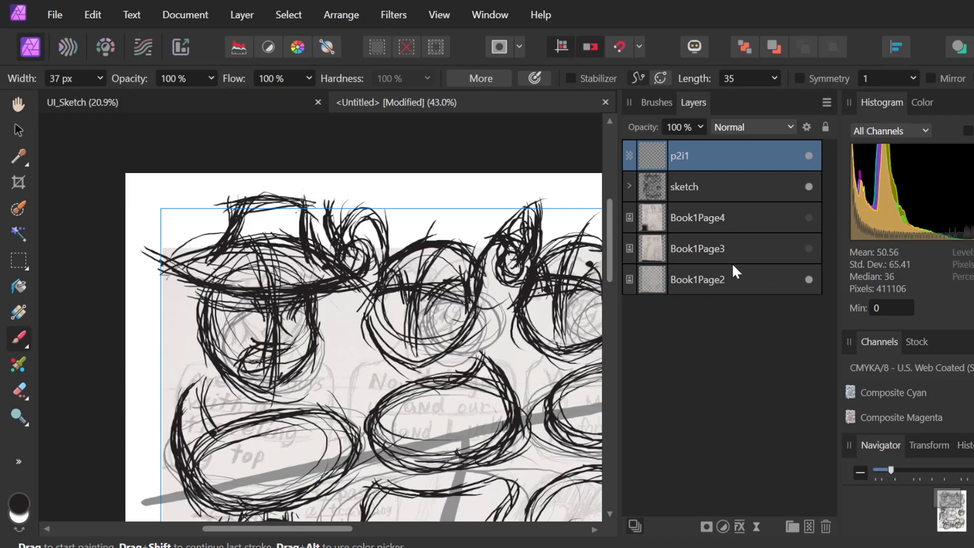
# Lower the sketch group's opacity to 45% and check the faded sketch over the whole page.
pyautogui.click(702, 187)
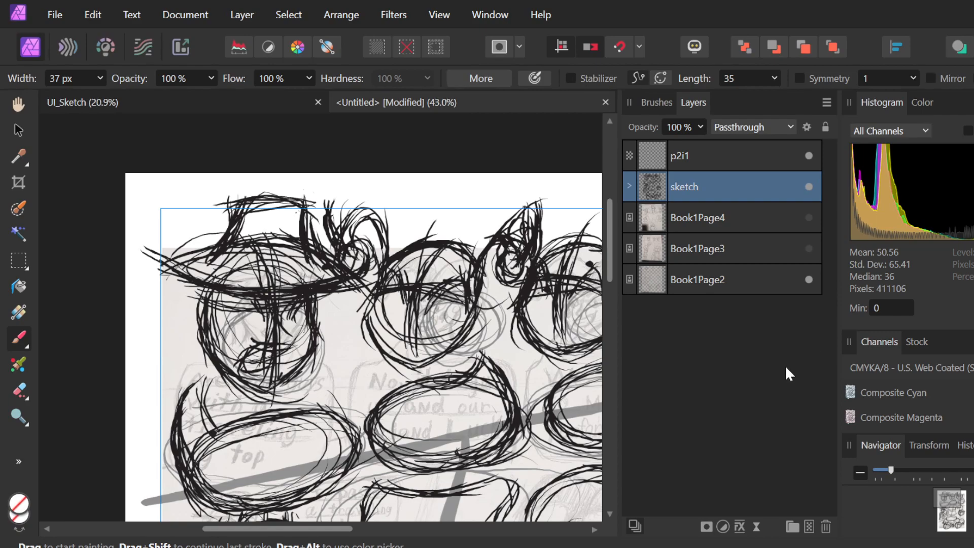
pyautogui.click(701, 126)
pyautogui.moveTo(703, 146); pyautogui.dragTo(636, 147)
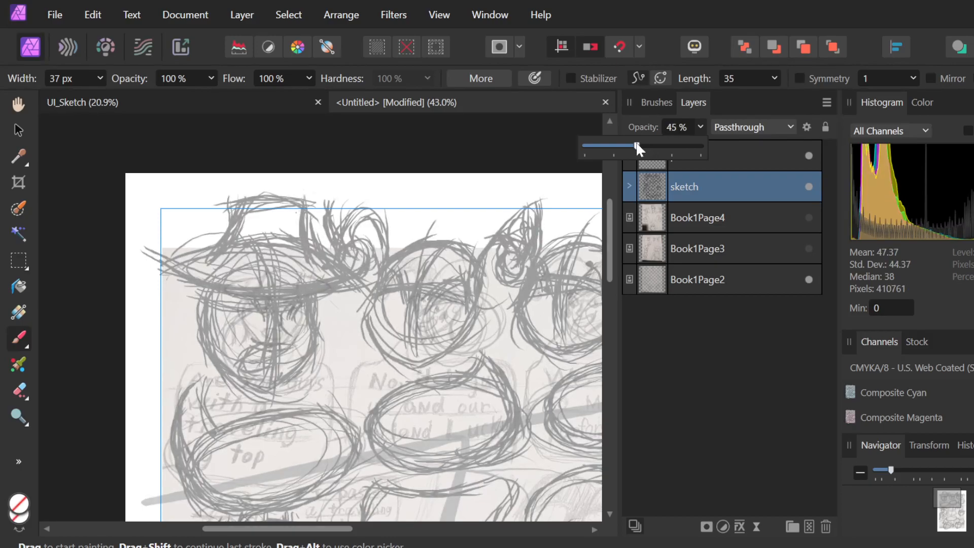
pyautogui.scroll(-3, 277, 262)
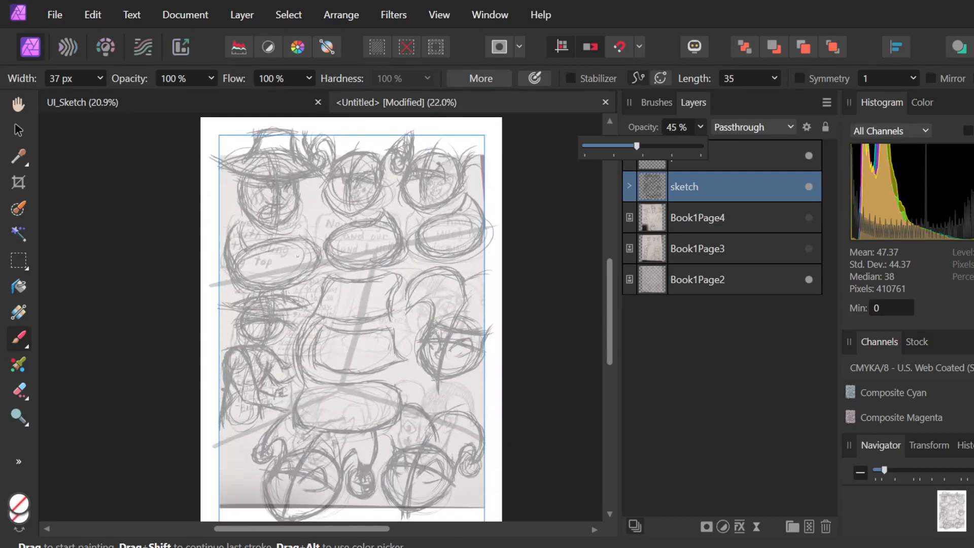
pyautogui.scroll(-2, 296, 255)
pyautogui.scroll(-2, 296, 254)
pyautogui.scroll(2, 296, 254)
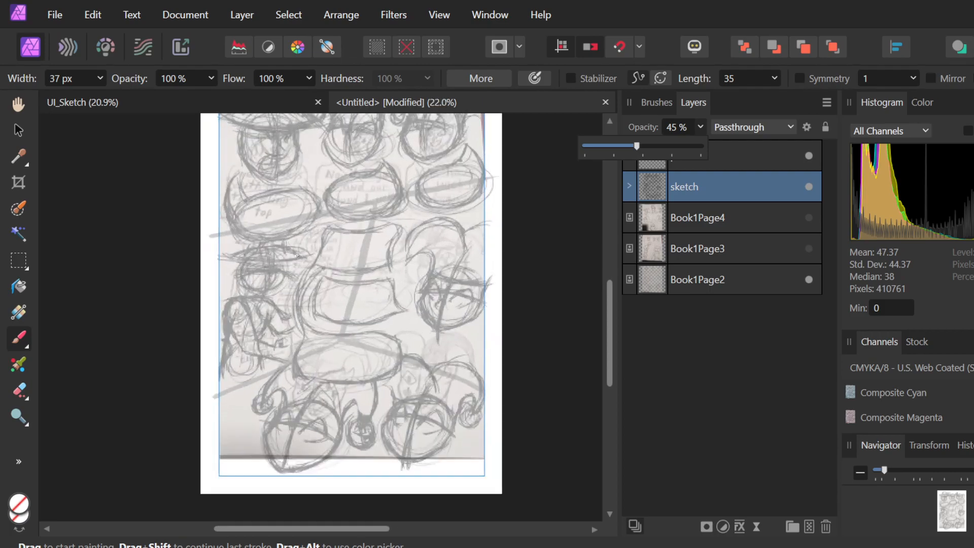
pyautogui.scroll(2, 297, 255)
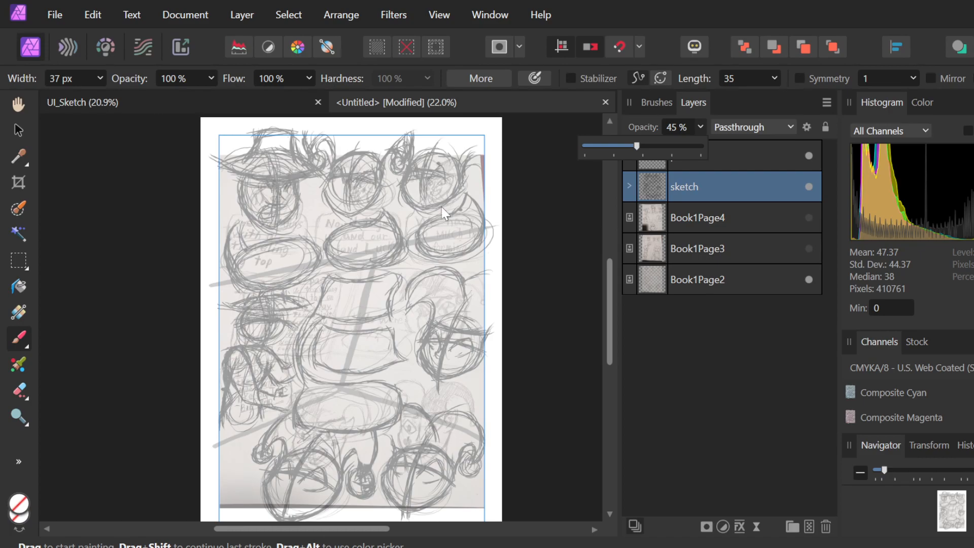
pyautogui.click(543, 198)
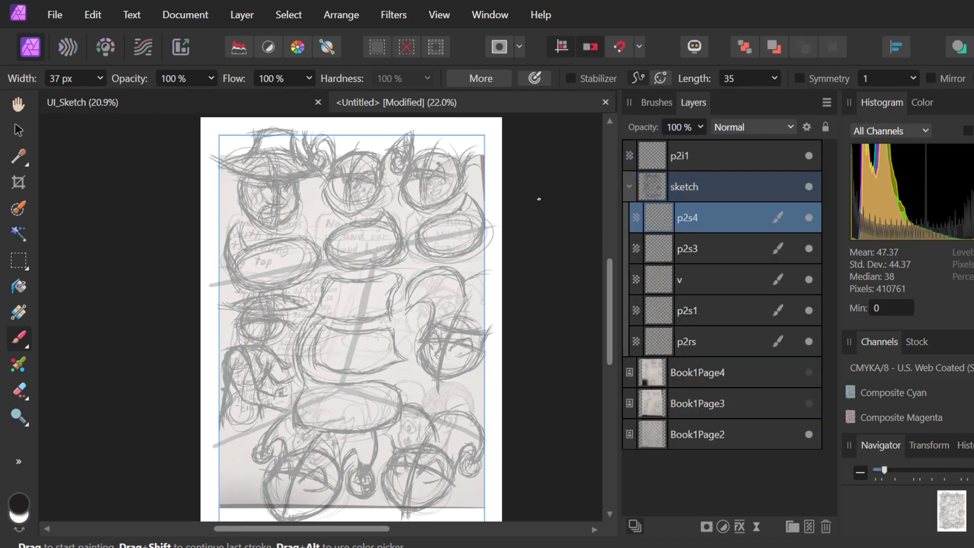
# On layer p2i1, ink both sides of the hat's crown over the faded sketch in the top panel.
pyautogui.click(716, 187)
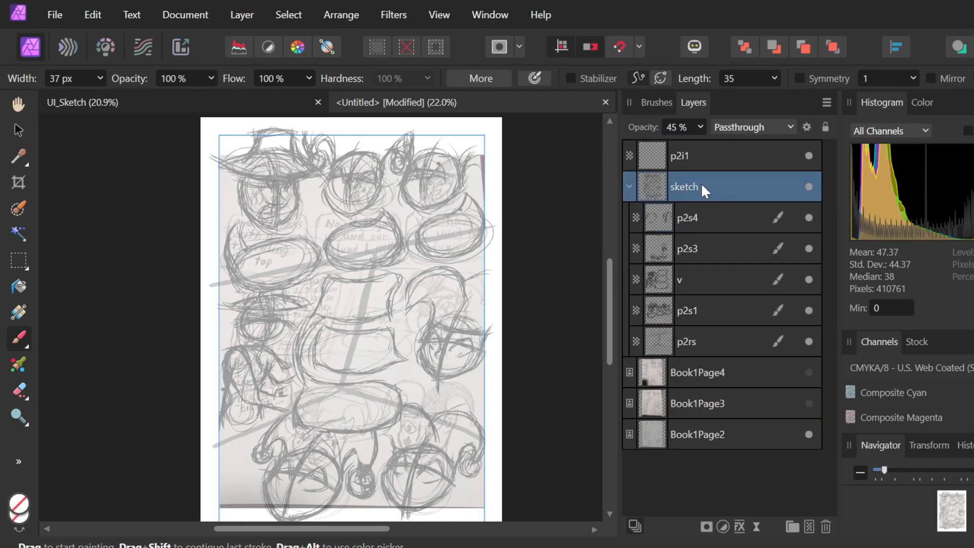
pyautogui.click(681, 154)
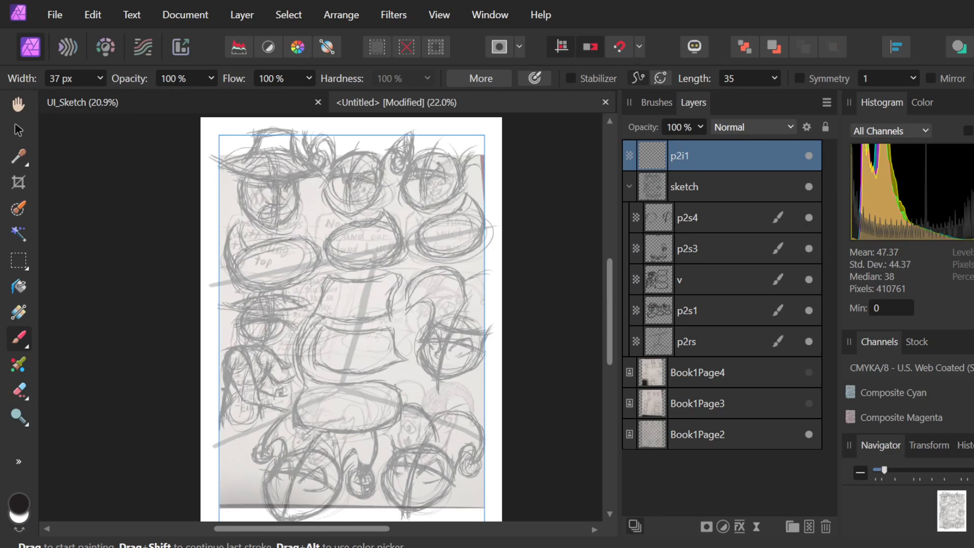
pyautogui.scroll(2, 328, 169)
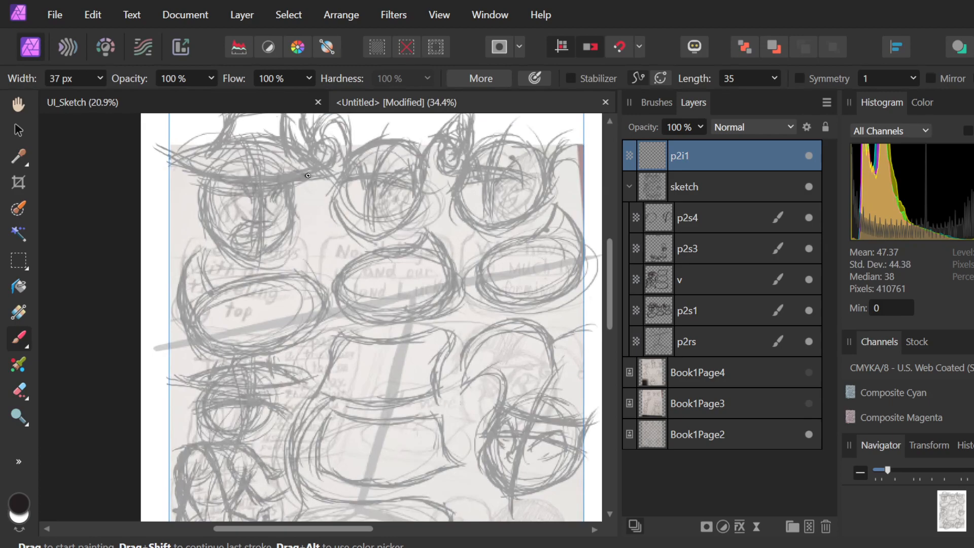
pyautogui.scroll(1, 342, 260)
pyautogui.hscroll(1, 383, 250)
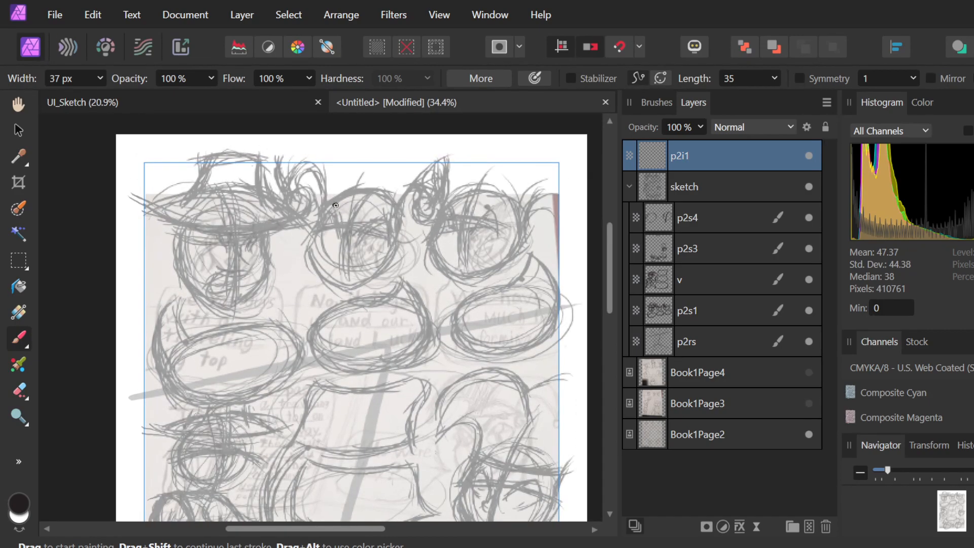
pyautogui.scroll(2, 334, 205)
pyautogui.scroll(1, 342, 253)
pyautogui.scroll(-1, 346, 268)
pyautogui.scroll(1, 343, 264)
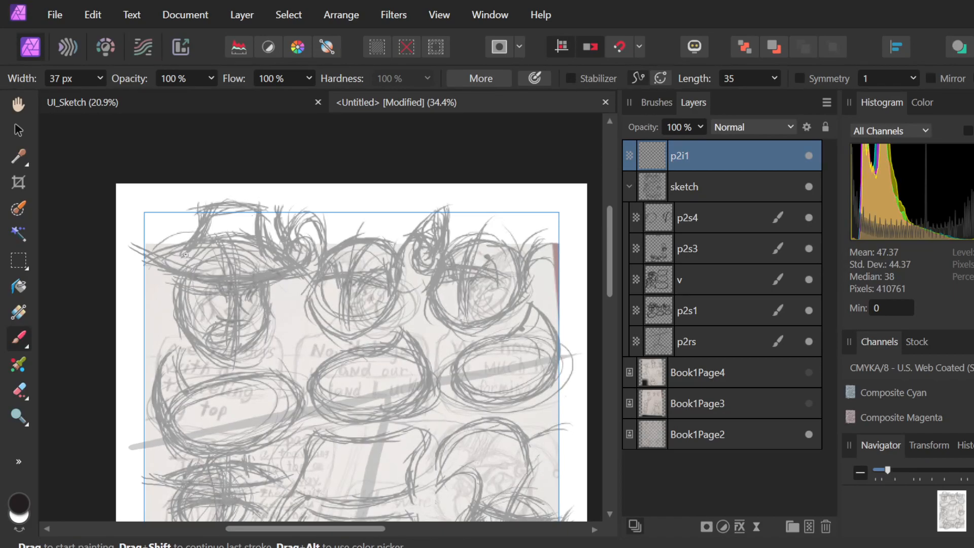
pyautogui.moveTo(185, 257)
pyautogui.mouseDown()
pyautogui.moveTo(208, 210)
pyautogui.moveTo(266, 234)
pyautogui.moveTo(269, 219)
pyautogui.moveTo(270, 248)
pyautogui.mouseUp()
pyautogui.hotkey('ctrl', 'z')
pyautogui.hotkey('ctrl', 'z')
pyautogui.hotkey('ctrl', 'z')
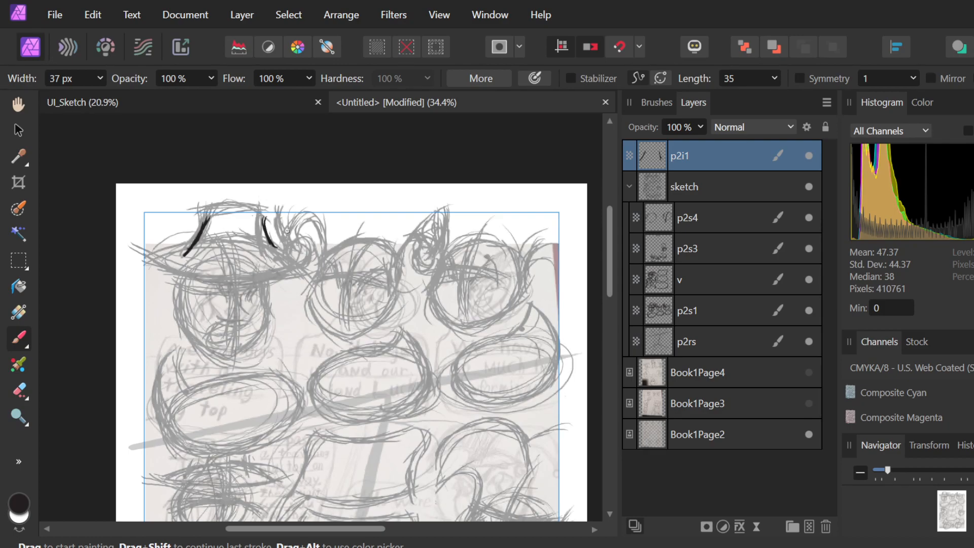
pyautogui.moveTo(265, 219); pyautogui.dragTo(269, 255)
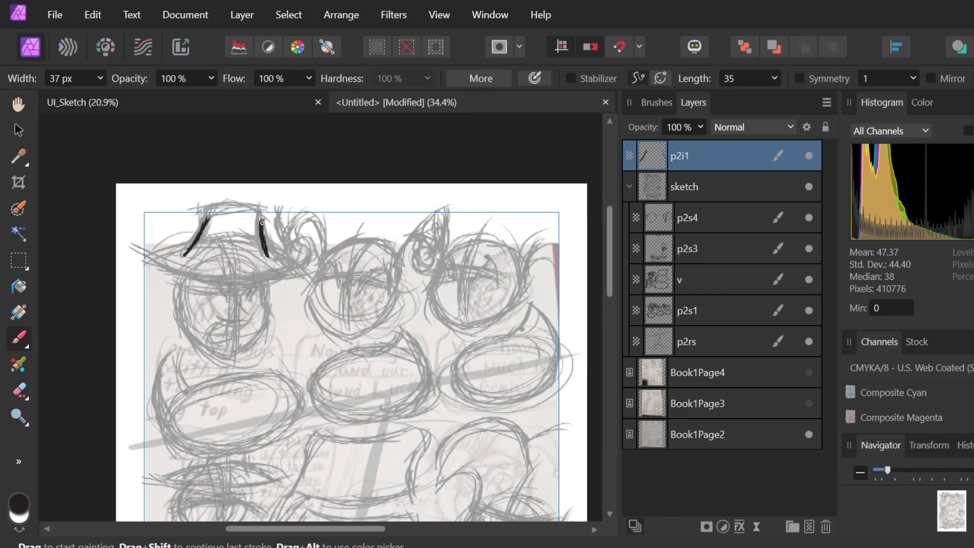
# Ink the hat's curved brim as a closed shape around the base of the crown.
pyautogui.moveTo(176, 244)
pyautogui.mouseDown()
pyautogui.moveTo(160, 258)
pyautogui.moveTo(182, 255)
pyautogui.moveTo(157, 264)
pyautogui.moveTo(196, 249)
pyautogui.moveTo(157, 263)
pyautogui.moveTo(193, 248)
pyautogui.moveTo(178, 257)
pyautogui.moveTo(181, 243)
pyautogui.moveTo(157, 259)
pyautogui.moveTo(187, 267)
pyautogui.moveTo(155, 258)
pyautogui.moveTo(209, 277)
pyautogui.moveTo(155, 260)
pyautogui.moveTo(251, 281)
pyautogui.moveTo(171, 265)
pyautogui.moveTo(253, 278)
pyautogui.moveTo(209, 273)
pyautogui.moveTo(233, 280)
pyautogui.moveTo(253, 264)
pyautogui.moveTo(217, 279)
pyautogui.moveTo(302, 267)
pyautogui.mouseUp()
pyautogui.hotkey('ctrl', 'z')
pyautogui.moveTo(226, 279)
pyautogui.mouseDown()
pyautogui.moveTo(292, 260)
pyautogui.moveTo(204, 277)
pyautogui.moveTo(296, 269)
pyautogui.moveTo(251, 280)
pyautogui.moveTo(310, 261)
pyautogui.moveTo(264, 280)
pyautogui.moveTo(299, 263)
pyautogui.moveTo(273, 242)
pyautogui.moveTo(292, 268)
pyautogui.moveTo(263, 244)
pyautogui.moveTo(302, 264)
pyautogui.moveTo(267, 245)
pyautogui.moveTo(299, 262)
pyautogui.moveTo(272, 249)
pyautogui.mouseUp()
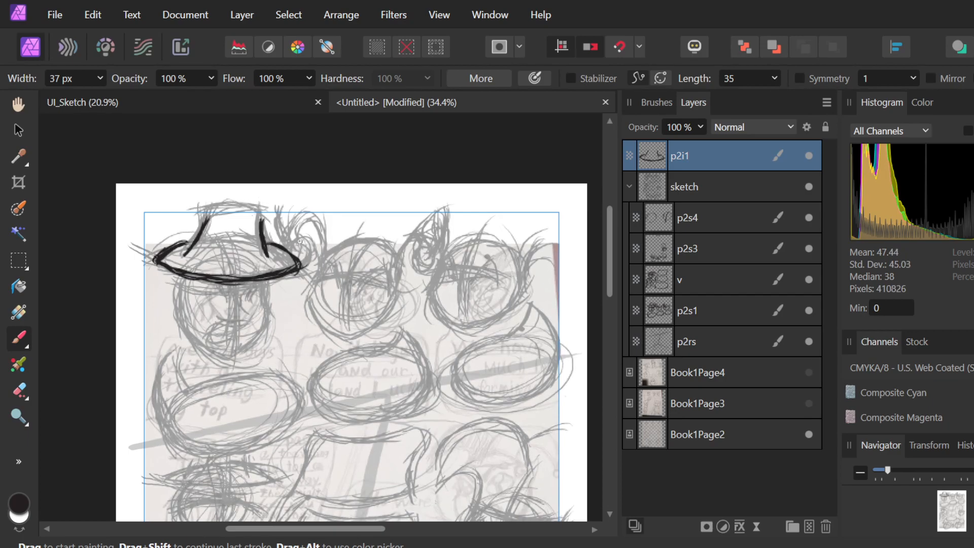
# Ink the middle head's outline from the horn beside the hat, around the chin, and up to the opposite horn.
pyautogui.moveTo(283, 236)
pyautogui.mouseDown()
pyautogui.moveTo(292, 229)
pyautogui.moveTo(281, 215)
pyautogui.moveTo(308, 224)
pyautogui.moveTo(295, 228)
pyautogui.moveTo(300, 237)
pyautogui.moveTo(301, 222)
pyautogui.moveTo(304, 242)
pyautogui.moveTo(317, 244)
pyautogui.moveTo(307, 220)
pyautogui.moveTo(317, 251)
pyautogui.moveTo(314, 222)
pyautogui.moveTo(320, 254)
pyautogui.moveTo(323, 236)
pyautogui.moveTo(324, 256)
pyautogui.moveTo(328, 248)
pyautogui.moveTo(304, 302)
pyautogui.mouseUp()
pyautogui.moveTo(324, 248)
pyautogui.mouseDown()
pyautogui.moveTo(309, 293)
pyautogui.moveTo(322, 336)
pyautogui.mouseUp()
pyautogui.moveTo(314, 292)
pyautogui.mouseDown()
pyautogui.moveTo(337, 336)
pyautogui.moveTo(355, 339)
pyautogui.moveTo(296, 312)
pyautogui.moveTo(322, 313)
pyautogui.moveTo(323, 332)
pyautogui.moveTo(352, 338)
pyautogui.moveTo(388, 312)
pyautogui.mouseUp()
pyautogui.press('e')
pyautogui.press('b')
pyautogui.moveTo(341, 332)
pyautogui.mouseDown()
pyautogui.moveTo(395, 303)
pyautogui.moveTo(376, 323)
pyautogui.mouseUp()
pyautogui.moveTo(373, 325)
pyautogui.mouseDown()
pyautogui.moveTo(402, 302)
pyautogui.moveTo(413, 236)
pyautogui.mouseUp()
pyautogui.moveTo(403, 274)
pyautogui.mouseDown()
pyautogui.moveTo(407, 243)
pyautogui.moveTo(417, 255)
pyautogui.moveTo(416, 235)
pyautogui.moveTo(433, 245)
pyautogui.moveTo(428, 252)
pyautogui.moveTo(437, 232)
pyautogui.moveTo(422, 241)
pyautogui.moveTo(441, 214)
pyautogui.mouseUp()
pyautogui.moveTo(423, 253)
pyautogui.mouseDown()
pyautogui.moveTo(443, 209)
pyautogui.moveTo(440, 222)
pyautogui.mouseUp()
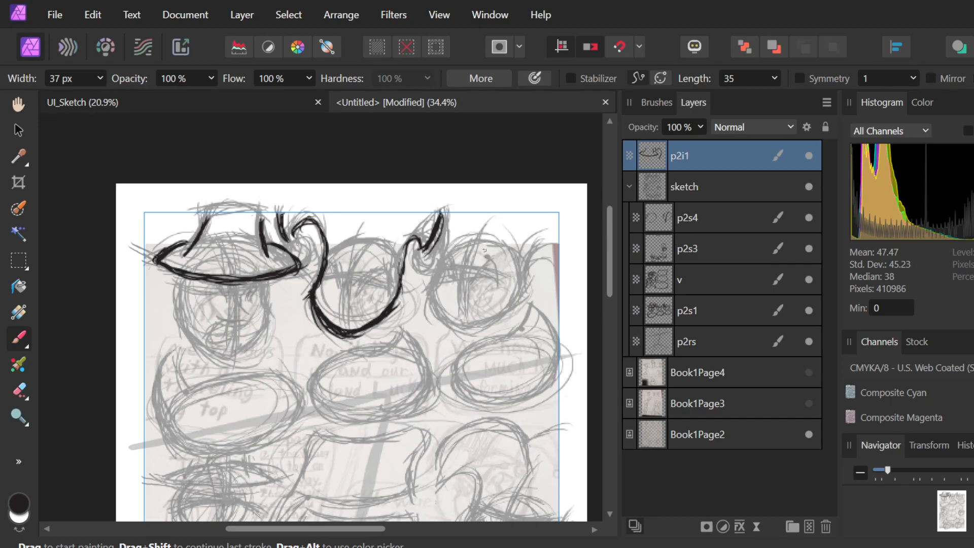
# Undo the right horn's tip strokes, redraw that horn with an inward curl, and ink the curl of the horn beside the hat.
pyautogui.hotkey('ctrl', 'z')
pyautogui.hotkey('ctrl', 'z')
pyautogui.hotkey('ctrl', 'z')
pyautogui.hotkey('ctrl', 'z')
pyautogui.hotkey('ctrl', 'z')
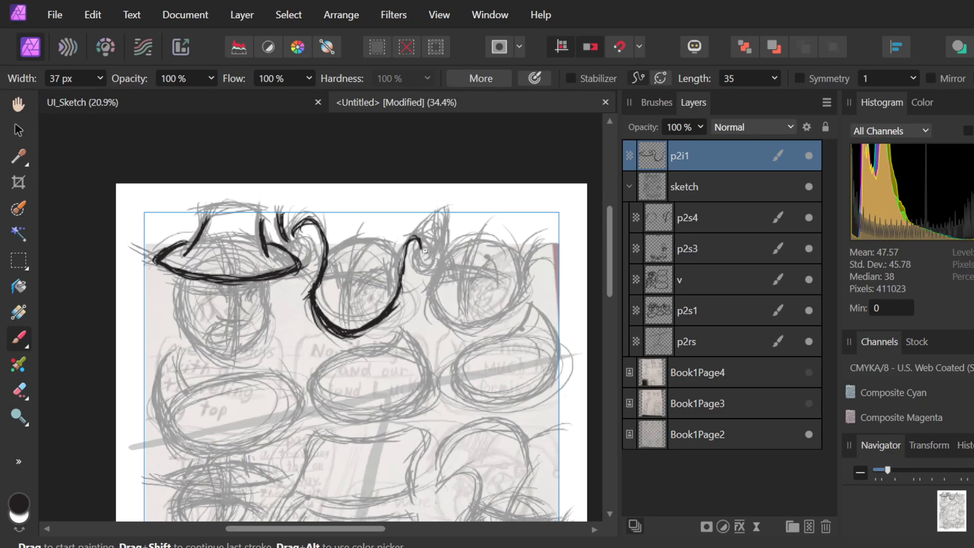
pyautogui.moveTo(426, 249); pyautogui.dragTo(450, 208)
pyautogui.hotkey('ctrl', 'z')
pyautogui.hotkey('ctrl', 'z')
pyautogui.moveTo(439, 215); pyautogui.dragTo(442, 248)
pyautogui.hotkey('ctrl', 'z')
pyautogui.moveTo(435, 214)
pyautogui.mouseDown()
pyautogui.moveTo(426, 256)
pyautogui.moveTo(434, 227)
pyautogui.moveTo(423, 255)
pyautogui.moveTo(435, 239)
pyautogui.moveTo(429, 228)
pyautogui.moveTo(437, 232)
pyautogui.moveTo(412, 237)
pyautogui.moveTo(428, 272)
pyautogui.moveTo(419, 247)
pyautogui.moveTo(430, 274)
pyautogui.moveTo(414, 253)
pyautogui.moveTo(439, 262)
pyautogui.moveTo(415, 264)
pyautogui.moveTo(440, 261)
pyautogui.mouseUp()
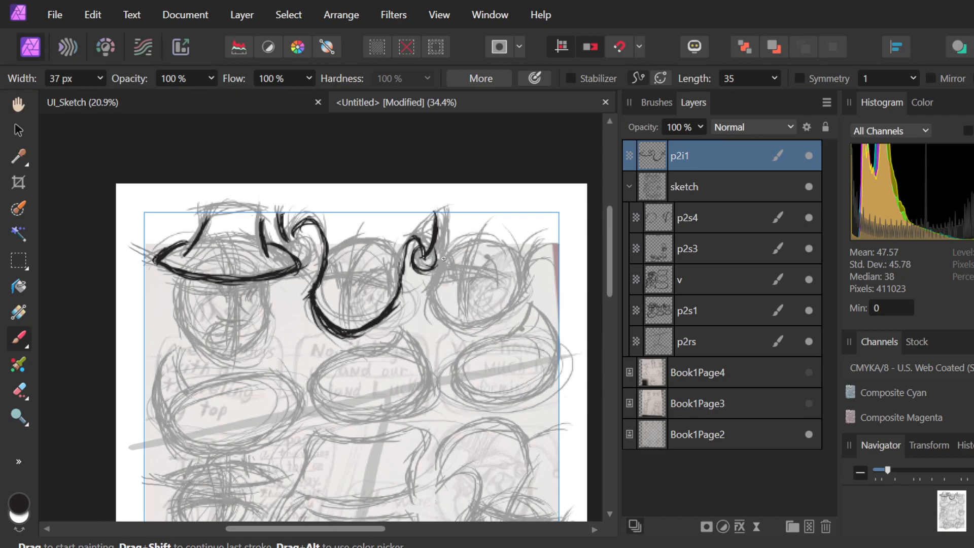
pyautogui.moveTo(285, 227)
pyautogui.mouseDown()
pyautogui.moveTo(311, 256)
pyautogui.moveTo(315, 218)
pyautogui.mouseUp()
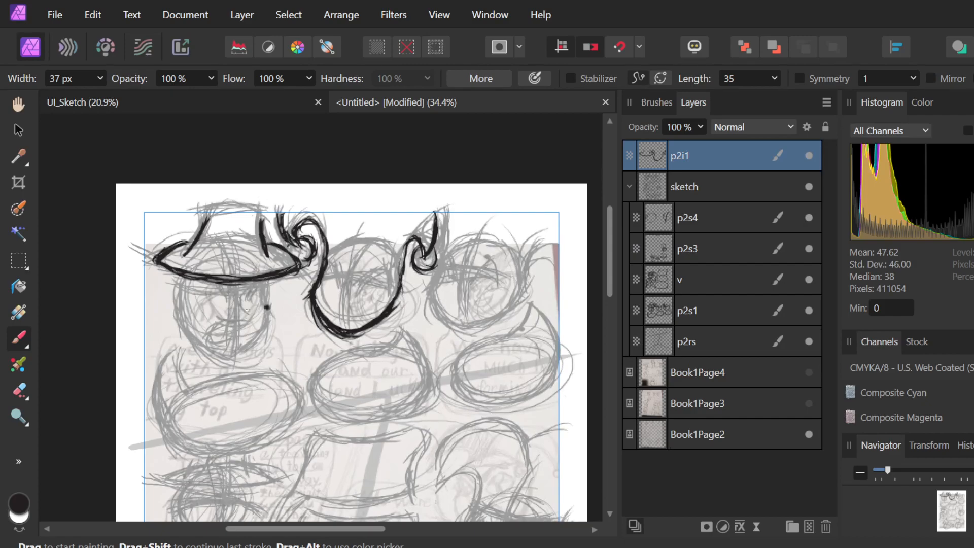
pyautogui.scroll(-1, 245, 315)
pyautogui.scroll(-3, 245, 315)
pyautogui.scroll(-2, 244, 320)
pyautogui.scroll(4, 241, 325)
pyautogui.scroll(3, 242, 329)
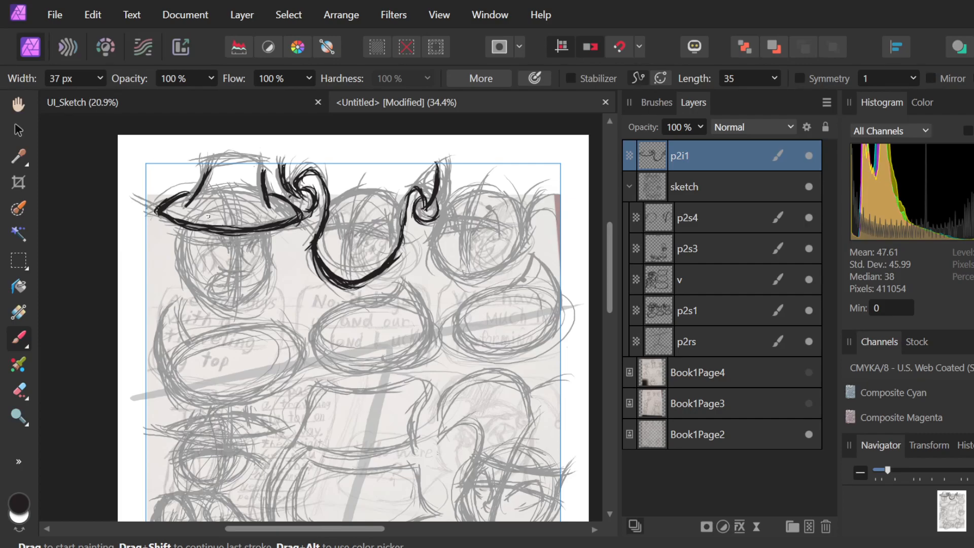
pyautogui.press('e')
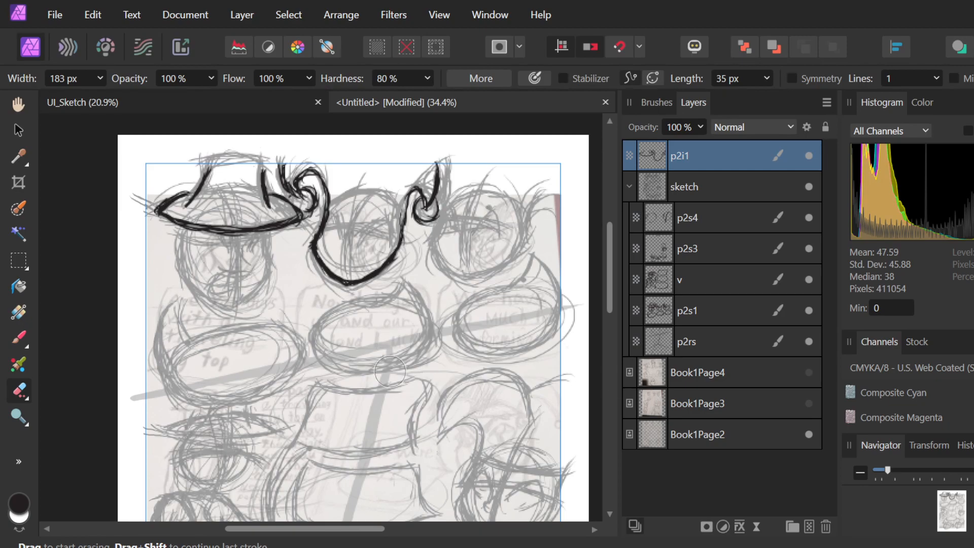
pyautogui.scroll(-4, 386, 356)
pyautogui.scroll(-2, 400, 329)
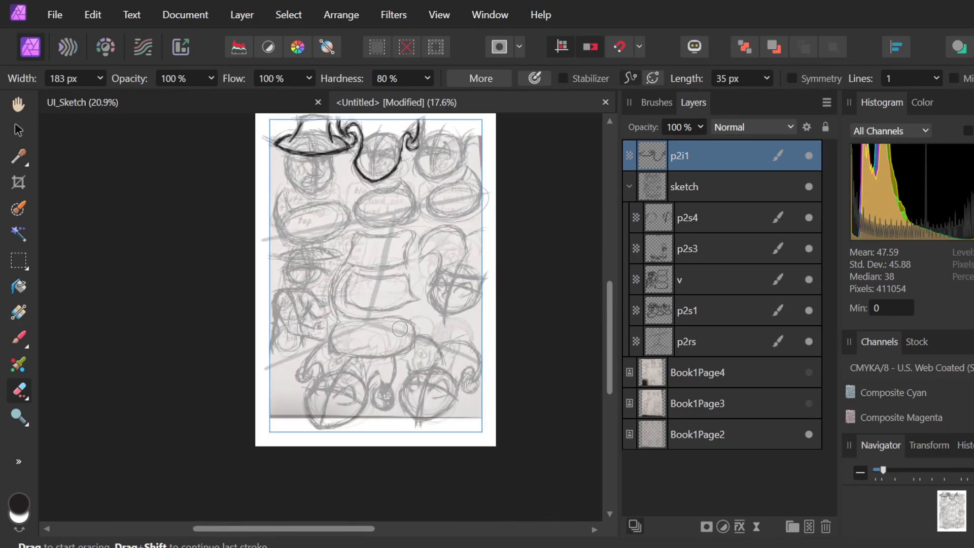
pyautogui.scroll(2, 399, 329)
pyautogui.scroll(2, 384, 252)
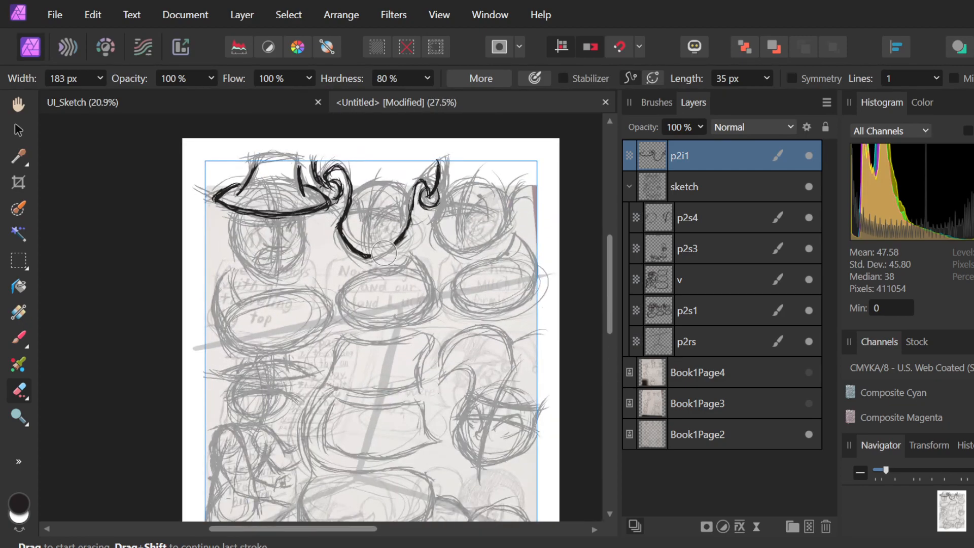
pyautogui.scroll(2, 384, 252)
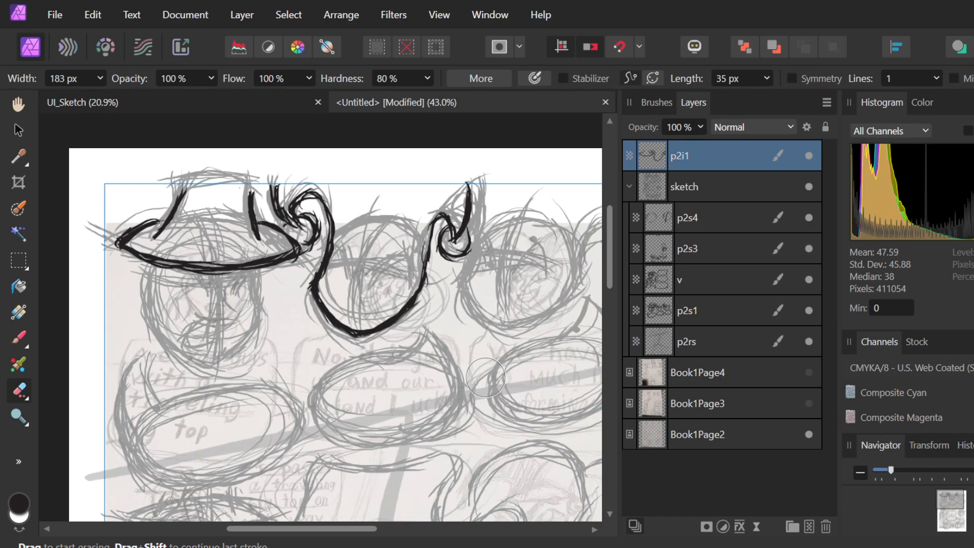
pyautogui.scroll(-3, 486, 378)
pyautogui.scroll(3, 486, 378)
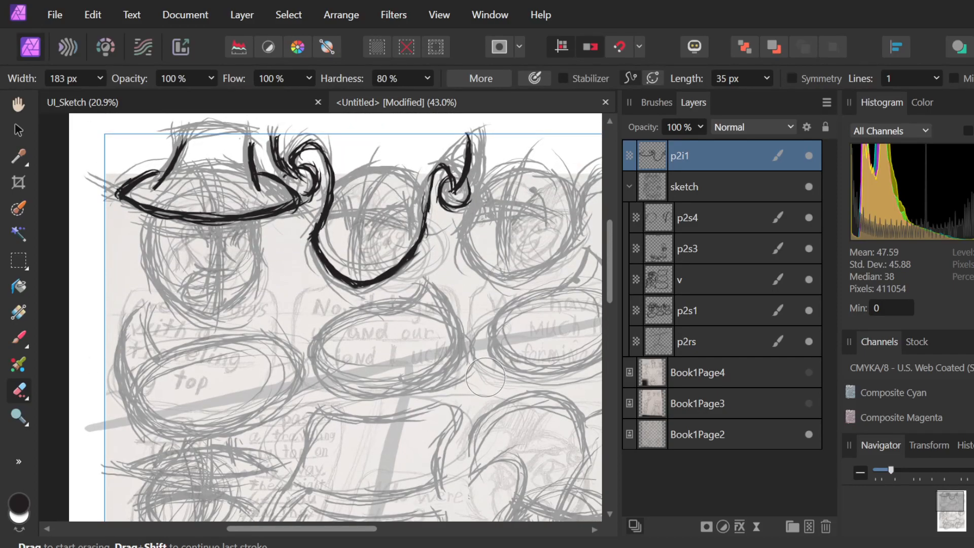
pyautogui.scroll(2, 235, 285)
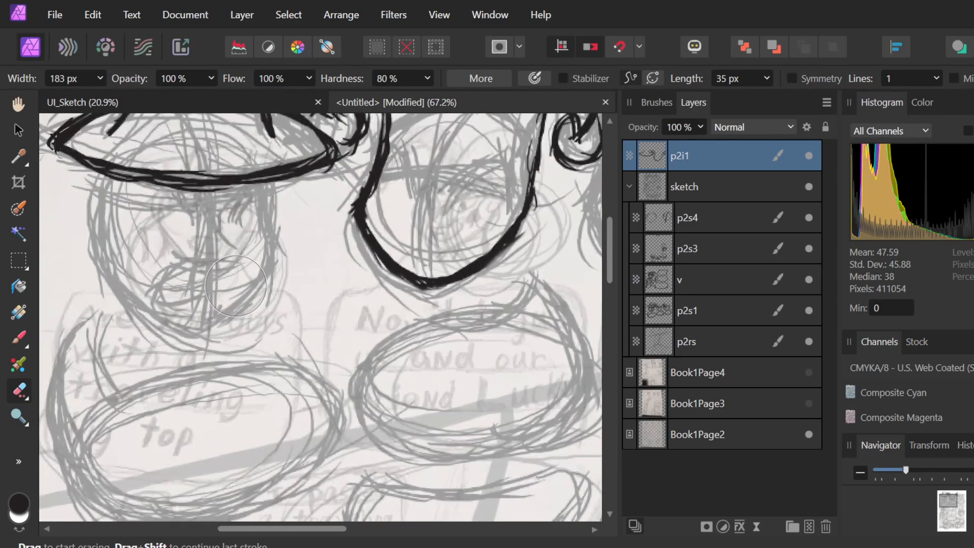
pyautogui.scroll(-2, 234, 285)
pyautogui.scroll(1, 218, 292)
pyautogui.scroll(2, 210, 323)
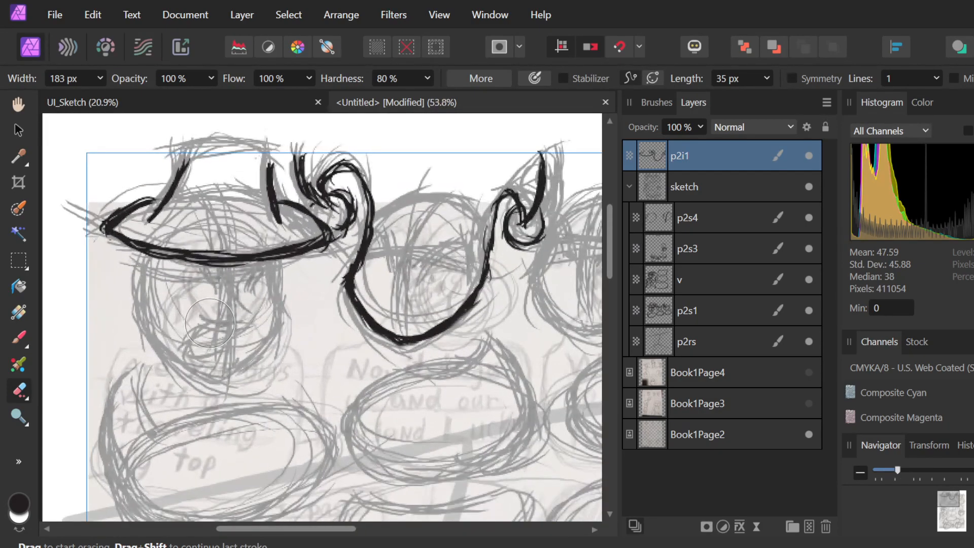
pyautogui.scroll(1, 209, 323)
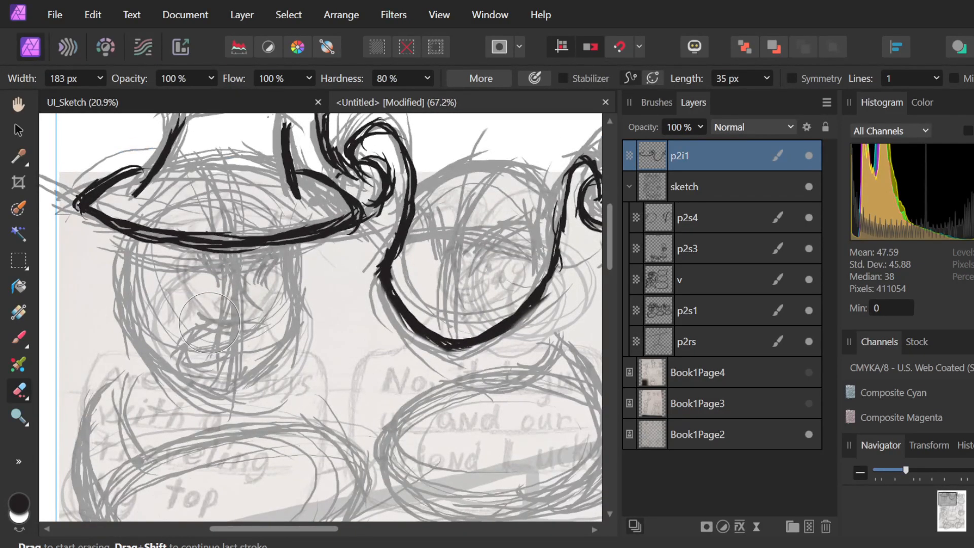
pyautogui.press('v')
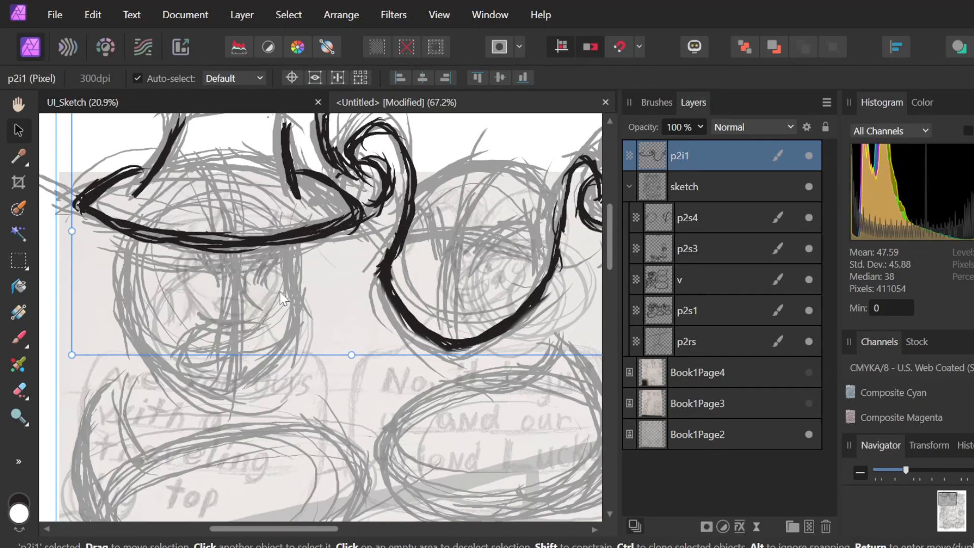
# Ink the hatted face's outline from the brim down the cheek nearest the horned head to the chin, plus the opposite lower jaw.
pyautogui.press('b')
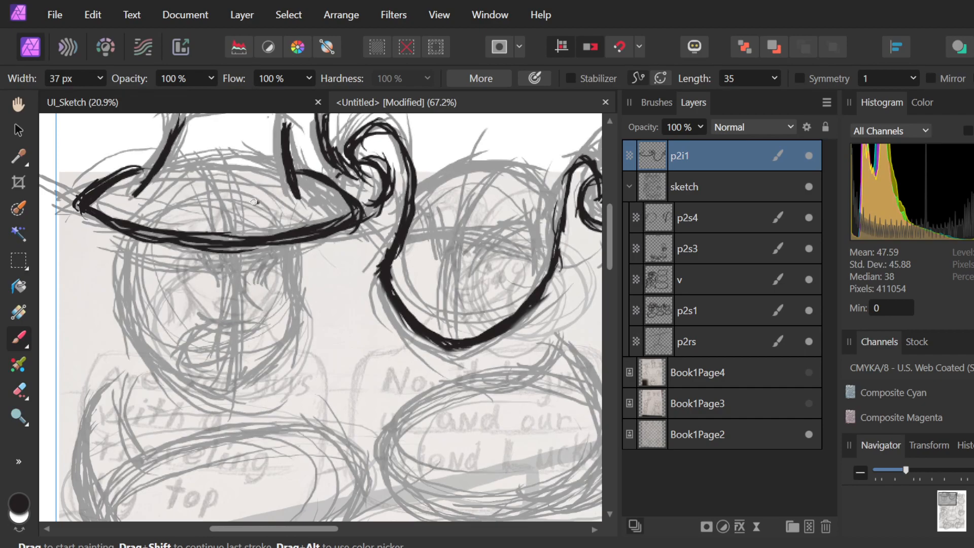
pyautogui.moveTo(298, 243); pyautogui.dragTo(293, 297)
pyautogui.moveTo(293, 261)
pyautogui.mouseDown()
pyautogui.moveTo(293, 328)
pyautogui.moveTo(300, 307)
pyautogui.moveTo(268, 363)
pyautogui.mouseUp()
pyautogui.moveTo(303, 309); pyautogui.dragTo(248, 375)
pyautogui.moveTo(293, 334); pyautogui.dragTo(224, 395)
pyautogui.moveTo(256, 370); pyautogui.dragTo(217, 396)
pyautogui.moveTo(237, 392)
pyautogui.mouseDown()
pyautogui.moveTo(254, 380)
pyautogui.moveTo(280, 334)
pyautogui.moveTo(223, 402)
pyautogui.moveTo(286, 346)
pyautogui.moveTo(281, 334)
pyautogui.moveTo(274, 365)
pyautogui.moveTo(306, 305)
pyautogui.mouseUp()
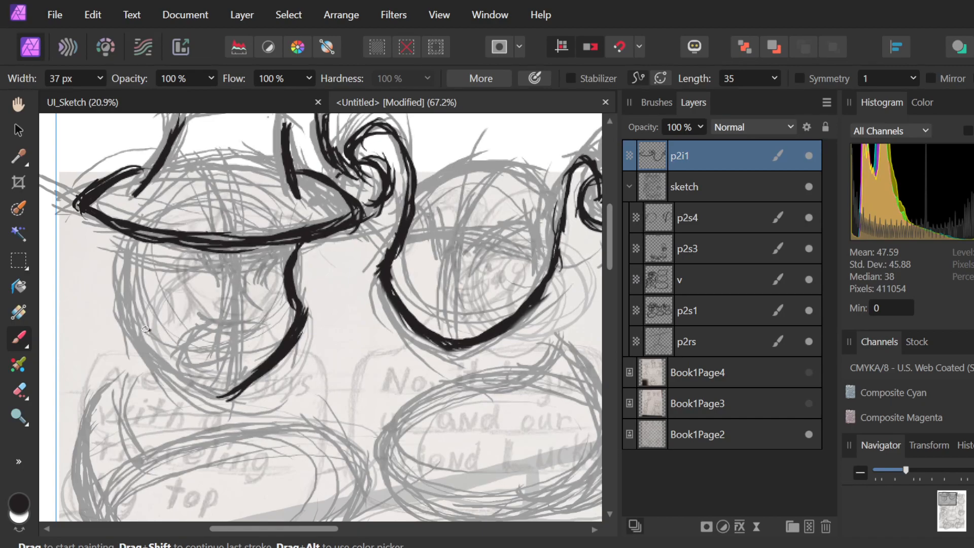
pyautogui.moveTo(131, 329); pyautogui.dragTo(201, 400)
pyautogui.moveTo(147, 343); pyautogui.dragTo(203, 401)
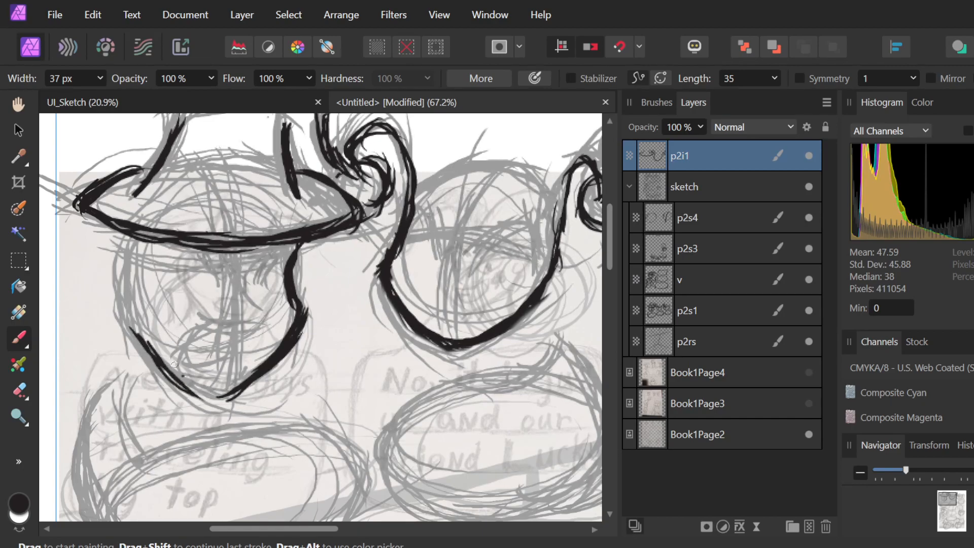
# Undo the last jaw strokes and re-ink the lower cheek nearest the horned head, curving toward the chin.
pyautogui.hotkey('ctrl', 'z')
pyautogui.hotkey('ctrl', 'z')
pyautogui.hotkey('ctrl', 'z')
pyautogui.hotkey('ctrl', 'z')
pyautogui.hotkey('ctrl', 'z')
pyautogui.hotkey('ctrl', 'z')
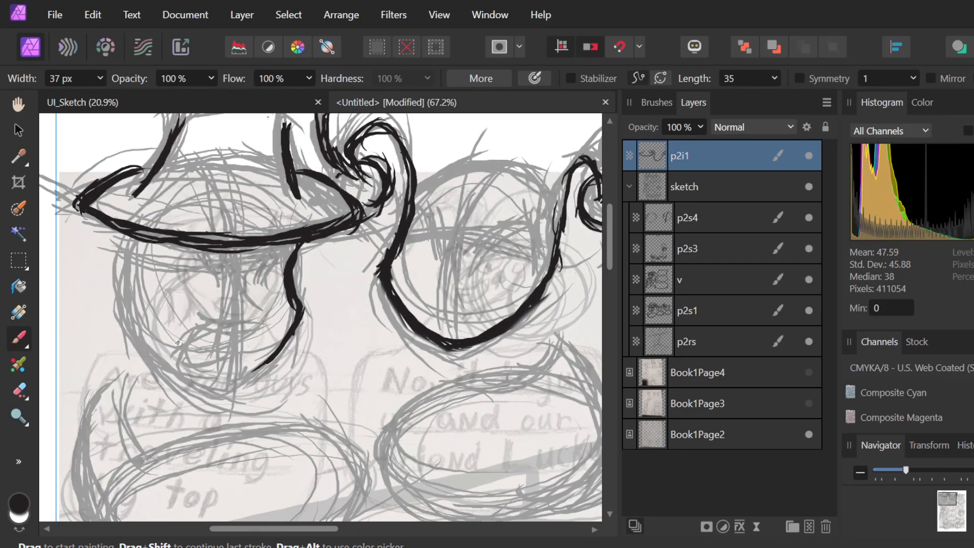
pyautogui.moveTo(301, 310); pyautogui.dragTo(267, 366)
pyautogui.moveTo(297, 330); pyautogui.dragTo(248, 381)
pyautogui.moveTo(294, 343); pyautogui.dragTo(248, 382)
pyautogui.moveTo(285, 354)
pyautogui.mouseDown()
pyautogui.moveTo(245, 388)
pyautogui.moveTo(282, 354)
pyautogui.mouseUp()
pyautogui.moveTo(305, 322); pyautogui.dragTo(280, 355)
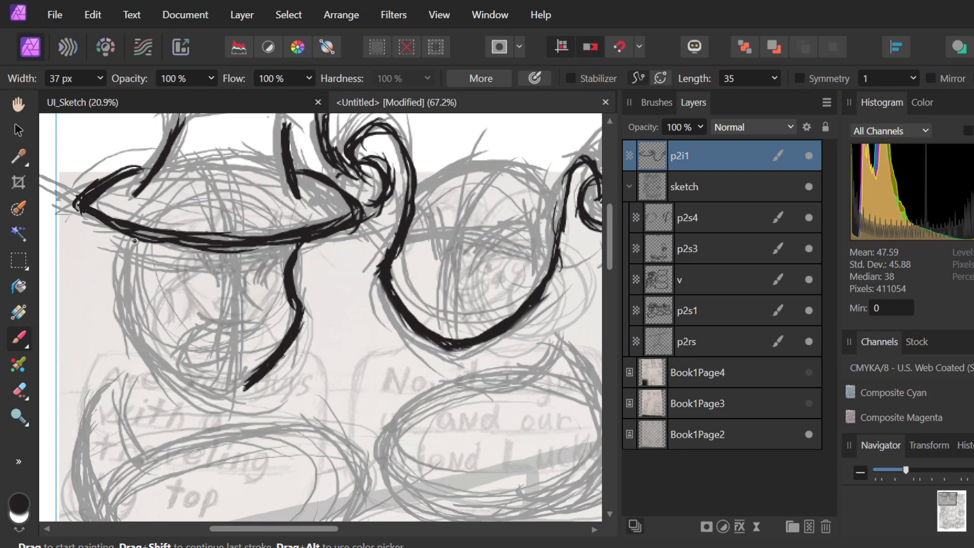
# Ink the opposite side of the hatted face from the brim down the cheek and around the chin.
pyautogui.moveTo(133, 230); pyautogui.dragTo(131, 325)
pyautogui.moveTo(129, 262)
pyautogui.mouseDown()
pyautogui.moveTo(135, 336)
pyautogui.moveTo(178, 379)
pyautogui.mouseUp()
pyautogui.moveTo(131, 316)
pyautogui.mouseDown()
pyautogui.moveTo(201, 388)
pyautogui.moveTo(145, 320)
pyautogui.moveTo(151, 343)
pyautogui.moveTo(179, 357)
pyautogui.moveTo(147, 338)
pyautogui.moveTo(198, 393)
pyautogui.mouseUp()
pyautogui.moveTo(145, 333)
pyautogui.mouseDown()
pyautogui.moveTo(214, 399)
pyautogui.moveTo(161, 359)
pyautogui.moveTo(222, 399)
pyautogui.mouseUp()
pyautogui.moveTo(172, 362)
pyautogui.mouseDown()
pyautogui.moveTo(228, 396)
pyautogui.moveTo(212, 392)
pyautogui.moveTo(250, 387)
pyautogui.mouseUp()
pyautogui.moveTo(211, 395)
pyautogui.mouseDown()
pyautogui.moveTo(261, 378)
pyautogui.moveTo(249, 381)
pyautogui.mouseUp()
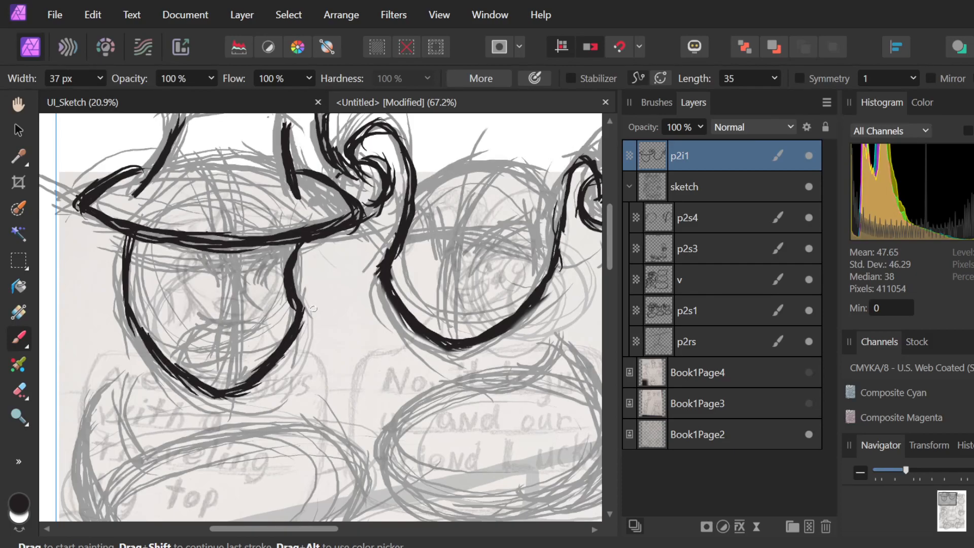
# Try inking eyebrow and eye strokes beneath the brim, and undo them together with the strokes closing the chin.
pyautogui.moveTo(116, 249)
pyautogui.mouseDown()
pyautogui.moveTo(197, 276)
pyautogui.moveTo(330, 269)
pyautogui.moveTo(128, 279)
pyautogui.mouseUp()
pyautogui.hotkey('ctrl', 'z')
pyautogui.hotkey('ctrl', 'z')
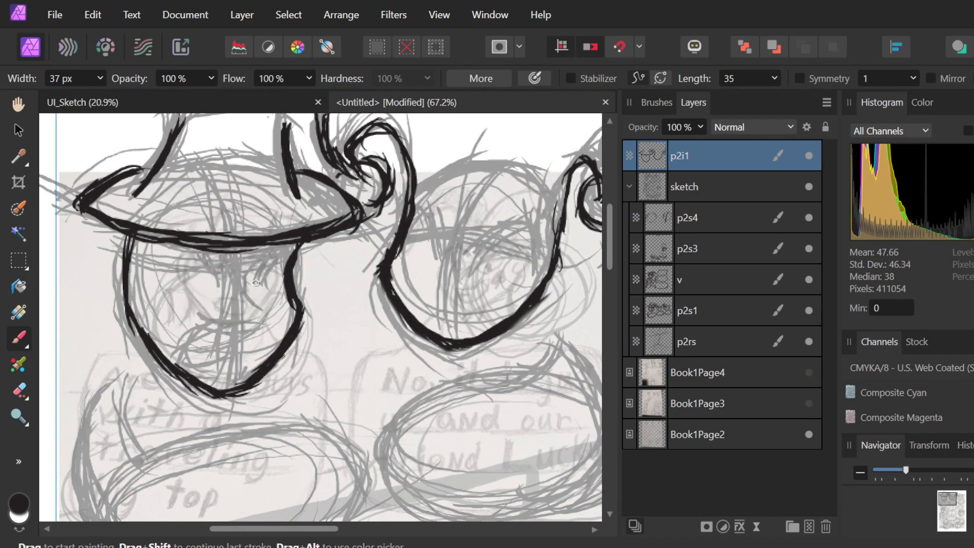
pyautogui.moveTo(241, 280)
pyautogui.mouseDown()
pyautogui.moveTo(269, 257)
pyautogui.moveTo(259, 280)
pyautogui.moveTo(263, 265)
pyautogui.moveTo(253, 272)
pyautogui.moveTo(277, 255)
pyautogui.mouseUp()
pyautogui.hotkey('ctrl', 'z')
pyautogui.hotkey('ctrl', 'z')
pyautogui.hotkey('ctrl', 'z')
pyautogui.hotkey('ctrl', 'z')
pyautogui.moveTo(245, 283)
pyautogui.mouseDown()
pyautogui.moveTo(282, 258)
pyautogui.moveTo(274, 254)
pyautogui.moveTo(285, 296)
pyautogui.moveTo(288, 286)
pyautogui.moveTo(259, 295)
pyautogui.mouseUp()
pyautogui.moveTo(208, 265)
pyautogui.mouseDown()
pyautogui.moveTo(221, 292)
pyautogui.moveTo(203, 255)
pyautogui.moveTo(163, 266)
pyautogui.moveTo(197, 264)
pyautogui.mouseUp()
pyautogui.hotkey('ctrl', 'z')
pyautogui.hotkey('ctrl', 'z')
pyautogui.hotkey('ctrl', 'z')
pyautogui.hotkey('ctrl', 'z')
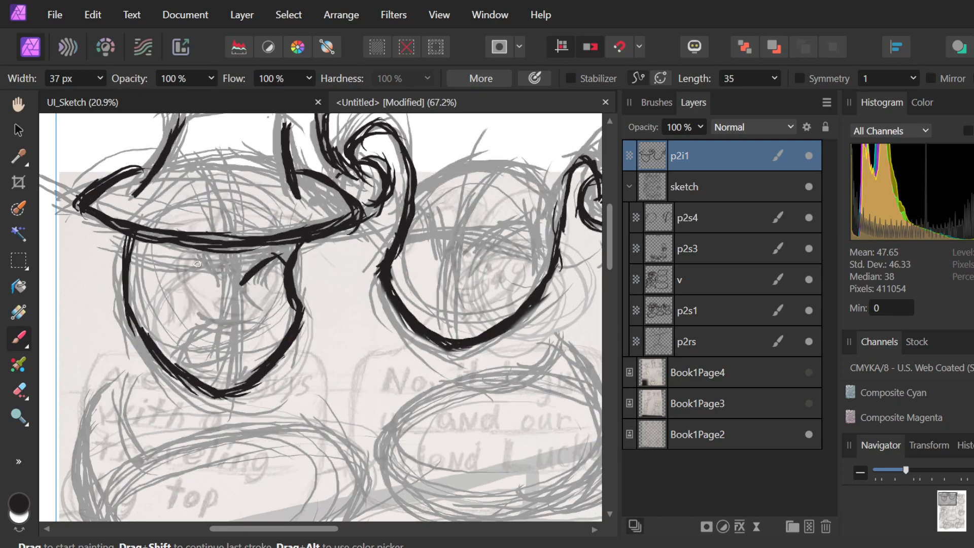
pyautogui.hotkey('ctrl', 'z')
pyautogui.hotkey('ctrl', 'z')
pyautogui.hotkey('ctrl', 'z')
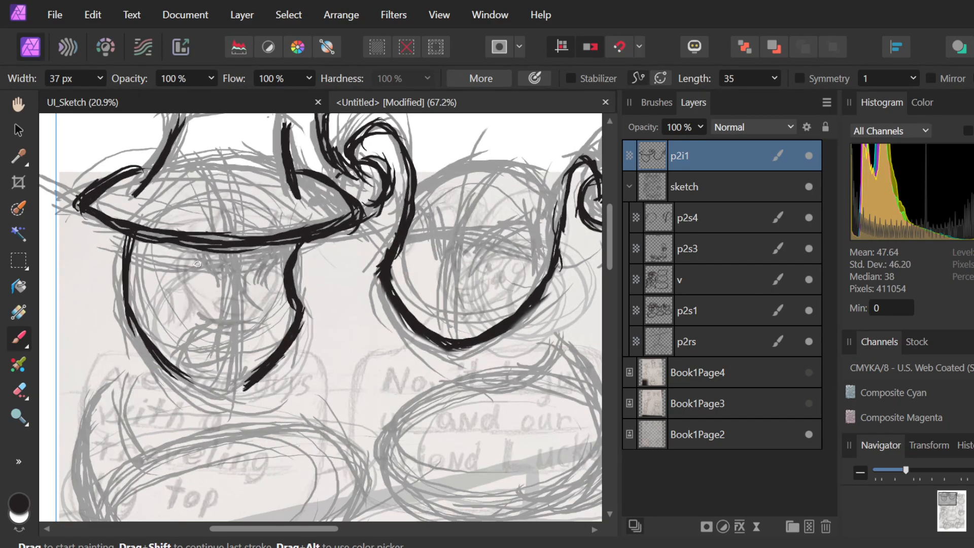
# Erase the cheek line nearest the horned head, try redrawing it from the brim, and undo the new strokes.
pyautogui.press('e')
pyautogui.moveTo(292, 252)
pyautogui.mouseDown()
pyautogui.moveTo(297, 297)
pyautogui.moveTo(246, 387)
pyautogui.mouseUp()
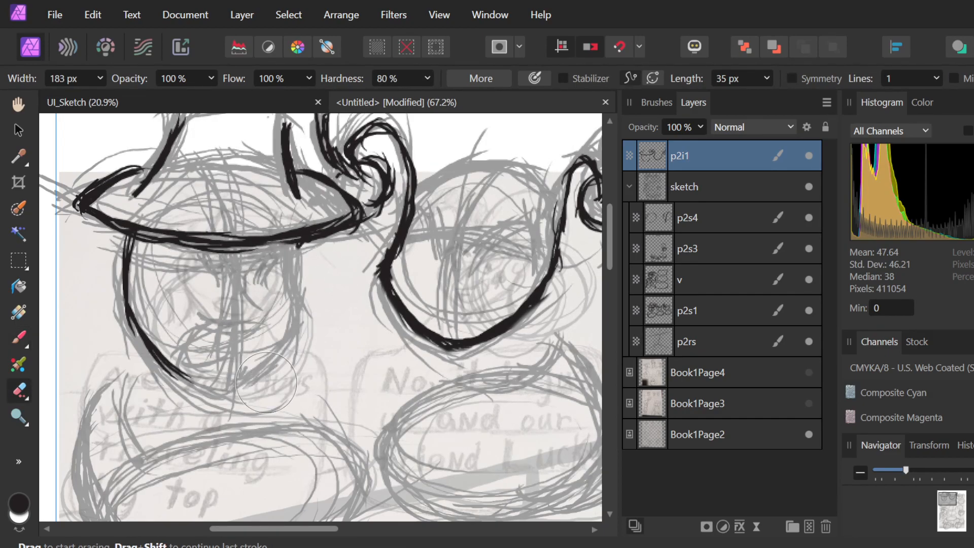
pyautogui.press('b')
pyautogui.moveTo(229, 247)
pyautogui.mouseDown()
pyautogui.moveTo(296, 236)
pyautogui.moveTo(242, 241)
pyautogui.moveTo(310, 215)
pyautogui.moveTo(285, 268)
pyautogui.moveTo(295, 285)
pyautogui.moveTo(294, 241)
pyautogui.mouseUp()
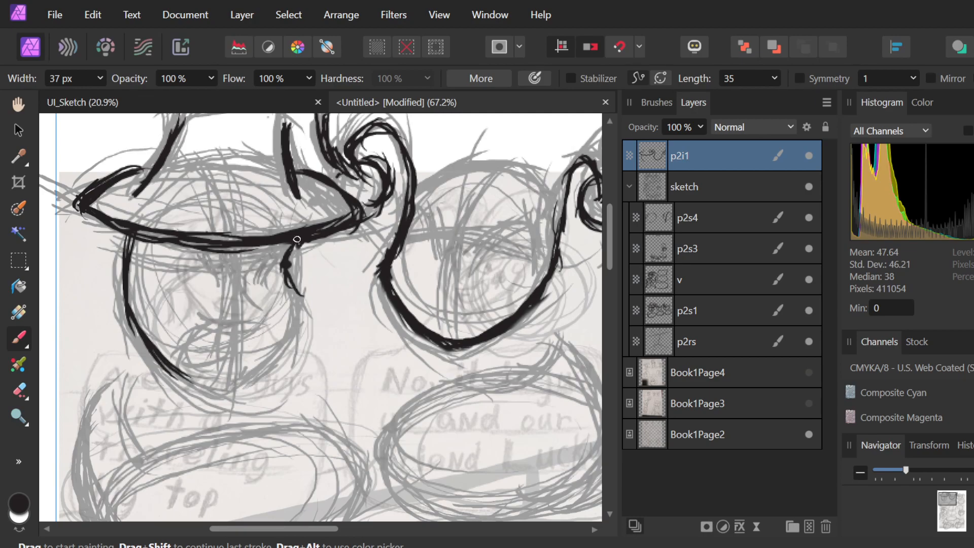
pyautogui.hotkey('ctrl', 'z')
pyautogui.hotkey('ctrl', 'z')
pyautogui.hotkey('ctrl', 'z')
pyautogui.hotkey('ctrl', 'z')
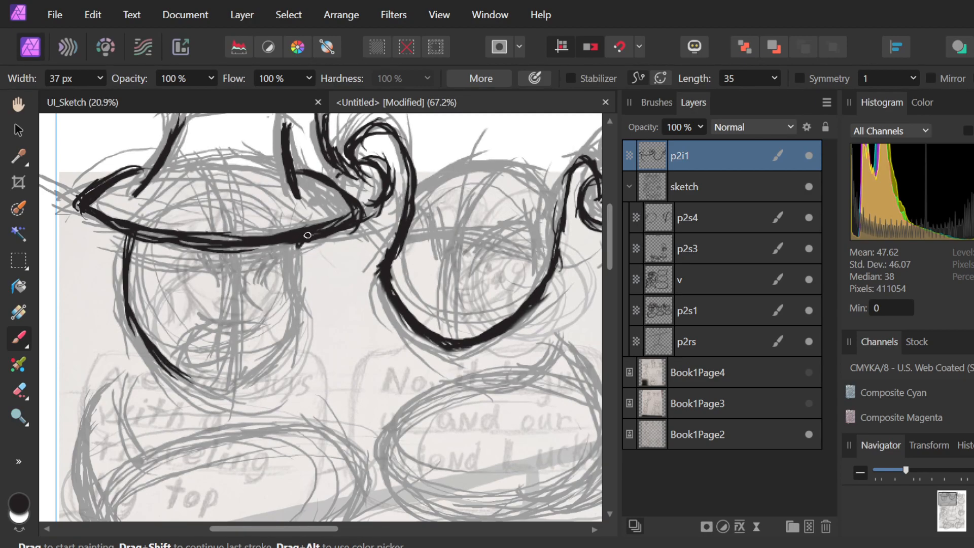
# Try another cheek line between chin and brim, and step back through the history to restore the earlier cheek outline.
pyautogui.moveTo(246, 387); pyautogui.dragTo(306, 233)
pyautogui.hotkey('ctrl', 'z')
pyautogui.hotkey('ctrl', 'z')
pyautogui.hotkey('ctrl', 'z')
pyautogui.hotkey('ctrl', 'z')
pyautogui.hotkey('ctrl', 'z')
pyautogui.hotkey('ctrl', 'z')
pyautogui.hotkey('ctrl', 'z')
pyautogui.hotkey('ctrl', 'shift', 'z')
pyautogui.hotkey('ctrl', 'shift', 'z')
pyautogui.hotkey('ctrl', 'shift', 'z')
pyautogui.hotkey('ctrl', 'shift', 'z')
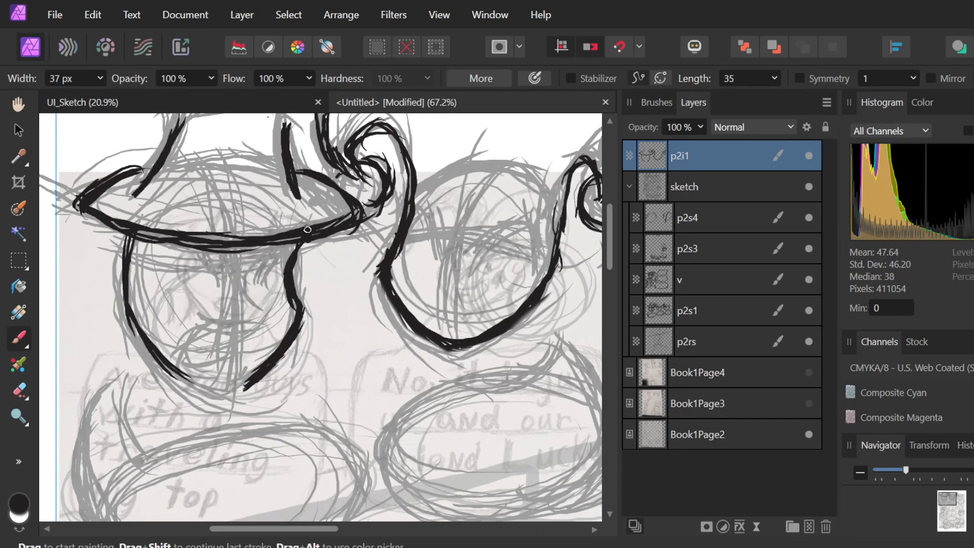
# Erase the hatted face's cheek line nearest the horned head and re-ink it from the brim down to the jaw.
pyautogui.press('e')
pyautogui.moveTo(241, 403)
pyautogui.mouseDown()
pyautogui.moveTo(306, 317)
pyautogui.moveTo(296, 292)
pyautogui.moveTo(305, 276)
pyautogui.moveTo(280, 308)
pyautogui.mouseUp()
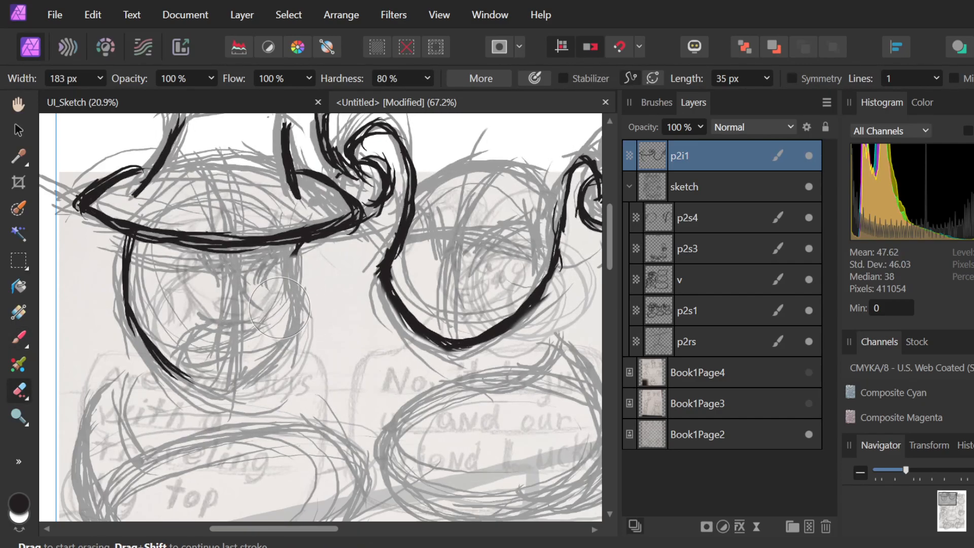
pyautogui.press('b')
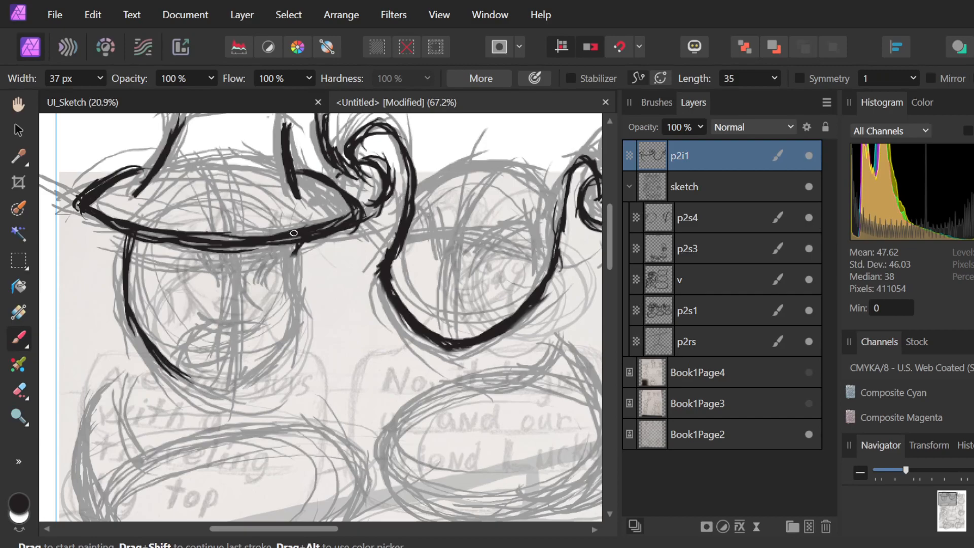
pyautogui.moveTo(289, 233)
pyautogui.mouseDown()
pyautogui.moveTo(293, 276)
pyautogui.moveTo(294, 232)
pyautogui.moveTo(290, 293)
pyautogui.moveTo(288, 241)
pyautogui.moveTo(289, 289)
pyautogui.moveTo(286, 263)
pyautogui.moveTo(297, 311)
pyautogui.moveTo(288, 277)
pyautogui.moveTo(282, 334)
pyautogui.moveTo(296, 293)
pyautogui.moveTo(264, 356)
pyautogui.moveTo(295, 294)
pyautogui.moveTo(282, 335)
pyautogui.moveTo(286, 314)
pyautogui.moveTo(297, 319)
pyautogui.moveTo(259, 371)
pyautogui.mouseUp()
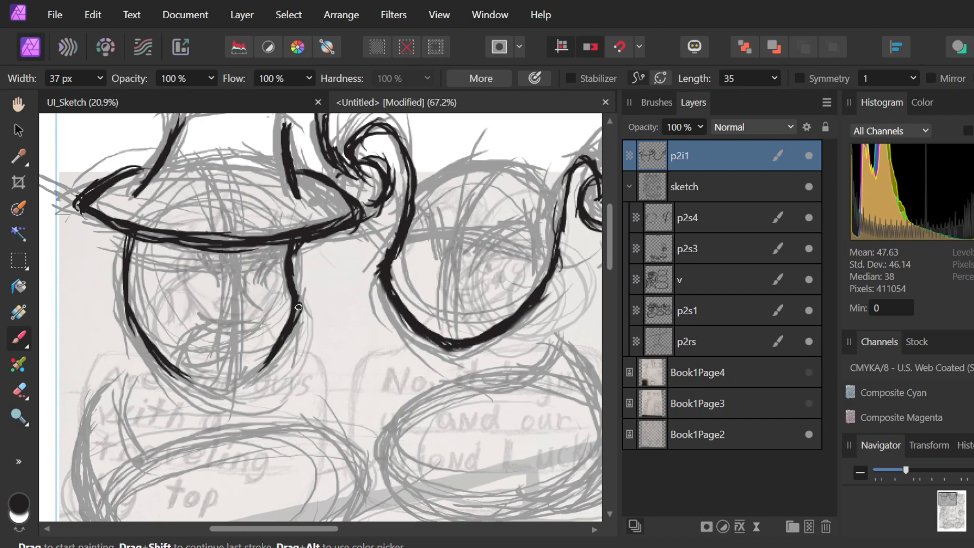
# Ink the lower jaw from both cheeks so the lines meet at the hatted face's chin.
pyautogui.moveTo(300, 310)
pyautogui.mouseDown()
pyautogui.moveTo(251, 382)
pyautogui.moveTo(220, 396)
pyautogui.moveTo(211, 387)
pyautogui.moveTo(236, 389)
pyautogui.moveTo(255, 376)
pyautogui.moveTo(229, 388)
pyautogui.mouseUp()
pyautogui.hotkey('ctrl', 'z')
pyautogui.moveTo(133, 315)
pyautogui.mouseDown()
pyautogui.moveTo(190, 379)
pyautogui.moveTo(148, 334)
pyautogui.moveTo(167, 367)
pyautogui.moveTo(204, 390)
pyautogui.moveTo(178, 373)
pyautogui.moveTo(226, 387)
pyautogui.moveTo(176, 377)
pyautogui.moveTo(221, 389)
pyautogui.mouseUp()
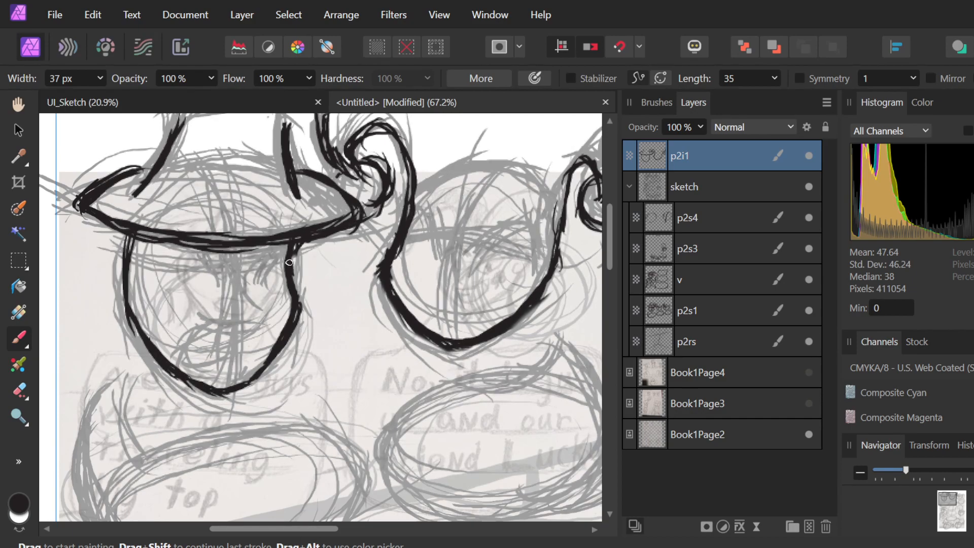
pyautogui.moveTo(247, 274)
pyautogui.mouseDown()
pyautogui.moveTo(256, 249)
pyautogui.moveTo(245, 278)
pyautogui.mouseUp()
pyautogui.hotkey('ctrl', 'z')
pyautogui.hotkey('ctrl', 'z')
pyautogui.hotkey('ctrl', 'z')
# Ink two short slanted lines beneath the brim, one on each side of the nose bridge, as inner eye edges.
pyautogui.moveTo(275, 236); pyautogui.dragTo(288, 264)
pyautogui.moveTo(195, 248); pyautogui.dragTo(224, 252)
pyautogui.click(252, 272)
pyautogui.moveTo(209, 247); pyautogui.dragTo(221, 280)
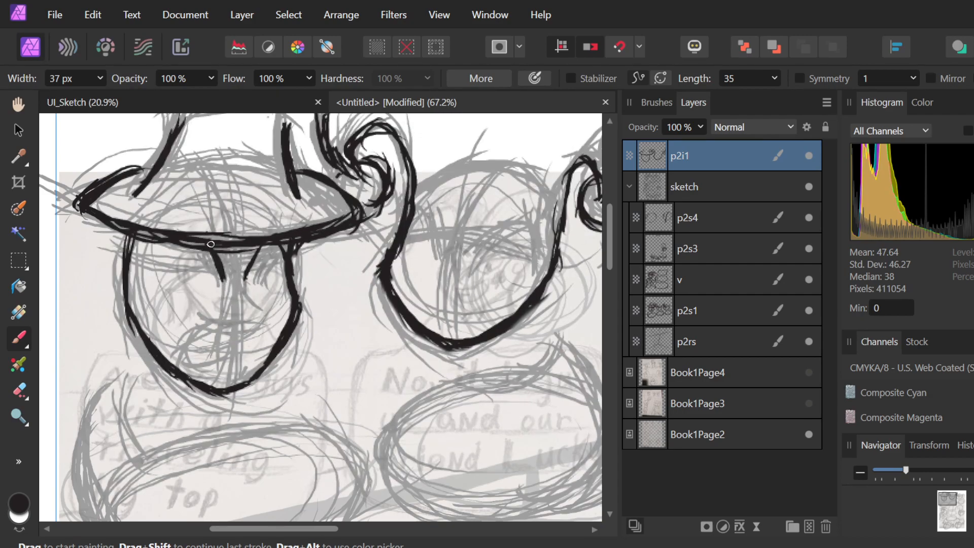
# Try inking the curved lower lids of both eyes beneath the hat brim, and undo the strokes.
pyautogui.moveTo(183, 244)
pyautogui.mouseDown()
pyautogui.moveTo(159, 263)
pyautogui.moveTo(208, 283)
pyautogui.mouseUp()
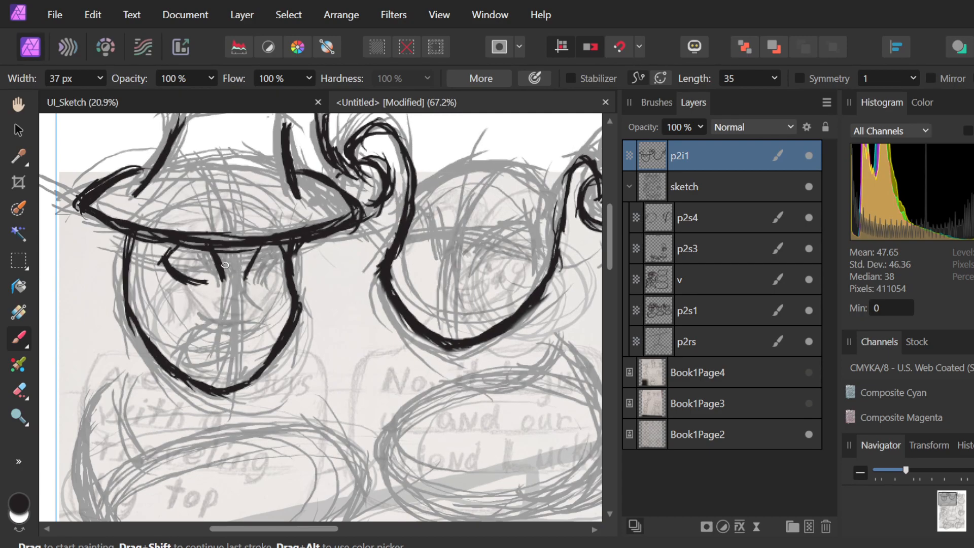
pyautogui.moveTo(275, 280)
pyautogui.mouseDown()
pyautogui.moveTo(281, 276)
pyautogui.moveTo(257, 281)
pyautogui.moveTo(293, 268)
pyautogui.mouseUp()
pyautogui.moveTo(287, 270); pyautogui.dragTo(255, 287)
pyautogui.hotkey('ctrl', 'z')
pyautogui.hotkey('ctrl', 'z')
pyautogui.hotkey('ctrl', 'z')
pyautogui.hotkey('ctrl', 'z')
pyautogui.hotkey('ctrl', 'z')
pyautogui.hotkey('ctrl', 'z')
pyautogui.hotkey('ctrl', 'z')
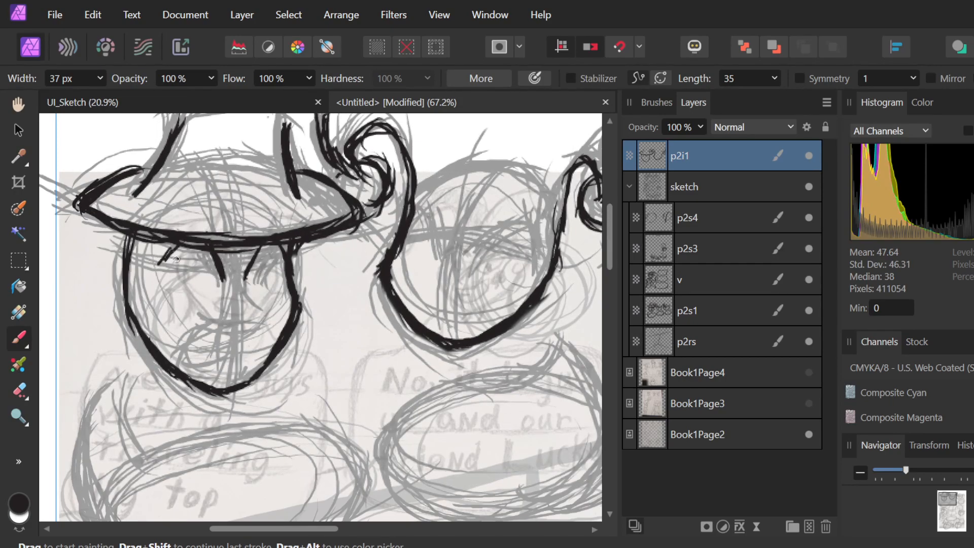
# Ink the lower lids of both eyes under the hat brim and draw an oval pupil in each.
pyautogui.moveTo(172, 247)
pyautogui.mouseDown()
pyautogui.moveTo(161, 264)
pyautogui.moveTo(184, 288)
pyautogui.moveTo(181, 279)
pyautogui.moveTo(210, 284)
pyautogui.mouseUp()
pyautogui.moveTo(279, 272)
pyautogui.mouseDown()
pyautogui.moveTo(263, 280)
pyautogui.moveTo(275, 277)
pyautogui.moveTo(275, 262)
pyautogui.mouseUp()
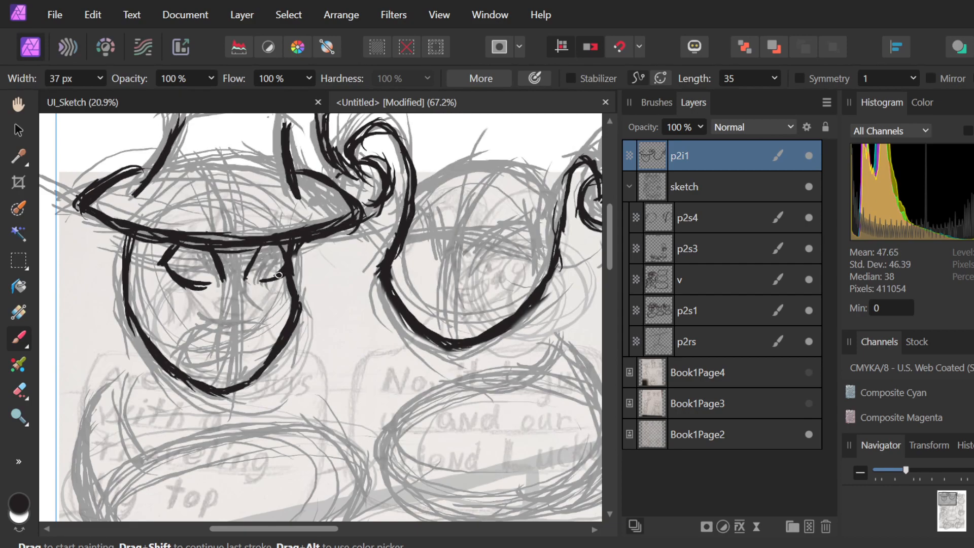
pyautogui.moveTo(274, 267); pyautogui.dragTo(263, 275)
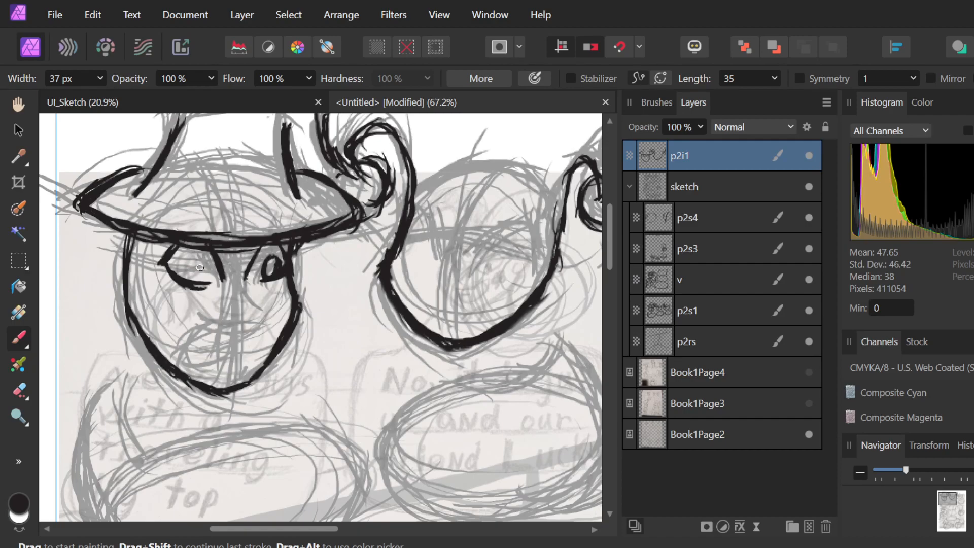
pyautogui.moveTo(193, 281)
pyautogui.mouseDown()
pyautogui.moveTo(192, 256)
pyautogui.moveTo(193, 282)
pyautogui.moveTo(194, 259)
pyautogui.moveTo(200, 273)
pyautogui.moveTo(187, 273)
pyautogui.moveTo(212, 285)
pyautogui.mouseUp()
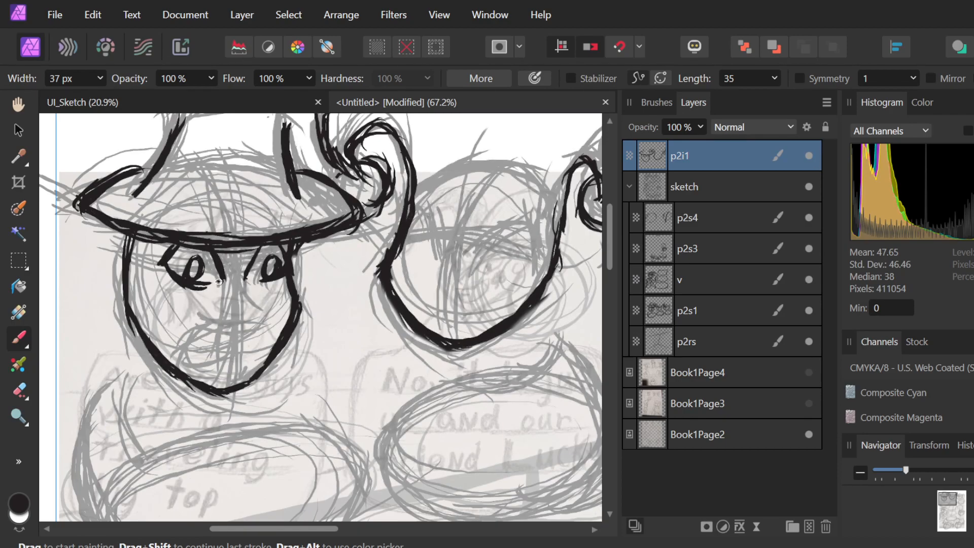
pyautogui.scroll(-5, 218, 282)
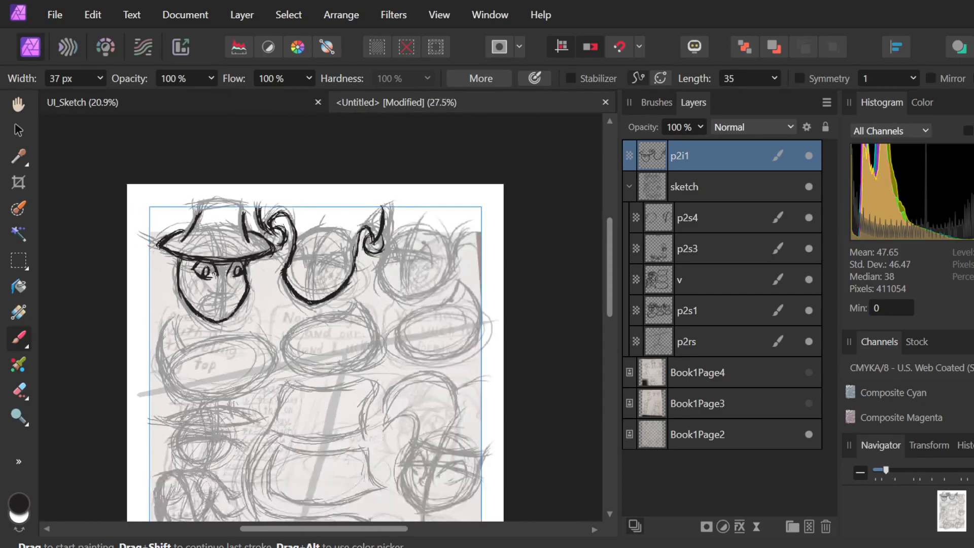
pyautogui.scroll(5, 278, 292)
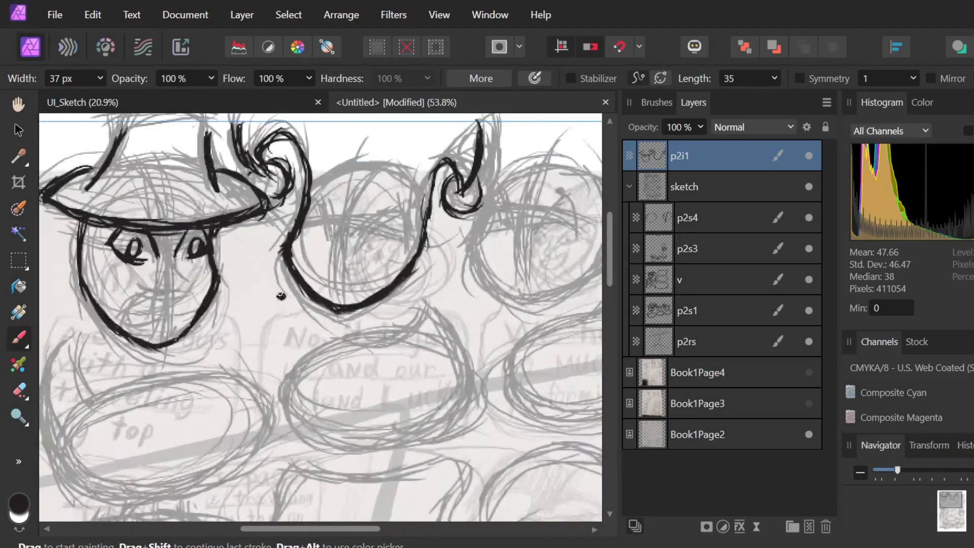
pyautogui.scroll(-2, 279, 290)
pyautogui.scroll(1, 133, 258)
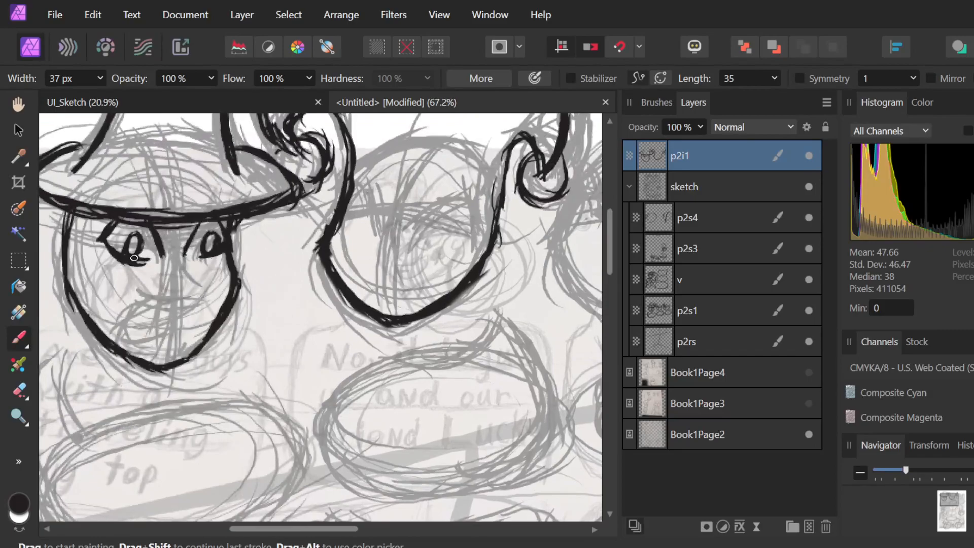
pyautogui.scroll(2, 131, 259)
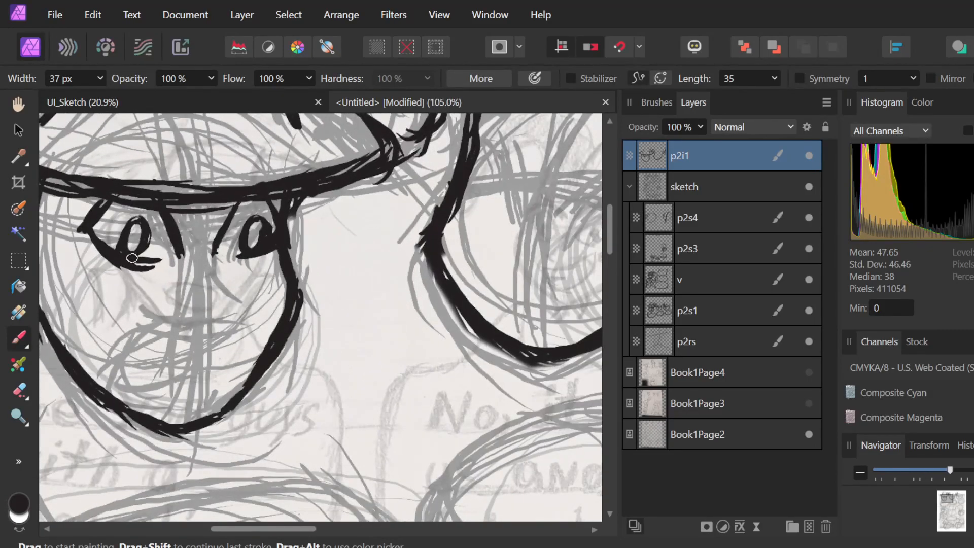
pyautogui.scroll(3, 131, 258)
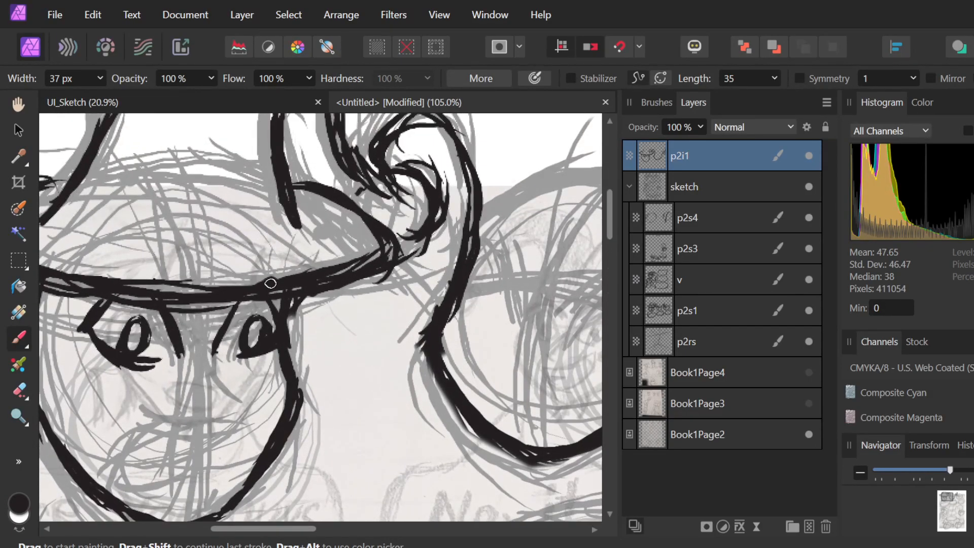
# Erase the middle of the hat brim's lower line and repaint the brow-side line above the right-hand eye.
pyautogui.hscroll(-3, 270, 282)
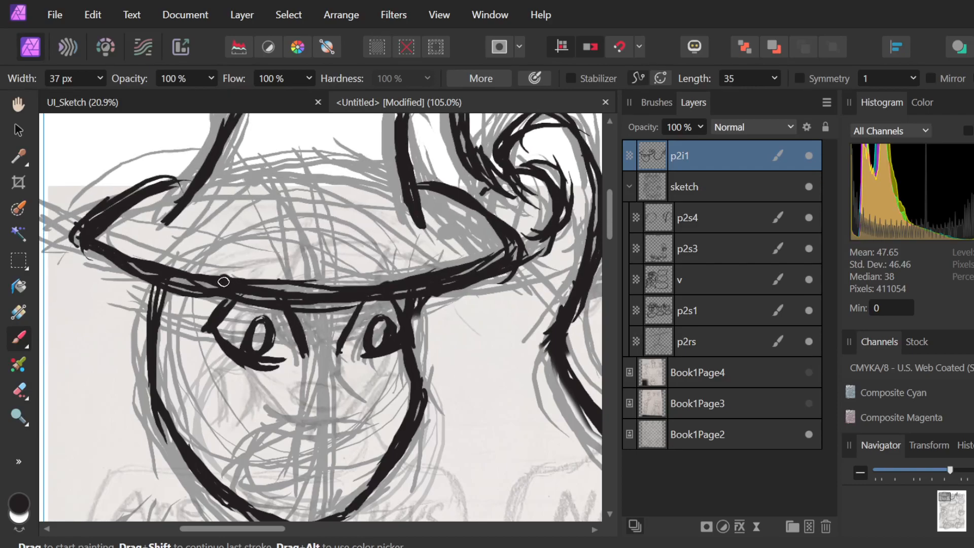
pyautogui.press('e')
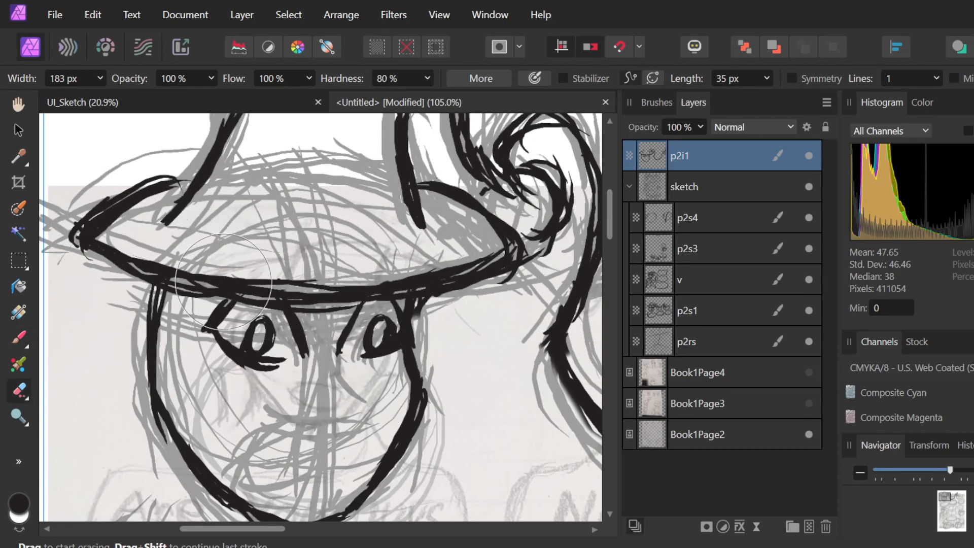
pyautogui.moveTo(251, 259)
pyautogui.mouseDown()
pyautogui.moveTo(328, 258)
pyautogui.moveTo(310, 240)
pyautogui.moveTo(328, 262)
pyautogui.moveTo(392, 256)
pyautogui.moveTo(372, 253)
pyautogui.mouseUp()
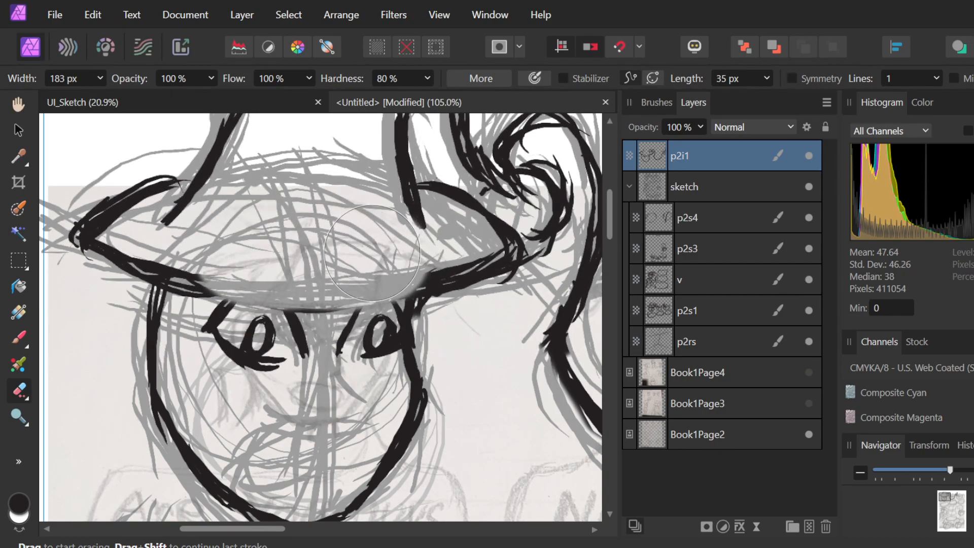
pyautogui.press('b')
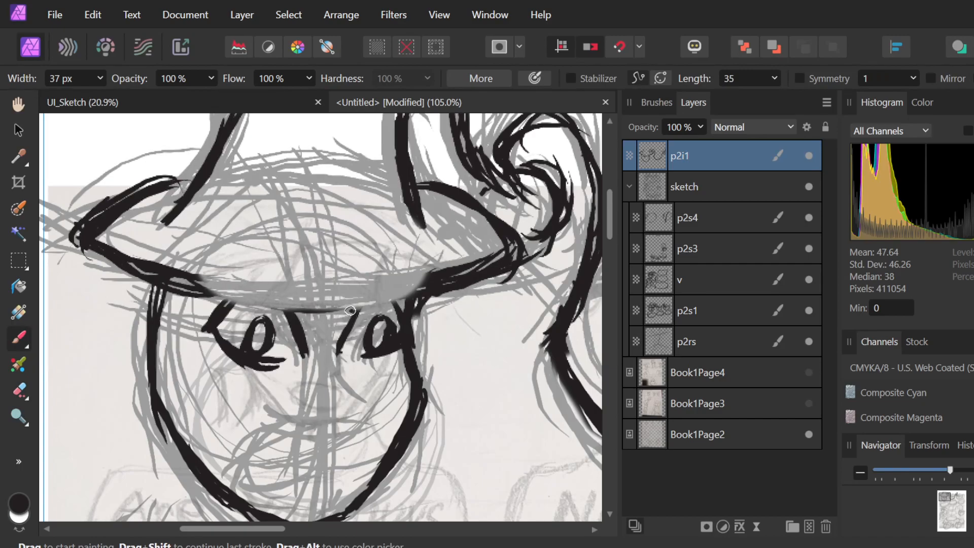
pyautogui.moveTo(343, 306)
pyautogui.mouseDown()
pyautogui.moveTo(415, 304)
pyautogui.moveTo(359, 310)
pyautogui.moveTo(405, 305)
pyautogui.moveTo(459, 272)
pyautogui.mouseUp()
pyautogui.moveTo(394, 303); pyautogui.dragTo(473, 280)
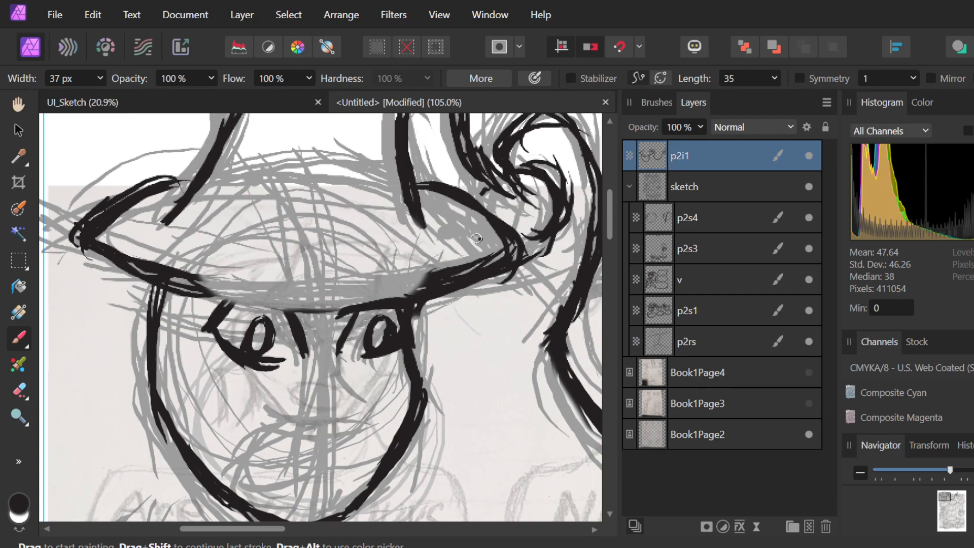
# Erase the right part of the brim's lower line and repaint it as a lower, rounded curve up to the brim's tip.
pyautogui.press('e')
pyautogui.moveTo(434, 280)
pyautogui.mouseDown()
pyautogui.moveTo(467, 264)
pyautogui.moveTo(459, 277)
pyautogui.moveTo(533, 265)
pyautogui.mouseUp()
pyautogui.hotkey('ctrl', 'z')
pyautogui.hotkey('ctrl', 'z')
pyautogui.moveTo(477, 286); pyautogui.dragTo(504, 339)
pyautogui.press('b')
pyautogui.moveTo(337, 317)
pyautogui.mouseDown()
pyautogui.moveTo(467, 300)
pyautogui.moveTo(509, 268)
pyautogui.moveTo(450, 304)
pyautogui.moveTo(517, 264)
pyautogui.moveTo(492, 285)
pyautogui.moveTo(523, 247)
pyautogui.moveTo(506, 234)
pyautogui.moveTo(512, 272)
pyautogui.moveTo(515, 250)
pyautogui.mouseUp()
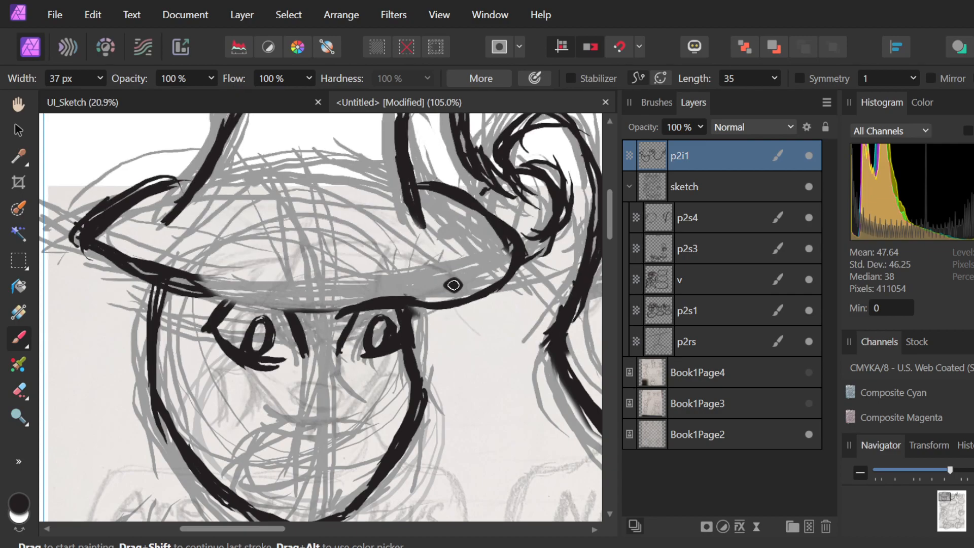
# Erase the left part of the brim's lower line and repaint it from the left tip across the brow.
pyautogui.press('e')
pyautogui.moveTo(218, 276)
pyautogui.mouseDown()
pyautogui.moveTo(201, 261)
pyautogui.moveTo(132, 264)
pyautogui.moveTo(112, 244)
pyautogui.moveTo(127, 229)
pyautogui.moveTo(145, 237)
pyautogui.mouseUp()
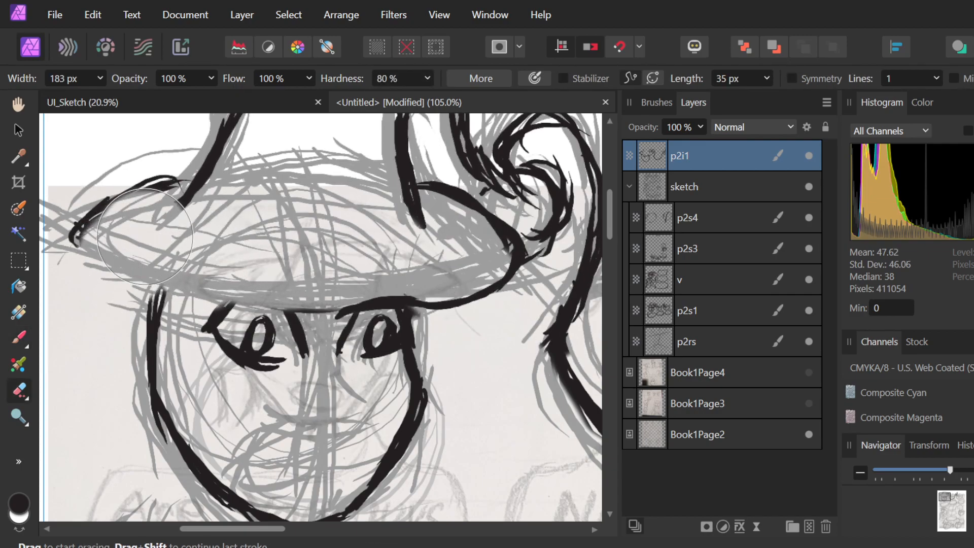
pyautogui.hotkey('ctrl', 'z')
pyautogui.press('b')
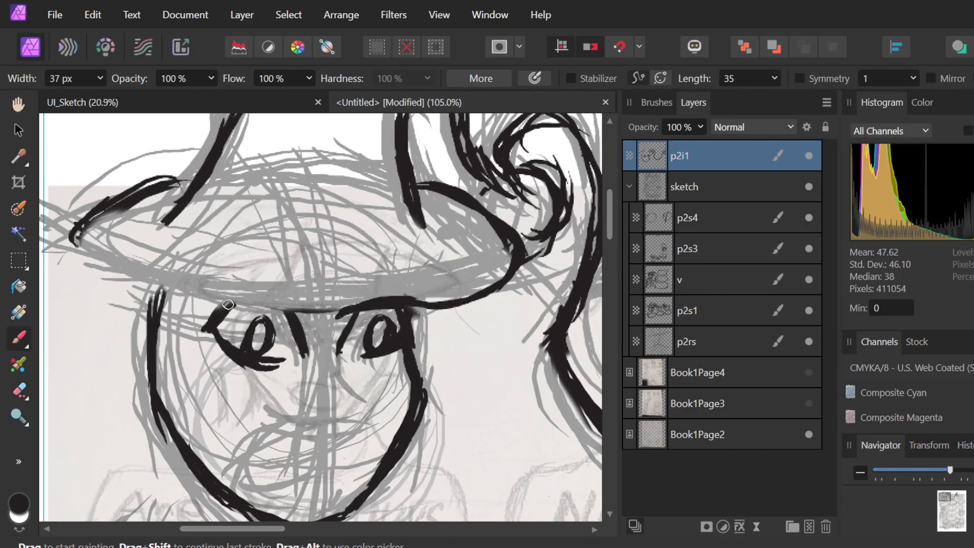
pyautogui.moveTo(203, 299)
pyautogui.mouseDown()
pyautogui.moveTo(239, 294)
pyautogui.moveTo(277, 312)
pyautogui.moveTo(208, 304)
pyautogui.moveTo(278, 306)
pyautogui.moveTo(215, 295)
pyautogui.moveTo(303, 321)
pyautogui.moveTo(251, 298)
pyautogui.moveTo(357, 310)
pyautogui.mouseUp()
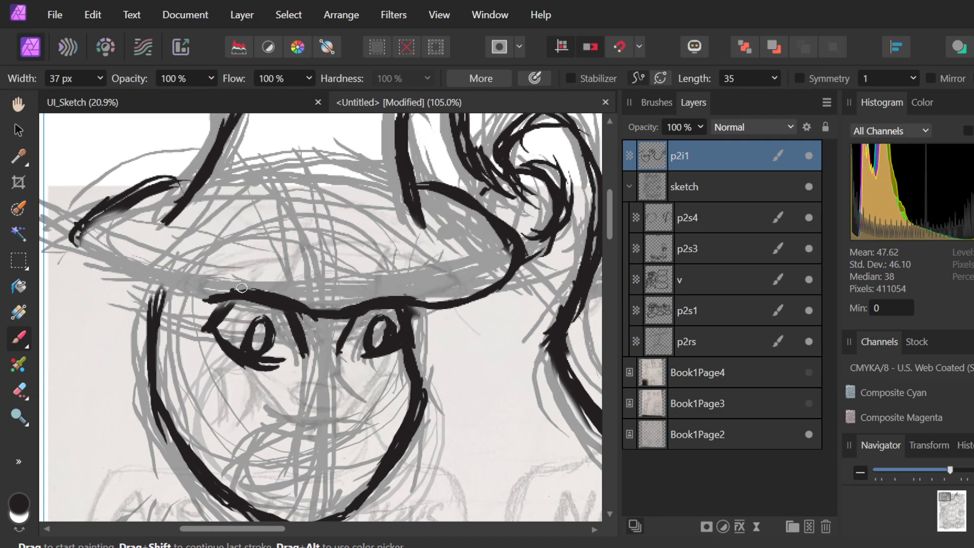
pyautogui.moveTo(212, 293); pyautogui.dragTo(156, 279)
pyautogui.moveTo(99, 214)
pyautogui.mouseDown()
pyautogui.moveTo(90, 252)
pyautogui.moveTo(90, 214)
pyautogui.moveTo(82, 236)
pyautogui.moveTo(133, 267)
pyautogui.moveTo(79, 224)
pyautogui.moveTo(152, 276)
pyautogui.moveTo(90, 237)
pyautogui.moveTo(133, 278)
pyautogui.moveTo(176, 272)
pyautogui.moveTo(111, 254)
pyautogui.moveTo(144, 280)
pyautogui.moveTo(145, 269)
pyautogui.moveTo(115, 267)
pyautogui.moveTo(220, 289)
pyautogui.mouseUp()
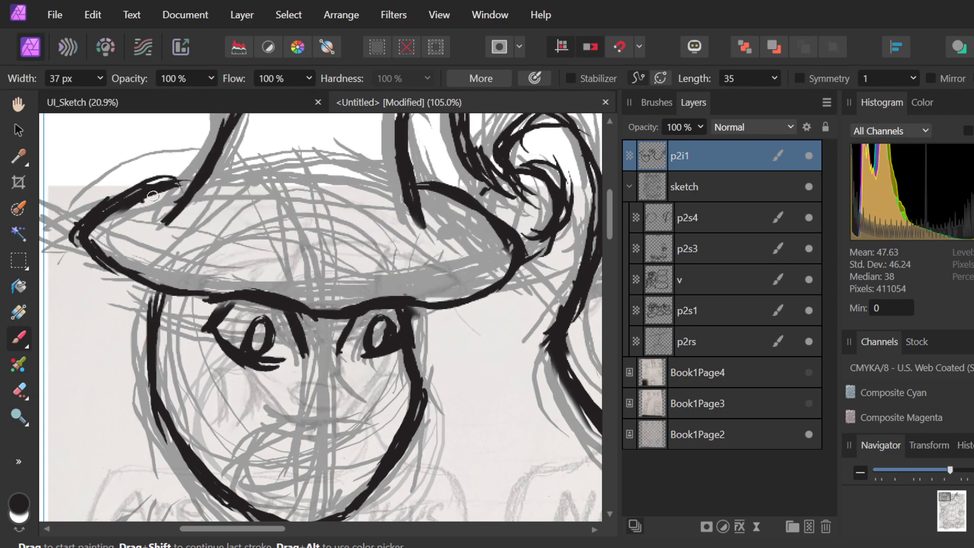
# Touch up the ink where the hat brim meets the outer corner of the right-hand eye.
pyautogui.scroll(-2, 456, 267)
pyautogui.scroll(4, 452, 261)
pyautogui.scroll(-1, 436, 257)
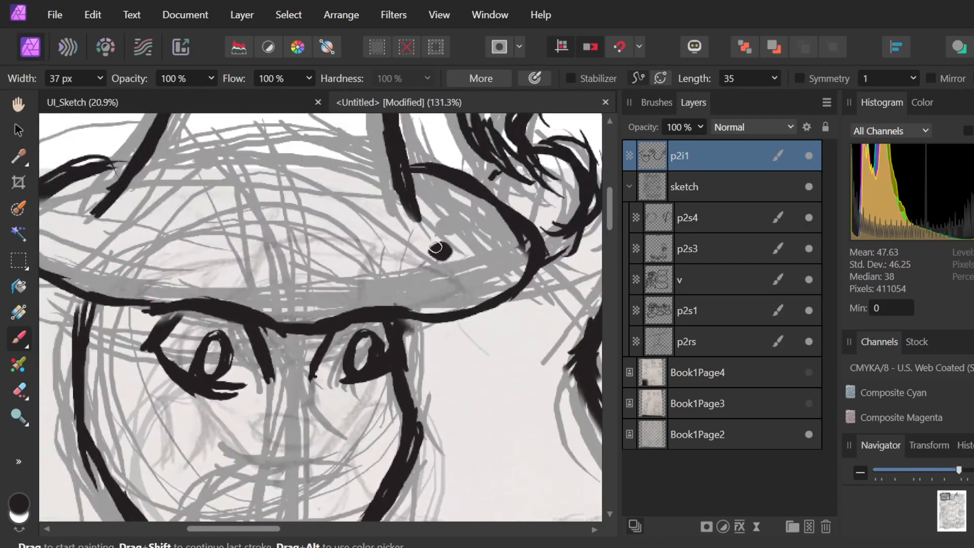
pyautogui.moveTo(405, 310); pyautogui.dragTo(402, 339)
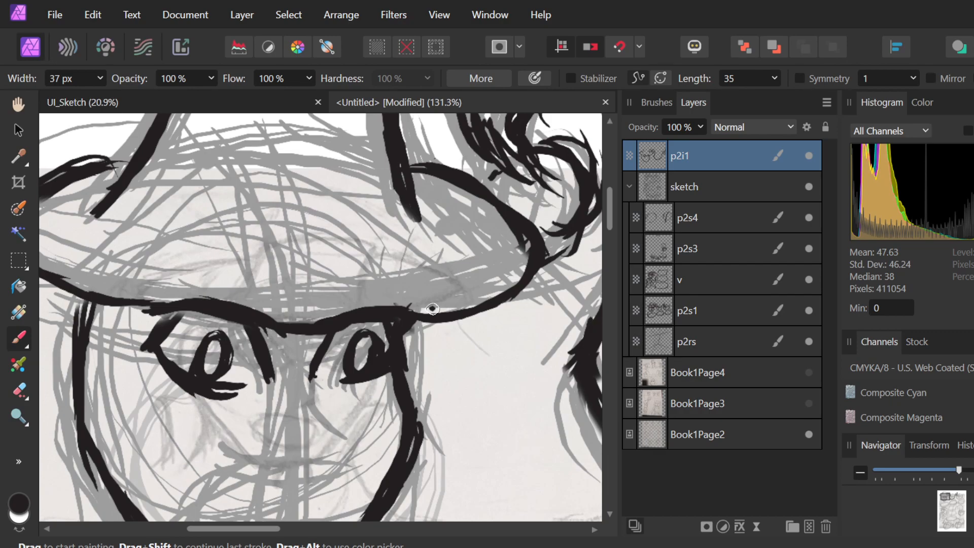
# Ink the nose as a line running down from the right-hand eye's inner corner and hooking back at the tip.
pyautogui.click(296, 378)
pyautogui.moveTo(319, 358)
pyautogui.mouseDown()
pyautogui.moveTo(304, 397)
pyautogui.moveTo(313, 368)
pyautogui.moveTo(329, 420)
pyautogui.moveTo(308, 388)
pyautogui.moveTo(319, 407)
pyautogui.mouseUp()
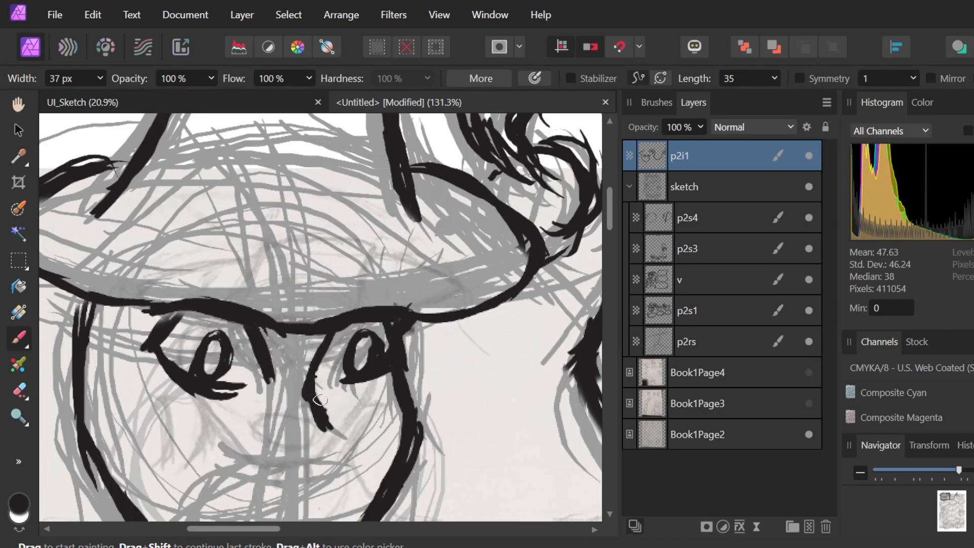
pyautogui.hotkey('ctrl', 'z')
pyautogui.hotkey('ctrl', 'z')
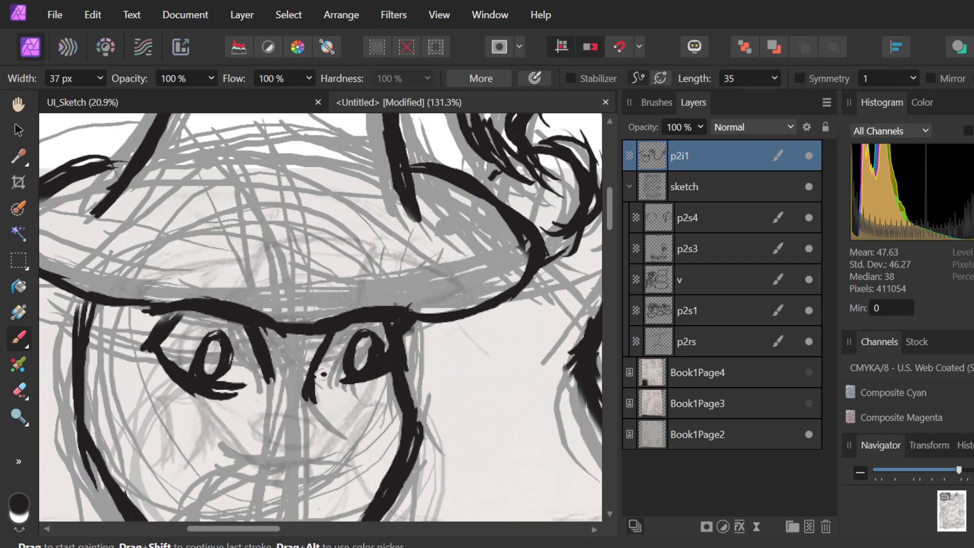
pyautogui.moveTo(316, 375)
pyautogui.mouseDown()
pyautogui.moveTo(311, 408)
pyautogui.moveTo(332, 426)
pyautogui.moveTo(309, 439)
pyautogui.mouseUp()
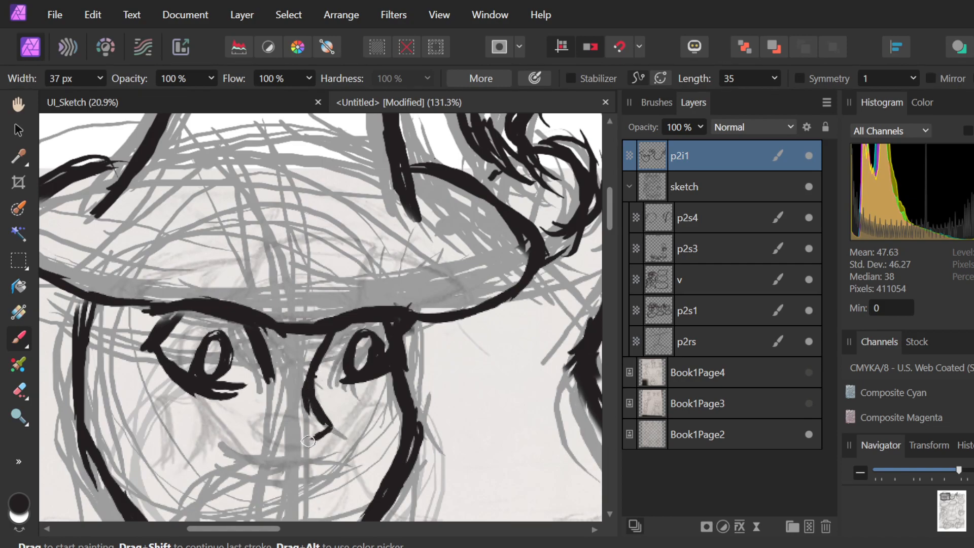
pyautogui.scroll(-5, 403, 398)
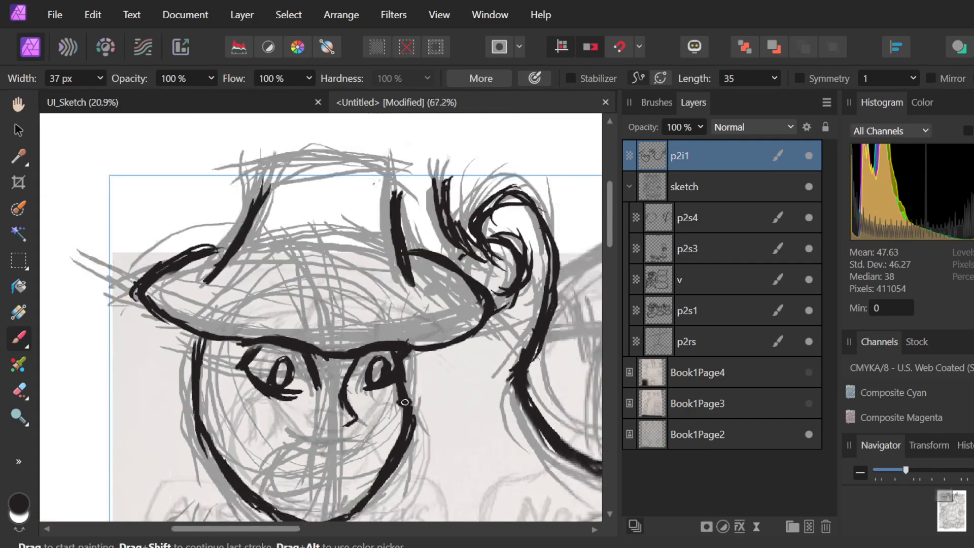
pyautogui.scroll(3, 354, 457)
pyautogui.scroll(2, 354, 456)
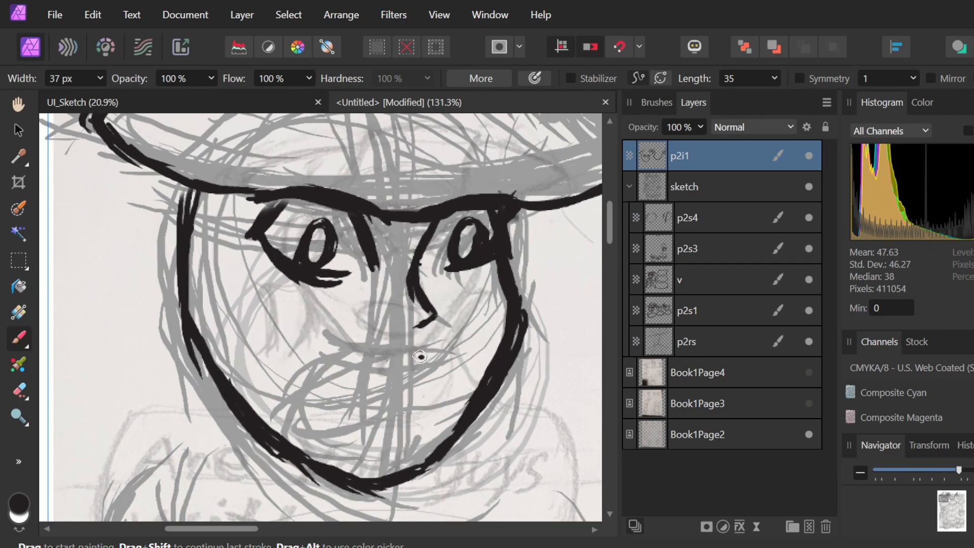
pyautogui.moveTo(426, 350)
pyautogui.mouseDown()
pyautogui.moveTo(390, 353)
pyautogui.moveTo(424, 355)
pyautogui.moveTo(390, 353)
pyautogui.moveTo(394, 361)
pyautogui.moveTo(392, 352)
pyautogui.moveTo(348, 397)
pyautogui.moveTo(391, 355)
pyautogui.moveTo(344, 418)
pyautogui.moveTo(370, 363)
pyautogui.moveTo(350, 424)
pyautogui.moveTo(412, 410)
pyautogui.mouseUp()
pyautogui.hotkey('ctrl', 'z')
pyautogui.moveTo(343, 416)
pyautogui.mouseDown()
pyautogui.moveTo(361, 426)
pyautogui.moveTo(412, 421)
pyautogui.mouseUp()
pyautogui.moveTo(356, 432)
pyautogui.mouseDown()
pyautogui.moveTo(422, 412)
pyautogui.moveTo(432, 384)
pyautogui.mouseUp()
pyautogui.moveTo(406, 417)
pyautogui.mouseDown()
pyautogui.moveTo(427, 361)
pyautogui.moveTo(440, 374)
pyautogui.moveTo(431, 399)
pyautogui.mouseUp()
pyautogui.hotkey('ctrl', 'z')
pyautogui.hotkey('ctrl', 'z')
pyautogui.hotkey('ctrl', 'z')
pyautogui.hotkey('ctrl', 'z')
# Ink a slanted oval outline for the open mouth below the nose.
pyautogui.moveTo(421, 355)
pyautogui.mouseDown()
pyautogui.moveTo(425, 410)
pyautogui.moveTo(432, 387)
pyautogui.moveTo(415, 396)
pyautogui.mouseUp()
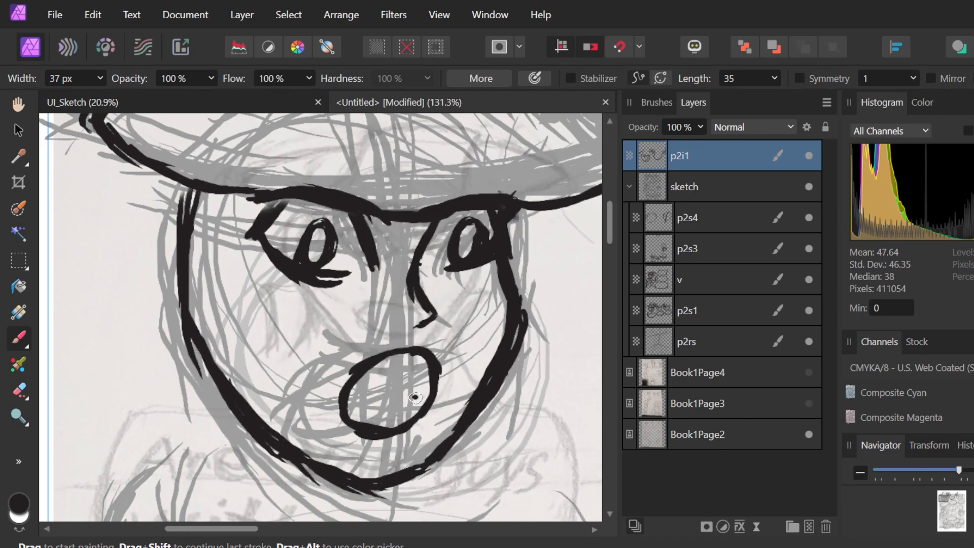
pyautogui.scroll(-5, 414, 390)
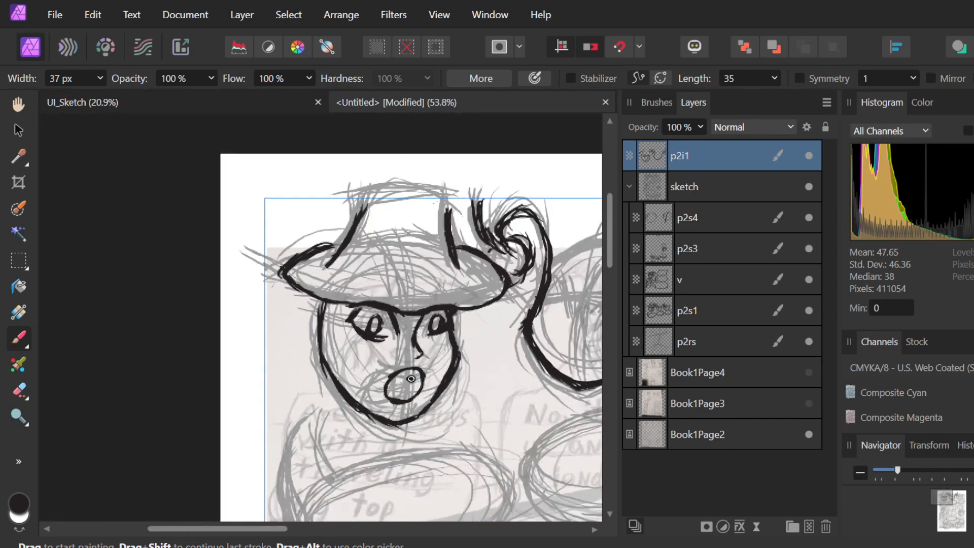
pyautogui.scroll(-3, 406, 359)
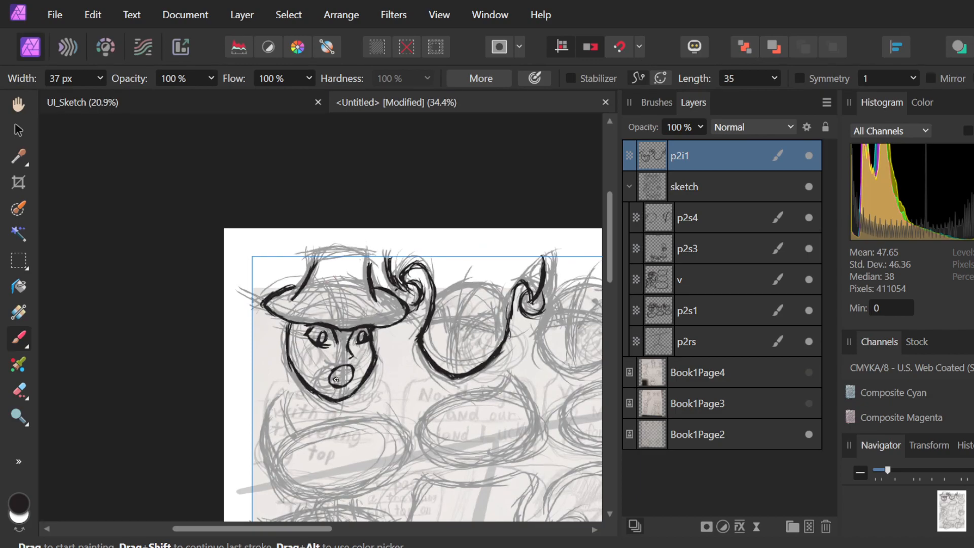
pyautogui.scroll(3, 336, 379)
pyautogui.scroll(-1, 336, 379)
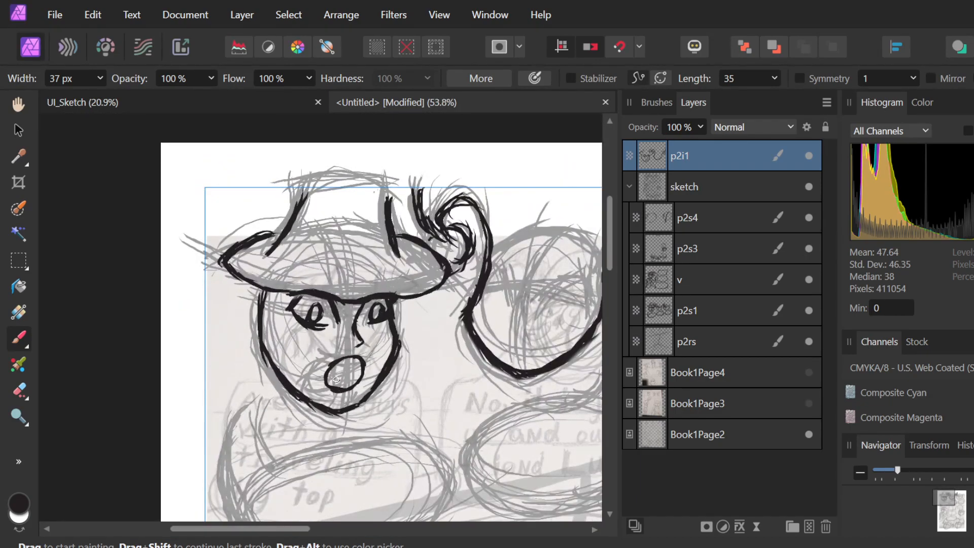
pyautogui.scroll(6, 335, 379)
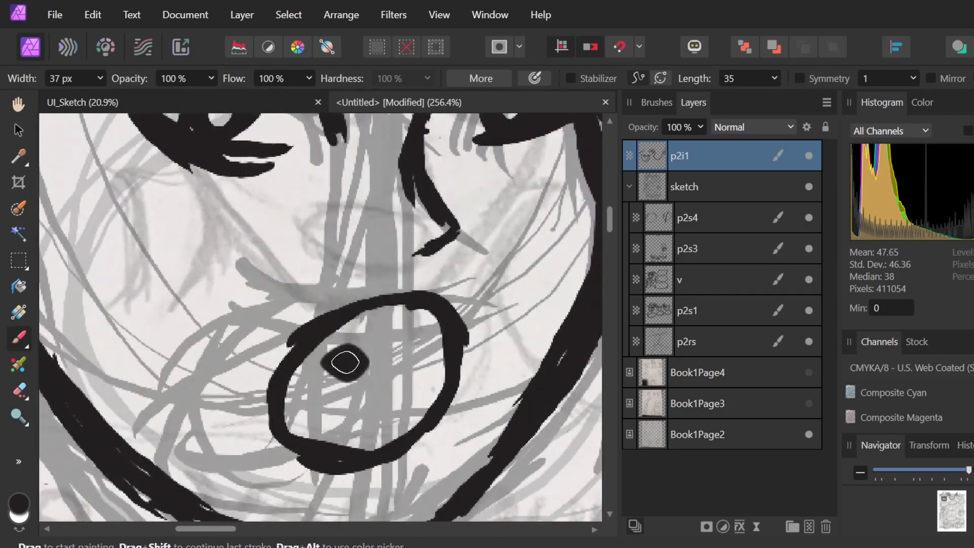
pyautogui.moveTo(395, 318); pyautogui.dragTo(309, 381)
pyautogui.moveTo(424, 323); pyautogui.dragTo(307, 413)
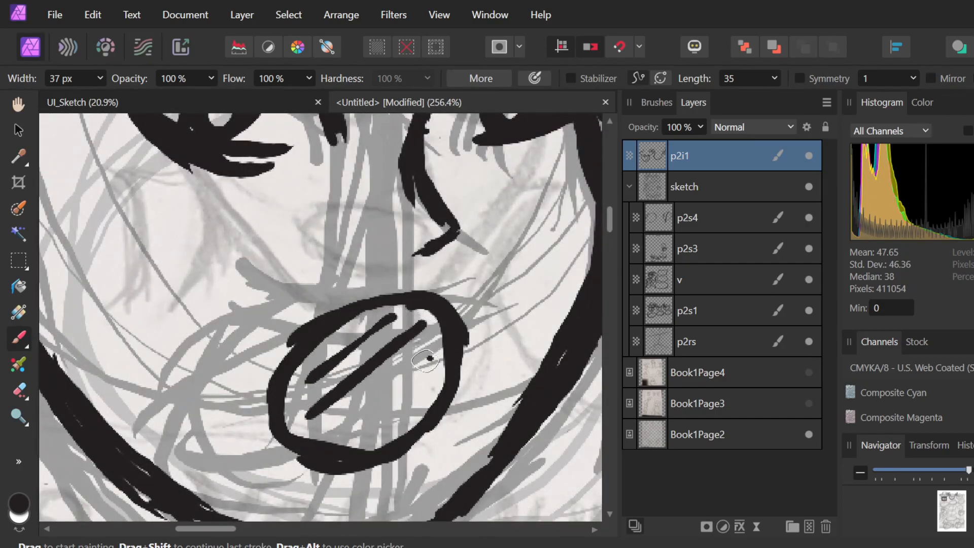
pyautogui.moveTo(429, 359); pyautogui.dragTo(339, 425)
pyautogui.moveTo(443, 376); pyautogui.dragTo(373, 427)
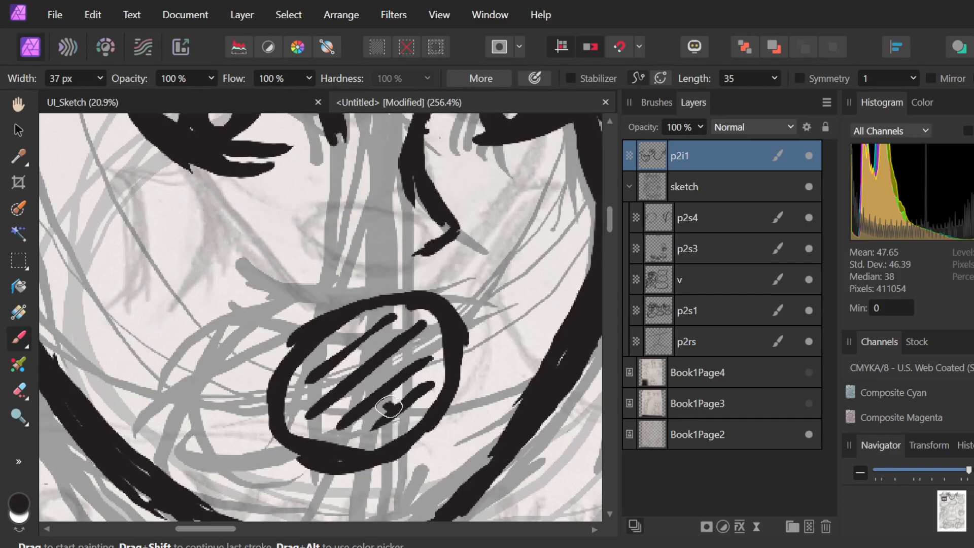
pyautogui.scroll(-5, 411, 343)
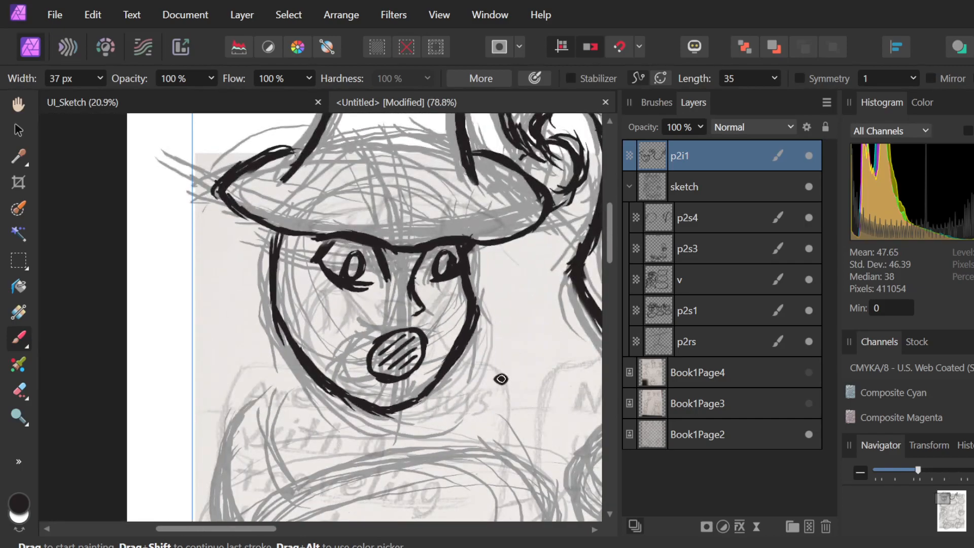
pyautogui.scroll(-3, 501, 379)
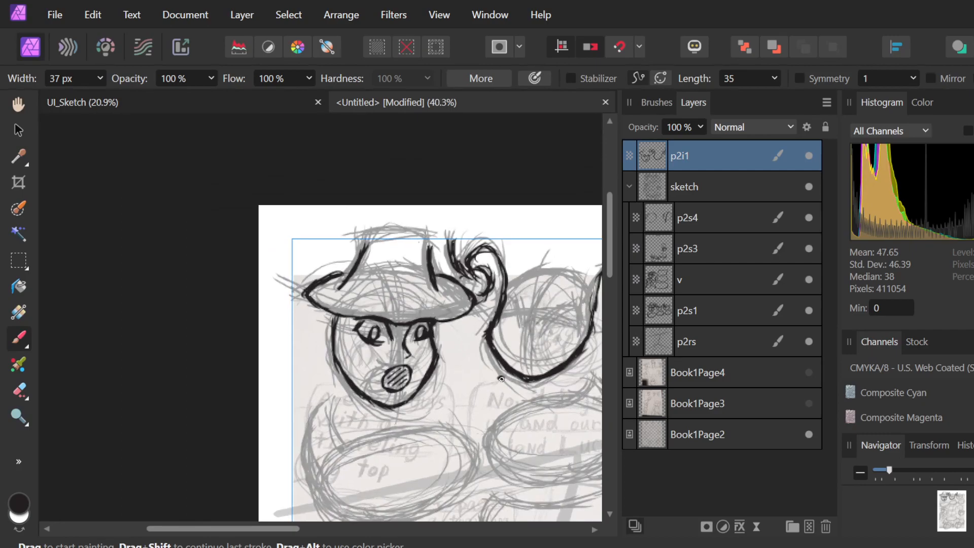
pyautogui.hscroll(2, 501, 379)
pyautogui.hscroll(1, 500, 379)
pyautogui.hotkey('ctrl', 'z')
pyautogui.hotkey('ctrl', 'z')
pyautogui.hotkey('ctrl', 'z')
pyautogui.hotkey('ctrl', 'z')
pyautogui.hotkey('ctrl', 'z')
pyautogui.hotkey('ctrl', 'z')
pyautogui.hotkey('ctrl', 'z')
pyautogui.scroll(8, 277, 393)
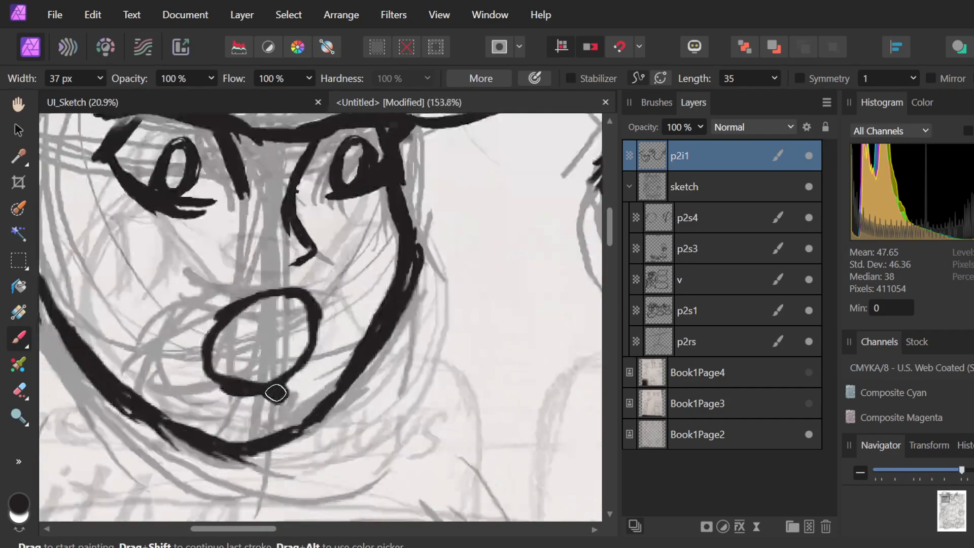
pyautogui.moveTo(277, 393); pyautogui.dragTo(287, 392)
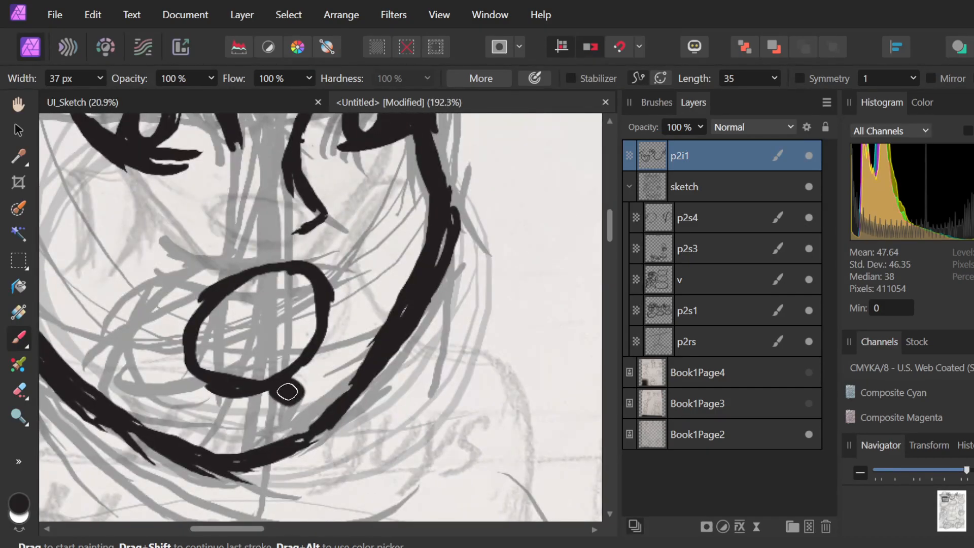
pyautogui.hotkey('ctrl', 'z')
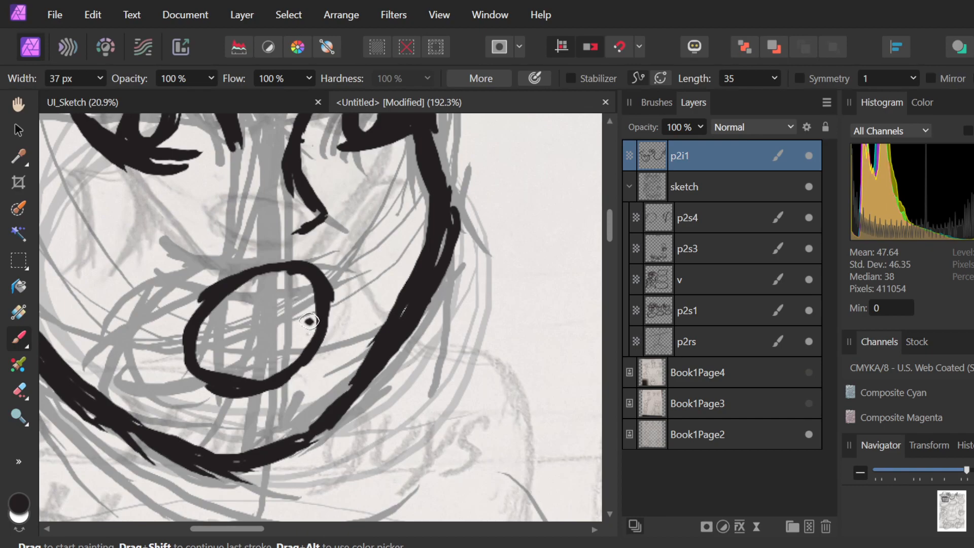
# Paint a curved line inside the upper part of the mouth and fill the area beneath it solid black.
pyautogui.moveTo(320, 320)
pyautogui.mouseDown()
pyautogui.moveTo(305, 306)
pyautogui.moveTo(234, 319)
pyautogui.moveTo(232, 342)
pyautogui.moveTo(196, 372)
pyautogui.moveTo(212, 340)
pyautogui.moveTo(208, 374)
pyautogui.moveTo(216, 336)
pyautogui.moveTo(202, 365)
pyautogui.moveTo(259, 318)
pyautogui.mouseUp()
pyautogui.click(269, 323)
pyautogui.moveTo(212, 368); pyautogui.dragTo(266, 310)
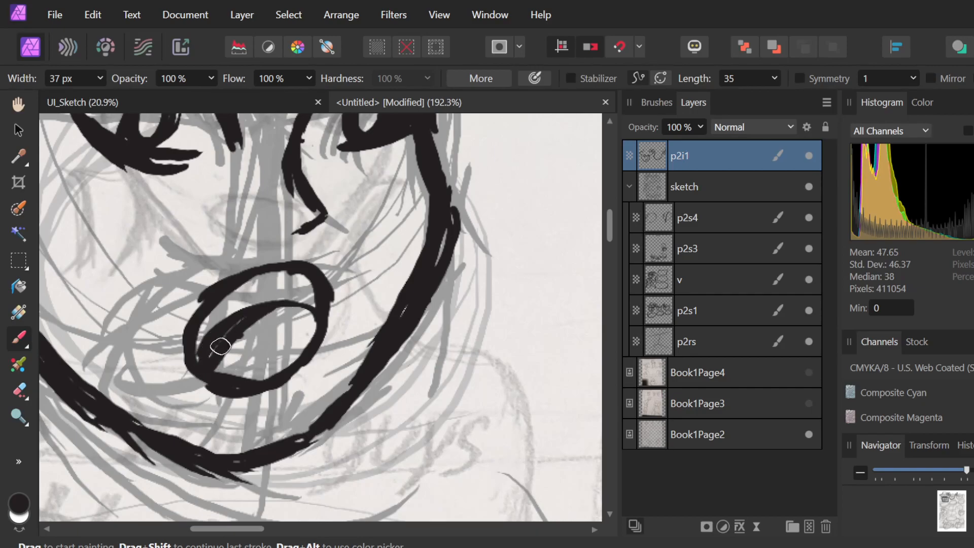
pyautogui.moveTo(223, 348); pyautogui.dragTo(310, 314)
pyautogui.moveTo(221, 366); pyautogui.dragTo(315, 330)
pyautogui.moveTo(246, 351); pyautogui.dragTo(311, 334)
pyautogui.moveTo(231, 377)
pyautogui.mouseDown()
pyautogui.moveTo(310, 340)
pyautogui.moveTo(240, 376)
pyautogui.moveTo(305, 349)
pyautogui.moveTo(255, 378)
pyautogui.moveTo(302, 348)
pyautogui.moveTo(268, 363)
pyautogui.moveTo(305, 318)
pyautogui.moveTo(308, 343)
pyautogui.moveTo(315, 314)
pyautogui.moveTo(313, 325)
pyautogui.moveTo(302, 316)
pyautogui.moveTo(317, 318)
pyautogui.moveTo(278, 306)
pyautogui.moveTo(290, 310)
pyautogui.moveTo(255, 320)
pyautogui.moveTo(304, 305)
pyautogui.moveTo(218, 351)
pyautogui.moveTo(254, 320)
pyautogui.moveTo(220, 349)
pyautogui.moveTo(260, 329)
pyautogui.moveTo(231, 350)
pyautogui.moveTo(248, 335)
pyautogui.moveTo(239, 369)
pyautogui.moveTo(239, 349)
pyautogui.moveTo(268, 367)
pyautogui.moveTo(232, 368)
pyautogui.moveTo(260, 347)
pyautogui.moveTo(234, 355)
pyautogui.mouseUp()
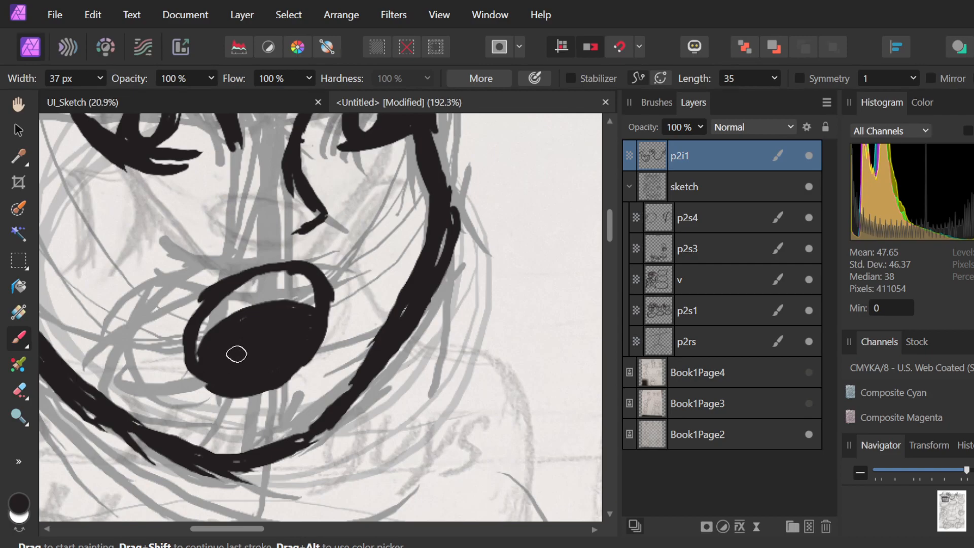
# Toggle the sketch group's visibility to examine the inked lines without the sketch, leaving the group shown.
pyautogui.scroll(-10, 284, 317)
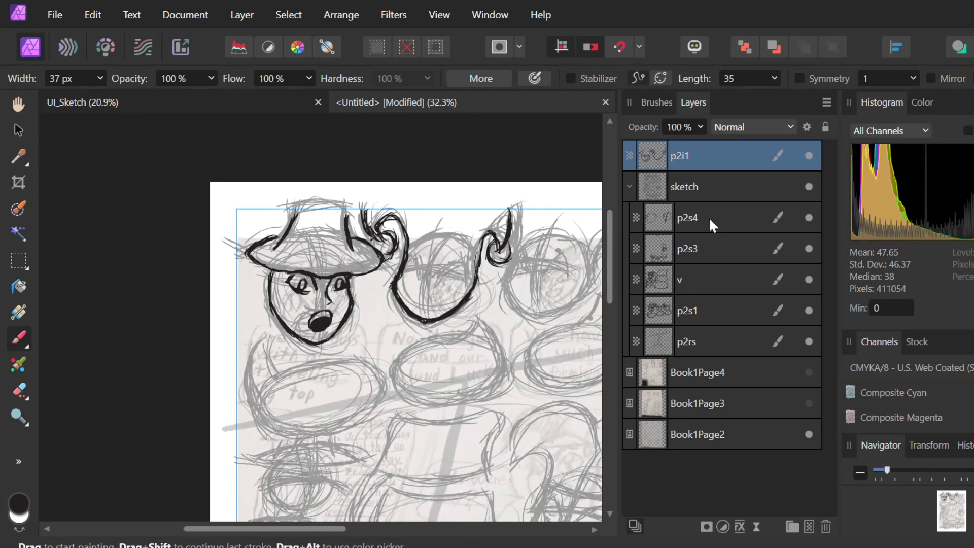
pyautogui.click(811, 189)
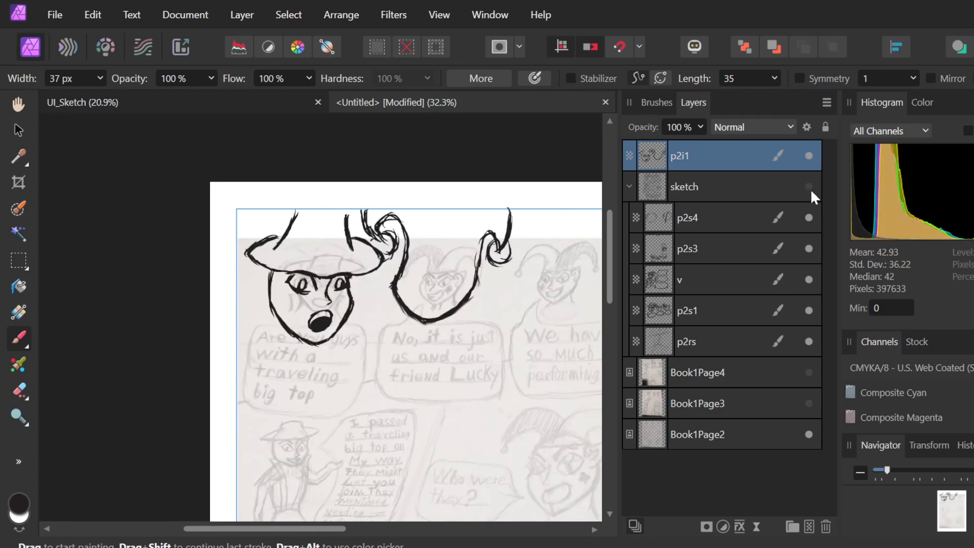
pyautogui.click(811, 189)
pyautogui.click(810, 189)
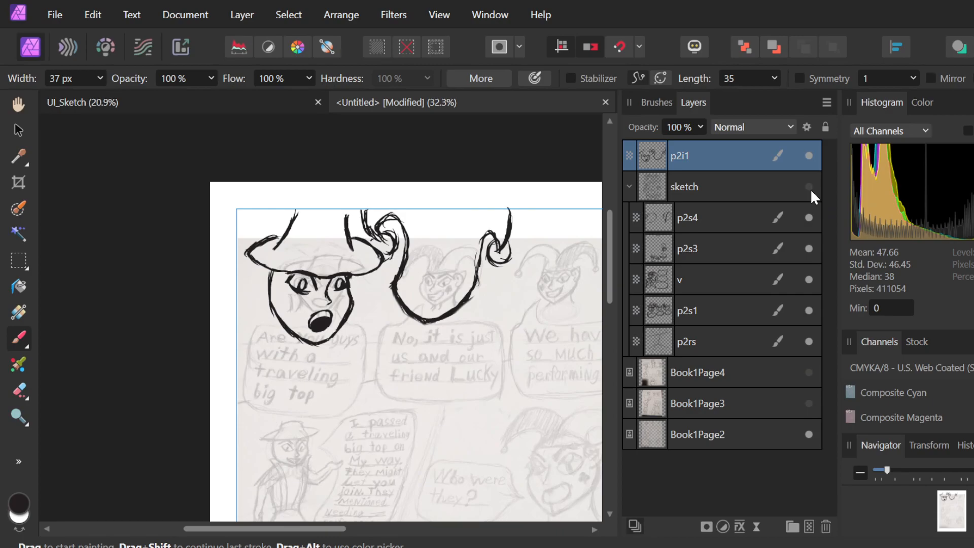
pyautogui.click(810, 189)
pyautogui.scroll(3, 253, 252)
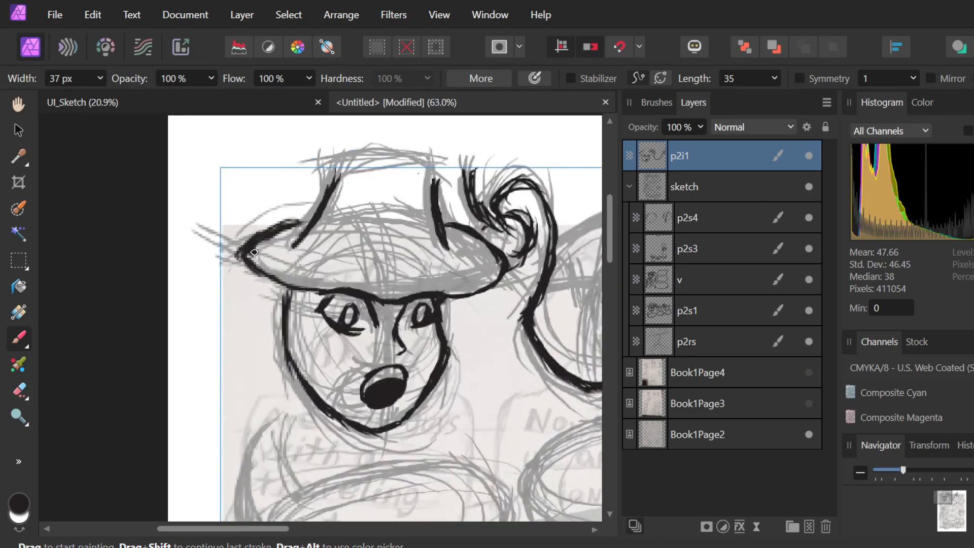
# Ink the base of the hat's crown with curved strokes running inward from both crown sides, leaving a gap in the middle.
pyautogui.scroll(2, 253, 252)
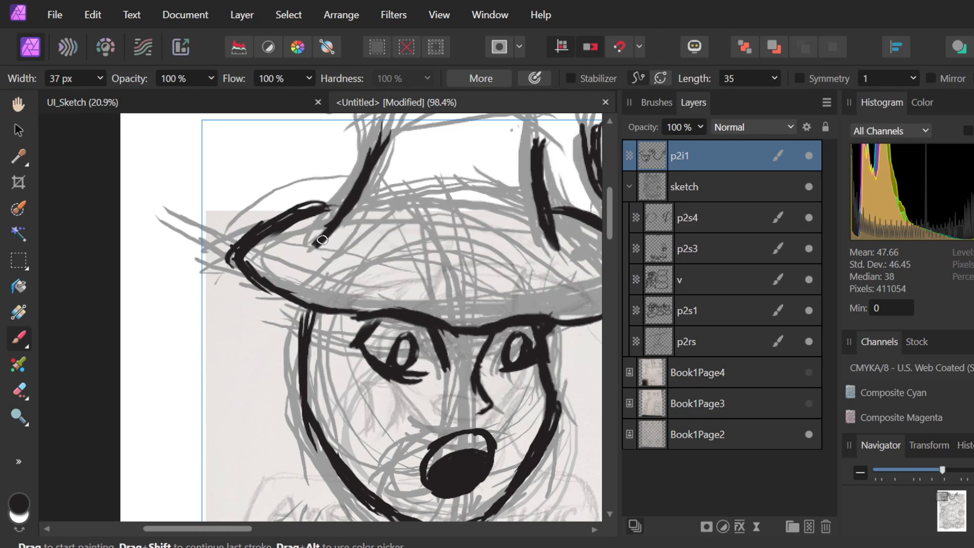
pyautogui.moveTo(317, 245); pyautogui.dragTo(406, 261)
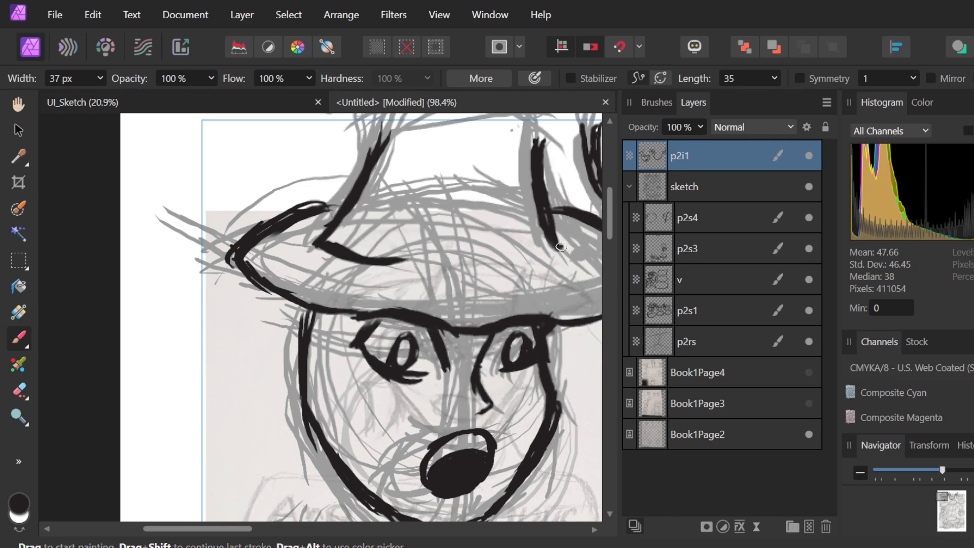
pyautogui.moveTo(553, 245)
pyautogui.mouseDown()
pyautogui.moveTo(556, 263)
pyautogui.moveTo(478, 264)
pyautogui.moveTo(559, 250)
pyautogui.mouseUp()
pyautogui.moveTo(489, 266); pyautogui.dragTo(559, 251)
pyautogui.moveTo(353, 254); pyautogui.dragTo(414, 264)
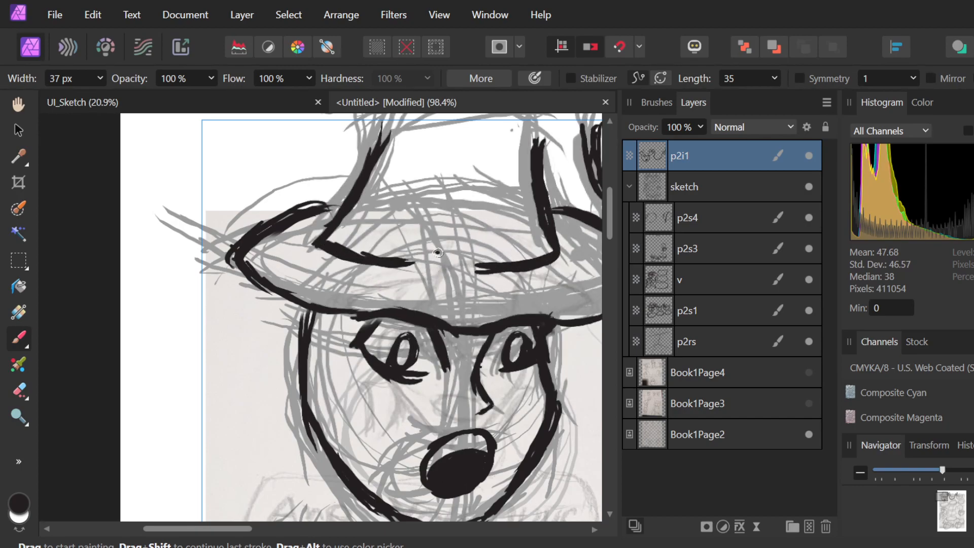
# Hide the sketch group to examine the inked hat and the middle head against the scanned page, and show the group again.
pyautogui.scroll(-5, 438, 252)
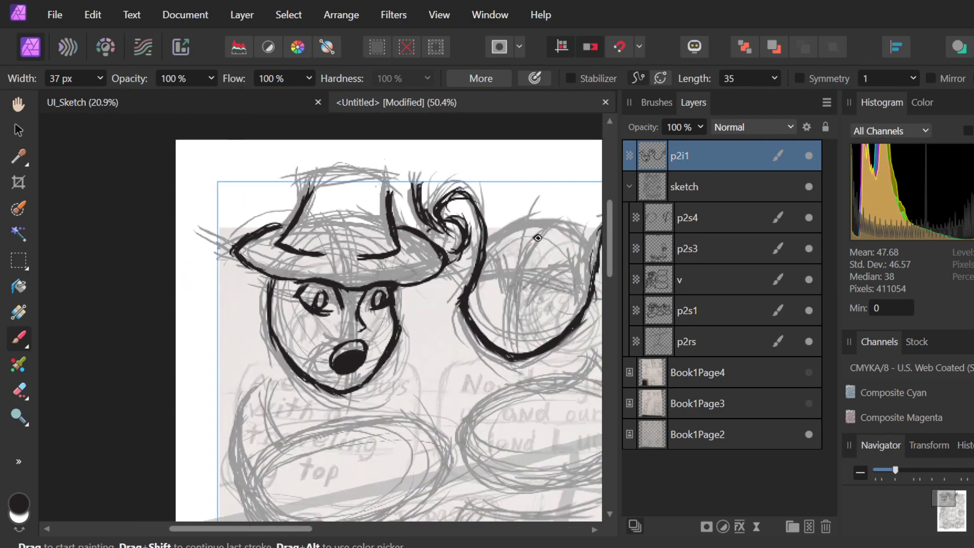
pyautogui.hscroll(3, 538, 238)
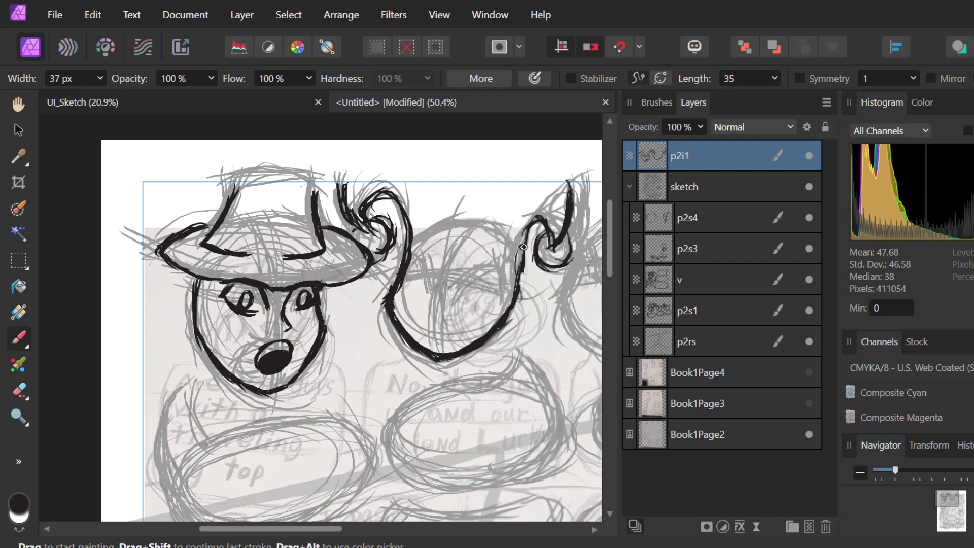
pyautogui.click(809, 186)
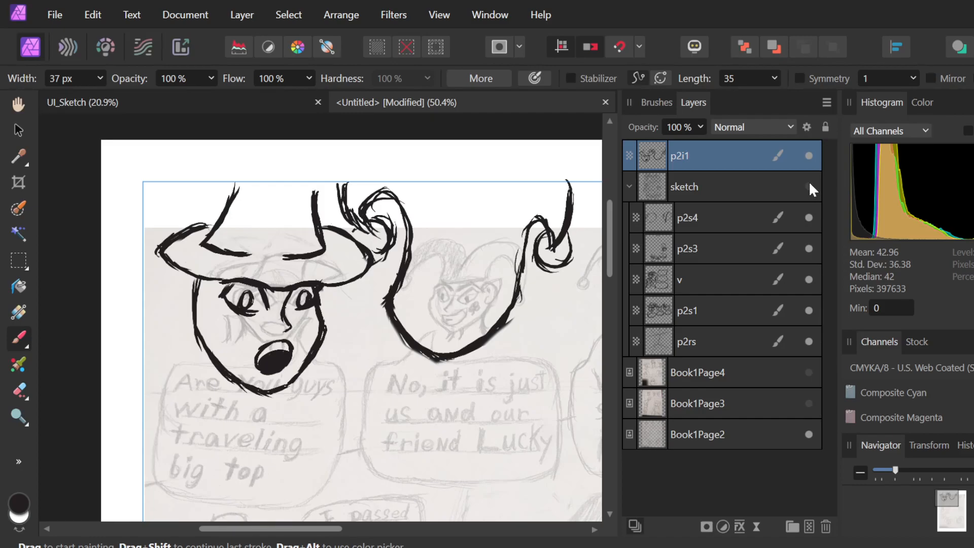
pyautogui.click(810, 186)
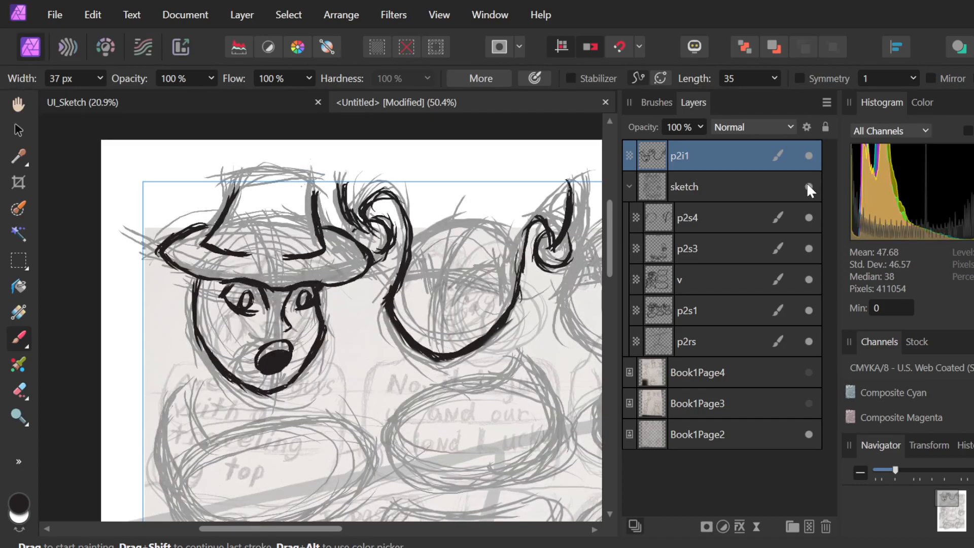
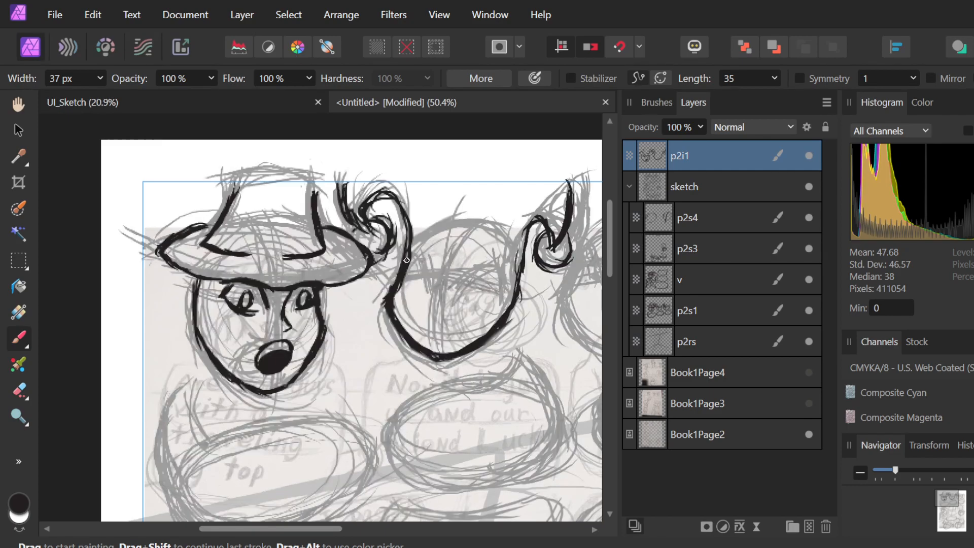
pyautogui.moveTo(401, 266)
pyautogui.mouseDown()
pyautogui.moveTo(428, 265)
pyautogui.moveTo(460, 283)
pyautogui.moveTo(395, 270)
pyautogui.moveTo(516, 271)
pyautogui.mouseUp()
pyautogui.moveTo(451, 264)
pyautogui.mouseDown()
pyautogui.moveTo(517, 277)
pyautogui.moveTo(530, 296)
pyautogui.mouseUp()
pyautogui.moveTo(479, 268); pyautogui.dragTo(541, 296)
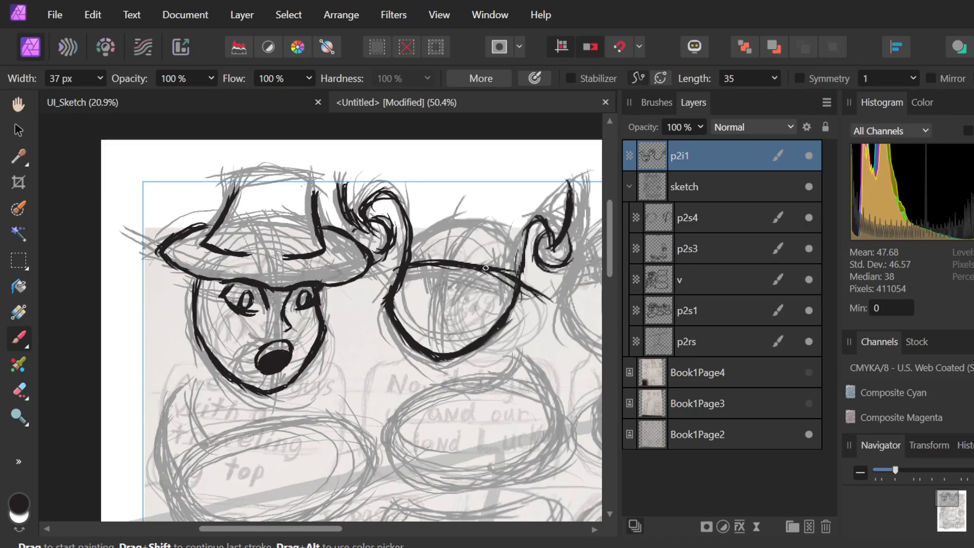
pyautogui.hotkey('ctrl', 'z')
pyautogui.hotkey('ctrl', 'z')
pyautogui.hotkey('ctrl', 'z')
pyautogui.hotkey('ctrl', 'z')
pyautogui.hotkey('ctrl', 'z')
pyautogui.hotkey('ctrl', 'z')
pyautogui.hotkey('ctrl', 'z')
pyautogui.hotkey('ctrl', 'z')
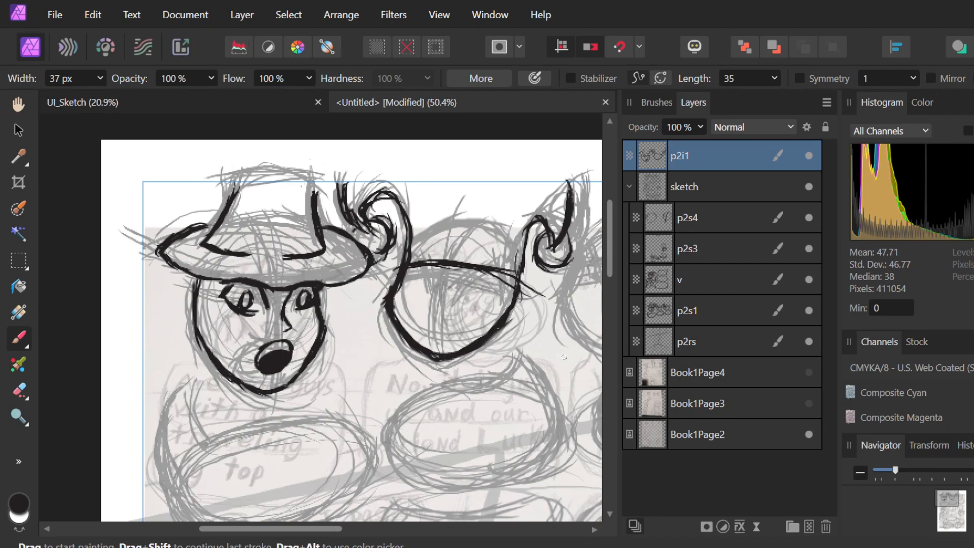
pyautogui.hotkey('ctrl', 'z')
pyautogui.hotkey('ctrl', 'z')
pyautogui.hotkey('ctrl', 'z')
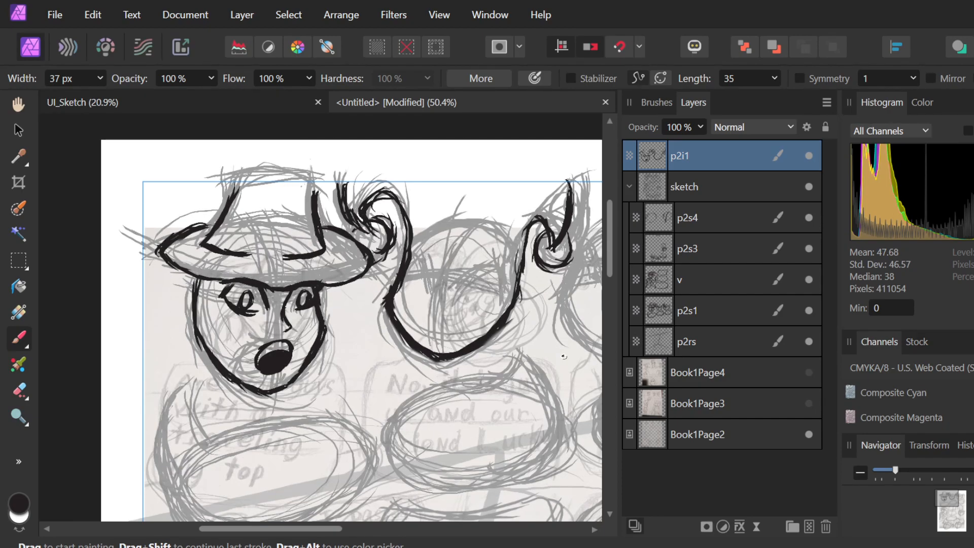
# Close the middle head with an arc across its top and ink the slanted eye outlines and short nose inside it.
pyautogui.moveTo(412, 244)
pyautogui.mouseDown()
pyautogui.moveTo(484, 227)
pyautogui.moveTo(524, 259)
pyautogui.moveTo(451, 228)
pyautogui.moveTo(415, 248)
pyautogui.moveTo(425, 235)
pyautogui.moveTo(415, 259)
pyautogui.moveTo(432, 240)
pyautogui.mouseUp()
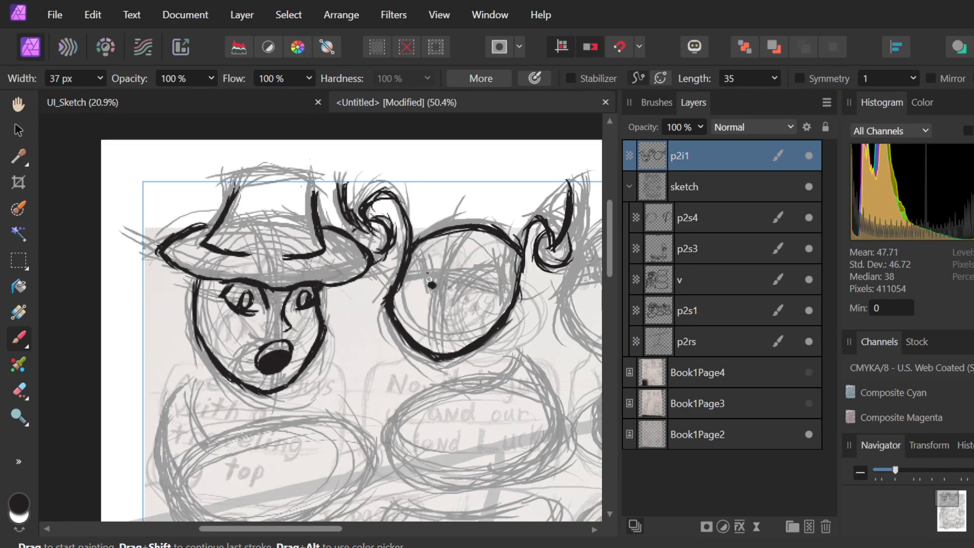
pyautogui.moveTo(421, 254)
pyautogui.mouseDown()
pyautogui.moveTo(435, 287)
pyautogui.moveTo(489, 257)
pyautogui.moveTo(474, 260)
pyautogui.moveTo(494, 265)
pyautogui.moveTo(488, 258)
pyautogui.moveTo(498, 274)
pyautogui.moveTo(490, 254)
pyautogui.moveTo(499, 277)
pyautogui.moveTo(488, 288)
pyautogui.moveTo(500, 275)
pyautogui.moveTo(489, 294)
pyautogui.moveTo(501, 283)
pyautogui.moveTo(471, 299)
pyautogui.moveTo(487, 294)
pyautogui.moveTo(459, 294)
pyautogui.moveTo(492, 287)
pyautogui.moveTo(455, 294)
pyautogui.moveTo(509, 283)
pyautogui.mouseUp()
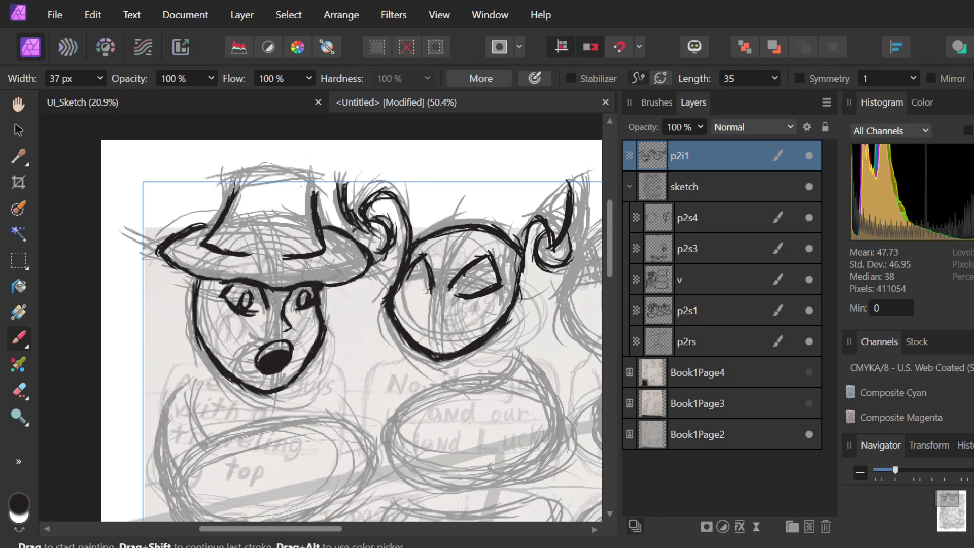
pyautogui.moveTo(408, 290); pyautogui.dragTo(436, 291)
pyautogui.hotkey('ctrl', 'z')
pyautogui.moveTo(430, 307); pyautogui.dragTo(433, 284)
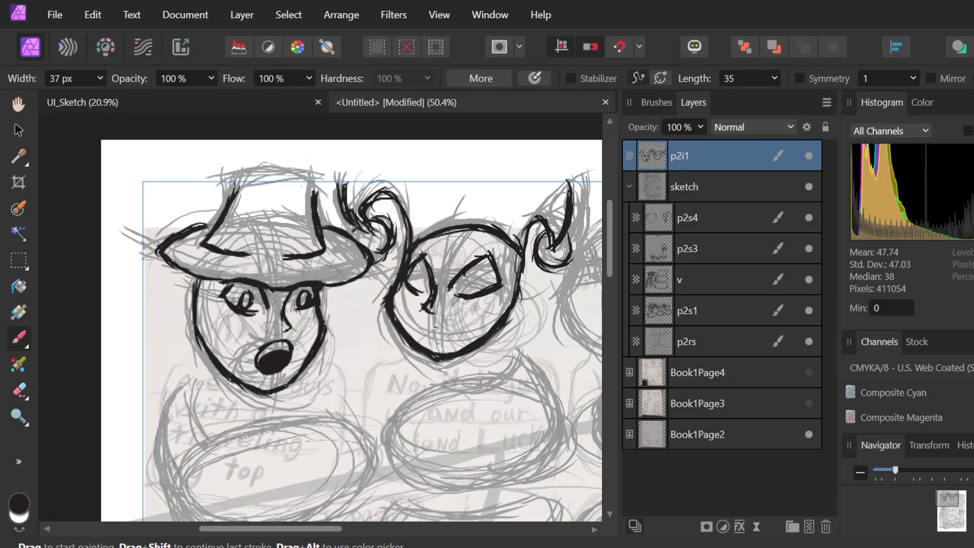
# Ink a slanted open mouth below the middle head's nose and fill part of it solid black.
pyautogui.moveTo(432, 320); pyautogui.dragTo(459, 317)
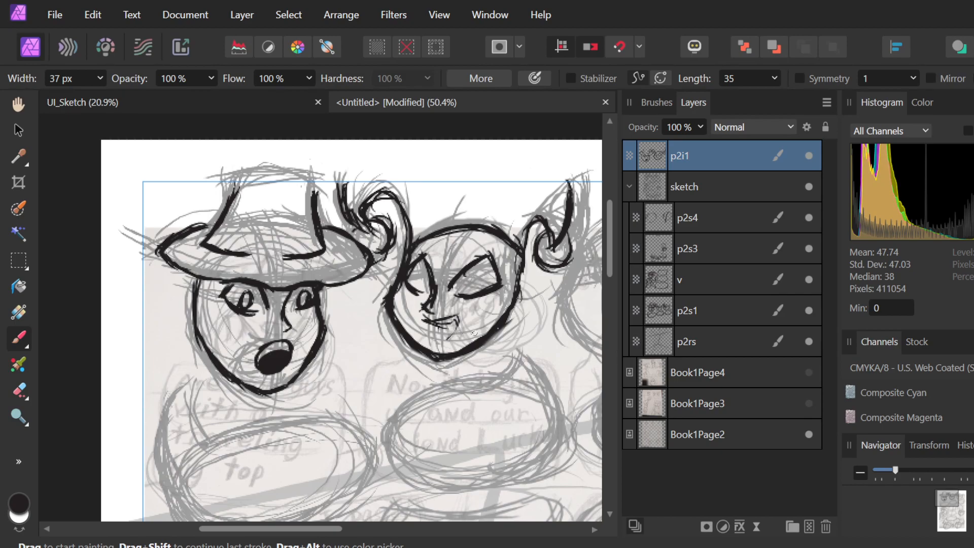
pyautogui.hotkey('ctrl', 'z')
pyautogui.moveTo(445, 321)
pyautogui.mouseDown()
pyautogui.moveTo(461, 337)
pyautogui.moveTo(459, 320)
pyautogui.moveTo(458, 339)
pyautogui.moveTo(433, 344)
pyautogui.moveTo(433, 328)
pyautogui.moveTo(421, 324)
pyautogui.moveTo(448, 326)
pyautogui.moveTo(436, 338)
pyautogui.moveTo(462, 333)
pyautogui.mouseUp()
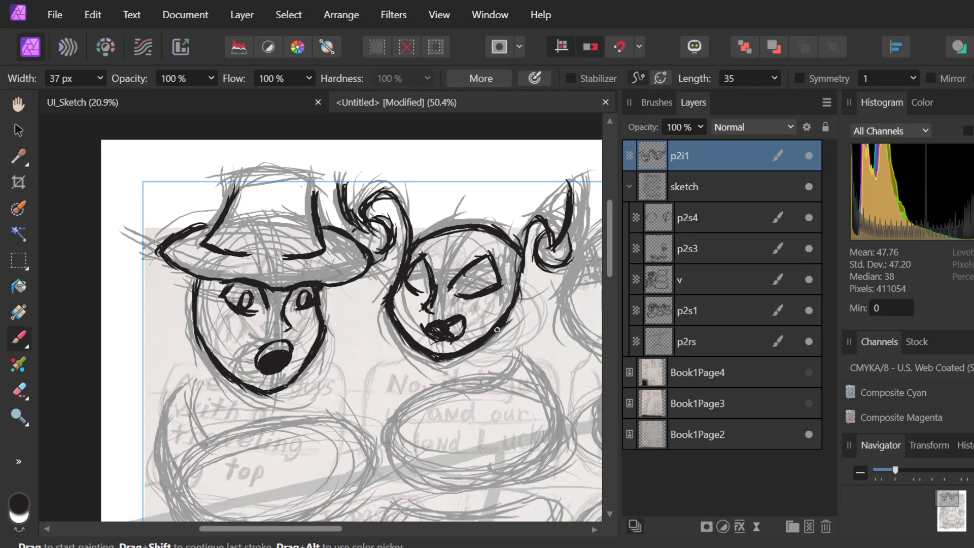
pyautogui.scroll(-2, 463, 322)
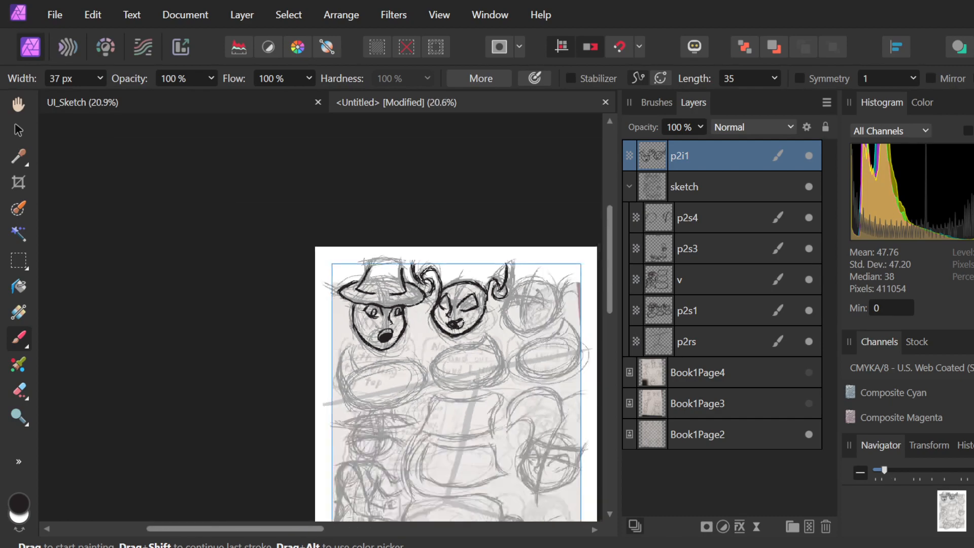
pyautogui.scroll(2, 533, 307)
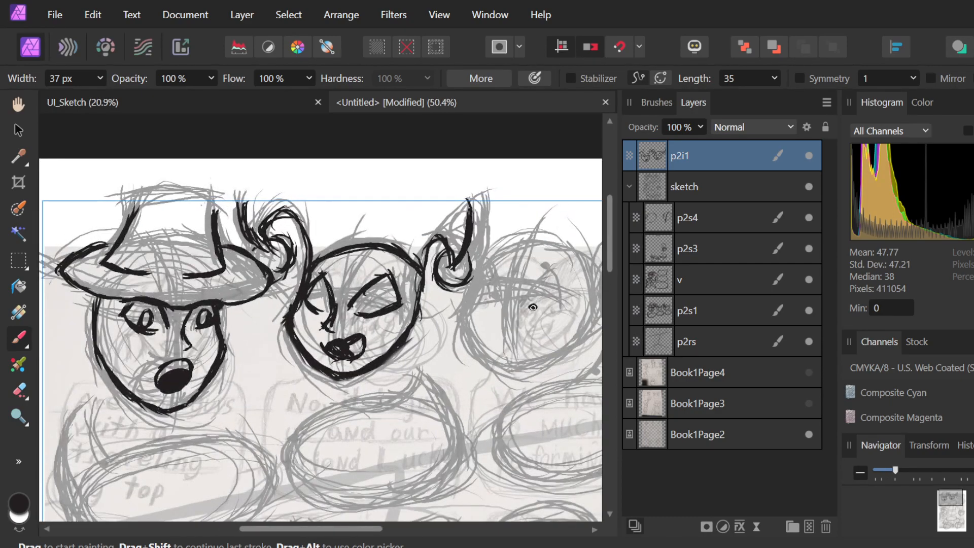
pyautogui.scroll(1, 337, 302)
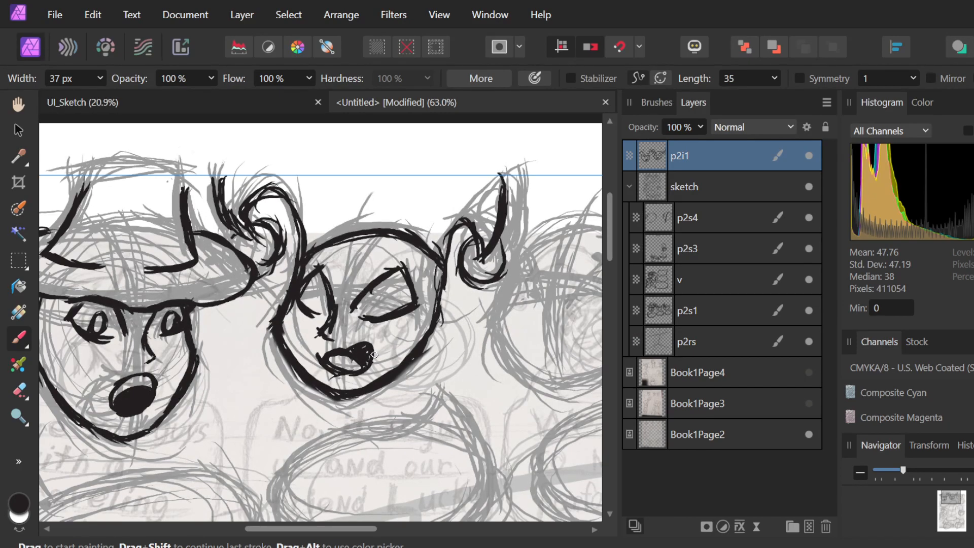
pyautogui.scroll(-3, 374, 355)
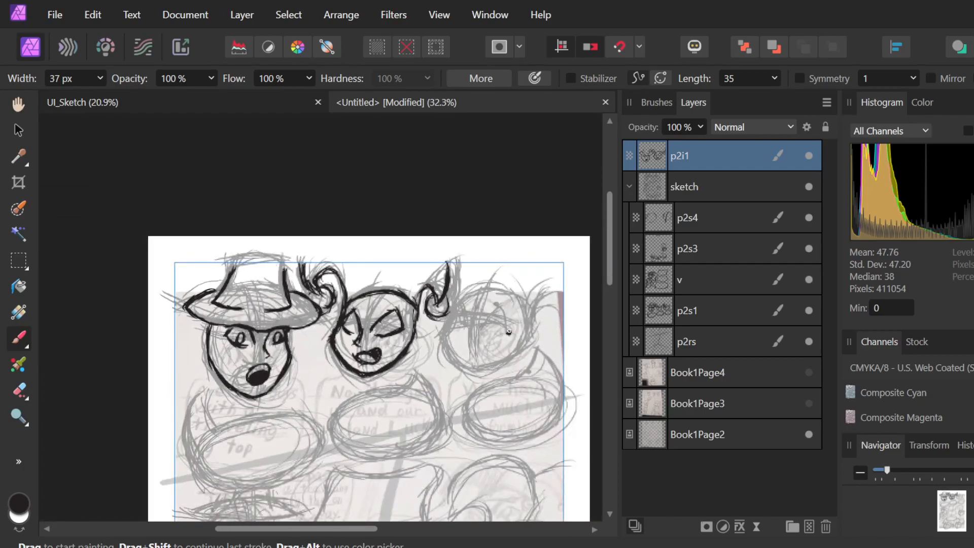
pyautogui.scroll(4, 509, 331)
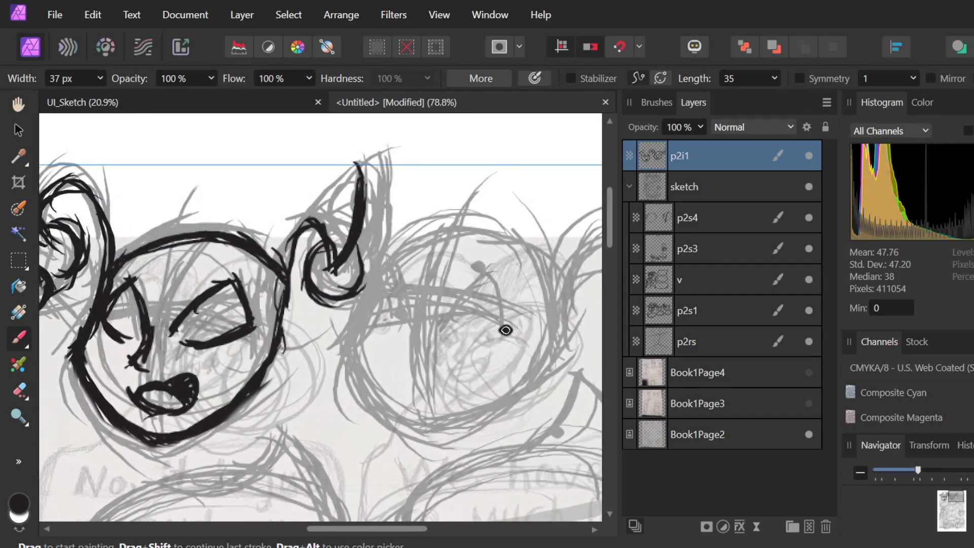
pyautogui.scroll(-2, 502, 324)
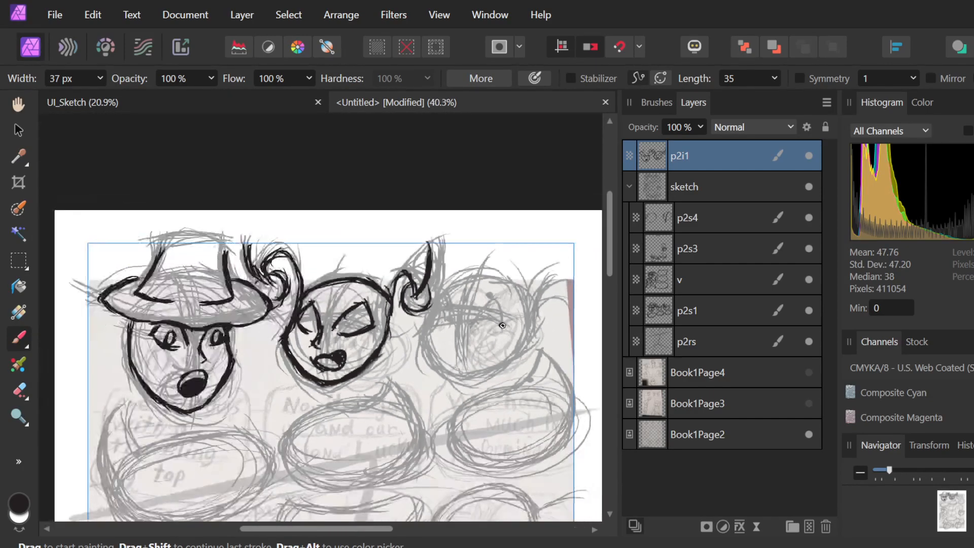
pyautogui.scroll(3, 543, 327)
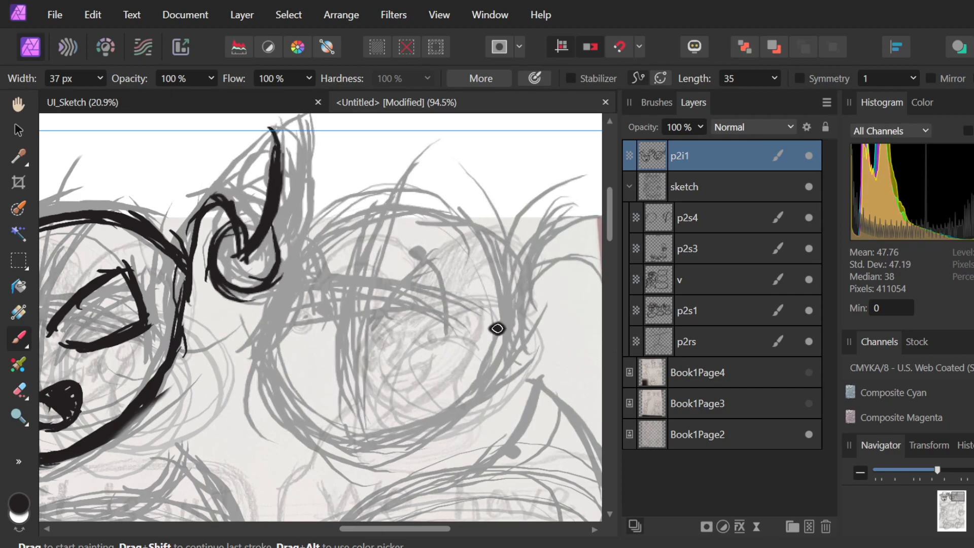
pyautogui.scroll(-2, 488, 312)
pyautogui.scroll(2, 489, 313)
pyautogui.scroll(-3, 489, 313)
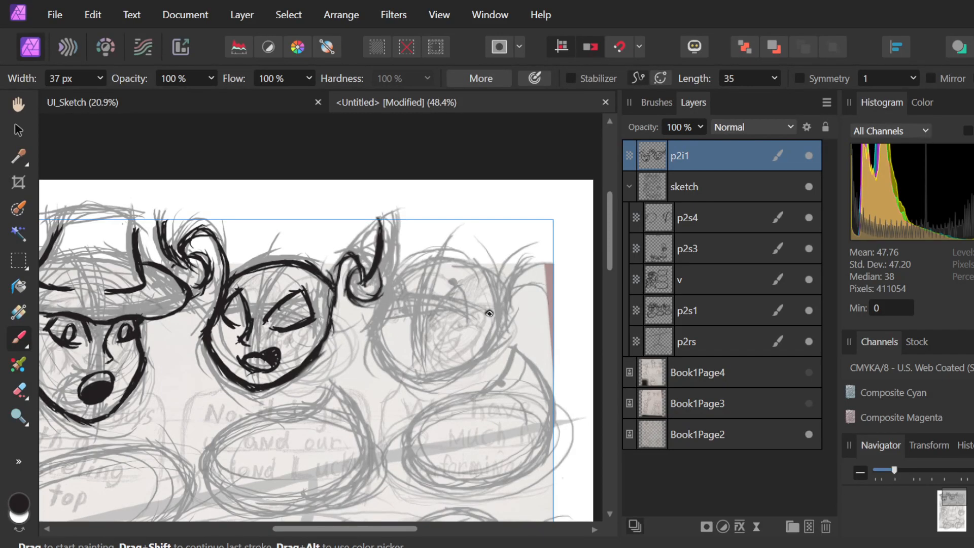
# Ink the third head's left contour from the upper sketch line down toward the chin, undoing the last four strokes along the lower jaw.
pyautogui.scroll(3, 489, 313)
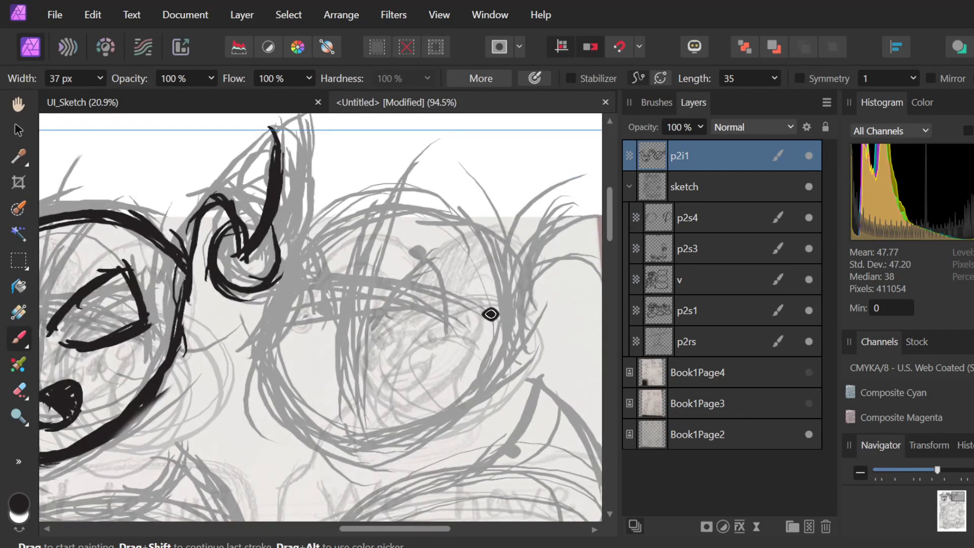
pyautogui.moveTo(295, 197); pyautogui.dragTo(292, 268)
pyautogui.moveTo(300, 217)
pyautogui.mouseDown()
pyautogui.moveTo(279, 308)
pyautogui.moveTo(292, 207)
pyautogui.moveTo(301, 242)
pyautogui.moveTo(281, 304)
pyautogui.mouseUp()
pyautogui.moveTo(297, 264)
pyautogui.mouseDown()
pyautogui.moveTo(264, 331)
pyautogui.moveTo(276, 312)
pyautogui.moveTo(264, 361)
pyautogui.mouseUp()
pyautogui.moveTo(283, 307); pyautogui.dragTo(298, 403)
pyautogui.moveTo(268, 345)
pyautogui.mouseDown()
pyautogui.moveTo(272, 366)
pyautogui.moveTo(320, 440)
pyautogui.mouseUp()
pyautogui.moveTo(281, 380); pyautogui.dragTo(358, 452)
pyautogui.moveTo(295, 400); pyautogui.dragTo(373, 458)
pyautogui.moveTo(312, 418); pyautogui.dragTo(378, 457)
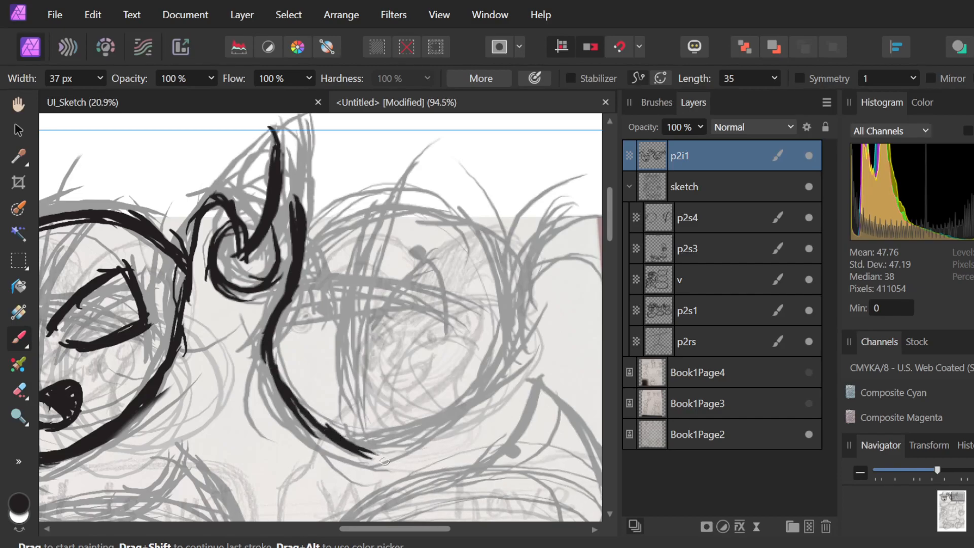
pyautogui.hotkey('ctrl', 'z')
pyautogui.hotkey('ctrl', 'z')
pyautogui.hotkey('ctrl', 'z')
pyautogui.hotkey('ctrl', 'z')
pyautogui.moveTo(294, 398); pyautogui.dragTo(335, 449)
pyautogui.moveTo(299, 415); pyautogui.dragTo(365, 451)
pyautogui.hotkey('ctrl', 'z')
pyautogui.hotkey('ctrl', 'z')
# Ink the third head's jaw as a smooth curve around the chin and up the right side of the face.
pyautogui.moveTo(286, 390); pyautogui.dragTo(352, 450)
pyautogui.moveTo(301, 411)
pyautogui.mouseDown()
pyautogui.moveTo(370, 452)
pyautogui.moveTo(389, 450)
pyautogui.moveTo(507, 376)
pyautogui.mouseUp()
pyautogui.moveTo(361, 444)
pyautogui.mouseDown()
pyautogui.moveTo(399, 448)
pyautogui.moveTo(464, 409)
pyautogui.mouseUp()
pyautogui.moveTo(424, 436); pyautogui.dragTo(533, 361)
pyautogui.moveTo(476, 405); pyautogui.dragTo(543, 318)
pyautogui.hotkey('ctrl', 'z')
pyautogui.hotkey('ctrl', 'z')
pyautogui.moveTo(444, 426)
pyautogui.mouseDown()
pyautogui.moveTo(530, 327)
pyautogui.moveTo(450, 431)
pyautogui.moveTo(505, 367)
pyautogui.moveTo(526, 326)
pyautogui.mouseUp()
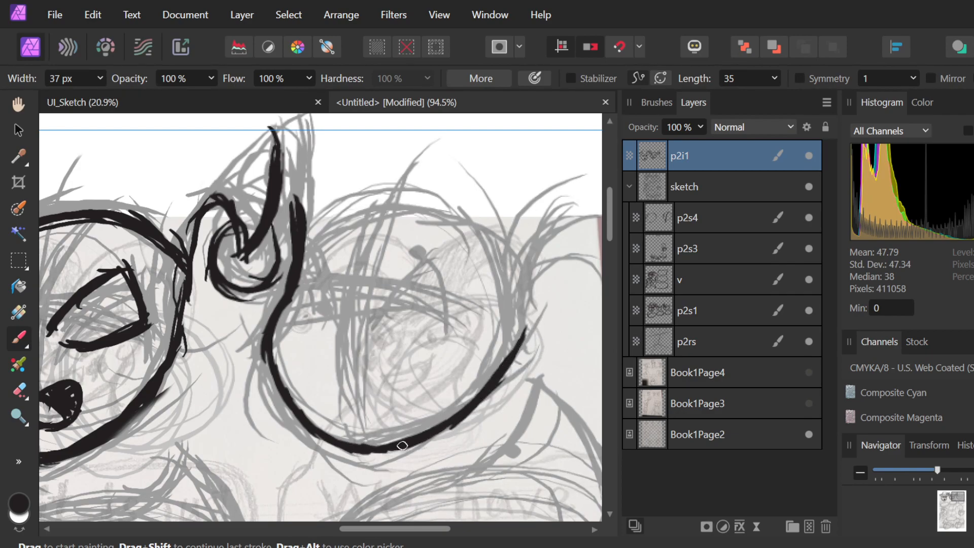
pyautogui.moveTo(500, 372); pyautogui.dragTo(520, 277)
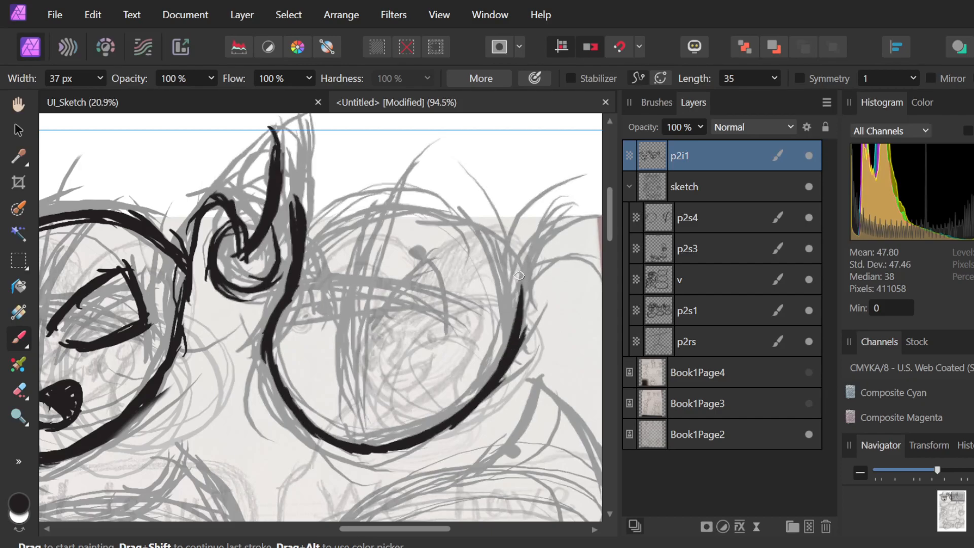
# Thicken the right side of the third head's outline and clean up its edge with the eraser.
pyautogui.click(527, 292)
pyautogui.moveTo(505, 360)
pyautogui.mouseDown()
pyautogui.moveTo(559, 297)
pyautogui.moveTo(566, 310)
pyautogui.moveTo(540, 372)
pyautogui.moveTo(494, 449)
pyautogui.mouseUp()
pyautogui.press('e')
pyautogui.moveTo(499, 400)
pyautogui.mouseDown()
pyautogui.moveTo(452, 448)
pyautogui.moveTo(528, 315)
pyautogui.moveTo(508, 352)
pyautogui.moveTo(524, 299)
pyautogui.mouseUp()
pyautogui.press('b')
pyautogui.moveTo(512, 350); pyautogui.dragTo(530, 289)
pyautogui.moveTo(517, 325)
pyautogui.mouseDown()
pyautogui.moveTo(527, 287)
pyautogui.moveTo(525, 300)
pyautogui.mouseUp()
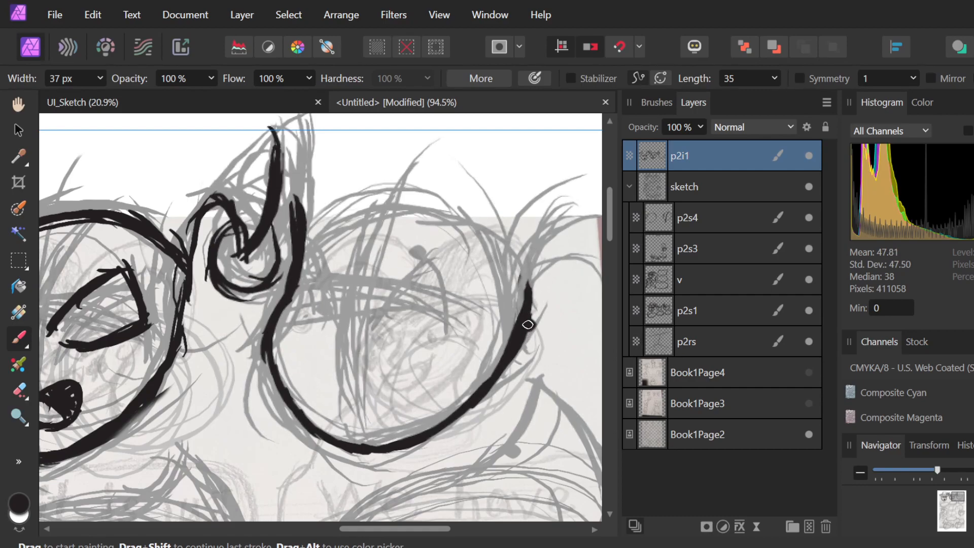
# Ink a line rising from the third head's right side that arches over and hooks down near the page's right edge.
pyautogui.hscroll(2, 526, 323)
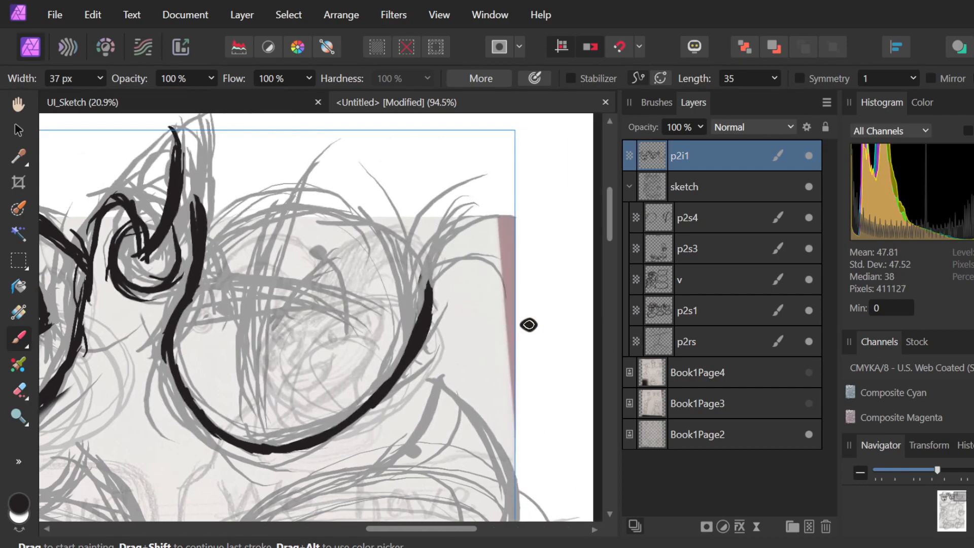
pyautogui.moveTo(432, 312); pyautogui.dragTo(475, 196)
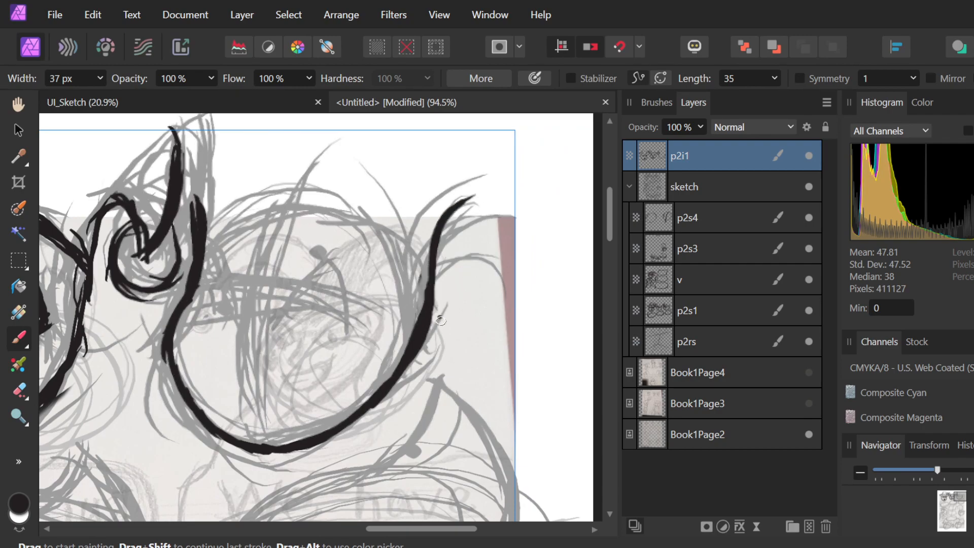
pyautogui.hotkey('ctrl', 'z')
pyautogui.moveTo(429, 304)
pyautogui.mouseDown()
pyautogui.moveTo(472, 216)
pyautogui.moveTo(504, 257)
pyautogui.mouseUp()
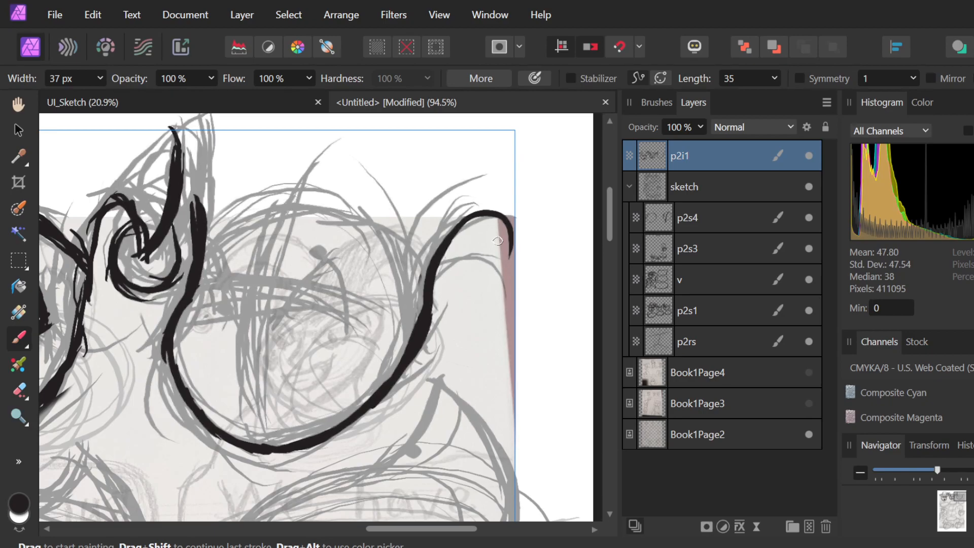
# Ink the arc across the top of the third head, joining its left contour to the right side of the face.
pyautogui.moveTo(209, 244); pyautogui.dragTo(324, 220)
pyautogui.moveTo(218, 243); pyautogui.dragTo(387, 217)
pyautogui.moveTo(300, 203)
pyautogui.mouseDown()
pyautogui.moveTo(395, 226)
pyautogui.moveTo(420, 252)
pyautogui.mouseUp()
pyautogui.moveTo(375, 213)
pyautogui.mouseDown()
pyautogui.moveTo(431, 281)
pyautogui.moveTo(395, 222)
pyautogui.moveTo(420, 252)
pyautogui.moveTo(437, 305)
pyautogui.mouseUp()
pyautogui.moveTo(418, 242); pyautogui.dragTo(427, 322)
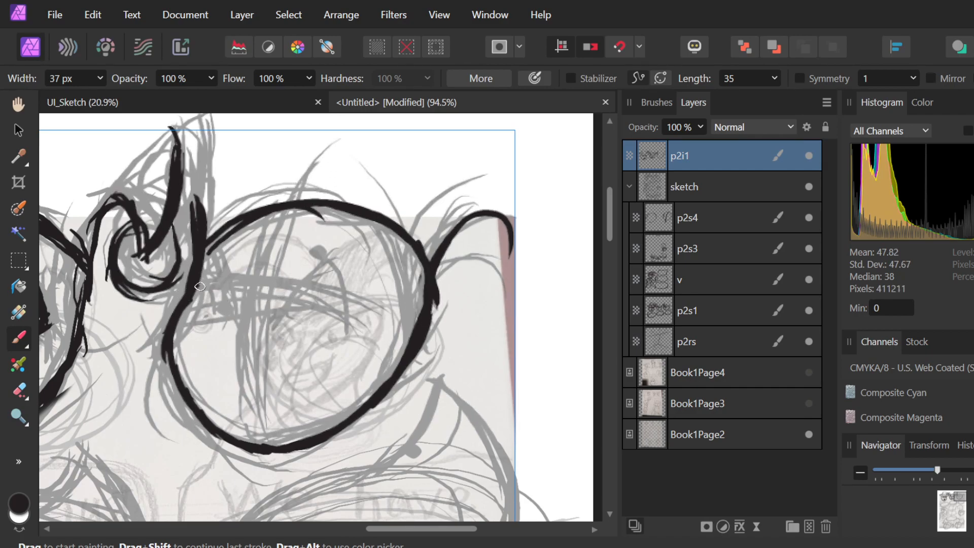
pyautogui.click(299, 266)
pyautogui.hotkey('ctrl', 'z')
pyautogui.moveTo(198, 287)
pyautogui.mouseDown()
pyautogui.moveTo(275, 265)
pyautogui.moveTo(402, 325)
pyautogui.mouseUp()
pyautogui.hotkey('ctrl', 'z')
pyautogui.moveTo(199, 287)
pyautogui.mouseDown()
pyautogui.moveTo(223, 280)
pyautogui.moveTo(381, 308)
pyautogui.moveTo(398, 344)
pyautogui.mouseUp()
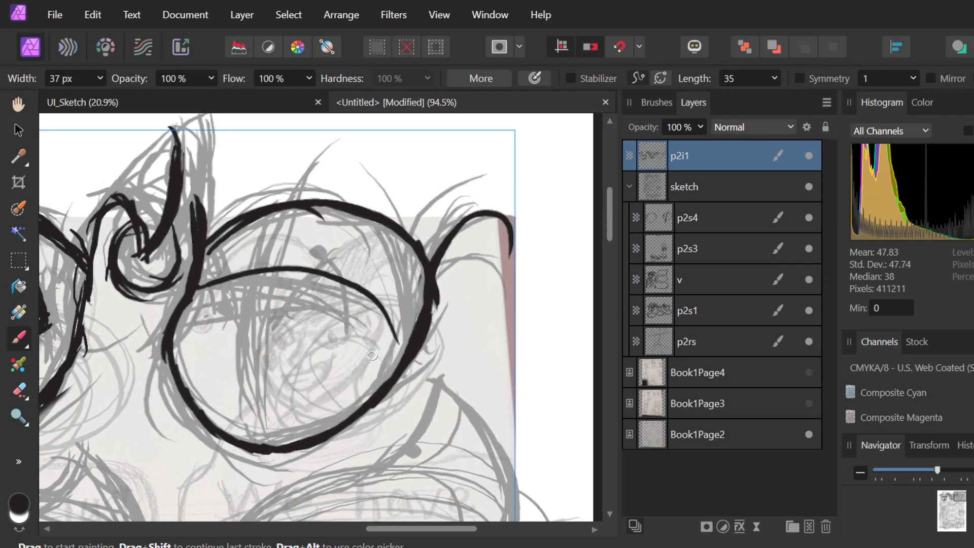
pyautogui.hotkey('ctrl', 'z')
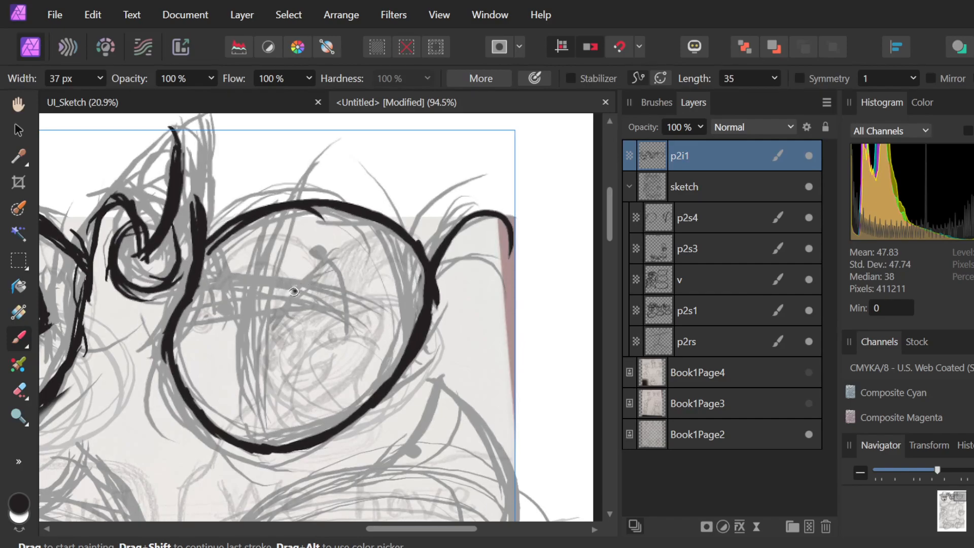
# Try inking the third head's two eyes and the nose line over the sketch.
pyautogui.moveTo(279, 294)
pyautogui.mouseDown()
pyautogui.moveTo(315, 249)
pyautogui.moveTo(341, 247)
pyautogui.moveTo(371, 277)
pyautogui.moveTo(377, 310)
pyautogui.mouseUp()
pyautogui.click(323, 266)
pyautogui.moveTo(364, 259)
pyautogui.mouseDown()
pyautogui.moveTo(375, 304)
pyautogui.moveTo(375, 295)
pyautogui.mouseUp()
pyautogui.hotkey('ctrl', 'z')
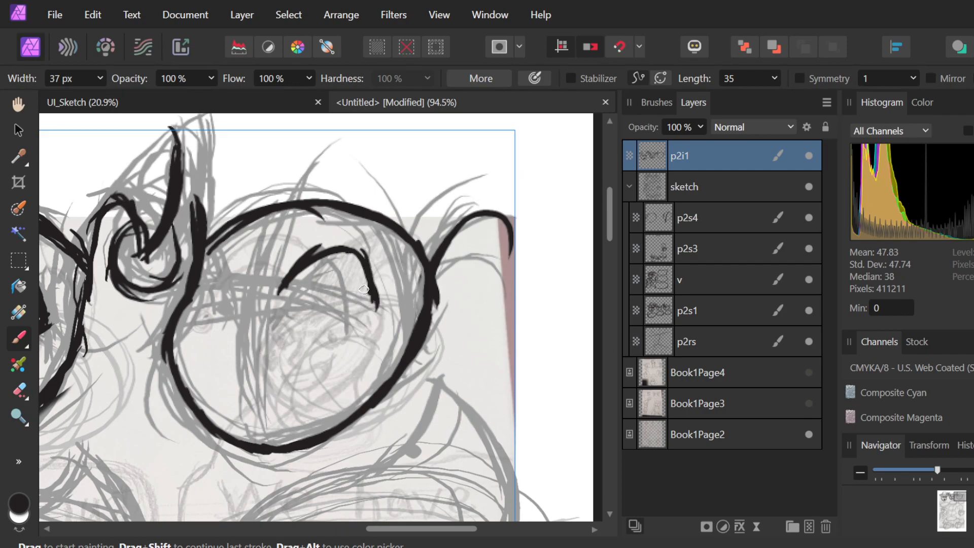
pyautogui.hotkey('ctrl', 'z')
pyautogui.moveTo(323, 254)
pyautogui.mouseDown()
pyautogui.moveTo(354, 264)
pyautogui.moveTo(350, 248)
pyautogui.moveTo(363, 287)
pyautogui.moveTo(297, 309)
pyautogui.mouseUp()
pyautogui.hotkey('ctrl', 'z')
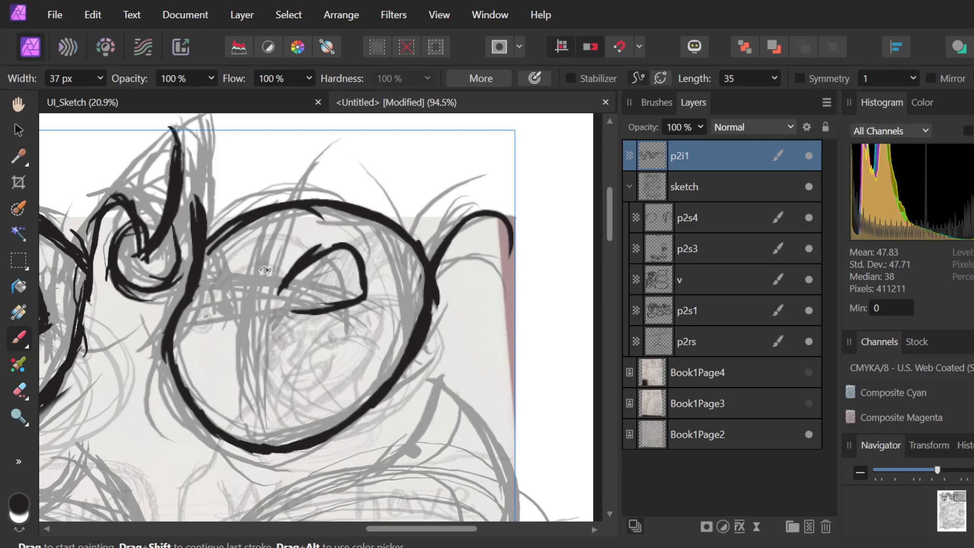
pyautogui.moveTo(234, 252)
pyautogui.mouseDown()
pyautogui.moveTo(223, 316)
pyautogui.moveTo(198, 283)
pyautogui.moveTo(229, 314)
pyautogui.moveTo(203, 288)
pyautogui.moveTo(246, 306)
pyautogui.moveTo(214, 301)
pyautogui.moveTo(246, 302)
pyautogui.moveTo(261, 292)
pyautogui.moveTo(256, 278)
pyautogui.moveTo(257, 312)
pyautogui.moveTo(253, 302)
pyautogui.moveTo(234, 335)
pyautogui.moveTo(254, 303)
pyautogui.moveTo(250, 349)
pyautogui.mouseUp()
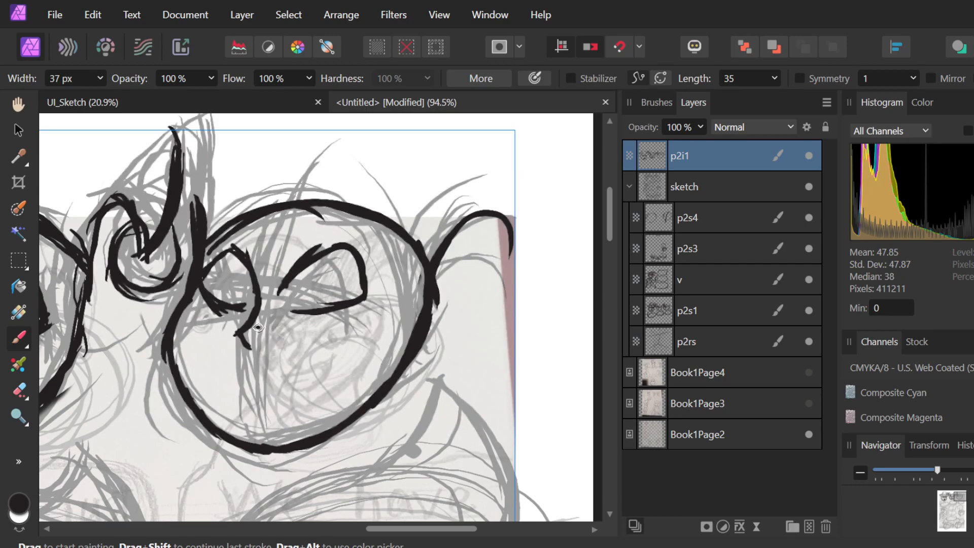
# Hide the sketch group to check the three inked heads against the scanned page, and show it again.
pyautogui.scroll(-5, 258, 327)
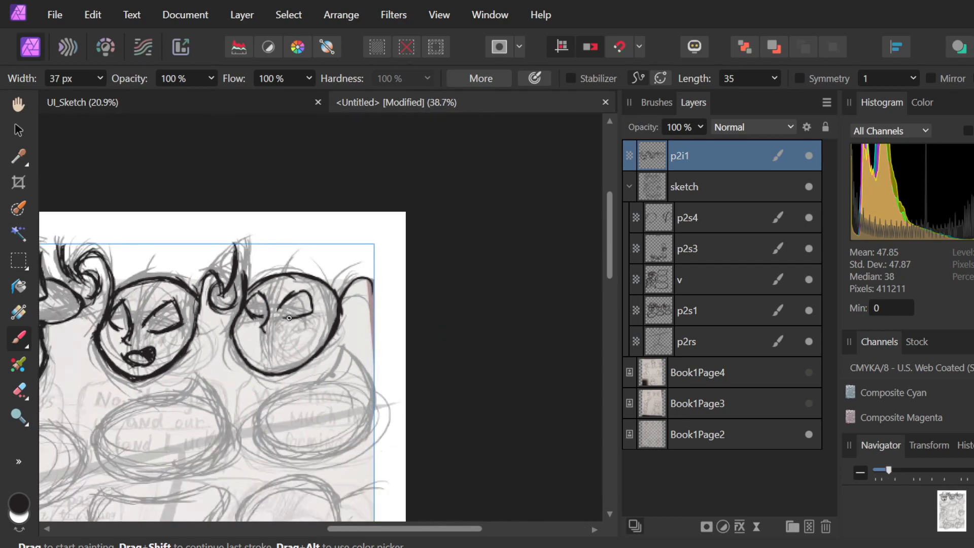
pyautogui.hscroll(-3, 330, 334)
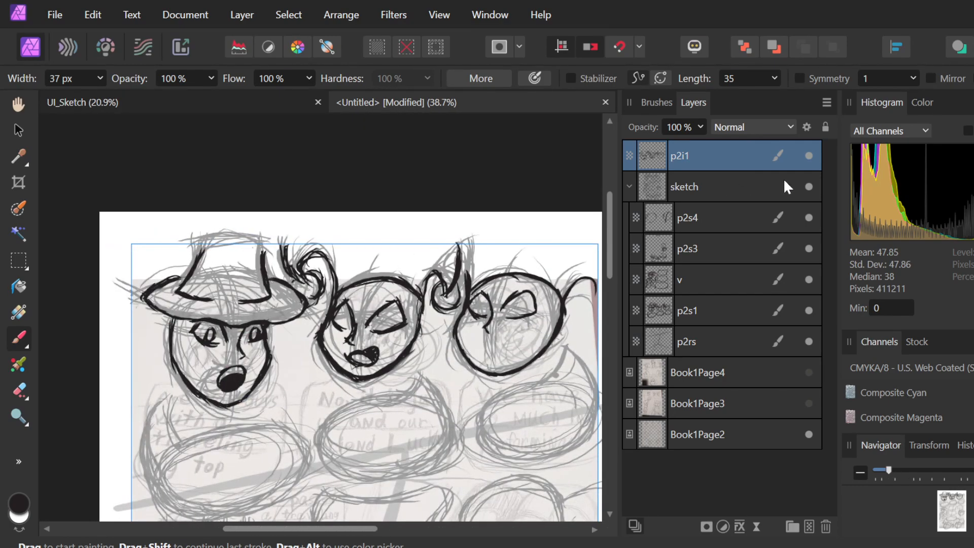
pyautogui.click(808, 187)
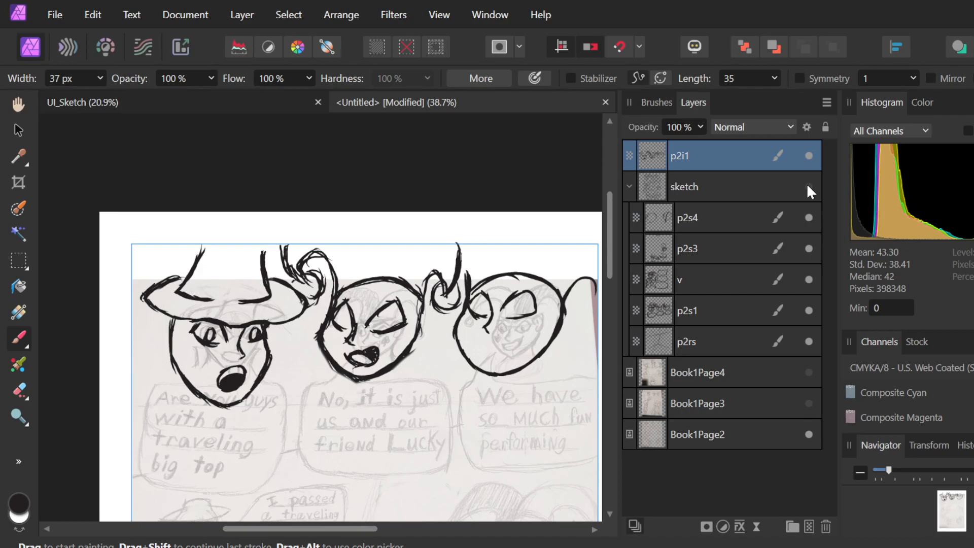
pyautogui.click(808, 186)
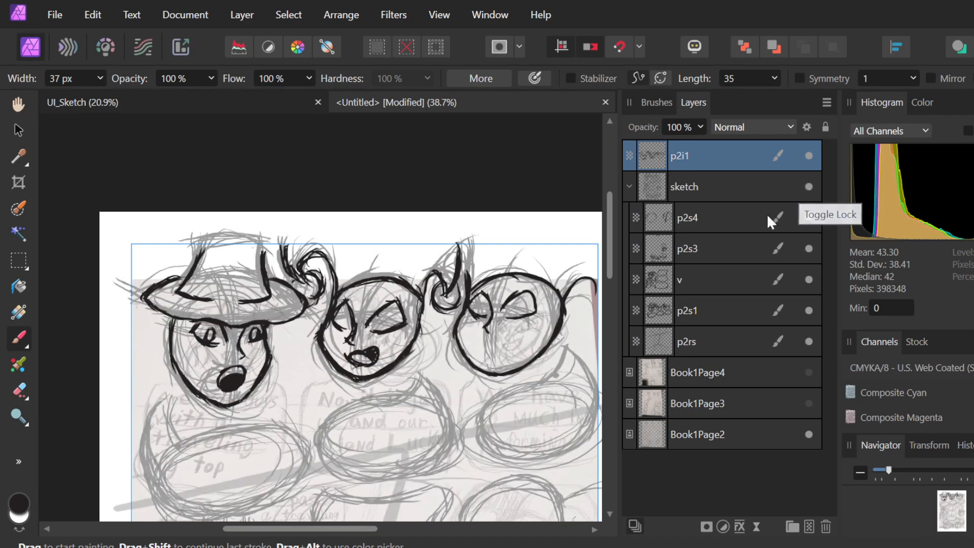
# Erase the third head's eyes, nose and jaw outline, keeping the arc across the top of the head.
pyautogui.scroll(5, 545, 327)
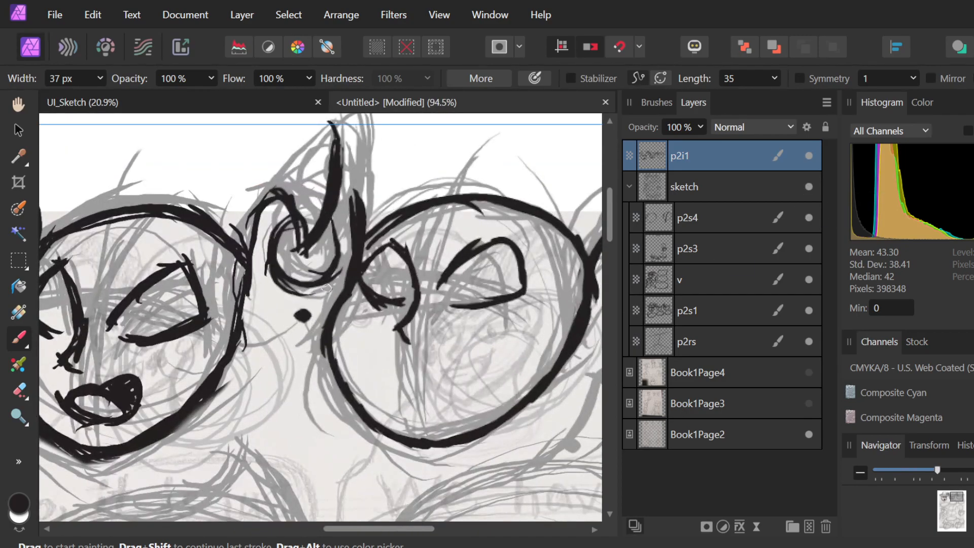
pyautogui.press('e')
pyautogui.moveTo(345, 314)
pyautogui.mouseDown()
pyautogui.moveTo(351, 345)
pyautogui.moveTo(382, 271)
pyautogui.moveTo(361, 361)
pyautogui.moveTo(366, 404)
pyautogui.moveTo(369, 388)
pyautogui.moveTo(459, 436)
pyautogui.moveTo(539, 388)
pyautogui.moveTo(576, 316)
pyautogui.moveTo(528, 363)
pyautogui.moveTo(462, 310)
pyautogui.moveTo(482, 276)
pyautogui.moveTo(525, 298)
pyautogui.moveTo(460, 326)
pyautogui.mouseUp()
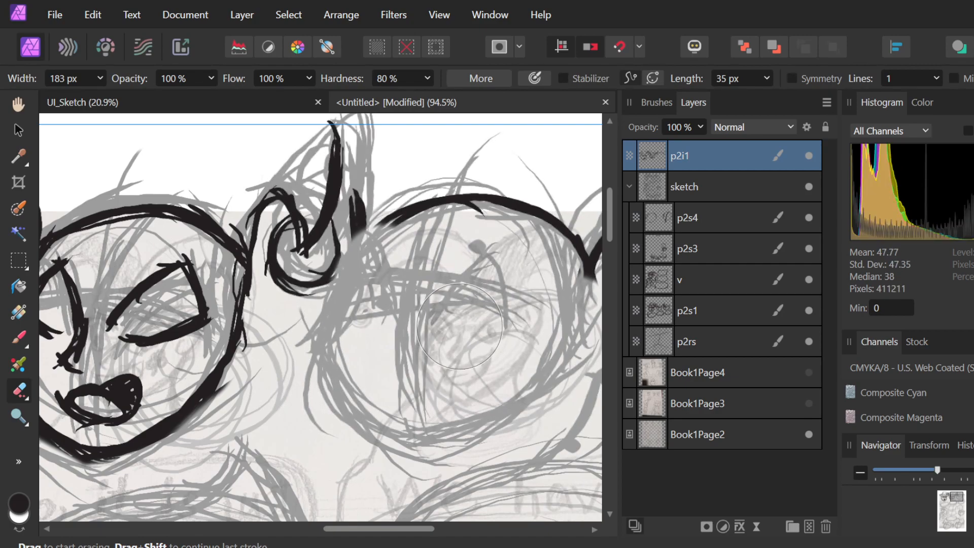
# Re-ink the third head's left contour from beside the curl down past the cheek.
pyautogui.press('b')
pyautogui.moveTo(362, 203); pyautogui.dragTo(373, 262)
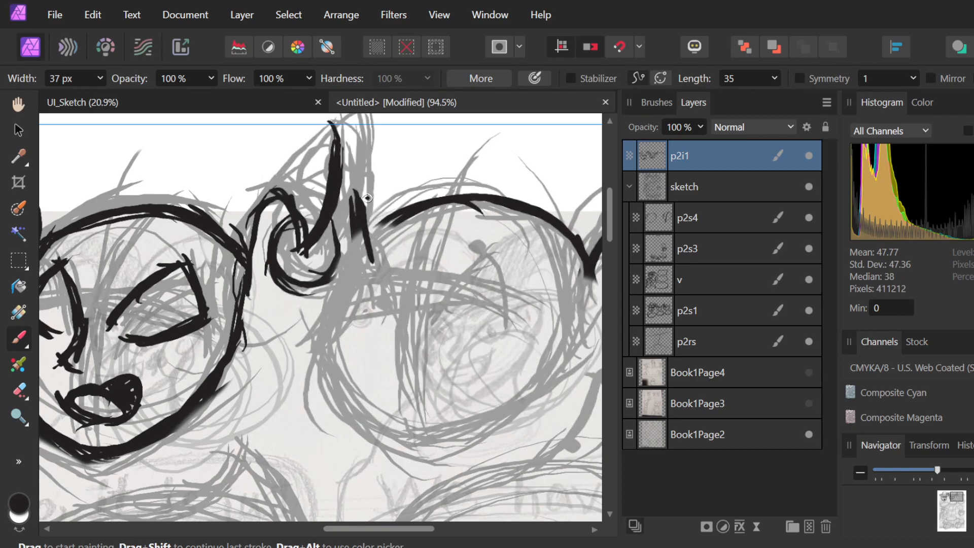
pyautogui.hotkey('ctrl', 'z')
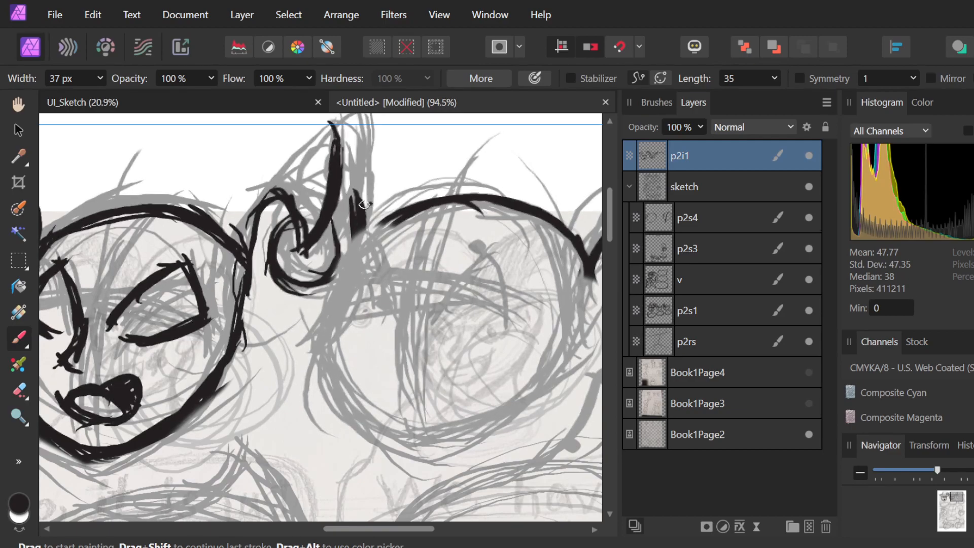
pyautogui.moveTo(357, 199)
pyautogui.mouseDown()
pyautogui.moveTo(352, 296)
pyautogui.moveTo(358, 242)
pyautogui.moveTo(360, 261)
pyautogui.moveTo(333, 326)
pyautogui.moveTo(364, 266)
pyautogui.moveTo(343, 304)
pyautogui.moveTo(354, 302)
pyautogui.moveTo(323, 335)
pyautogui.moveTo(343, 313)
pyautogui.moveTo(327, 327)
pyautogui.moveTo(335, 393)
pyautogui.moveTo(383, 447)
pyautogui.moveTo(424, 467)
pyautogui.moveTo(399, 449)
pyautogui.moveTo(437, 465)
pyautogui.mouseUp()
pyautogui.scroll(-4, 431, 446)
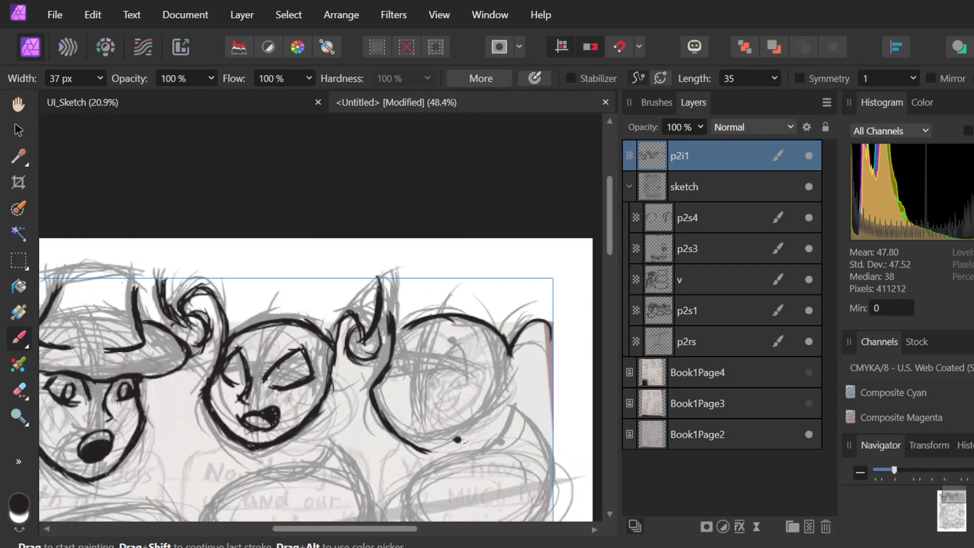
pyautogui.hscroll(2, 499, 443)
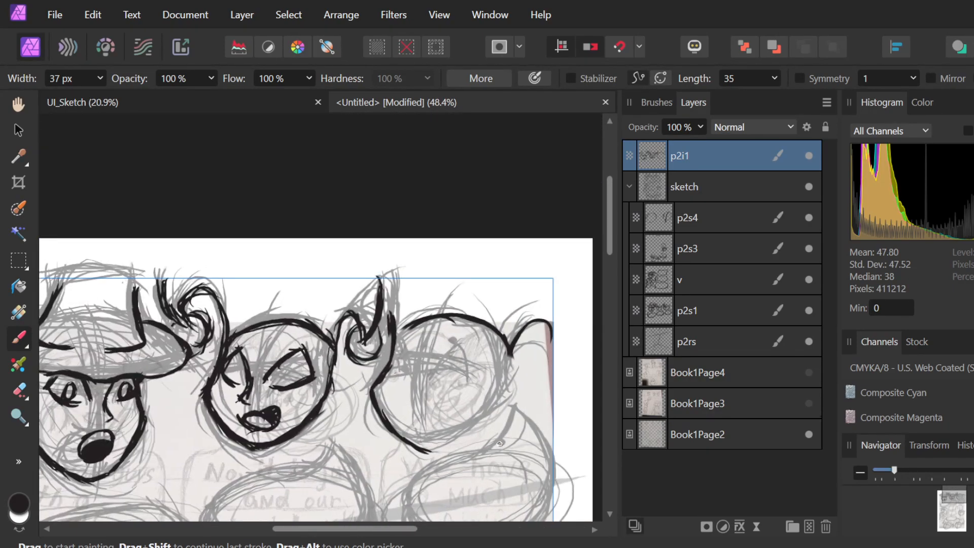
pyautogui.hotkey('ctrl', 'z')
pyautogui.moveTo(500, 443); pyautogui.dragTo(477, 443)
pyautogui.scroll(5, 400, 412)
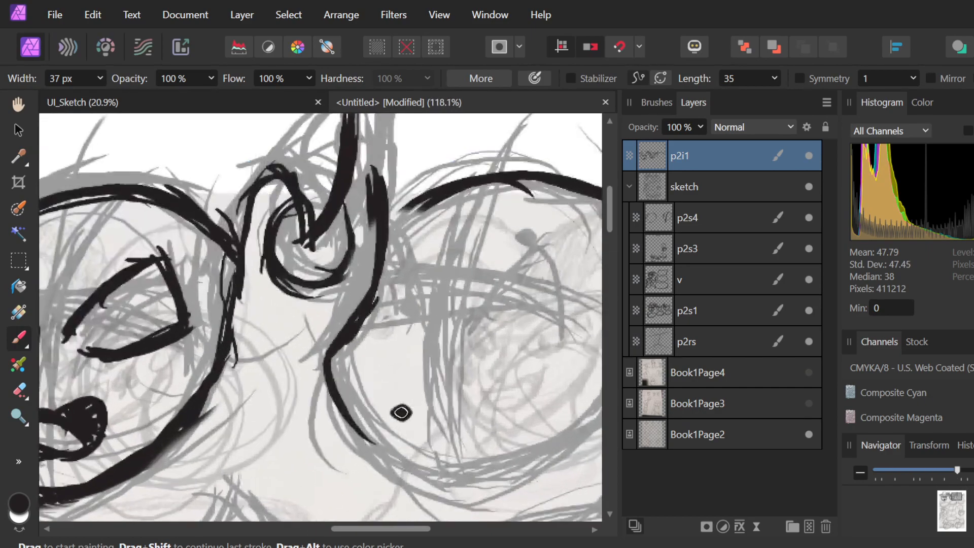
pyautogui.hscroll(4, 423, 387)
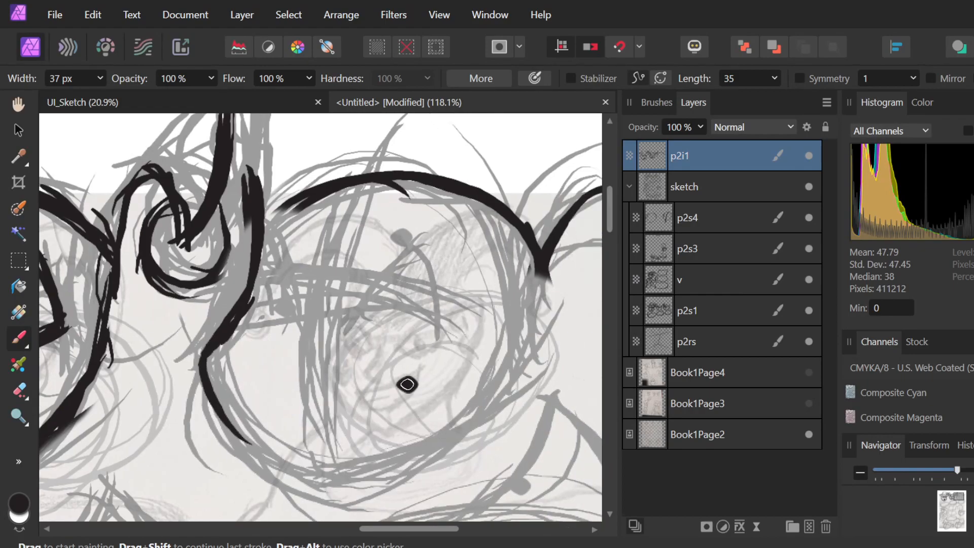
# Erase the third head's left cheek line and re-ink it as a thicker contour sloping down toward the chin.
pyautogui.moveTo(205, 367); pyautogui.dragTo(225, 321)
pyautogui.press('e')
pyautogui.moveTo(248, 446)
pyautogui.mouseDown()
pyautogui.moveTo(217, 387)
pyautogui.moveTo(240, 433)
pyautogui.moveTo(221, 329)
pyautogui.mouseUp()
pyautogui.press('b')
pyautogui.moveTo(208, 368); pyautogui.dragTo(208, 372)
pyautogui.moveTo(229, 321); pyautogui.dragTo(209, 380)
pyautogui.moveTo(236, 320); pyautogui.dragTo(214, 384)
pyautogui.moveTo(214, 331); pyautogui.dragTo(243, 422)
pyautogui.moveTo(209, 358); pyautogui.dragTo(264, 450)
pyautogui.moveTo(221, 383); pyautogui.dragTo(291, 469)
pyautogui.moveTo(249, 421); pyautogui.dragTo(304, 472)
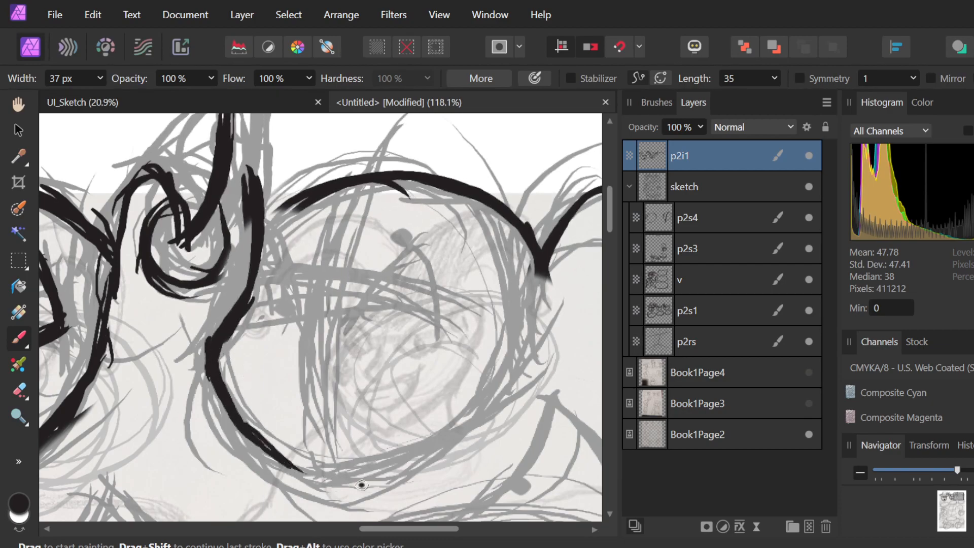
# Ink the third head's chin and the right side of the jaw up to the end of the top arc.
pyautogui.scroll(-4, 361, 345)
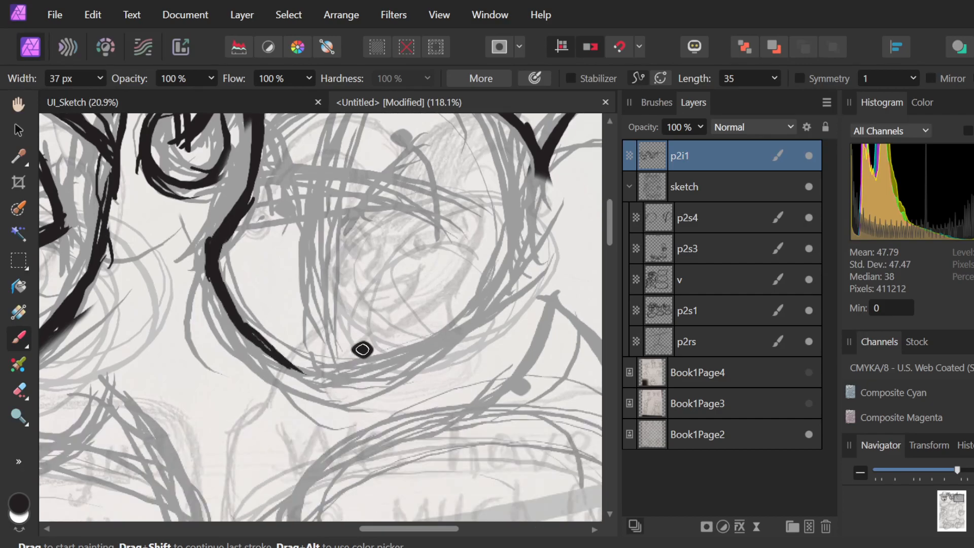
pyautogui.moveTo(243, 328)
pyautogui.mouseDown()
pyautogui.moveTo(306, 355)
pyautogui.moveTo(255, 338)
pyautogui.moveTo(318, 372)
pyautogui.moveTo(296, 349)
pyautogui.moveTo(293, 359)
pyautogui.moveTo(354, 380)
pyautogui.mouseUp()
pyautogui.moveTo(303, 364); pyautogui.dragTo(405, 362)
pyautogui.moveTo(348, 374)
pyautogui.mouseDown()
pyautogui.moveTo(442, 324)
pyautogui.moveTo(346, 381)
pyautogui.moveTo(432, 344)
pyautogui.moveTo(453, 318)
pyautogui.moveTo(362, 380)
pyautogui.moveTo(428, 348)
pyautogui.moveTo(513, 271)
pyautogui.mouseUp()
pyautogui.moveTo(401, 364)
pyautogui.mouseDown()
pyautogui.moveTo(480, 305)
pyautogui.moveTo(535, 216)
pyautogui.mouseUp()
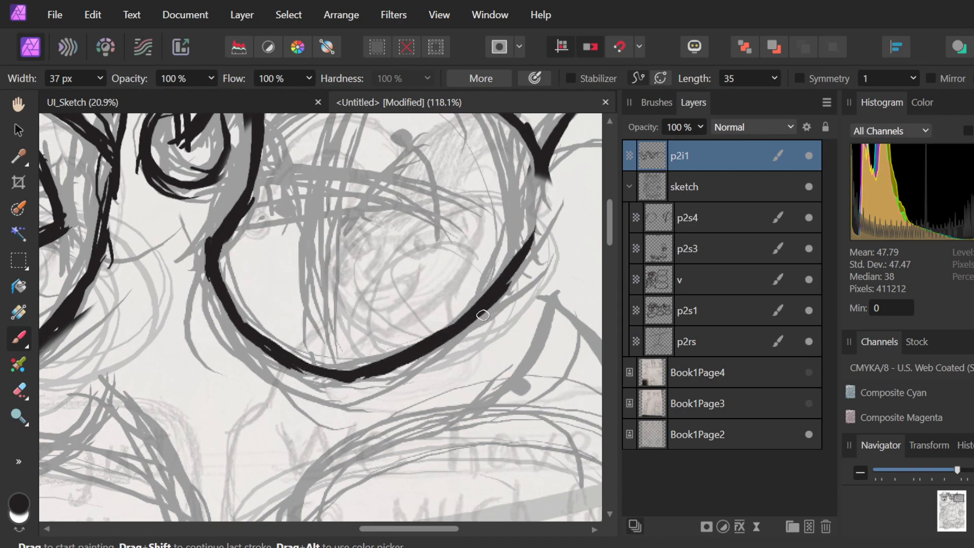
pyautogui.moveTo(478, 315)
pyautogui.mouseDown()
pyautogui.moveTo(522, 257)
pyautogui.moveTo(542, 196)
pyautogui.mouseUp()
pyautogui.moveTo(519, 253)
pyautogui.mouseDown()
pyautogui.moveTo(539, 151)
pyautogui.moveTo(522, 267)
pyautogui.moveTo(536, 171)
pyautogui.moveTo(543, 189)
pyautogui.moveTo(505, 272)
pyautogui.mouseUp()
pyautogui.hotkey('ctrl', 'z')
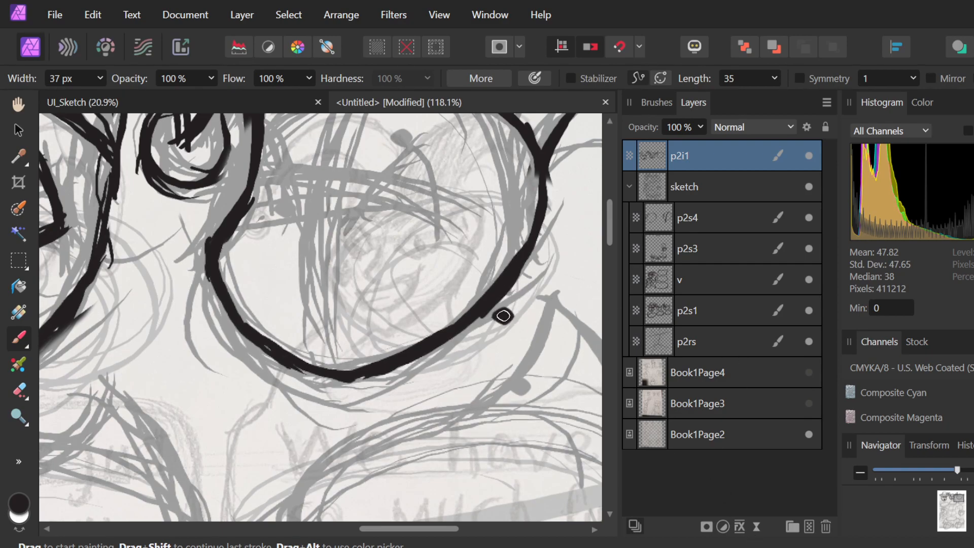
pyautogui.scroll(2, 505, 314)
pyautogui.scroll(1, 505, 313)
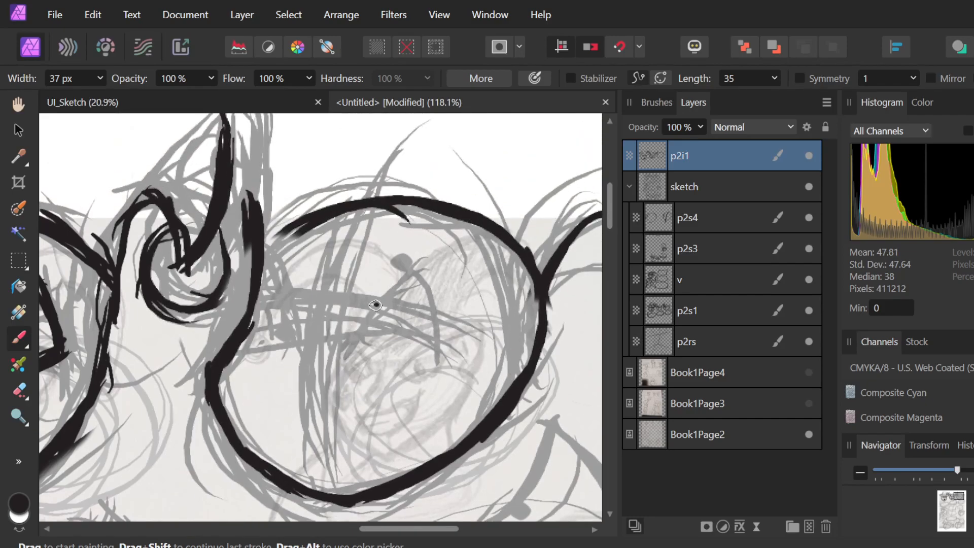
pyautogui.moveTo(374, 304); pyautogui.dragTo(429, 251)
pyautogui.moveTo(372, 303)
pyautogui.mouseDown()
pyautogui.moveTo(442, 249)
pyautogui.moveTo(427, 249)
pyautogui.moveTo(462, 315)
pyautogui.mouseUp()
pyautogui.moveTo(447, 254)
pyautogui.mouseDown()
pyautogui.moveTo(465, 313)
pyautogui.moveTo(388, 328)
pyautogui.mouseUp()
pyautogui.moveTo(461, 319)
pyautogui.mouseDown()
pyautogui.moveTo(392, 321)
pyautogui.moveTo(387, 330)
pyautogui.moveTo(473, 309)
pyautogui.moveTo(404, 327)
pyautogui.moveTo(461, 307)
pyautogui.moveTo(482, 306)
pyautogui.mouseUp()
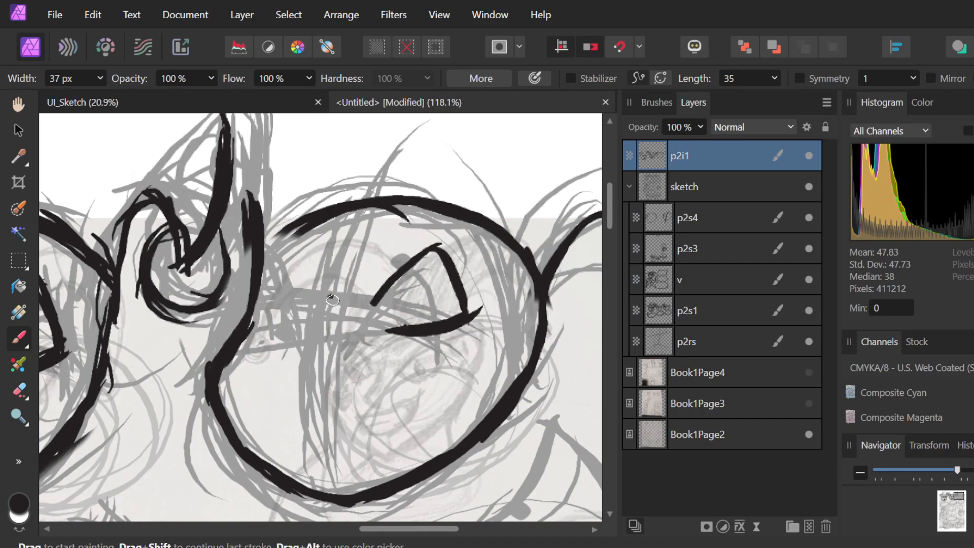
pyautogui.moveTo(323, 309)
pyautogui.mouseDown()
pyautogui.moveTo(314, 280)
pyautogui.moveTo(327, 274)
pyautogui.moveTo(310, 268)
pyautogui.moveTo(321, 284)
pyautogui.mouseUp()
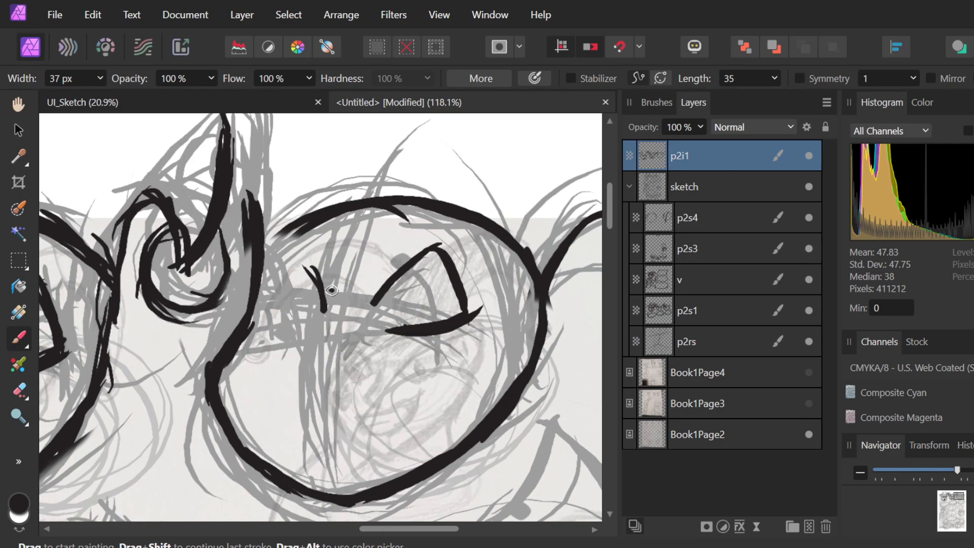
pyautogui.hotkey('ctrl', 'z')
pyautogui.hotkey('ctrl', 'z')
pyautogui.hotkey('ctrl', 'z')
pyautogui.hotkey('ctrl', 'z')
pyautogui.hotkey('ctrl', 'z')
pyautogui.hotkey('ctrl', 'z')
pyautogui.hotkey('ctrl', 'z')
pyautogui.hotkey('ctrl', 'z')
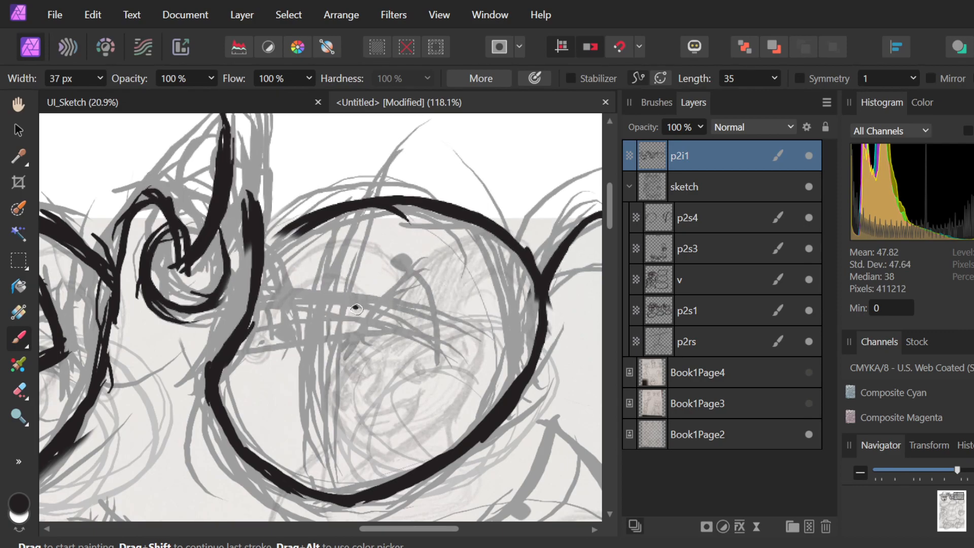
# Ink the third head's right eye with a pointed upper lid, a curved lower lid and an oval pupil.
pyautogui.moveTo(354, 311)
pyautogui.mouseDown()
pyautogui.moveTo(439, 241)
pyautogui.moveTo(357, 310)
pyautogui.moveTo(385, 278)
pyautogui.moveTo(433, 256)
pyautogui.moveTo(445, 295)
pyautogui.moveTo(422, 251)
pyautogui.moveTo(457, 311)
pyautogui.moveTo(434, 257)
pyautogui.moveTo(440, 268)
pyautogui.moveTo(387, 334)
pyautogui.mouseUp()
pyautogui.moveTo(450, 312)
pyautogui.mouseDown()
pyautogui.moveTo(374, 335)
pyautogui.moveTo(459, 308)
pyautogui.mouseUp()
pyautogui.moveTo(425, 290); pyautogui.dragTo(424, 301)
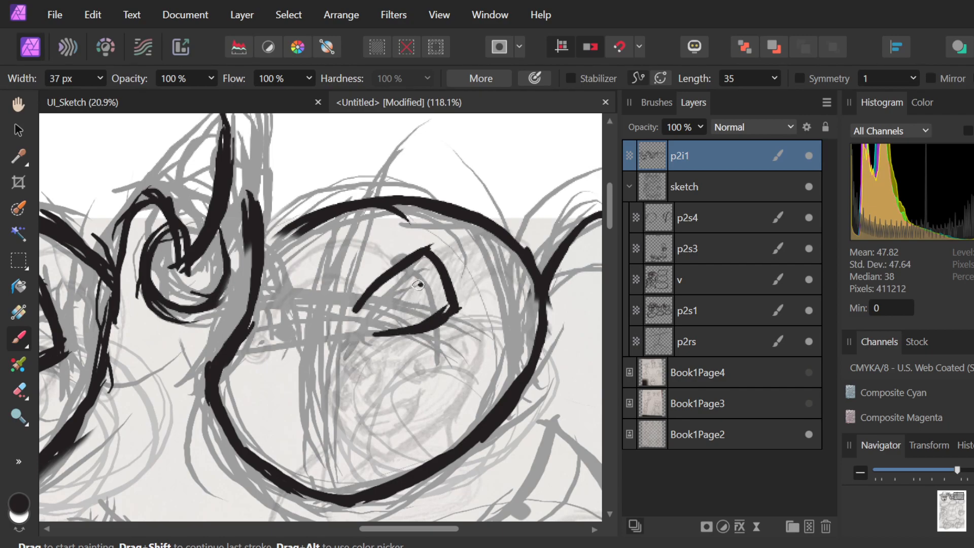
pyautogui.moveTo(416, 296)
pyautogui.mouseDown()
pyautogui.moveTo(403, 328)
pyautogui.moveTo(414, 282)
pyautogui.moveTo(377, 263)
pyautogui.mouseUp()
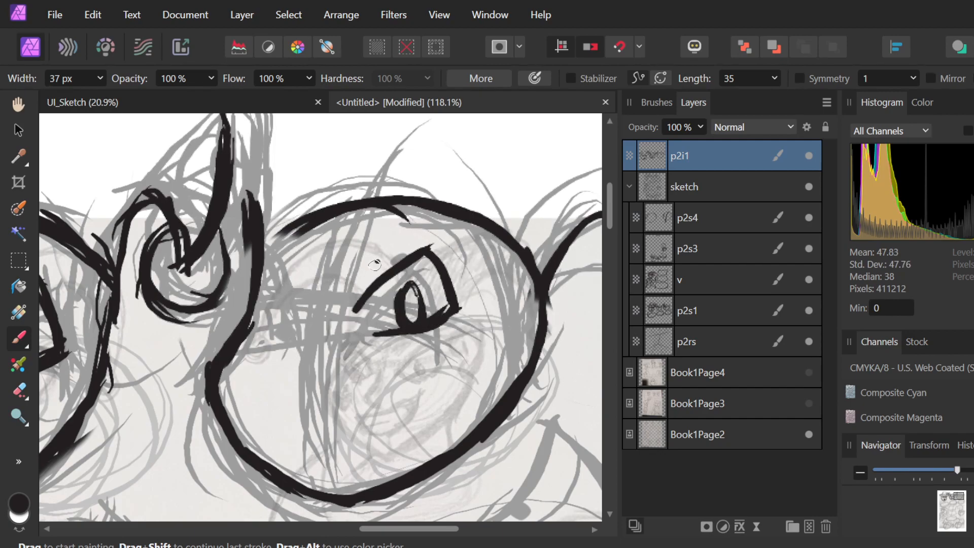
pyautogui.moveTo(322, 309)
pyautogui.mouseDown()
pyautogui.moveTo(307, 276)
pyautogui.moveTo(323, 309)
pyautogui.mouseUp()
pyautogui.moveTo(298, 270); pyautogui.dragTo(329, 316)
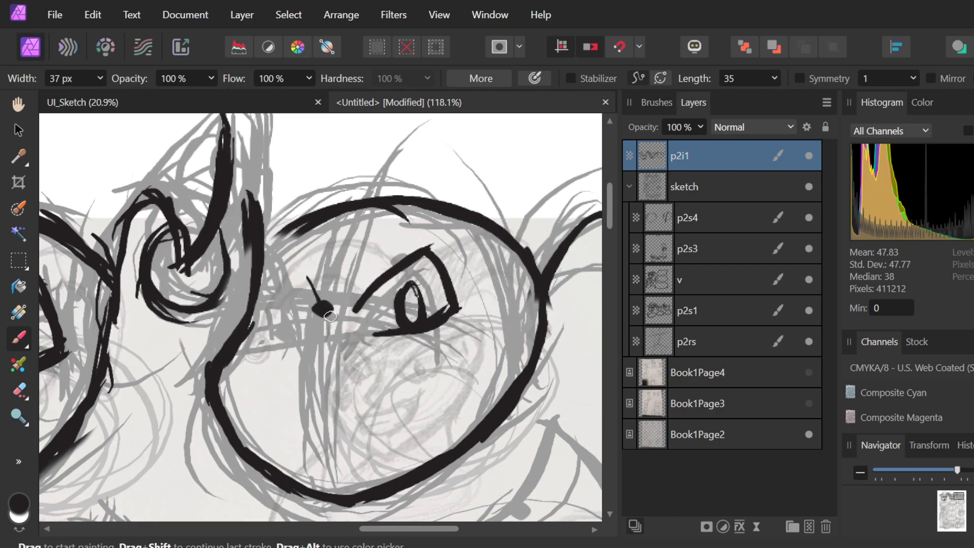
pyautogui.hotkey('ctrl', 'z')
pyautogui.hotkey('ctrl', 'z')
# Ink the third head's left eye outline and the nose line running down from its inner corner to a small hook.
pyautogui.moveTo(301, 269); pyautogui.dragTo(324, 313)
pyautogui.moveTo(302, 269)
pyautogui.mouseDown()
pyautogui.moveTo(269, 300)
pyautogui.moveTo(249, 302)
pyautogui.moveTo(290, 344)
pyautogui.mouseUp()
pyautogui.moveTo(262, 292)
pyautogui.mouseDown()
pyautogui.moveTo(284, 340)
pyautogui.moveTo(285, 322)
pyautogui.moveTo(309, 338)
pyautogui.moveTo(283, 333)
pyautogui.moveTo(319, 339)
pyautogui.mouseUp()
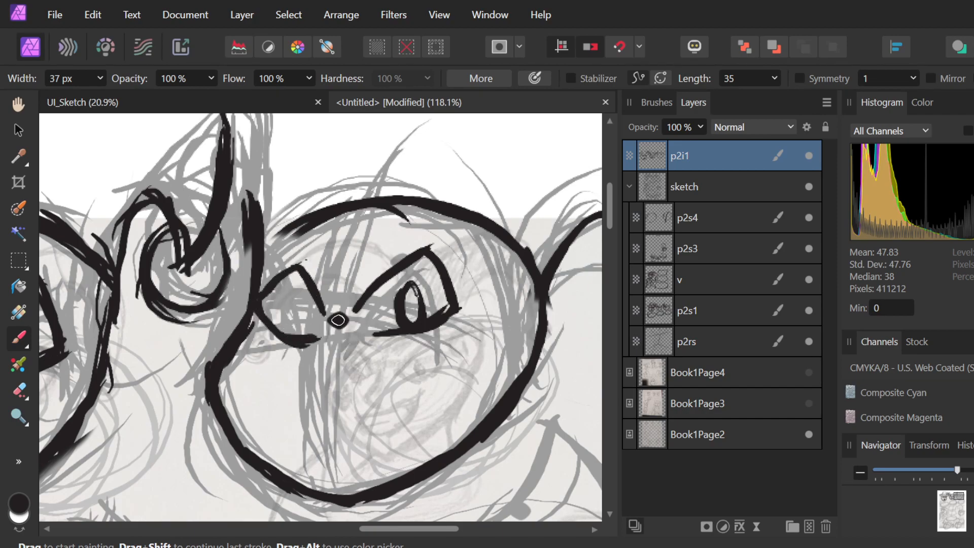
pyautogui.click(376, 305)
pyautogui.moveTo(319, 298)
pyautogui.mouseDown()
pyautogui.moveTo(334, 337)
pyautogui.moveTo(323, 296)
pyautogui.moveTo(333, 344)
pyautogui.moveTo(335, 331)
pyautogui.moveTo(317, 377)
pyautogui.mouseUp()
pyautogui.moveTo(337, 341)
pyautogui.mouseDown()
pyautogui.moveTo(311, 375)
pyautogui.moveTo(333, 375)
pyautogui.mouseUp()
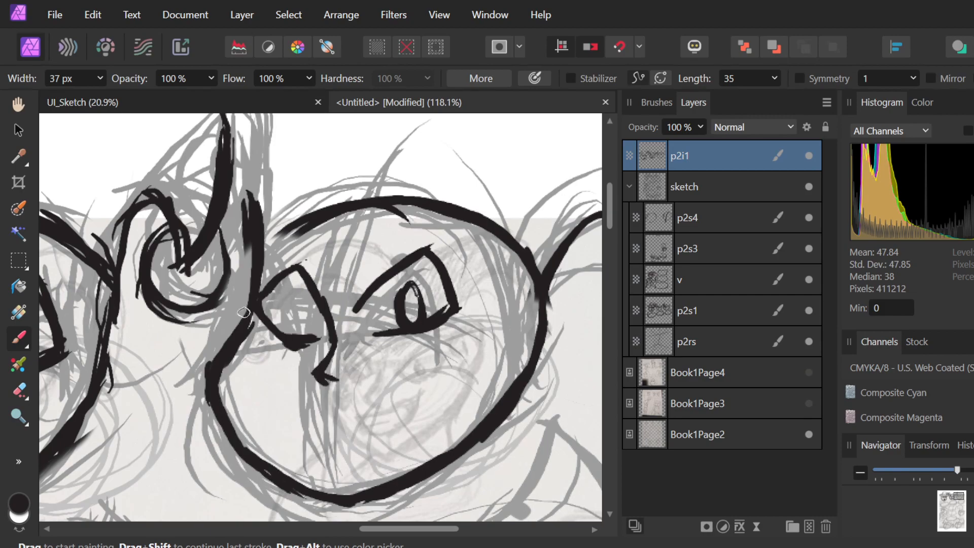
# Look over the rough sketches farther down the page, and return to a close view of the third head's eyes.
pyautogui.scroll(-3, 286, 251)
pyautogui.scroll(-1, 286, 250)
pyautogui.scroll(-1, 274, 251)
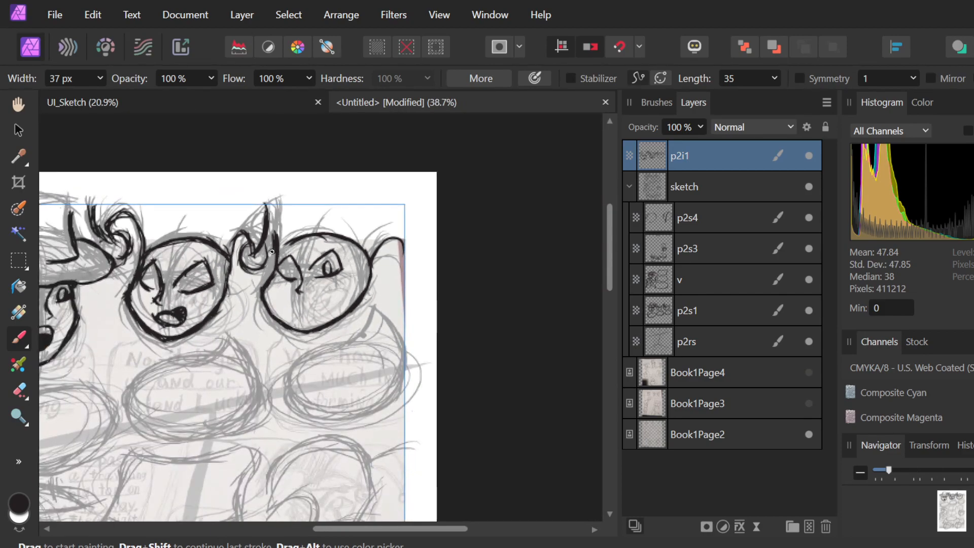
pyautogui.scroll(-1, 302, 309)
pyautogui.scroll(-2, 299, 309)
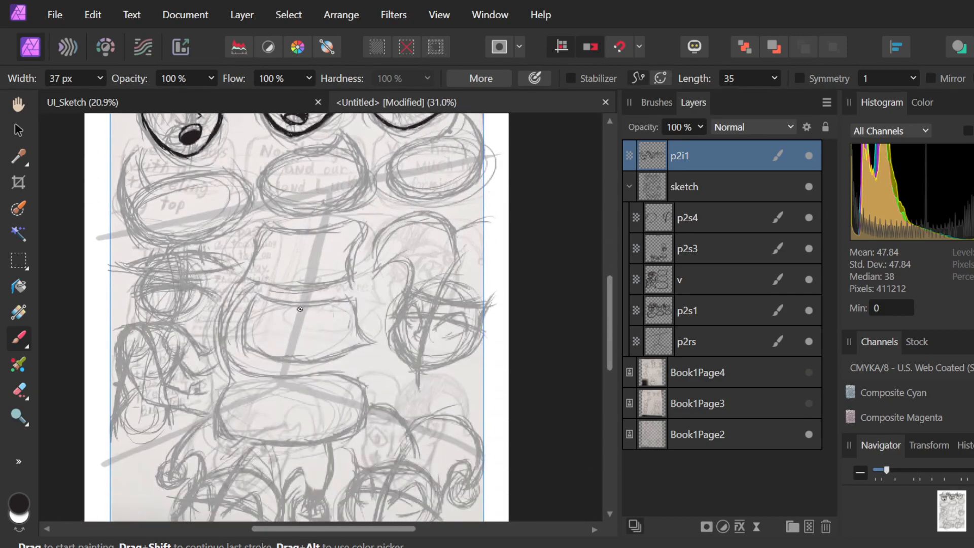
pyautogui.scroll(-1, 300, 309)
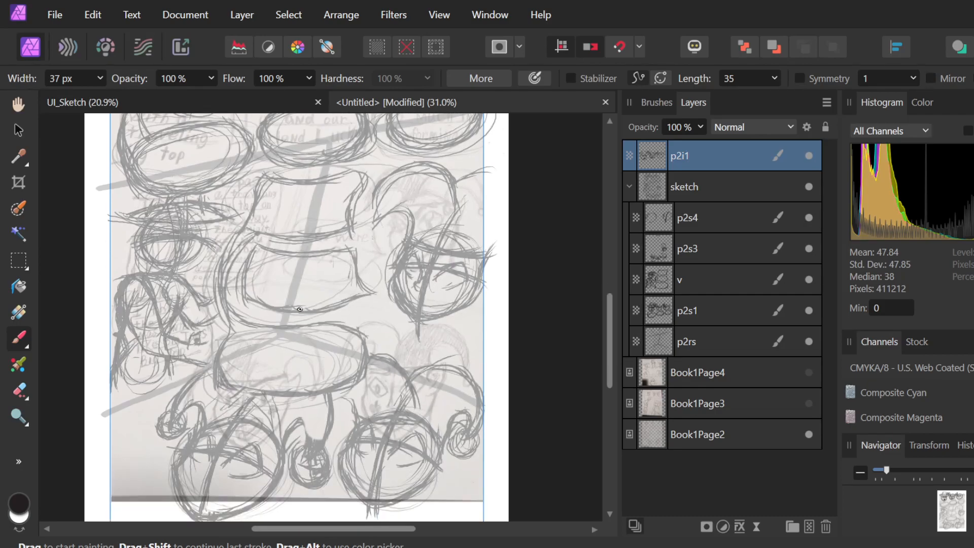
pyautogui.scroll(-1, 299, 308)
pyautogui.scroll(7, 298, 307)
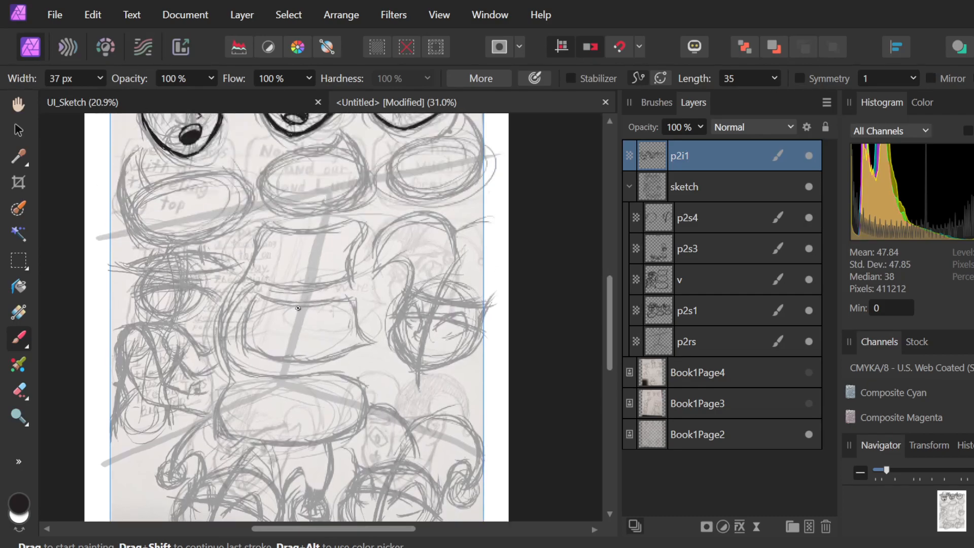
pyautogui.scroll(5, 319, 306)
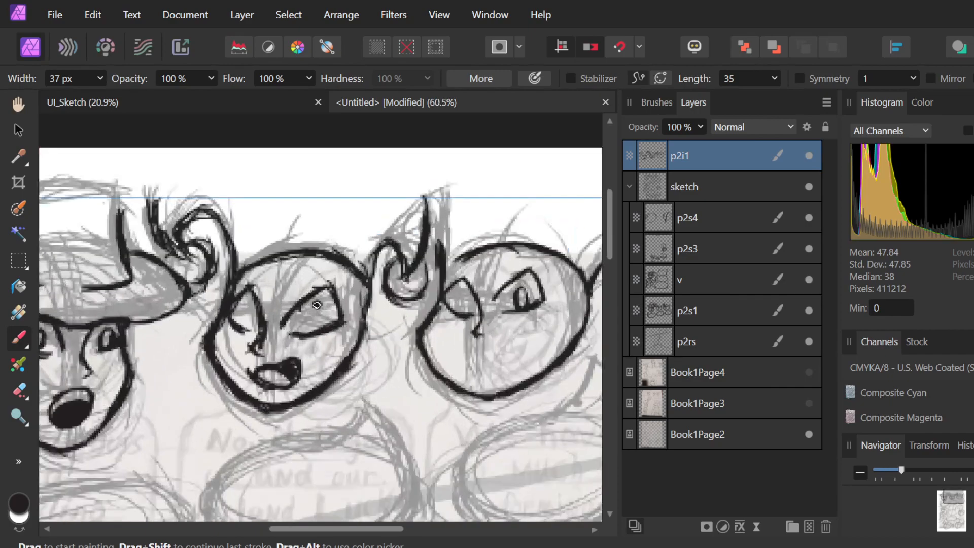
pyautogui.hscroll(5, 378, 308)
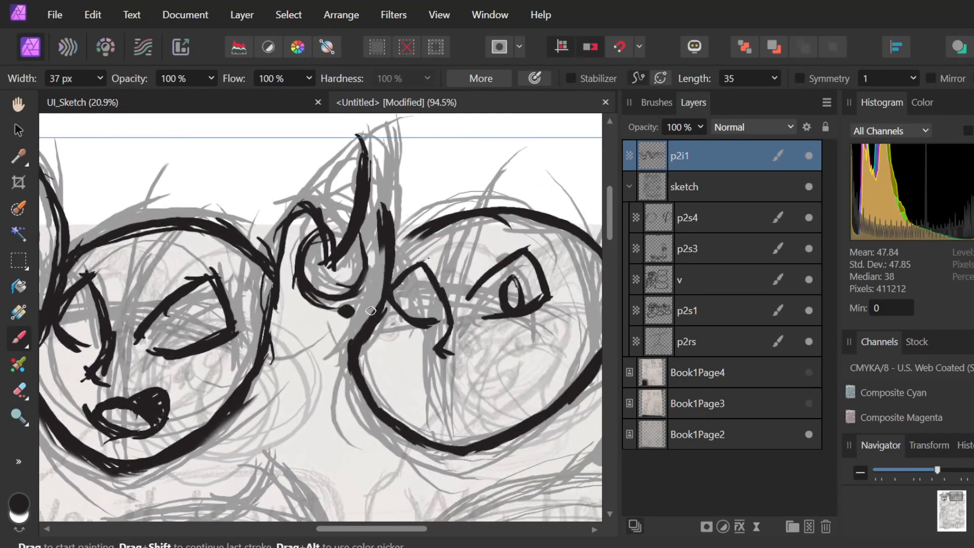
pyautogui.scroll(4, 405, 276)
pyautogui.hscroll(2, 405, 278)
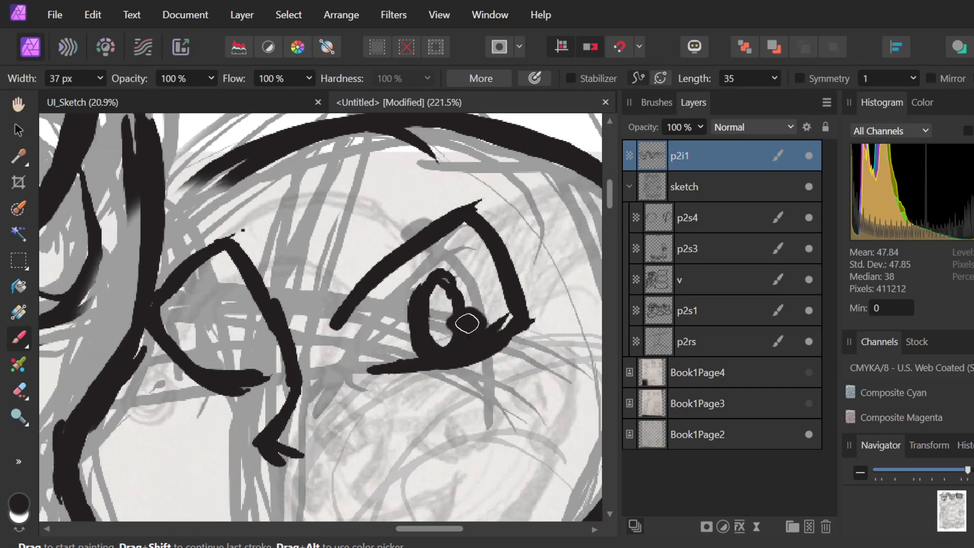
# Ink an oval pupil inside the third head's left eye and undo the stray dot beside it.
pyautogui.moveTo(232, 324)
pyautogui.mouseDown()
pyautogui.moveTo(238, 368)
pyautogui.moveTo(243, 329)
pyautogui.mouseUp()
pyautogui.moveTo(230, 292)
pyautogui.mouseDown()
pyautogui.moveTo(244, 366)
pyautogui.moveTo(244, 312)
pyautogui.mouseUp()
pyautogui.moveTo(213, 303)
pyautogui.mouseDown()
pyautogui.moveTo(239, 359)
pyautogui.moveTo(248, 317)
pyautogui.mouseUp()
pyautogui.moveTo(207, 313)
pyautogui.mouseDown()
pyautogui.moveTo(249, 354)
pyautogui.moveTo(225, 298)
pyautogui.moveTo(233, 336)
pyautogui.mouseUp()
pyautogui.click(266, 343)
pyautogui.hotkey('ctrl', 'z')
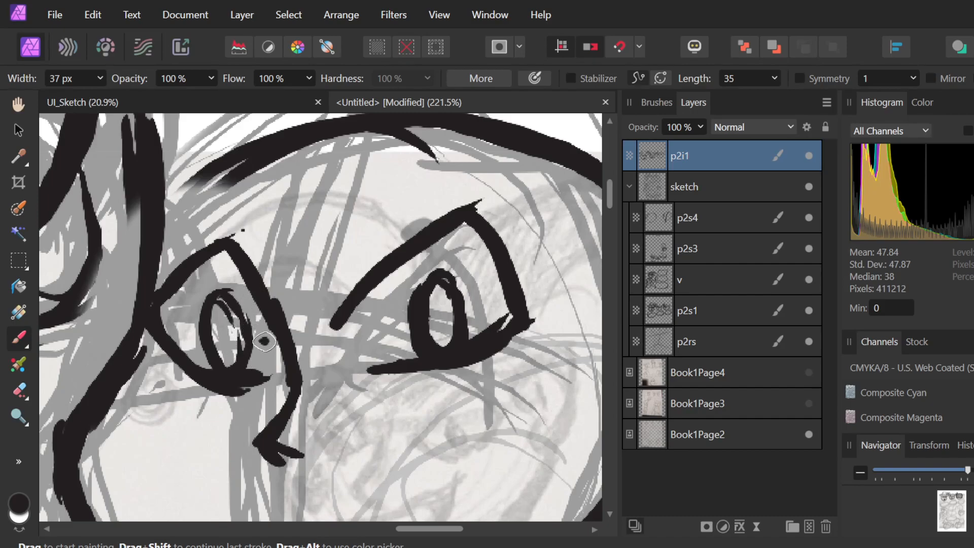
pyautogui.scroll(-5, 264, 342)
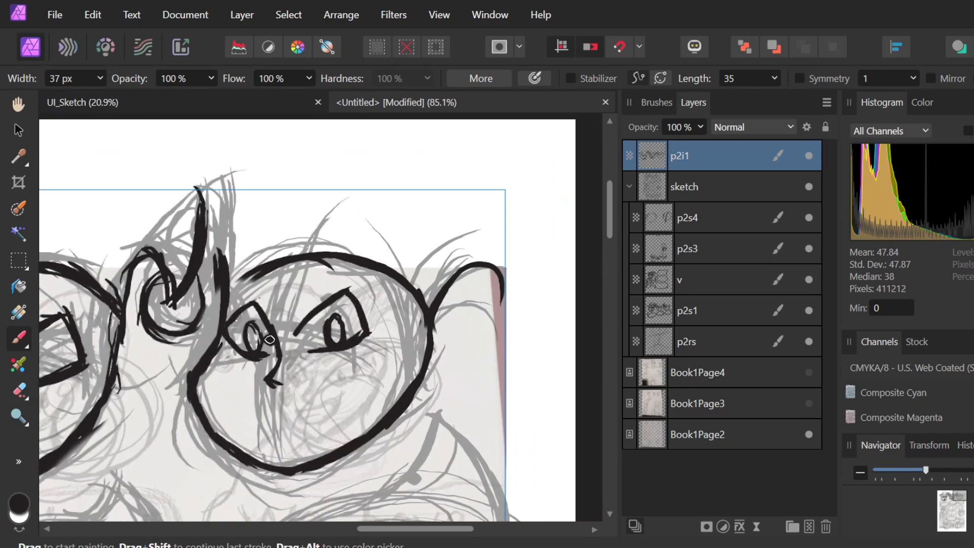
# Set the eraser width to 47 px and erase the oval pupil from the third head's right eye down to the lower lid.
pyautogui.scroll(8, 269, 339)
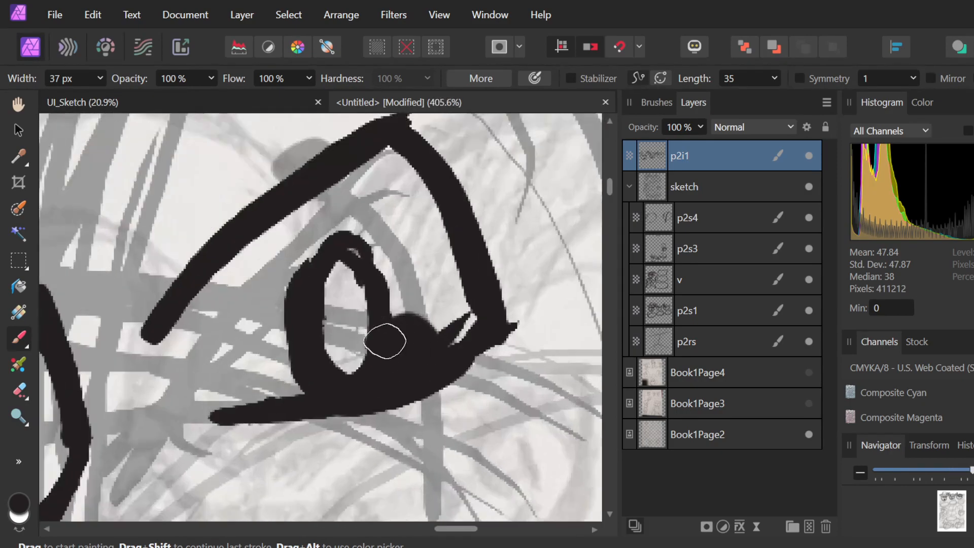
pyautogui.press('e')
pyautogui.moveTo(385, 341); pyautogui.dragTo(383, 365)
pyautogui.hotkey('ctrl', 'z')
pyautogui.hotkey('ctrl', 'z')
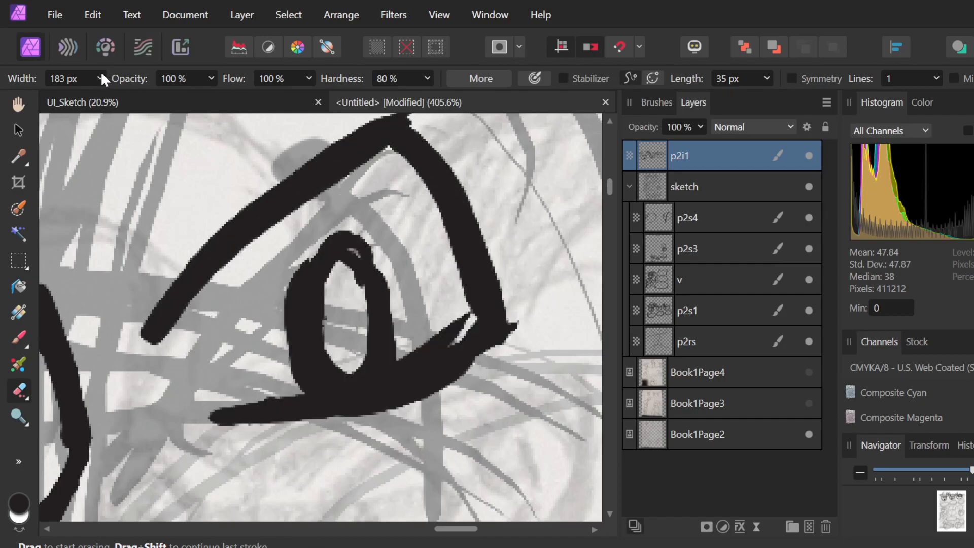
pyautogui.click(101, 79)
pyautogui.click(83, 97)
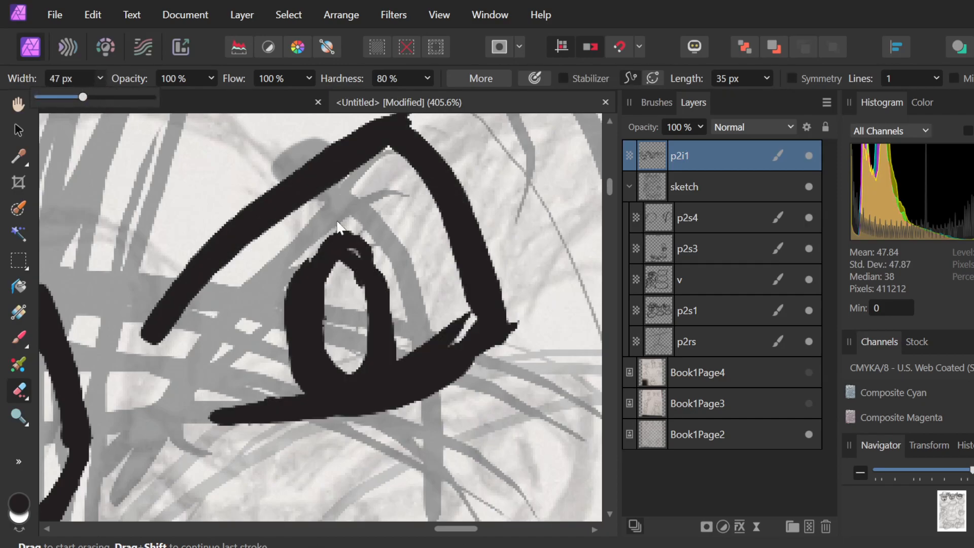
pyautogui.moveTo(395, 268)
pyautogui.mouseDown()
pyautogui.moveTo(457, 250)
pyautogui.moveTo(370, 272)
pyautogui.moveTo(434, 218)
pyautogui.moveTo(422, 226)
pyautogui.mouseUp()
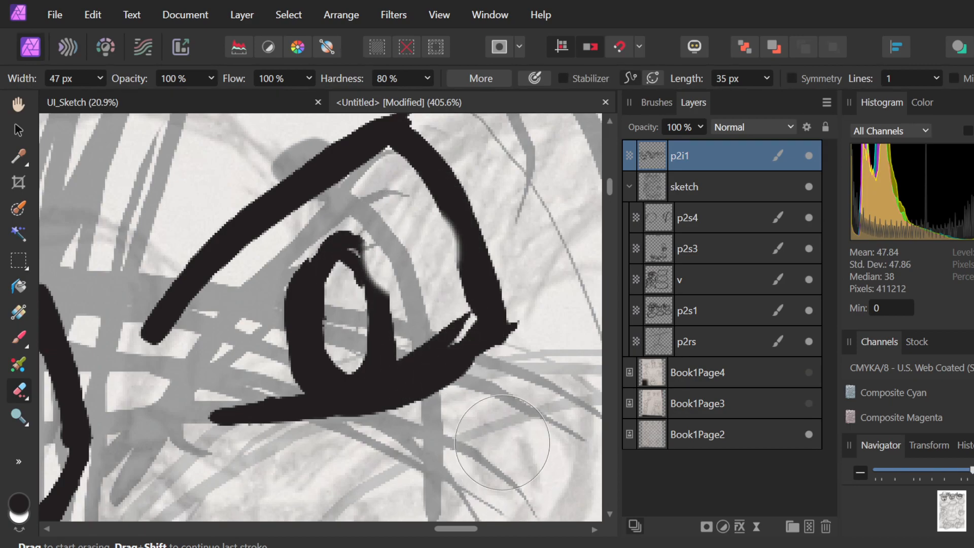
pyautogui.hotkey('ctrl', 'z')
pyautogui.moveTo(340, 305)
pyautogui.mouseDown()
pyautogui.moveTo(373, 254)
pyautogui.moveTo(330, 345)
pyautogui.moveTo(309, 350)
pyautogui.moveTo(377, 308)
pyautogui.moveTo(400, 317)
pyautogui.moveTo(324, 325)
pyautogui.moveTo(294, 309)
pyautogui.moveTo(386, 312)
pyautogui.moveTo(424, 282)
pyautogui.moveTo(446, 314)
pyautogui.moveTo(406, 303)
pyautogui.mouseUp()
pyautogui.moveTo(322, 402)
pyautogui.mouseDown()
pyautogui.moveTo(432, 362)
pyautogui.moveTo(331, 396)
pyautogui.moveTo(372, 386)
pyautogui.moveTo(484, 316)
pyautogui.mouseUp()
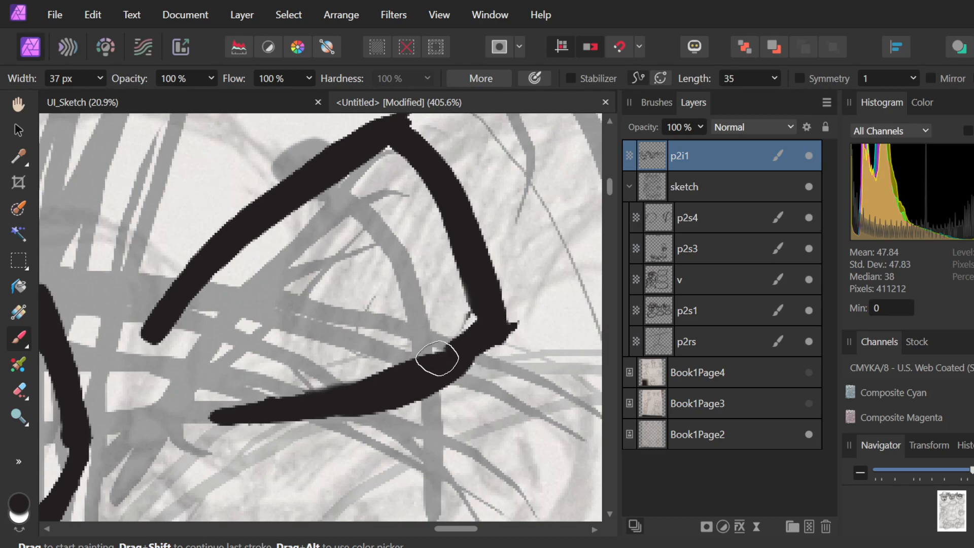
# Re-ink the third head's right pupil as a slanted oval resting on the lower lid, and thicken the left pupil's ring.
pyautogui.click(333, 374)
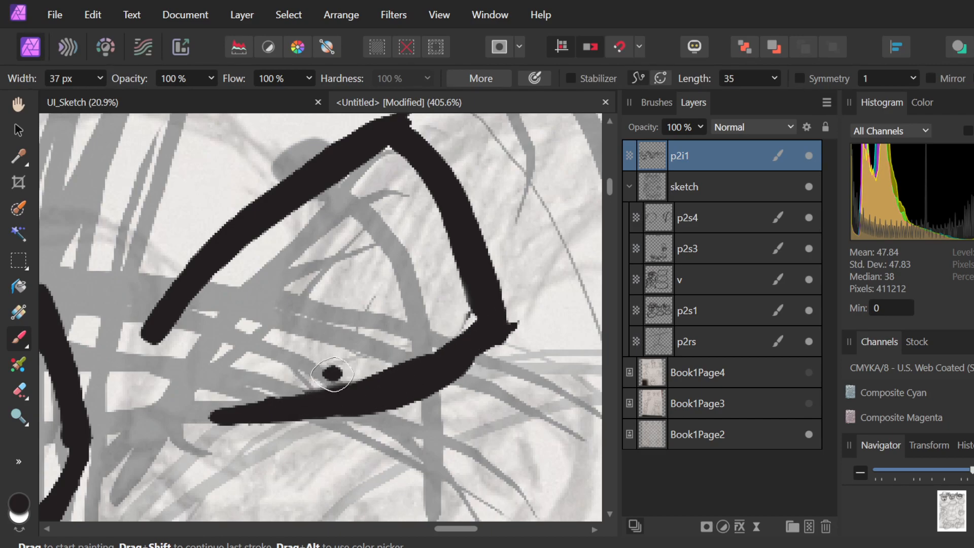
pyautogui.click(383, 311)
pyautogui.scroll(-3, 383, 312)
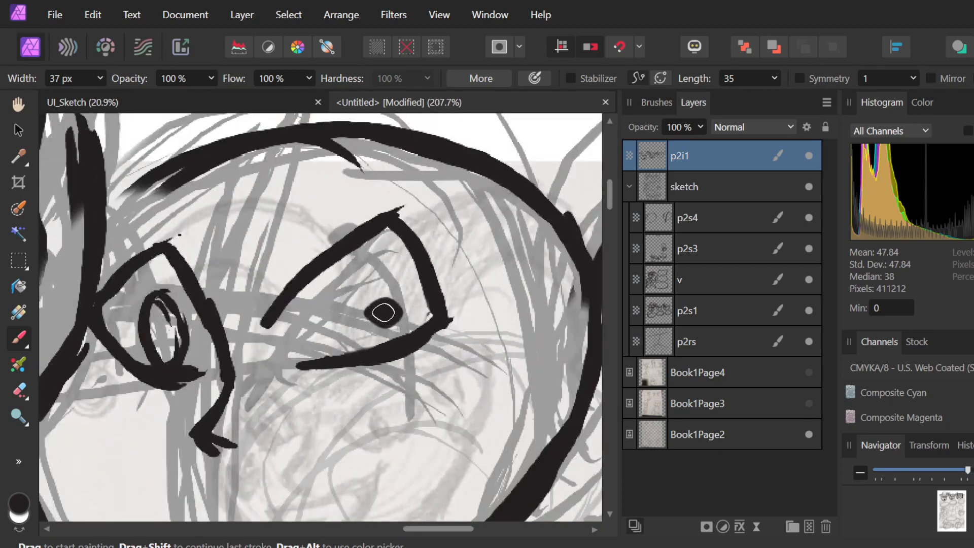
pyautogui.hotkey('ctrl', 'z')
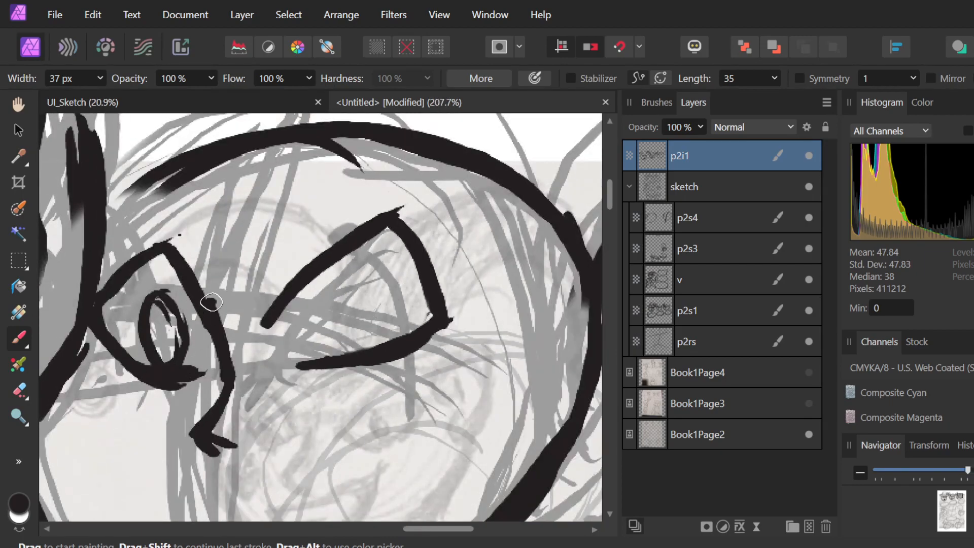
pyautogui.moveTo(370, 310)
pyautogui.mouseDown()
pyautogui.moveTo(353, 291)
pyautogui.moveTo(362, 357)
pyautogui.moveTo(350, 283)
pyautogui.moveTo(356, 351)
pyautogui.moveTo(350, 288)
pyautogui.moveTo(384, 340)
pyautogui.moveTo(364, 298)
pyautogui.mouseUp()
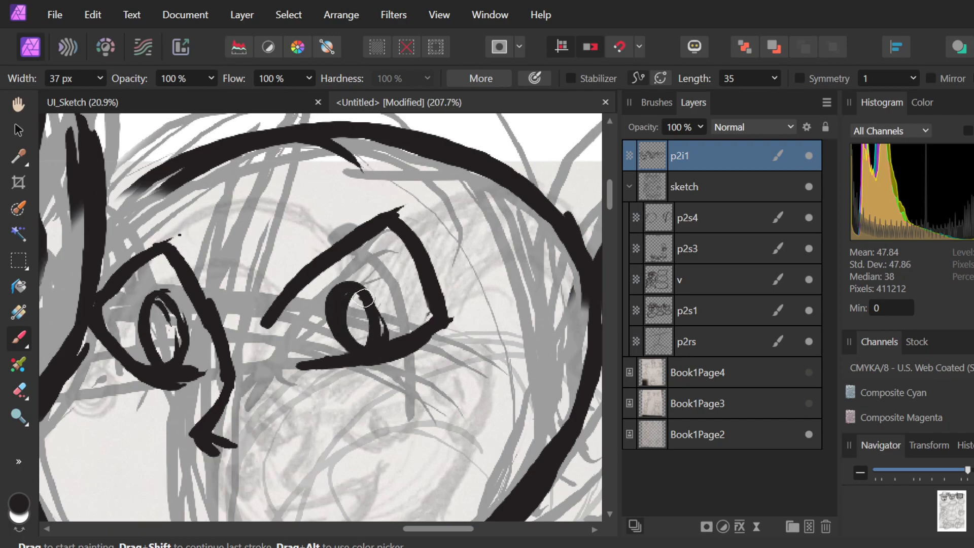
pyautogui.scroll(-5, 364, 299)
pyautogui.scroll(4, 274, 314)
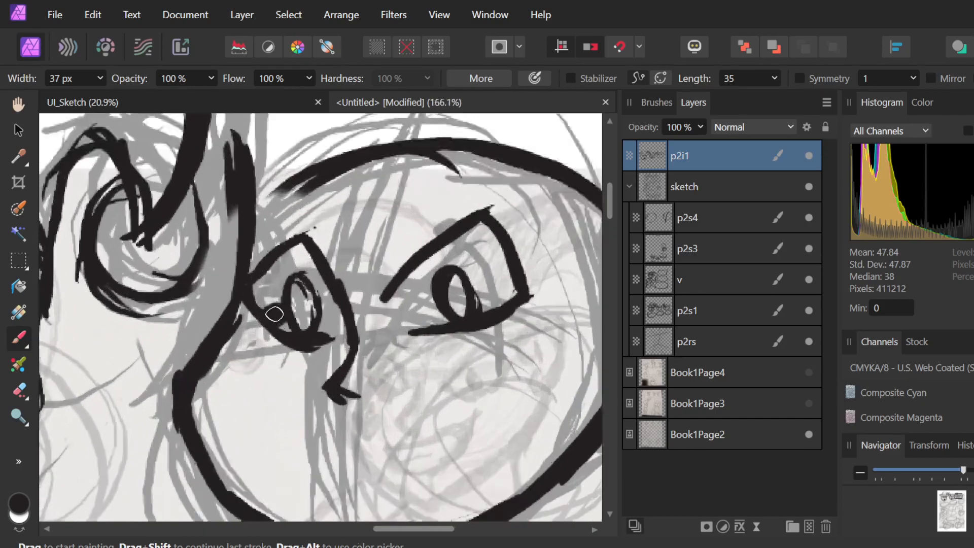
pyautogui.scroll(1, 273, 312)
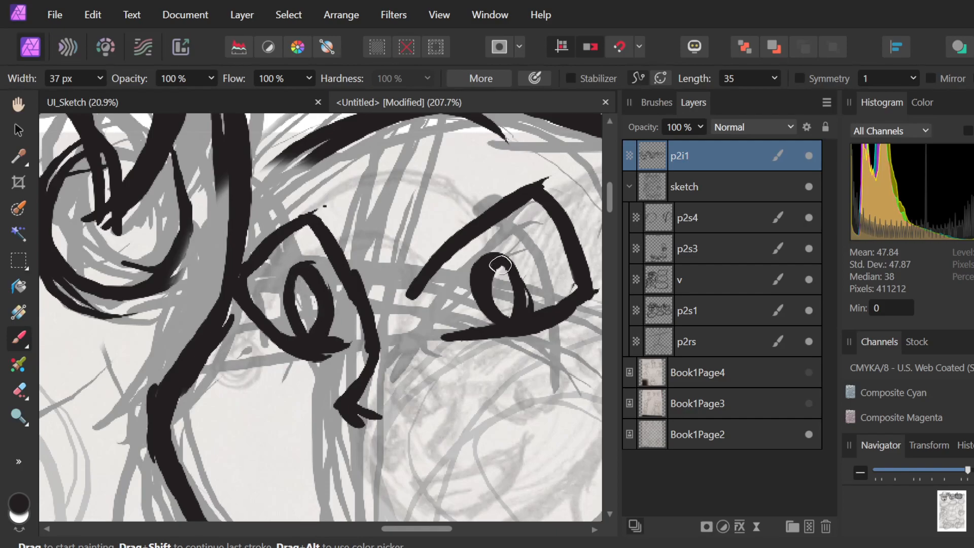
pyautogui.moveTo(499, 261)
pyautogui.mouseDown()
pyautogui.moveTo(514, 307)
pyautogui.moveTo(496, 262)
pyautogui.mouseUp()
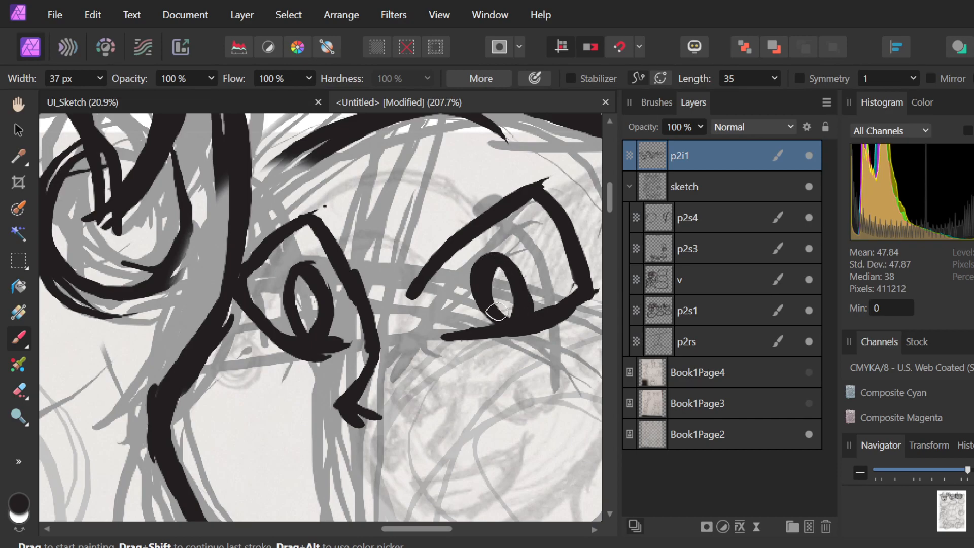
pyautogui.moveTo(303, 276)
pyautogui.mouseDown()
pyautogui.moveTo(298, 309)
pyautogui.moveTo(319, 286)
pyautogui.moveTo(303, 277)
pyautogui.moveTo(298, 290)
pyautogui.moveTo(328, 296)
pyautogui.moveTo(306, 275)
pyautogui.moveTo(307, 333)
pyautogui.moveTo(325, 296)
pyautogui.moveTo(291, 295)
pyautogui.moveTo(310, 281)
pyautogui.moveTo(311, 314)
pyautogui.mouseUp()
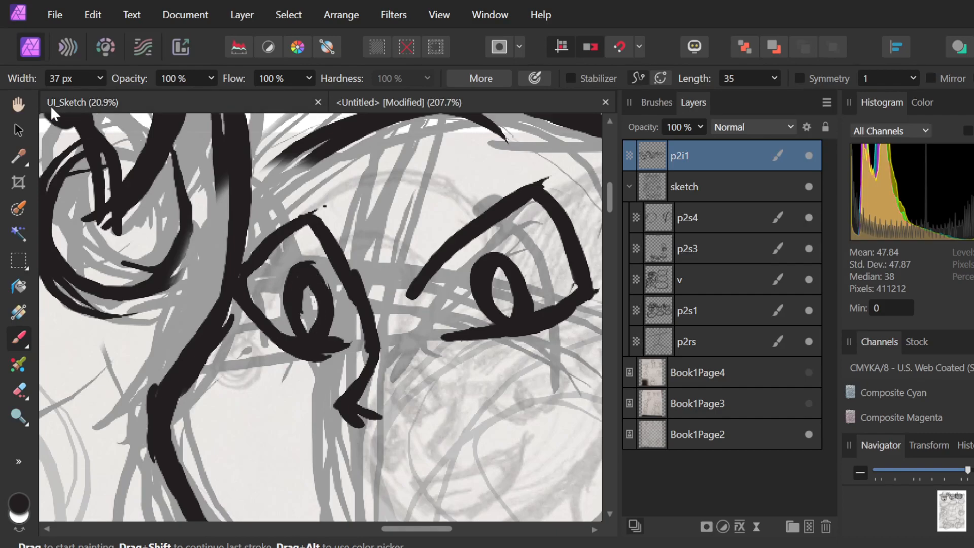
# Try a pupil dot in each of the second head's eyes.
pyautogui.scroll(-5, 231, 264)
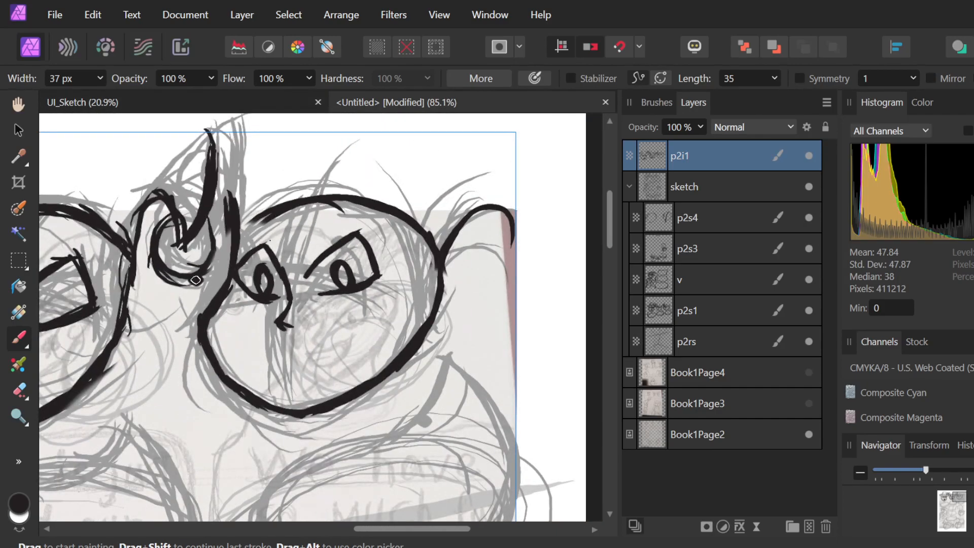
pyautogui.scroll(-3, 191, 274)
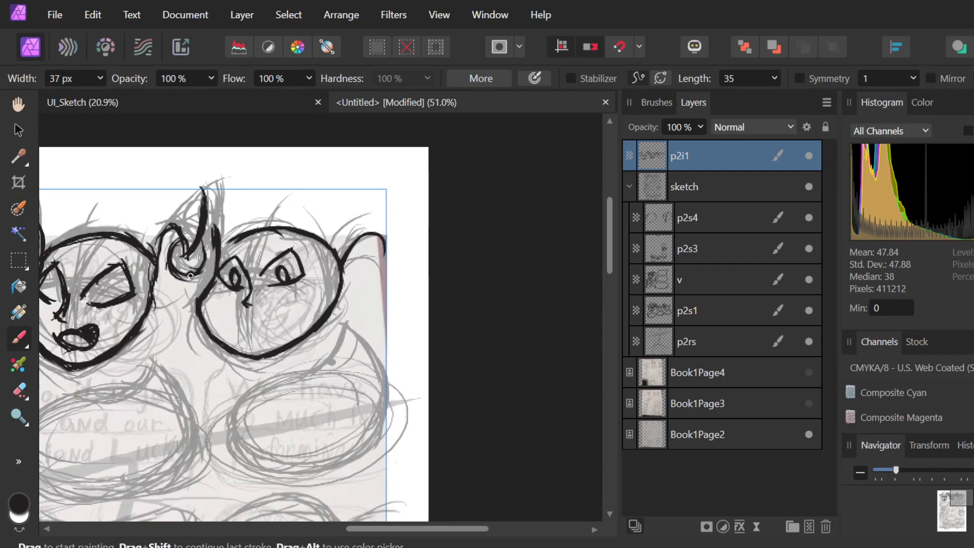
pyautogui.scroll(5, 150, 296)
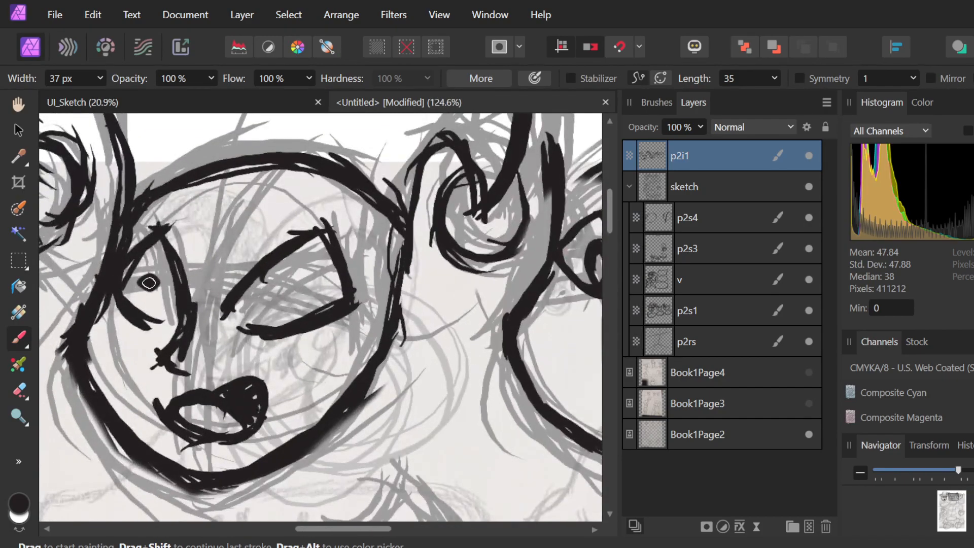
pyautogui.hotkey('ctrl', 'z')
pyautogui.click(304, 291)
pyautogui.scroll(-4, 294, 284)
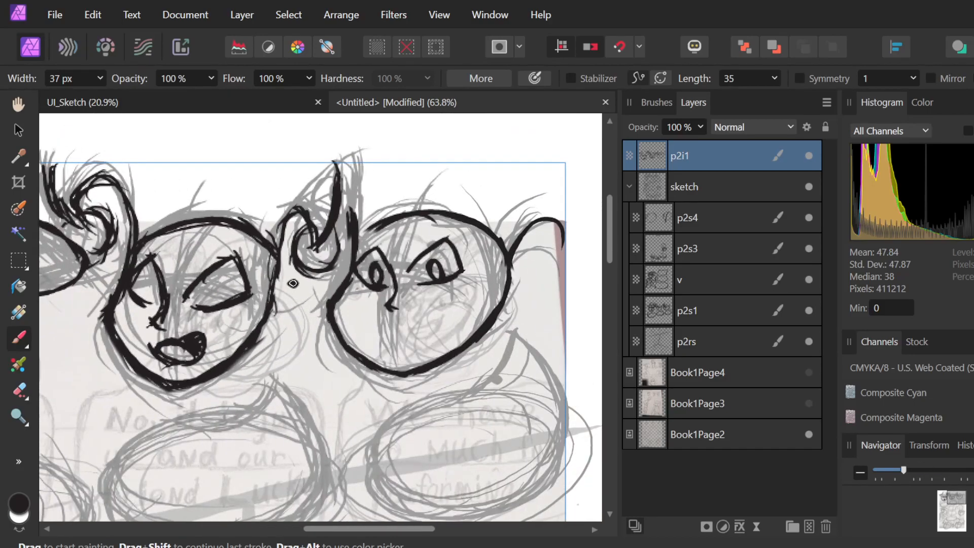
# Undo the third head's pupils, eye outlines and nose line back to the bare head outline.
pyautogui.hotkey('ctrl', 'z')
pyautogui.hotkey('ctrl', 'z')
pyautogui.hotkey('ctrl', 'shift', 'z')
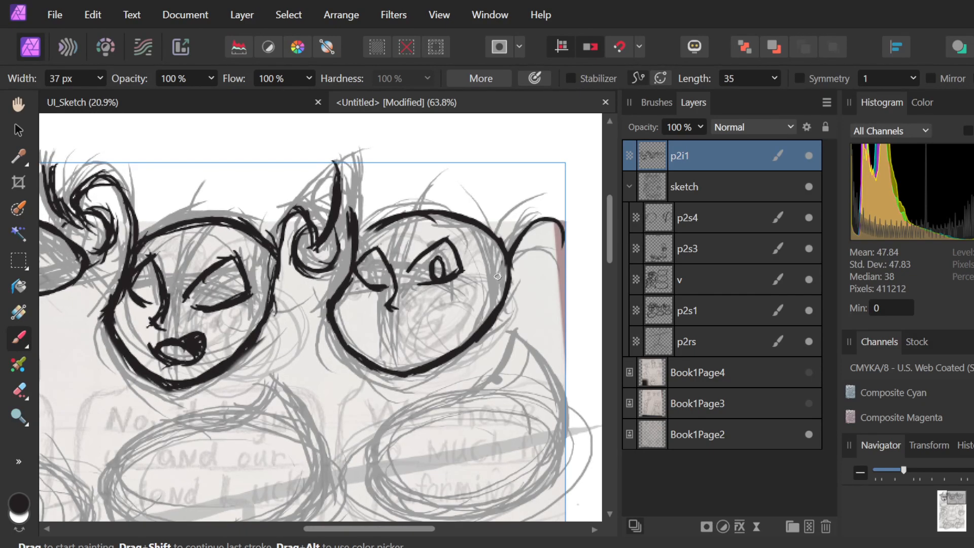
pyautogui.hotkey('ctrl', 'z')
pyautogui.hotkey('ctrl', 'z')
pyautogui.hotkey('ctrl', 'z')
pyautogui.hotkey('ctrl', 'z')
pyautogui.hotkey('ctrl', 'z')
pyautogui.hotkey('ctrl', 'z')
pyautogui.hotkey('ctrl', 'z')
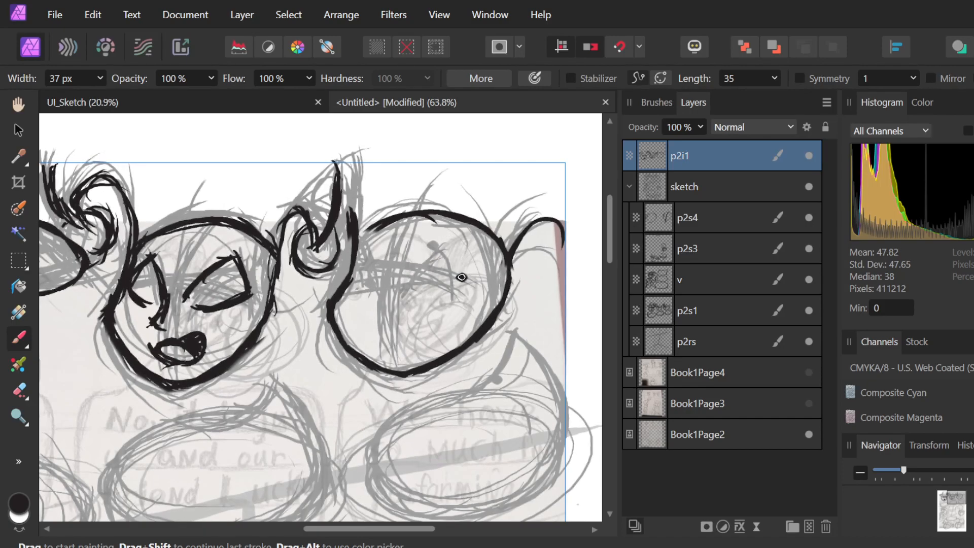
pyautogui.scroll(2, 448, 278)
pyautogui.scroll(2, 447, 278)
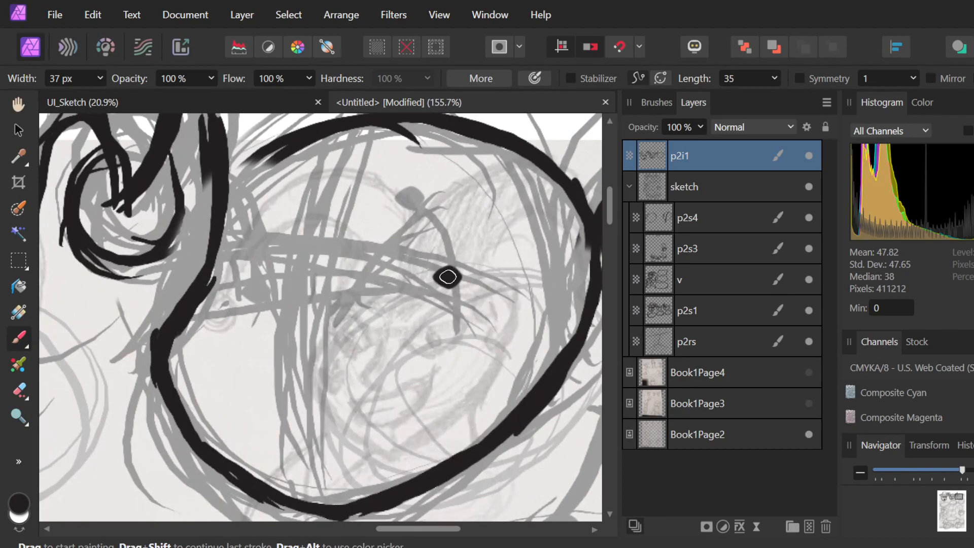
pyautogui.hotkey('ctrl', 'z')
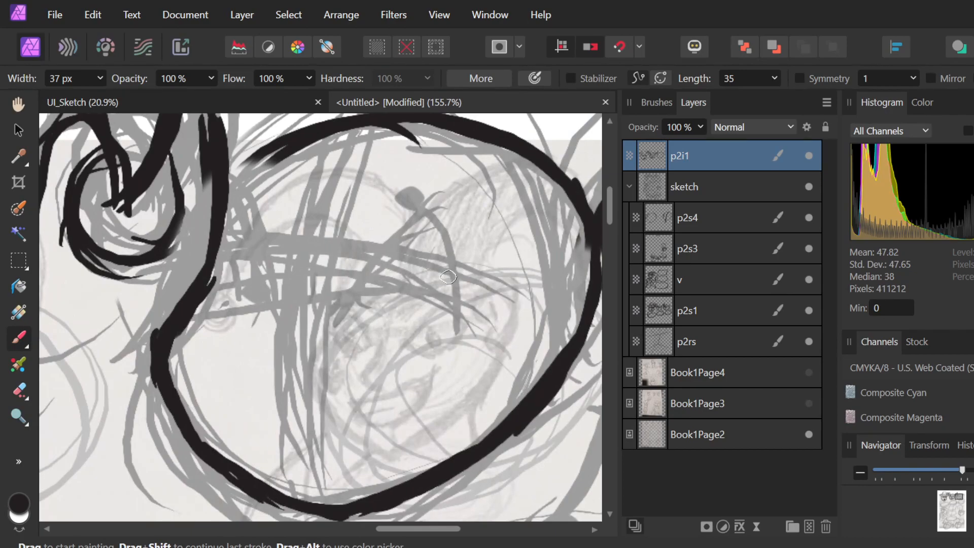
# Try inking a thick curved line across the third head, arching from the left side down past the right edge of the outline.
pyautogui.moveTo(204, 135)
pyautogui.mouseDown()
pyautogui.moveTo(224, 181)
pyautogui.moveTo(214, 258)
pyautogui.moveTo(325, 229)
pyautogui.moveTo(387, 238)
pyautogui.mouseUp()
pyautogui.moveTo(226, 258)
pyautogui.mouseDown()
pyautogui.moveTo(437, 244)
pyautogui.moveTo(440, 256)
pyautogui.mouseUp()
pyautogui.moveTo(211, 282)
pyautogui.mouseDown()
pyautogui.moveTo(316, 233)
pyautogui.moveTo(480, 274)
pyautogui.mouseUp()
pyautogui.moveTo(385, 243); pyautogui.dragTo(516, 308)
pyautogui.moveTo(461, 250); pyautogui.dragTo(541, 329)
pyautogui.moveTo(491, 267); pyautogui.dragTo(562, 337)
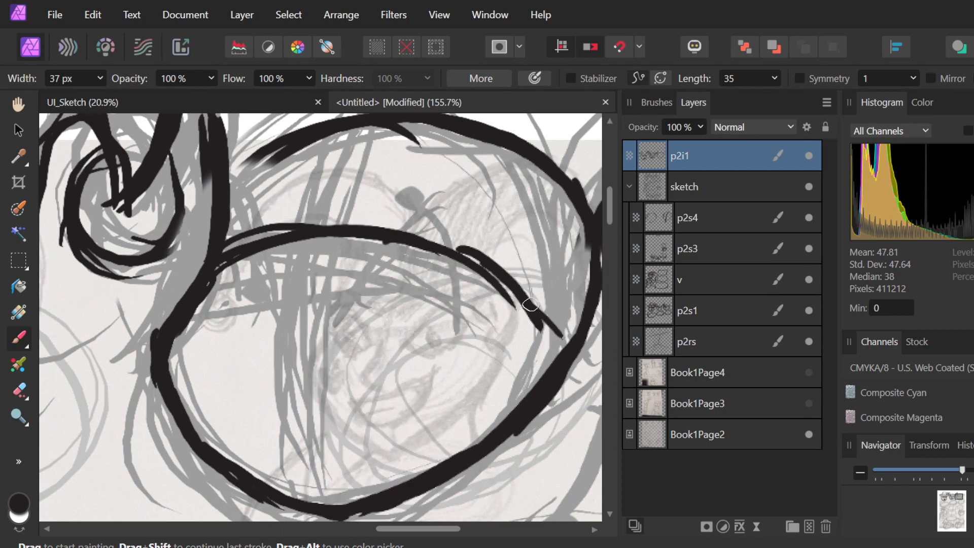
pyautogui.moveTo(283, 238)
pyautogui.mouseDown()
pyautogui.moveTo(477, 271)
pyautogui.moveTo(572, 330)
pyautogui.mouseUp()
pyautogui.moveTo(459, 250); pyautogui.dragTo(583, 351)
pyautogui.moveTo(509, 278); pyautogui.dragTo(599, 366)
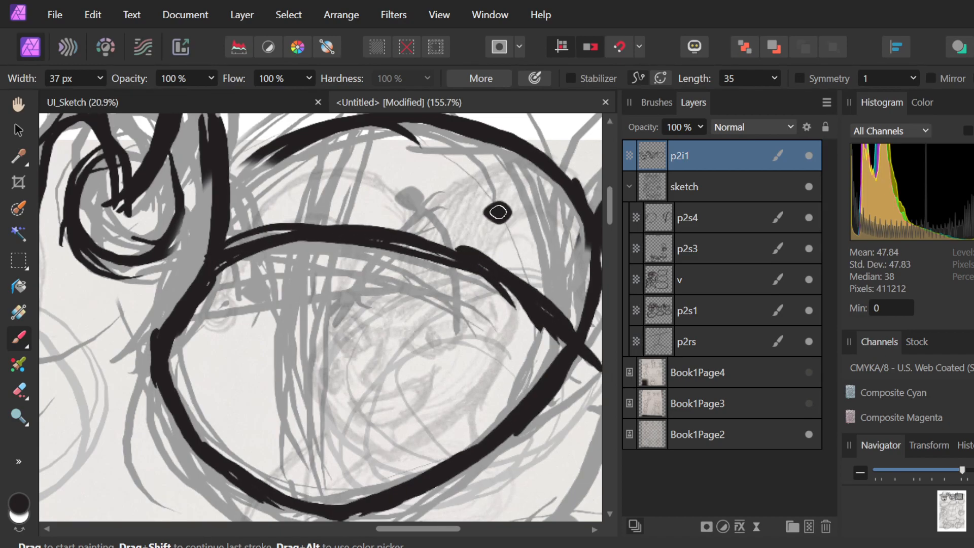
pyautogui.scroll(-5, 495, 211)
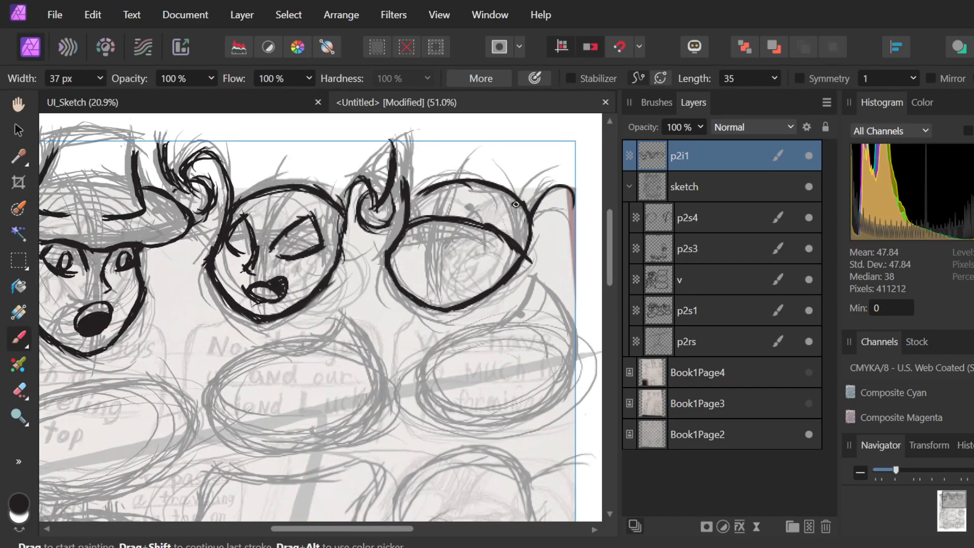
pyautogui.hotkey('ctrl', 'z')
pyautogui.hotkey('ctrl', 'z')
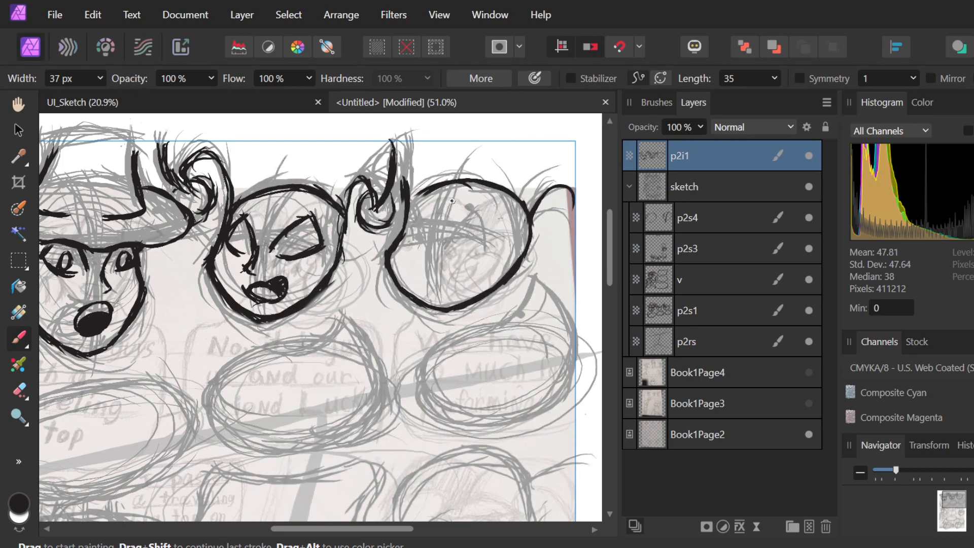
# Draw a cross of guide lines on the third head, one horizontal at eye level and one vertical through the nose.
pyautogui.moveTo(465, 229); pyautogui.dragTo(505, 234)
pyautogui.moveTo(410, 226)
pyautogui.mouseDown()
pyautogui.moveTo(515, 223)
pyautogui.moveTo(410, 225)
pyautogui.moveTo(519, 233)
pyautogui.mouseUp()
pyautogui.moveTo(449, 198)
pyautogui.mouseDown()
pyautogui.moveTo(443, 228)
pyautogui.moveTo(450, 193)
pyautogui.moveTo(438, 260)
pyautogui.mouseUp()
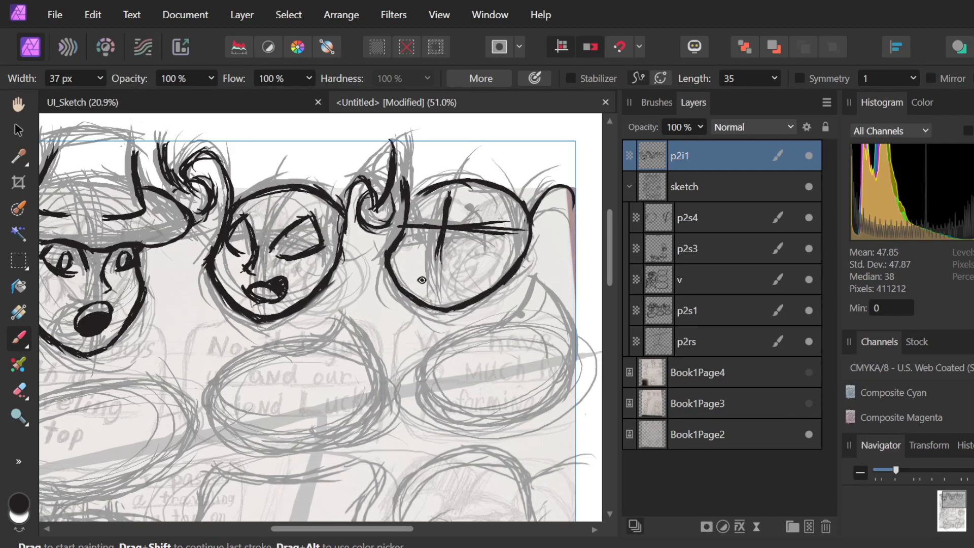
# Erase and re-ink the third head's upper-left outline curve, and ink both pointed eye outlines over the guide cross.
pyautogui.press('e')
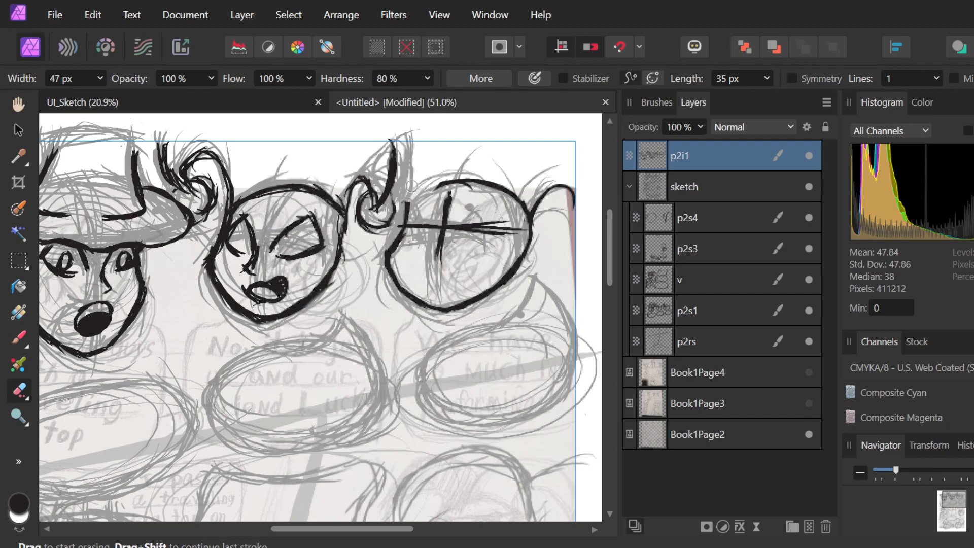
pyautogui.press('b')
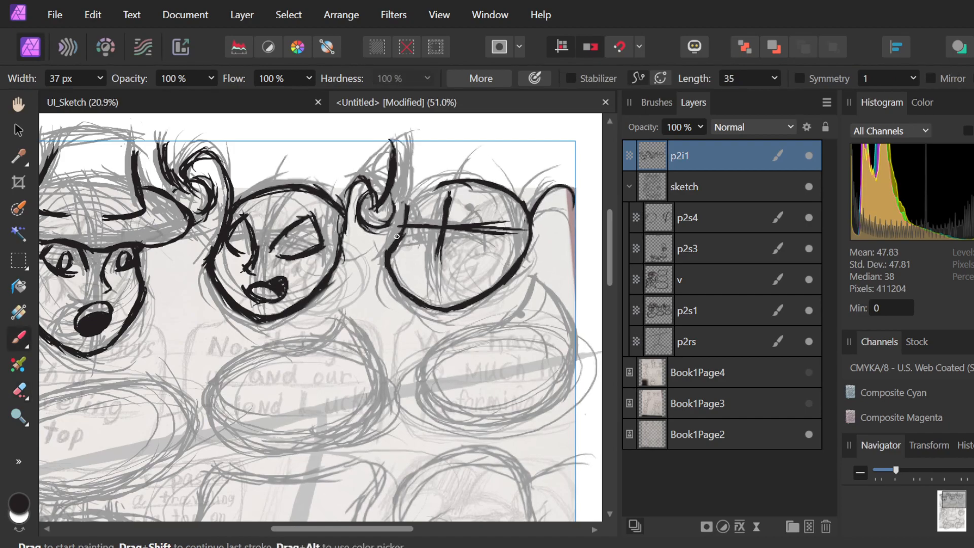
pyautogui.moveTo(425, 185)
pyautogui.mouseDown()
pyautogui.moveTo(487, 178)
pyautogui.moveTo(488, 192)
pyautogui.mouseUp()
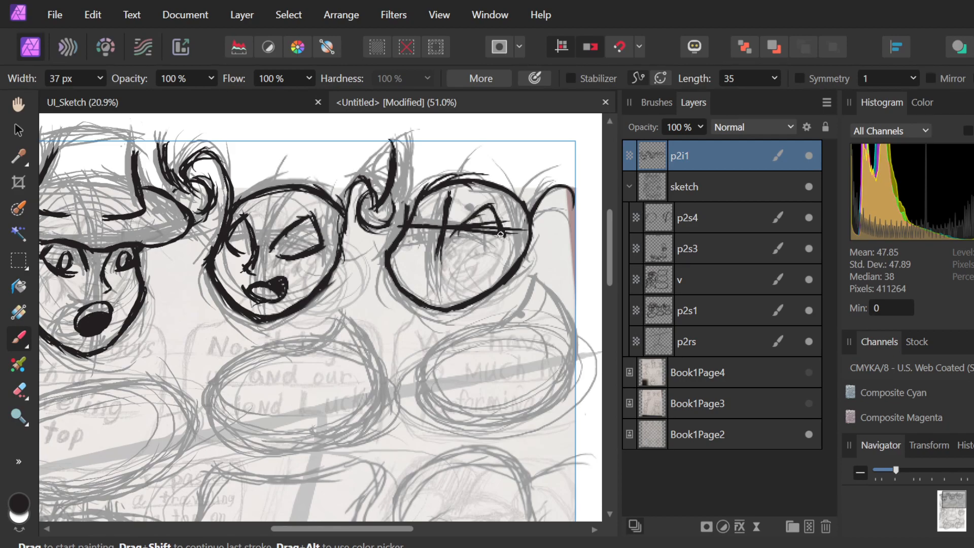
pyautogui.moveTo(461, 246); pyautogui.dragTo(504, 237)
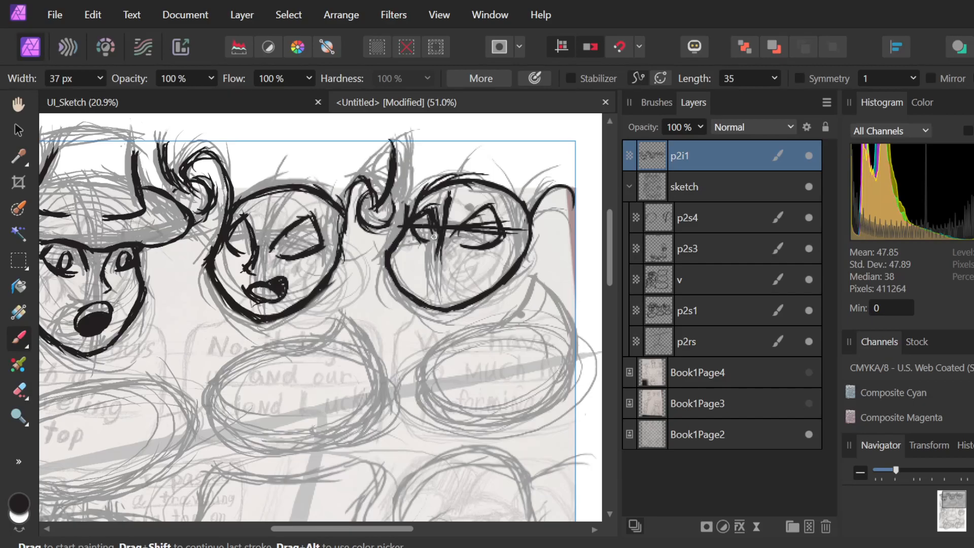
# Erase the cross guide lines between and inside the third head's eyes, cleaning up the eye outlines.
pyautogui.scroll(5, 449, 229)
pyautogui.scroll(-3, 451, 227)
pyautogui.hscroll(2, 450, 227)
pyautogui.scroll(4, 445, 221)
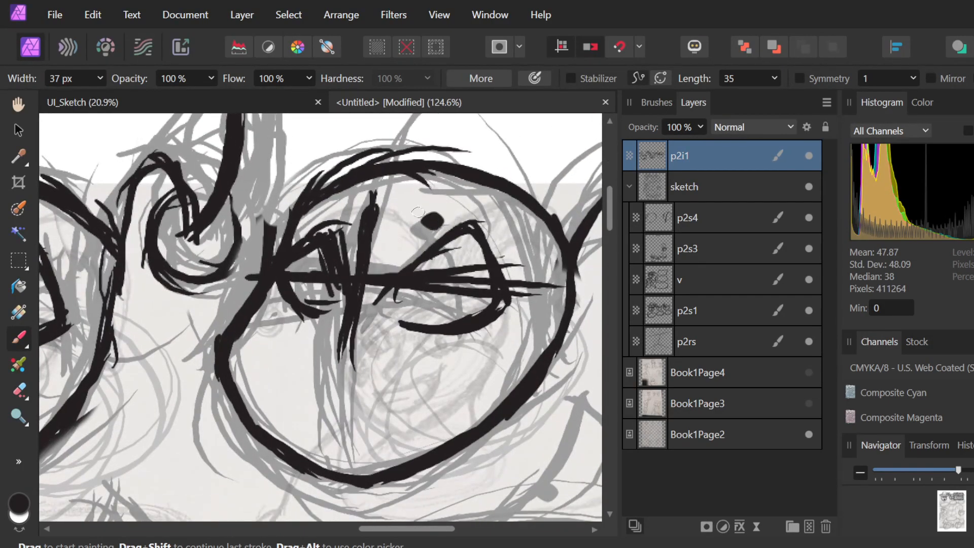
pyautogui.press('e')
pyautogui.moveTo(371, 230)
pyautogui.mouseDown()
pyautogui.moveTo(372, 205)
pyautogui.moveTo(357, 397)
pyautogui.moveTo(373, 250)
pyautogui.moveTo(365, 284)
pyautogui.moveTo(367, 258)
pyautogui.moveTo(371, 244)
pyautogui.moveTo(368, 260)
pyautogui.moveTo(390, 242)
pyautogui.mouseUp()
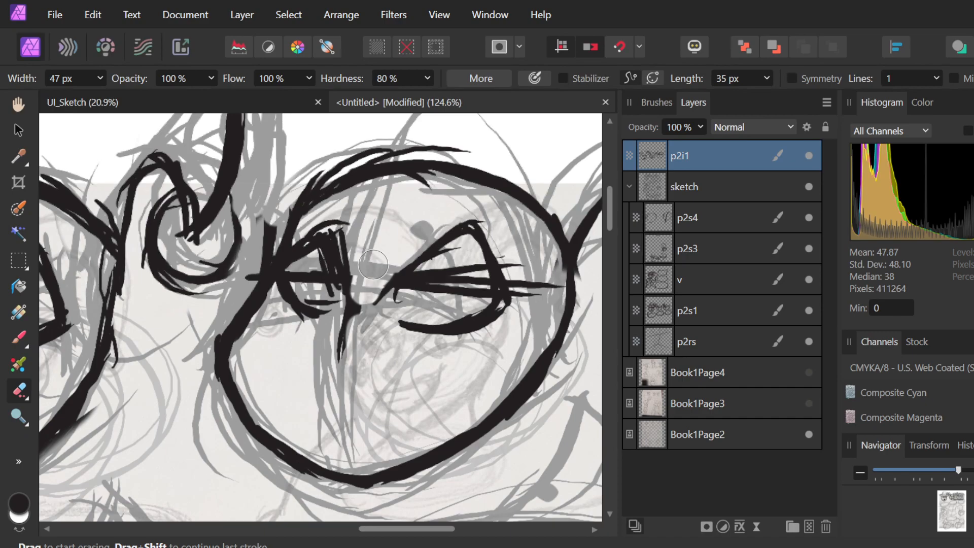
pyautogui.moveTo(412, 301)
pyautogui.mouseDown()
pyautogui.moveTo(448, 266)
pyautogui.moveTo(422, 290)
pyautogui.moveTo(447, 279)
pyautogui.moveTo(445, 291)
pyautogui.moveTo(471, 286)
pyautogui.moveTo(481, 259)
pyautogui.moveTo(467, 262)
pyautogui.moveTo(473, 290)
pyautogui.moveTo(479, 249)
pyautogui.moveTo(535, 288)
pyautogui.moveTo(518, 258)
pyautogui.moveTo(538, 289)
pyautogui.mouseUp()
pyautogui.moveTo(304, 269)
pyautogui.mouseDown()
pyautogui.moveTo(337, 281)
pyautogui.moveTo(311, 266)
pyautogui.moveTo(317, 281)
pyautogui.moveTo(311, 266)
pyautogui.moveTo(328, 299)
pyautogui.moveTo(307, 280)
pyautogui.moveTo(332, 305)
pyautogui.moveTo(323, 297)
pyautogui.moveTo(325, 238)
pyautogui.mouseUp()
pyautogui.press('b')
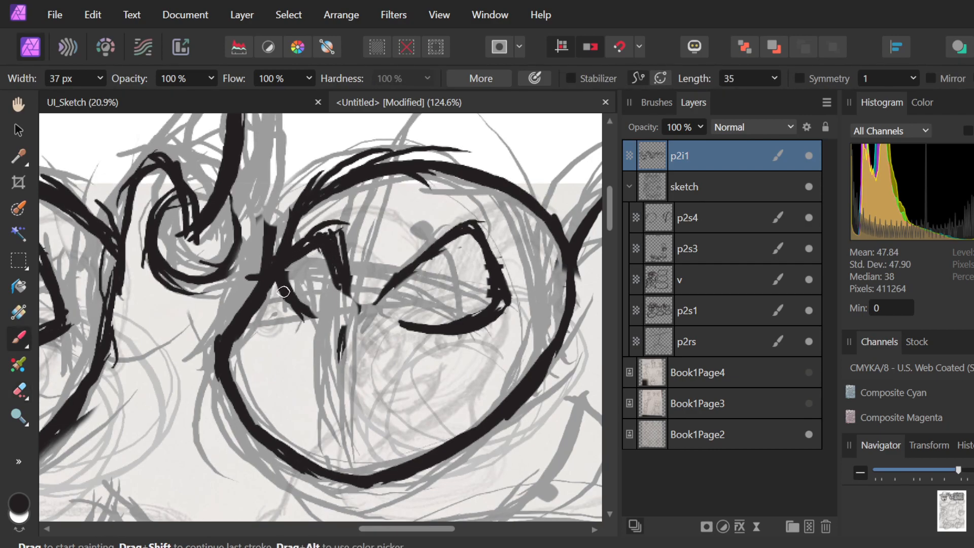
# Ink the third head's nose down from the inner eye corner, and erase the leftover guide mark beside it with a 28 px eraser.
pyautogui.moveTo(337, 269)
pyautogui.mouseDown()
pyautogui.moveTo(348, 312)
pyautogui.moveTo(346, 282)
pyautogui.moveTo(336, 333)
pyautogui.moveTo(350, 306)
pyautogui.moveTo(327, 337)
pyautogui.moveTo(339, 351)
pyautogui.moveTo(330, 340)
pyautogui.moveTo(348, 360)
pyautogui.mouseUp()
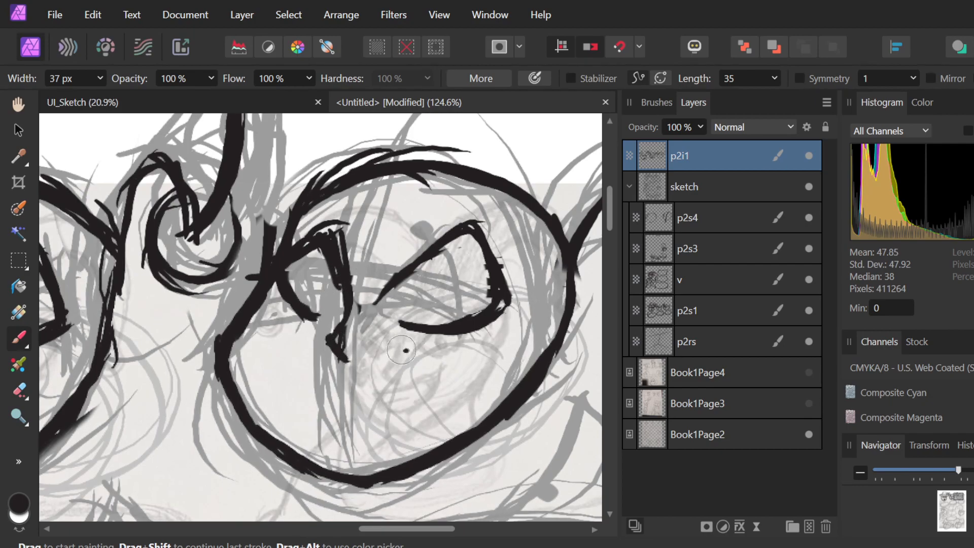
pyautogui.press('e')
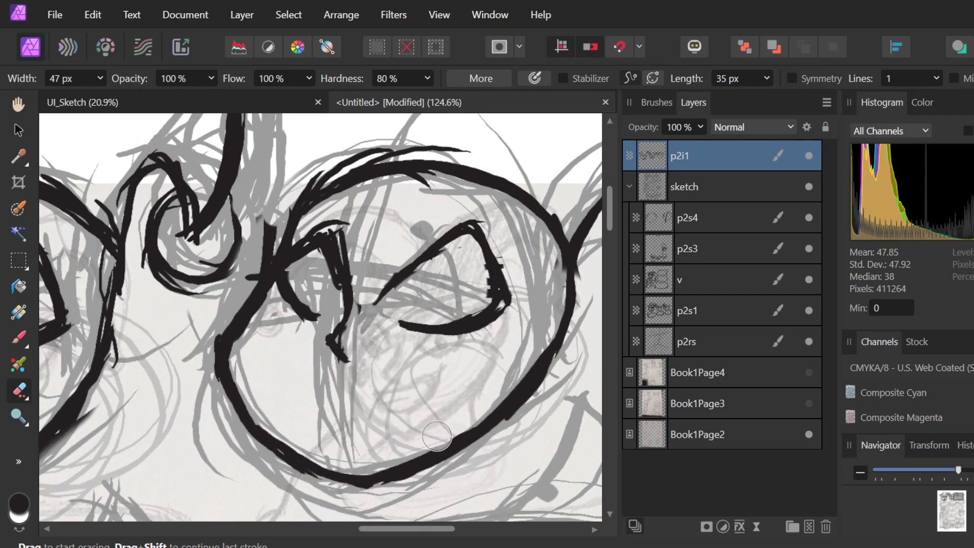
pyautogui.press('b')
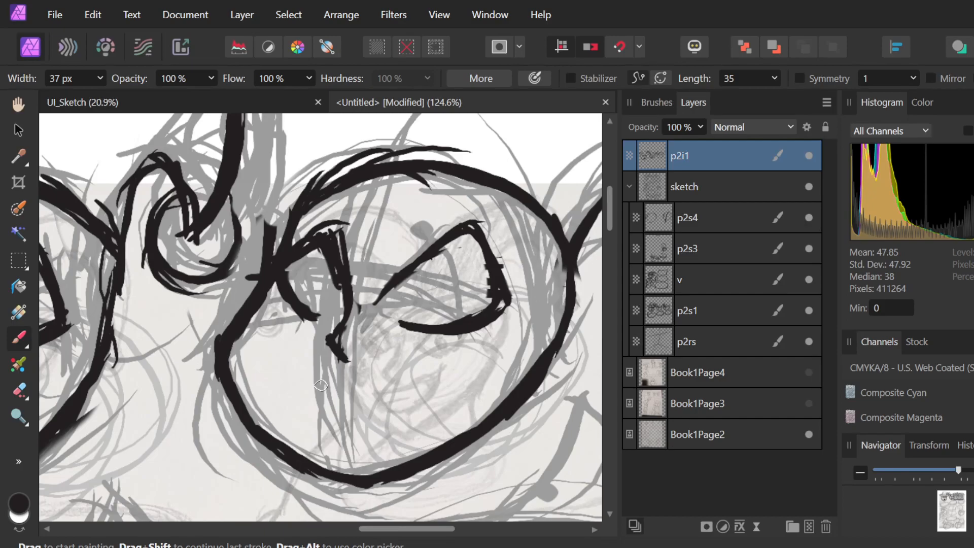
pyautogui.press('e')
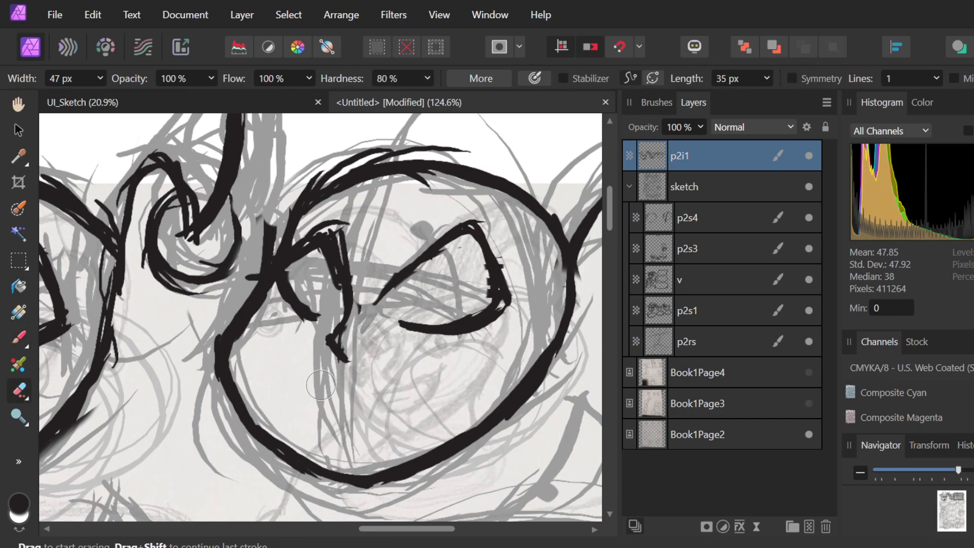
pyautogui.click(101, 77)
pyautogui.moveTo(101, 97); pyautogui.dragTo(86, 96)
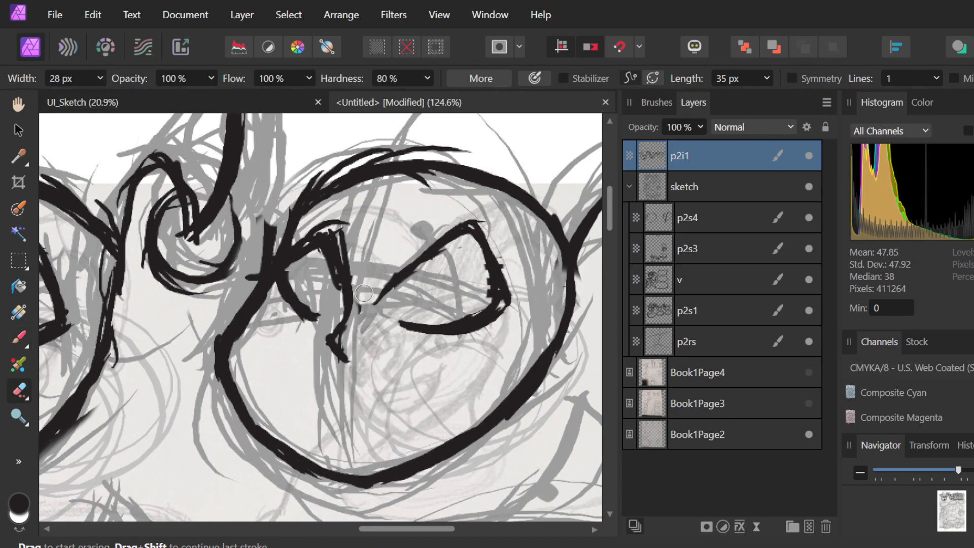
pyautogui.moveTo(365, 282); pyautogui.dragTo(354, 360)
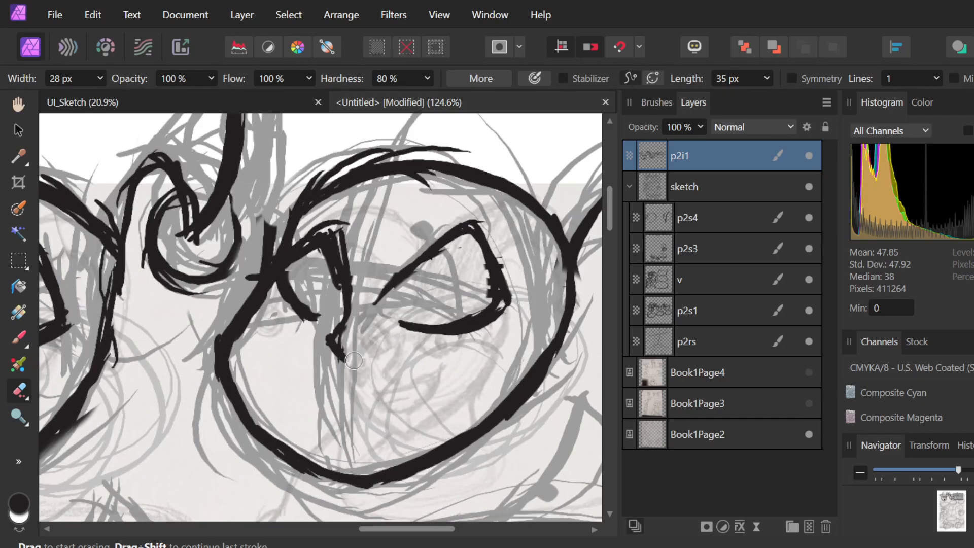
# Ink a wide, open, bean-shaped mouth outline beneath the third head's nose with the 37 px brush.
pyautogui.press('b')
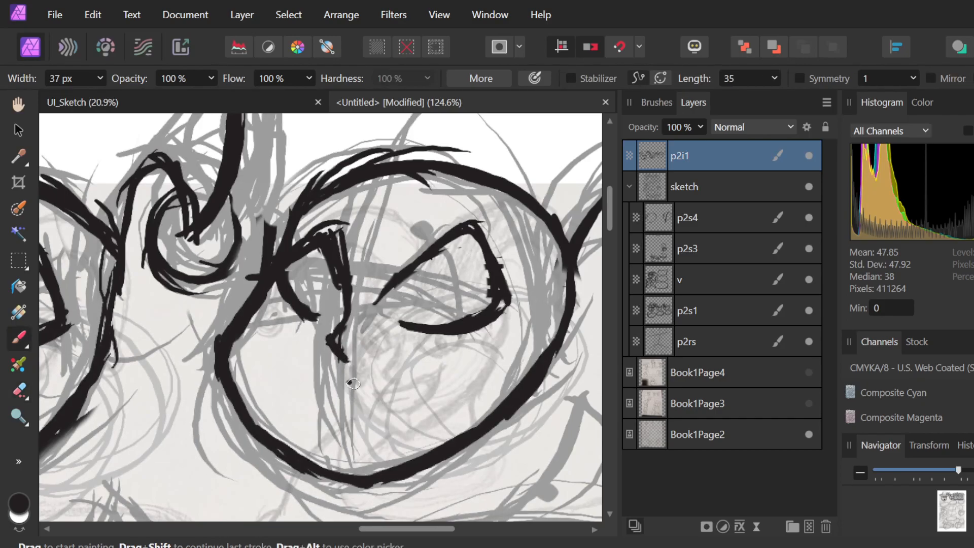
pyautogui.click(363, 374)
pyautogui.moveTo(330, 381)
pyautogui.mouseDown()
pyautogui.moveTo(357, 388)
pyautogui.moveTo(403, 374)
pyautogui.moveTo(418, 421)
pyautogui.moveTo(370, 441)
pyautogui.mouseUp()
pyautogui.moveTo(408, 415)
pyautogui.mouseDown()
pyautogui.moveTo(360, 432)
pyautogui.moveTo(401, 427)
pyautogui.moveTo(365, 441)
pyautogui.moveTo(384, 421)
pyautogui.moveTo(338, 441)
pyautogui.mouseUp()
pyautogui.moveTo(340, 387)
pyautogui.mouseDown()
pyautogui.moveTo(314, 387)
pyautogui.moveTo(341, 432)
pyautogui.moveTo(318, 432)
pyautogui.moveTo(327, 393)
pyautogui.moveTo(385, 439)
pyautogui.moveTo(414, 404)
pyautogui.mouseUp()
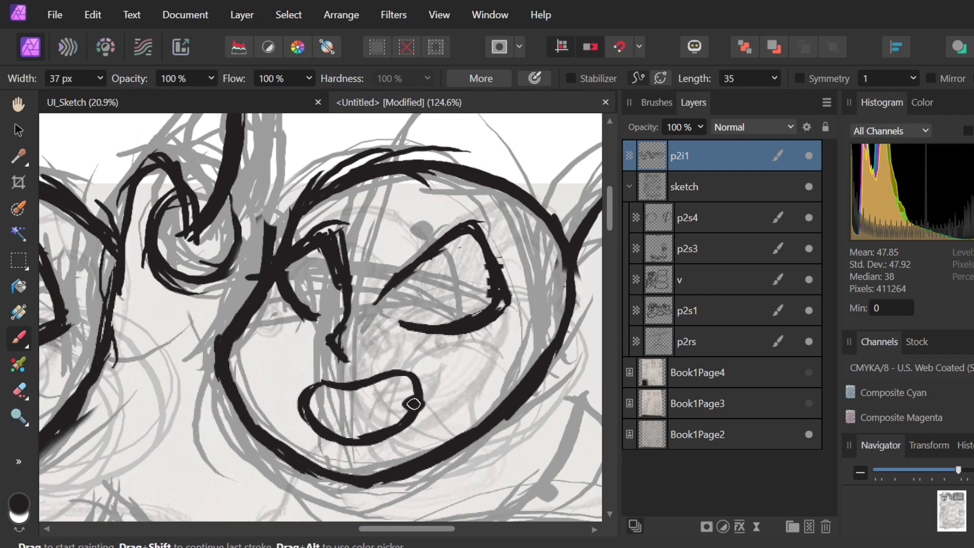
# Ink a teeth line across the third head's mouth and fill the area below it with dark strokes.
pyautogui.scroll(-5, 415, 403)
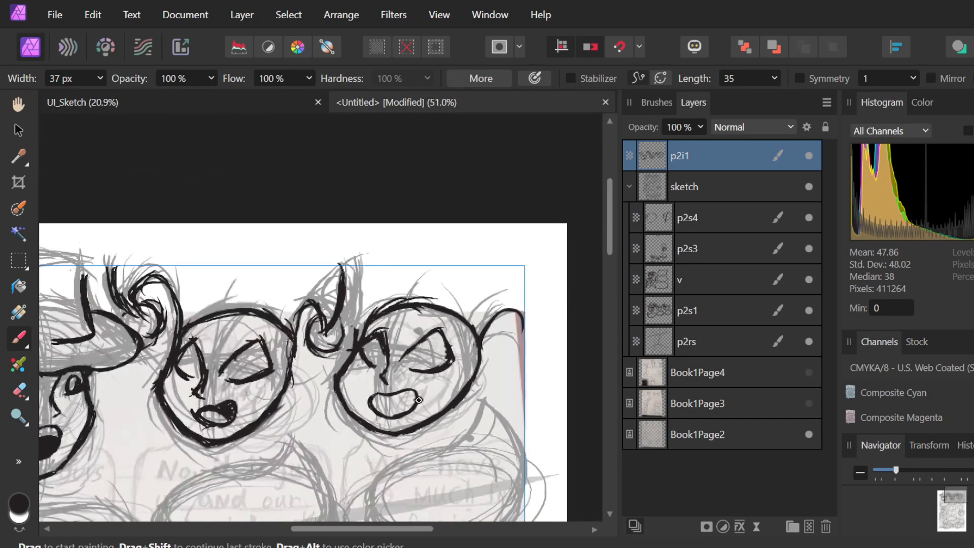
pyautogui.scroll(4, 490, 435)
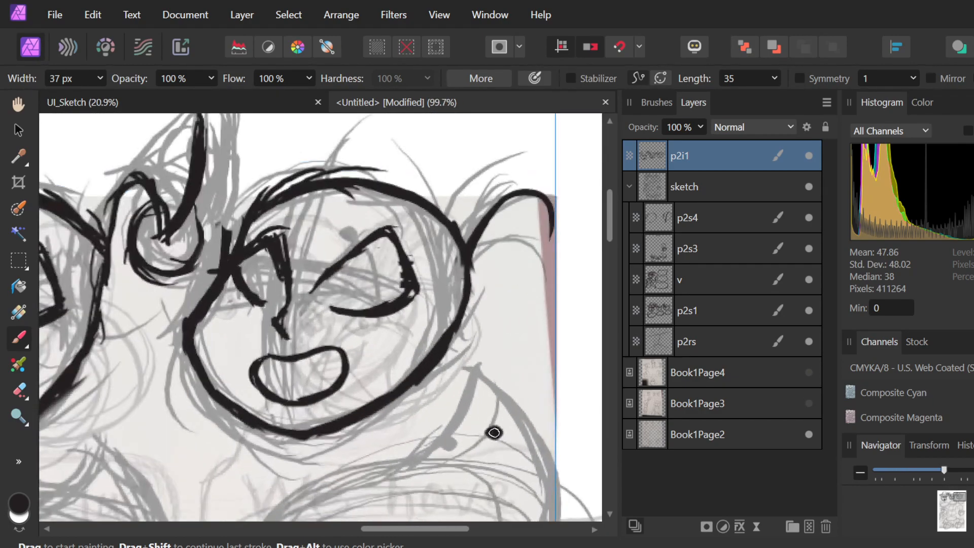
pyautogui.scroll(-4, 340, 373)
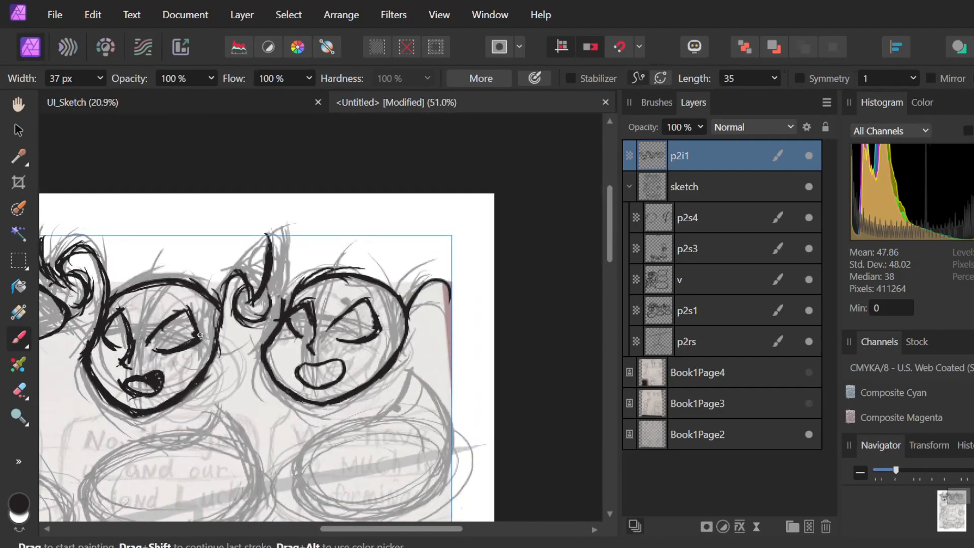
pyautogui.scroll(4, 229, 339)
pyautogui.scroll(1, 439, 375)
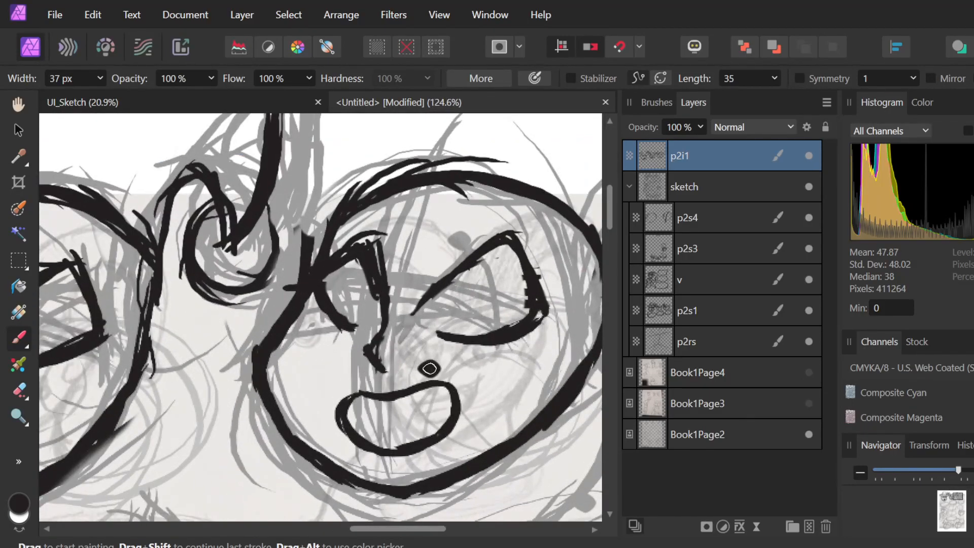
pyautogui.moveTo(357, 429)
pyautogui.mouseDown()
pyautogui.moveTo(396, 425)
pyautogui.moveTo(374, 425)
pyautogui.moveTo(454, 397)
pyautogui.moveTo(411, 413)
pyautogui.moveTo(448, 398)
pyautogui.mouseUp()
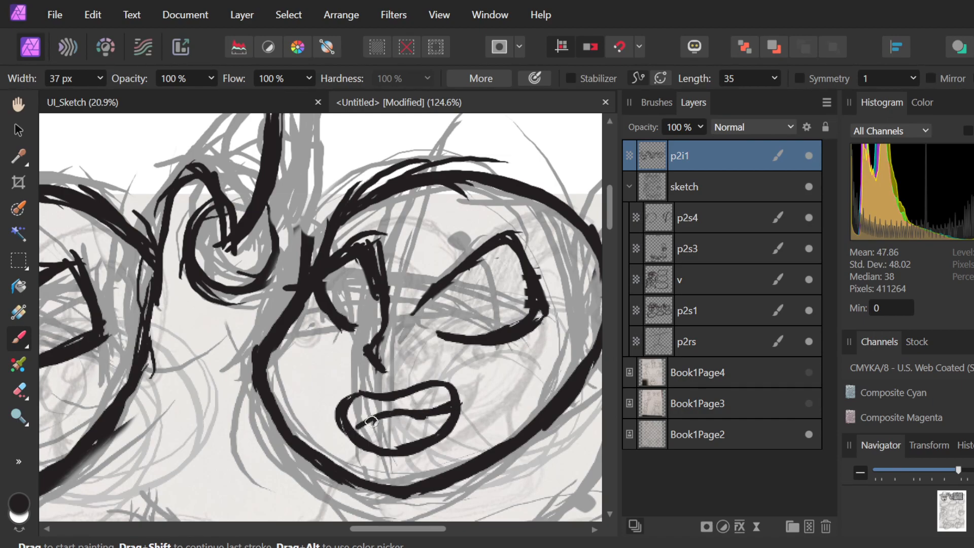
pyautogui.moveTo(389, 419)
pyautogui.mouseDown()
pyautogui.moveTo(364, 432)
pyautogui.moveTo(395, 441)
pyautogui.moveTo(389, 446)
pyautogui.mouseUp()
pyautogui.moveTo(440, 413)
pyautogui.mouseDown()
pyautogui.moveTo(404, 443)
pyautogui.moveTo(431, 436)
pyautogui.moveTo(438, 422)
pyautogui.moveTo(420, 434)
pyautogui.moveTo(439, 410)
pyautogui.moveTo(389, 449)
pyautogui.mouseUp()
# Erase the stray ink strokes sticking out beside the third head's left outline, level with the eye.
pyautogui.scroll(-1, 465, 444)
pyautogui.scroll(-3, 465, 443)
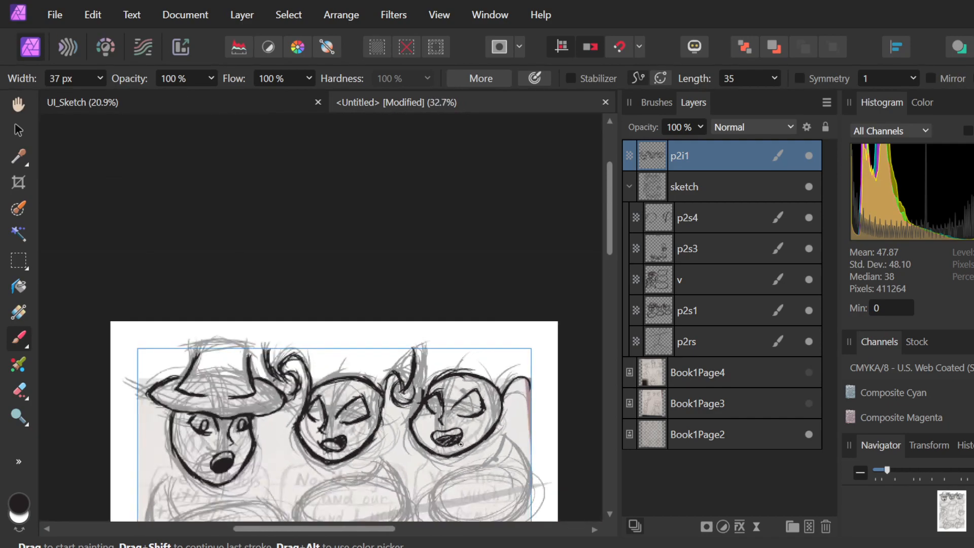
pyautogui.scroll(-2, 443, 343)
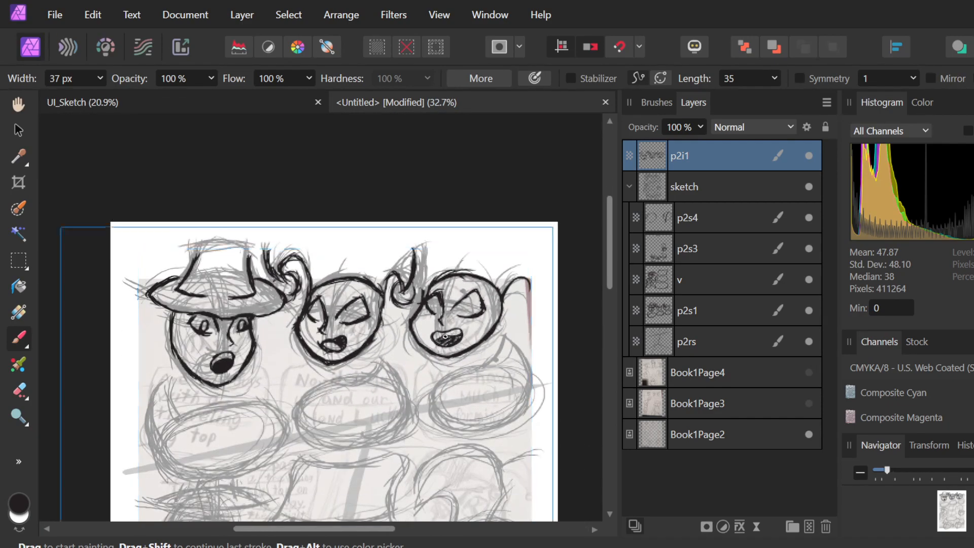
pyautogui.scroll(2, 444, 343)
pyautogui.scroll(-1, 445, 336)
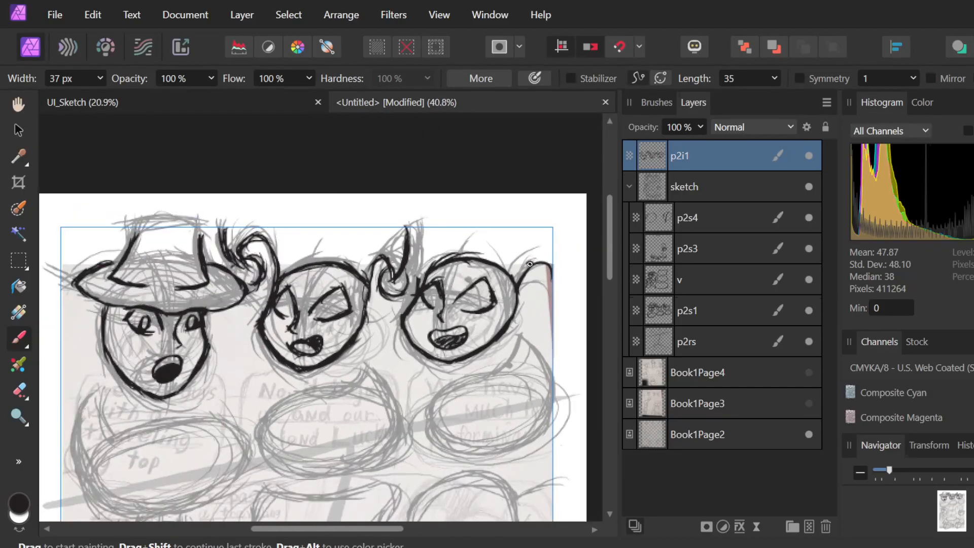
pyautogui.scroll(3, 531, 263)
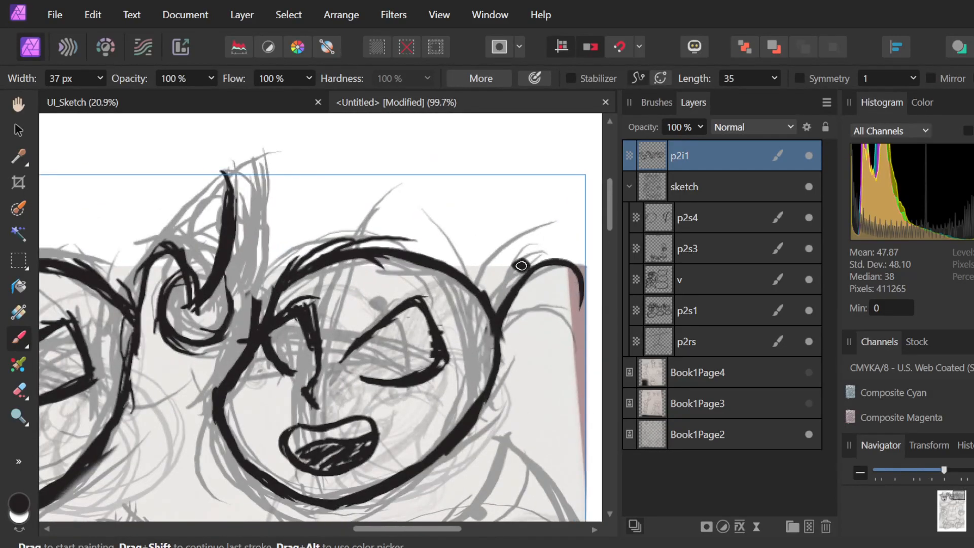
pyautogui.press('e')
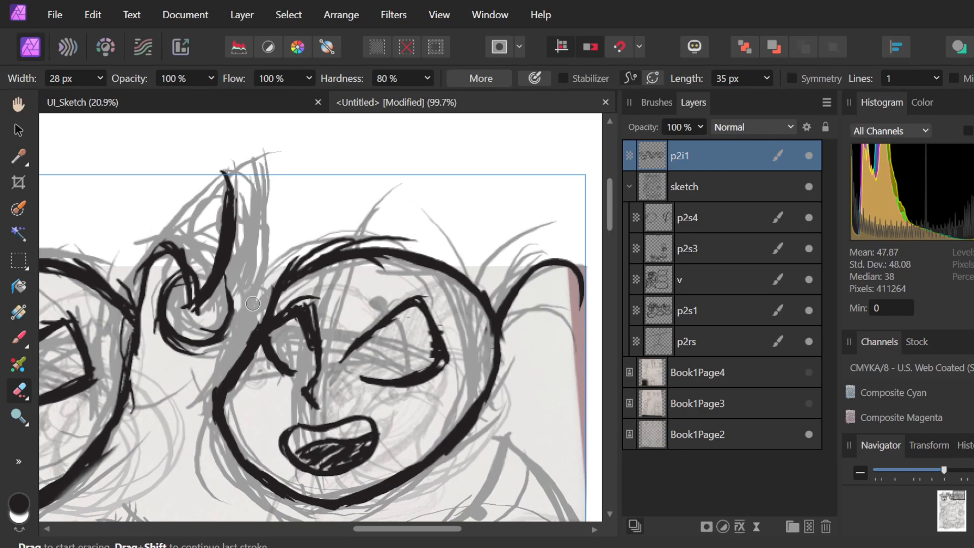
# Ink the curved shape rising from the third head's upper-left outline, and add a stroke along the second head's right edge.
pyautogui.press('b')
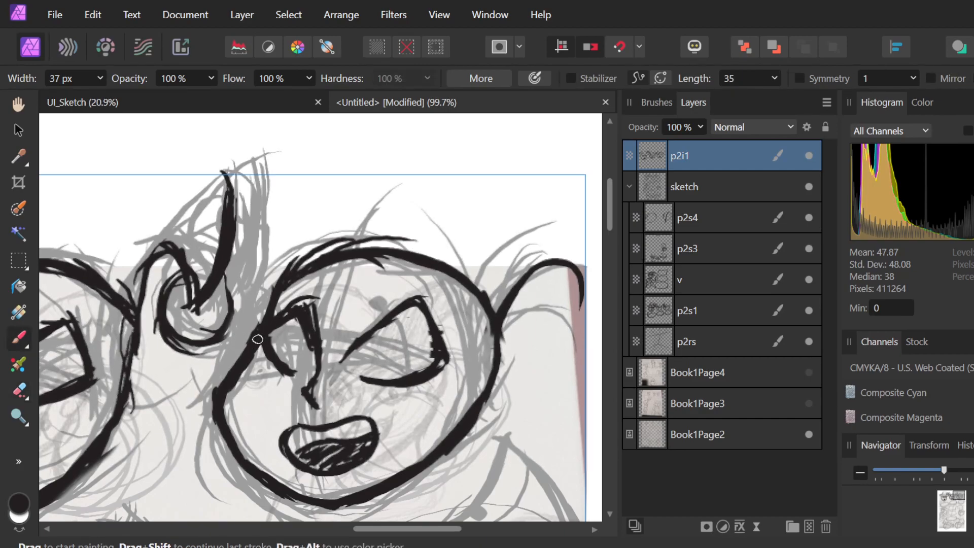
pyautogui.moveTo(276, 288)
pyautogui.mouseDown()
pyautogui.moveTo(257, 195)
pyautogui.moveTo(274, 227)
pyautogui.moveTo(242, 227)
pyautogui.moveTo(257, 209)
pyautogui.moveTo(241, 222)
pyautogui.moveTo(278, 234)
pyautogui.moveTo(263, 214)
pyautogui.mouseUp()
pyautogui.moveTo(142, 299); pyautogui.dragTo(138, 353)
# Ink a short, thick slanted stroke floating above the third head and another above the second head.
pyautogui.scroll(-4, 406, 227)
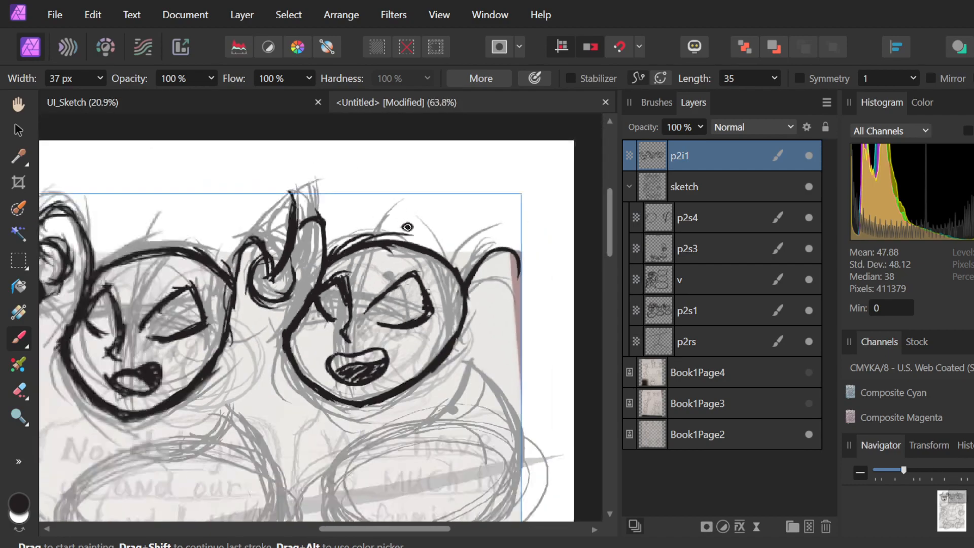
pyautogui.scroll(2, 426, 232)
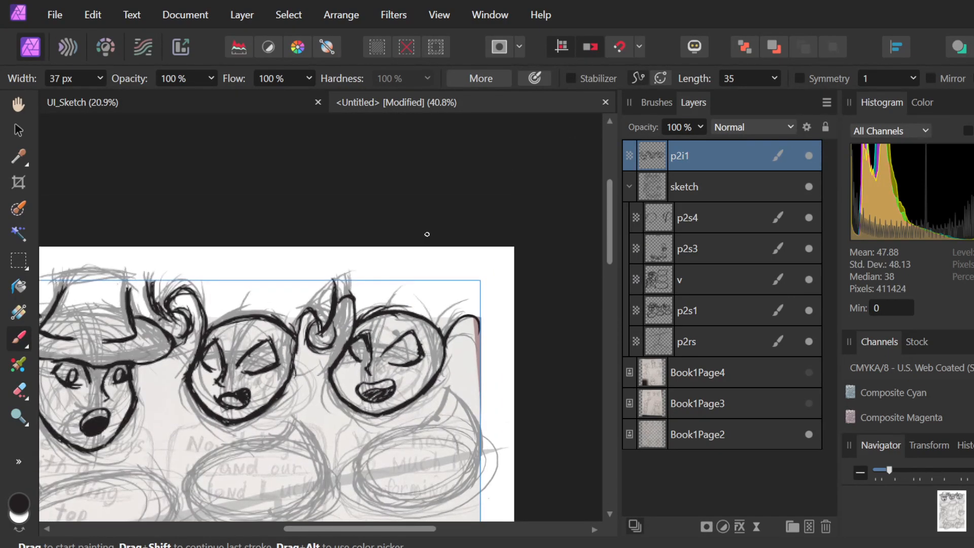
pyautogui.scroll(4, 344, 249)
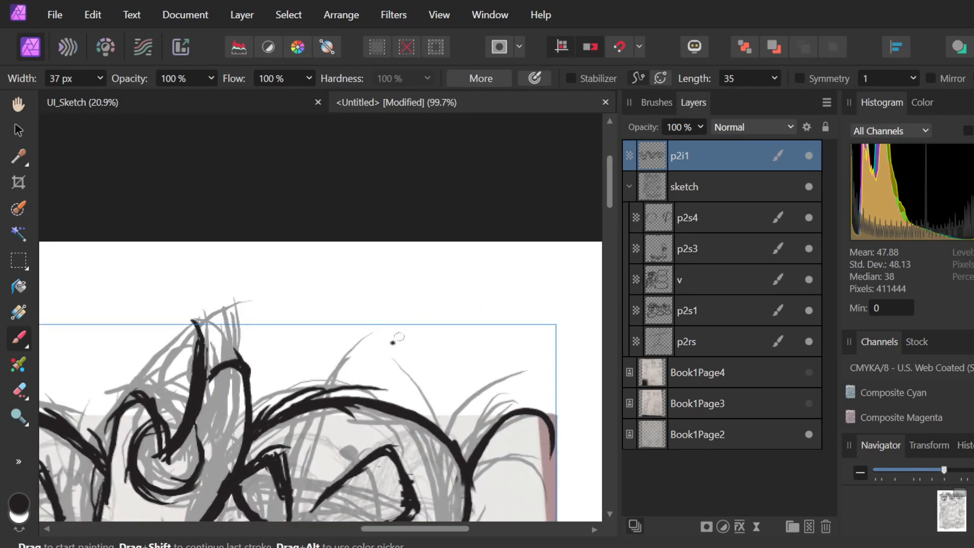
pyautogui.moveTo(345, 347)
pyautogui.mouseDown()
pyautogui.moveTo(379, 335)
pyautogui.moveTo(344, 355)
pyautogui.moveTo(405, 319)
pyautogui.mouseUp()
pyautogui.moveTo(333, 364); pyautogui.dragTo(403, 322)
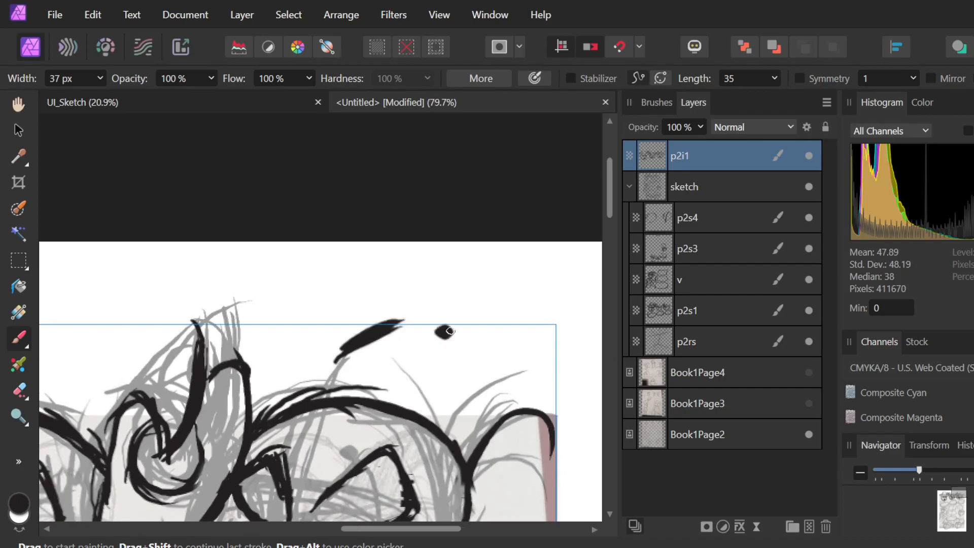
pyautogui.scroll(-5, 418, 346)
pyautogui.hscroll(-2, 446, 329)
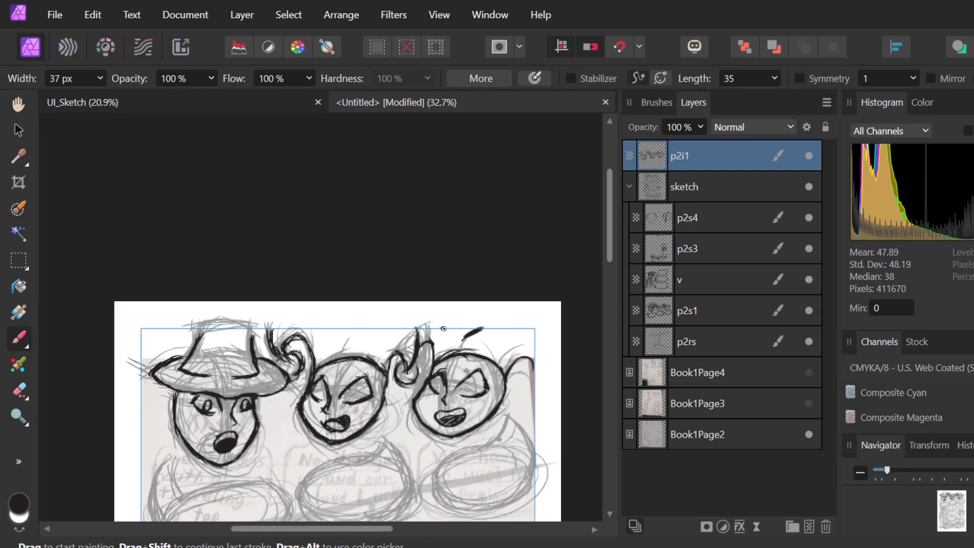
pyautogui.scroll(3, 338, 323)
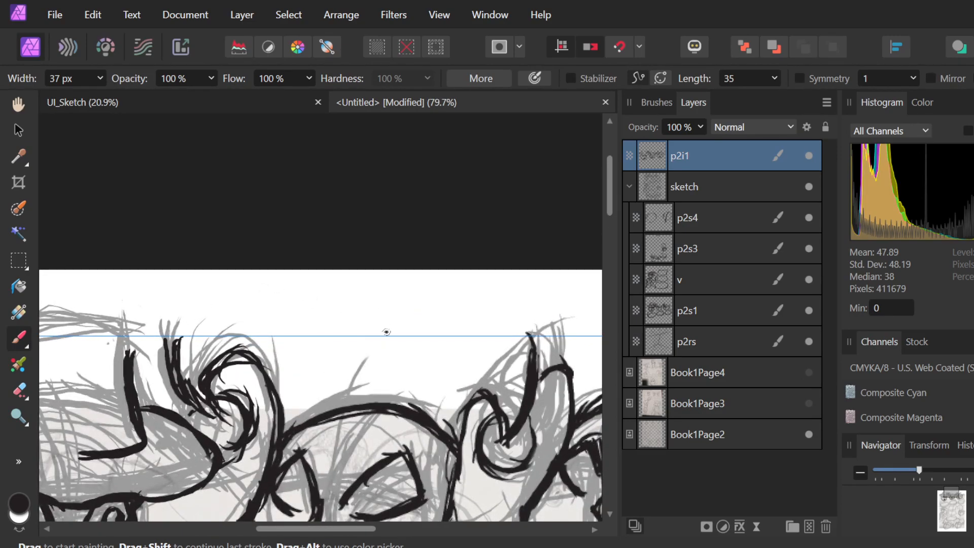
pyautogui.moveTo(390, 354); pyautogui.dragTo(402, 369)
# Ink the left side of the first speech bubble, curving down from its tail tip below the hatted head.
pyautogui.scroll(-3, 394, 353)
pyautogui.hscroll(3, 404, 339)
pyautogui.scroll(-4, 372, 322)
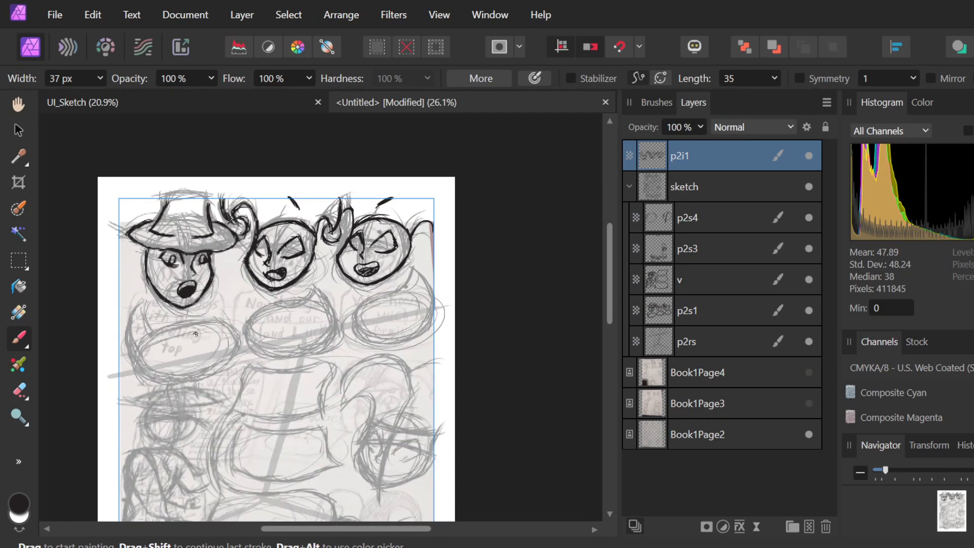
pyautogui.scroll(3, 195, 334)
pyautogui.scroll(2, 196, 330)
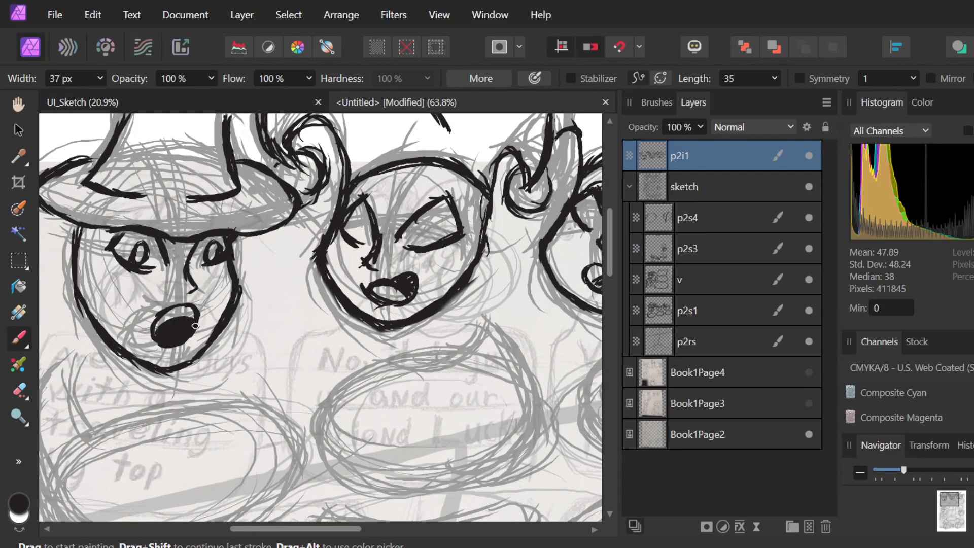
pyautogui.scroll(-3, 283, 322)
pyautogui.scroll(3, 281, 322)
pyautogui.scroll(-4, 281, 321)
pyautogui.scroll(3, 281, 321)
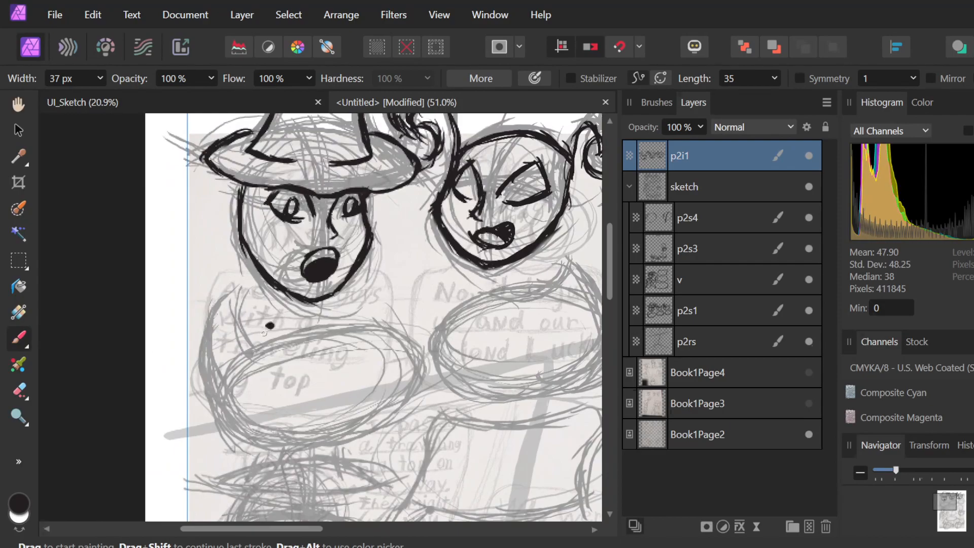
pyautogui.scroll(-3, 265, 315)
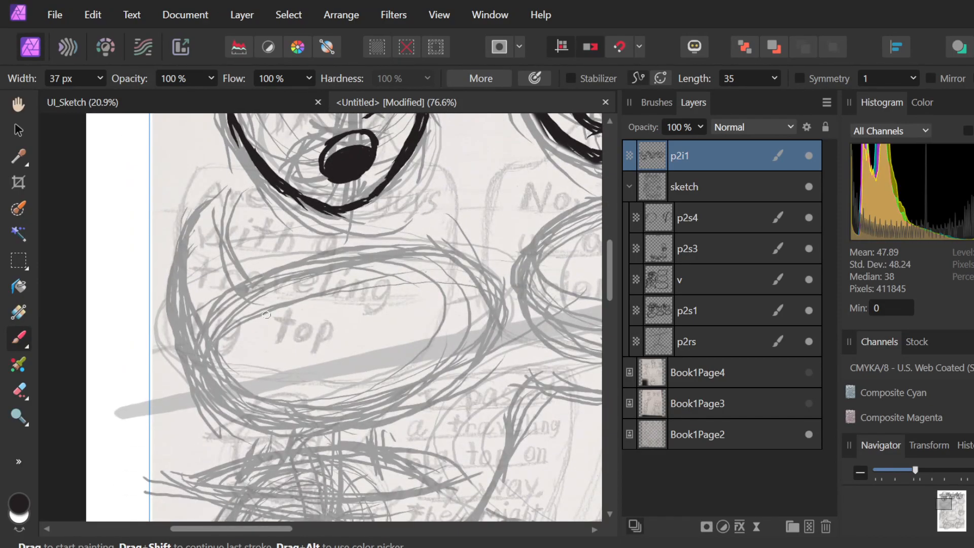
pyautogui.moveTo(238, 183); pyautogui.dragTo(171, 278)
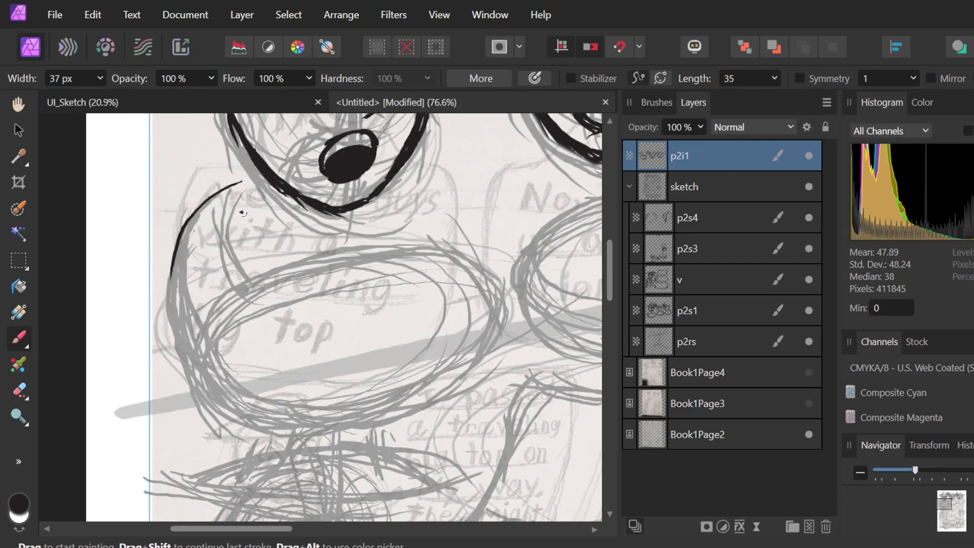
pyautogui.moveTo(241, 181)
pyautogui.mouseDown()
pyautogui.moveTo(216, 193)
pyautogui.moveTo(168, 297)
pyautogui.mouseUp()
pyautogui.moveTo(213, 200)
pyautogui.mouseDown()
pyautogui.moveTo(175, 262)
pyautogui.moveTo(172, 330)
pyautogui.mouseUp()
pyautogui.moveTo(172, 272); pyautogui.dragTo(203, 398)
pyautogui.moveTo(175, 310)
pyautogui.mouseDown()
pyautogui.moveTo(180, 349)
pyautogui.moveTo(257, 445)
pyautogui.mouseUp()
pyautogui.moveTo(215, 407); pyautogui.dragTo(281, 435)
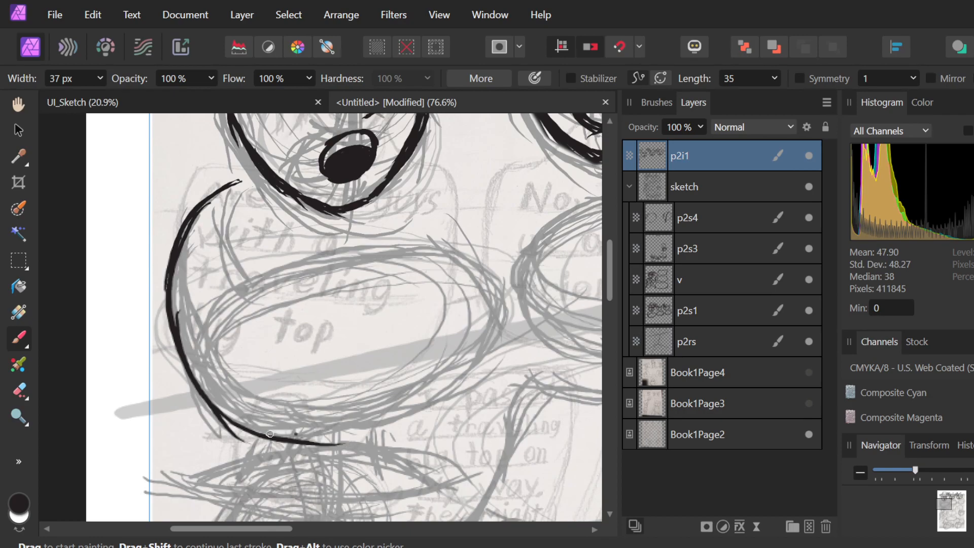
pyautogui.hotkey('ctrl', 'z')
pyautogui.hotkey('ctrl', 'z')
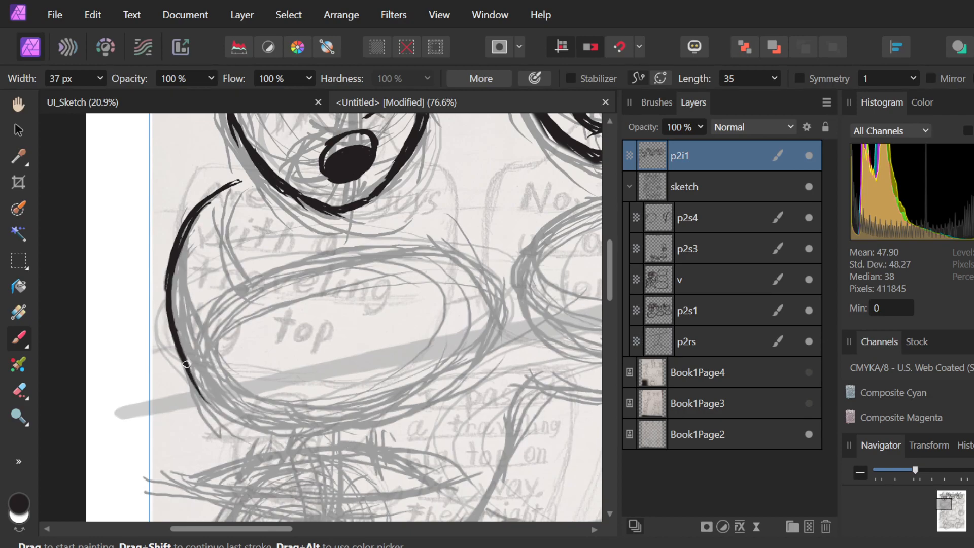
# Ink the first speech bubble's lower-left curve, bottom edge and right side over the rough sketch.
pyautogui.moveTo(176, 332)
pyautogui.mouseDown()
pyautogui.moveTo(212, 402)
pyautogui.moveTo(249, 409)
pyautogui.mouseUp()
pyautogui.moveTo(198, 377)
pyautogui.mouseDown()
pyautogui.moveTo(236, 417)
pyautogui.moveTo(316, 437)
pyautogui.mouseUp()
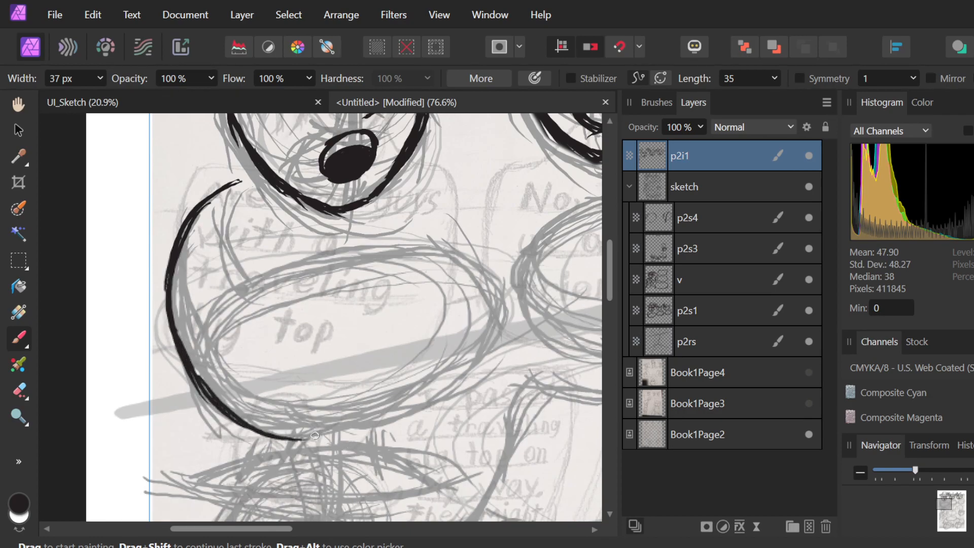
pyautogui.moveTo(247, 423); pyautogui.dragTo(383, 431)
pyautogui.moveTo(276, 435)
pyautogui.mouseDown()
pyautogui.moveTo(412, 426)
pyautogui.moveTo(480, 388)
pyautogui.moveTo(499, 358)
pyautogui.moveTo(491, 272)
pyautogui.moveTo(490, 297)
pyautogui.mouseUp()
pyautogui.moveTo(503, 242)
pyautogui.mouseDown()
pyautogui.moveTo(496, 281)
pyautogui.moveTo(510, 340)
pyautogui.mouseUp()
# Undo the first attempts at the speech bubble's top edge and re-ink it from the upper-right corner to the base of the tail.
pyautogui.moveTo(489, 295)
pyautogui.mouseDown()
pyautogui.moveTo(502, 337)
pyautogui.moveTo(490, 247)
pyautogui.moveTo(478, 231)
pyautogui.moveTo(287, 269)
pyautogui.mouseUp()
pyautogui.hotkey('ctrl', 'z')
pyautogui.hotkey('ctrl', 'z')
pyautogui.hotkey('ctrl', 'z')
pyautogui.hotkey('ctrl', 'z')
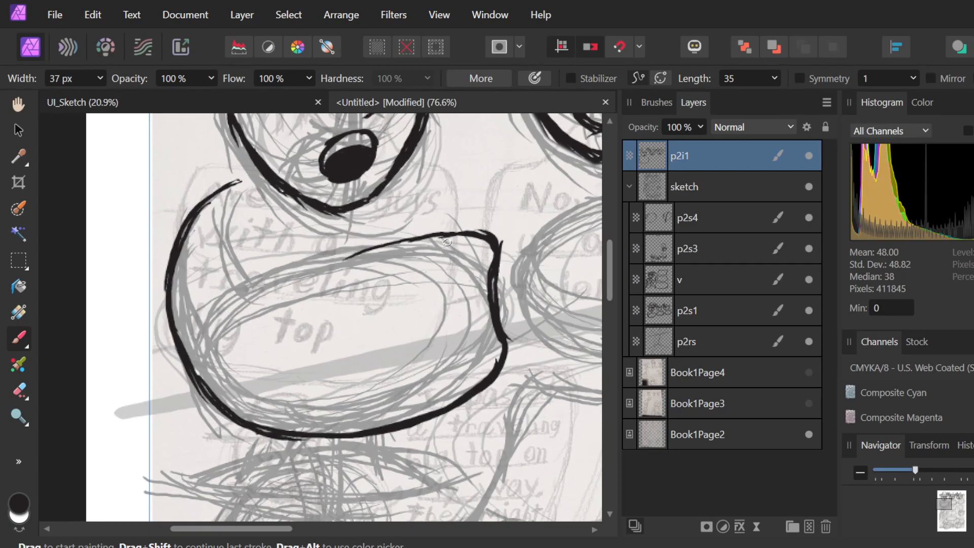
pyautogui.moveTo(496, 246)
pyautogui.mouseDown()
pyautogui.moveTo(455, 225)
pyautogui.moveTo(255, 279)
pyautogui.moveTo(222, 270)
pyautogui.mouseUp()
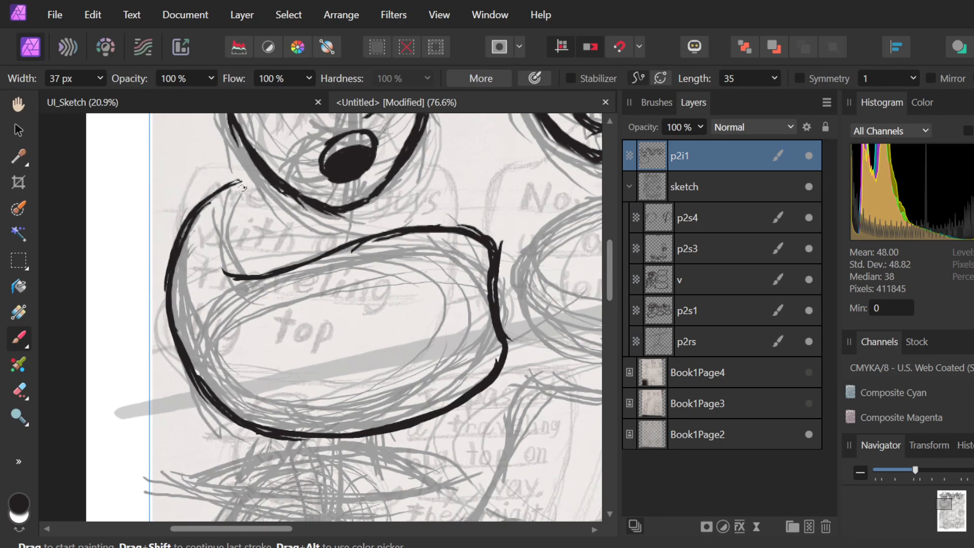
# Ink the inner edge of the first speech bubble's tail, from its base up to the pointed tip.
pyautogui.moveTo(240, 186)
pyautogui.mouseDown()
pyautogui.moveTo(227, 201)
pyautogui.moveTo(223, 264)
pyautogui.mouseUp()
pyautogui.moveTo(237, 212)
pyautogui.mouseDown()
pyautogui.moveTo(217, 235)
pyautogui.moveTo(236, 268)
pyautogui.moveTo(215, 242)
pyautogui.moveTo(235, 274)
pyautogui.moveTo(228, 269)
pyautogui.moveTo(235, 190)
pyautogui.mouseUp()
pyautogui.moveTo(226, 269); pyautogui.dragTo(241, 178)
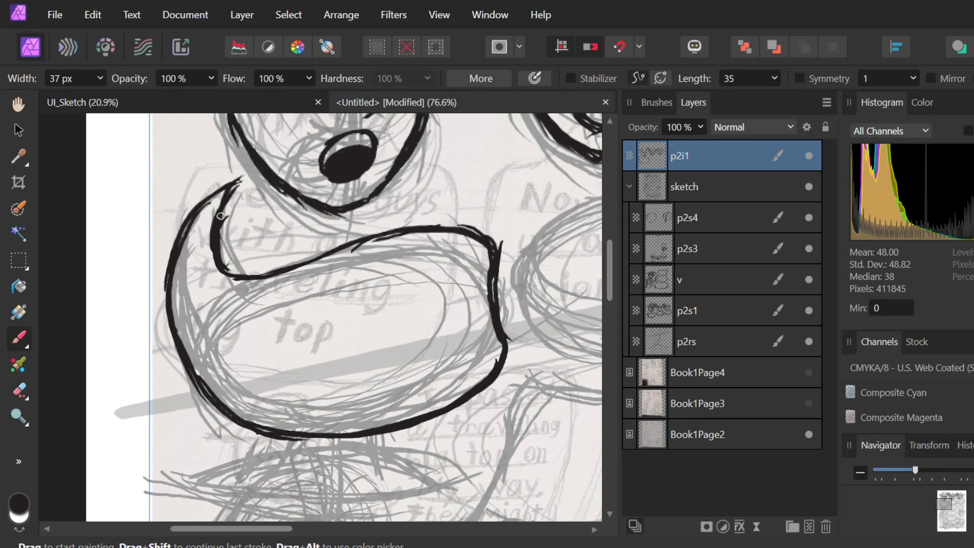
# Ink the left side of the second speech bubble beside the first bubble and remove the stray stroke at its lower end.
pyautogui.scroll(-4, 281, 192)
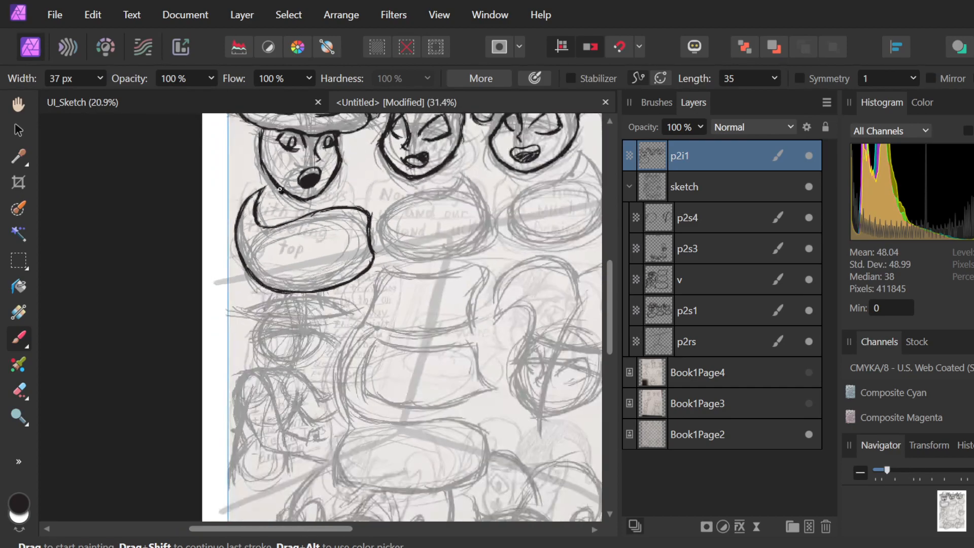
pyautogui.hscroll(4, 400, 279)
pyautogui.scroll(2, 348, 206)
pyautogui.scroll(-1, 348, 205)
pyautogui.scroll(-1, 349, 205)
pyautogui.hscroll(-2, 322, 183)
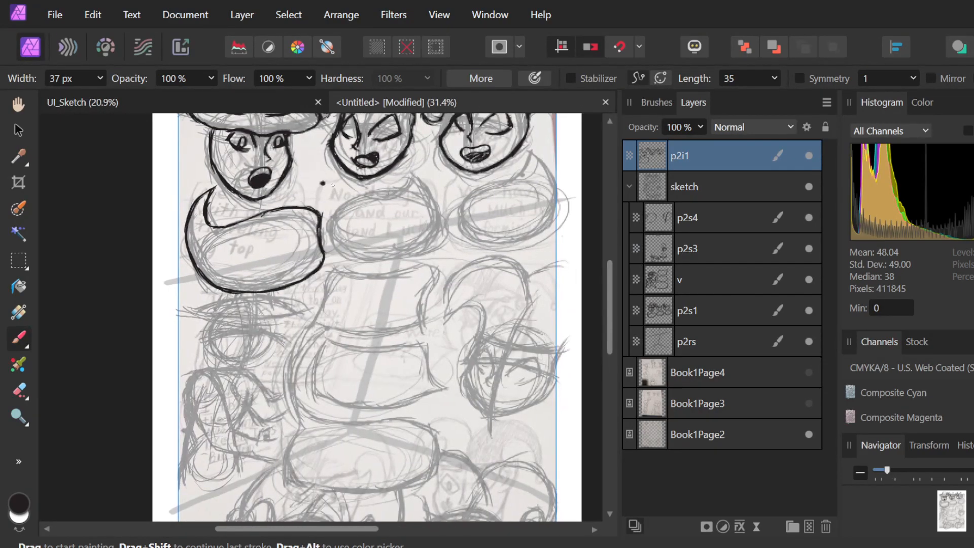
pyautogui.scroll(2, 355, 212)
pyautogui.scroll(4, 379, 283)
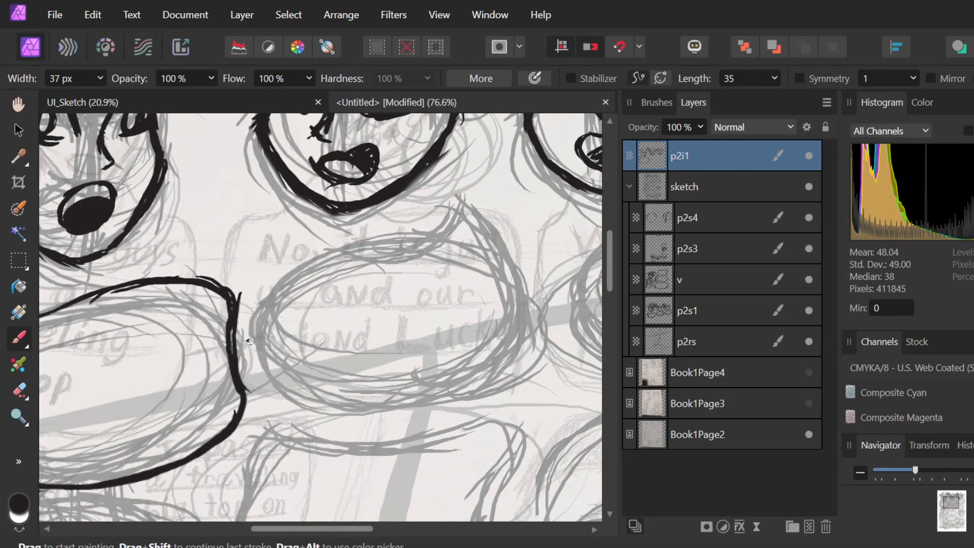
pyautogui.moveTo(256, 353)
pyautogui.mouseDown()
pyautogui.moveTo(267, 292)
pyautogui.moveTo(249, 346)
pyautogui.moveTo(256, 301)
pyautogui.moveTo(254, 279)
pyautogui.mouseUp()
pyautogui.moveTo(254, 312)
pyautogui.mouseDown()
pyautogui.moveTo(243, 266)
pyautogui.moveTo(253, 283)
pyautogui.moveTo(255, 356)
pyautogui.moveTo(273, 400)
pyautogui.mouseUp()
pyautogui.moveTo(254, 340)
pyautogui.mouseDown()
pyautogui.moveTo(280, 409)
pyautogui.moveTo(265, 396)
pyautogui.moveTo(259, 430)
pyautogui.mouseUp()
pyautogui.moveTo(259, 401); pyautogui.dragTo(256, 374)
pyautogui.moveTo(259, 432); pyautogui.dragTo(256, 365)
pyautogui.moveTo(273, 403); pyautogui.dragTo(286, 397)
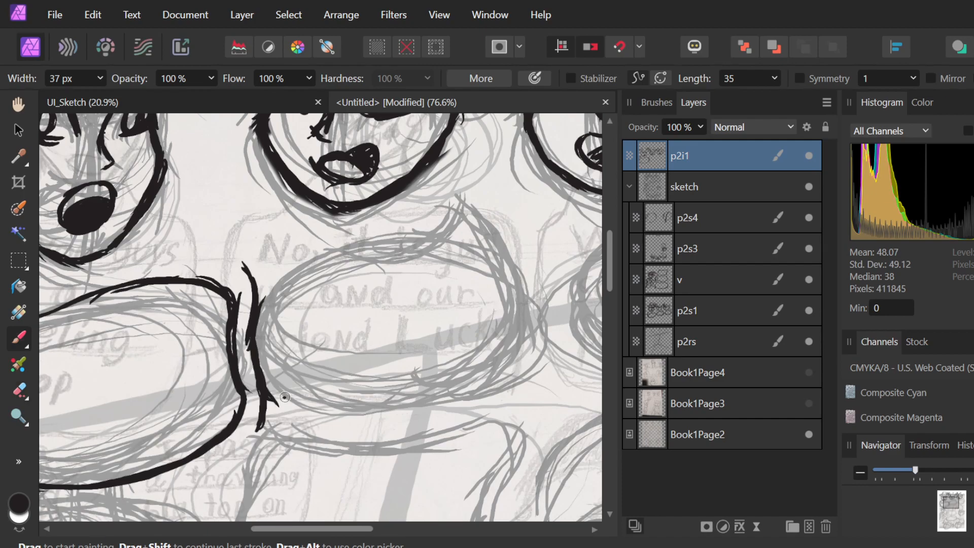
pyautogui.press('e')
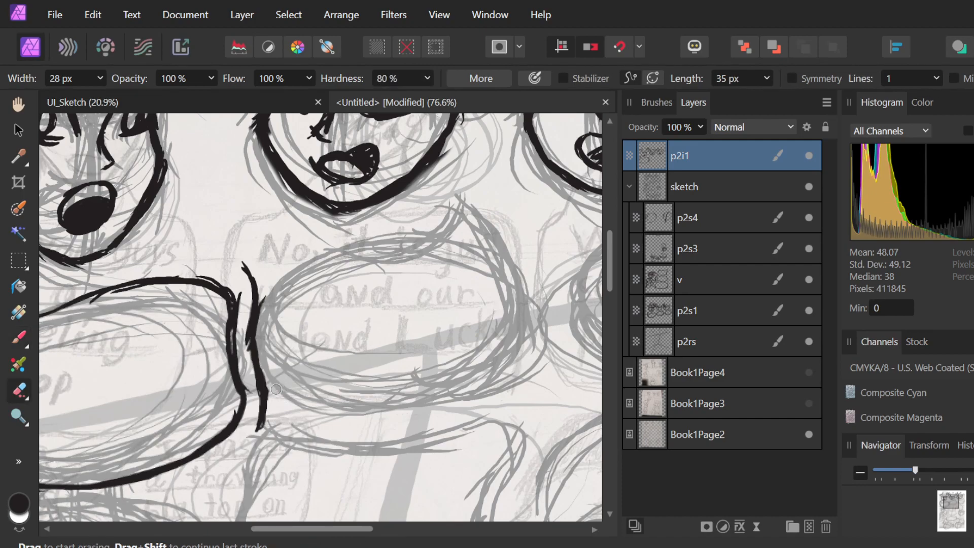
pyautogui.press('b')
pyautogui.moveTo(262, 424)
pyautogui.mouseDown()
pyautogui.moveTo(287, 423)
pyautogui.moveTo(263, 419)
pyautogui.moveTo(287, 431)
pyautogui.moveTo(263, 414)
pyautogui.moveTo(291, 442)
pyautogui.moveTo(258, 420)
pyautogui.moveTo(300, 440)
pyautogui.moveTo(260, 429)
pyautogui.moveTo(319, 446)
pyautogui.moveTo(329, 432)
pyautogui.moveTo(281, 435)
pyautogui.moveTo(373, 443)
pyautogui.mouseUp()
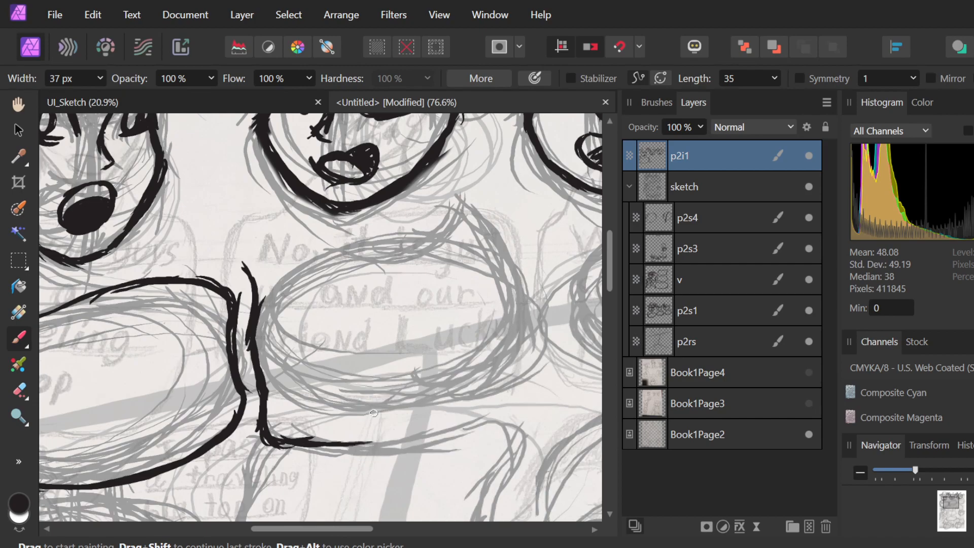
pyautogui.scroll(-3, 380, 369)
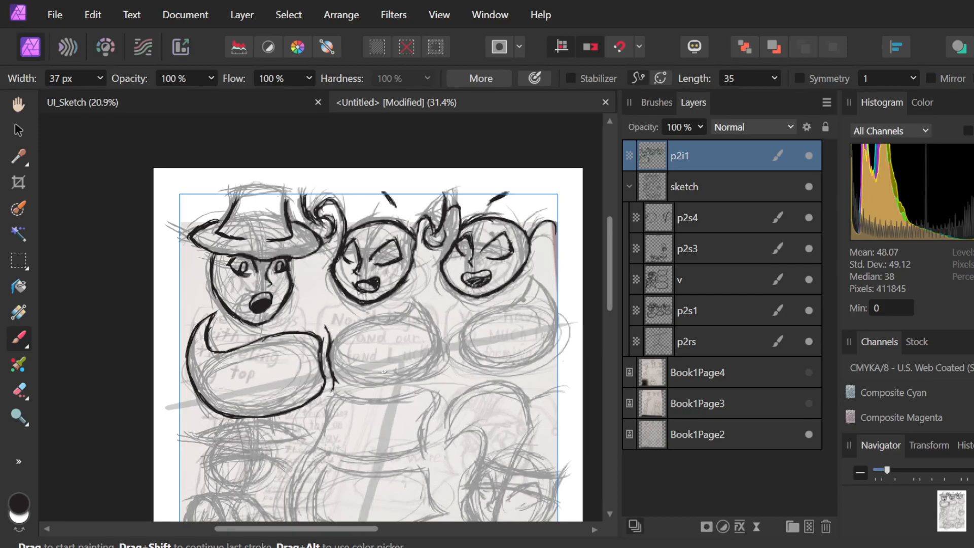
pyautogui.scroll(3, 383, 372)
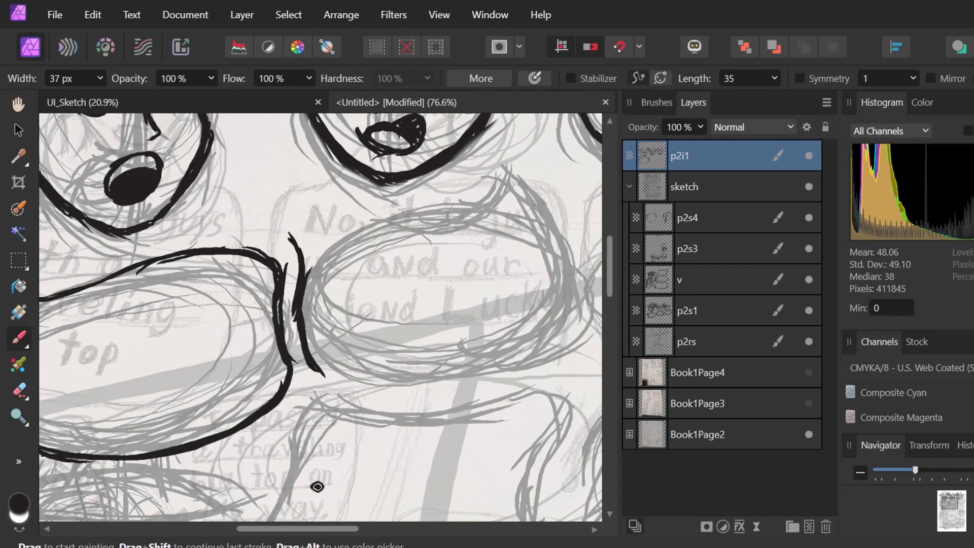
pyautogui.moveTo(315, 359); pyautogui.dragTo(371, 380)
pyautogui.hotkey('ctrl', 'z')
pyautogui.hotkey('ctrl', 'z')
# Ink the second speech bubble's lower-left curve, bottom edge and right side up to its upper-right corner.
pyautogui.moveTo(309, 361); pyautogui.dragTo(387, 381)
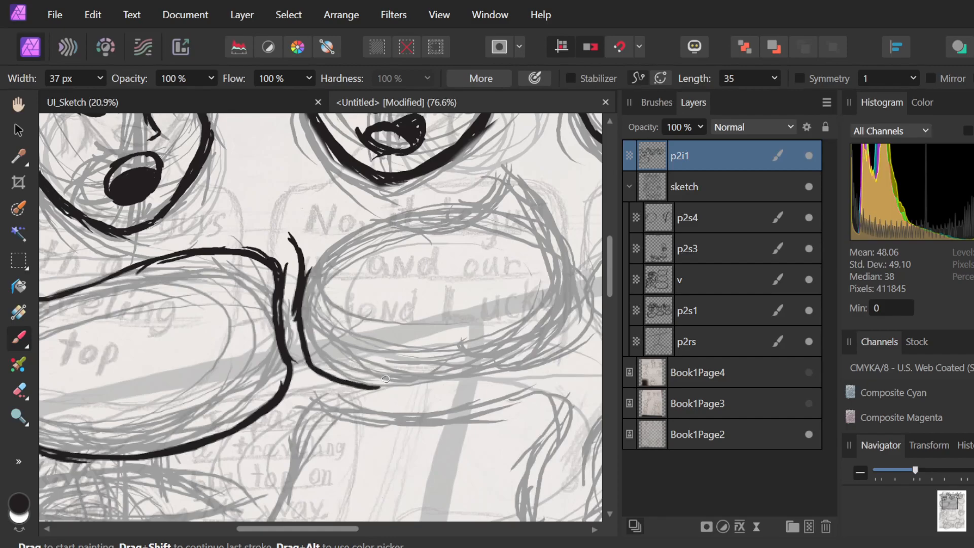
pyautogui.moveTo(308, 352)
pyautogui.mouseDown()
pyautogui.moveTo(378, 389)
pyautogui.moveTo(472, 374)
pyautogui.mouseUp()
pyautogui.moveTo(362, 382)
pyautogui.mouseDown()
pyautogui.moveTo(529, 345)
pyautogui.moveTo(554, 329)
pyautogui.moveTo(505, 345)
pyautogui.moveTo(569, 310)
pyautogui.mouseUp()
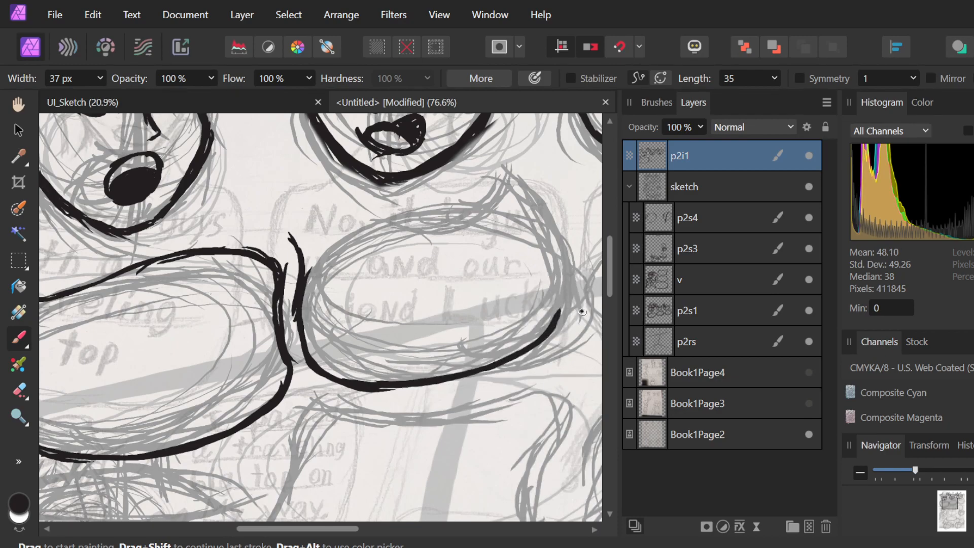
pyautogui.moveTo(524, 359)
pyautogui.mouseDown()
pyautogui.moveTo(568, 284)
pyautogui.moveTo(551, 232)
pyautogui.moveTo(569, 281)
pyautogui.moveTo(557, 324)
pyautogui.mouseUp()
pyautogui.moveTo(565, 251); pyautogui.dragTo(533, 343)
pyautogui.click(522, 329)
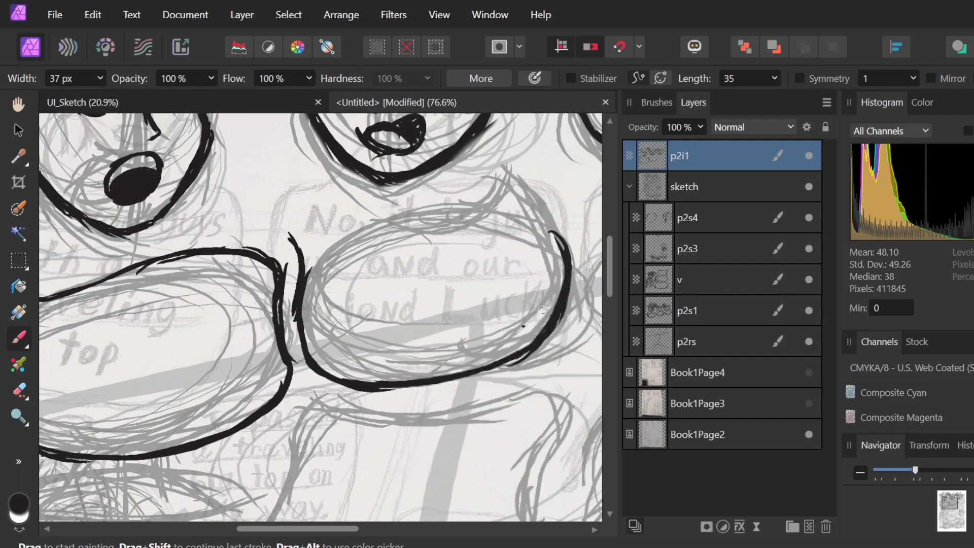
pyautogui.moveTo(530, 227); pyautogui.dragTo(568, 257)
pyautogui.moveTo(509, 217); pyautogui.dragTo(567, 252)
# Ink the second speech bubble's thick top edge and join it to the left side with a small pointed corner.
pyautogui.moveTo(501, 210)
pyautogui.mouseDown()
pyautogui.moveTo(562, 245)
pyautogui.moveTo(468, 214)
pyautogui.moveTo(537, 228)
pyautogui.moveTo(504, 219)
pyautogui.moveTo(424, 217)
pyautogui.mouseUp()
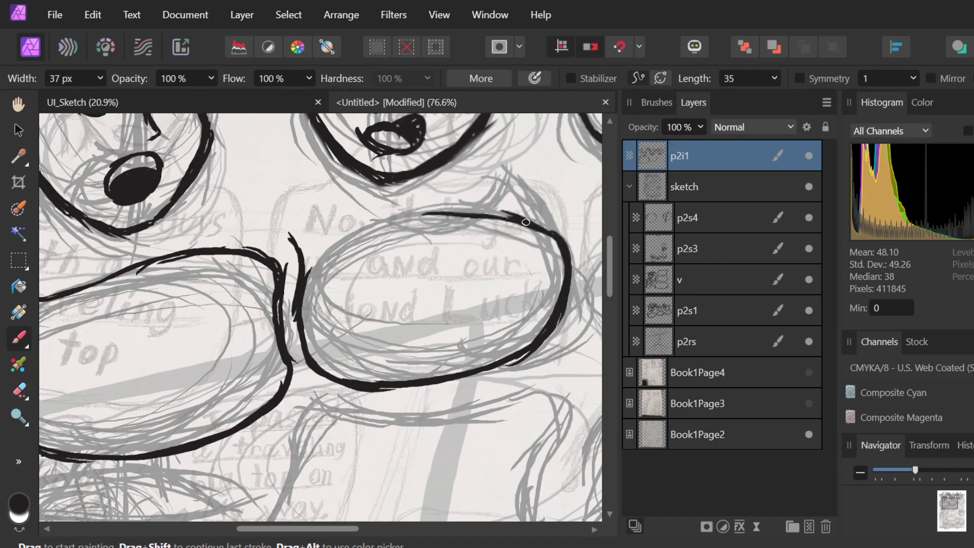
pyautogui.moveTo(510, 213)
pyautogui.mouseDown()
pyautogui.moveTo(458, 209)
pyautogui.moveTo(375, 226)
pyautogui.mouseUp()
pyautogui.moveTo(486, 215); pyautogui.dragTo(358, 231)
pyautogui.moveTo(445, 216); pyautogui.dragTo(337, 242)
pyautogui.moveTo(416, 213); pyautogui.dragTo(333, 250)
pyautogui.moveTo(450, 212)
pyautogui.mouseDown()
pyautogui.moveTo(323, 261)
pyautogui.moveTo(433, 211)
pyautogui.mouseUp()
pyautogui.moveTo(345, 244); pyautogui.dragTo(477, 205)
pyautogui.moveTo(381, 230); pyautogui.dragTo(474, 217)
pyautogui.moveTo(501, 223); pyautogui.dragTo(504, 226)
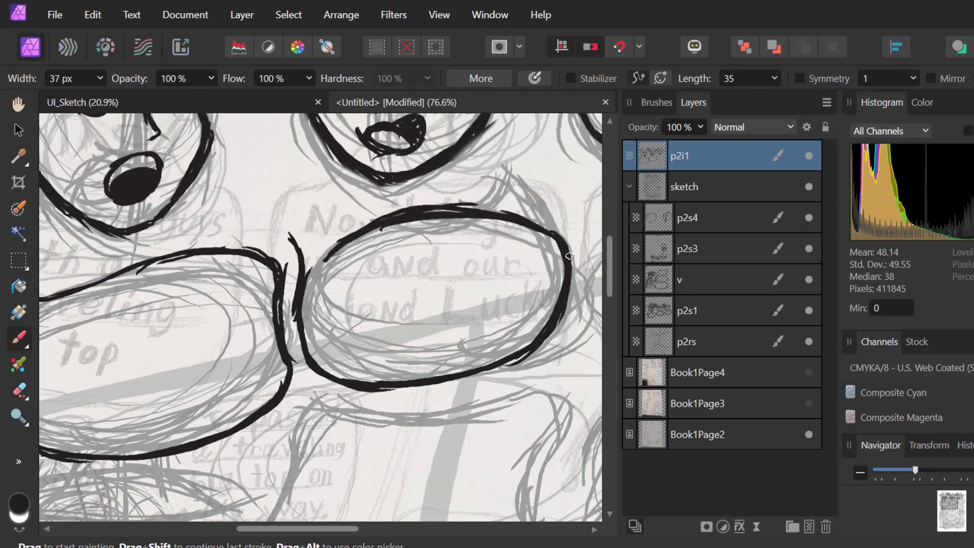
pyautogui.moveTo(294, 235); pyautogui.dragTo(335, 246)
pyautogui.hotkey('ctrl', '0')
pyautogui.scroll(2, 541, 300)
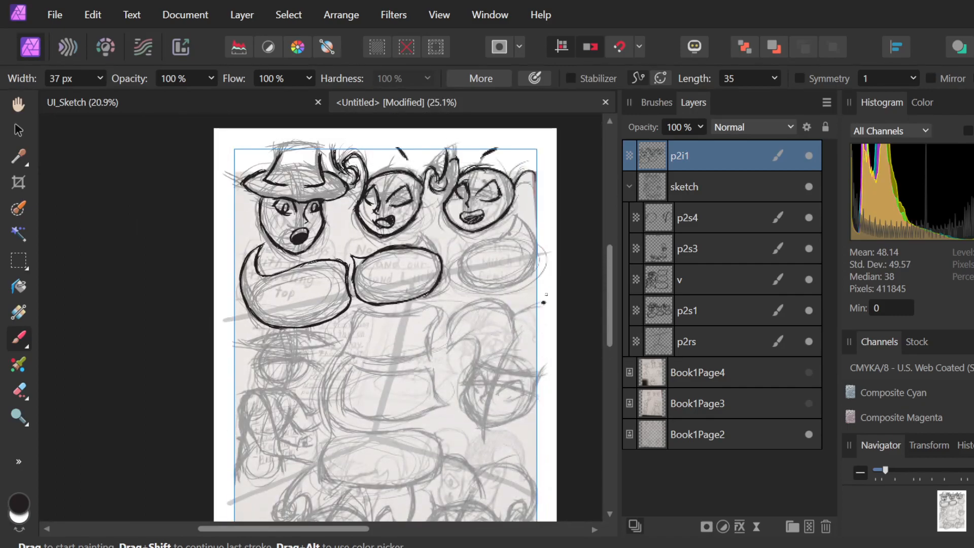
pyautogui.scroll(4, 541, 250)
pyautogui.scroll(1, 475, 282)
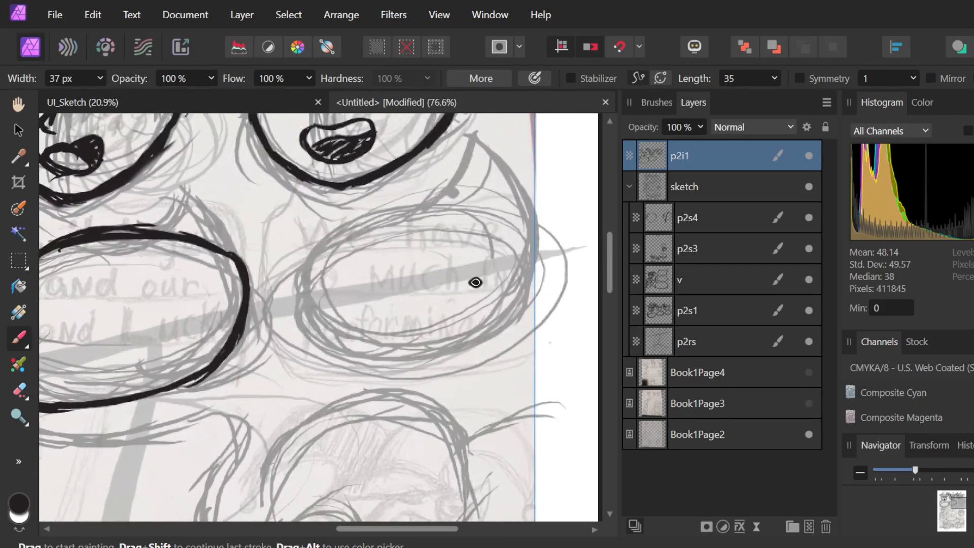
pyautogui.moveTo(254, 235)
pyautogui.mouseDown()
pyautogui.moveTo(269, 327)
pyautogui.moveTo(261, 349)
pyautogui.moveTo(288, 373)
pyautogui.mouseUp()
pyautogui.moveTo(270, 310); pyautogui.dragTo(276, 346)
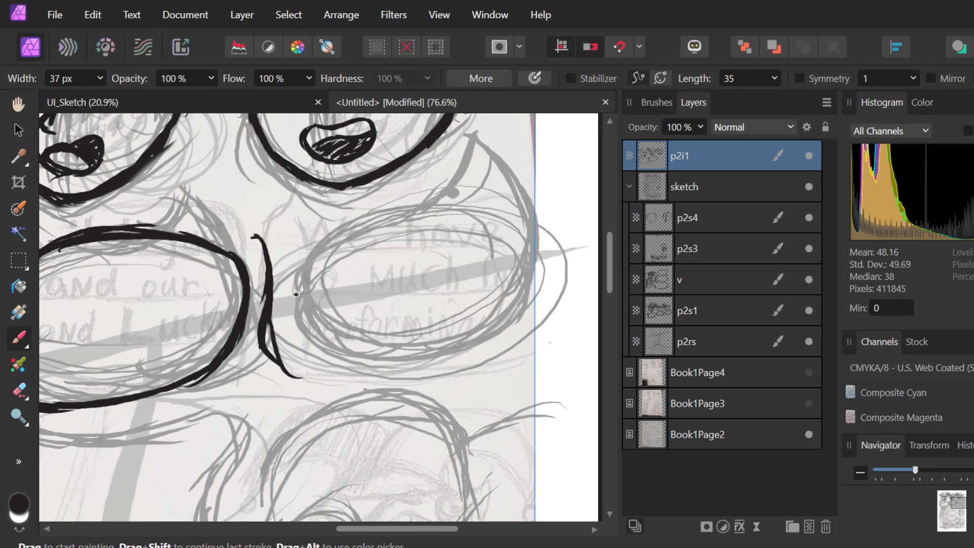
pyautogui.hotkey('ctrl', 'z')
pyautogui.hotkey('ctrl', 'z')
pyautogui.hotkey('ctrl', 'z')
# Ink the third speech bubble's left side and bottom edge, undoing the uneven bottom strokes and redrawing them as one rising curve.
pyautogui.moveTo(254, 236); pyautogui.dragTo(266, 326)
pyautogui.moveTo(271, 269); pyautogui.dragTo(258, 361)
pyautogui.moveTo(276, 298)
pyautogui.mouseDown()
pyautogui.moveTo(267, 352)
pyautogui.moveTo(290, 376)
pyautogui.mouseUp()
pyautogui.moveTo(264, 338)
pyautogui.mouseDown()
pyautogui.moveTo(298, 387)
pyautogui.moveTo(339, 389)
pyautogui.mouseUp()
pyautogui.moveTo(280, 370); pyautogui.dragTo(398, 384)
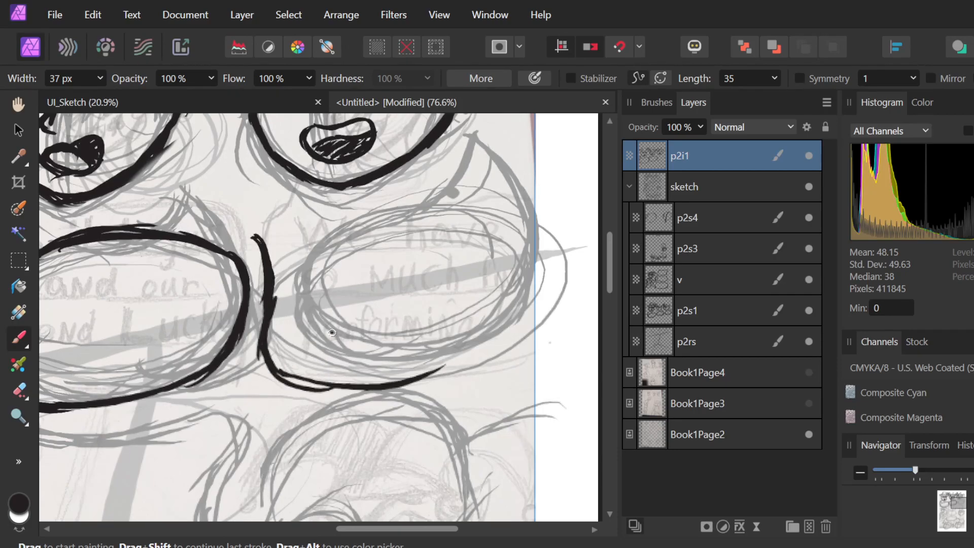
pyautogui.hotkey('ctrl', 'z')
pyautogui.hotkey('ctrl', 'z')
pyautogui.moveTo(266, 357)
pyautogui.mouseDown()
pyautogui.moveTo(301, 387)
pyautogui.moveTo(404, 366)
pyautogui.mouseUp()
pyautogui.moveTo(305, 384)
pyautogui.mouseDown()
pyautogui.moveTo(440, 363)
pyautogui.moveTo(365, 381)
pyautogui.moveTo(493, 328)
pyautogui.mouseUp()
pyautogui.moveTo(444, 356)
pyautogui.mouseDown()
pyautogui.moveTo(512, 308)
pyautogui.moveTo(532, 278)
pyautogui.mouseUp()
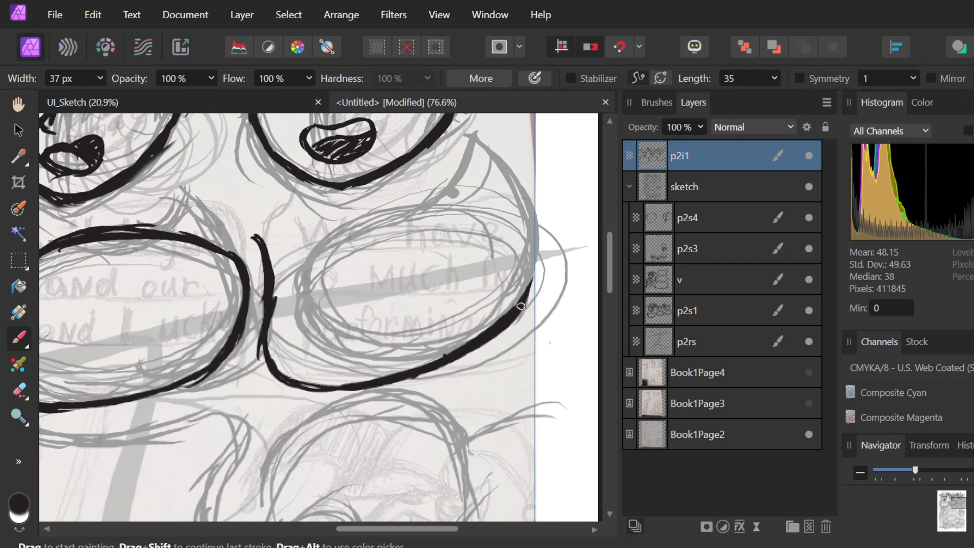
# Ink the third speech bubble's right side as a thick curve up to the tail tip below the third head.
pyautogui.moveTo(504, 318); pyautogui.dragTo(528, 233)
pyautogui.moveTo(508, 327)
pyautogui.mouseDown()
pyautogui.moveTo(531, 237)
pyautogui.moveTo(509, 178)
pyautogui.mouseUp()
pyautogui.moveTo(487, 141)
pyautogui.mouseDown()
pyautogui.moveTo(538, 223)
pyautogui.moveTo(536, 213)
pyautogui.mouseUp()
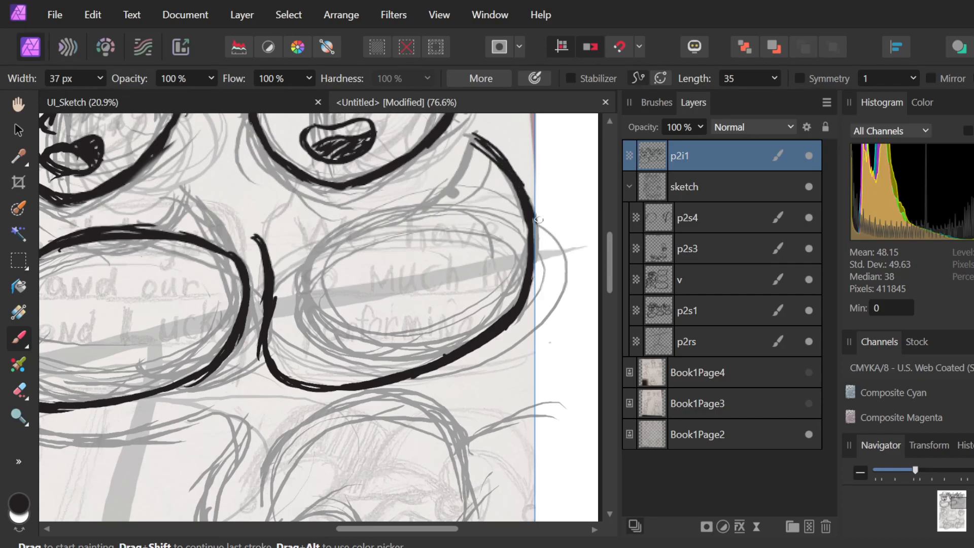
pyautogui.moveTo(473, 136); pyautogui.dragTo(539, 213)
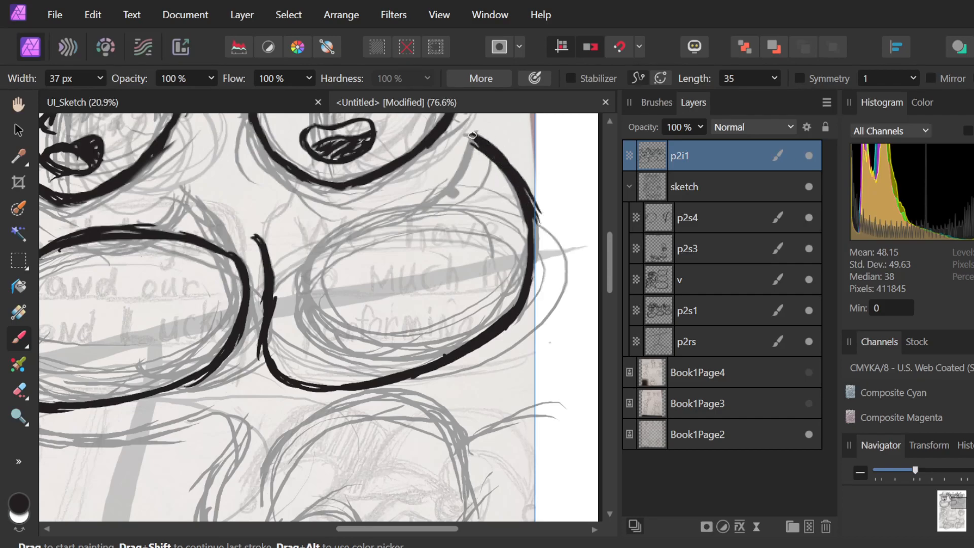
# Ink the third speech bubble's top edge from the tail tip to the rounded upper-left corner and thicken it.
pyautogui.moveTo(417, 199)
pyautogui.mouseDown()
pyautogui.moveTo(453, 149)
pyautogui.moveTo(425, 201)
pyautogui.moveTo(350, 211)
pyautogui.mouseUp()
pyautogui.moveTo(263, 245); pyautogui.dragTo(270, 219)
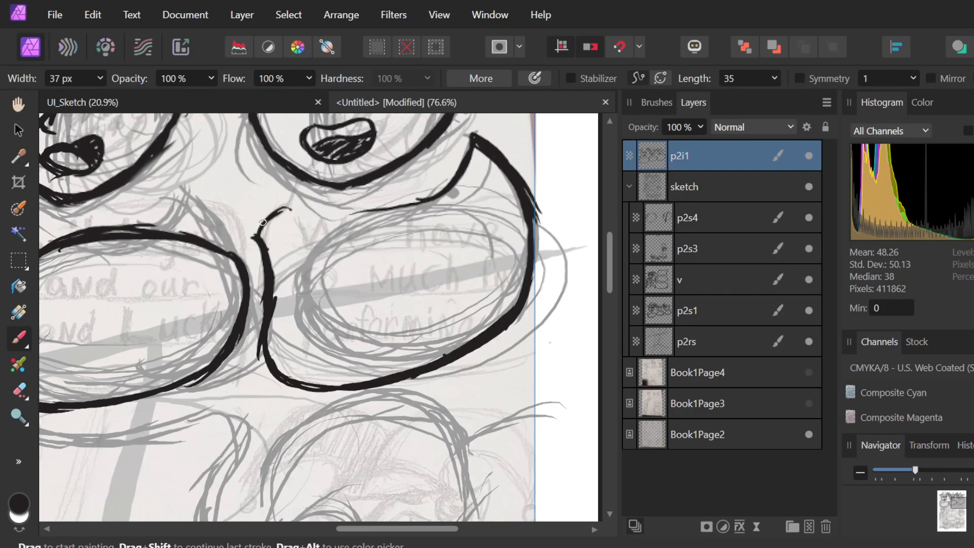
pyautogui.moveTo(255, 237)
pyautogui.mouseDown()
pyautogui.moveTo(298, 204)
pyautogui.moveTo(362, 218)
pyautogui.moveTo(408, 203)
pyautogui.mouseUp()
pyautogui.moveTo(330, 205); pyautogui.dragTo(425, 200)
pyautogui.moveTo(292, 204)
pyautogui.mouseDown()
pyautogui.moveTo(355, 215)
pyautogui.moveTo(317, 203)
pyautogui.moveTo(336, 214)
pyautogui.moveTo(349, 197)
pyautogui.moveTo(306, 209)
pyautogui.moveTo(390, 208)
pyautogui.moveTo(463, 171)
pyautogui.moveTo(477, 180)
pyautogui.moveTo(351, 218)
pyautogui.moveTo(453, 188)
pyautogui.moveTo(419, 203)
pyautogui.moveTo(460, 160)
pyautogui.mouseUp()
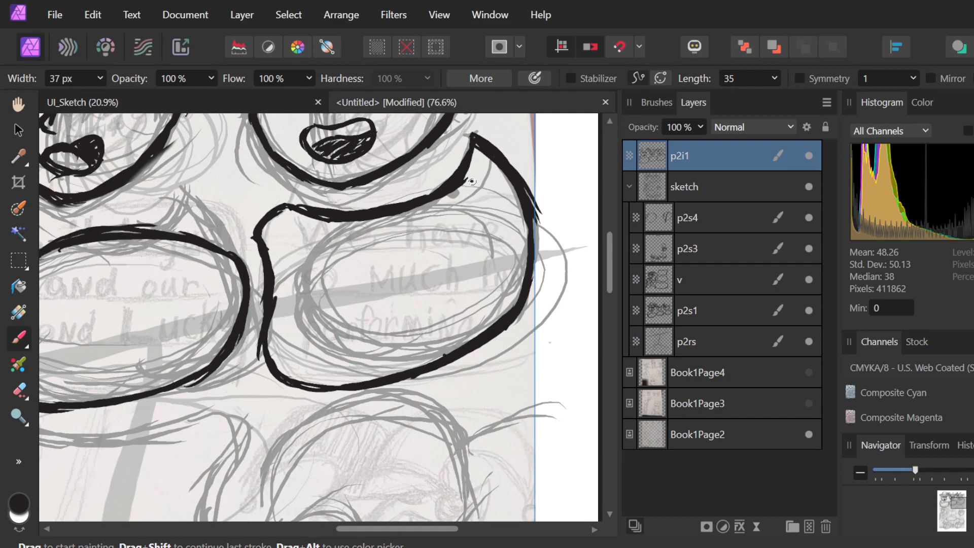
# Erase the third head's inked mouth from the p2i1 layer.
pyautogui.scroll(-1, 430, 272)
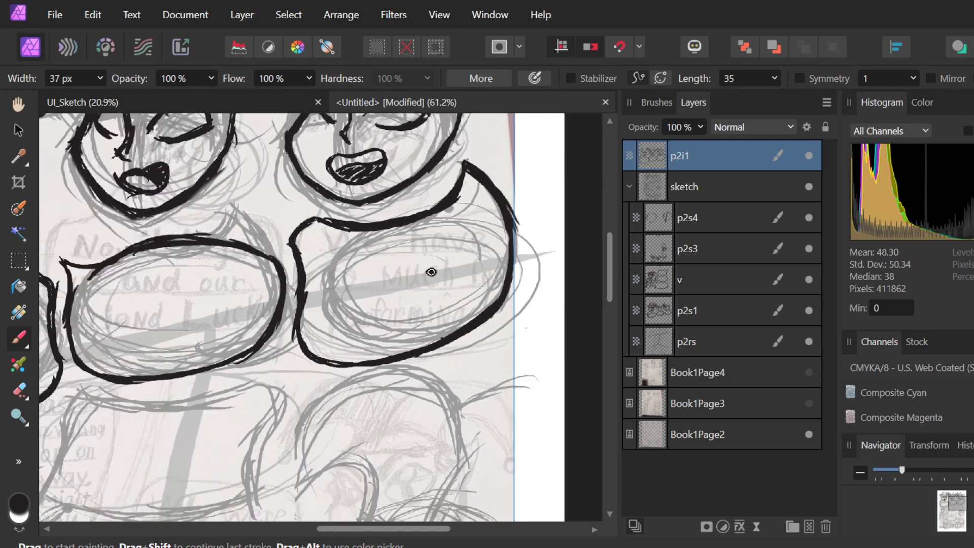
pyautogui.scroll(-1, 430, 272)
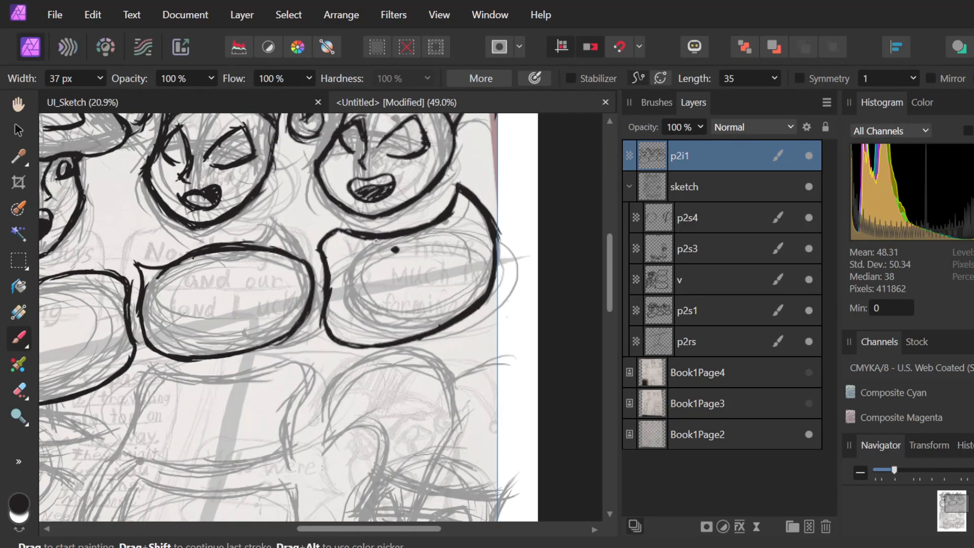
pyautogui.scroll(-3, 371, 244)
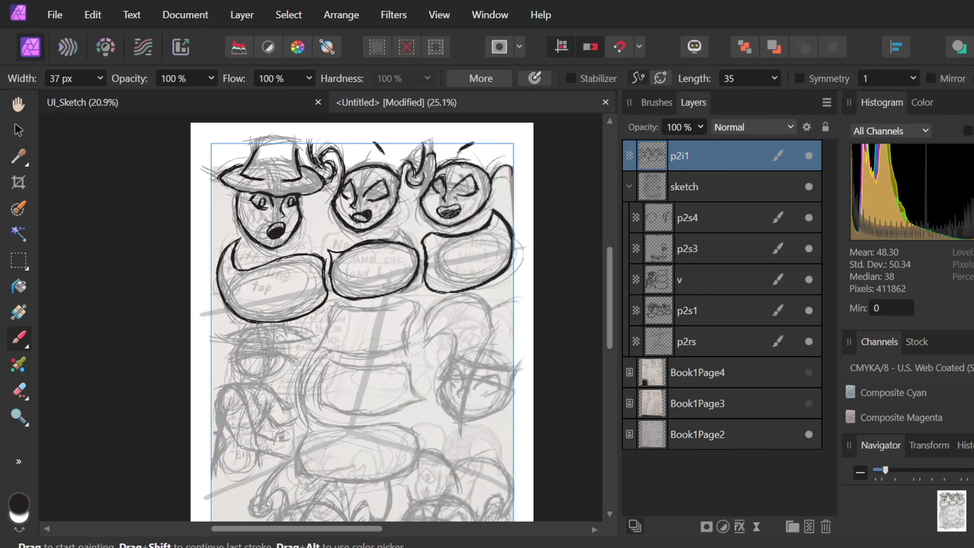
pyautogui.scroll(3, 368, 205)
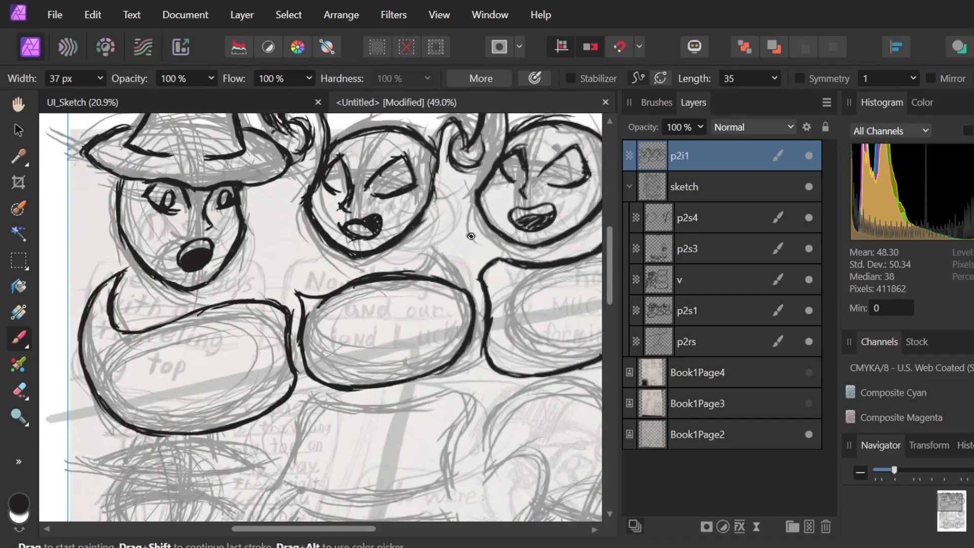
pyautogui.scroll(5, 472, 238)
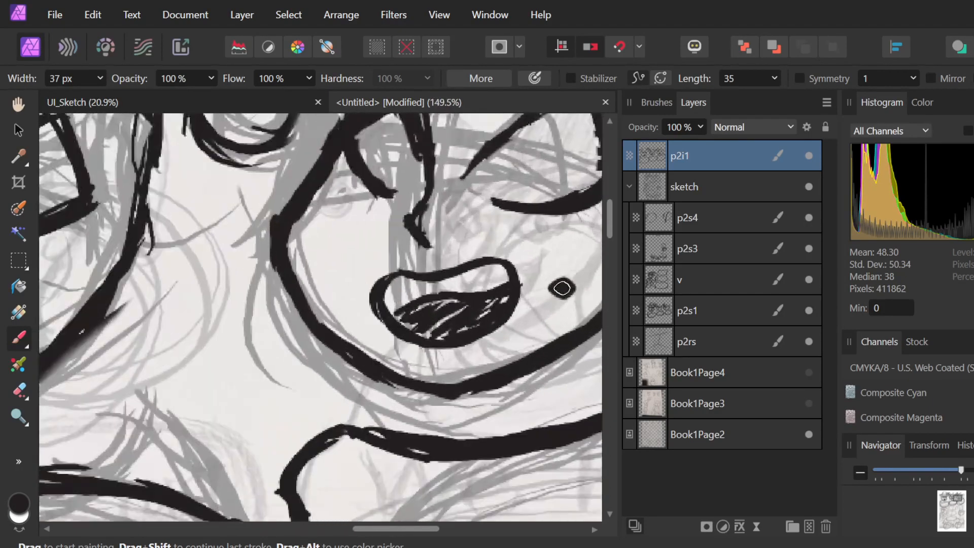
pyautogui.hotkey('ctrl', 'z')
pyautogui.press('e')
pyautogui.moveTo(447, 290)
pyautogui.mouseDown()
pyautogui.moveTo(418, 313)
pyautogui.moveTo(406, 300)
pyautogui.moveTo(423, 298)
pyautogui.moveTo(420, 316)
pyautogui.moveTo(416, 308)
pyautogui.moveTo(498, 281)
pyautogui.moveTo(480, 314)
pyautogui.moveTo(415, 331)
pyautogui.moveTo(497, 313)
pyautogui.moveTo(476, 304)
pyautogui.moveTo(427, 334)
pyautogui.moveTo(478, 327)
pyautogui.moveTo(447, 342)
pyautogui.moveTo(482, 333)
pyautogui.moveTo(397, 330)
pyautogui.moveTo(379, 285)
pyautogui.moveTo(390, 273)
pyautogui.moveTo(496, 262)
pyautogui.moveTo(503, 318)
pyautogui.mouseUp()
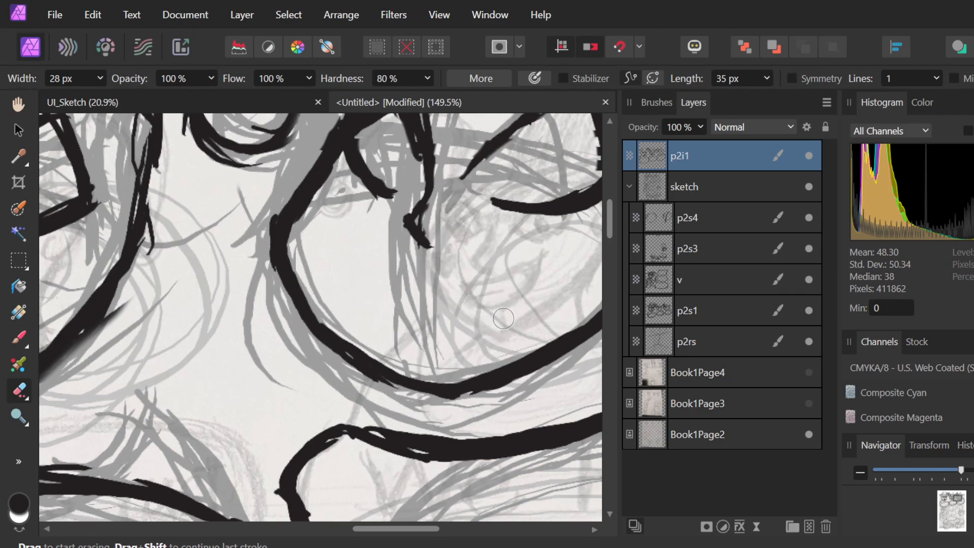
pyautogui.press('b')
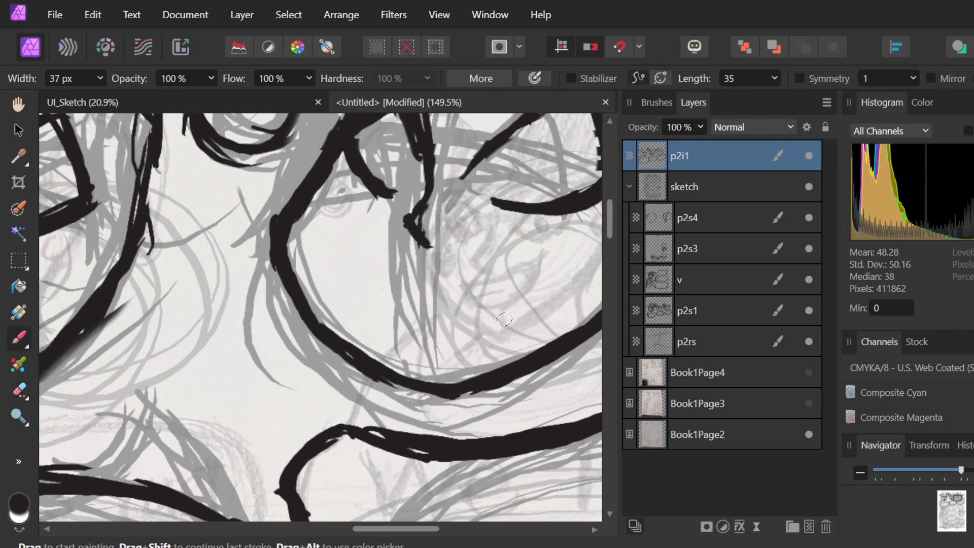
pyautogui.scroll(-3, 457, 272)
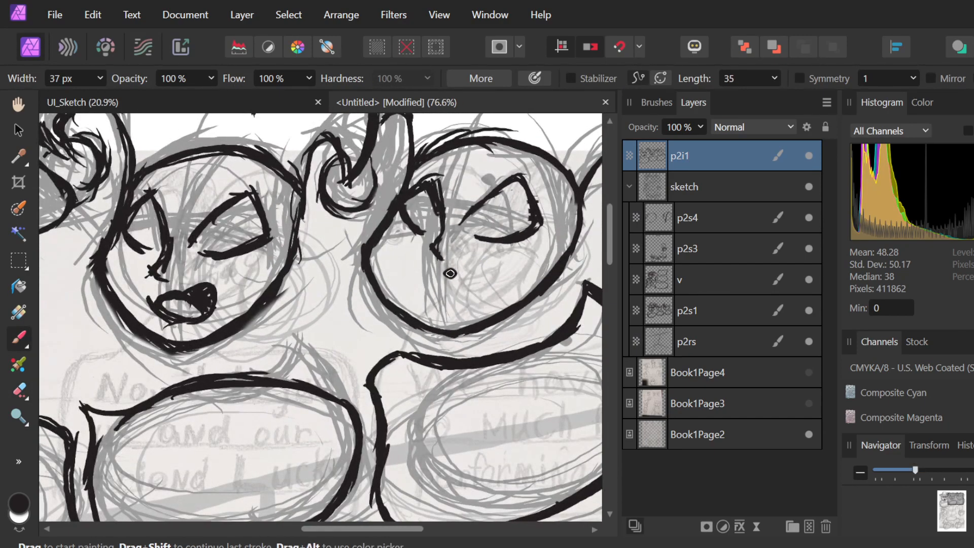
pyautogui.scroll(3, 450, 273)
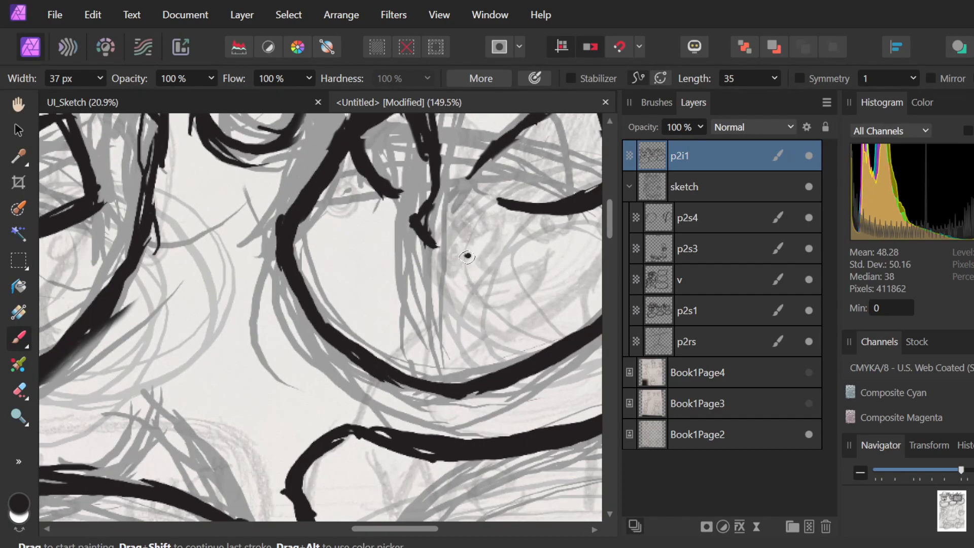
pyautogui.click(446, 290)
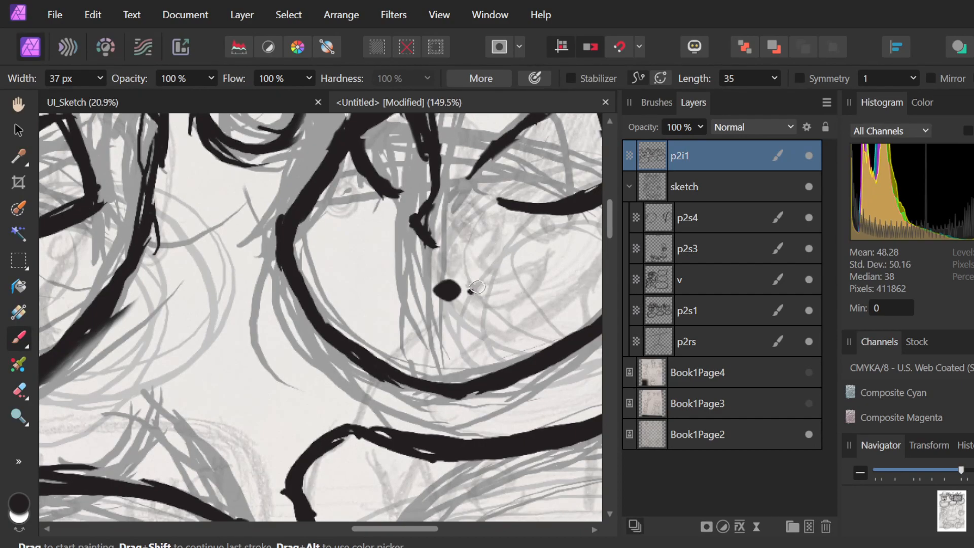
pyautogui.hotkey('ctrl', 'z')
pyautogui.moveTo(449, 299); pyautogui.dragTo(522, 271)
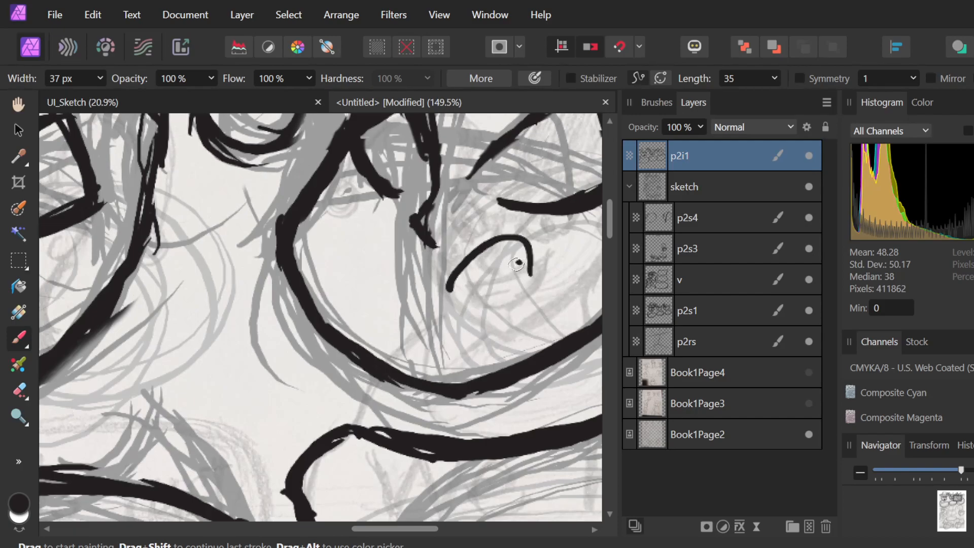
pyautogui.hotkey('ctrl', 'z')
pyautogui.moveTo(449, 300)
pyautogui.mouseDown()
pyautogui.moveTo(510, 245)
pyautogui.moveTo(520, 301)
pyautogui.moveTo(459, 341)
pyautogui.mouseUp()
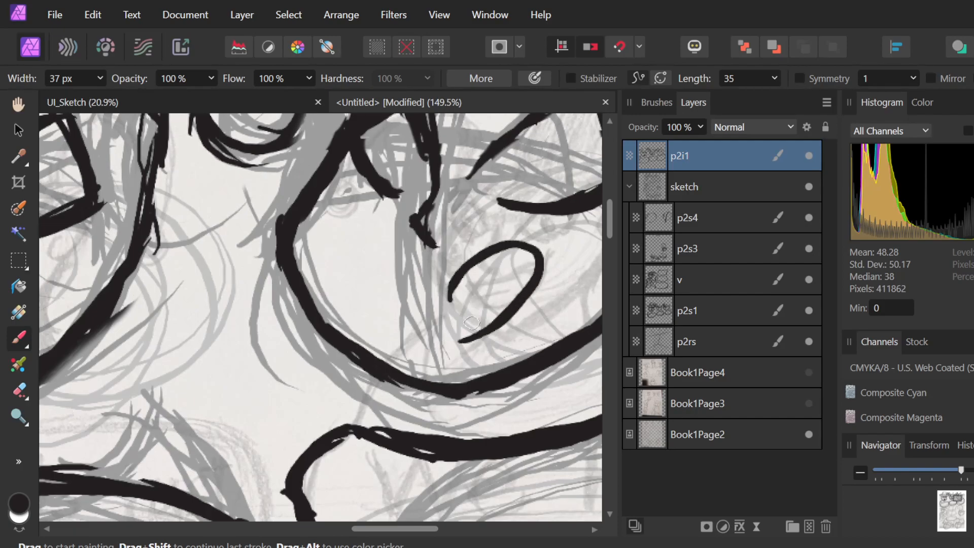
pyautogui.hotkey('ctrl', 'z')
# Ink the third head's mouth as a closed heart-shaped outline below the nose and thicken its lower edge.
pyautogui.moveTo(446, 288)
pyautogui.mouseDown()
pyautogui.moveTo(517, 297)
pyautogui.moveTo(475, 307)
pyautogui.moveTo(480, 321)
pyautogui.moveTo(461, 317)
pyautogui.moveTo(423, 333)
pyautogui.mouseUp()
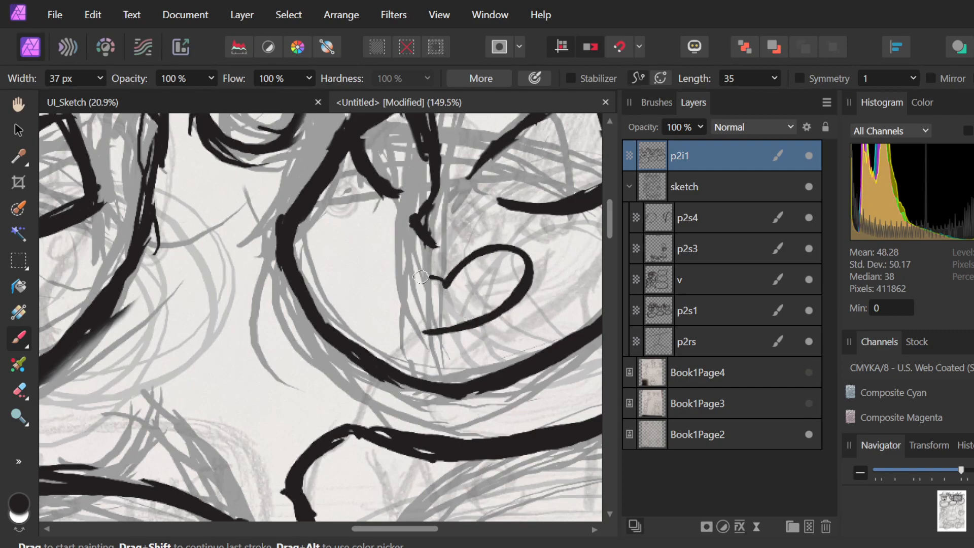
pyautogui.moveTo(425, 277); pyautogui.dragTo(420, 333)
pyautogui.hotkey('ctrl', 'z')
pyautogui.moveTo(439, 275)
pyautogui.mouseDown()
pyautogui.moveTo(446, 324)
pyautogui.moveTo(502, 313)
pyautogui.mouseUp()
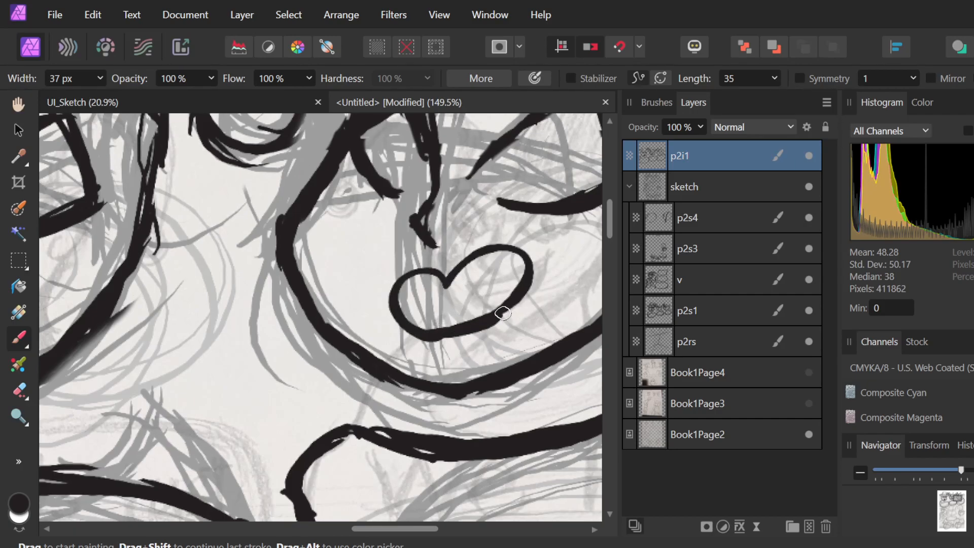
pyautogui.moveTo(426, 339)
pyautogui.mouseDown()
pyautogui.moveTo(524, 306)
pyautogui.moveTo(506, 311)
pyautogui.moveTo(527, 278)
pyautogui.mouseUp()
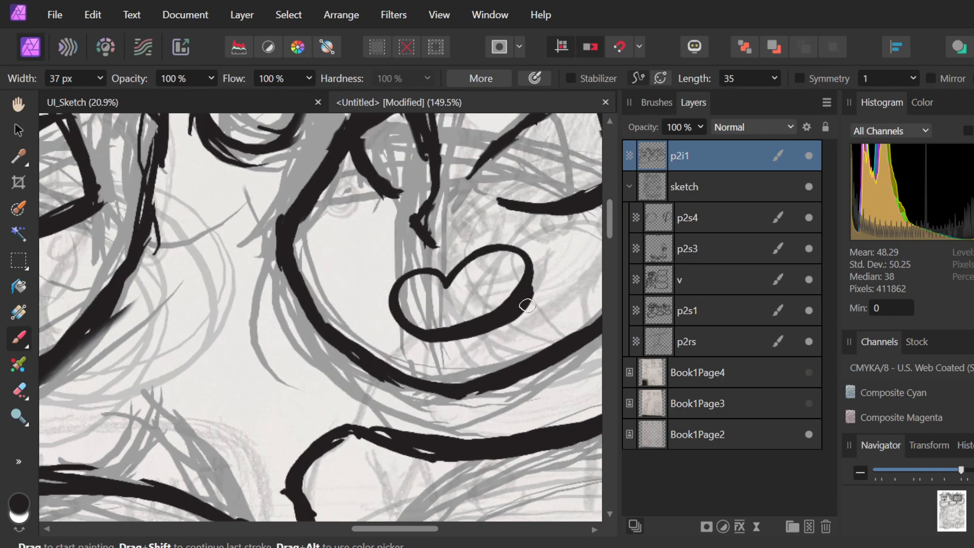
pyautogui.scroll(-5, 528, 304)
pyautogui.click(356, 339)
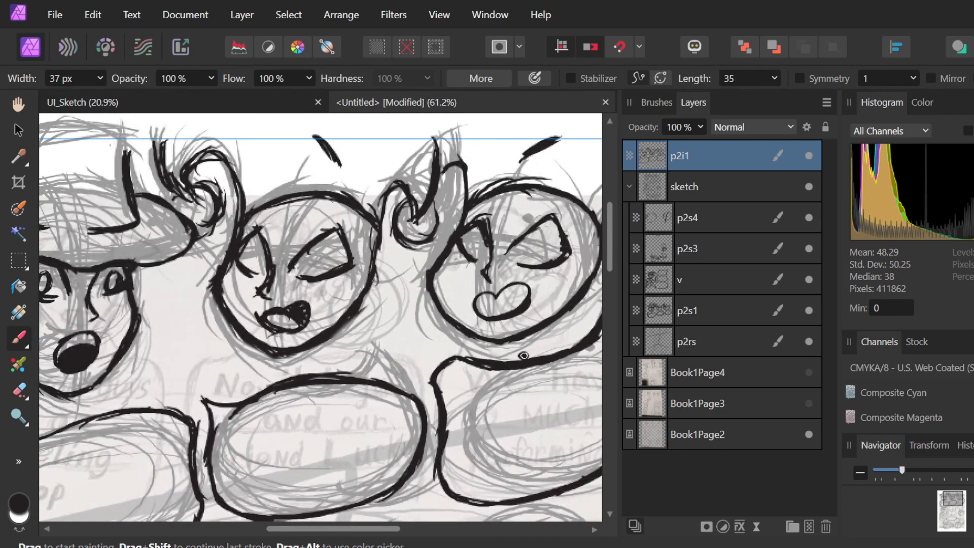
pyautogui.scroll(5, 538, 327)
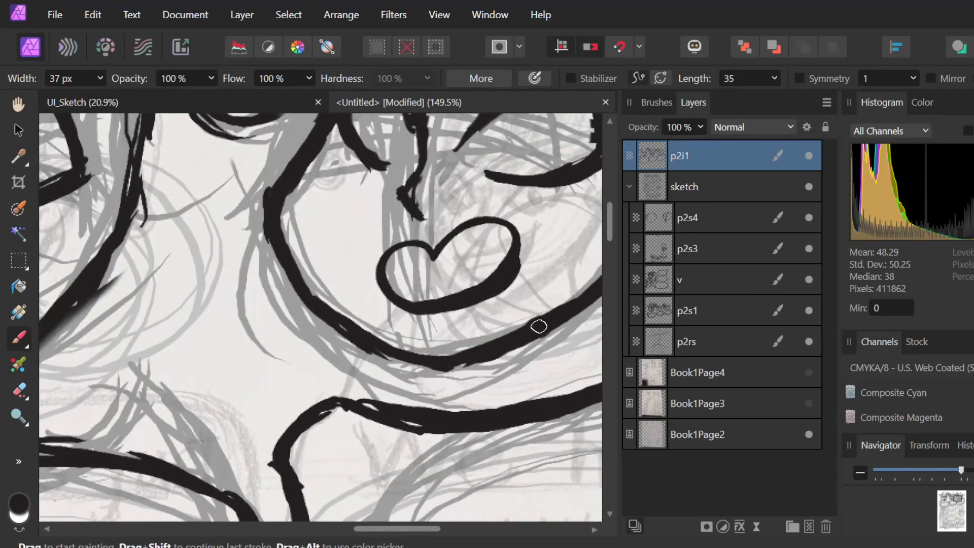
# Erase the left lobe of the third head's heart-shaped mouth and re-ink it as a narrower rounded end.
pyautogui.press('e')
pyautogui.moveTo(412, 239)
pyautogui.mouseDown()
pyautogui.moveTo(421, 262)
pyautogui.moveTo(434, 260)
pyautogui.moveTo(401, 249)
pyautogui.moveTo(414, 245)
pyautogui.moveTo(387, 250)
pyautogui.moveTo(390, 293)
pyautogui.mouseUp()
pyautogui.press('b')
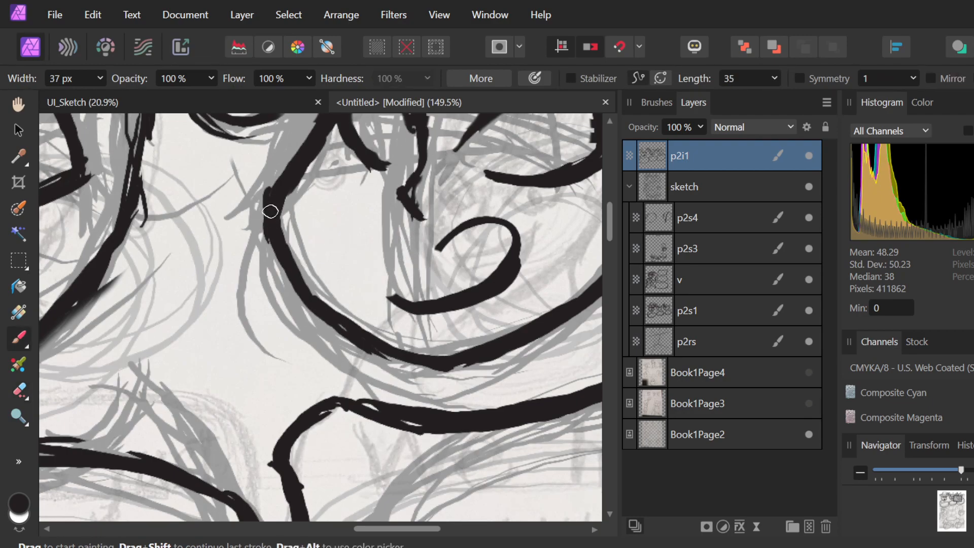
pyautogui.moveTo(270, 211); pyautogui.dragTo(268, 200)
pyautogui.click(476, 228)
pyautogui.moveTo(456, 231)
pyautogui.mouseDown()
pyautogui.moveTo(438, 253)
pyautogui.moveTo(442, 243)
pyautogui.moveTo(397, 258)
pyautogui.moveTo(430, 254)
pyautogui.moveTo(424, 260)
pyautogui.moveTo(390, 267)
pyautogui.moveTo(408, 293)
pyautogui.mouseUp()
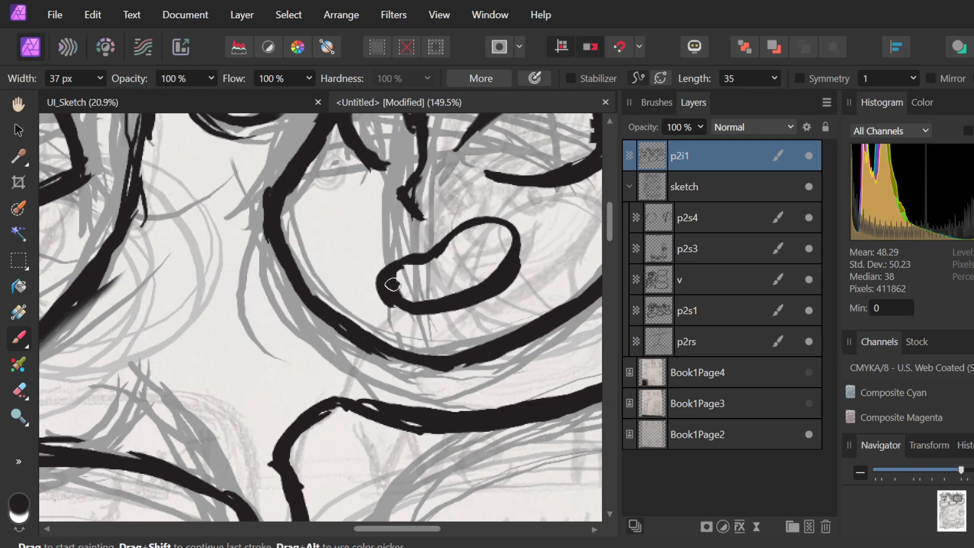
# Undo the last mouth strokes and redraw the mouth's left end as a smoother thick curve joining the lower edge.
pyautogui.moveTo(406, 287)
pyautogui.mouseDown()
pyautogui.moveTo(427, 299)
pyautogui.moveTo(390, 291)
pyautogui.moveTo(435, 299)
pyautogui.moveTo(491, 273)
pyautogui.mouseUp()
pyautogui.hotkey('ctrl', 'z')
pyautogui.hotkey('ctrl', 'z')
pyautogui.hotkey('ctrl', 'z')
pyautogui.moveTo(412, 308)
pyautogui.mouseDown()
pyautogui.moveTo(406, 259)
pyautogui.moveTo(432, 267)
pyautogui.moveTo(435, 257)
pyautogui.moveTo(389, 280)
pyautogui.moveTo(417, 265)
pyautogui.moveTo(400, 255)
pyautogui.moveTo(415, 306)
pyautogui.mouseUp()
pyautogui.moveTo(405, 261); pyautogui.dragTo(452, 299)
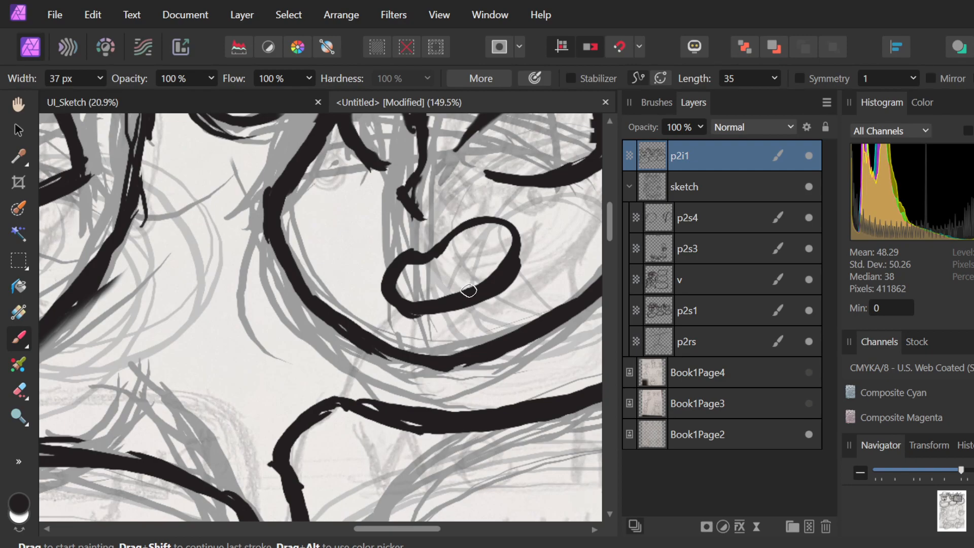
# Try an arched inner line along the bottom of the third head's mouth and undo it.
pyautogui.moveTo(399, 297)
pyautogui.mouseDown()
pyautogui.moveTo(454, 268)
pyautogui.moveTo(487, 273)
pyautogui.mouseUp()
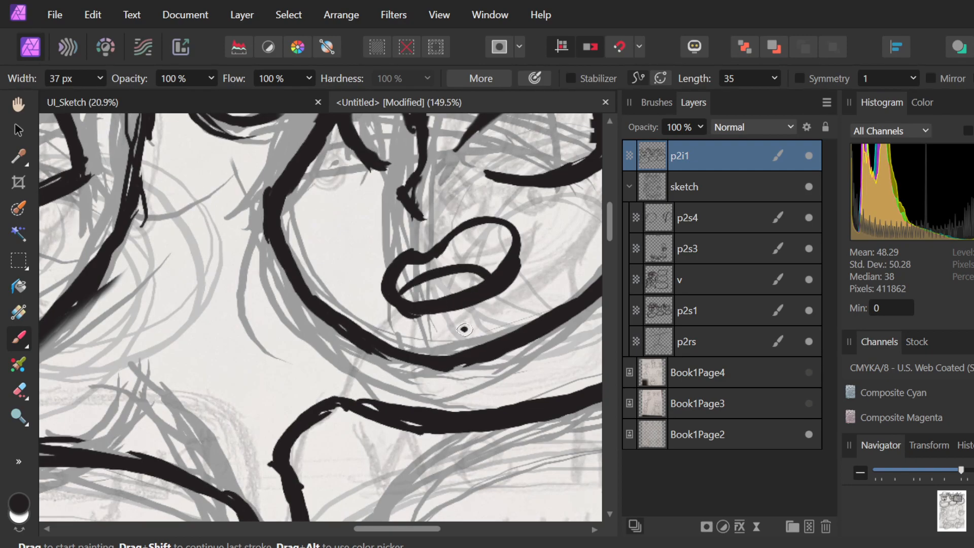
pyautogui.scroll(-4, 465, 329)
pyautogui.hotkey('ctrl', 'z')
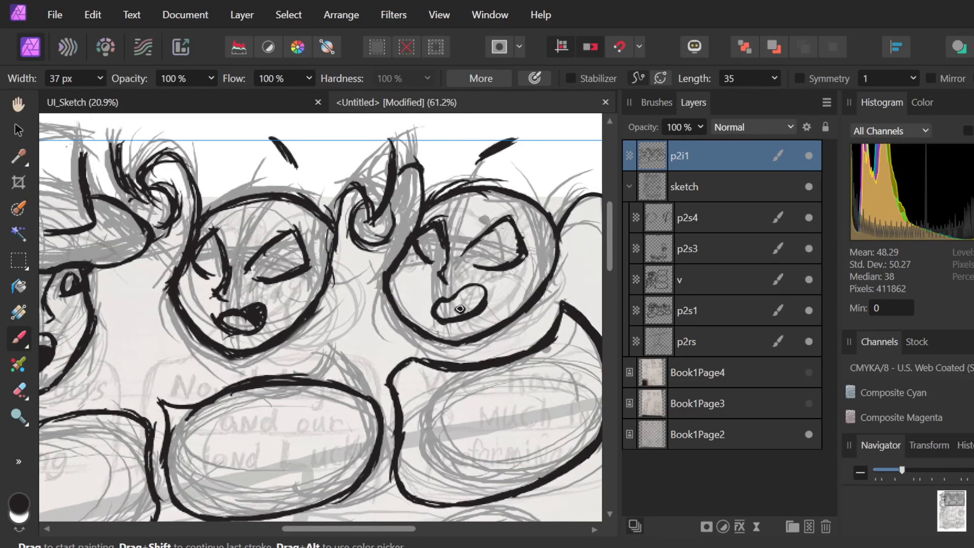
pyautogui.scroll(4, 441, 301)
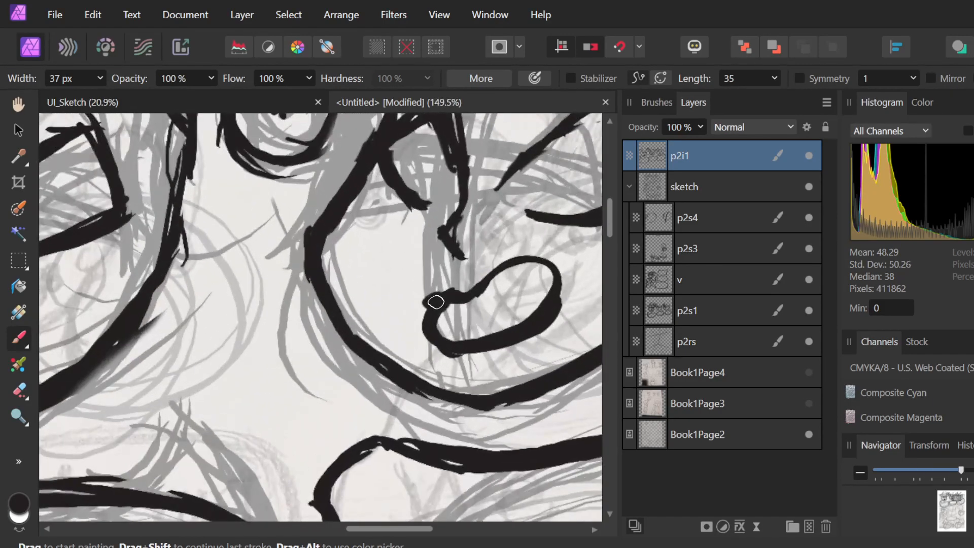
# Erase the whole inked mouth outline from the third head.
pyautogui.press('e')
pyautogui.press(']')
pyautogui.press(']')
pyautogui.moveTo(463, 290)
pyautogui.mouseDown()
pyautogui.moveTo(428, 317)
pyautogui.moveTo(453, 349)
pyautogui.moveTo(475, 342)
pyautogui.moveTo(513, 299)
pyautogui.moveTo(551, 322)
pyautogui.moveTo(489, 348)
pyautogui.moveTo(522, 317)
pyautogui.moveTo(564, 306)
pyautogui.moveTo(561, 317)
pyautogui.moveTo(551, 263)
pyautogui.moveTo(517, 264)
pyautogui.moveTo(479, 292)
pyautogui.mouseUp()
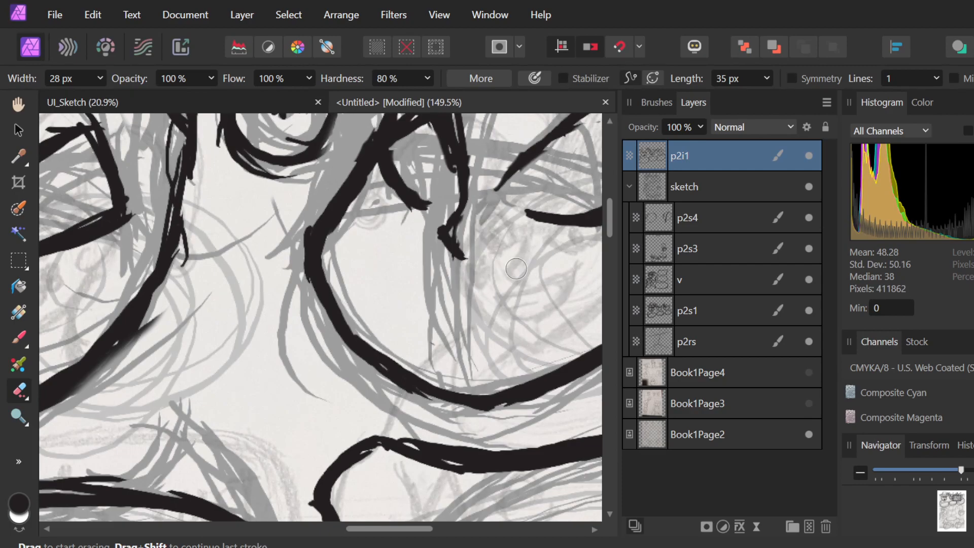
# Try a wider heart-shaped mouth on the third head, with an inner curve across its left part.
pyautogui.press('b')
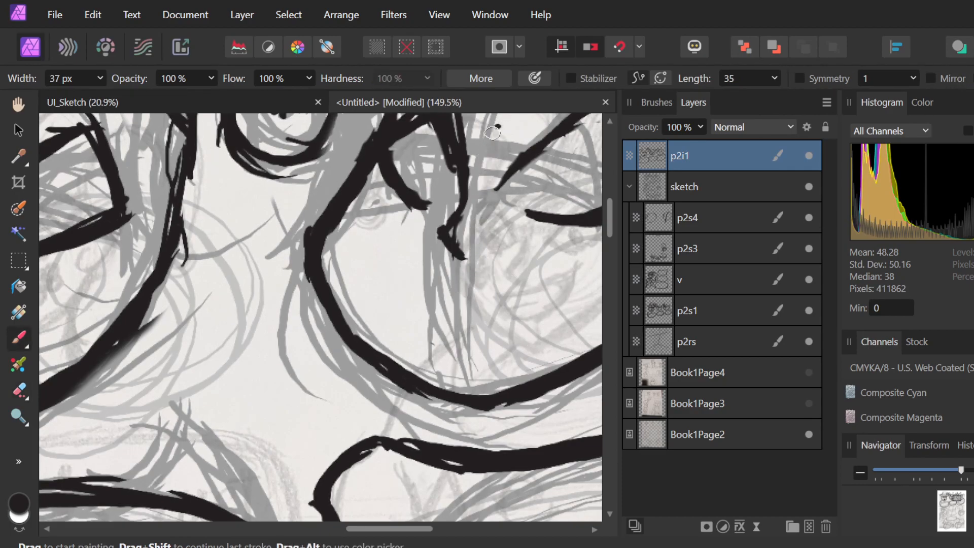
pyautogui.click(435, 306)
pyautogui.moveTo(442, 290)
pyautogui.mouseDown()
pyautogui.moveTo(415, 327)
pyautogui.moveTo(457, 334)
pyautogui.mouseUp()
pyautogui.hotkey('ctrl', 'z')
pyautogui.moveTo(440, 296)
pyautogui.mouseDown()
pyautogui.moveTo(401, 295)
pyautogui.moveTo(416, 346)
pyautogui.moveTo(458, 352)
pyautogui.mouseUp()
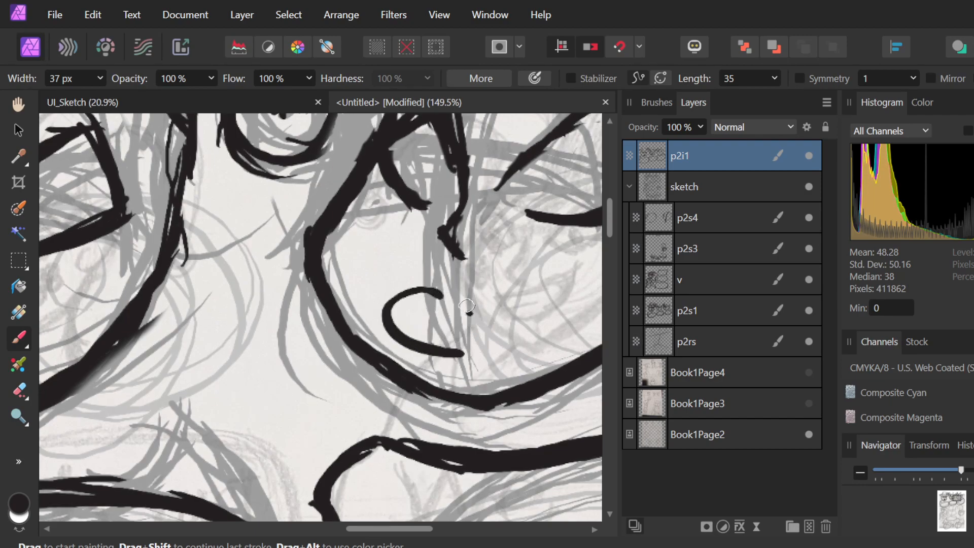
pyautogui.moveTo(441, 296)
pyautogui.mouseDown()
pyautogui.moveTo(516, 278)
pyautogui.moveTo(518, 323)
pyautogui.moveTo(461, 347)
pyautogui.mouseUp()
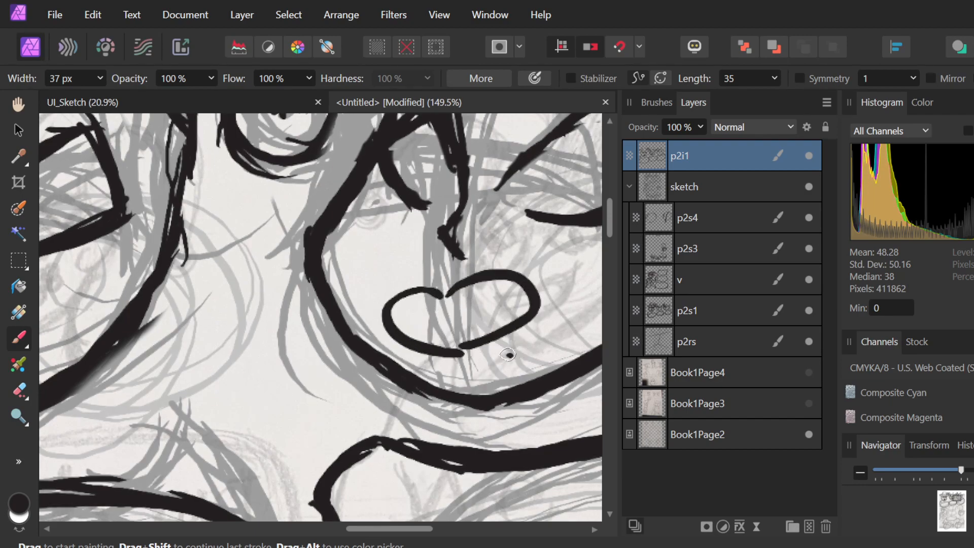
pyautogui.hotkey('ctrl', 'z')
pyautogui.moveTo(441, 295)
pyautogui.mouseDown()
pyautogui.moveTo(475, 276)
pyautogui.moveTo(539, 298)
pyautogui.moveTo(460, 352)
pyautogui.mouseUp()
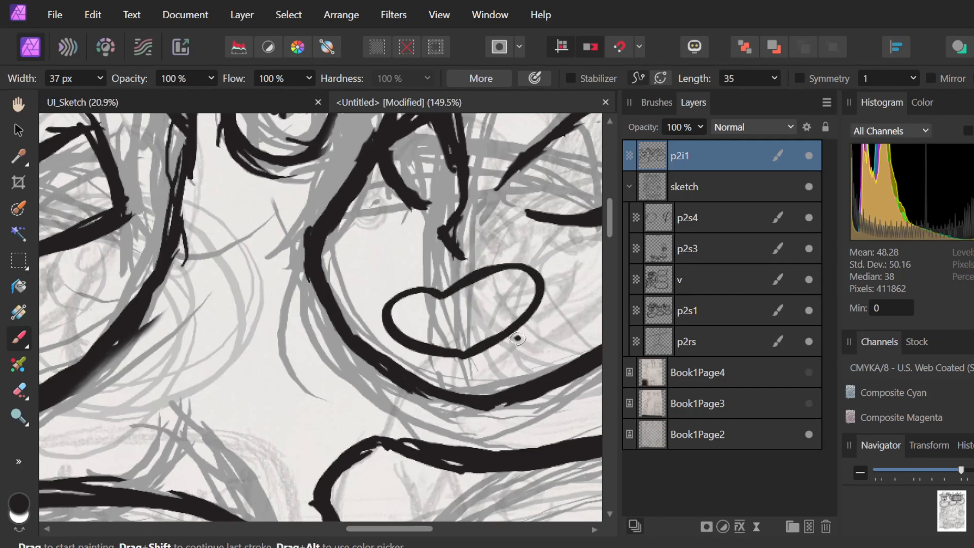
pyautogui.moveTo(390, 310); pyautogui.dragTo(442, 349)
pyautogui.keyDown('ctrl'); pyautogui.scroll(-4, 458, 331); pyautogui.keyUp('ctrl')
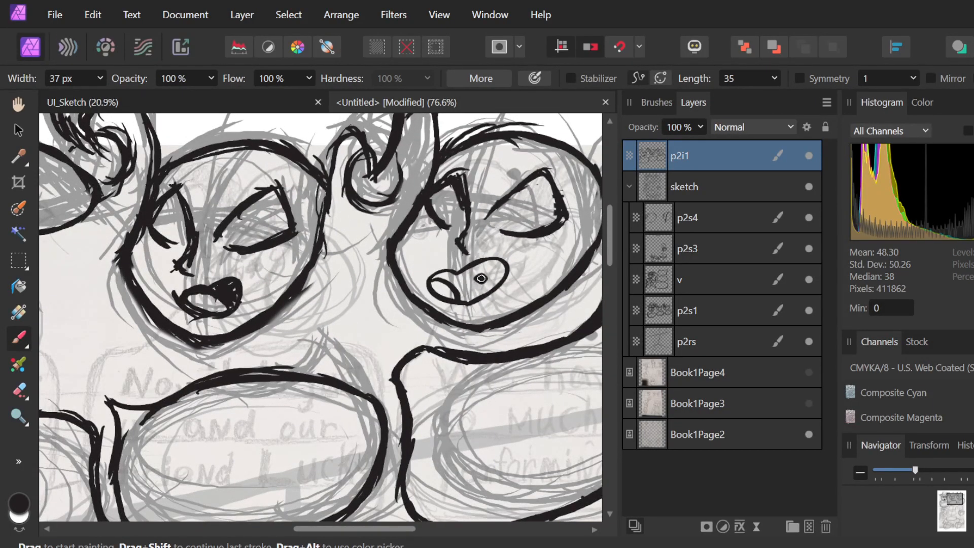
# Undo the wider heart-shaped mouth strokes on the third head.
pyautogui.hotkey('ctrl', 'z')
pyautogui.hotkey('ctrl', 'z')
pyautogui.hotkey('ctrl', 'z')
pyautogui.hotkey('ctrl', 'z')
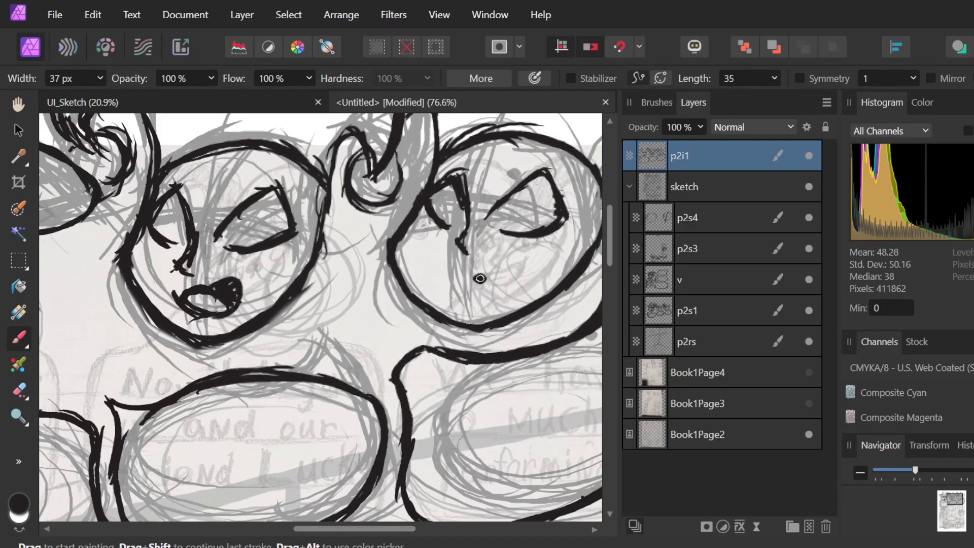
# Touch up the third head's nose tip and ink a short slanted guide line for the mouth below it.
pyautogui.keyDown('ctrl'); pyautogui.scroll(4, 484, 258); pyautogui.keyUp('ctrl')
pyautogui.keyDown('ctrl'); pyautogui.scroll(-4, 485, 259); pyautogui.keyUp('ctrl')
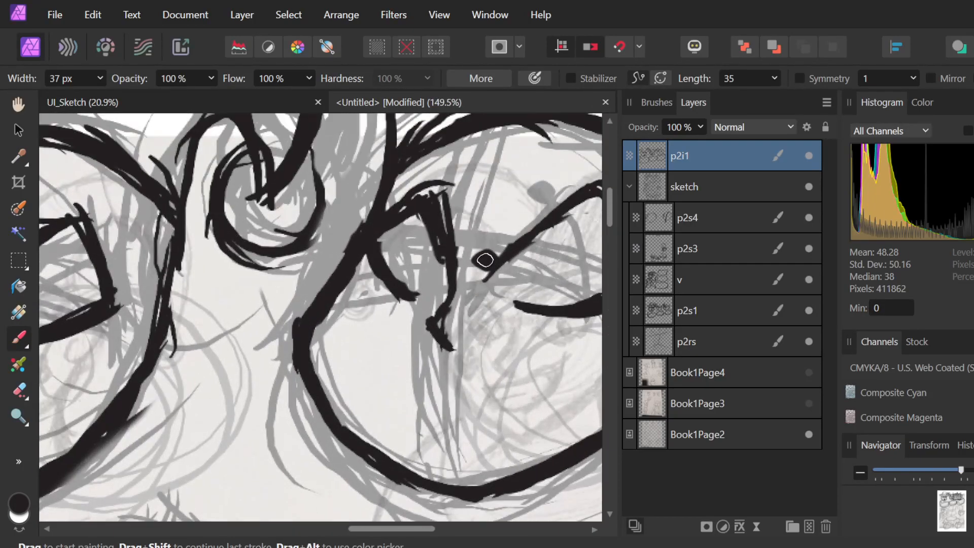
pyautogui.hscroll(2, 486, 260)
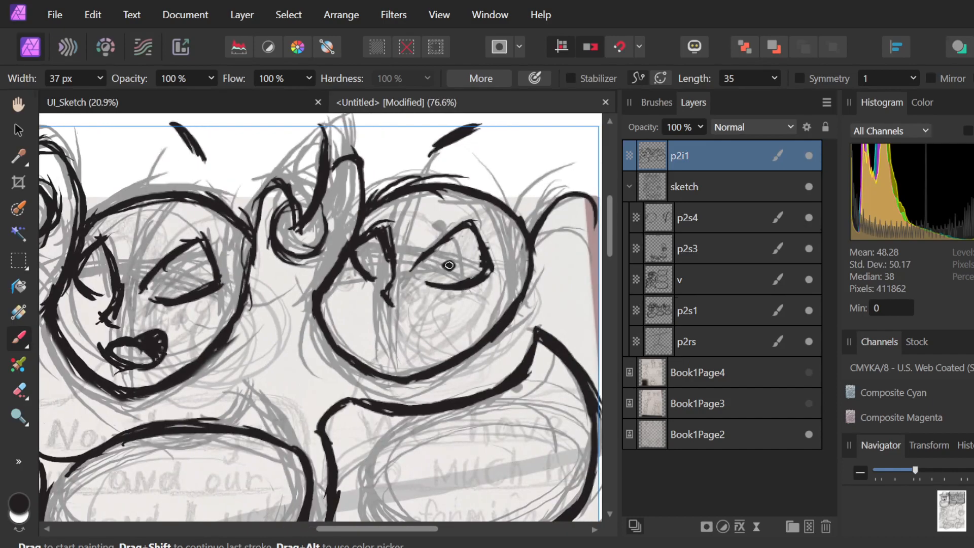
pyautogui.hotkey('ctrl', 'z')
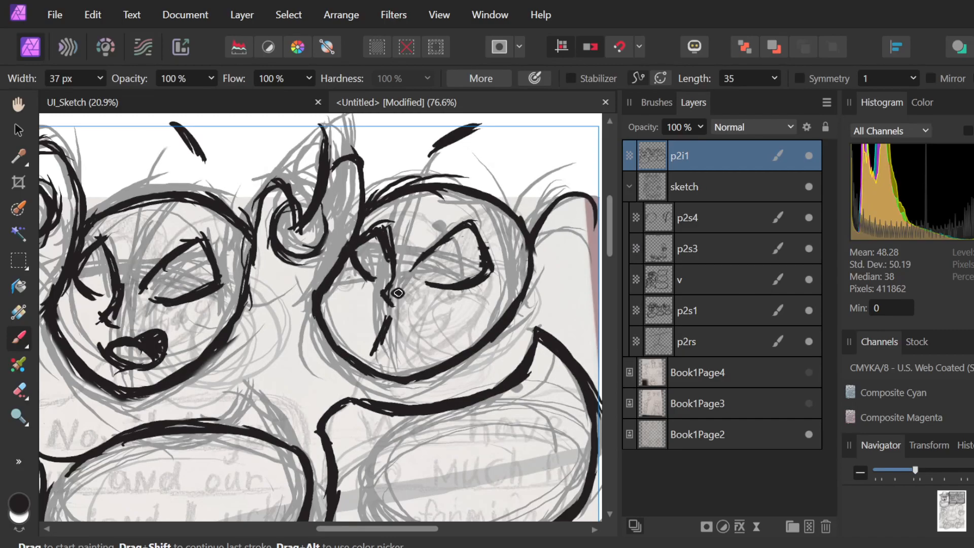
# Try a thick two-lobed mouth outline around the slanted guide line on the third head.
pyautogui.scroll(3, 337, 335)
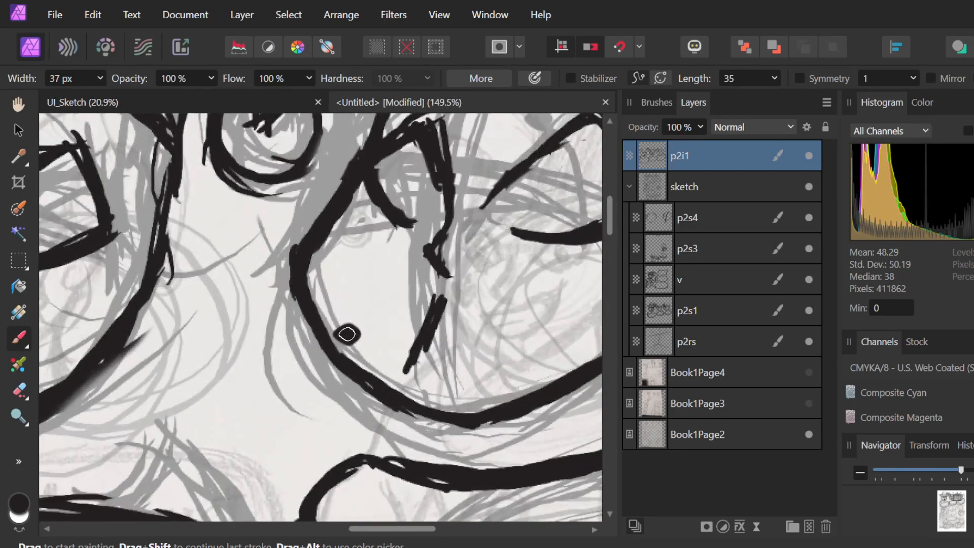
pyautogui.moveTo(431, 320)
pyautogui.mouseDown()
pyautogui.moveTo(386, 329)
pyautogui.moveTo(414, 341)
pyautogui.moveTo(400, 309)
pyautogui.moveTo(403, 360)
pyautogui.moveTo(396, 329)
pyautogui.moveTo(398, 353)
pyautogui.moveTo(433, 305)
pyautogui.moveTo(400, 330)
pyautogui.moveTo(466, 302)
pyautogui.moveTo(522, 306)
pyautogui.moveTo(514, 327)
pyautogui.moveTo(445, 359)
pyautogui.mouseUp()
pyautogui.click(484, 323)
pyautogui.hotkey('ctrl', 'z')
pyautogui.moveTo(507, 332)
pyautogui.mouseDown()
pyautogui.moveTo(420, 359)
pyautogui.moveTo(513, 320)
pyautogui.mouseUp()
pyautogui.moveTo(413, 361)
pyautogui.mouseDown()
pyautogui.moveTo(476, 358)
pyautogui.moveTo(515, 302)
pyautogui.moveTo(523, 342)
pyautogui.mouseUp()
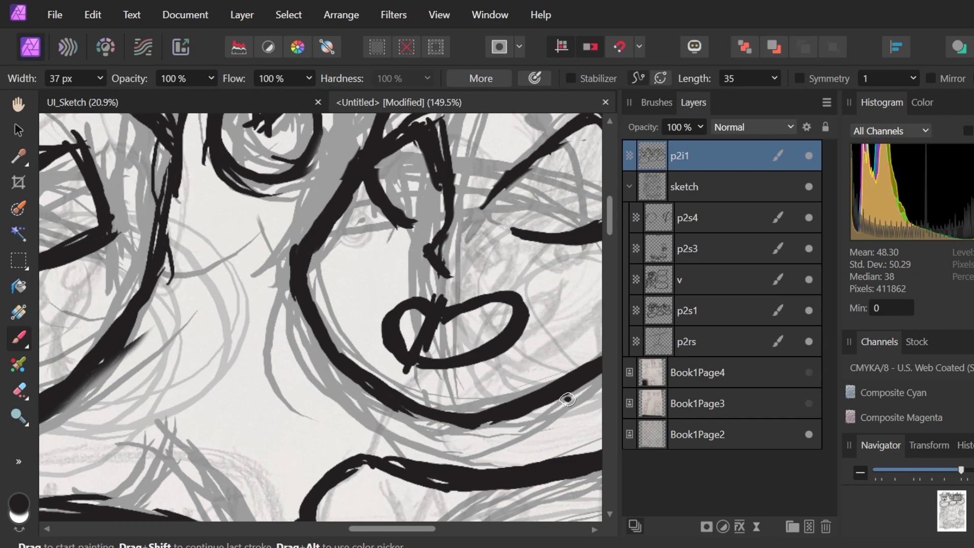
pyautogui.scroll(-5, 426, 317)
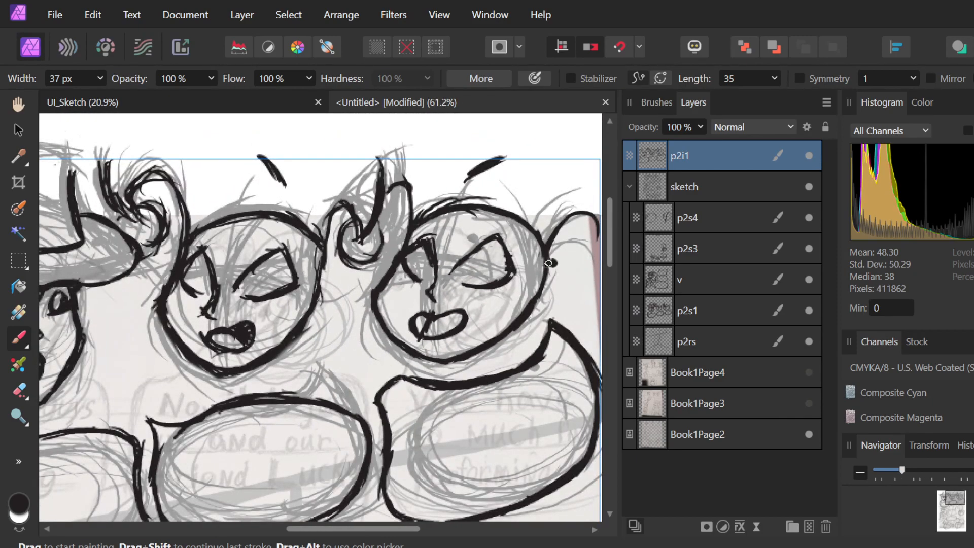
# Undo the mouth outline strokes back to the thin slanted guide line on the third head.
pyautogui.hotkey('ctrl', 'z')
pyautogui.hotkey('ctrl', 'z')
pyautogui.hotkey('ctrl', 'z')
pyautogui.hotkey('ctrl', 'z')
pyautogui.hotkey('ctrl', 'z')
pyautogui.hotkey('ctrl', 'z')
pyautogui.hotkey('ctrl', 'z')
pyautogui.hotkey('ctrl', 'z')
pyautogui.hotkey('ctrl', 'z')
pyautogui.hotkey('ctrl', 'z')
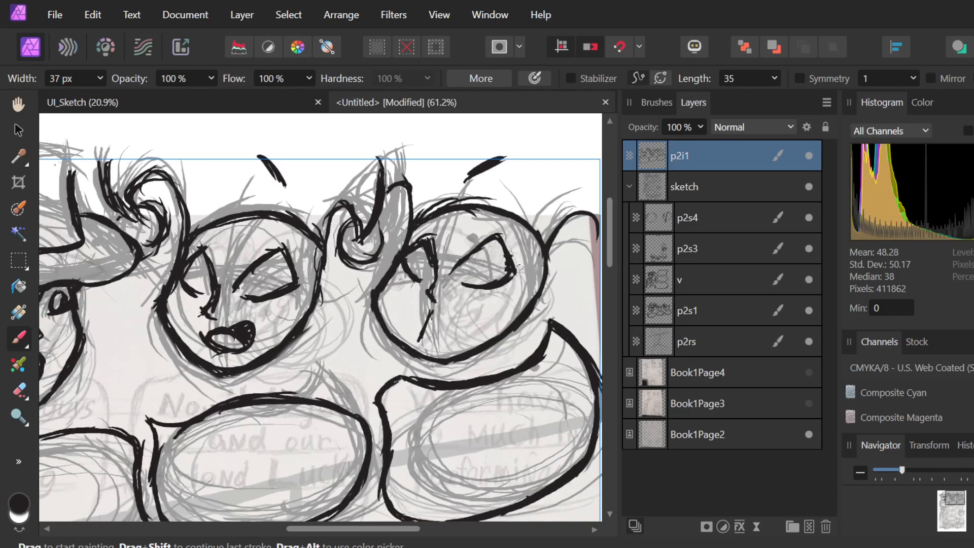
pyautogui.hotkey('ctrl', 'z')
pyautogui.hotkey('ctrl', 'z')
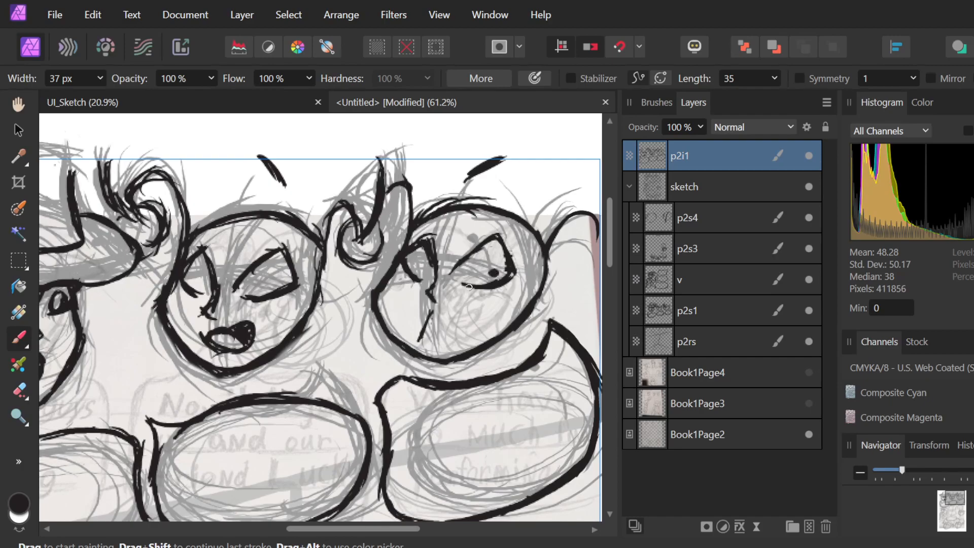
# Try a flat oval mouth outline across the slanted guide line on the third head.
pyautogui.scroll(3, 406, 332)
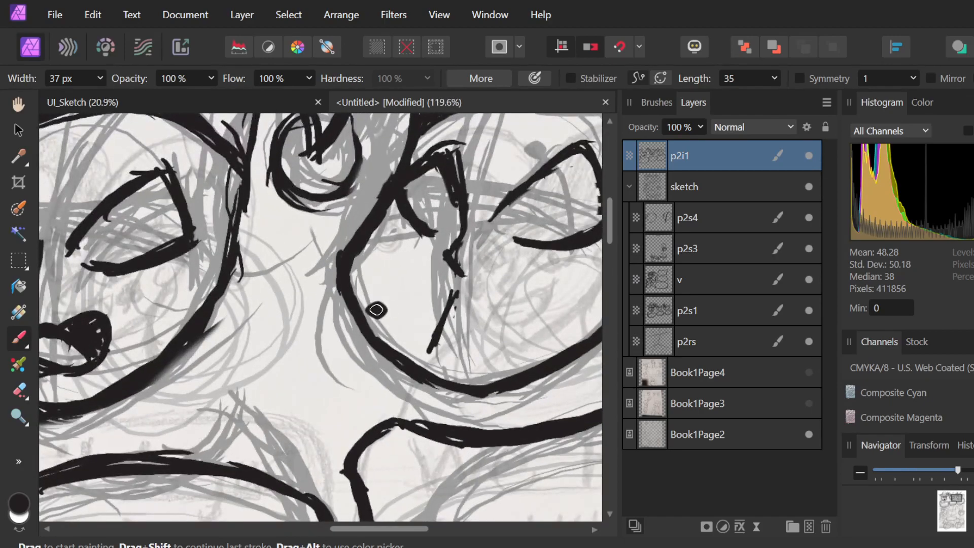
pyautogui.moveTo(426, 299)
pyautogui.mouseDown()
pyautogui.moveTo(424, 328)
pyautogui.moveTo(469, 330)
pyautogui.moveTo(492, 349)
pyautogui.mouseUp()
pyautogui.hotkey('ctrl', 'z')
pyautogui.hotkey('ctrl', 'z')
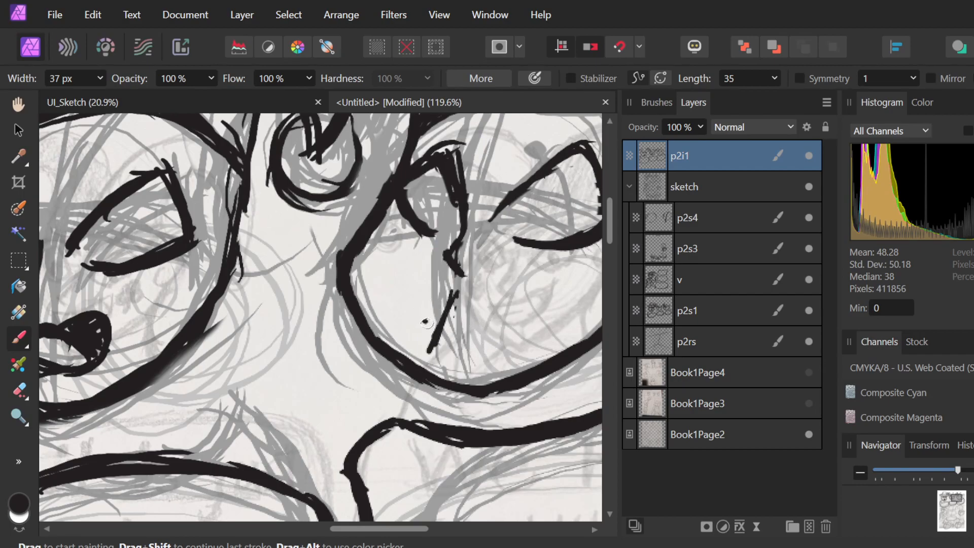
pyautogui.moveTo(432, 330)
pyautogui.mouseDown()
pyautogui.moveTo(485, 303)
pyautogui.moveTo(524, 317)
pyautogui.mouseUp()
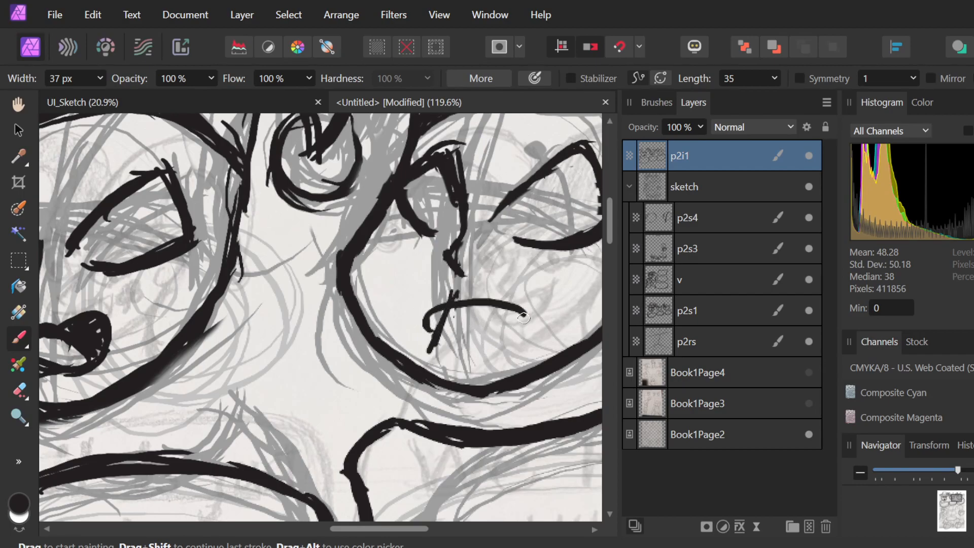
pyautogui.moveTo(439, 310)
pyautogui.mouseDown()
pyautogui.moveTo(433, 335)
pyautogui.moveTo(506, 329)
pyautogui.mouseUp()
pyautogui.moveTo(437, 332)
pyautogui.mouseDown()
pyautogui.moveTo(518, 327)
pyautogui.moveTo(464, 345)
pyautogui.moveTo(530, 315)
pyautogui.mouseUp()
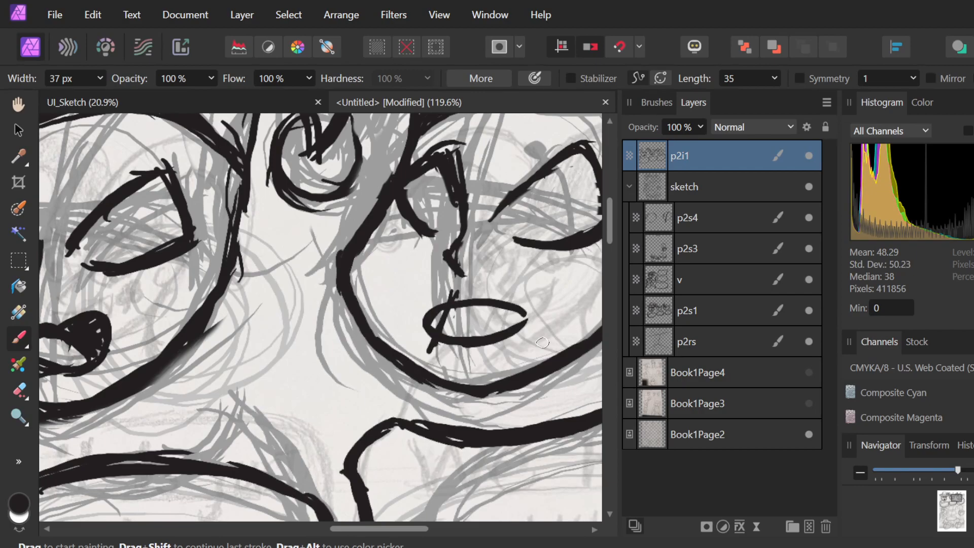
pyautogui.scroll(-5, 255, 336)
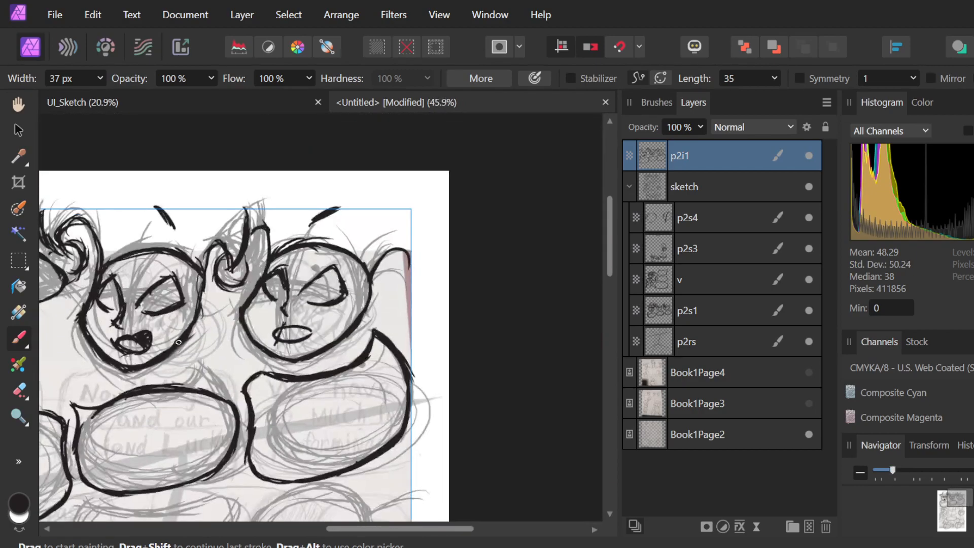
# Extend the third head's oval mouth with a raised lobe at one corner, erase the overlap and add a curved inner line.
pyautogui.scroll(5, 323, 343)
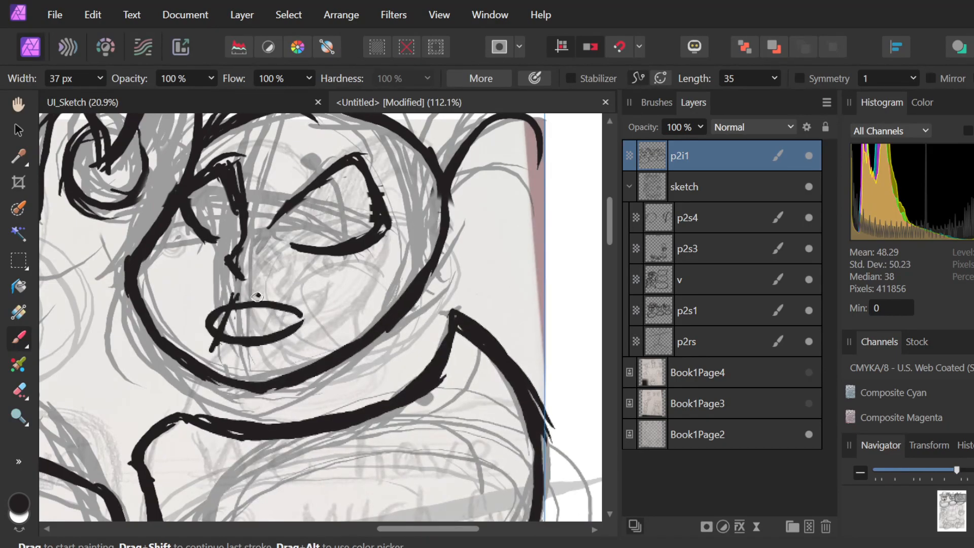
pyautogui.moveTo(257, 305)
pyautogui.mouseDown()
pyautogui.moveTo(294, 288)
pyautogui.moveTo(307, 324)
pyautogui.moveTo(326, 303)
pyautogui.moveTo(292, 309)
pyautogui.moveTo(282, 290)
pyautogui.moveTo(294, 323)
pyautogui.moveTo(305, 296)
pyautogui.moveTo(257, 308)
pyautogui.moveTo(288, 293)
pyautogui.moveTo(306, 311)
pyautogui.moveTo(287, 300)
pyautogui.mouseUp()
pyautogui.hotkey('ctrl', 'z')
pyautogui.hotkey('ctrl', 'z')
pyautogui.hotkey('ctrl', 'z')
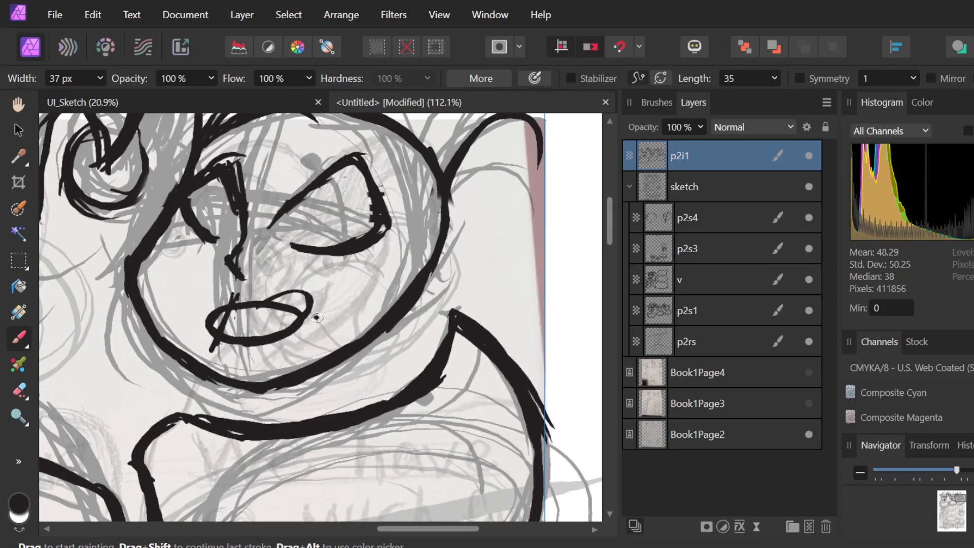
pyautogui.press('e')
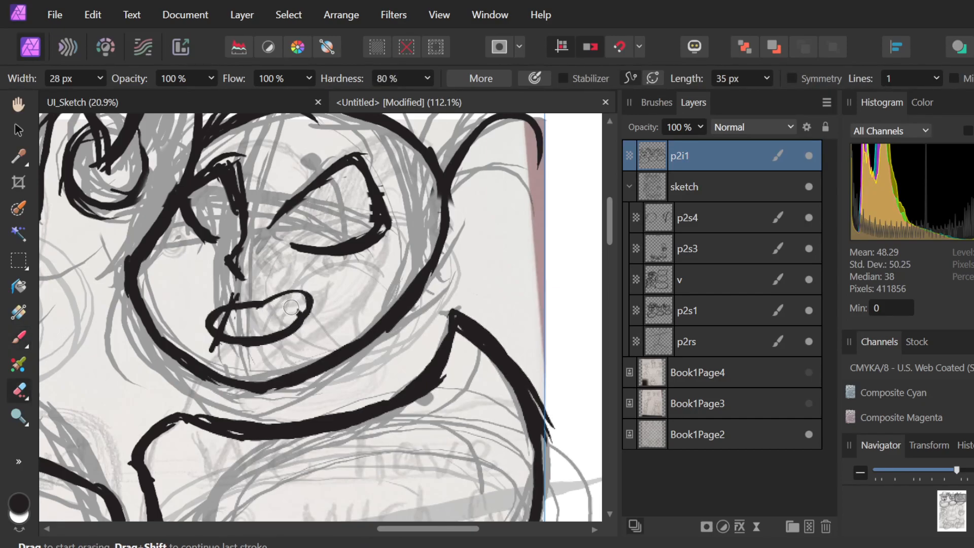
pyautogui.press('b')
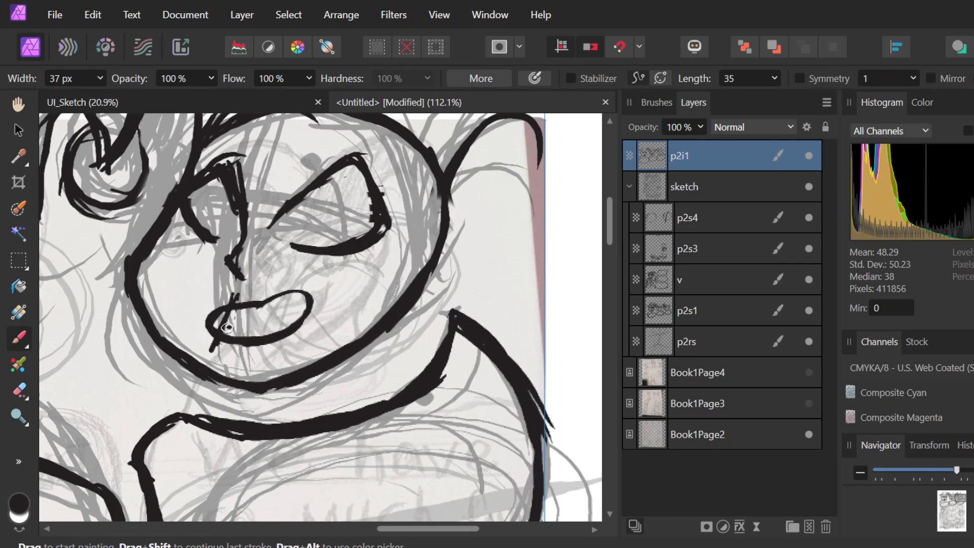
pyautogui.moveTo(230, 318)
pyautogui.mouseDown()
pyautogui.moveTo(224, 326)
pyautogui.moveTo(235, 317)
pyautogui.moveTo(266, 331)
pyautogui.mouseUp()
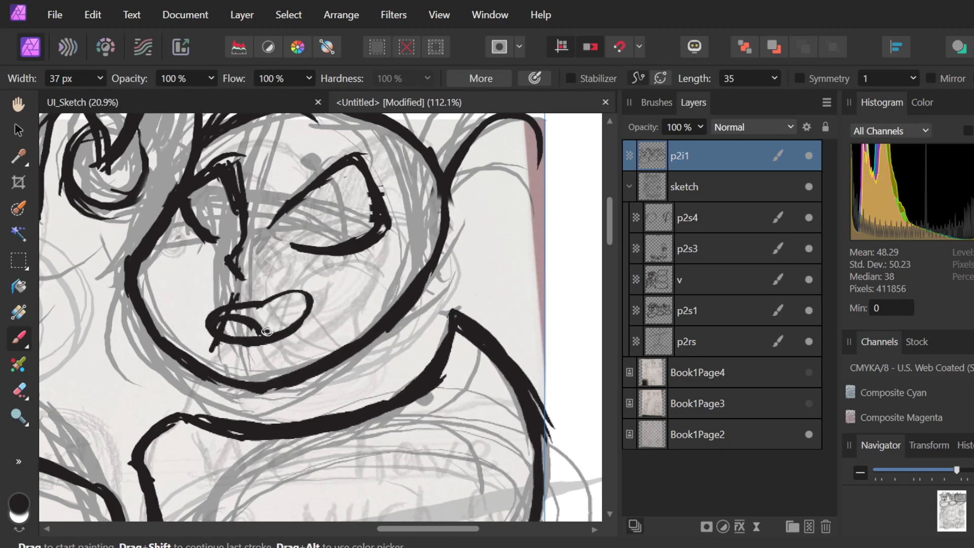
# Undo the oval mouth strokes back to the slanted guide line on the third head.
pyautogui.scroll(-5, 267, 331)
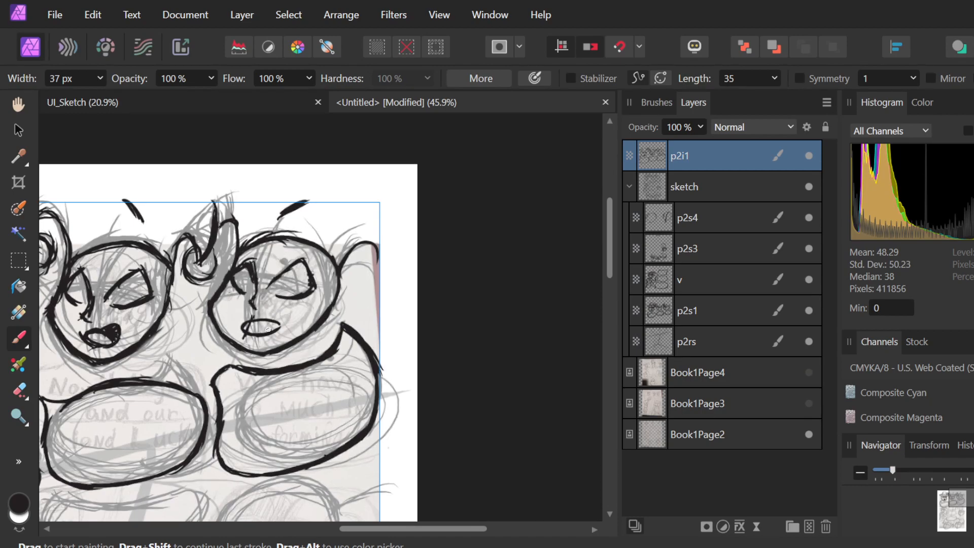
pyautogui.scroll(3, 268, 330)
pyautogui.scroll(-2, 263, 323)
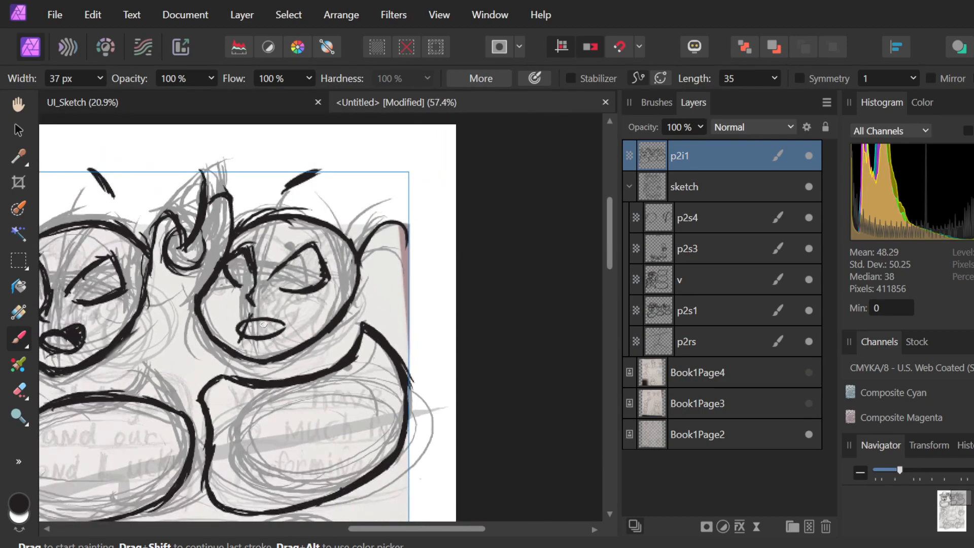
pyautogui.scroll(4, 263, 323)
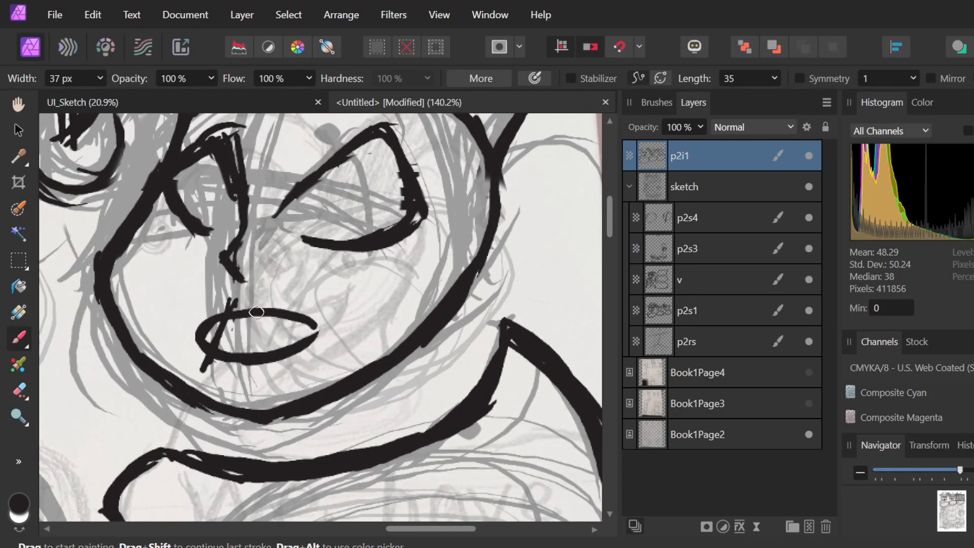
pyautogui.hotkey('ctrl', 'z')
pyautogui.hotkey('ctrl', 'z')
pyautogui.hotkey('ctrl', 'z')
pyautogui.hotkey('ctrl', 'z')
pyautogui.hotkey('ctrl', 'z')
pyautogui.hotkey('ctrl', 'z')
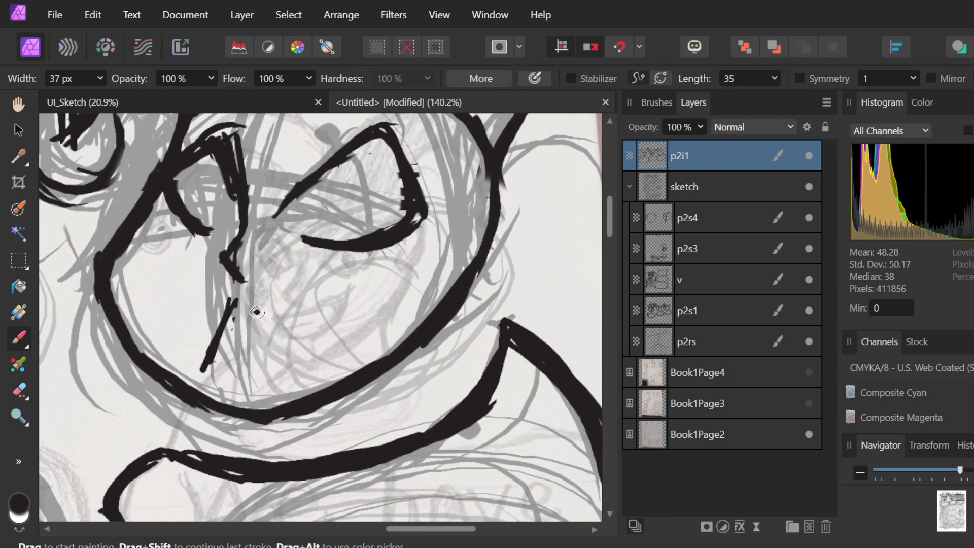
# Ink a heart-shaped mouth outline around the slanted guide line on the third head, undoing its upper lobe stroke beside the line.
pyautogui.moveTo(215, 305)
pyautogui.mouseDown()
pyautogui.moveTo(232, 367)
pyautogui.moveTo(272, 382)
pyautogui.moveTo(212, 342)
pyautogui.moveTo(235, 369)
pyautogui.moveTo(236, 339)
pyautogui.moveTo(277, 380)
pyautogui.mouseUp()
pyautogui.moveTo(218, 345)
pyautogui.mouseDown()
pyautogui.moveTo(270, 378)
pyautogui.moveTo(243, 365)
pyautogui.moveTo(305, 348)
pyautogui.moveTo(261, 376)
pyautogui.moveTo(312, 334)
pyautogui.moveTo(287, 349)
pyautogui.moveTo(311, 350)
pyautogui.mouseUp()
pyautogui.moveTo(259, 327)
pyautogui.mouseDown()
pyautogui.moveTo(318, 315)
pyautogui.moveTo(266, 316)
pyautogui.moveTo(305, 304)
pyautogui.moveTo(254, 318)
pyautogui.moveTo(215, 345)
pyautogui.moveTo(209, 332)
pyautogui.moveTo(259, 324)
pyautogui.moveTo(215, 324)
pyautogui.moveTo(256, 313)
pyautogui.moveTo(222, 313)
pyautogui.mouseUp()
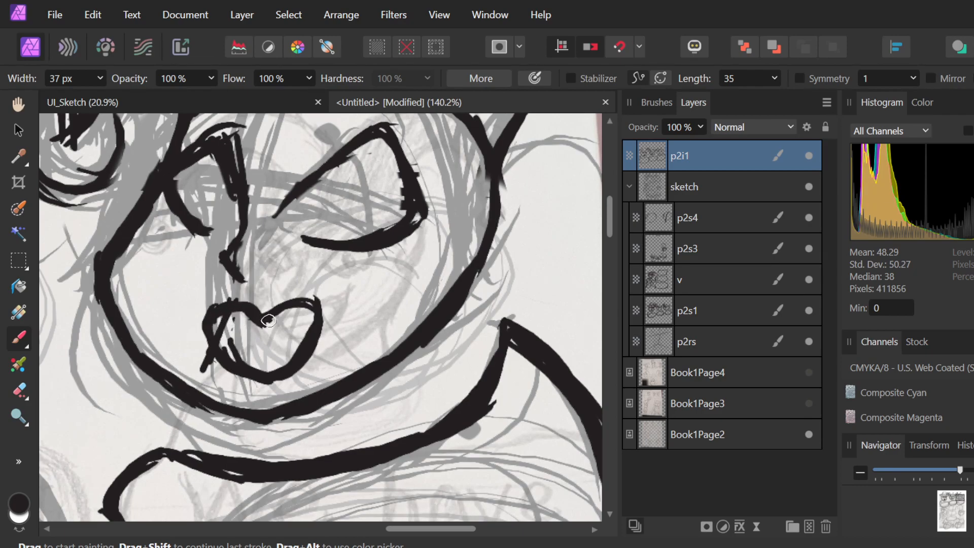
pyautogui.hotkey('ctrl', 'z')
pyautogui.hotkey('ctrl', 'z')
pyautogui.hotkey('ctrl', 'z')
pyautogui.hotkey('ctrl', 'z')
pyautogui.hotkey('ctrl', 'z')
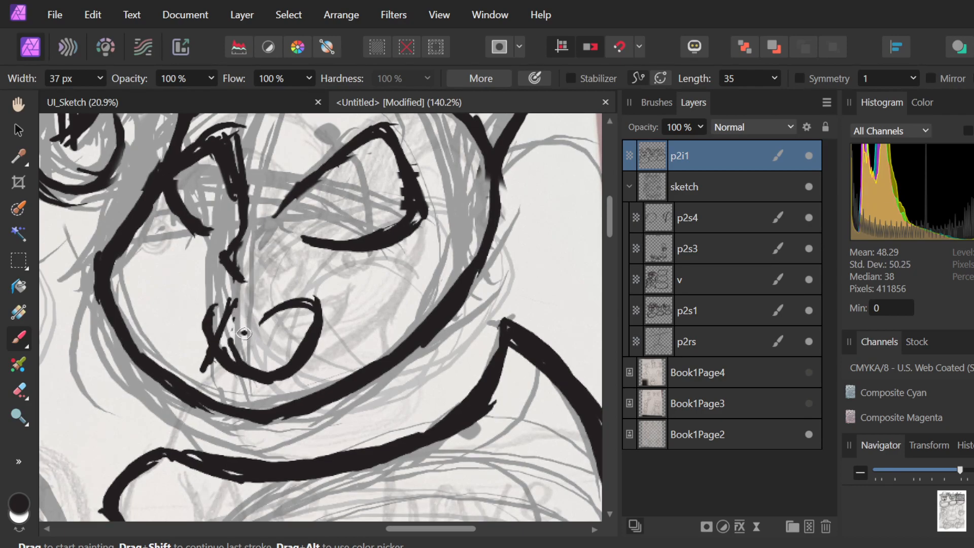
# Complete the third head's heart-shaped mouth with two upper lobes meeting in a central notch.
pyautogui.moveTo(314, 340)
pyautogui.mouseDown()
pyautogui.moveTo(308, 294)
pyautogui.moveTo(316, 342)
pyautogui.moveTo(324, 308)
pyautogui.moveTo(322, 320)
pyautogui.moveTo(318, 310)
pyautogui.moveTo(271, 311)
pyautogui.moveTo(321, 306)
pyautogui.moveTo(268, 312)
pyautogui.mouseUp()
pyautogui.moveTo(308, 294); pyautogui.dragTo(267, 315)
pyautogui.moveTo(208, 343)
pyautogui.mouseDown()
pyautogui.moveTo(237, 306)
pyautogui.moveTo(238, 320)
pyautogui.moveTo(248, 309)
pyautogui.moveTo(244, 303)
pyautogui.moveTo(266, 321)
pyautogui.moveTo(315, 306)
pyautogui.mouseUp()
pyautogui.hotkey('ctrl', 'z')
pyautogui.scroll(-5, 318, 309)
pyautogui.hscroll(6, 272, 284)
pyautogui.hscroll(-5, 271, 284)
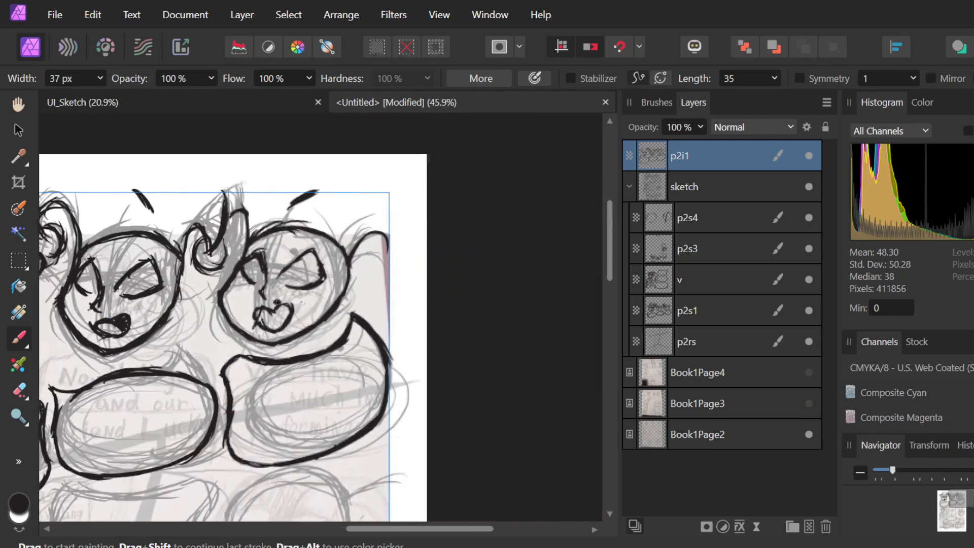
# Look over the uninked sketch panels below the three speech bubbles, ending at the hatted figure under the first bubble.
pyautogui.scroll(-10, 271, 284)
pyautogui.hscroll(-2, 271, 283)
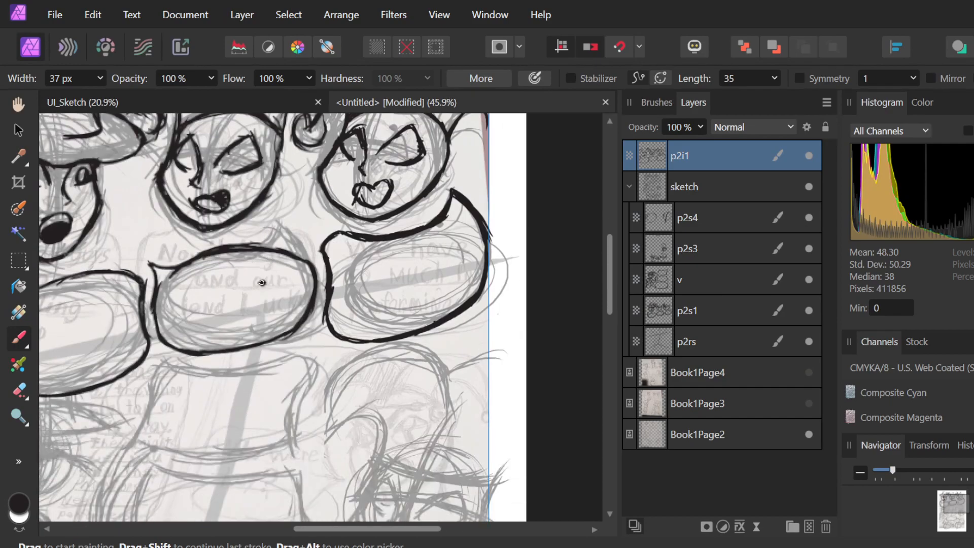
pyautogui.hscroll(-4, 276, 298)
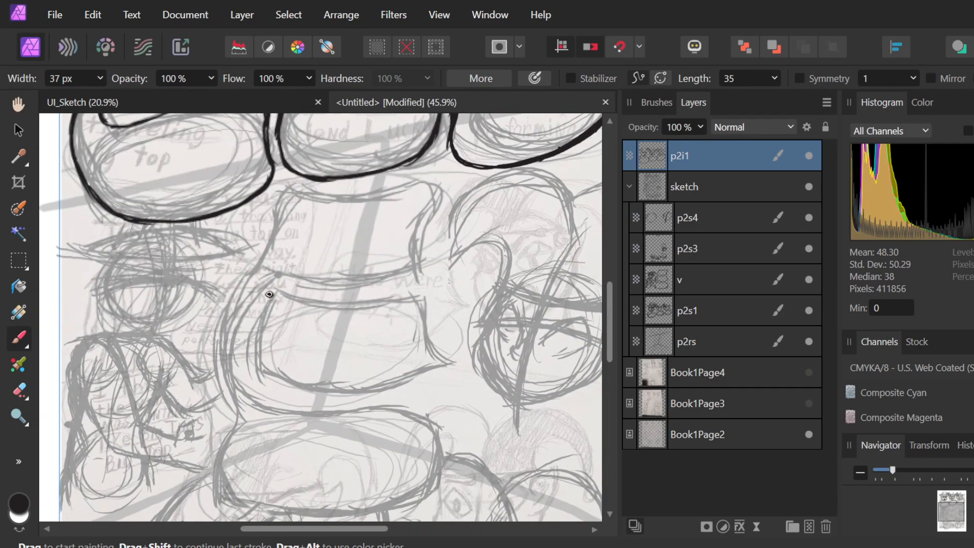
pyautogui.scroll(-3, 269, 290)
pyautogui.scroll(2, 213, 232)
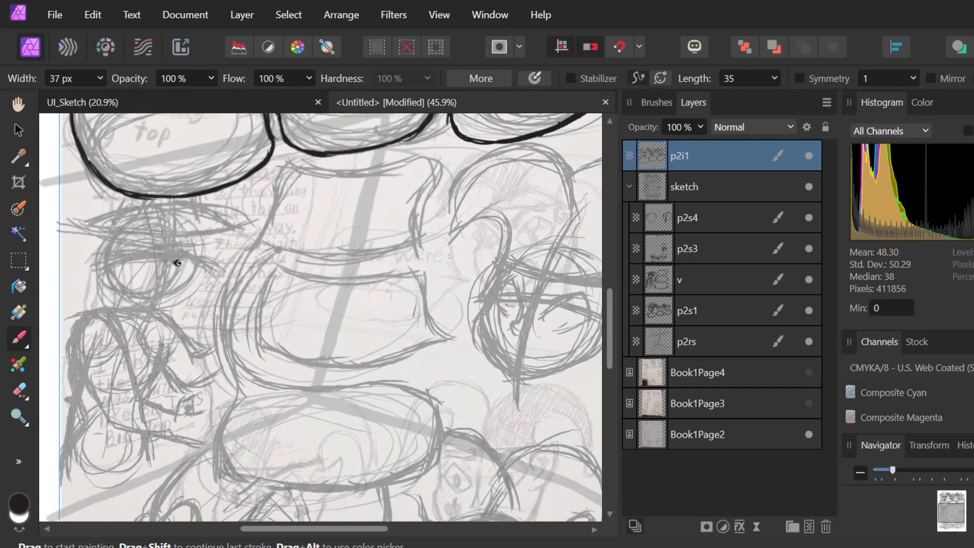
pyautogui.hscroll(4, 234, 262)
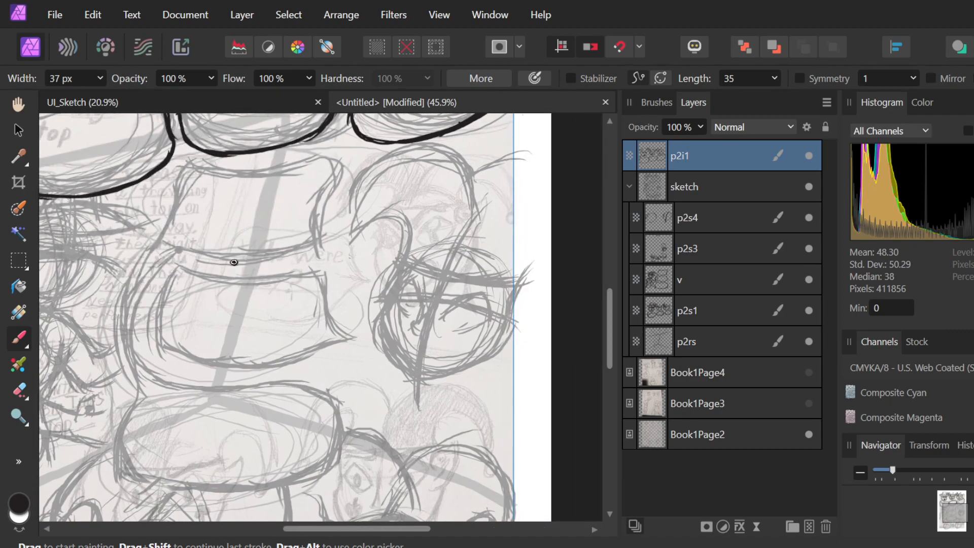
pyautogui.hscroll(-4, 233, 262)
pyautogui.hscroll(-2, 163, 274)
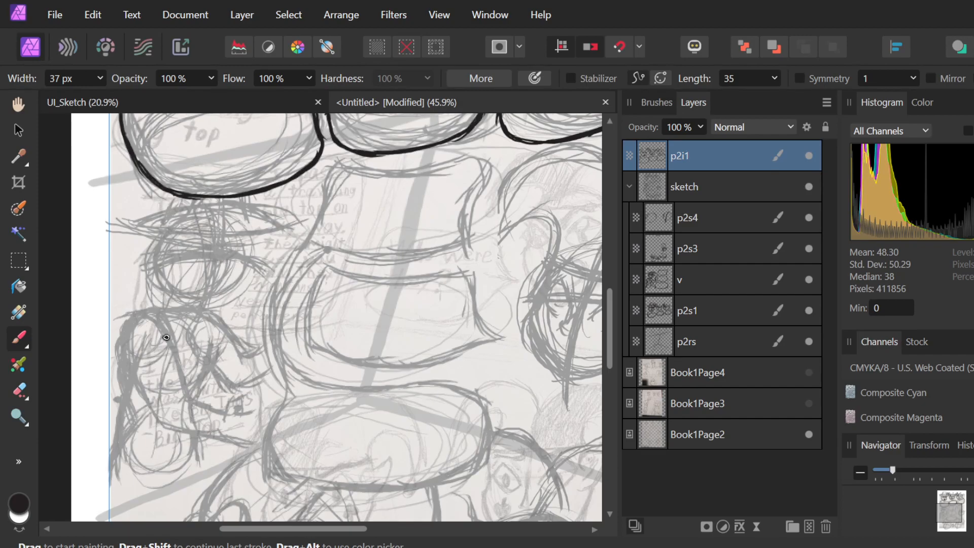
pyautogui.scroll(3, 162, 300)
pyautogui.scroll(3, 169, 288)
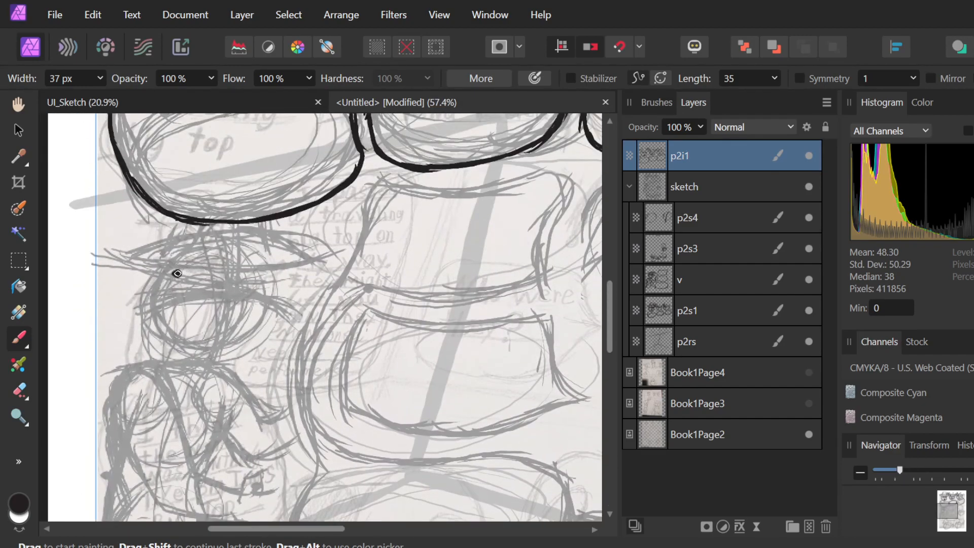
# Ink the hat crown's two sides and inward-turned corners below the first speech bubble, trim a corner, and start the curved brim edge.
pyautogui.scroll(4, 176, 273)
pyautogui.scroll(-1, 177, 274)
pyautogui.hscroll(-2, 178, 273)
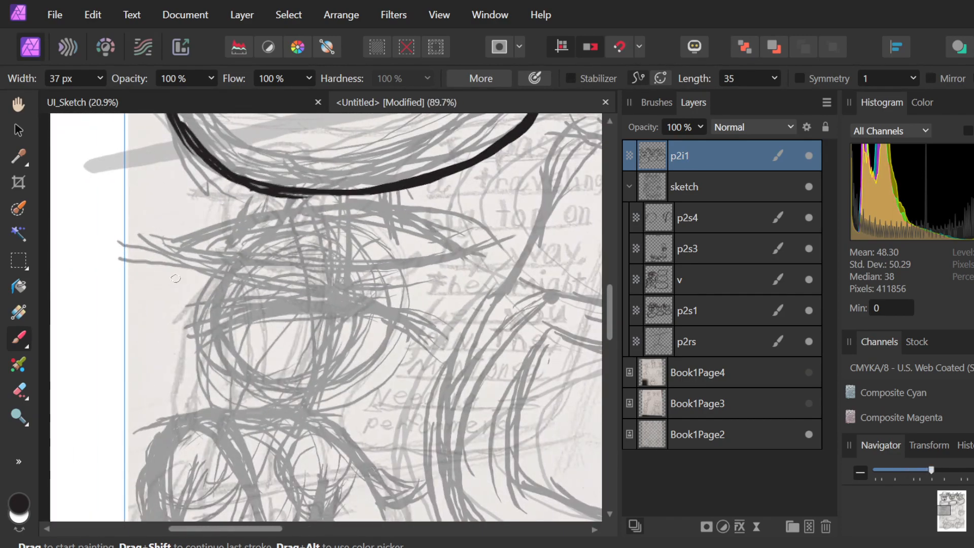
pyautogui.moveTo(246, 209)
pyautogui.mouseDown()
pyautogui.moveTo(223, 249)
pyautogui.moveTo(232, 223)
pyautogui.moveTo(236, 233)
pyautogui.moveTo(247, 202)
pyautogui.mouseUp()
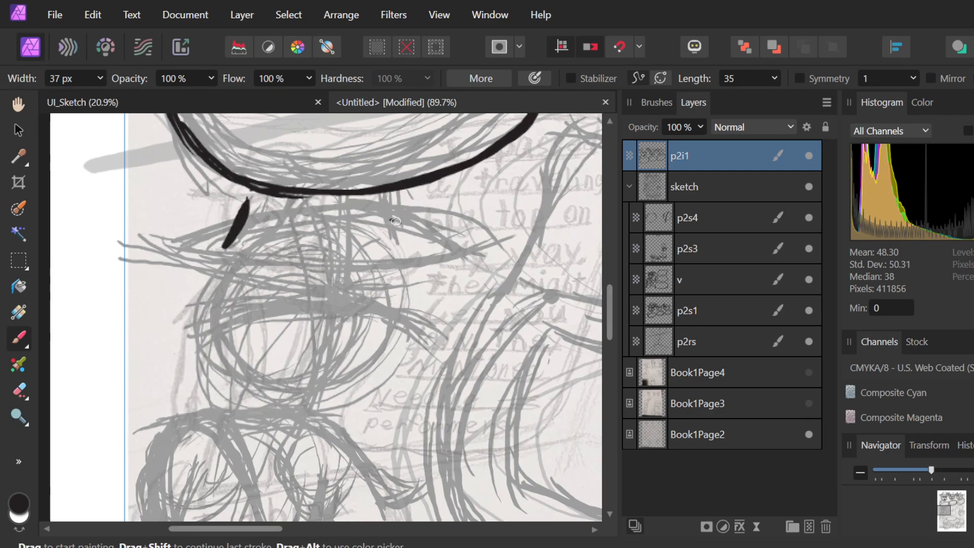
pyautogui.moveTo(391, 240)
pyautogui.mouseDown()
pyautogui.moveTo(384, 202)
pyautogui.moveTo(400, 243)
pyautogui.moveTo(396, 225)
pyautogui.moveTo(348, 240)
pyautogui.moveTo(383, 243)
pyautogui.moveTo(357, 237)
pyautogui.moveTo(368, 244)
pyautogui.moveTo(388, 242)
pyautogui.mouseUp()
pyautogui.moveTo(240, 249)
pyautogui.mouseDown()
pyautogui.moveTo(257, 250)
pyautogui.moveTo(240, 226)
pyautogui.mouseUp()
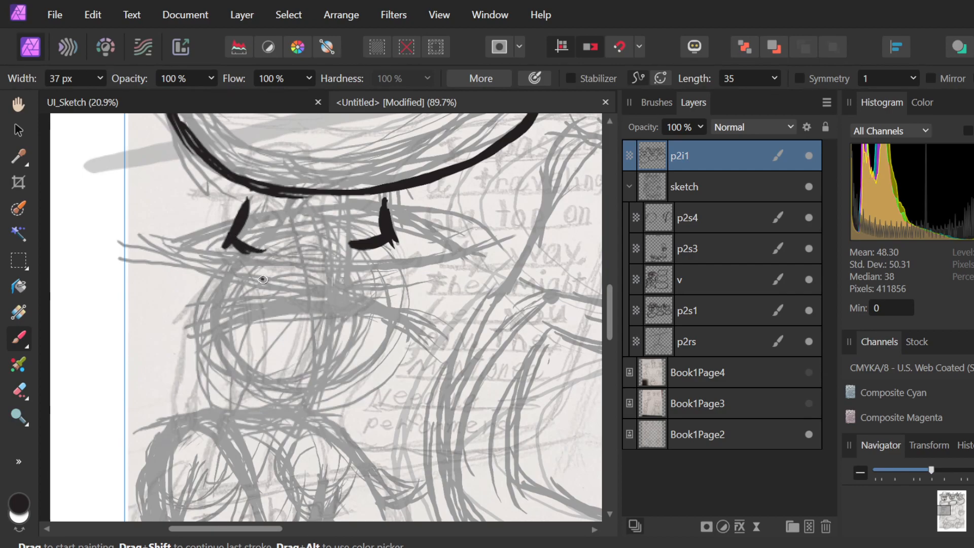
pyautogui.press('e')
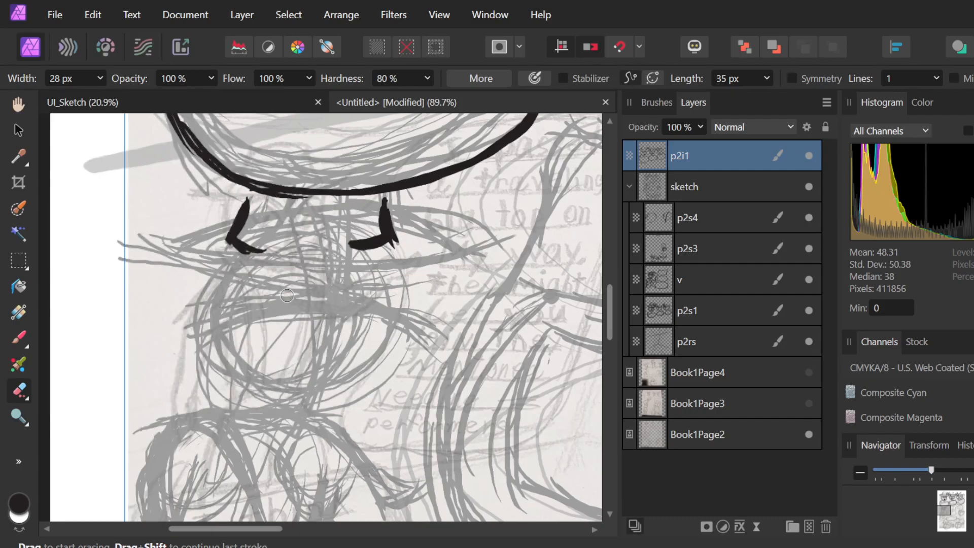
pyautogui.press('b')
pyautogui.moveTo(186, 247); pyautogui.dragTo(291, 284)
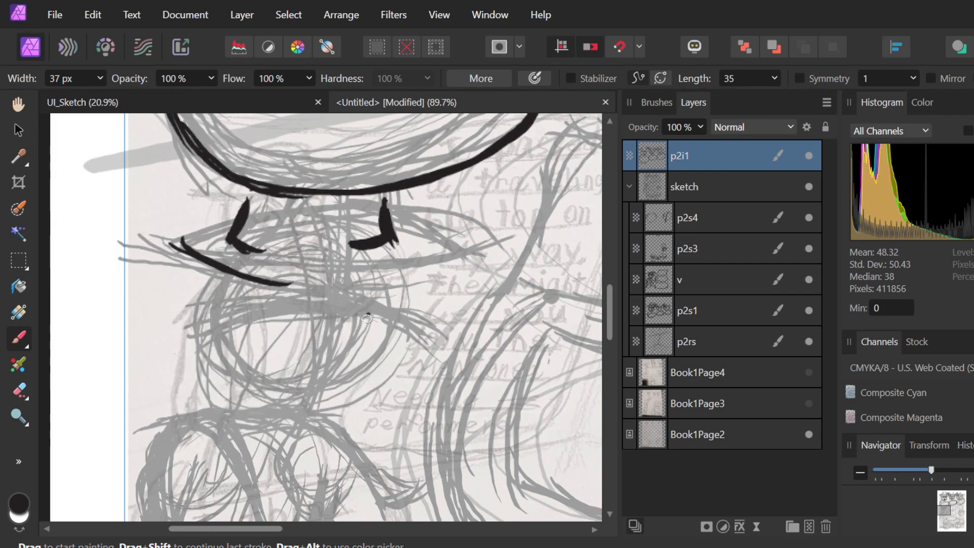
# Try a short slanted stroke and a thin lower brim curve on the hat, and undo both.
pyautogui.moveTo(356, 321); pyautogui.dragTo(374, 294)
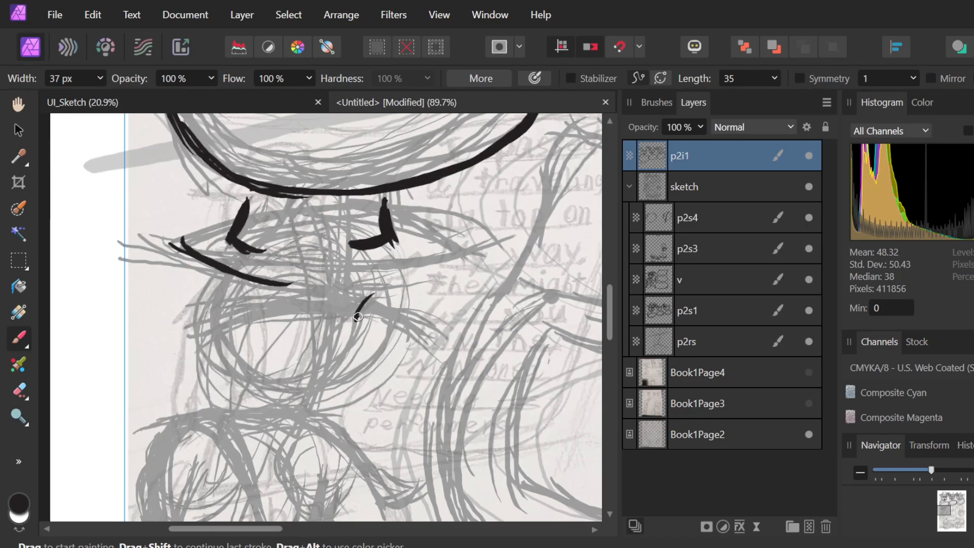
pyautogui.moveTo(211, 277)
pyautogui.mouseDown()
pyautogui.moveTo(251, 303)
pyautogui.moveTo(421, 309)
pyautogui.mouseUp()
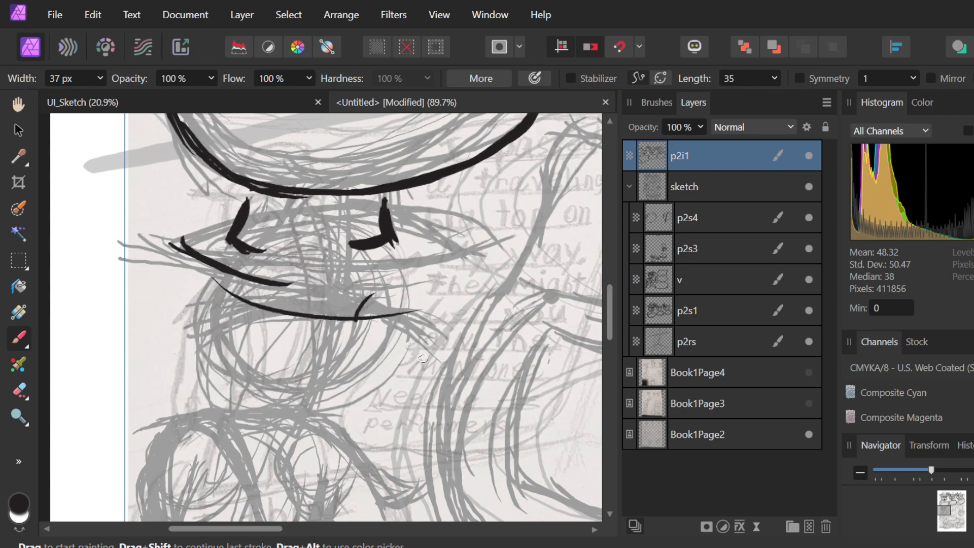
pyautogui.scroll(-6, 423, 359)
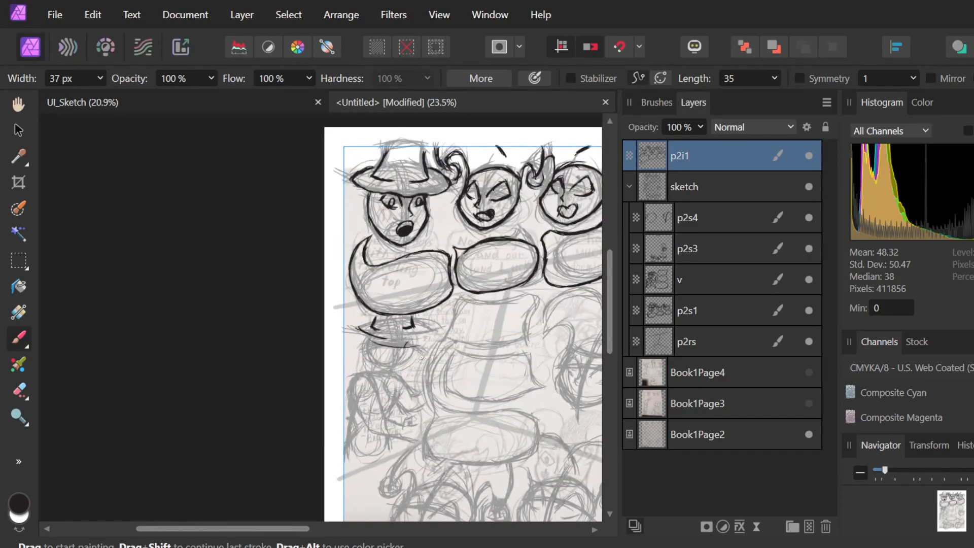
pyautogui.scroll(6, 421, 358)
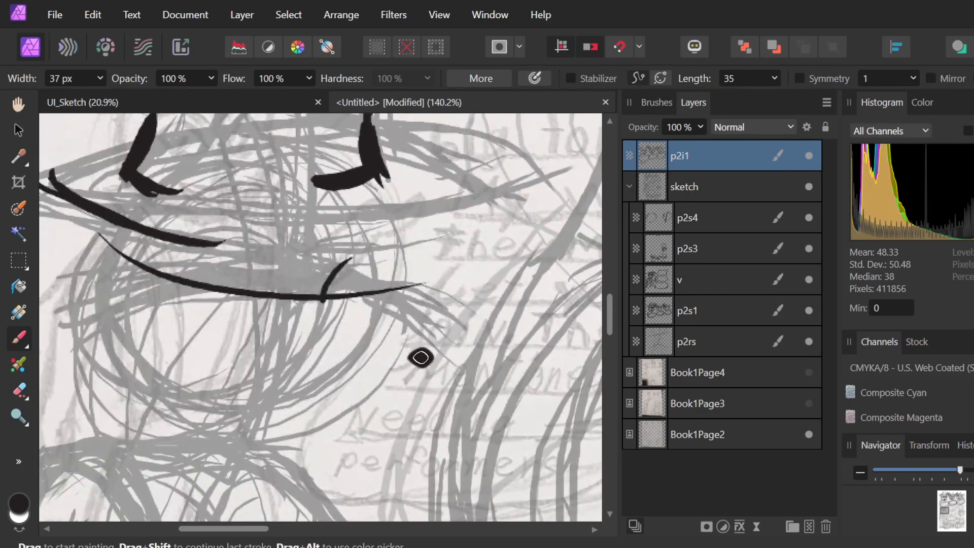
pyautogui.hotkey('ctrl', 'z')
pyautogui.hotkey('ctrl', 'z')
pyautogui.click(421, 358)
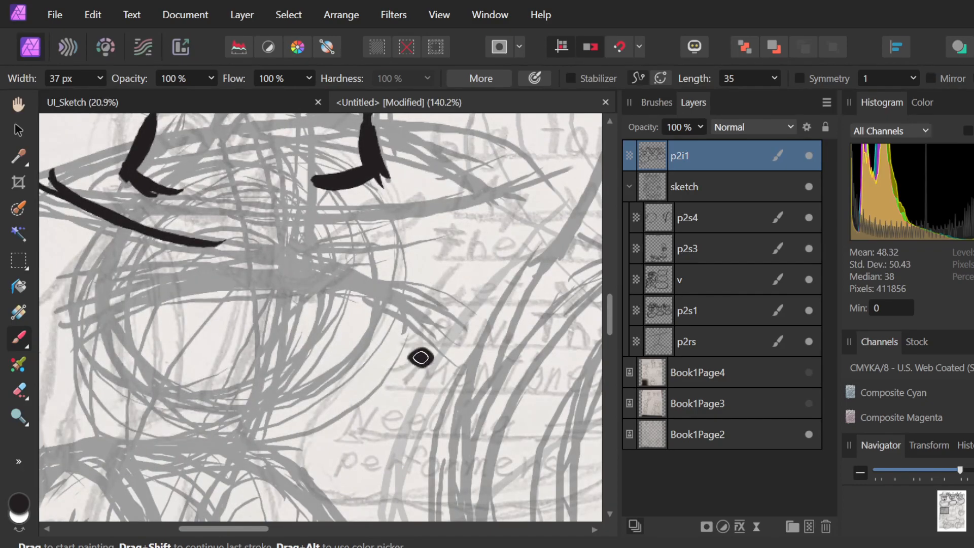
pyautogui.hotkey('ctrl', 'z')
# Try long curved ink strokes across the face below the hat crown, extend the lower one toward one end, and undo them.
pyautogui.moveTo(115, 280)
pyautogui.mouseDown()
pyautogui.moveTo(307, 289)
pyautogui.moveTo(398, 283)
pyautogui.moveTo(395, 268)
pyautogui.mouseUp()
pyautogui.moveTo(113, 271); pyautogui.dragTo(384, 261)
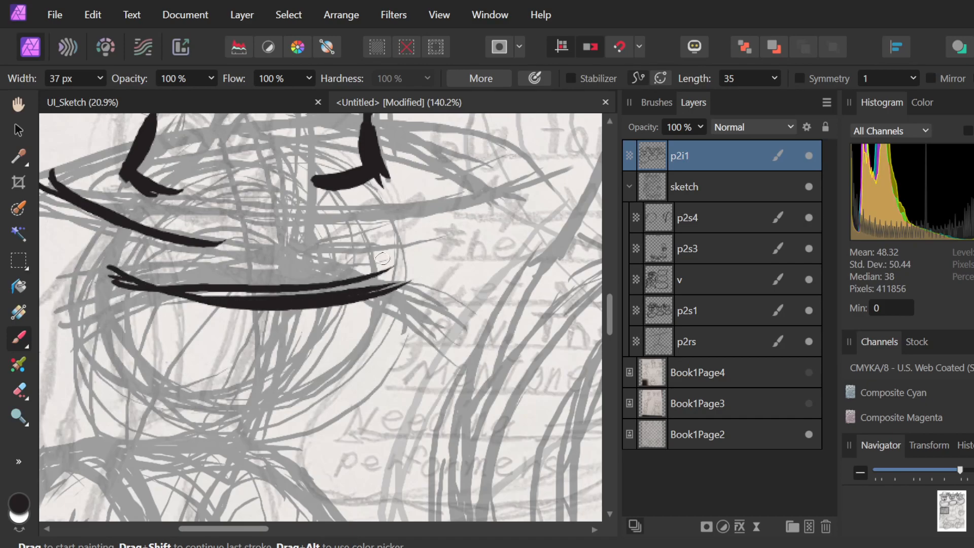
pyautogui.moveTo(292, 296); pyautogui.dragTo(463, 258)
pyautogui.click(358, 271)
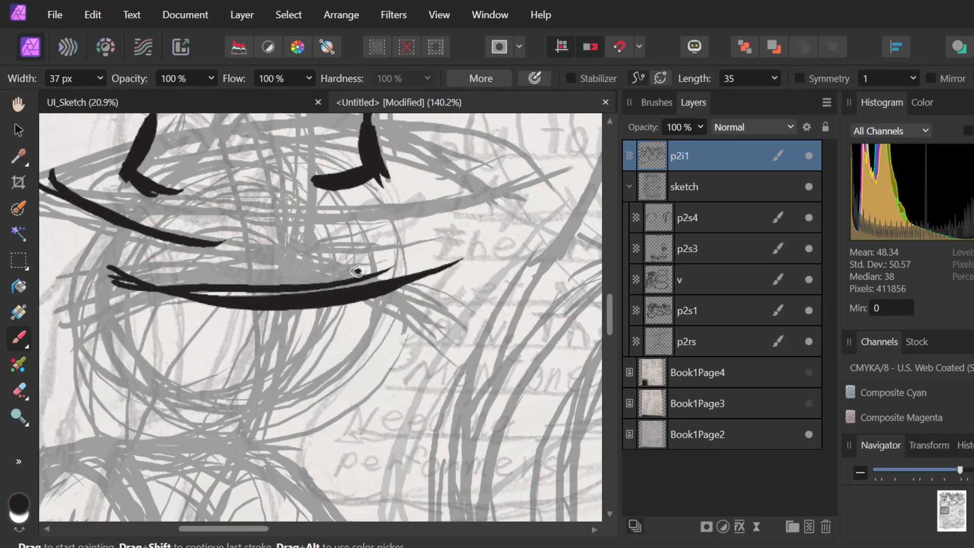
pyautogui.hotkey('ctrl', 'z')
pyautogui.hotkey('ctrl', 'z')
pyautogui.hotkey('ctrl', 'z')
pyautogui.hotkey('ctrl', 'z')
pyautogui.hotkey('ctrl', 'z')
pyautogui.hotkey('ctrl', 'z')
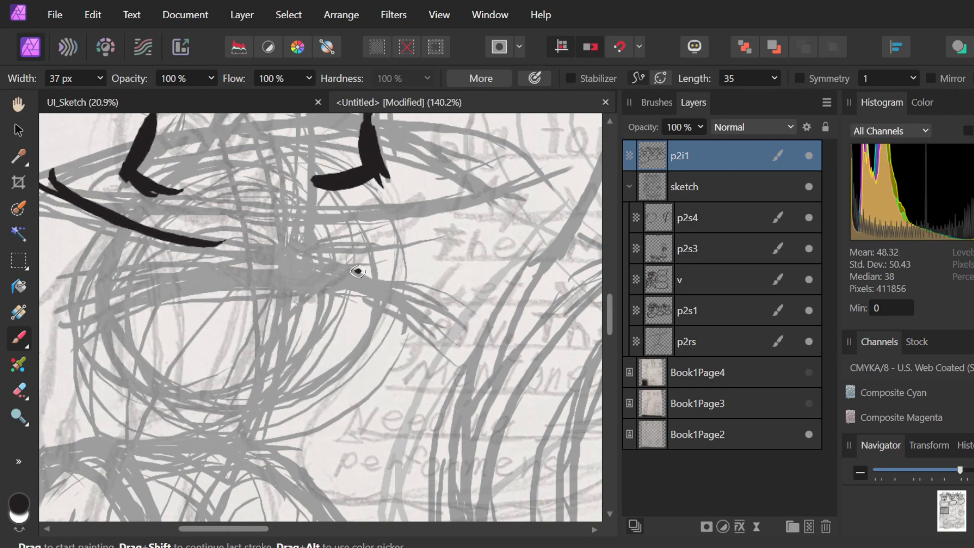
# On the v sketch layer, erase the dense sketch lines across the upper face on both sides of the nose bridge.
pyautogui.click(740, 191)
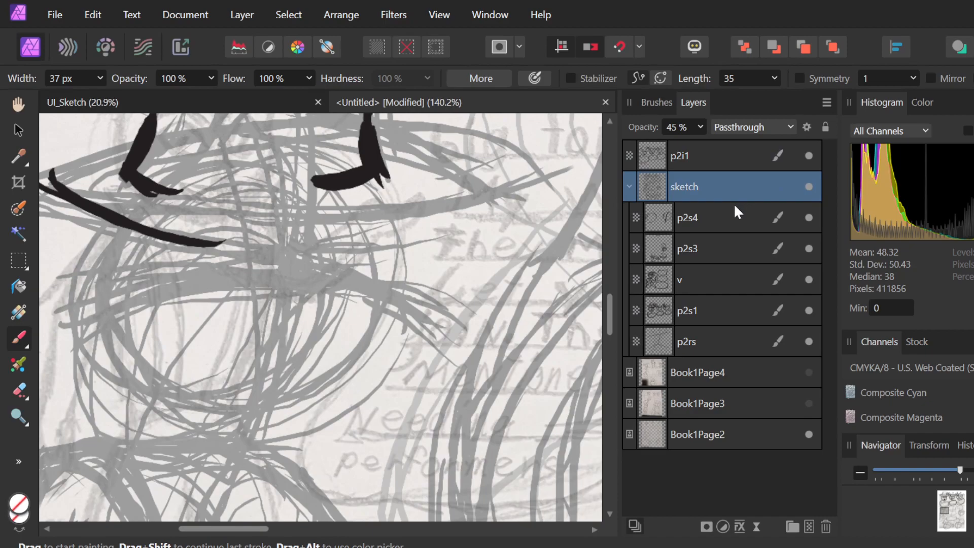
pyautogui.click(701, 287)
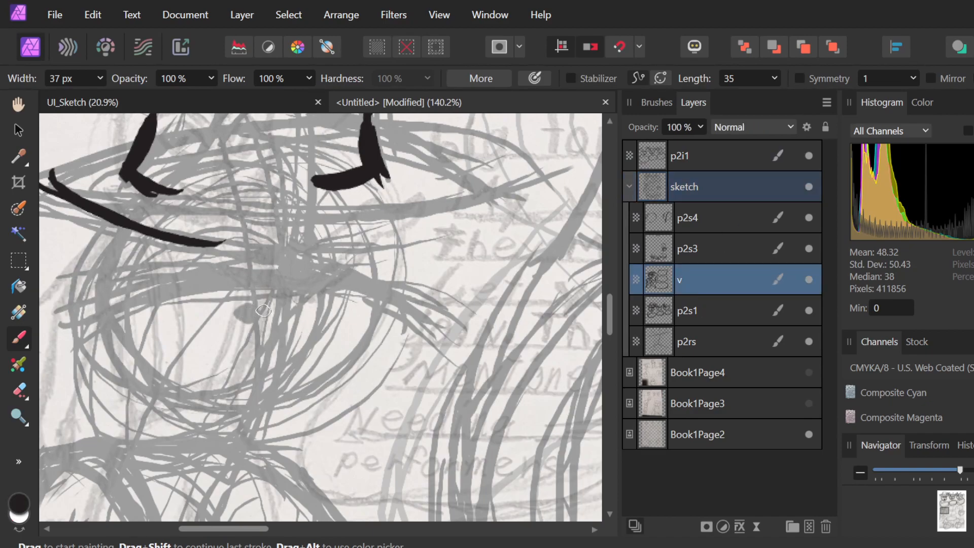
pyautogui.press('e')
pyautogui.moveTo(264, 309)
pyautogui.mouseDown()
pyautogui.moveTo(260, 255)
pyautogui.moveTo(182, 290)
pyautogui.moveTo(207, 279)
pyautogui.moveTo(146, 286)
pyautogui.moveTo(160, 294)
pyautogui.moveTo(169, 287)
pyautogui.moveTo(140, 270)
pyautogui.moveTo(126, 293)
pyautogui.moveTo(125, 276)
pyautogui.moveTo(201, 299)
pyautogui.mouseUp()
pyautogui.moveTo(330, 294)
pyautogui.mouseDown()
pyautogui.moveTo(337, 284)
pyautogui.moveTo(314, 274)
pyautogui.moveTo(352, 276)
pyautogui.moveTo(388, 255)
pyautogui.mouseUp()
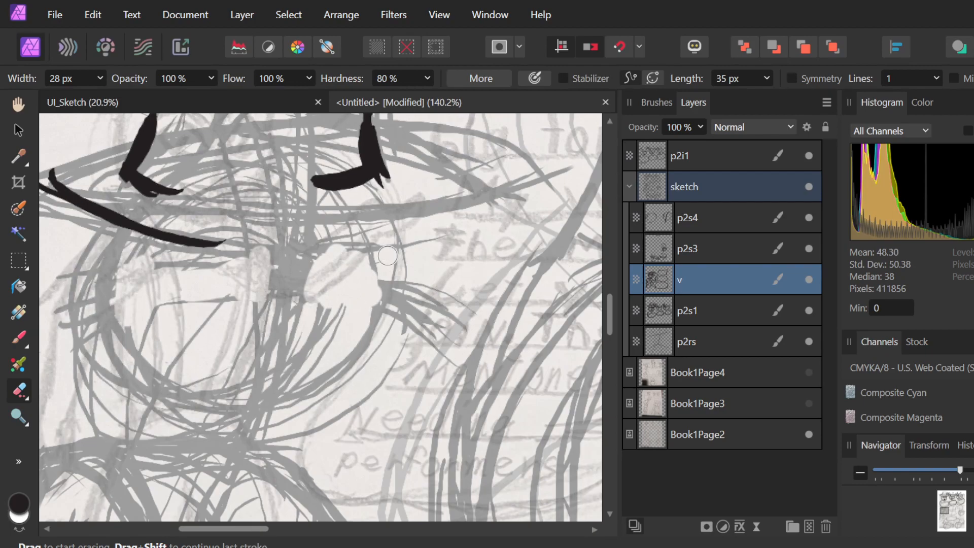
# Redraw a single broad downward-curving sketch band across the hatted figure's face on the v layer.
pyautogui.press('b')
pyautogui.moveTo(110, 265)
pyautogui.mouseDown()
pyautogui.moveTo(216, 289)
pyautogui.moveTo(173, 291)
pyautogui.moveTo(240, 293)
pyautogui.mouseUp()
pyautogui.moveTo(77, 259)
pyautogui.mouseDown()
pyautogui.moveTo(138, 289)
pyautogui.moveTo(266, 302)
pyautogui.mouseUp()
pyautogui.moveTo(118, 270)
pyautogui.mouseDown()
pyautogui.moveTo(153, 291)
pyautogui.moveTo(337, 296)
pyautogui.mouseUp()
pyautogui.moveTo(249, 303)
pyautogui.mouseDown()
pyautogui.moveTo(361, 278)
pyautogui.moveTo(257, 298)
pyautogui.moveTo(407, 283)
pyautogui.mouseUp()
pyautogui.moveTo(324, 305); pyautogui.dragTo(417, 278)
pyautogui.moveTo(350, 292); pyautogui.dragTo(451, 273)
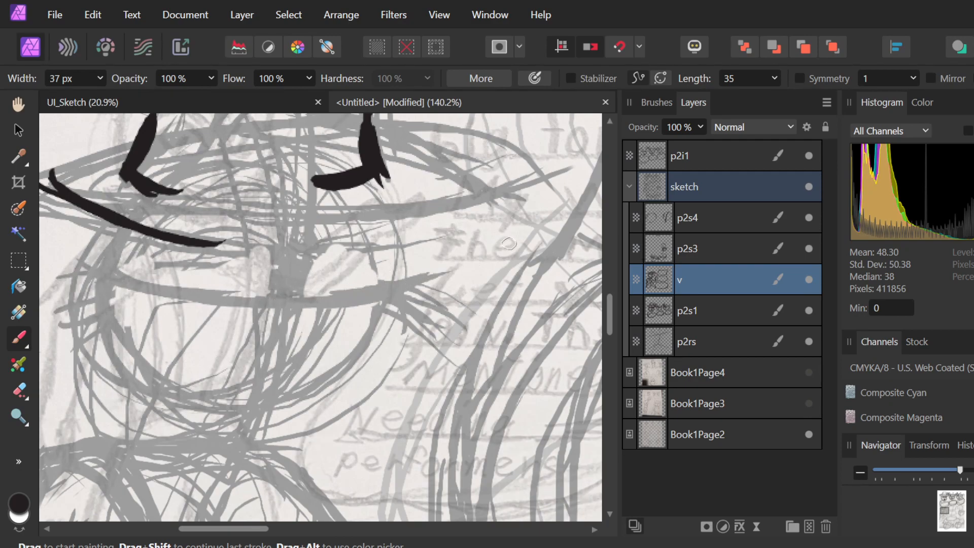
# Try a short slanted sketch stroke over the right-hand eye area, undo it, and make the p2i1 ink layer active.
pyautogui.click(508, 243)
pyautogui.moveTo(307, 326); pyautogui.dragTo(369, 263)
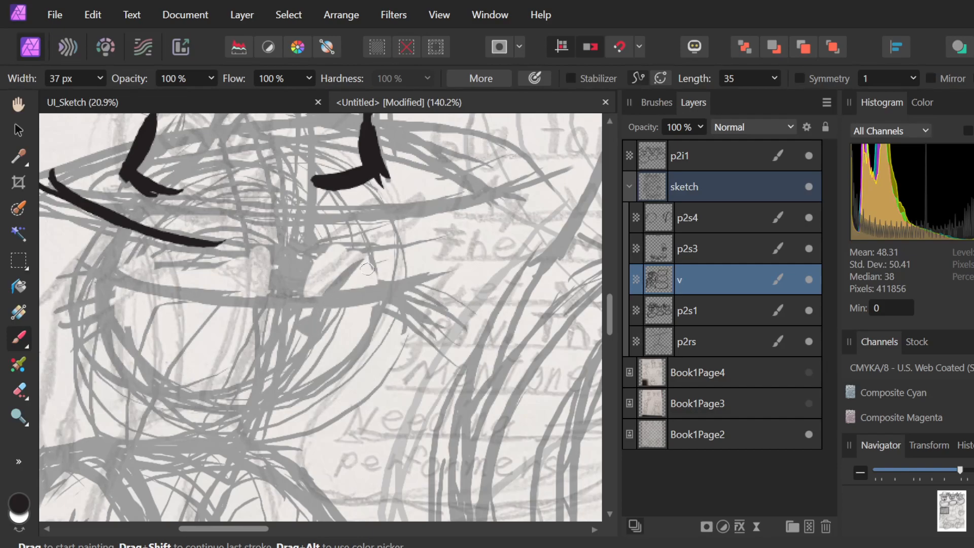
pyautogui.hotkey('ctrl', 'z')
pyautogui.hotkey('ctrl', 'z')
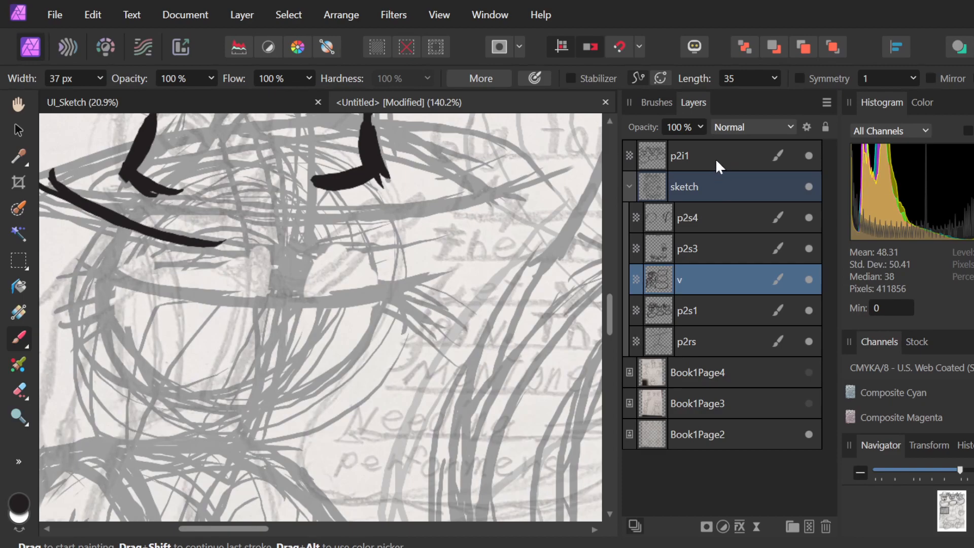
pyautogui.doubleClick(697, 156)
pyautogui.moveTo(671, 162); pyautogui.dragTo(650, 159)
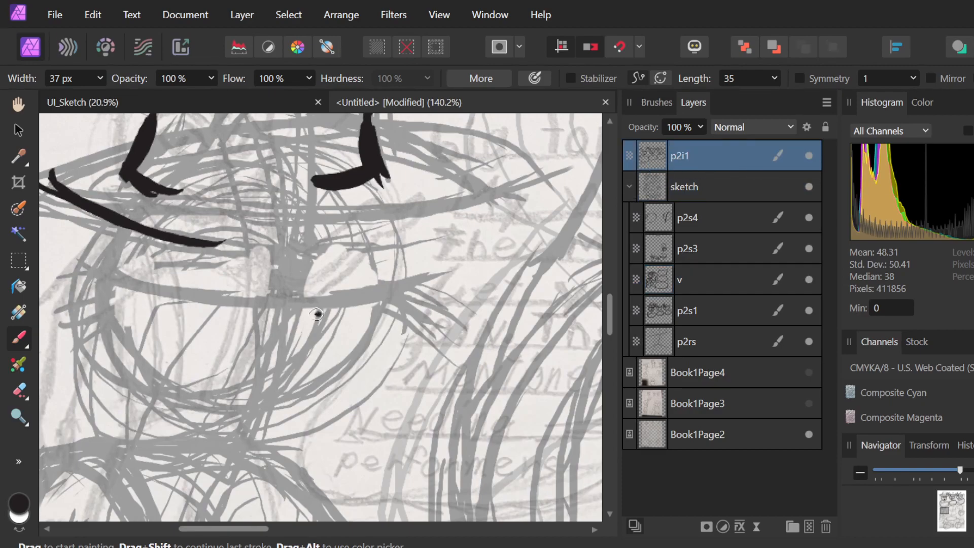
# Try inking the figure's right-hand eye with a peaked upper lid and a short curved lower lid, redoing rejected strokes.
pyautogui.moveTo(311, 320)
pyautogui.mouseDown()
pyautogui.moveTo(369, 262)
pyautogui.moveTo(348, 282)
pyautogui.moveTo(360, 260)
pyautogui.moveTo(394, 298)
pyautogui.moveTo(372, 265)
pyautogui.moveTo(392, 283)
pyautogui.moveTo(386, 298)
pyautogui.moveTo(341, 332)
pyautogui.moveTo(391, 294)
pyautogui.moveTo(333, 339)
pyautogui.moveTo(354, 336)
pyautogui.moveTo(392, 283)
pyautogui.moveTo(349, 342)
pyautogui.mouseUp()
pyautogui.hotkey('ctrl', 'z')
pyautogui.hotkey('ctrl', 'z')
pyautogui.hotkey('ctrl', 'z')
pyautogui.moveTo(387, 275)
pyautogui.mouseDown()
pyautogui.moveTo(388, 308)
pyautogui.moveTo(340, 335)
pyautogui.mouseUp()
pyautogui.moveTo(380, 332); pyautogui.dragTo(379, 333)
pyautogui.moveTo(326, 337)
pyautogui.mouseDown()
pyautogui.moveTo(388, 292)
pyautogui.moveTo(355, 343)
pyautogui.moveTo(388, 294)
pyautogui.mouseUp()
pyautogui.hotkey('ctrl', 'z')
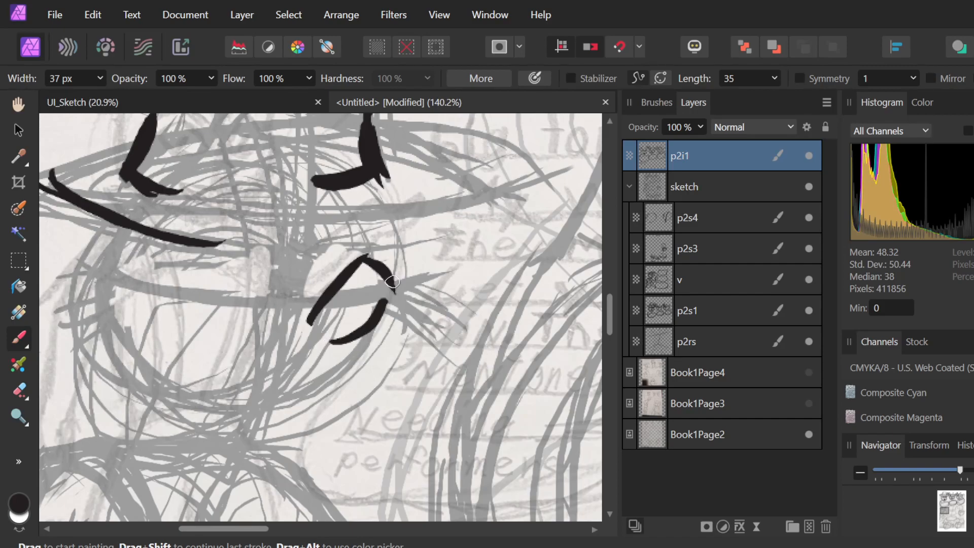
pyautogui.hotkey('ctrl', 'z')
pyautogui.moveTo(332, 339)
pyautogui.mouseDown()
pyautogui.moveTo(391, 289)
pyautogui.moveTo(392, 347)
pyautogui.moveTo(389, 318)
pyautogui.moveTo(382, 352)
pyautogui.moveTo(354, 368)
pyautogui.moveTo(384, 331)
pyautogui.moveTo(351, 395)
pyautogui.moveTo(384, 360)
pyautogui.mouseUp()
pyautogui.hotkey('ctrl', 'z')
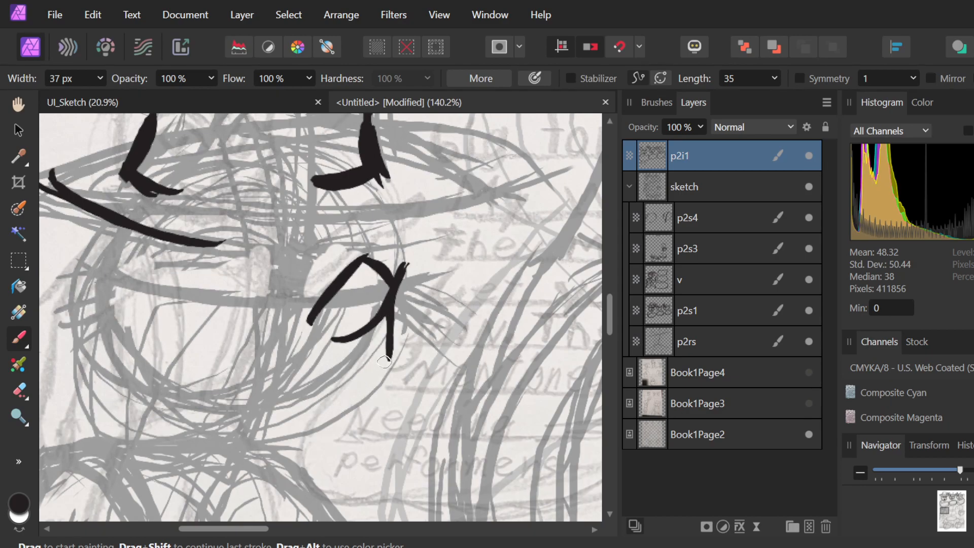
# Ink the cheek contour from the right-hand eye's outer corner down to the chin, and undo the stroke extending it upward.
pyautogui.moveTo(388, 324); pyautogui.dragTo(345, 406)
pyautogui.moveTo(388, 340)
pyautogui.mouseDown()
pyautogui.moveTo(337, 410)
pyautogui.moveTo(340, 397)
pyautogui.moveTo(368, 386)
pyautogui.moveTo(272, 441)
pyautogui.moveTo(389, 364)
pyautogui.mouseUp()
pyautogui.moveTo(395, 284); pyautogui.dragTo(401, 226)
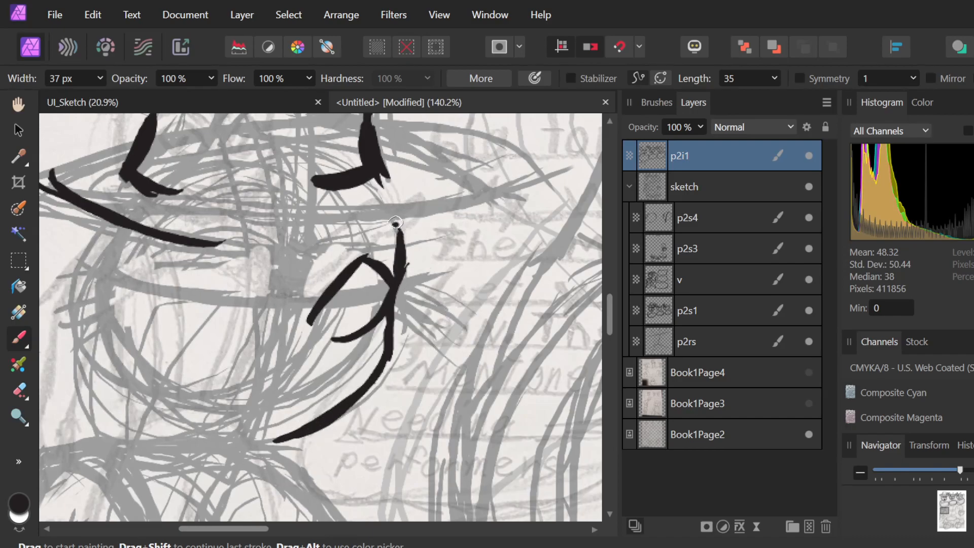
pyautogui.hotkey('ctrl', 'z')
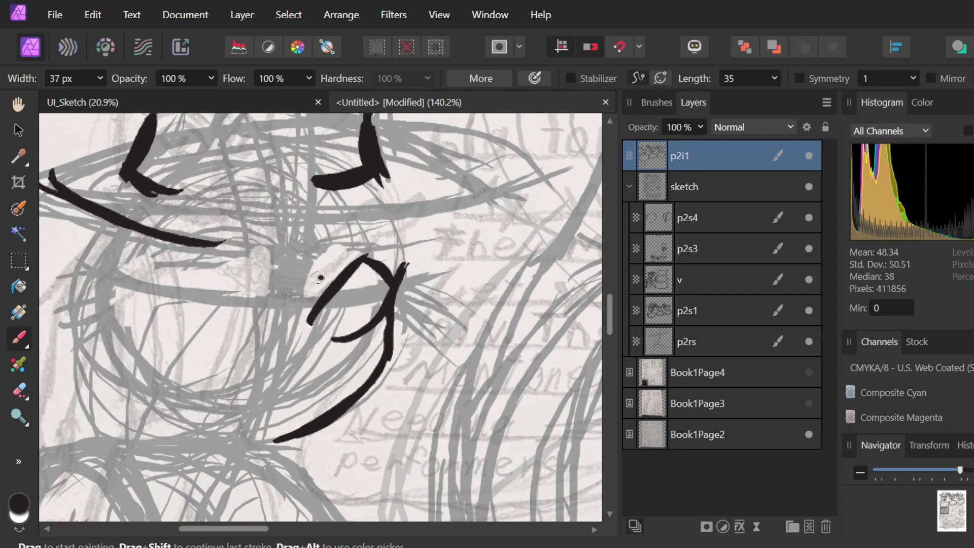
pyautogui.hotkey('ctrl', 'z')
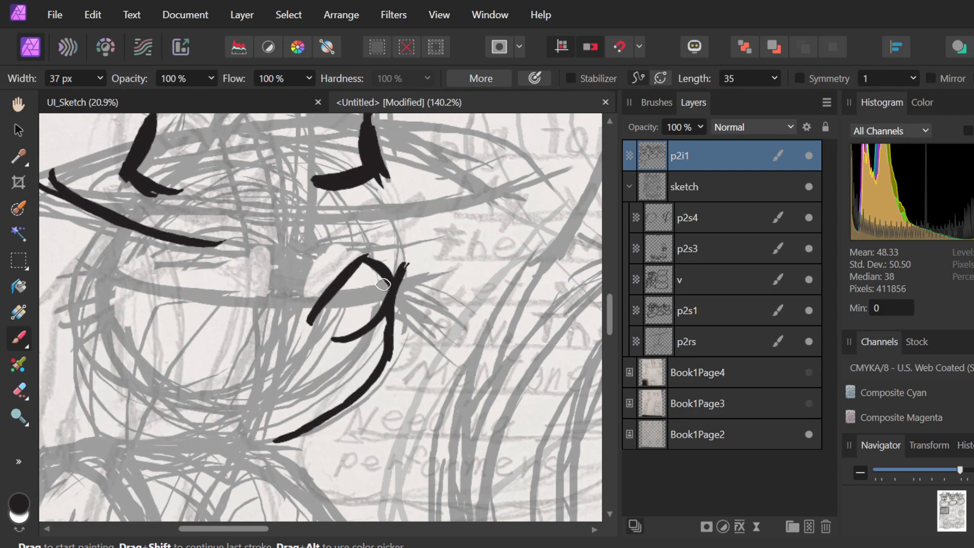
pyautogui.hotkey('ctrl', 'shift', 'z')
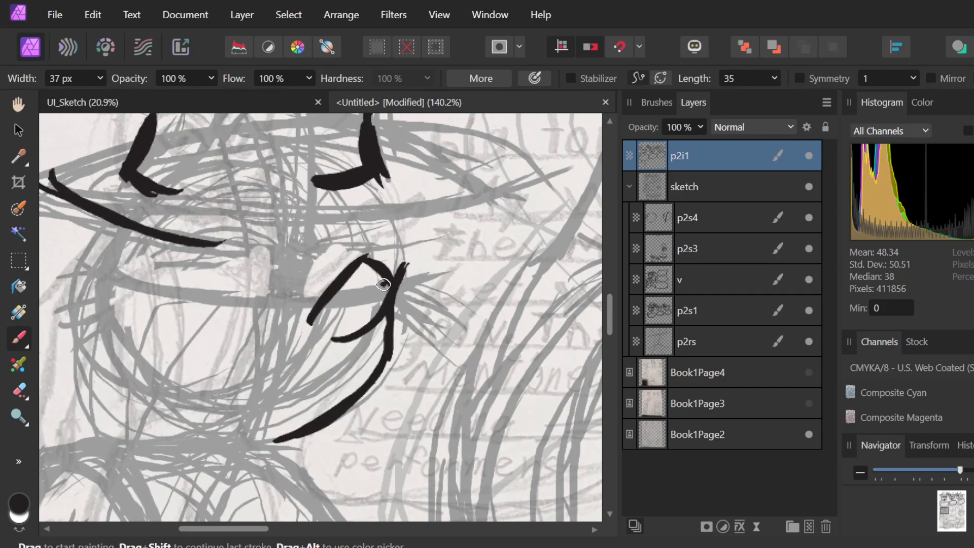
# Erase the curved ink stroke of the hat brim on the left side of the crown.
pyautogui.press('e')
pyautogui.moveTo(63, 165)
pyautogui.mouseDown()
pyautogui.moveTo(60, 202)
pyautogui.moveTo(52, 179)
pyautogui.moveTo(43, 184)
pyautogui.moveTo(59, 199)
pyautogui.moveTo(76, 192)
pyautogui.moveTo(91, 212)
pyautogui.moveTo(86, 196)
pyautogui.moveTo(146, 240)
pyautogui.moveTo(113, 212)
pyautogui.moveTo(155, 236)
pyautogui.moveTo(149, 227)
pyautogui.moveTo(204, 245)
pyautogui.moveTo(194, 245)
pyautogui.moveTo(251, 222)
pyautogui.mouseUp()
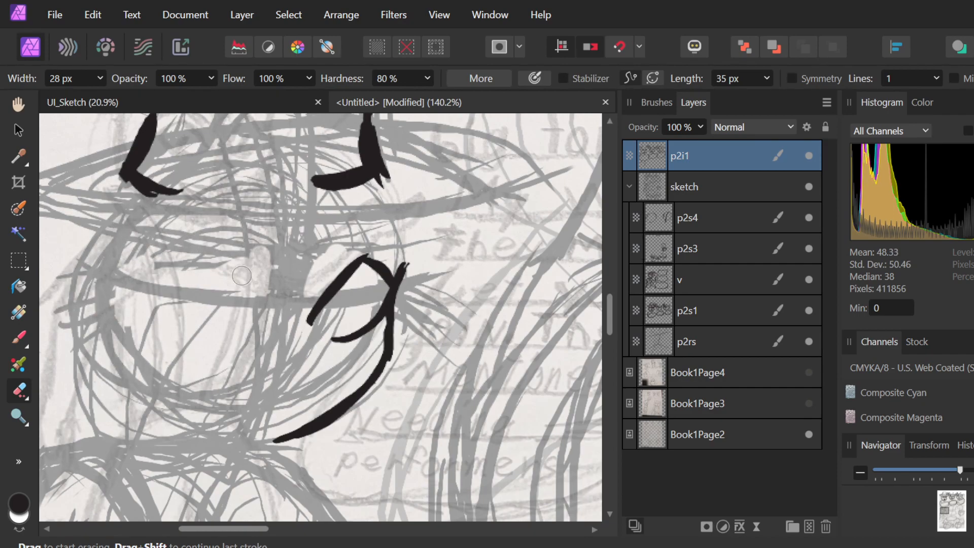
pyautogui.hscroll(-5, 246, 338)
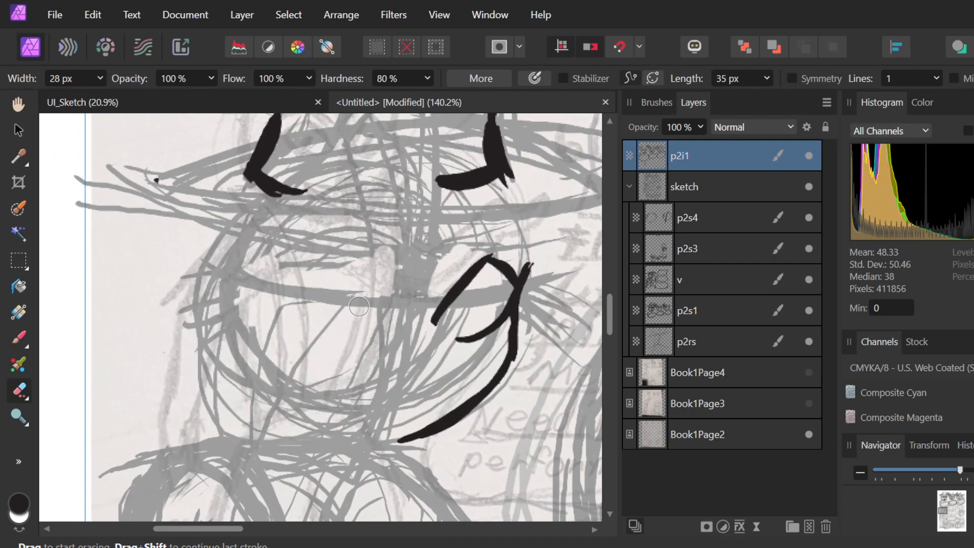
# Try several slanted inner upper-lid strokes for the left-hand eye, undoing each one.
pyautogui.press('b')
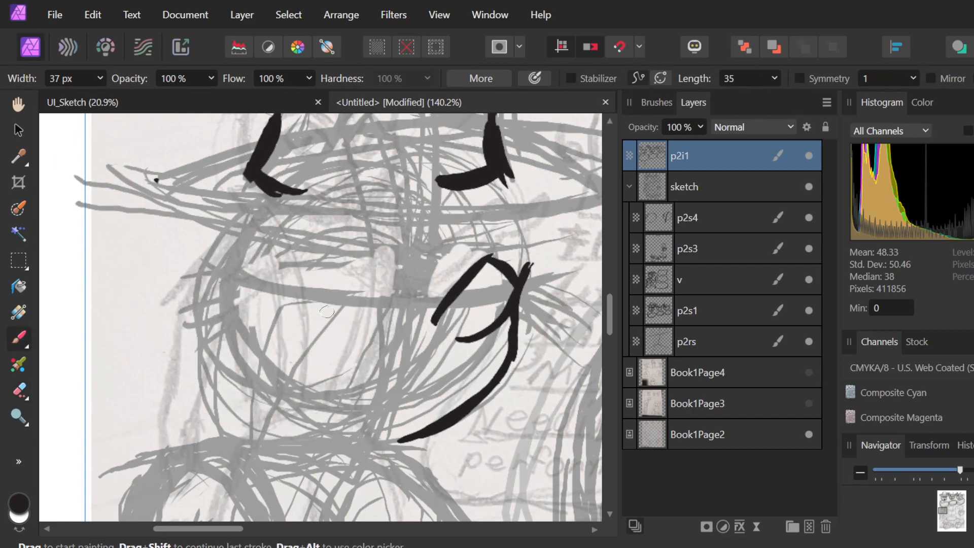
pyautogui.moveTo(377, 259)
pyautogui.mouseDown()
pyautogui.moveTo(397, 314)
pyautogui.moveTo(393, 287)
pyautogui.moveTo(377, 262)
pyautogui.mouseUp()
pyautogui.hotkey('ctrl', 'z')
pyautogui.moveTo(399, 312); pyautogui.dragTo(364, 240)
pyautogui.hotkey('ctrl', 'z')
pyautogui.hotkey('ctrl', 'z')
pyautogui.moveTo(401, 317); pyautogui.dragTo(361, 254)
pyautogui.hotkey('ctrl', 'z')
pyautogui.moveTo(403, 320); pyautogui.dragTo(369, 242)
pyautogui.hotkey('ctrl', 'z')
# Try inking the left-hand eye as a closed outline with a peaked lid and rounded underside, and undo it.
pyautogui.moveTo(400, 314)
pyautogui.mouseDown()
pyautogui.moveTo(364, 259)
pyautogui.moveTo(380, 277)
pyautogui.moveTo(366, 265)
pyautogui.moveTo(327, 282)
pyautogui.moveTo(377, 247)
pyautogui.moveTo(318, 289)
pyautogui.moveTo(360, 259)
pyautogui.moveTo(322, 284)
pyautogui.moveTo(328, 275)
pyautogui.moveTo(350, 317)
pyautogui.mouseUp()
pyautogui.moveTo(320, 288); pyautogui.dragTo(369, 334)
pyautogui.moveTo(326, 297)
pyautogui.mouseDown()
pyautogui.moveTo(373, 335)
pyautogui.moveTo(343, 301)
pyautogui.moveTo(358, 329)
pyautogui.moveTo(360, 314)
pyautogui.moveTo(374, 332)
pyautogui.moveTo(399, 308)
pyautogui.moveTo(364, 329)
pyautogui.moveTo(394, 329)
pyautogui.mouseUp()
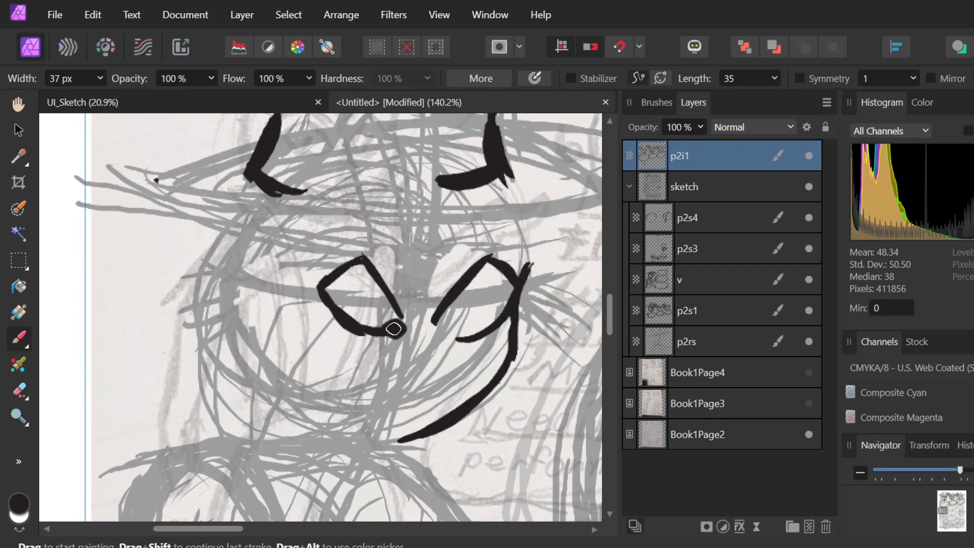
pyautogui.hotkey('ctrl', 'z')
pyautogui.hotkey('ctrl', 'z')
pyautogui.hotkey('ctrl', 'z')
pyautogui.hotkey('ctrl', 'z')
pyautogui.hotkey('ctrl', 'z')
pyautogui.hotkey('ctrl', 'z')
pyautogui.hotkey('ctrl', 'z')
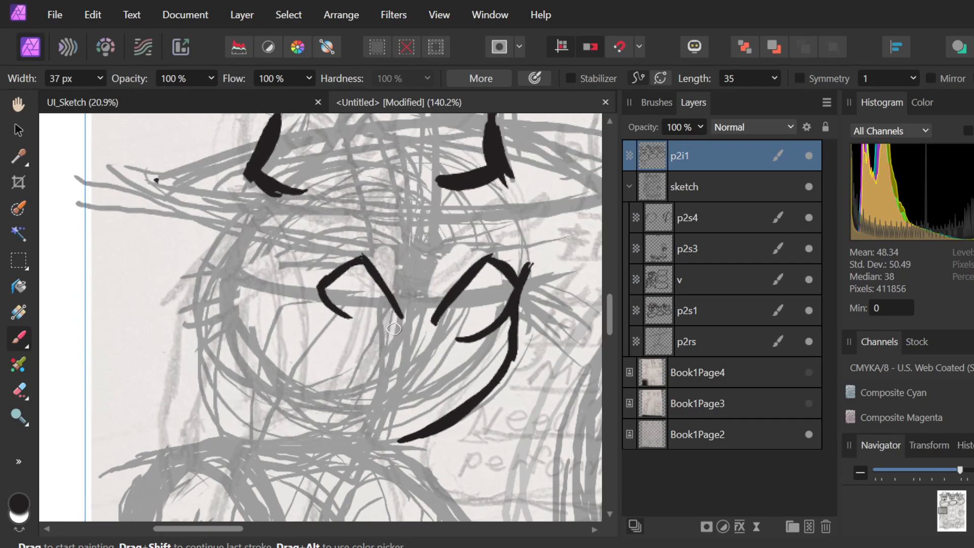
pyautogui.click(393, 329)
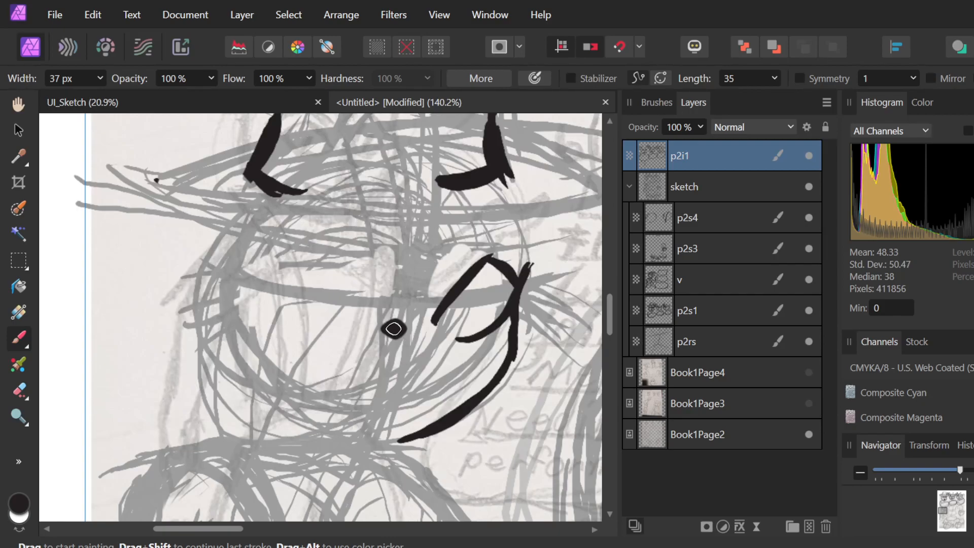
pyautogui.hotkey('ctrl', 'z')
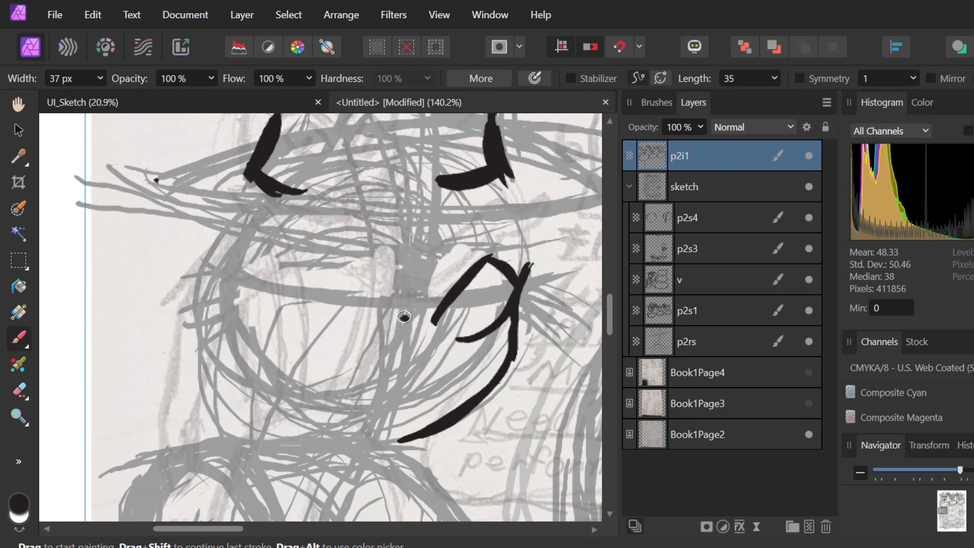
# Try a curved, a wide peaked and a straight slanted upper lid for the left-hand eye, and undo all three.
pyautogui.moveTo(404, 318)
pyautogui.mouseDown()
pyautogui.moveTo(387, 274)
pyautogui.moveTo(344, 237)
pyautogui.mouseUp()
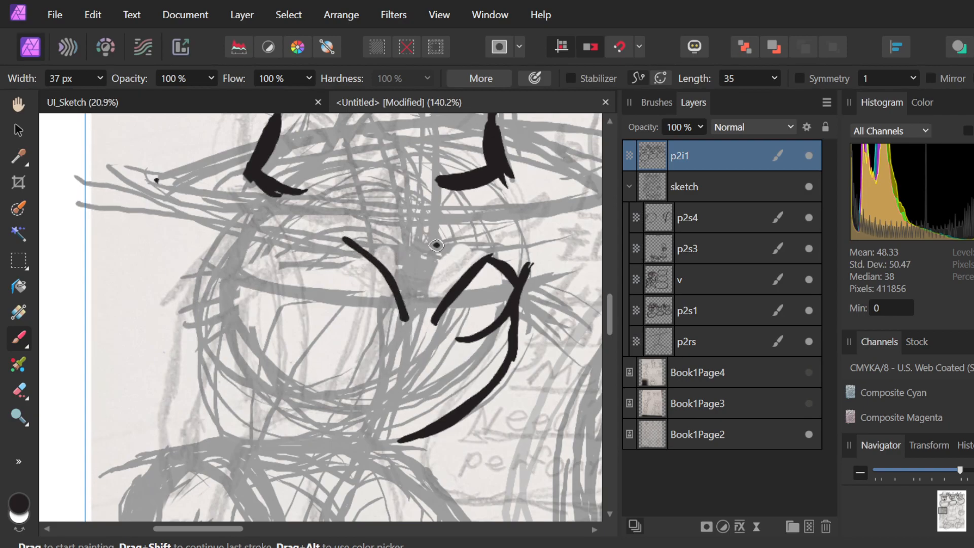
pyautogui.hotkey('ctrl', 'z')
pyautogui.moveTo(401, 324)
pyautogui.mouseDown()
pyautogui.moveTo(353, 238)
pyautogui.moveTo(293, 288)
pyautogui.mouseUp()
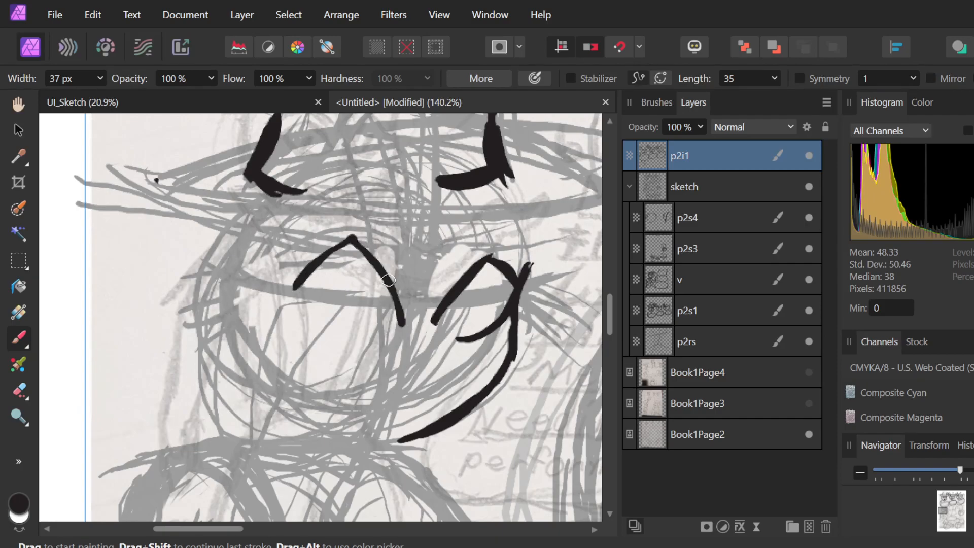
pyautogui.hotkey('ctrl', 'z')
pyautogui.hotkey('ctrl', 'z')
pyautogui.moveTo(403, 323); pyautogui.dragTo(344, 244)
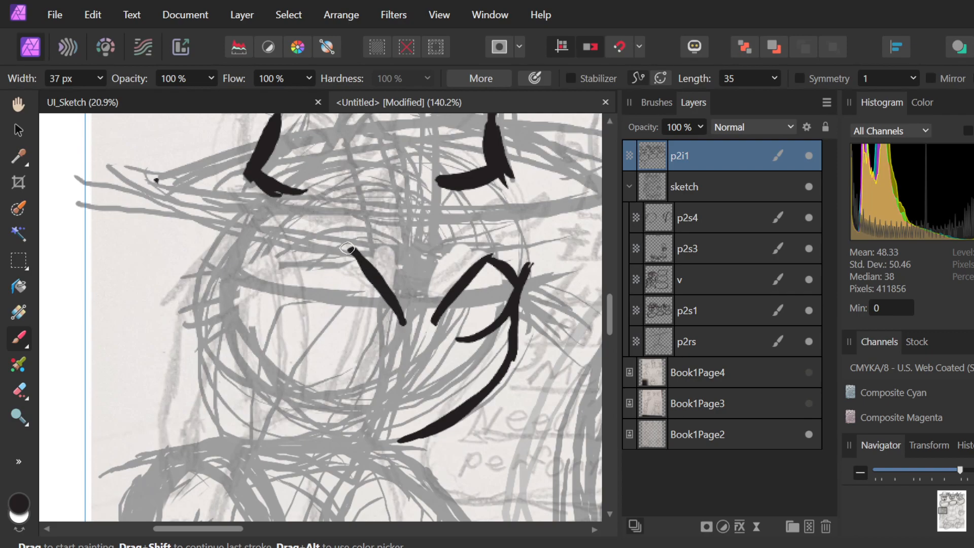
pyautogui.hotkey('ctrl', 'z')
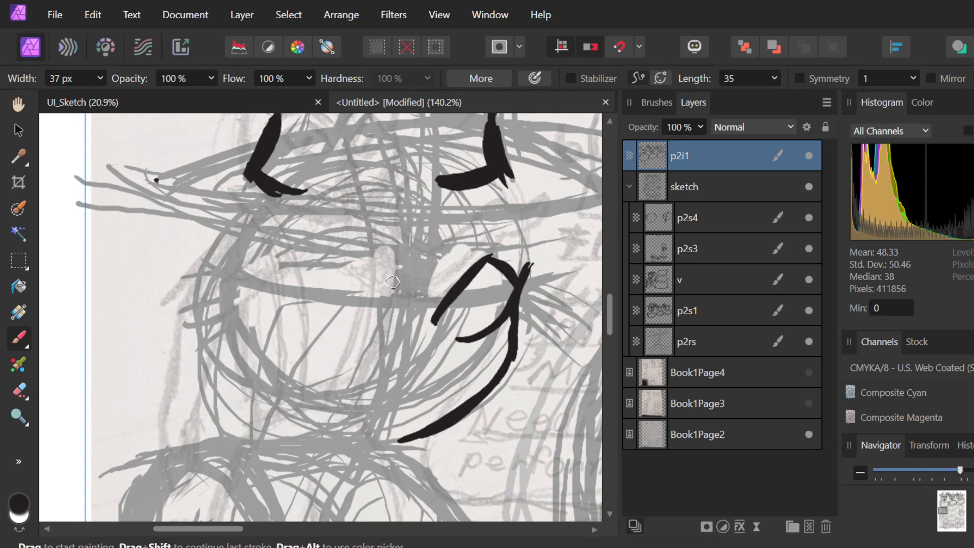
# Undo the right-hand eye, the cheek contour and the erasing of the hat brim stroke.
pyautogui.hotkey('ctrl', 'z')
pyautogui.hotkey('ctrl', 'z')
pyautogui.hotkey('ctrl', 'z')
pyautogui.hotkey('ctrl', 'z')
pyautogui.hotkey('ctrl', 'z')
pyautogui.hotkey('ctrl', 'z')
pyautogui.hotkey('ctrl', 'z')
pyautogui.hotkey('ctrl', 'z')
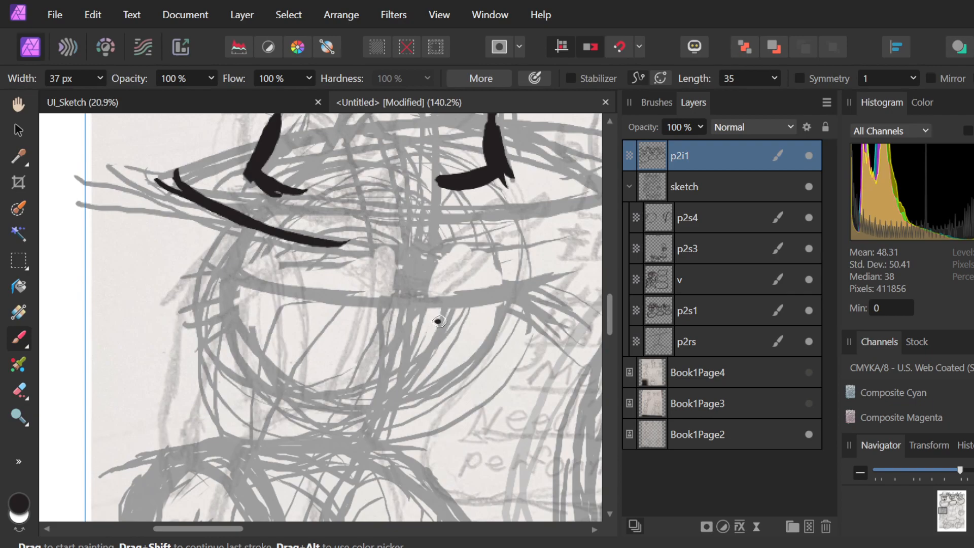
# Ink a bold, wide right-hand eye outline, try a thick peaked lid for the left-hand eye, and undo that lid.
pyautogui.moveTo(418, 318)
pyautogui.mouseDown()
pyautogui.moveTo(458, 272)
pyautogui.moveTo(417, 317)
pyautogui.moveTo(491, 262)
pyautogui.moveTo(480, 258)
pyautogui.moveTo(501, 298)
pyautogui.moveTo(504, 283)
pyautogui.moveTo(498, 306)
pyautogui.moveTo(471, 321)
pyautogui.moveTo(503, 298)
pyautogui.moveTo(434, 343)
pyautogui.moveTo(469, 327)
pyautogui.moveTo(429, 334)
pyautogui.moveTo(465, 335)
pyautogui.moveTo(440, 333)
pyautogui.moveTo(465, 334)
pyautogui.moveTo(502, 305)
pyautogui.mouseUp()
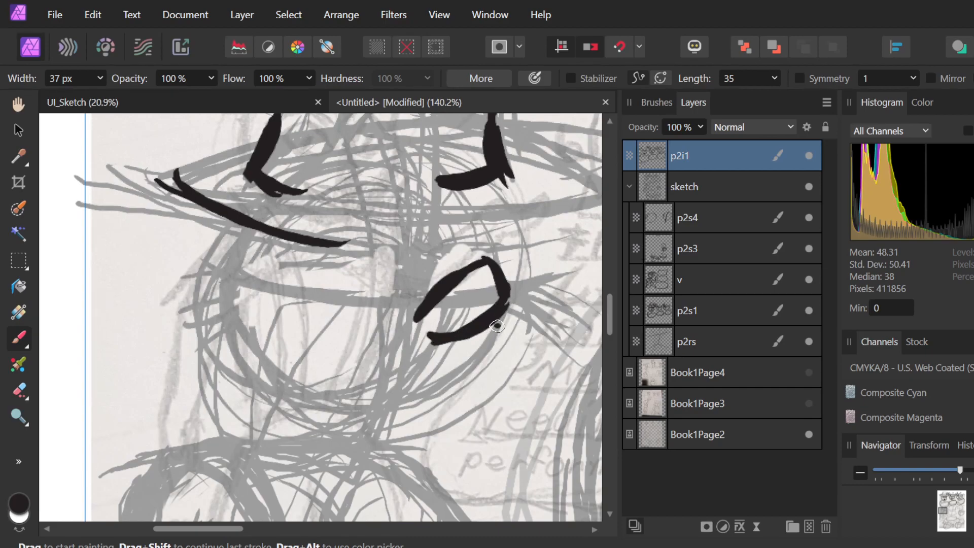
pyautogui.moveTo(387, 311)
pyautogui.mouseDown()
pyautogui.moveTo(365, 262)
pyautogui.moveTo(385, 311)
pyautogui.mouseUp()
pyautogui.moveTo(358, 250)
pyautogui.mouseDown()
pyautogui.moveTo(310, 294)
pyautogui.moveTo(361, 249)
pyautogui.moveTo(389, 313)
pyautogui.mouseUp()
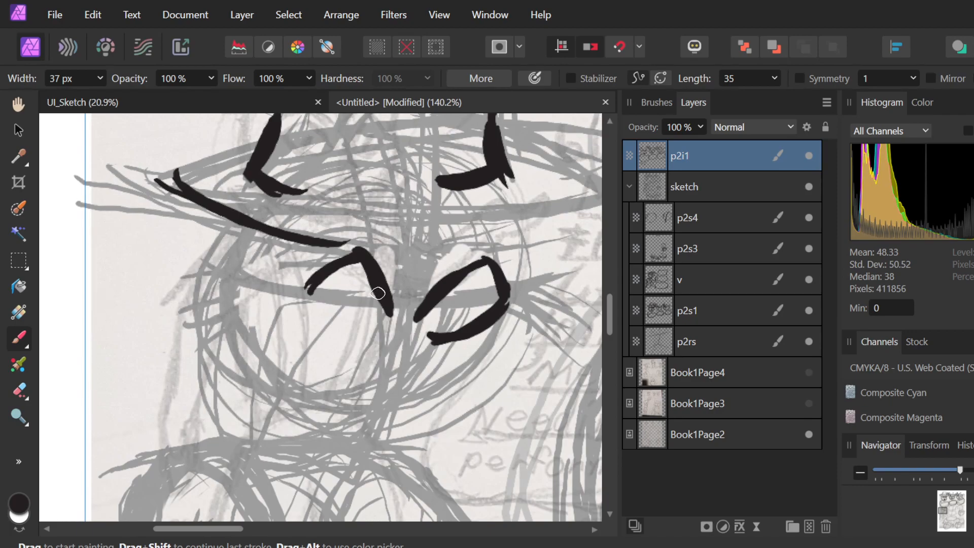
pyautogui.hotkey('ctrl', 'z')
pyautogui.hotkey('ctrl', 'z')
pyautogui.hotkey('ctrl', 'z')
pyautogui.hotkey('ctrl', 'z')
pyautogui.hotkey('ctrl', 'z')
pyautogui.hotkey('ctrl', 'z')
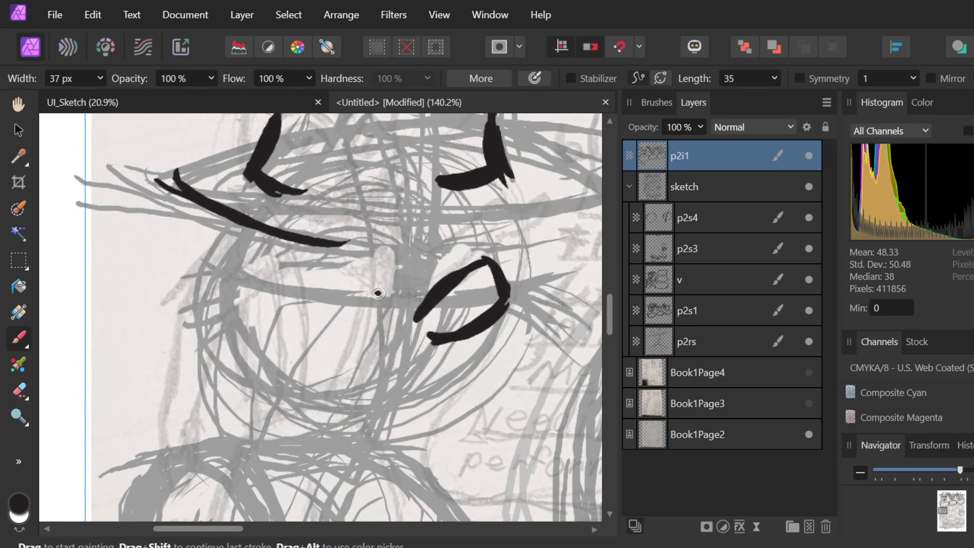
# Try several short slanted strokes for the left-hand eye's inner lid beside the bold right-hand eye, undoing each one.
pyautogui.moveTo(341, 260); pyautogui.dragTo(393, 328)
pyautogui.hotkey('ctrl', 'z')
pyautogui.moveTo(344, 260)
pyautogui.mouseDown()
pyautogui.moveTo(384, 303)
pyautogui.moveTo(394, 330)
pyautogui.moveTo(356, 258)
pyautogui.mouseUp()
pyautogui.hotkey('ctrl', 'z')
pyautogui.hotkey('ctrl', 'z')
pyautogui.moveTo(392, 322); pyautogui.dragTo(348, 269)
pyautogui.hotkey('ctrl', 'z')
pyautogui.click(389, 321)
pyautogui.click(345, 271)
pyautogui.hotkey('ctrl', 'z')
pyautogui.hotkey('ctrl', 'z')
pyautogui.moveTo(348, 270); pyautogui.dragTo(395, 324)
pyautogui.moveTo(377, 292); pyautogui.dragTo(399, 330)
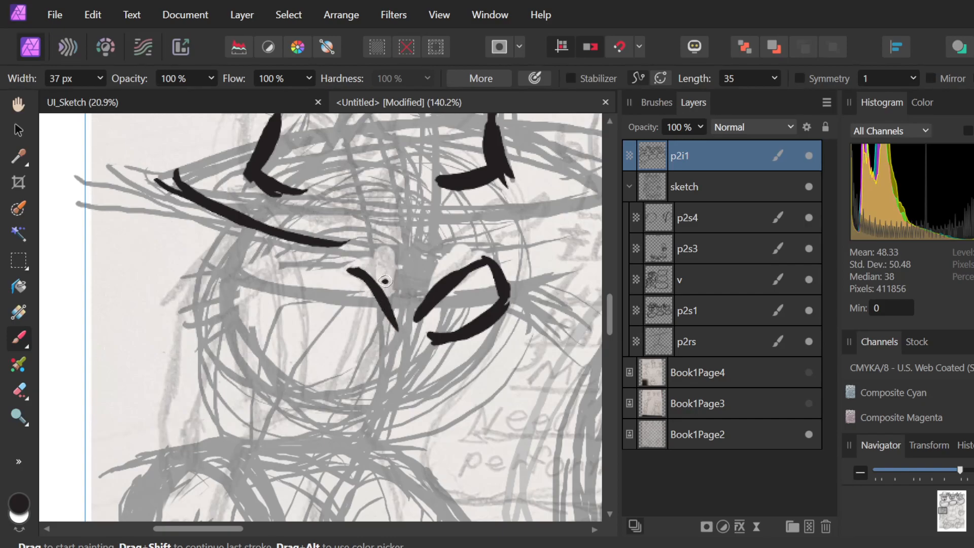
pyautogui.hotkey('ctrl', 'z')
pyautogui.hotkey('ctrl', 'z')
# Try a rounded peaked upper lid with an angled outer corner and lower edge for the left-hand eye, and undo strokes.
pyautogui.moveTo(393, 317)
pyautogui.mouseDown()
pyautogui.moveTo(353, 261)
pyautogui.moveTo(396, 325)
pyautogui.mouseUp()
pyautogui.hotkey('ctrl', 'z')
pyautogui.click(357, 264)
pyautogui.hotkey('ctrl', 'z')
pyautogui.moveTo(358, 260)
pyautogui.mouseDown()
pyautogui.moveTo(317, 296)
pyautogui.moveTo(352, 335)
pyautogui.mouseUp()
pyautogui.moveTo(325, 301)
pyautogui.mouseDown()
pyautogui.moveTo(371, 326)
pyautogui.moveTo(336, 318)
pyautogui.moveTo(382, 327)
pyautogui.moveTo(349, 321)
pyautogui.moveTo(382, 326)
pyautogui.mouseUp()
pyautogui.moveTo(376, 317); pyautogui.dragTo(378, 315)
pyautogui.hotkey('ctrl', 'z')
pyautogui.hotkey('ctrl', 'z')
pyautogui.hotkey('ctrl', 'z')
pyautogui.hotkey('ctrl', 'z')
pyautogui.hotkey('ctrl', 'z')
pyautogui.hotkey('ctrl', 'z')
pyautogui.hotkey('ctrl', 'z')
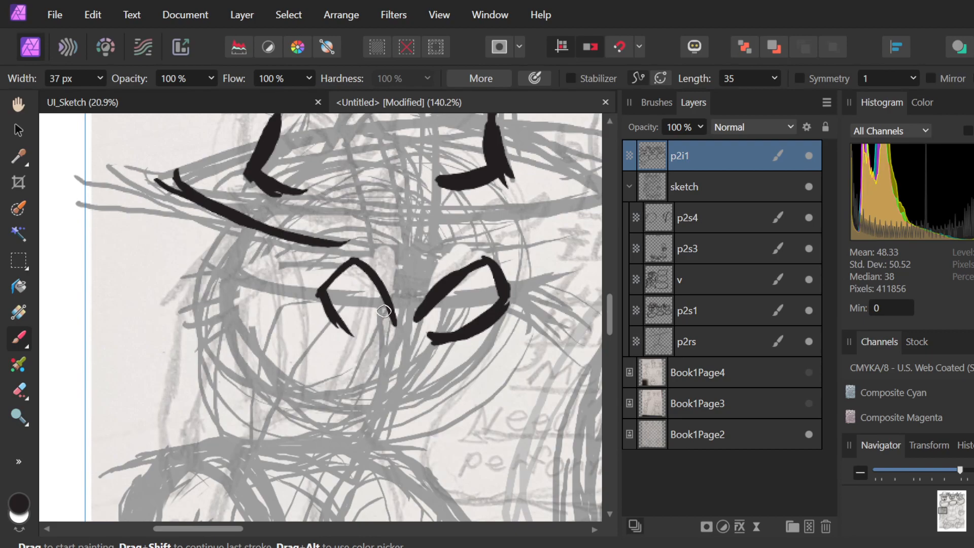
# Undo the remaining ink of both eyes, keeping the hat crown and brim strokes.
pyautogui.hotkey('ctrl', 'z')
pyautogui.hotkey('ctrl', 'z')
pyautogui.hotkey('ctrl', 'z')
pyautogui.hotkey('ctrl', 'z')
pyautogui.hotkey('ctrl', 'z')
pyautogui.hotkey('ctrl', 'z')
pyautogui.hotkey('ctrl', 'z')
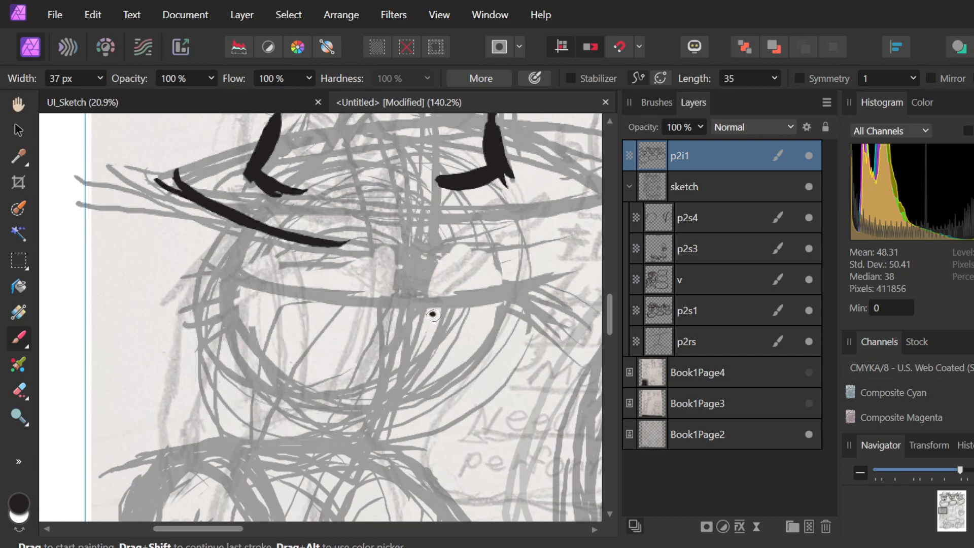
# Ink a smaller right-hand eye with a peaked upper lid and short tapered lower curve, and start the left-hand eye's slanted inner lid.
pyautogui.moveTo(434, 318)
pyautogui.mouseDown()
pyautogui.moveTo(458, 278)
pyautogui.moveTo(479, 268)
pyautogui.moveTo(488, 319)
pyautogui.moveTo(446, 331)
pyautogui.mouseUp()
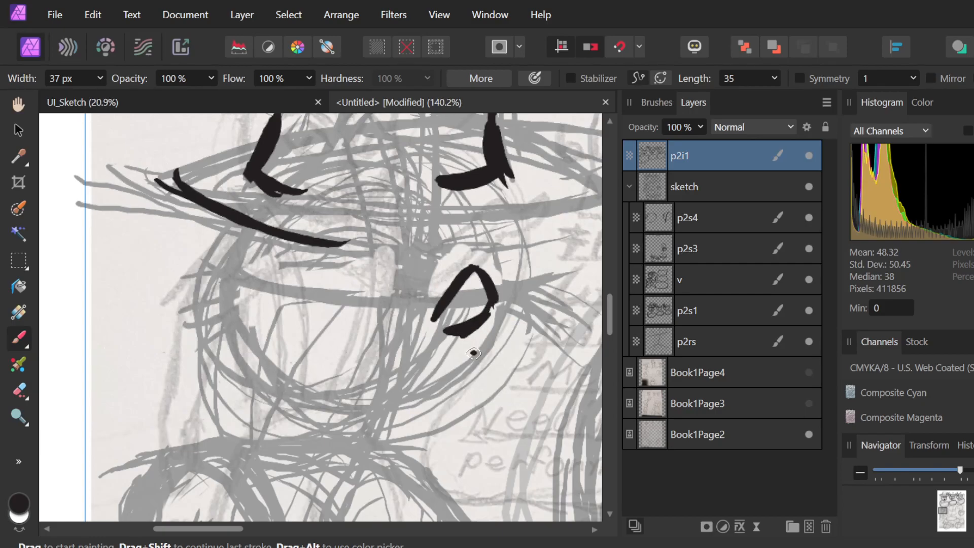
pyautogui.hotkey('ctrl', 'z')
pyautogui.hotkey('ctrl', 'z')
pyautogui.moveTo(488, 308); pyautogui.dragTo(463, 332)
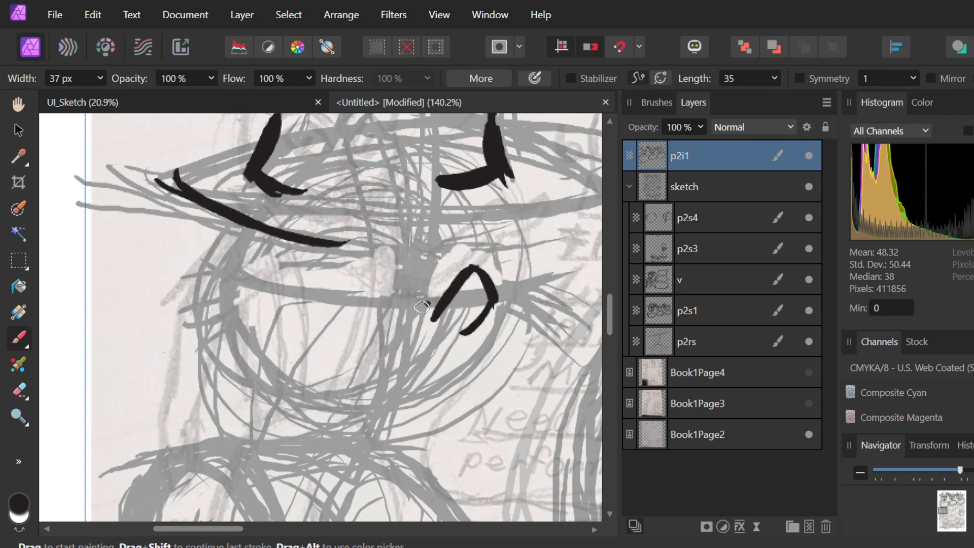
pyautogui.moveTo(407, 313); pyautogui.dragTo(364, 258)
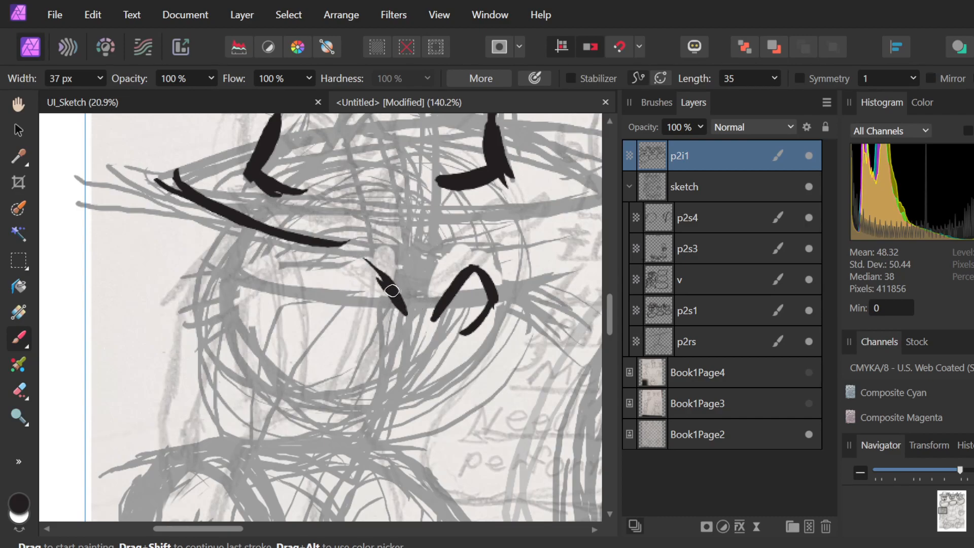
# Ink the left eye's outline on the p2i1 layer with a slanted inner edge and a rounded outer curve, undoing unsatisfactory strokes.
pyautogui.moveTo(393, 294)
pyautogui.mouseDown()
pyautogui.moveTo(364, 262)
pyautogui.moveTo(312, 291)
pyautogui.mouseUp()
pyautogui.hotkey('ctrl', 'z')
pyautogui.hotkey('ctrl', 'z')
pyautogui.moveTo(351, 270); pyautogui.dragTo(404, 333)
pyautogui.hotkey('ctrl', 'z')
pyautogui.hotkey('ctrl', 'z')
pyautogui.click(359, 269)
pyautogui.moveTo(366, 269); pyautogui.dragTo(406, 329)
pyautogui.hotkey('ctrl', 'z')
pyautogui.moveTo(365, 267); pyautogui.dragTo(403, 325)
pyautogui.moveTo(366, 268)
pyautogui.mouseDown()
pyautogui.moveTo(329, 287)
pyautogui.moveTo(329, 306)
pyautogui.moveTo(370, 332)
pyautogui.mouseUp()
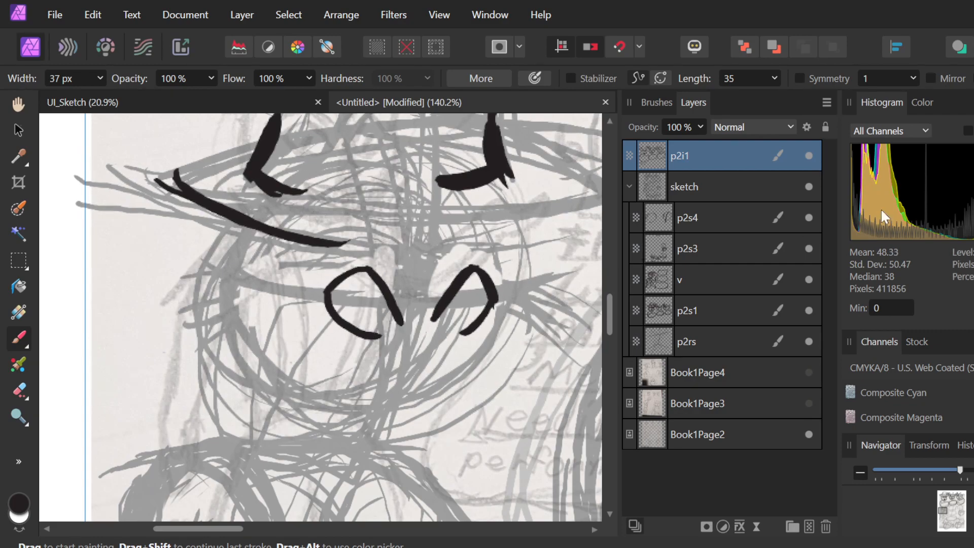
# Erase the thick vertical centre guideline between the eyes on layer v of the sketch group.
pyautogui.scroll(-5, 524, 316)
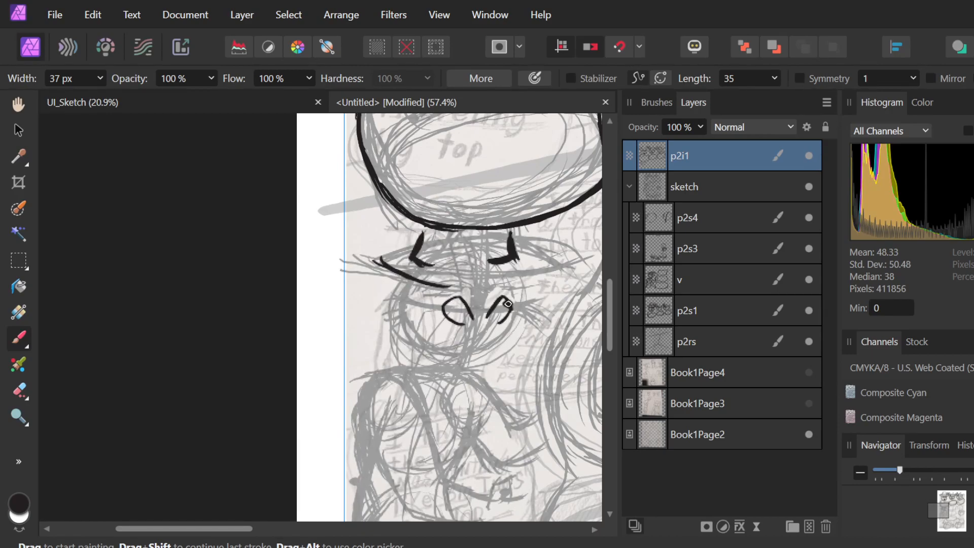
pyautogui.scroll(2, 507, 303)
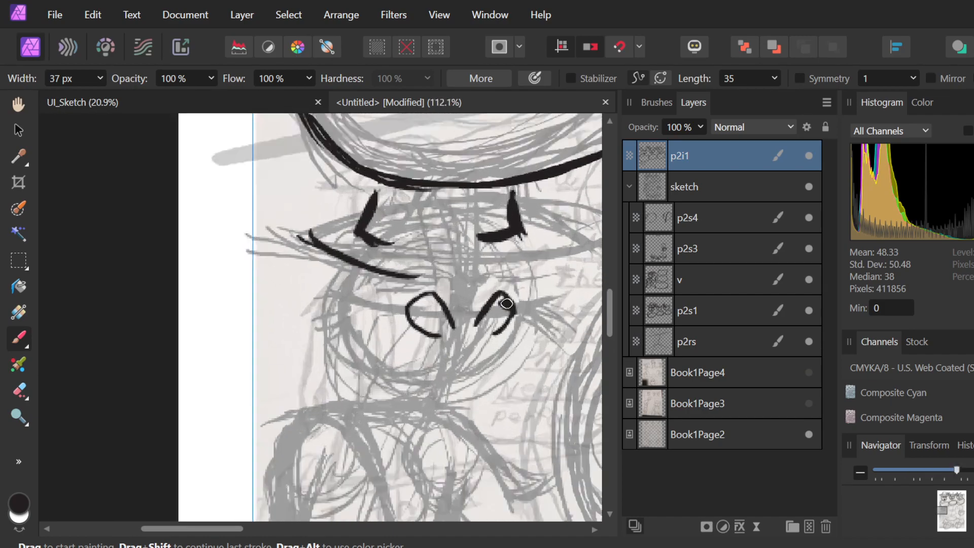
pyautogui.scroll(1, 507, 304)
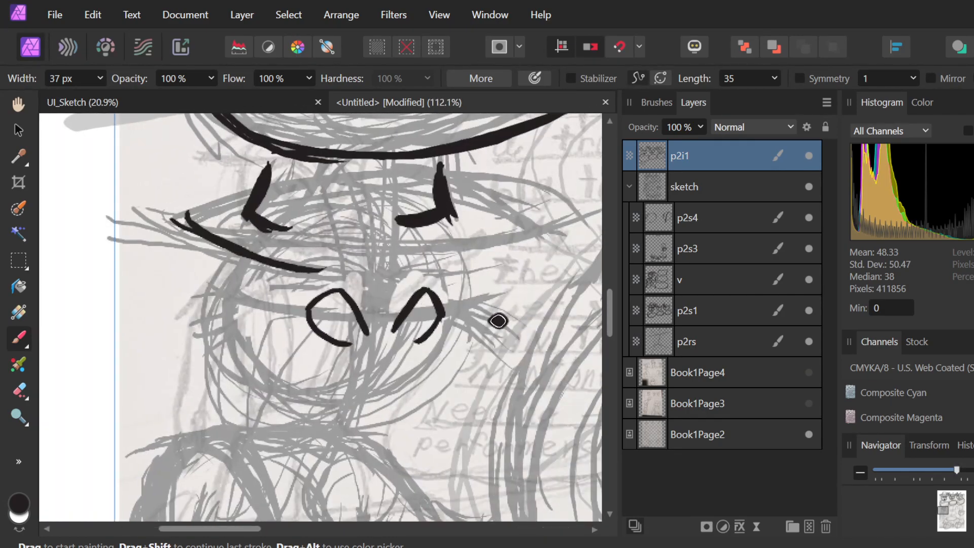
pyautogui.scroll(3, 497, 320)
pyautogui.scroll(-2, 498, 321)
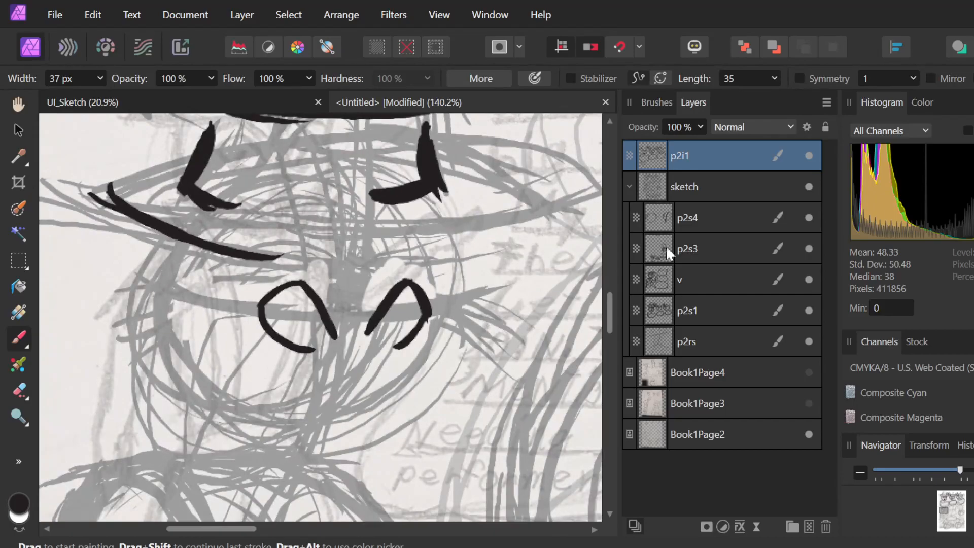
pyautogui.click(710, 188)
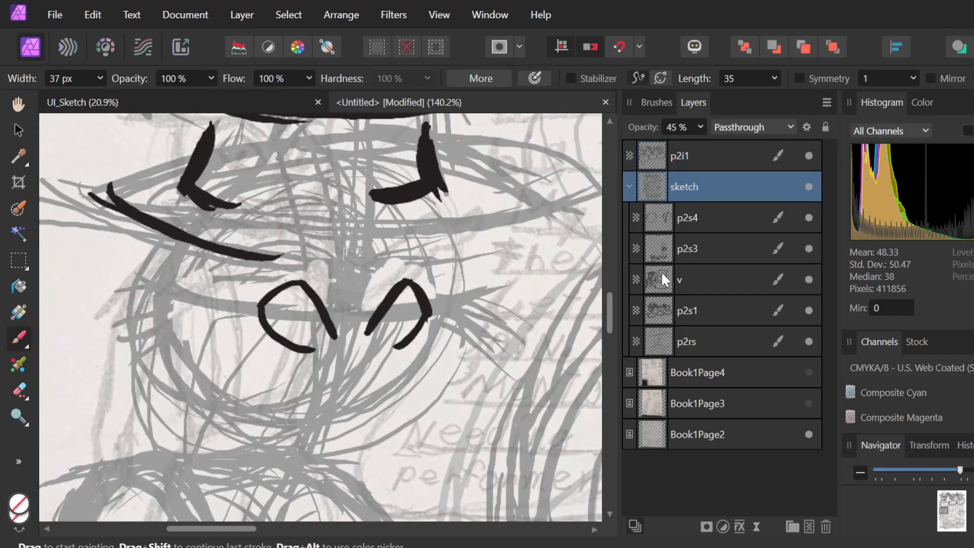
pyautogui.click(702, 278)
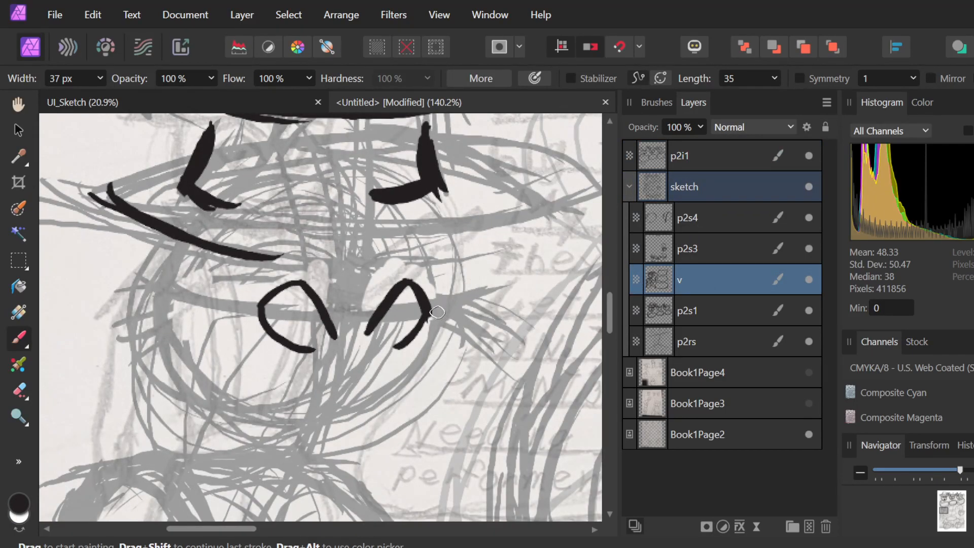
pyautogui.press('e')
pyautogui.moveTo(344, 295)
pyautogui.mouseDown()
pyautogui.moveTo(351, 266)
pyautogui.moveTo(323, 350)
pyautogui.moveTo(348, 338)
pyautogui.moveTo(317, 367)
pyautogui.moveTo(361, 376)
pyautogui.moveTo(341, 286)
pyautogui.moveTo(349, 265)
pyautogui.mouseUp()
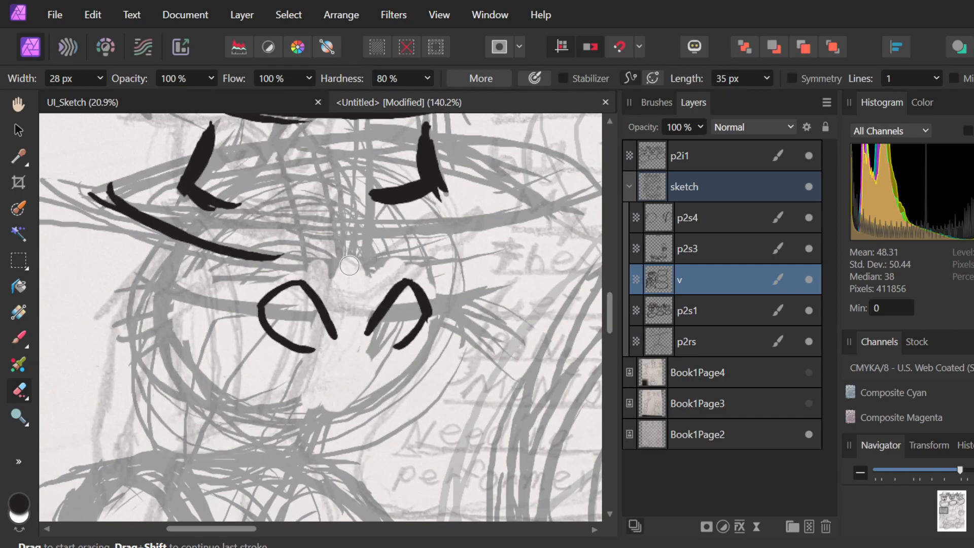
# Brush a new, slightly slanted vertical centre guideline down the face on layer v.
pyautogui.press('b')
pyautogui.moveTo(364, 248)
pyautogui.mouseDown()
pyautogui.moveTo(346, 258)
pyautogui.moveTo(350, 188)
pyautogui.moveTo(342, 369)
pyautogui.moveTo(358, 245)
pyautogui.moveTo(351, 329)
pyautogui.moveTo(317, 389)
pyautogui.moveTo(357, 256)
pyautogui.moveTo(334, 407)
pyautogui.mouseUp()
pyautogui.moveTo(336, 195)
pyautogui.mouseDown()
pyautogui.moveTo(356, 303)
pyautogui.moveTo(320, 483)
pyautogui.moveTo(348, 330)
pyautogui.moveTo(336, 421)
pyautogui.moveTo(326, 435)
pyautogui.moveTo(338, 395)
pyautogui.moveTo(308, 472)
pyautogui.mouseUp()
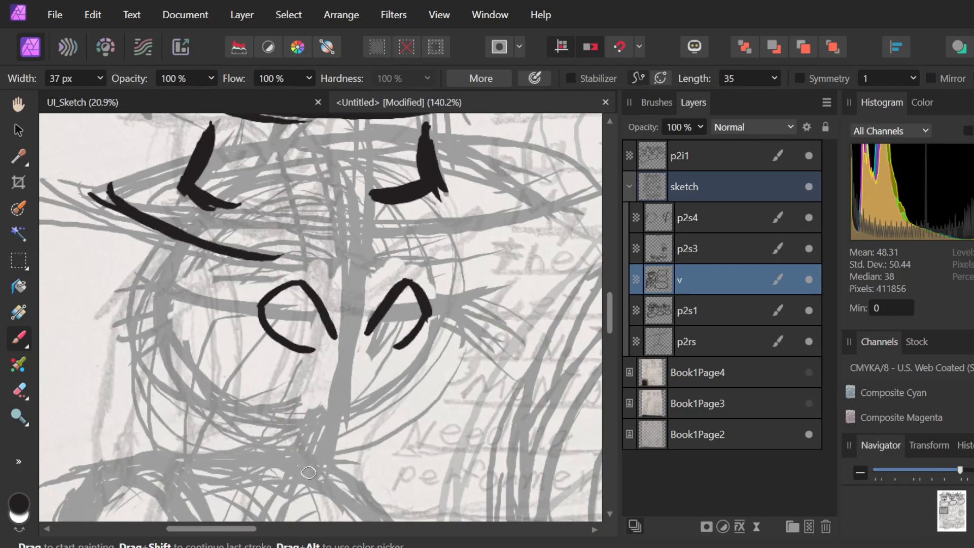
# Extend the lower outer curve of the right eye on the p2i1 ink layer.
pyautogui.press('e')
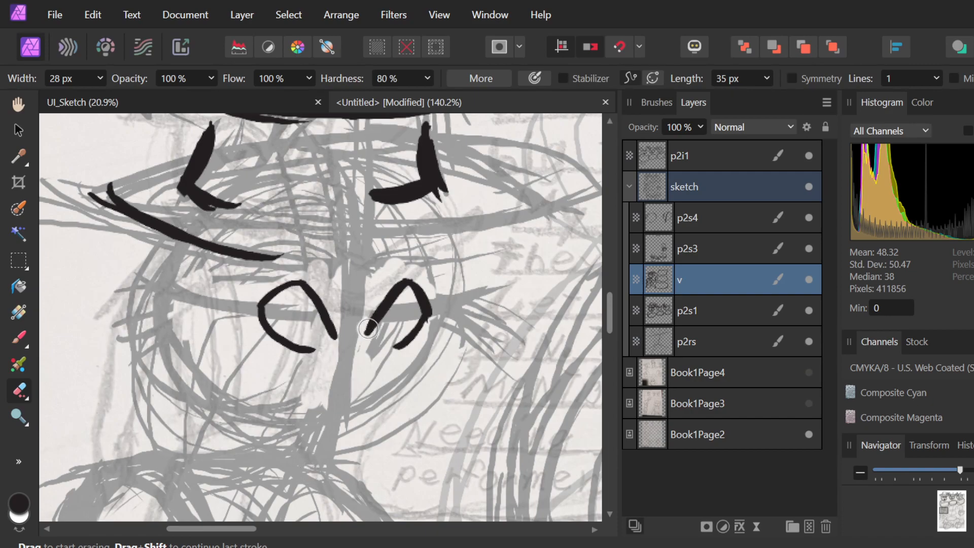
pyautogui.click(647, 150)
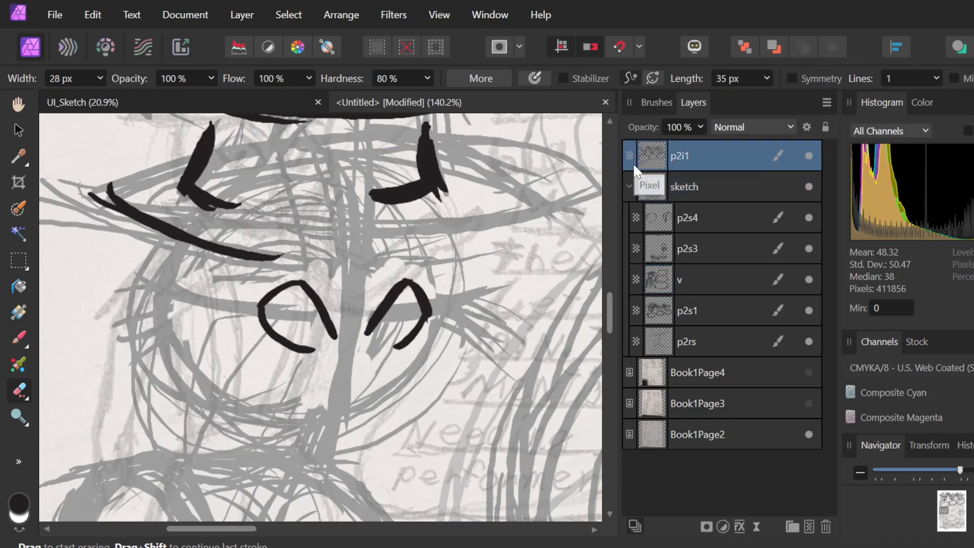
pyautogui.press('b')
pyautogui.moveTo(431, 312); pyautogui.dragTo(382, 350)
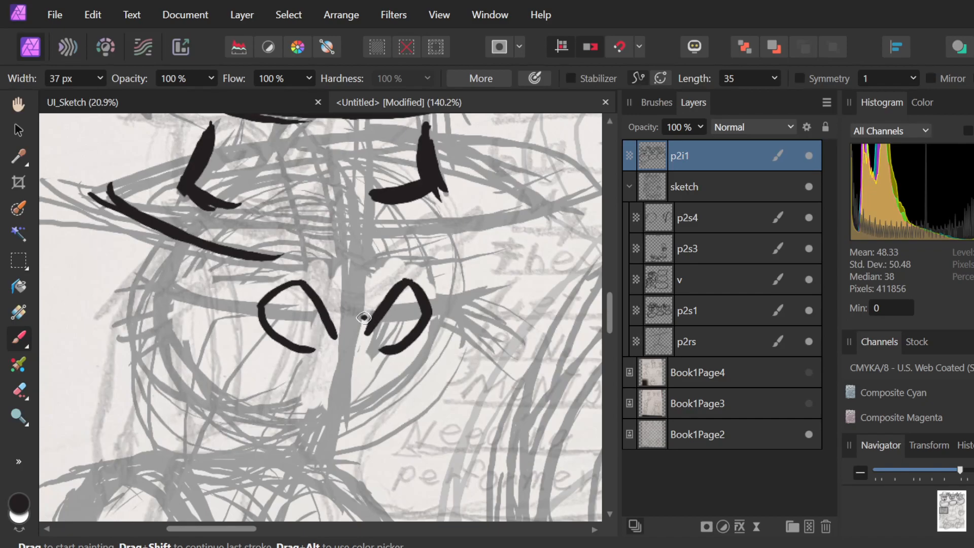
# Try thickening the slanted inner edge of the right eye and extending it toward the nose.
pyautogui.scroll(6, 523, 209)
pyautogui.scroll(-5, 522, 209)
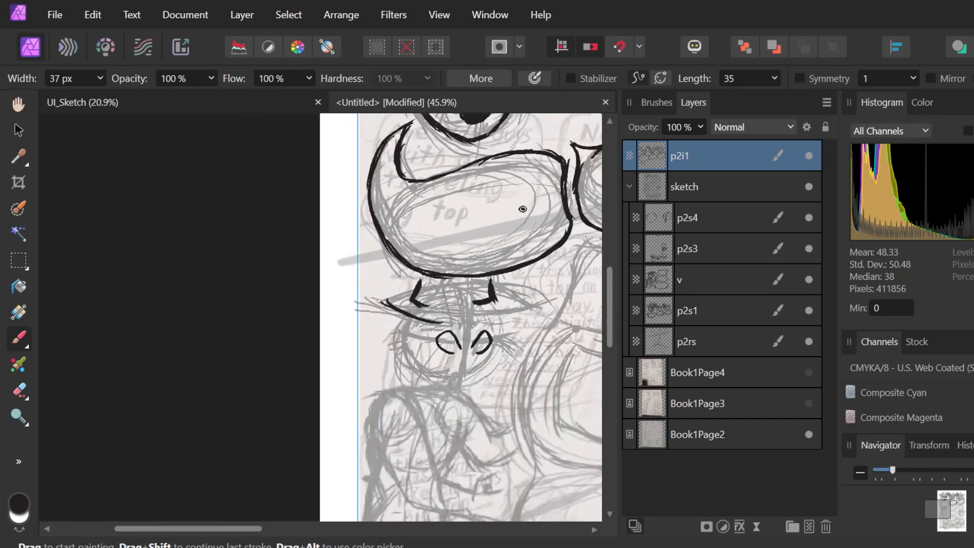
pyautogui.scroll(4, 522, 209)
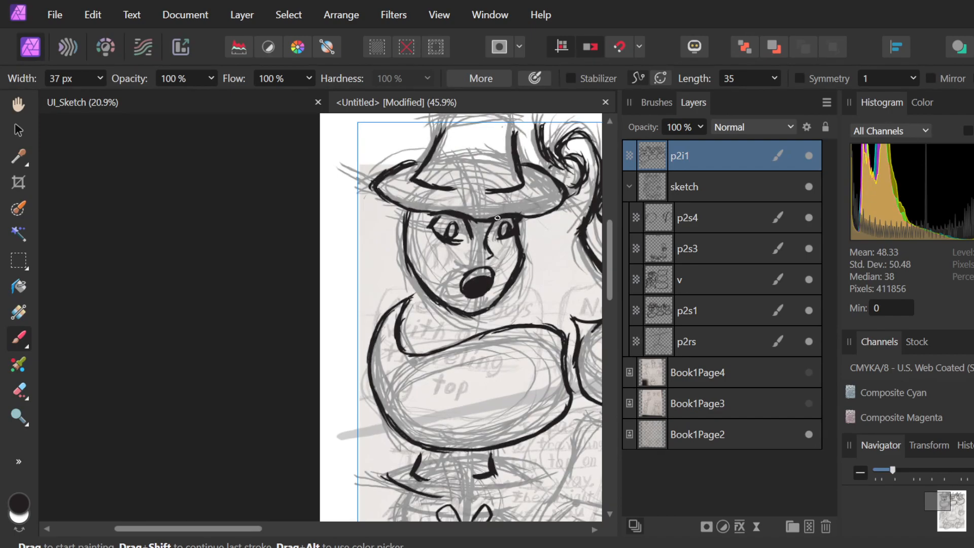
pyautogui.scroll(-4, 497, 218)
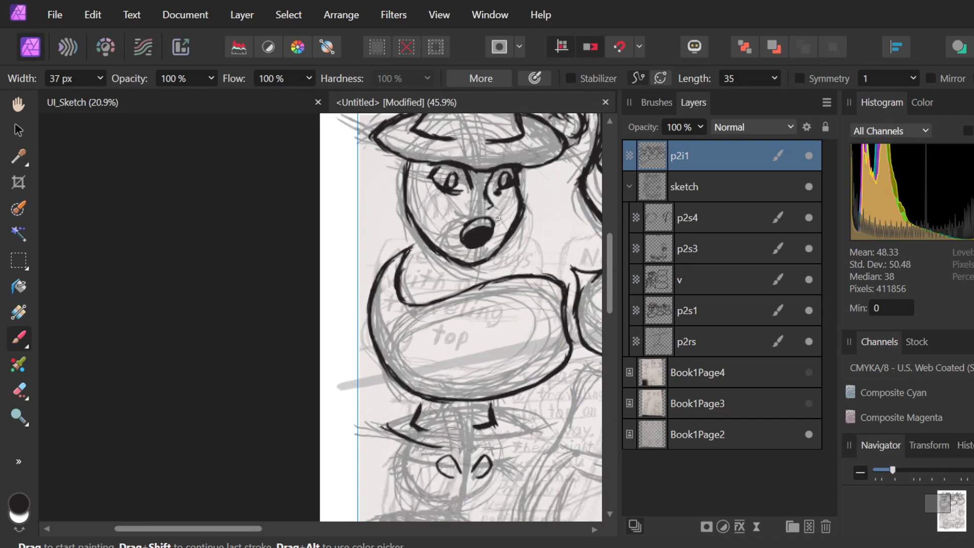
pyautogui.scroll(6, 489, 399)
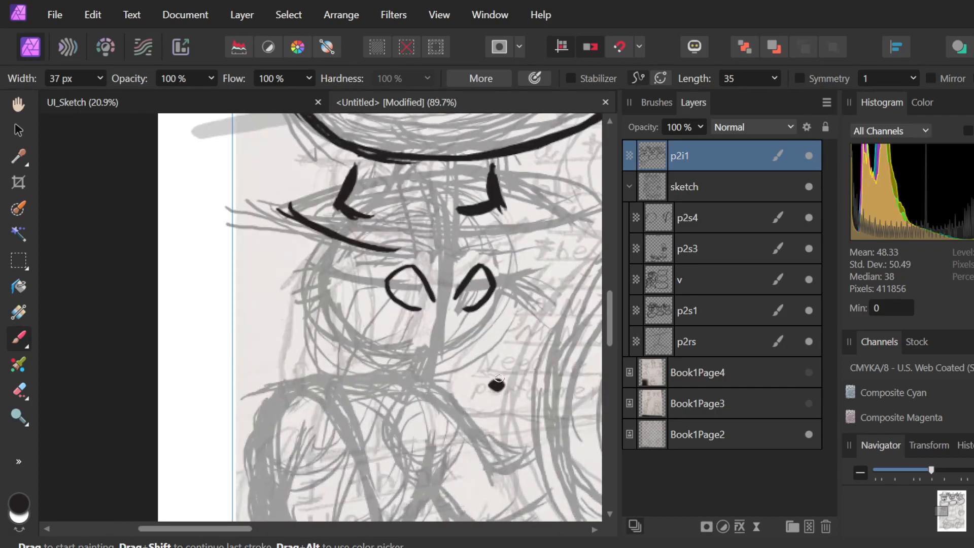
pyautogui.scroll(3, 509, 369)
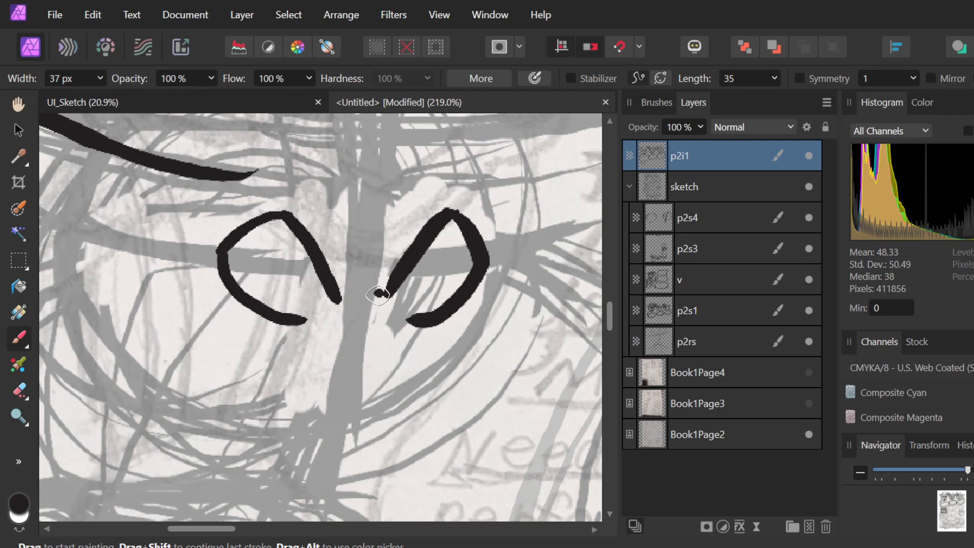
pyautogui.moveTo(373, 297)
pyautogui.mouseDown()
pyautogui.moveTo(396, 259)
pyautogui.moveTo(445, 226)
pyautogui.mouseUp()
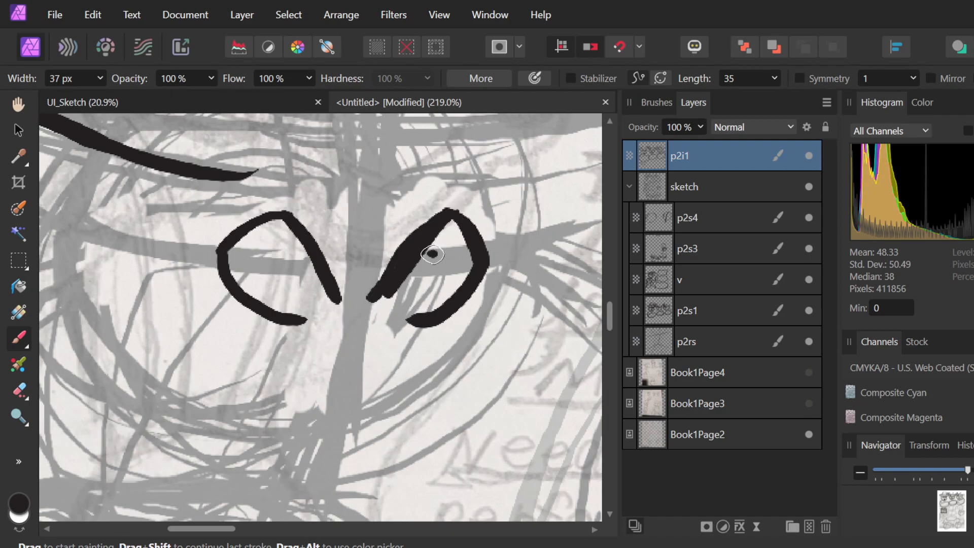
pyautogui.hotkey('ctrl', 'z')
pyautogui.hotkey('ctrl', 'z')
pyautogui.hotkey('ctrl', 'z')
pyautogui.hotkey('ctrl', 'z')
pyautogui.hotkey('ctrl', 'z')
pyautogui.hotkey('ctrl', 'z')
pyautogui.hotkey('ctrl', 'z')
pyautogui.hotkey('ctrl', 'z')
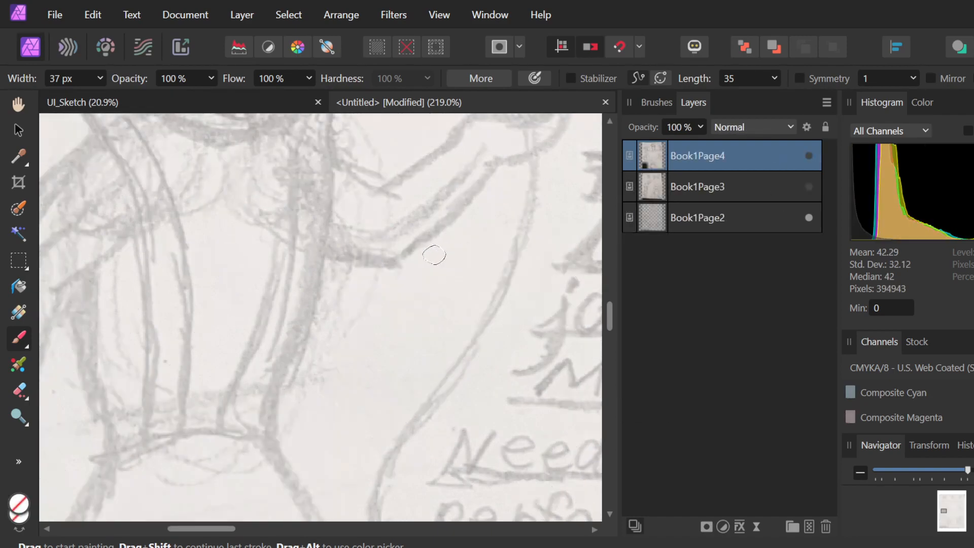
pyautogui.hotkey('ctrl', 'shift', 'z')
pyautogui.hotkey('ctrl', 'shift', 'z')
pyautogui.hotkey('ctrl', 'shift', 'z')
pyautogui.hotkey('ctrl', 'shift', 'z')
pyautogui.hotkey('ctrl', 'shift', 'z')
pyautogui.hotkey('ctrl', 'shift', 'z')
pyautogui.hotkey('ctrl', 'shift', 'z')
pyautogui.hotkey('ctrl', 'shift', 'z')
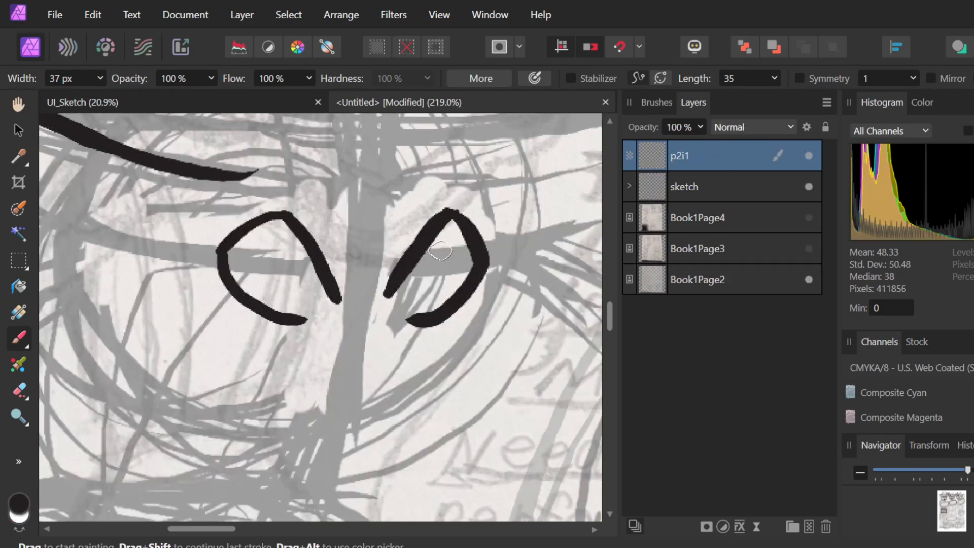
pyautogui.click(440, 251)
pyautogui.hotkey('ctrl', 'shift', 'z')
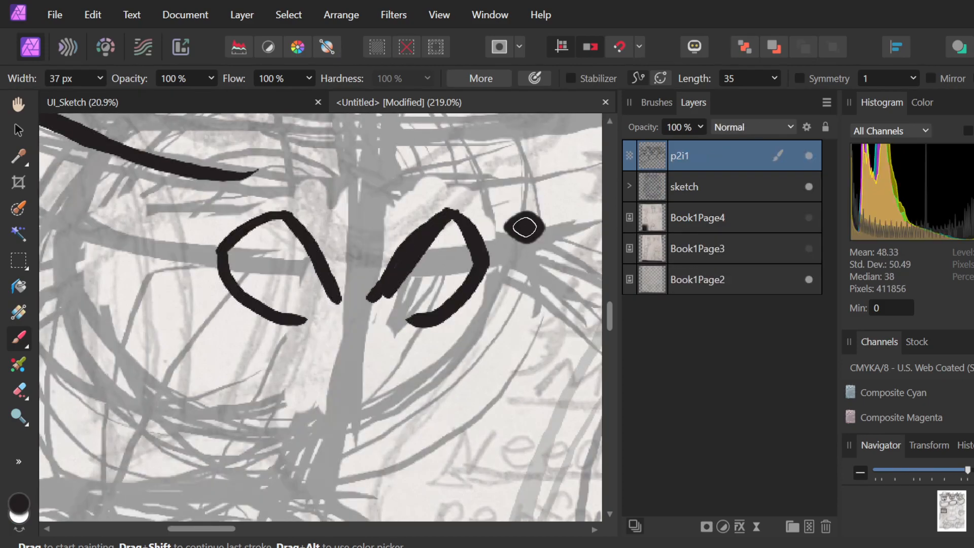
# Undo the latest right-eye strokes, going back to the redrawn centre guideline on layer v.
pyautogui.hotkey('ctrl', 'z')
pyautogui.hotkey('ctrl', 'z')
pyautogui.hotkey('ctrl', 'z')
pyautogui.hotkey('ctrl', 'z')
pyautogui.hotkey('ctrl', 'z')
pyautogui.hotkey('ctrl', 'z')
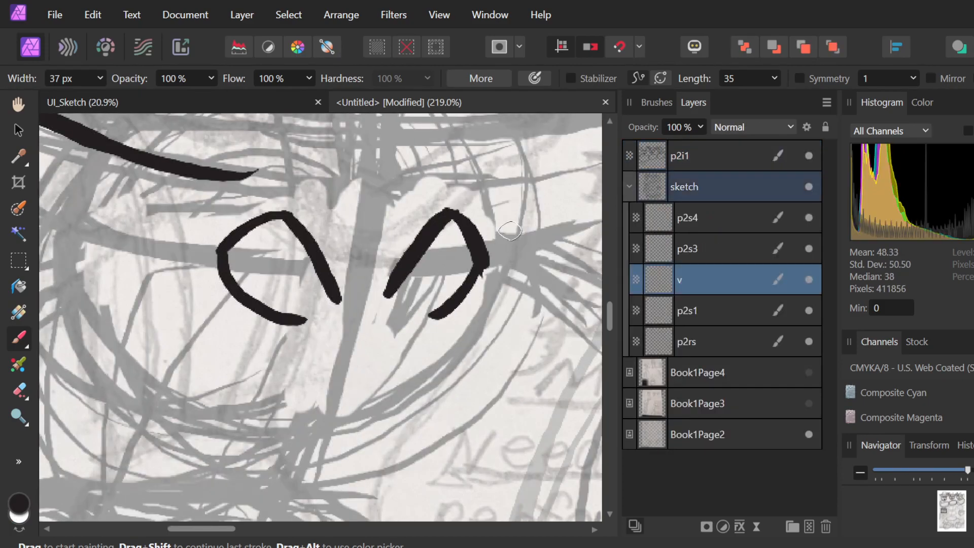
pyautogui.hotkey('ctrl', 'shift', 'z')
pyautogui.hotkey('ctrl', 'shift', 'z')
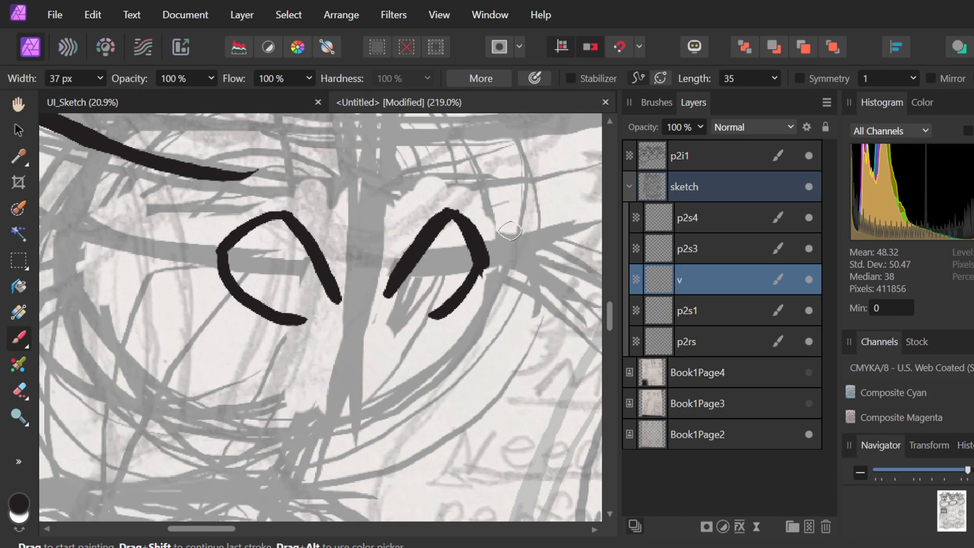
# Erase both inked eye outlines from the p2i1 layer.
pyautogui.press('e')
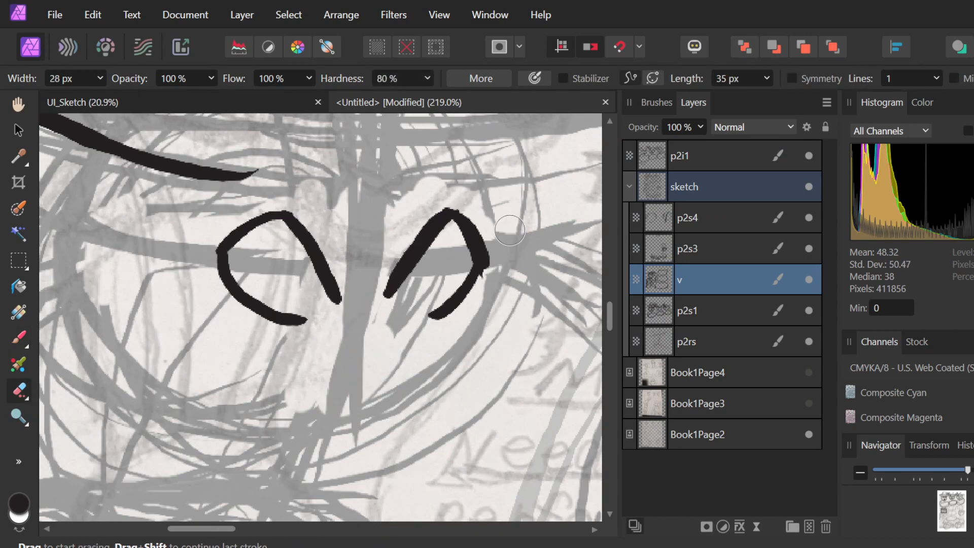
pyautogui.click(655, 150)
pyautogui.moveTo(449, 212); pyautogui.dragTo(382, 295)
pyautogui.moveTo(464, 215)
pyautogui.mouseDown()
pyautogui.moveTo(452, 270)
pyautogui.moveTo(485, 254)
pyautogui.mouseUp()
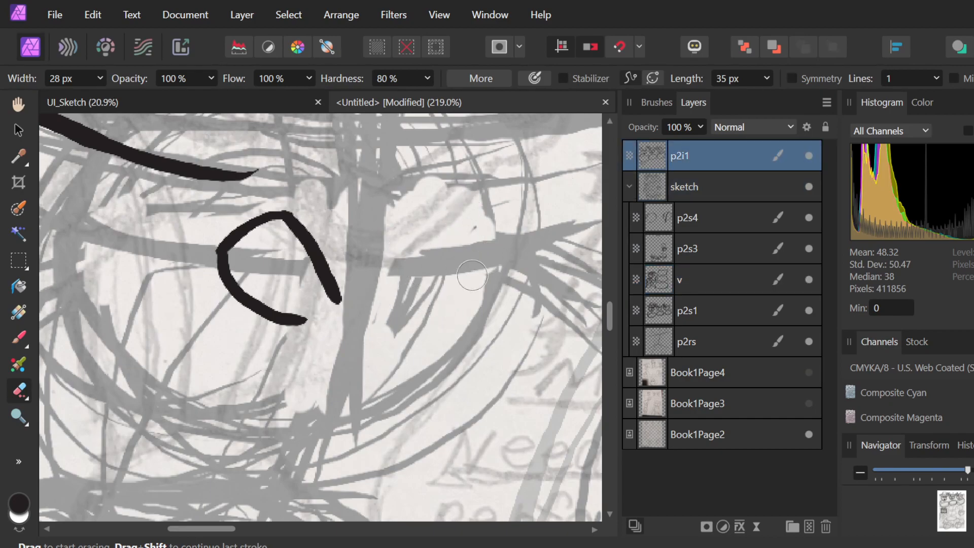
pyautogui.moveTo(355, 315)
pyautogui.mouseDown()
pyautogui.moveTo(309, 233)
pyautogui.moveTo(269, 223)
pyautogui.moveTo(223, 253)
pyautogui.moveTo(267, 231)
pyautogui.moveTo(231, 304)
pyautogui.moveTo(258, 319)
pyautogui.moveTo(302, 320)
pyautogui.mouseUp()
# Ink a wider right eye with a slanted upper lid, a short outer edge and a curved lower lid.
pyautogui.press('b')
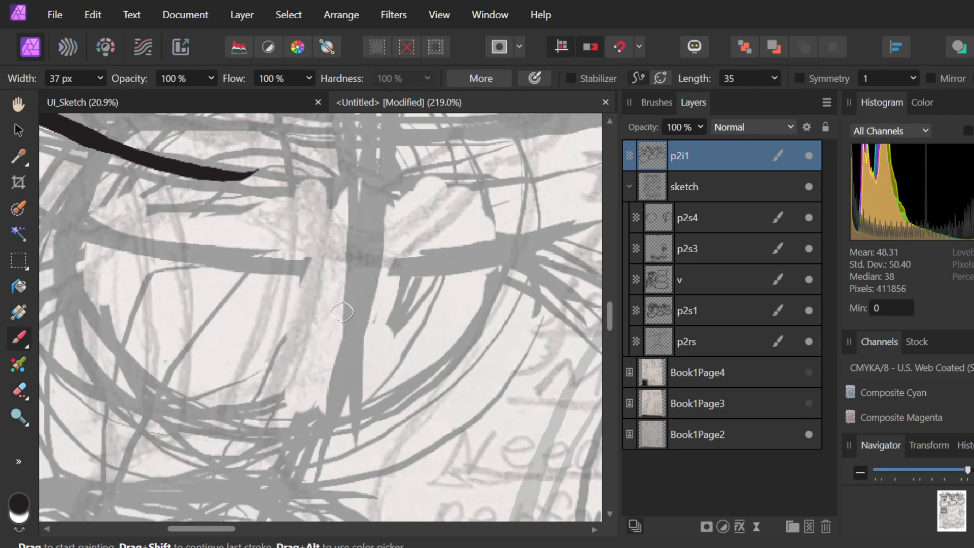
pyautogui.moveTo(375, 268)
pyautogui.mouseDown()
pyautogui.moveTo(468, 191)
pyautogui.moveTo(505, 242)
pyautogui.mouseUp()
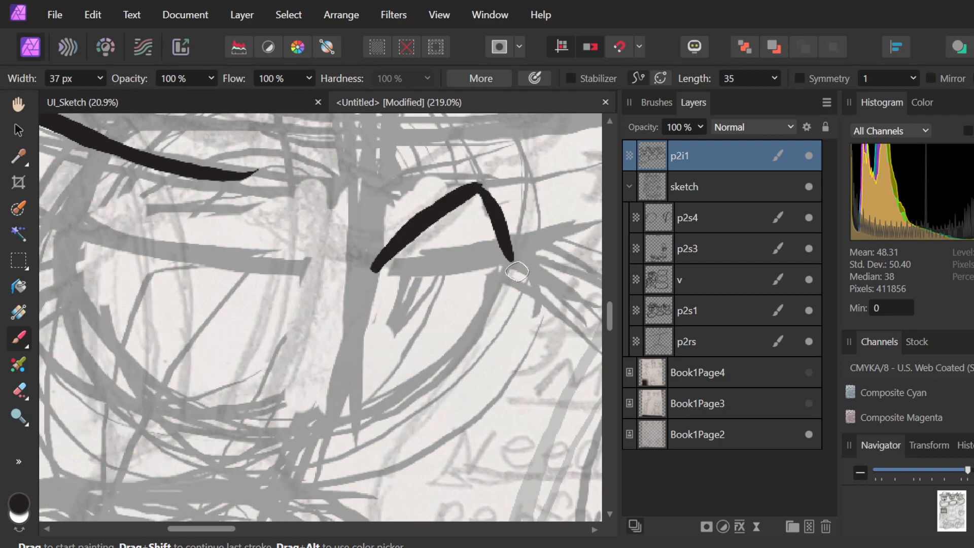
pyautogui.moveTo(489, 203)
pyautogui.mouseDown()
pyautogui.moveTo(511, 250)
pyautogui.moveTo(414, 297)
pyautogui.mouseUp()
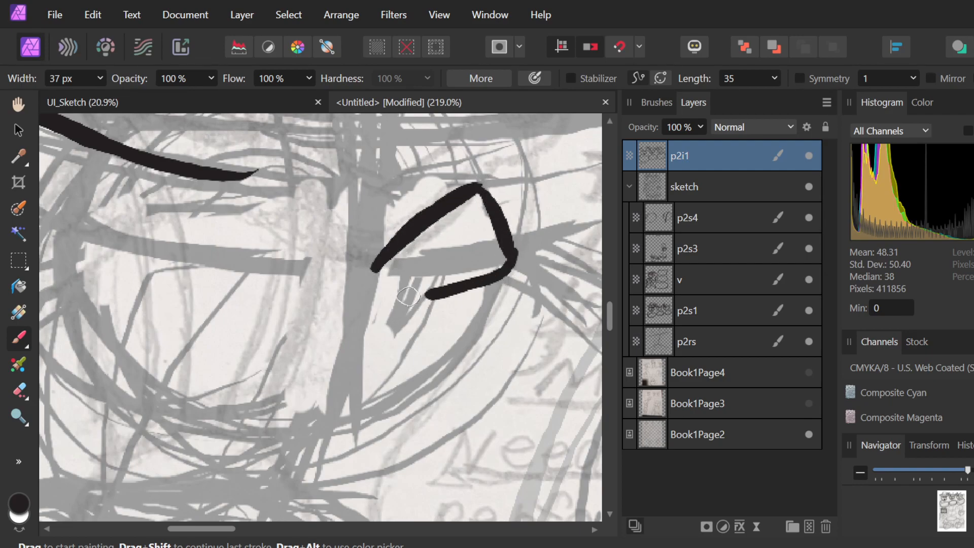
pyautogui.hotkey('ctrl', 'z')
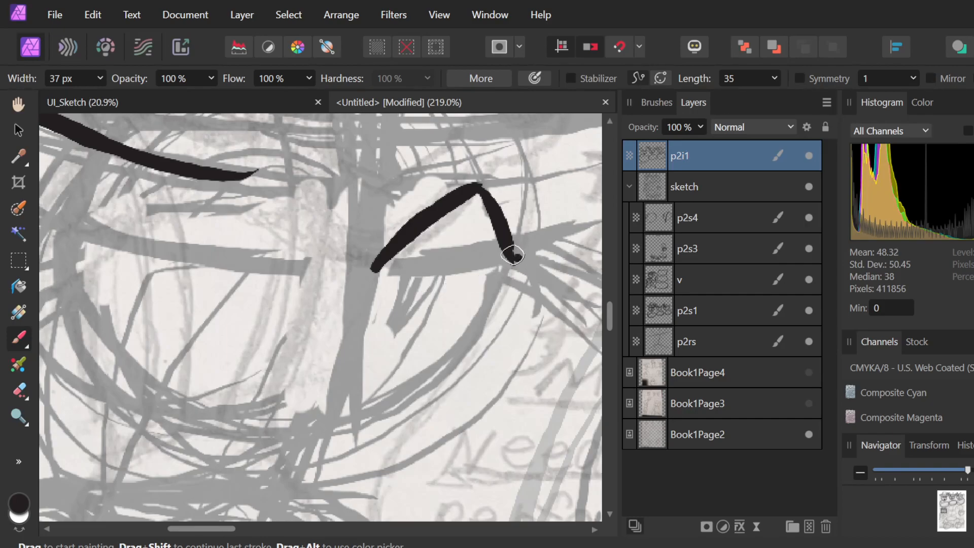
pyautogui.moveTo(504, 250)
pyautogui.mouseDown()
pyautogui.moveTo(496, 283)
pyautogui.moveTo(406, 294)
pyautogui.mouseUp()
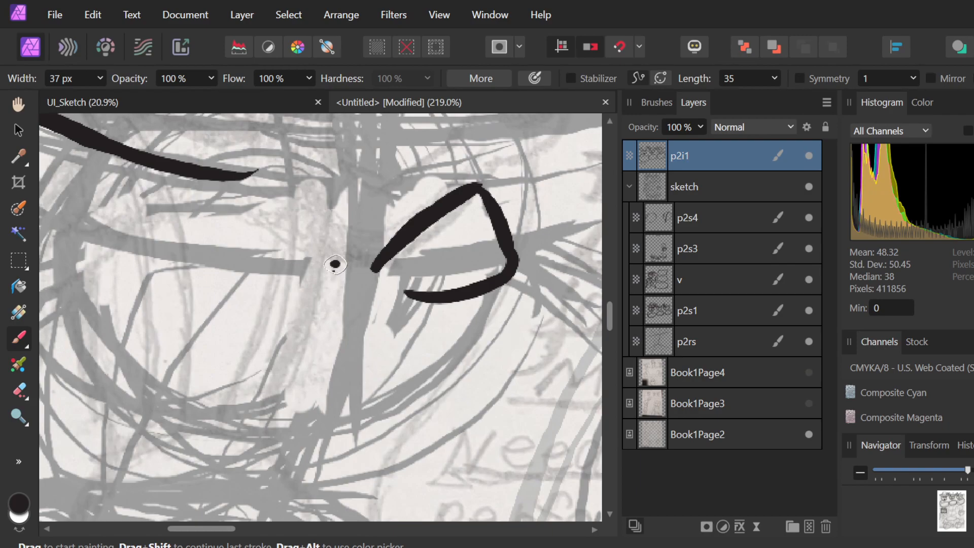
# Try several peaked upper lids and lower lids for the left eye, undoing each attempt.
pyautogui.moveTo(334, 273)
pyautogui.mouseDown()
pyautogui.moveTo(322, 244)
pyautogui.moveTo(281, 201)
pyautogui.moveTo(339, 276)
pyautogui.mouseUp()
pyautogui.hotkey('ctrl', 'z')
pyautogui.hotkey('ctrl', 'z')
pyautogui.moveTo(286, 200); pyautogui.dragTo(344, 271)
pyautogui.moveTo(287, 199)
pyautogui.mouseDown()
pyautogui.moveTo(227, 253)
pyautogui.moveTo(240, 278)
pyautogui.moveTo(335, 317)
pyautogui.mouseUp()
pyautogui.hotkey('ctrl', 'z')
pyautogui.moveTo(239, 268); pyautogui.dragTo(325, 279)
pyautogui.hotkey('ctrl', 'z')
pyautogui.moveTo(232, 265); pyautogui.dragTo(330, 277)
pyautogui.hotkey('ctrl', 'z')
pyautogui.moveTo(230, 258)
pyautogui.mouseDown()
pyautogui.moveTo(239, 276)
pyautogui.moveTo(322, 287)
pyautogui.mouseUp()
pyautogui.hotkey('ctrl', 'z')
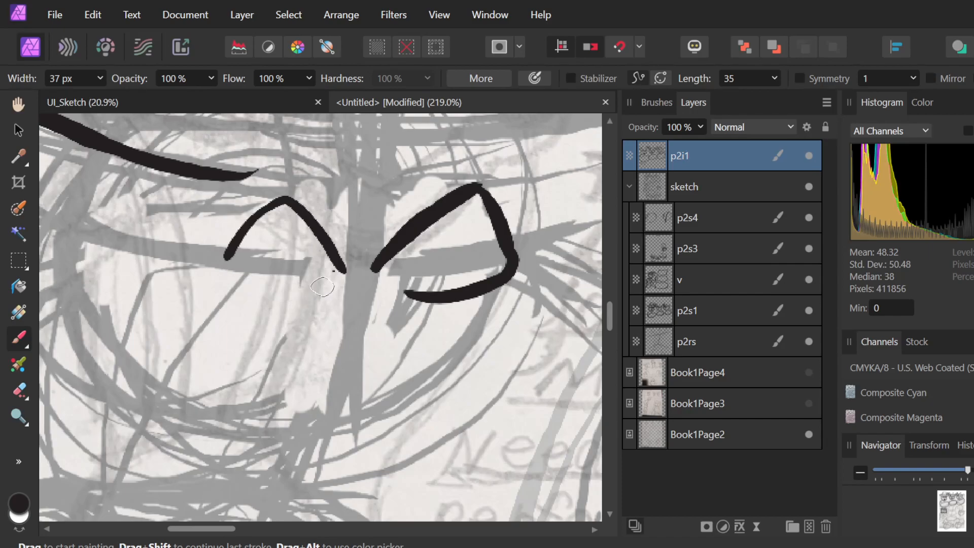
pyautogui.hotkey('ctrl', 'z')
pyautogui.scroll(3, 321, 286)
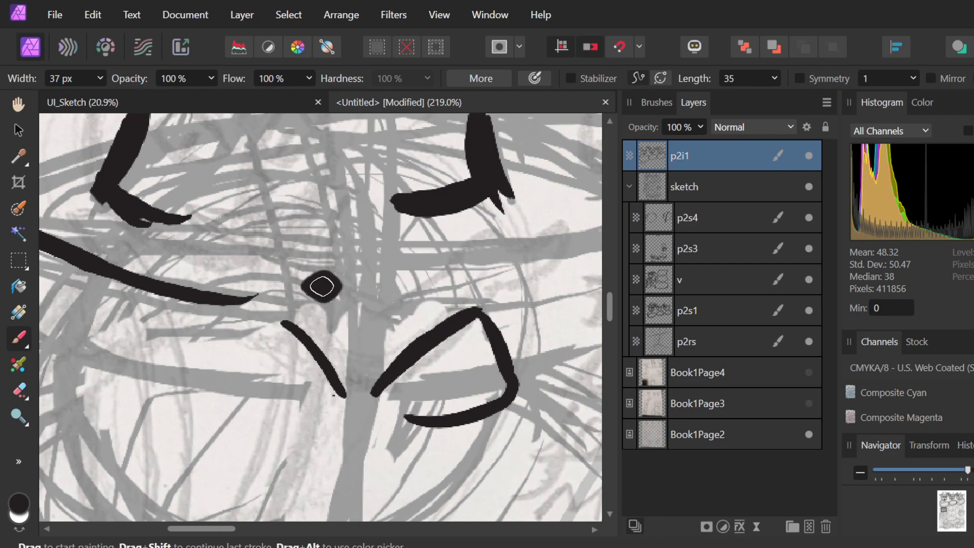
pyautogui.moveTo(343, 391); pyautogui.dragTo(317, 366)
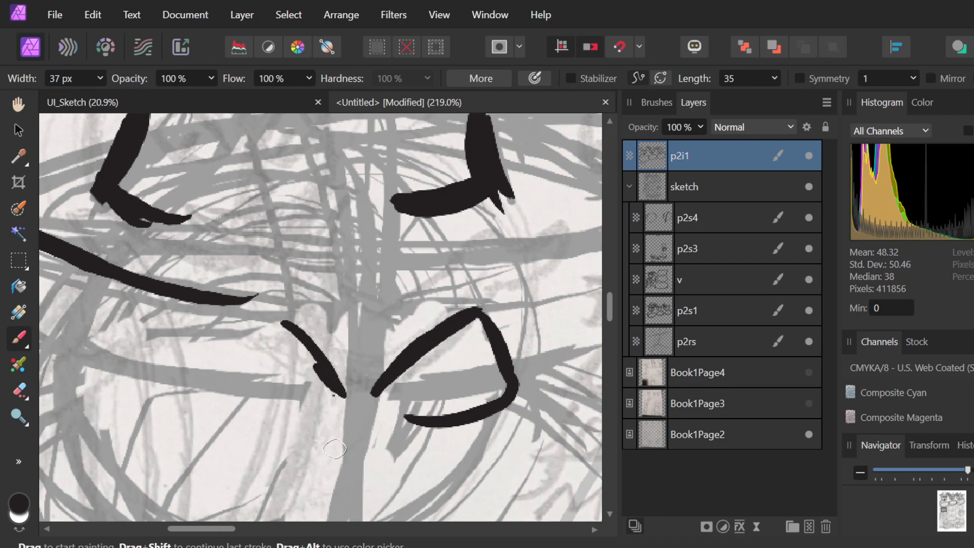
pyautogui.hotkey('ctrl', 'z')
pyautogui.hotkey('ctrl', 'z')
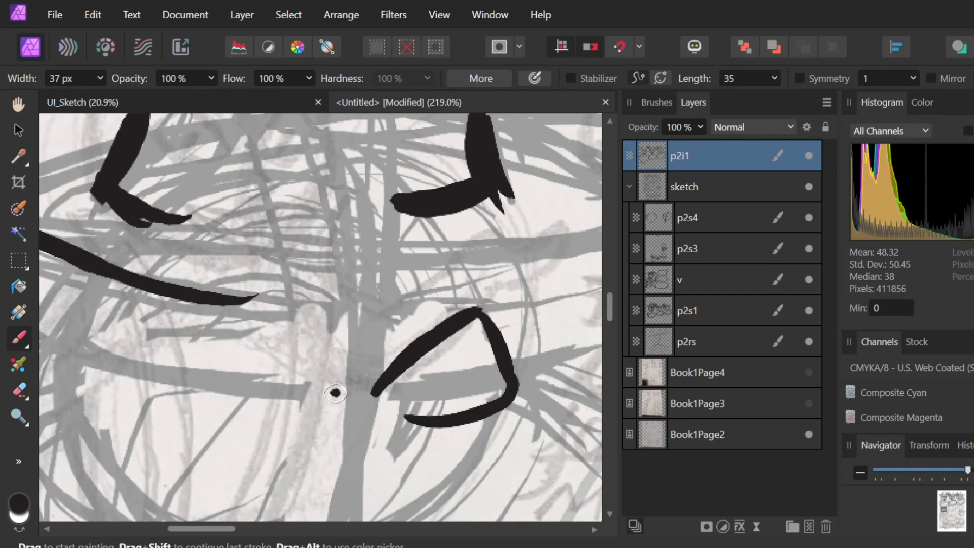
# Try further peaked upper lids and a curved lower lid for the left eye, undoing each version.
pyautogui.hotkey('ctrl', 'z')
pyautogui.hotkey('ctrl', 'shift', 'z')
pyautogui.moveTo(334, 390)
pyautogui.mouseDown()
pyautogui.moveTo(266, 263)
pyautogui.moveTo(265, 282)
pyautogui.moveTo(217, 311)
pyautogui.moveTo(187, 357)
pyautogui.mouseUp()
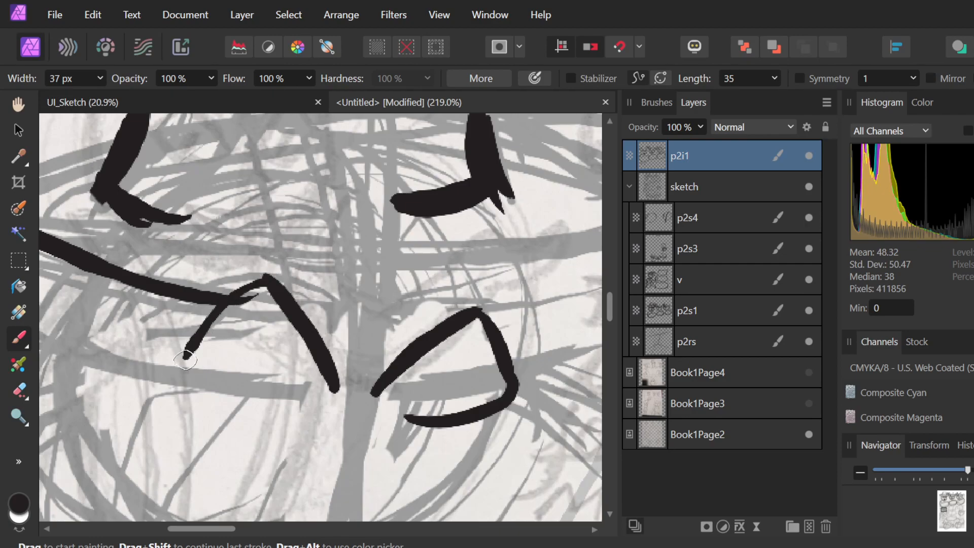
pyautogui.hotkey('ctrl', 'z')
pyautogui.moveTo(266, 282)
pyautogui.mouseDown()
pyautogui.moveTo(229, 302)
pyautogui.moveTo(162, 369)
pyautogui.mouseUp()
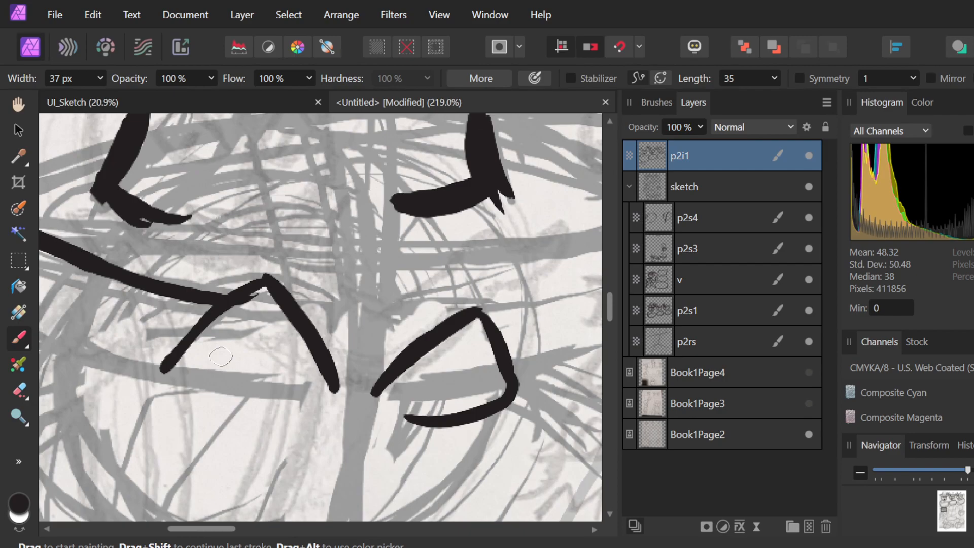
pyautogui.hotkey('ctrl', 'z')
pyautogui.hotkey('ctrl', 'z')
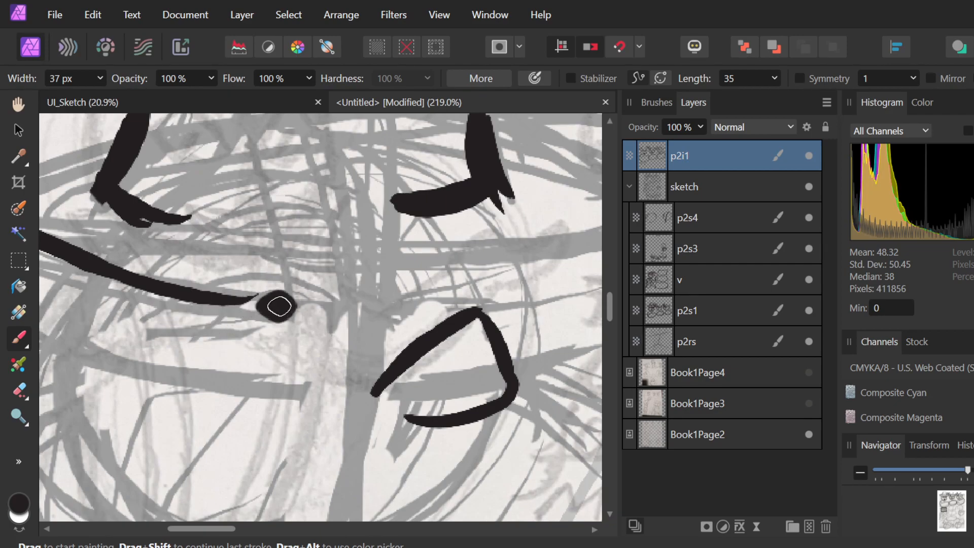
pyautogui.moveTo(310, 376)
pyautogui.mouseDown()
pyautogui.moveTo(245, 270)
pyautogui.moveTo(228, 273)
pyautogui.moveTo(157, 370)
pyautogui.moveTo(167, 410)
pyautogui.moveTo(237, 441)
pyautogui.moveTo(294, 440)
pyautogui.mouseUp()
pyautogui.scroll(-5, 382, 350)
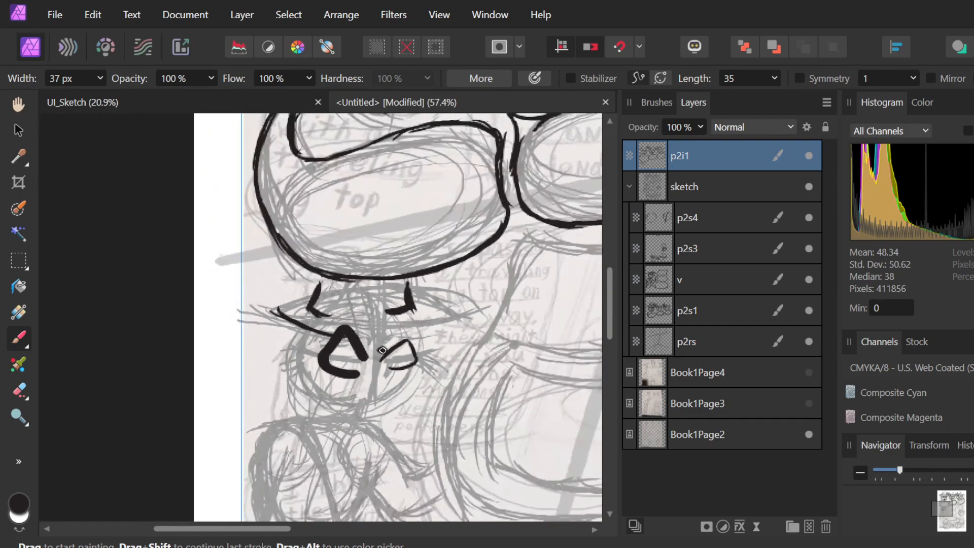
pyautogui.hotkey('ctrl', 'z')
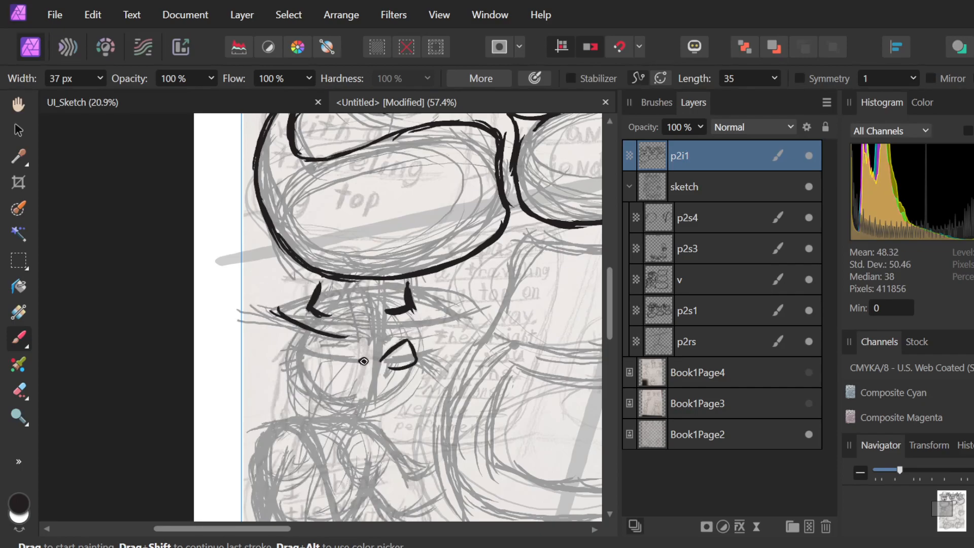
pyautogui.scroll(-4, 407, 361)
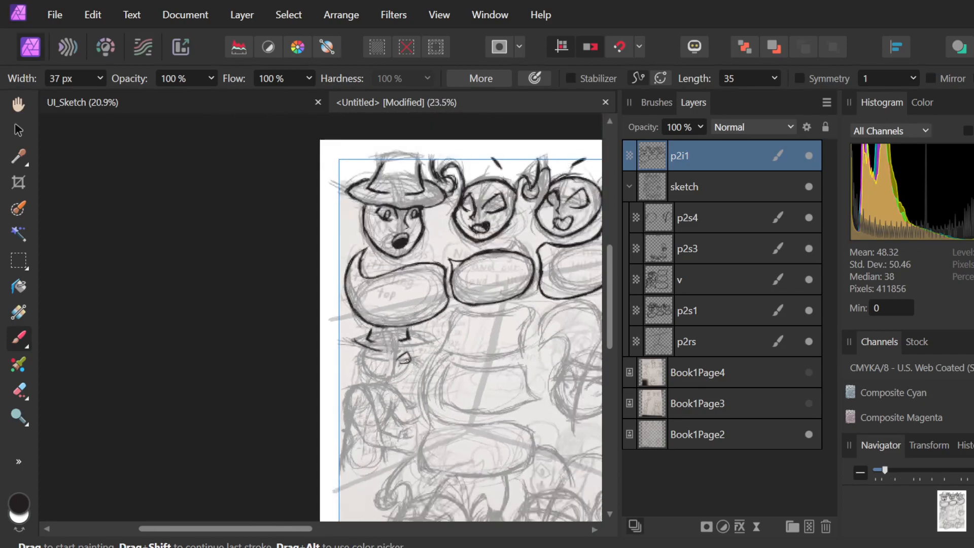
# Ink the wavy top edge of the upper speech bubble beside the hatted character, with rounded corners, redoing strokes that miss.
pyautogui.scroll(6, 383, 354)
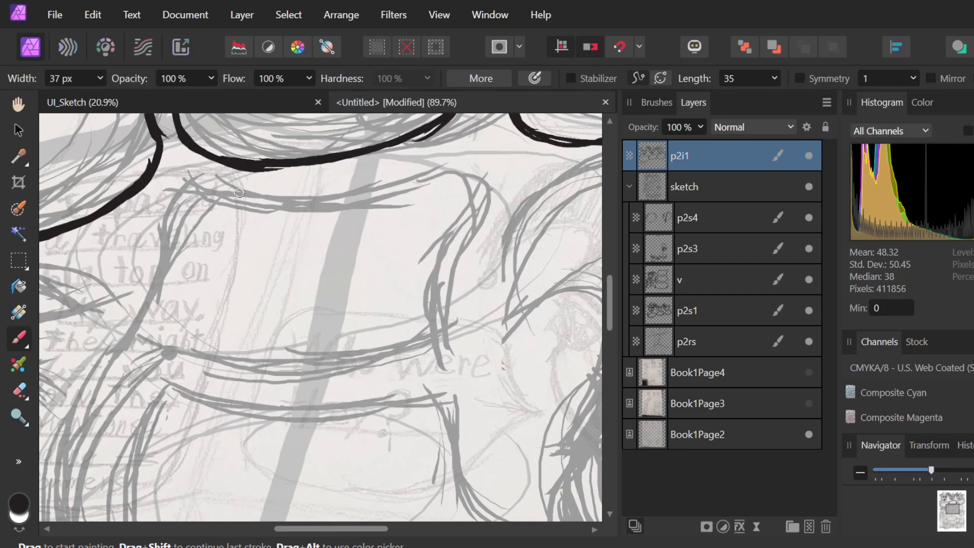
pyautogui.moveTo(234, 187)
pyautogui.mouseDown()
pyautogui.moveTo(201, 175)
pyautogui.moveTo(158, 209)
pyautogui.moveTo(187, 176)
pyautogui.moveTo(221, 198)
pyautogui.moveTo(300, 206)
pyautogui.moveTo(416, 177)
pyautogui.moveTo(374, 190)
pyautogui.moveTo(381, 193)
pyautogui.moveTo(463, 161)
pyautogui.moveTo(475, 203)
pyautogui.mouseUp()
pyautogui.hotkey('ctrl', 'z')
pyautogui.hotkey('ctrl', 'z')
pyautogui.moveTo(372, 192)
pyautogui.mouseDown()
pyautogui.moveTo(500, 155)
pyautogui.moveTo(464, 236)
pyautogui.mouseUp()
pyautogui.hotkey('ctrl', 'z')
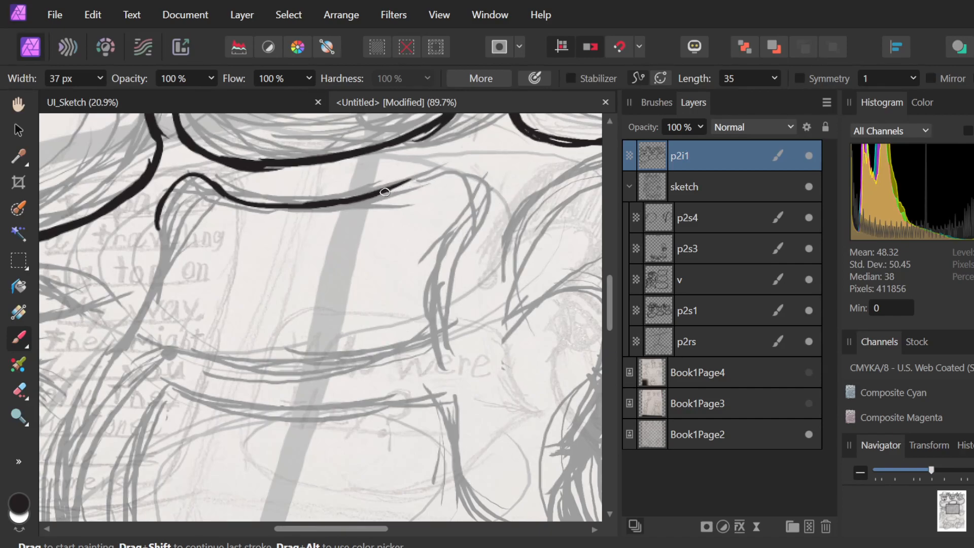
pyautogui.moveTo(358, 201)
pyautogui.mouseDown()
pyautogui.moveTo(445, 159)
pyautogui.moveTo(467, 239)
pyautogui.mouseUp()
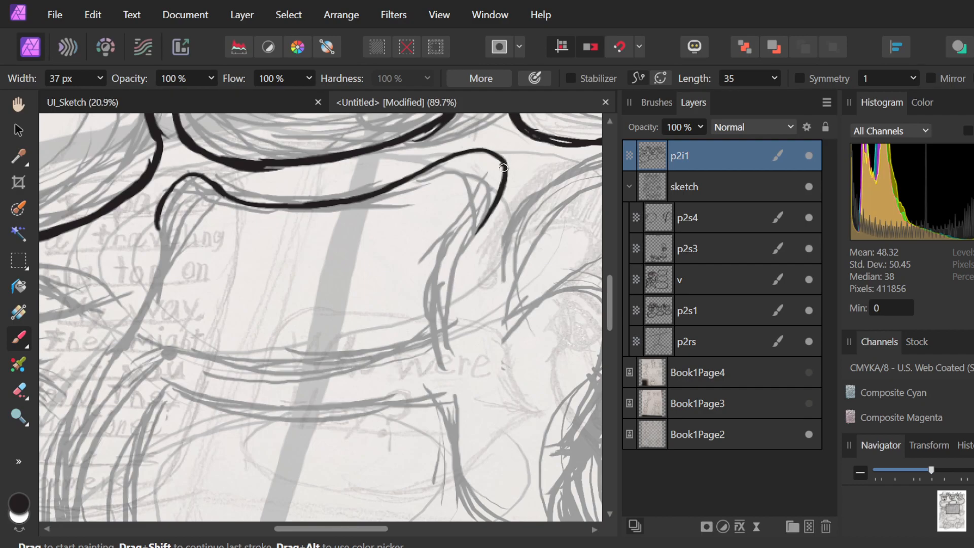
# Ink the upper bubble's inward-curving right side and continue around the corner along part of its lower edge.
pyautogui.moveTo(496, 201)
pyautogui.mouseDown()
pyautogui.moveTo(450, 269)
pyautogui.moveTo(444, 304)
pyautogui.mouseUp()
pyautogui.moveTo(474, 231)
pyautogui.mouseDown()
pyautogui.moveTo(444, 284)
pyautogui.moveTo(449, 332)
pyautogui.moveTo(411, 362)
pyautogui.moveTo(368, 364)
pyautogui.mouseUp()
pyautogui.moveTo(438, 344)
pyautogui.mouseDown()
pyautogui.moveTo(389, 365)
pyautogui.moveTo(424, 350)
pyautogui.moveTo(448, 357)
pyautogui.moveTo(308, 372)
pyautogui.moveTo(287, 372)
pyautogui.mouseUp()
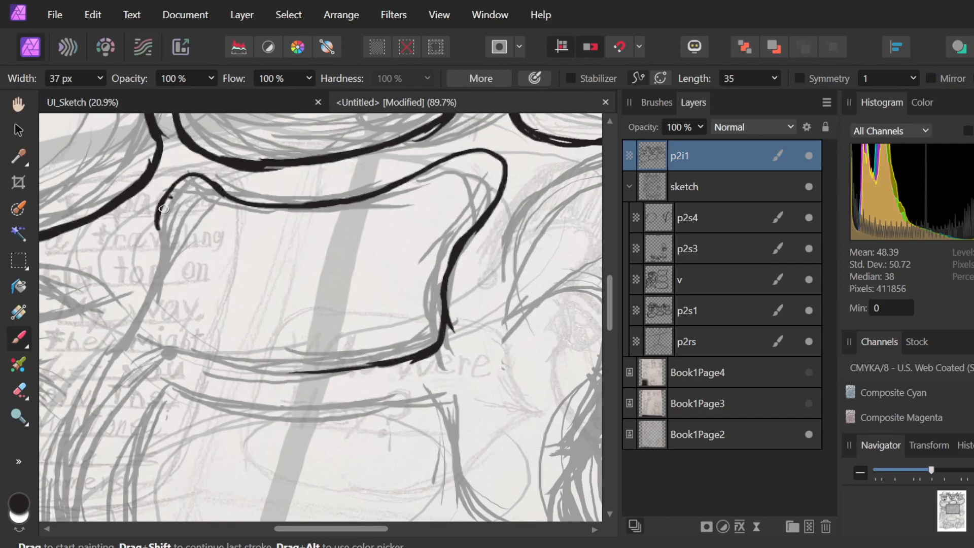
# Ink the upper bubble's left side from its rounded top corner down along the diagonal sketch line.
pyautogui.moveTo(157, 210)
pyautogui.mouseDown()
pyautogui.moveTo(166, 250)
pyautogui.moveTo(154, 222)
pyautogui.moveTo(162, 257)
pyautogui.moveTo(156, 241)
pyautogui.moveTo(148, 307)
pyautogui.mouseUp()
pyautogui.moveTo(163, 257); pyautogui.dragTo(131, 318)
pyautogui.moveTo(162, 278); pyautogui.dragTo(97, 362)
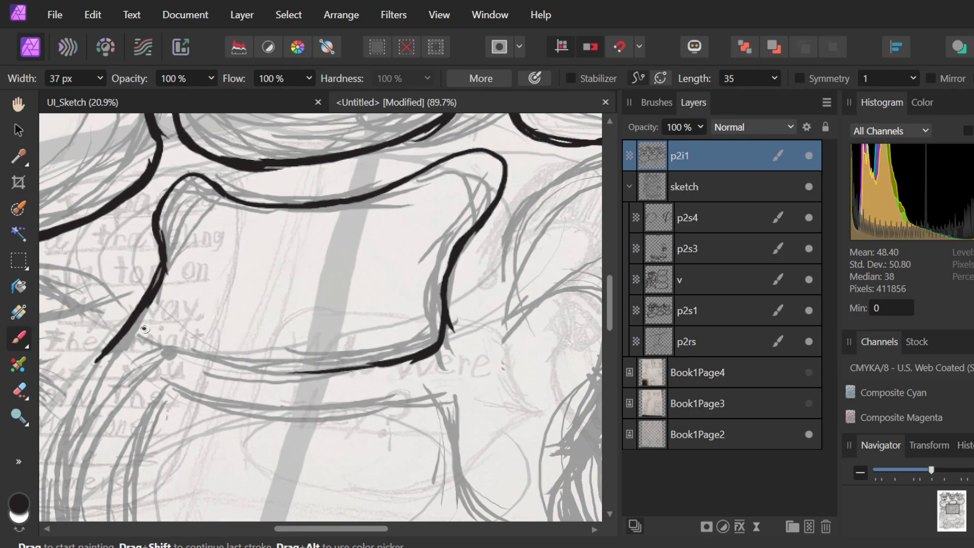
# Try extending the bubble's left line downward, and erase the blotted extension.
pyautogui.scroll(-3, 145, 328)
pyautogui.hscroll(-11, 194, 311)
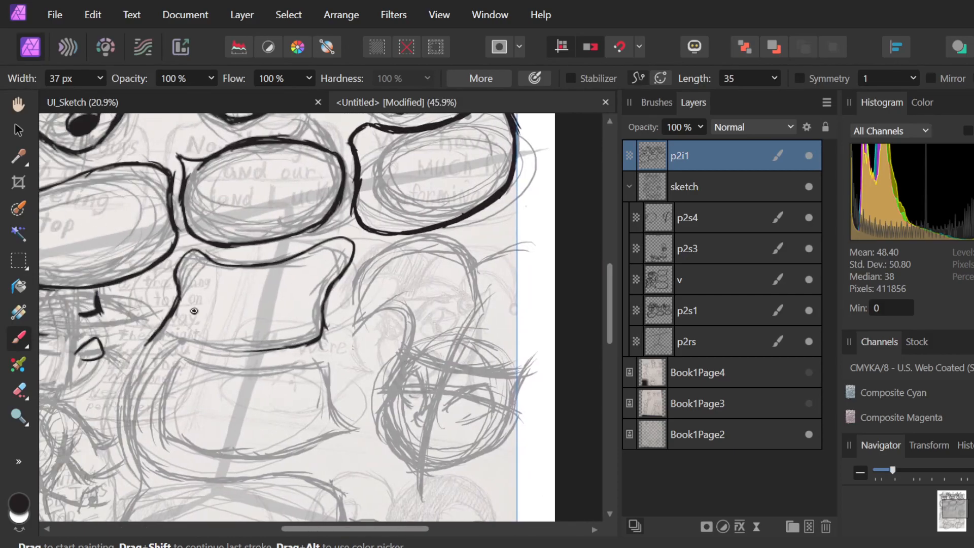
pyautogui.scroll(-3, 280, 294)
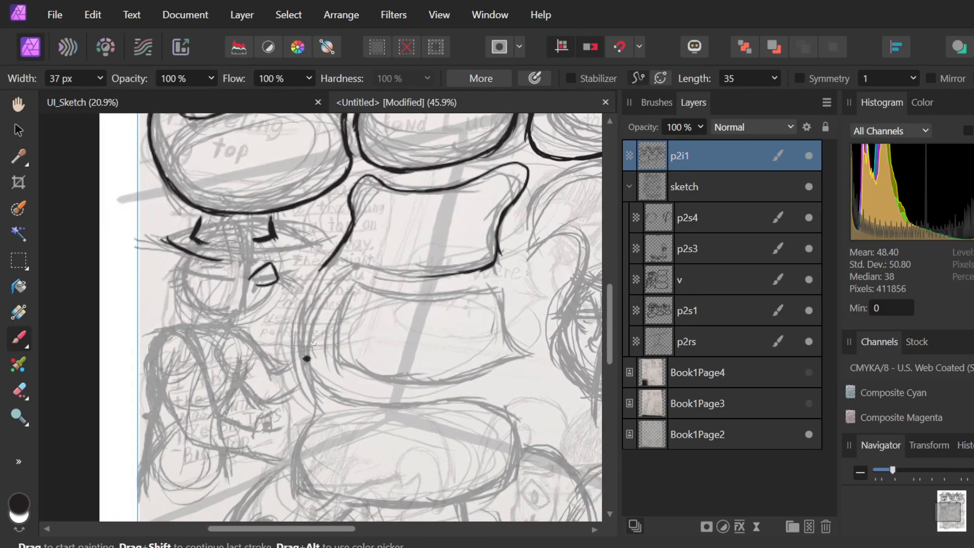
pyautogui.scroll(4, 313, 339)
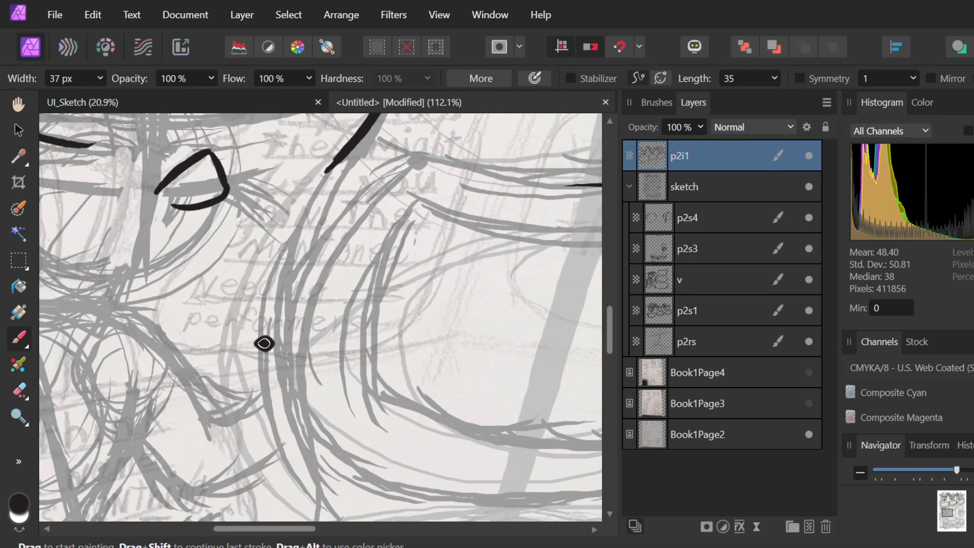
pyautogui.moveTo(382, 125)
pyautogui.mouseDown()
pyautogui.moveTo(347, 144)
pyautogui.moveTo(306, 207)
pyautogui.mouseUp()
pyautogui.click(347, 145)
pyautogui.click(311, 192)
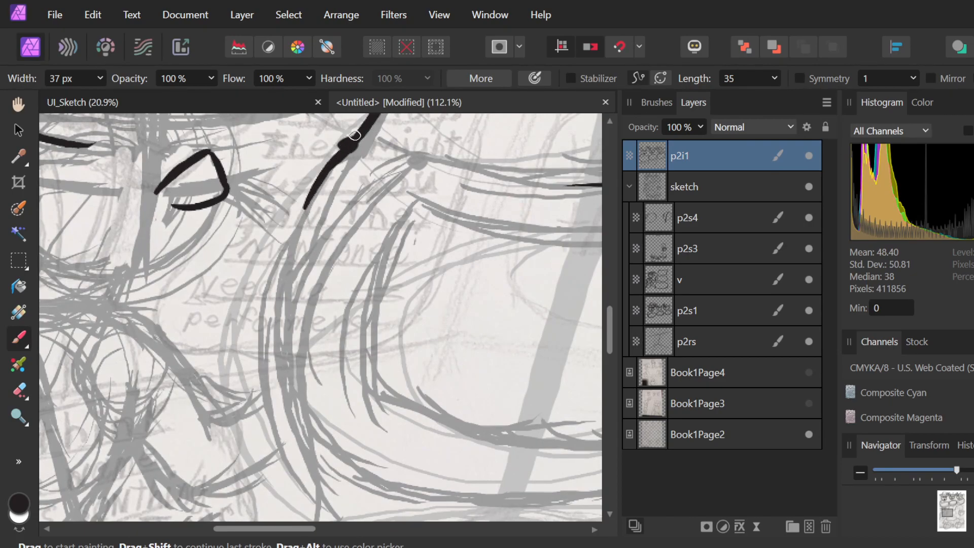
pyautogui.press('e')
pyautogui.moveTo(365, 163)
pyautogui.mouseDown()
pyautogui.moveTo(346, 148)
pyautogui.moveTo(362, 158)
pyautogui.moveTo(346, 149)
pyautogui.moveTo(313, 189)
pyautogui.mouseUp()
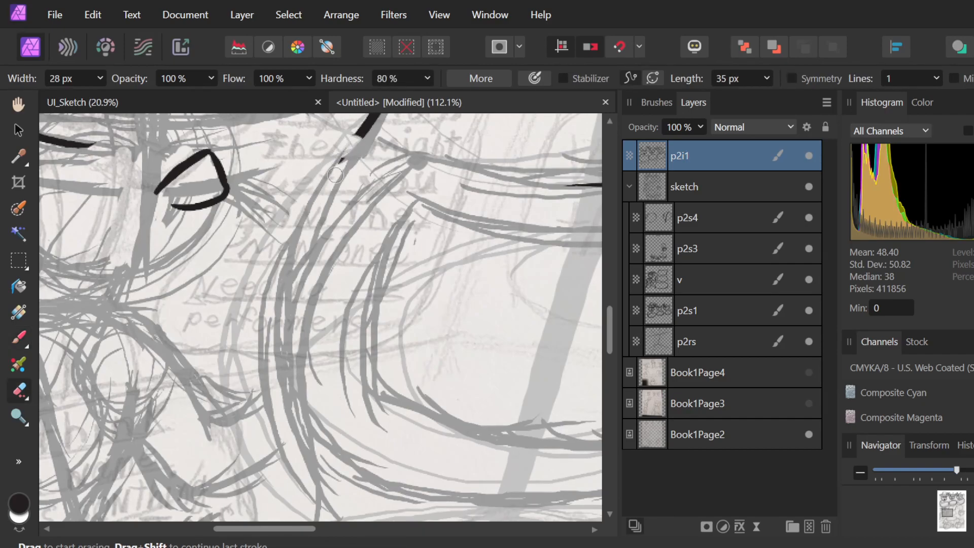
pyautogui.scroll(3, 369, 252)
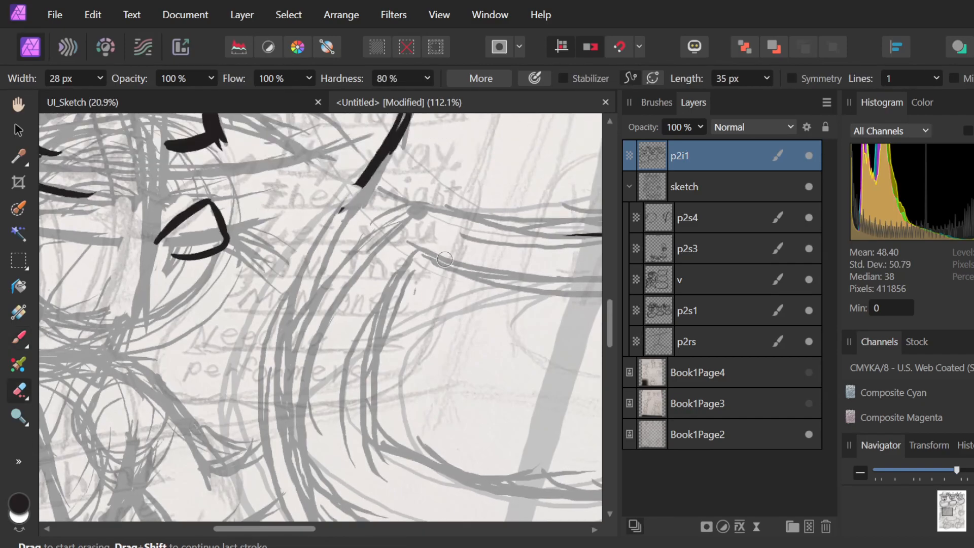
# Ink the long curved left line from the upper bubble, past the middle bubble, into the lower bubble's left side.
pyautogui.press('b')
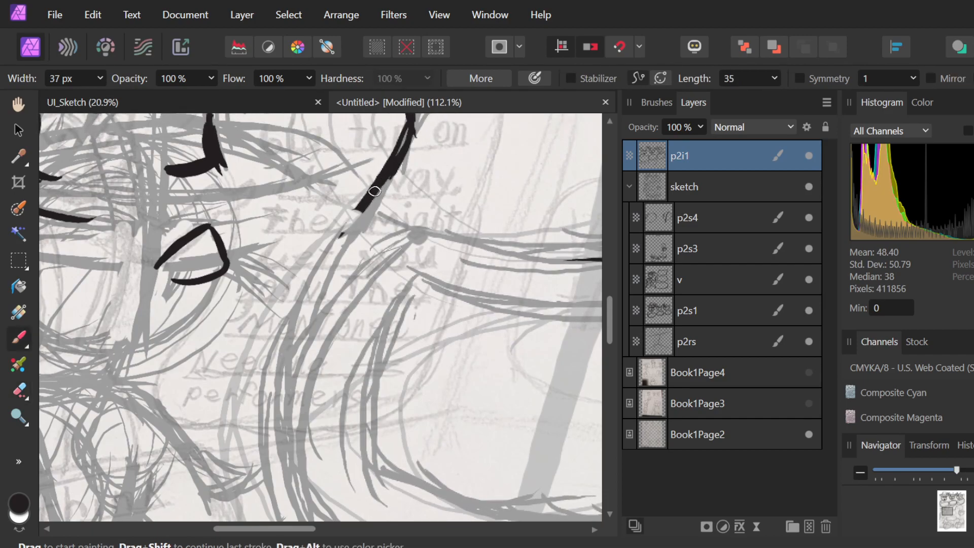
pyautogui.moveTo(374, 191); pyautogui.dragTo(296, 319)
pyautogui.moveTo(341, 237)
pyautogui.mouseDown()
pyautogui.moveTo(320, 261)
pyautogui.moveTo(272, 372)
pyautogui.mouseUp()
pyautogui.moveTo(291, 320)
pyautogui.mouseDown()
pyautogui.moveTo(273, 428)
pyautogui.moveTo(290, 325)
pyautogui.moveTo(273, 378)
pyautogui.moveTo(286, 473)
pyautogui.mouseUp()
pyautogui.moveTo(271, 412); pyautogui.dragTo(290, 500)
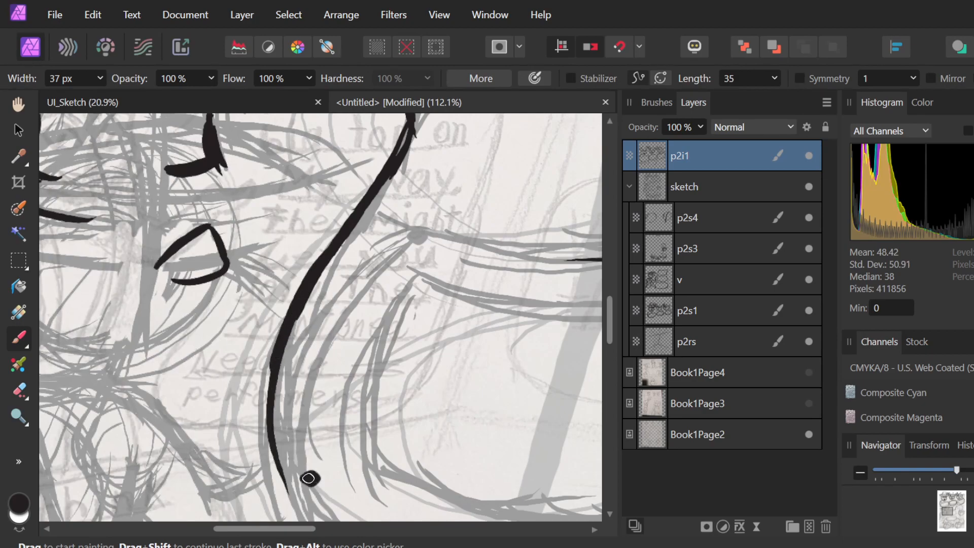
pyautogui.scroll(-3, 439, 291)
pyautogui.scroll(-3, 439, 292)
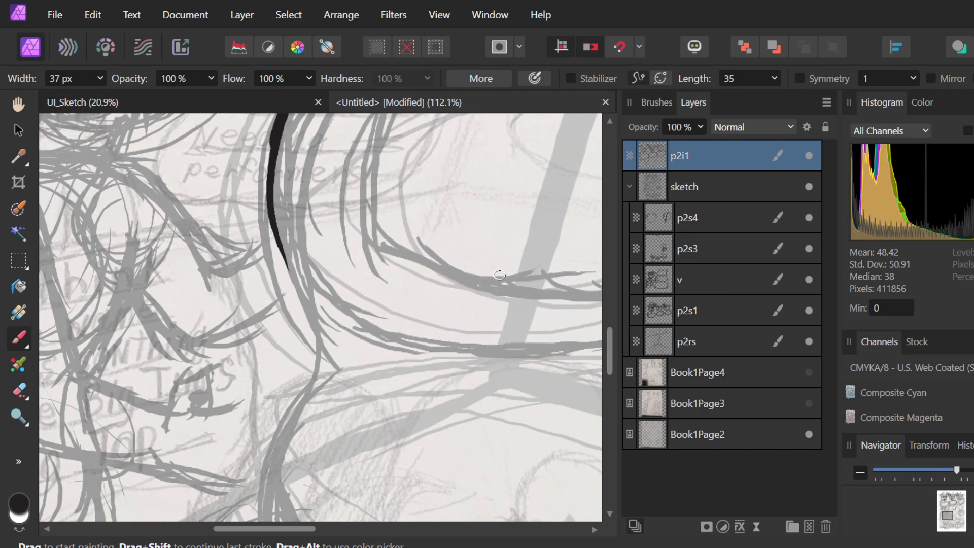
pyautogui.moveTo(275, 213)
pyautogui.mouseDown()
pyautogui.moveTo(316, 338)
pyautogui.moveTo(302, 384)
pyautogui.moveTo(316, 334)
pyautogui.moveTo(299, 420)
pyautogui.mouseUp()
pyautogui.moveTo(276, 451); pyautogui.dragTo(271, 500)
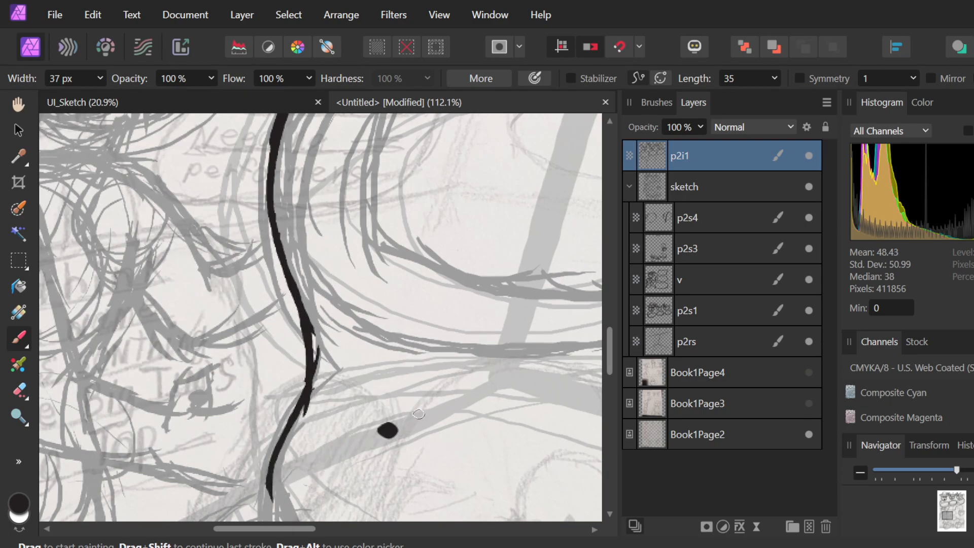
# Ink the lower bubble's rounded left corner and its long bottom edge.
pyautogui.scroll(-2, 413, 380)
pyautogui.scroll(-2, 413, 372)
pyautogui.scroll(3, 435, 364)
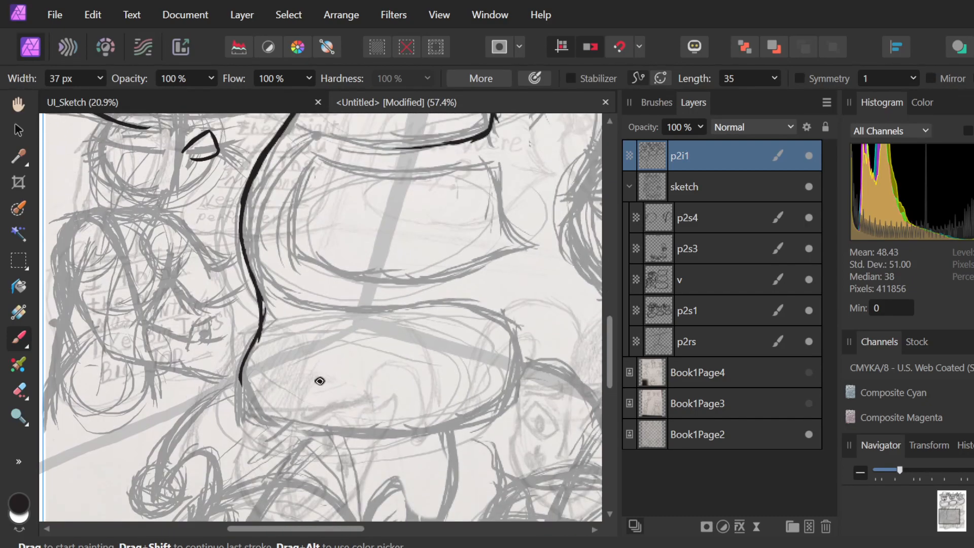
pyautogui.scroll(2, 320, 380)
pyautogui.click(319, 365)
pyautogui.scroll(-3, 326, 335)
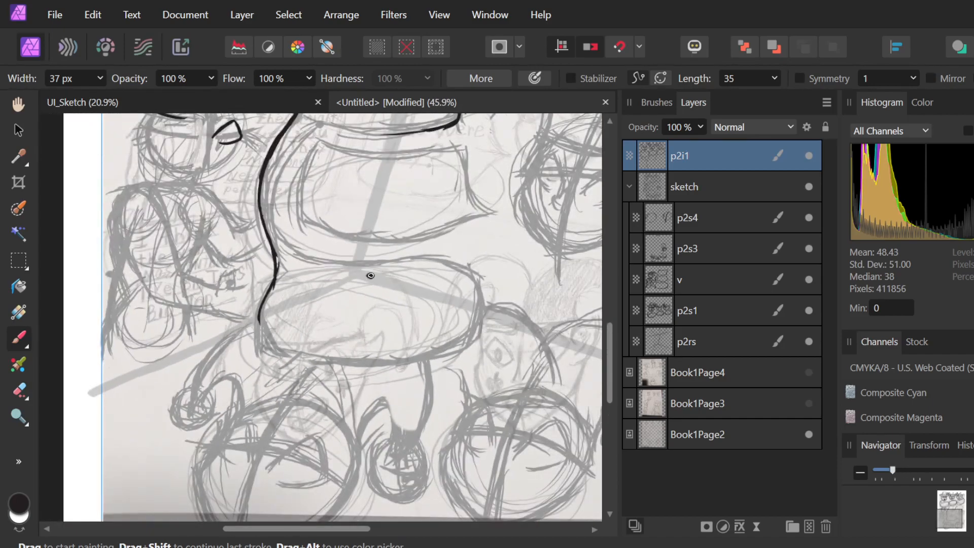
pyautogui.click(371, 274)
pyautogui.scroll(4, 373, 342)
pyautogui.scroll(1, 368, 342)
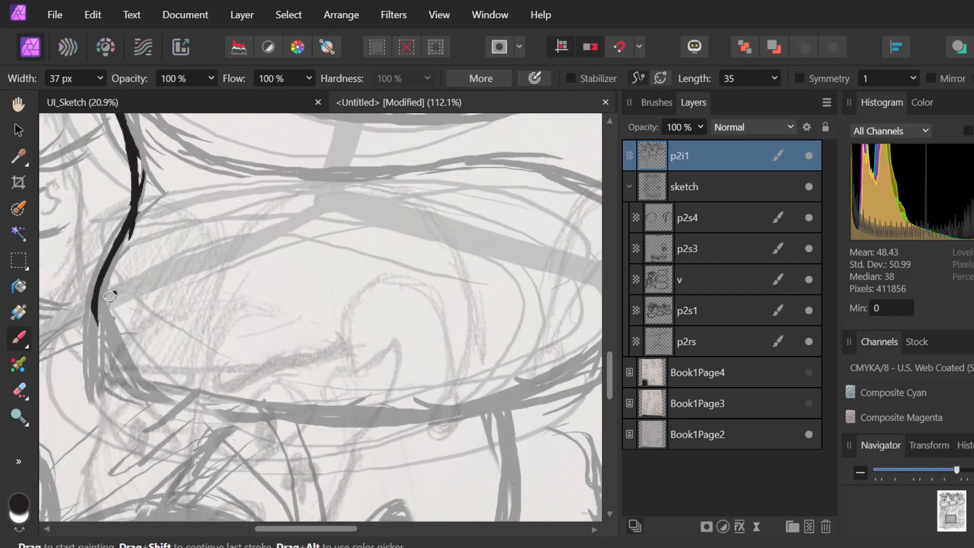
pyautogui.moveTo(93, 300)
pyautogui.mouseDown()
pyautogui.moveTo(110, 365)
pyautogui.moveTo(130, 364)
pyautogui.moveTo(116, 373)
pyautogui.moveTo(207, 408)
pyautogui.moveTo(235, 401)
pyautogui.moveTo(172, 398)
pyautogui.moveTo(340, 417)
pyautogui.moveTo(329, 404)
pyautogui.moveTo(253, 411)
pyautogui.moveTo(351, 419)
pyautogui.moveTo(543, 404)
pyautogui.mouseUp()
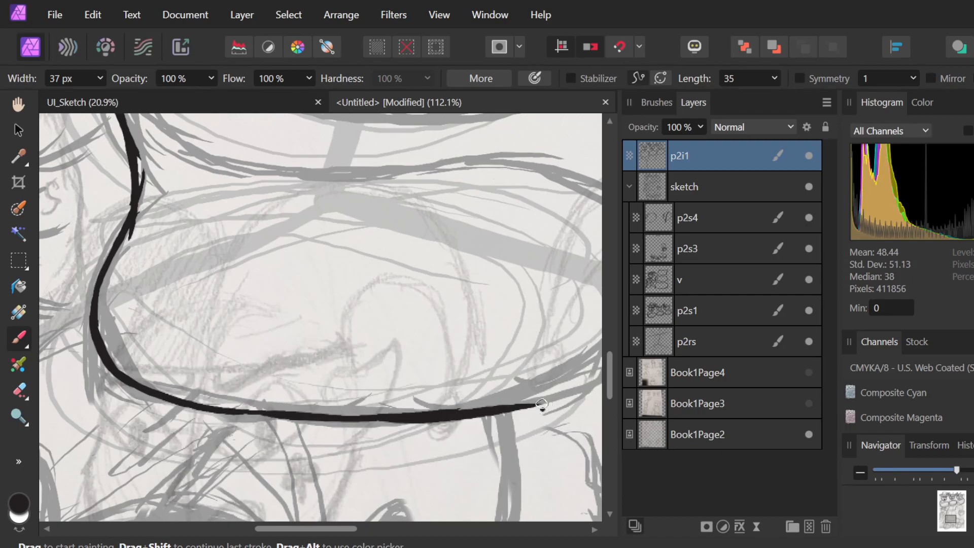
# Ink the lower bubble's right side up to the top corner, undoing the trial stroke along its top.
pyautogui.scroll(-5, 543, 405)
pyautogui.hscroll(3, 485, 375)
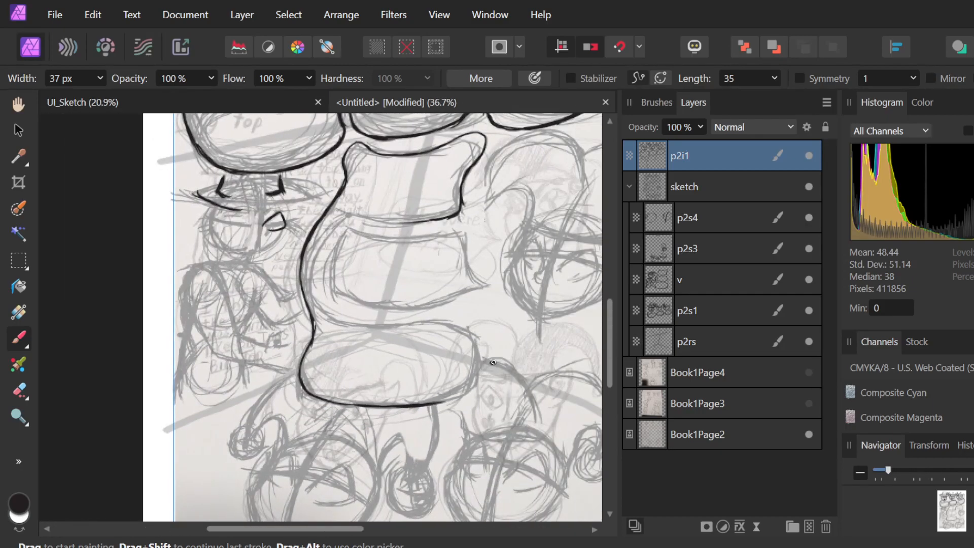
pyautogui.scroll(5, 500, 361)
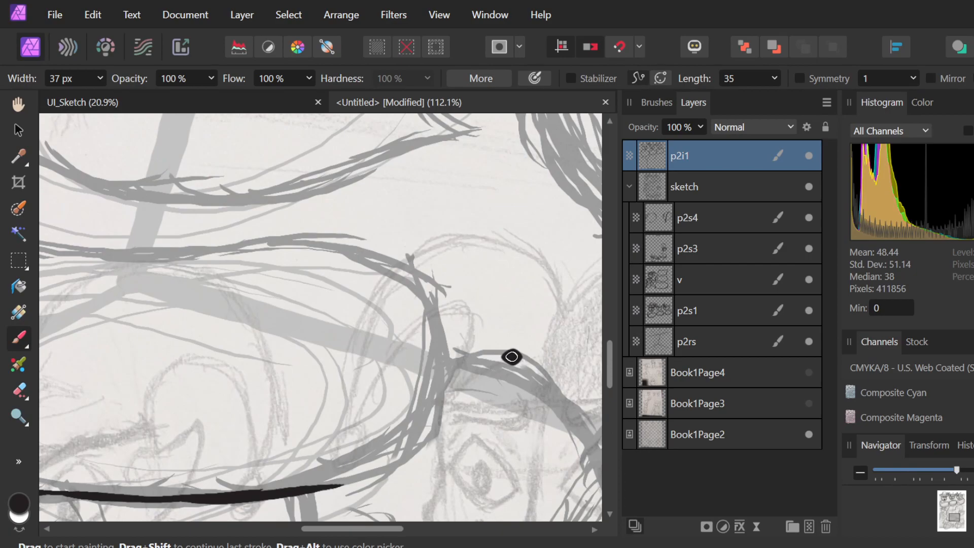
pyautogui.moveTo(280, 498)
pyautogui.mouseDown()
pyautogui.moveTo(380, 470)
pyautogui.moveTo(432, 413)
pyautogui.mouseUp()
pyautogui.moveTo(308, 493)
pyautogui.mouseDown()
pyautogui.moveTo(439, 424)
pyautogui.moveTo(442, 330)
pyautogui.moveTo(415, 263)
pyautogui.moveTo(434, 348)
pyautogui.moveTo(419, 456)
pyautogui.moveTo(408, 462)
pyautogui.moveTo(430, 414)
pyautogui.moveTo(434, 324)
pyautogui.moveTo(419, 278)
pyautogui.mouseUp()
pyautogui.moveTo(437, 330)
pyautogui.mouseDown()
pyautogui.moveTo(427, 299)
pyautogui.moveTo(381, 257)
pyautogui.moveTo(300, 236)
pyautogui.moveTo(211, 263)
pyautogui.mouseUp()
pyautogui.hotkey('ctrl', 'z')
pyautogui.scroll(3, 217, 279)
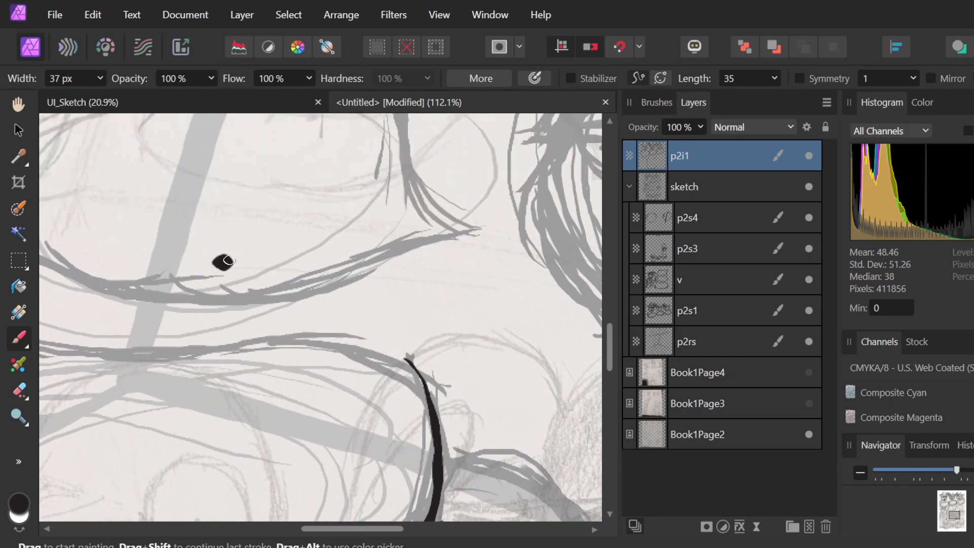
# Ink the lower bubble's rounded upper-right corner and its wavy top edge leftward beneath the middle bubble.
pyautogui.hscroll(1, 410, 322)
pyautogui.hscroll(-3, 435, 321)
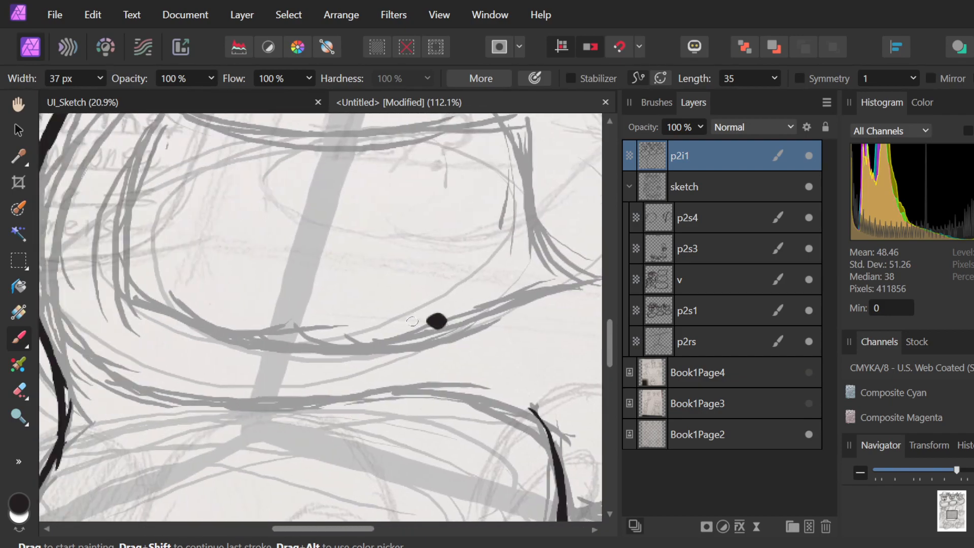
pyautogui.hscroll(2, 430, 311)
pyautogui.scroll(-3, 430, 311)
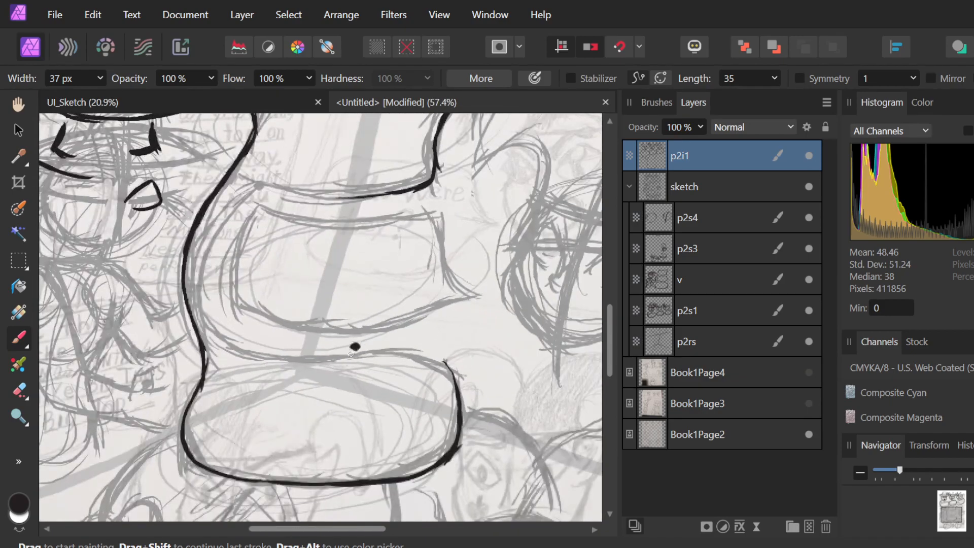
pyautogui.scroll(2, 345, 370)
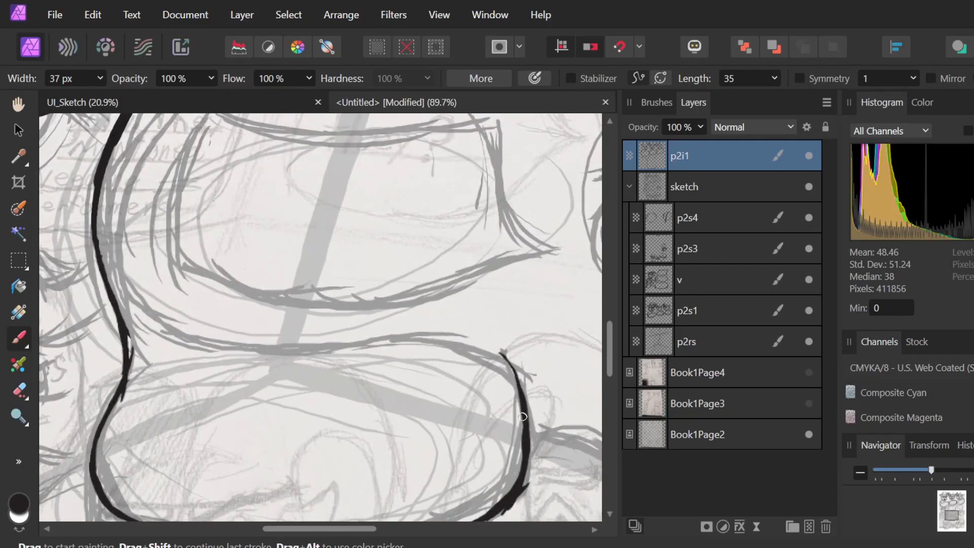
pyautogui.moveTo(527, 404)
pyautogui.mouseDown()
pyautogui.moveTo(478, 344)
pyautogui.moveTo(413, 336)
pyautogui.mouseUp()
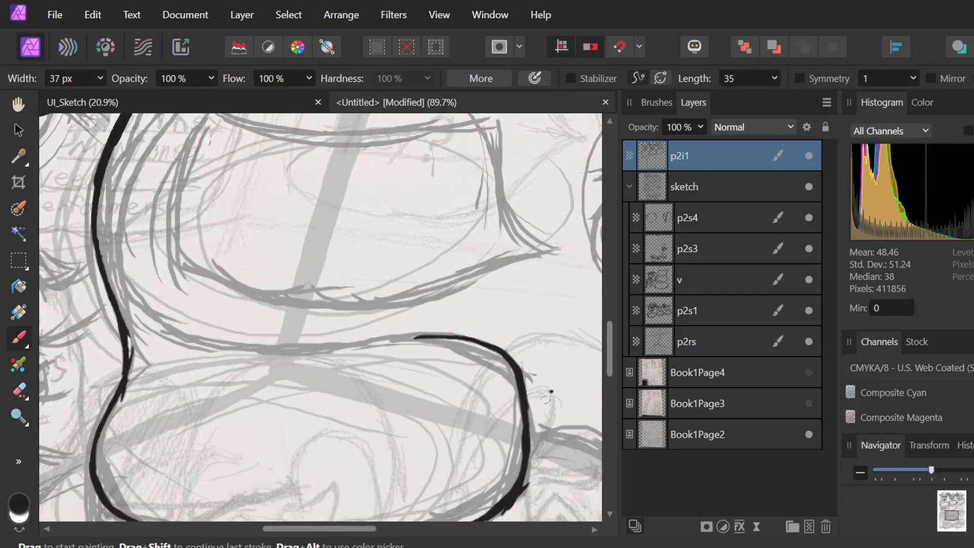
pyautogui.moveTo(521, 392)
pyautogui.mouseDown()
pyautogui.moveTo(508, 364)
pyautogui.moveTo(468, 339)
pyautogui.moveTo(230, 352)
pyautogui.moveTo(152, 317)
pyautogui.mouseUp()
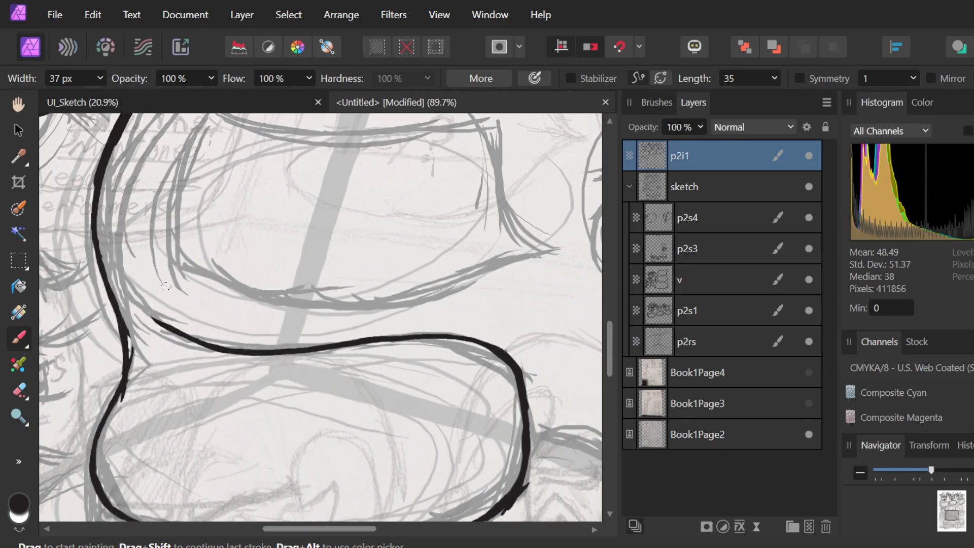
pyautogui.scroll(-3, 166, 284)
pyautogui.scroll(4, 166, 157)
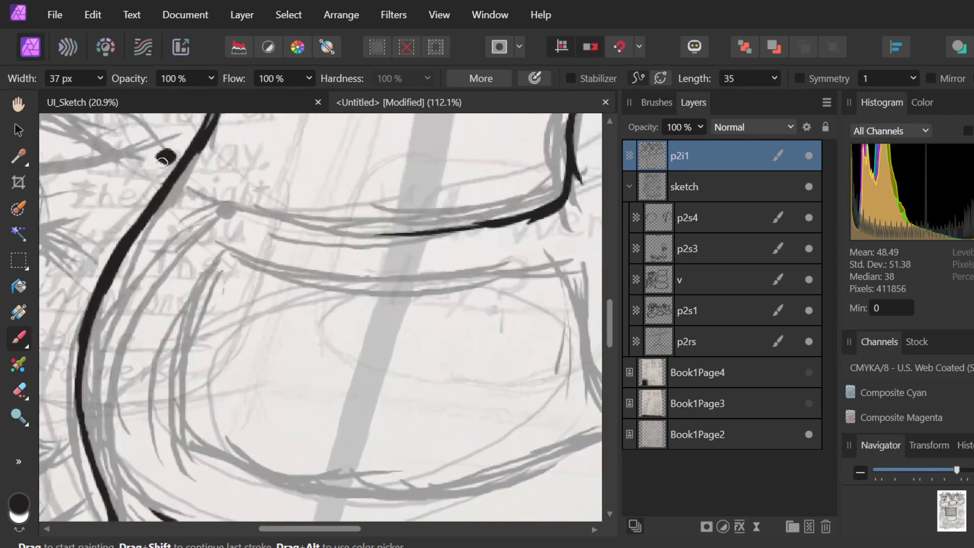
pyautogui.scroll(-1, 199, 257)
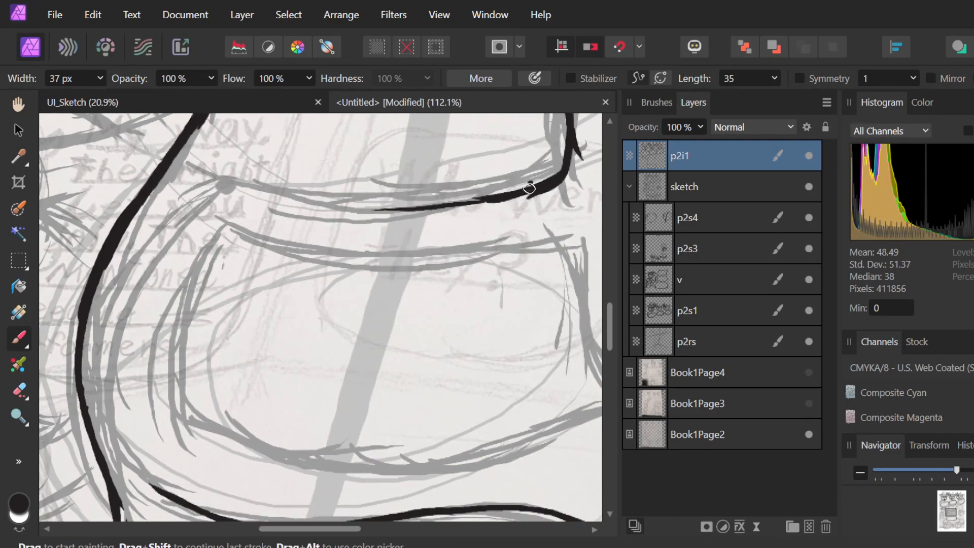
pyautogui.moveTo(527, 189); pyautogui.dragTo(514, 196)
pyautogui.moveTo(161, 495)
pyautogui.mouseDown()
pyautogui.moveTo(128, 460)
pyautogui.moveTo(100, 388)
pyautogui.moveTo(127, 287)
pyautogui.moveTo(232, 201)
pyautogui.moveTo(329, 191)
pyautogui.moveTo(430, 200)
pyautogui.mouseUp()
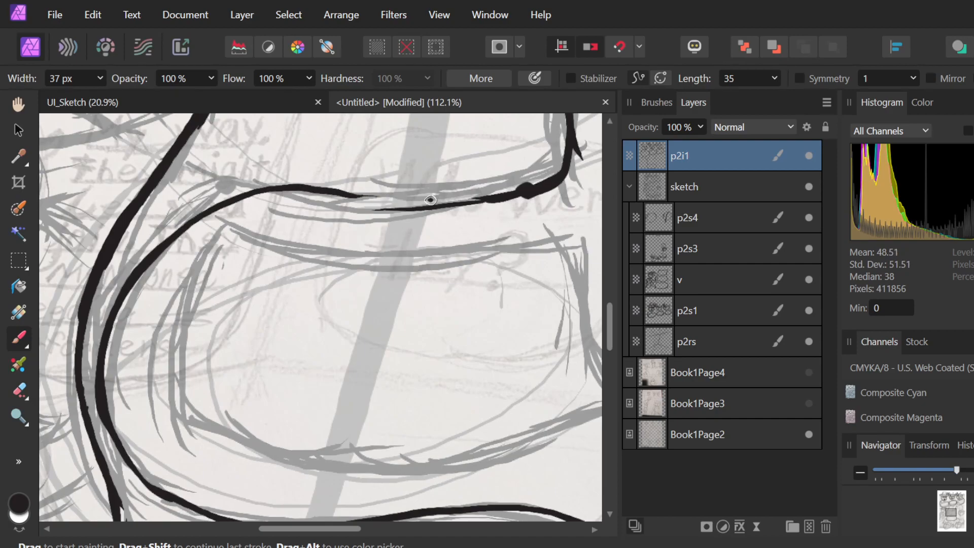
pyautogui.moveTo(323, 189); pyautogui.dragTo(500, 210)
pyautogui.hotkey('ctrl', 'z')
pyautogui.hotkey('ctrl', 'z')
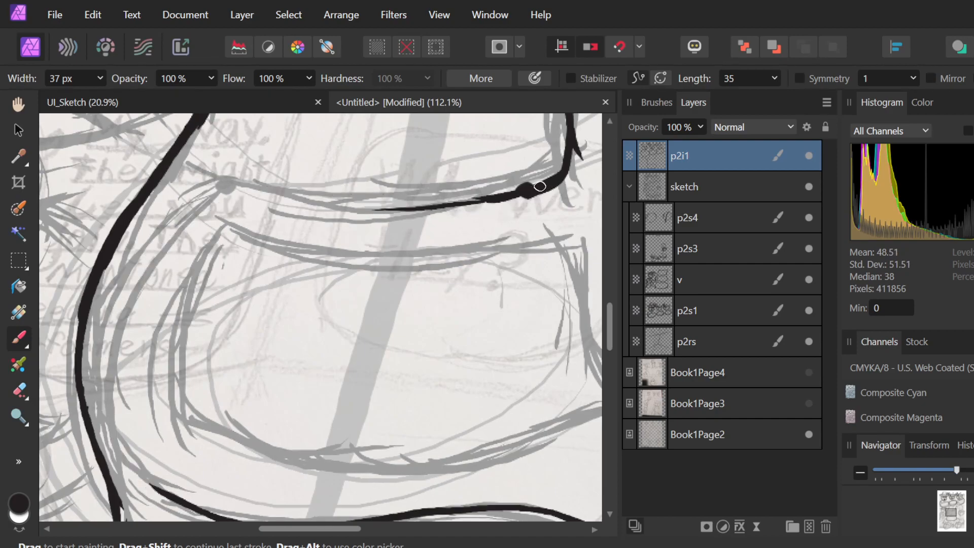
pyautogui.hotkey('ctrl', 'shift', 'z')
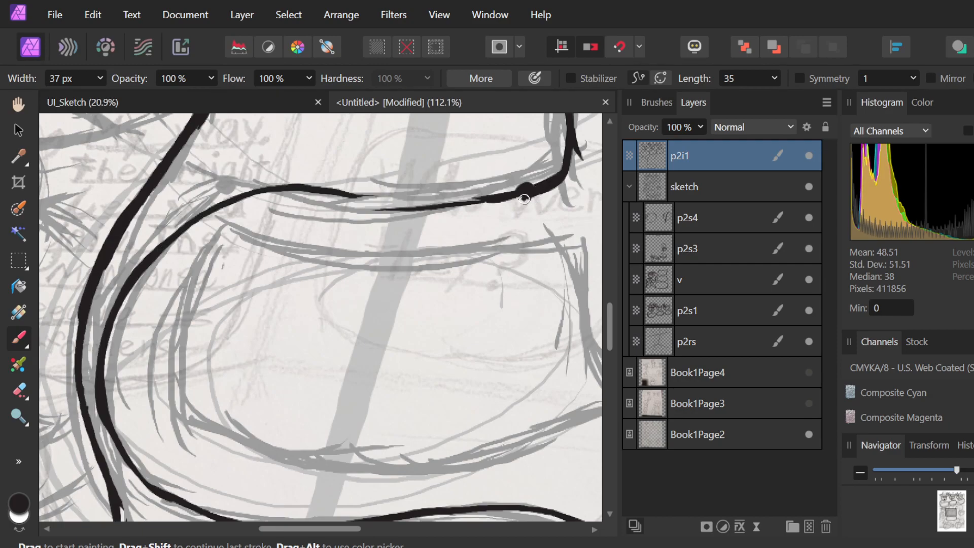
pyautogui.hotkey('ctrl', 'z')
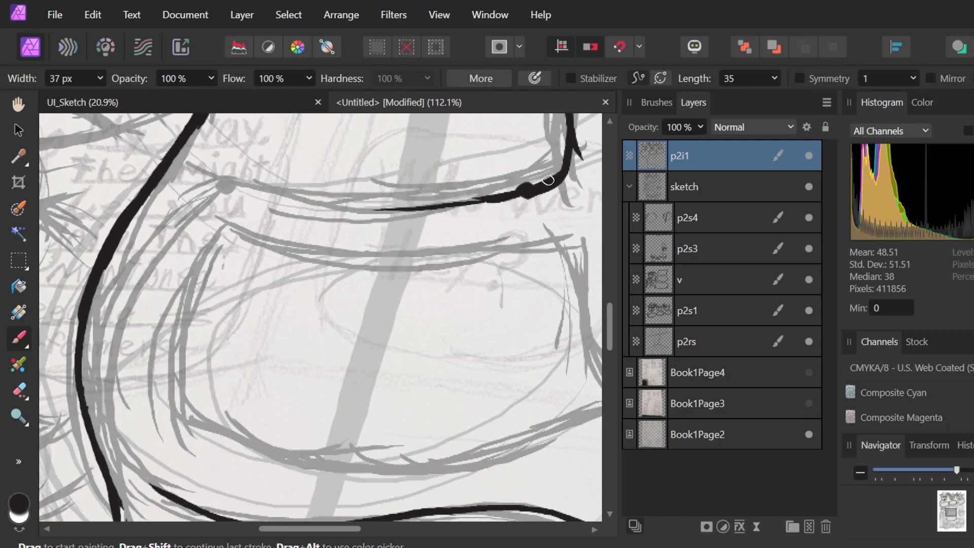
# Erase the upper bubble's rough bottom edge and re-ink it as a smooth line leftward from its lower-right corner.
pyautogui.press('e')
pyautogui.moveTo(527, 200)
pyautogui.mouseDown()
pyautogui.moveTo(534, 164)
pyautogui.moveTo(514, 197)
pyautogui.moveTo(369, 210)
pyautogui.mouseUp()
pyautogui.press('b')
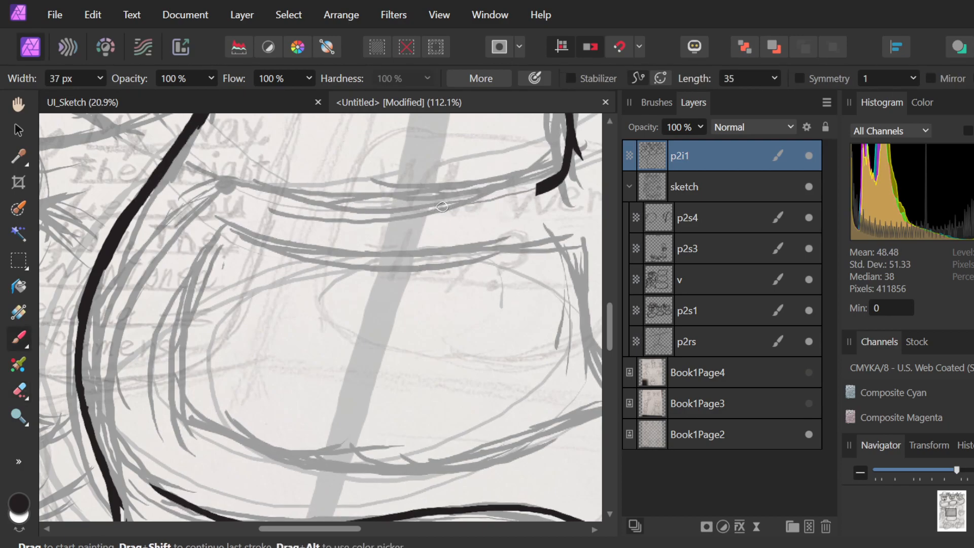
pyautogui.moveTo(560, 178); pyautogui.dragTo(483, 194)
pyautogui.moveTo(560, 177); pyautogui.dragTo(444, 200)
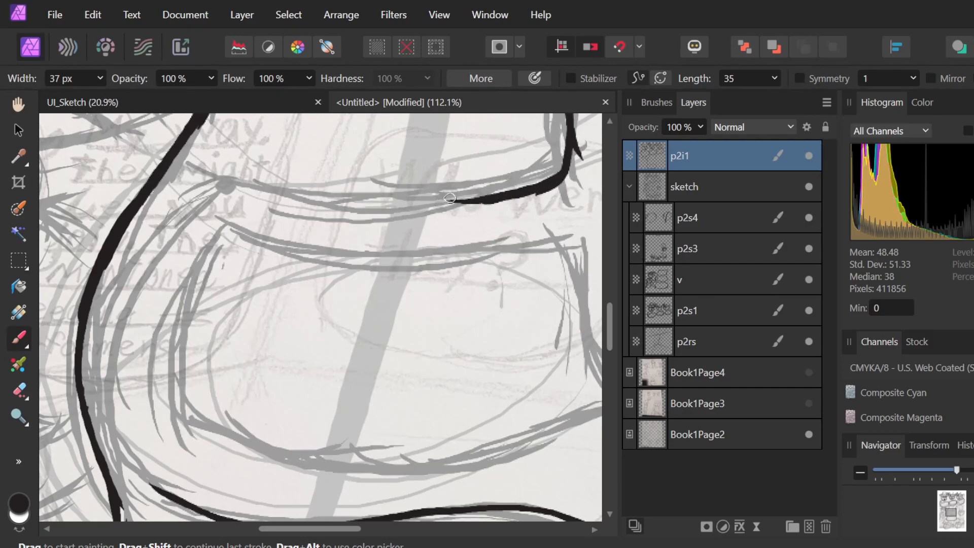
pyautogui.moveTo(516, 194)
pyautogui.mouseDown()
pyautogui.moveTo(353, 212)
pyautogui.moveTo(259, 196)
pyautogui.mouseUp()
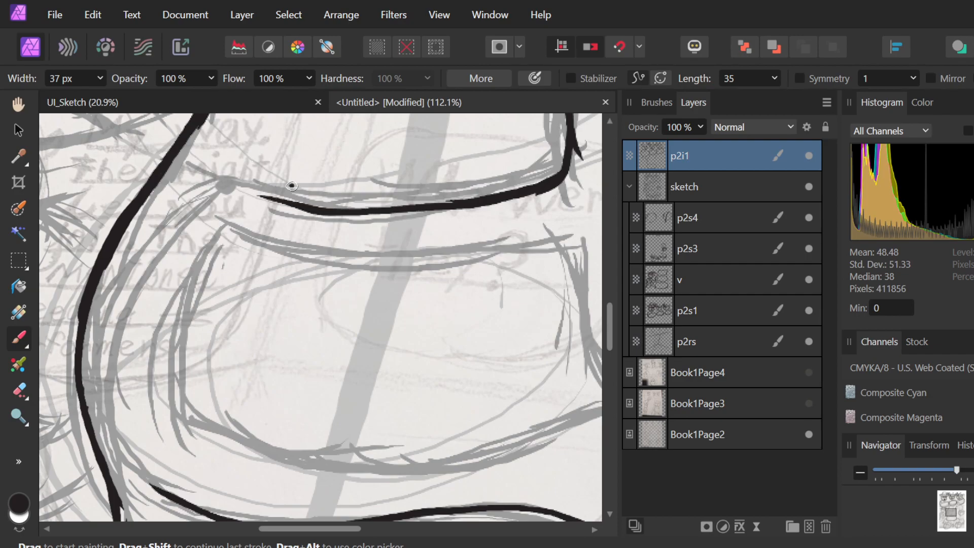
# Ink the inner connecting line from the upper bubble's bottom edge, around the middle bubble's left side, into the lower bubble's top edge.
pyautogui.moveTo(527, 189)
pyautogui.mouseDown()
pyautogui.moveTo(312, 210)
pyautogui.moveTo(243, 185)
pyautogui.moveTo(236, 172)
pyautogui.mouseUp()
pyautogui.moveTo(385, 205)
pyautogui.mouseDown()
pyautogui.moveTo(293, 207)
pyautogui.moveTo(222, 184)
pyautogui.moveTo(214, 190)
pyautogui.moveTo(262, 197)
pyautogui.moveTo(220, 187)
pyautogui.moveTo(191, 204)
pyautogui.moveTo(146, 262)
pyautogui.moveTo(111, 365)
pyautogui.moveTo(128, 349)
pyautogui.moveTo(112, 374)
pyautogui.moveTo(238, 189)
pyautogui.moveTo(190, 231)
pyautogui.moveTo(206, 202)
pyautogui.moveTo(233, 193)
pyautogui.moveTo(186, 218)
pyautogui.moveTo(239, 189)
pyautogui.mouseUp()
pyautogui.hotkey('ctrl', 'z')
pyautogui.hotkey('ctrl', 'z')
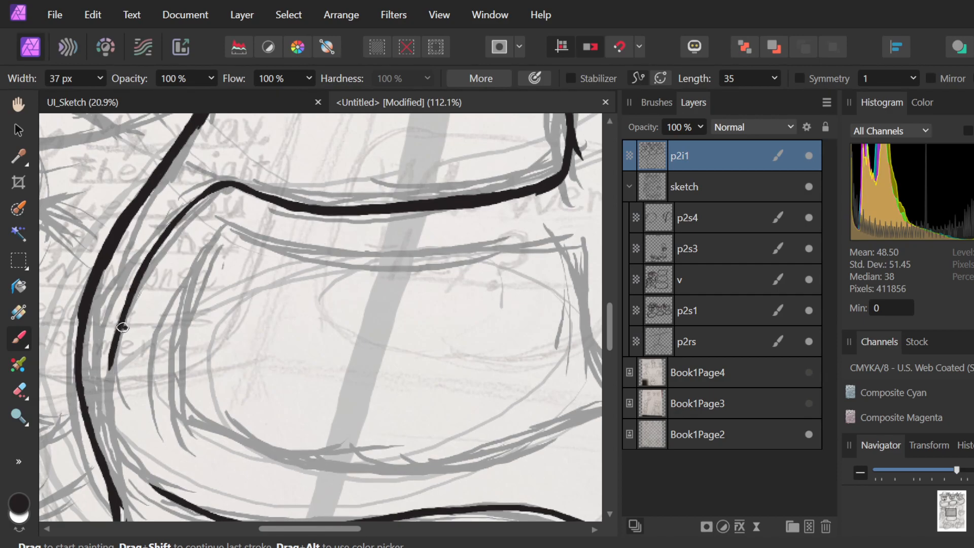
pyautogui.moveTo(108, 361); pyautogui.dragTo(118, 430)
pyautogui.hotkey('ctrl', 'z')
pyautogui.moveTo(168, 493)
pyautogui.mouseDown()
pyautogui.moveTo(118, 428)
pyautogui.moveTo(124, 321)
pyautogui.moveTo(137, 470)
pyautogui.moveTo(154, 485)
pyautogui.mouseUp()
pyautogui.hotkey('ctrl', 'z')
pyautogui.moveTo(115, 416)
pyautogui.mouseDown()
pyautogui.moveTo(123, 448)
pyautogui.moveTo(169, 500)
pyautogui.mouseUp()
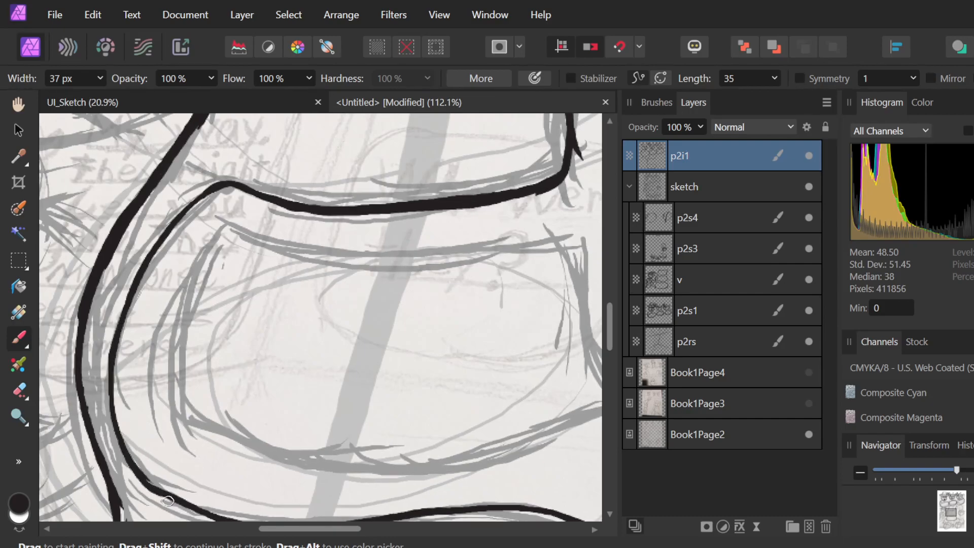
pyautogui.moveTo(143, 470); pyautogui.dragTo(178, 500)
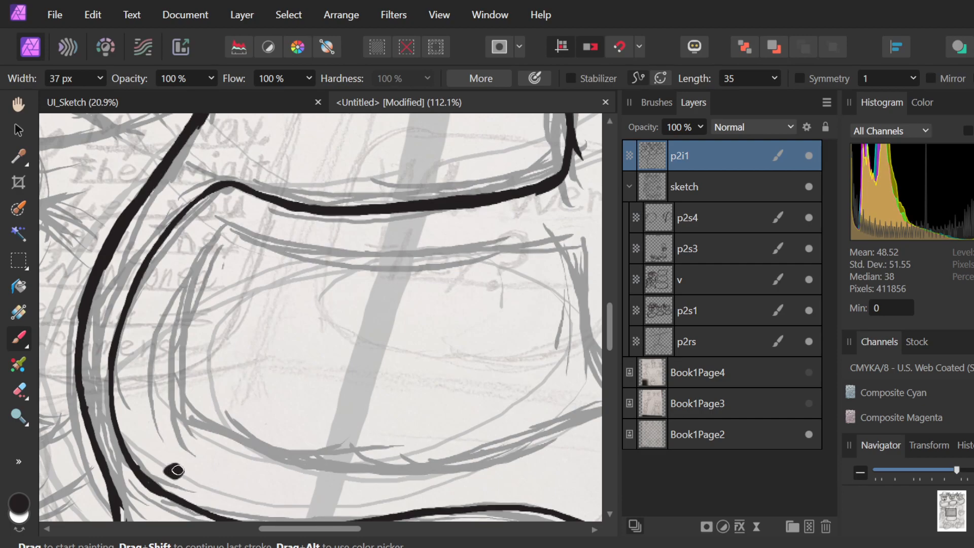
# Ink the curved left side of the middle bubble, undoing the trial strokes.
pyautogui.scroll(-4, 219, 359)
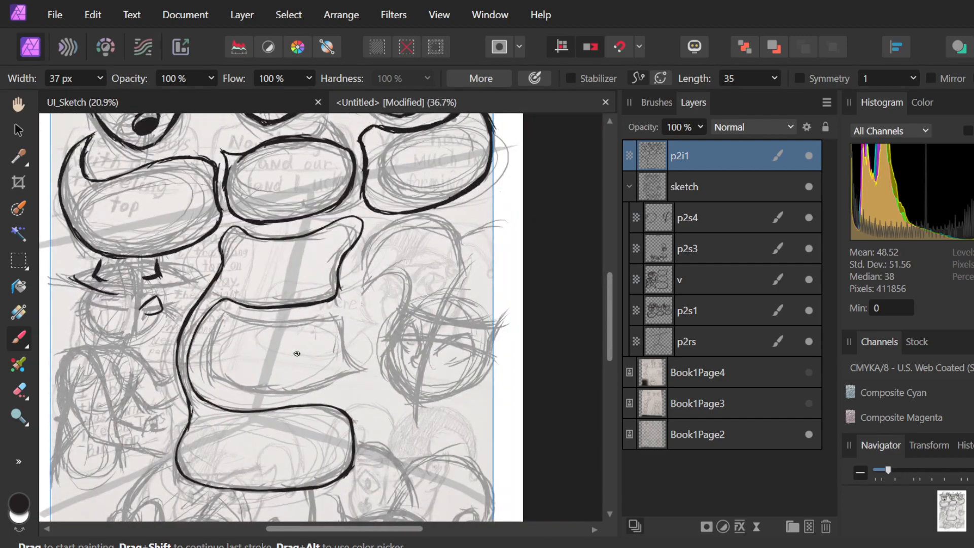
pyautogui.scroll(3, 296, 353)
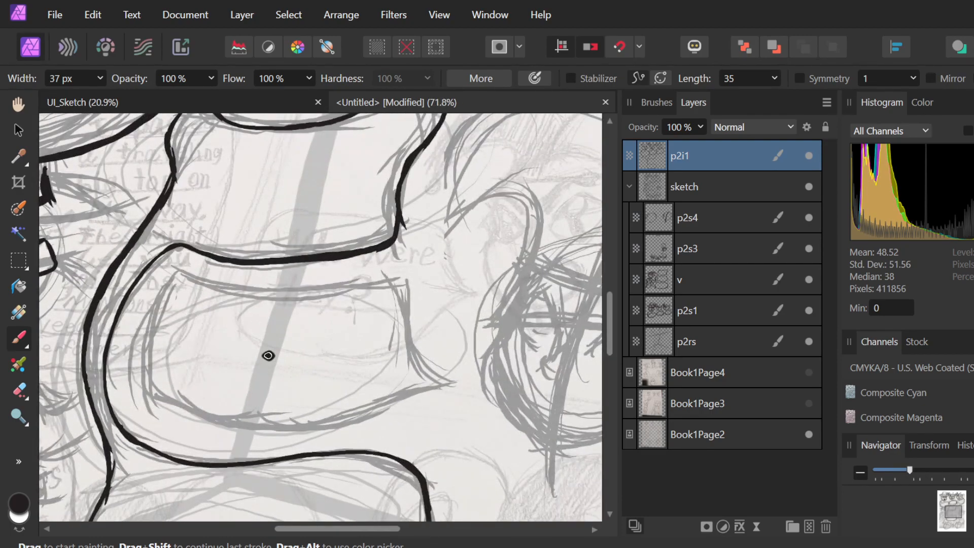
pyautogui.moveTo(175, 270)
pyautogui.mouseDown()
pyautogui.moveTo(157, 298)
pyautogui.moveTo(150, 417)
pyautogui.moveTo(177, 273)
pyautogui.mouseUp()
pyautogui.hotkey('ctrl', 'z')
pyautogui.moveTo(143, 335)
pyautogui.mouseDown()
pyautogui.moveTo(175, 281)
pyautogui.moveTo(196, 296)
pyautogui.mouseUp()
pyautogui.hotkey('ctrl', 'z')
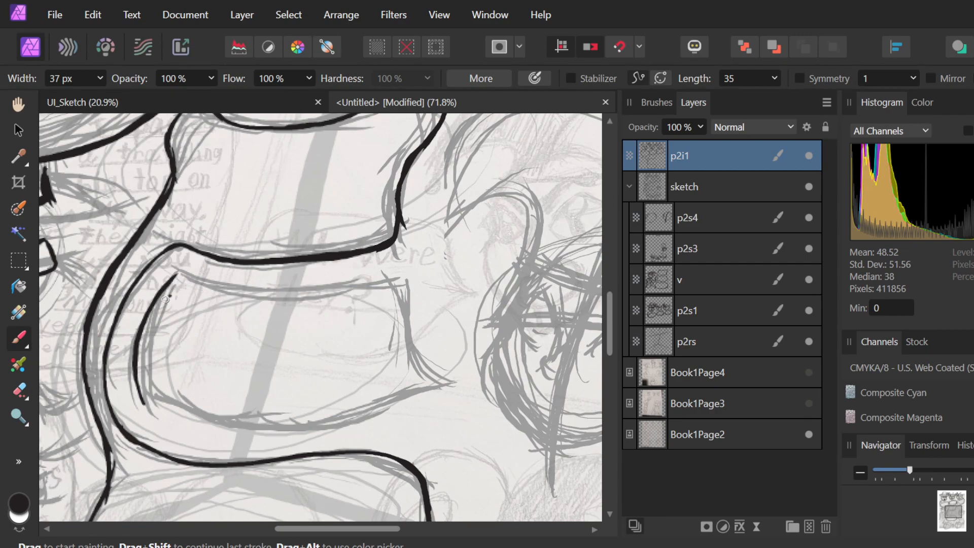
# Ink the middle bubble's top edge, upper-right corner and right side down to the tip of its pointed tail.
pyautogui.moveTo(164, 287)
pyautogui.mouseDown()
pyautogui.moveTo(215, 298)
pyautogui.moveTo(211, 276)
pyautogui.moveTo(279, 293)
pyautogui.mouseUp()
pyautogui.moveTo(207, 286); pyautogui.dragTo(316, 290)
pyautogui.moveTo(240, 287)
pyautogui.mouseDown()
pyautogui.moveTo(315, 292)
pyautogui.moveTo(372, 274)
pyautogui.mouseUp()
pyautogui.moveTo(256, 292)
pyautogui.mouseDown()
pyautogui.moveTo(408, 269)
pyautogui.moveTo(413, 313)
pyautogui.mouseUp()
pyautogui.moveTo(383, 280)
pyautogui.mouseDown()
pyautogui.moveTo(417, 310)
pyautogui.moveTo(421, 357)
pyautogui.moveTo(466, 381)
pyautogui.mouseUp()
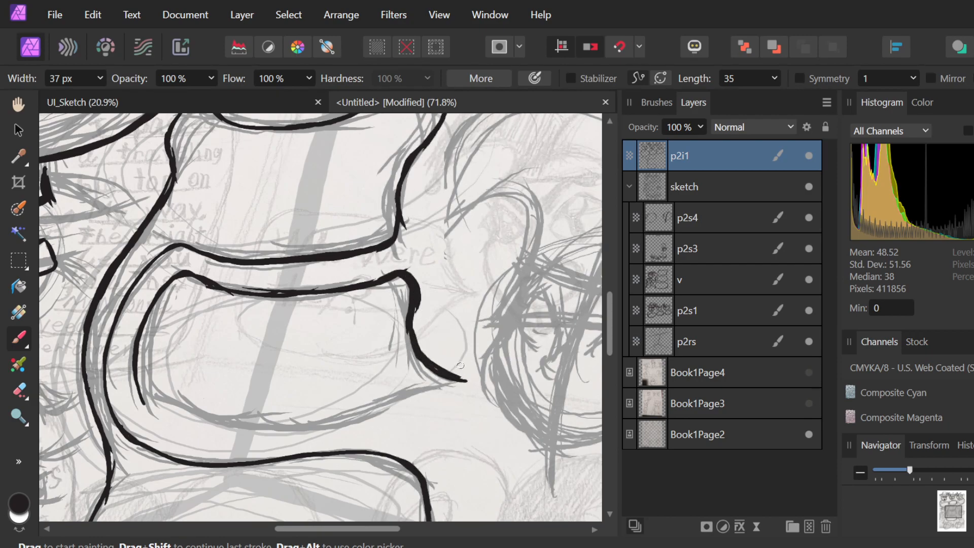
pyautogui.scroll(-2, 231, 350)
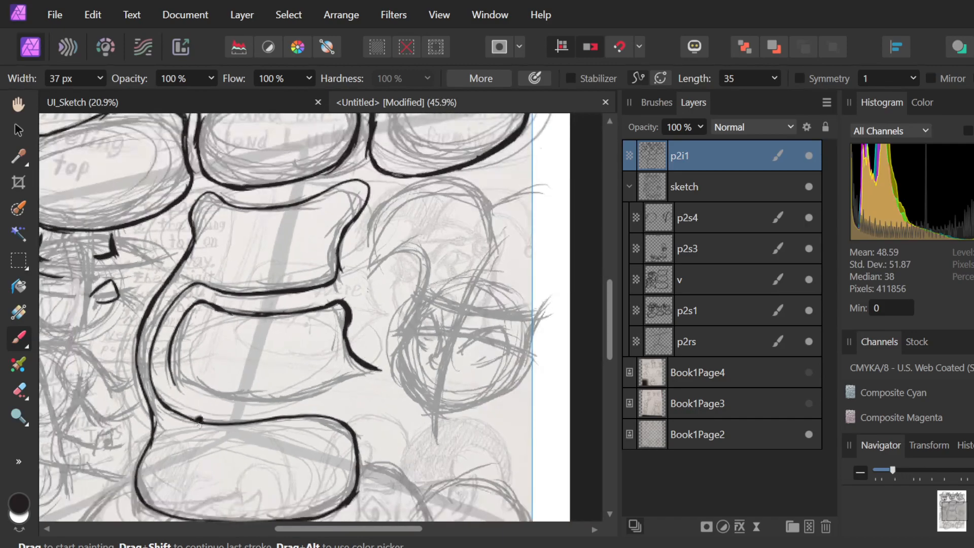
pyautogui.scroll(3, 200, 420)
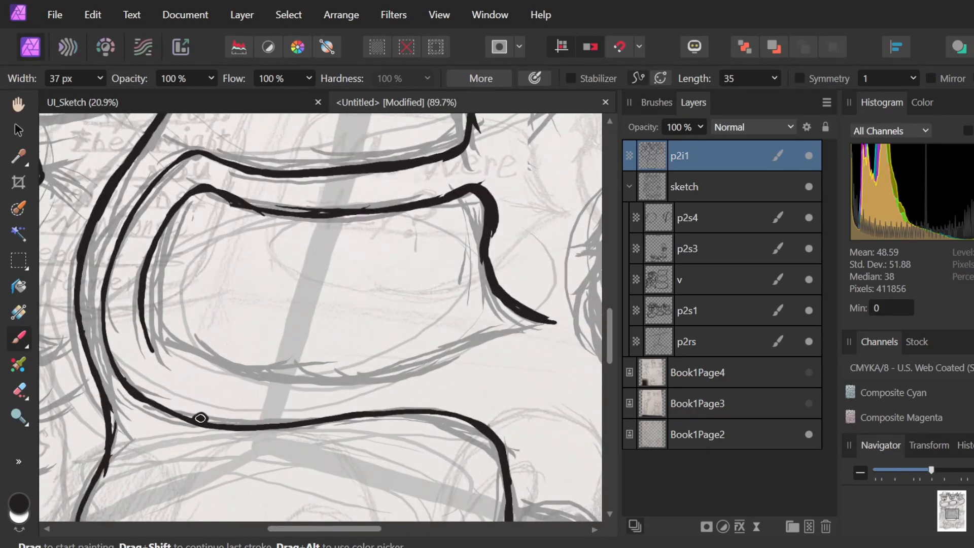
pyautogui.moveTo(144, 320); pyautogui.dragTo(180, 376)
pyautogui.moveTo(147, 294)
pyautogui.mouseDown()
pyautogui.moveTo(181, 380)
pyautogui.moveTo(154, 299)
pyautogui.moveTo(150, 323)
pyautogui.moveTo(196, 374)
pyautogui.moveTo(143, 329)
pyautogui.moveTo(167, 362)
pyautogui.moveTo(143, 306)
pyautogui.moveTo(151, 349)
pyautogui.moveTo(195, 393)
pyautogui.mouseUp()
pyautogui.hotkey('ctrl', 'z')
pyautogui.hotkey('ctrl', 'z')
pyautogui.hotkey('ctrl', 'z')
pyautogui.moveTo(168, 362)
pyautogui.mouseDown()
pyautogui.moveTo(196, 389)
pyautogui.moveTo(246, 397)
pyautogui.mouseUp()
pyautogui.click(198, 373)
pyautogui.hotkey('ctrl', 'z')
pyautogui.hotkey('ctrl', 'z')
# Ink the middle bubble's bottom edge and the underside of its tail to close the outline, undoing the trial strokes.
pyautogui.moveTo(151, 350)
pyautogui.mouseDown()
pyautogui.moveTo(197, 388)
pyautogui.moveTo(349, 392)
pyautogui.moveTo(374, 377)
pyautogui.moveTo(501, 377)
pyautogui.mouseUp()
pyautogui.moveTo(552, 322); pyautogui.dragTo(447, 375)
pyautogui.moveTo(492, 350); pyautogui.dragTo(397, 389)
pyautogui.hotkey('ctrl', 'z')
pyautogui.hotkey('ctrl', 'z')
pyautogui.hotkey('ctrl', 'z')
pyautogui.hotkey('ctrl', 'z')
pyautogui.hotkey('ctrl', 'z')
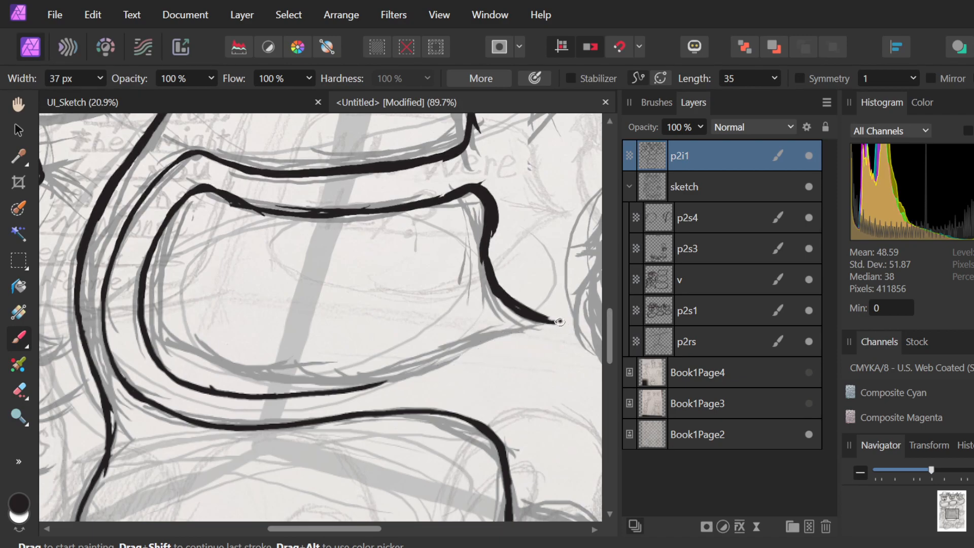
pyautogui.moveTo(553, 322)
pyautogui.mouseDown()
pyautogui.moveTo(324, 399)
pyautogui.moveTo(375, 392)
pyautogui.mouseUp()
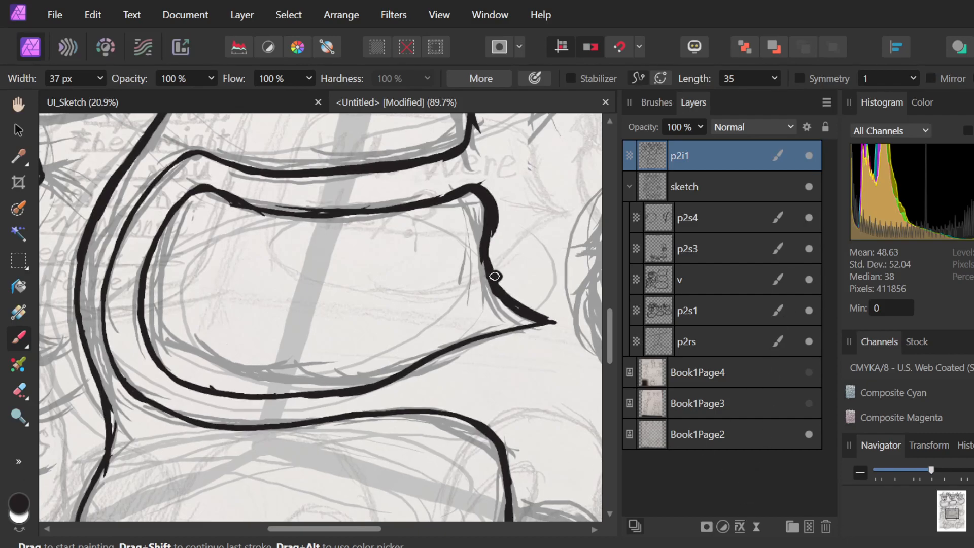
# Ink the hatted character's left eye outline beneath the hat brim, with a slanted upper lid toward the nose.
pyautogui.scroll(5, 441, 263)
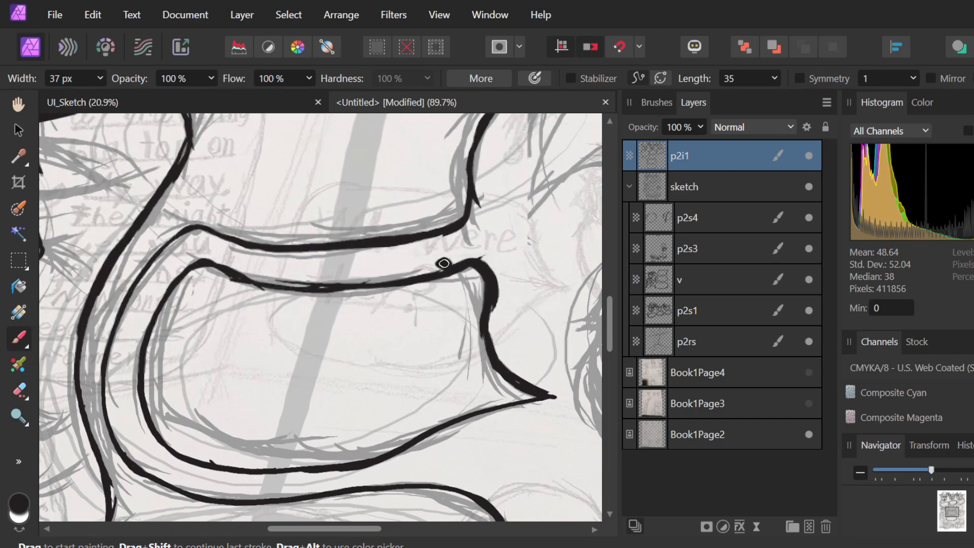
pyautogui.scroll(-3, 444, 263)
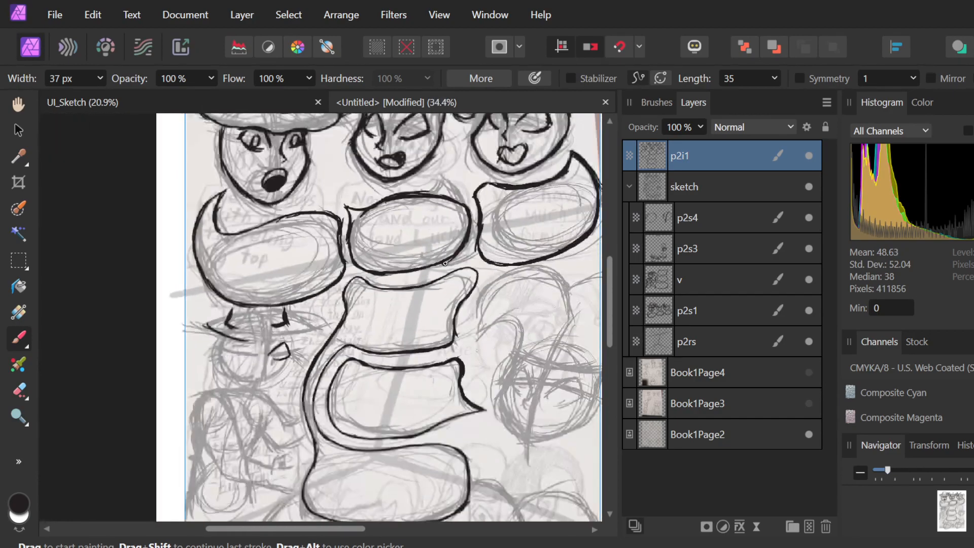
pyautogui.scroll(-2, 445, 263)
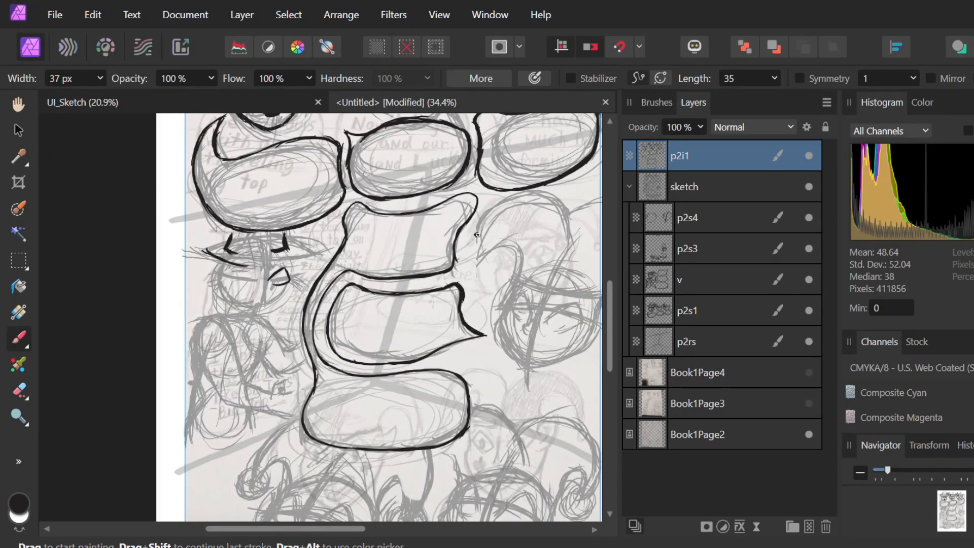
pyautogui.hscroll(4, 534, 236)
pyautogui.hscroll(-4, 513, 234)
pyautogui.hscroll(-2, 513, 234)
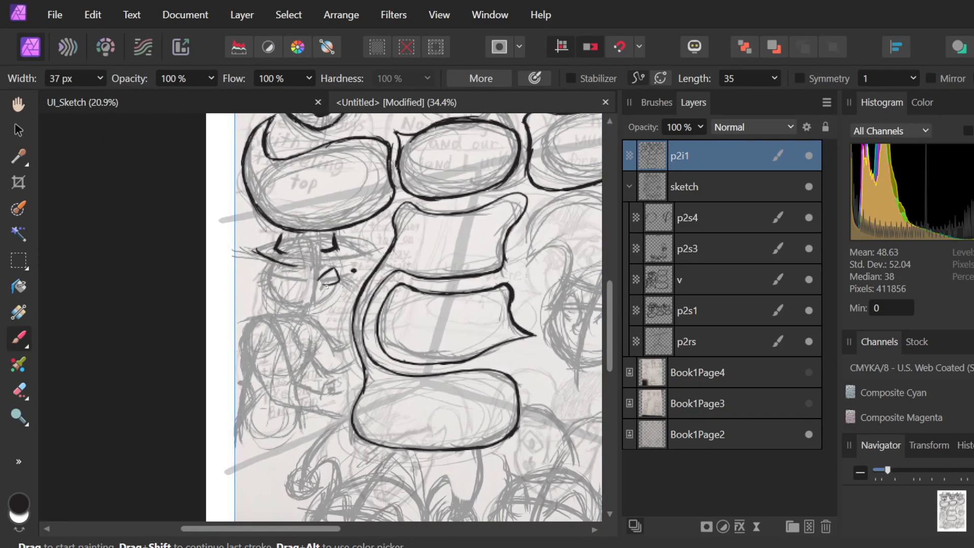
pyautogui.scroll(3, 336, 281)
pyautogui.scroll(3, 354, 250)
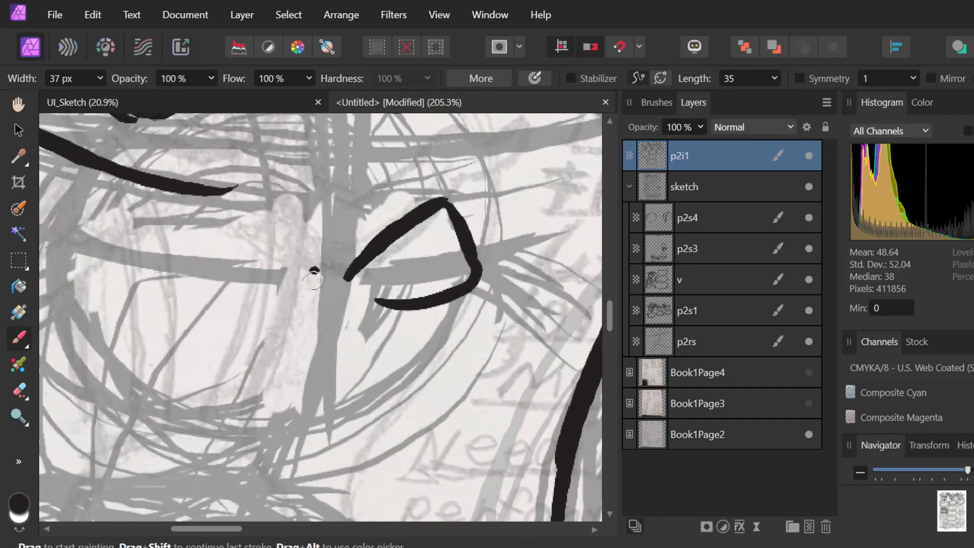
pyautogui.moveTo(311, 279)
pyautogui.mouseDown()
pyautogui.moveTo(247, 191)
pyautogui.moveTo(320, 288)
pyautogui.mouseUp()
pyautogui.hotkey('ctrl', 'z')
pyautogui.hotkey('ctrl', 'z')
pyautogui.moveTo(228, 189)
pyautogui.mouseDown()
pyautogui.moveTo(279, 230)
pyautogui.moveTo(318, 286)
pyautogui.mouseUp()
pyautogui.hotkey('ctrl', 'z')
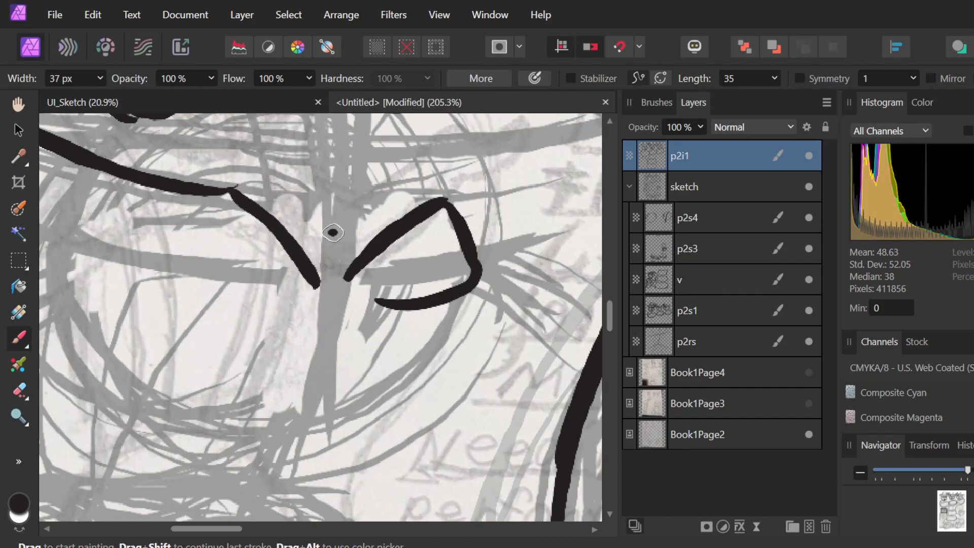
pyautogui.moveTo(231, 196)
pyautogui.mouseDown()
pyautogui.moveTo(162, 249)
pyautogui.moveTo(169, 273)
pyautogui.moveTo(231, 310)
pyautogui.moveTo(278, 308)
pyautogui.mouseUp()
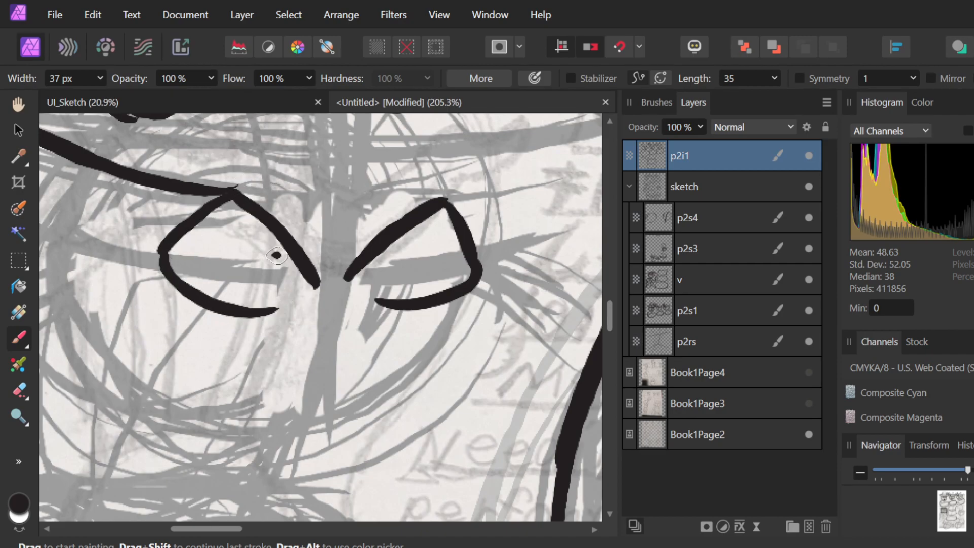
# Ink the hatted character's nose as a curved line running down from the right eye's inner corner.
pyautogui.scroll(-4, 344, 205)
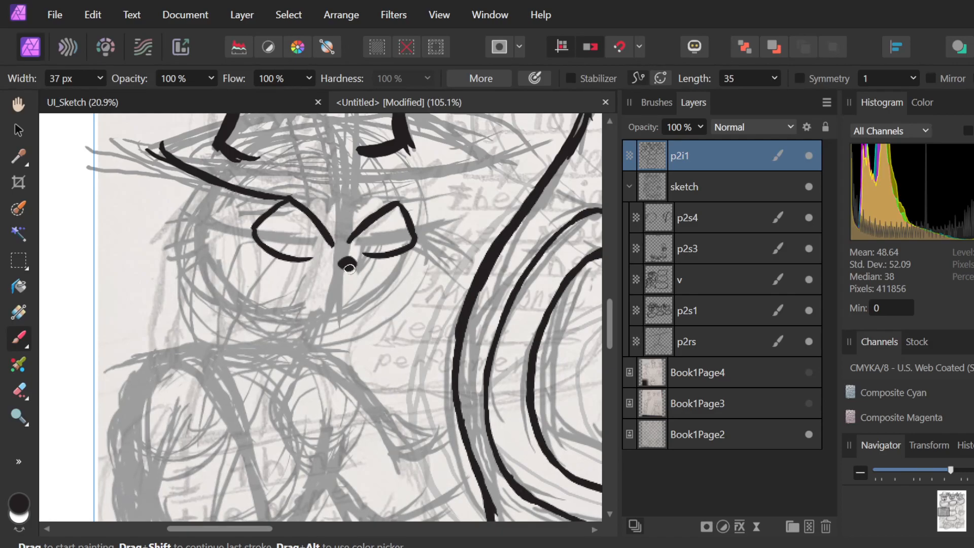
pyautogui.moveTo(371, 250); pyautogui.dragTo(383, 248)
pyautogui.scroll(5, 383, 248)
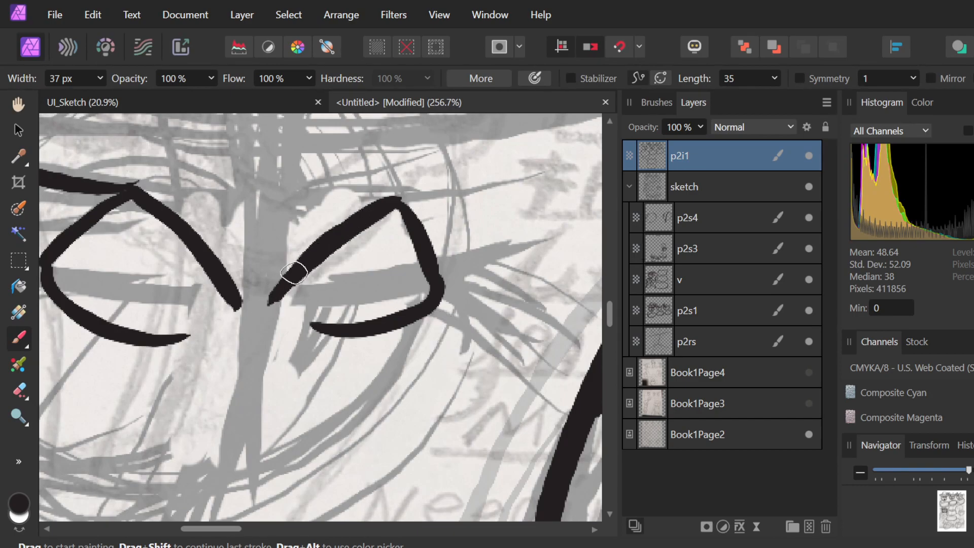
pyautogui.moveTo(264, 306)
pyautogui.mouseDown()
pyautogui.moveTo(291, 408)
pyautogui.moveTo(274, 428)
pyautogui.moveTo(315, 413)
pyautogui.mouseUp()
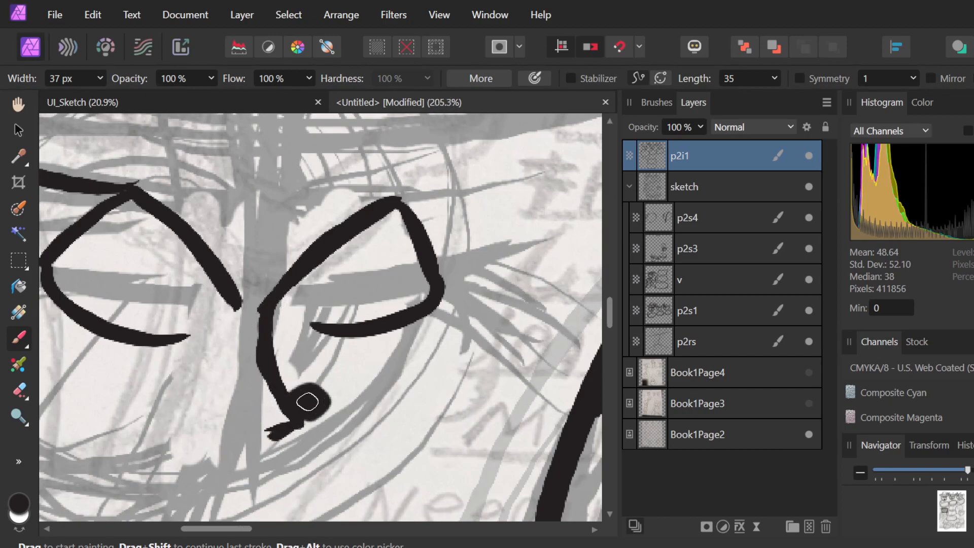
pyautogui.scroll(-5, 304, 397)
pyautogui.click(331, 302)
pyautogui.scroll(-1, 331, 303)
pyautogui.hotkey('ctrl', 'z')
pyautogui.scroll(-2, 331, 303)
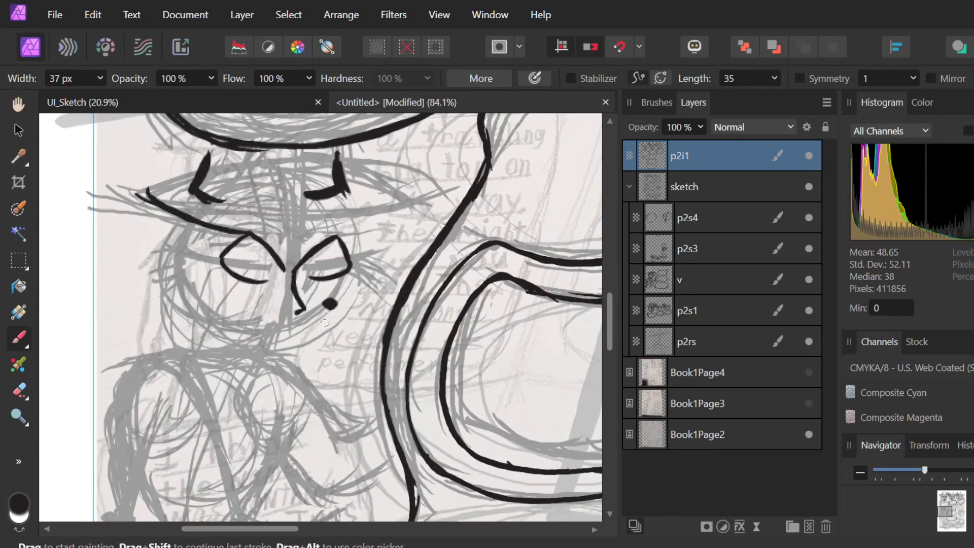
# Try to ink the right side of the hatted character's face from beside the right eye down to the jaw.
pyautogui.hscroll(-3, 300, 359)
pyautogui.hscroll(3, 300, 358)
pyautogui.scroll(2, 402, 257)
pyautogui.scroll(-2, 402, 257)
pyautogui.scroll(1, 401, 258)
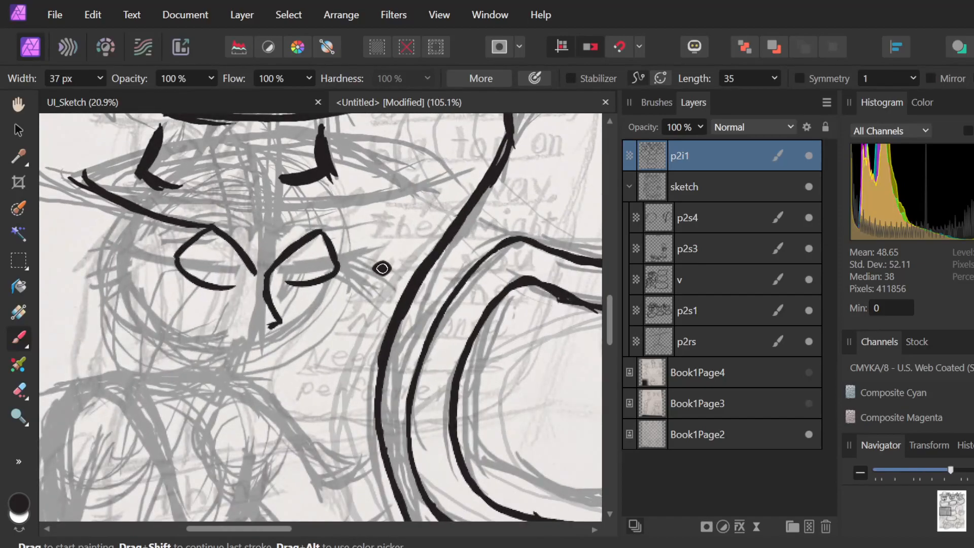
pyautogui.click(341, 235)
pyautogui.moveTo(342, 243); pyautogui.dragTo(342, 283)
pyautogui.moveTo(349, 232)
pyautogui.mouseDown()
pyautogui.moveTo(341, 287)
pyautogui.moveTo(345, 256)
pyautogui.mouseUp()
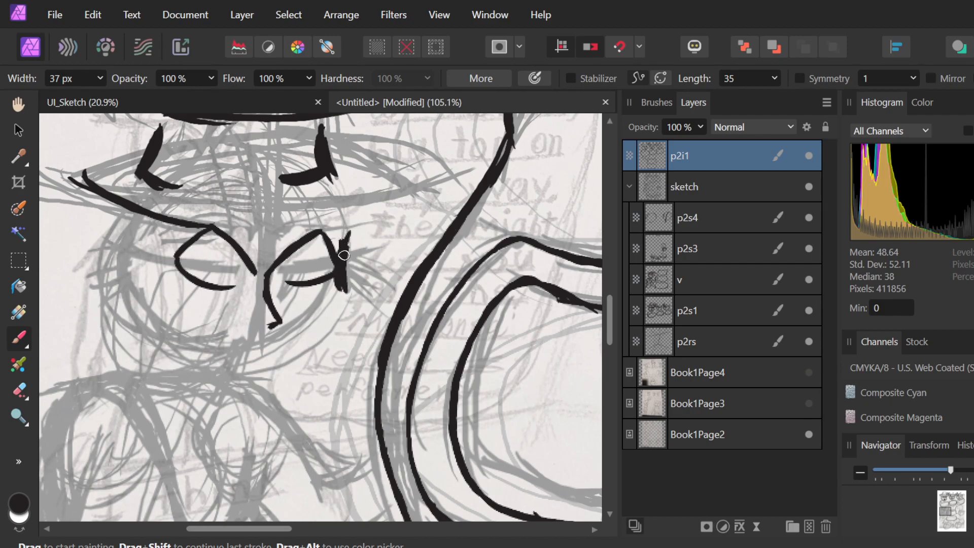
pyautogui.moveTo(349, 305); pyautogui.dragTo(294, 359)
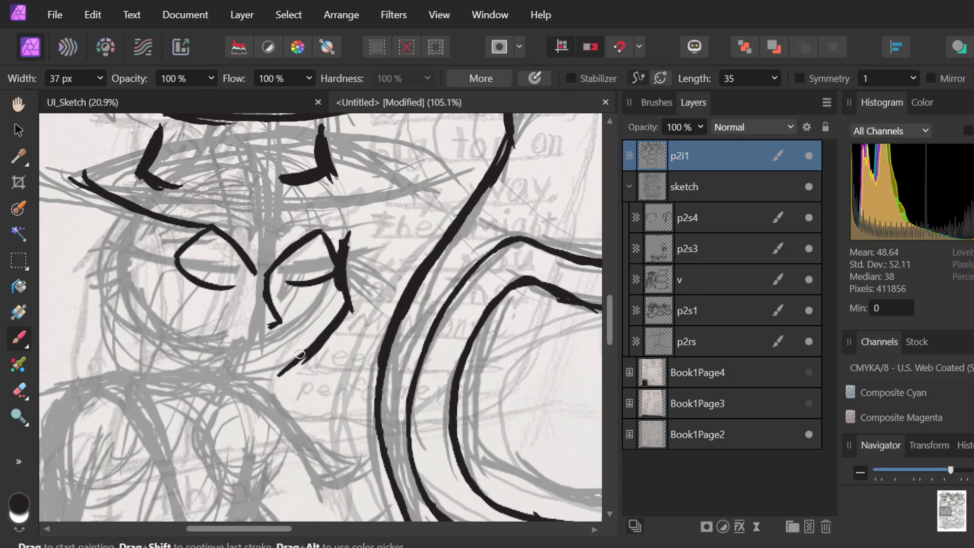
pyautogui.hotkey('ctrl', 'z')
pyautogui.hotkey('ctrl', 'z')
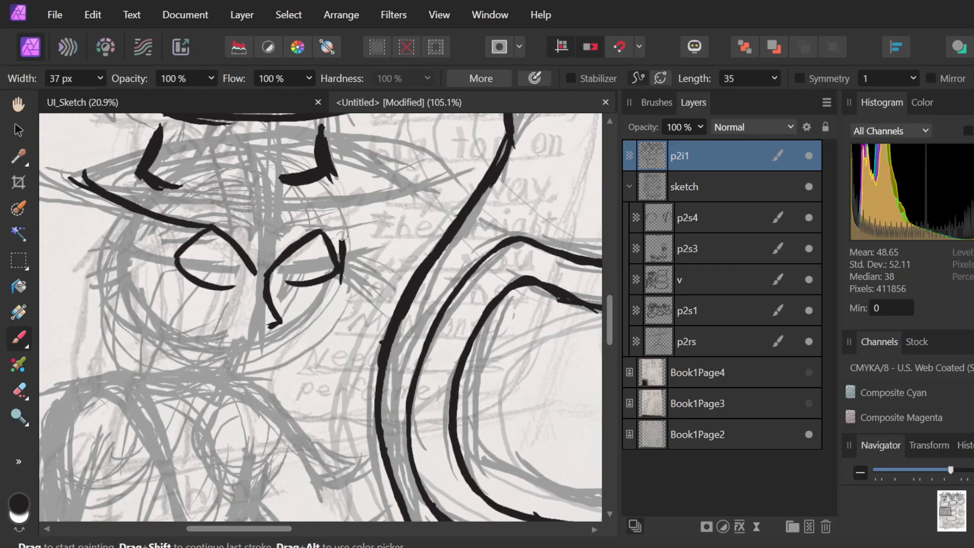
# Ink the right cheek closer to the eye and curve the jawline down to the chin, undoing the trial strokes.
pyautogui.moveTo(344, 237); pyautogui.dragTo(335, 285)
pyautogui.hotkey('ctrl', 'z')
pyautogui.hotkey('ctrl', 'z')
pyautogui.moveTo(336, 264); pyautogui.dragTo(333, 310)
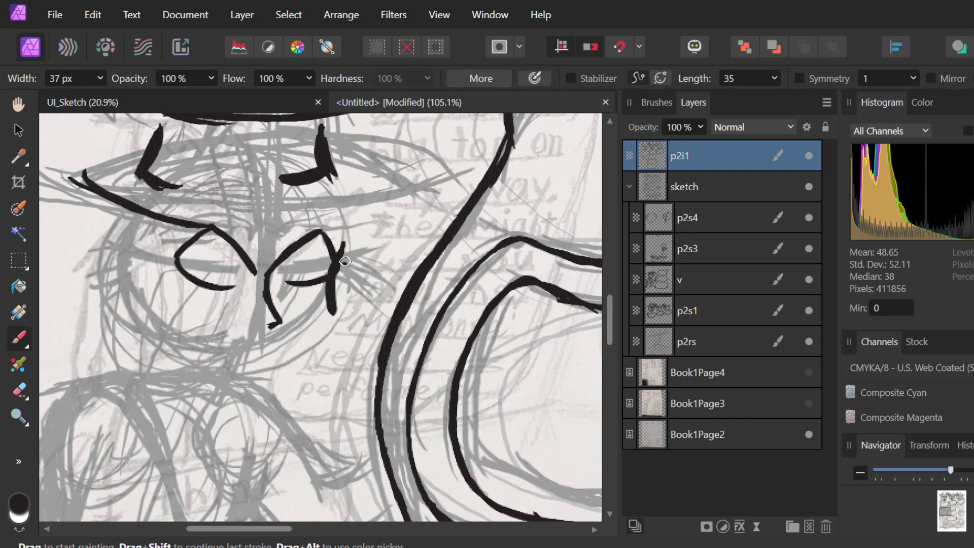
pyautogui.hotkey('ctrl', 'z')
pyautogui.moveTo(338, 262)
pyautogui.mouseDown()
pyautogui.moveTo(320, 355)
pyautogui.moveTo(271, 384)
pyautogui.mouseUp()
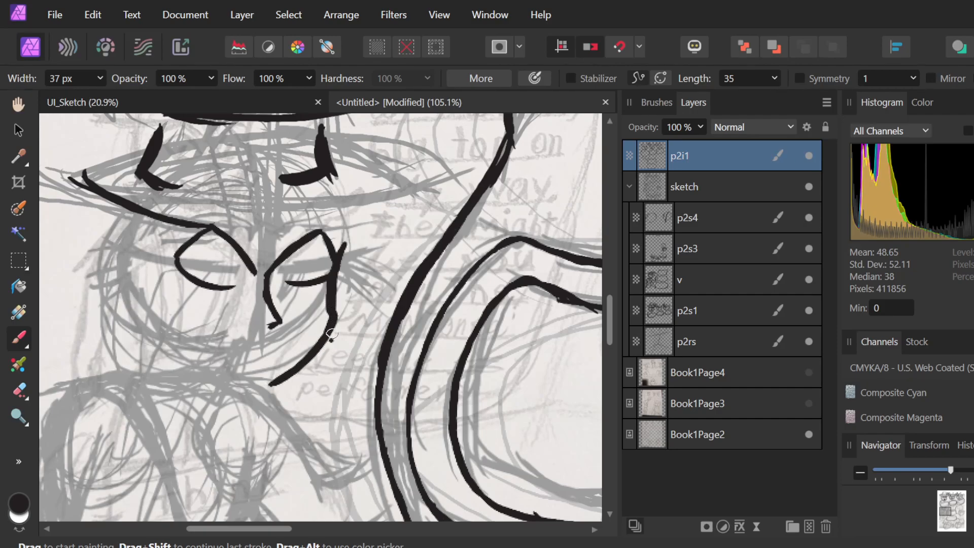
pyautogui.hotkey('ctrl', 'z')
pyautogui.hotkey('ctrl', 'z')
pyautogui.moveTo(335, 313); pyautogui.dragTo(291, 369)
pyautogui.hotkey('ctrl', 'z')
pyautogui.moveTo(334, 289)
pyautogui.mouseDown()
pyautogui.moveTo(329, 322)
pyautogui.moveTo(256, 378)
pyautogui.mouseUp()
pyautogui.moveTo(327, 323); pyautogui.dragTo(258, 378)
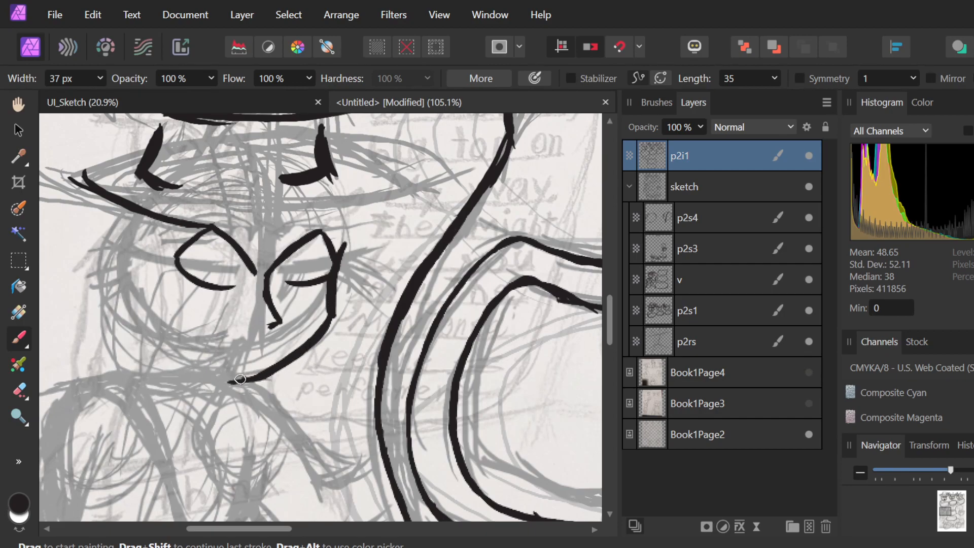
# Ink the left cheek and jawline of the hatted character's face down to the chin, joining the right jawline.
pyautogui.scroll(-3, 326, 355)
pyautogui.scroll(-2, 315, 298)
pyautogui.scroll(5, 217, 286)
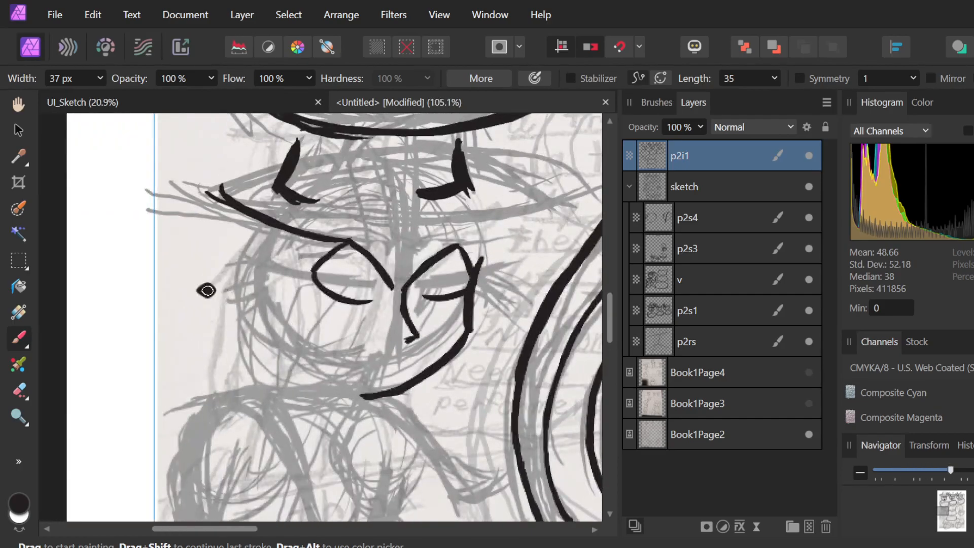
pyautogui.moveTo(262, 248); pyautogui.dragTo(252, 315)
pyautogui.hotkey('ctrl', 'z')
pyautogui.moveTo(263, 252)
pyautogui.mouseDown()
pyautogui.moveTo(264, 331)
pyautogui.moveTo(302, 361)
pyautogui.moveTo(385, 366)
pyautogui.mouseUp()
pyautogui.hotkey('ctrl', 'z')
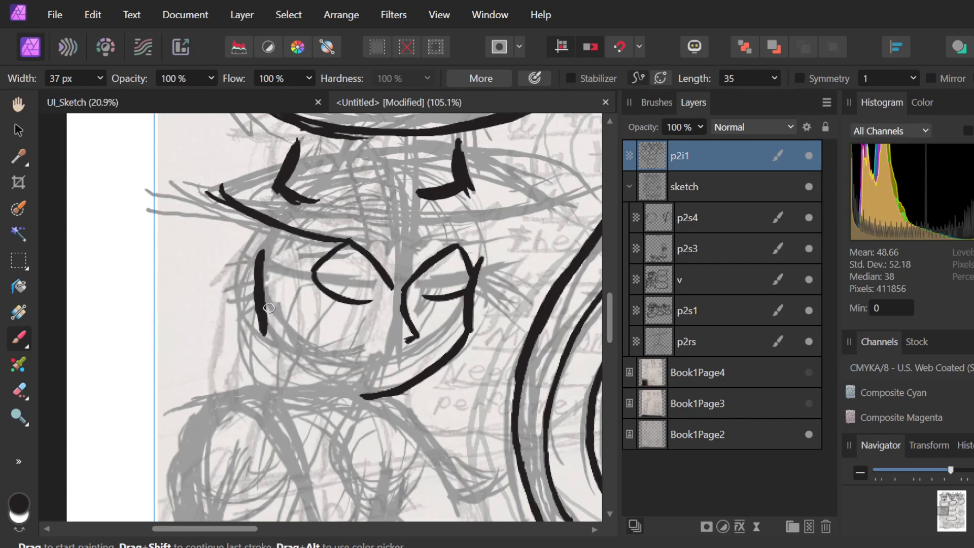
pyautogui.moveTo(265, 324)
pyautogui.mouseDown()
pyautogui.moveTo(292, 360)
pyautogui.moveTo(329, 360)
pyautogui.moveTo(349, 389)
pyautogui.mouseUp()
pyautogui.moveTo(295, 363)
pyautogui.mouseDown()
pyautogui.moveTo(316, 375)
pyautogui.moveTo(371, 378)
pyautogui.moveTo(311, 374)
pyautogui.moveTo(378, 393)
pyautogui.moveTo(307, 367)
pyautogui.moveTo(407, 395)
pyautogui.mouseUp()
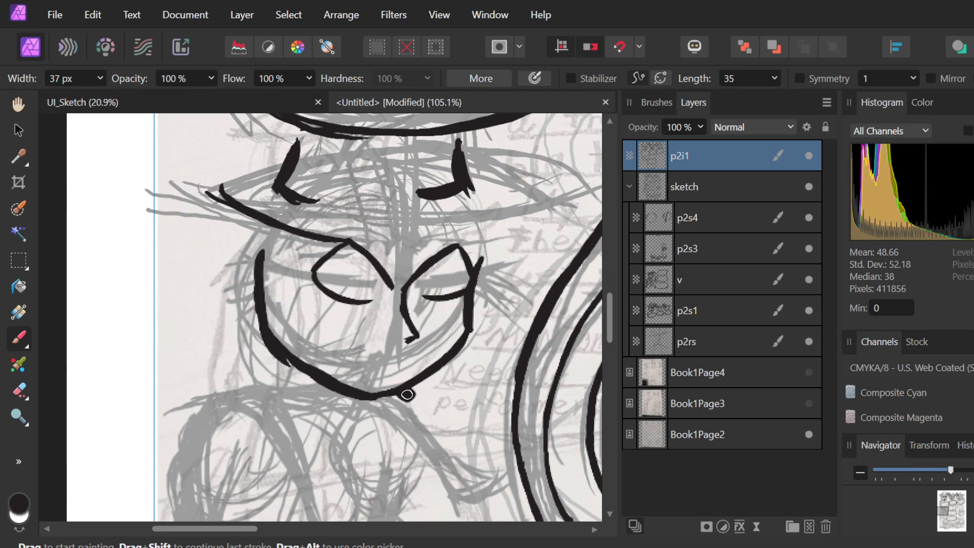
# Examine the inked face outline against the rest of the comic page and the hatted character above it.
pyautogui.scroll(-5, 361, 362)
pyautogui.scroll(3, 362, 362)
pyautogui.scroll(-3, 362, 362)
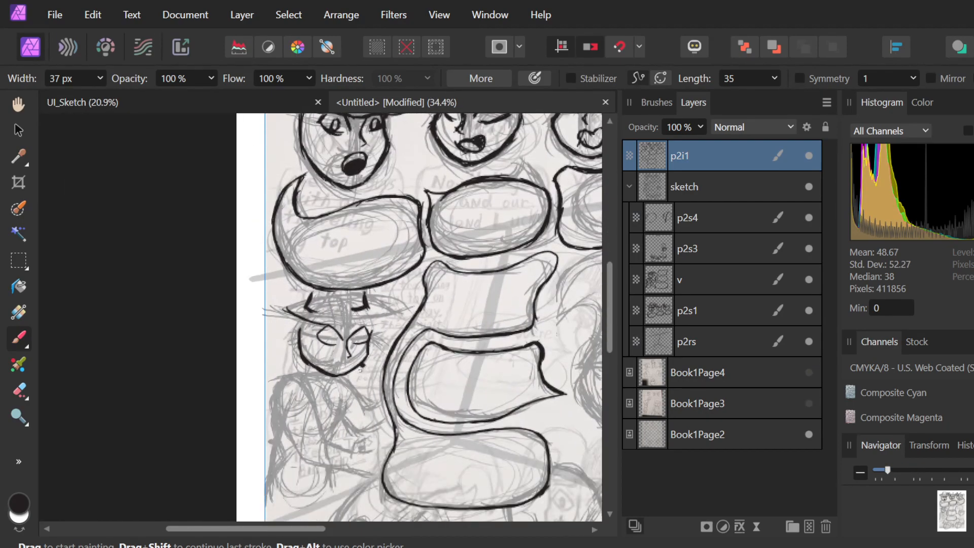
pyautogui.scroll(4, 361, 369)
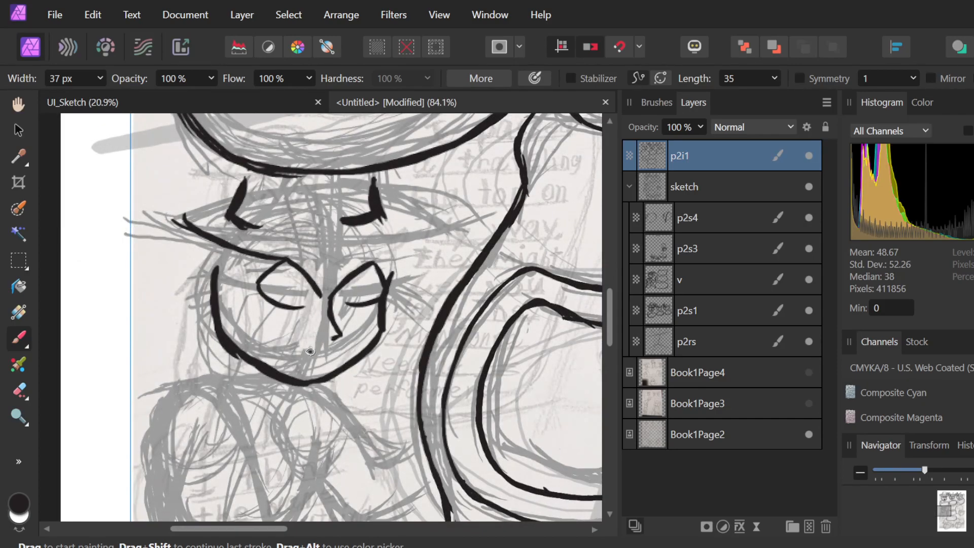
pyautogui.scroll(10, 315, 340)
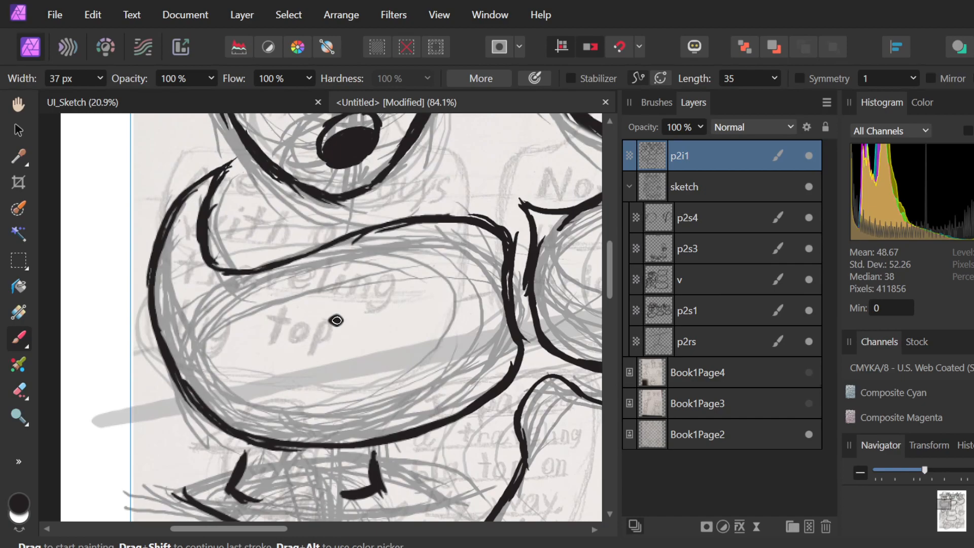
pyautogui.scroll(-5, 337, 320)
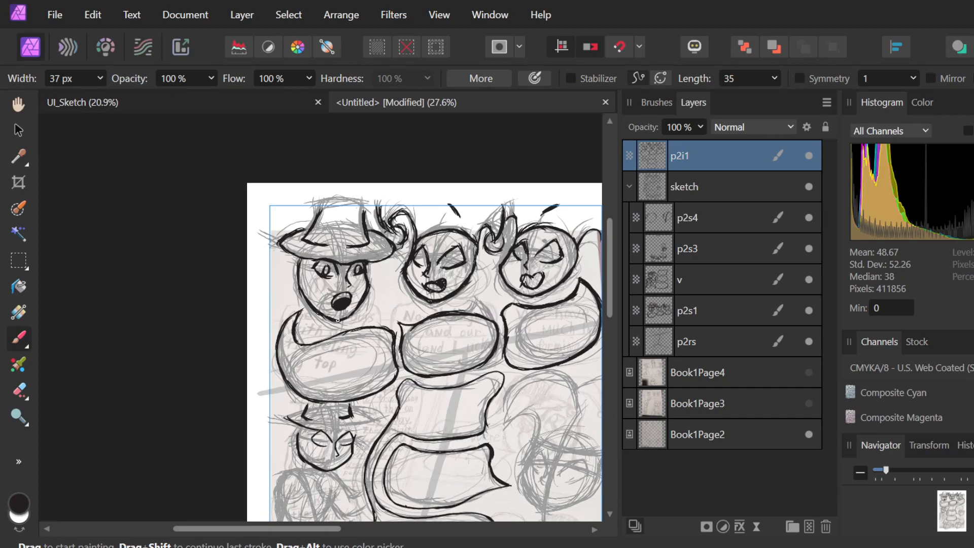
pyautogui.scroll(-2, 338, 320)
pyautogui.scroll(-1, 322, 344)
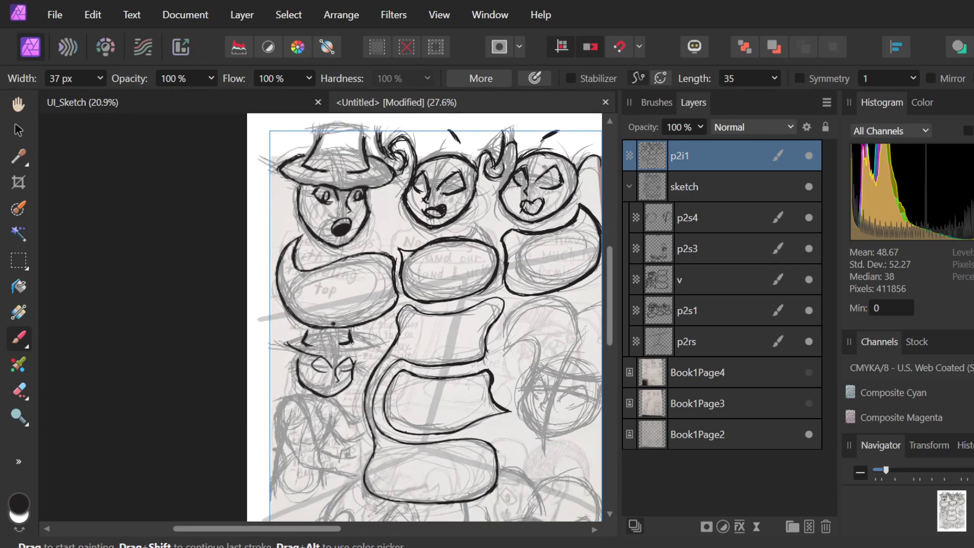
pyautogui.scroll(6, 314, 449)
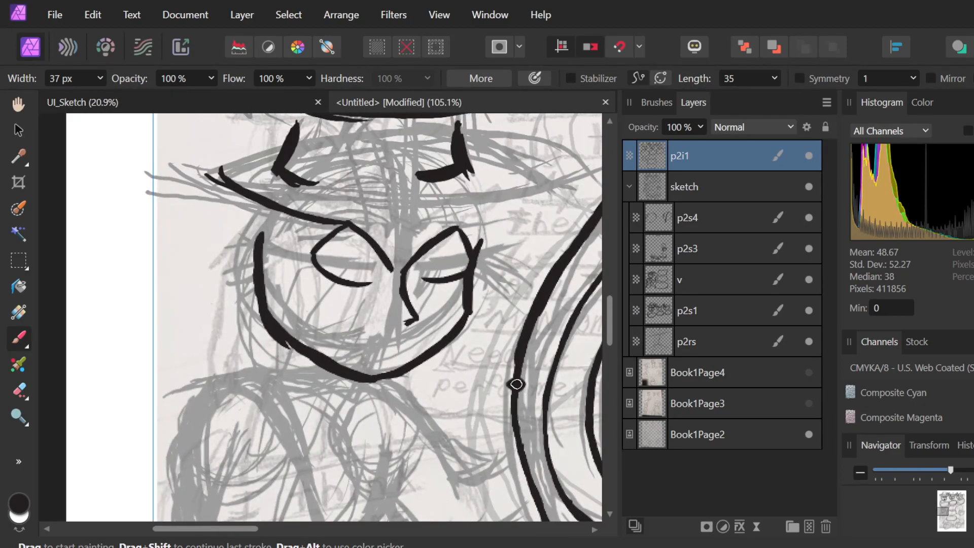
# Undo all the face outline strokes, keeping the hatted character's eyes, nose and hat lines.
pyautogui.hotkey('ctrl', 'z')
pyautogui.hotkey('ctrl', 'z')
pyautogui.hotkey('ctrl', 'z')
pyautogui.hotkey('ctrl', 'z')
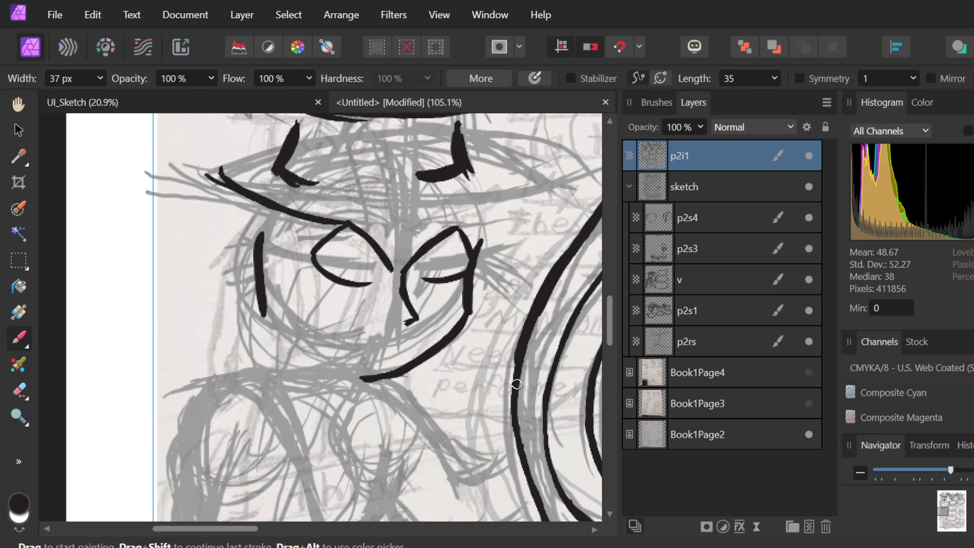
pyautogui.hotkey('ctrl', 'z')
pyautogui.hotkey('ctrl', 'z')
pyautogui.hotkey('ctrl', 'z')
pyautogui.hotkey('ctrl', 'z')
pyautogui.hotkey('ctrl', 'z')
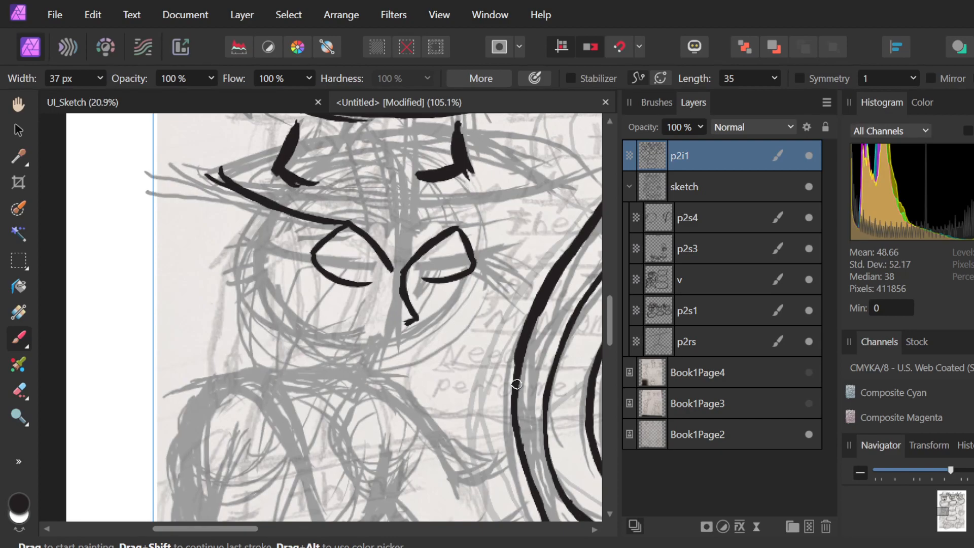
# Ink the right temple and cheek as a near-vertical line passing the right eye's outer corner, undoing the trial strokes.
pyautogui.moveTo(489, 239); pyautogui.dragTo(475, 275)
pyautogui.moveTo(489, 242); pyautogui.dragTo(481, 320)
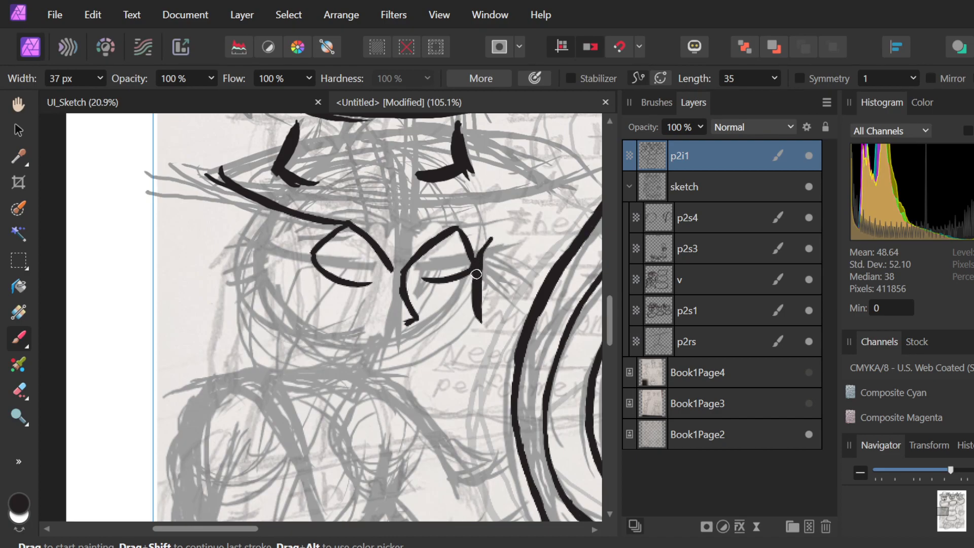
pyautogui.hotkey('ctrl', 'z')
pyautogui.hotkey('ctrl', 'z')
pyautogui.moveTo(480, 237); pyautogui.dragTo(481, 325)
pyautogui.hotkey('ctrl', 'z')
pyautogui.moveTo(480, 236)
pyautogui.mouseDown()
pyautogui.moveTo(475, 308)
pyautogui.moveTo(417, 378)
pyautogui.mouseUp()
pyautogui.hotkey('ctrl', 'z')
# Ink the right jawline from the bottom of the cheek diagonally down to a short, flat chin.
pyautogui.moveTo(472, 319); pyautogui.dragTo(455, 352)
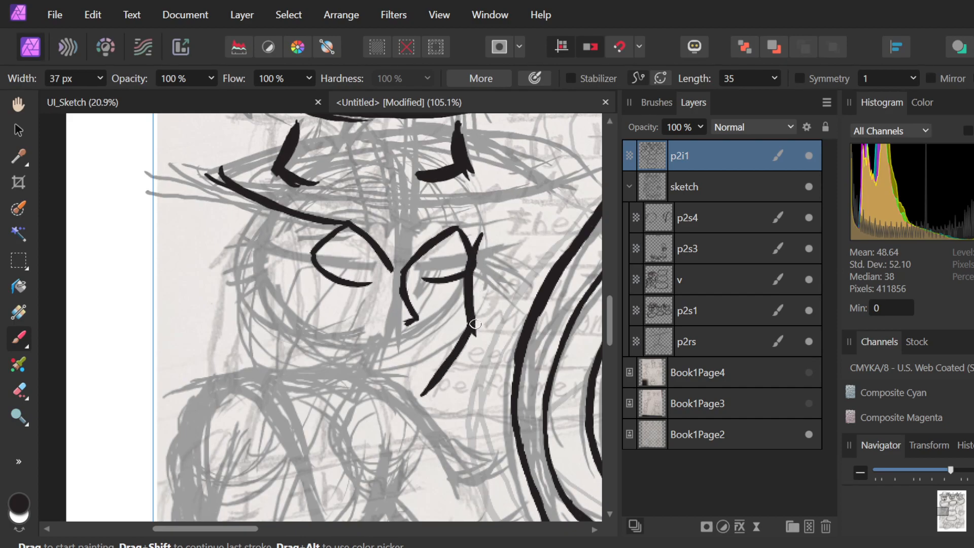
pyautogui.hotkey('ctrl', 'z')
pyautogui.moveTo(473, 316); pyautogui.dragTo(422, 379)
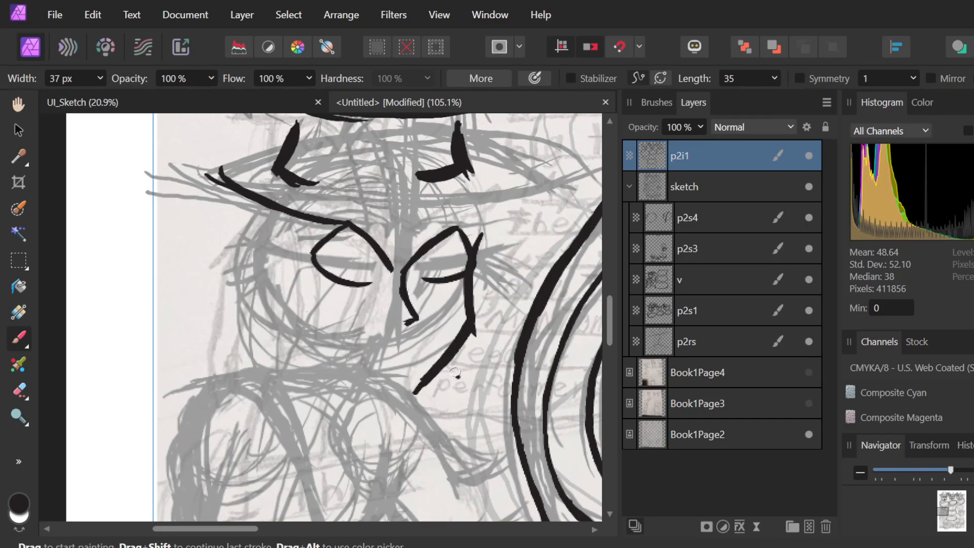
pyautogui.moveTo(456, 343)
pyautogui.mouseDown()
pyautogui.moveTo(416, 387)
pyautogui.moveTo(387, 389)
pyautogui.mouseUp()
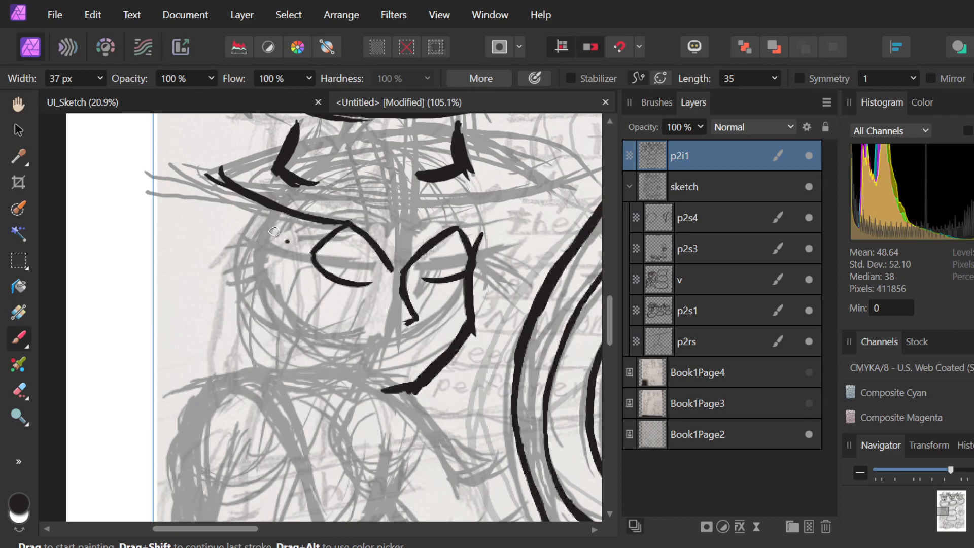
# Try to ink the left cheek and jawline from below the hat brim to the chin, then undo those strokes.
pyautogui.moveTo(269, 222); pyautogui.dragTo(253, 291)
pyautogui.hotkey('ctrl', 'z')
pyautogui.moveTo(264, 230); pyautogui.dragTo(258, 300)
pyautogui.moveTo(262, 237); pyautogui.dragTo(267, 314)
pyautogui.hotkey('ctrl', 'z')
pyautogui.hotkey('ctrl', 'z')
pyautogui.moveTo(260, 237); pyautogui.dragTo(262, 318)
pyautogui.moveTo(258, 280)
pyautogui.mouseDown()
pyautogui.moveTo(275, 323)
pyautogui.moveTo(311, 357)
pyautogui.mouseUp()
pyautogui.moveTo(268, 312)
pyautogui.mouseDown()
pyautogui.moveTo(337, 371)
pyautogui.moveTo(316, 355)
pyautogui.moveTo(321, 340)
pyautogui.moveTo(375, 396)
pyautogui.mouseUp()
pyautogui.moveTo(307, 336); pyautogui.dragTo(387, 388)
pyautogui.hotkey('ctrl', 'z')
pyautogui.hotkey('ctrl', 'z')
pyautogui.hotkey('ctrl', 'z')
pyautogui.hotkey('ctrl', 'z')
pyautogui.hotkey('ctrl', 'z')
pyautogui.hotkey('ctrl', 'z')
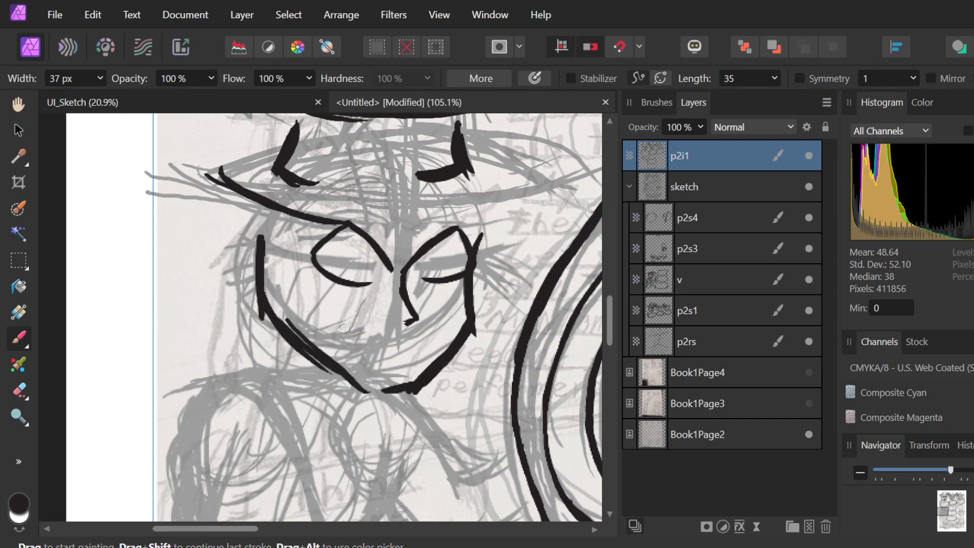
pyautogui.hotkey('ctrl', 'z')
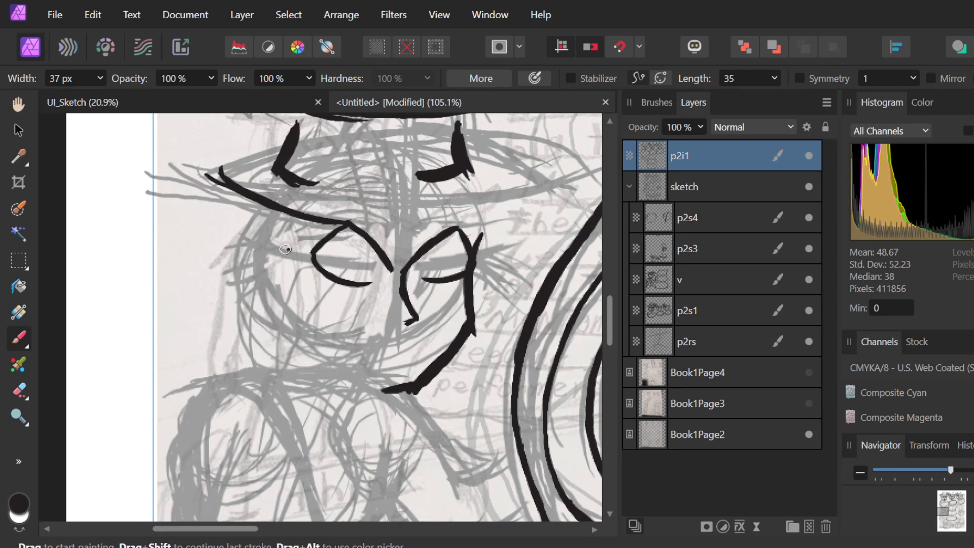
# Ink the left cheek as an inward-slanting line beside the left eye and extend the jawline to the chin.
pyautogui.moveTo(267, 233); pyautogui.dragTo(286, 337)
pyautogui.hotkey('ctrl', 'z')
pyautogui.moveTo(267, 241); pyautogui.dragTo(289, 334)
pyautogui.moveTo(273, 301)
pyautogui.mouseDown()
pyautogui.moveTo(318, 353)
pyautogui.moveTo(279, 314)
pyautogui.moveTo(347, 369)
pyautogui.moveTo(330, 348)
pyautogui.moveTo(304, 347)
pyautogui.moveTo(375, 370)
pyautogui.moveTo(301, 347)
pyautogui.moveTo(393, 392)
pyautogui.mouseUp()
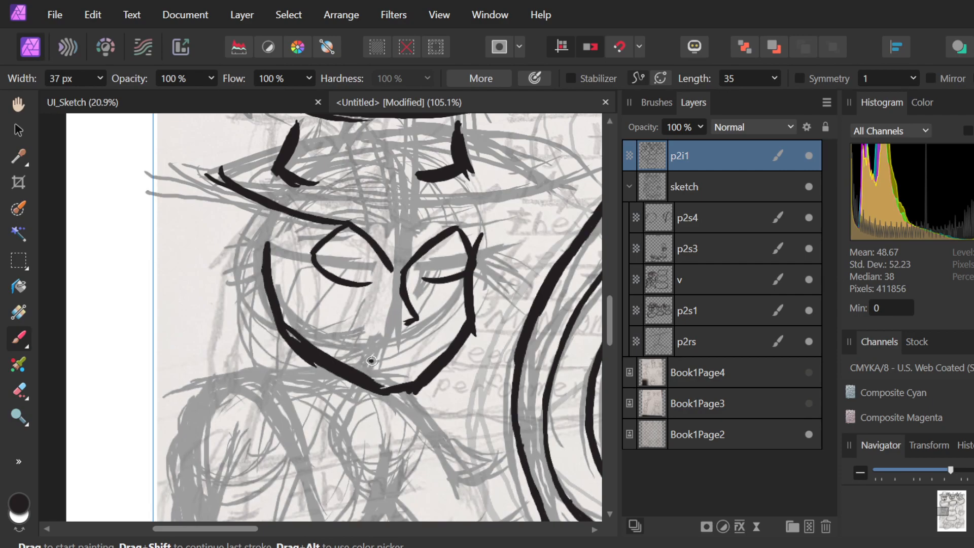
# Erase the thick lower-left jaw segment and re-ink the left cheek and jawline down to the chin.
pyautogui.press('e')
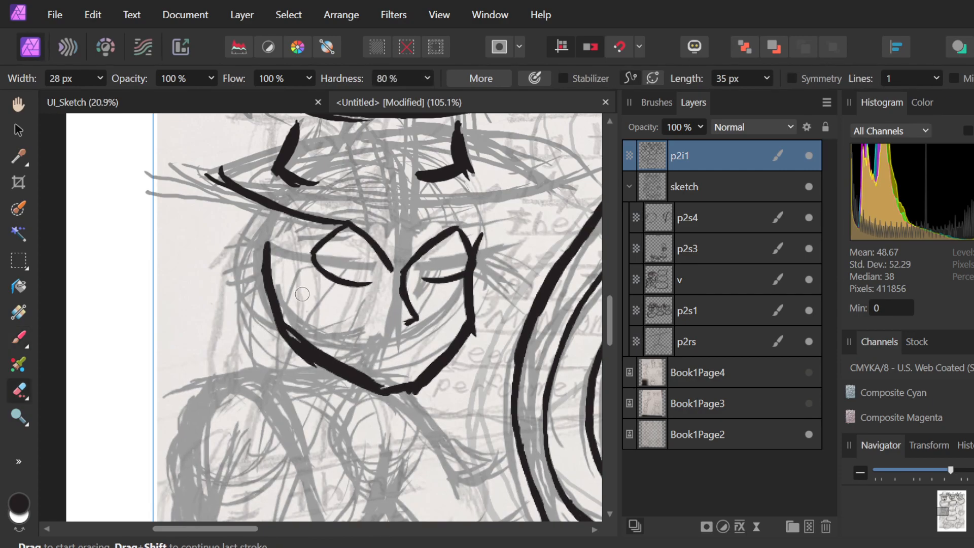
pyautogui.moveTo(297, 320)
pyautogui.mouseDown()
pyautogui.moveTo(376, 376)
pyautogui.moveTo(324, 338)
pyautogui.moveTo(339, 369)
pyautogui.moveTo(374, 382)
pyautogui.mouseUp()
pyautogui.press('b')
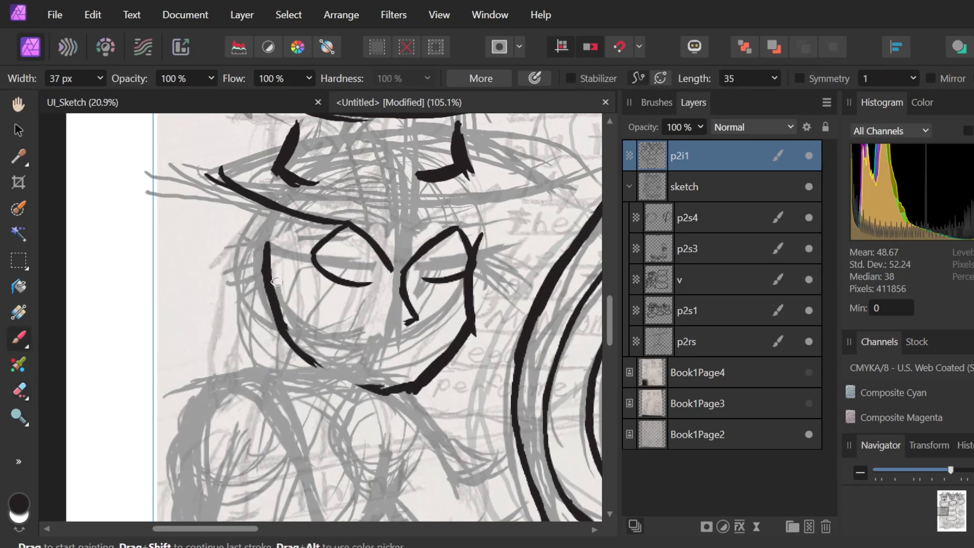
pyautogui.moveTo(268, 246)
pyautogui.mouseDown()
pyautogui.moveTo(295, 352)
pyautogui.moveTo(287, 332)
pyautogui.moveTo(369, 382)
pyautogui.mouseUp()
pyautogui.moveTo(313, 357)
pyautogui.mouseDown()
pyautogui.moveTo(384, 381)
pyautogui.moveTo(372, 386)
pyautogui.mouseUp()
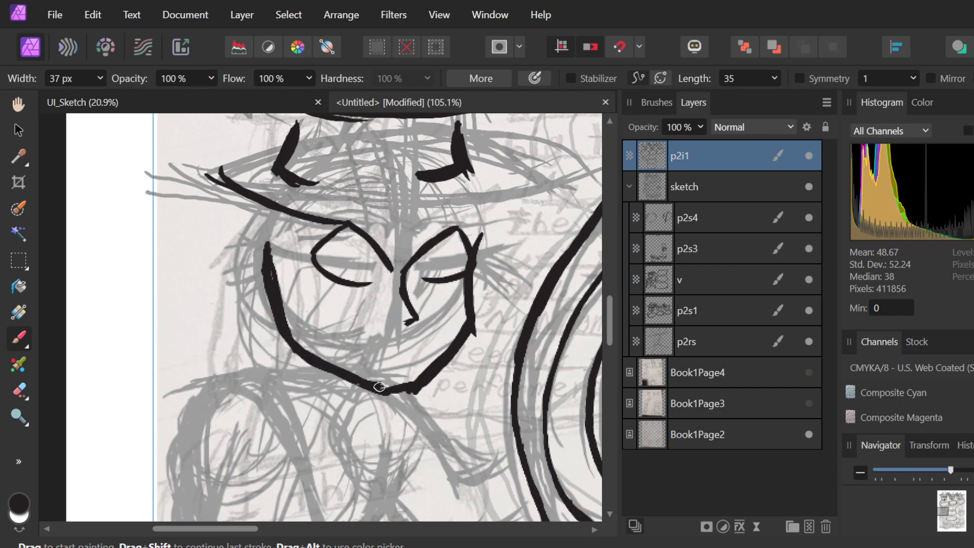
pyautogui.click(448, 428)
pyautogui.hotkey('ctrl', 'z')
# Erase the rough spurs along the outer right jaw and beneath the chin to smooth the face outline.
pyautogui.press('e')
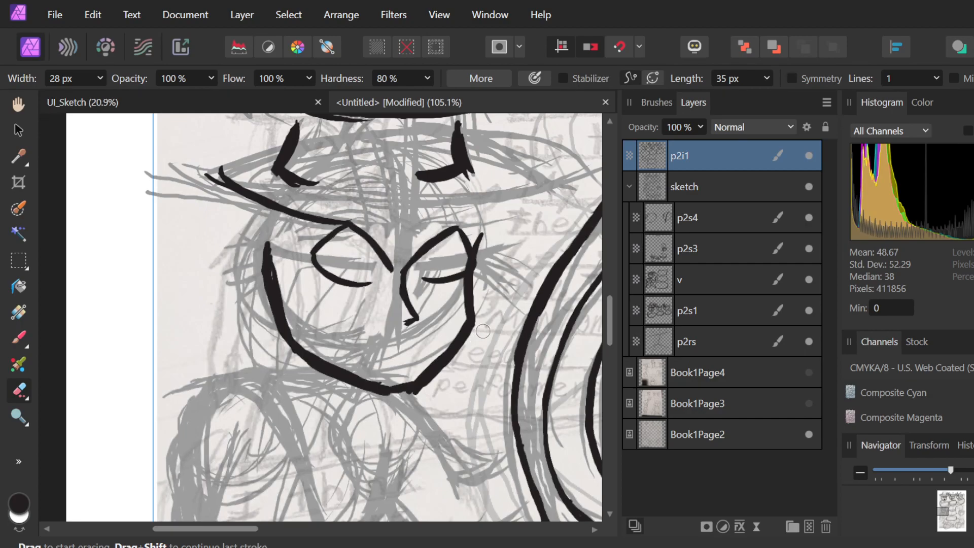
pyautogui.scroll(3, 424, 386)
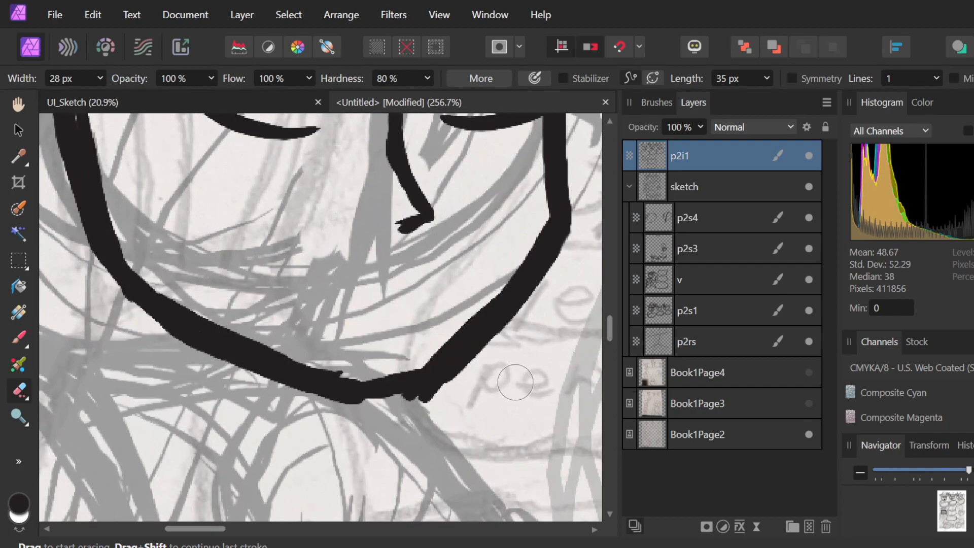
pyautogui.moveTo(314, 408)
pyautogui.mouseDown()
pyautogui.moveTo(452, 389)
pyautogui.moveTo(405, 416)
pyautogui.mouseUp()
pyautogui.hotkey('ctrl', 'z')
pyautogui.moveTo(477, 399); pyautogui.dragTo(350, 423)
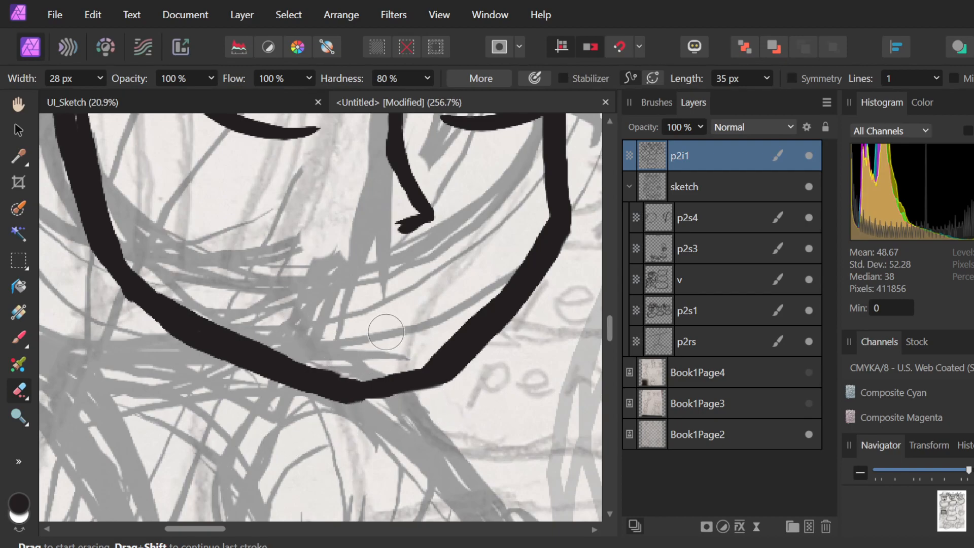
pyautogui.scroll(-5, 198, 270)
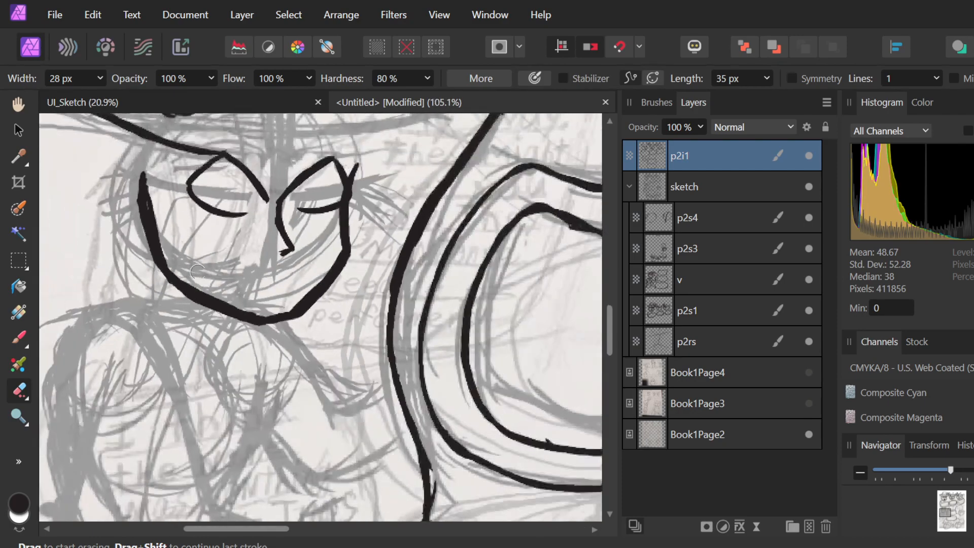
pyautogui.scroll(5, 184, 287)
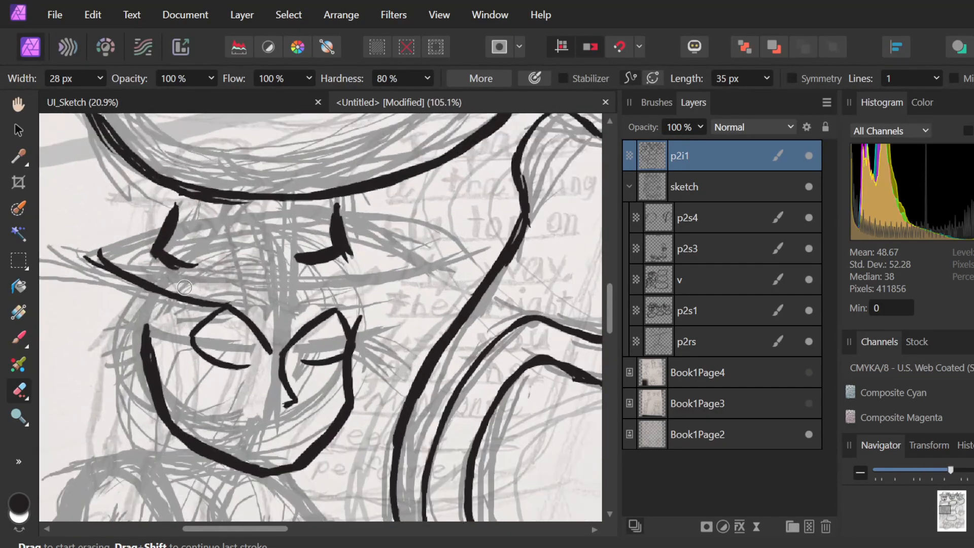
pyautogui.hscroll(-3, 184, 287)
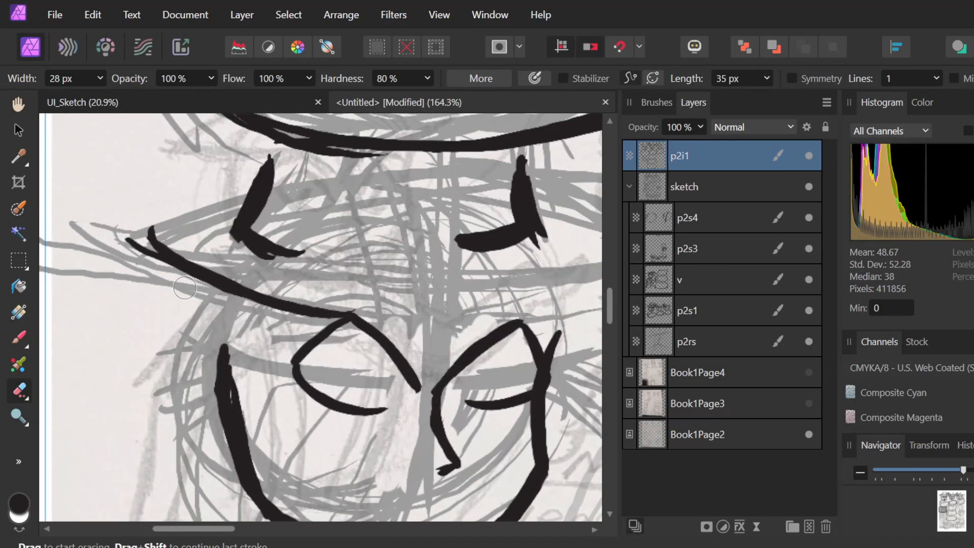
pyautogui.scroll(-3, 184, 287)
pyautogui.scroll(2, 184, 287)
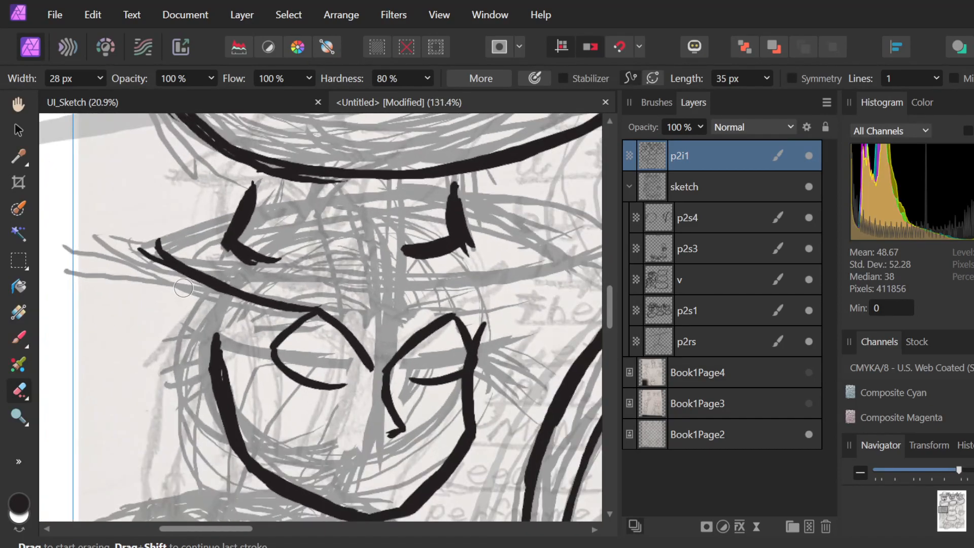
# Try to ink the left ear's curved outline beside the top of the cheek line, then undo those strokes.
pyautogui.scroll(-2, 184, 287)
pyautogui.scroll(-6, 184, 288)
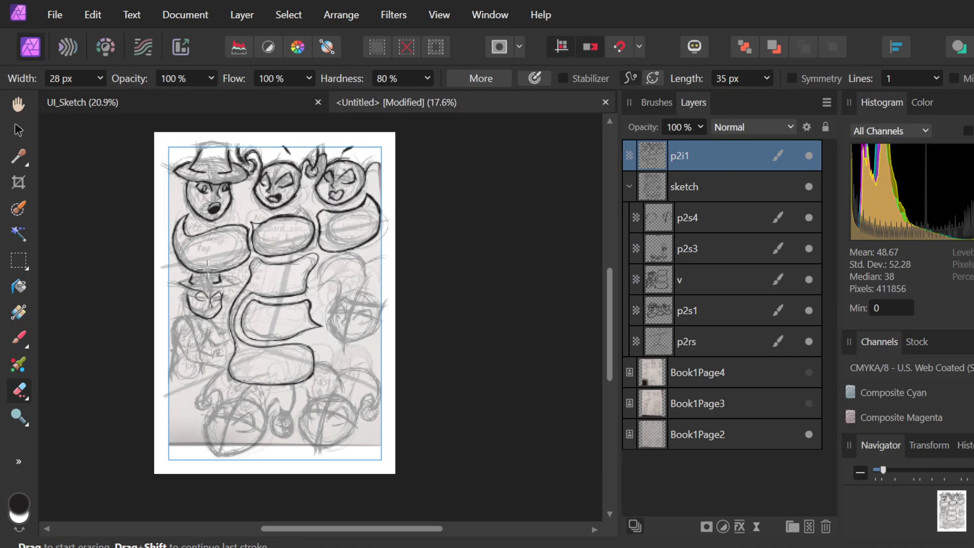
pyautogui.scroll(6, 207, 264)
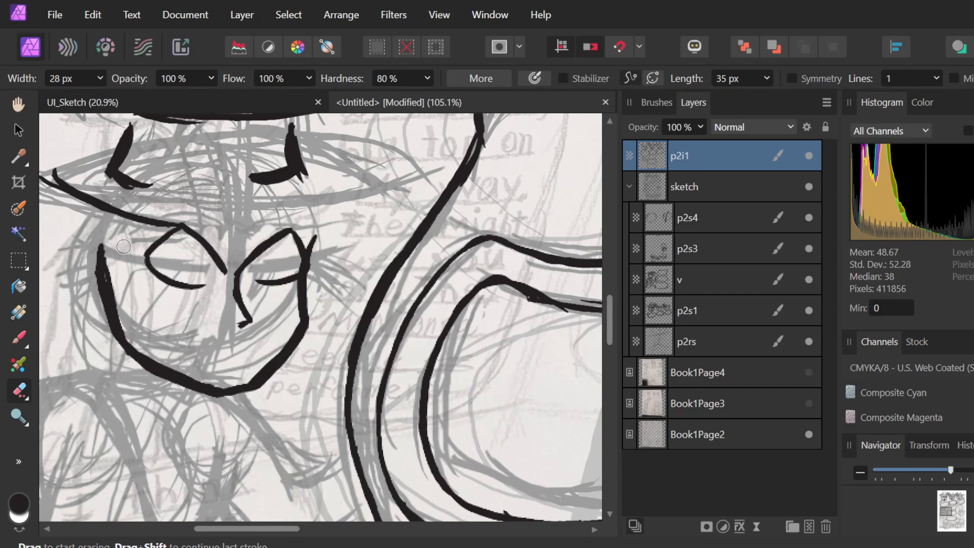
pyautogui.press('b')
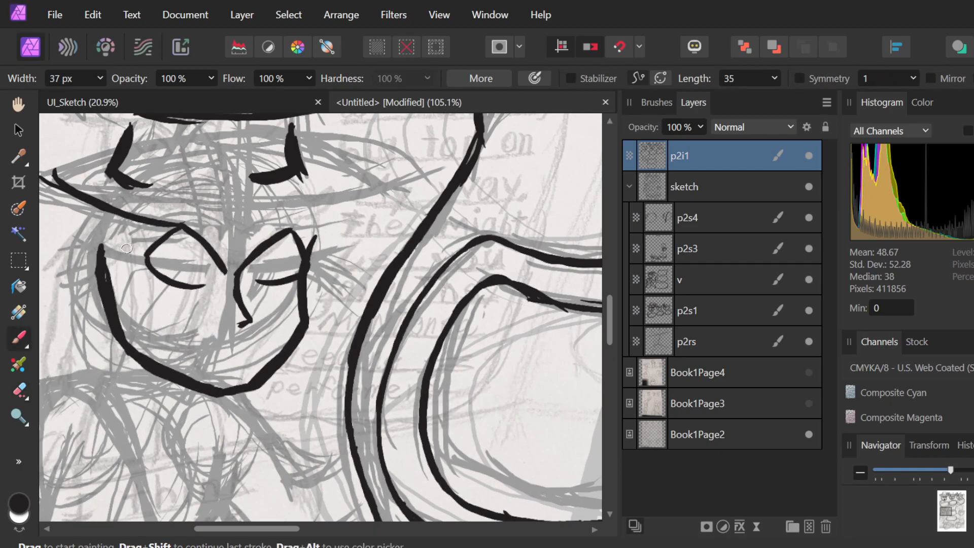
pyautogui.moveTo(107, 218); pyautogui.dragTo(122, 256)
pyautogui.moveTo(108, 220)
pyautogui.mouseDown()
pyautogui.moveTo(79, 250)
pyautogui.moveTo(96, 236)
pyautogui.moveTo(84, 235)
pyautogui.moveTo(100, 265)
pyautogui.moveTo(97, 219)
pyautogui.moveTo(105, 282)
pyautogui.mouseUp()
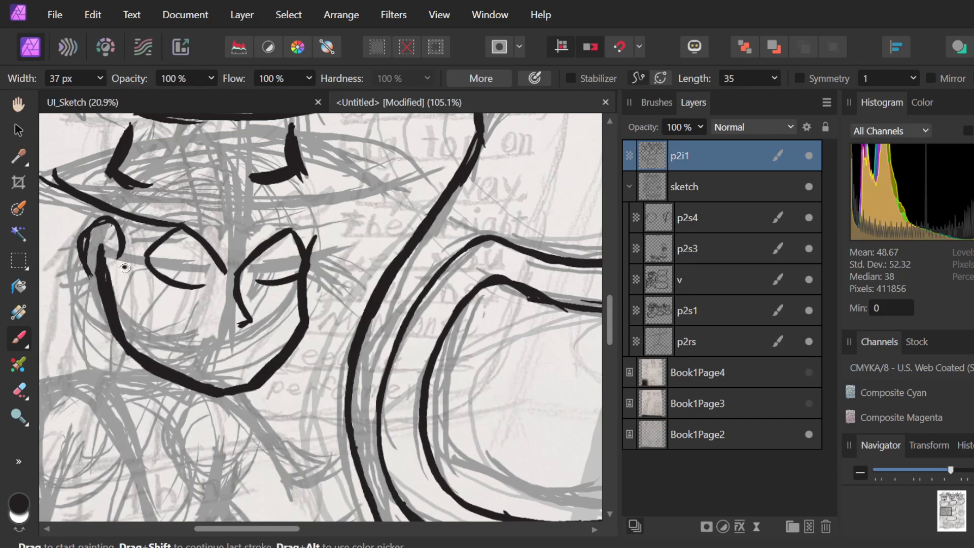
pyautogui.hotkey('ctrl', 'z')
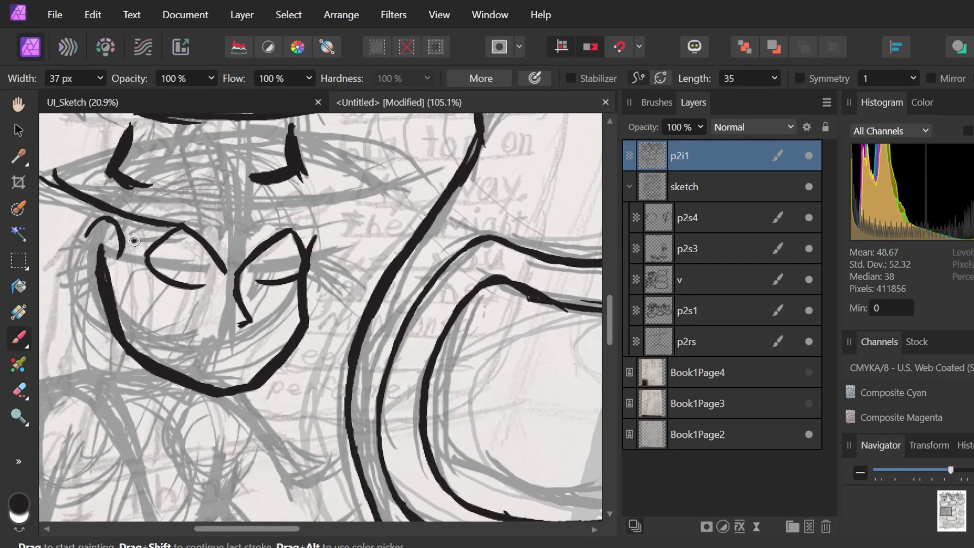
pyautogui.hotkey('ctrl', 'z')
pyautogui.hotkey('ctrl', 'z')
# Ink the left ear's outer curve, erase the cheek line running inside it, and ink the earlobe joining the jaw.
pyautogui.moveTo(123, 253)
pyautogui.mouseDown()
pyautogui.moveTo(84, 272)
pyautogui.moveTo(95, 254)
pyautogui.moveTo(85, 234)
pyautogui.moveTo(79, 241)
pyautogui.moveTo(88, 282)
pyautogui.moveTo(79, 243)
pyautogui.moveTo(89, 276)
pyautogui.moveTo(81, 266)
pyautogui.moveTo(99, 285)
pyautogui.mouseUp()
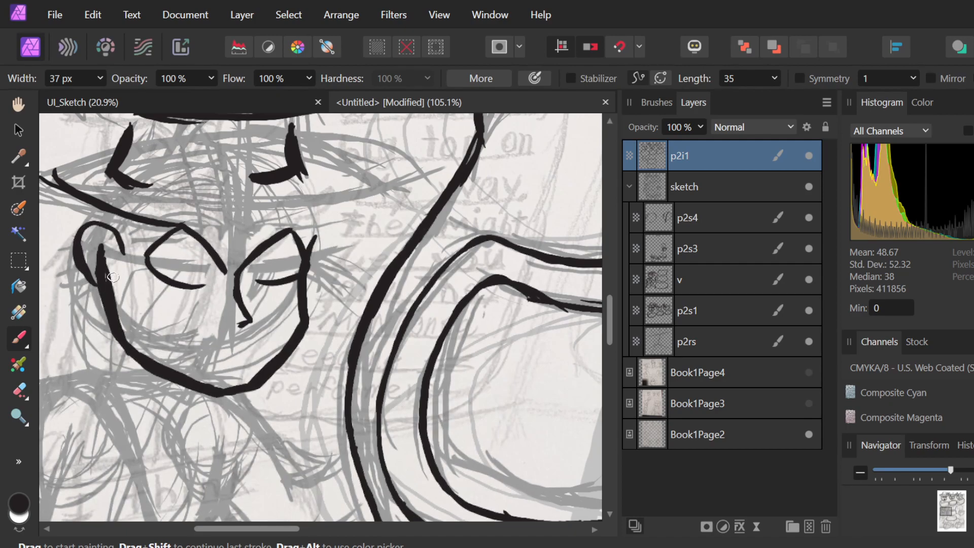
pyautogui.press('e')
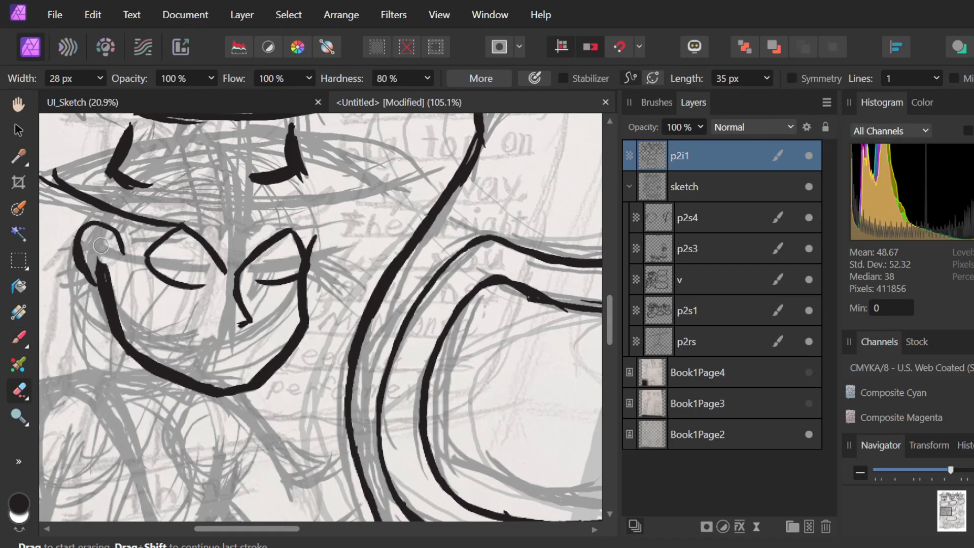
pyautogui.moveTo(100, 273); pyautogui.dragTo(103, 260)
pyautogui.press('b')
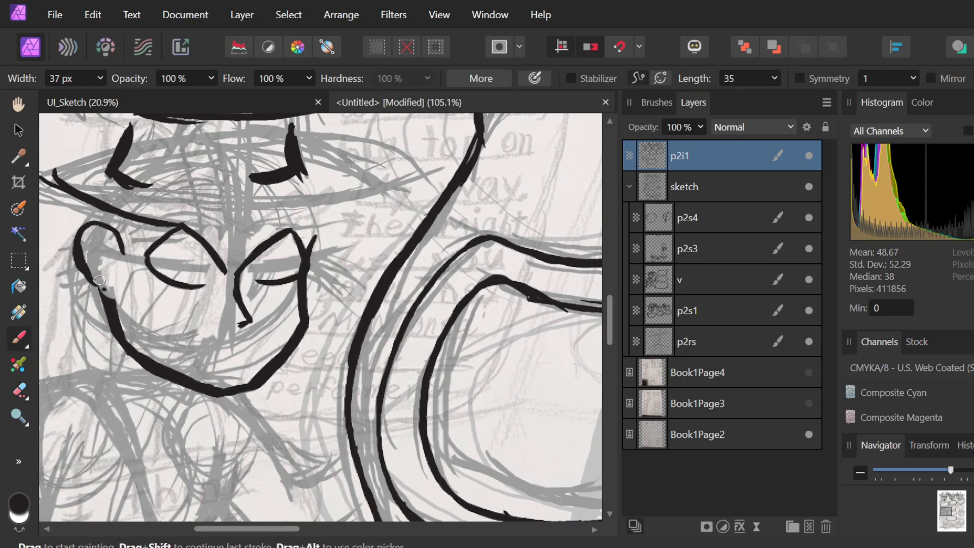
pyautogui.moveTo(113, 299); pyautogui.dragTo(84, 265)
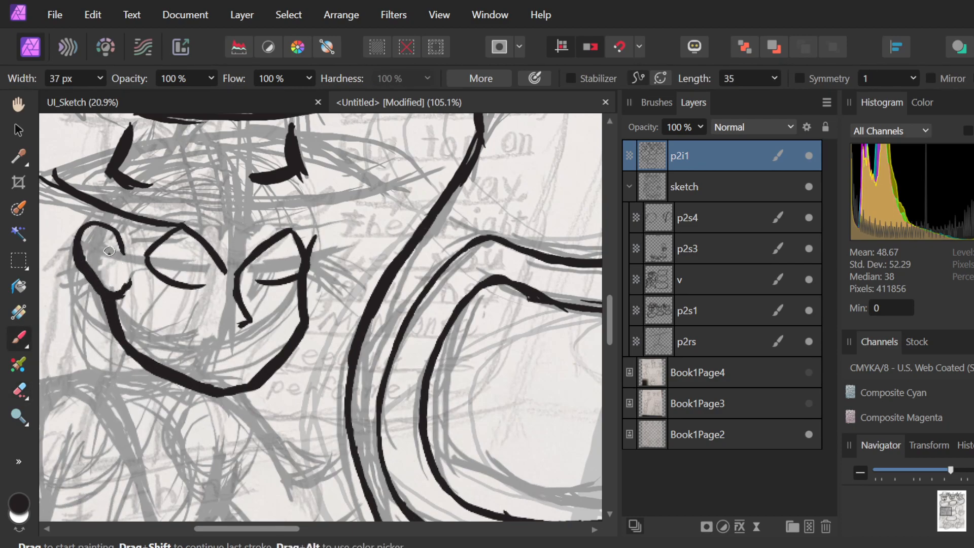
# Ink the inner detail of the left ear, replacing a zigzag attempt with a simple spiral curl.
pyautogui.moveTo(130, 282); pyautogui.dragTo(131, 280)
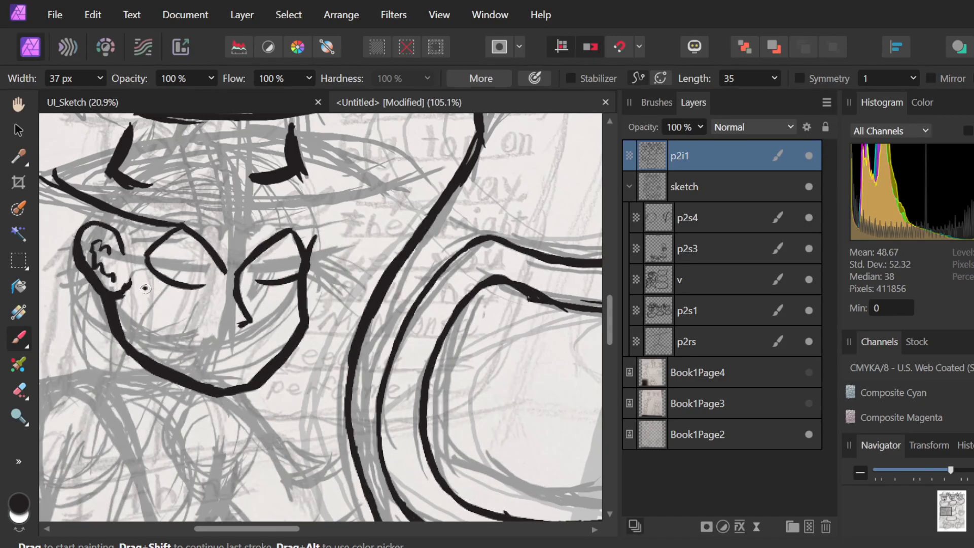
pyautogui.hotkey('ctrl', 'z')
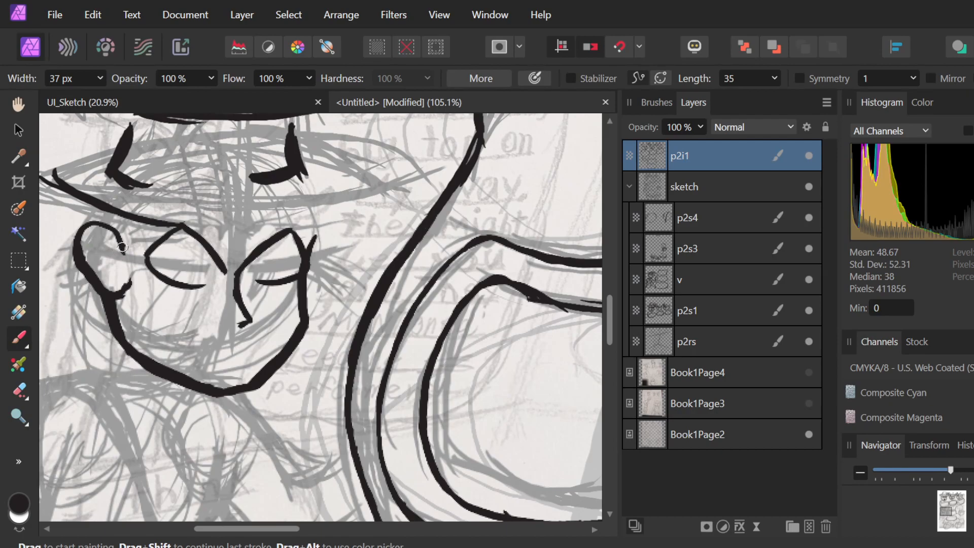
pyautogui.moveTo(110, 249)
pyautogui.mouseDown()
pyautogui.moveTo(101, 268)
pyautogui.moveTo(127, 265)
pyautogui.moveTo(115, 252)
pyautogui.mouseUp()
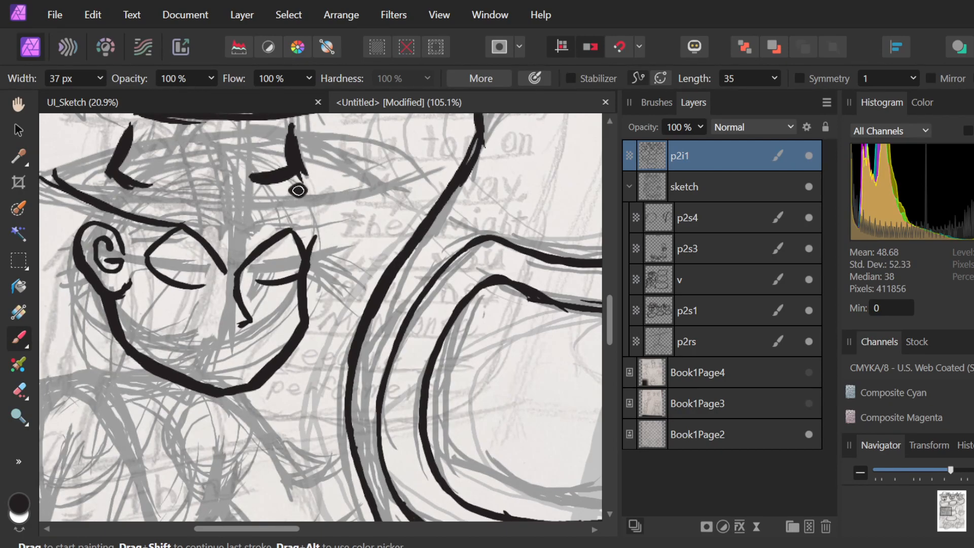
# Try to ink a wide open mouth with thick lips below the nose, then undo all of its strokes.
pyautogui.scroll(-4, 297, 189)
pyautogui.scroll(3, 399, 269)
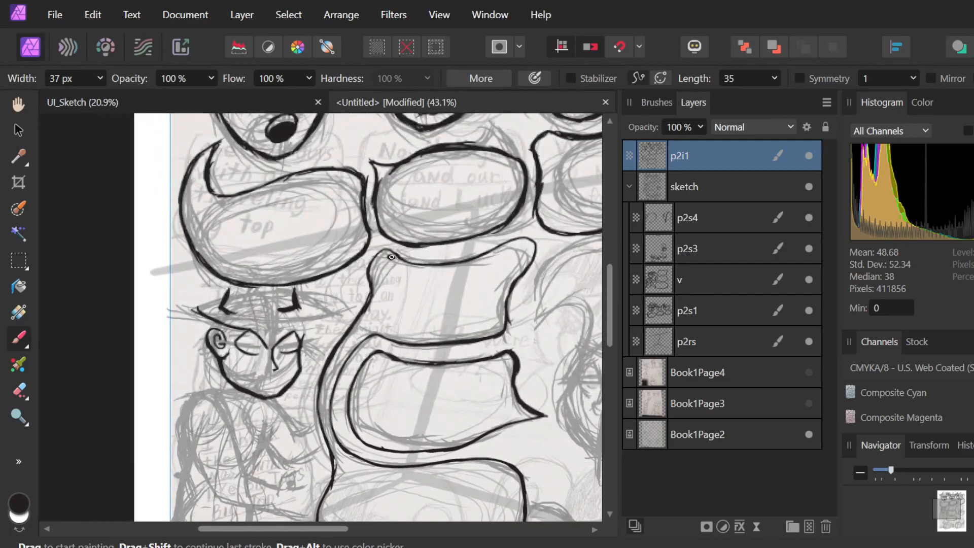
pyautogui.scroll(5, 264, 424)
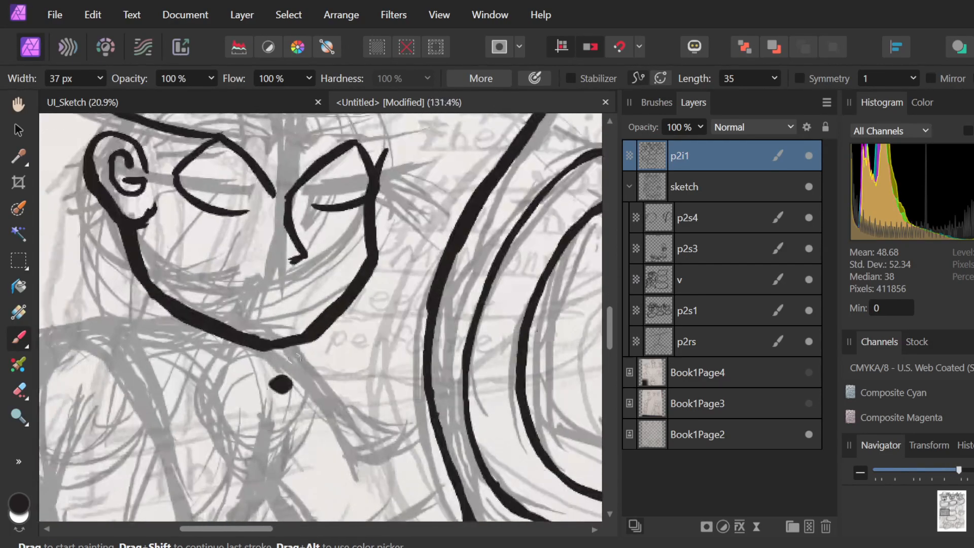
pyautogui.scroll(1, 299, 347)
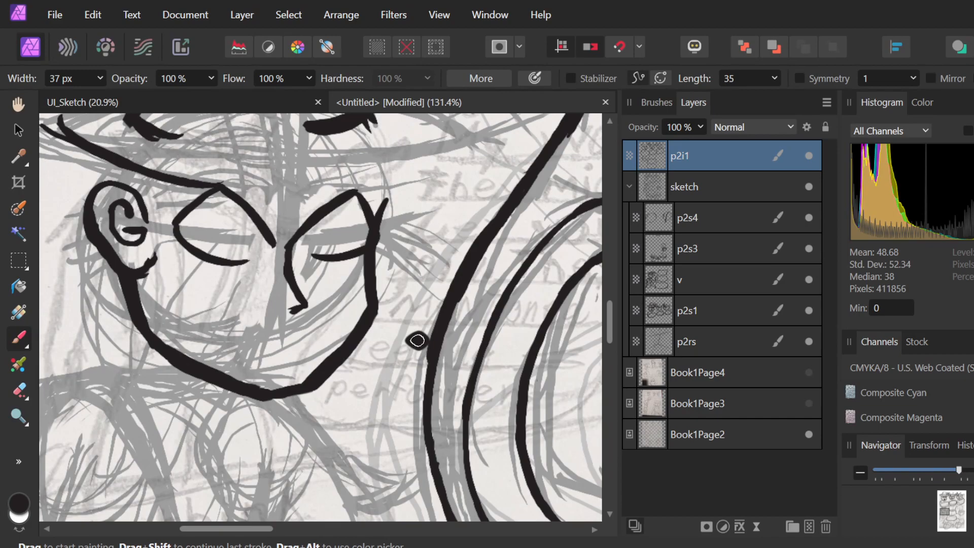
pyautogui.hotkey('ctrl', 'z')
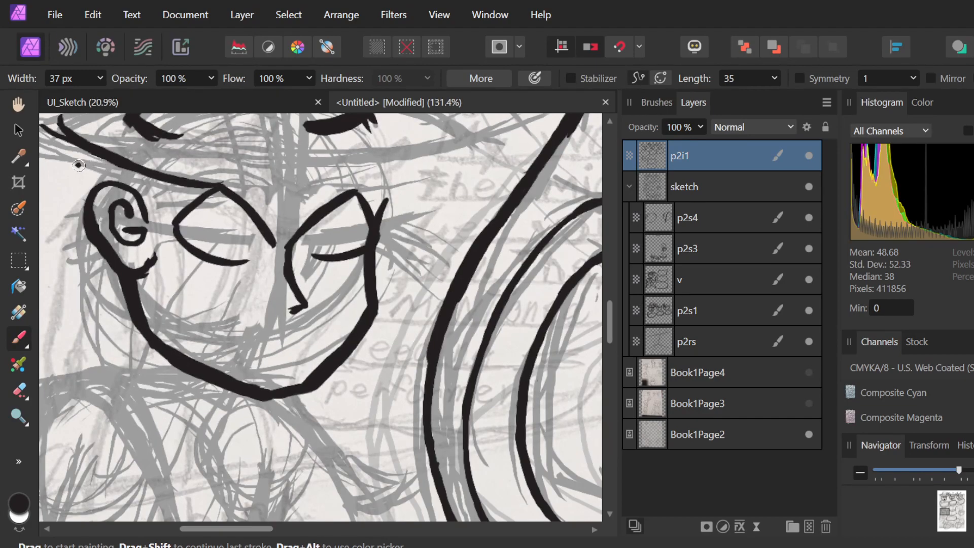
pyautogui.moveTo(261, 328)
pyautogui.mouseDown()
pyautogui.moveTo(307, 326)
pyautogui.moveTo(308, 352)
pyautogui.moveTo(310, 329)
pyautogui.moveTo(297, 370)
pyautogui.mouseUp()
pyautogui.moveTo(319, 338)
pyautogui.mouseDown()
pyautogui.moveTo(275, 375)
pyautogui.moveTo(279, 361)
pyautogui.moveTo(305, 354)
pyautogui.moveTo(290, 370)
pyautogui.mouseUp()
pyautogui.moveTo(257, 324)
pyautogui.mouseDown()
pyautogui.moveTo(278, 325)
pyautogui.moveTo(232, 345)
pyautogui.moveTo(244, 326)
pyautogui.moveTo(259, 355)
pyautogui.moveTo(239, 328)
pyautogui.moveTo(268, 352)
pyautogui.moveTo(241, 325)
pyautogui.moveTo(275, 364)
pyautogui.mouseUp()
pyautogui.moveTo(247, 329)
pyautogui.mouseDown()
pyautogui.moveTo(254, 363)
pyautogui.moveTo(285, 360)
pyautogui.mouseUp()
pyautogui.moveTo(256, 334)
pyautogui.mouseDown()
pyautogui.moveTo(256, 363)
pyautogui.moveTo(285, 361)
pyautogui.mouseUp()
pyautogui.moveTo(251, 332)
pyautogui.mouseDown()
pyautogui.moveTo(260, 364)
pyautogui.moveTo(273, 333)
pyautogui.moveTo(251, 358)
pyautogui.moveTo(288, 348)
pyautogui.moveTo(241, 345)
pyautogui.moveTo(268, 357)
pyautogui.mouseUp()
pyautogui.hotkey('ctrl', 'z')
pyautogui.hotkey('ctrl', 'z')
pyautogui.hotkey('ctrl', 'z')
pyautogui.hotkey('ctrl', 'z')
pyautogui.hotkey('ctrl', 'z')
pyautogui.hotkey('ctrl', 'z')
pyautogui.hotkey('ctrl', 'z')
pyautogui.hotkey('ctrl', 'z')
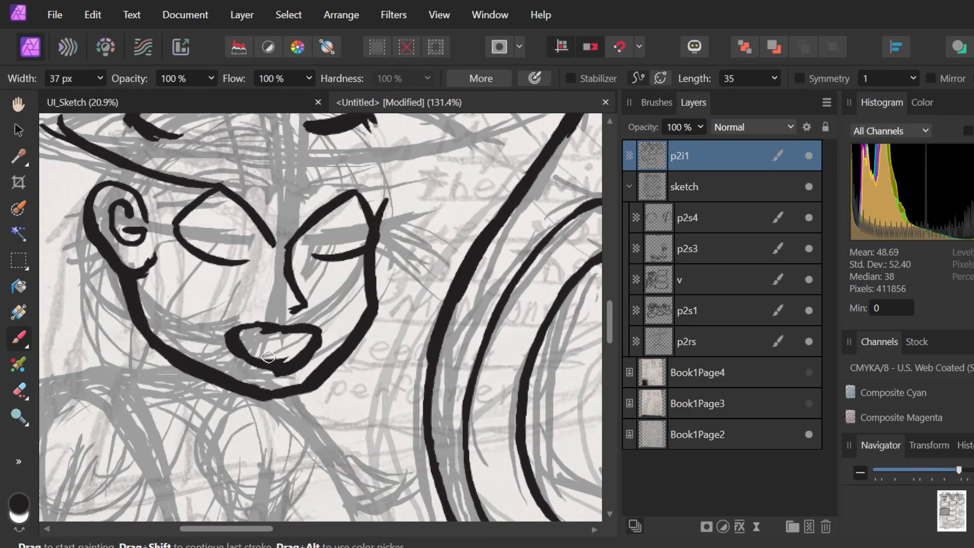
pyautogui.hotkey('ctrl', 'z')
pyautogui.hotkey('ctrl', 'z')
pyautogui.hotkey('ctrl', 'z')
pyautogui.hotkey('ctrl', 'z')
pyautogui.hotkey('ctrl', 'z')
pyautogui.hotkey('ctrl', 'z')
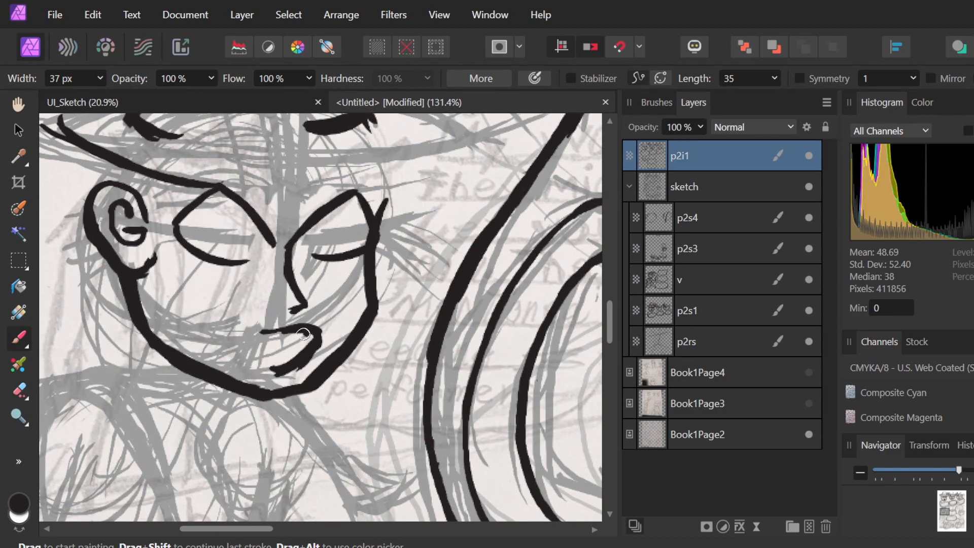
pyautogui.hotkey('ctrl', 'z')
pyautogui.hotkey('ctrl', 'z')
pyautogui.hotkey('ctrl', 'z')
pyautogui.hotkey('ctrl', 'z')
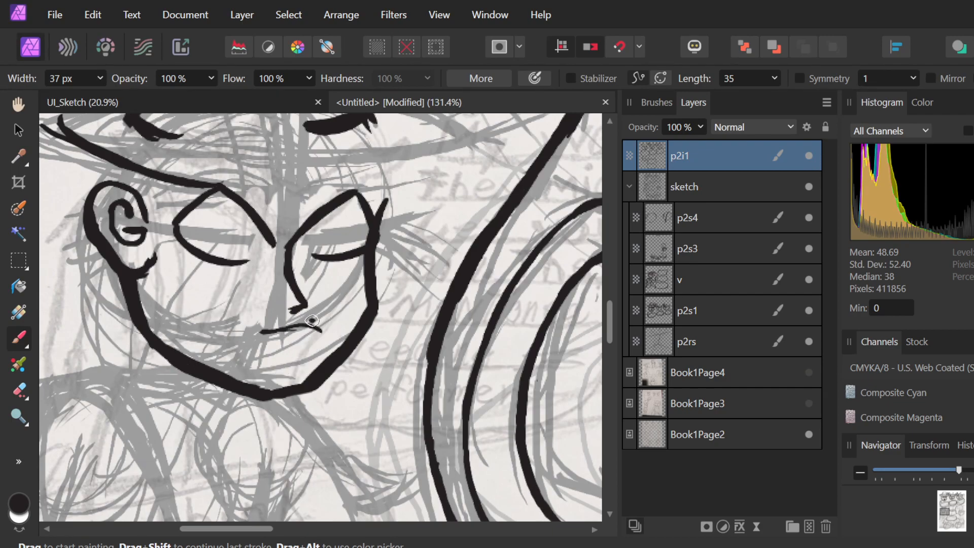
pyautogui.hotkey('ctrl', 'shift', 'z')
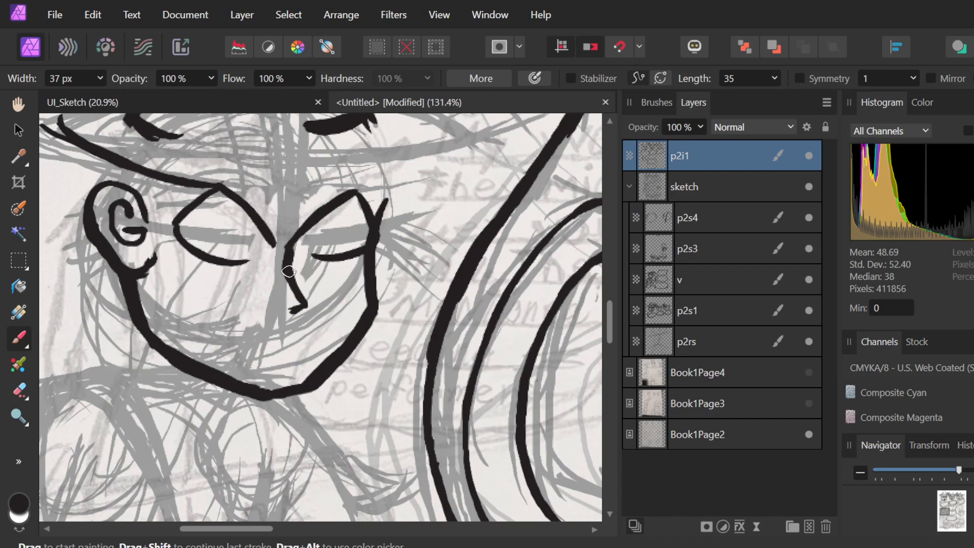
# Ink a more angular, thicker lower nose contour and a small oval mouth beneath it, shading the mouth's interior black.
pyautogui.moveTo(294, 276)
pyautogui.mouseDown()
pyautogui.moveTo(305, 300)
pyautogui.moveTo(285, 312)
pyautogui.moveTo(287, 344)
pyautogui.moveTo(299, 331)
pyautogui.moveTo(282, 355)
pyautogui.moveTo(306, 340)
pyautogui.moveTo(281, 359)
pyautogui.moveTo(301, 351)
pyautogui.moveTo(252, 361)
pyautogui.moveTo(243, 348)
pyautogui.moveTo(242, 358)
pyautogui.moveTo(280, 362)
pyautogui.mouseUp()
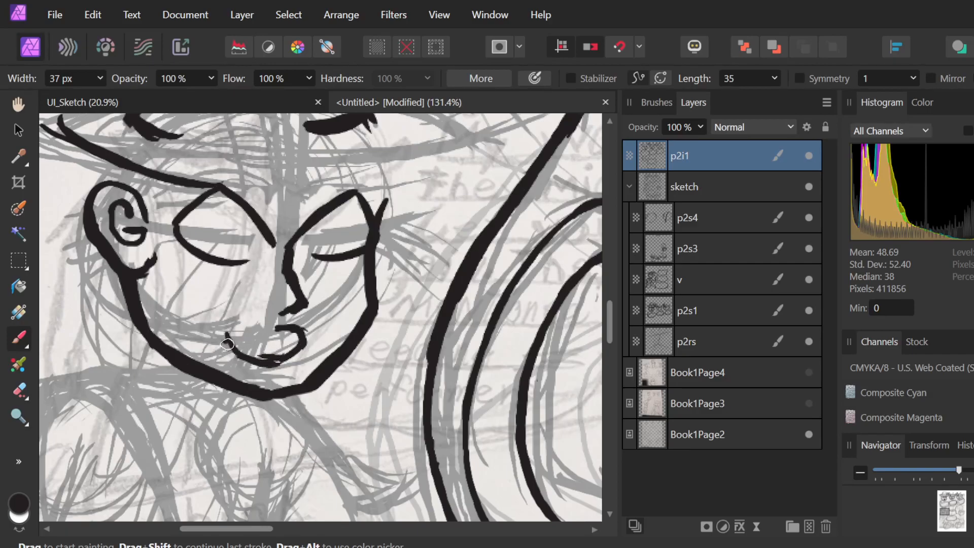
pyautogui.hotkey('ctrl', 'z')
pyautogui.hotkey('ctrl', 'z')
pyautogui.hotkey('ctrl', 'z')
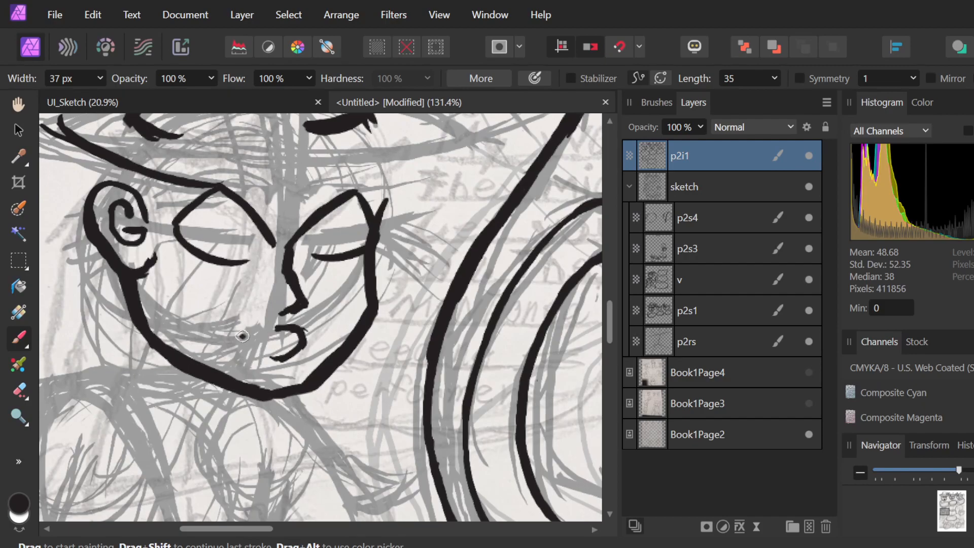
pyautogui.moveTo(221, 326); pyautogui.dragTo(283, 361)
pyautogui.hotkey('ctrl', 'z')
pyautogui.moveTo(274, 327)
pyautogui.mouseDown()
pyautogui.moveTo(283, 348)
pyautogui.moveTo(267, 362)
pyautogui.moveTo(302, 347)
pyautogui.mouseUp()
pyautogui.hotkey('ctrl', 'z')
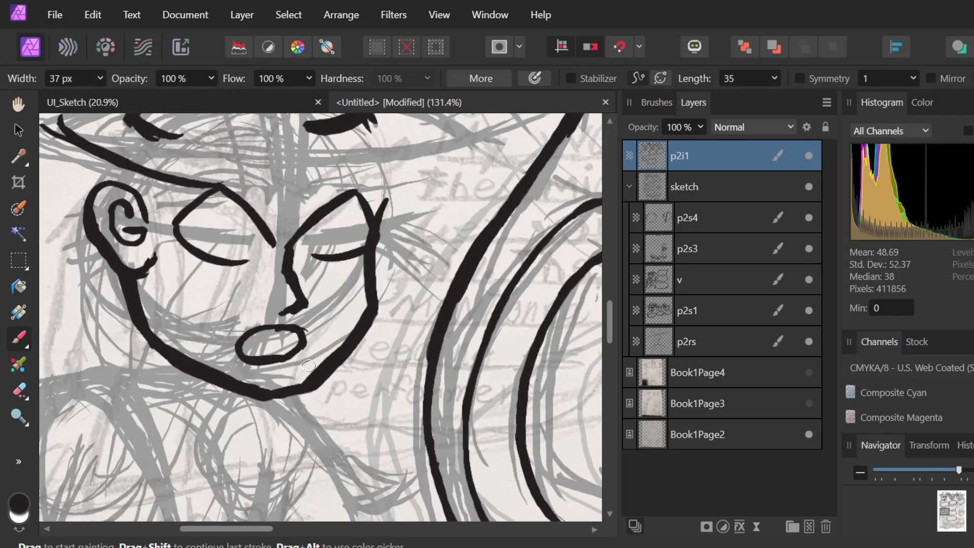
pyautogui.moveTo(248, 350)
pyautogui.mouseDown()
pyautogui.moveTo(282, 329)
pyautogui.moveTo(258, 350)
pyautogui.moveTo(302, 338)
pyautogui.mouseUp()
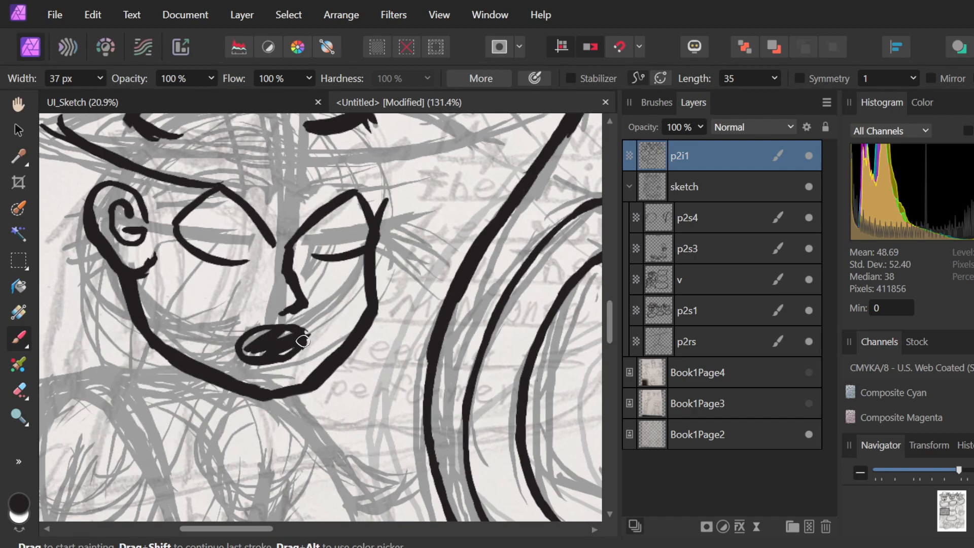
# Ink a narrow oval iris with a dark pupil in each of the hatted character's eyes.
pyautogui.moveTo(343, 227)
pyautogui.mouseDown()
pyautogui.moveTo(335, 255)
pyautogui.moveTo(349, 243)
pyautogui.moveTo(347, 260)
pyautogui.moveTo(342, 236)
pyautogui.mouseUp()
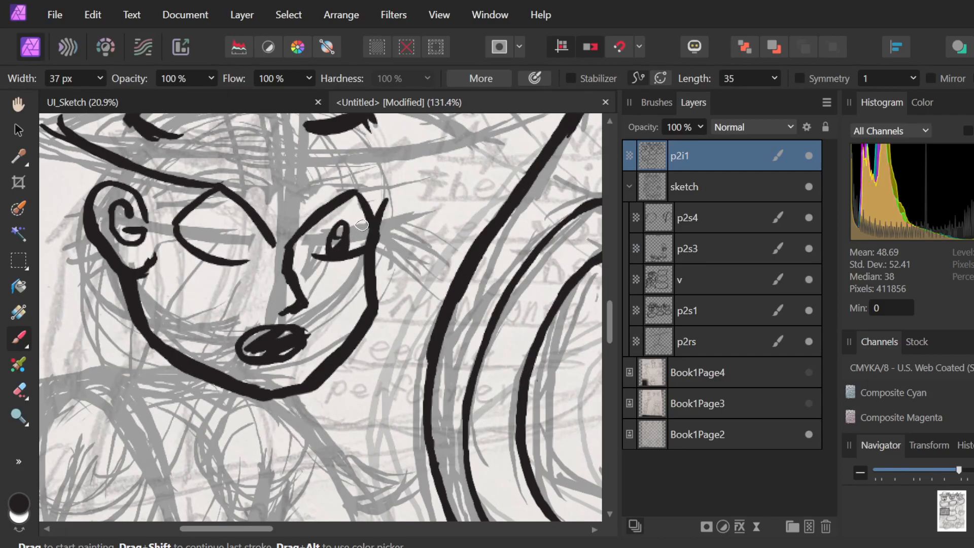
pyautogui.moveTo(215, 238)
pyautogui.mouseDown()
pyautogui.moveTo(223, 227)
pyautogui.moveTo(215, 251)
pyautogui.moveTo(219, 233)
pyautogui.mouseUp()
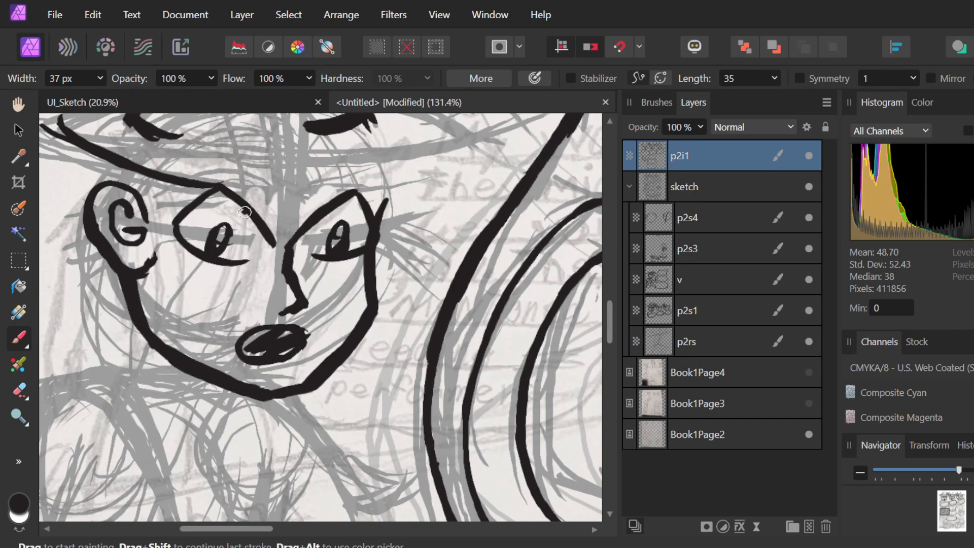
# Erase the slanted brim line above the ear and left eye, and trim the spur at the hat crown's right corner.
pyautogui.scroll(-5, 228, 187)
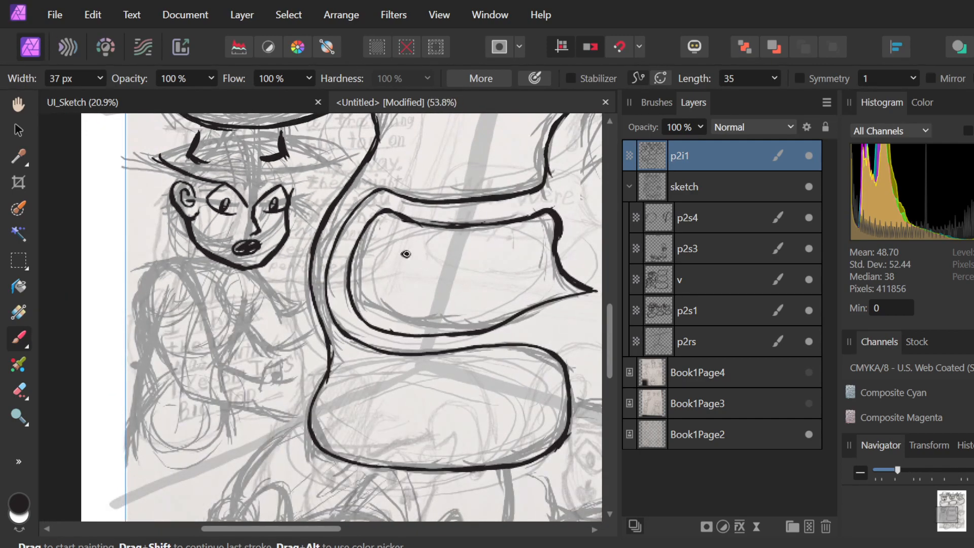
pyautogui.scroll(1, 403, 252)
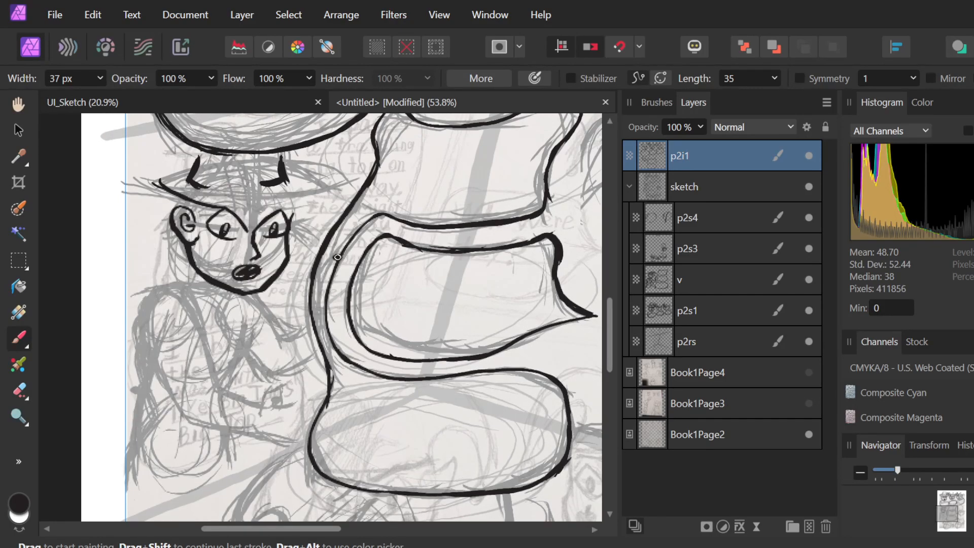
pyautogui.scroll(1, 337, 257)
pyautogui.scroll(5, 197, 261)
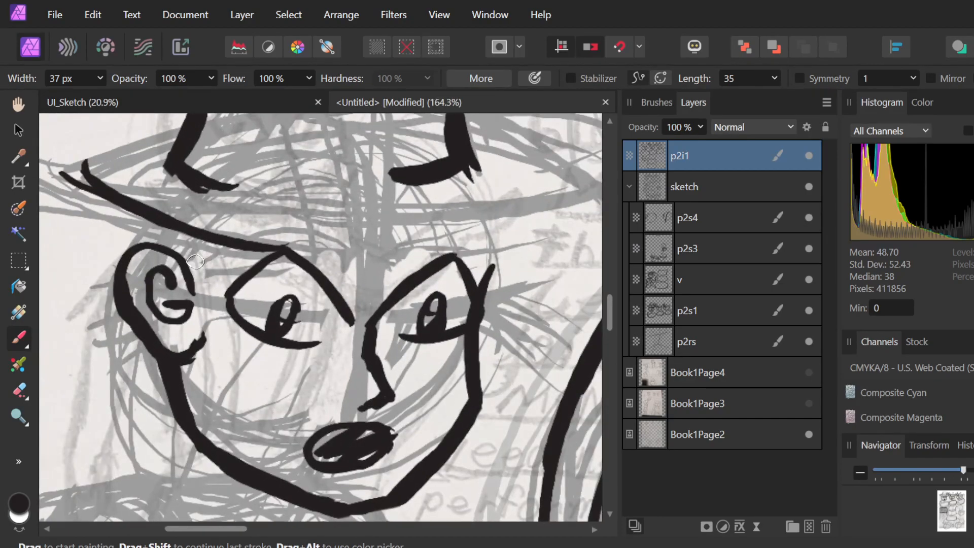
pyautogui.moveTo(195, 262); pyautogui.dragTo(183, 261)
pyautogui.hotkey('ctrl', 'z')
pyautogui.press('e')
pyautogui.moveTo(104, 188)
pyautogui.mouseDown()
pyautogui.moveTo(68, 169)
pyautogui.moveTo(95, 194)
pyautogui.moveTo(132, 197)
pyautogui.moveTo(142, 212)
pyautogui.moveTo(234, 244)
pyautogui.mouseUp()
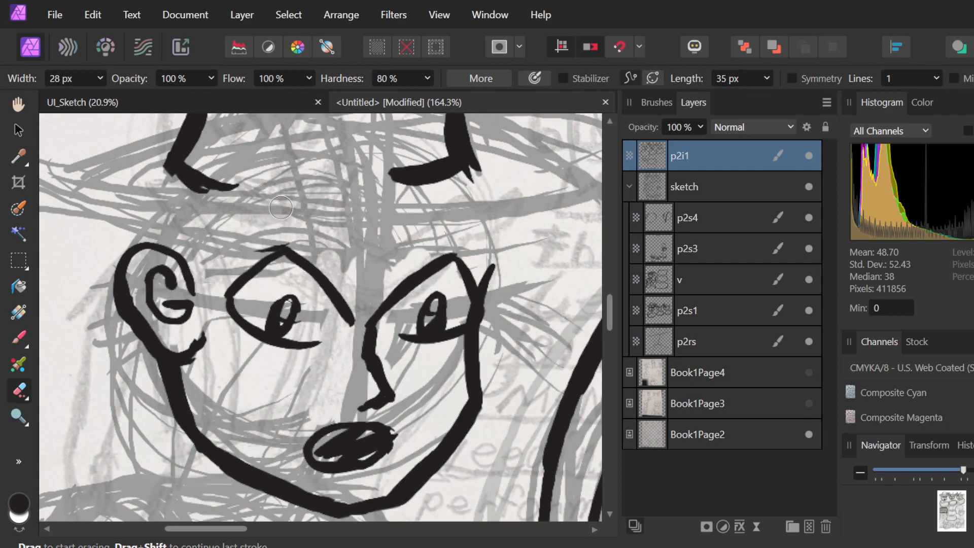
pyautogui.moveTo(477, 183)
pyautogui.mouseDown()
pyautogui.moveTo(507, 148)
pyautogui.moveTo(462, 187)
pyautogui.mouseUp()
# Re-ink the hat brim's lower edge as a shallow curve from above the left ear to past the right eye.
pyautogui.press('b')
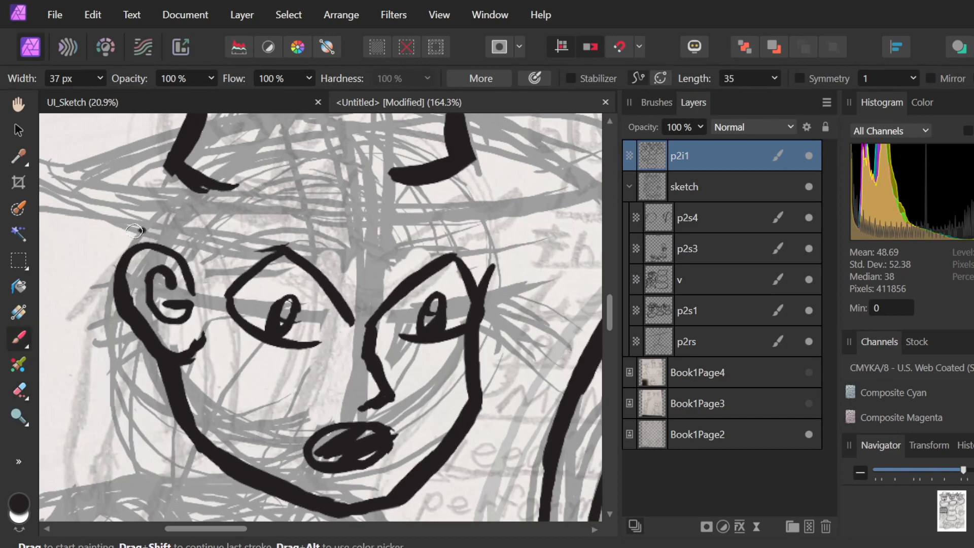
pyautogui.moveTo(124, 228)
pyautogui.mouseDown()
pyautogui.moveTo(196, 248)
pyautogui.moveTo(284, 248)
pyautogui.mouseUp()
pyautogui.click(222, 218)
pyautogui.moveTo(110, 216)
pyautogui.mouseDown()
pyautogui.moveTo(237, 260)
pyautogui.moveTo(299, 264)
pyautogui.mouseUp()
pyautogui.moveTo(116, 240); pyautogui.dragTo(162, 244)
pyautogui.hotkey('ctrl', 'z')
pyautogui.moveTo(107, 203)
pyautogui.mouseDown()
pyautogui.moveTo(131, 227)
pyautogui.moveTo(168, 235)
pyautogui.moveTo(263, 254)
pyautogui.moveTo(378, 257)
pyautogui.mouseUp()
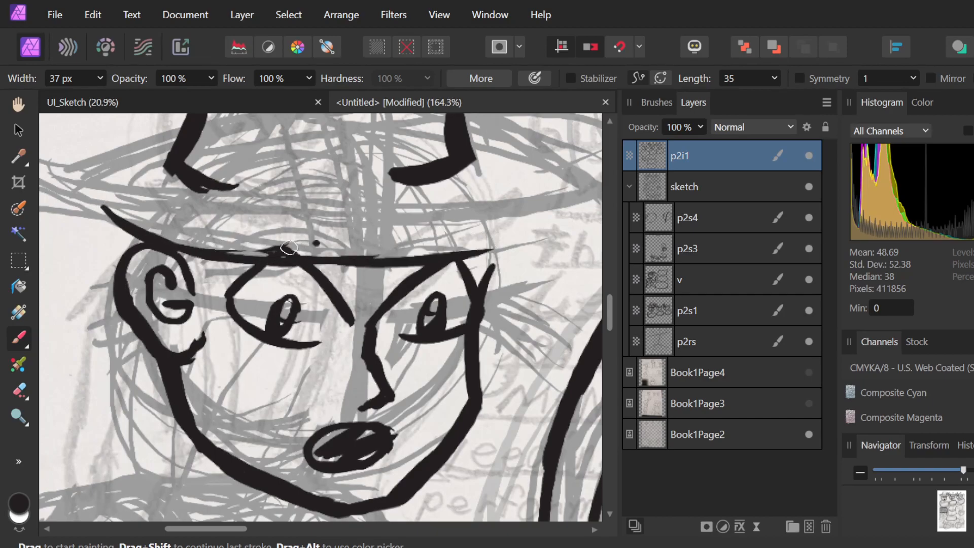
pyautogui.hotkey('ctrl', 'z')
pyautogui.moveTo(284, 264)
pyautogui.mouseDown()
pyautogui.moveTo(431, 263)
pyautogui.moveTo(317, 263)
pyautogui.moveTo(416, 263)
pyautogui.moveTo(505, 239)
pyautogui.moveTo(405, 267)
pyautogui.moveTo(540, 235)
pyautogui.mouseUp()
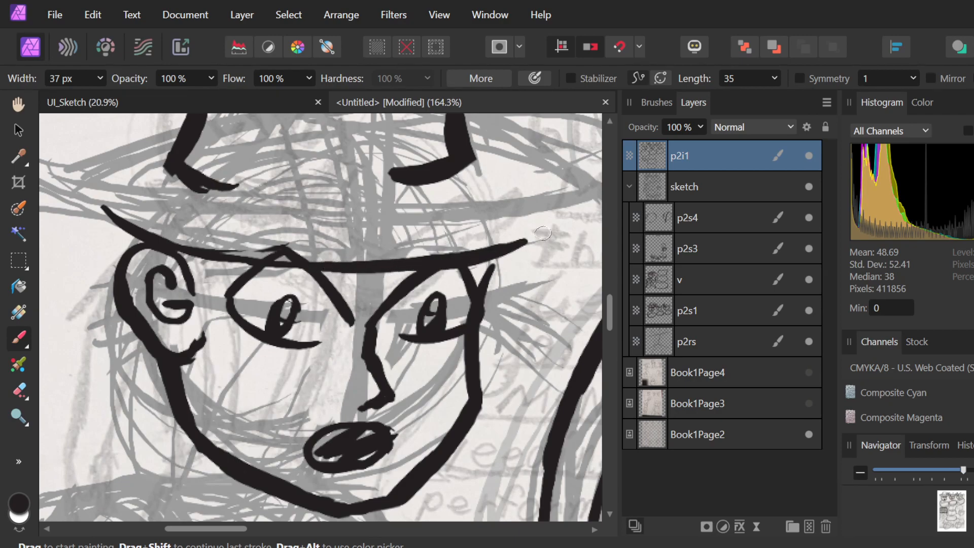
# Extend the brim's lower edge up to its right tip and ink the upper edge curving back to the crown.
pyautogui.moveTo(412, 263)
pyautogui.mouseDown()
pyautogui.moveTo(527, 234)
pyautogui.moveTo(533, 219)
pyautogui.moveTo(481, 248)
pyautogui.moveTo(564, 199)
pyautogui.mouseUp()
pyautogui.moveTo(508, 241); pyautogui.dragTo(582, 181)
pyautogui.hotkey('ctrl', 'z')
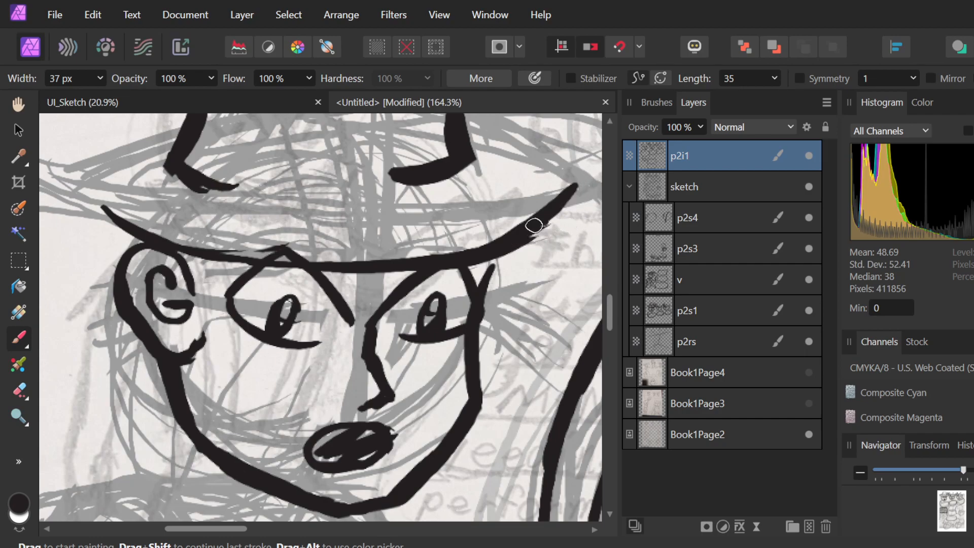
pyautogui.moveTo(491, 254)
pyautogui.mouseDown()
pyautogui.moveTo(583, 162)
pyautogui.moveTo(578, 196)
pyautogui.moveTo(569, 192)
pyautogui.moveTo(581, 179)
pyautogui.moveTo(564, 151)
pyautogui.moveTo(472, 127)
pyautogui.mouseUp()
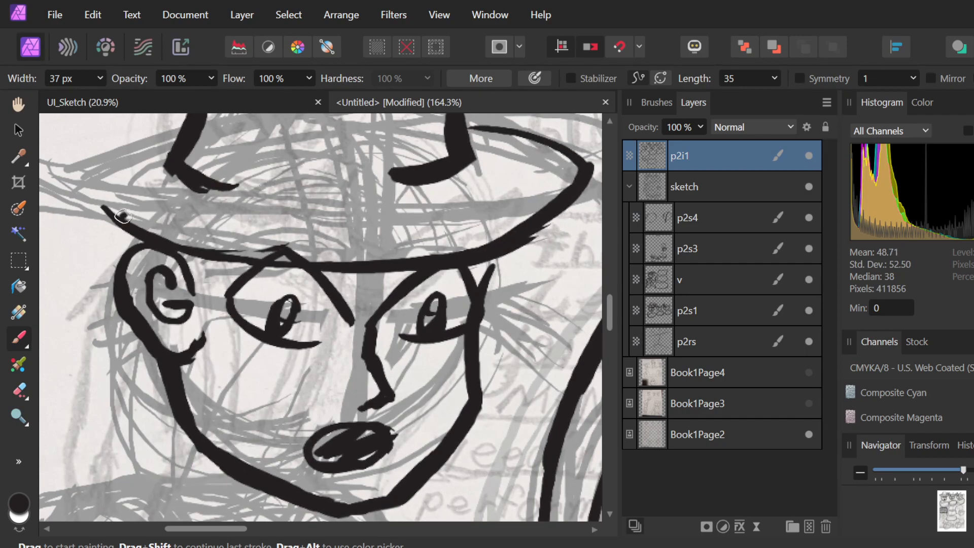
# Extend the lower edge of the hatted character's brim in a rising curve above the ear up to the brim's left tip.
pyautogui.moveTo(446, 261)
pyautogui.mouseDown()
pyautogui.moveTo(317, 269)
pyautogui.moveTo(219, 253)
pyautogui.moveTo(232, 228)
pyautogui.moveTo(177, 243)
pyautogui.moveTo(343, 263)
pyautogui.moveTo(410, 251)
pyautogui.moveTo(395, 262)
pyautogui.moveTo(106, 178)
pyautogui.moveTo(189, 122)
pyautogui.moveTo(174, 157)
pyautogui.mouseUp()
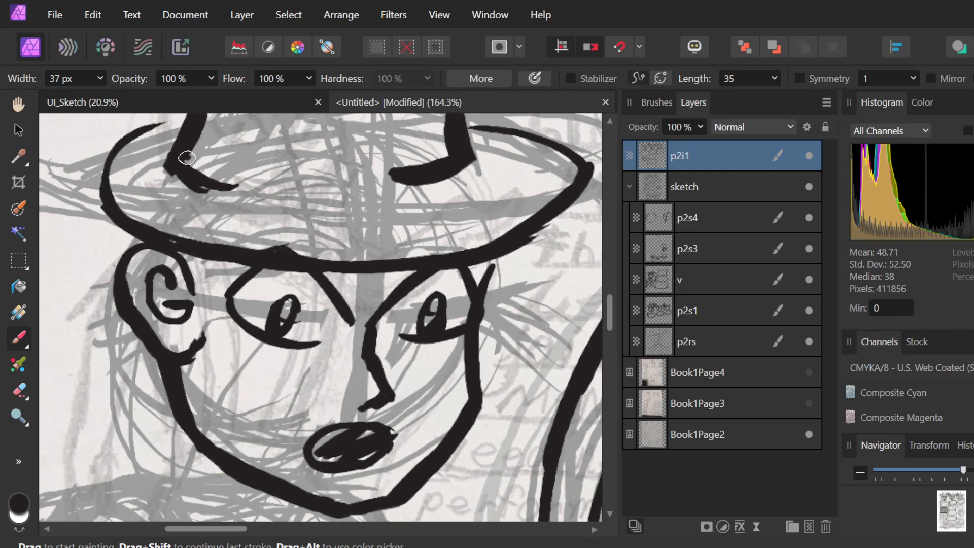
pyautogui.hotkey('ctrl', 'z')
pyautogui.moveTo(140, 230)
pyautogui.mouseDown()
pyautogui.moveTo(79, 189)
pyautogui.moveTo(68, 156)
pyautogui.moveTo(104, 207)
pyautogui.moveTo(124, 199)
pyautogui.moveTo(70, 167)
pyautogui.moveTo(133, 237)
pyautogui.mouseUp()
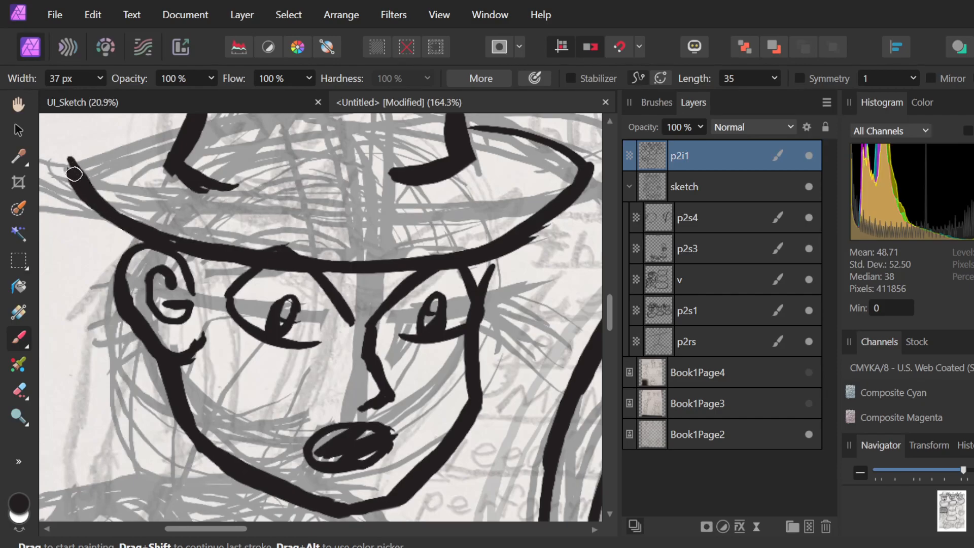
pyautogui.moveTo(74, 175); pyautogui.dragTo(183, 130)
pyautogui.hotkey('ctrl', 'z')
pyautogui.moveTo(72, 171)
pyautogui.mouseDown()
pyautogui.moveTo(142, 118)
pyautogui.moveTo(179, 124)
pyautogui.mouseUp()
pyautogui.hotkey('ctrl', 'z')
pyautogui.moveTo(72, 170)
pyautogui.mouseDown()
pyautogui.moveTo(125, 130)
pyautogui.moveTo(217, 128)
pyautogui.mouseUp()
pyautogui.scroll(-4, 220, 127)
pyautogui.scroll(2, 246, 185)
pyautogui.hotkey('ctrl', 'z')
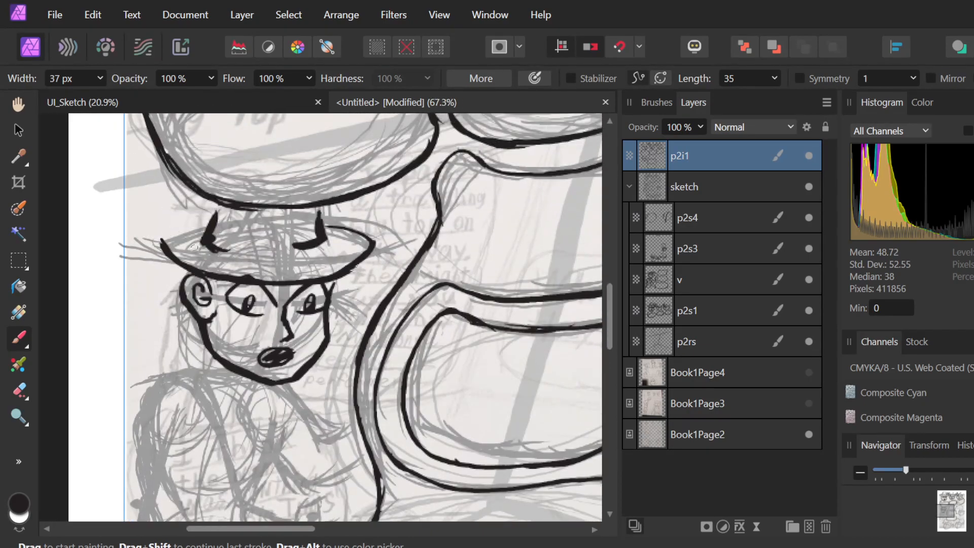
pyautogui.scroll(5, 168, 238)
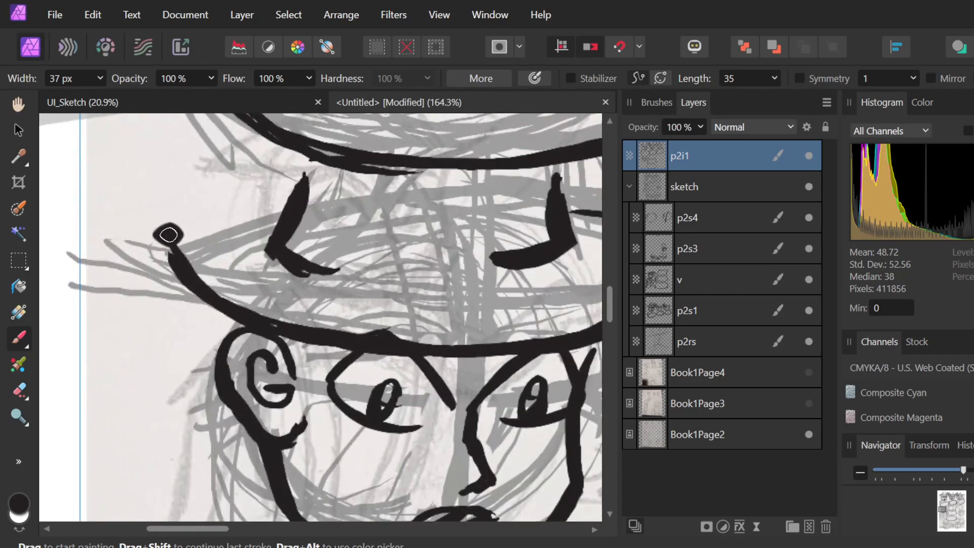
pyautogui.hotkey('ctrl', 'z')
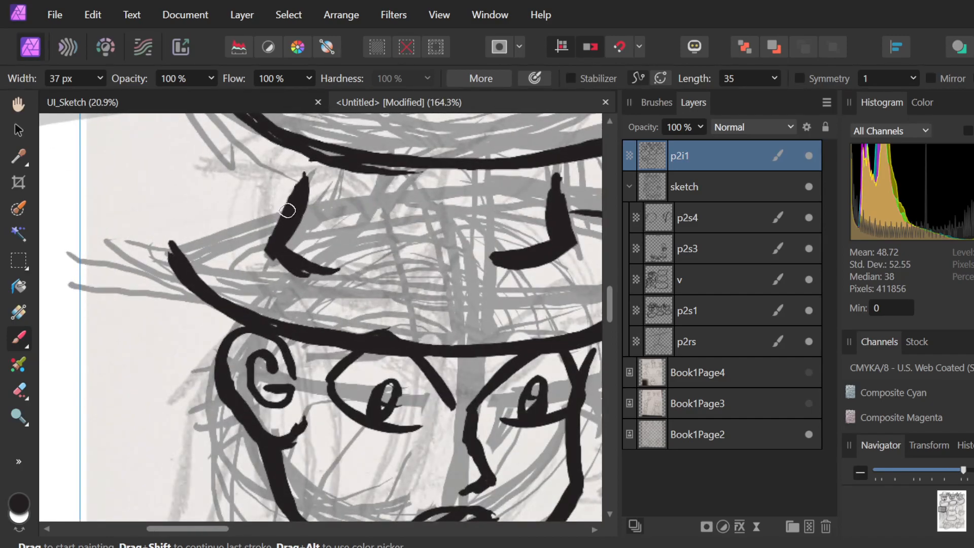
pyautogui.moveTo(280, 214)
pyautogui.mouseDown()
pyautogui.moveTo(189, 231)
pyautogui.moveTo(168, 250)
pyautogui.mouseUp()
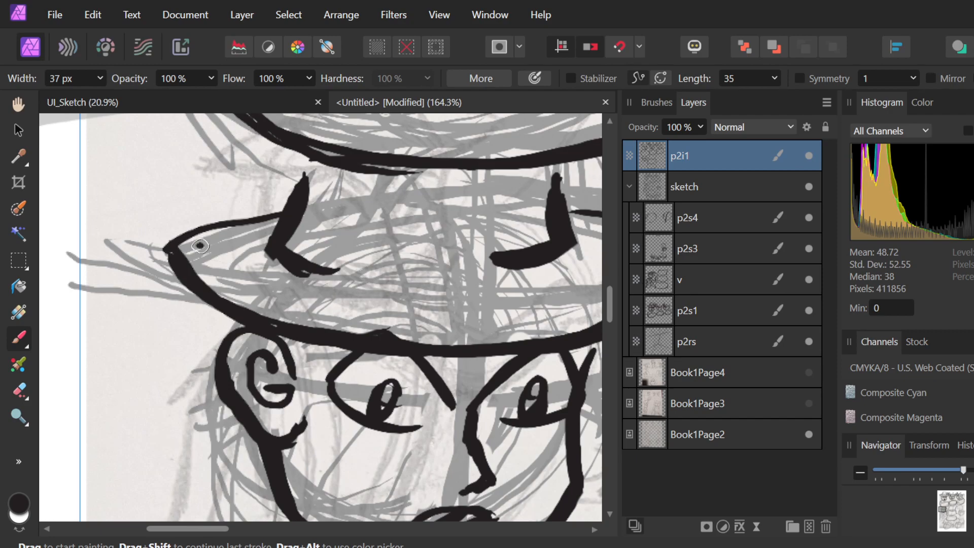
pyautogui.hotkey('ctrl', 'z')
pyautogui.moveTo(289, 213)
pyautogui.mouseDown()
pyautogui.moveTo(218, 223)
pyautogui.moveTo(173, 251)
pyautogui.moveTo(278, 215)
pyautogui.mouseUp()
pyautogui.hotkey('ctrl', 'z')
pyautogui.hotkey('ctrl', 'z')
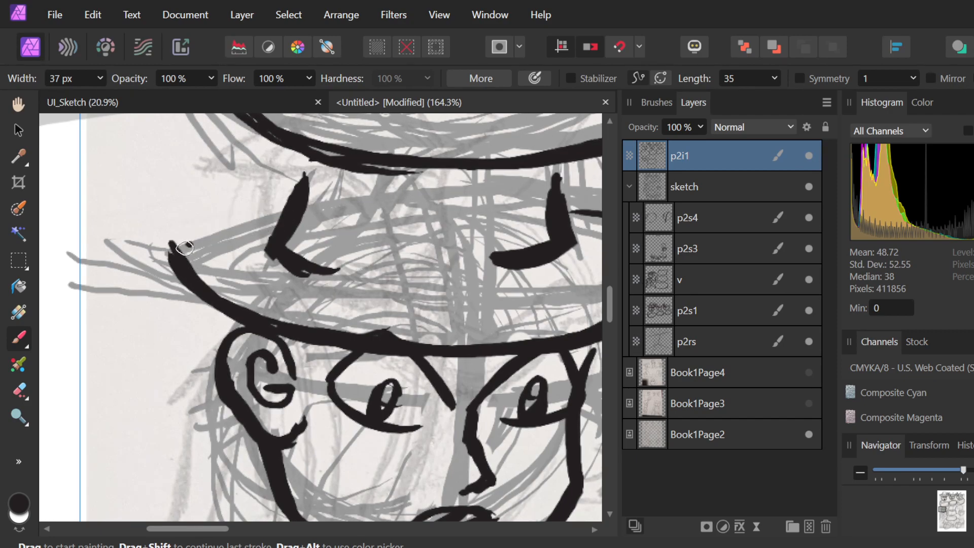
# Ink the brim's upper edge as a shallow curve from its left tip to the side of the hat crown.
pyautogui.moveTo(174, 246)
pyautogui.mouseDown()
pyautogui.moveTo(268, 207)
pyautogui.moveTo(286, 220)
pyautogui.mouseUp()
pyautogui.hotkey('ctrl', 'z')
pyautogui.moveTo(175, 248)
pyautogui.mouseDown()
pyautogui.moveTo(252, 216)
pyautogui.moveTo(287, 229)
pyautogui.moveTo(265, 245)
pyautogui.moveTo(237, 223)
pyautogui.moveTo(295, 208)
pyautogui.moveTo(180, 244)
pyautogui.mouseUp()
pyautogui.moveTo(237, 220); pyautogui.dragTo(176, 240)
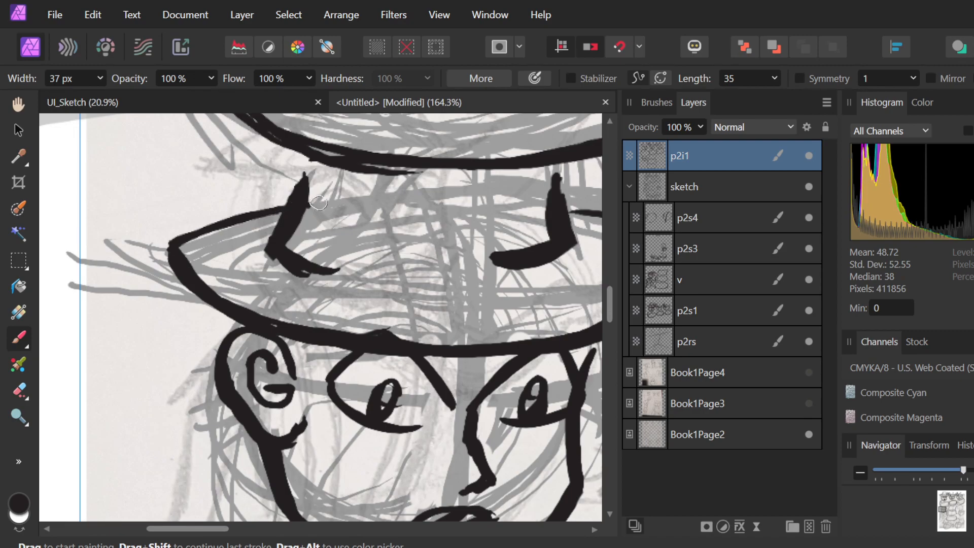
# Ink the hatted character's neck line from the jaw below the ear, slanting outward down to the shoulder.
pyautogui.scroll(-3, 338, 200)
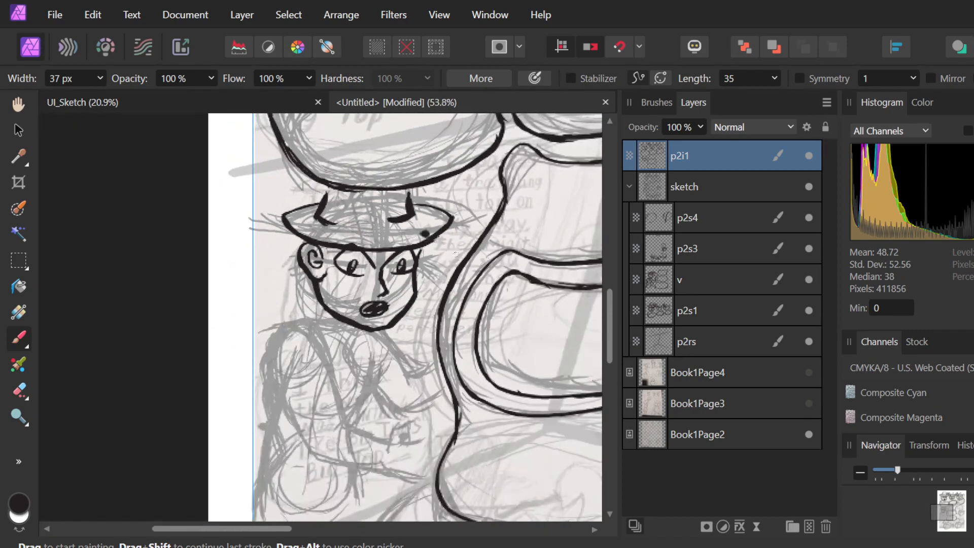
pyautogui.scroll(-3, 442, 259)
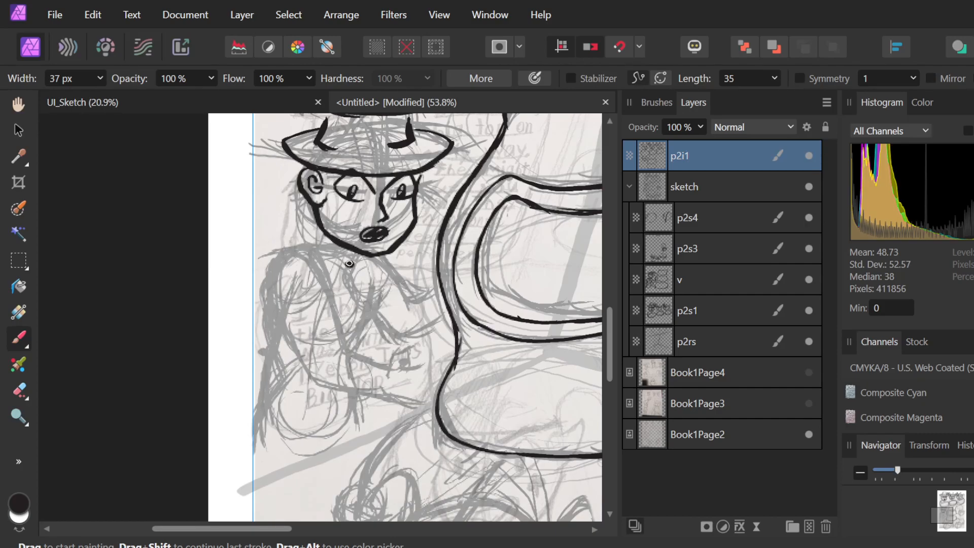
pyautogui.scroll(2, 346, 260)
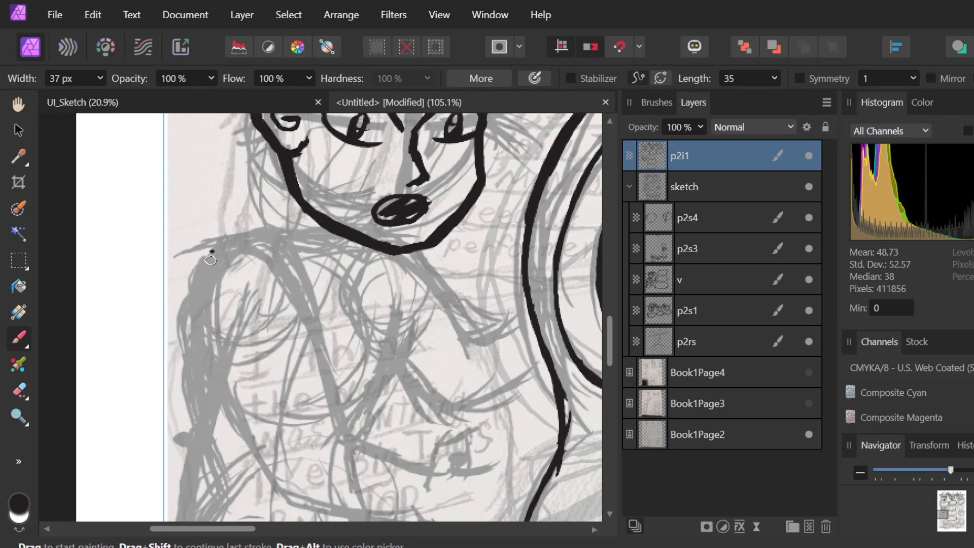
pyautogui.hotkey('ctrl', 'z')
pyautogui.moveTo(290, 178)
pyautogui.mouseDown()
pyautogui.moveTo(274, 212)
pyautogui.moveTo(288, 195)
pyautogui.moveTo(253, 224)
pyautogui.mouseUp()
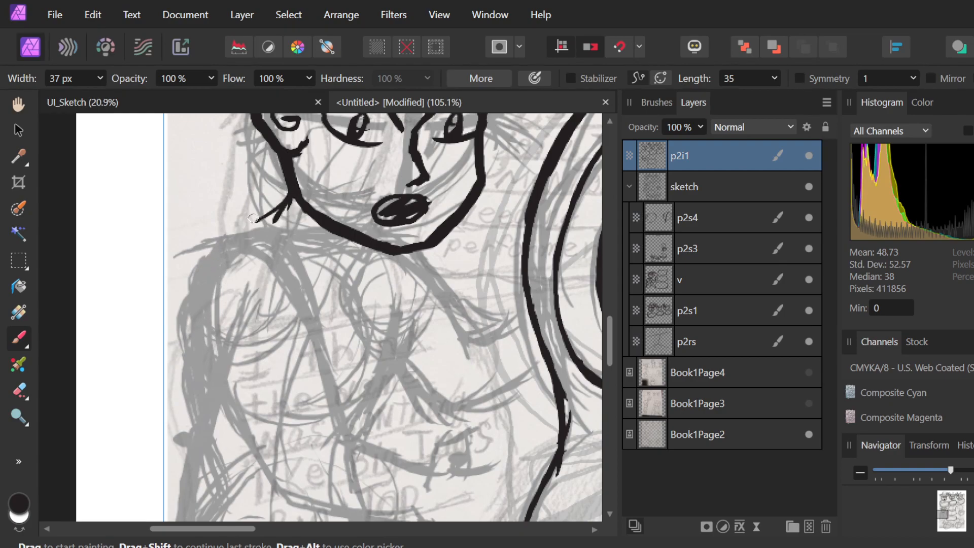
pyautogui.moveTo(289, 189); pyautogui.dragTo(252, 240)
pyautogui.moveTo(289, 192)
pyautogui.mouseDown()
pyautogui.moveTo(232, 225)
pyautogui.moveTo(199, 267)
pyautogui.moveTo(198, 292)
pyautogui.mouseUp()
pyautogui.moveTo(235, 228)
pyautogui.mouseDown()
pyautogui.moveTo(198, 268)
pyautogui.moveTo(194, 310)
pyautogui.mouseUp()
pyautogui.moveTo(197, 265)
pyautogui.mouseDown()
pyautogui.moveTo(189, 301)
pyautogui.moveTo(194, 334)
pyautogui.mouseUp()
pyautogui.moveTo(192, 298); pyautogui.dragTo(215, 352)
pyautogui.hotkey('ctrl', 'z')
pyautogui.hotkey('ctrl', 'z')
pyautogui.hotkey('ctrl', 'z')
pyautogui.hotkey('ctrl', 'z')
pyautogui.hotkey('ctrl', 'z')
pyautogui.hotkey('ctrl', 'z')
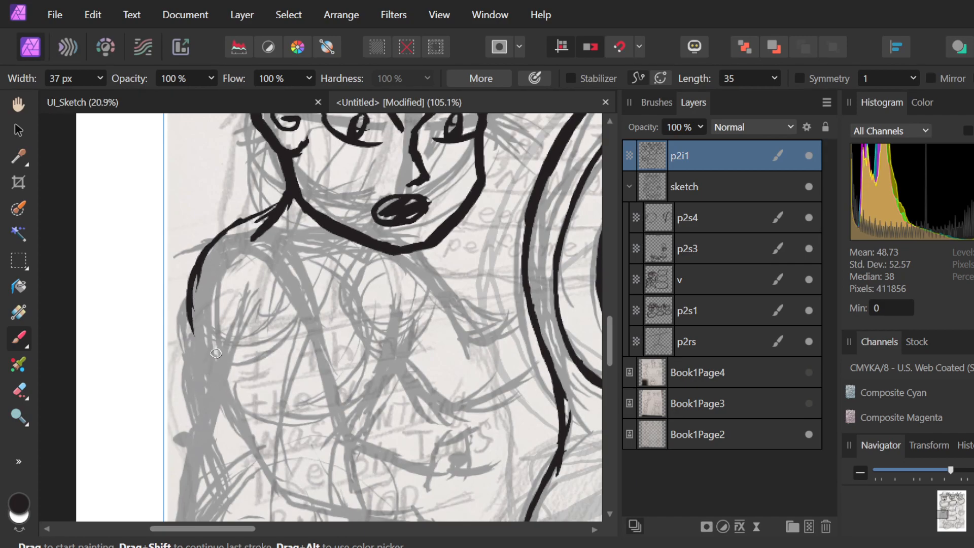
pyautogui.hotkey('ctrl', 'z')
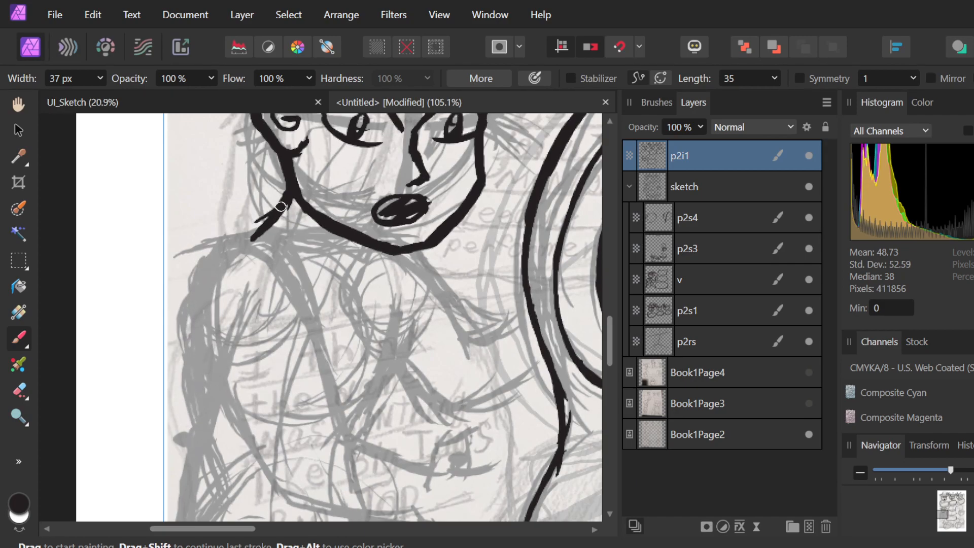
# Clean up the neck line with the eraser, and ink the rounded shoulder and the outer edge of the upper arm.
pyautogui.moveTo(261, 223); pyautogui.dragTo(198, 248)
pyautogui.hotkey('ctrl', 'z')
pyautogui.press('e')
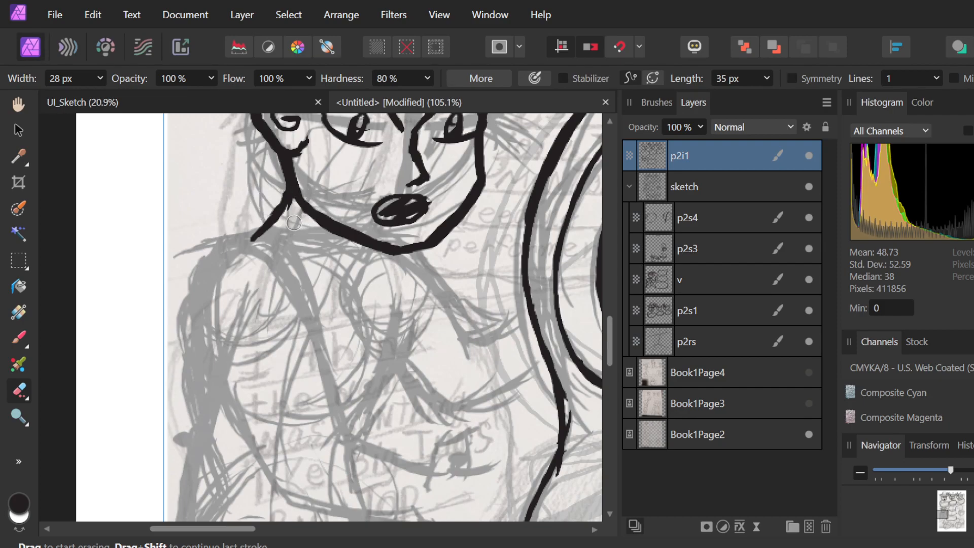
pyautogui.press('b')
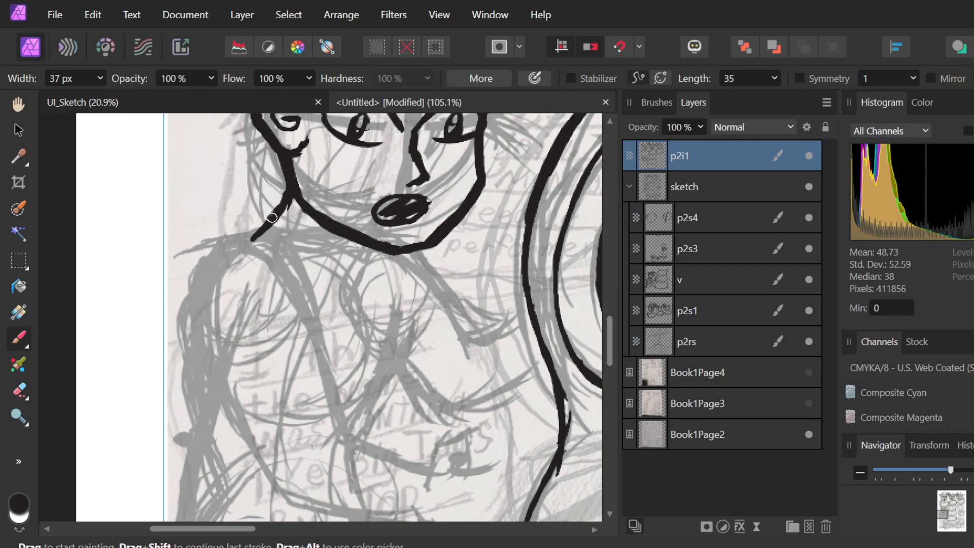
pyautogui.moveTo(254, 233)
pyautogui.mouseDown()
pyautogui.moveTo(226, 238)
pyautogui.moveTo(192, 269)
pyautogui.moveTo(205, 287)
pyautogui.mouseUp()
pyautogui.hotkey('ctrl', 'z')
pyautogui.moveTo(204, 251)
pyautogui.mouseDown()
pyautogui.moveTo(191, 290)
pyautogui.moveTo(220, 383)
pyautogui.mouseUp()
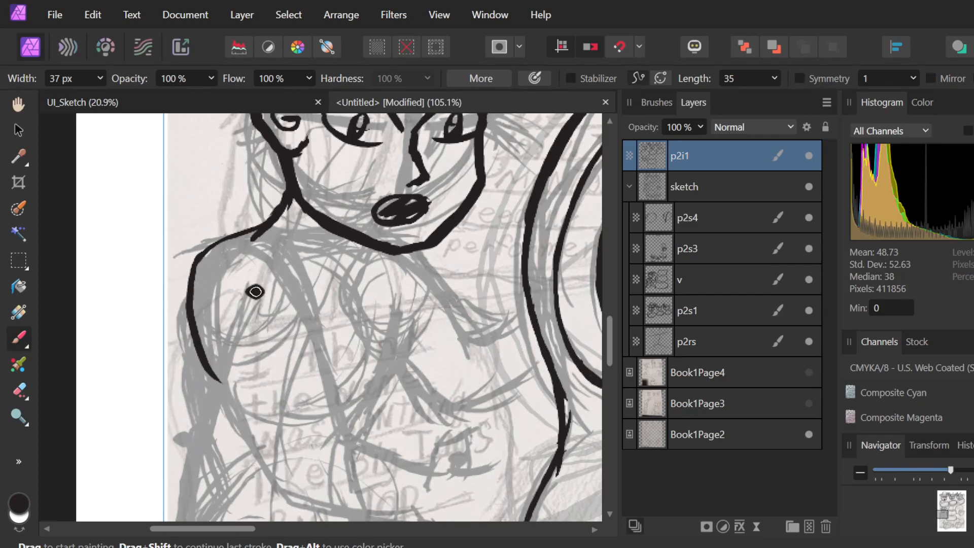
# Look over the whole page to compare the inked figures and balloons with the parts that are still rough sketch.
pyautogui.scroll(-4, 255, 290)
pyautogui.scroll(1, 520, 331)
pyautogui.scroll(2, 518, 331)
pyautogui.scroll(-2, 517, 331)
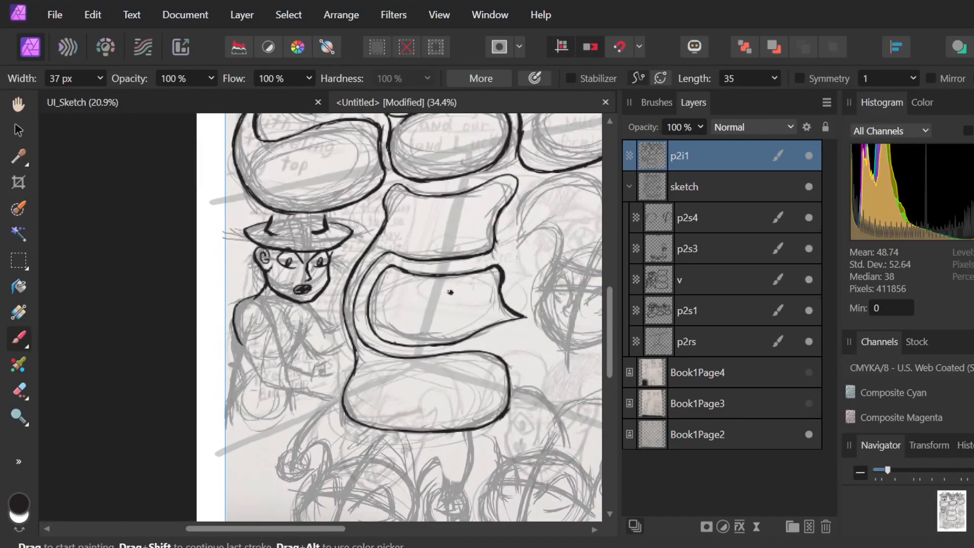
pyautogui.hscroll(5, 453, 293)
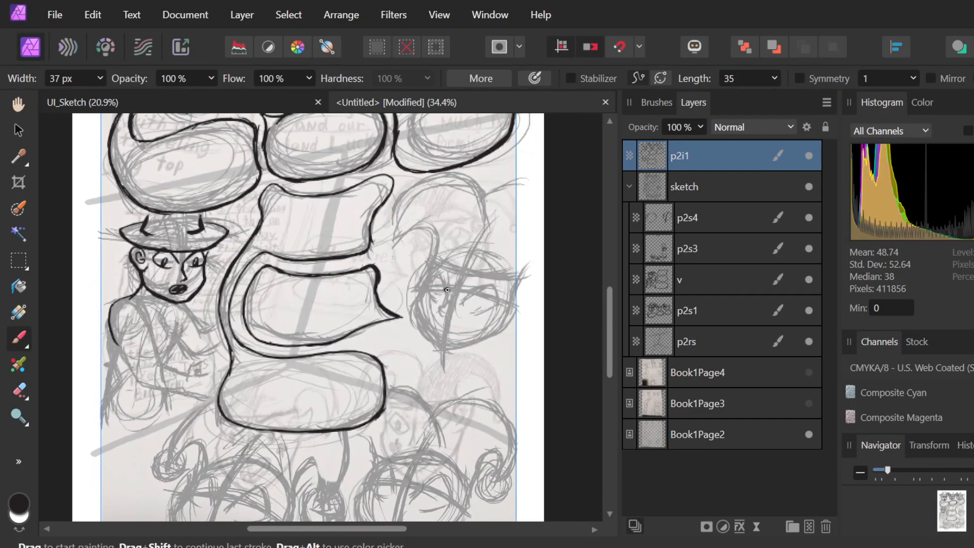
pyautogui.scroll(-2, 447, 289)
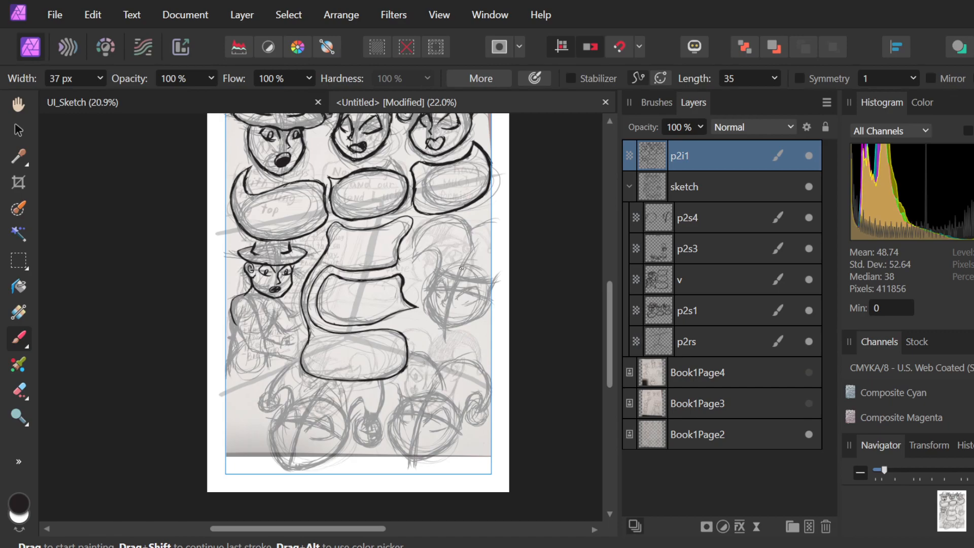
pyautogui.scroll(2, 461, 268)
pyautogui.scroll(-1, 477, 264)
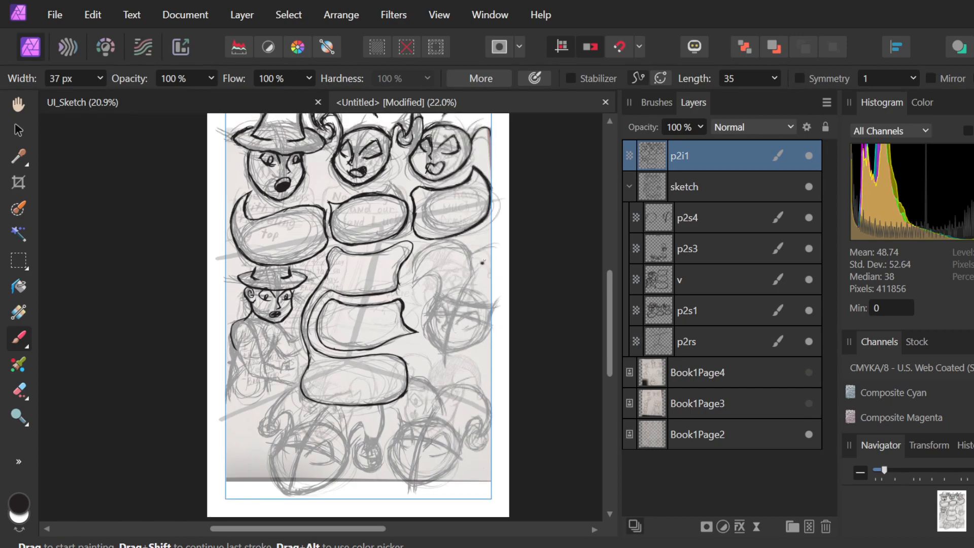
# Ink the outer arc of the curled hat point on the second row's right-hand character, from its tip over and down the far side.
pyautogui.scroll(4, 436, 287)
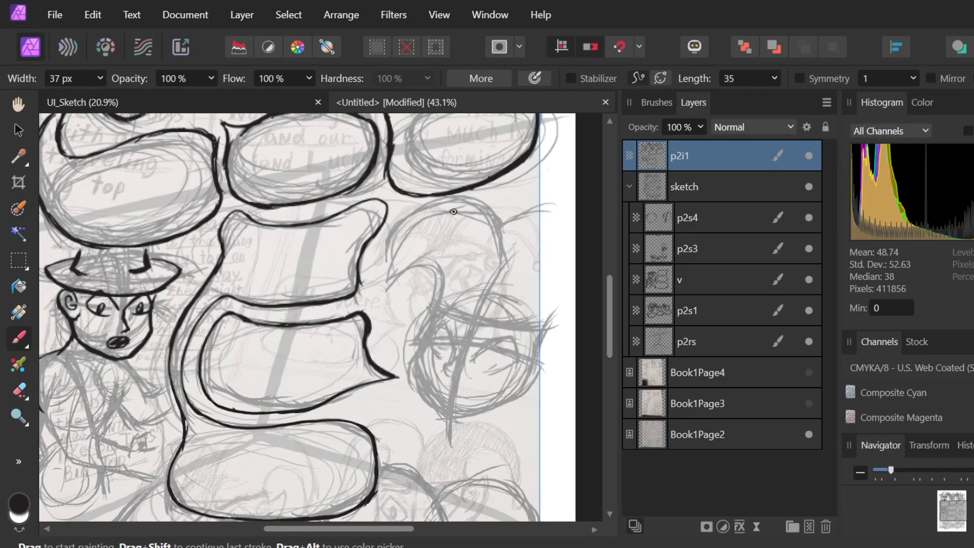
pyautogui.scroll(-3, 455, 211)
pyautogui.scroll(4, 454, 211)
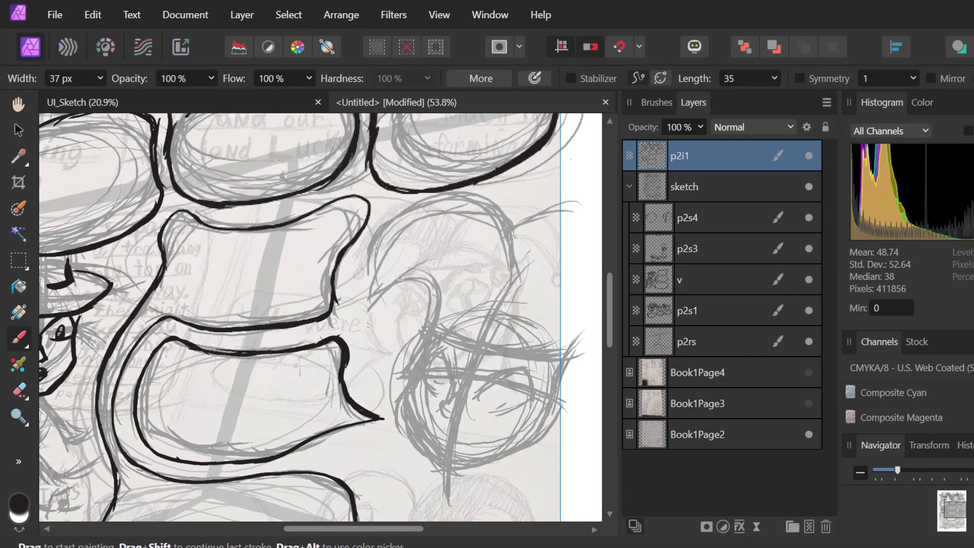
pyautogui.moveTo(375, 293)
pyautogui.mouseDown()
pyautogui.moveTo(376, 251)
pyautogui.moveTo(454, 201)
pyautogui.mouseUp()
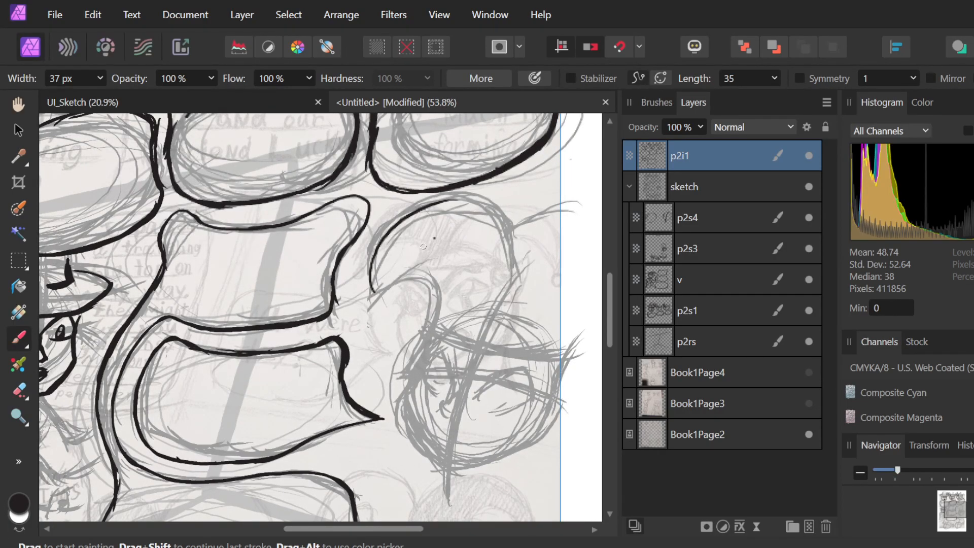
pyautogui.moveTo(378, 290)
pyautogui.mouseDown()
pyautogui.moveTo(371, 262)
pyautogui.moveTo(429, 199)
pyautogui.moveTo(520, 220)
pyautogui.mouseUp()
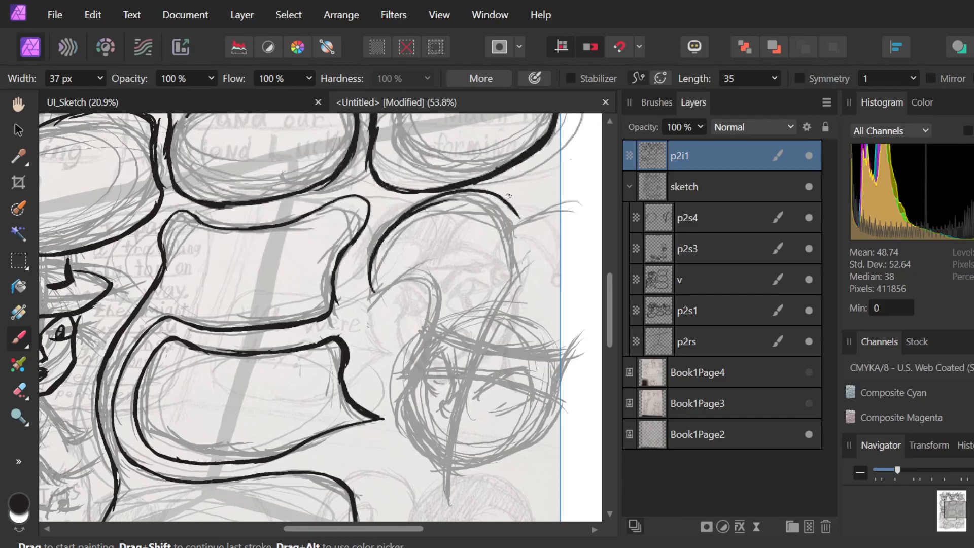
pyautogui.moveTo(431, 200)
pyautogui.mouseDown()
pyautogui.moveTo(500, 194)
pyautogui.moveTo(534, 263)
pyautogui.mouseUp()
pyautogui.moveTo(508, 199); pyautogui.dragTo(541, 303)
pyautogui.moveTo(527, 225); pyautogui.dragTo(541, 304)
pyautogui.moveTo(530, 238); pyautogui.dragTo(539, 291)
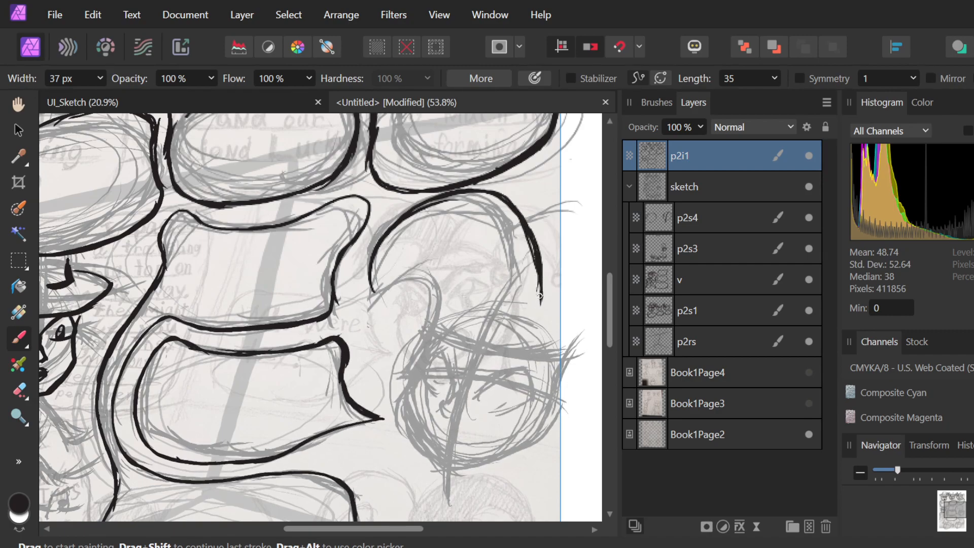
# Ink the hat point's inner curl from its tip down to the forehead, and a short branching line off the outer arc.
pyautogui.moveTo(382, 292)
pyautogui.mouseDown()
pyautogui.moveTo(419, 267)
pyautogui.moveTo(426, 318)
pyautogui.mouseUp()
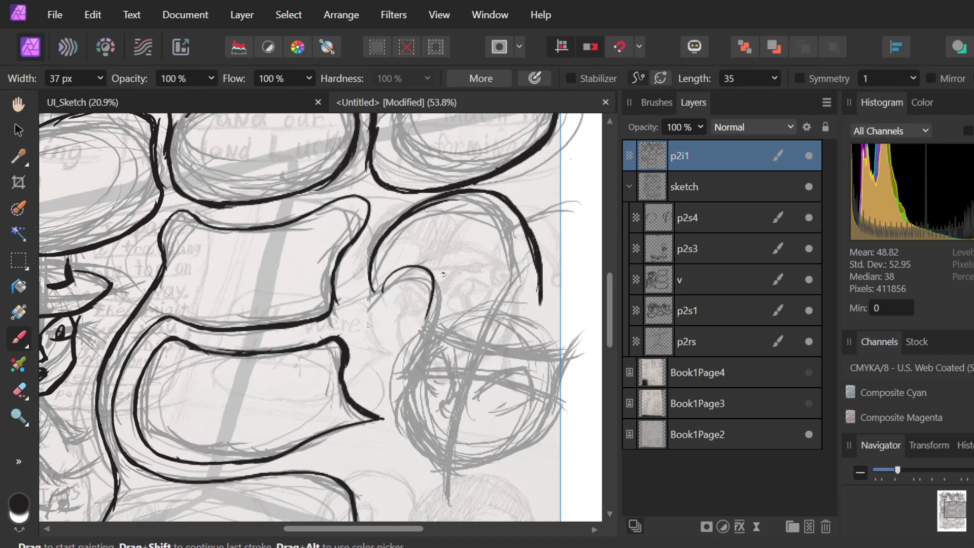
pyautogui.hotkey('ctrl', 'z')
pyautogui.moveTo(380, 294)
pyautogui.mouseDown()
pyautogui.moveTo(398, 276)
pyautogui.moveTo(425, 341)
pyautogui.moveTo(398, 391)
pyautogui.mouseUp()
pyautogui.hotkey('ctrl', 'z')
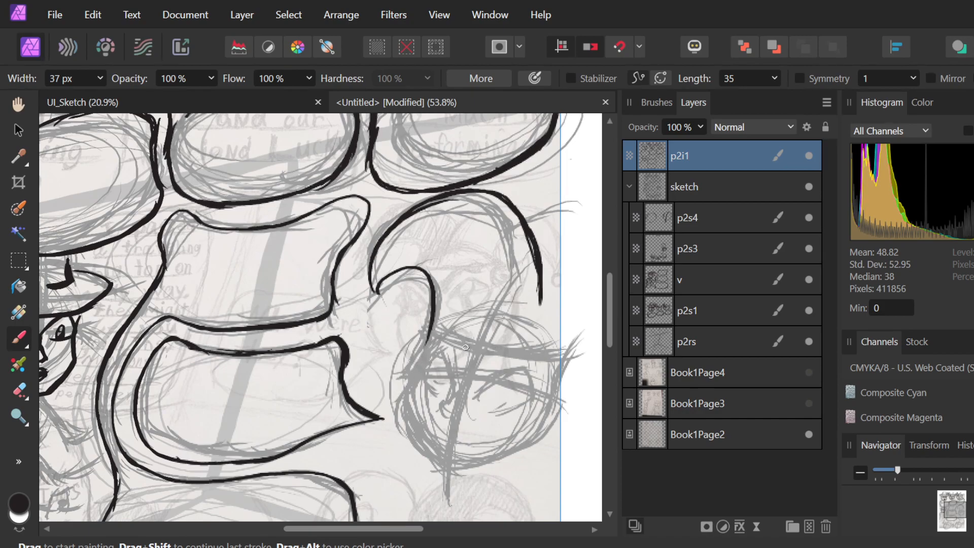
pyautogui.moveTo(527, 221)
pyautogui.mouseDown()
pyautogui.moveTo(574, 209)
pyautogui.moveTo(559, 220)
pyautogui.mouseUp()
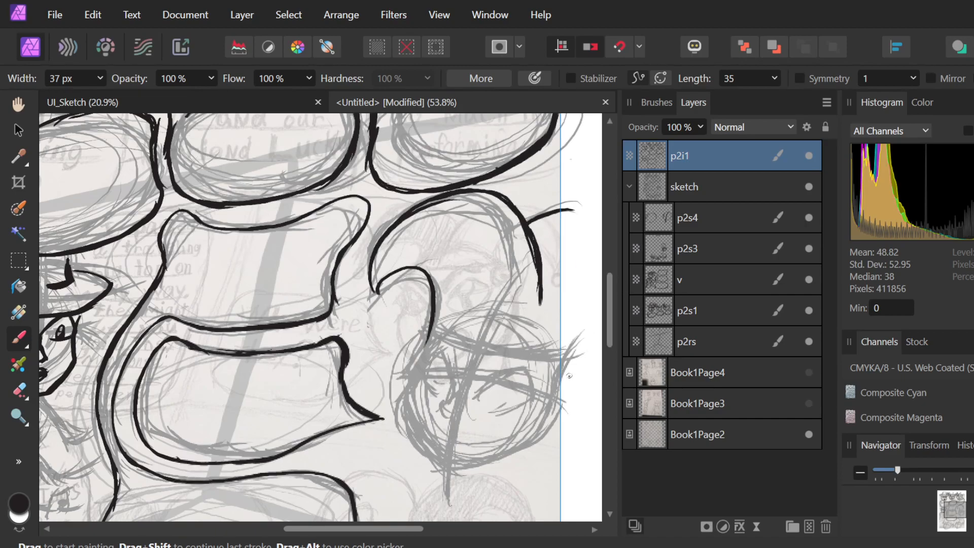
# Ink the right-hand character's jaw as a curve from the pointed chin up to the page edge, and tidy it with the eraser.
pyautogui.moveTo(565, 363)
pyautogui.mouseDown()
pyautogui.moveTo(543, 429)
pyautogui.moveTo(561, 376)
pyautogui.moveTo(555, 424)
pyautogui.mouseUp()
pyautogui.hotkey('ctrl', 'z')
pyautogui.hotkey('ctrl', 'z')
pyautogui.click(535, 443)
pyautogui.hotkey('ctrl', 'z')
pyautogui.moveTo(523, 447); pyautogui.dragTo(551, 398)
pyautogui.hotkey('ctrl', 'z')
pyautogui.moveTo(533, 446)
pyautogui.mouseDown()
pyautogui.moveTo(555, 399)
pyautogui.moveTo(534, 444)
pyautogui.moveTo(550, 415)
pyautogui.moveTo(489, 456)
pyautogui.moveTo(441, 473)
pyautogui.moveTo(540, 421)
pyautogui.mouseUp()
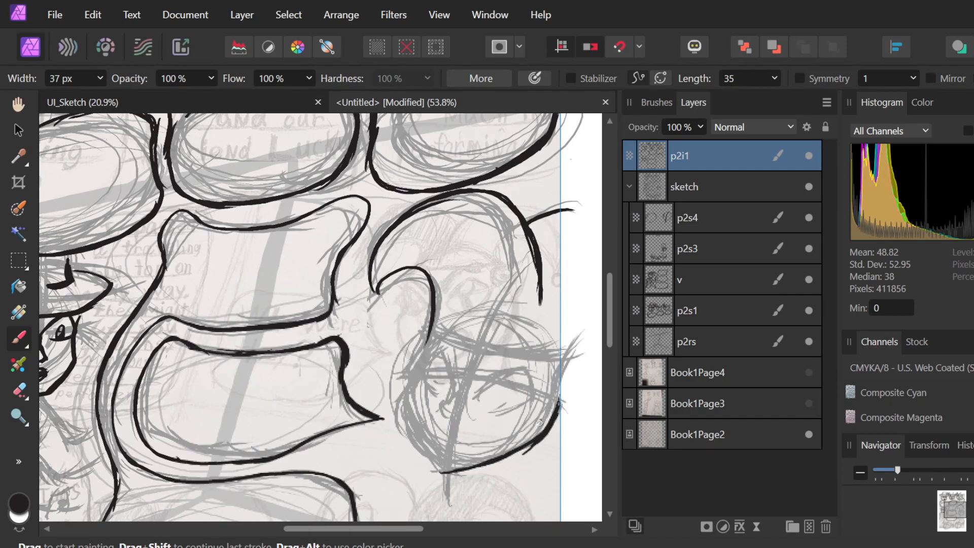
pyautogui.press('e')
pyautogui.moveTo(518, 457); pyautogui.dragTo(535, 451)
# Ink the left side of the right-hand character's face from the hat curl down along the cheek to the chin point.
pyautogui.press('b')
pyautogui.moveTo(429, 340); pyautogui.dragTo(416, 375)
pyautogui.hotkey('ctrl', 'z')
pyautogui.hotkey('ctrl', 'z')
pyautogui.moveTo(431, 334)
pyautogui.mouseDown()
pyautogui.moveTo(410, 388)
pyautogui.moveTo(412, 433)
pyautogui.mouseUp()
pyautogui.moveTo(416, 386); pyautogui.dragTo(428, 453)
pyautogui.moveTo(413, 416); pyautogui.dragTo(447, 468)
pyautogui.moveTo(418, 437)
pyautogui.mouseDown()
pyautogui.moveTo(452, 473)
pyautogui.moveTo(434, 461)
pyautogui.mouseUp()
pyautogui.moveTo(411, 417); pyautogui.dragTo(409, 420)
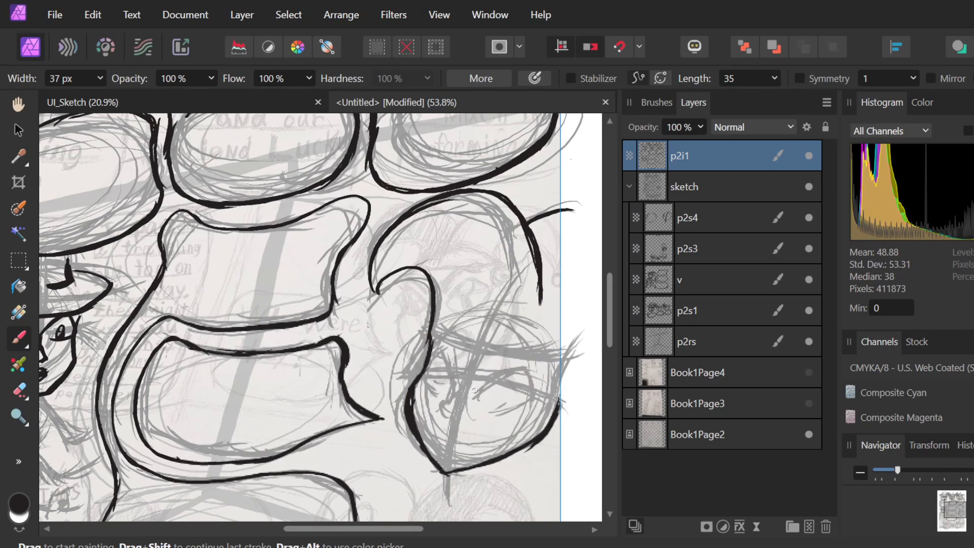
pyautogui.moveTo(476, 389)
pyautogui.mouseDown()
pyautogui.moveTo(542, 362)
pyautogui.moveTo(496, 390)
pyautogui.moveTo(493, 381)
pyautogui.moveTo(531, 373)
pyautogui.moveTo(525, 365)
pyautogui.moveTo(534, 406)
pyautogui.mouseUp()
pyautogui.moveTo(532, 365); pyautogui.dragTo(540, 396)
pyautogui.hotkey('ctrl', 'z')
pyautogui.hotkey('ctrl', 'z')
pyautogui.moveTo(528, 364); pyautogui.dragTo(535, 399)
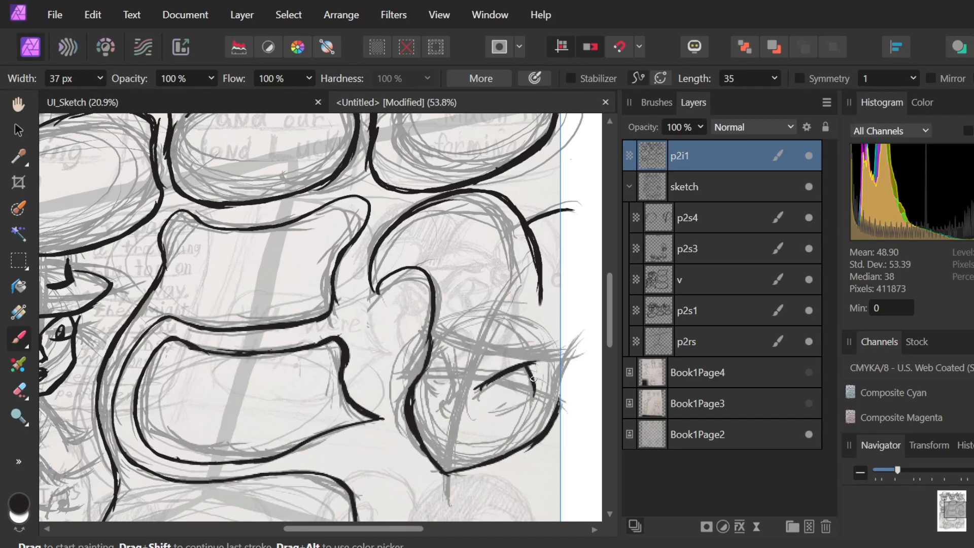
pyautogui.hotkey('ctrl', 'z')
pyautogui.hotkey('ctrl', 'z')
pyautogui.hotkey('ctrl', 'z')
# Ink the right-hand character's larger eye as a closed, angular almond outline slanting up toward the page edge.
pyautogui.moveTo(474, 394)
pyautogui.mouseDown()
pyautogui.moveTo(522, 369)
pyautogui.moveTo(532, 400)
pyautogui.moveTo(479, 402)
pyautogui.moveTo(533, 398)
pyautogui.mouseUp()
pyautogui.hotkey('ctrl', 'z')
pyautogui.hotkey('ctrl', 'z')
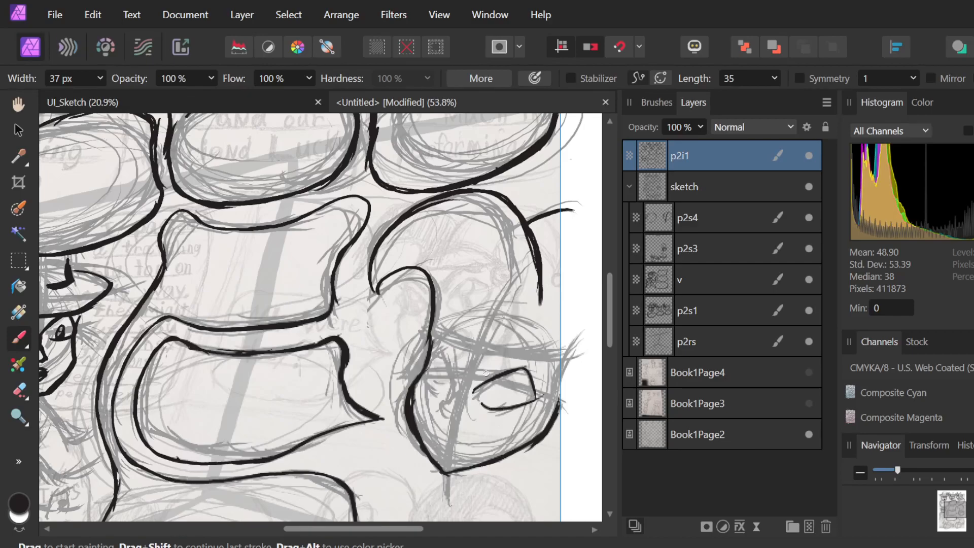
# Ink the narrow far eye against the left edge of the face, and the small pointed nose beside it.
pyautogui.moveTo(439, 391)
pyautogui.mouseDown()
pyautogui.moveTo(420, 364)
pyautogui.moveTo(434, 373)
pyautogui.moveTo(446, 359)
pyautogui.moveTo(435, 357)
pyautogui.moveTo(442, 378)
pyautogui.moveTo(456, 374)
pyautogui.moveTo(454, 387)
pyautogui.moveTo(447, 349)
pyautogui.mouseUp()
pyautogui.hotkey('ctrl', 'z')
pyautogui.moveTo(457, 388)
pyautogui.mouseDown()
pyautogui.moveTo(445, 355)
pyautogui.moveTo(432, 358)
pyautogui.moveTo(450, 347)
pyautogui.moveTo(431, 361)
pyautogui.moveTo(453, 355)
pyautogui.mouseUp()
pyautogui.moveTo(445, 400)
pyautogui.mouseDown()
pyautogui.moveTo(455, 387)
pyautogui.moveTo(453, 417)
pyautogui.mouseUp()
pyautogui.hotkey('ctrl', 'z')
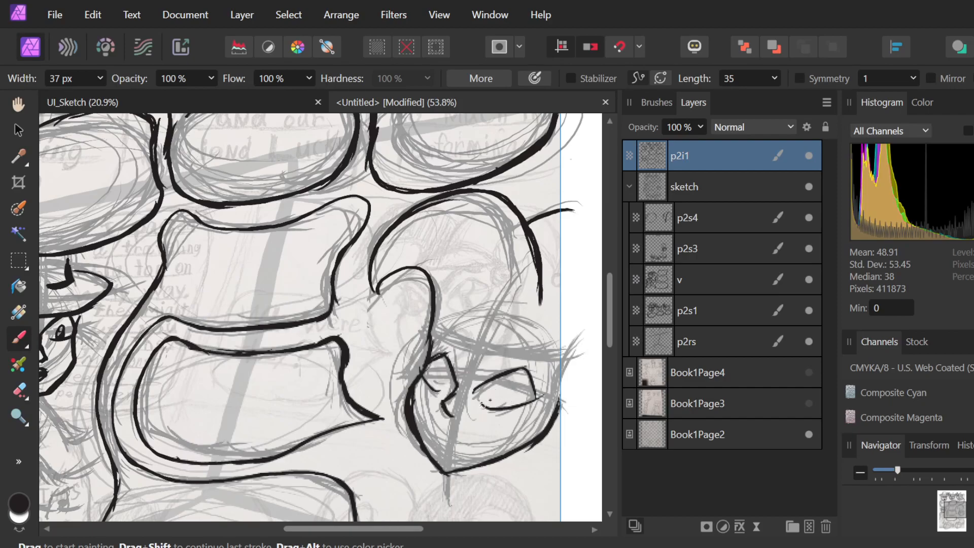
# Ink a small open, rounded mouth between the nose and the chin of the right-hand character.
pyautogui.moveTo(438, 430); pyautogui.dragTo(462, 430)
pyautogui.hotkey('ctrl', 'z')
pyautogui.moveTo(472, 445)
pyautogui.mouseDown()
pyautogui.moveTo(447, 431)
pyautogui.moveTo(468, 437)
pyautogui.mouseUp()
pyautogui.hotkey('ctrl', 'z')
pyautogui.hotkey('ctrl', 'z')
pyautogui.moveTo(467, 433)
pyautogui.mouseDown()
pyautogui.moveTo(447, 426)
pyautogui.moveTo(465, 447)
pyautogui.moveTo(471, 439)
pyautogui.moveTo(453, 448)
pyautogui.moveTo(472, 440)
pyautogui.moveTo(448, 450)
pyautogui.moveTo(474, 435)
pyautogui.mouseUp()
pyautogui.hotkey('ctrl', 'z')
pyautogui.hotkey('ctrl', 'z')
pyautogui.moveTo(443, 430); pyautogui.dragTo(449, 451)
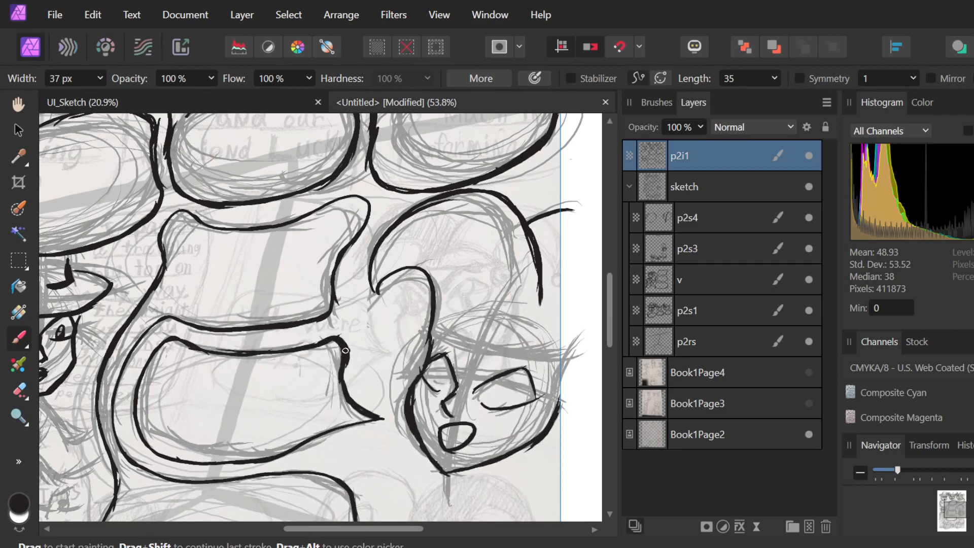
# Ink an angled brow over the larger eye of the top row's right-hand face and erase the lid line beneath it.
pyautogui.scroll(6, 345, 351)
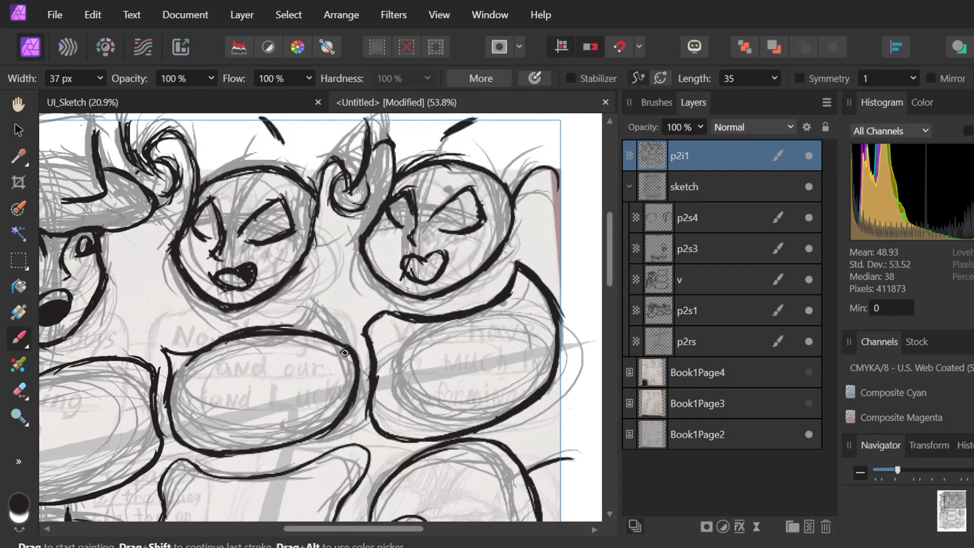
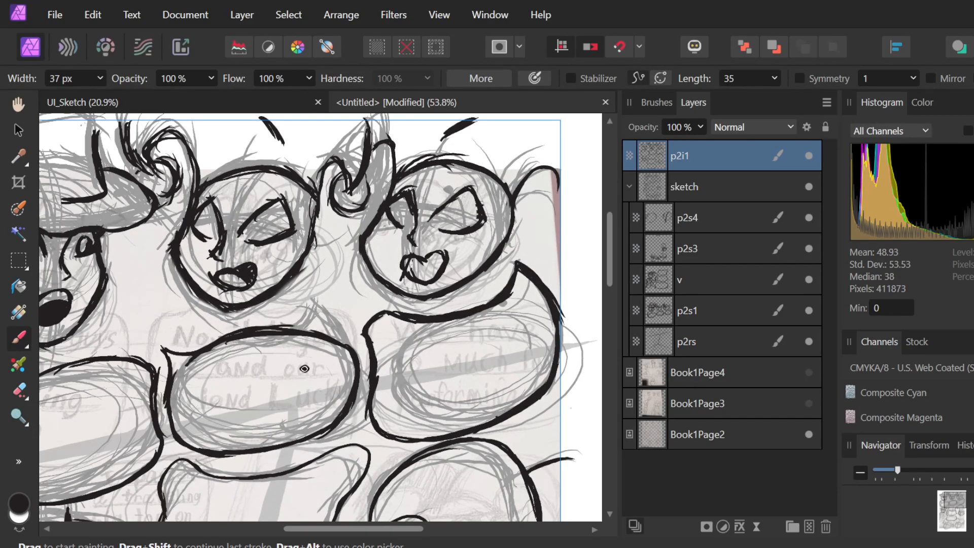
pyautogui.moveTo(436, 182); pyautogui.dragTo(438, 186)
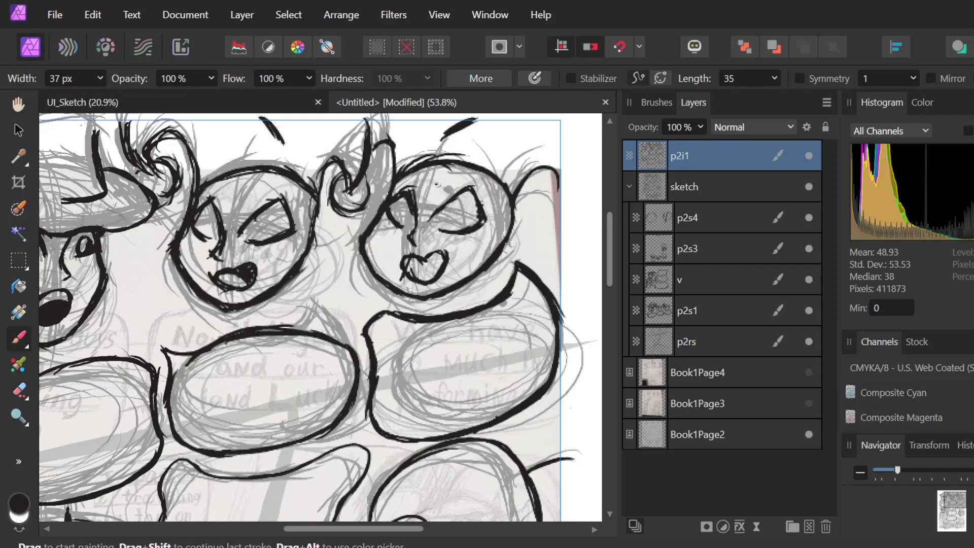
pyautogui.moveTo(440, 199); pyautogui.dragTo(499, 186)
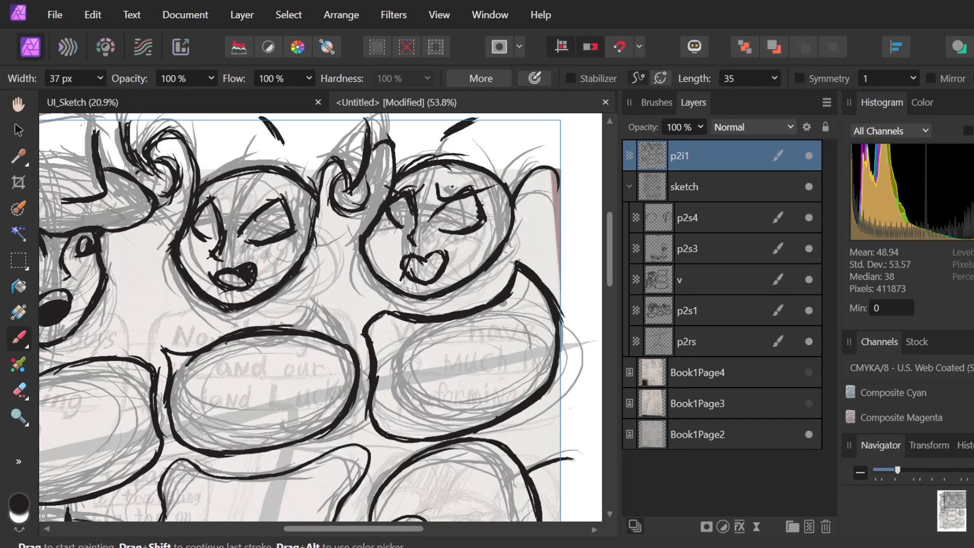
pyautogui.press('e')
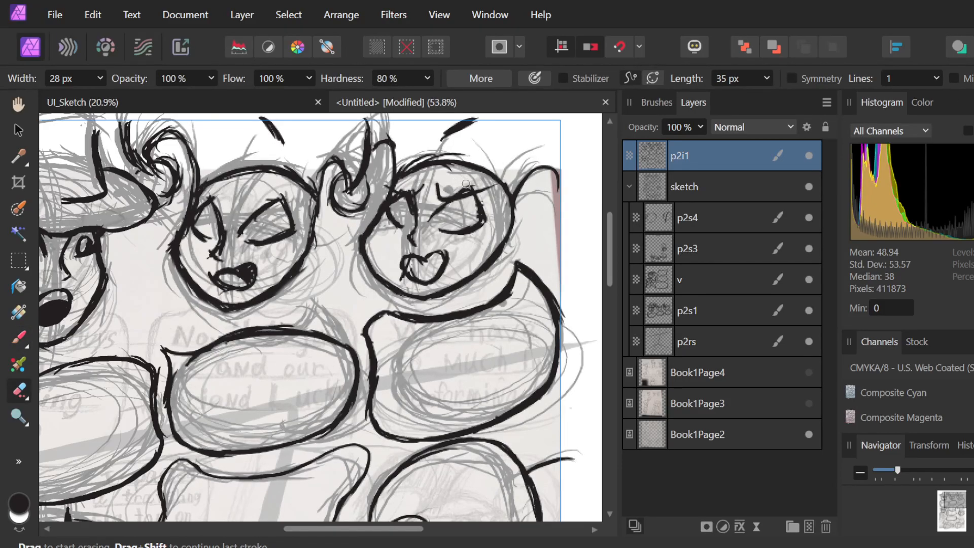
pyautogui.moveTo(453, 189); pyautogui.dragTo(477, 186)
pyautogui.press('b')
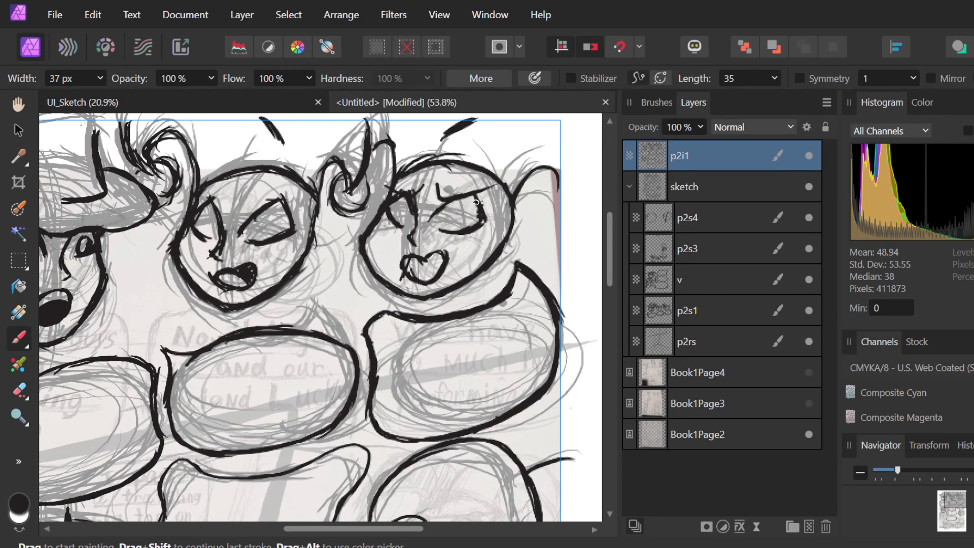
# Ink irises with dark pupils in both eyes of the top row's right-hand face.
pyautogui.moveTo(461, 227); pyautogui.dragTo(464, 227)
pyautogui.hotkey('ctrl', 'z')
pyautogui.hotkey('ctrl', 'z')
pyautogui.moveTo(463, 217)
pyautogui.mouseDown()
pyautogui.moveTo(454, 225)
pyautogui.moveTo(470, 216)
pyautogui.moveTo(464, 208)
pyautogui.moveTo(458, 218)
pyautogui.moveTo(401, 209)
pyautogui.mouseUp()
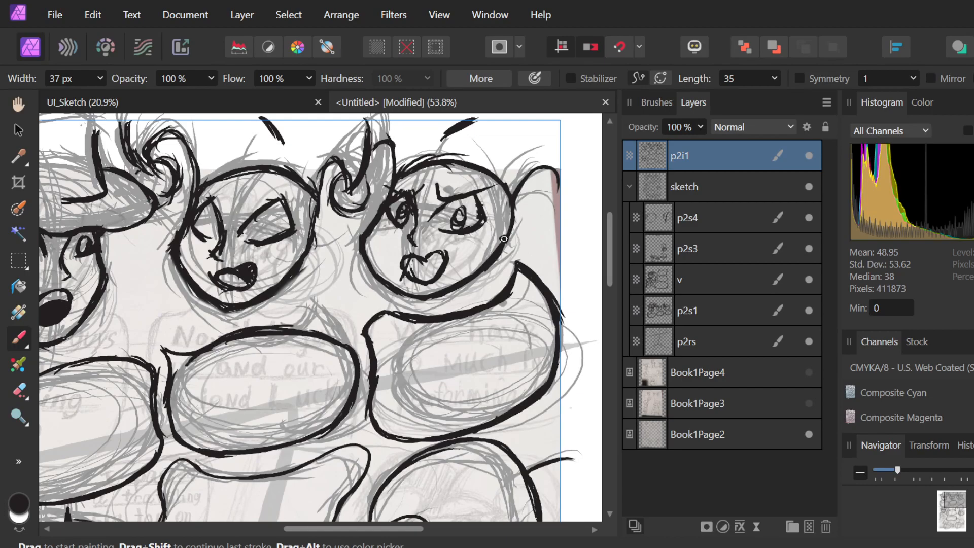
pyautogui.scroll(3, 497, 229)
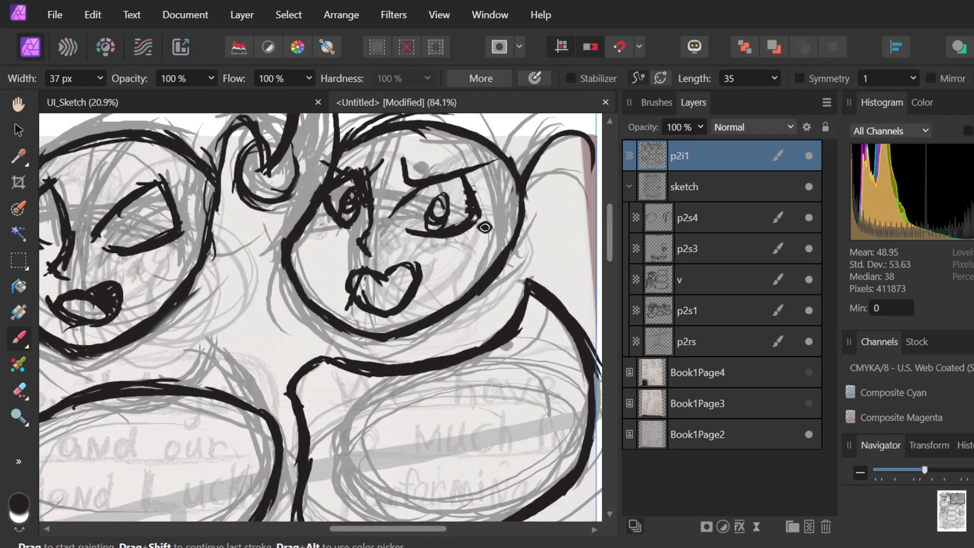
pyautogui.moveTo(446, 214)
pyautogui.mouseDown()
pyautogui.moveTo(434, 197)
pyautogui.moveTo(460, 202)
pyautogui.mouseUp()
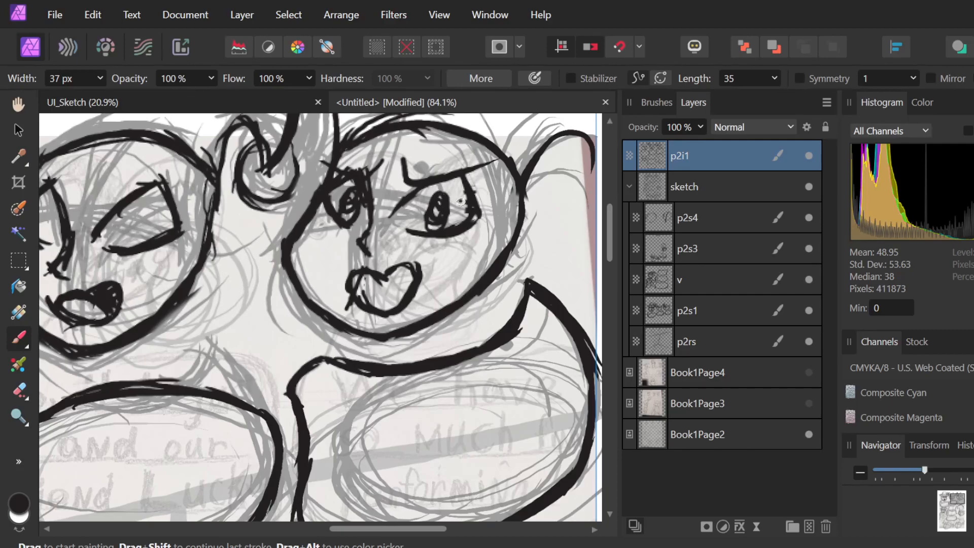
pyautogui.scroll(-4, 460, 202)
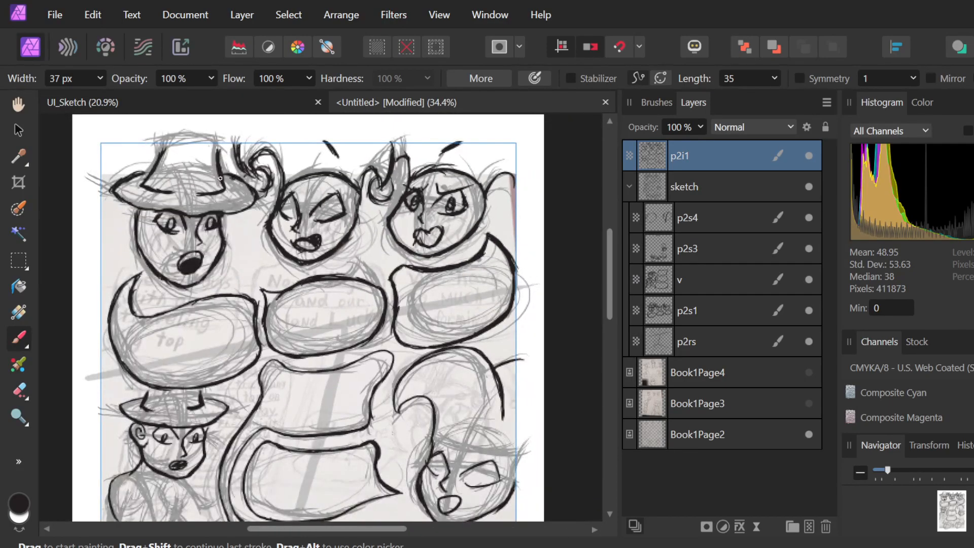
pyautogui.scroll(3, 338, 213)
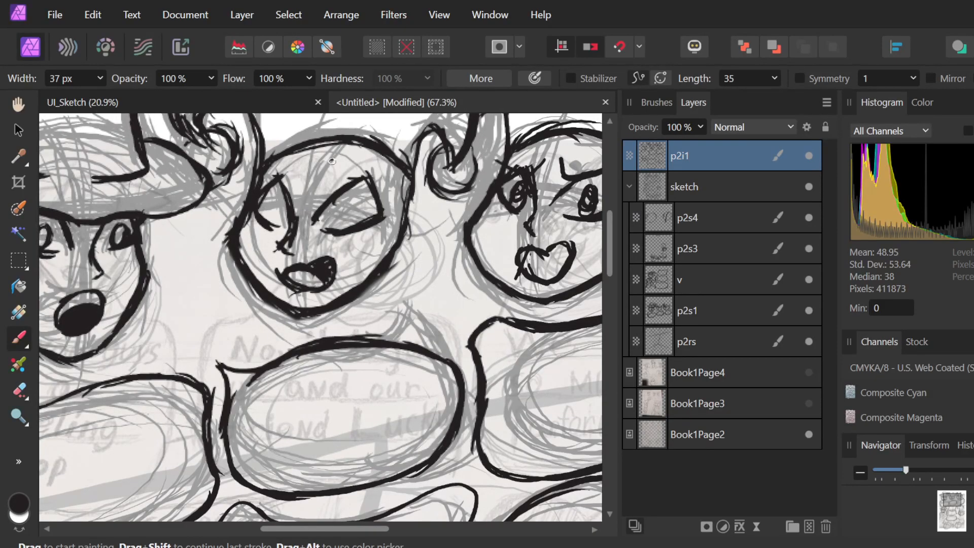
pyautogui.moveTo(329, 170); pyautogui.dragTo(423, 213)
pyautogui.hotkey('ctrl', 'z')
pyautogui.click(341, 159)
pyautogui.hotkey('ctrl', 'z')
pyautogui.moveTo(337, 168)
pyautogui.mouseDown()
pyautogui.moveTo(336, 191)
pyautogui.moveTo(399, 202)
pyautogui.moveTo(385, 217)
pyautogui.moveTo(328, 174)
pyautogui.moveTo(402, 203)
pyautogui.mouseUp()
pyautogui.hotkey('ctrl', 'z')
pyautogui.hotkey('ctrl', 'z')
pyautogui.moveTo(325, 190); pyautogui.dragTo(380, 184)
pyautogui.hotkey('ctrl', 'z')
pyautogui.hotkey('ctrl', 'z')
pyautogui.hotkey('ctrl', 'z')
pyautogui.hotkey('ctrl', 'z')
# Ink a slanted brow over the larger eye of the top row's middle face and add pupils to both eyes.
pyautogui.moveTo(323, 175); pyautogui.dragTo(396, 179)
pyautogui.hotkey('ctrl', 'z')
pyautogui.moveTo(321, 182)
pyautogui.mouseDown()
pyautogui.moveTo(369, 195)
pyautogui.moveTo(389, 186)
pyautogui.mouseUp()
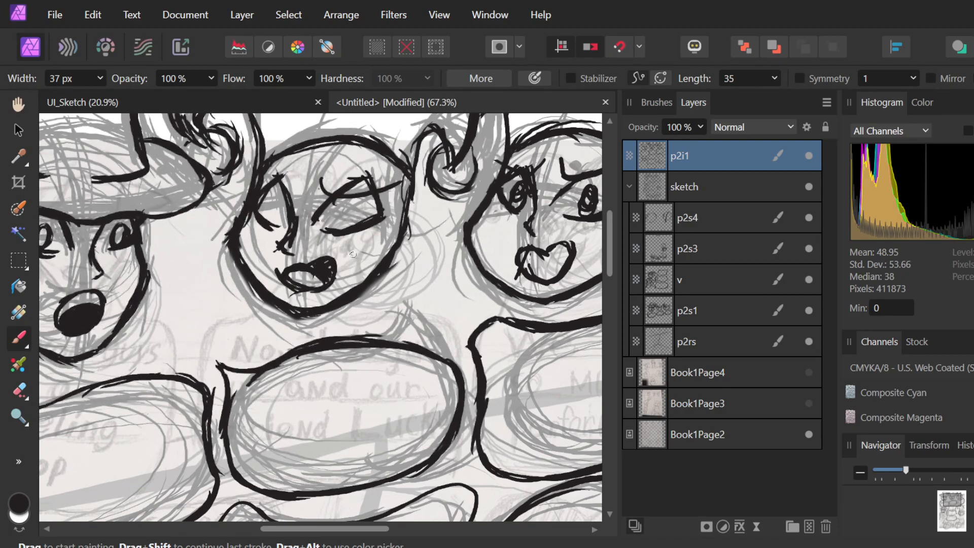
pyautogui.moveTo(354, 211)
pyautogui.mouseDown()
pyautogui.moveTo(362, 218)
pyautogui.moveTo(349, 203)
pyautogui.moveTo(353, 228)
pyautogui.moveTo(355, 216)
pyautogui.mouseUp()
pyautogui.moveTo(276, 207)
pyautogui.mouseDown()
pyautogui.moveTo(271, 223)
pyautogui.moveTo(288, 204)
pyautogui.mouseUp()
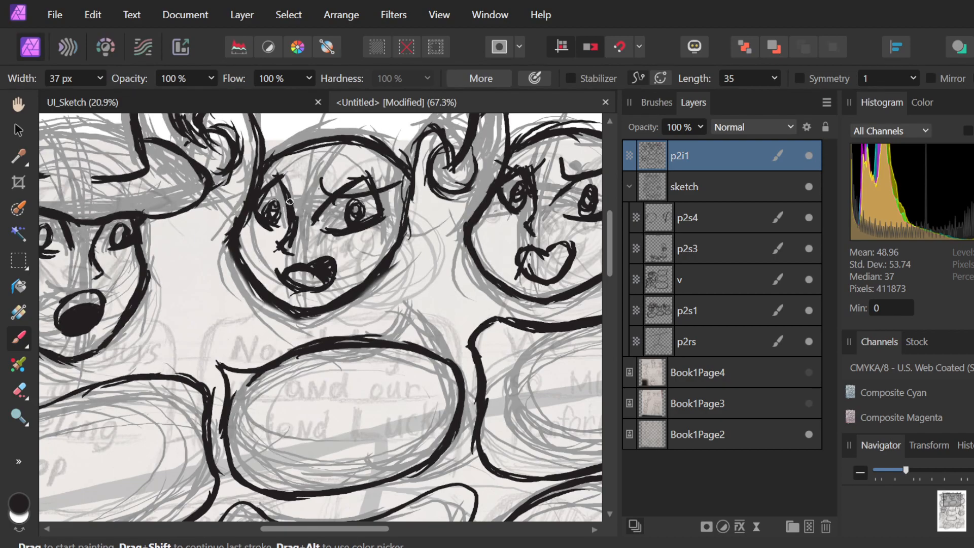
# Ink the middle face's short far brow and thicken the brow over its larger eye.
pyautogui.moveTo(301, 178)
pyautogui.mouseDown()
pyautogui.moveTo(262, 180)
pyautogui.moveTo(267, 186)
pyautogui.mouseUp()
pyautogui.hotkey('ctrl', 'z')
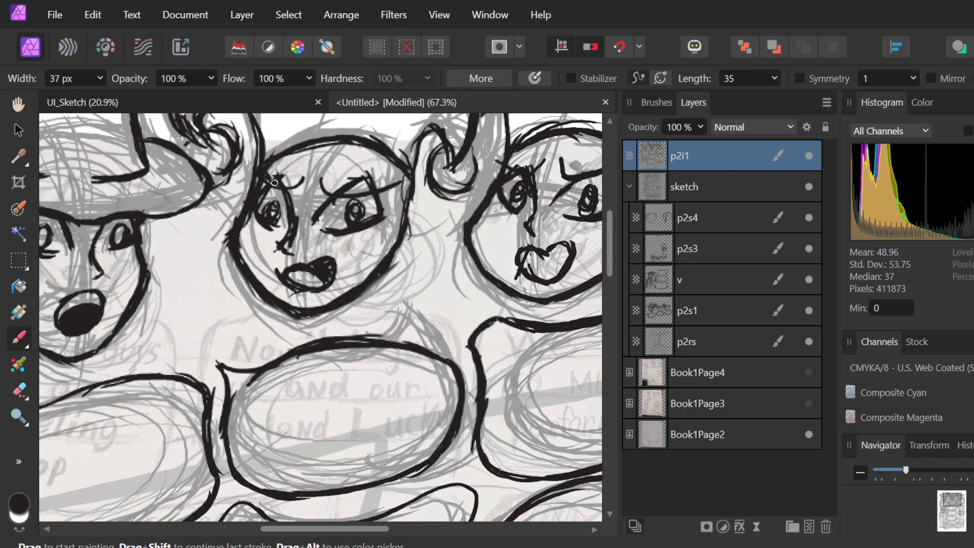
pyautogui.moveTo(287, 190)
pyautogui.mouseDown()
pyautogui.moveTo(304, 173)
pyautogui.moveTo(336, 189)
pyautogui.moveTo(327, 170)
pyautogui.moveTo(340, 196)
pyautogui.moveTo(327, 174)
pyautogui.moveTo(346, 194)
pyautogui.moveTo(350, 181)
pyautogui.moveTo(367, 191)
pyautogui.moveTo(377, 176)
pyautogui.moveTo(402, 189)
pyautogui.mouseUp()
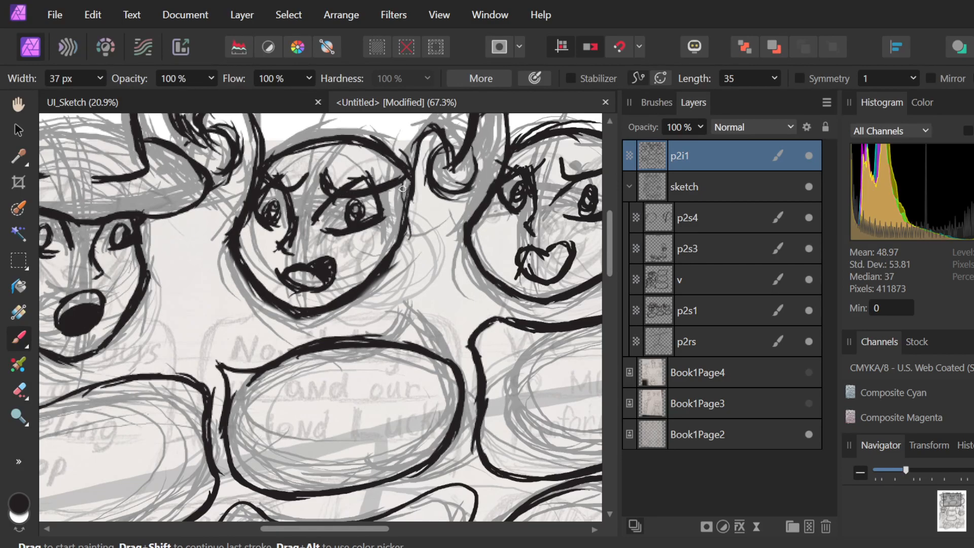
# Erase the stray lines around the middle face's brows and extend the far brow to the head outline.
pyautogui.press('e')
pyautogui.moveTo(356, 167)
pyautogui.mouseDown()
pyautogui.moveTo(345, 177)
pyautogui.moveTo(363, 167)
pyautogui.moveTo(353, 184)
pyautogui.mouseUp()
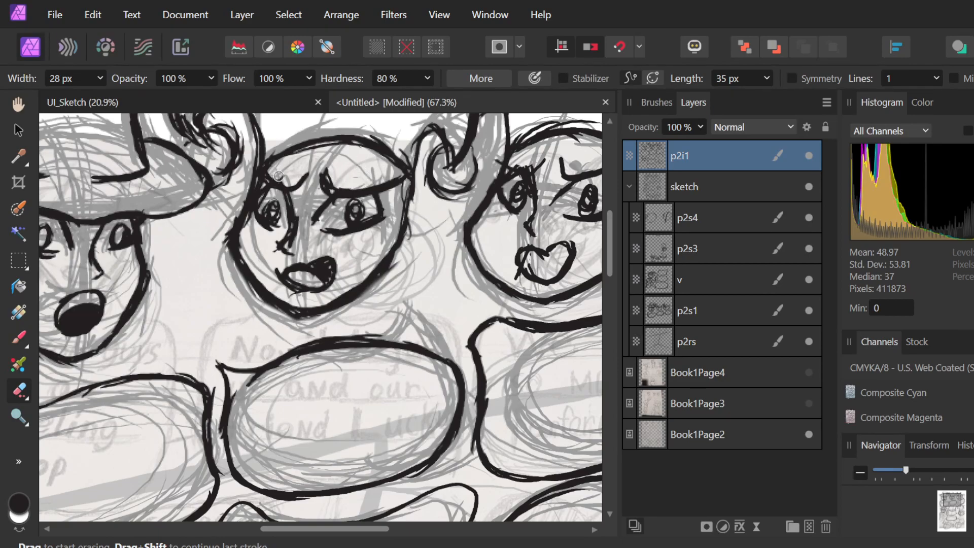
pyautogui.moveTo(283, 171); pyautogui.dragTo(294, 179)
pyautogui.press('b')
pyautogui.moveTo(263, 176)
pyautogui.mouseDown()
pyautogui.moveTo(303, 173)
pyautogui.moveTo(279, 184)
pyautogui.moveTo(315, 164)
pyautogui.moveTo(288, 181)
pyautogui.moveTo(304, 162)
pyautogui.mouseUp()
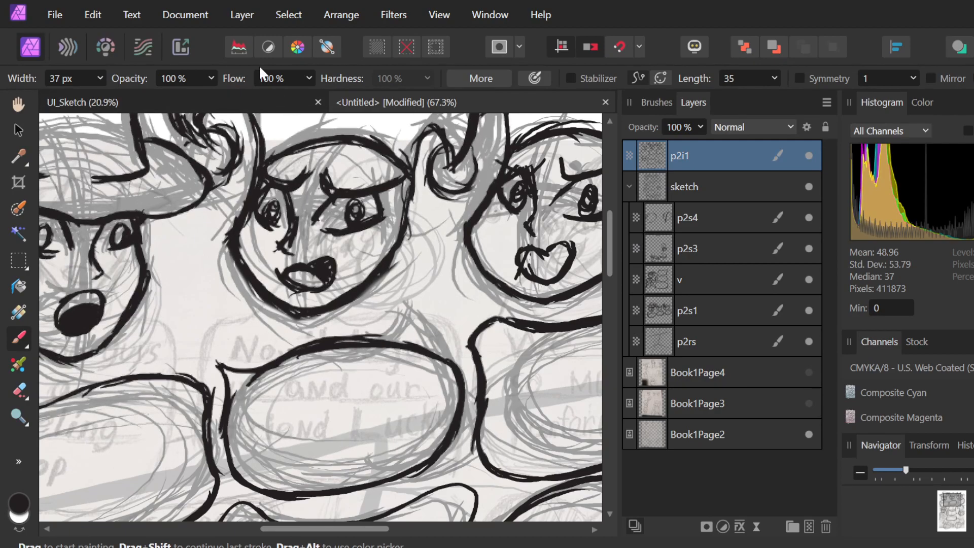
# Clean up the mouth of the top row's right-hand face, erasing stray ink and flattening the heart-shaped notch in the upper lip.
pyautogui.scroll(-4, 442, 211)
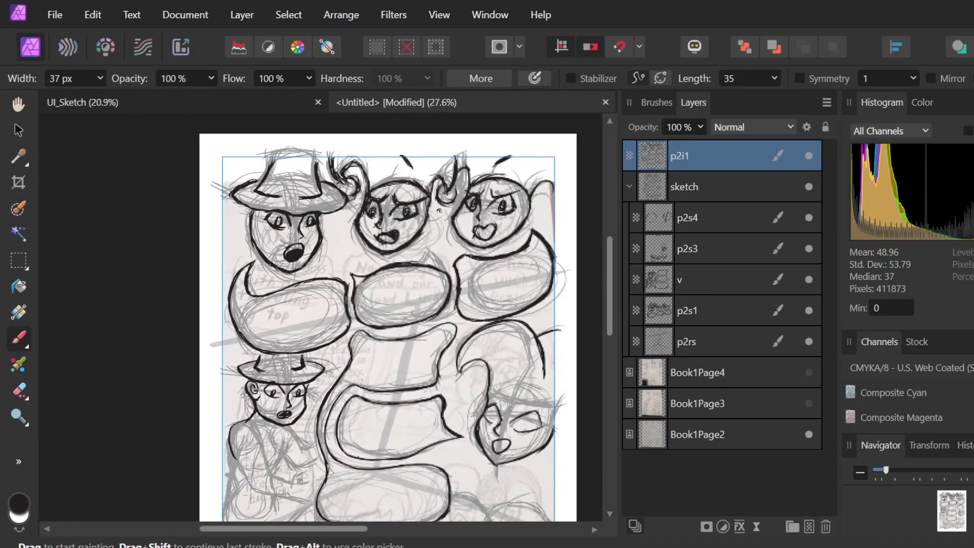
pyautogui.hscroll(1, 484, 208)
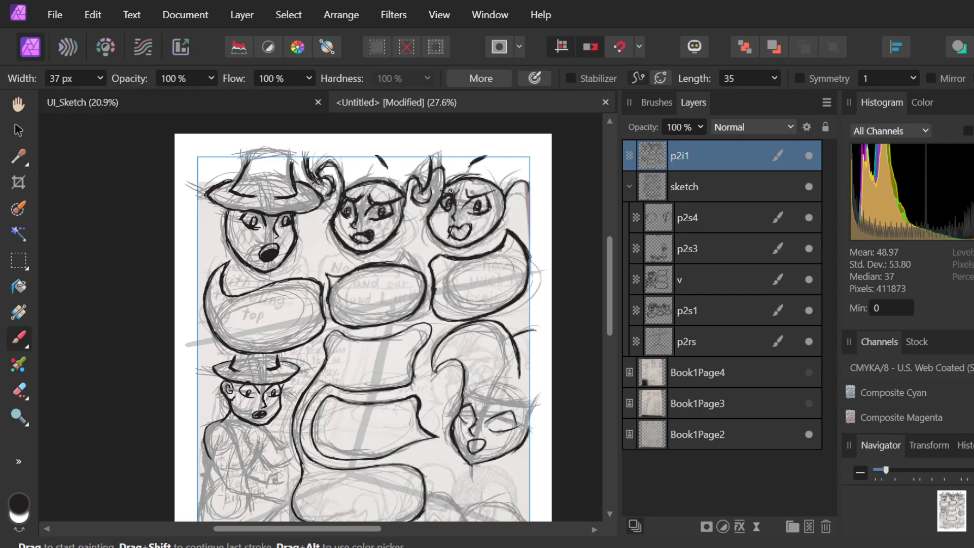
pyautogui.hscroll(-3, 451, 191)
pyautogui.hscroll(3, 451, 191)
pyautogui.scroll(8, 451, 191)
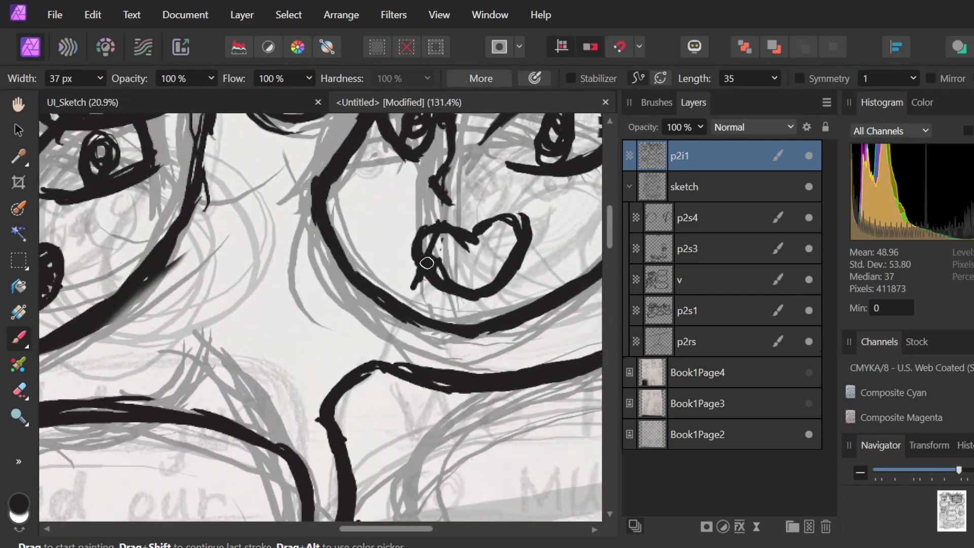
pyautogui.press('e')
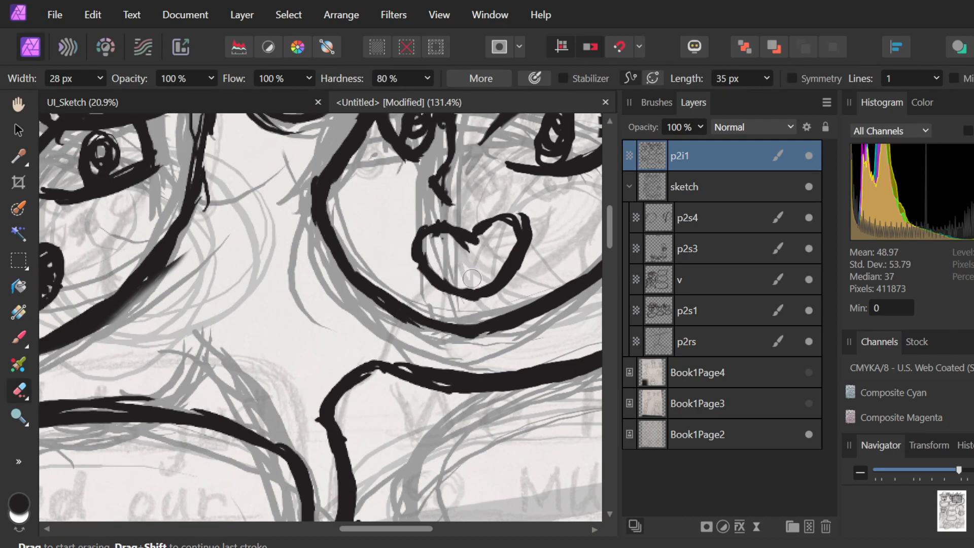
pyautogui.moveTo(446, 247)
pyautogui.mouseDown()
pyautogui.moveTo(495, 238)
pyautogui.moveTo(473, 248)
pyautogui.moveTo(448, 237)
pyautogui.moveTo(502, 236)
pyautogui.moveTo(486, 234)
pyautogui.moveTo(481, 253)
pyautogui.moveTo(421, 250)
pyautogui.moveTo(458, 225)
pyautogui.moveTo(495, 215)
pyautogui.moveTo(470, 238)
pyautogui.moveTo(510, 215)
pyautogui.moveTo(489, 228)
pyautogui.moveTo(522, 237)
pyautogui.moveTo(504, 220)
pyautogui.moveTo(521, 241)
pyautogui.moveTo(525, 228)
pyautogui.moveTo(492, 225)
pyautogui.moveTo(520, 257)
pyautogui.mouseUp()
pyautogui.press('b')
pyautogui.click(524, 287)
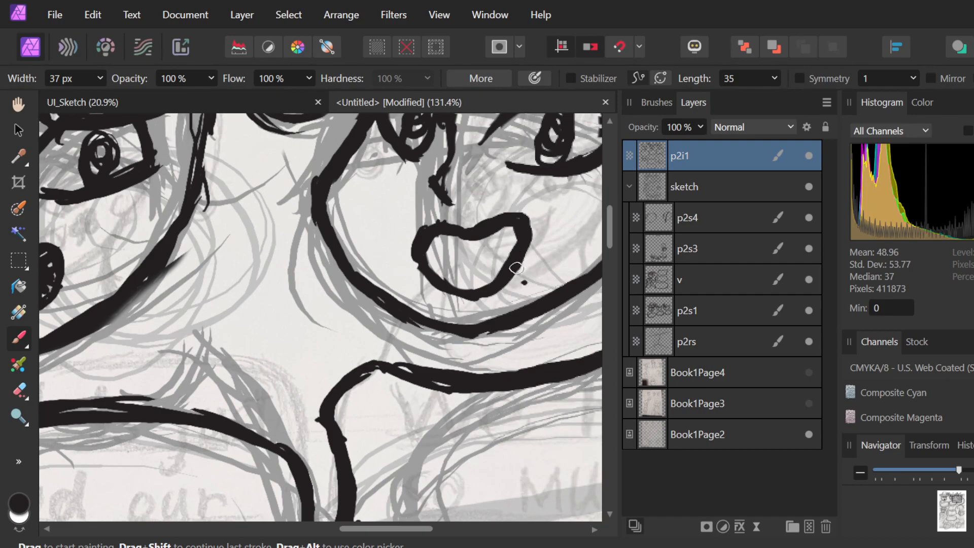
pyautogui.moveTo(429, 250); pyautogui.dragTo(483, 286)
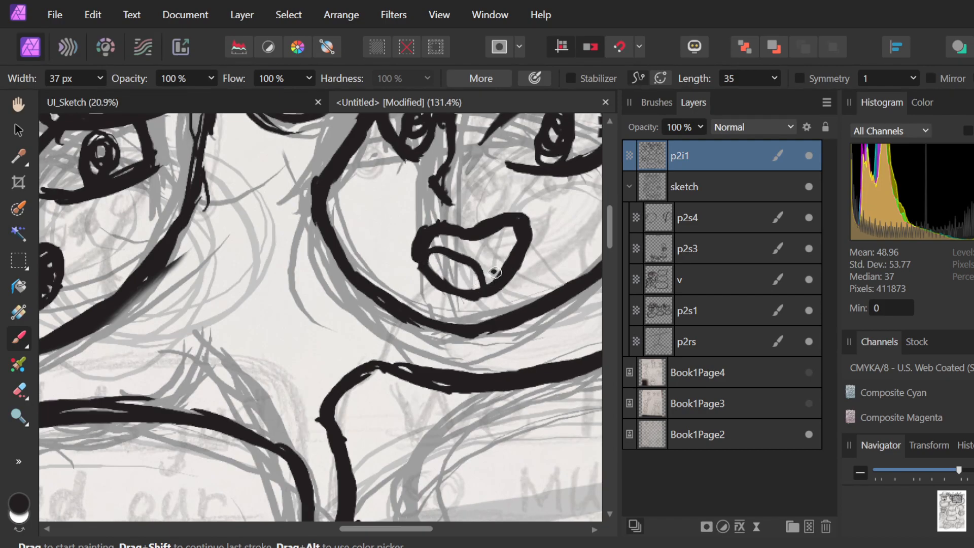
pyautogui.hotkey('ctrl', 'z')
pyautogui.moveTo(514, 243)
pyautogui.mouseDown()
pyautogui.moveTo(455, 271)
pyautogui.moveTo(513, 249)
pyautogui.mouseUp()
pyautogui.hotkey('ctrl', 'z')
# Ink a curved tongue line inside the right-hand face's mouth and fill the area above it with black.
pyautogui.click(452, 278)
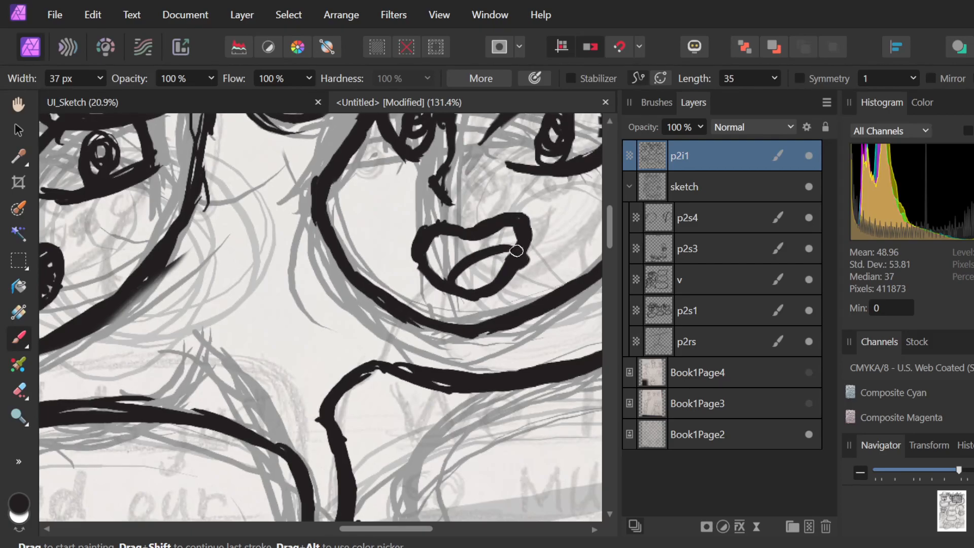
pyautogui.scroll(-5, 494, 237)
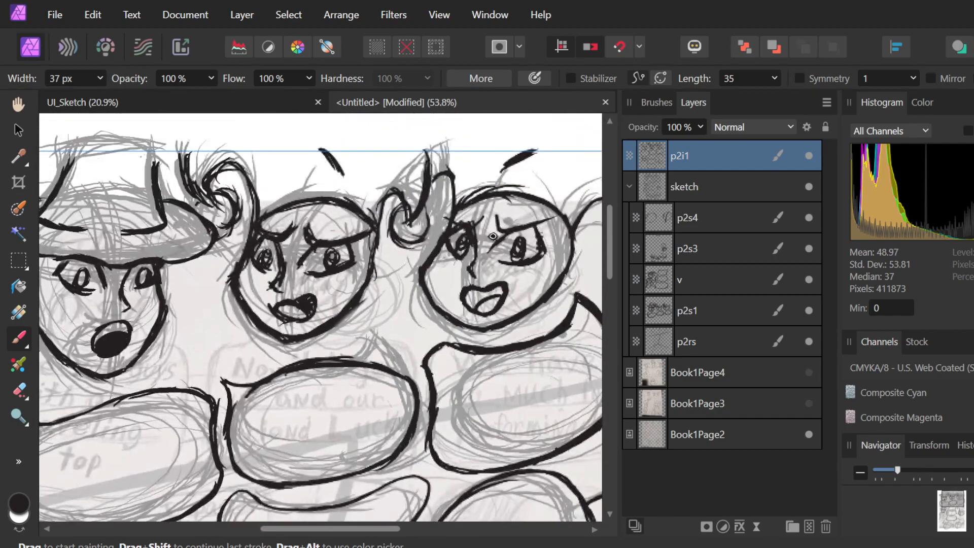
pyautogui.scroll(6, 504, 326)
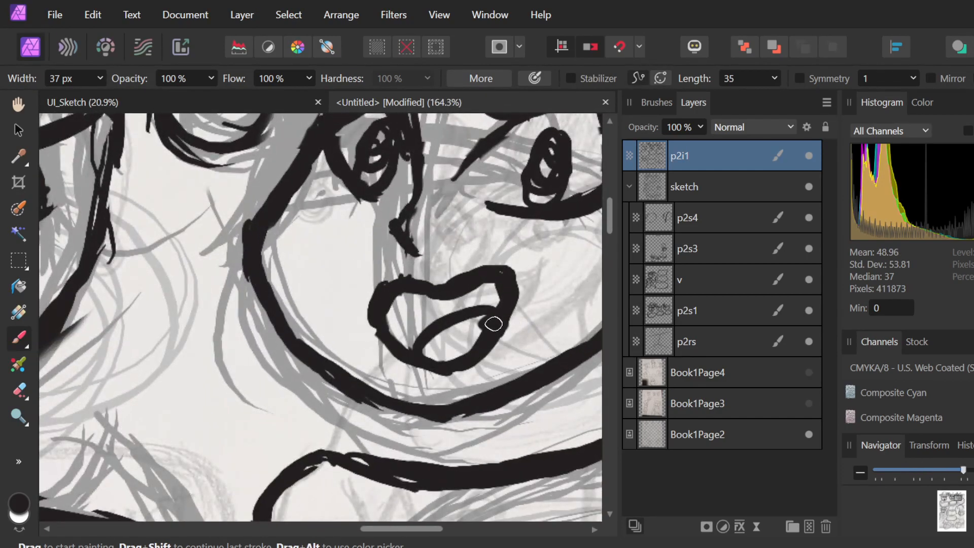
pyautogui.moveTo(385, 312)
pyautogui.mouseDown()
pyautogui.moveTo(419, 289)
pyautogui.moveTo(394, 316)
pyautogui.moveTo(449, 294)
pyautogui.moveTo(395, 326)
pyautogui.moveTo(460, 291)
pyautogui.moveTo(406, 334)
pyautogui.moveTo(456, 305)
pyautogui.moveTo(404, 342)
pyautogui.moveTo(462, 301)
pyautogui.moveTo(396, 334)
pyautogui.moveTo(507, 278)
pyautogui.moveTo(470, 300)
pyautogui.moveTo(490, 302)
pyautogui.moveTo(499, 282)
pyautogui.mouseUp()
# Thicken the outer cheek outline of the top row's right-hand face from the raised curl down toward the jaw.
pyautogui.scroll(-5, 449, 208)
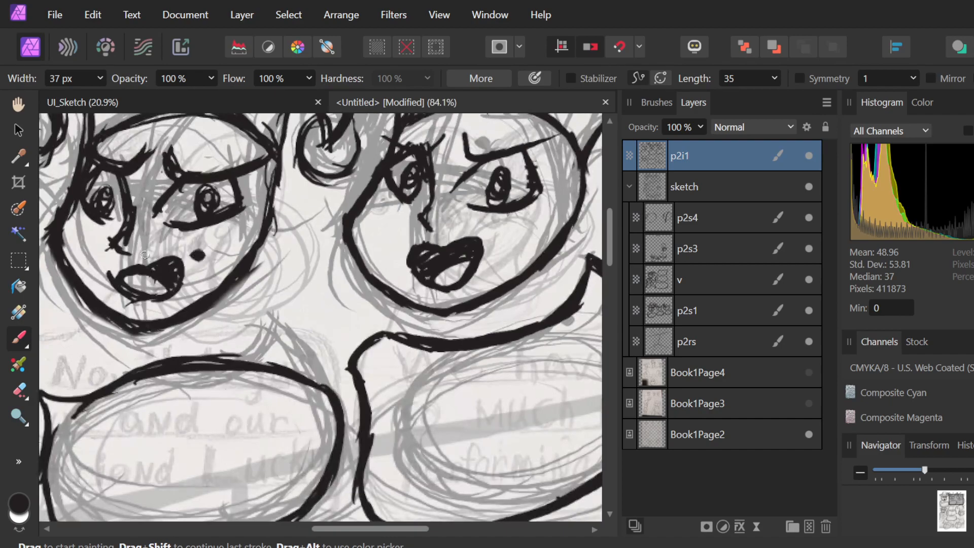
pyautogui.scroll(-3, 88, 261)
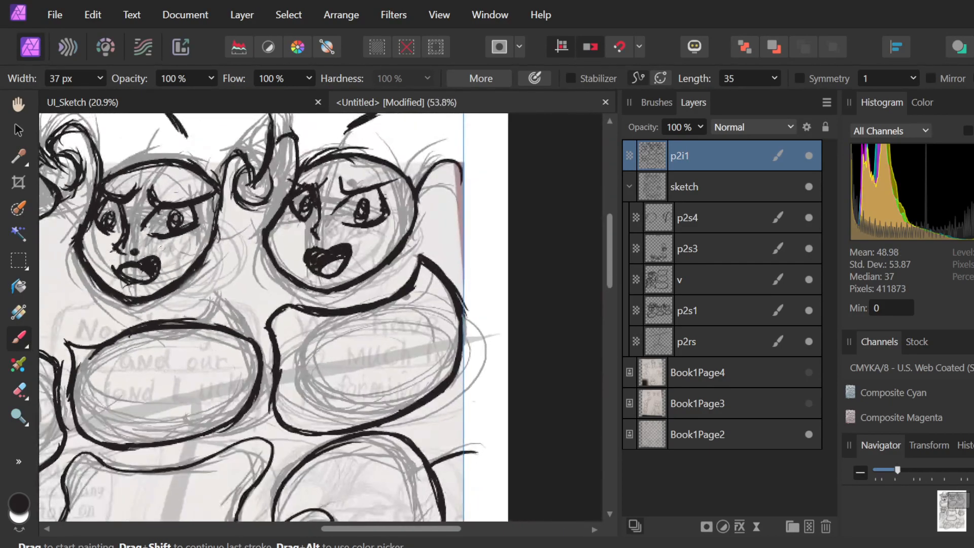
pyautogui.scroll(-3, 459, 203)
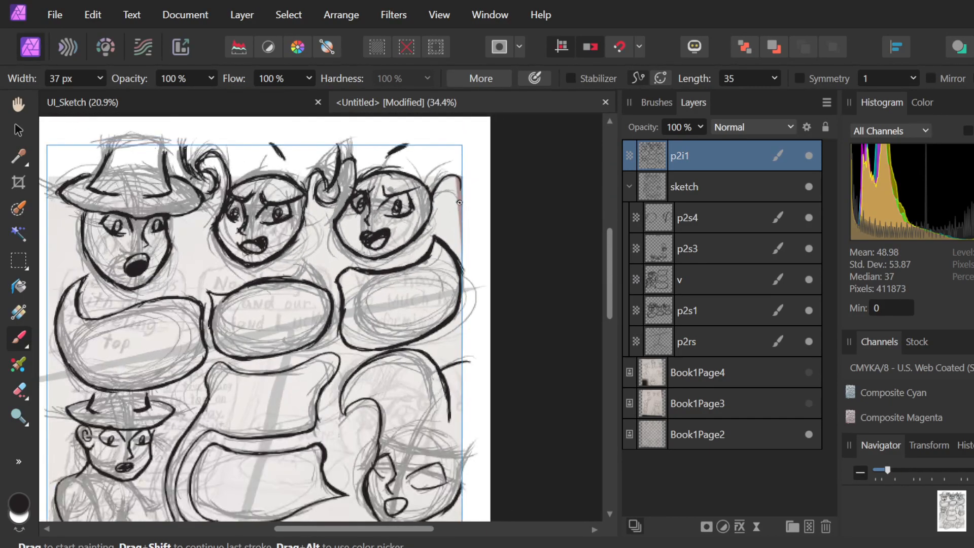
pyautogui.scroll(5, 459, 202)
pyautogui.scroll(5, 459, 202)
pyautogui.scroll(-1, 447, 198)
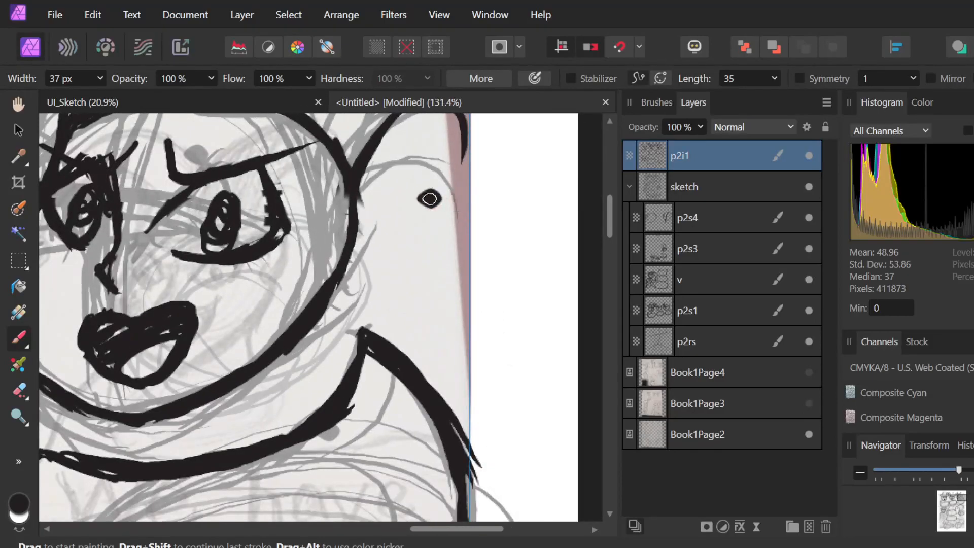
pyautogui.moveTo(337, 200); pyautogui.dragTo(343, 314)
pyautogui.moveTo(350, 245)
pyautogui.mouseDown()
pyautogui.moveTo(316, 353)
pyautogui.moveTo(353, 258)
pyautogui.moveTo(333, 319)
pyautogui.moveTo(309, 348)
pyautogui.mouseUp()
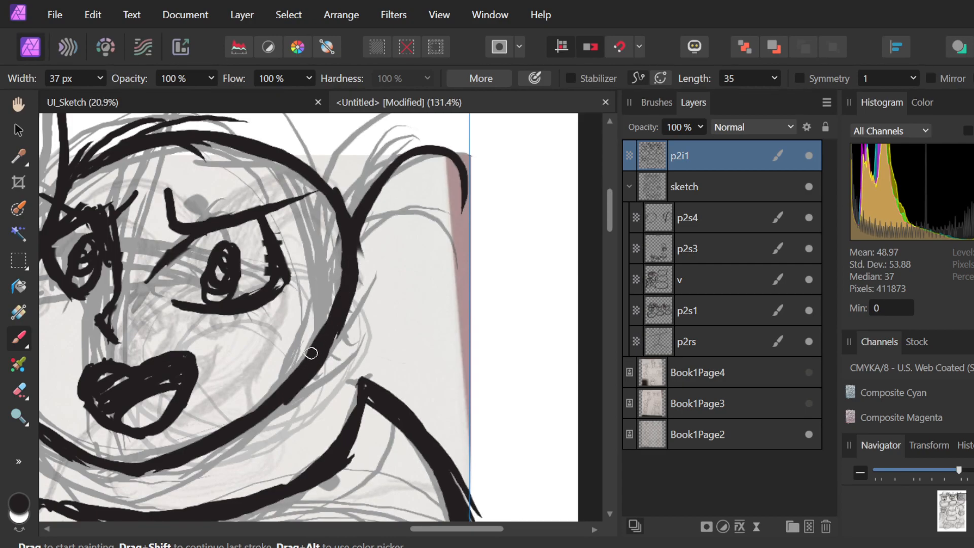
# Erase along the outer edge of the right-hand face's cheek and jaw to smooth and thin the outline.
pyautogui.press('e')
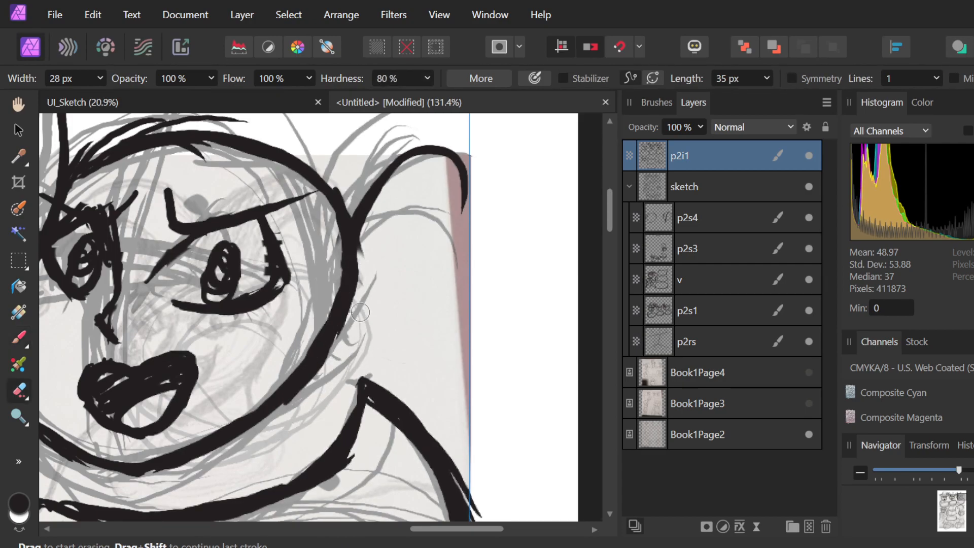
pyautogui.moveTo(365, 247)
pyautogui.mouseDown()
pyautogui.moveTo(320, 374)
pyautogui.moveTo(284, 414)
pyautogui.mouseUp()
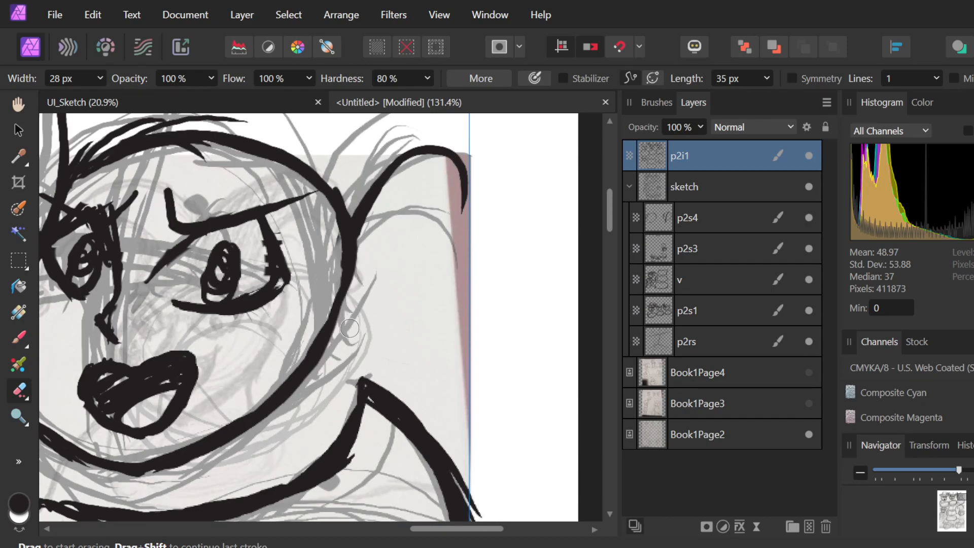
pyautogui.moveTo(349, 314)
pyautogui.mouseDown()
pyautogui.moveTo(298, 396)
pyautogui.moveTo(250, 440)
pyautogui.mouseUp()
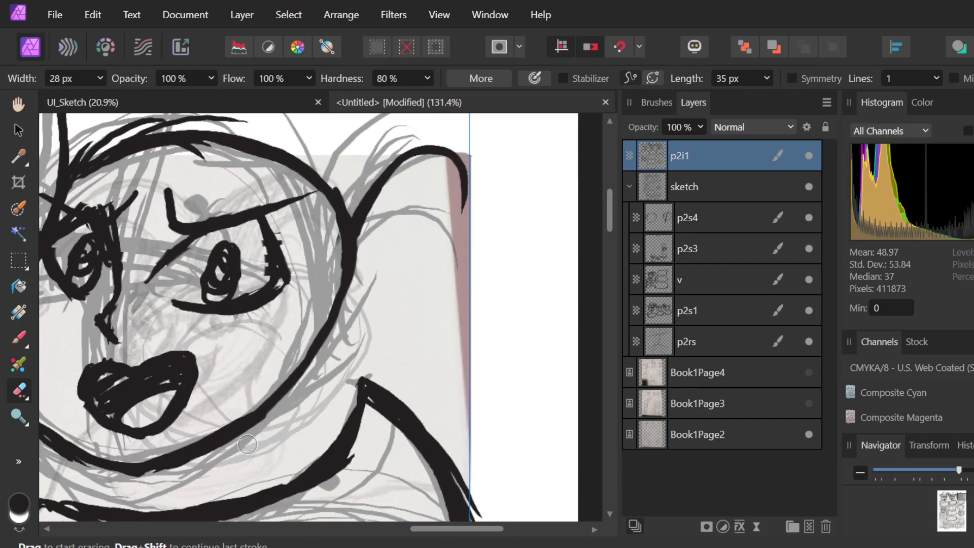
pyautogui.scroll(-5, 274, 337)
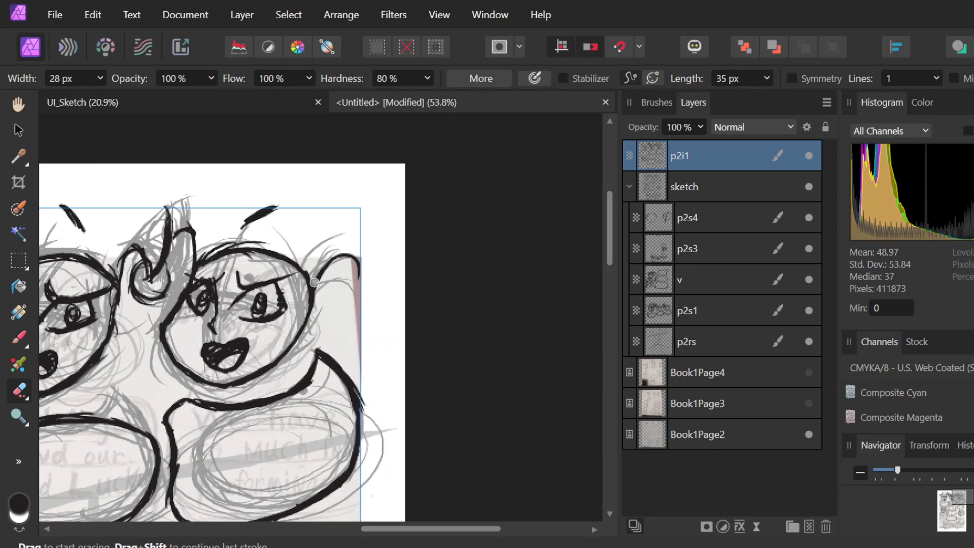
# Examine the inked page from the top-row faces down through the balloons, the hatted figure and the middle row's right-hand face.
pyautogui.hscroll(3, 314, 282)
pyautogui.hscroll(-5, 315, 282)
pyautogui.scroll(-3, 314, 282)
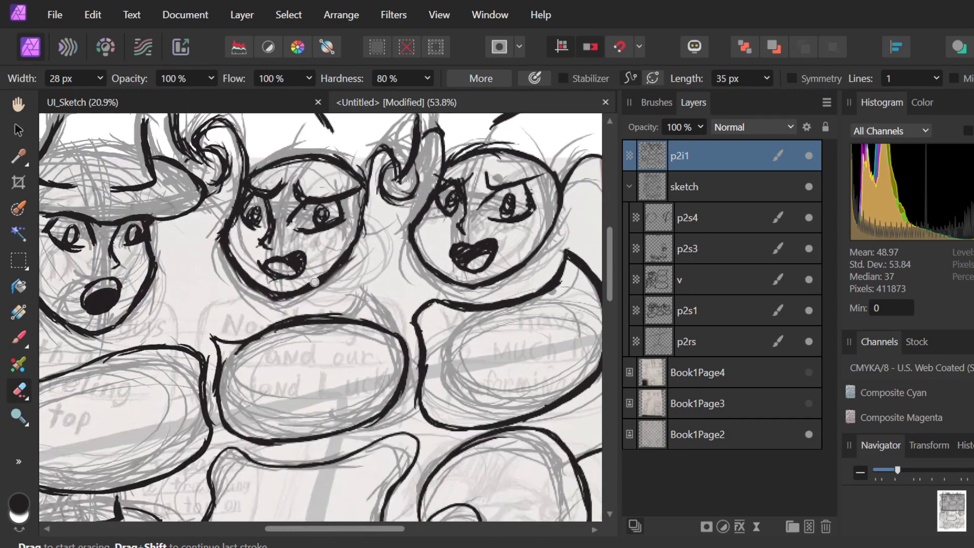
pyautogui.scroll(-6, 314, 282)
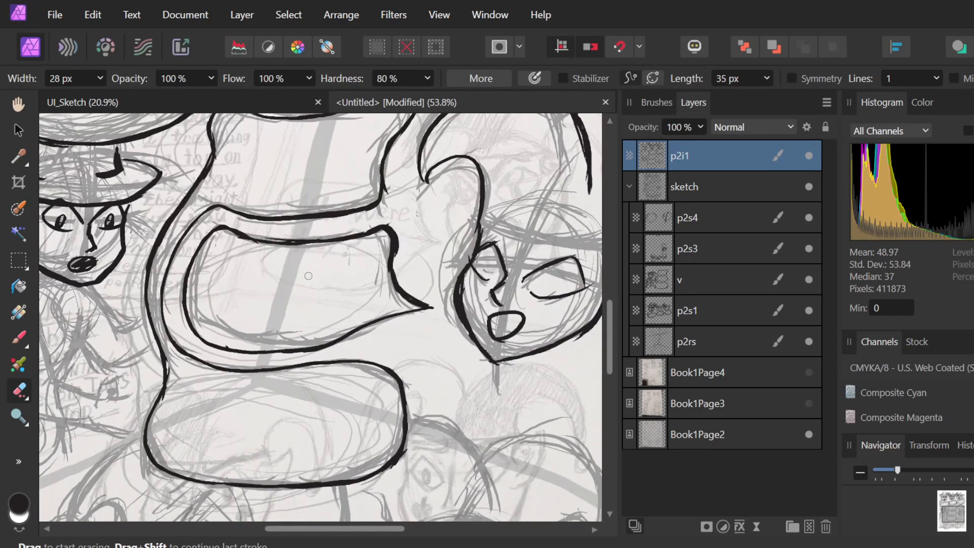
pyautogui.scroll(-3, 309, 276)
pyautogui.scroll(2, 309, 276)
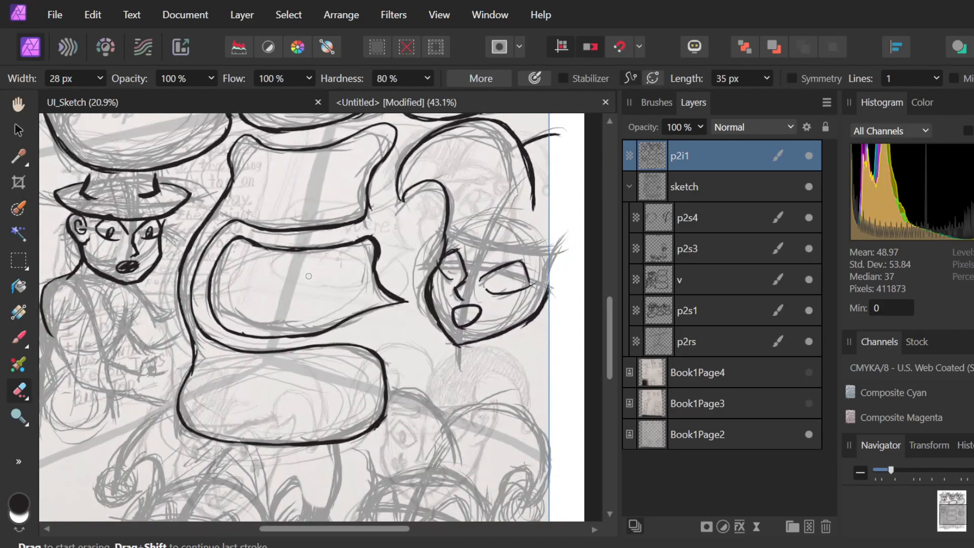
pyautogui.hscroll(-2, 308, 276)
pyautogui.scroll(4, 230, 295)
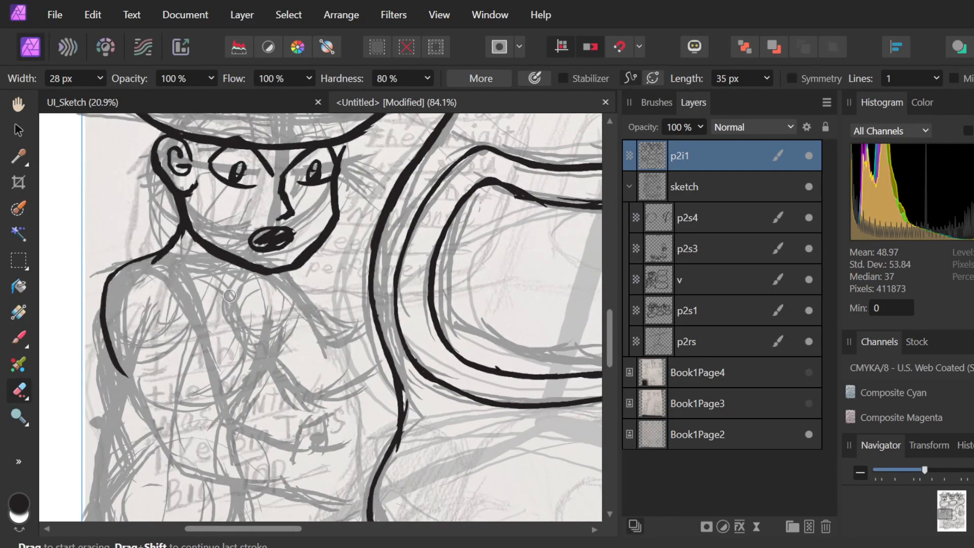
pyautogui.press('b')
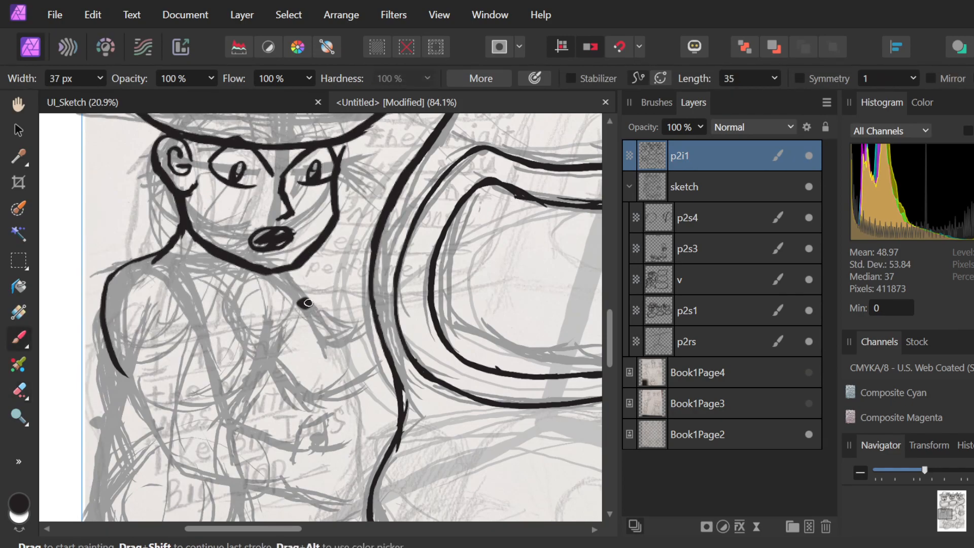
pyautogui.scroll(-4, 310, 307)
pyautogui.scroll(-3, 312, 309)
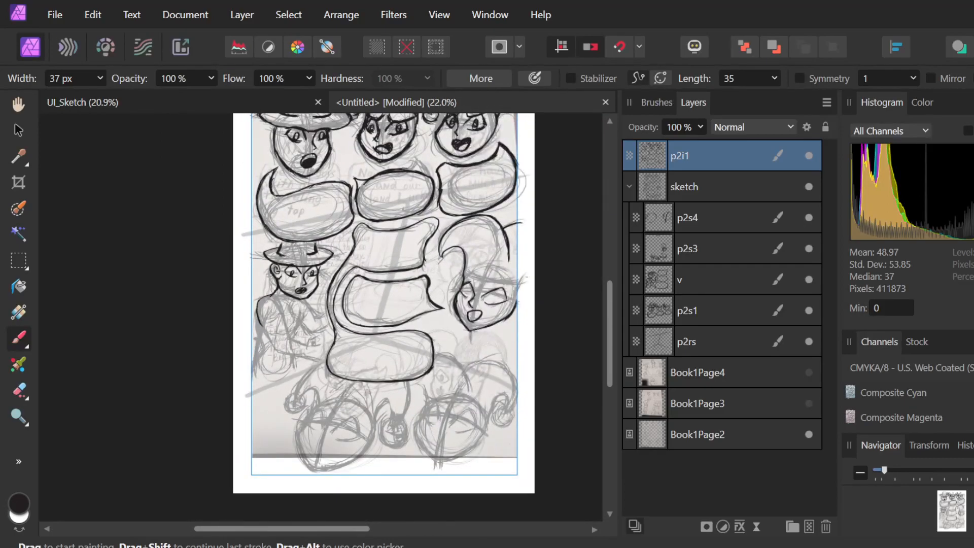
pyautogui.scroll(9, 460, 330)
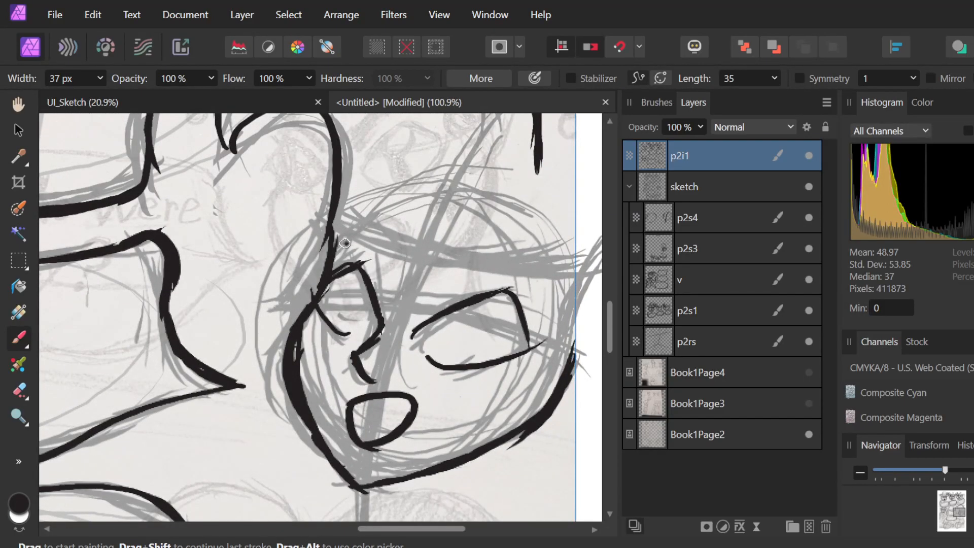
pyautogui.moveTo(333, 237); pyautogui.dragTo(509, 251)
pyautogui.moveTo(332, 244)
pyautogui.mouseDown()
pyautogui.moveTo(403, 234)
pyautogui.moveTo(535, 265)
pyautogui.mouseUp()
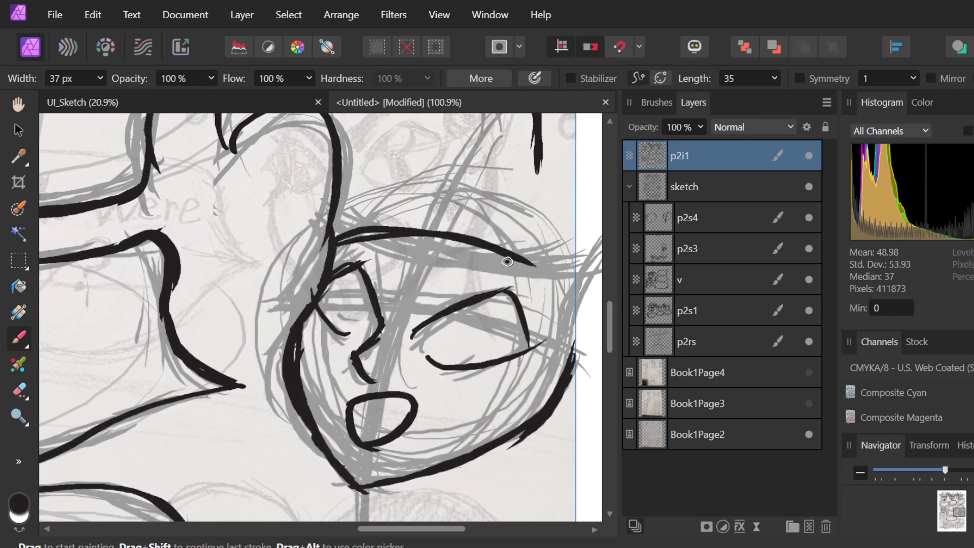
pyautogui.hotkey('ctrl', 'z')
pyautogui.hotkey('ctrl', 'z')
pyautogui.moveTo(576, 355)
pyautogui.mouseDown()
pyautogui.moveTo(565, 288)
pyautogui.moveTo(537, 266)
pyautogui.moveTo(330, 231)
pyautogui.moveTo(425, 230)
pyautogui.moveTo(553, 310)
pyautogui.mouseUp()
pyautogui.hotkey('ctrl', 'z')
pyautogui.hotkey('ctrl', 'z')
pyautogui.hotkey('ctrl', 'z')
pyautogui.hotkey('ctrl', 'z')
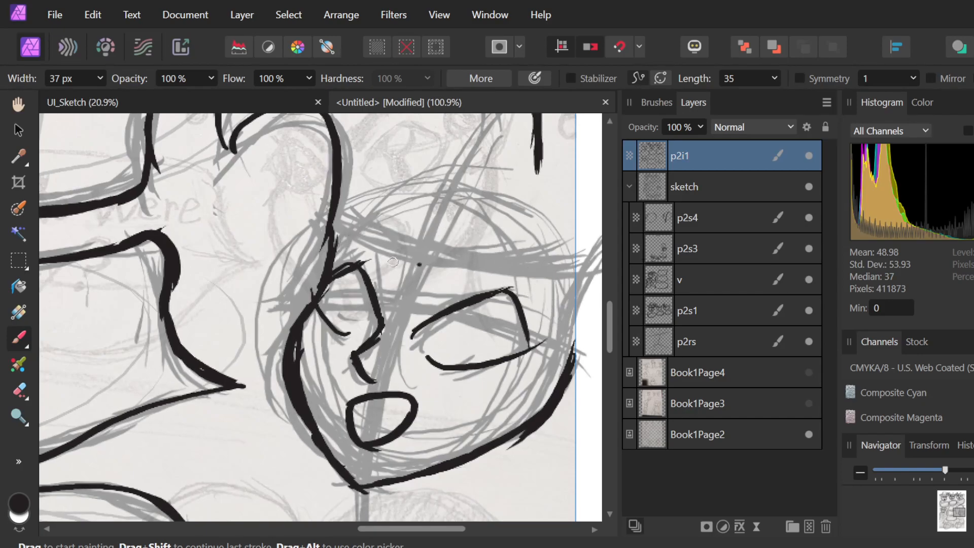
# Ink the rounded top of the middle row's right-hand head in one arc from the hair line to the far cheek.
pyautogui.moveTo(333, 254)
pyautogui.mouseDown()
pyautogui.moveTo(341, 235)
pyautogui.moveTo(450, 214)
pyautogui.moveTo(574, 303)
pyautogui.moveTo(602, 341)
pyautogui.mouseUp()
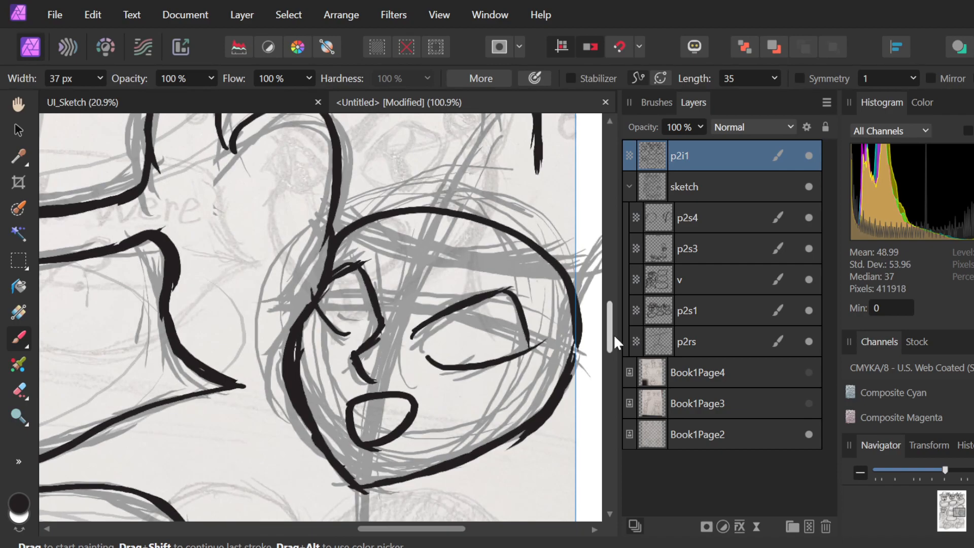
# Ink a small round ball around the pointed tip of the curl beside the middle row's right-hand face.
pyautogui.scroll(-5, 565, 304)
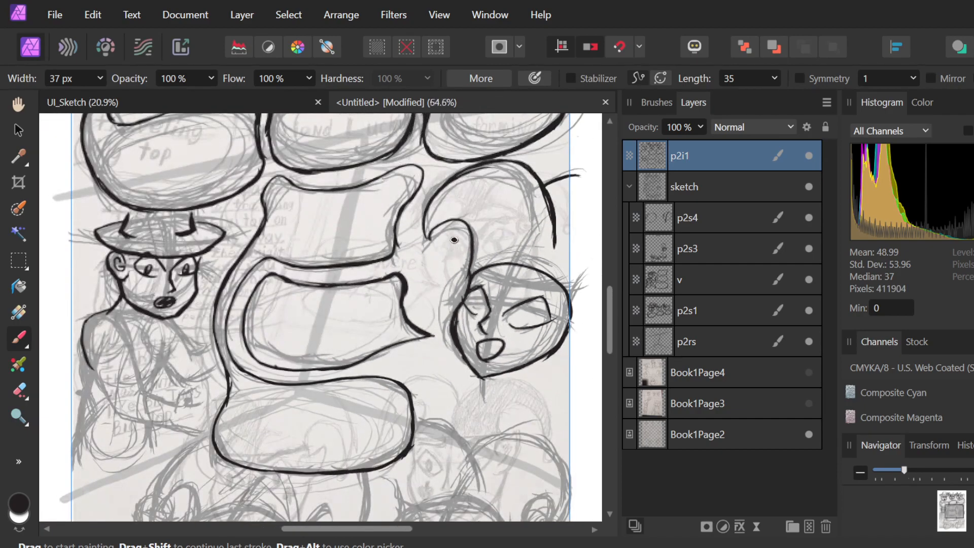
pyautogui.scroll(5, 448, 235)
pyautogui.scroll(3, 435, 276)
pyautogui.scroll(4, 394, 348)
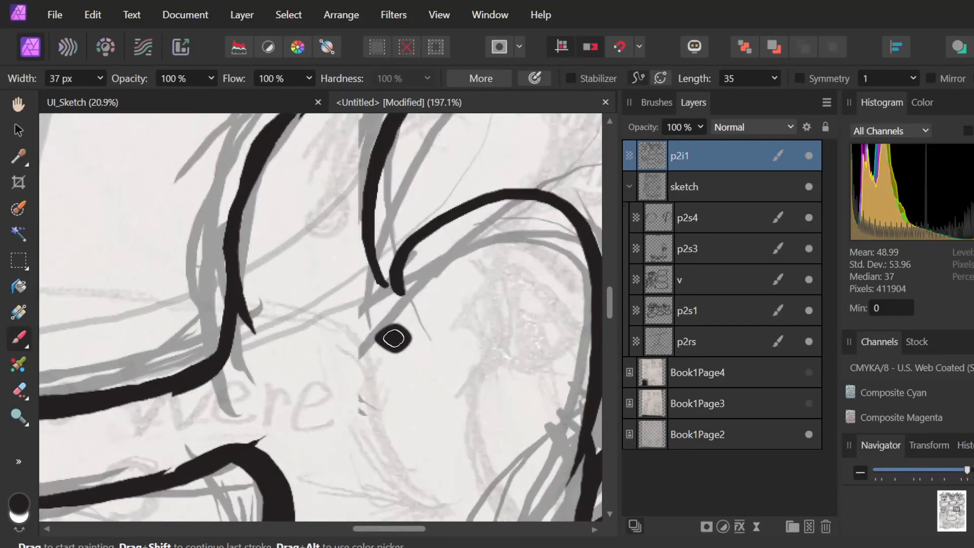
pyautogui.hotkey('ctrl', 'z')
pyautogui.click(198, 222)
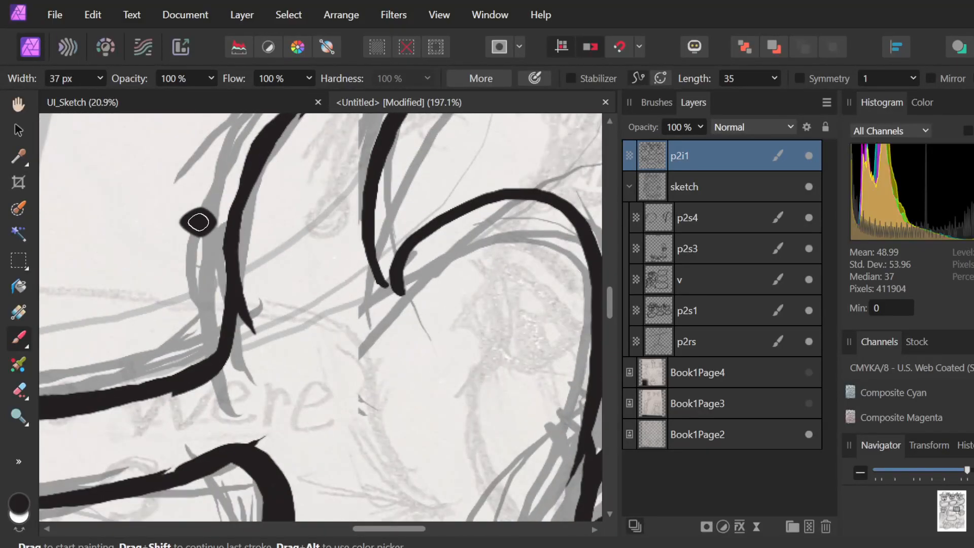
pyautogui.hotkey('ctrl', 'z')
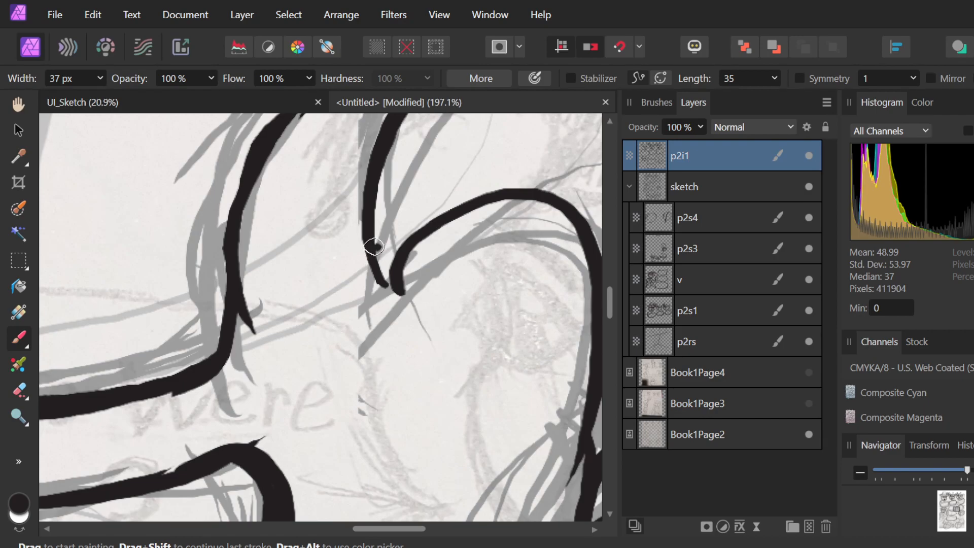
pyautogui.moveTo(363, 241)
pyautogui.mouseDown()
pyautogui.moveTo(327, 294)
pyautogui.moveTo(391, 366)
pyautogui.moveTo(446, 269)
pyautogui.mouseUp()
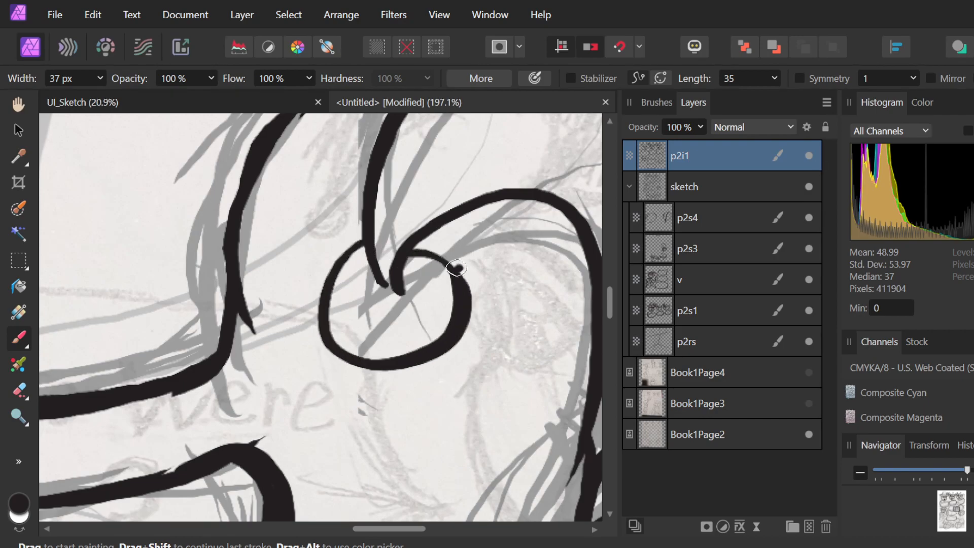
pyautogui.hotkey('ctrl', 'z')
pyautogui.hotkey('ctrl', 'z')
pyautogui.moveTo(415, 240)
pyautogui.mouseDown()
pyautogui.moveTo(412, 357)
pyautogui.moveTo(332, 284)
pyautogui.moveTo(377, 269)
pyautogui.mouseUp()
pyautogui.click(374, 309)
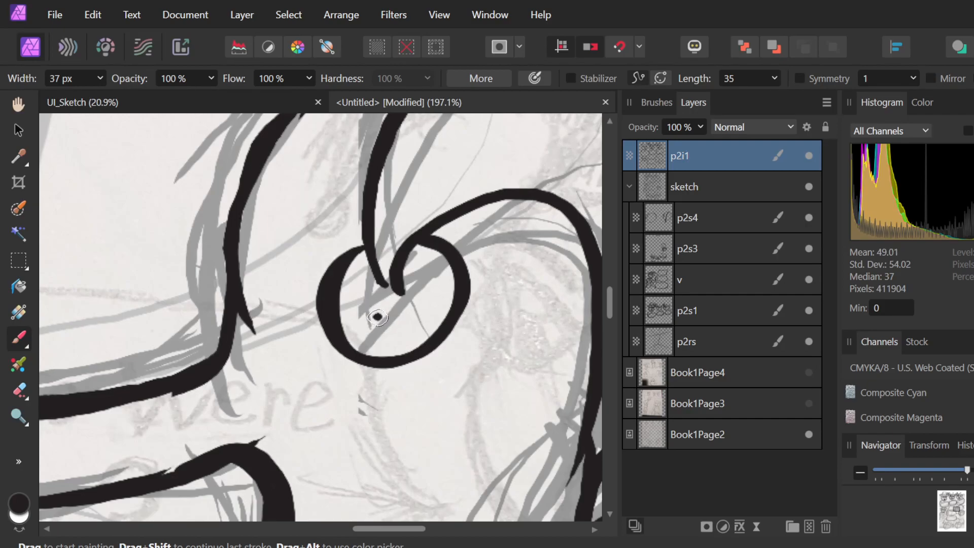
# Ink the hatted figure's far shoulder line sloping down from below the chin, ending in a short stroke toward the balloon outline.
pyautogui.scroll(-6, 543, 249)
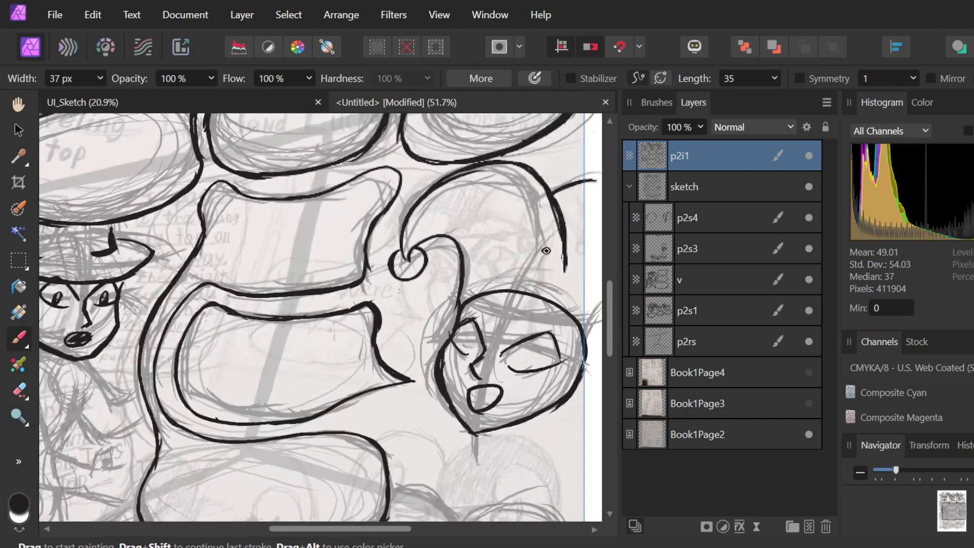
pyautogui.scroll(-4, 477, 235)
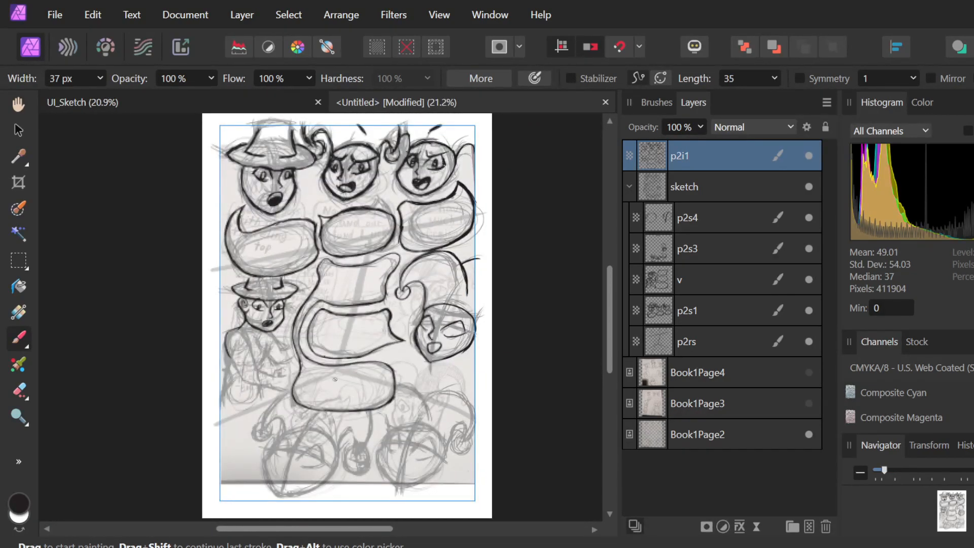
pyautogui.scroll(6, 239, 343)
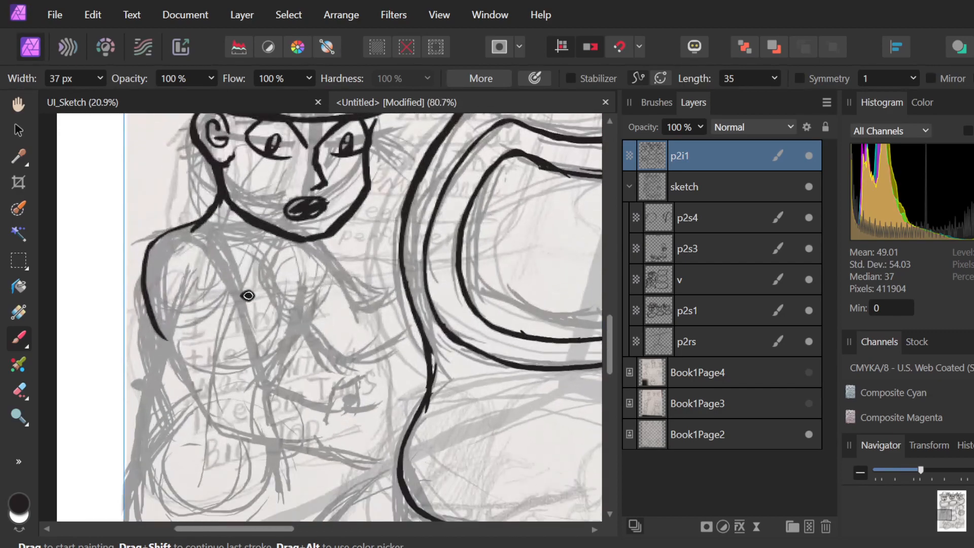
pyautogui.scroll(4, 247, 280)
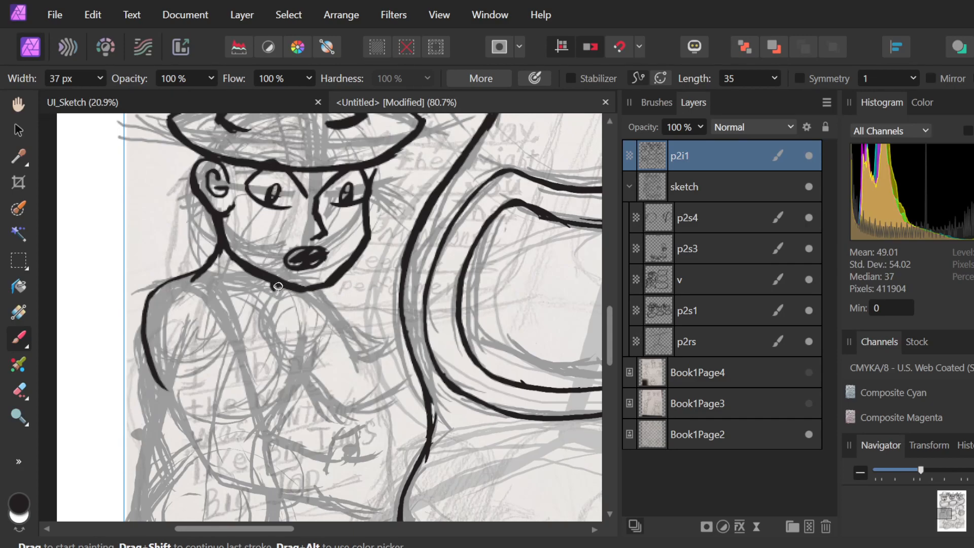
pyautogui.moveTo(323, 308); pyautogui.dragTo(372, 377)
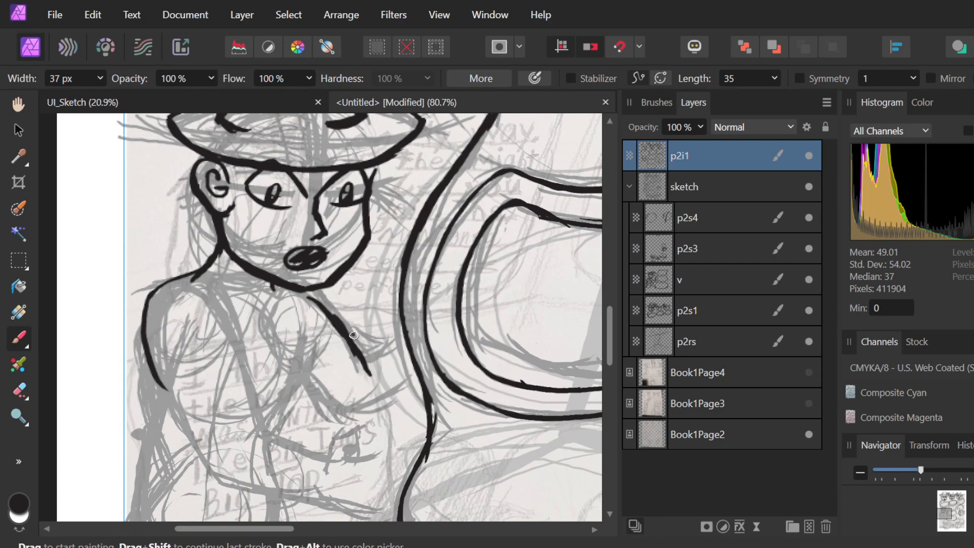
pyautogui.hotkey('ctrl', 'z')
pyautogui.moveTo(316, 299)
pyautogui.mouseDown()
pyautogui.moveTo(358, 366)
pyautogui.moveTo(347, 331)
pyautogui.moveTo(360, 361)
pyautogui.moveTo(376, 337)
pyautogui.moveTo(365, 342)
pyautogui.moveTo(379, 349)
pyautogui.moveTo(364, 355)
pyautogui.moveTo(385, 338)
pyautogui.mouseUp()
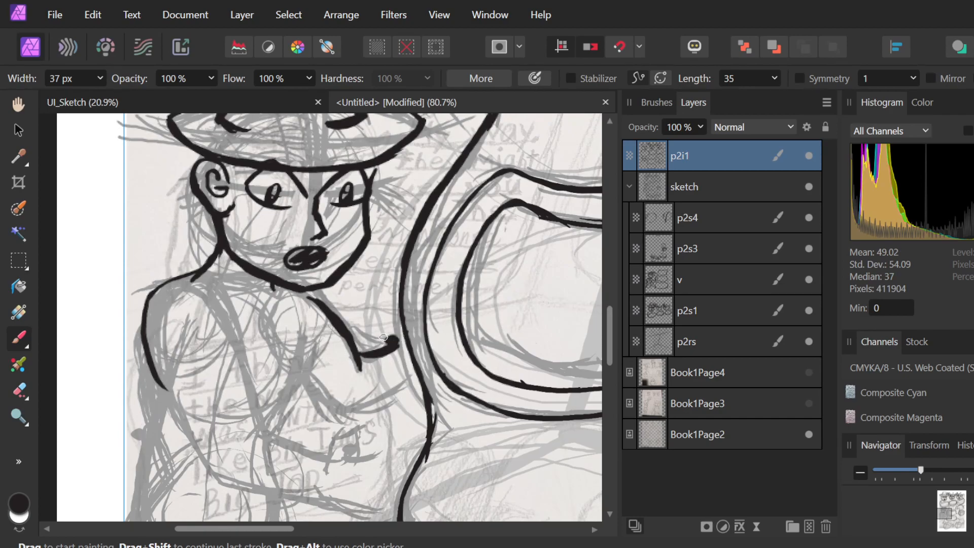
# Try to extend the hatted figure's outer upper-arm outline down to the elbow.
pyautogui.scroll(-4, 391, 332)
pyautogui.scroll(5, 332, 427)
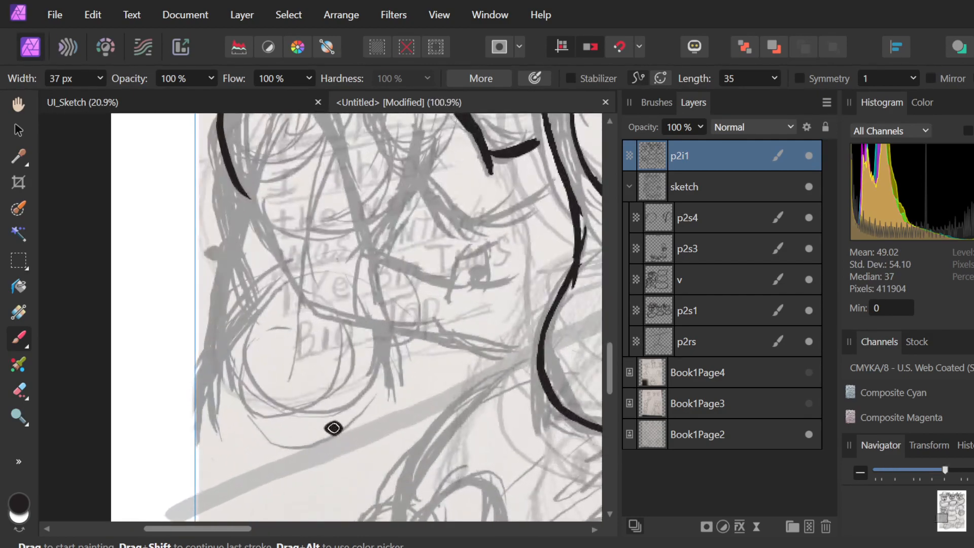
pyautogui.scroll(2, 372, 326)
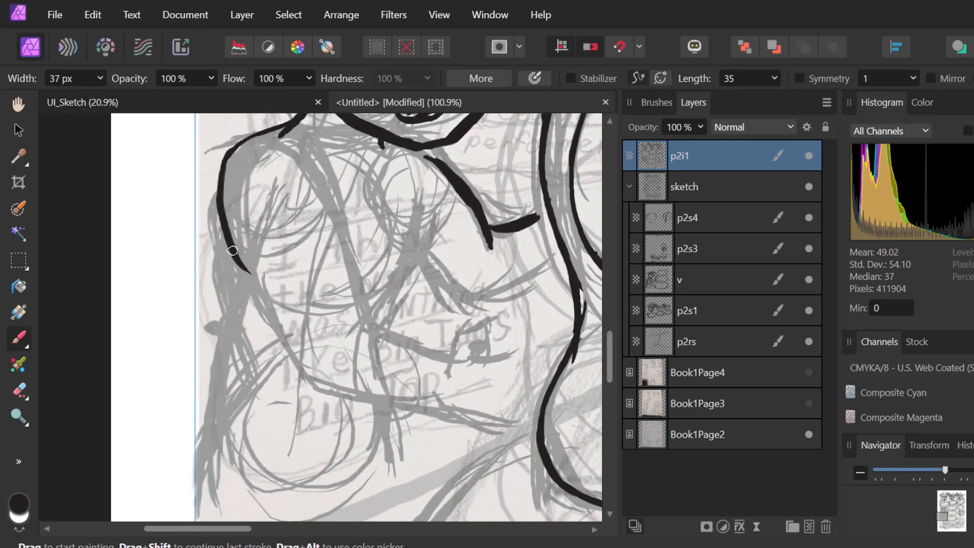
pyautogui.moveTo(240, 257); pyautogui.dragTo(316, 401)
pyautogui.hotkey('ctrl', 'z')
pyautogui.moveTo(234, 248); pyautogui.dragTo(309, 377)
pyautogui.hotkey('ctrl', 'z')
pyautogui.moveTo(233, 247); pyautogui.dragTo(284, 352)
pyautogui.moveTo(251, 271); pyautogui.dragTo(322, 392)
pyautogui.hotkey('ctrl', 'z')
pyautogui.hotkey('ctrl', 'z')
pyautogui.hotkey('ctrl', 'z')
pyautogui.moveTo(234, 249); pyautogui.dragTo(274, 337)
pyautogui.moveTo(248, 271); pyautogui.dragTo(309, 391)
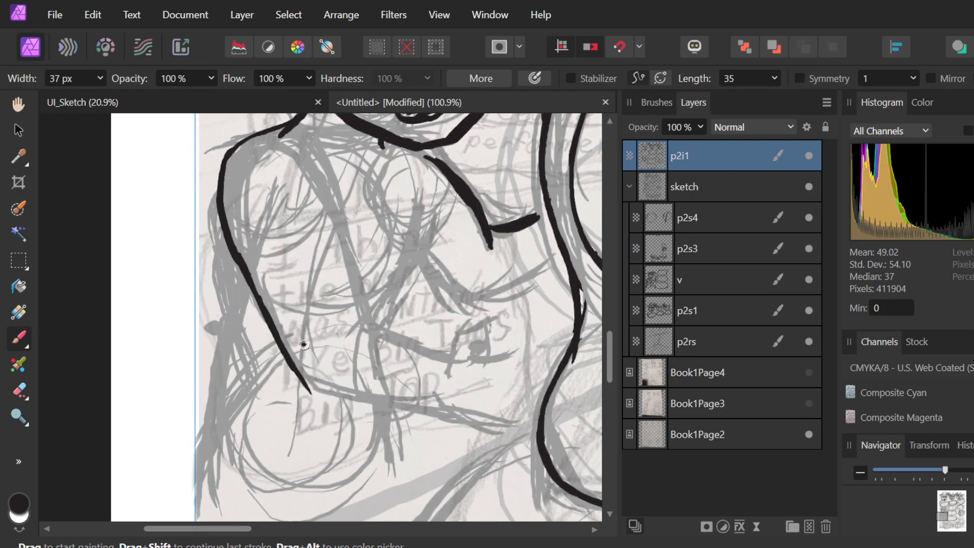
pyautogui.hotkey('ctrl', 'z')
pyautogui.hotkey('ctrl', 'z')
pyautogui.hotkey('ctrl', 'z')
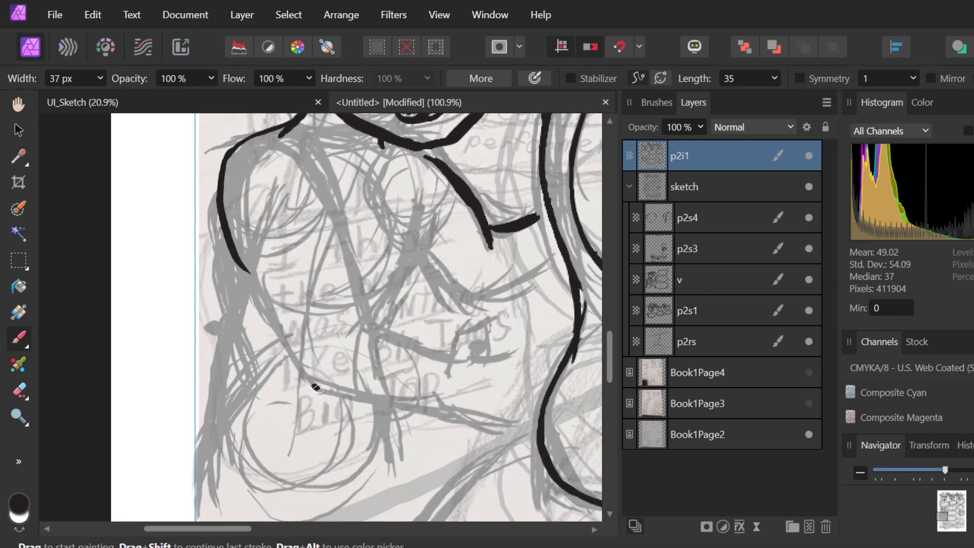
# Ink the lower edge of the hatted figure's forearm from the elbow to the balloon outline and erase the overlapping stroke end.
pyautogui.moveTo(317, 388)
pyautogui.mouseDown()
pyautogui.moveTo(418, 413)
pyautogui.moveTo(508, 411)
pyautogui.mouseUp()
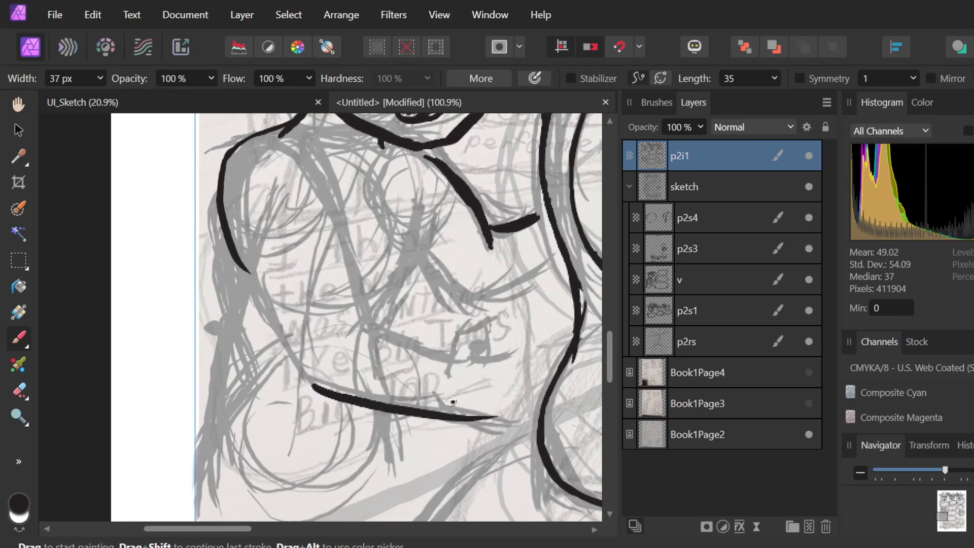
pyautogui.moveTo(440, 403); pyautogui.dragTo(515, 437)
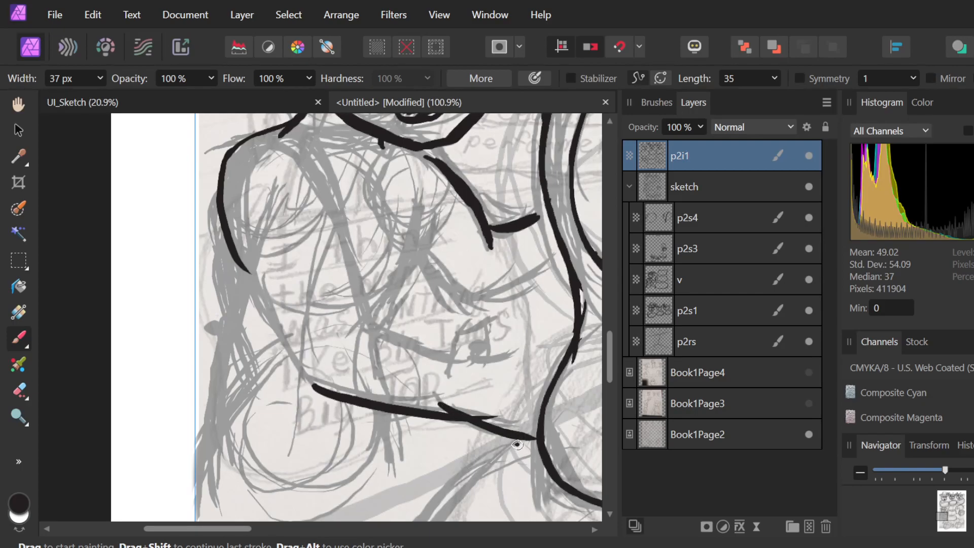
pyautogui.press('e')
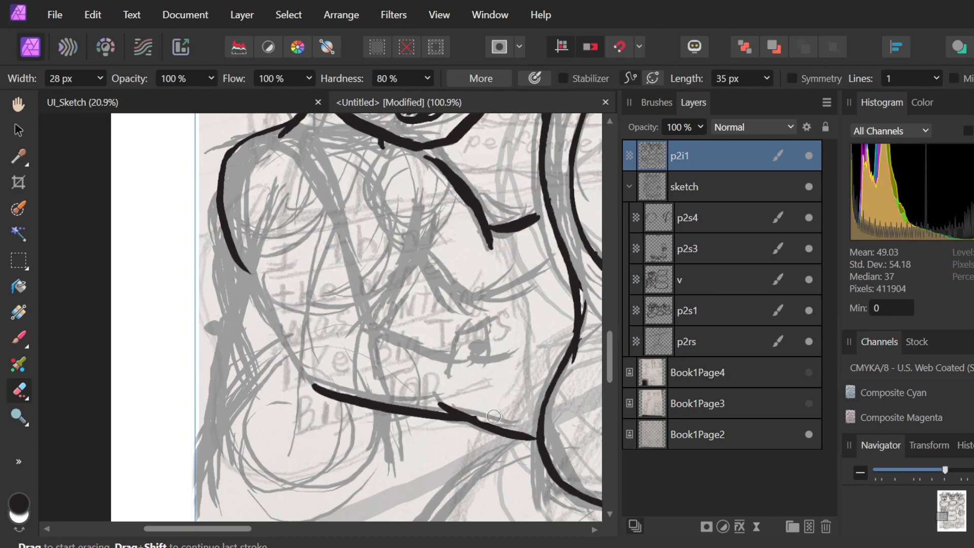
pyautogui.hotkey('ctrl', 'z')
# Ink the hatted figure's hand above the forearm, outlining the fingers and the slanted back of the hand.
pyautogui.press('b')
pyautogui.moveTo(474, 357); pyautogui.dragTo(523, 350)
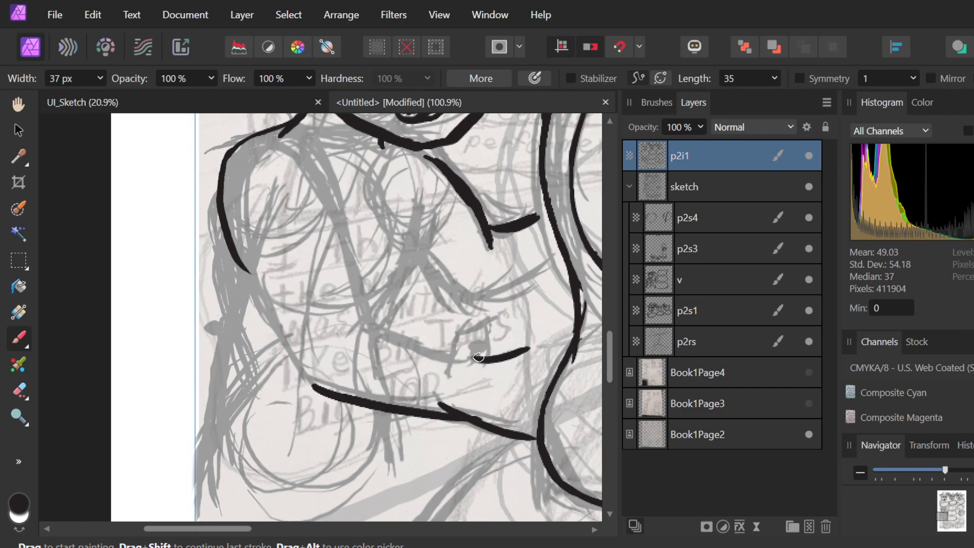
pyautogui.moveTo(475, 360)
pyautogui.mouseDown()
pyautogui.moveTo(482, 338)
pyautogui.moveTo(519, 331)
pyautogui.moveTo(474, 296)
pyautogui.mouseUp()
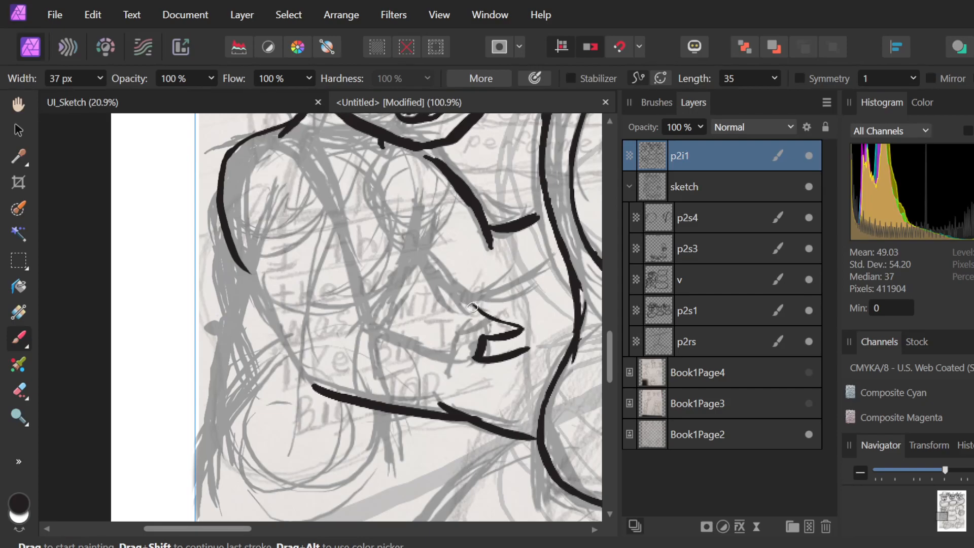
pyautogui.moveTo(470, 309); pyautogui.dragTo(446, 363)
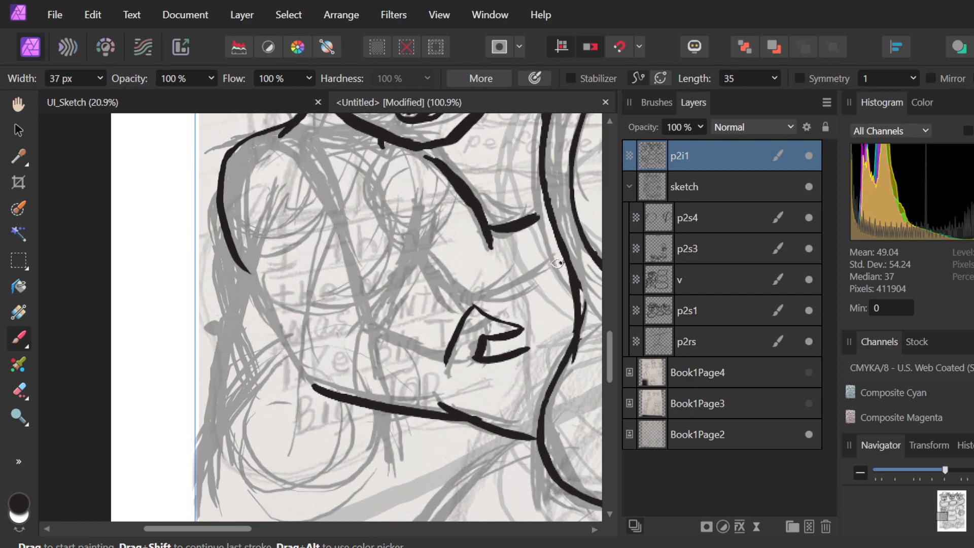
# Ink the V-shaped arm line above the hand, running from the balloon outline down to the hand and up toward the chest.
pyautogui.moveTo(549, 265); pyautogui.dragTo(479, 291)
pyautogui.hotkey('ctrl', 'z')
pyautogui.moveTo(560, 260); pyautogui.dragTo(469, 293)
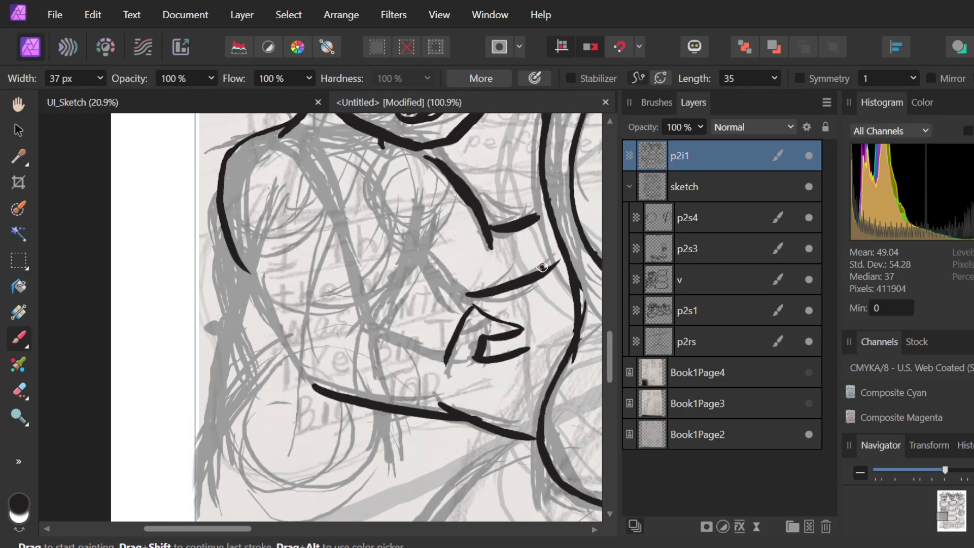
pyautogui.moveTo(426, 254); pyautogui.dragTo(472, 299)
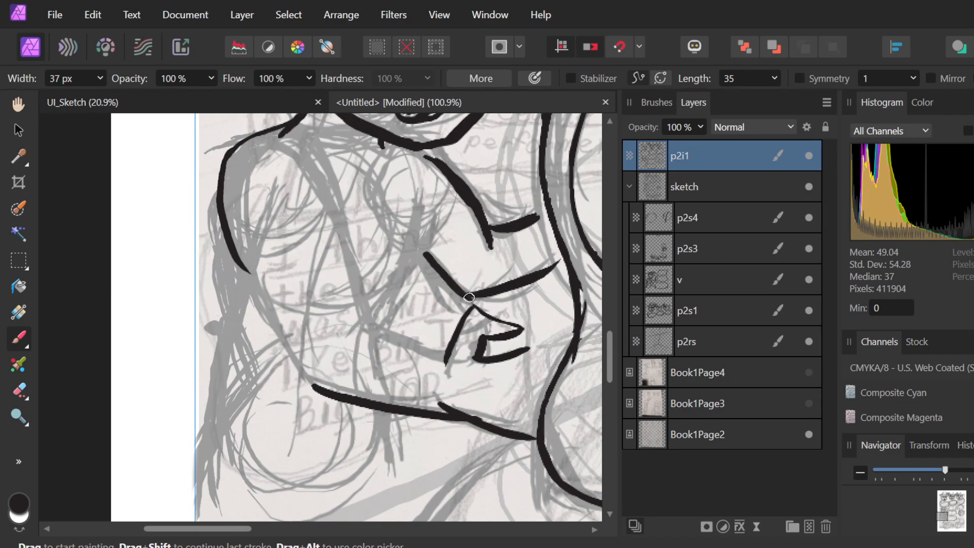
pyautogui.moveTo(418, 244); pyautogui.dragTo(441, 267)
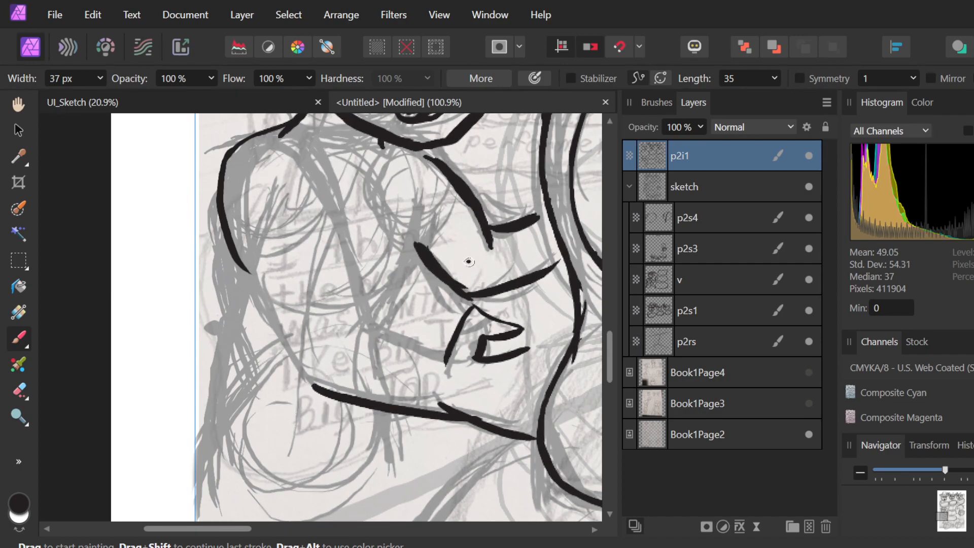
# Ink the short slanted chest line crossing the tip of the hatted figure's V-shaped arm line toward the inner elbow.
pyautogui.moveTo(424, 219)
pyautogui.mouseDown()
pyautogui.moveTo(416, 262)
pyautogui.moveTo(388, 306)
pyautogui.mouseUp()
pyautogui.hotkey('ctrl', 'z')
pyautogui.moveTo(423, 223)
pyautogui.mouseDown()
pyautogui.moveTo(395, 276)
pyautogui.moveTo(421, 219)
pyautogui.moveTo(400, 274)
pyautogui.moveTo(418, 229)
pyautogui.moveTo(424, 235)
pyautogui.moveTo(395, 283)
pyautogui.mouseUp()
pyautogui.moveTo(426, 221); pyautogui.dragTo(385, 292)
pyautogui.moveTo(418, 244)
pyautogui.mouseDown()
pyautogui.moveTo(385, 288)
pyautogui.moveTo(403, 275)
pyautogui.moveTo(382, 340)
pyautogui.moveTo(406, 274)
pyautogui.moveTo(386, 328)
pyautogui.mouseUp()
pyautogui.hotkey('ctrl', 'z')
pyautogui.hotkey('ctrl', 'z')
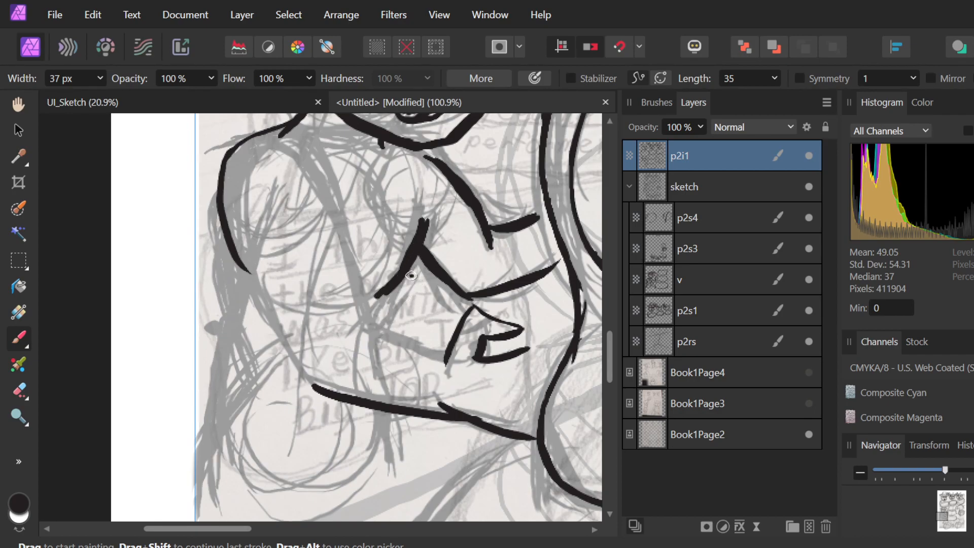
# Ink the upper edge of the hatted figure's forearm from the inner elbow to the base of the hand.
pyautogui.moveTo(402, 272); pyautogui.dragTo(381, 334)
pyautogui.hotkey('ctrl', 'z')
pyautogui.moveTo(362, 316); pyautogui.dragTo(444, 343)
pyautogui.hotkey('ctrl', 'z')
pyautogui.moveTo(359, 323)
pyautogui.mouseDown()
pyautogui.moveTo(401, 342)
pyautogui.moveTo(447, 346)
pyautogui.mouseUp()
pyautogui.hotkey('ctrl', 'z')
pyautogui.moveTo(369, 328); pyautogui.dragTo(454, 361)
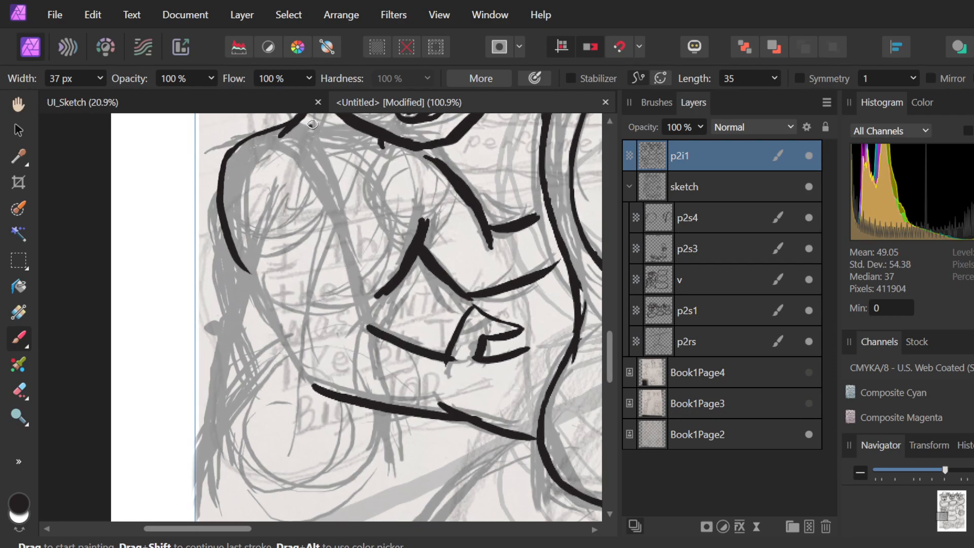
# Ink the inner upper-arm line from below the shoulder to the inner elbow and add a short crease there.
pyautogui.moveTo(313, 161); pyautogui.dragTo(357, 303)
pyautogui.hotkey('ctrl', 'z')
pyautogui.moveTo(341, 188)
pyautogui.mouseDown()
pyautogui.moveTo(334, 182)
pyautogui.moveTo(367, 329)
pyautogui.mouseUp()
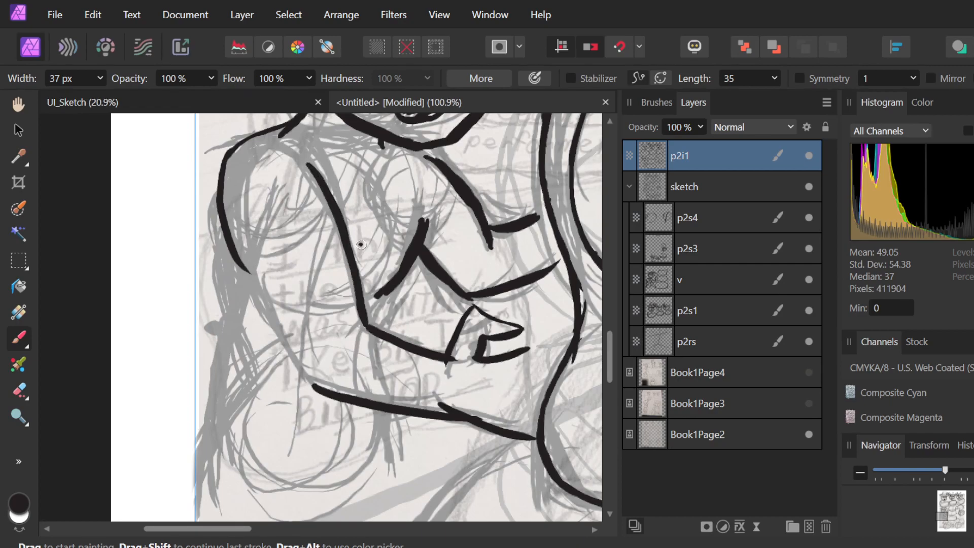
pyautogui.moveTo(347, 330); pyautogui.dragTo(358, 321)
# Extend the hatted figure's outer upper-arm outline down to the elbow, joining it to the lower forearm edge.
pyautogui.moveTo(242, 264); pyautogui.dragTo(286, 341)
pyautogui.moveTo(263, 297); pyautogui.dragTo(311, 385)
pyautogui.hotkey('ctrl', 'z')
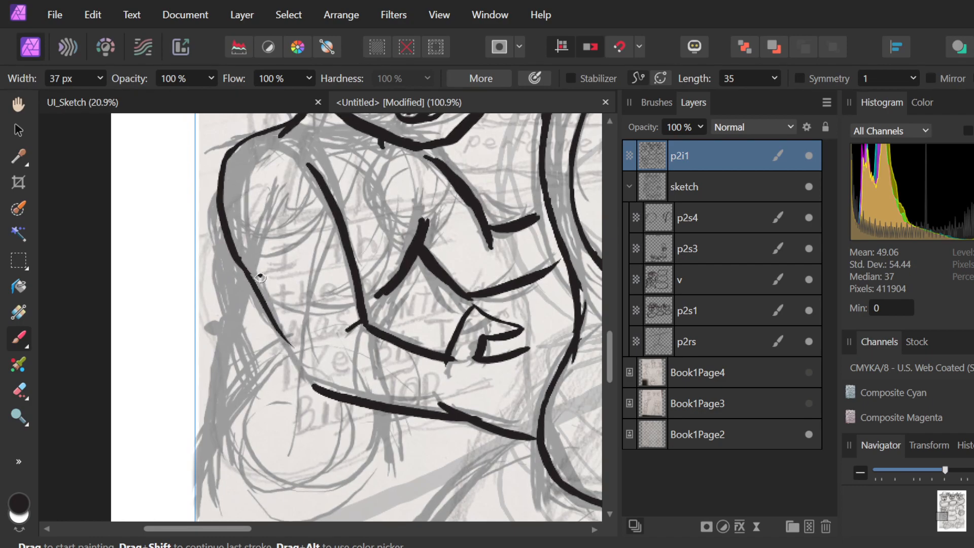
pyautogui.moveTo(259, 296); pyautogui.dragTo(311, 385)
pyautogui.hotkey('ctrl', 'z')
pyautogui.hotkey('ctrl', 'z')
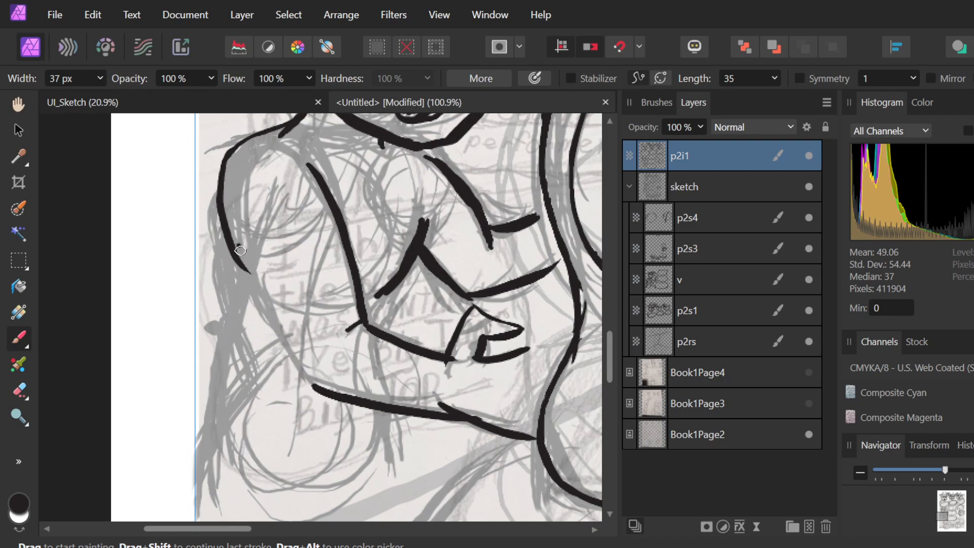
pyautogui.moveTo(238, 260); pyautogui.dragTo(322, 382)
pyautogui.hotkey('ctrl', 'z')
pyautogui.moveTo(240, 261)
pyautogui.mouseDown()
pyautogui.moveTo(335, 399)
pyautogui.moveTo(282, 337)
pyautogui.moveTo(232, 222)
pyautogui.mouseUp()
pyautogui.hotkey('ctrl', 'z')
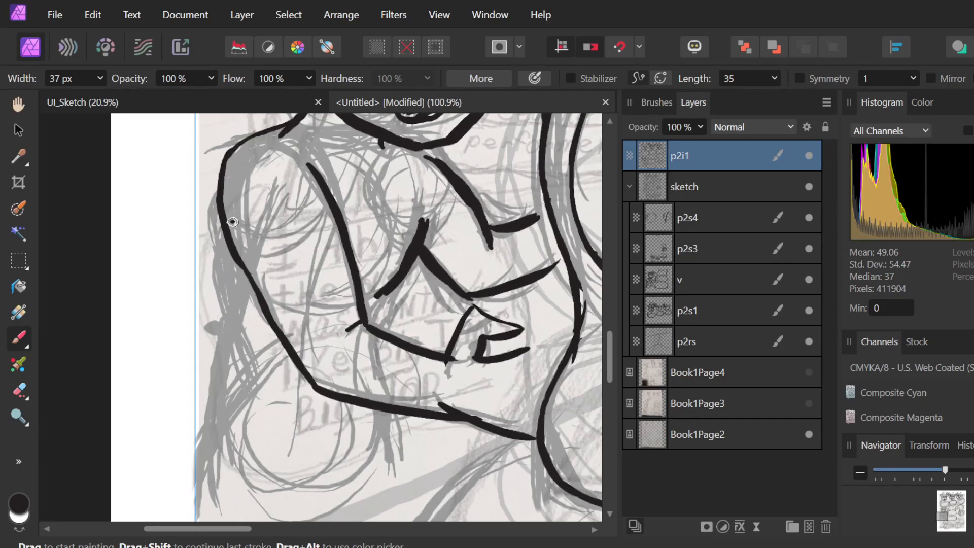
# Retrace the hatted figure's outer arm outline from the neck over the shoulder and down the upper arm.
pyautogui.scroll(-4, 303, 209)
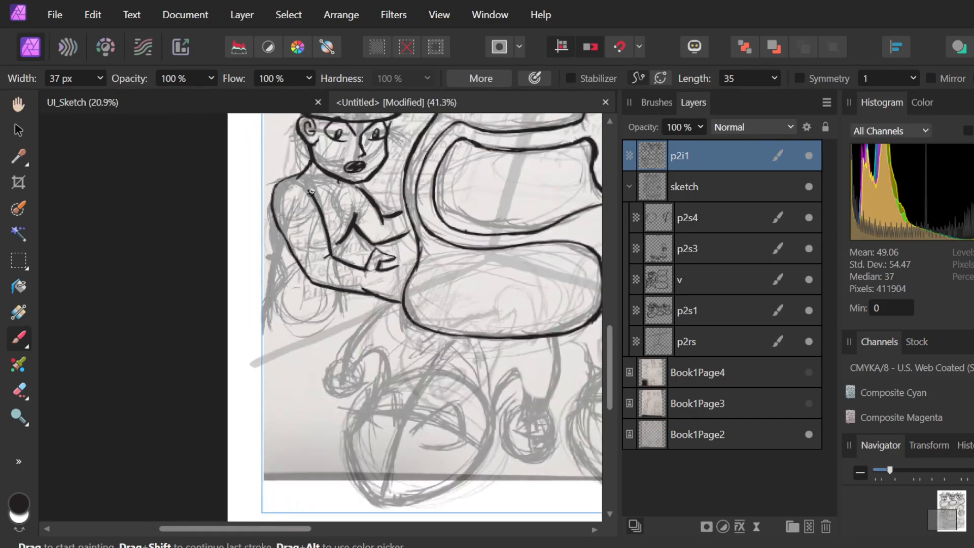
pyautogui.scroll(4, 336, 212)
pyautogui.scroll(2, 332, 211)
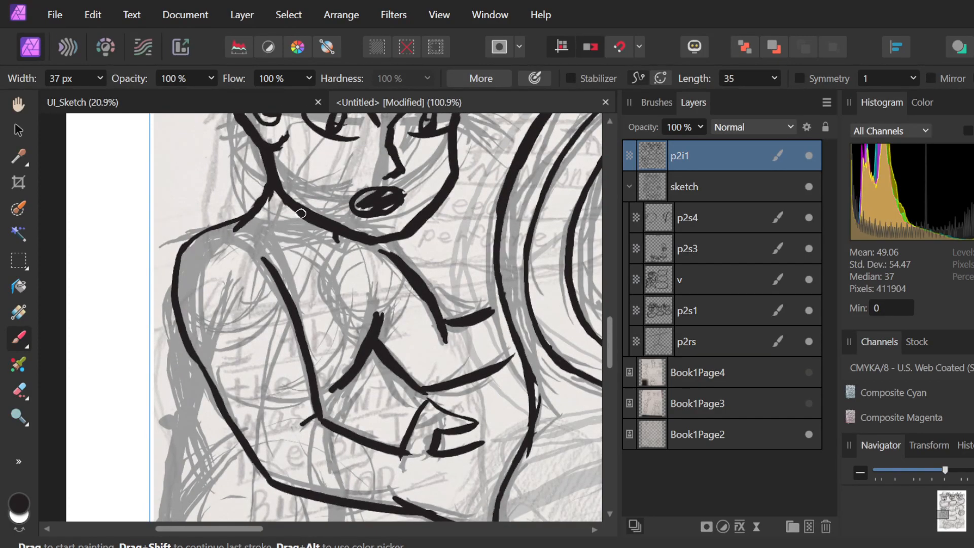
pyautogui.moveTo(230, 222)
pyautogui.mouseDown()
pyautogui.moveTo(183, 247)
pyautogui.moveTo(193, 236)
pyautogui.moveTo(174, 268)
pyautogui.moveTo(181, 315)
pyautogui.moveTo(175, 268)
pyautogui.moveTo(173, 292)
pyautogui.moveTo(207, 365)
pyautogui.moveTo(183, 323)
pyautogui.moveTo(187, 339)
pyautogui.moveTo(219, 398)
pyautogui.mouseUp()
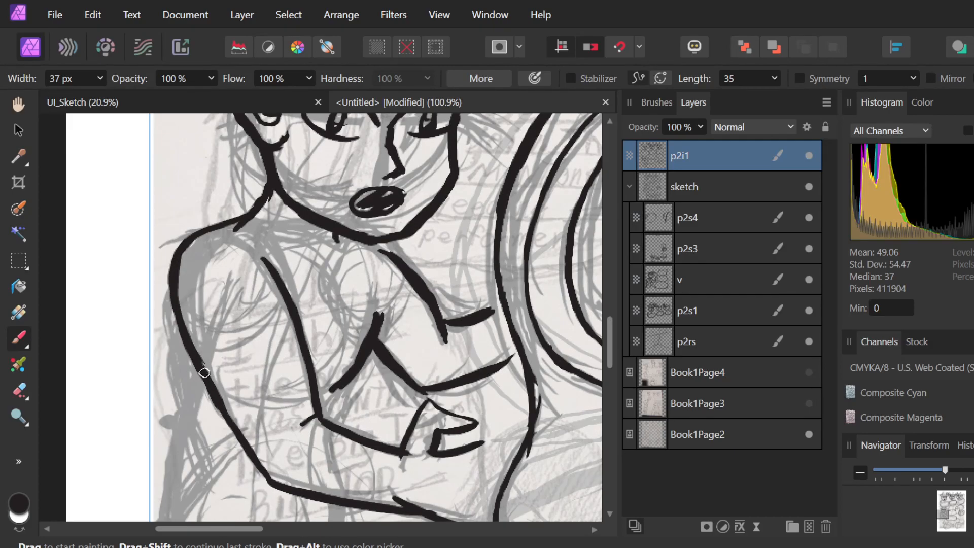
# Extend the slanted chest line to the inner arm and ink a second stroke curving from it down to the inner elbow.
pyautogui.scroll(-1, 370, 338)
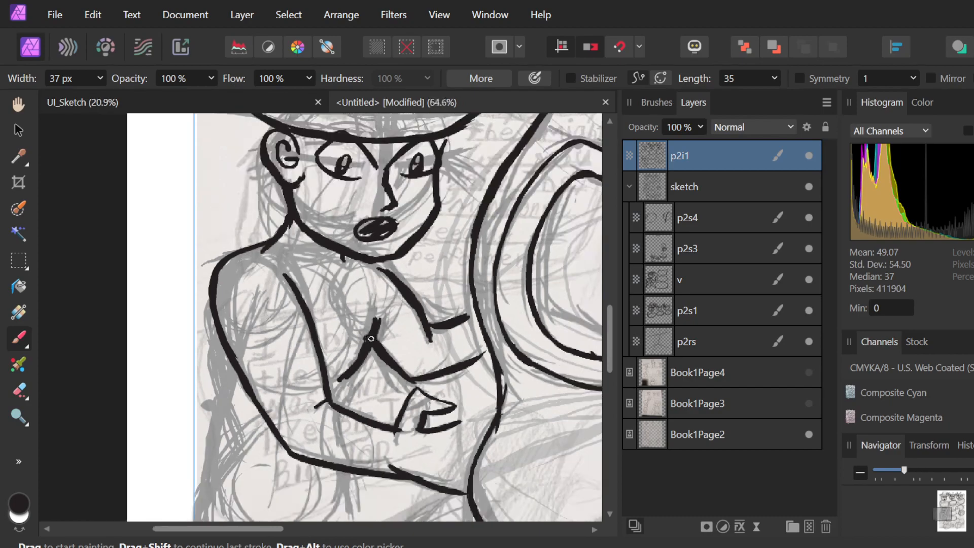
pyautogui.scroll(-3, 371, 339)
pyautogui.hscroll(2, 371, 338)
pyautogui.scroll(4, 178, 434)
pyautogui.scroll(2, 266, 385)
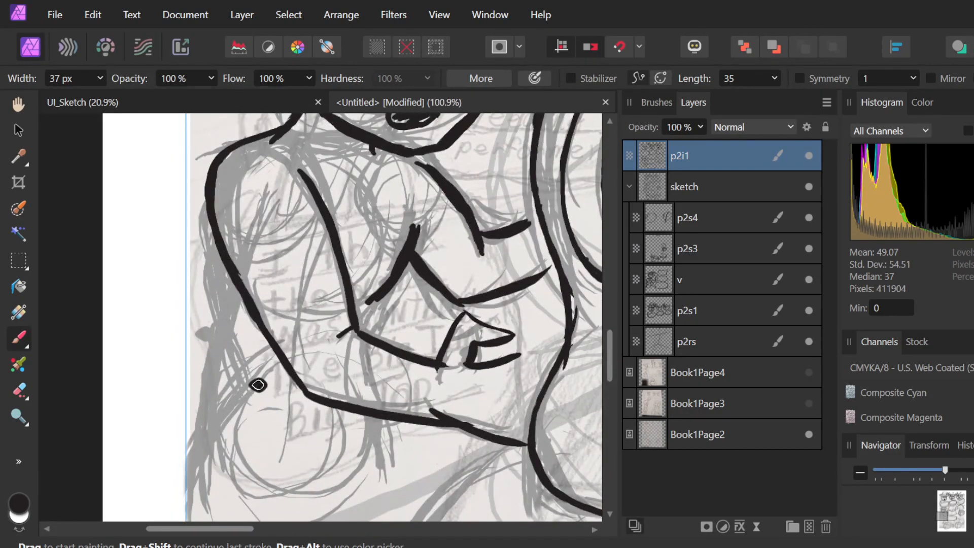
pyautogui.moveTo(364, 301); pyautogui.dragTo(395, 282)
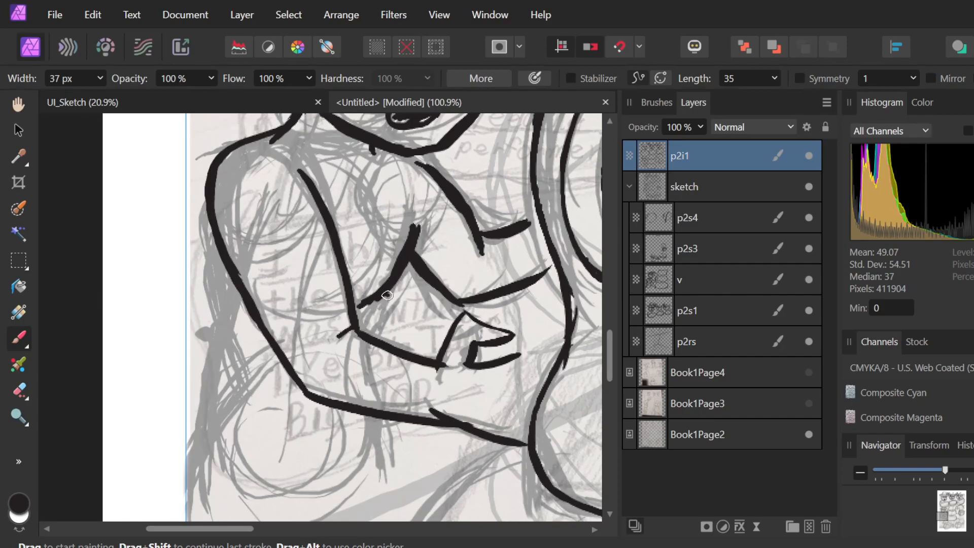
pyautogui.moveTo(383, 304); pyautogui.dragTo(372, 333)
pyautogui.hotkey('ctrl', 'z')
pyautogui.moveTo(387, 290); pyautogui.dragTo(367, 329)
pyautogui.moveTo(390, 304); pyautogui.dragTo(393, 303)
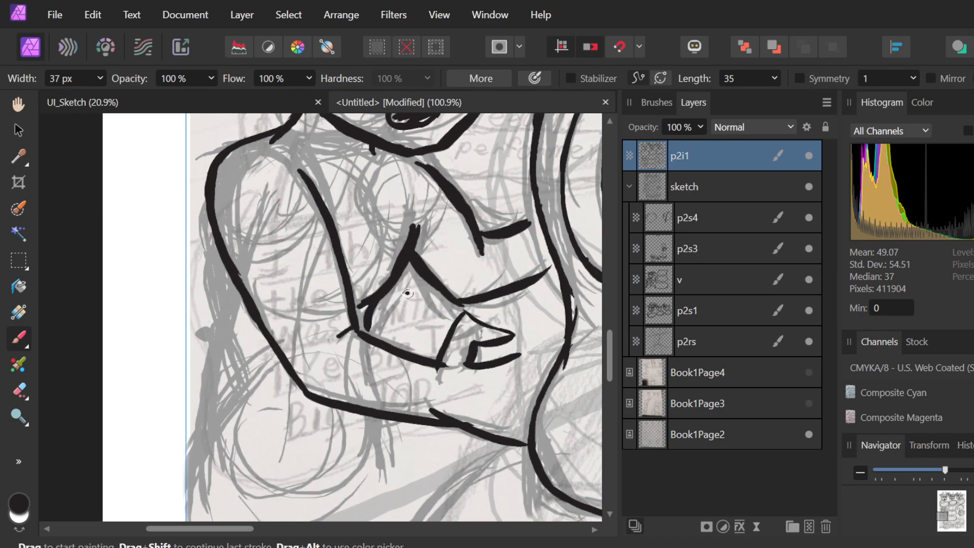
# Ink the hatted figure's curved back outline behind the upper arm, running down from the shoulder.
pyautogui.moveTo(281, 132)
pyautogui.mouseDown()
pyautogui.moveTo(214, 168)
pyautogui.moveTo(204, 256)
pyautogui.mouseUp()
pyautogui.moveTo(207, 214); pyautogui.dragTo(226, 334)
pyautogui.hotkey('ctrl', 'z')
pyautogui.hotkey('ctrl', 'z')
pyautogui.hotkey('ctrl', 'z')
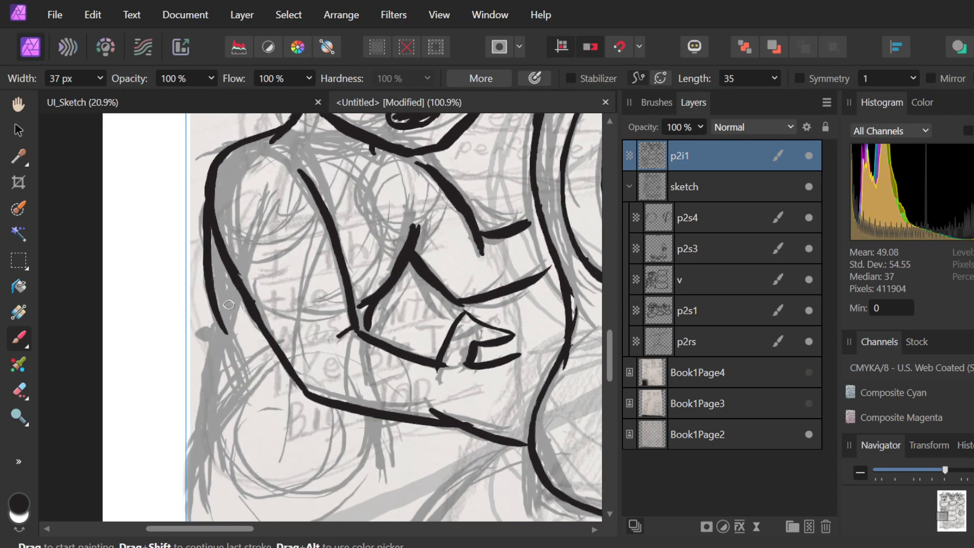
# Continue the back outline with a lower stroke down the torso and erase its end overlapping the arm.
pyautogui.moveTo(234, 279)
pyautogui.mouseDown()
pyautogui.moveTo(211, 335)
pyautogui.moveTo(201, 436)
pyautogui.mouseUp()
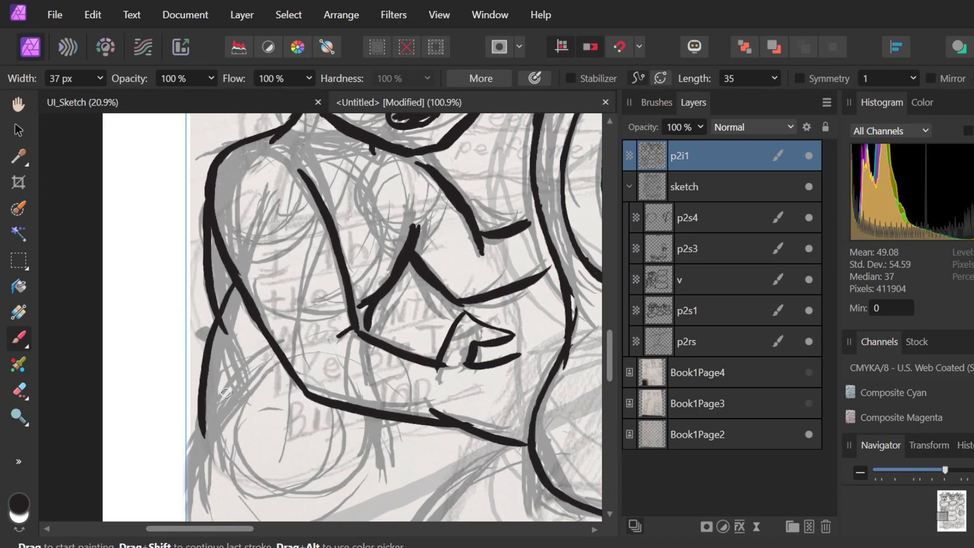
pyautogui.press('e')
pyautogui.moveTo(225, 293)
pyautogui.mouseDown()
pyautogui.moveTo(222, 304)
pyautogui.moveTo(226, 290)
pyautogui.moveTo(243, 305)
pyautogui.mouseUp()
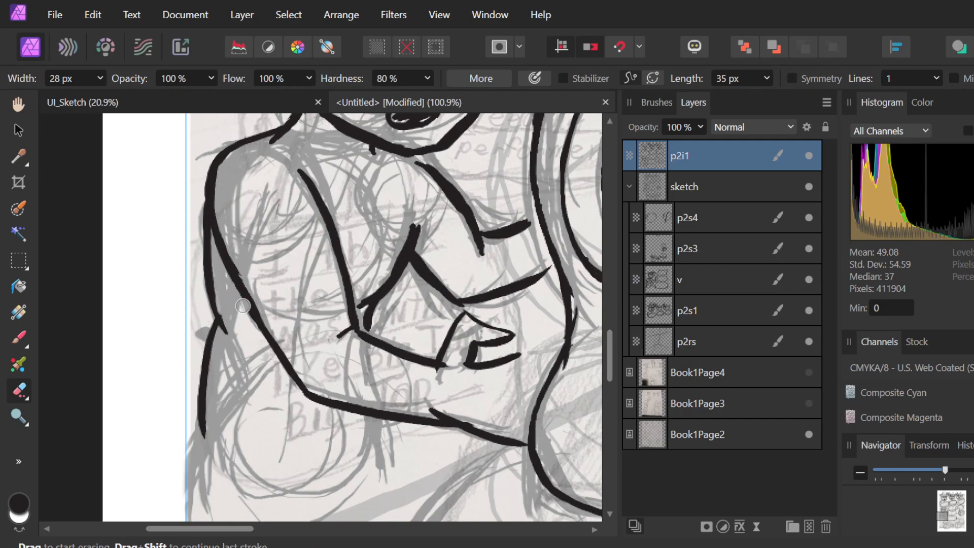
pyautogui.press('b')
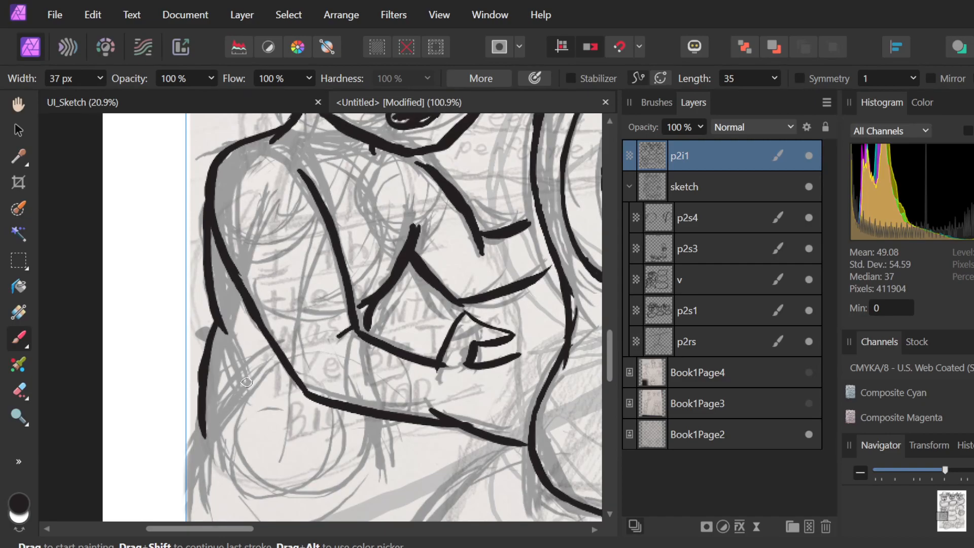
# Ink a slanted stroke across the lower back outline to the page edge and a short torso line below the forearm.
pyautogui.moveTo(247, 382); pyautogui.dragTo(181, 469)
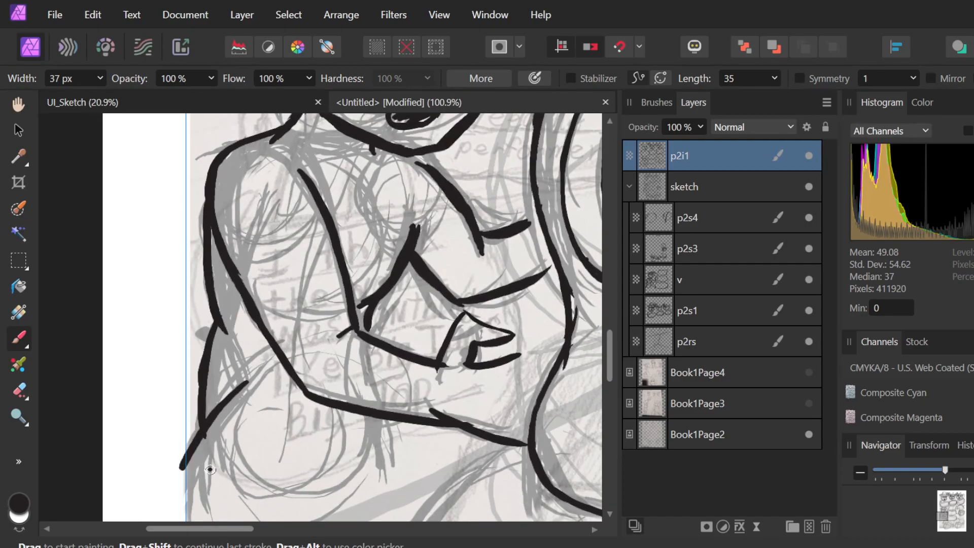
pyautogui.scroll(-3, 311, 348)
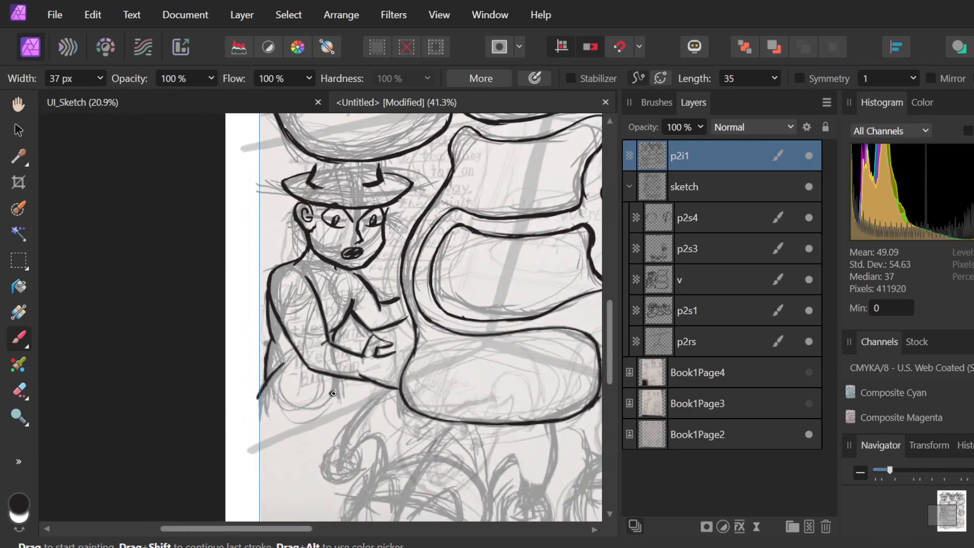
pyautogui.scroll(3, 344, 395)
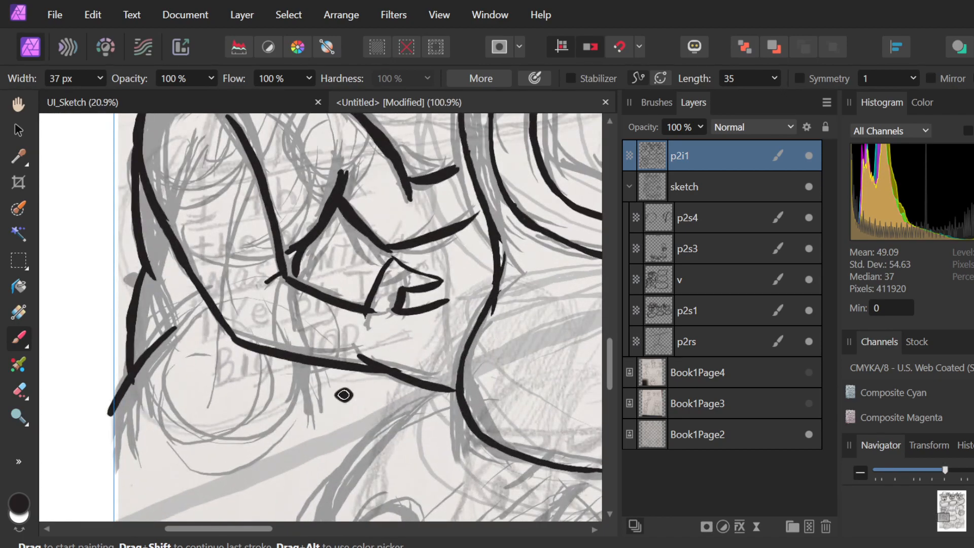
pyautogui.moveTo(308, 361)
pyautogui.mouseDown()
pyautogui.moveTo(336, 405)
pyautogui.moveTo(325, 392)
pyautogui.mouseUp()
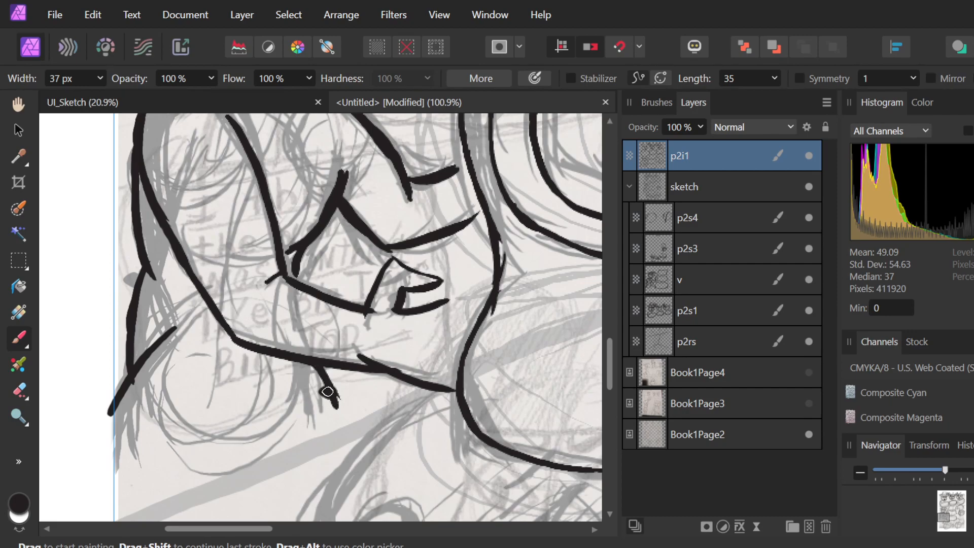
# Ink the curved line from the lowest balloon's right edge down toward the bottom-row right-hand head.
pyautogui.scroll(-3, 328, 392)
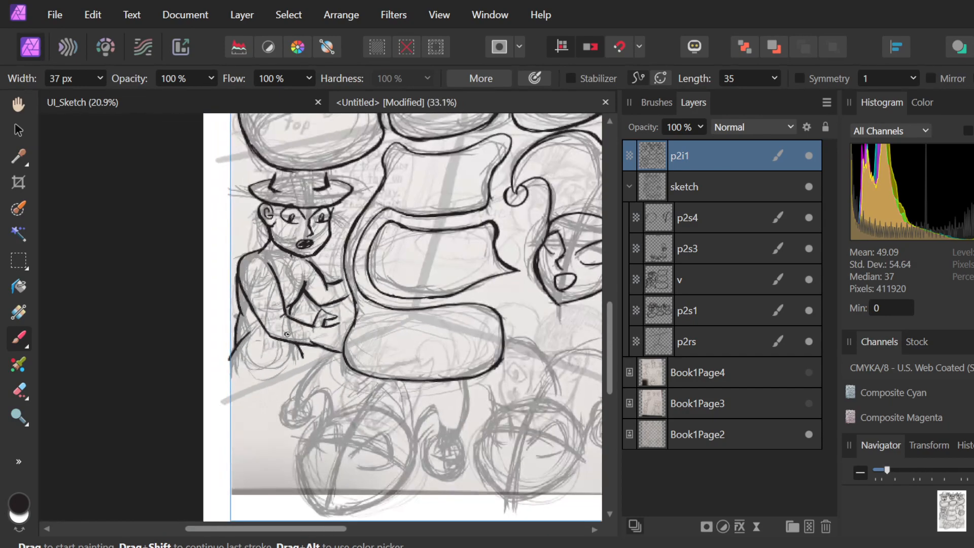
pyautogui.scroll(2, 414, 352)
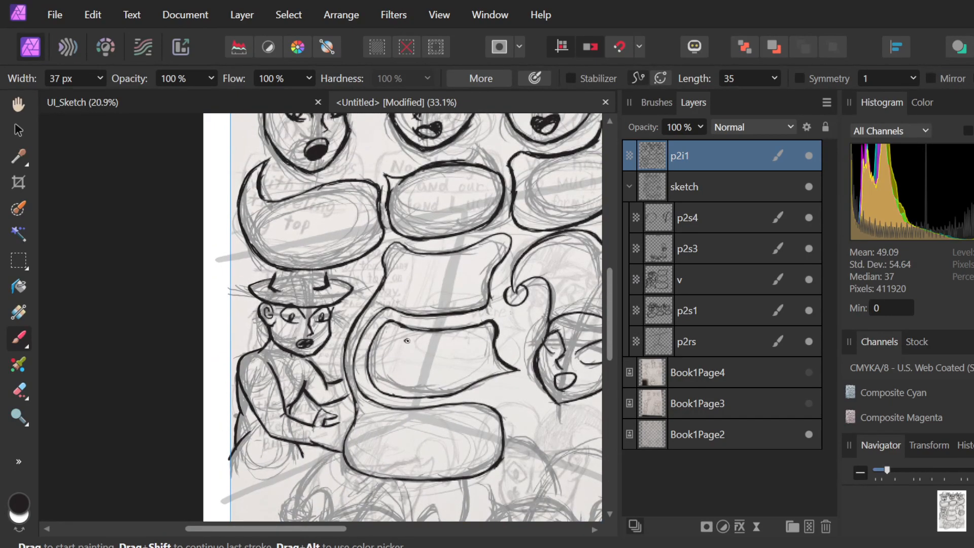
pyautogui.scroll(2, 437, 354)
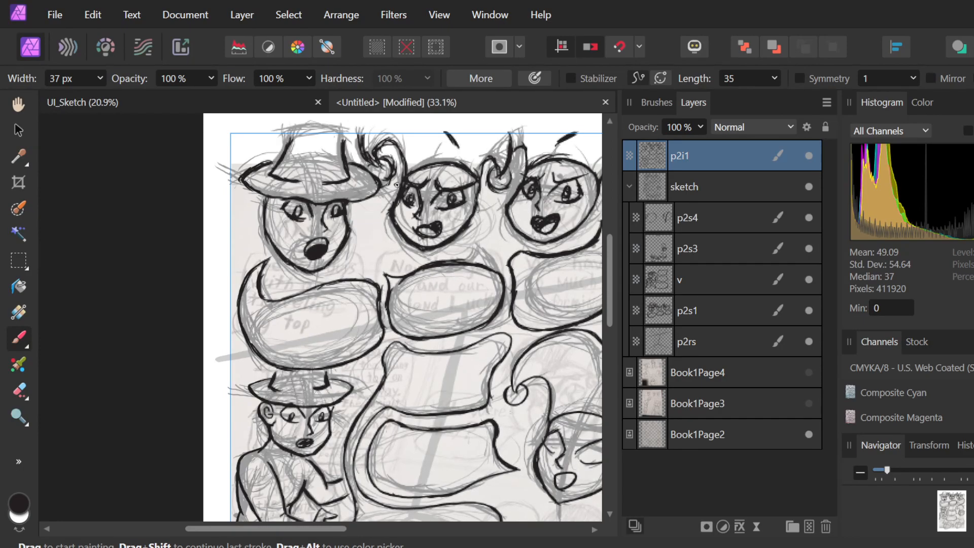
pyautogui.scroll(-2, 397, 185)
pyautogui.hscroll(4, 396, 185)
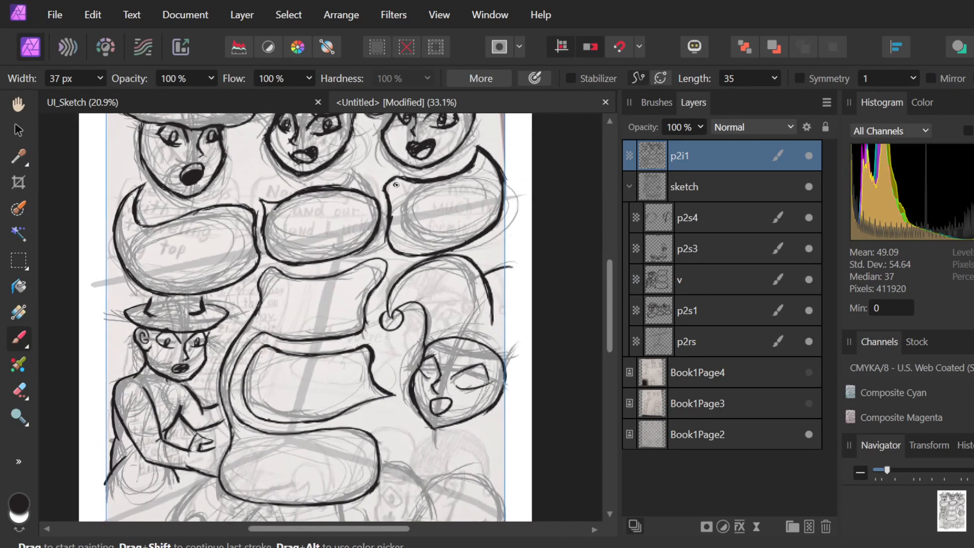
pyautogui.scroll(-3, 390, 179)
pyautogui.scroll(-3, 389, 179)
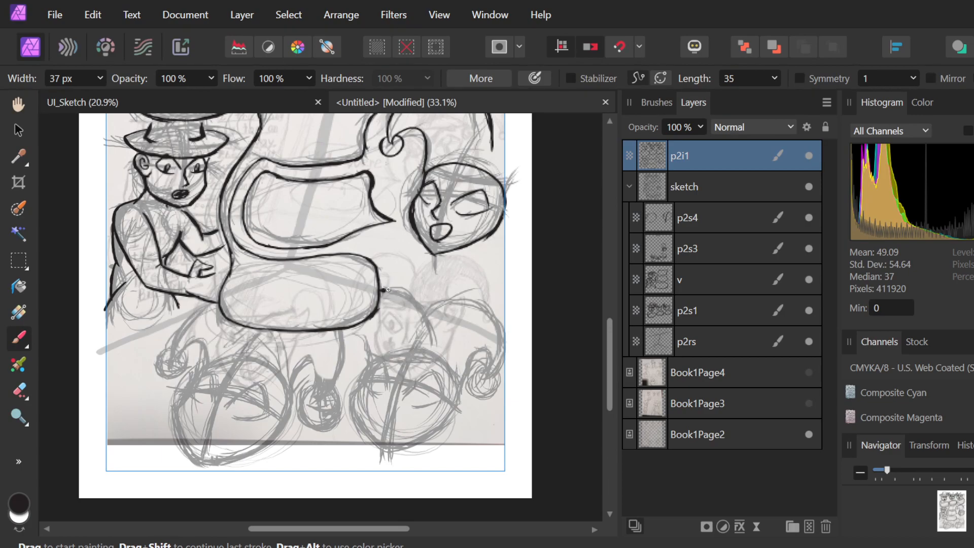
pyautogui.moveTo(384, 290)
pyautogui.mouseDown()
pyautogui.moveTo(422, 335)
pyautogui.moveTo(443, 330)
pyautogui.mouseUp()
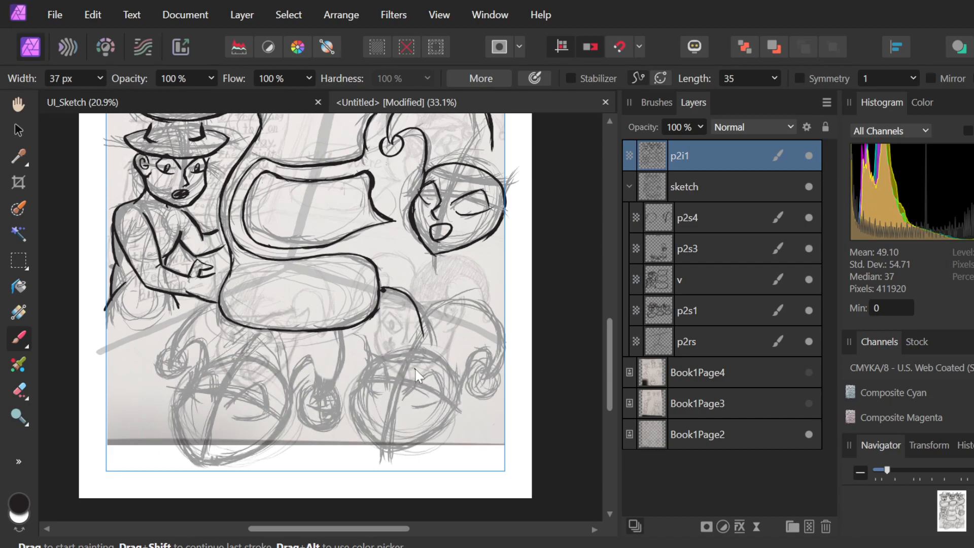
# Open the Save As dialog for the untitled document and dismiss it without saving.
pyautogui.hotkey('ctrl', 's')
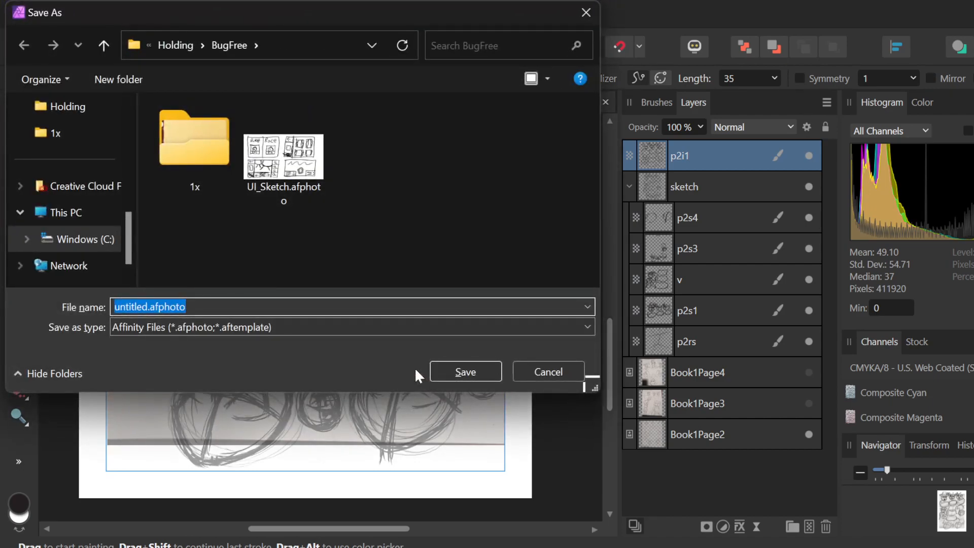
pyautogui.click(583, 11)
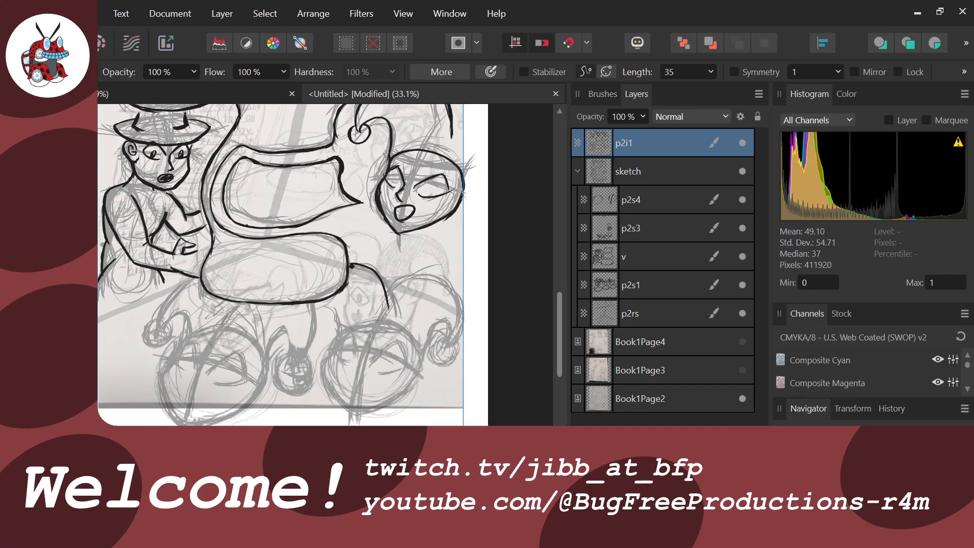
pyautogui.scroll(5, 284, 303)
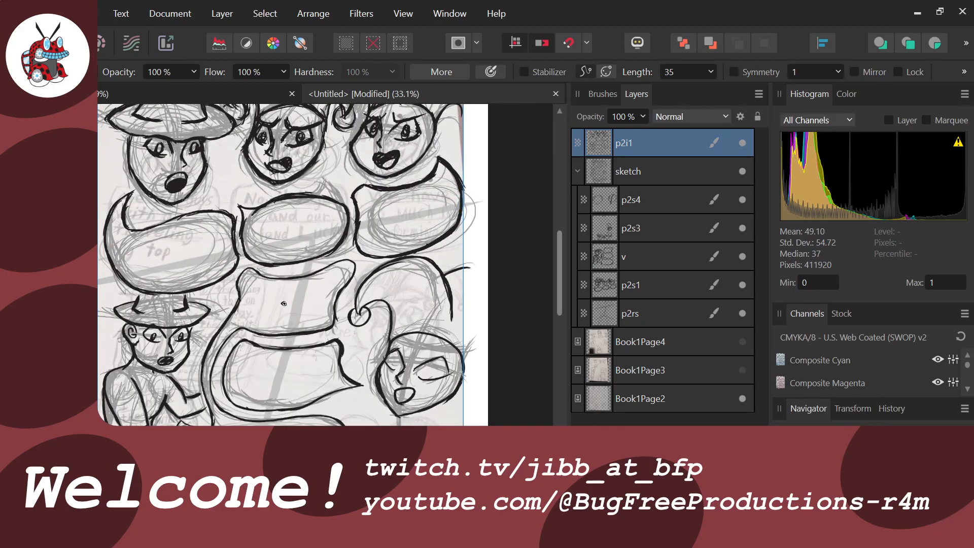
pyautogui.scroll(2, 284, 303)
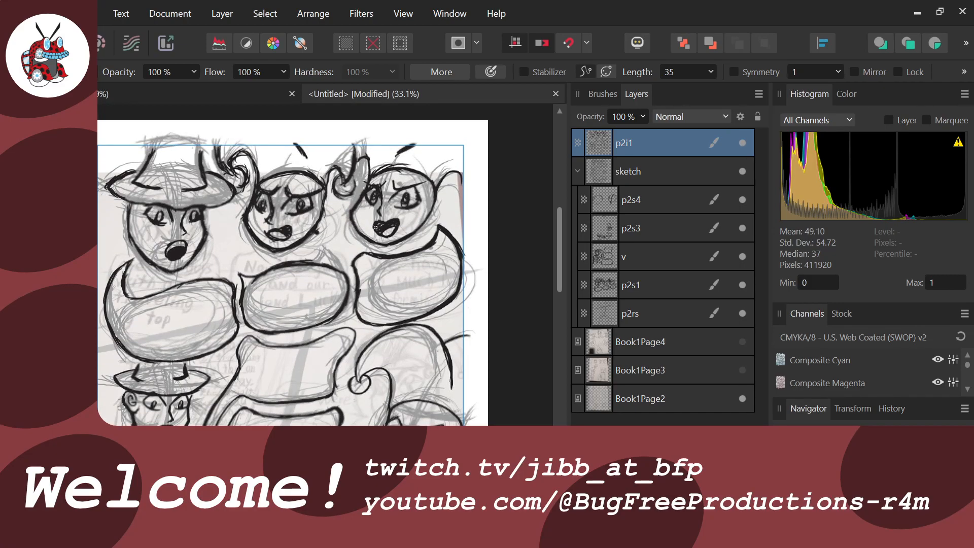
pyautogui.moveTo(310, 213); pyautogui.dragTo(312, 212)
pyautogui.scroll(-5, 379, 243)
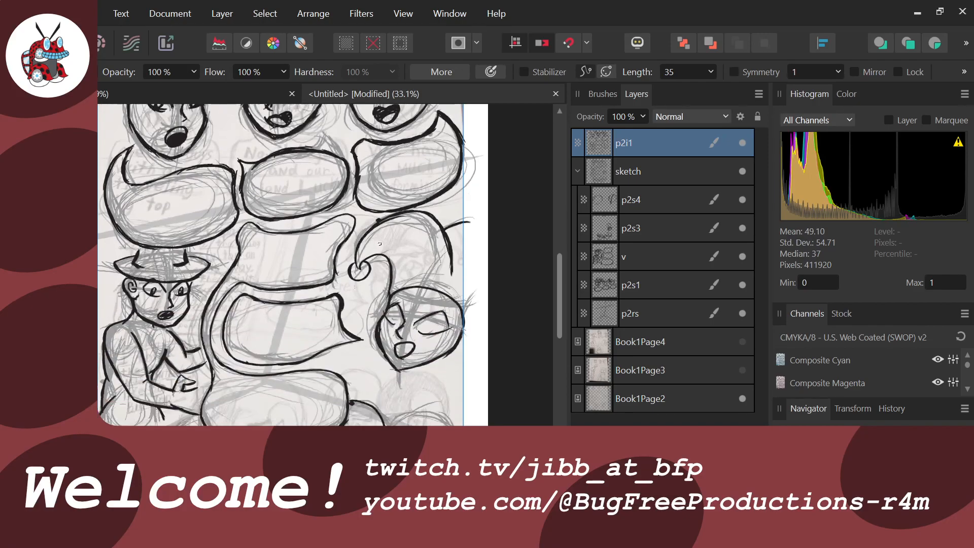